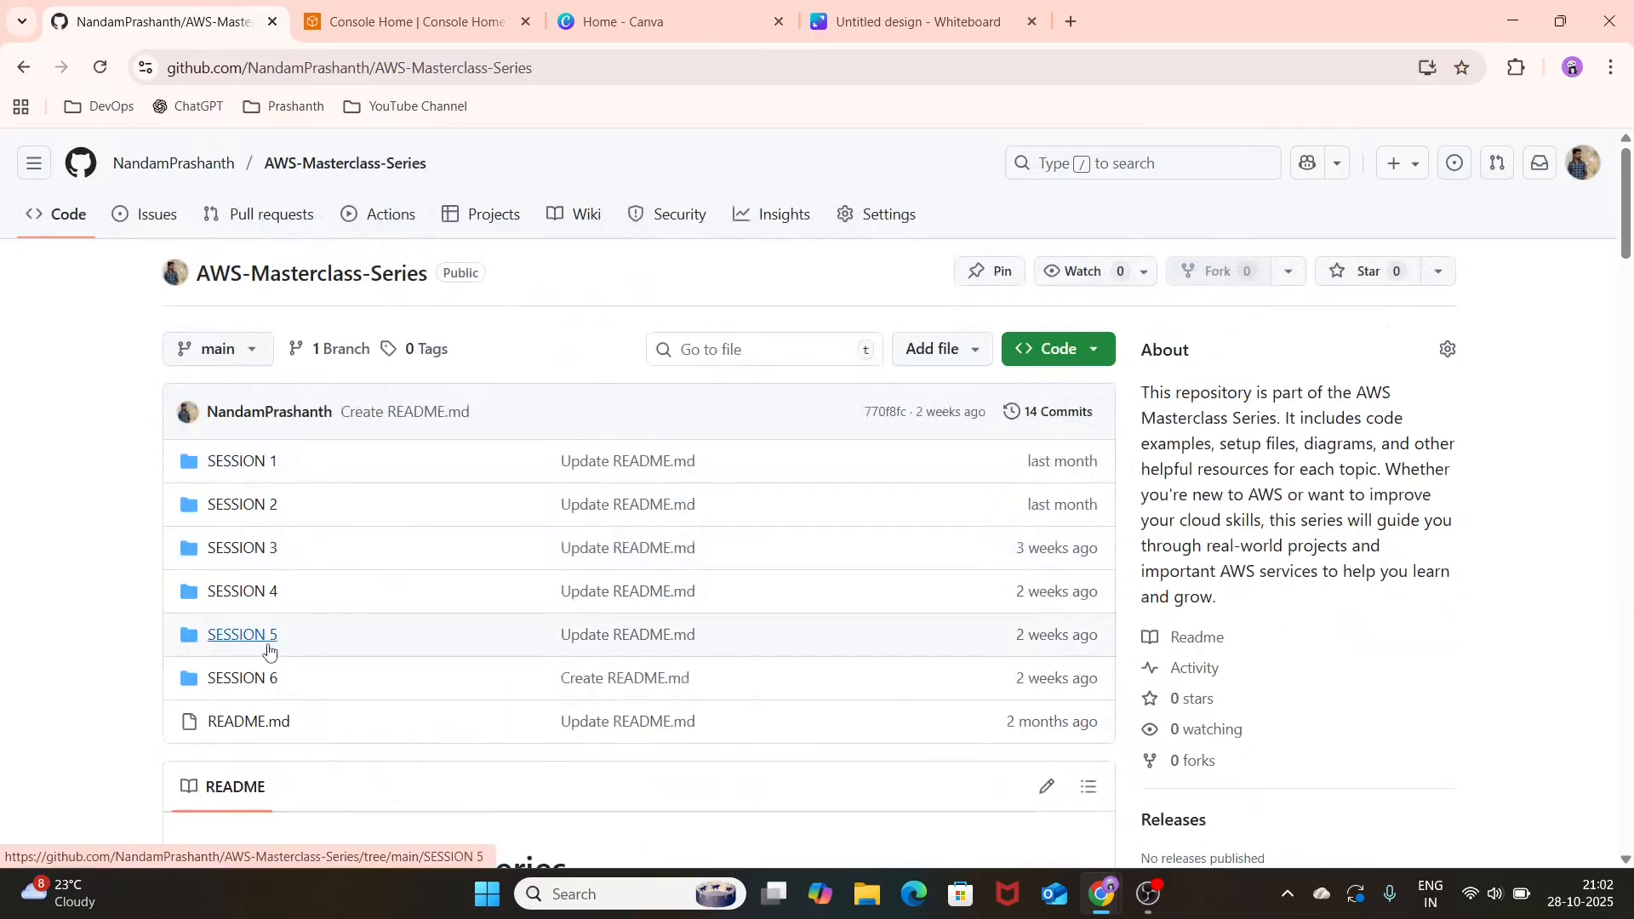
Step: Review the topics listed per session in the AWS-Masterclass-Series repository README, down to Sessions 5 and 6
scroll(338, 644, down, 15)
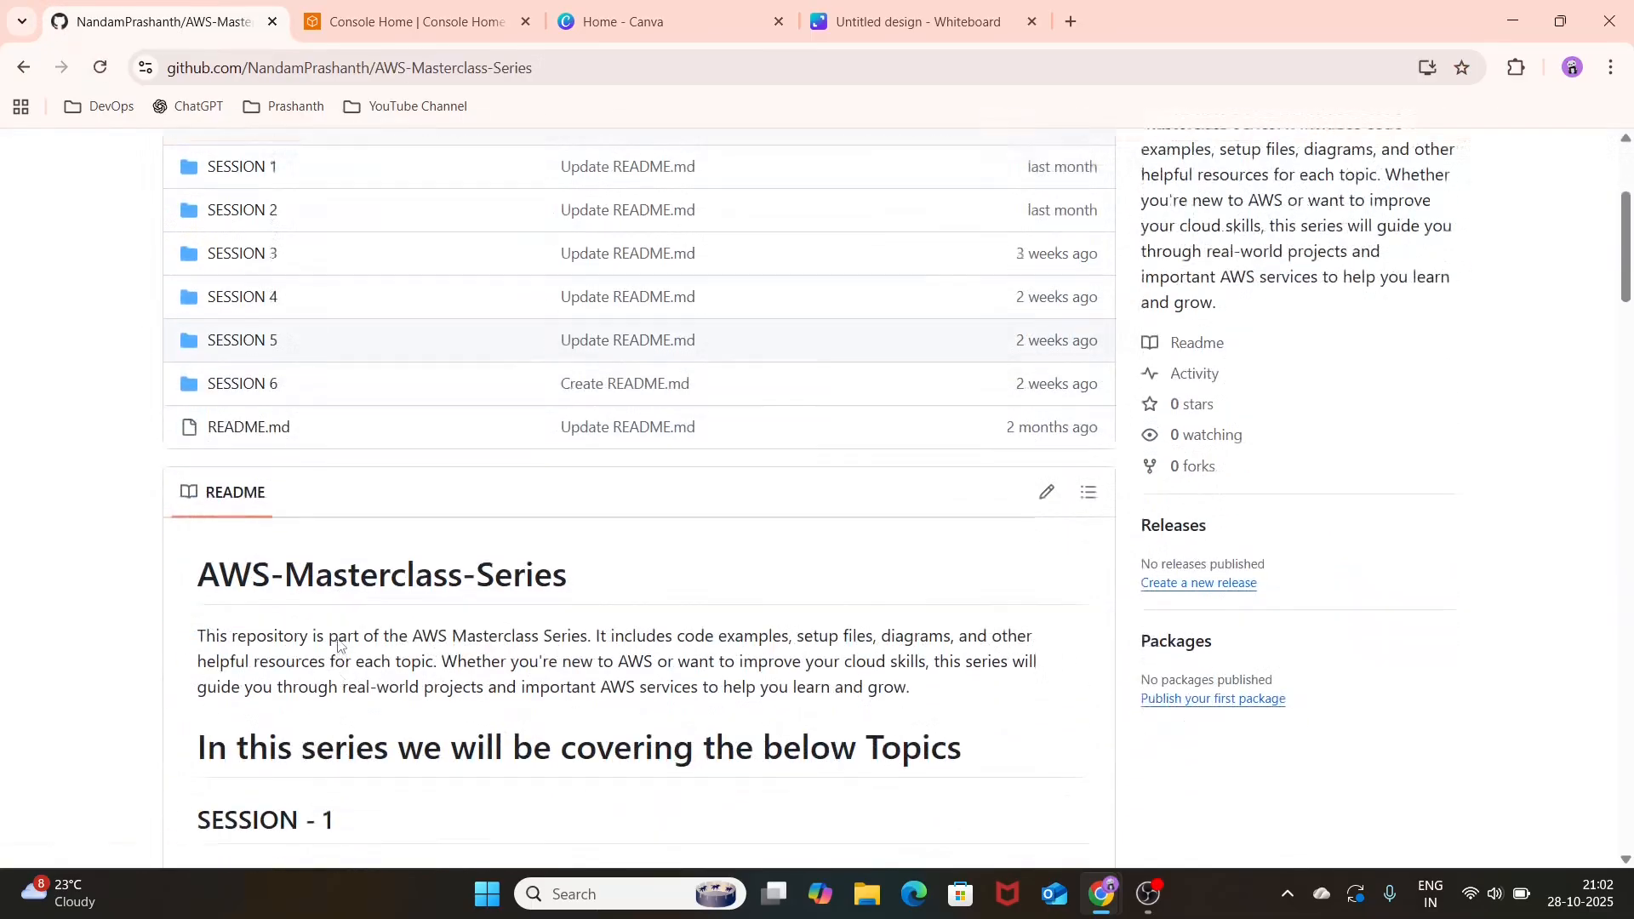
scroll(338, 639, down, 1)
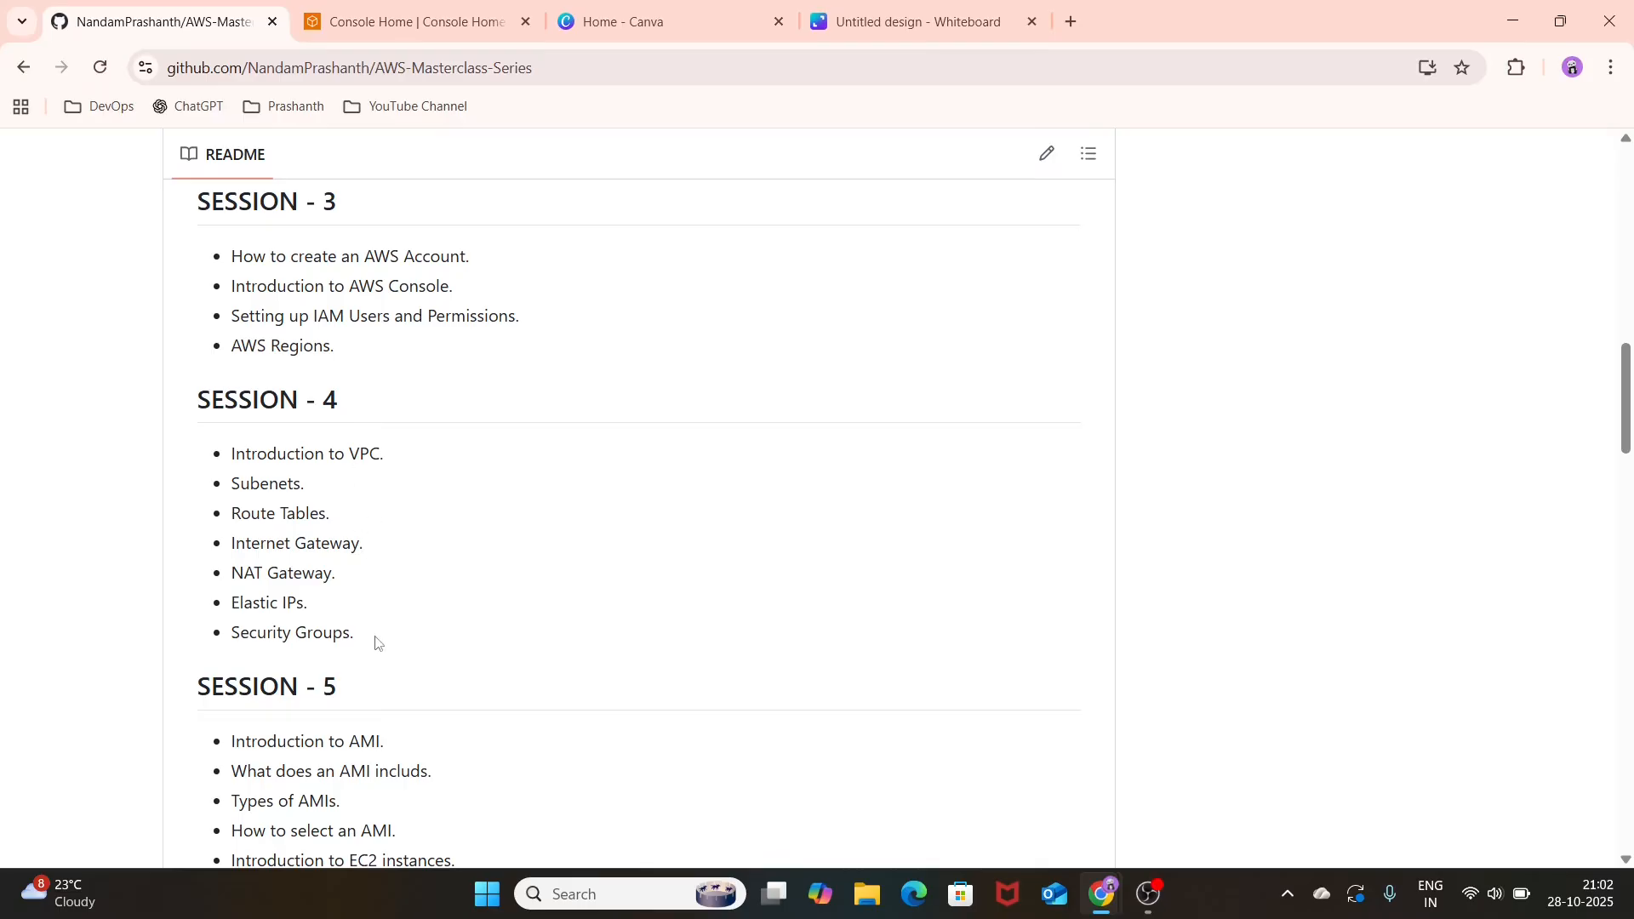
scroll(375, 643, down, 3)
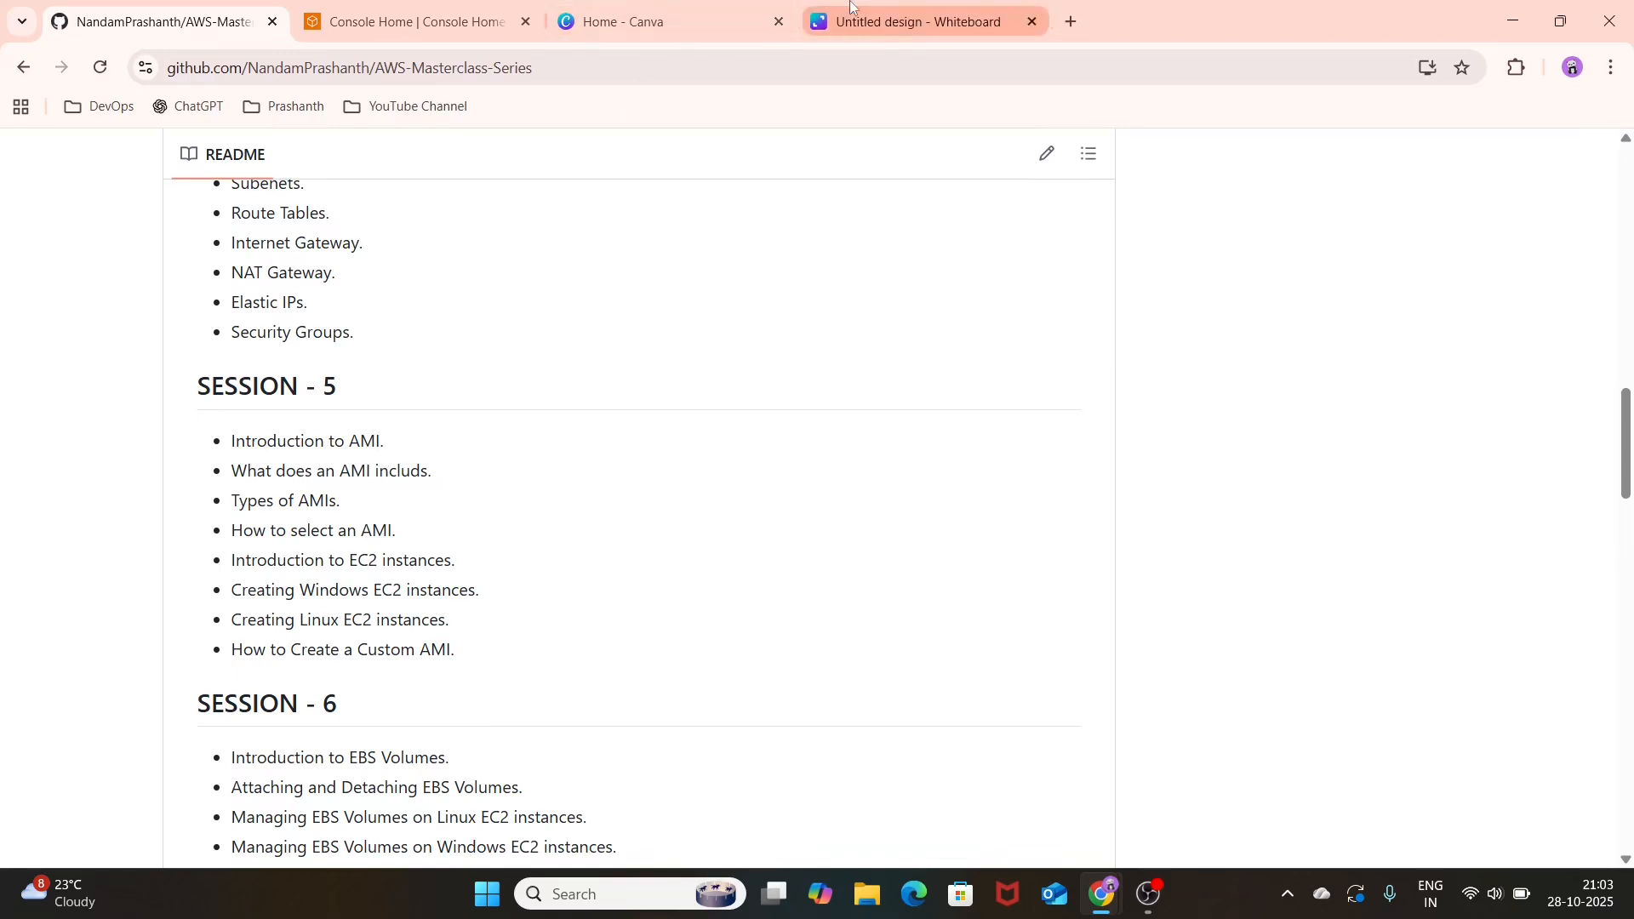
Step: Switch to the Canva whiteboard and add a text box to the blank canvas
mouse_move(852, 7)
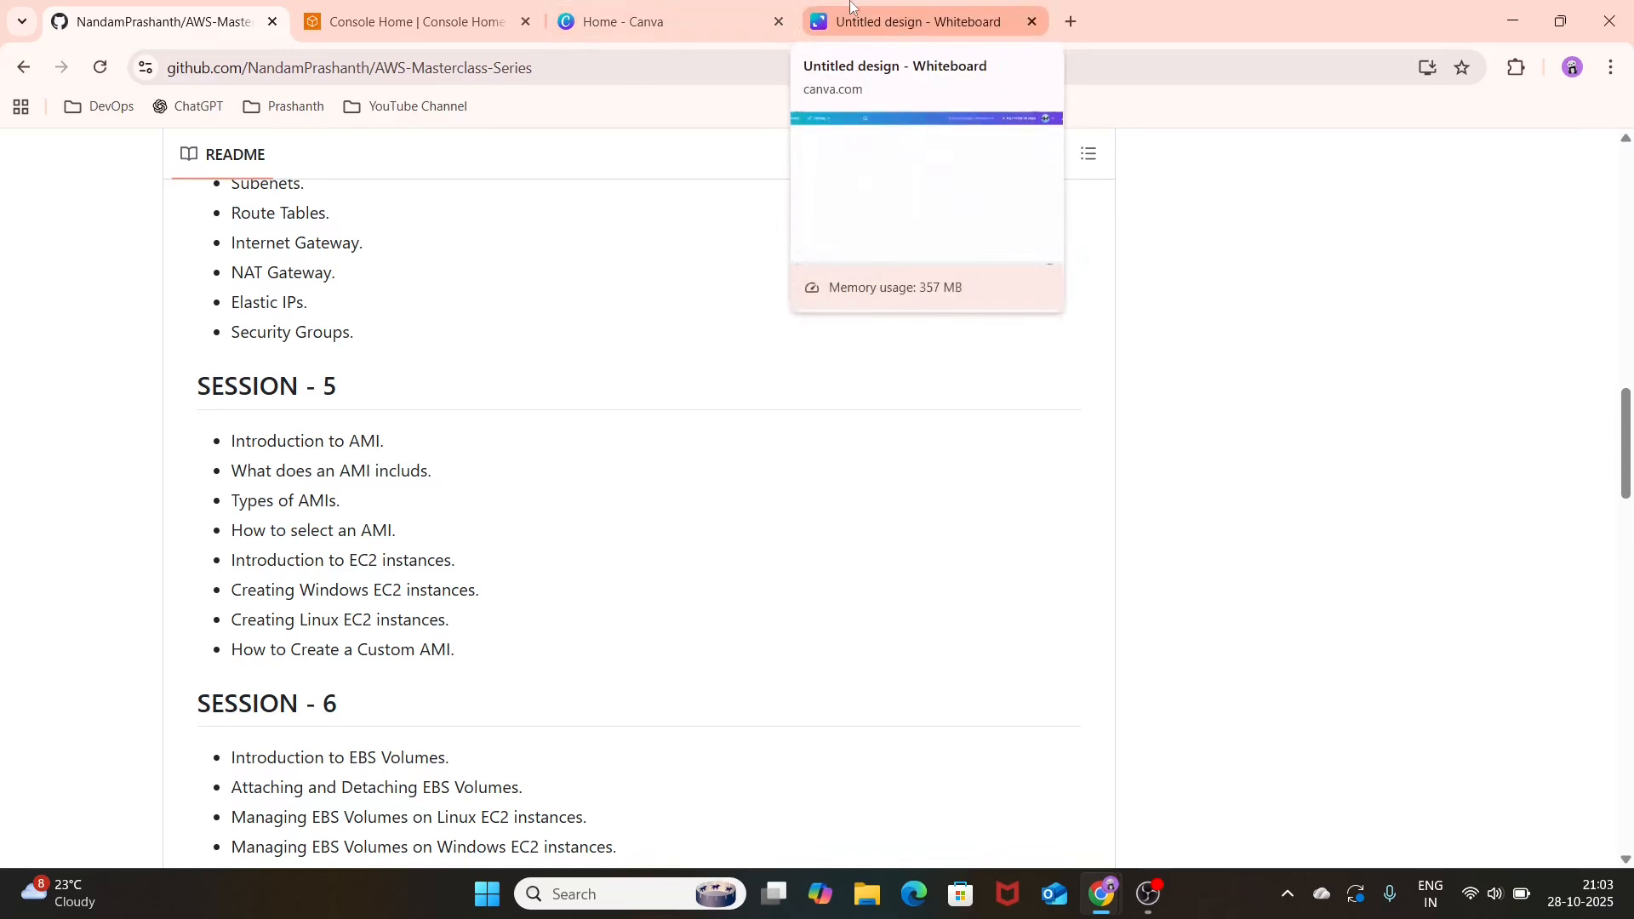
click(852, 7)
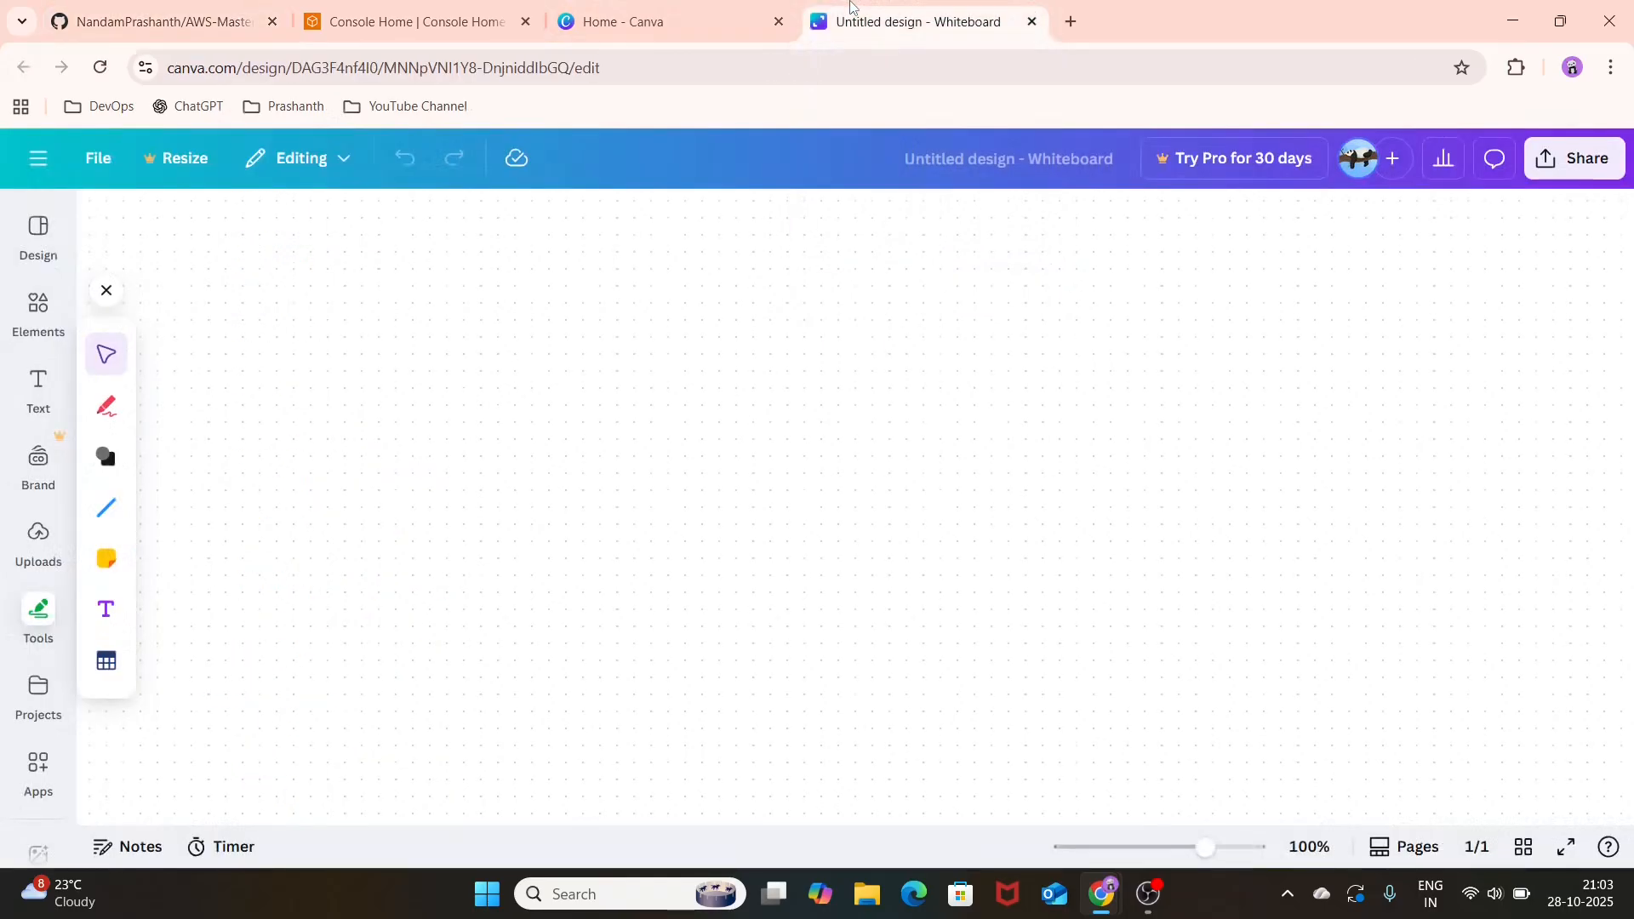
click(99, 614)
click(1006, 548)
click(874, 513)
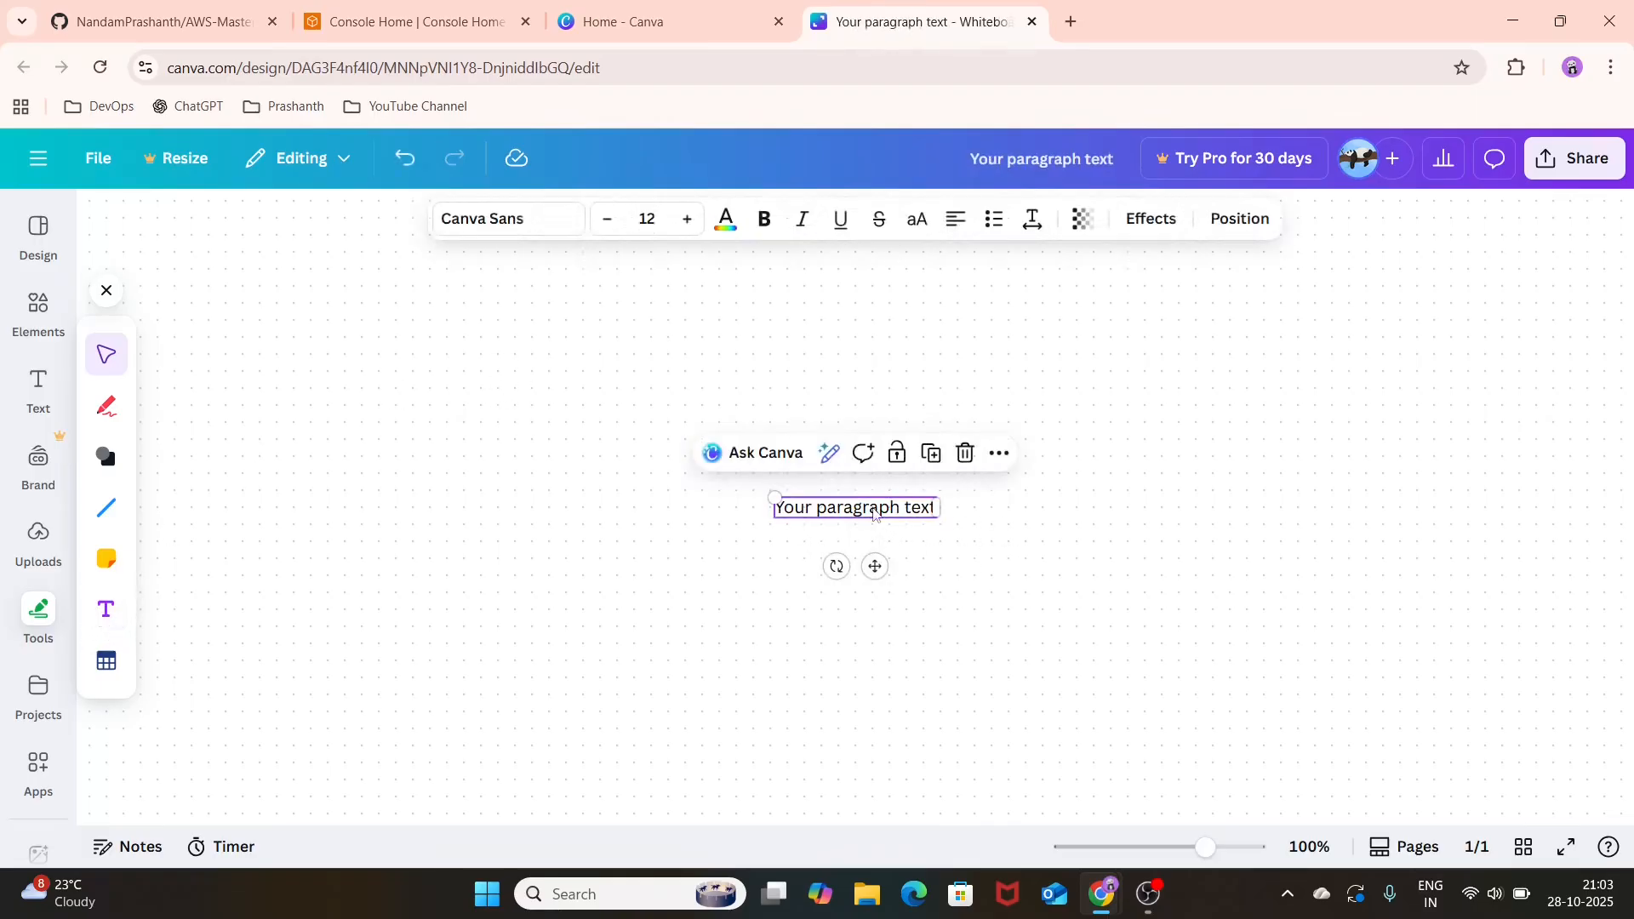
Step: Replace the text box's placeholder with the heading "AMI – Amazon Machine Image"
double_click(874, 510)
text(A)
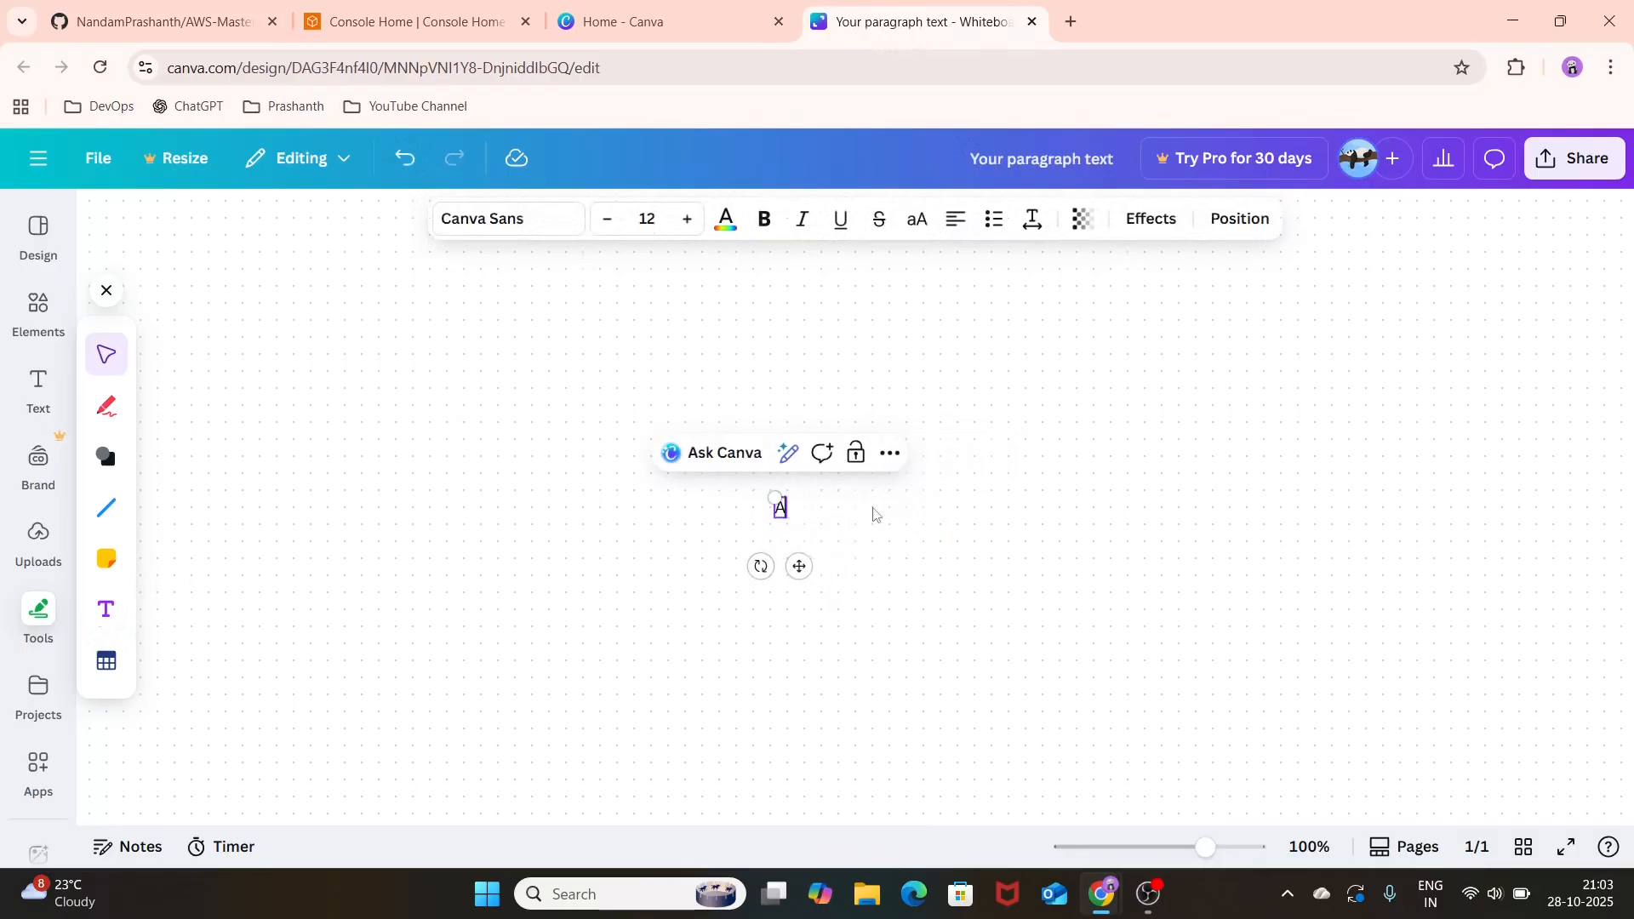
text(MI)
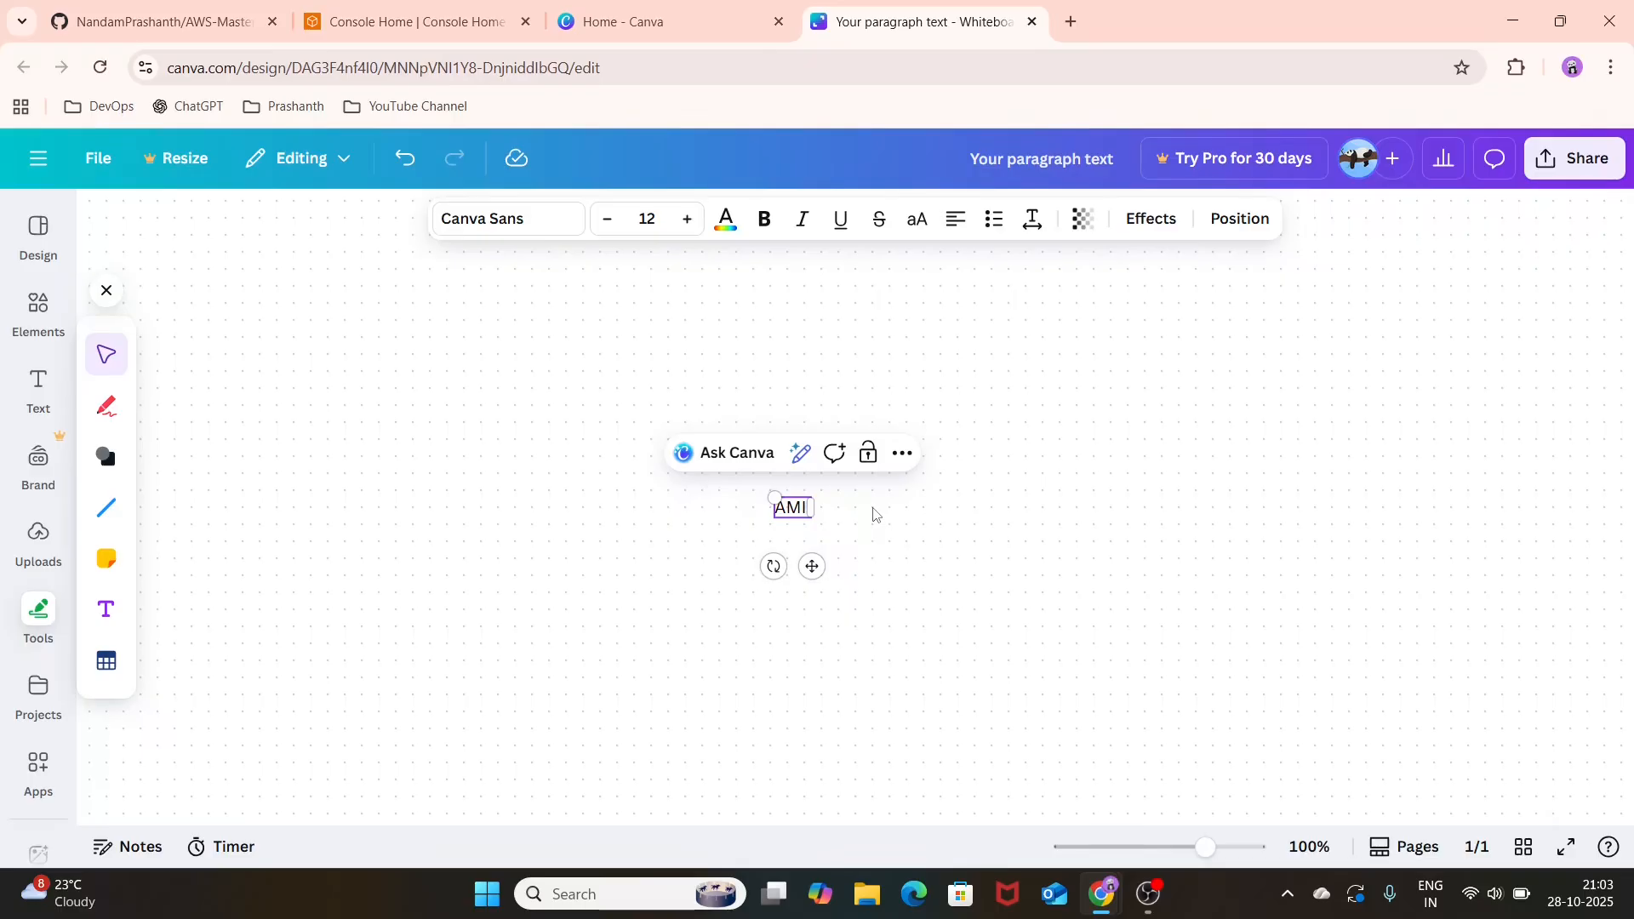
text( -)
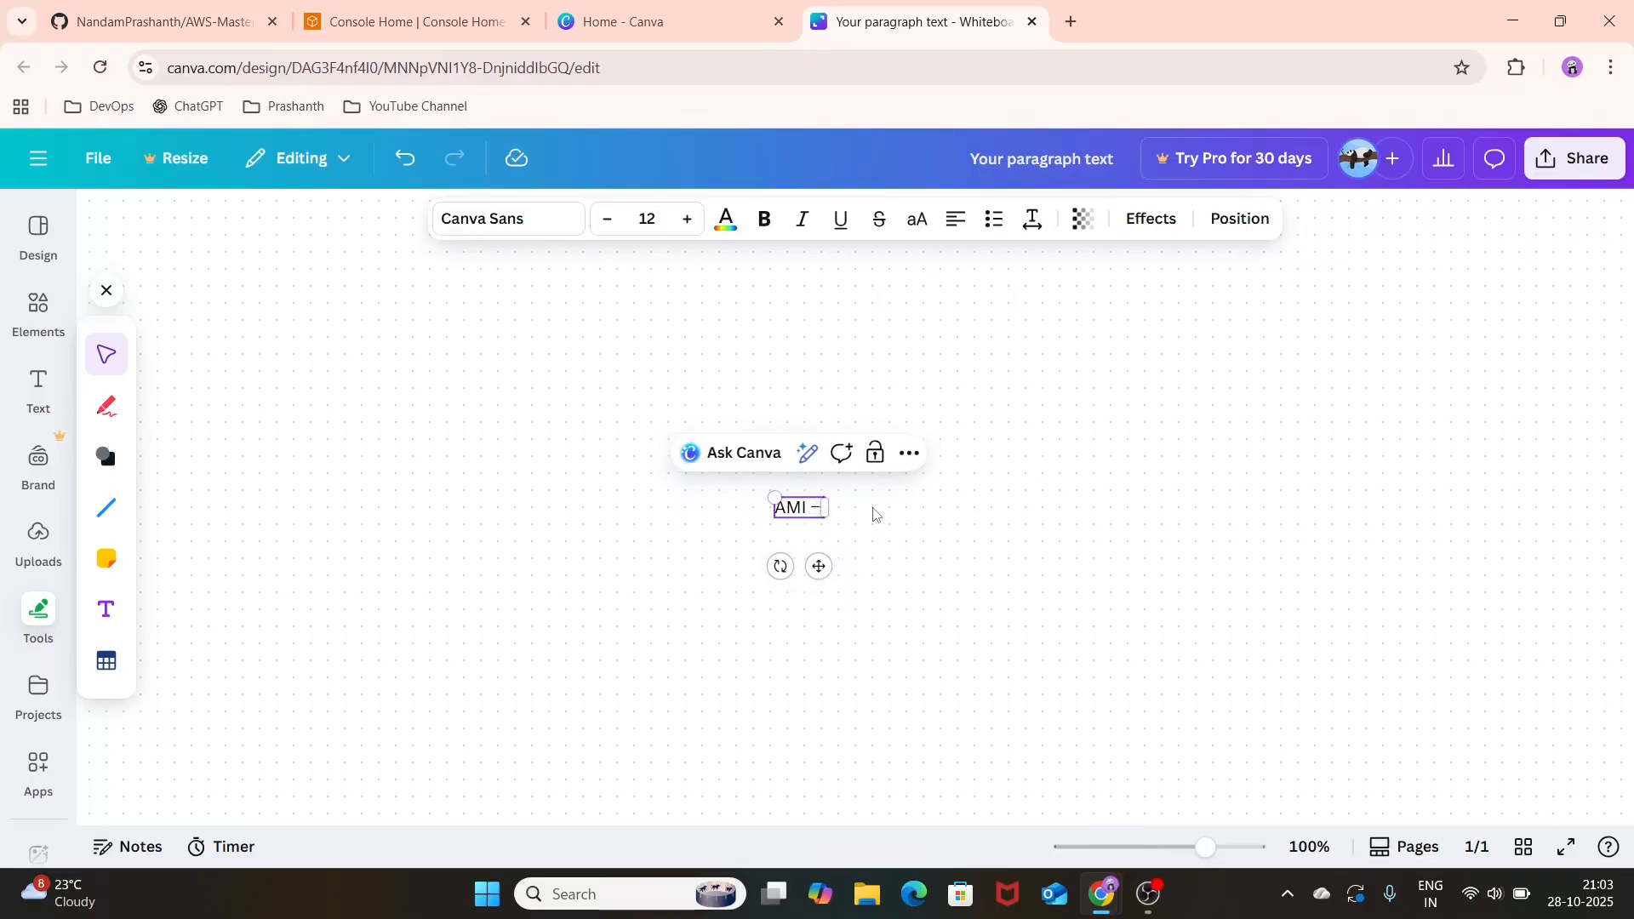
text( Am)
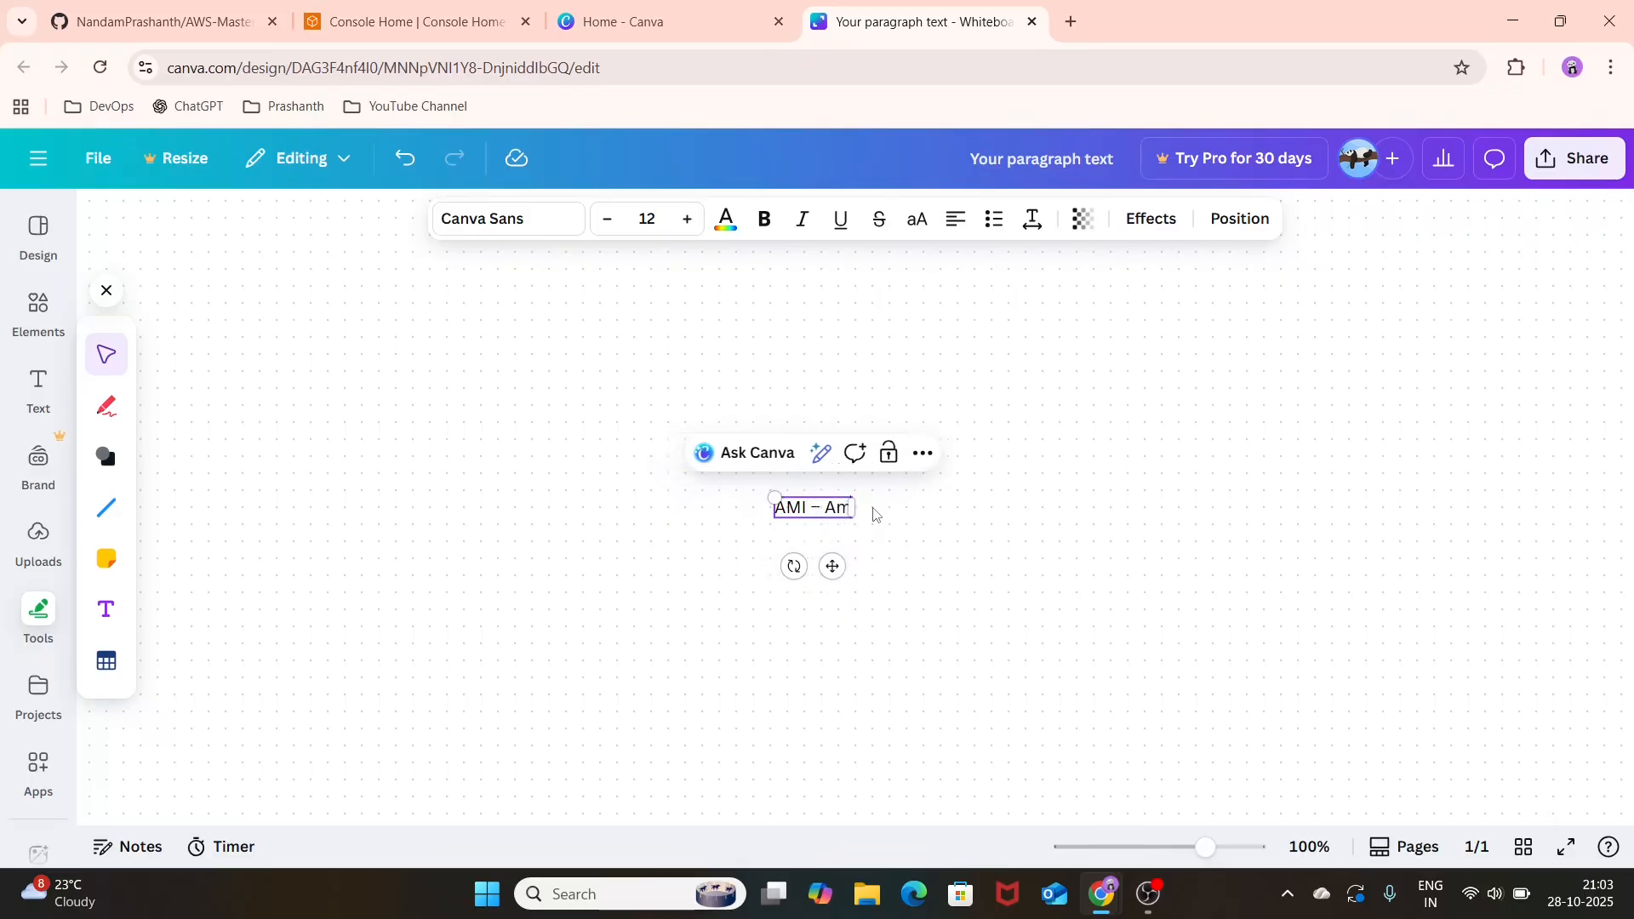
text(azon Mach)
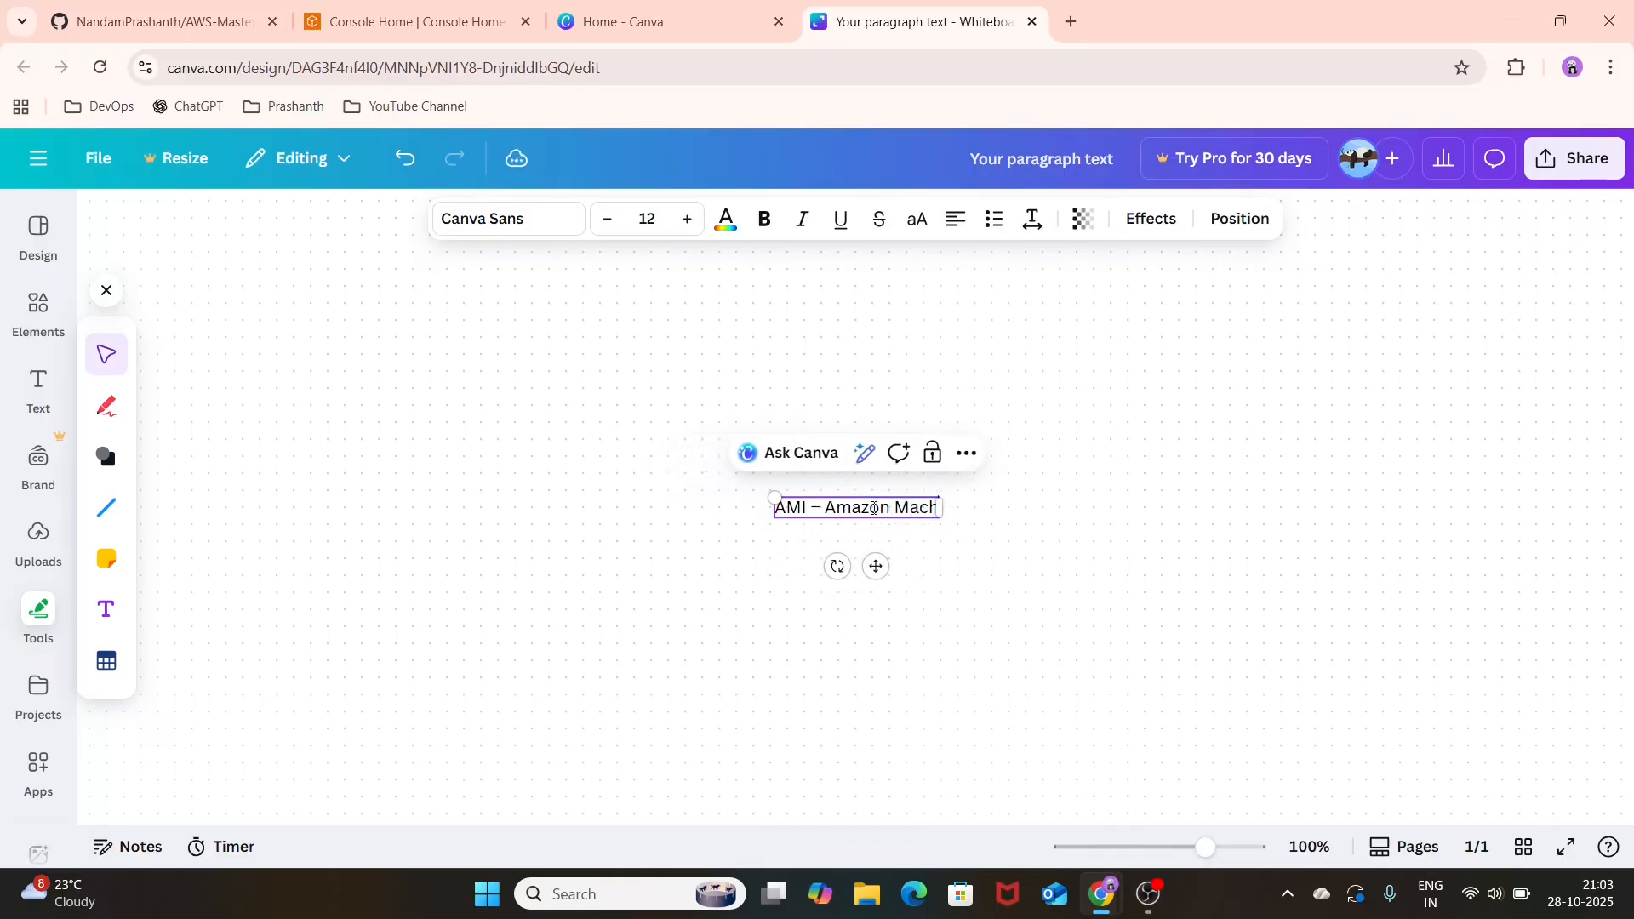
text(ine Image)
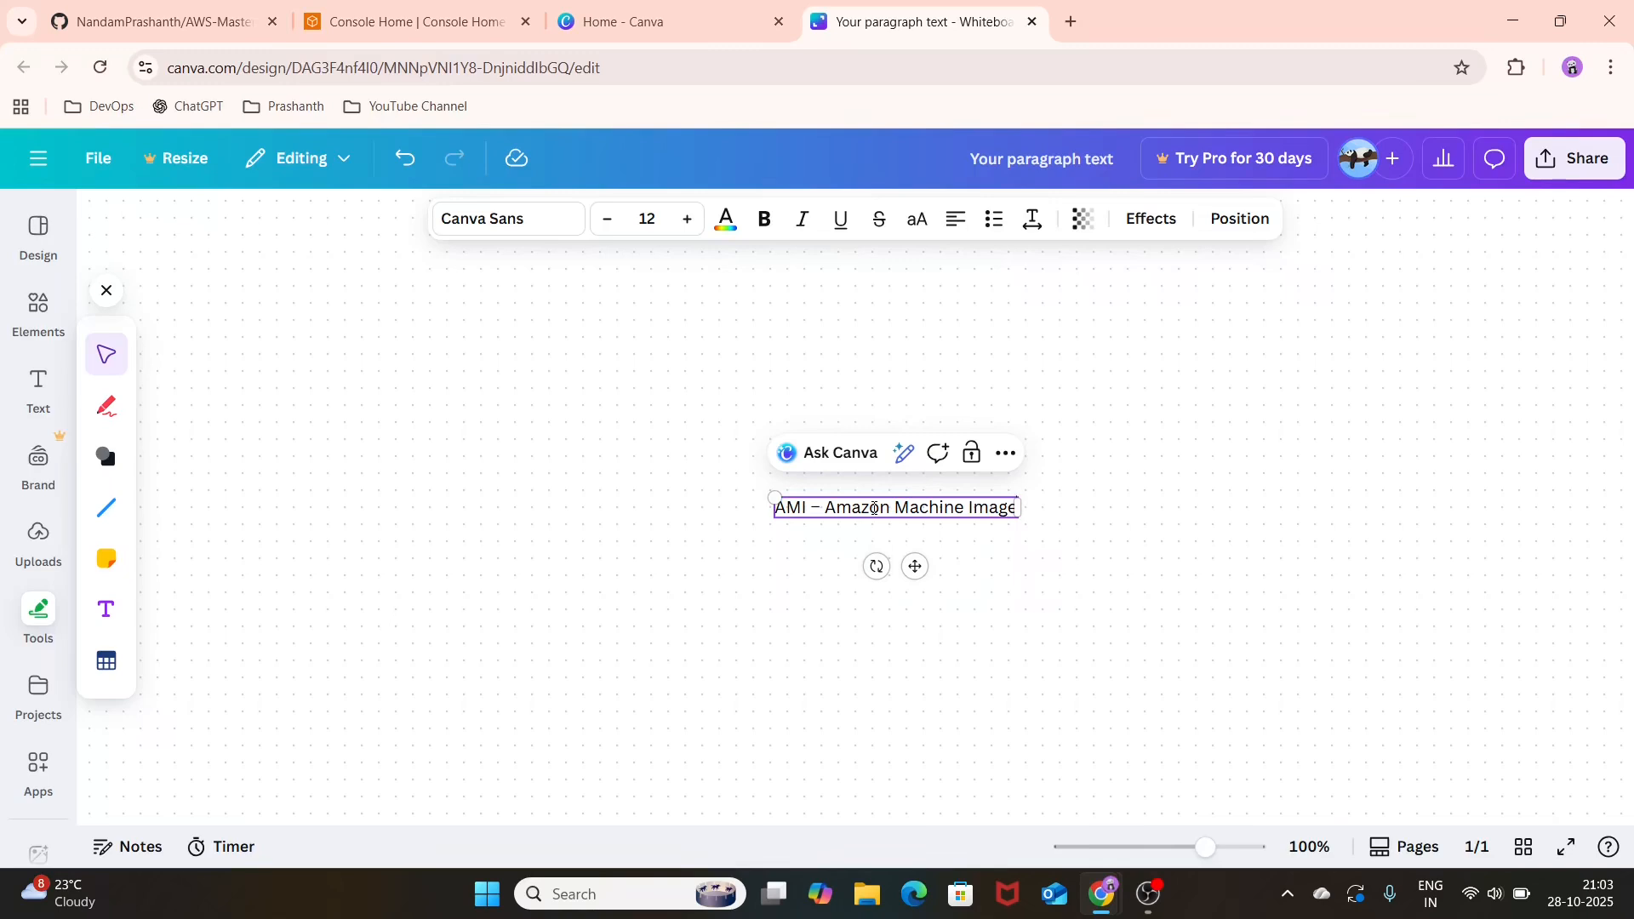
Step: Add the line "it is a template which is used to create an EC2 instances" directly below the heading
key(Return)
key(Return)
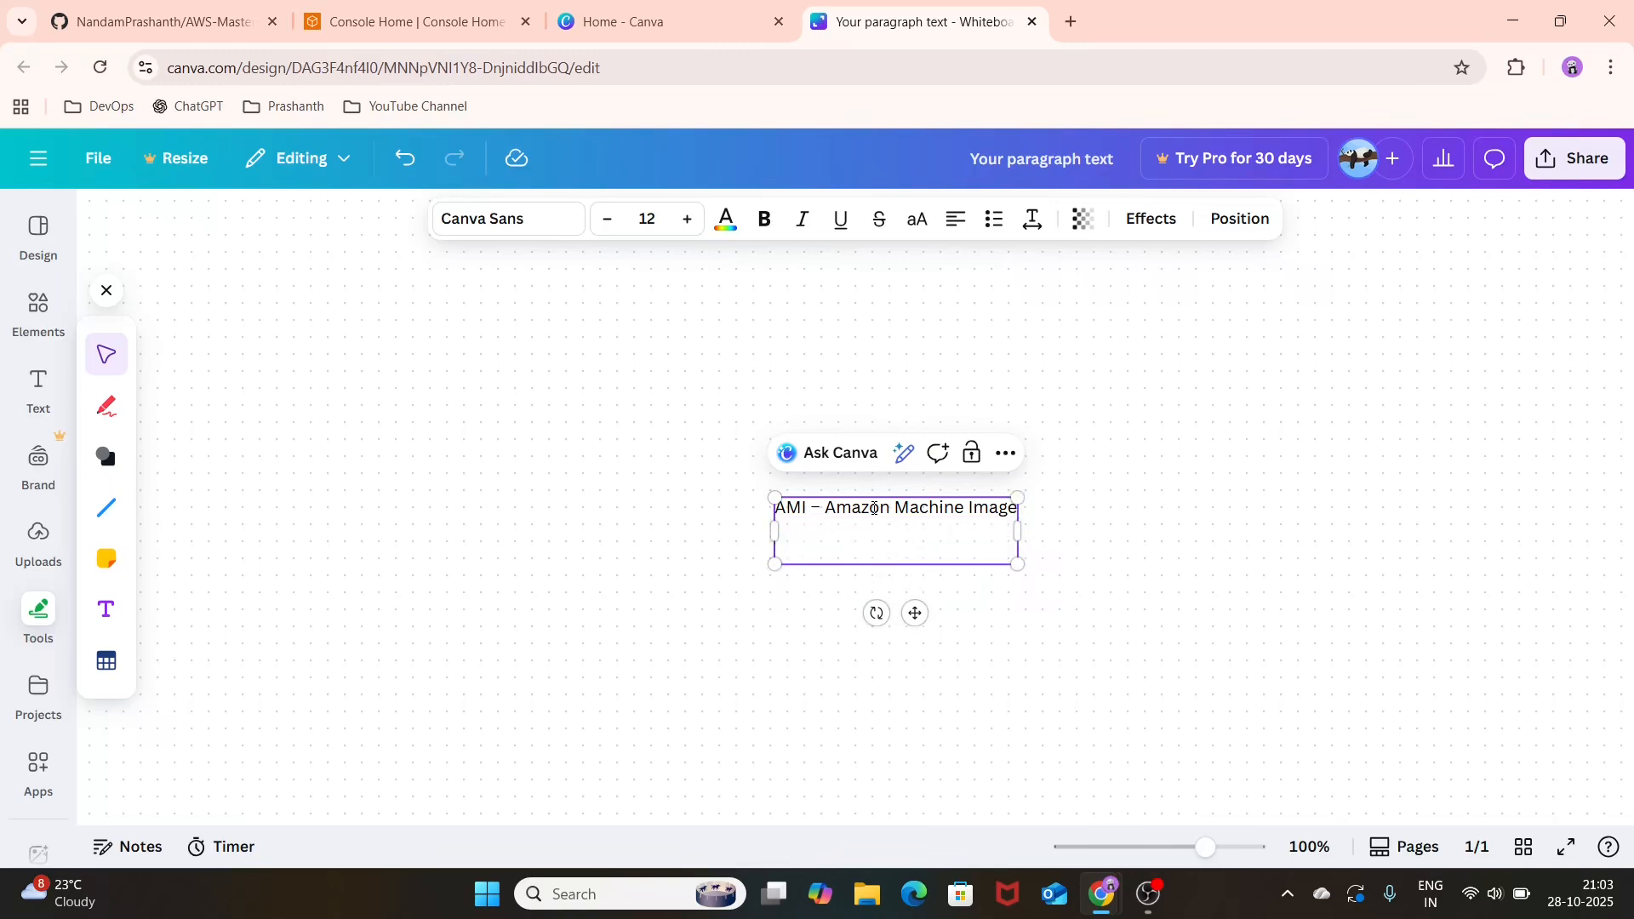
key(BackSpace)
text(It is a tempo)
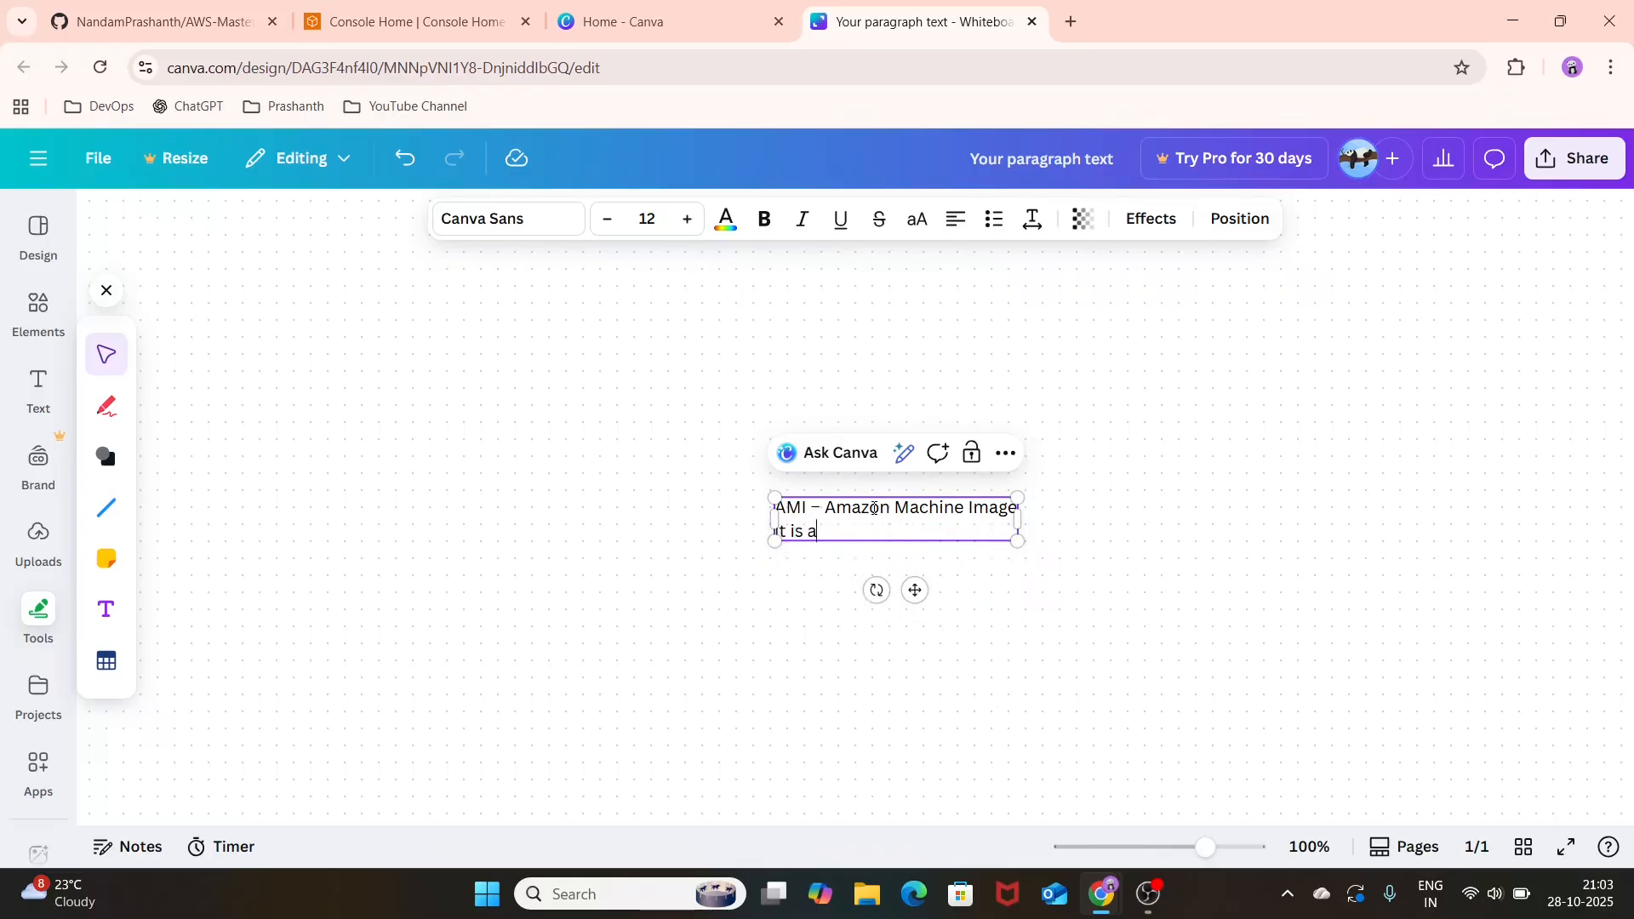
key(BackSpace)
text(late which is )
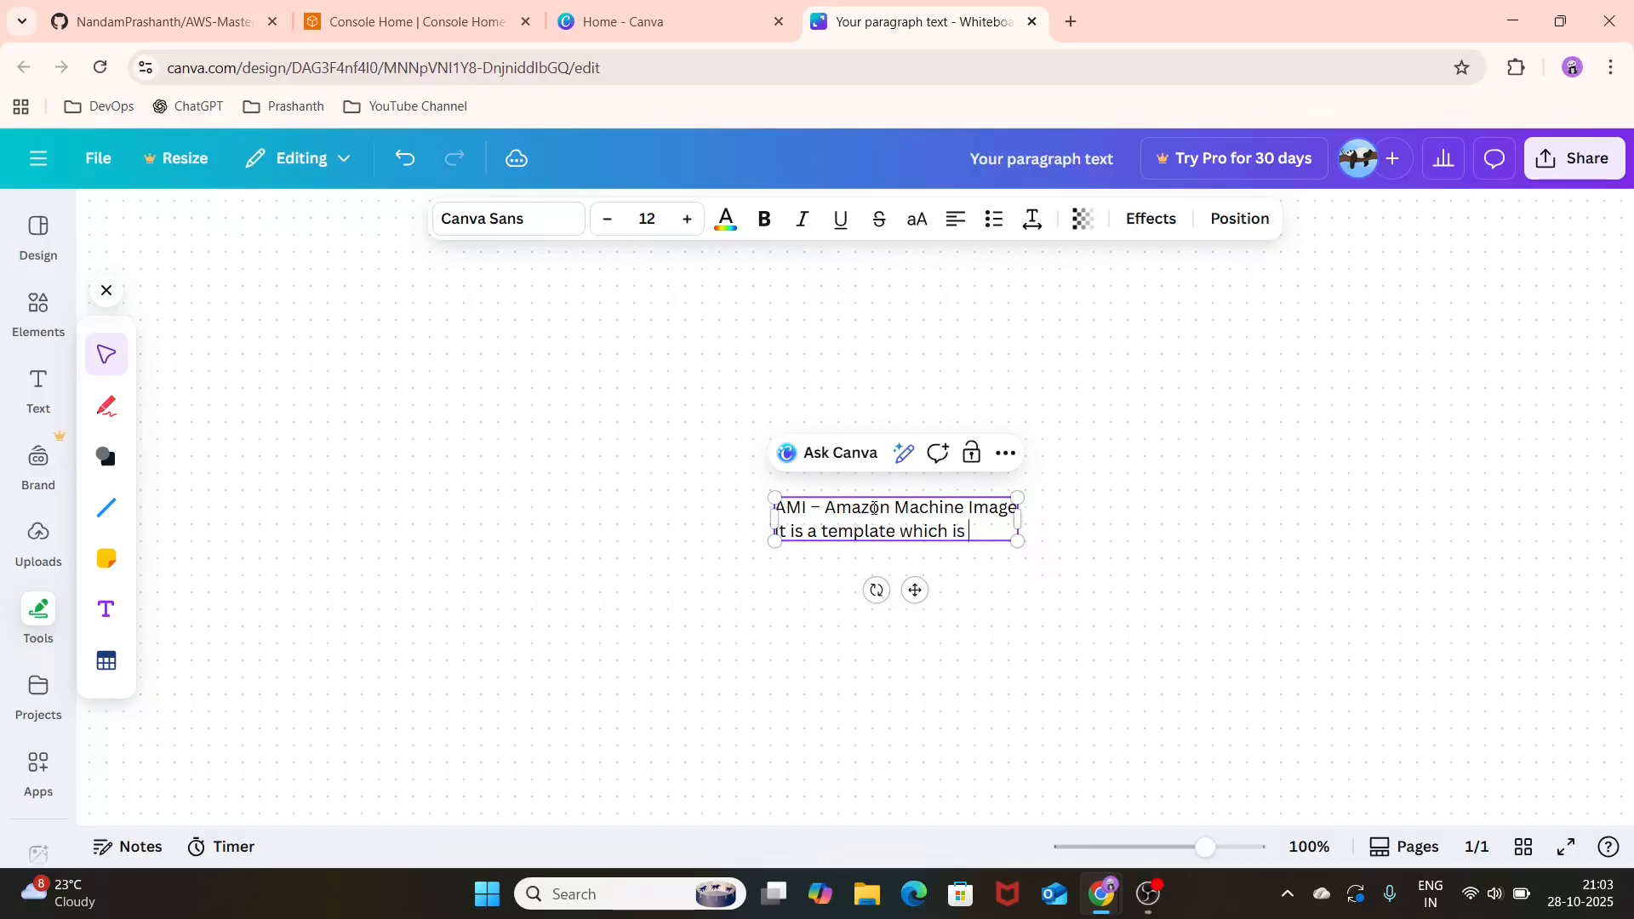
text(used to)
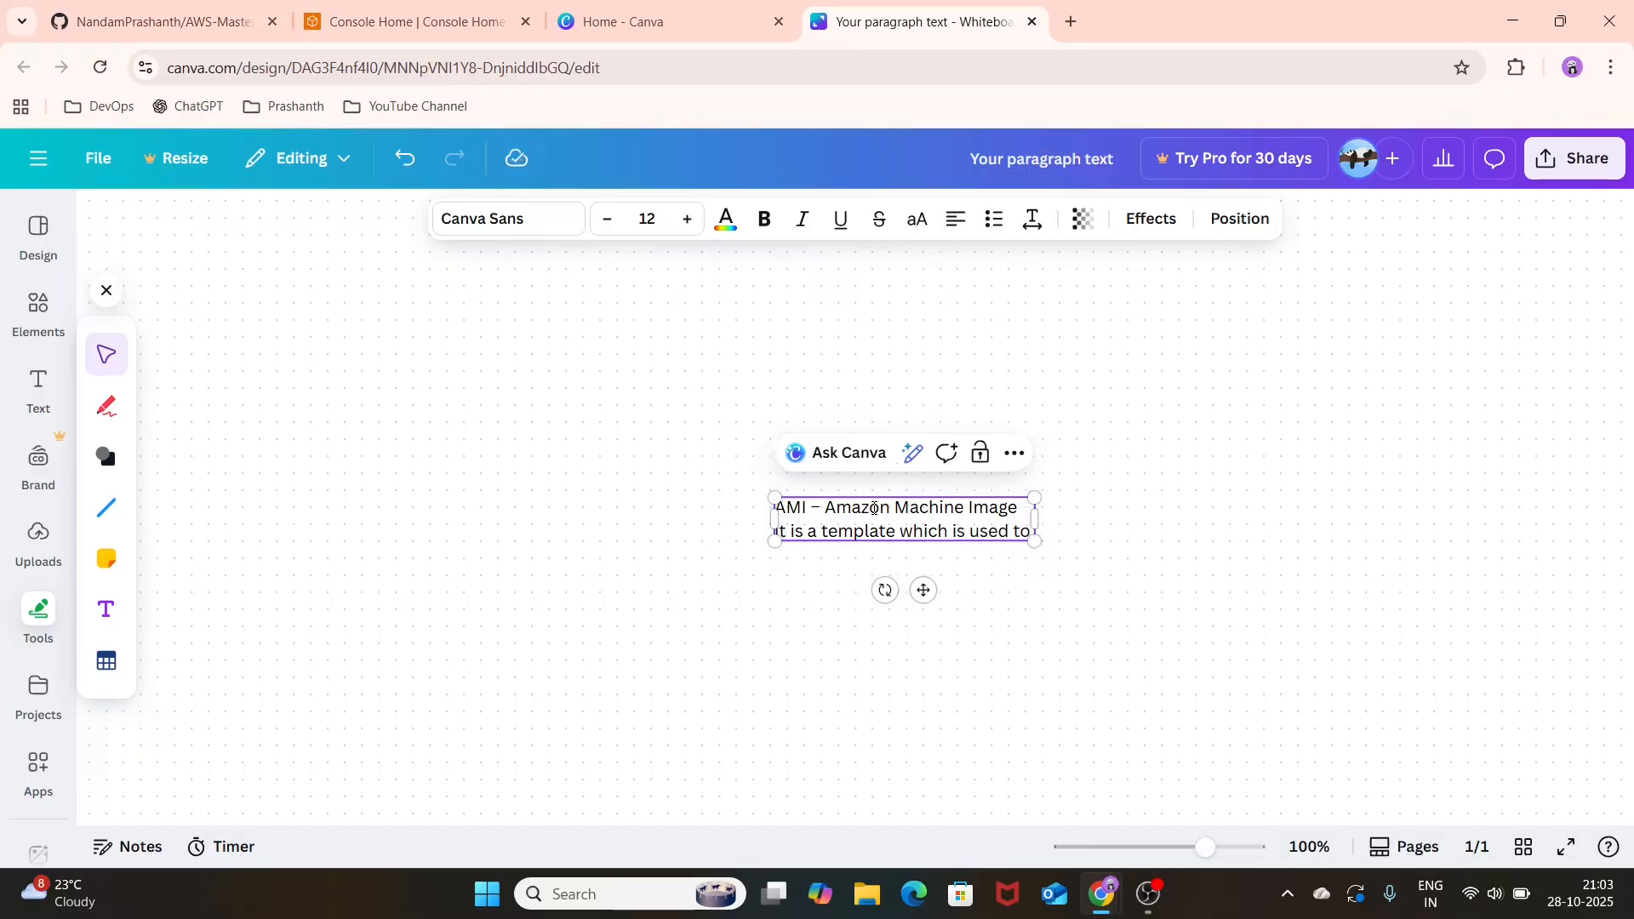
text( create an)
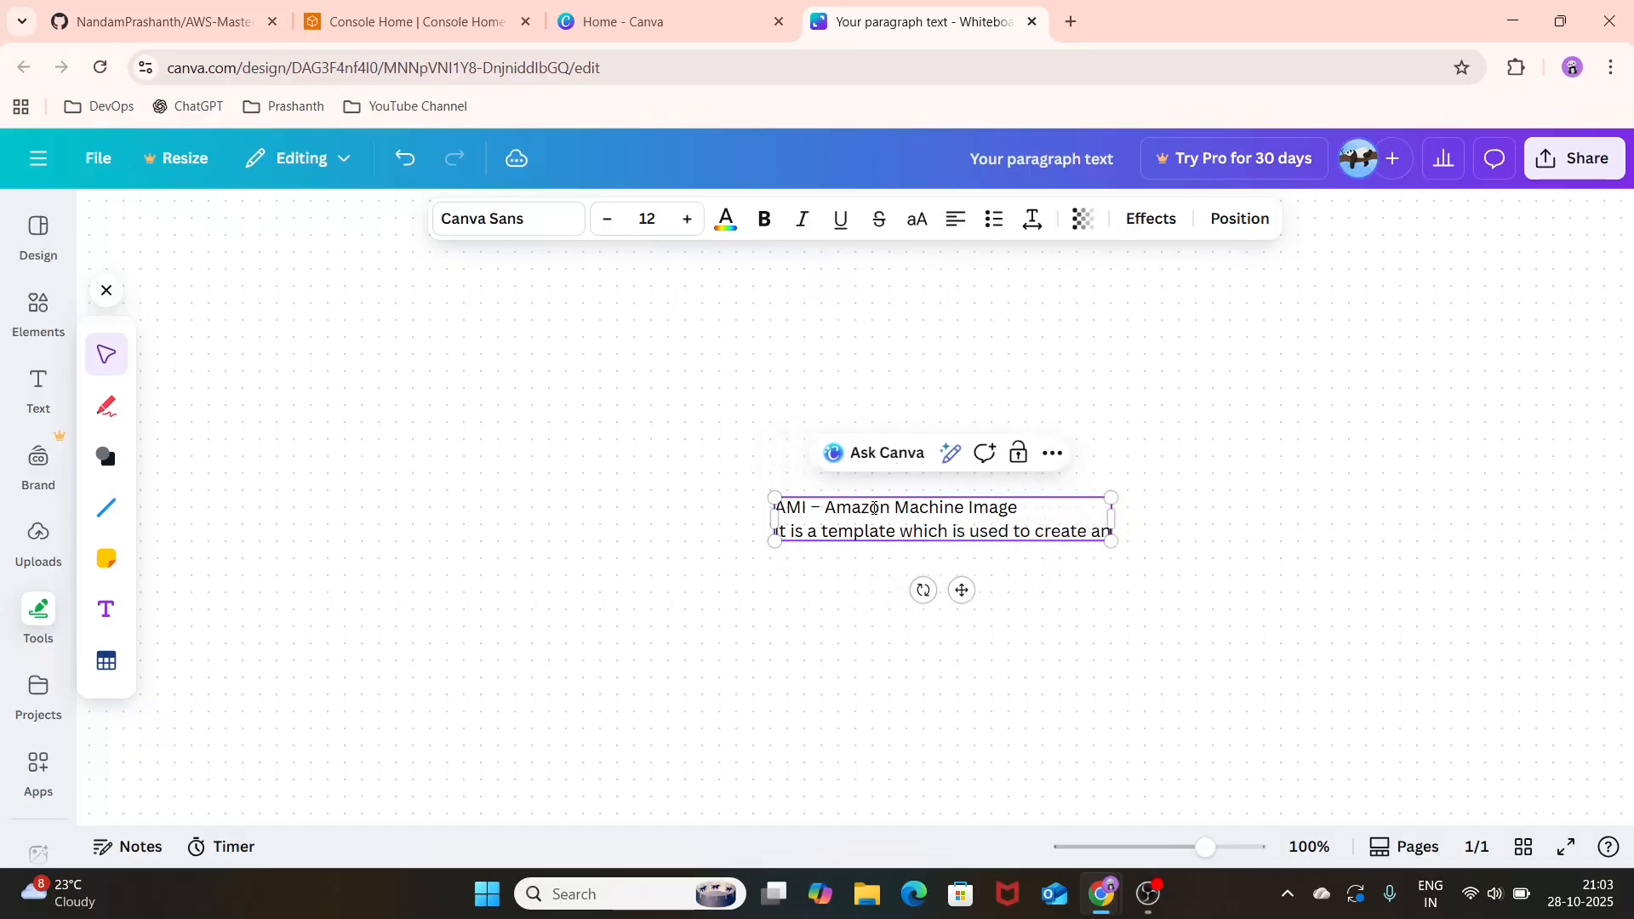
text( EC2 instances)
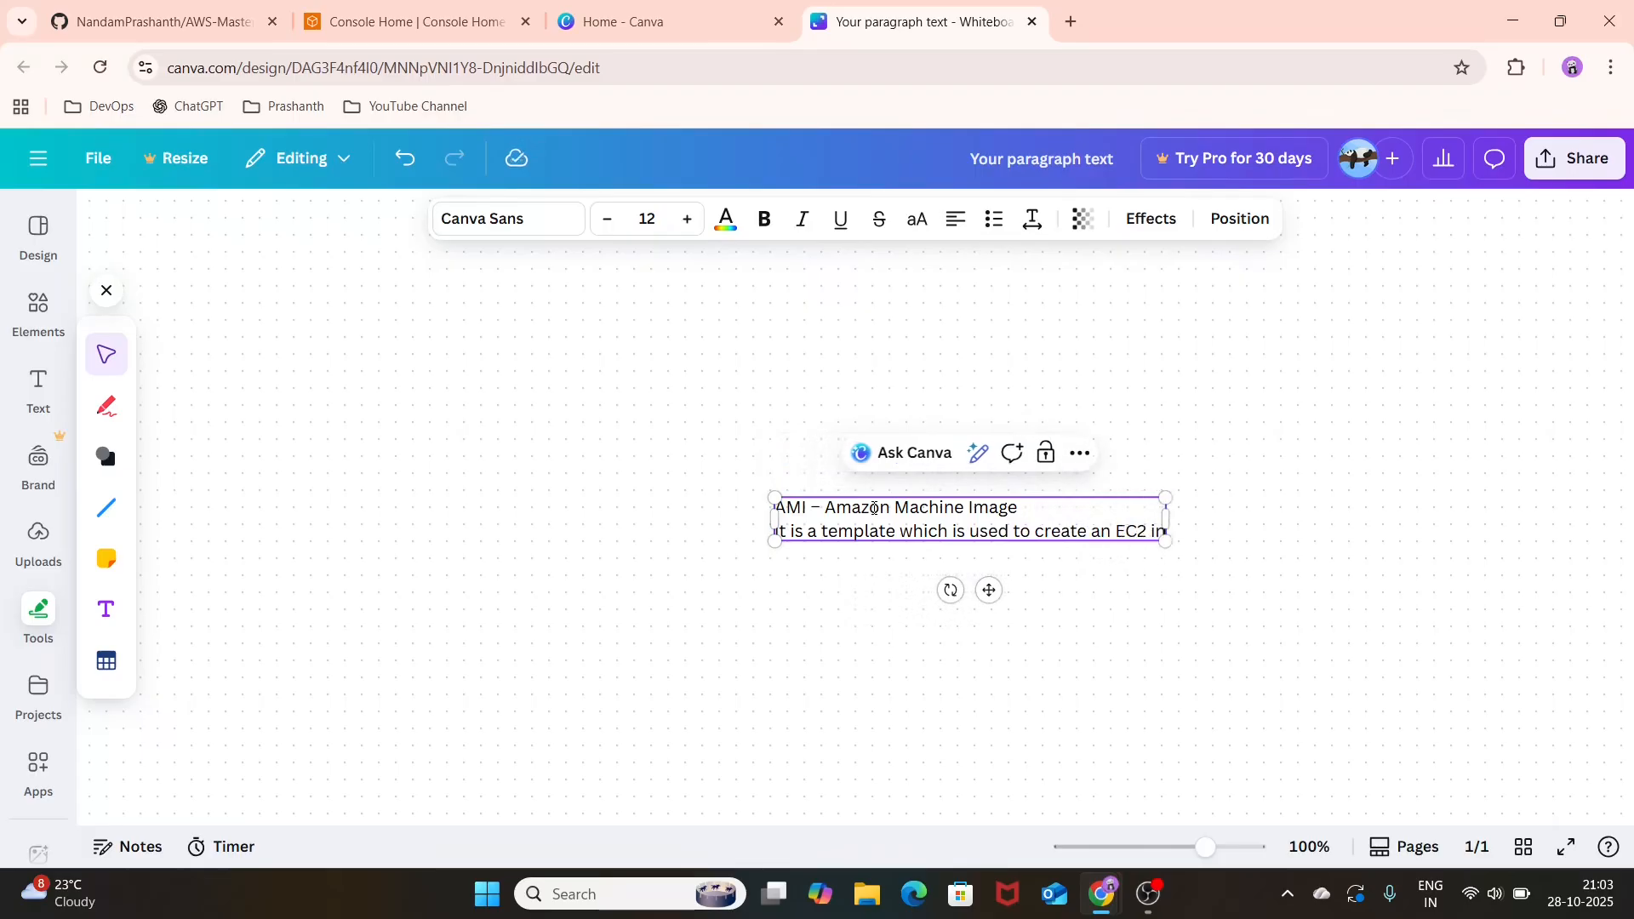
Step: After a blank line, write "AMI containes the information required to launch an EC2 instances it includes" in the same text box
key(Return)
key(Return)
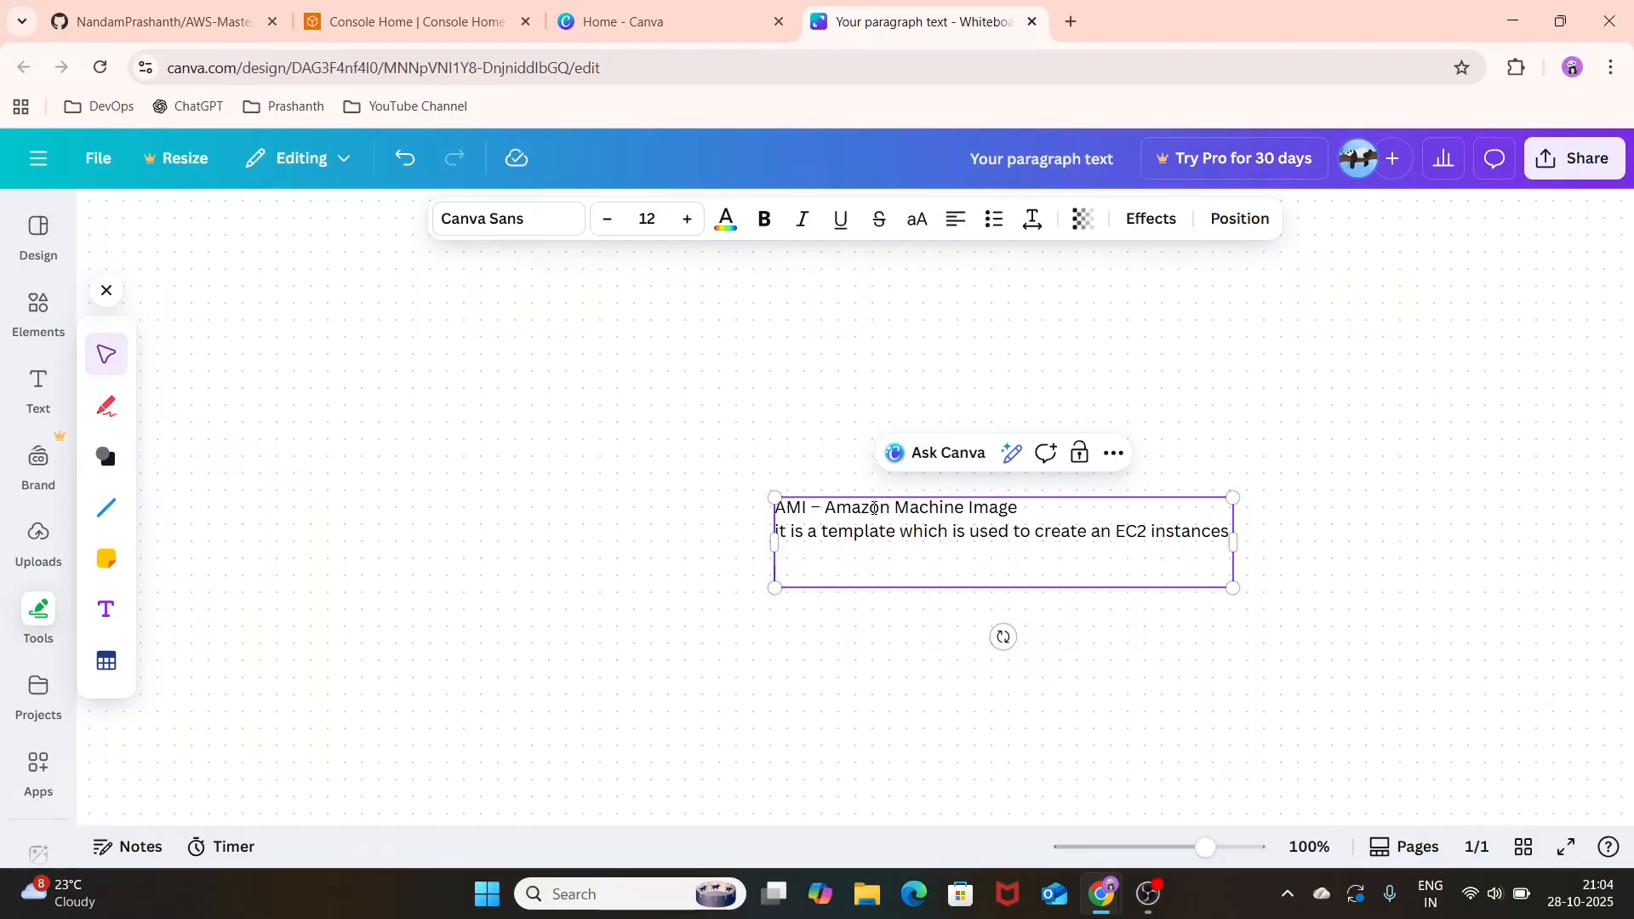
text(AMI containes the)
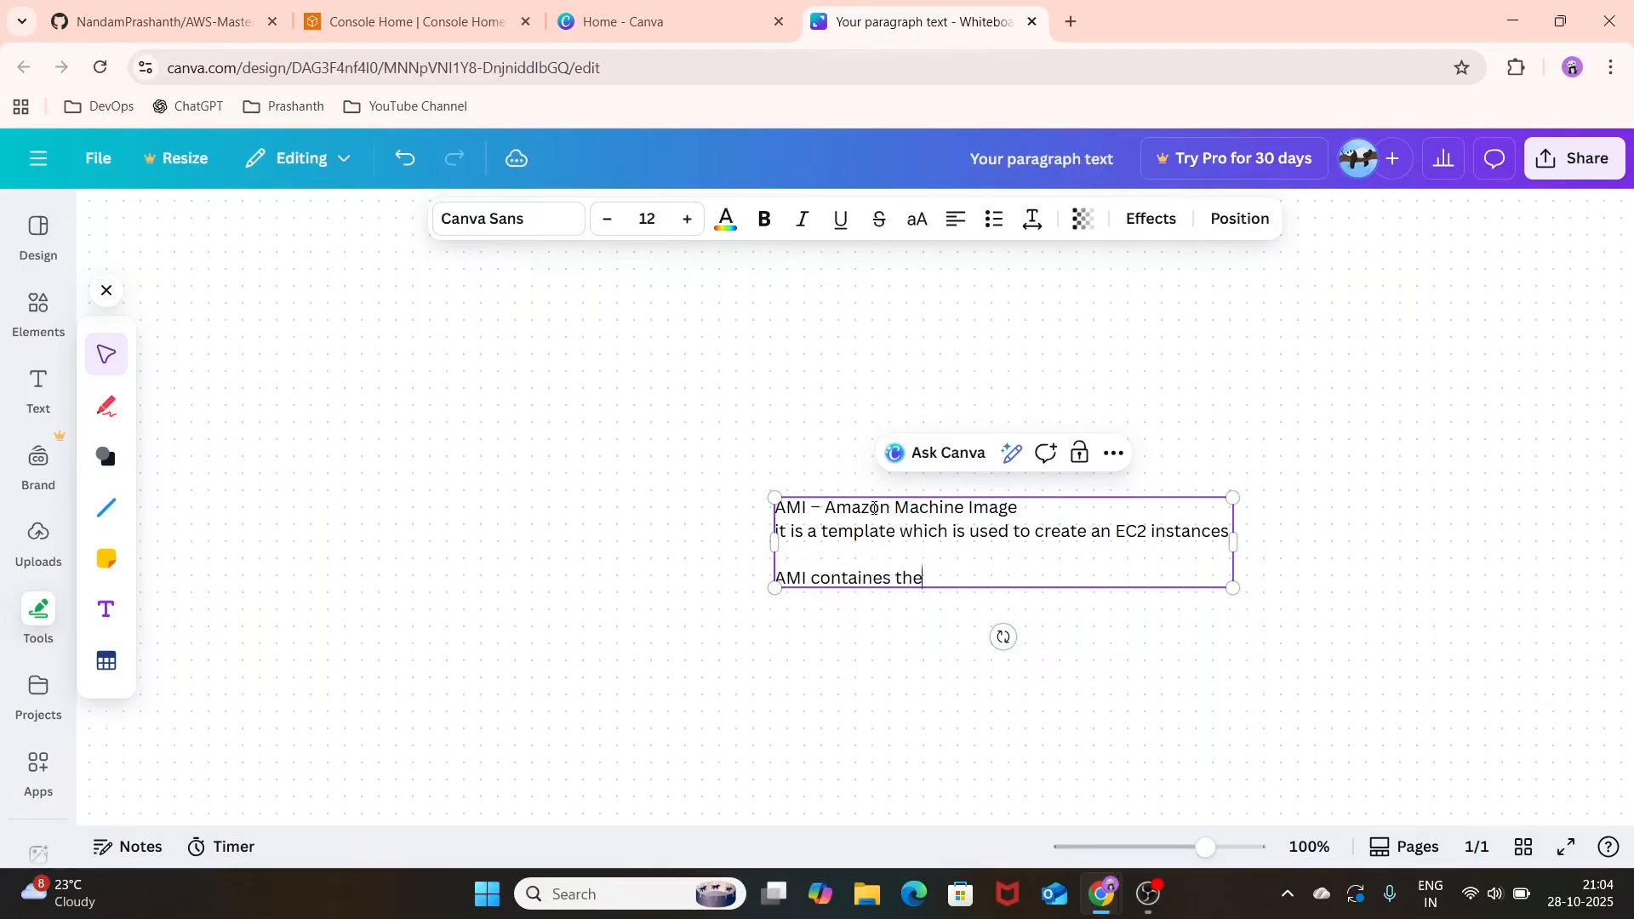
text( information req)
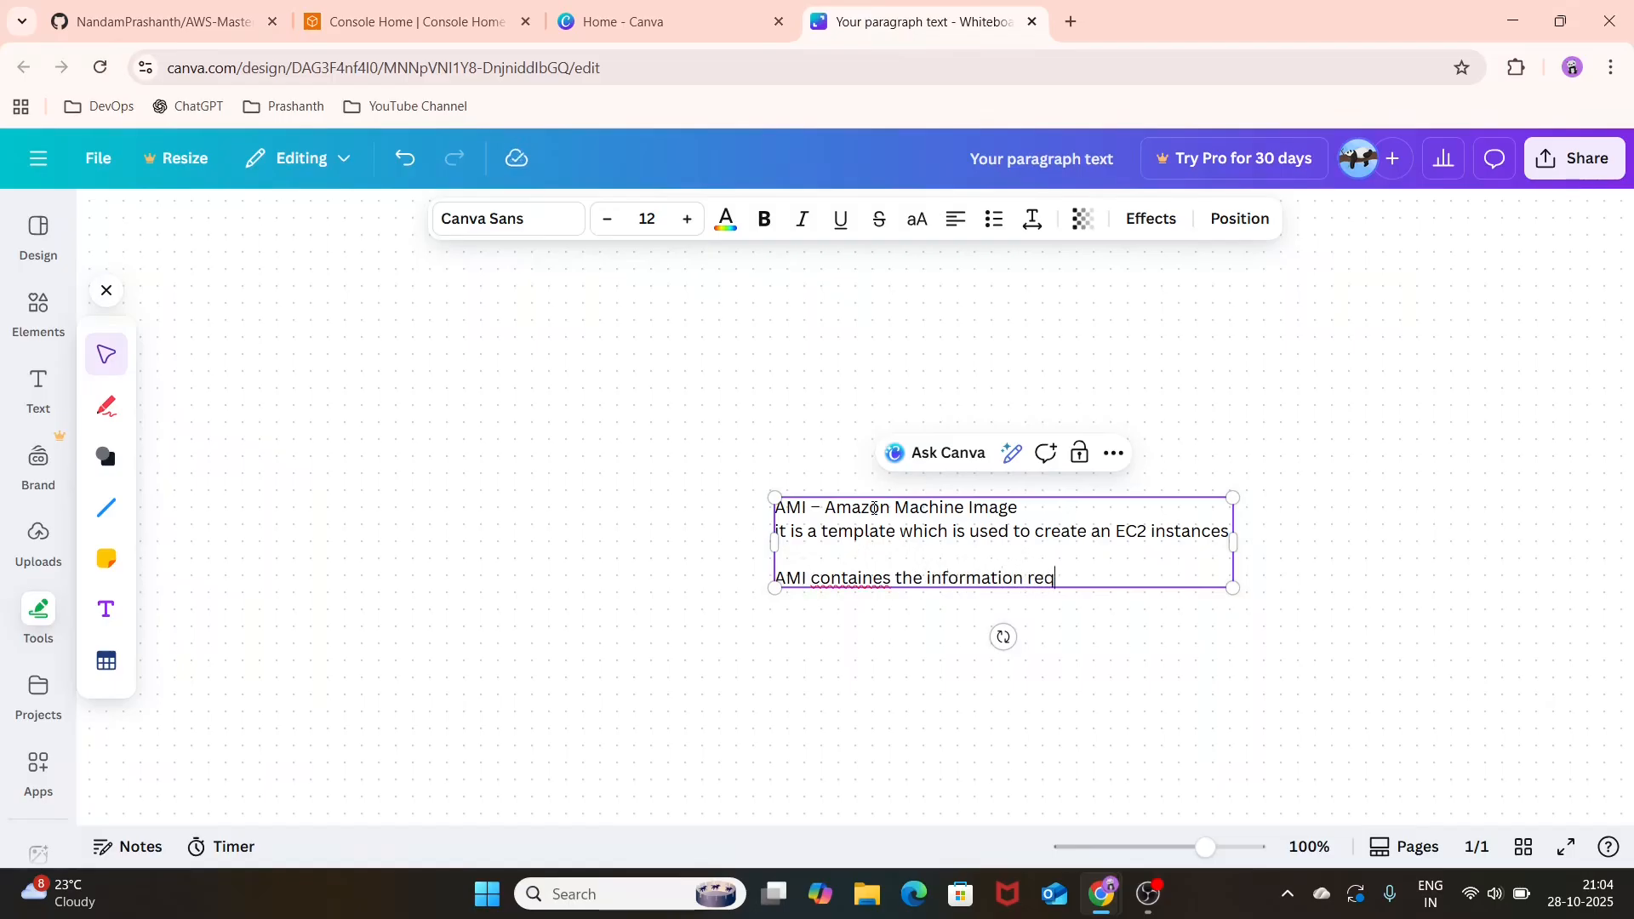
text(uired to launch an EC2)
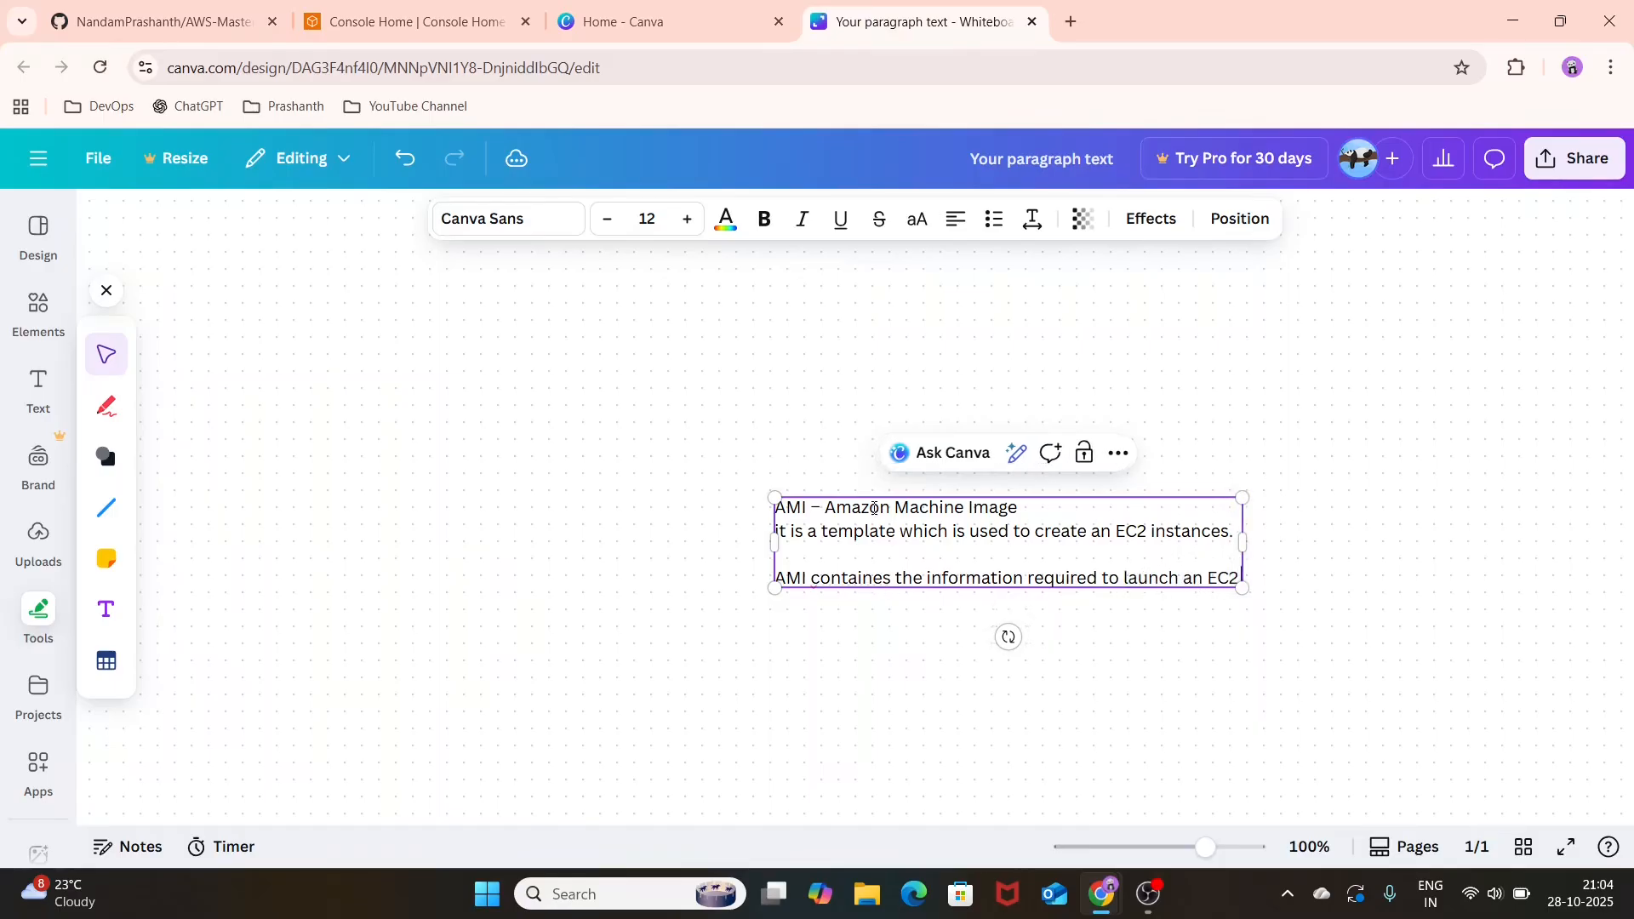
text( instances it)
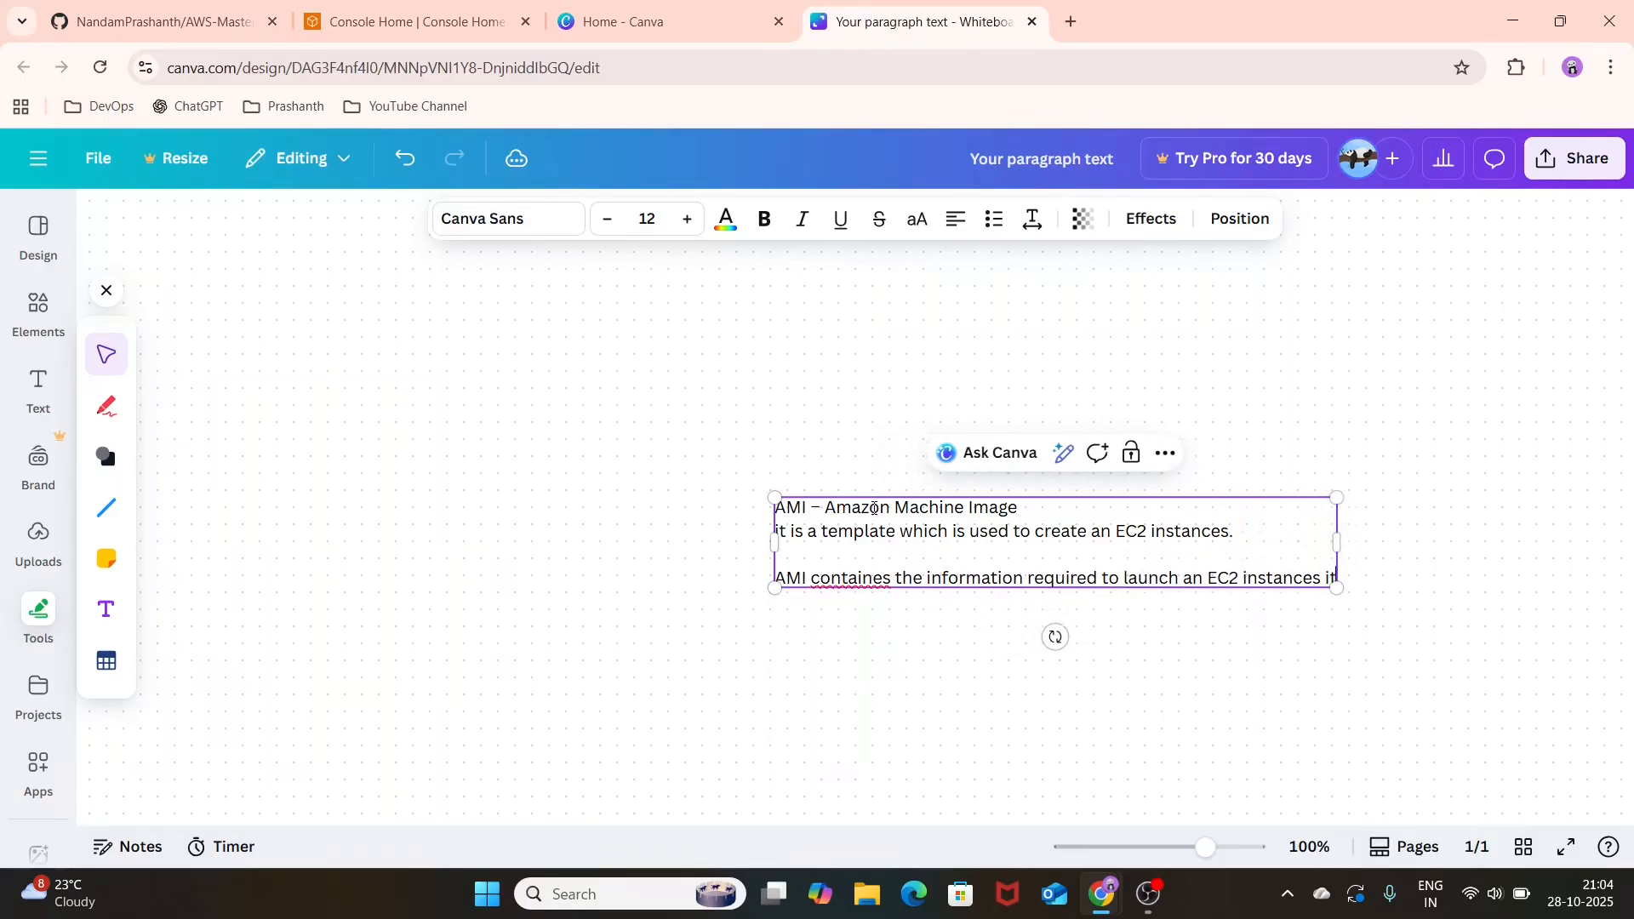
text( inclu)
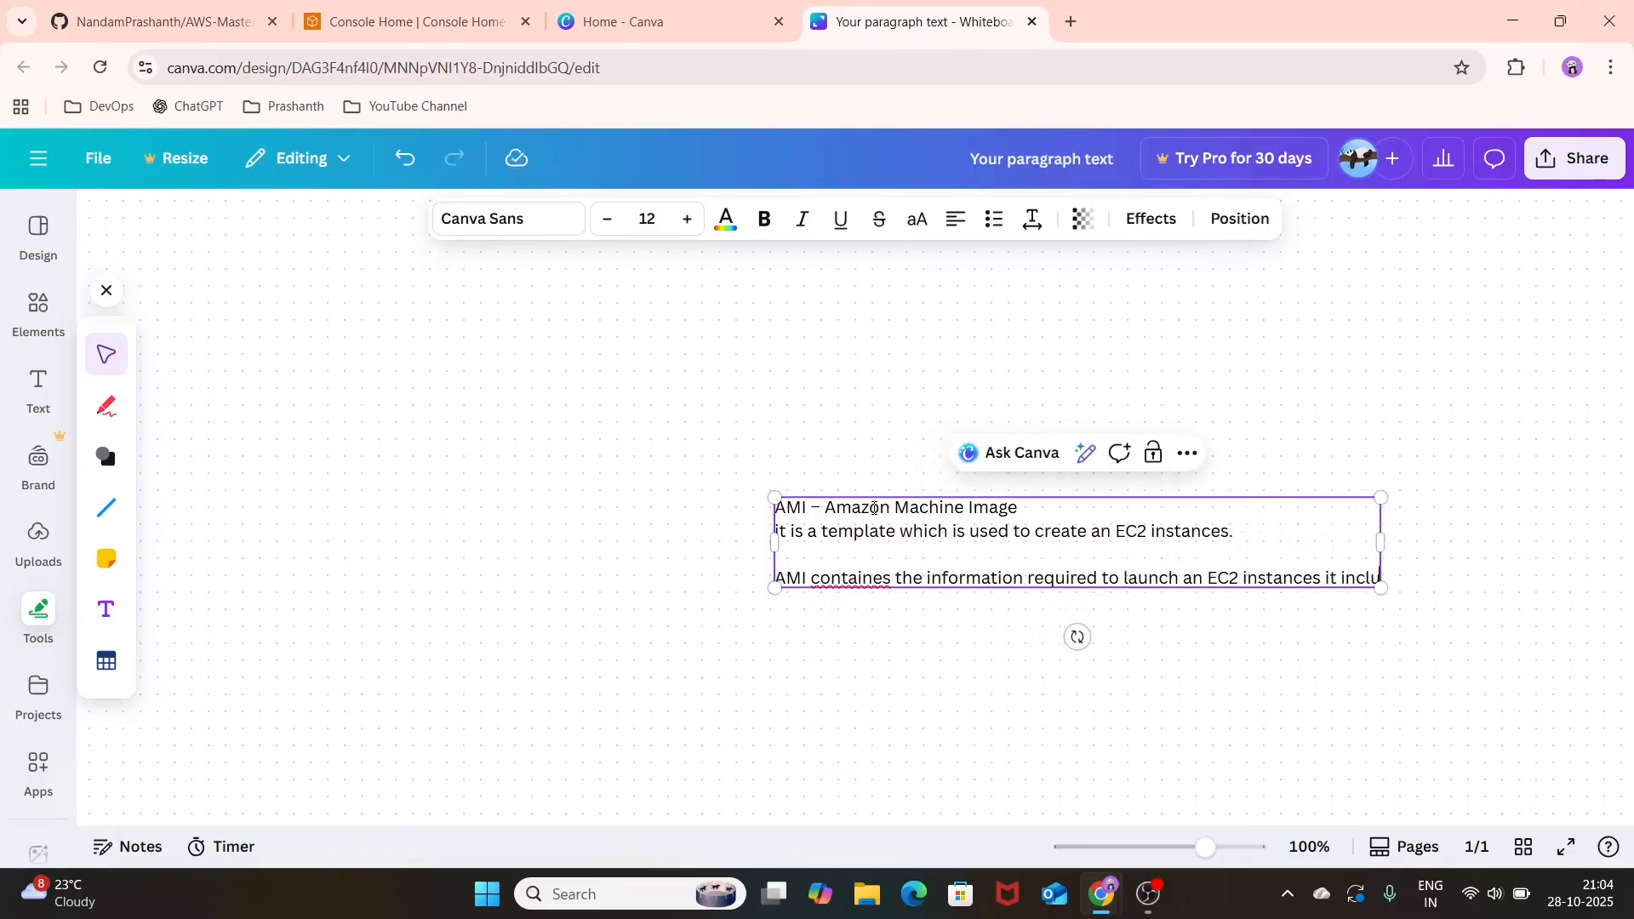
text(des, O)
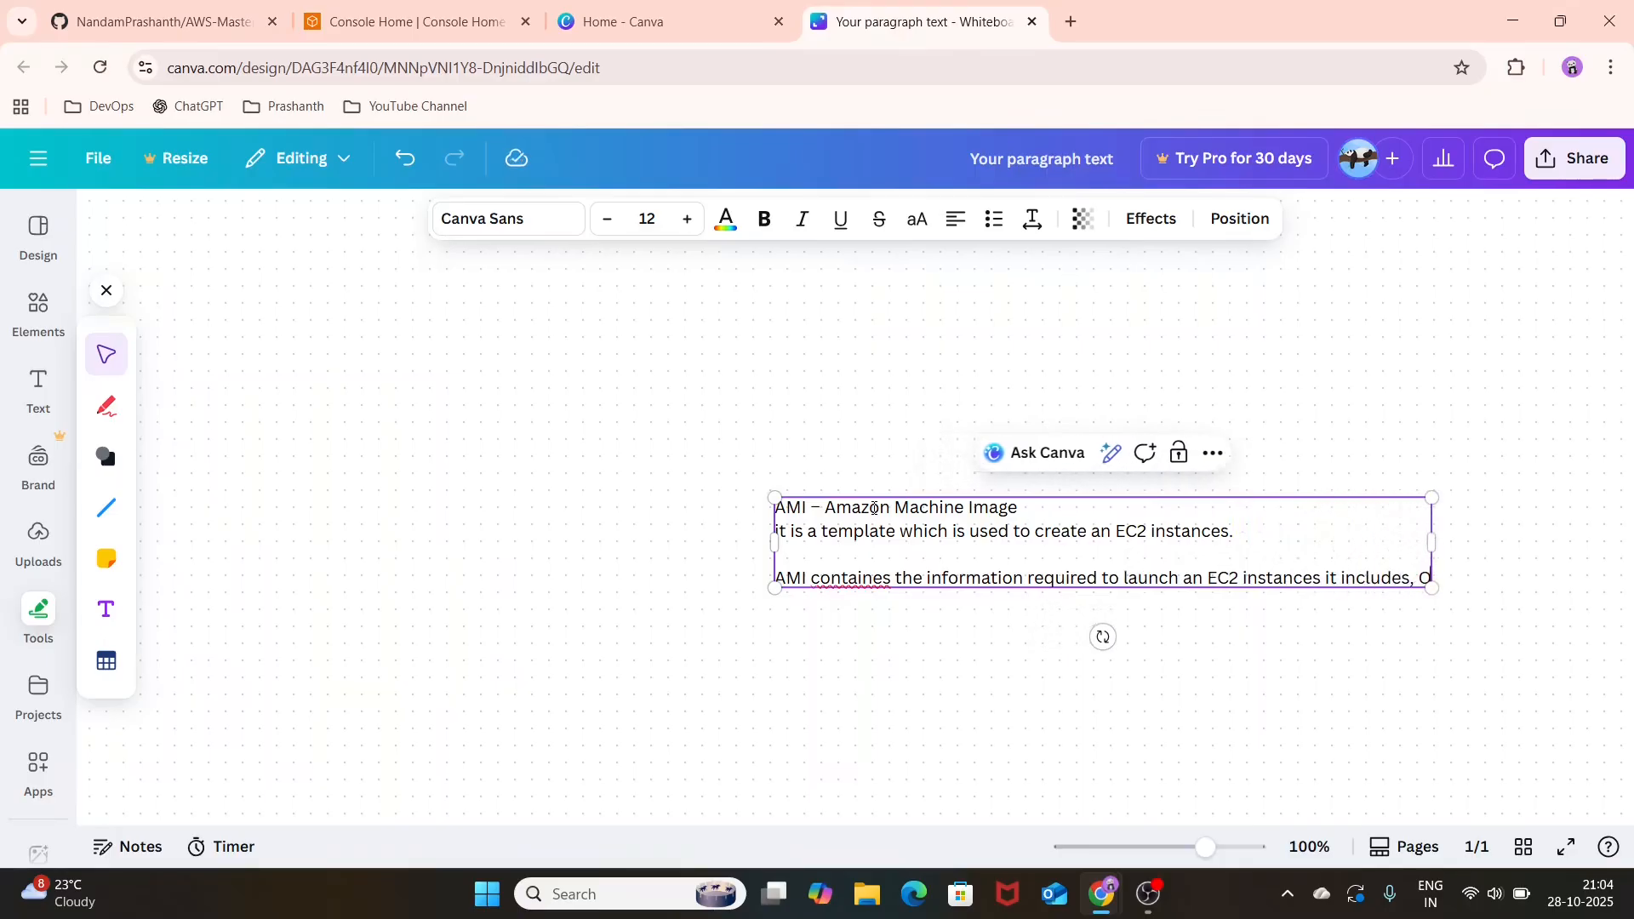
text(S, )
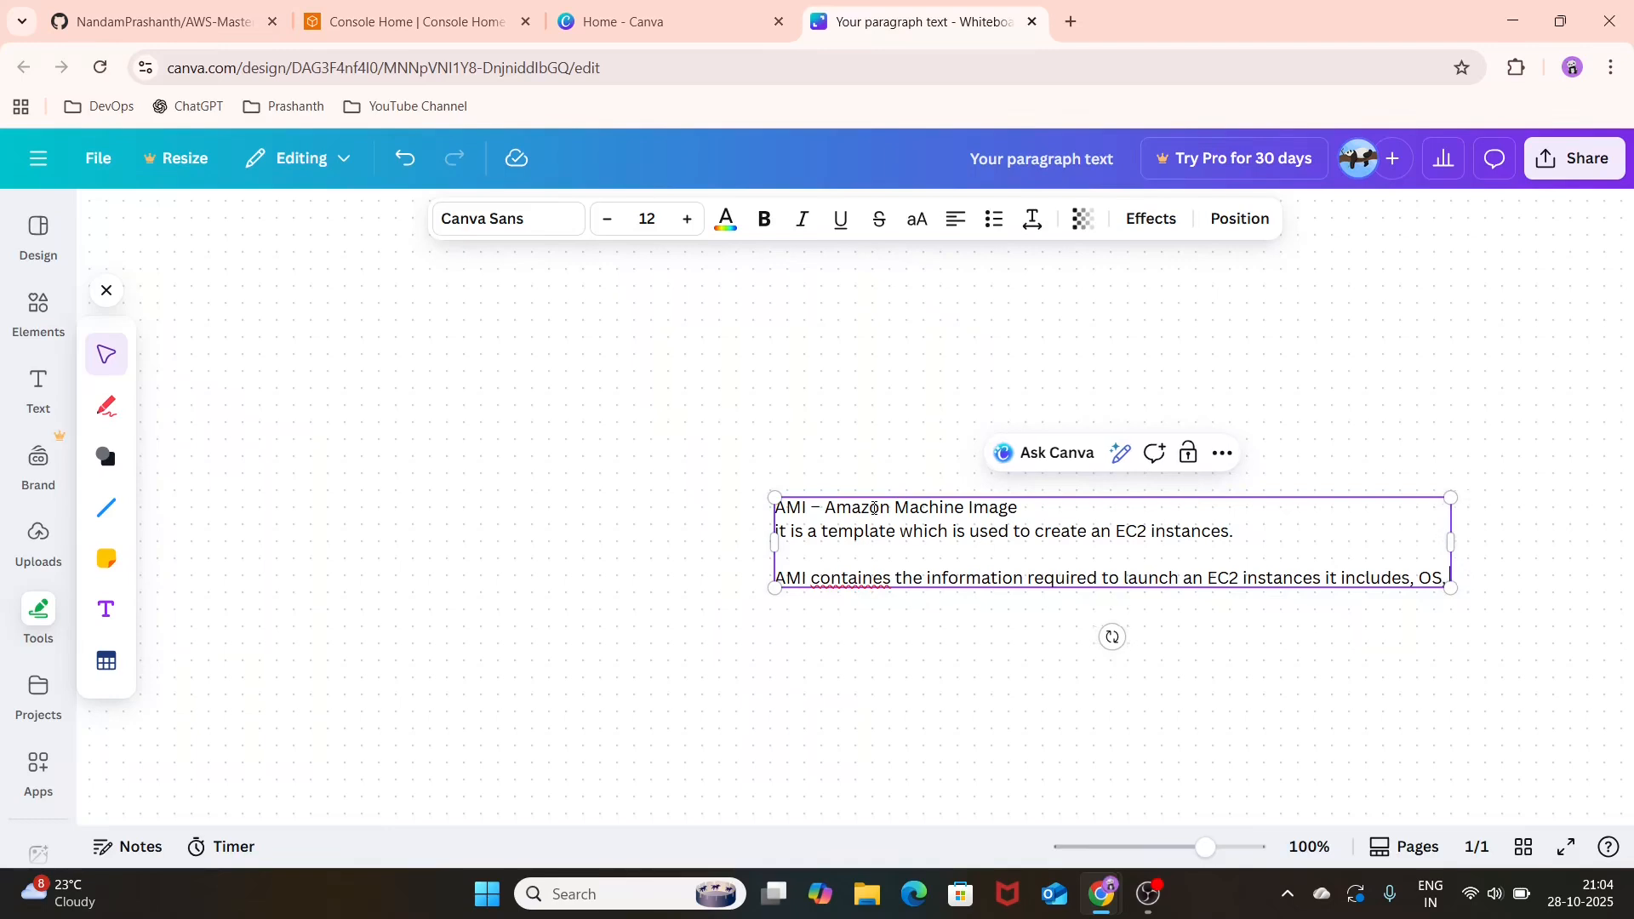
text(Appl)
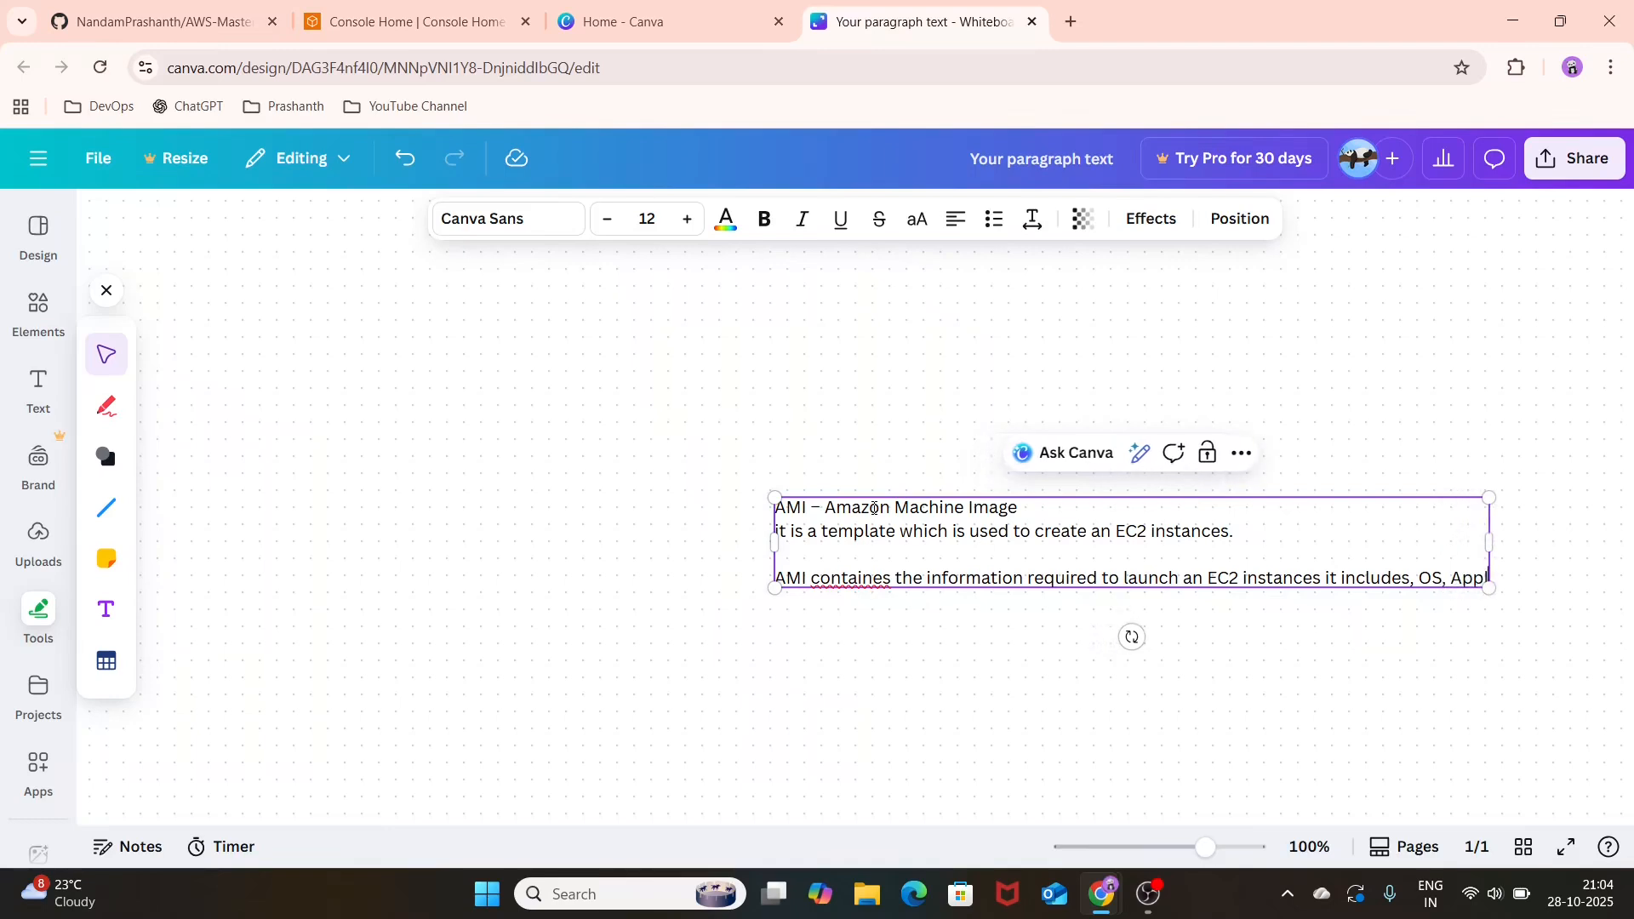
text(ication Se)
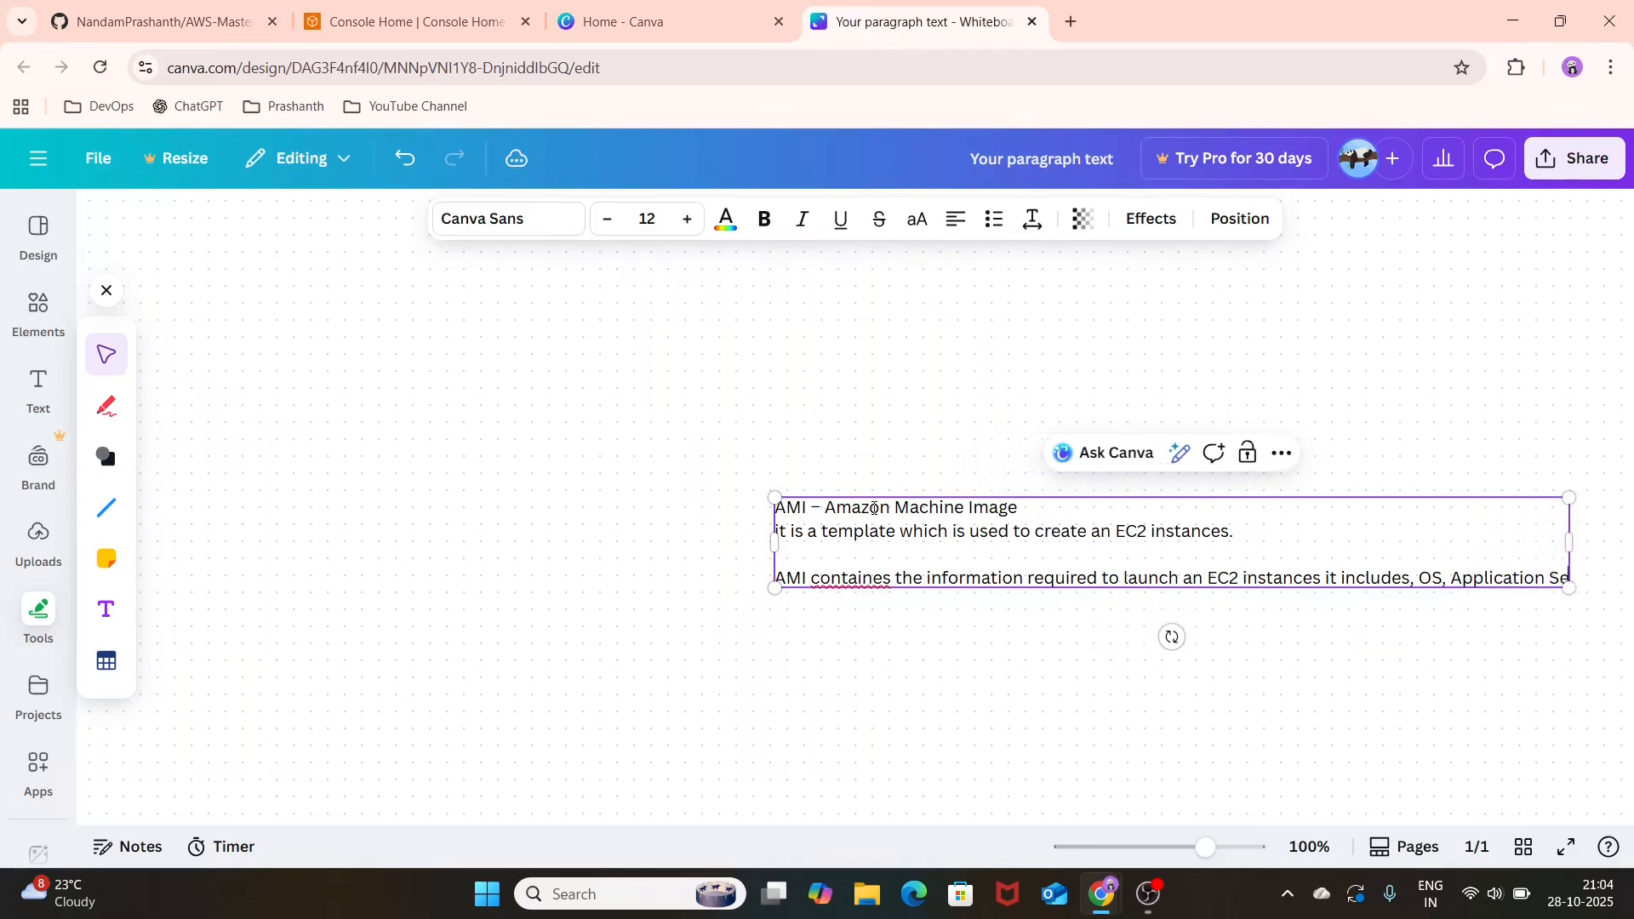
text(rver)
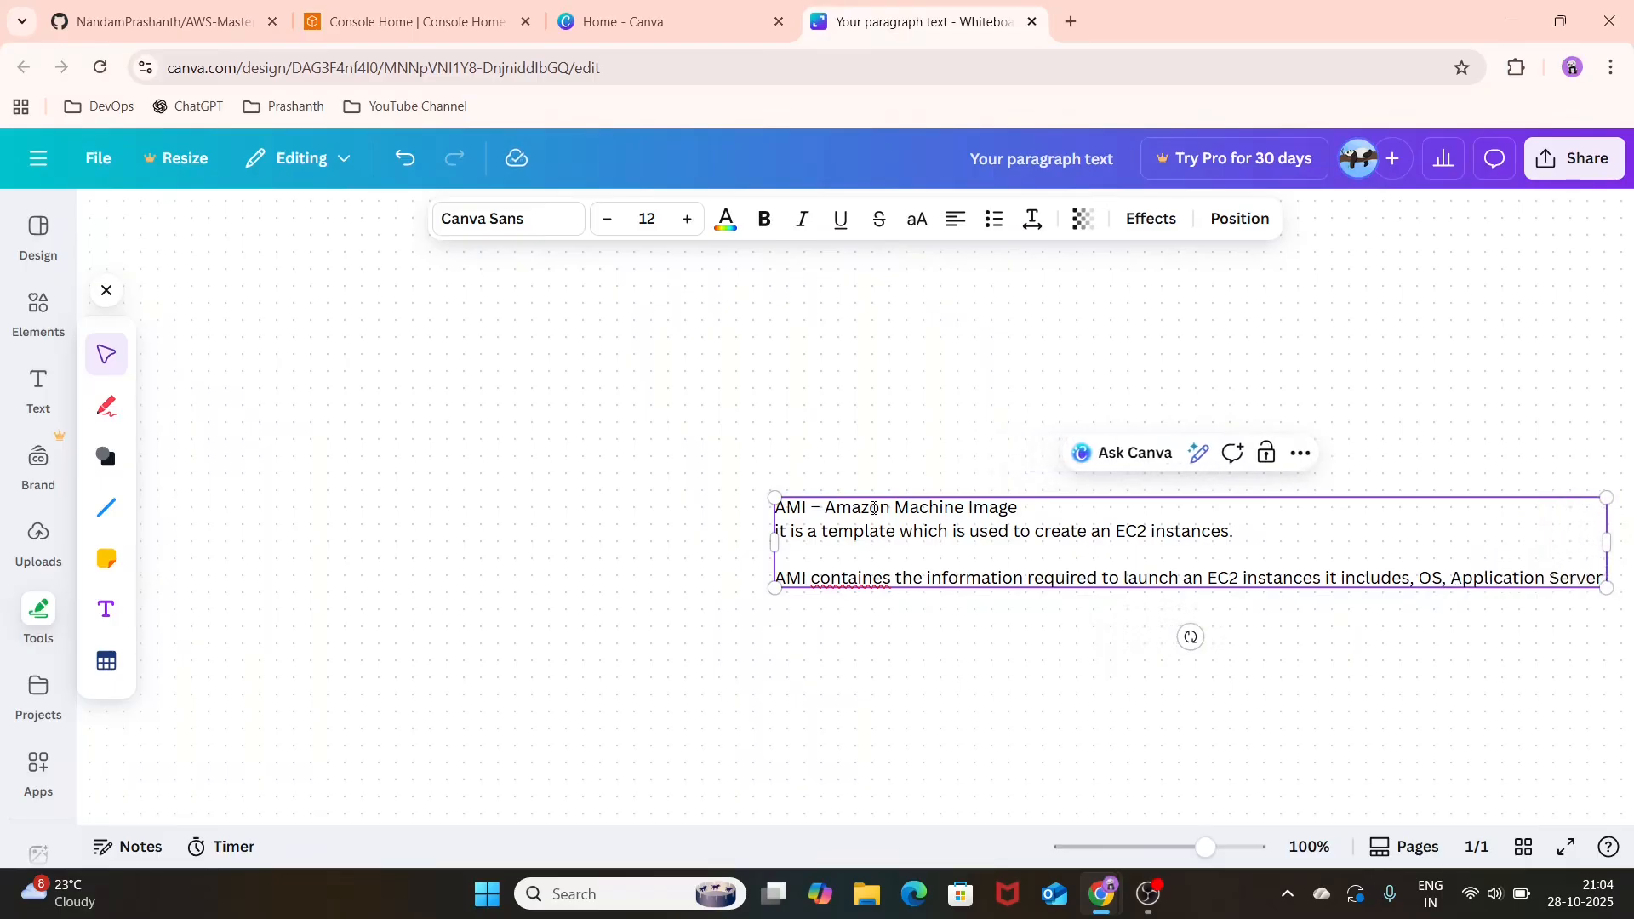
text( ,)
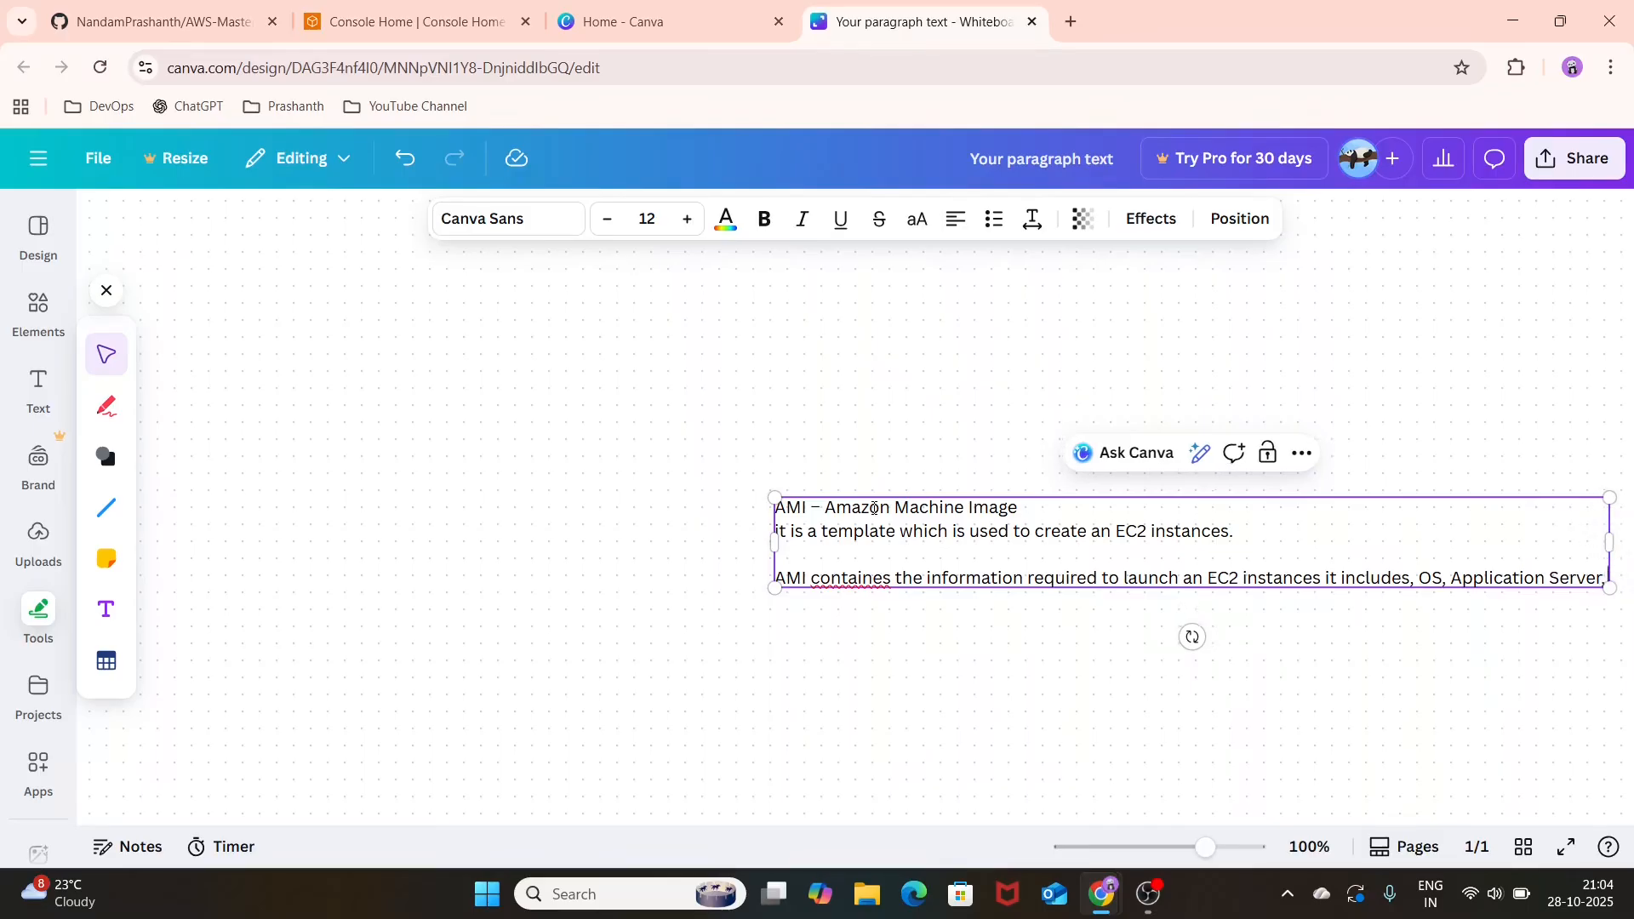
text( Block)
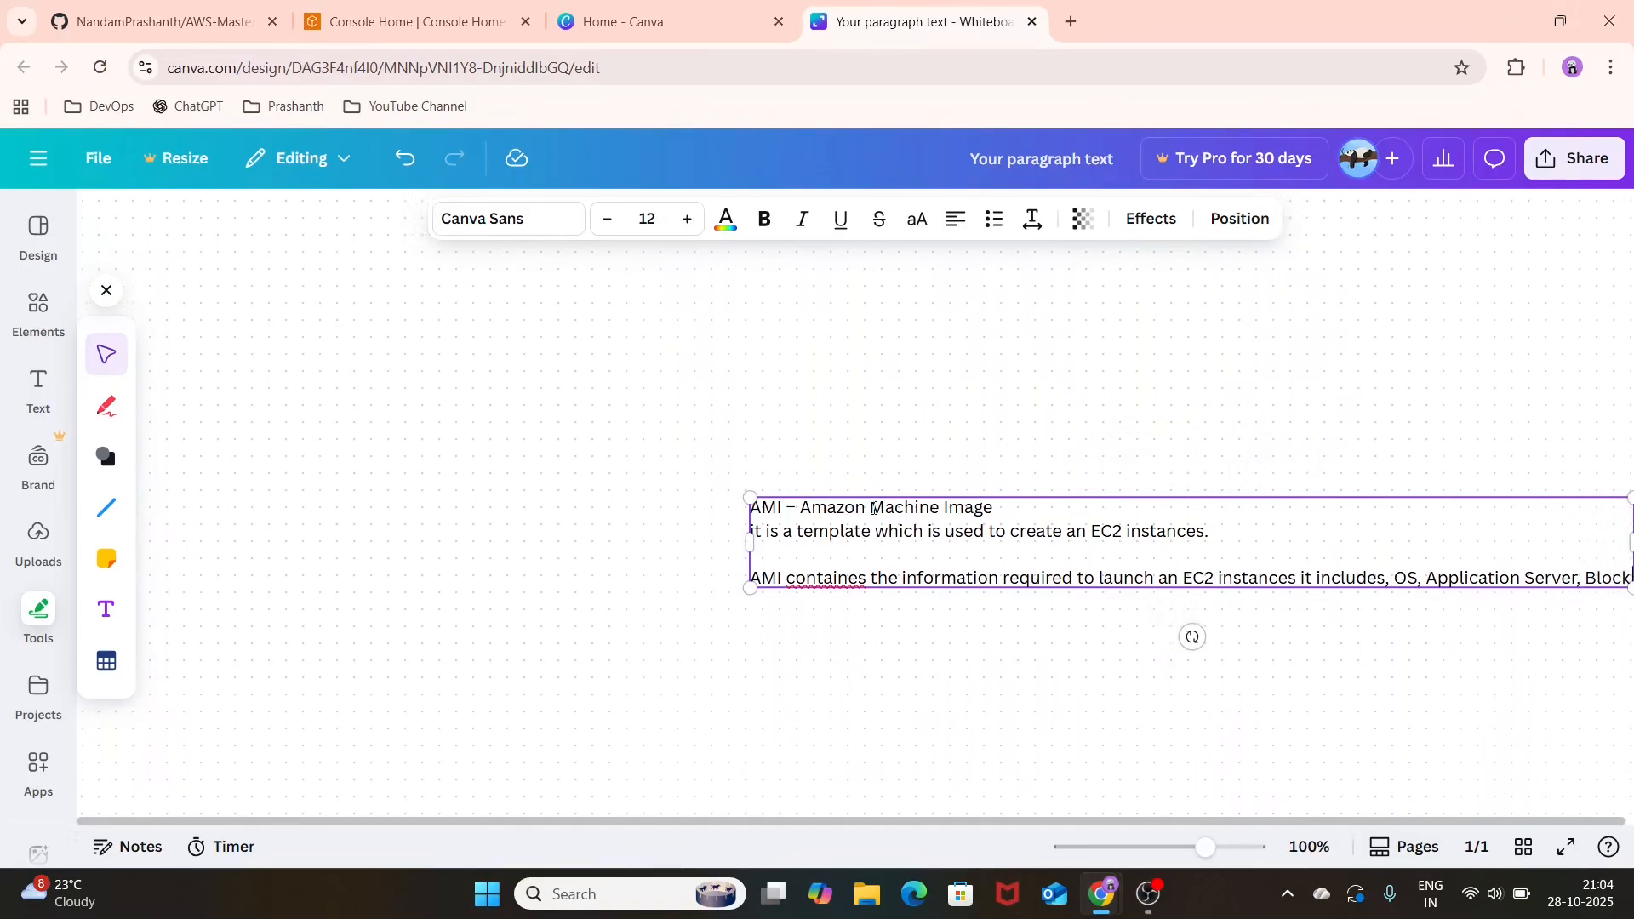
text( device ma)
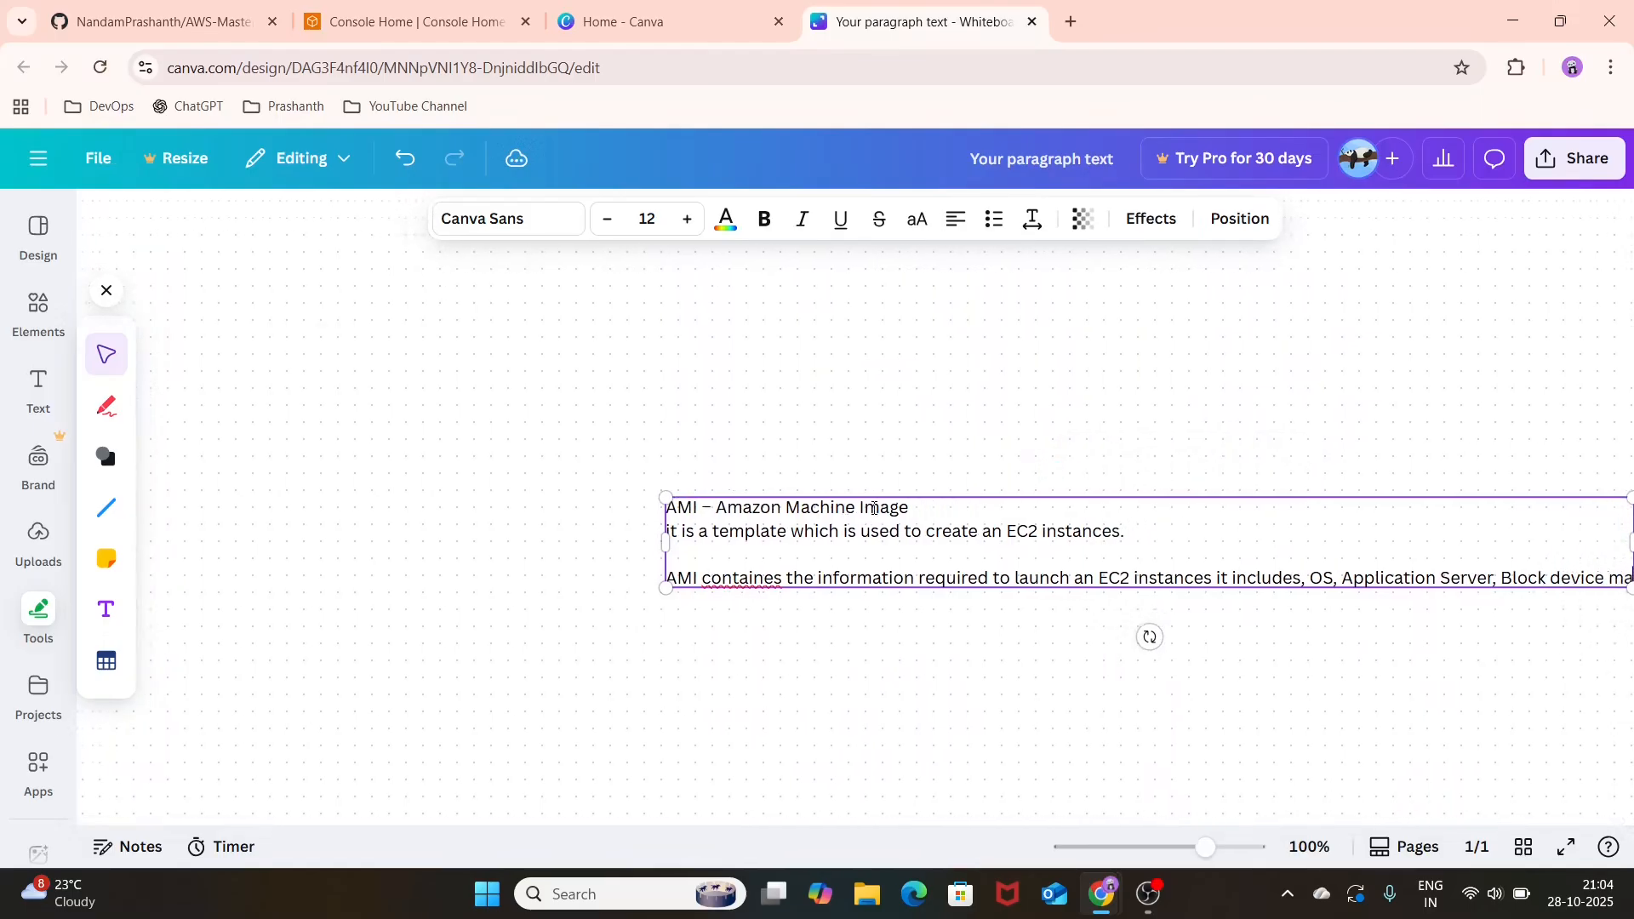
text(pping)
Step: Complete the AMI contents sentence with ", OS, Application Server, Block device mapping" and finish editing the text box
key(Return)
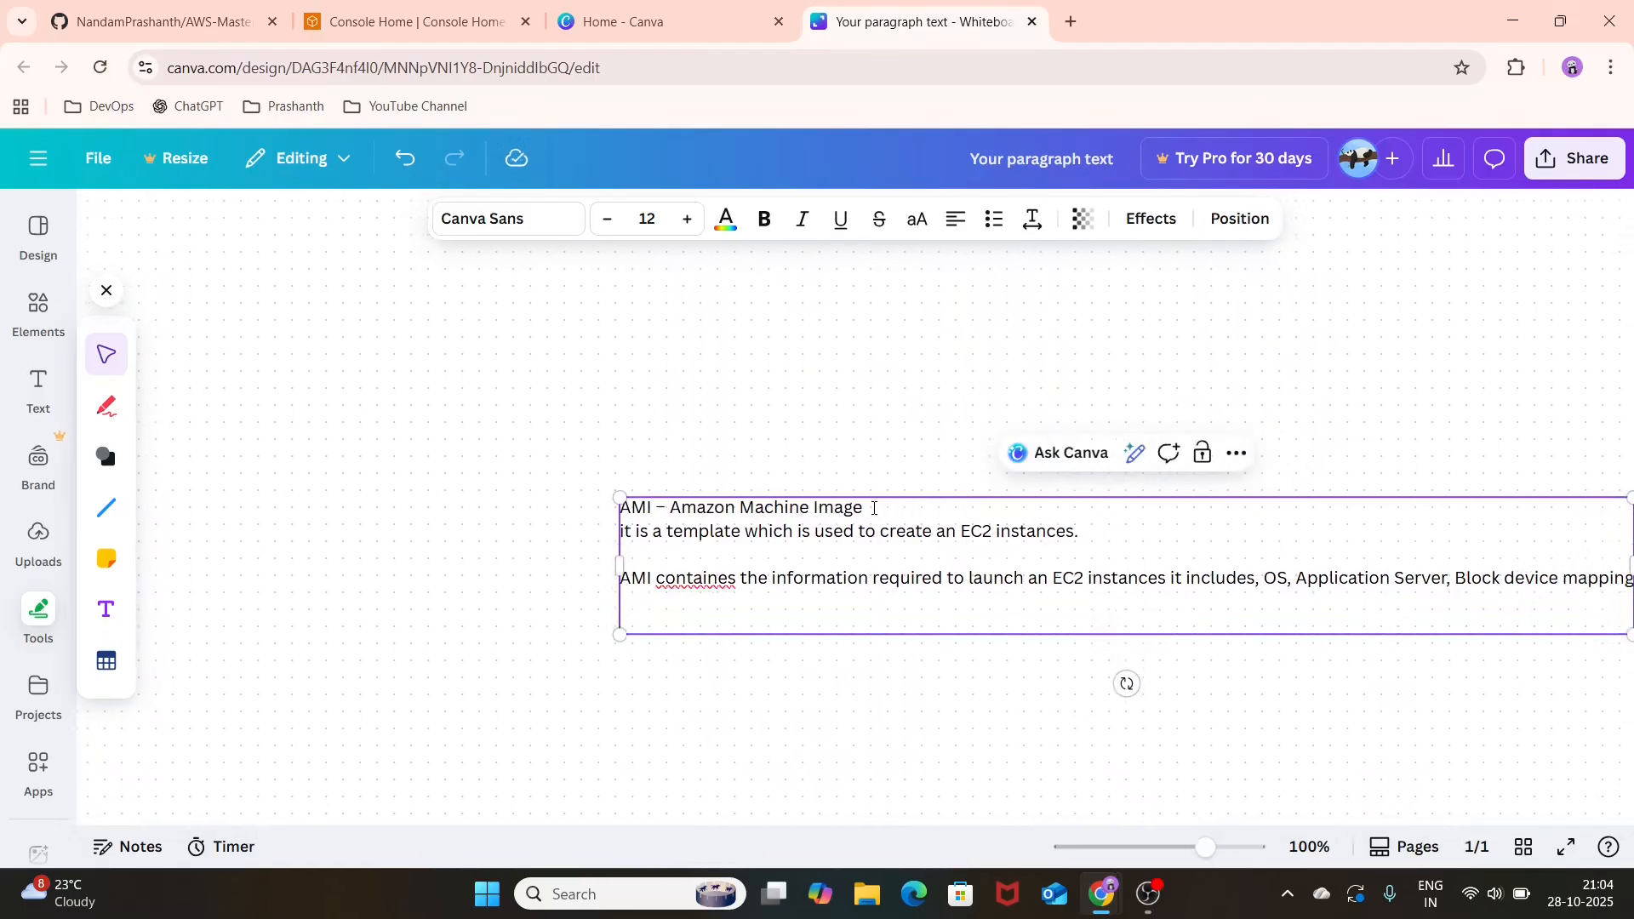
click(449, 510)
Step: Add a new text box below the AMI notes with "REPEATABLE DEPLYOMENT" as its first line
scroll(449, 511, down, 3)
scroll(452, 511, down, 1)
scroll(452, 511, left, 1)
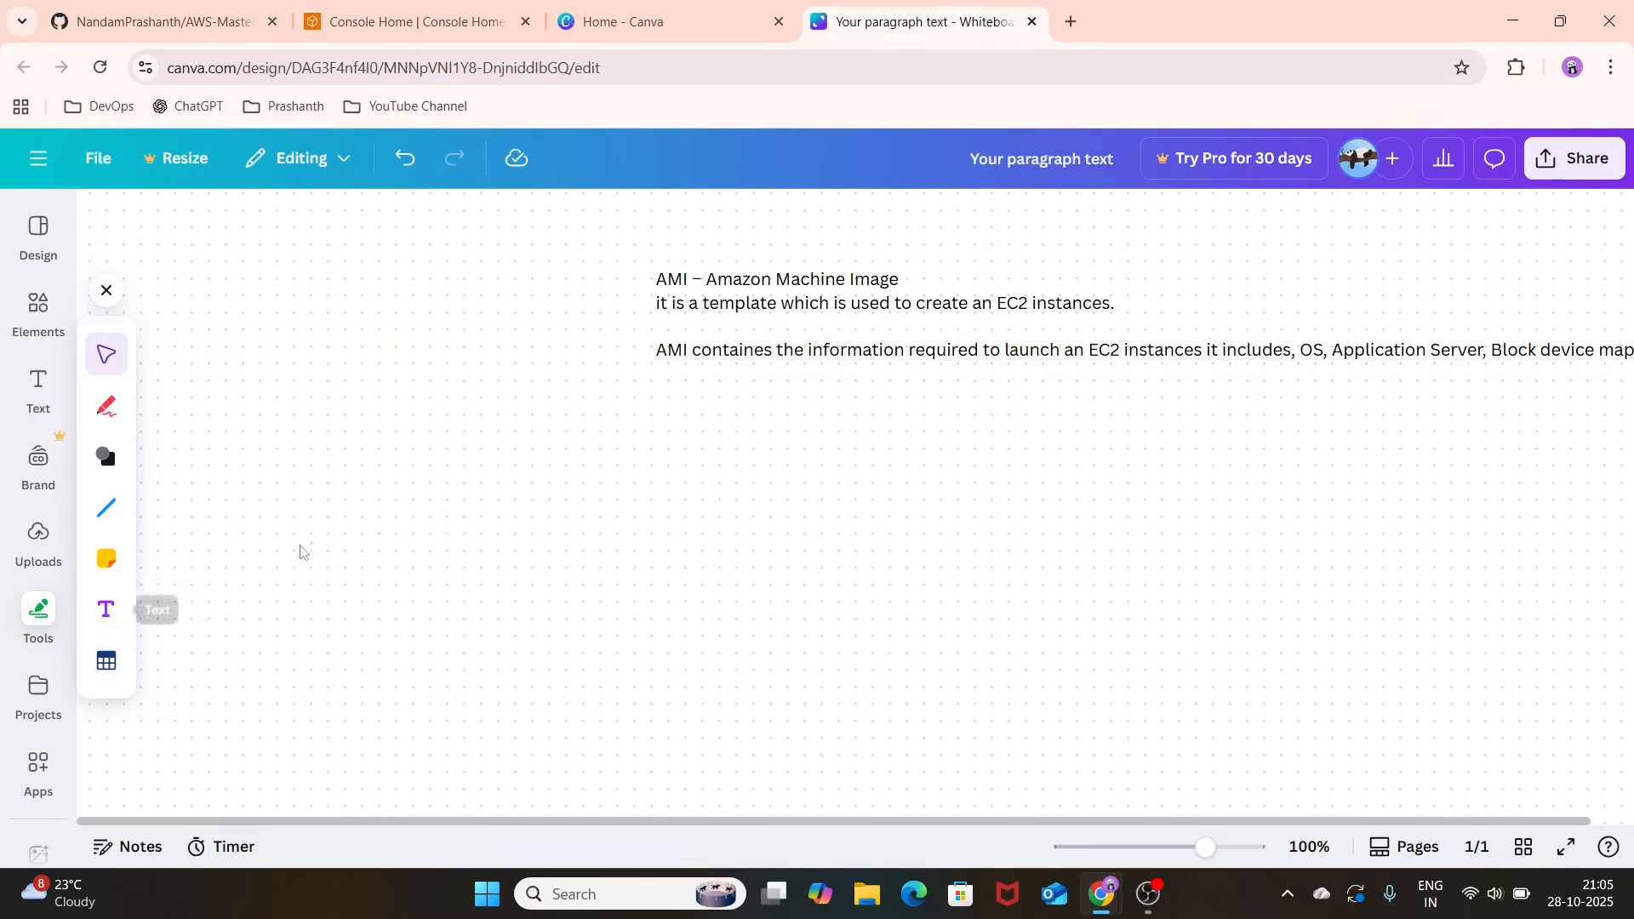
click(115, 621)
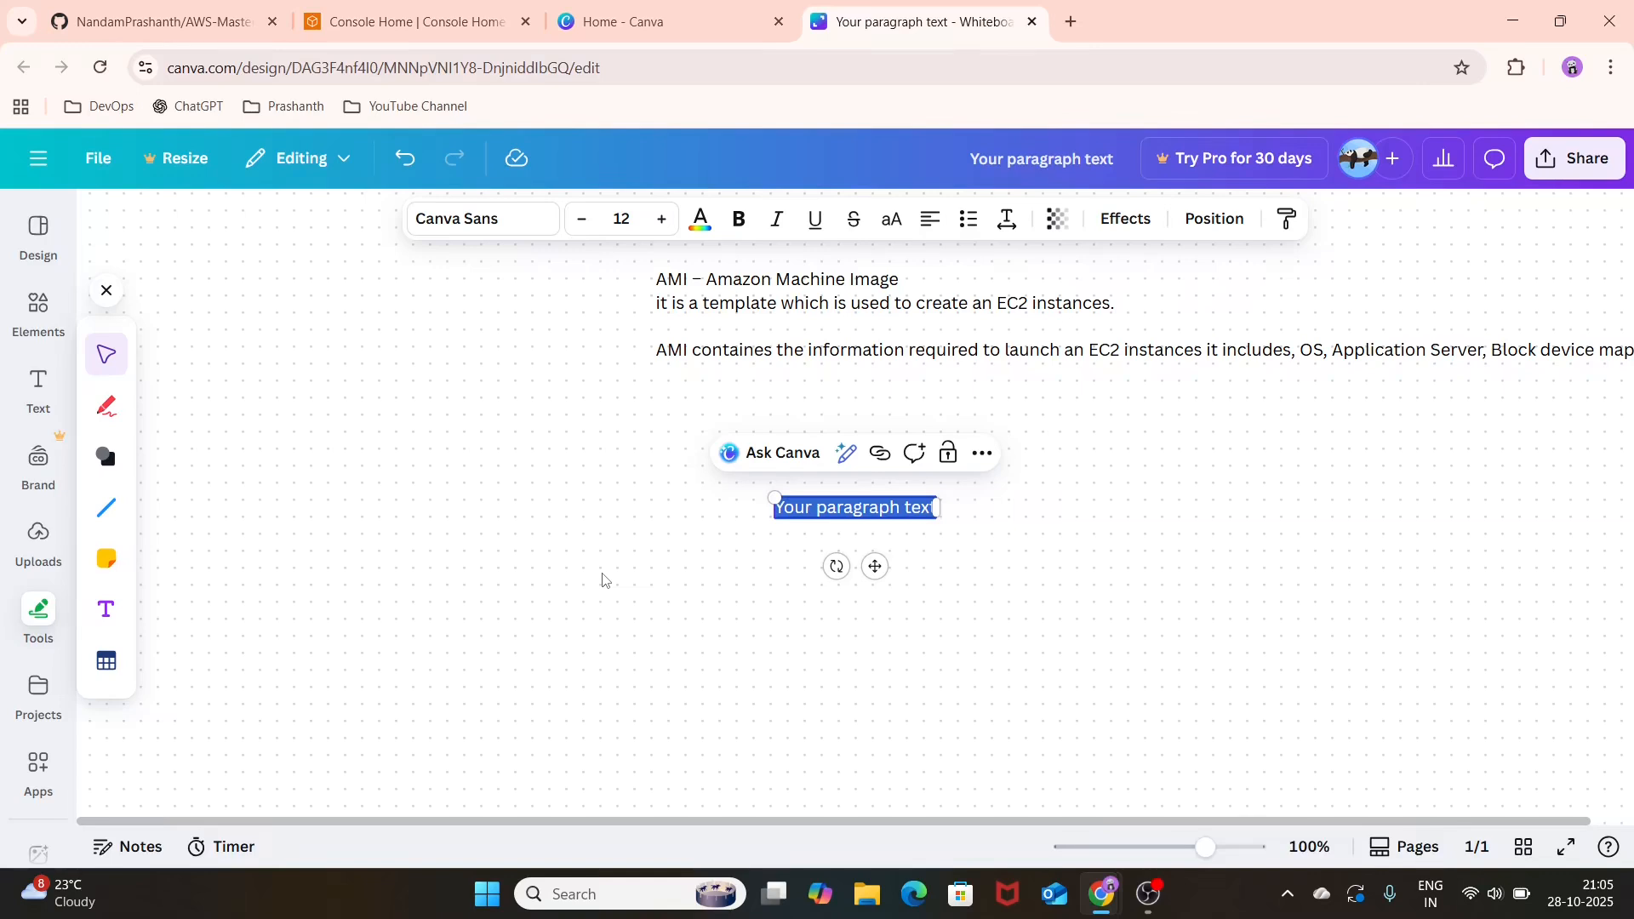
text(RE)
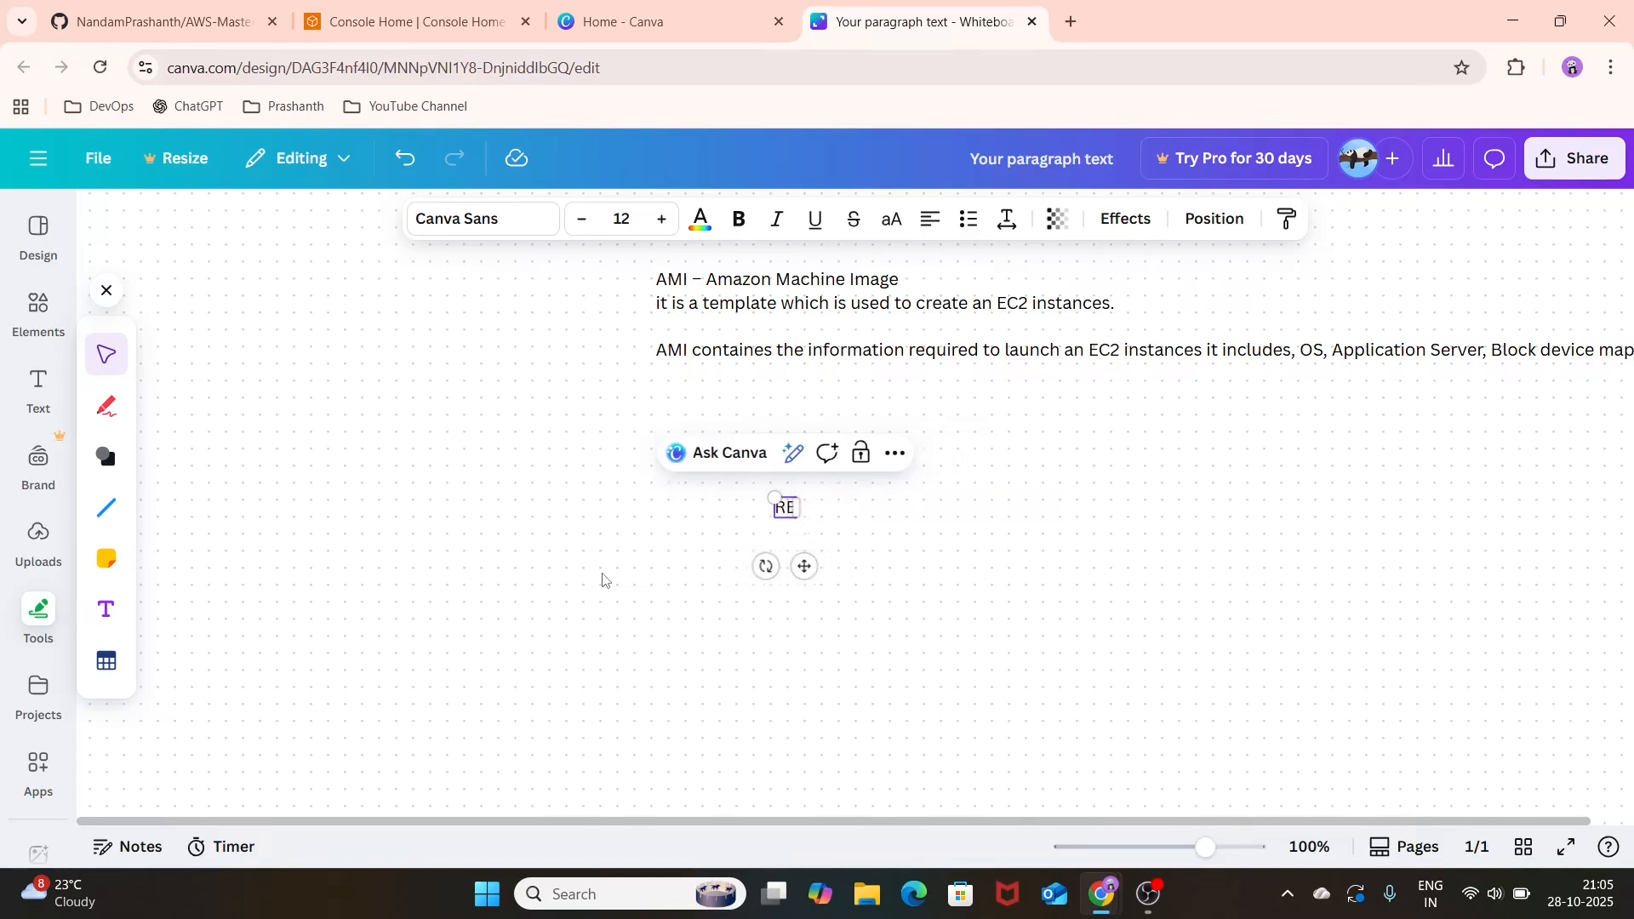
text(PEAT)
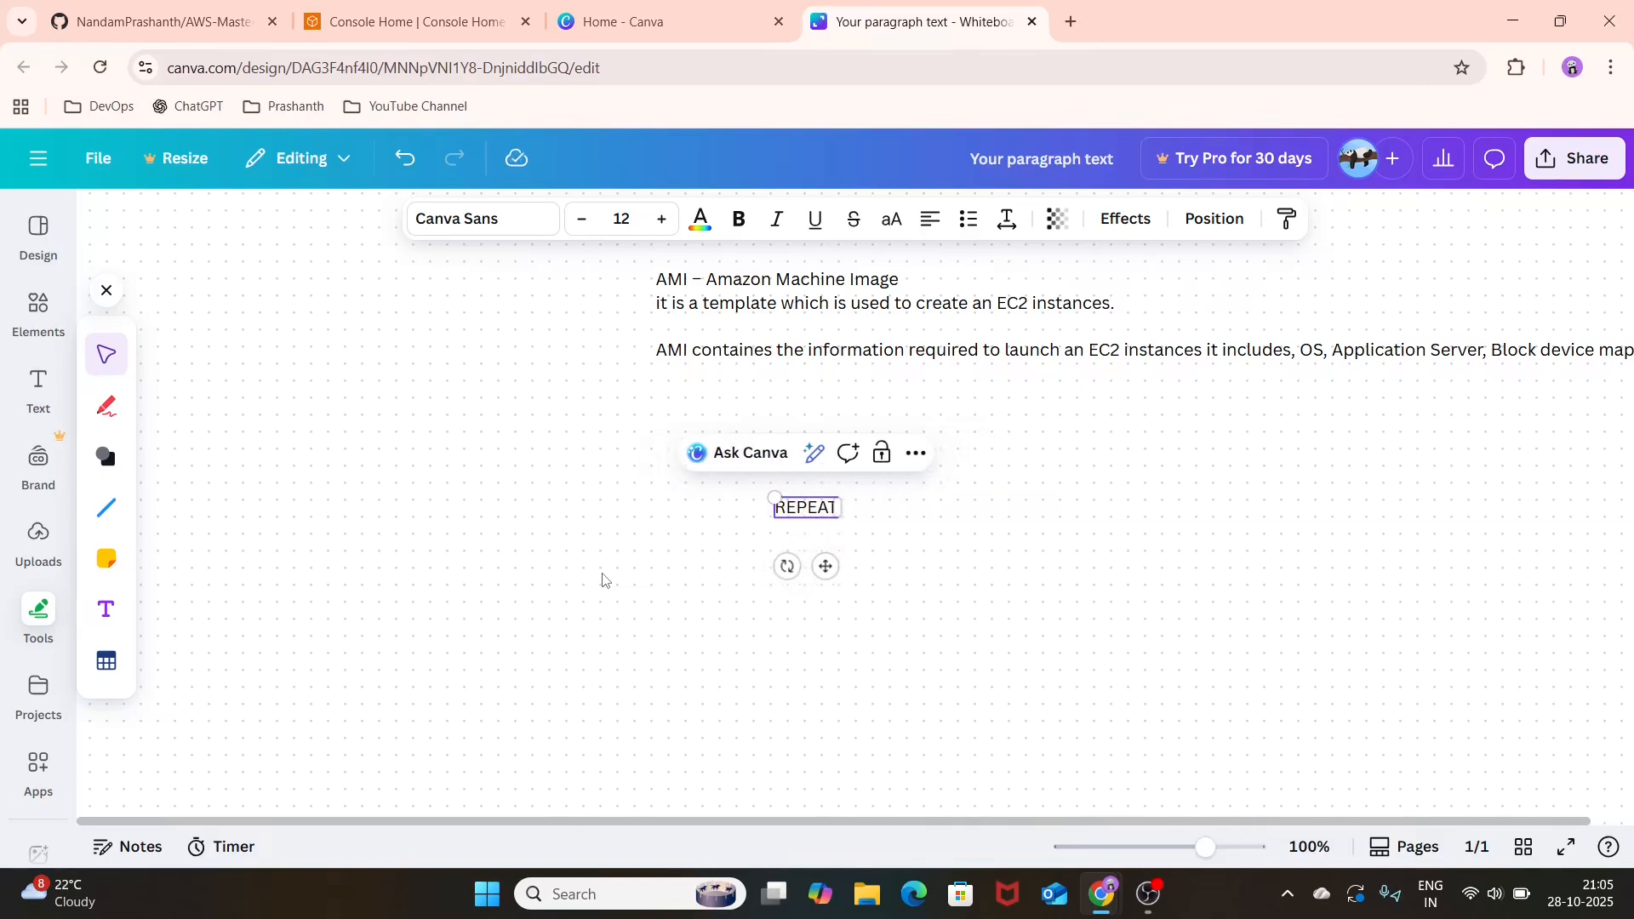
text(ABLE DEPLY)
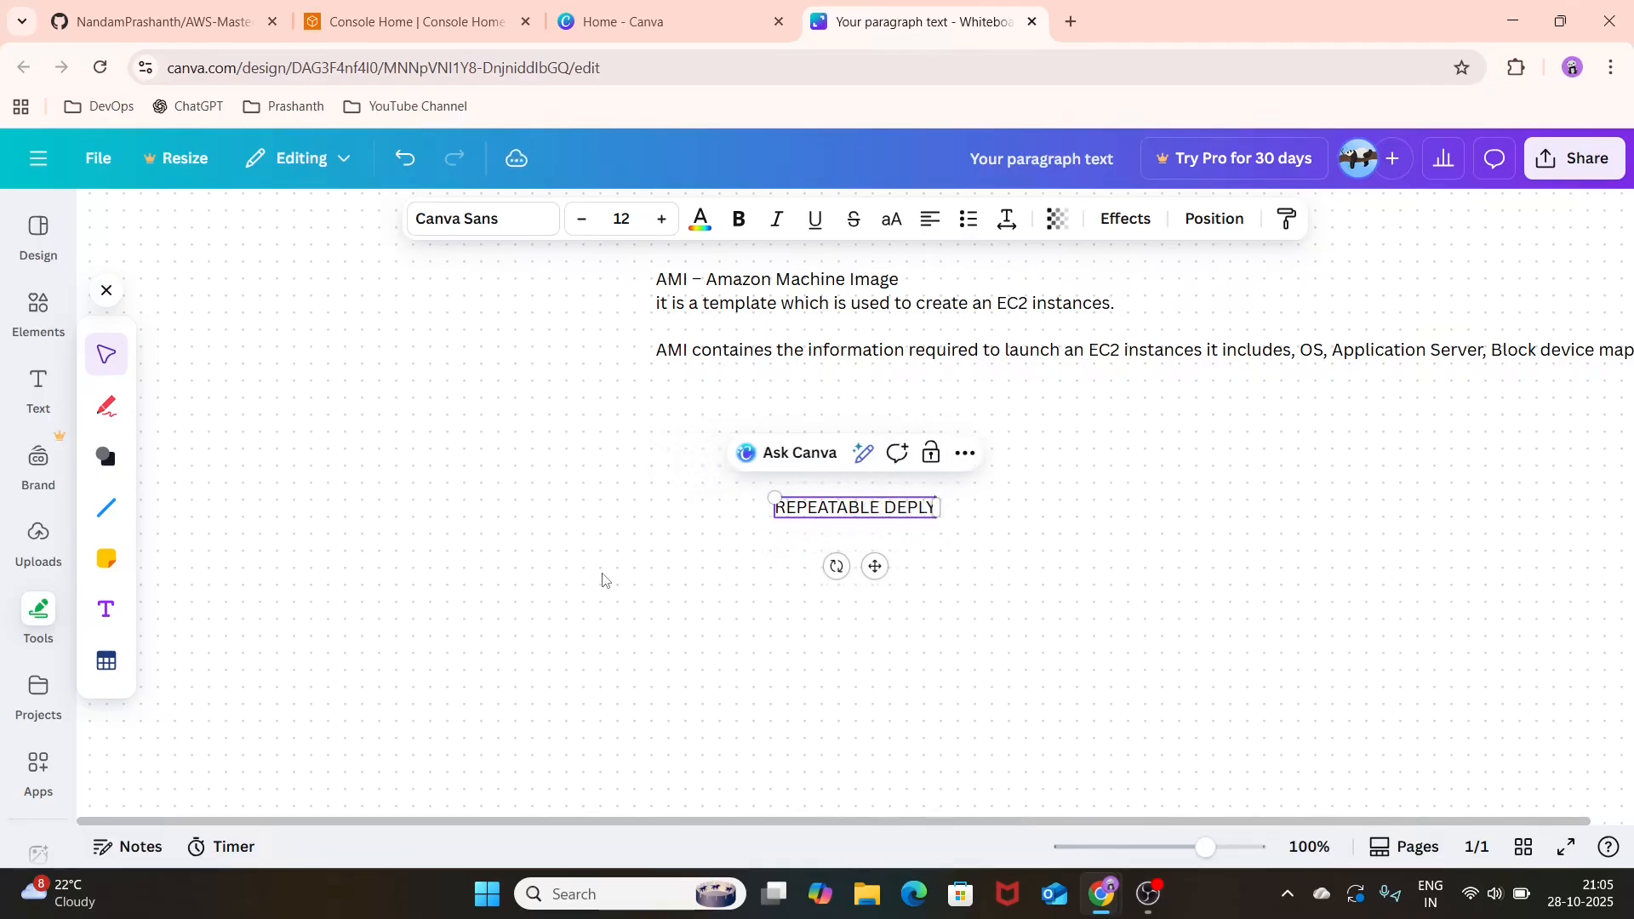
text(OMENT)
key(Return)
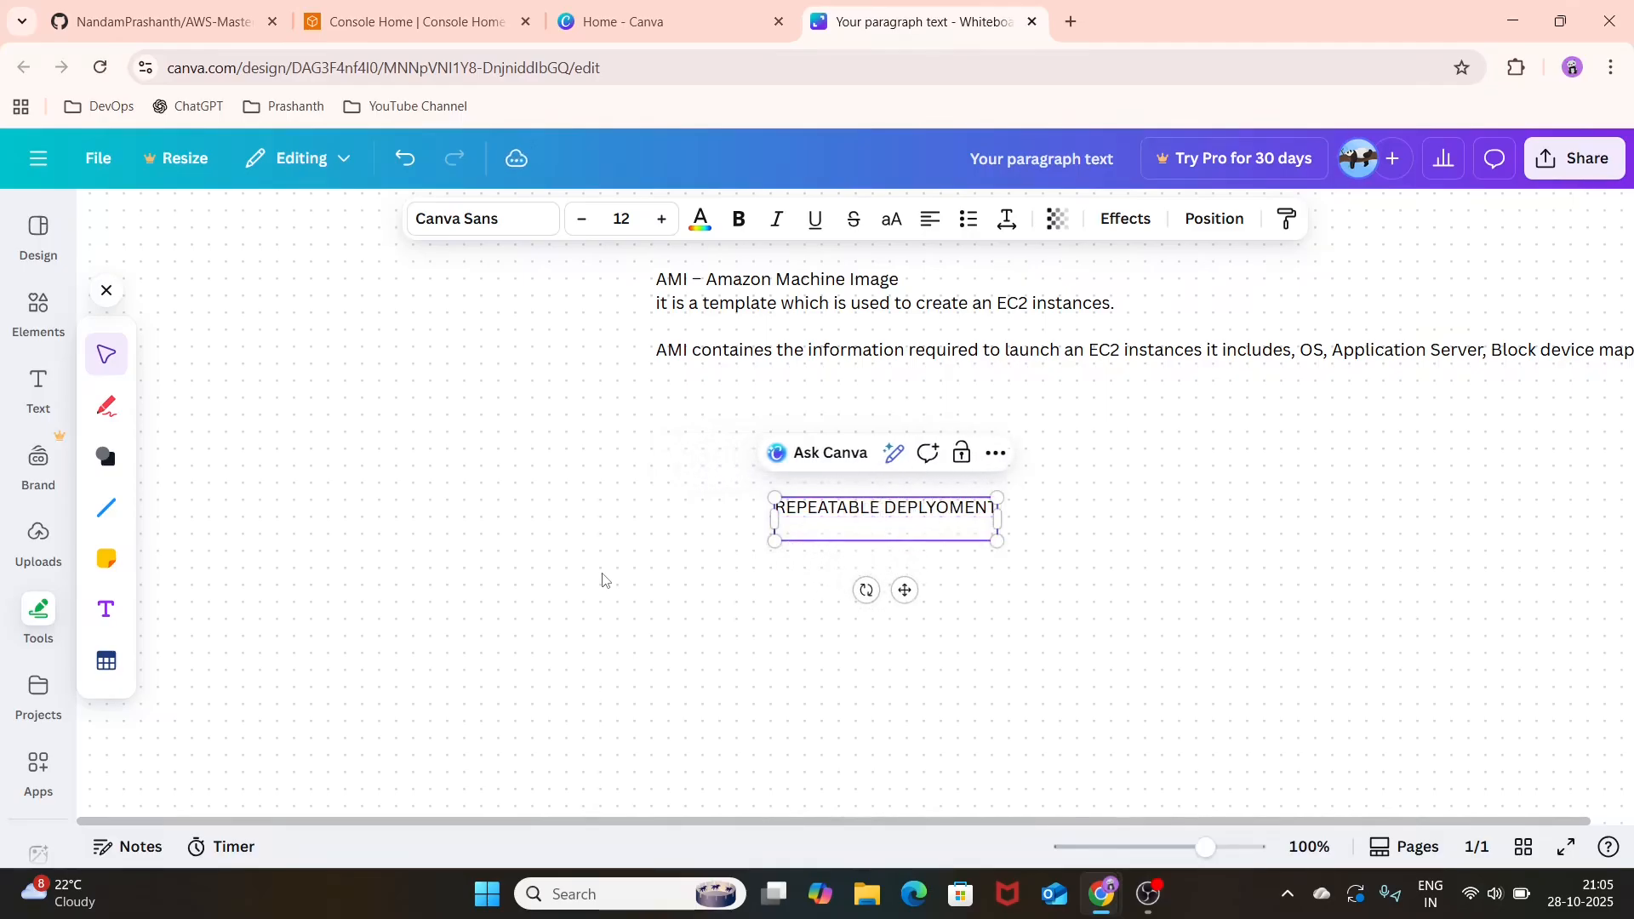
Step: Add the lines "FAST PROVISIONING" and "CUSTOM AMI" beneath the first line of the new text box
text(FAST PROVISIONING)
key(Return)
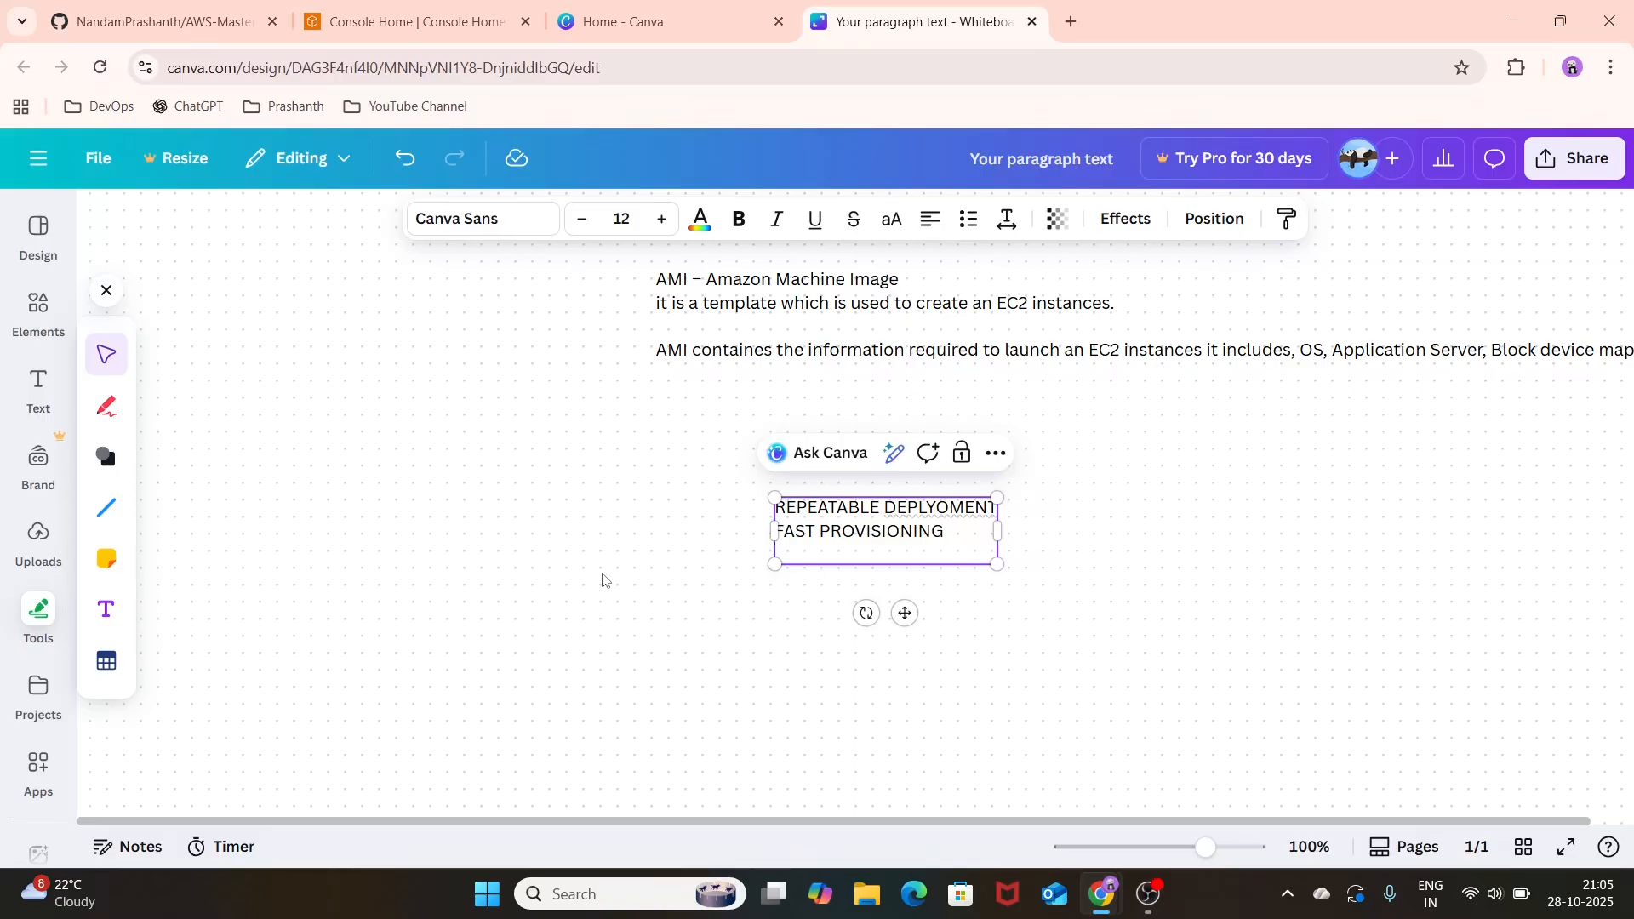
text(CUSTOM AMI)
key(Return)
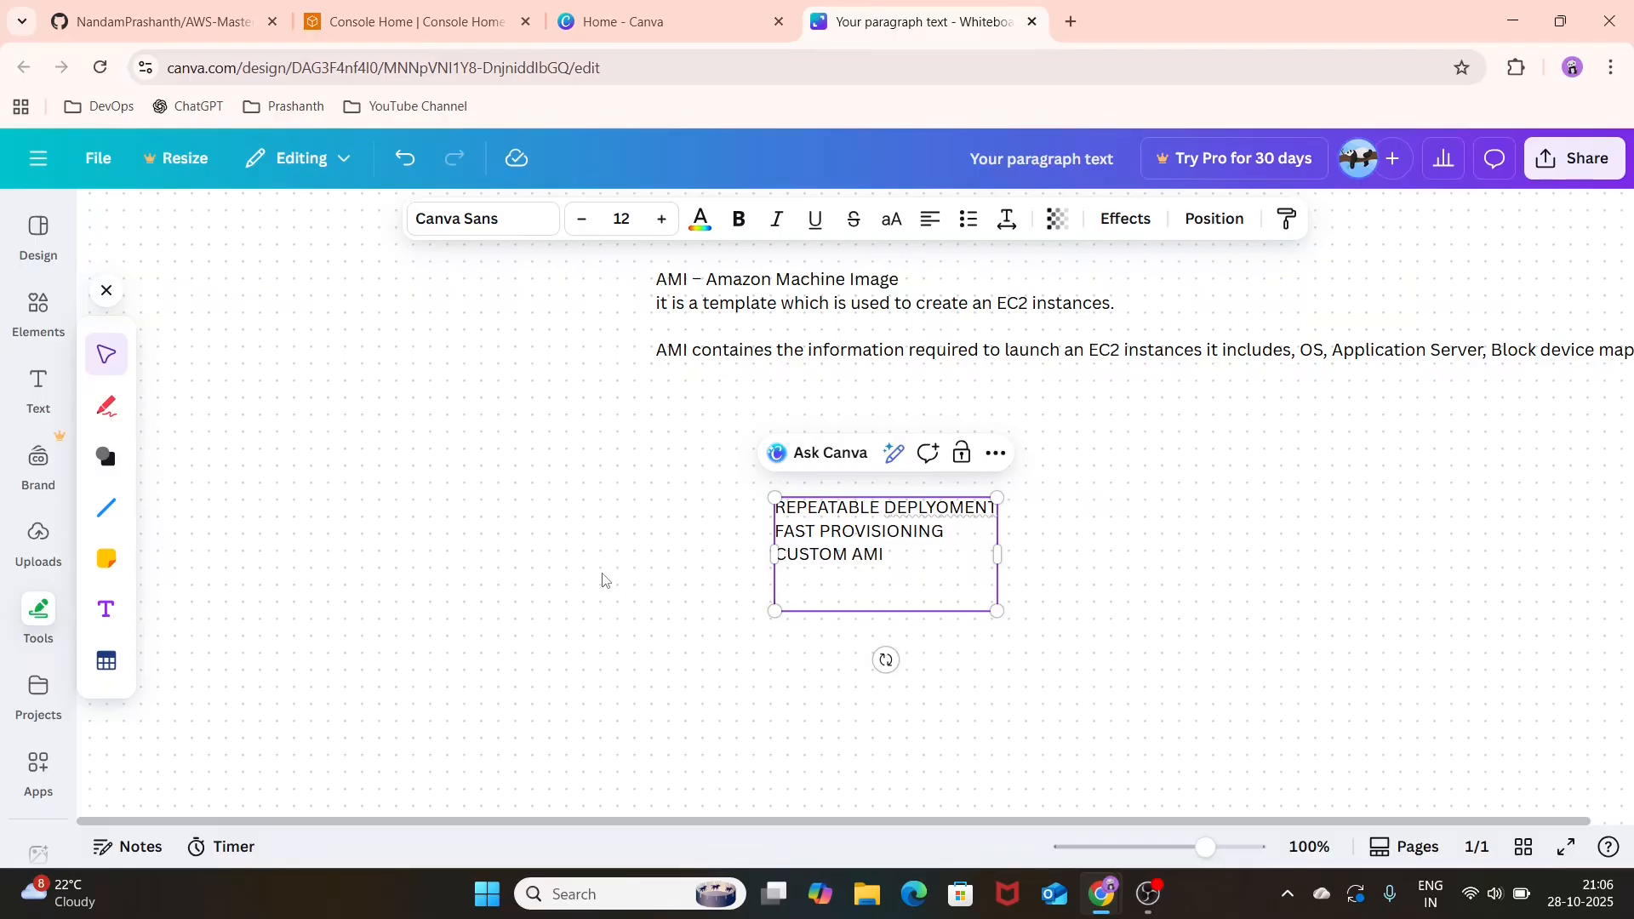
Step: Switch to the AWS console, search for AMI and open the AMI Catalog from the EC2 AMIs page
click(426, 19)
click(446, 160)
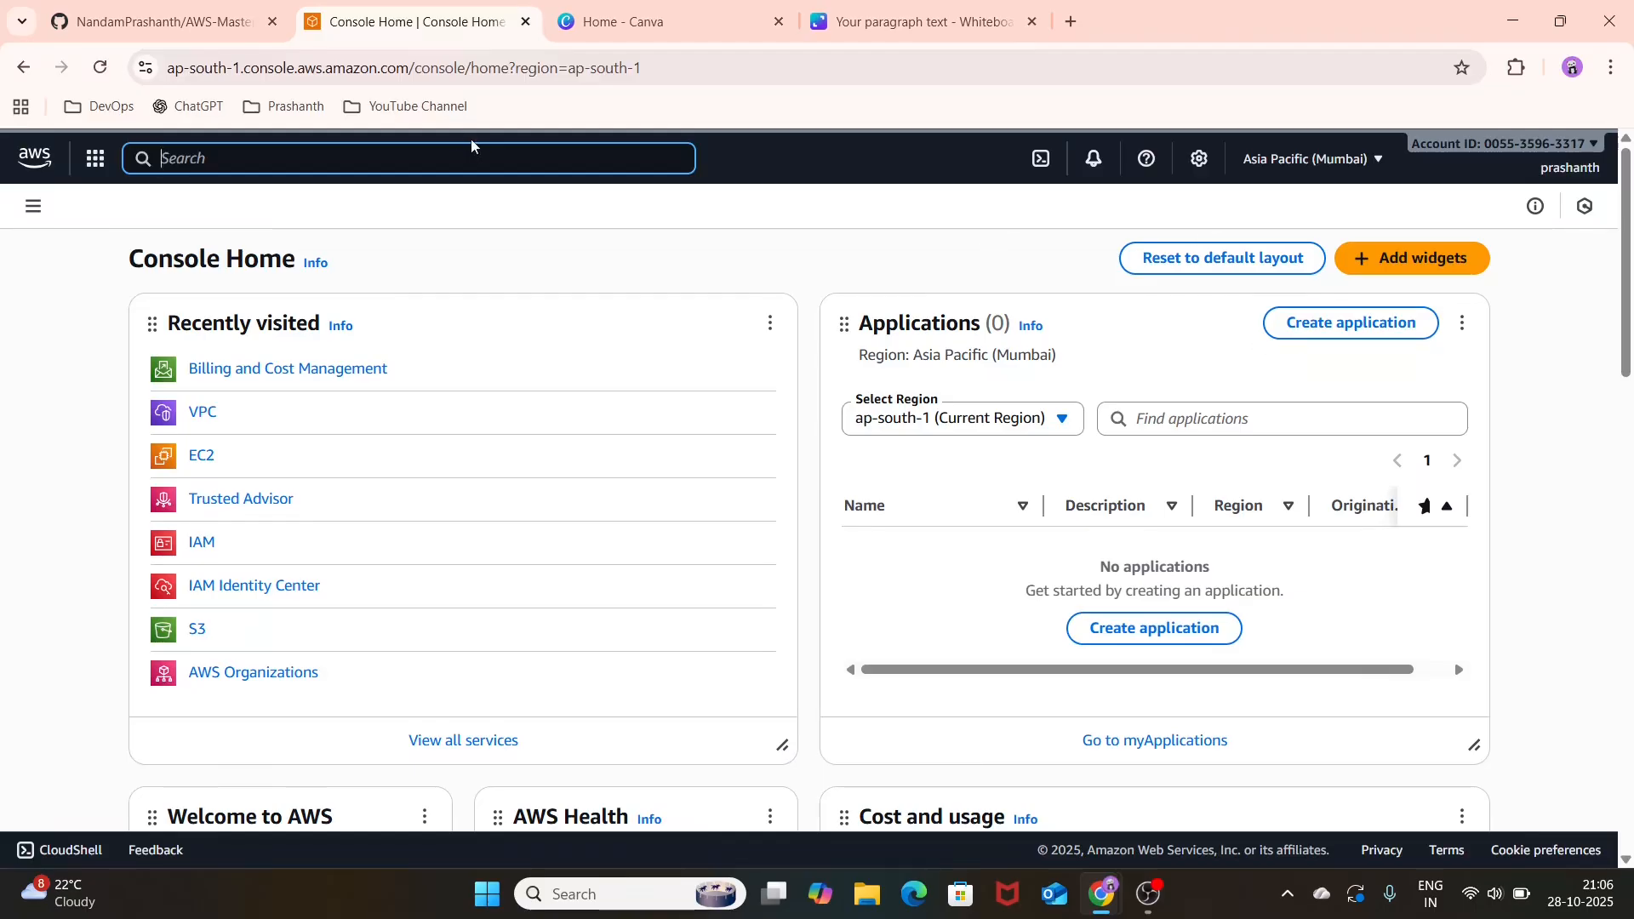
text(AMI)
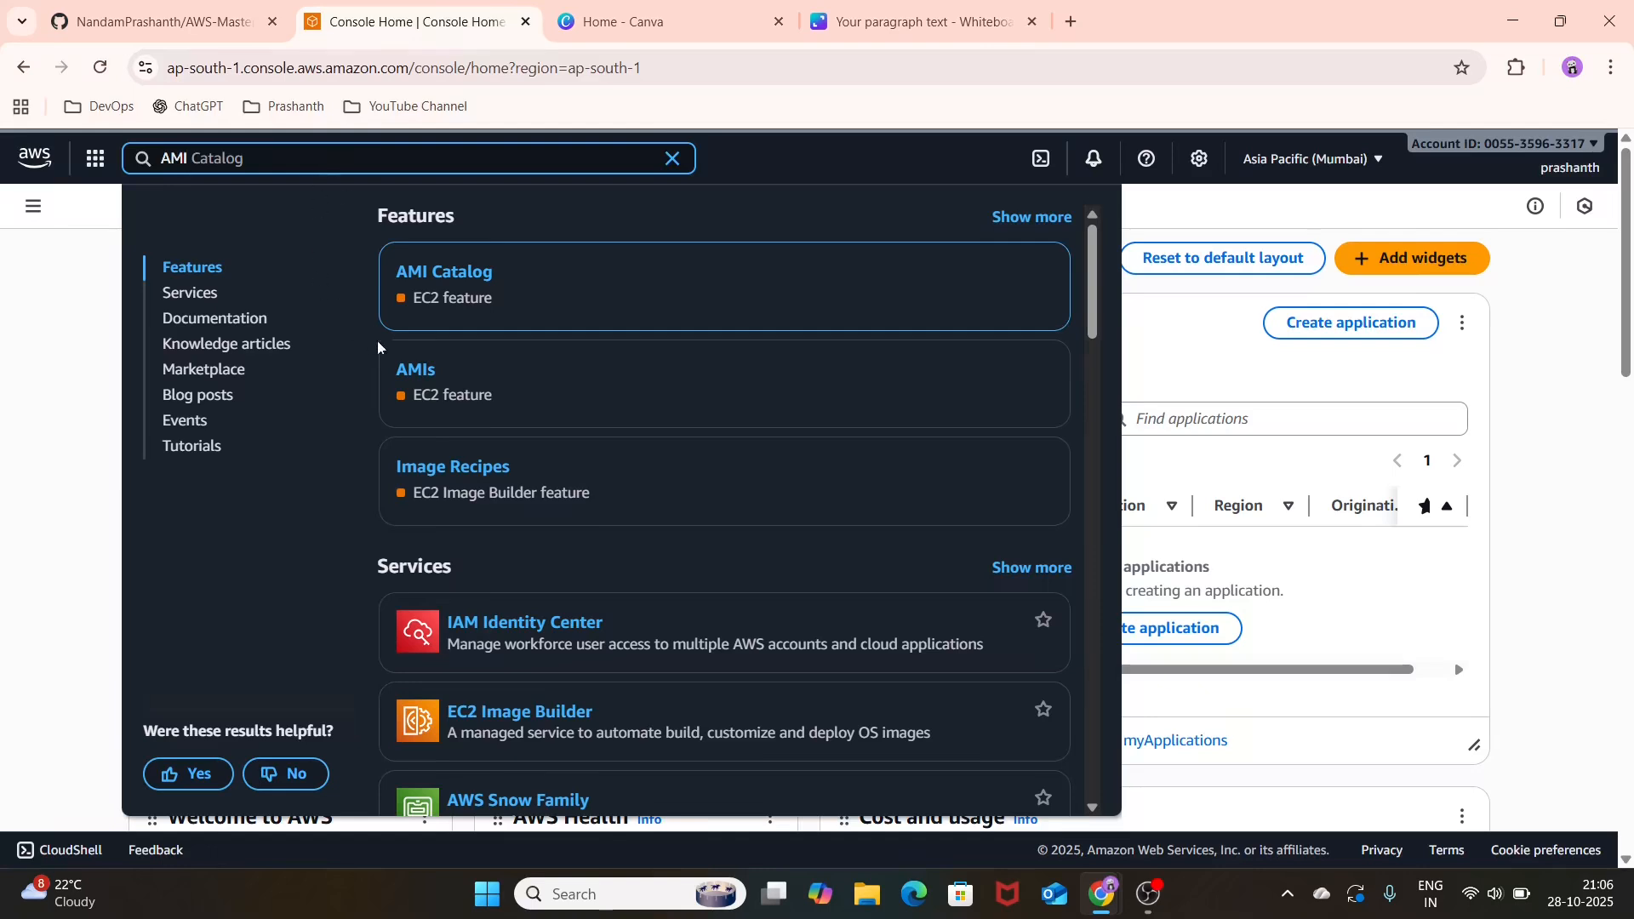
click(426, 377)
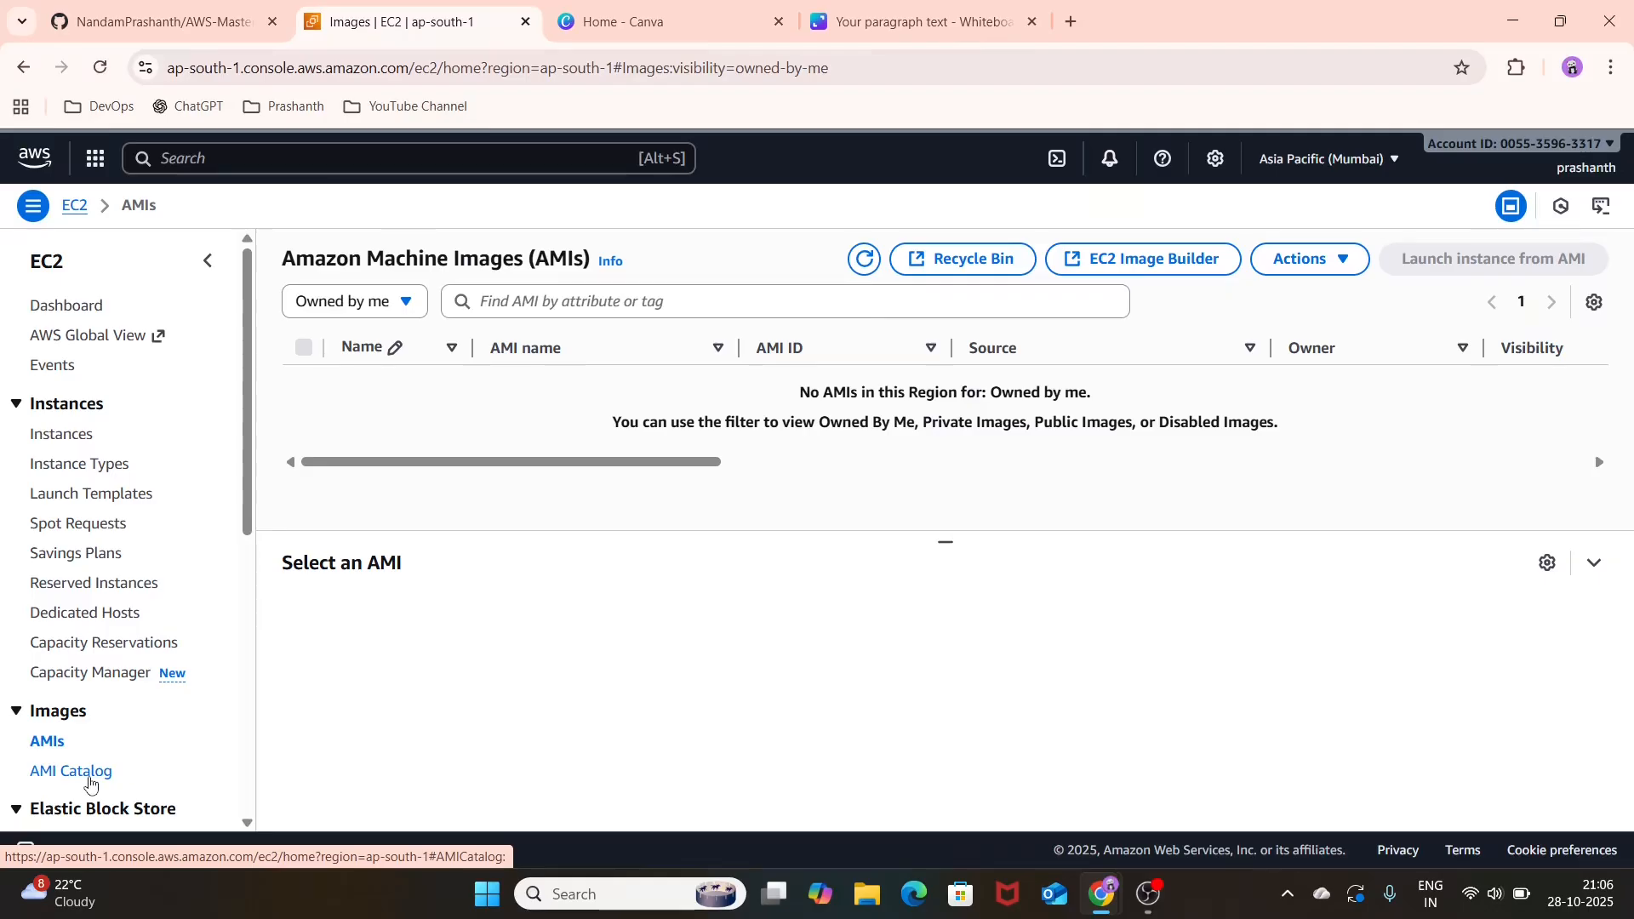
click(91, 779)
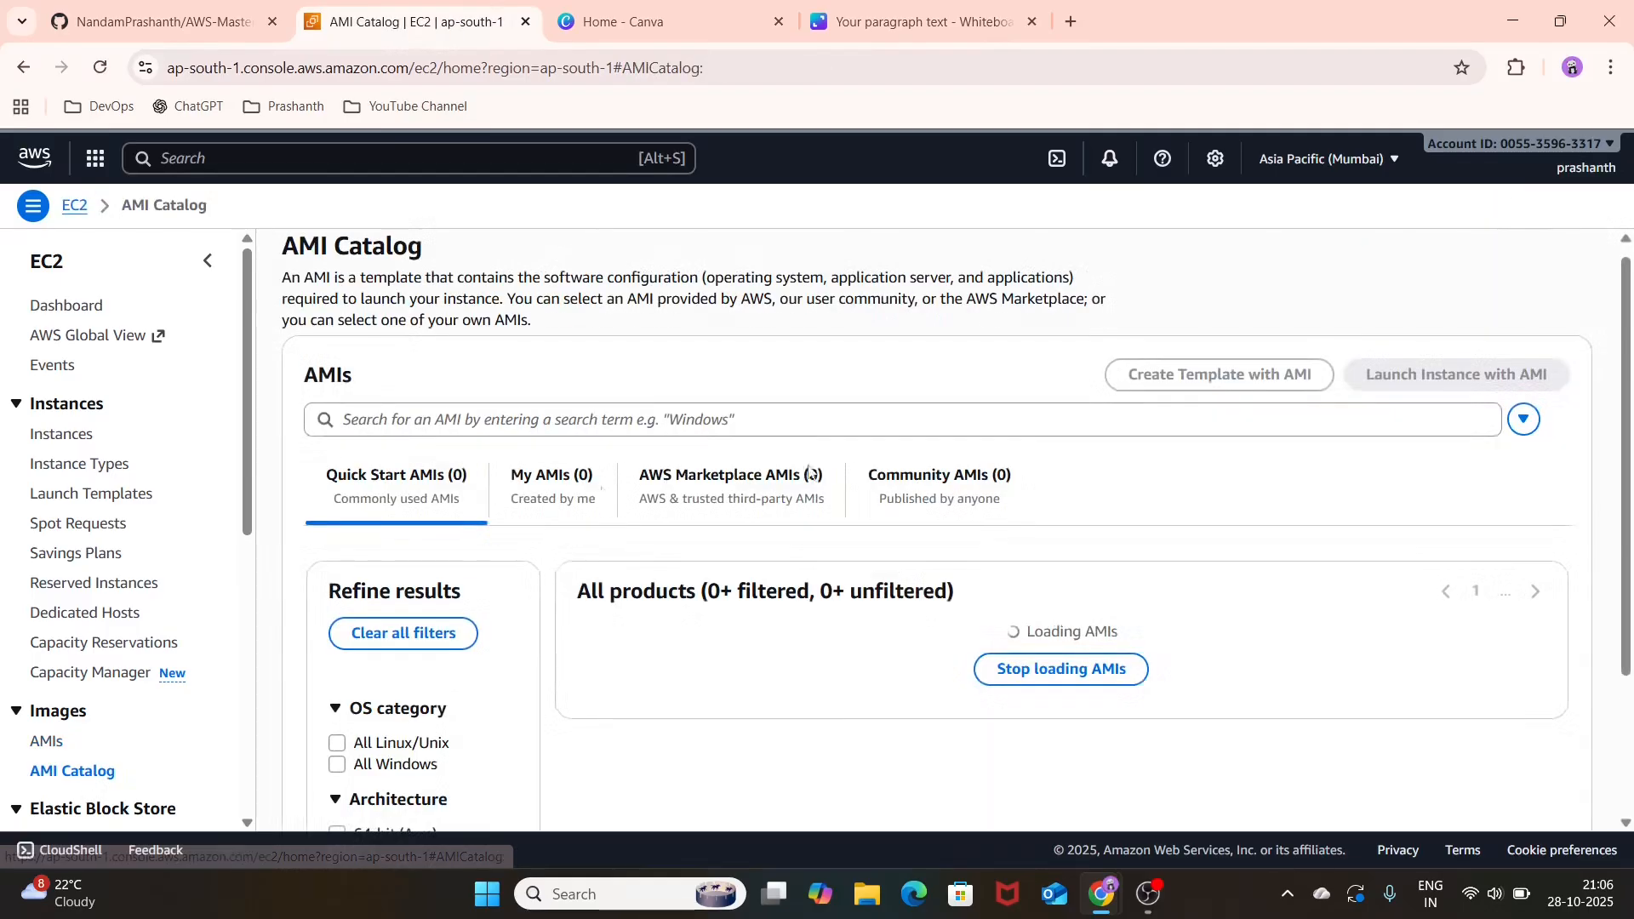
Step: Look through the Quick Start AMIs in the AMI Catalog
scroll(647, 476, down, 1)
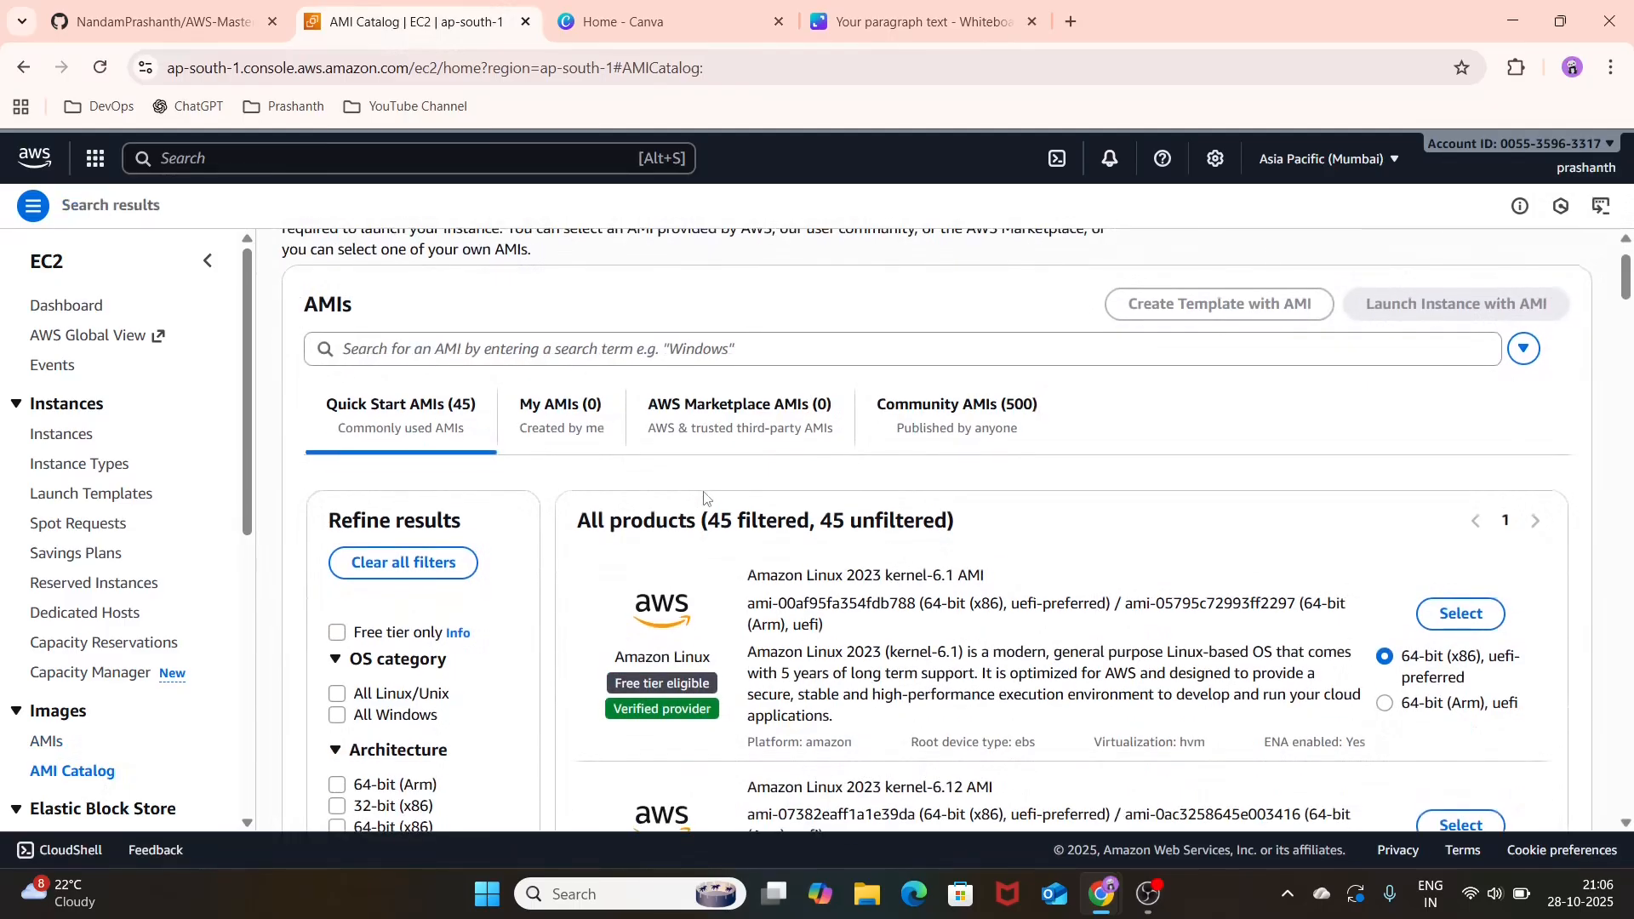
scroll(704, 498, down, 1)
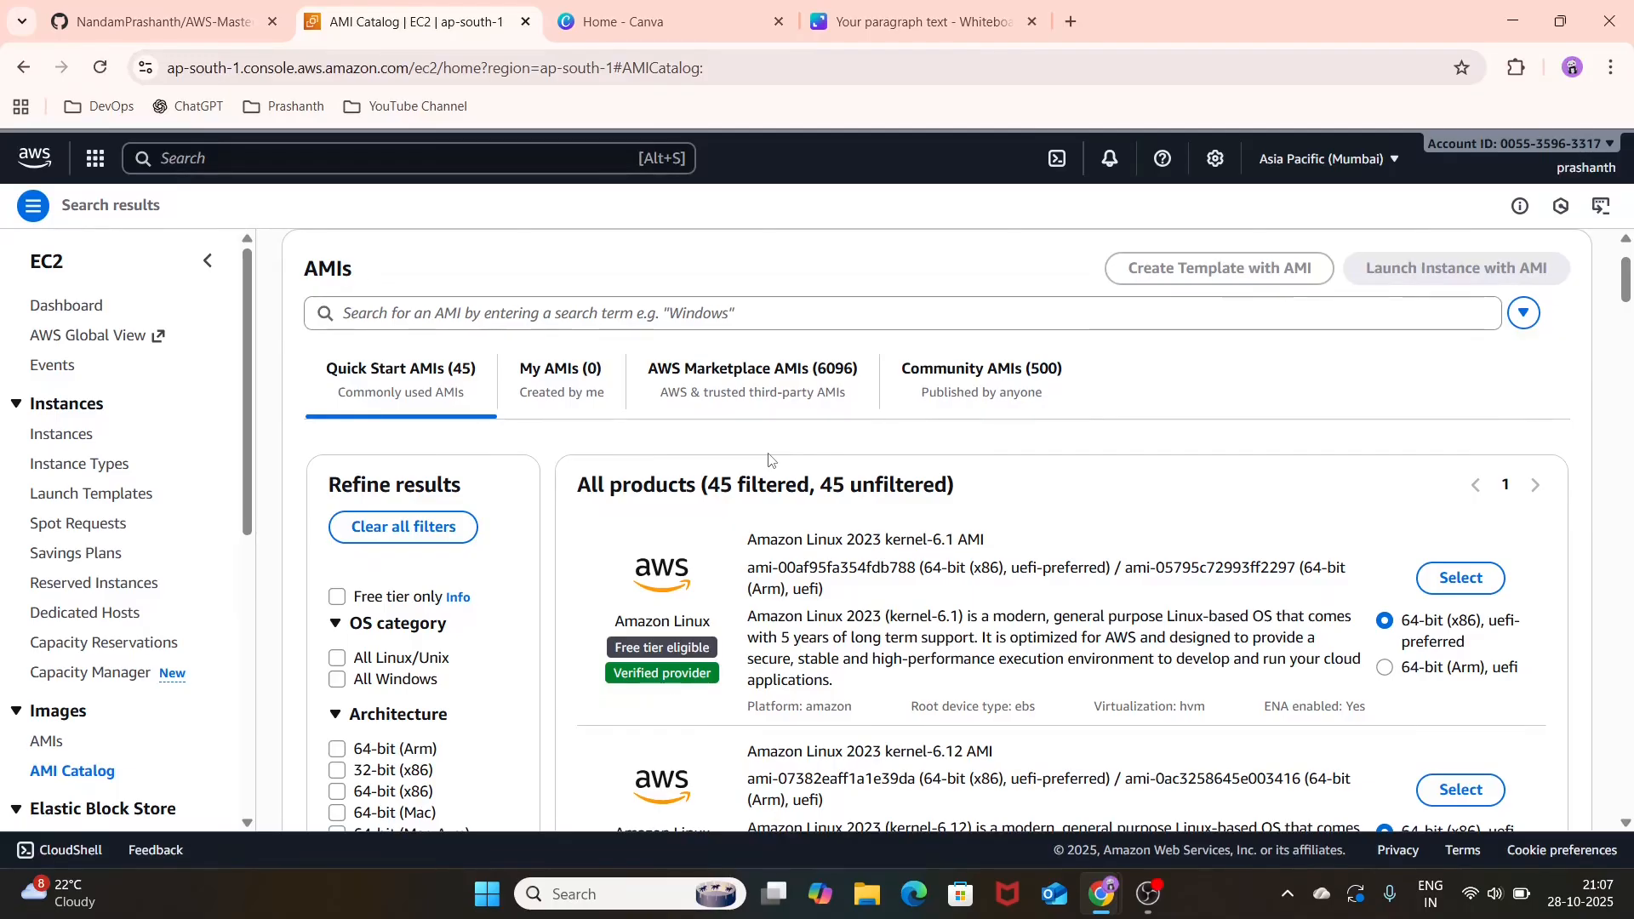
scroll(829, 525, down, 3)
scroll(829, 525, up, 1)
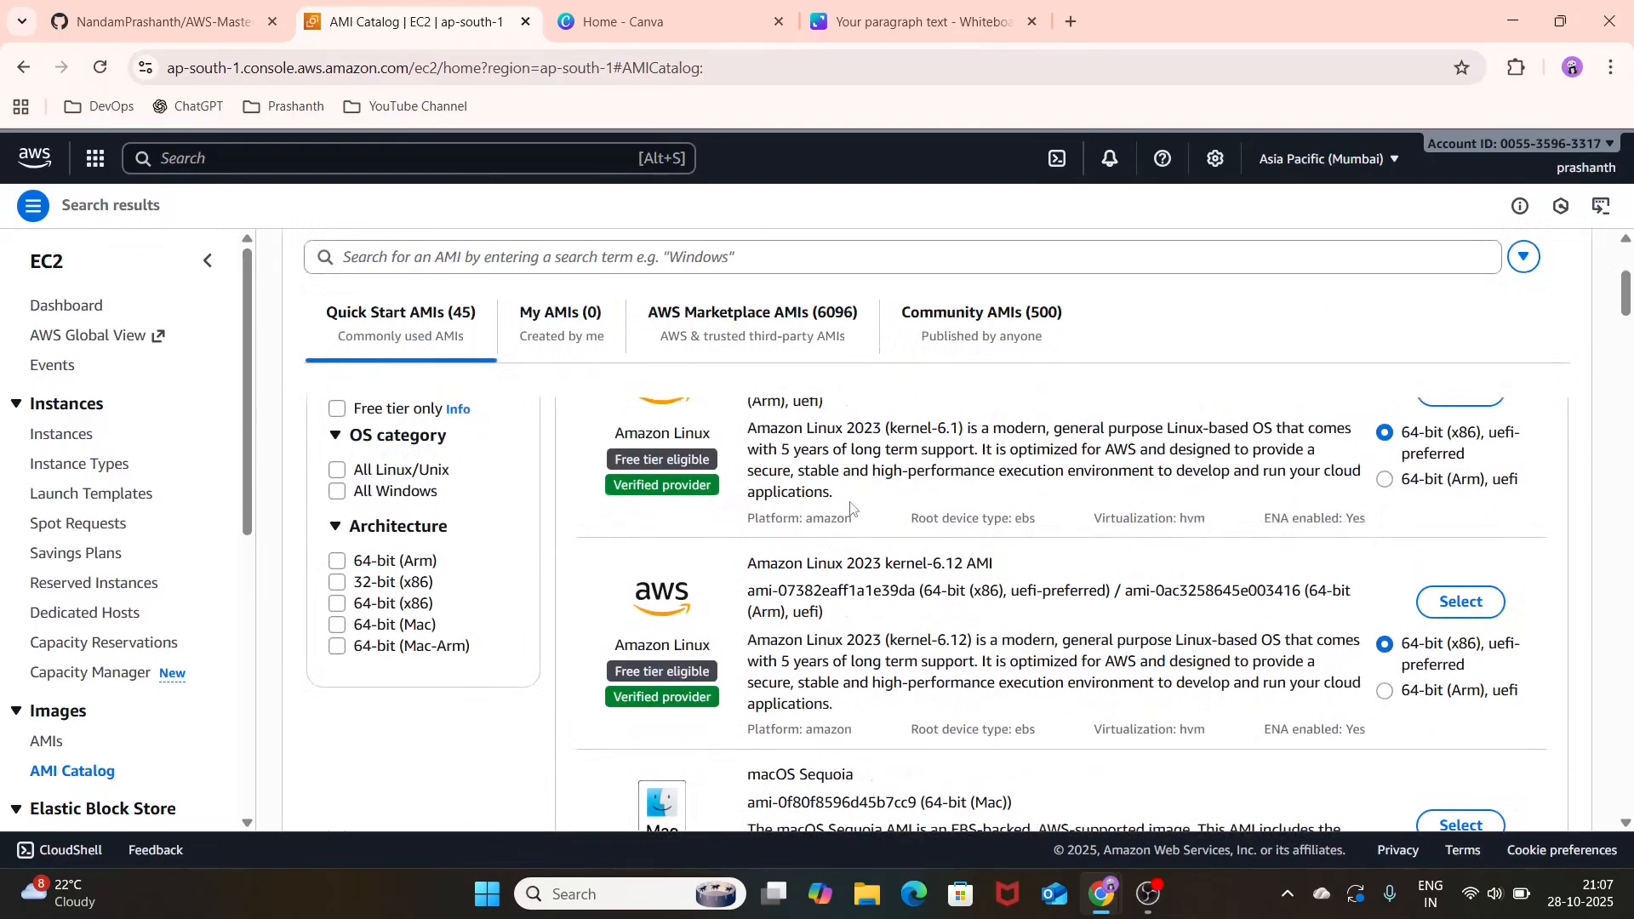
Step: Browse the AWS Marketplace AMIs and the Community AMIs in the catalog
click(776, 321)
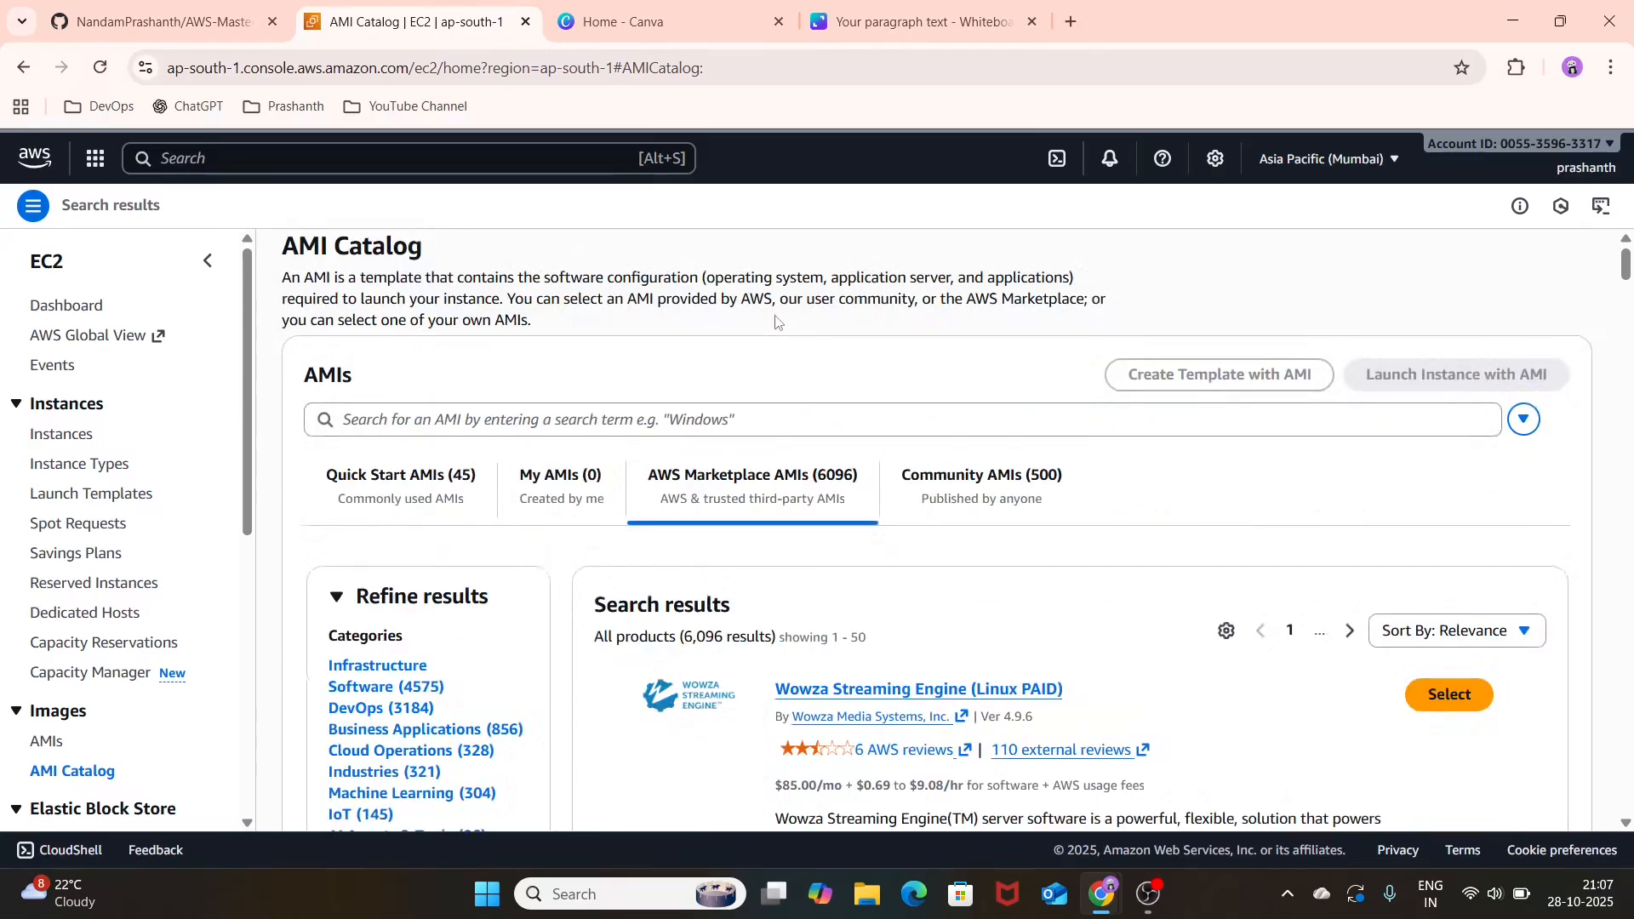
scroll(895, 540, down, 4)
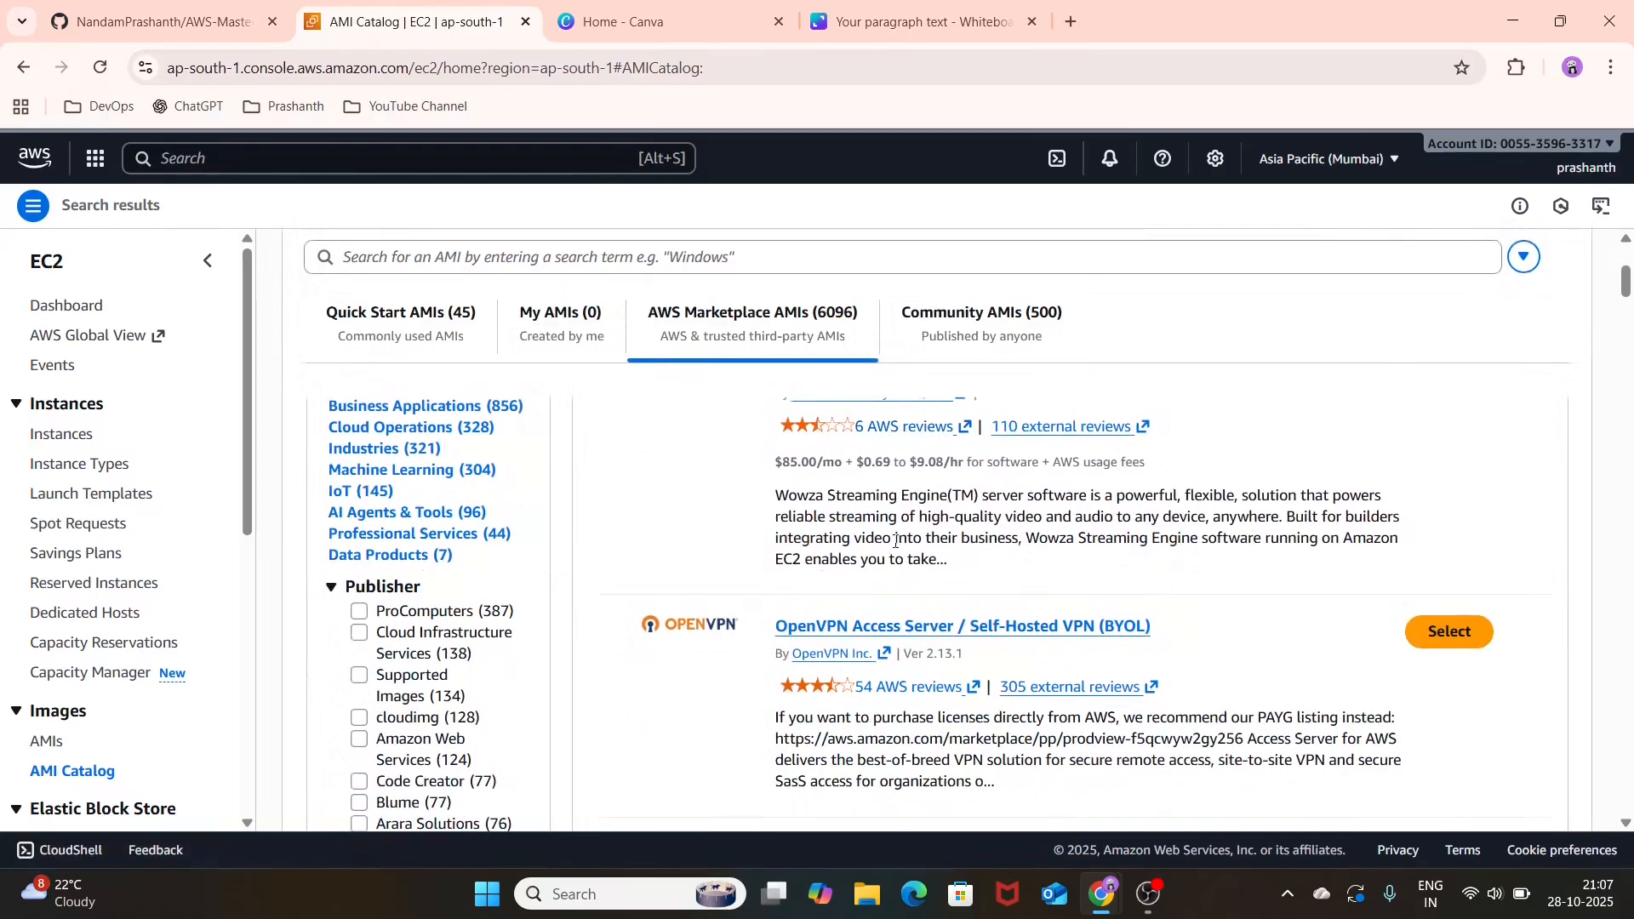
scroll(895, 540, down, 1)
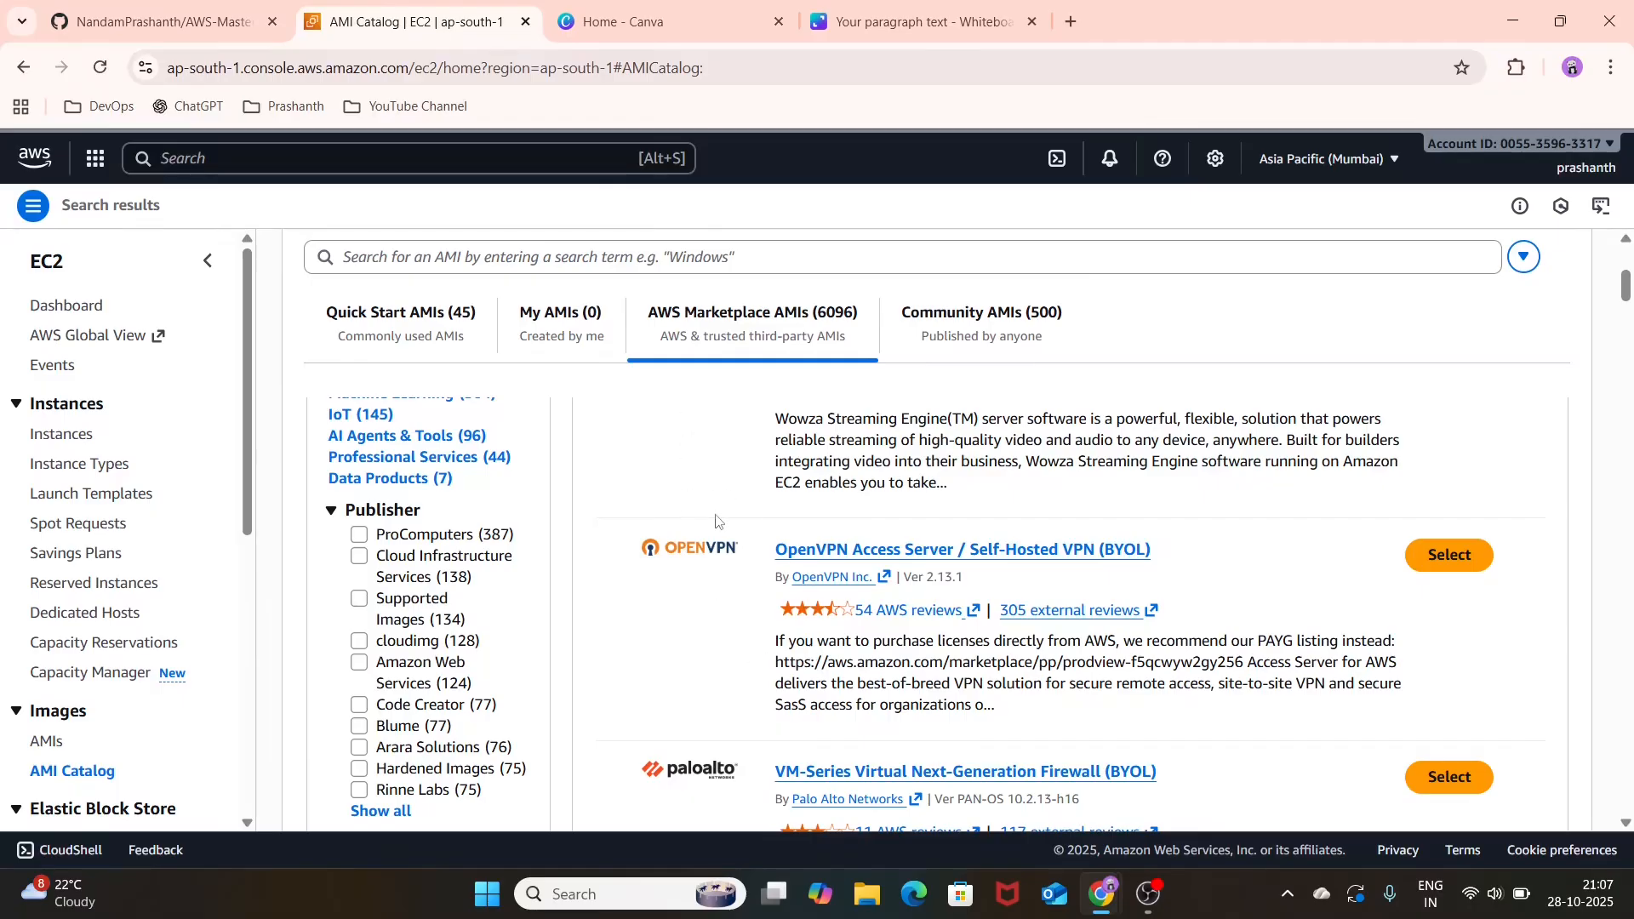
click(979, 327)
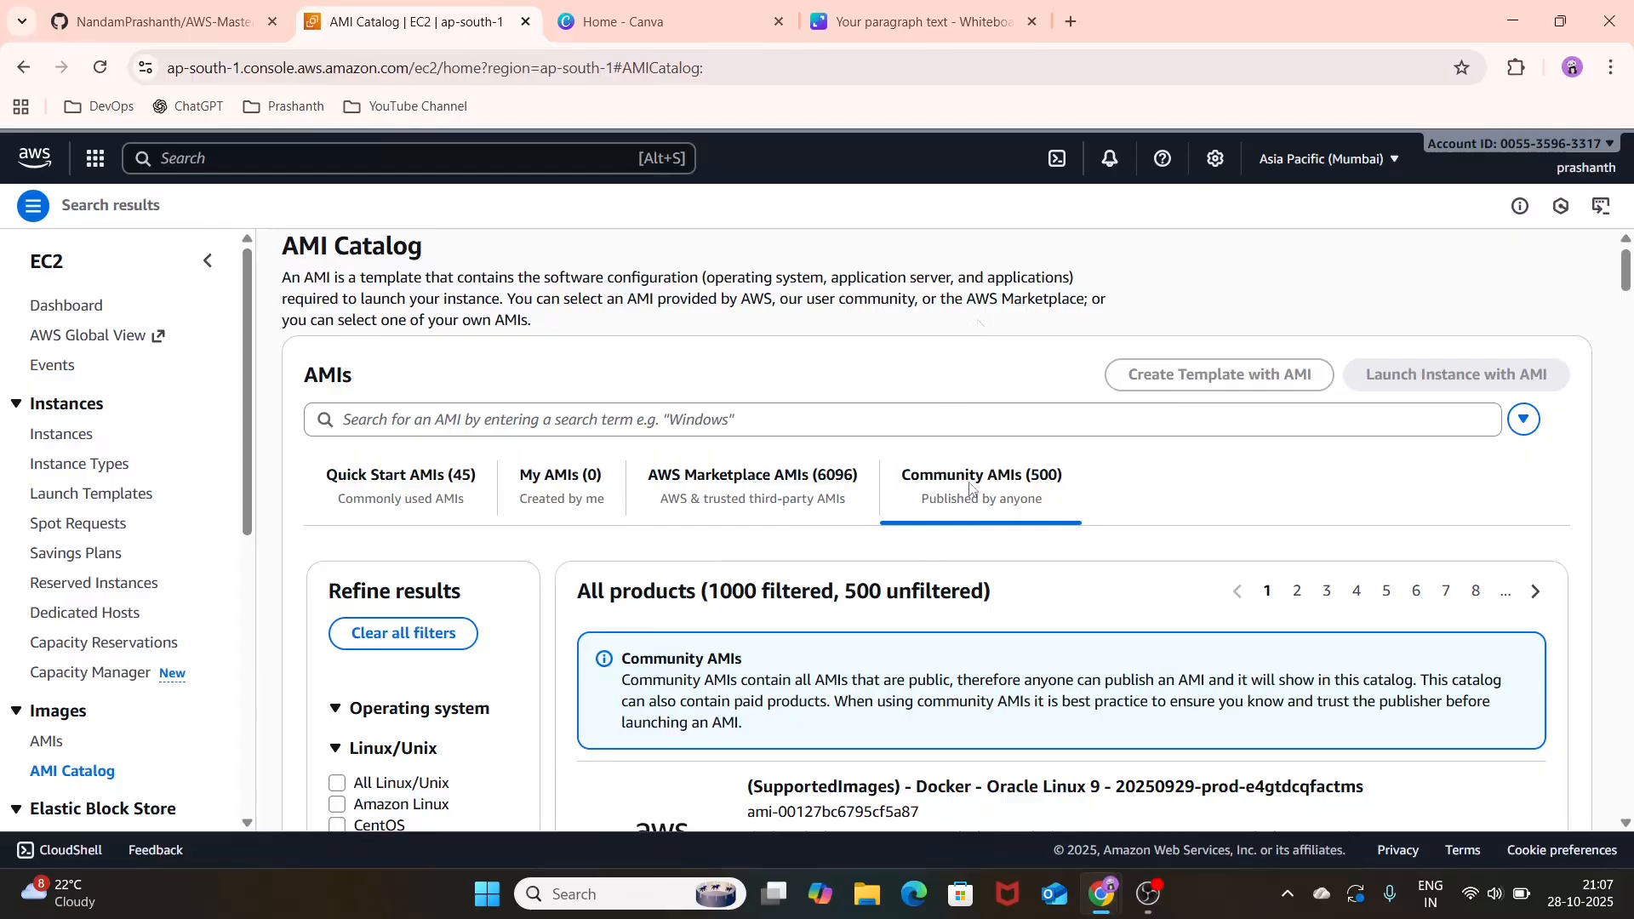
scroll(969, 488, down, 2)
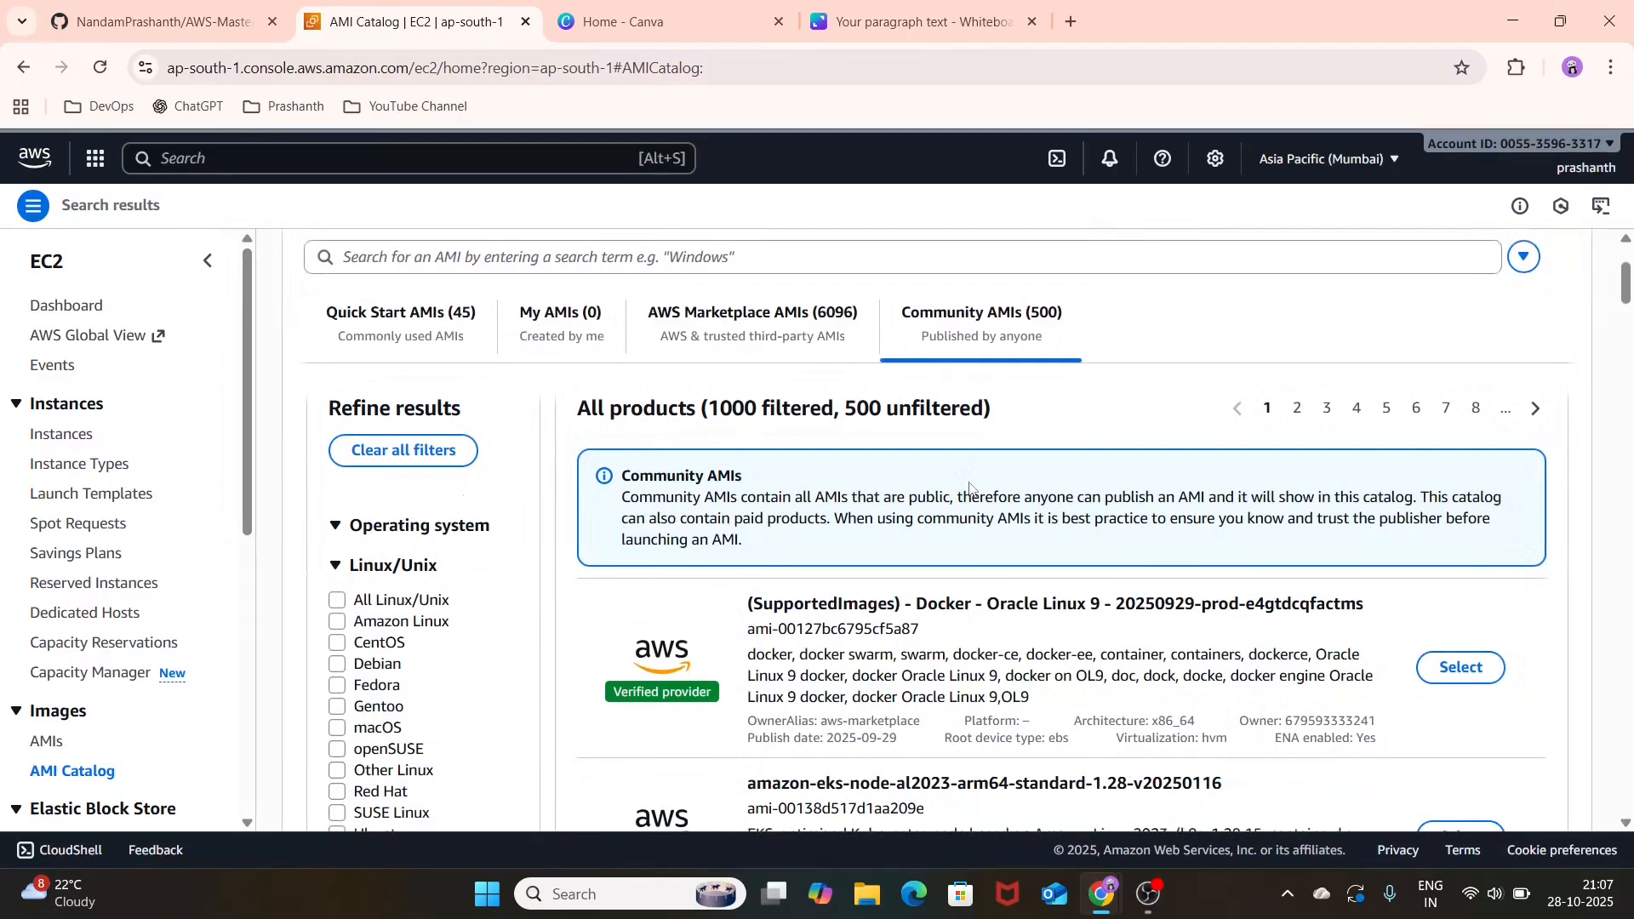
scroll(969, 488, up, 2)
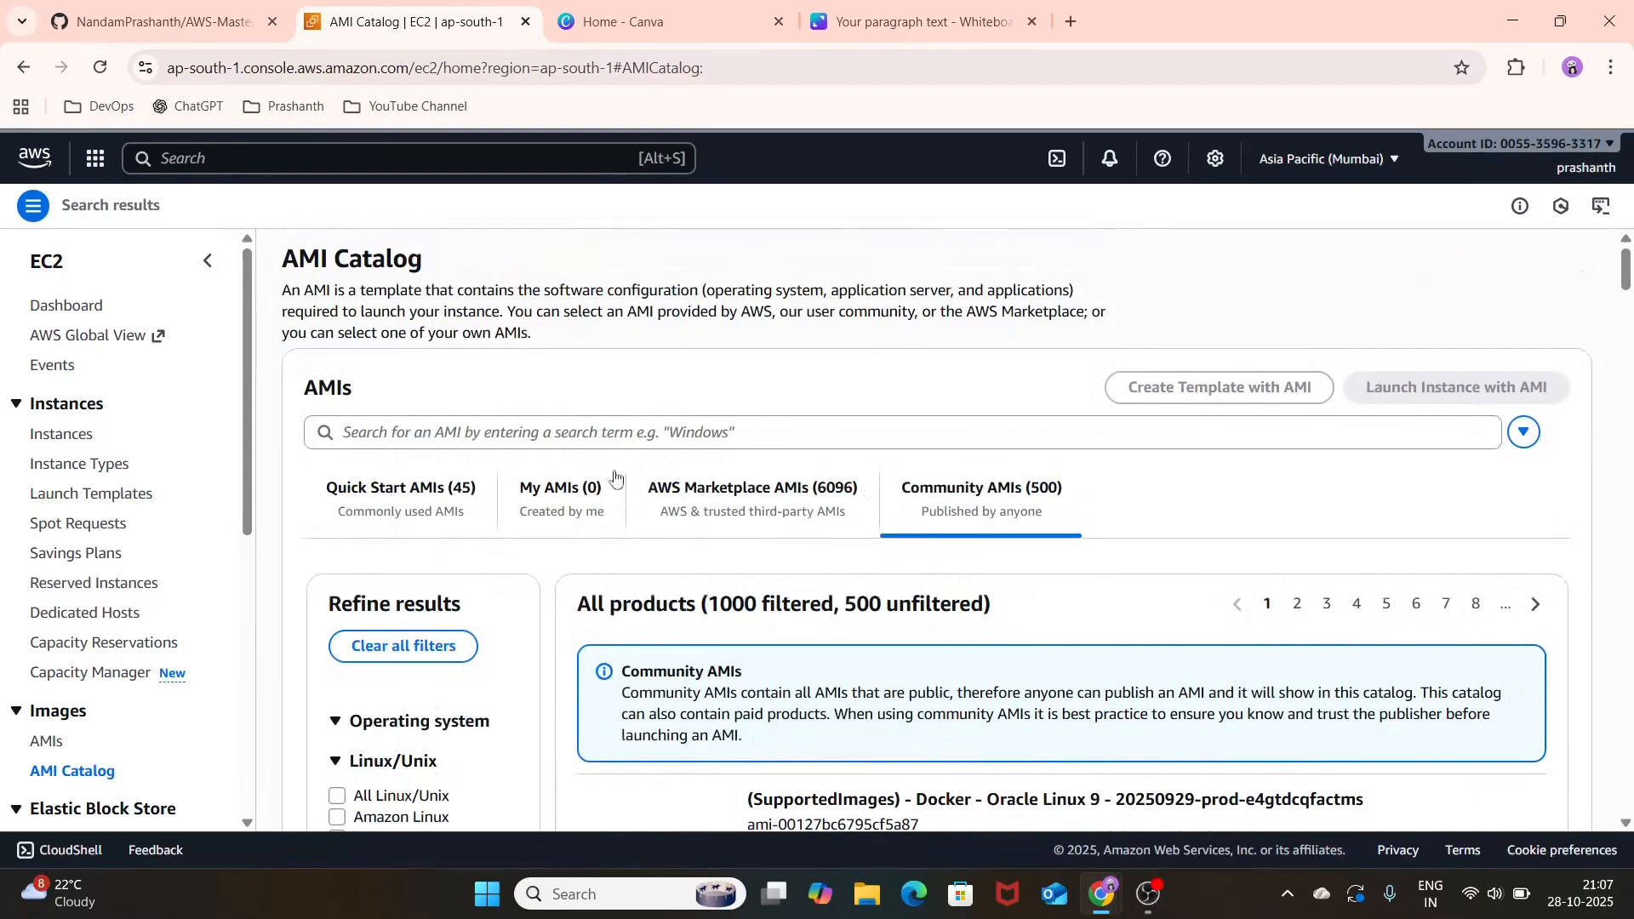
Step: Review the Quick Start AMIs again and return to the AWS Marketplace AMIs
click(473, 510)
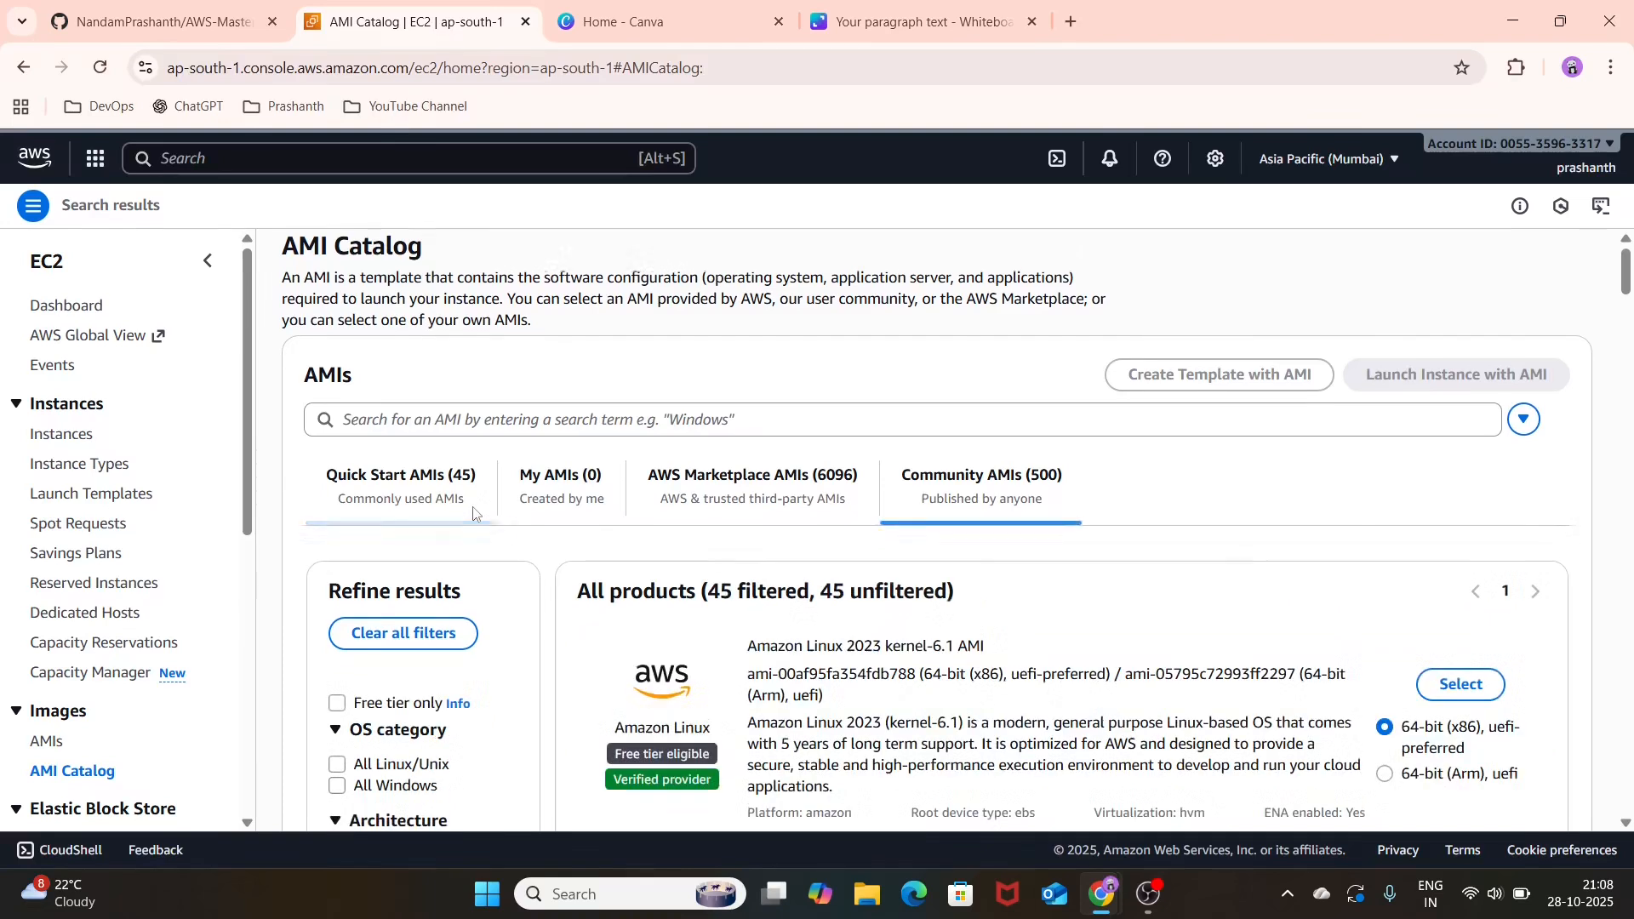
scroll(781, 642, down, 1)
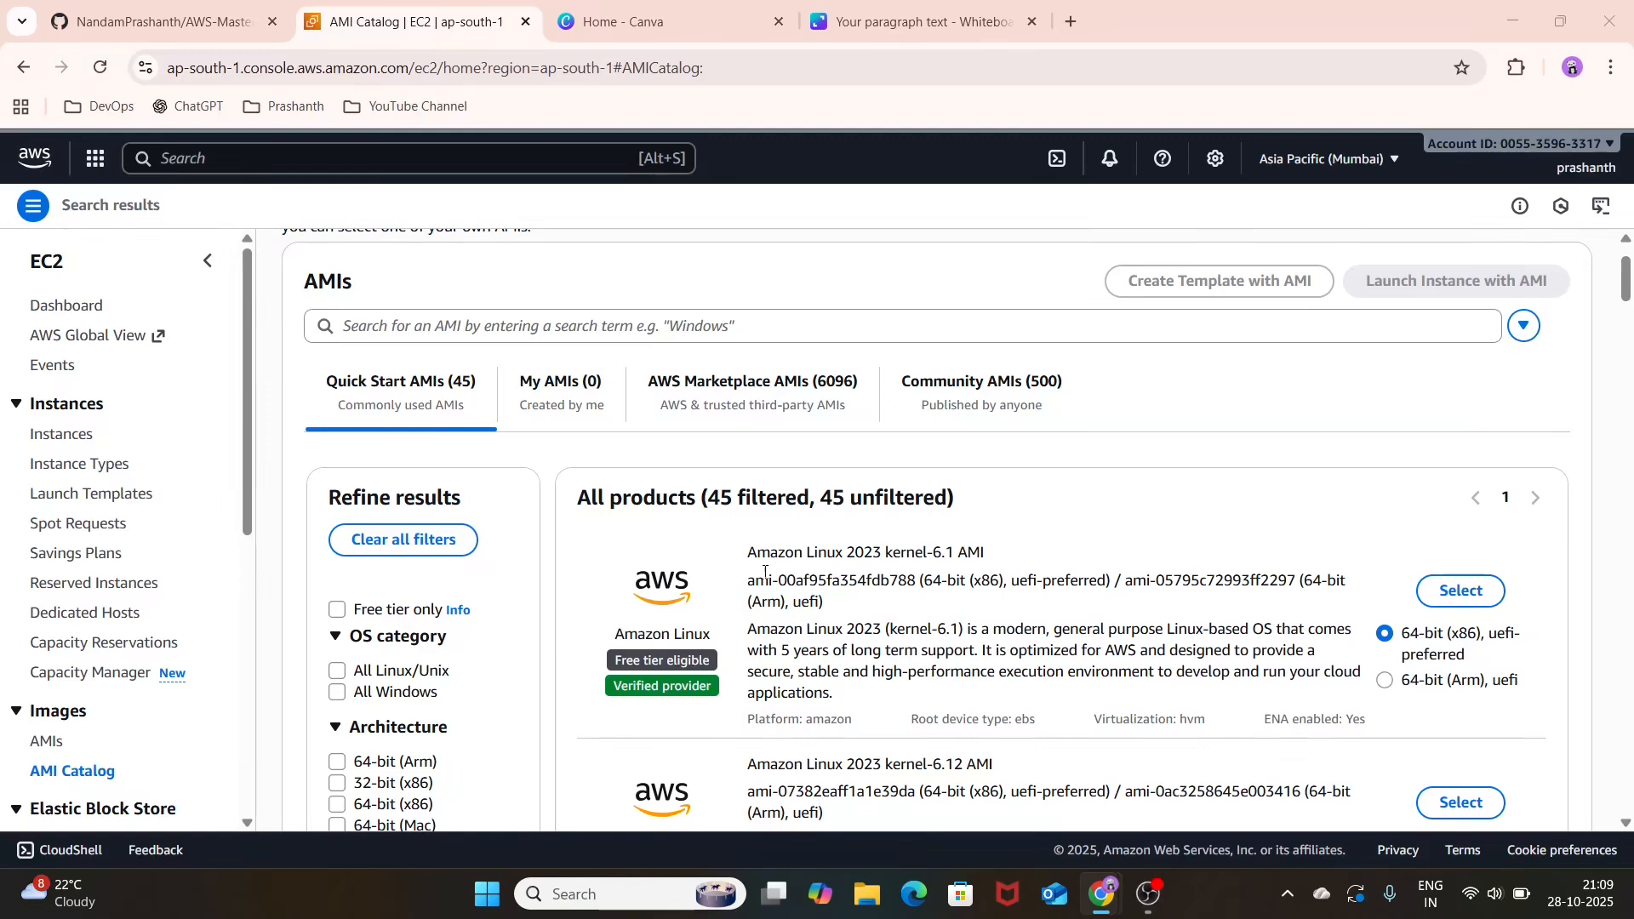
click(770, 381)
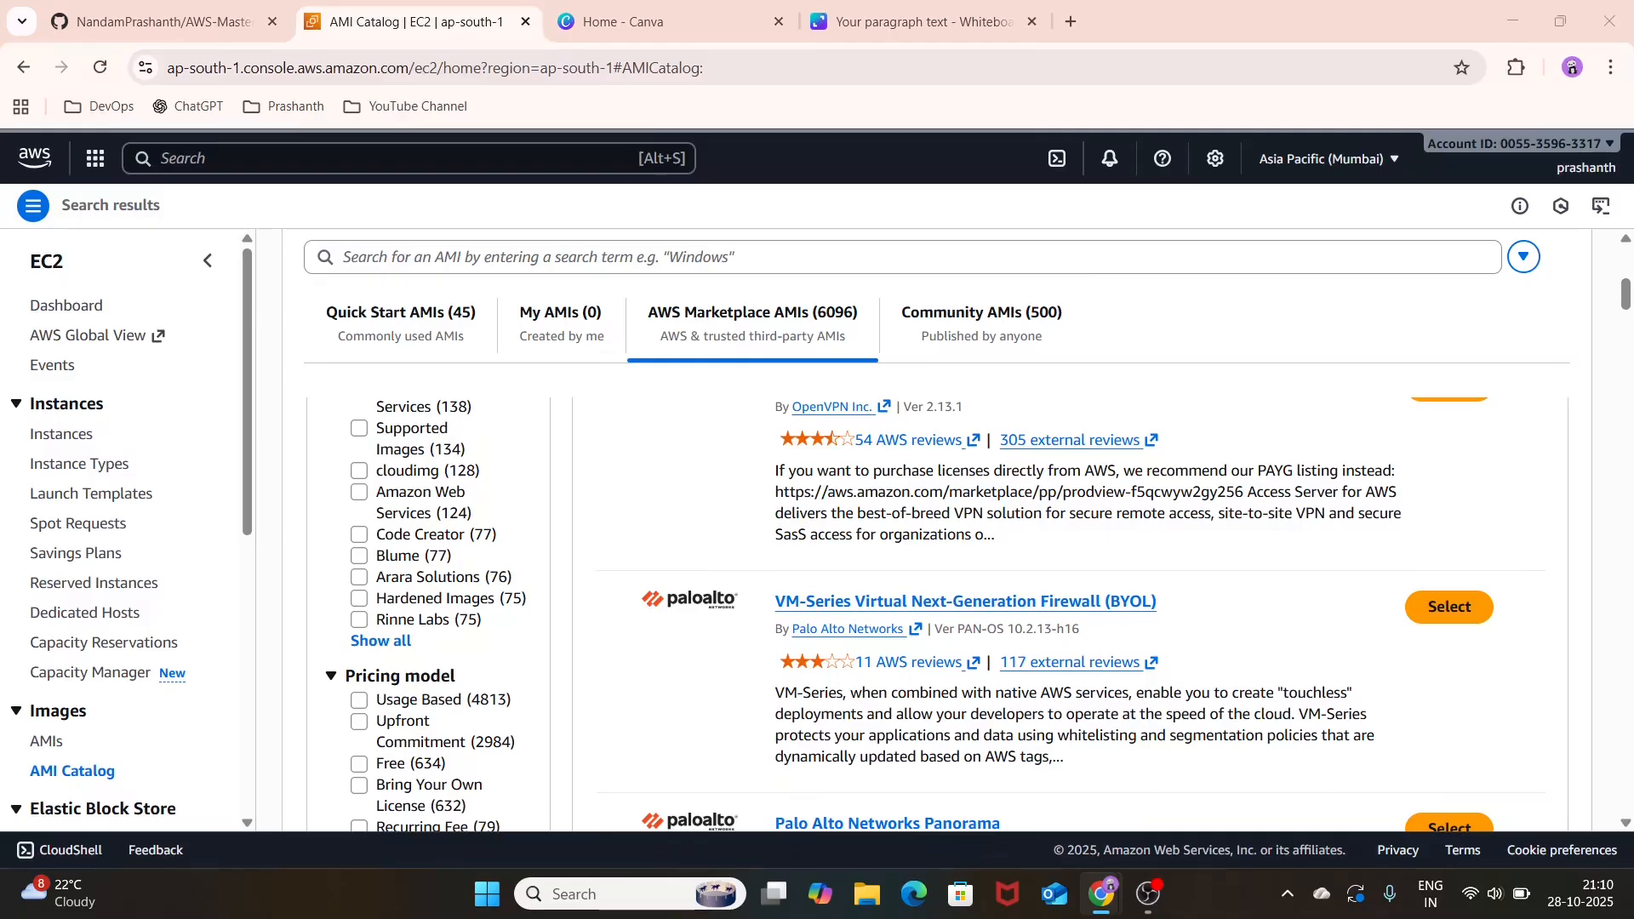
Step: Search the AWS console for VPC, open the service and start creating a new VPC with the VPC only option
click(552, 145)
text(VPC)
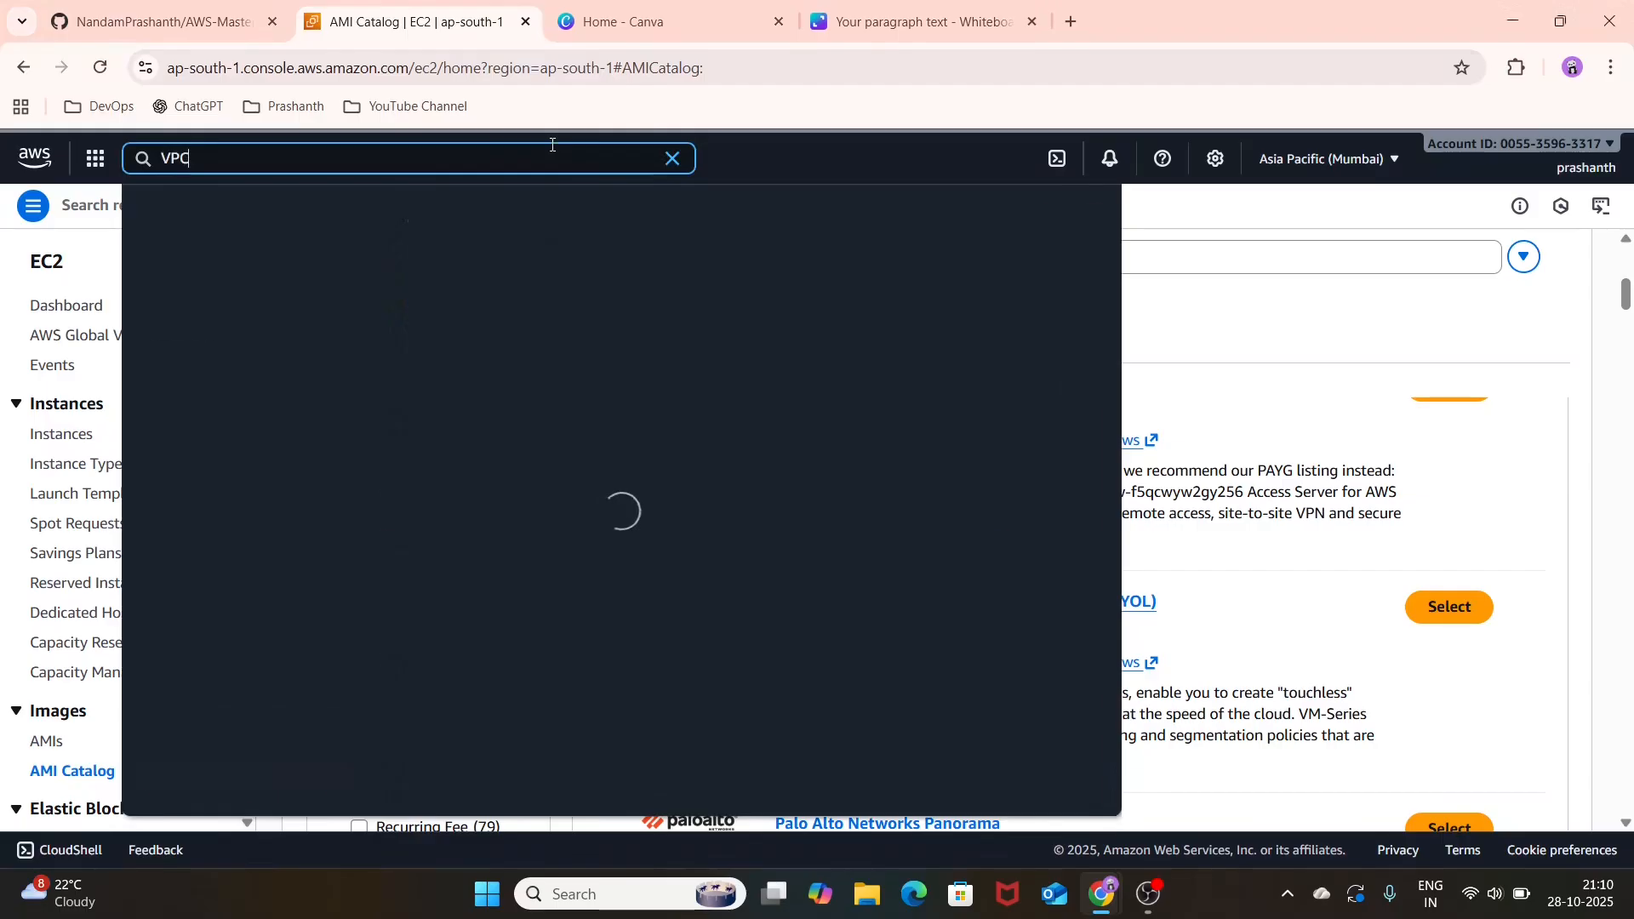
click(457, 274)
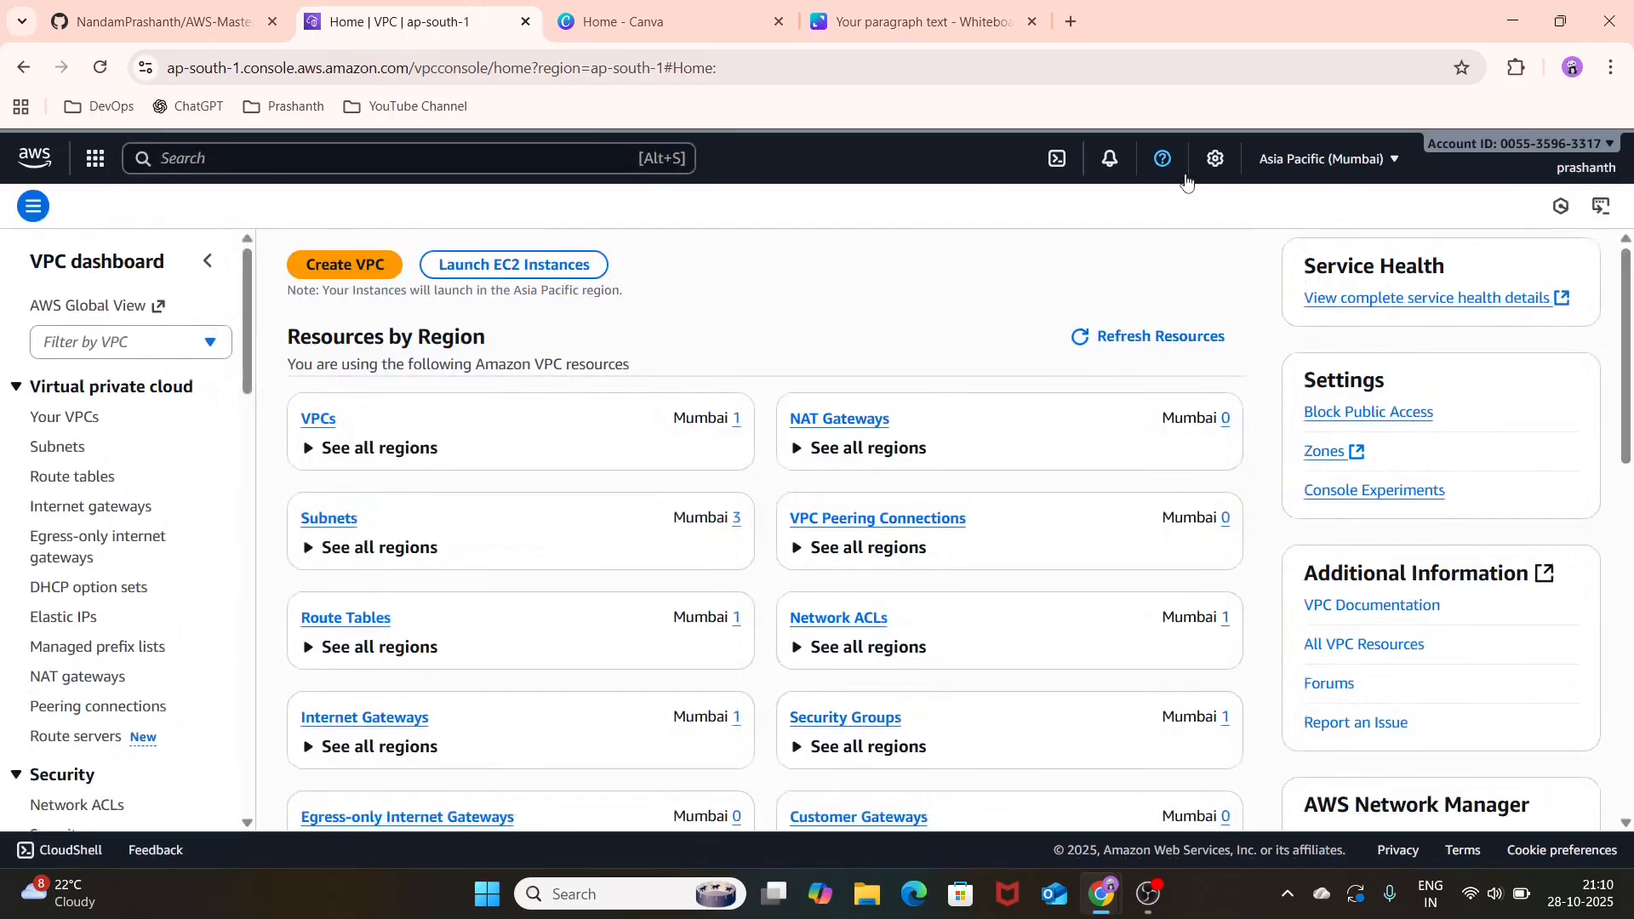
click(324, 271)
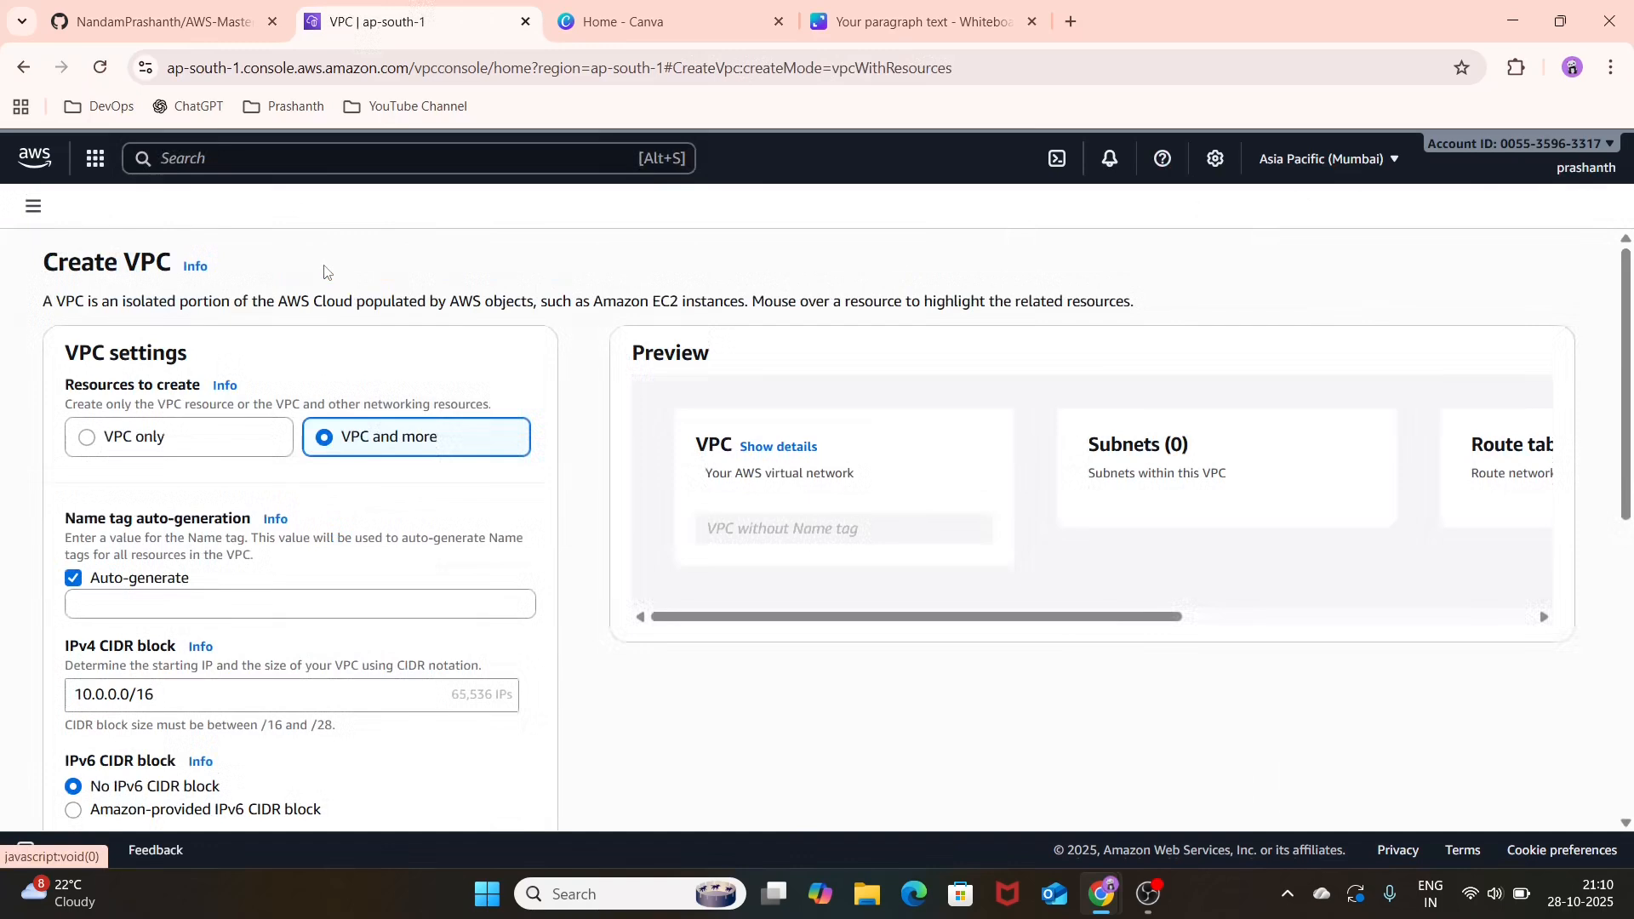
click(202, 449)
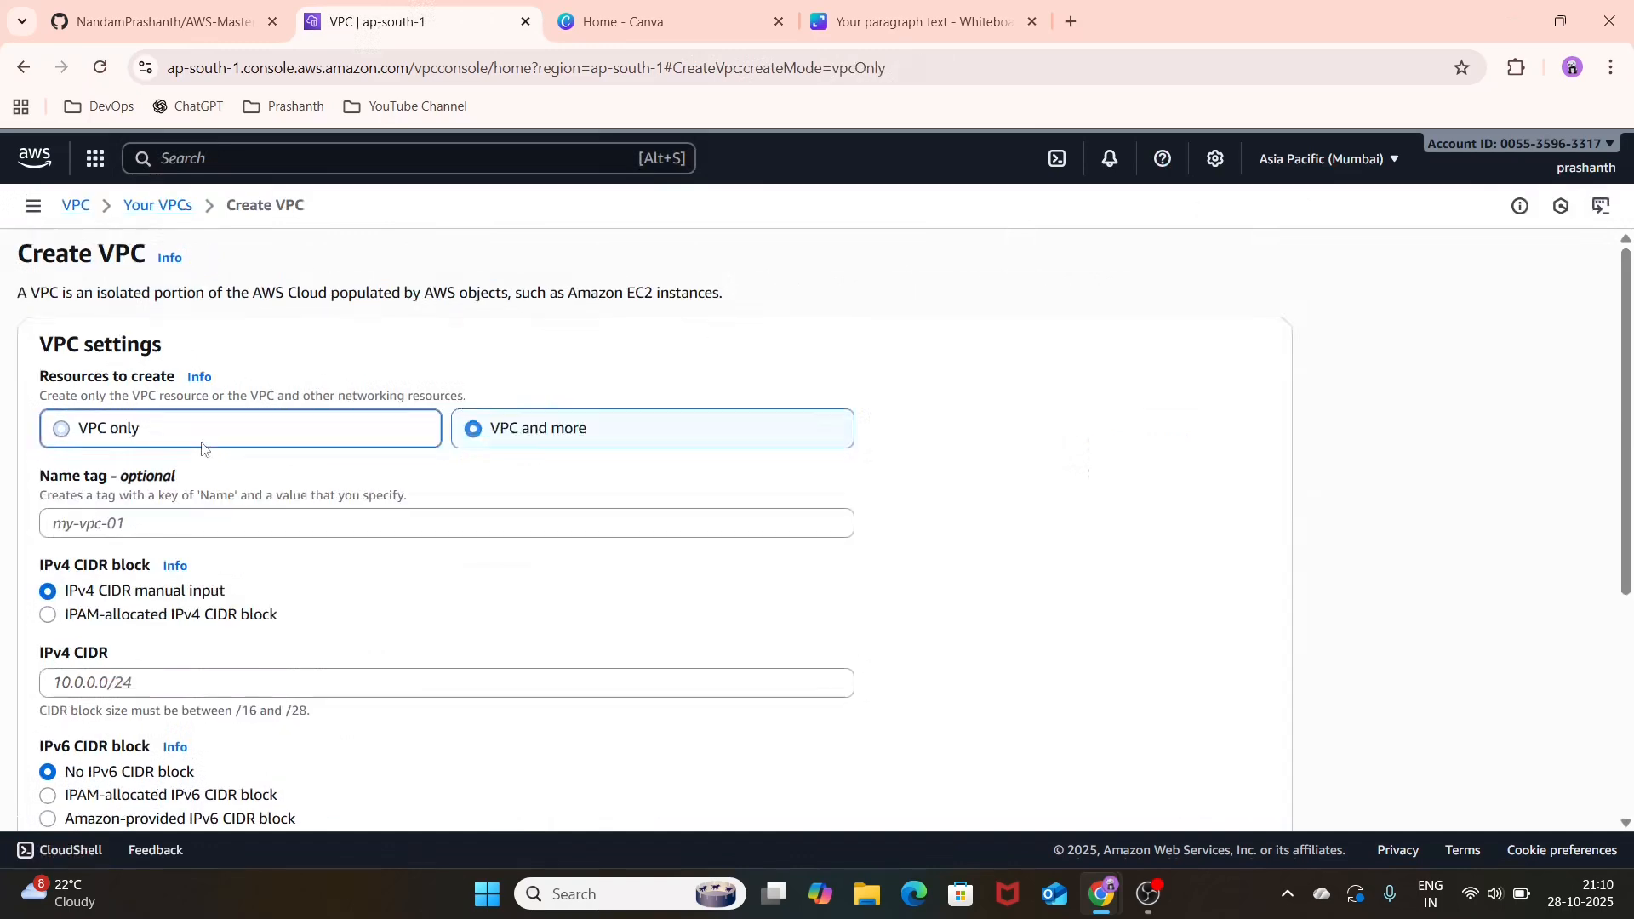
Step: Set the new VPC's name tag to TEST-VPC
click(381, 518)
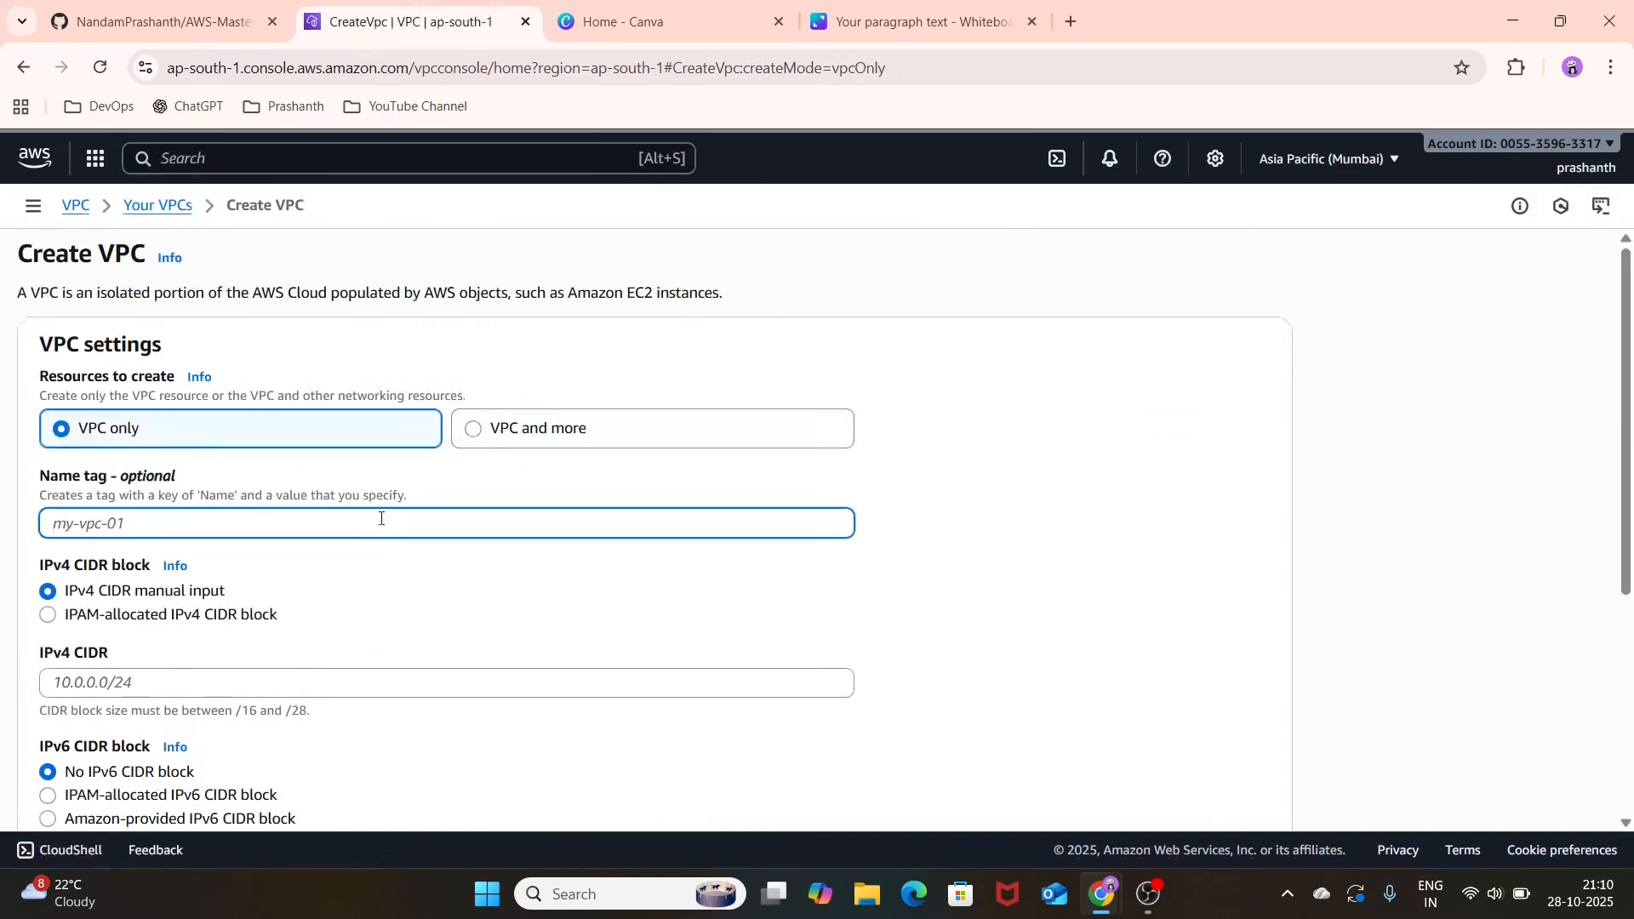
text(TEST-VPV)
key(BackSpace)
text(C)
scroll(381, 518, down, 2)
Step: Set the VPC's IPv4 CIDR to 10.0.0.0/16 and create the VPC
click(381, 518)
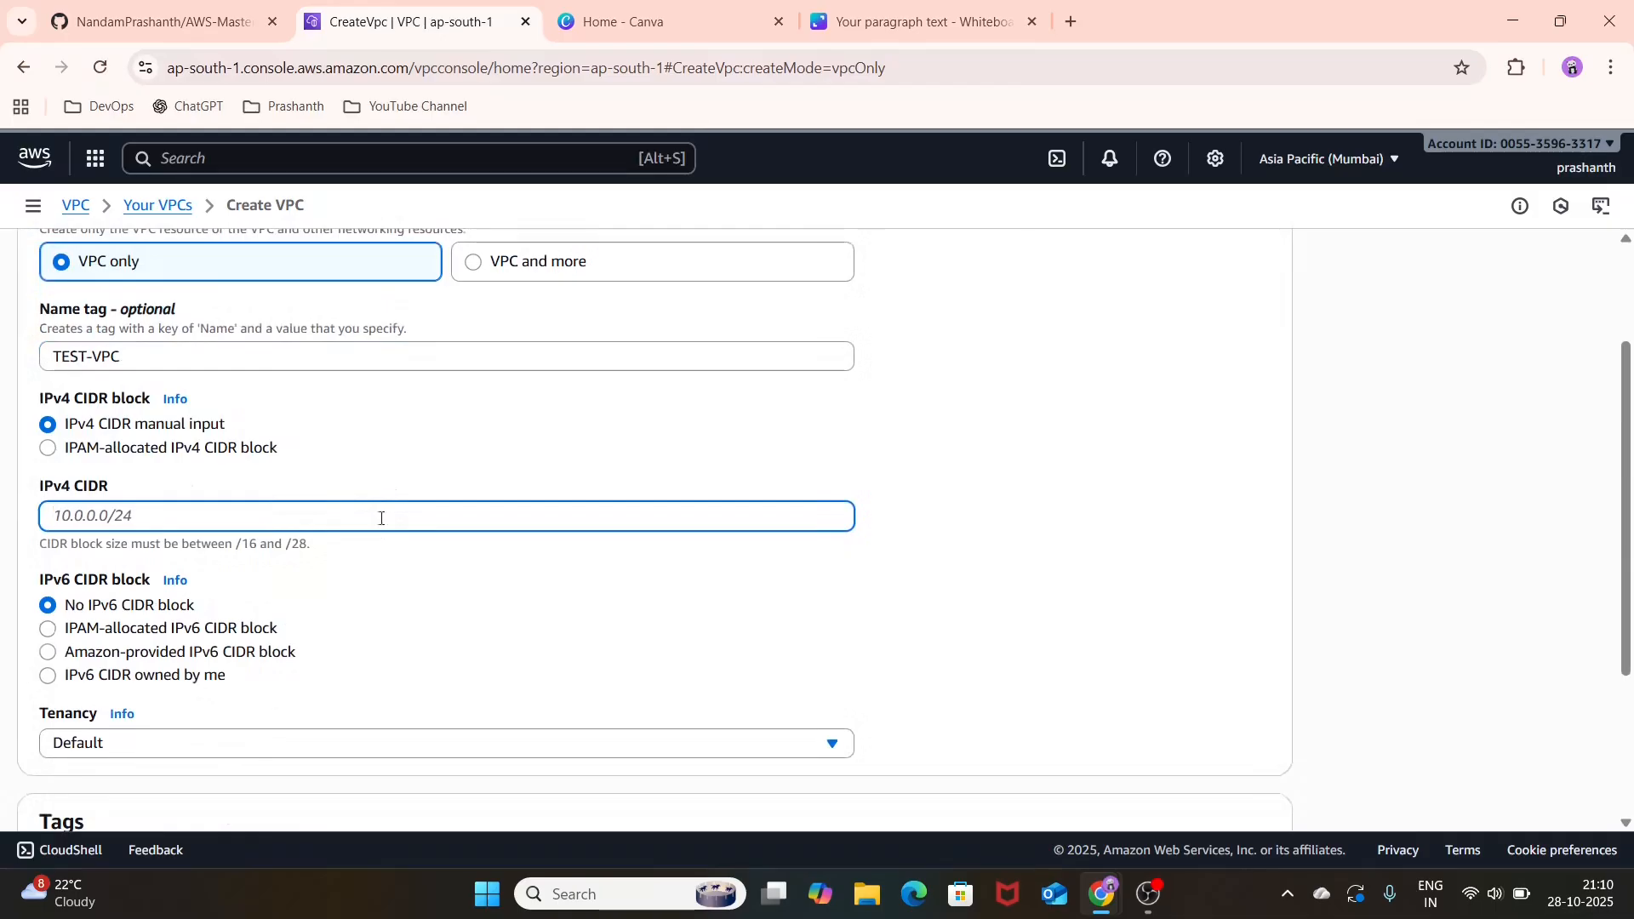
text(10.0.0.0/16)
scroll(382, 518, down, 3)
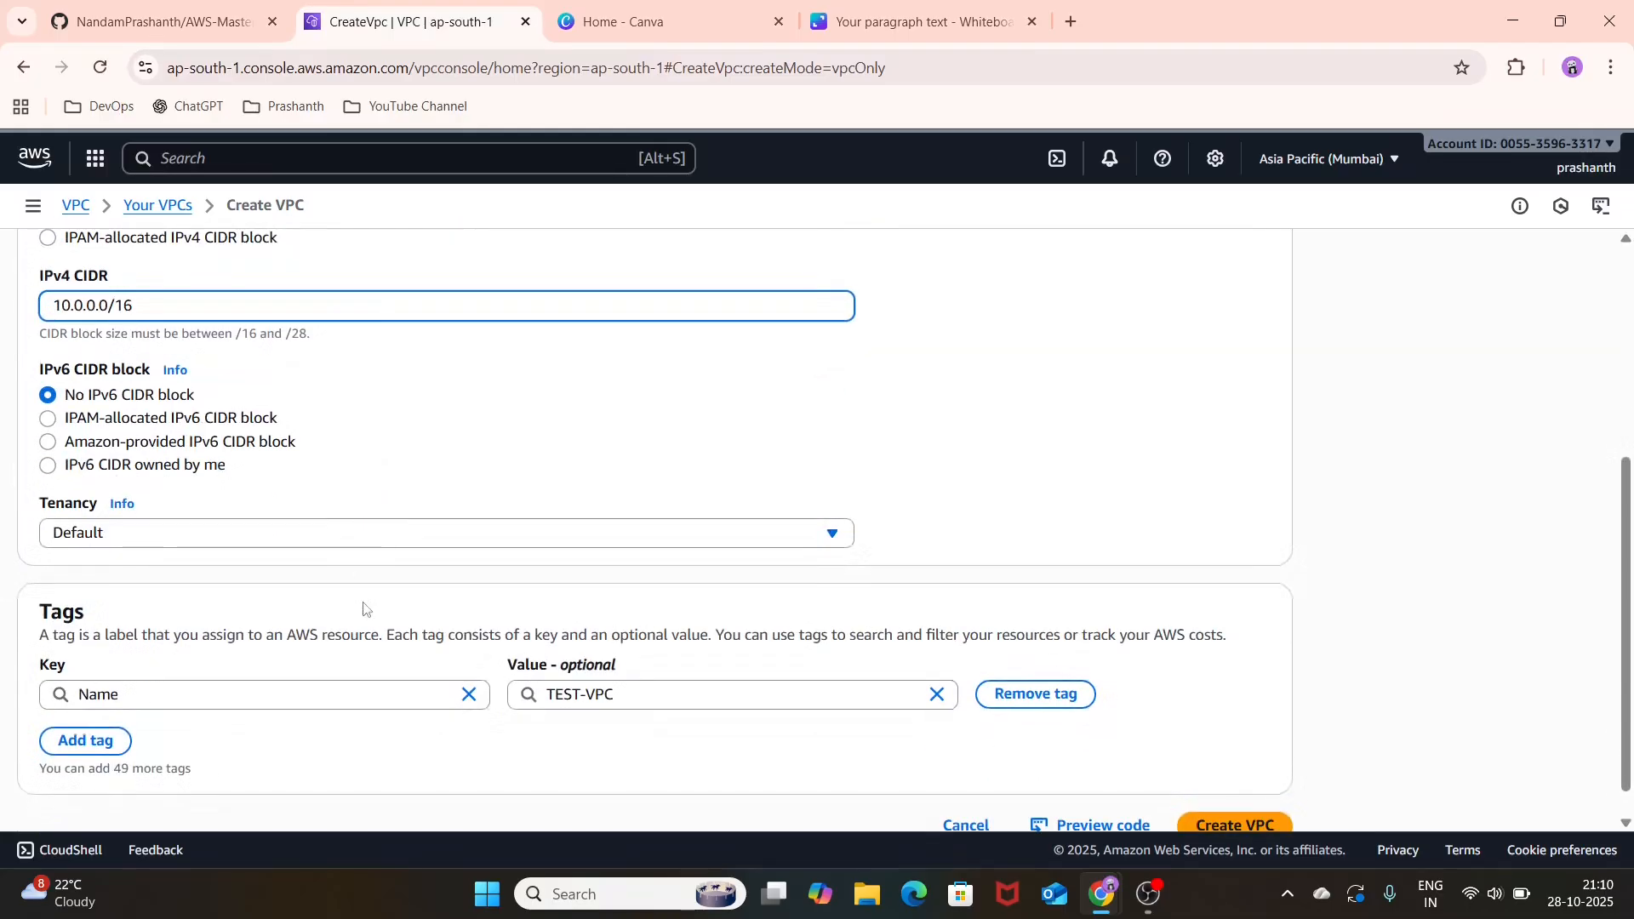
scroll(366, 608, down, 1)
scroll(366, 608, up, 3)
scroll(371, 607, down, 3)
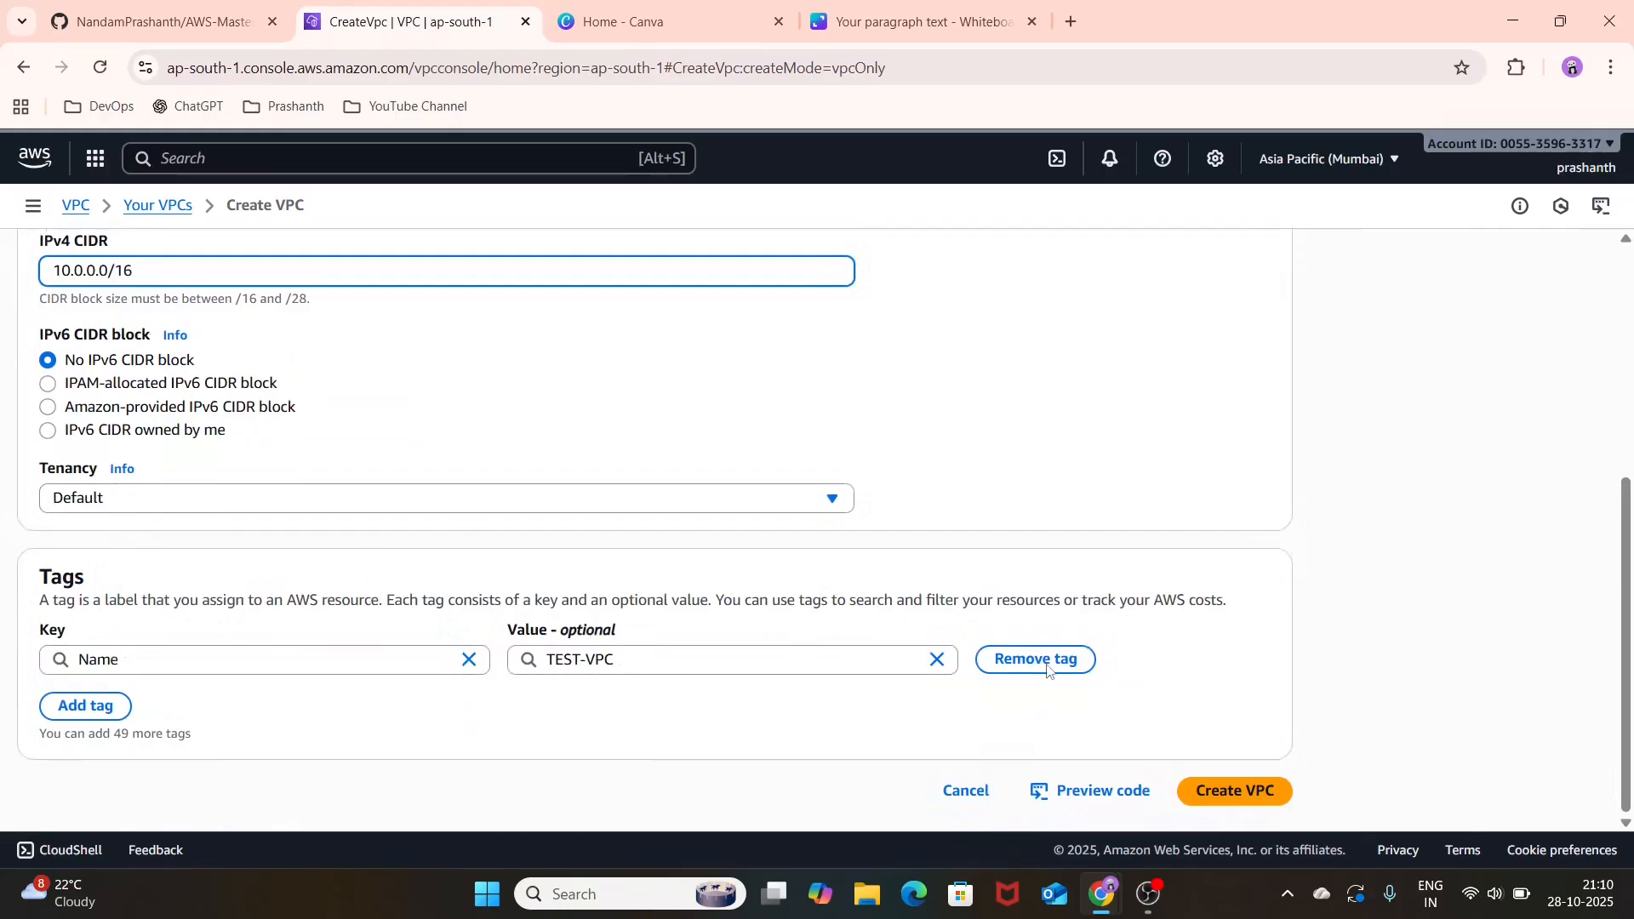
click(1262, 800)
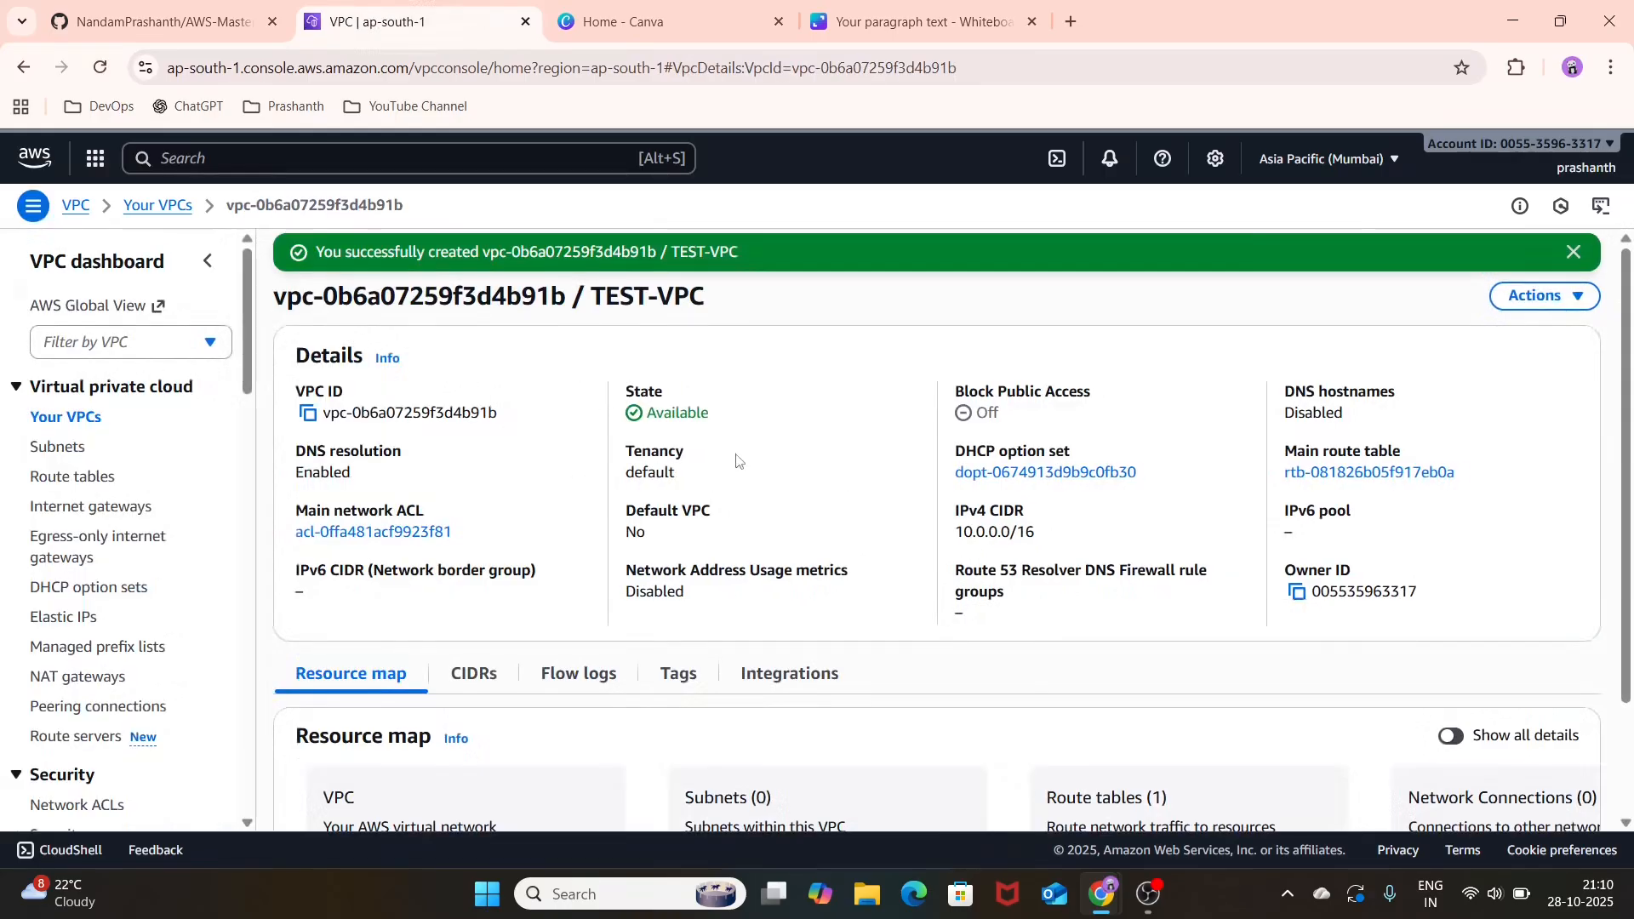
Step: Open the subnet list and start creating subnets in TEST-VPC
click(66, 449)
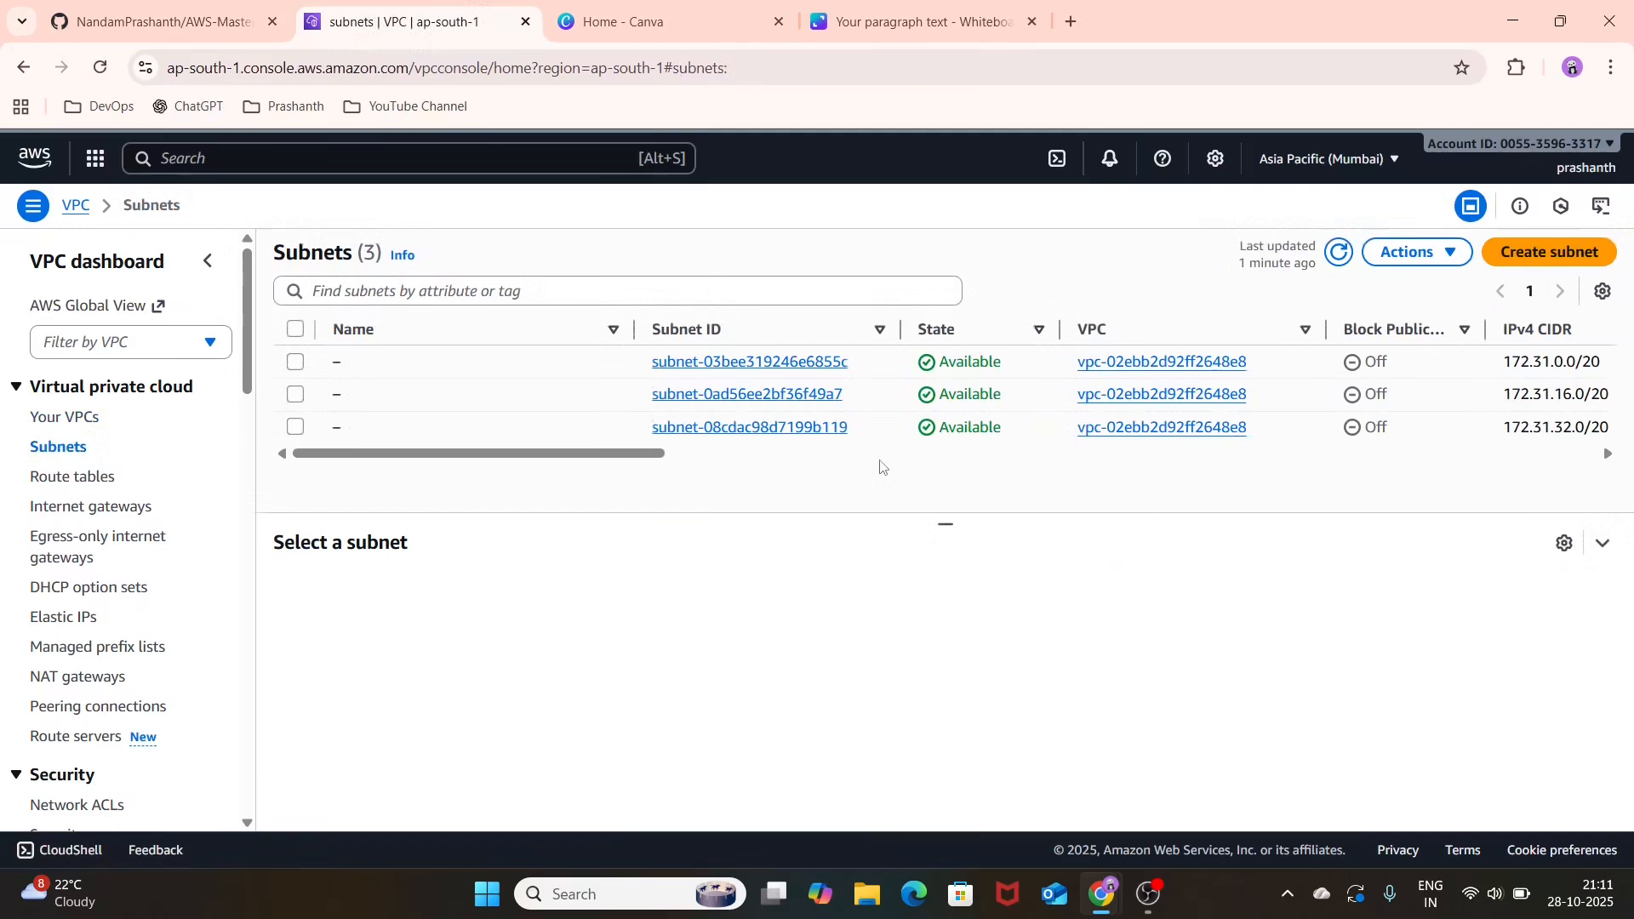
click(1548, 254)
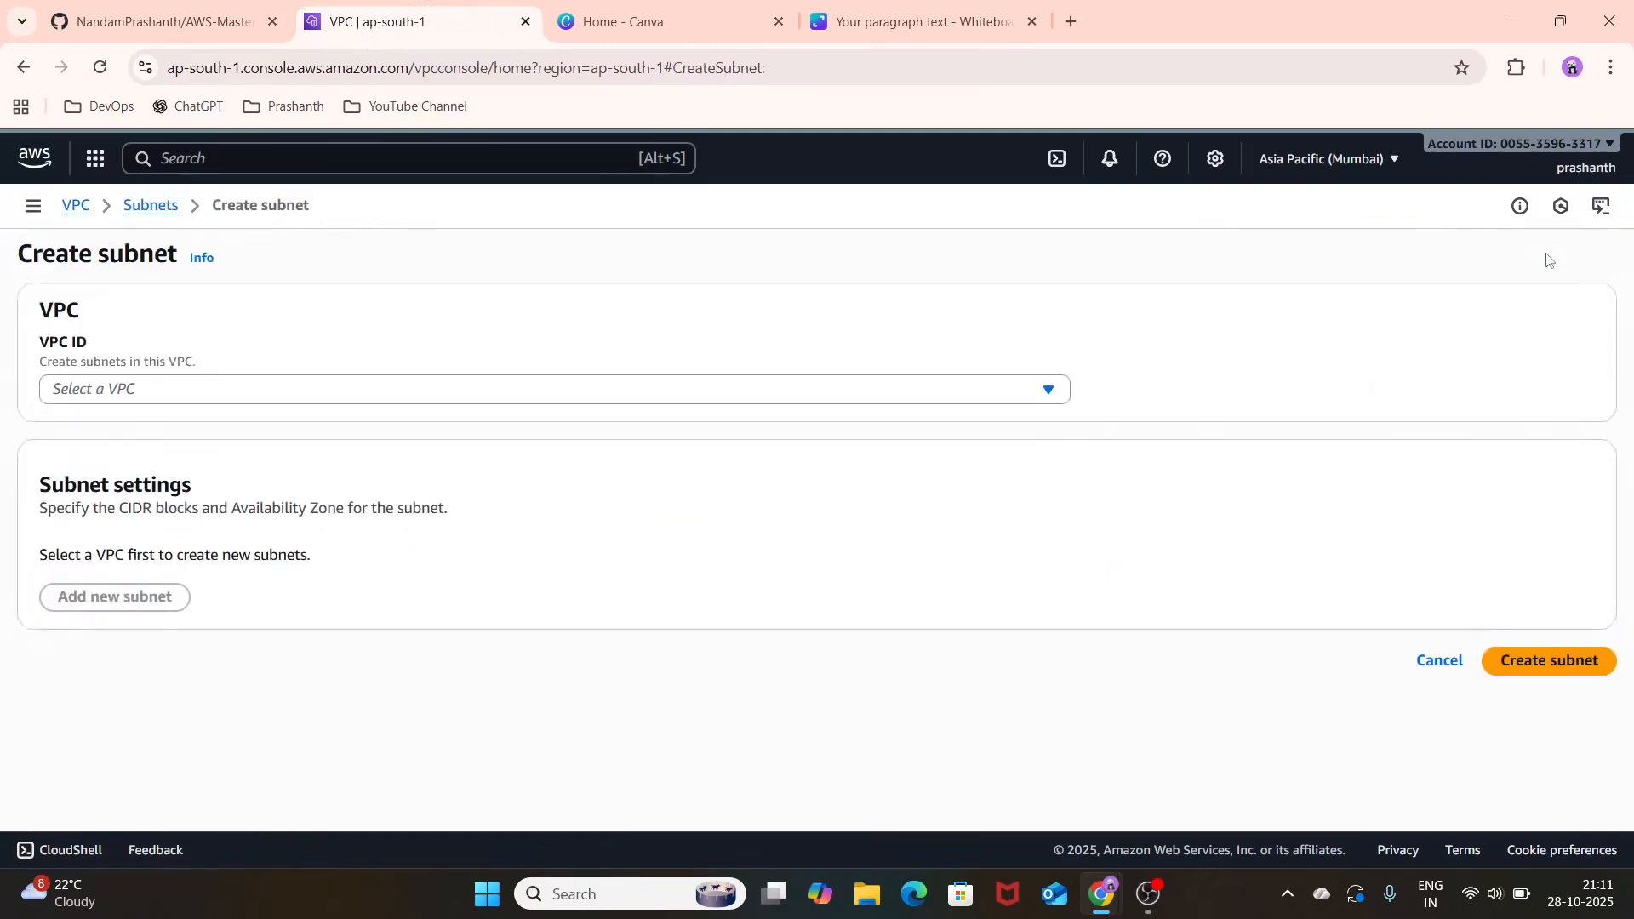
click(636, 397)
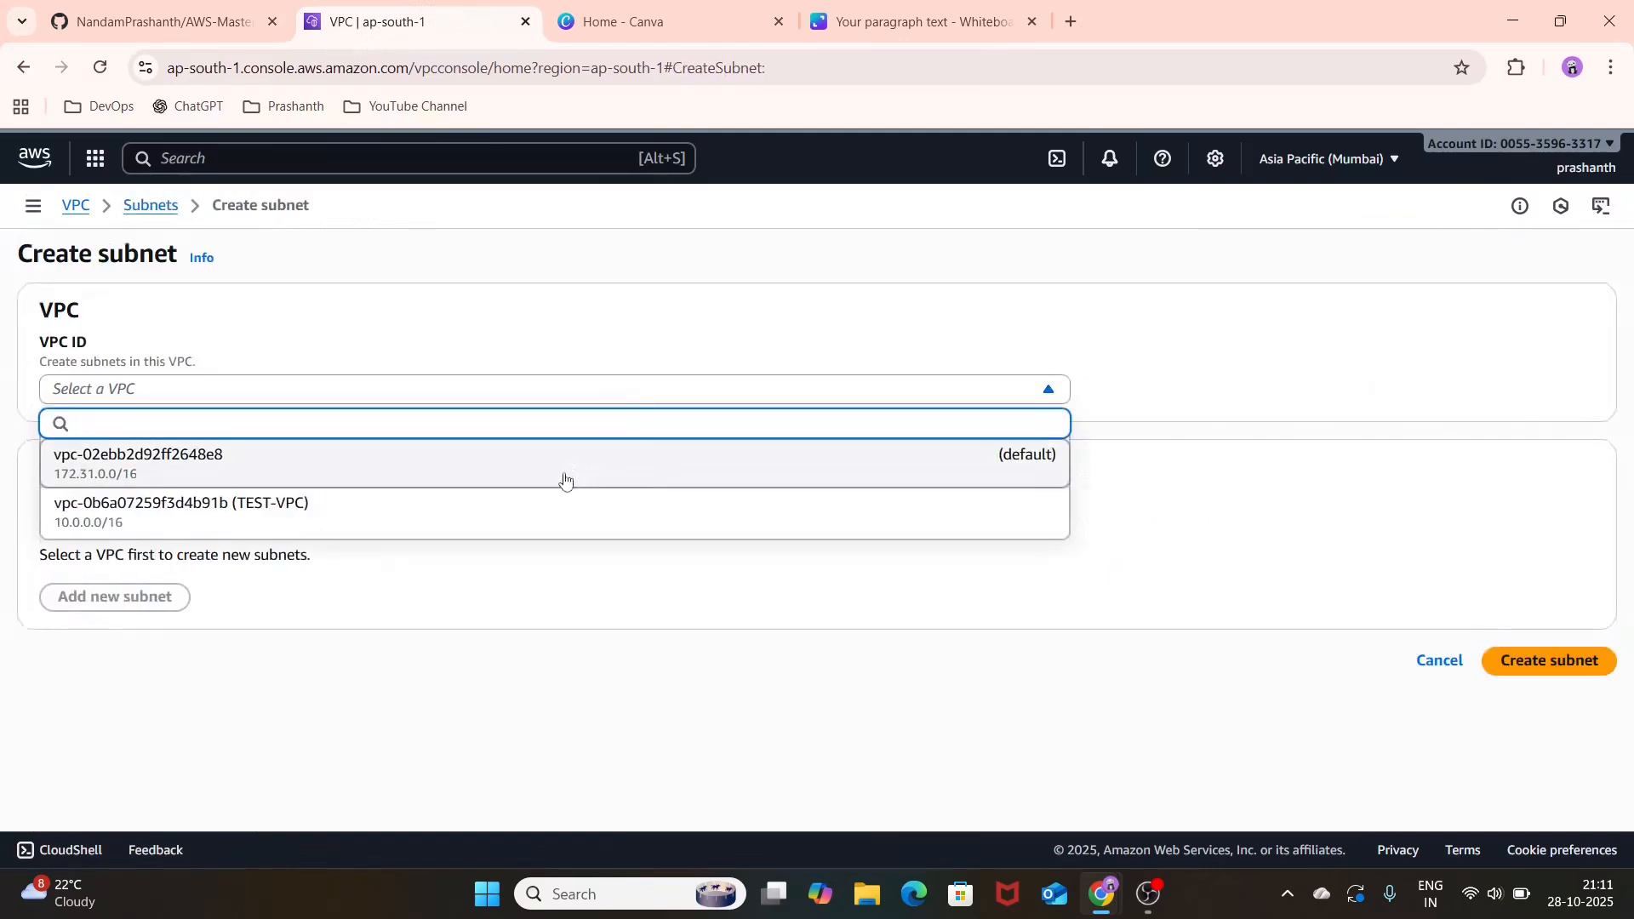
click(565, 531)
Step: Name the first subnet TEST-PUBLIC-SUBNET
scroll(453, 524, down, 2)
scroll(453, 524, down, 2)
click(499, 493)
text(Publ)
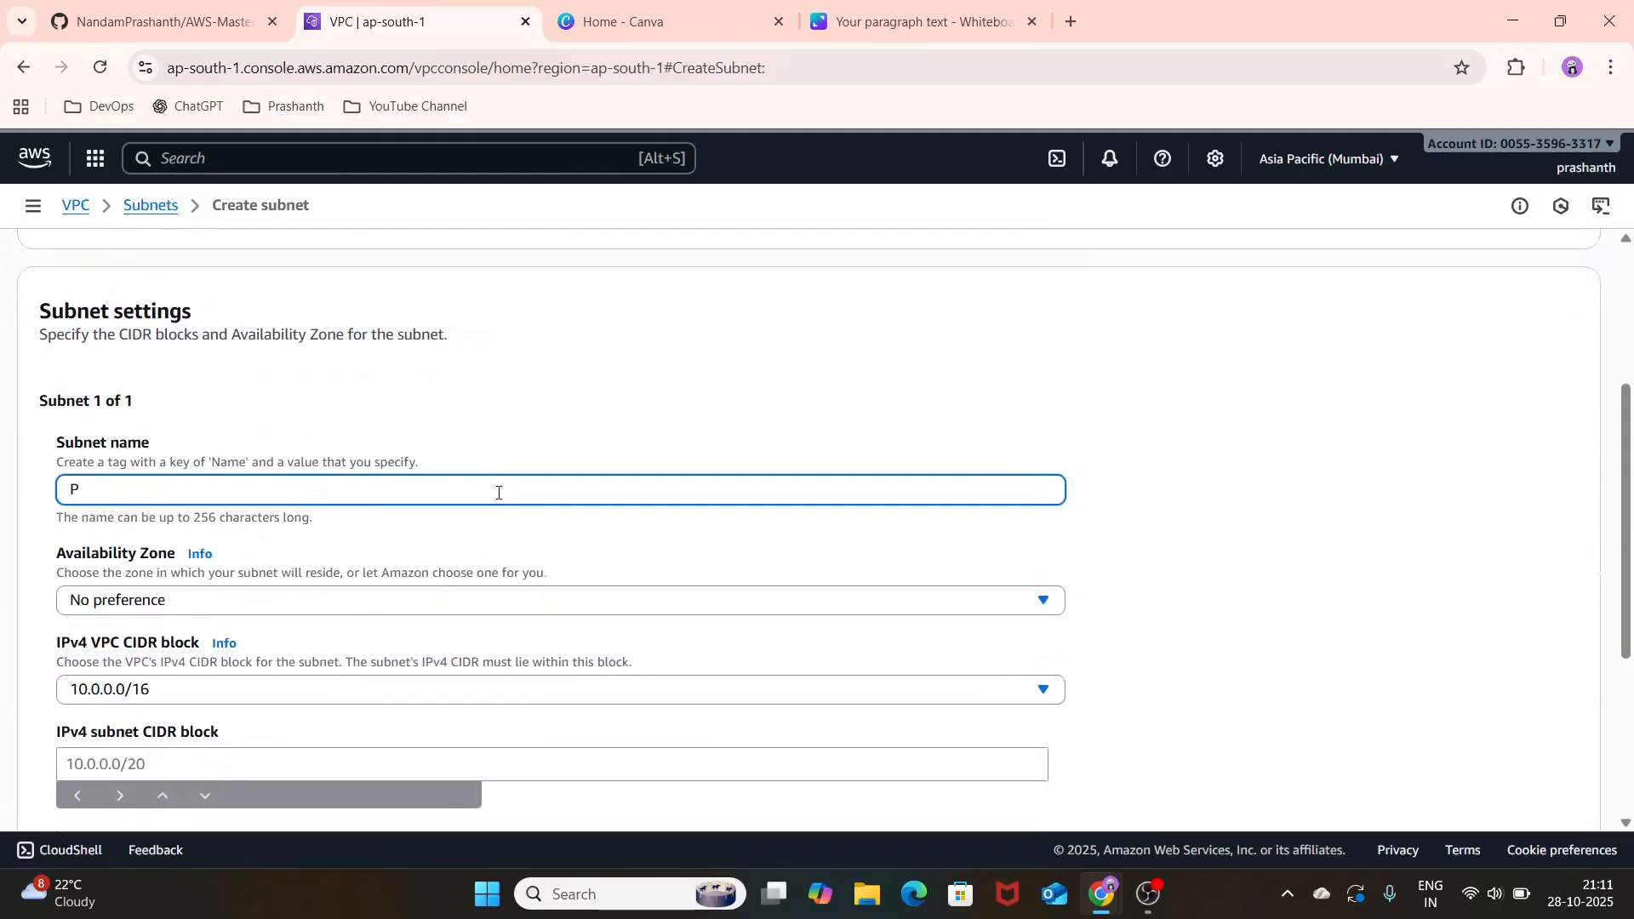
key(BackSpace)
key(BackSpace)
key(BackSpace)
key(BackSpace)
text(TEST)
text(-PU)
text(BI)
text(LIC-SU)
text(BNET)
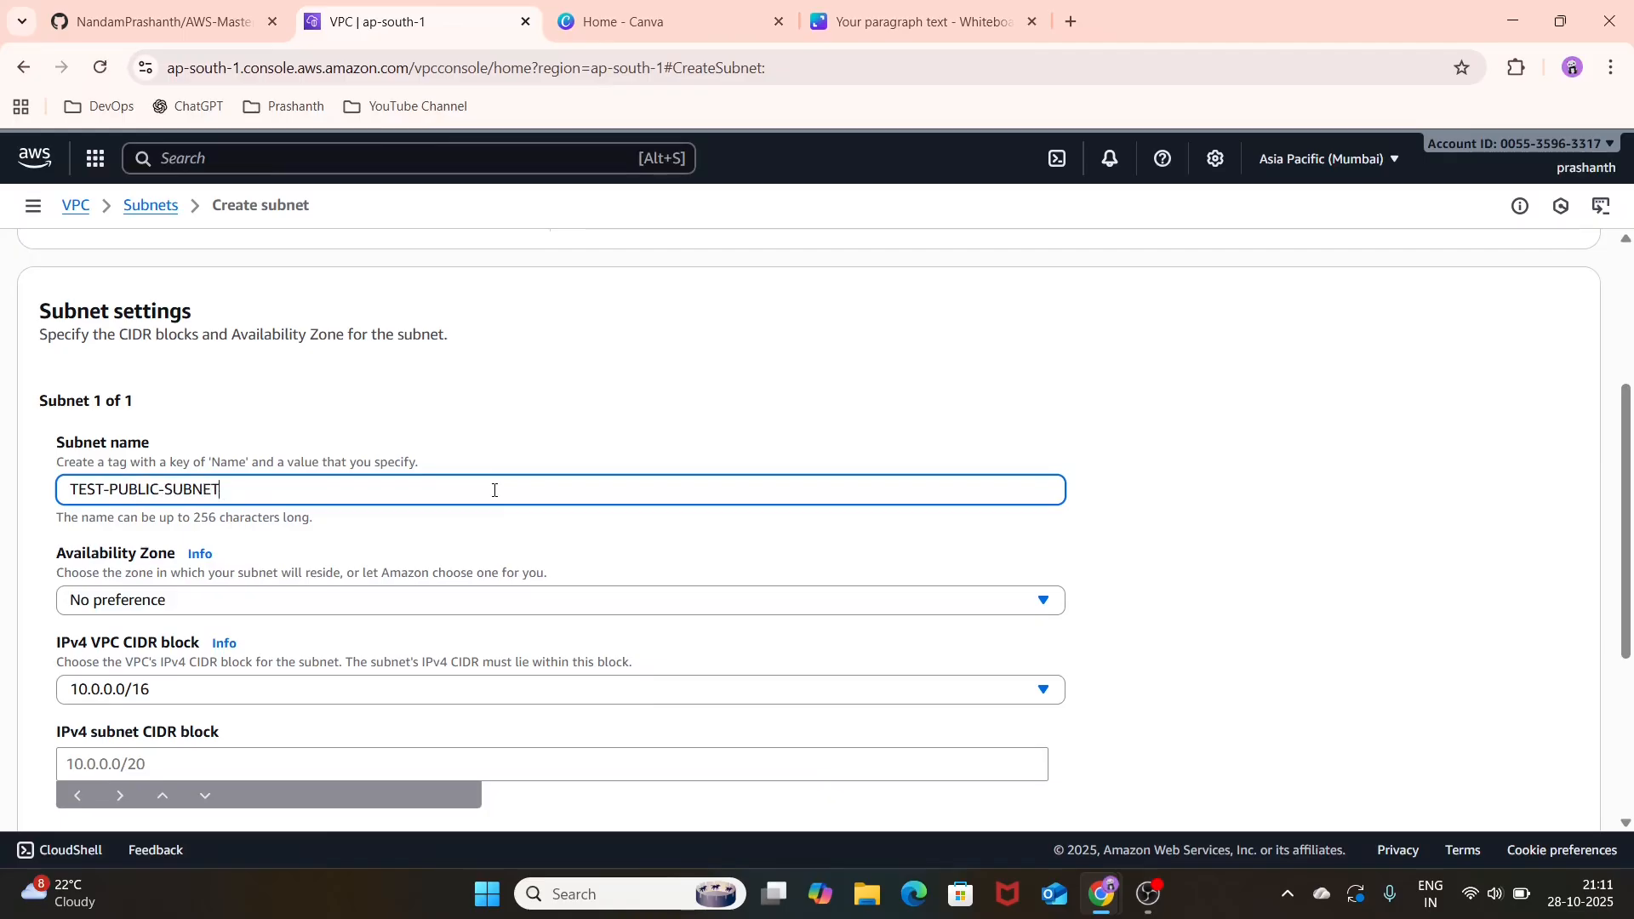
Step: Set the public subnet's Availability Zone to ap-south-1a and its IPv4 subnet CIDR block to 10.0.0.0/24
scroll(493, 490, down, 2)
click(597, 410)
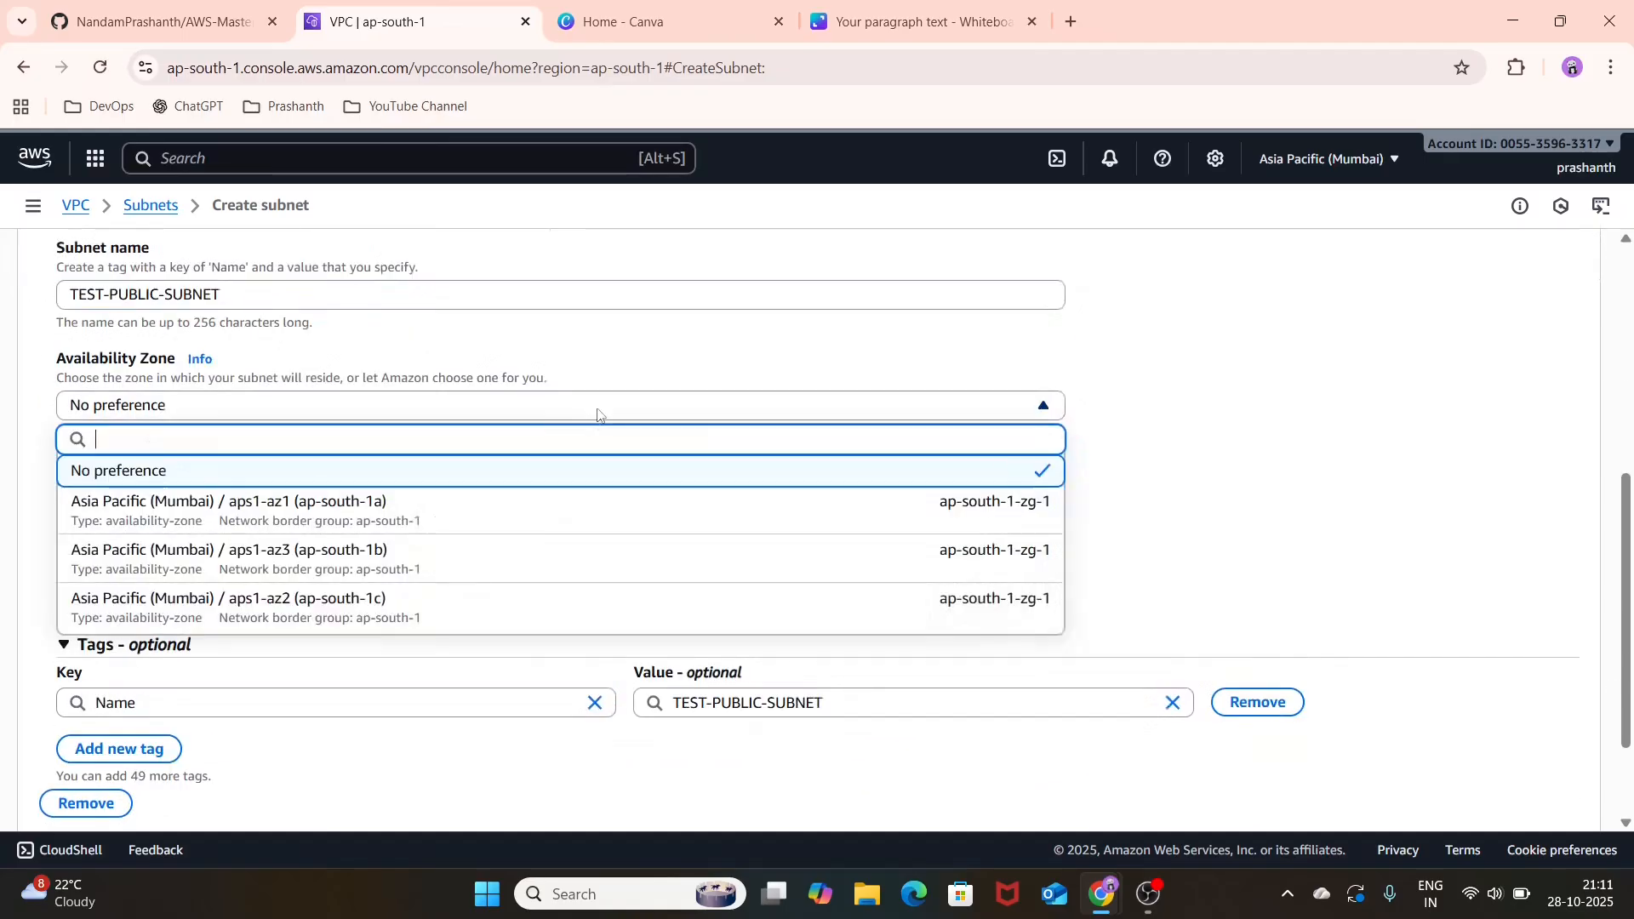
click(538, 515)
scroll(540, 514, down, 2)
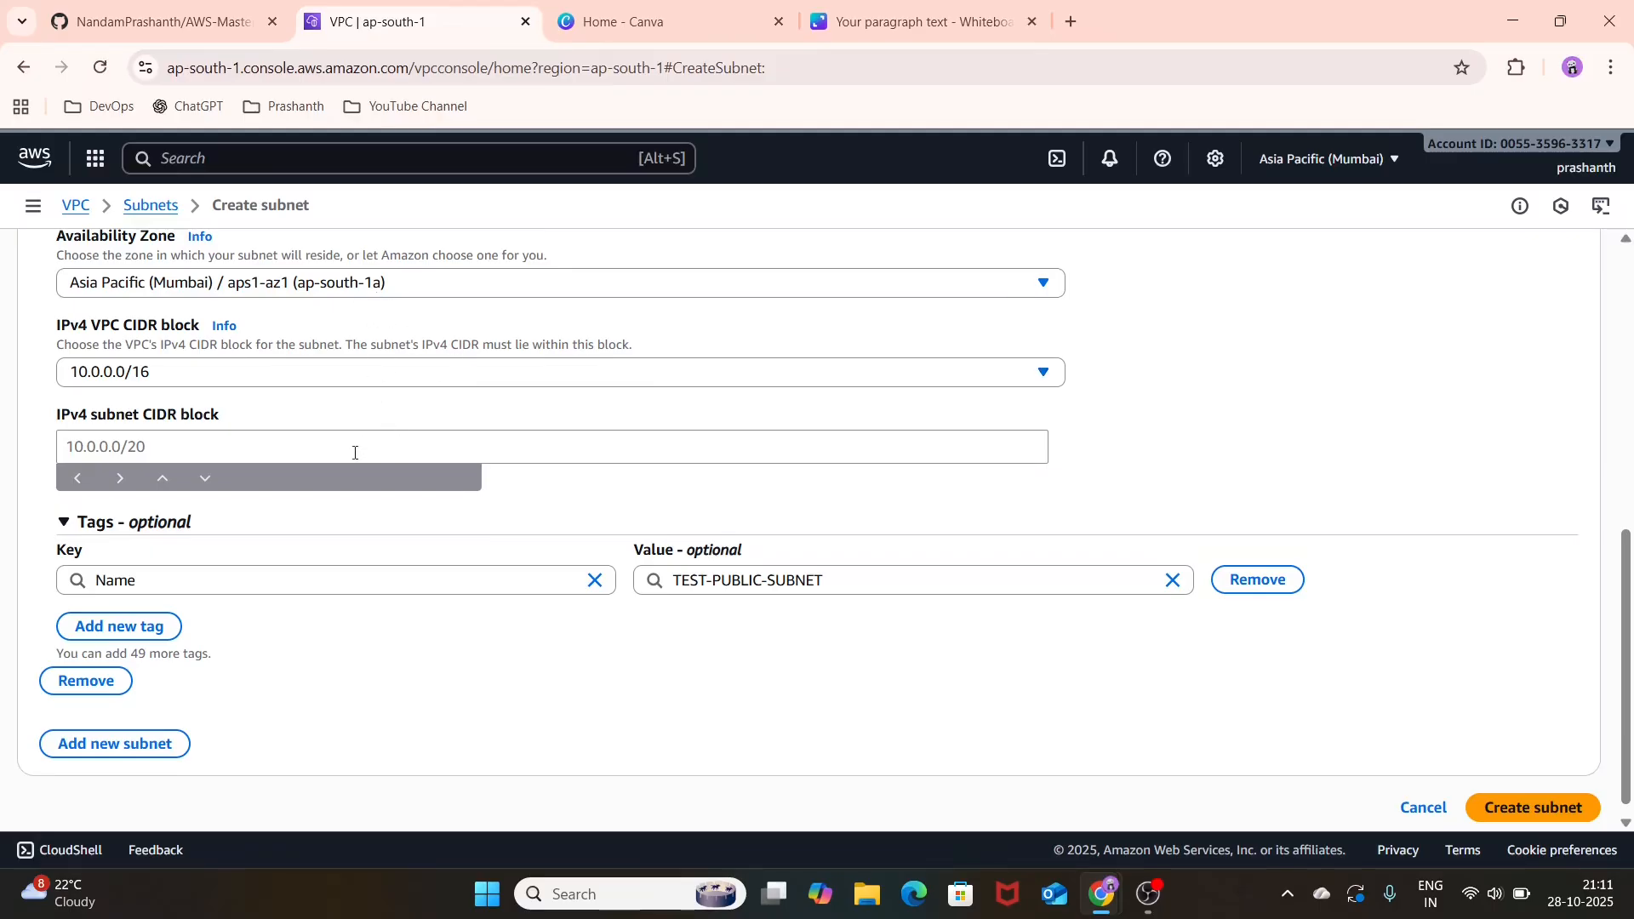
click(355, 453)
text(10)
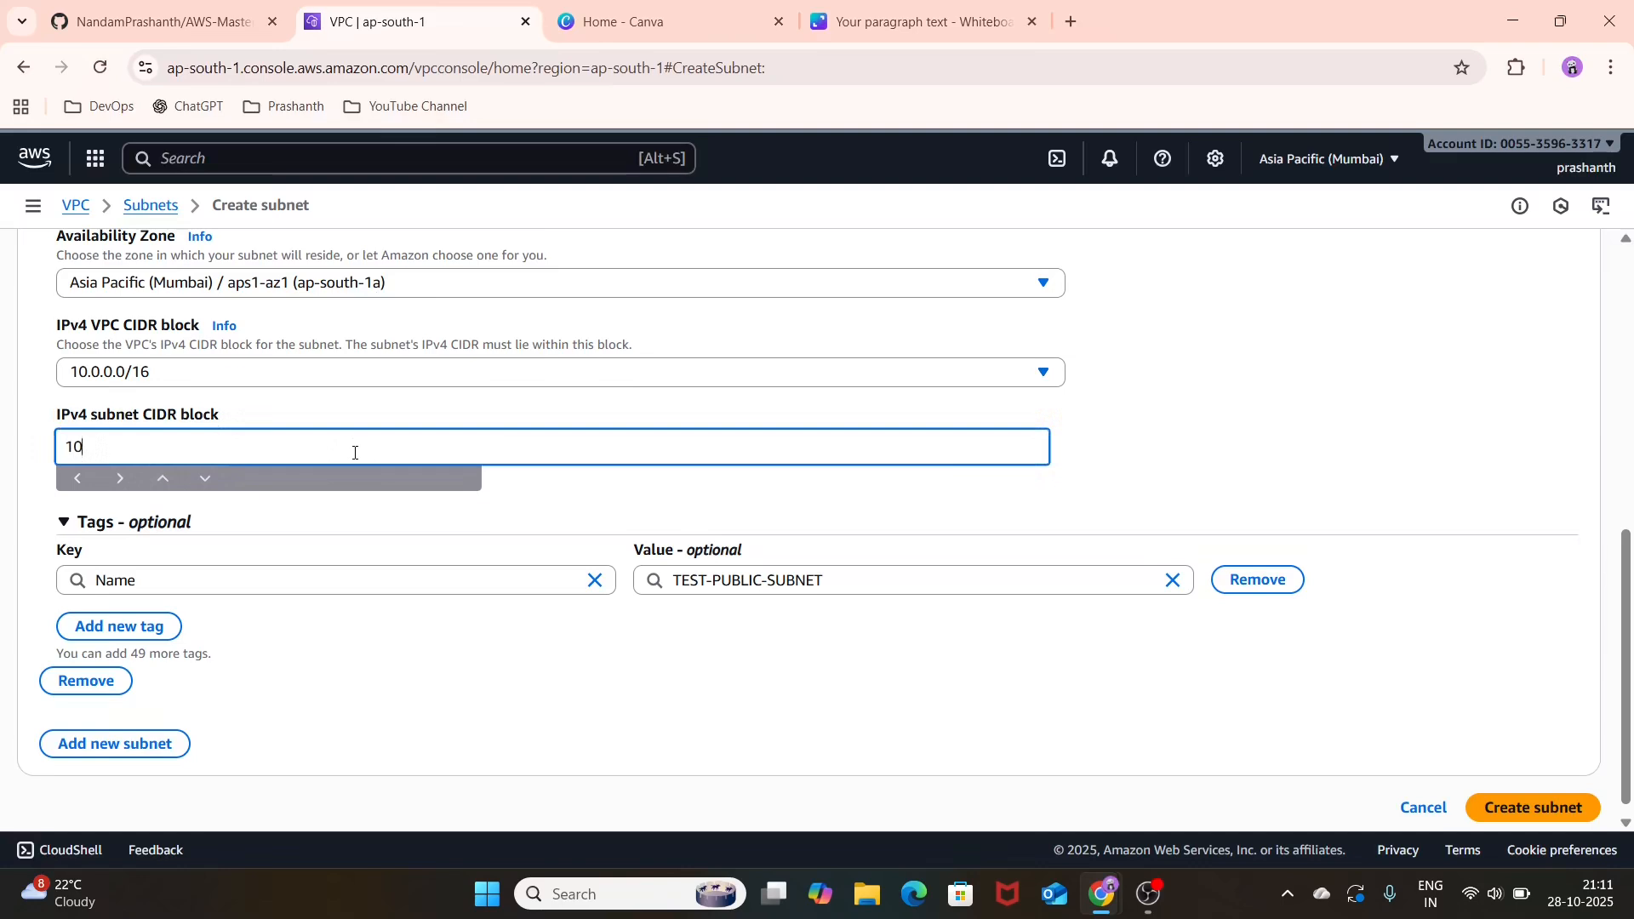
text(.0.0.0/24)
click(752, 689)
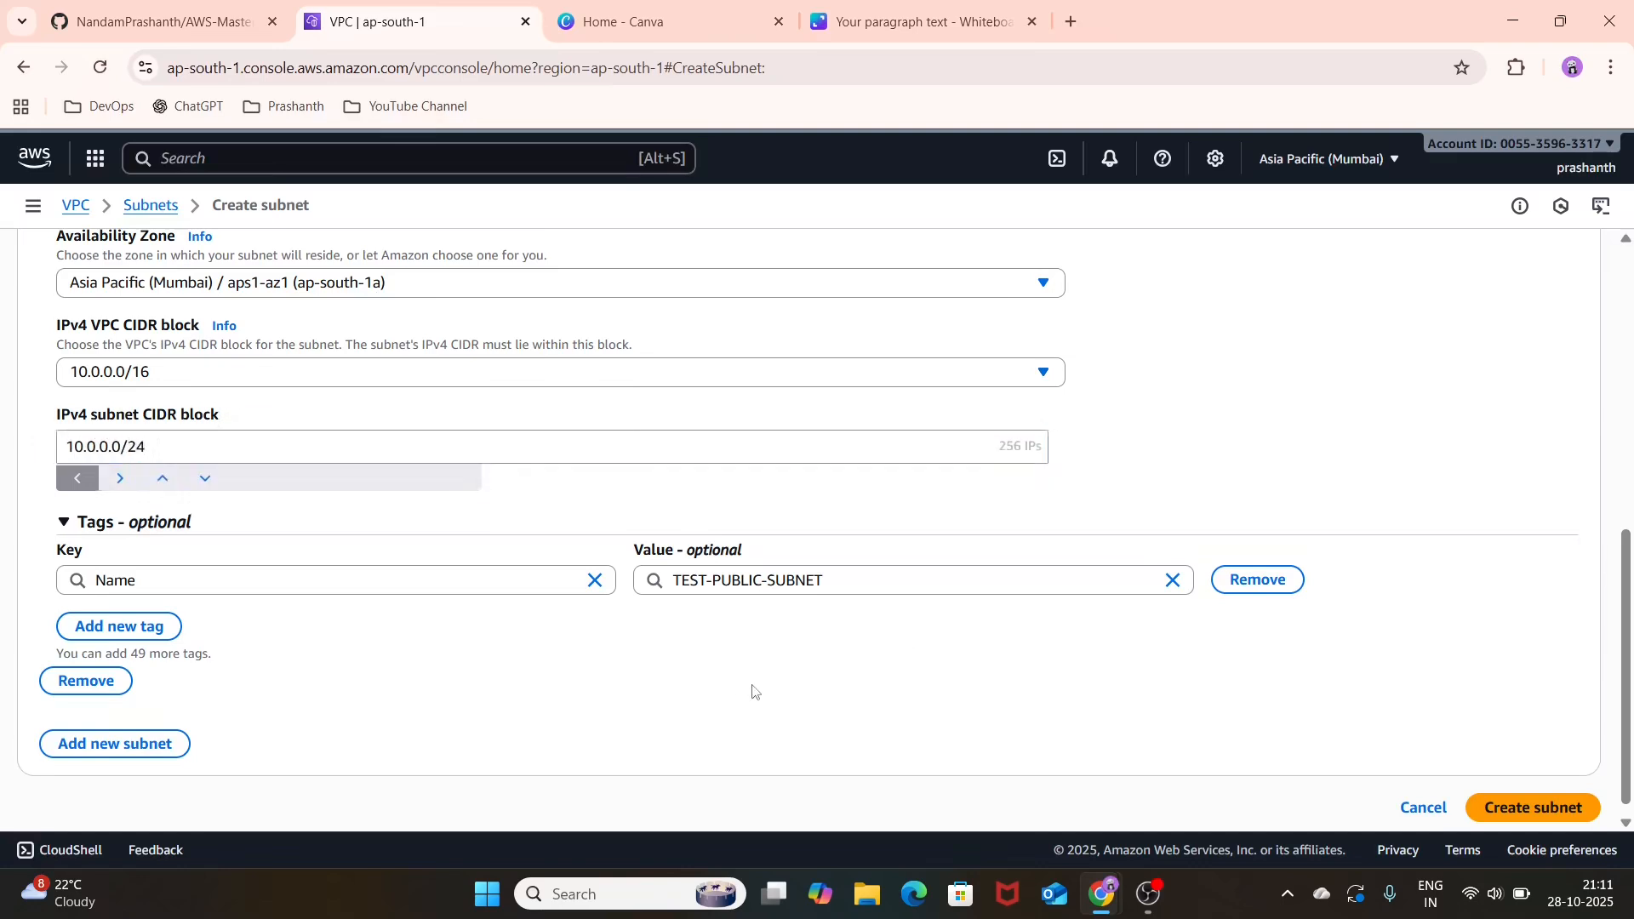
Step: Add a second subnet and name it TEST-PRIVATE-SUBNET
scroll(751, 689, down, 1)
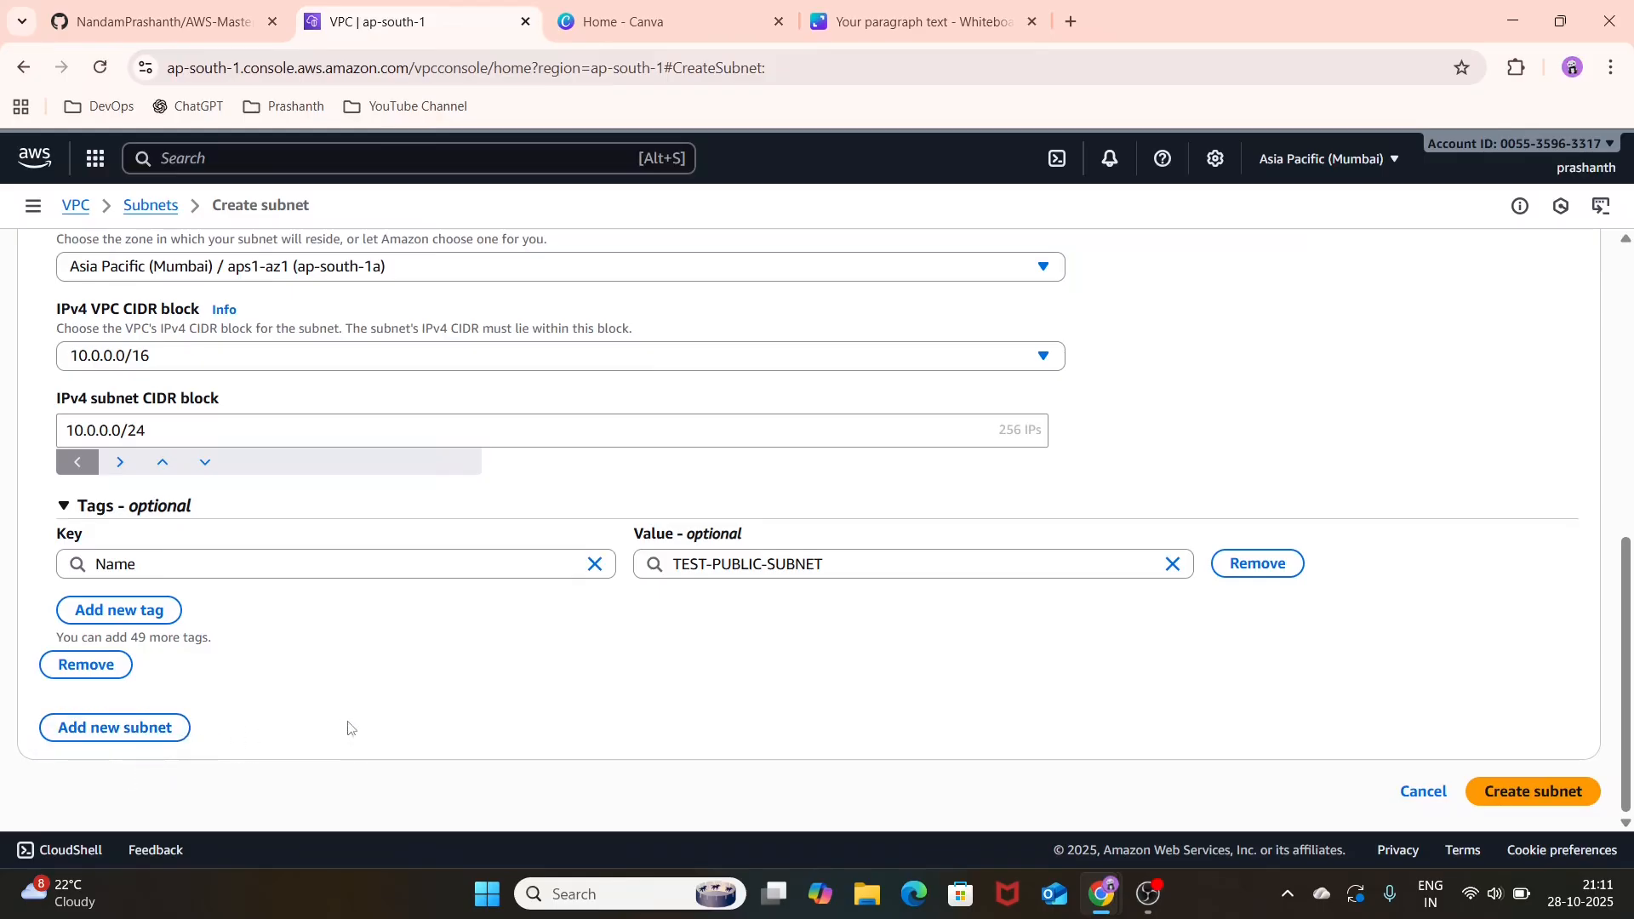
click(150, 729)
scroll(317, 569, down, 5)
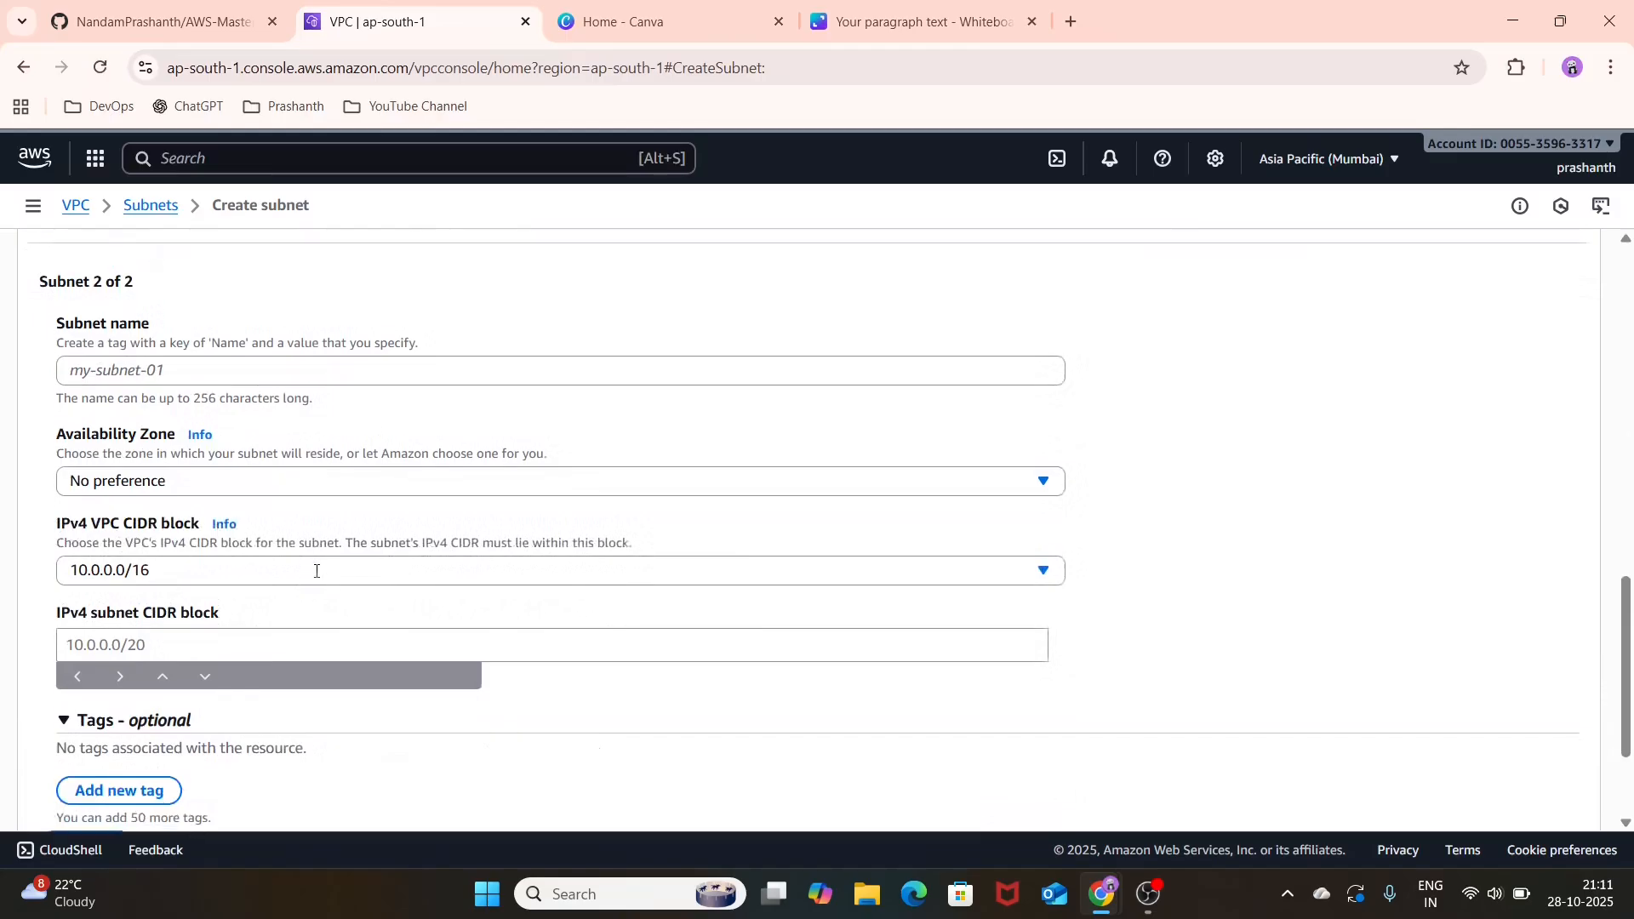
click(531, 371)
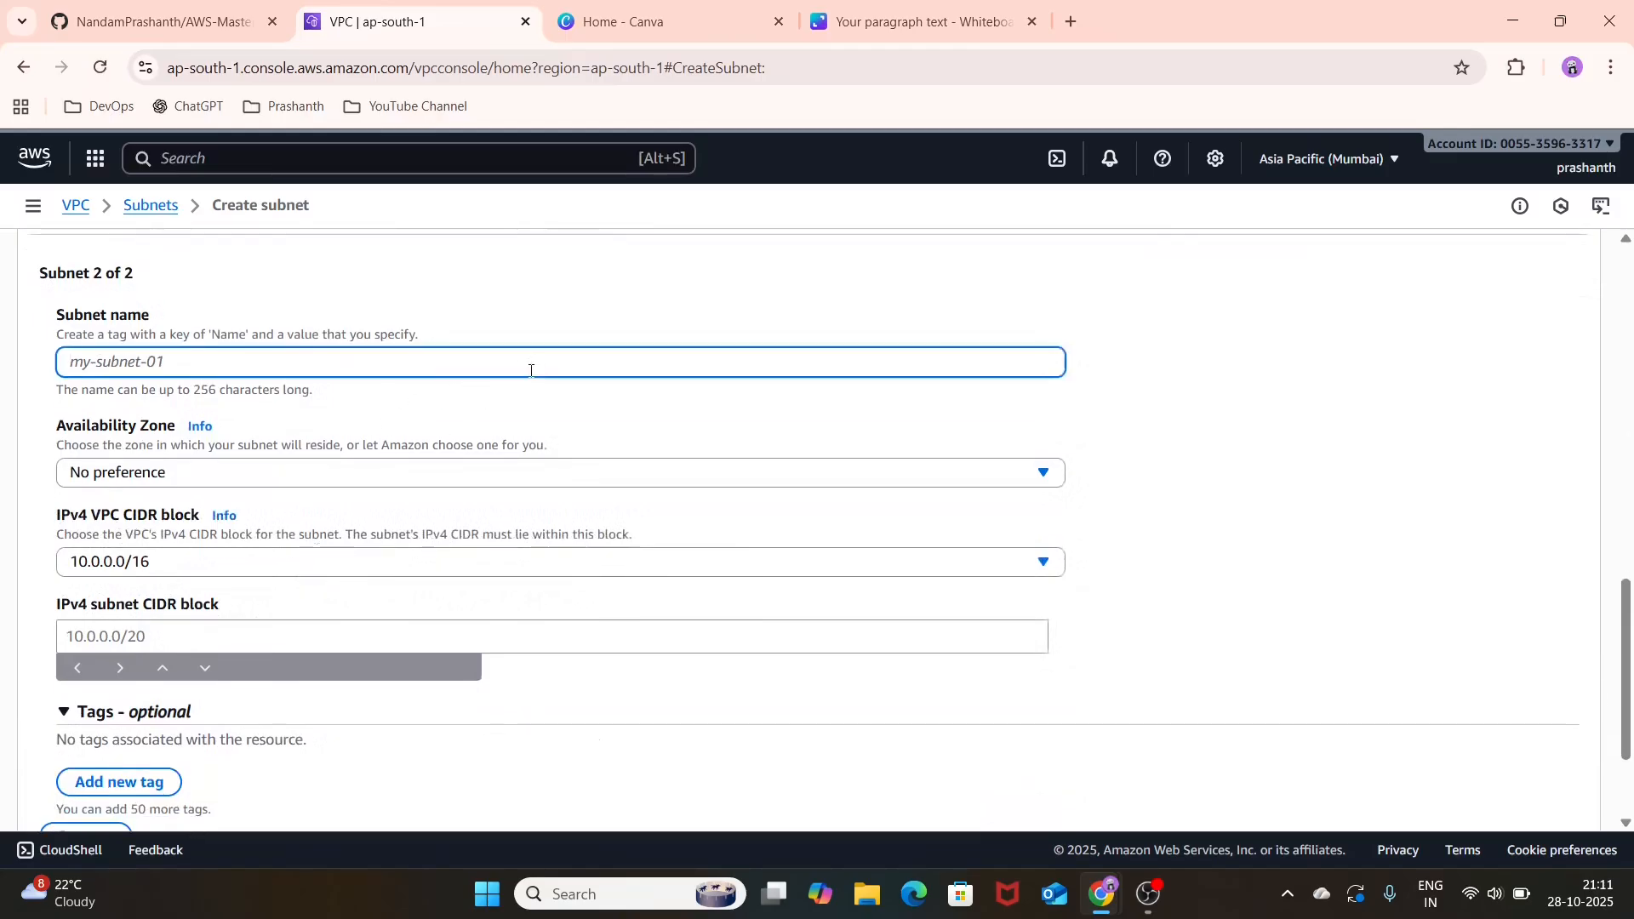
text(TEST-P)
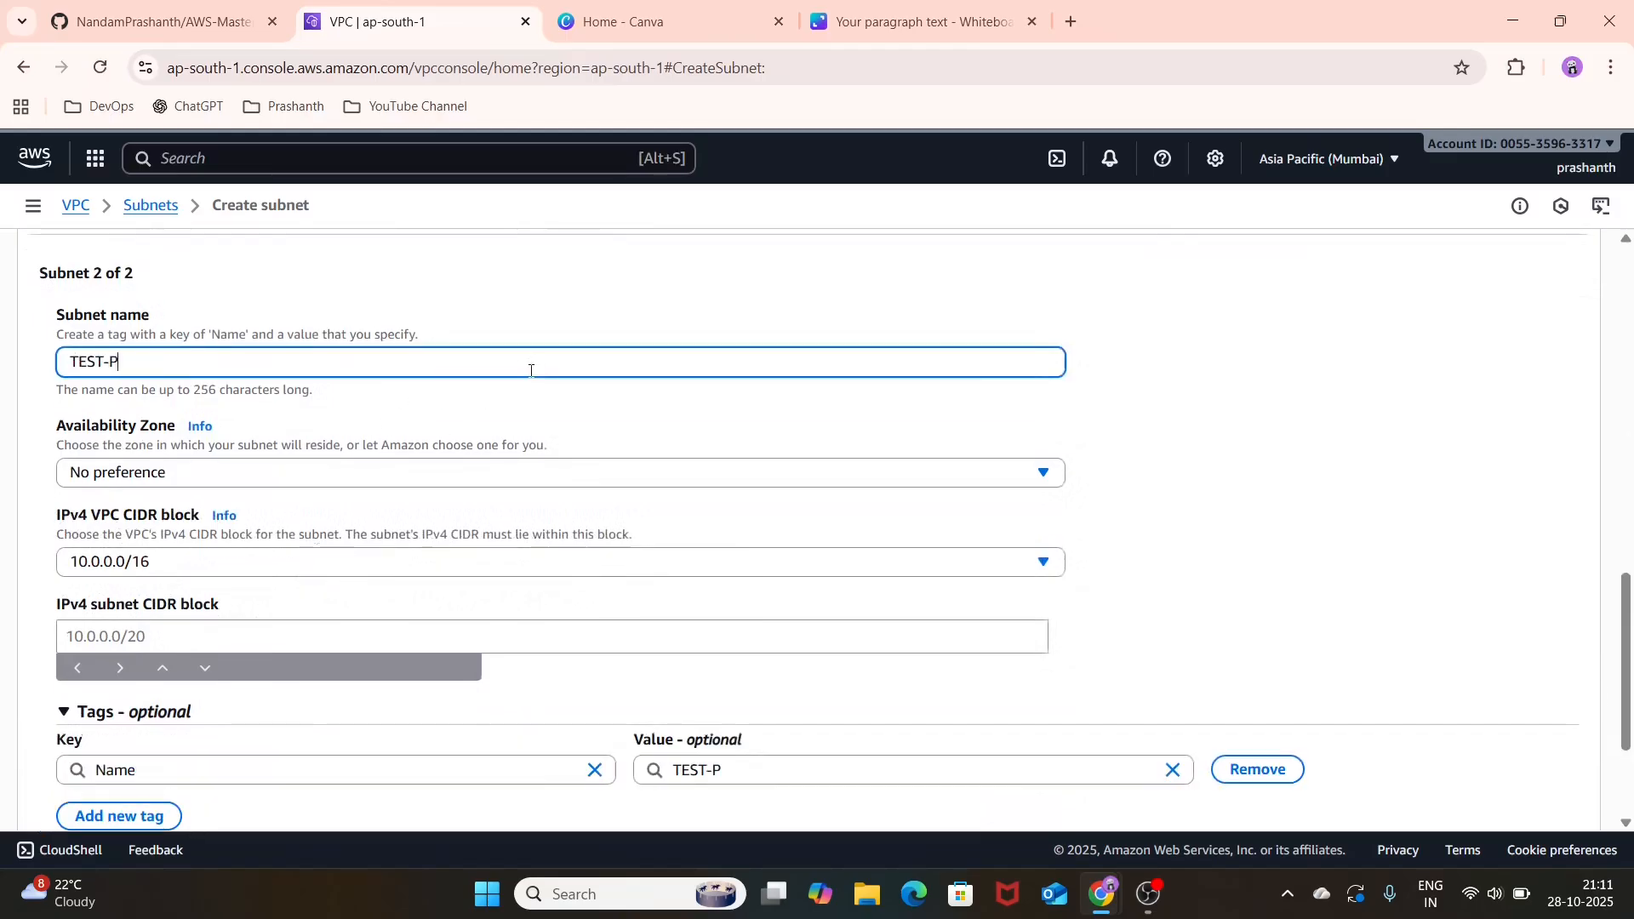
text(RIVATE-SUBNET)
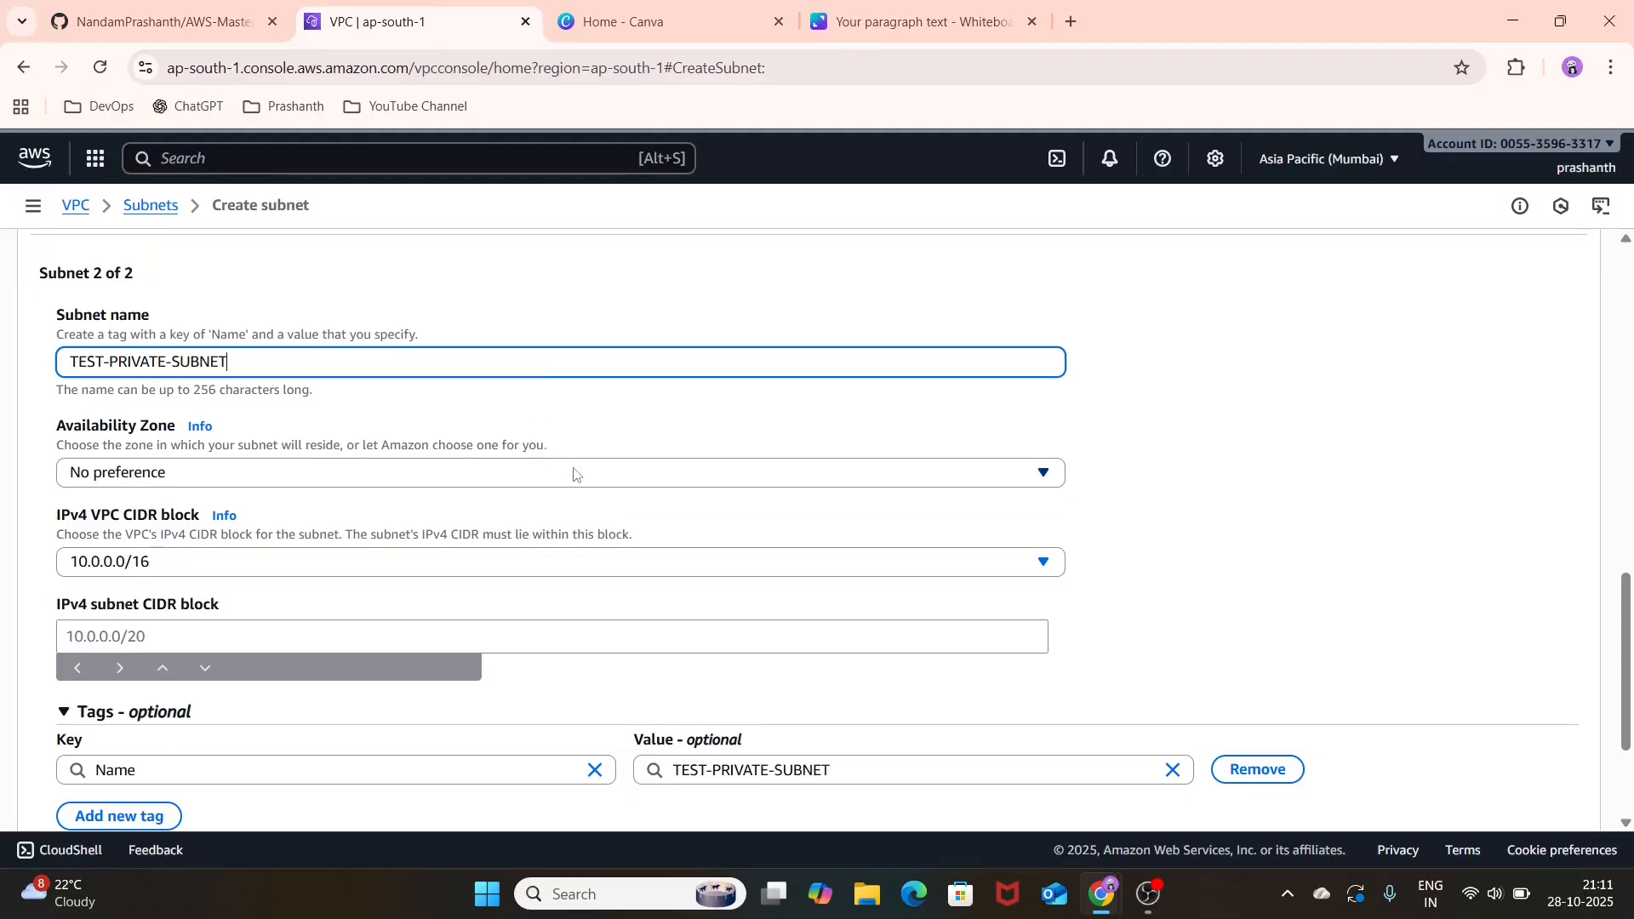
Step: Set the private subnet's Availability Zone to ap-south-1a and its IPv4 subnet CIDR block to 10.0.2.0/24
click(575, 475)
click(558, 584)
click(577, 534)
text(10.0.)
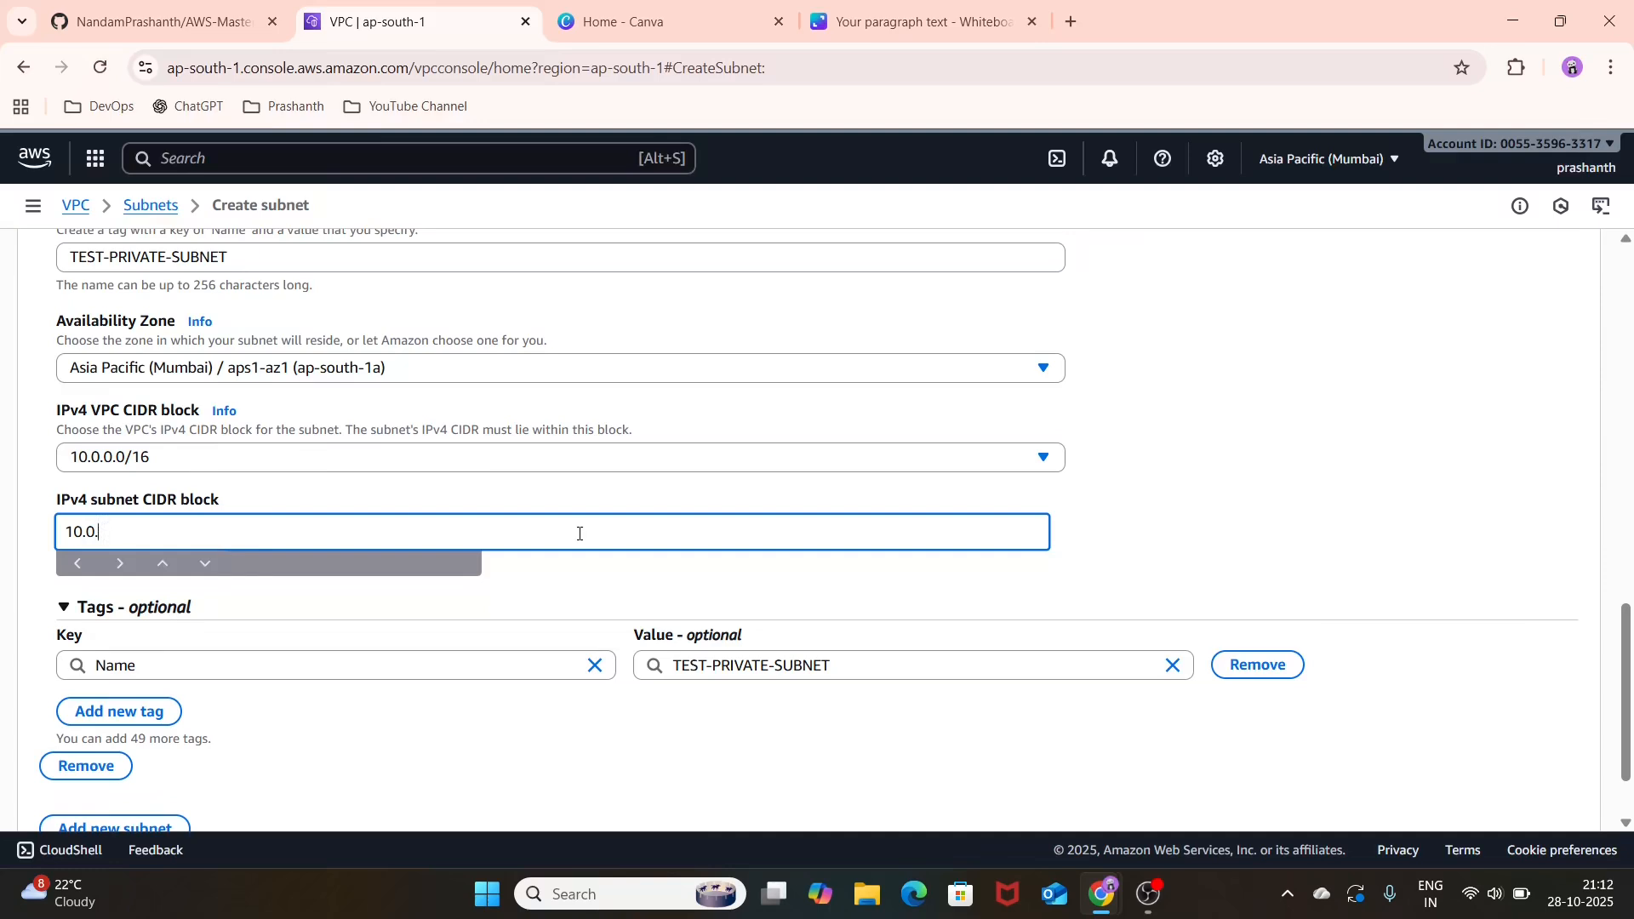
text(2.0/24)
click(1231, 511)
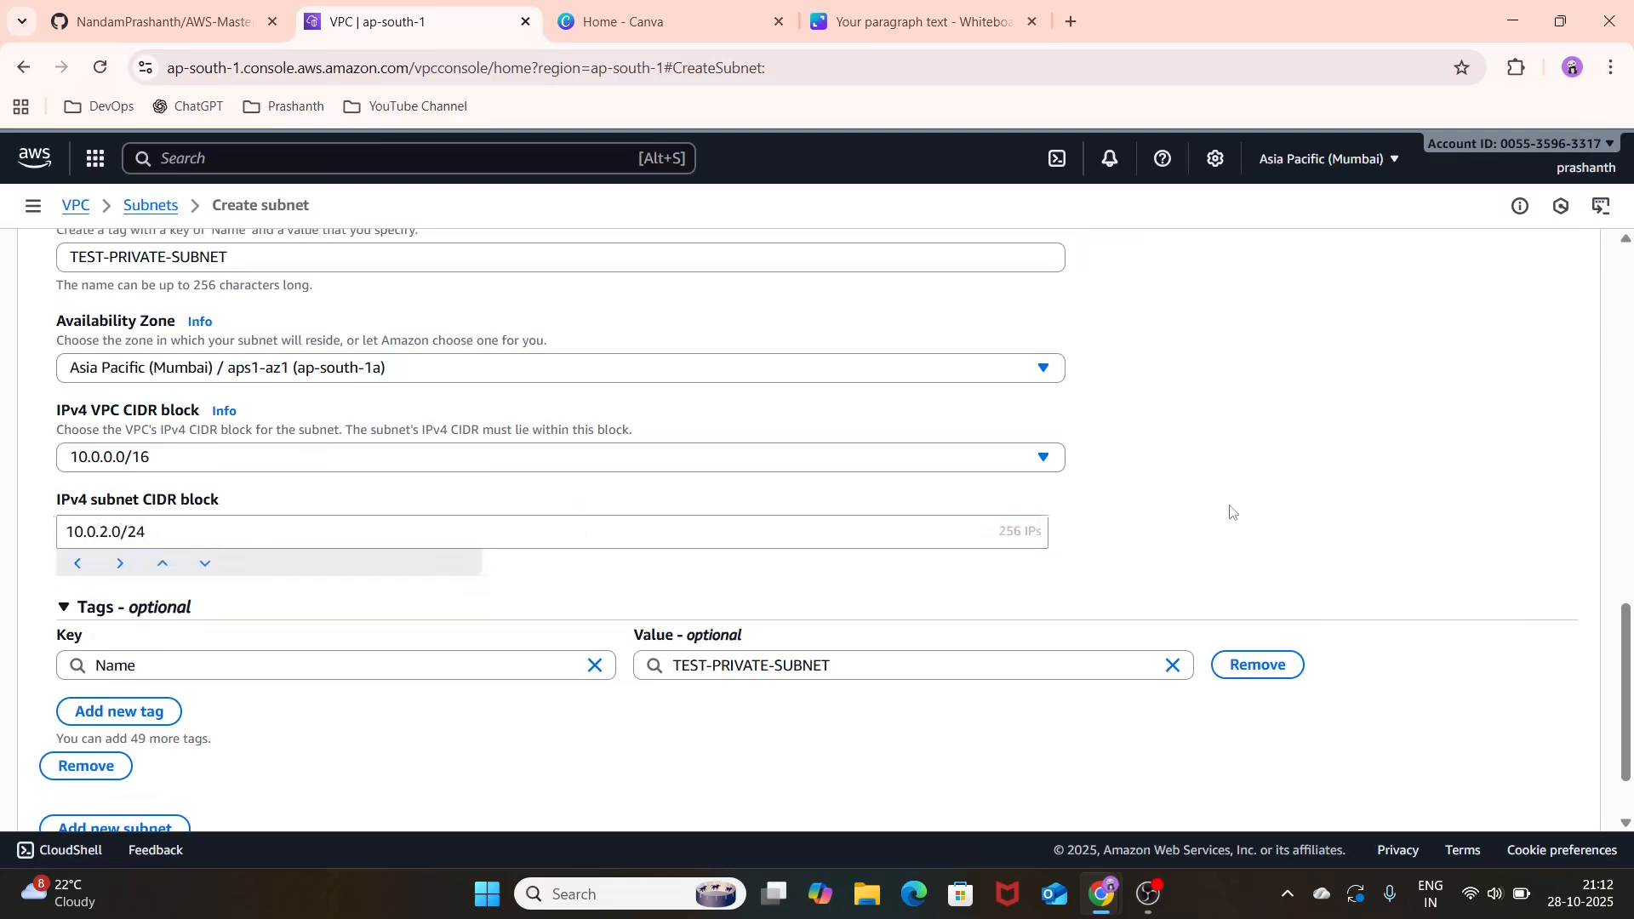
Step: Change the public subnet's IPv4 subnet CIDR block to 10.0.1.0/24
scroll(1232, 511, up, 3)
scroll(1231, 511, down, 2)
scroll(1231, 511, up, 4)
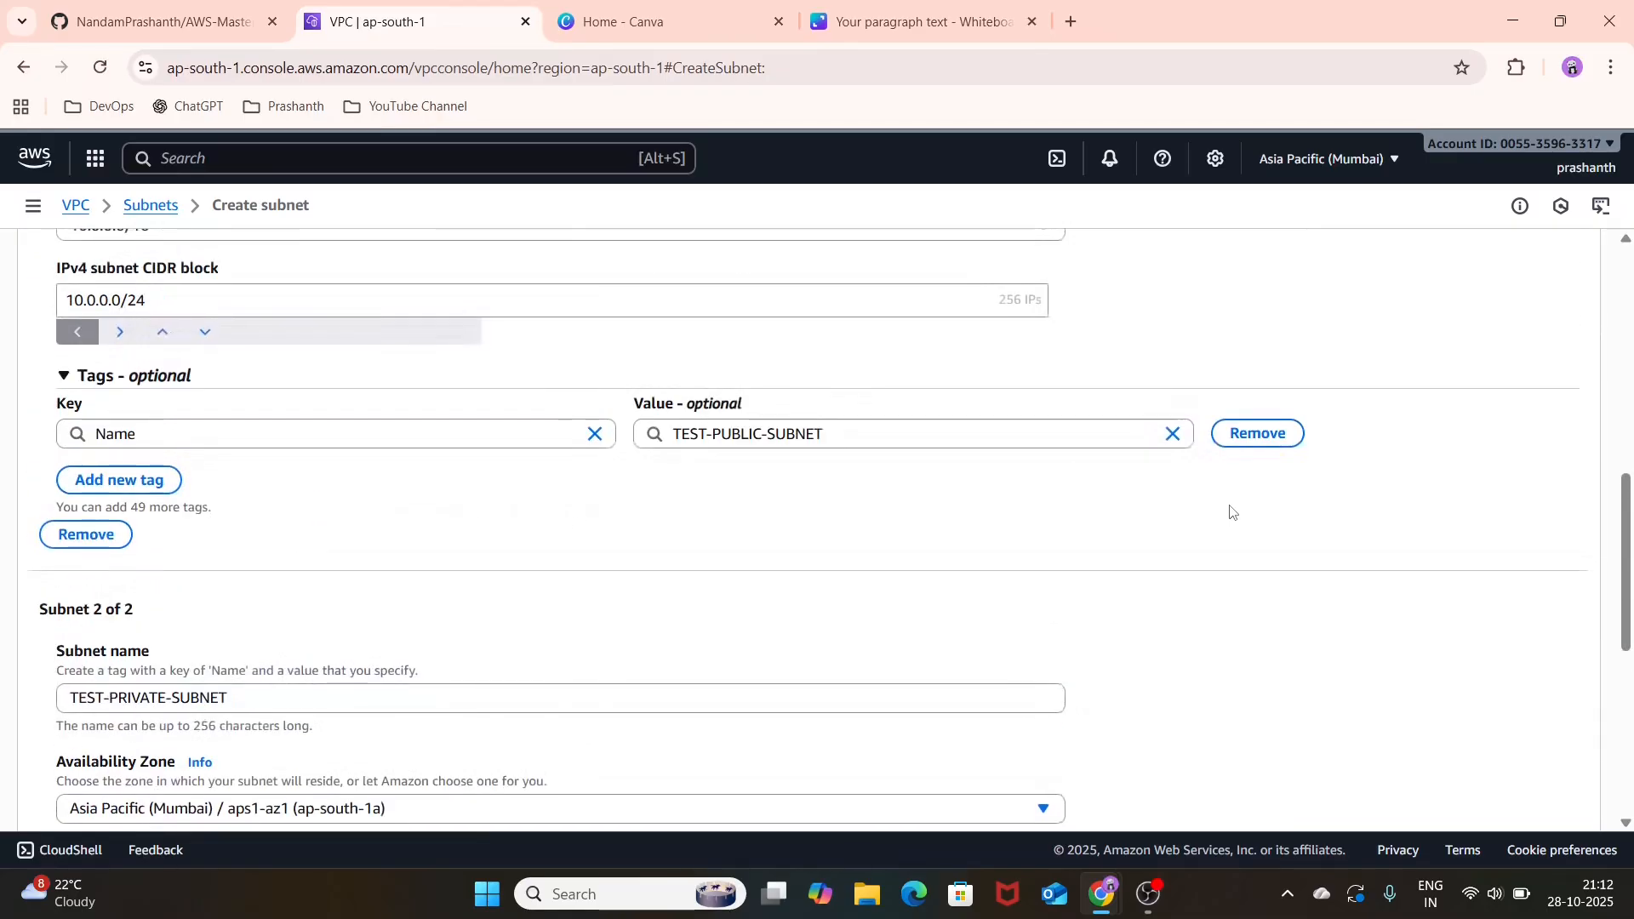
scroll(1232, 512, up, 4)
click(106, 597)
key(BackSpace)
text(1)
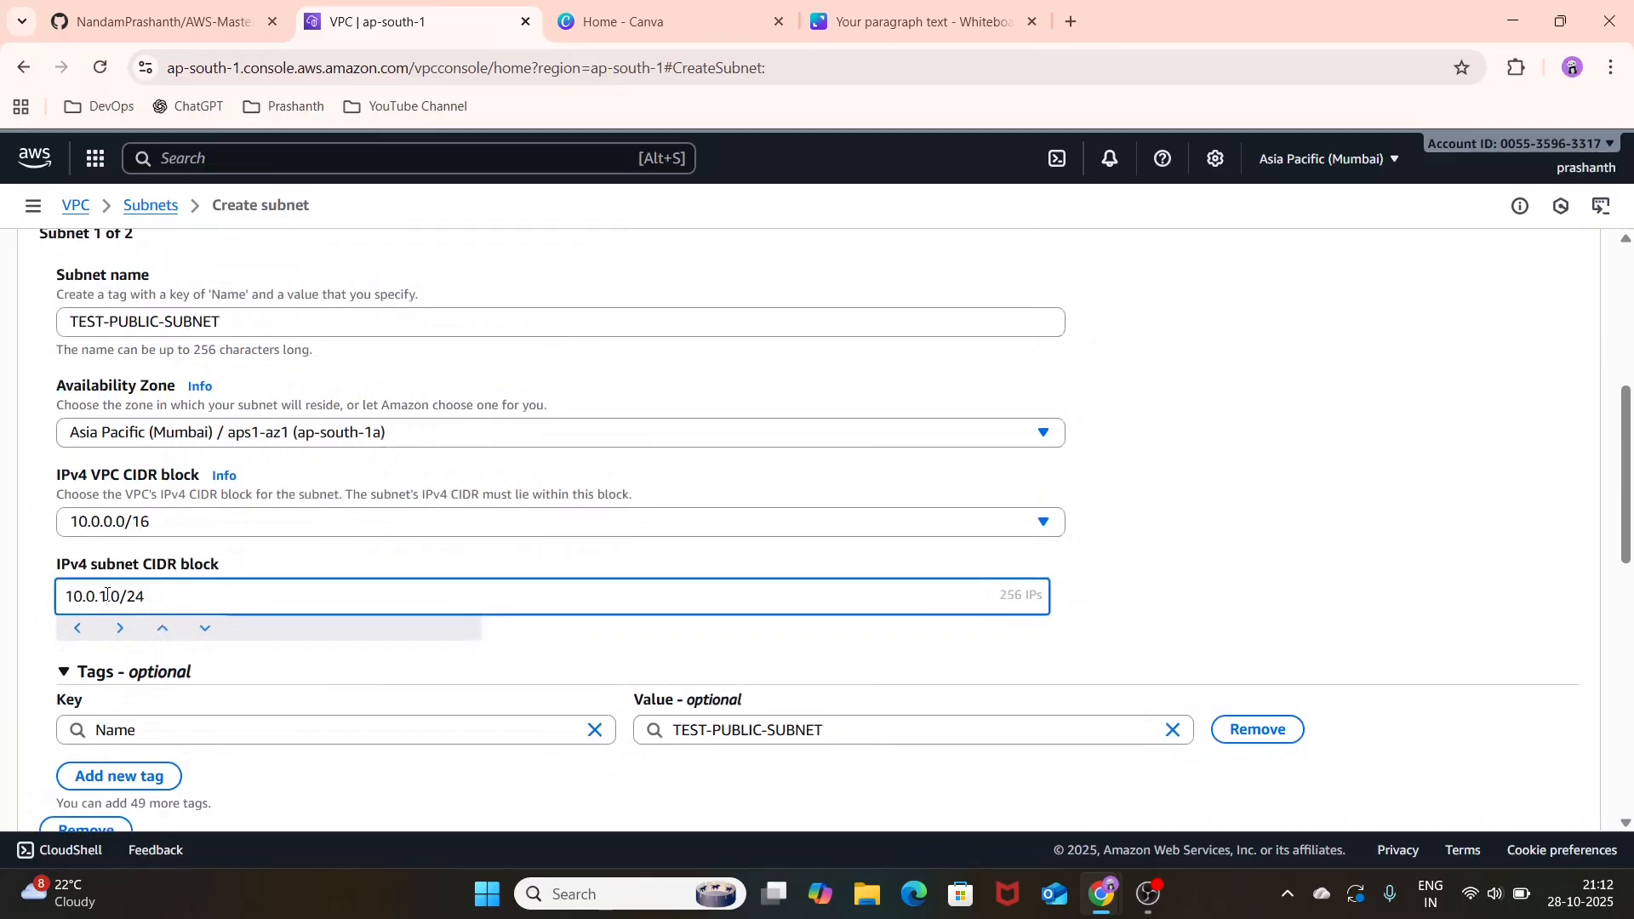
click(1131, 549)
Step: Check the private subnet's settings and create both subnets
scroll(1132, 549, down, 6)
scroll(1133, 549, down, 2)
scroll(1133, 549, down, 2)
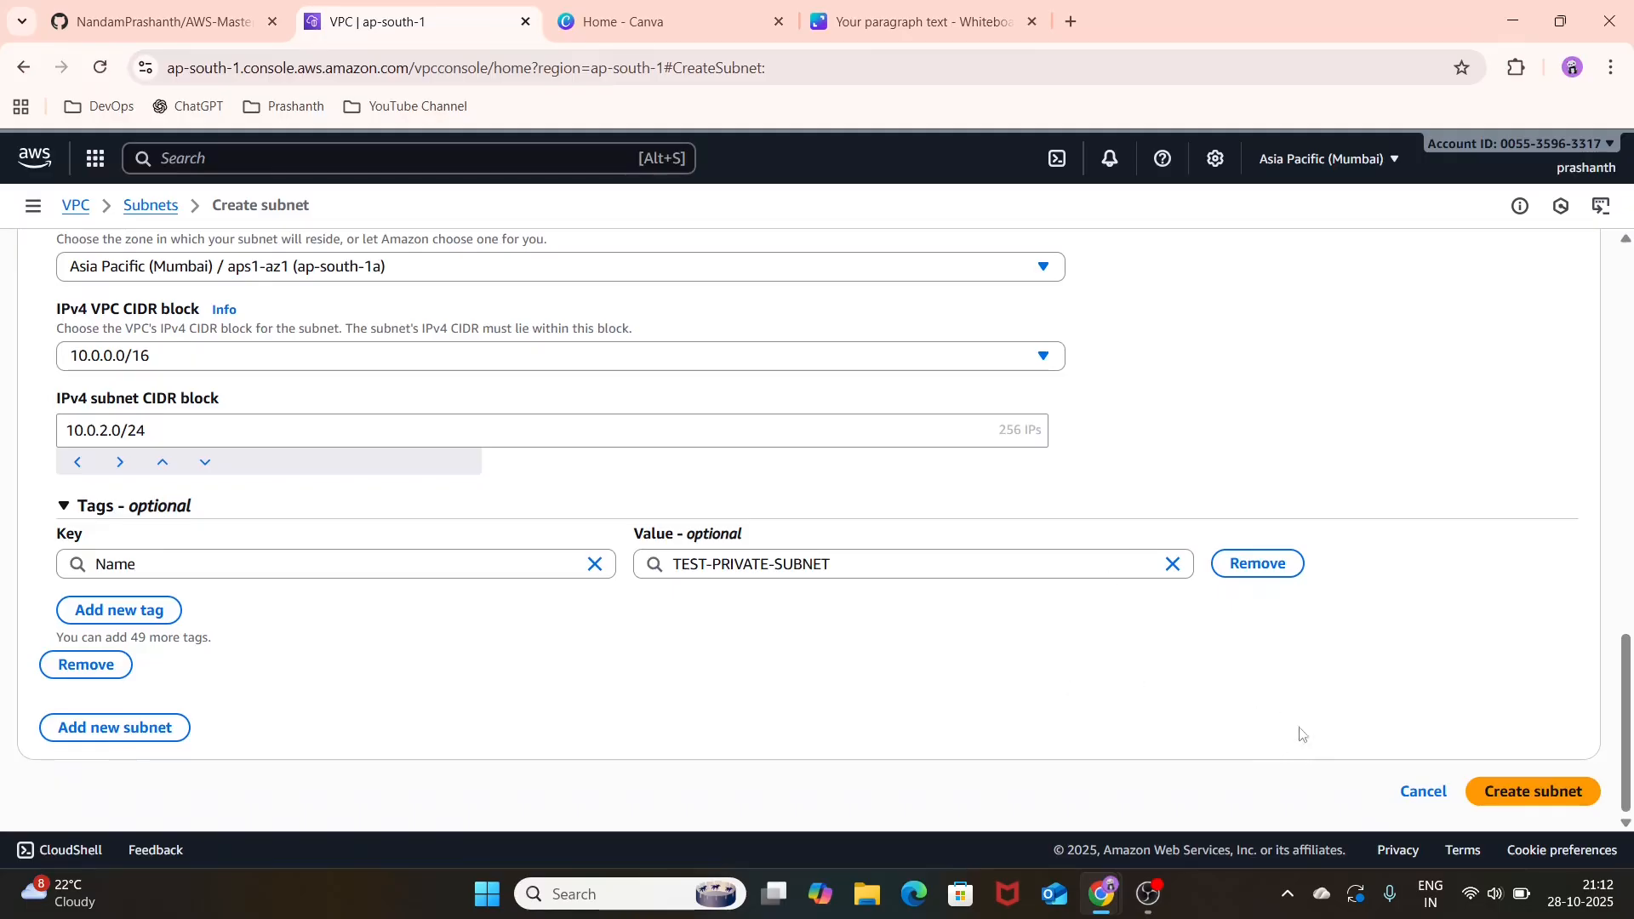
click(1566, 796)
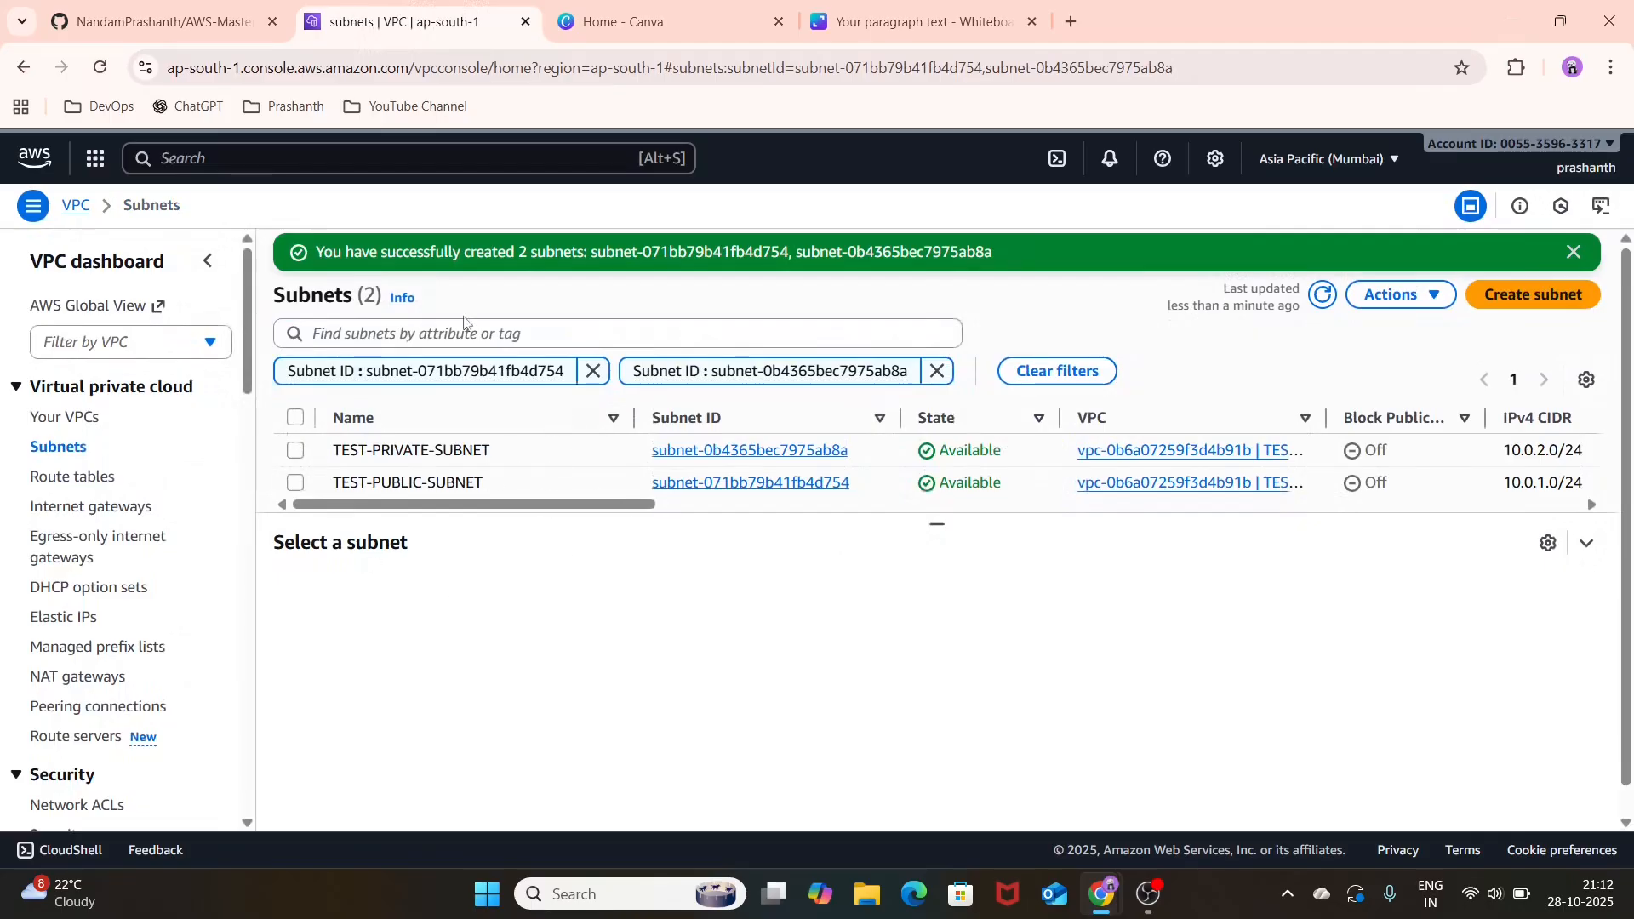
Step: Search the AWS console for internet gateways and open the Internet gateway VPC feature
click(504, 158)
text(IN)
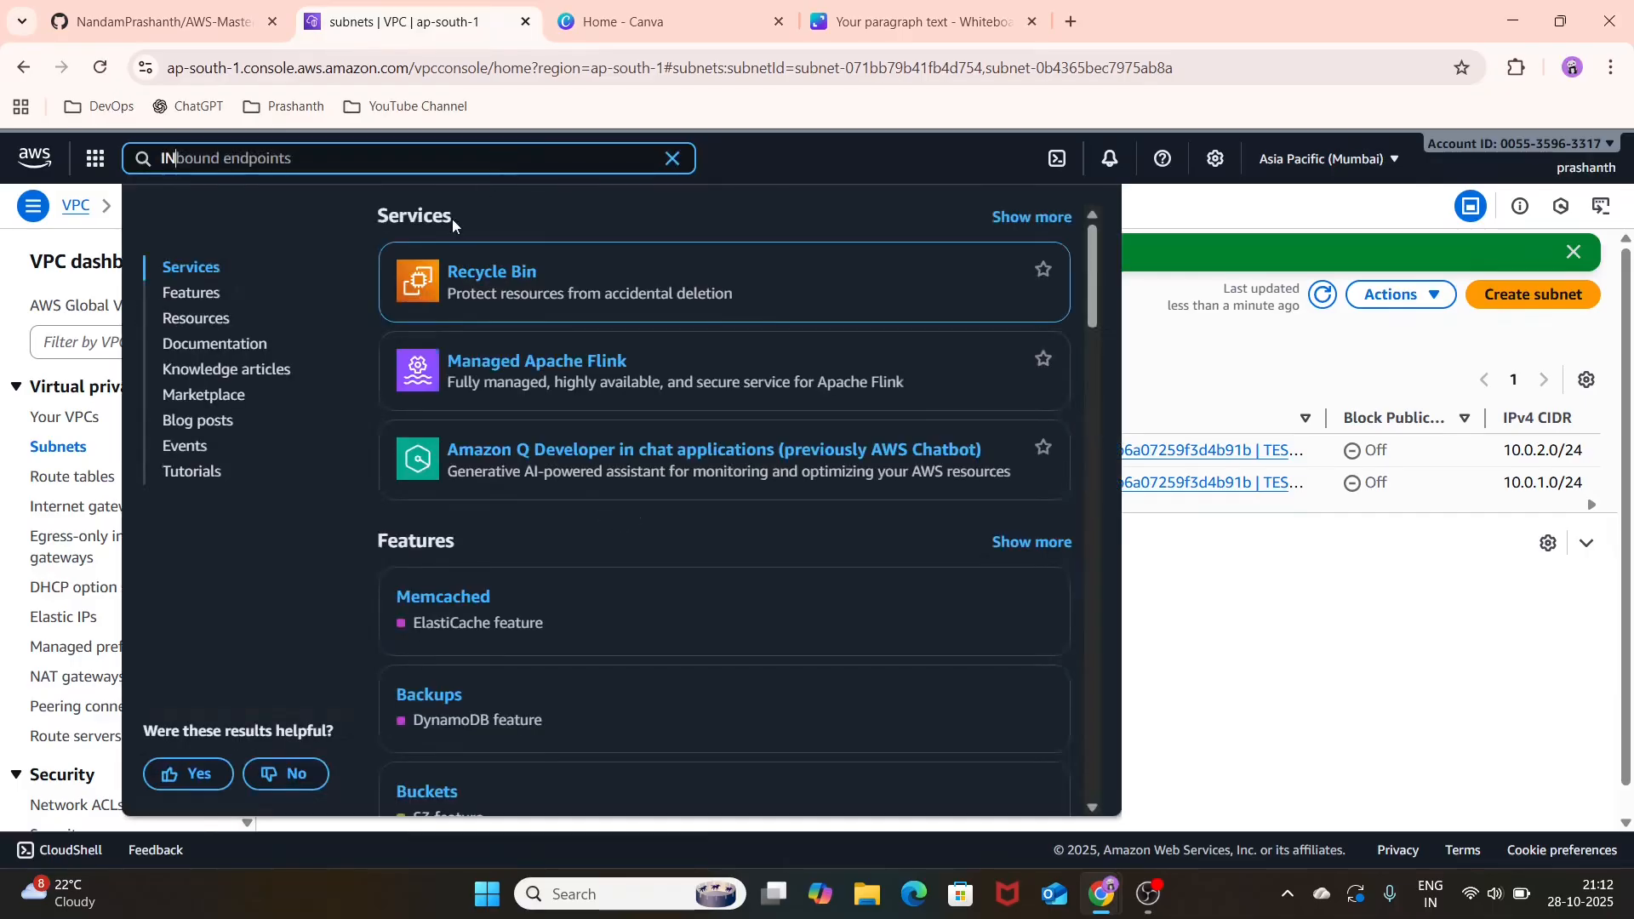
key(BackSpace)
key(BackSpace)
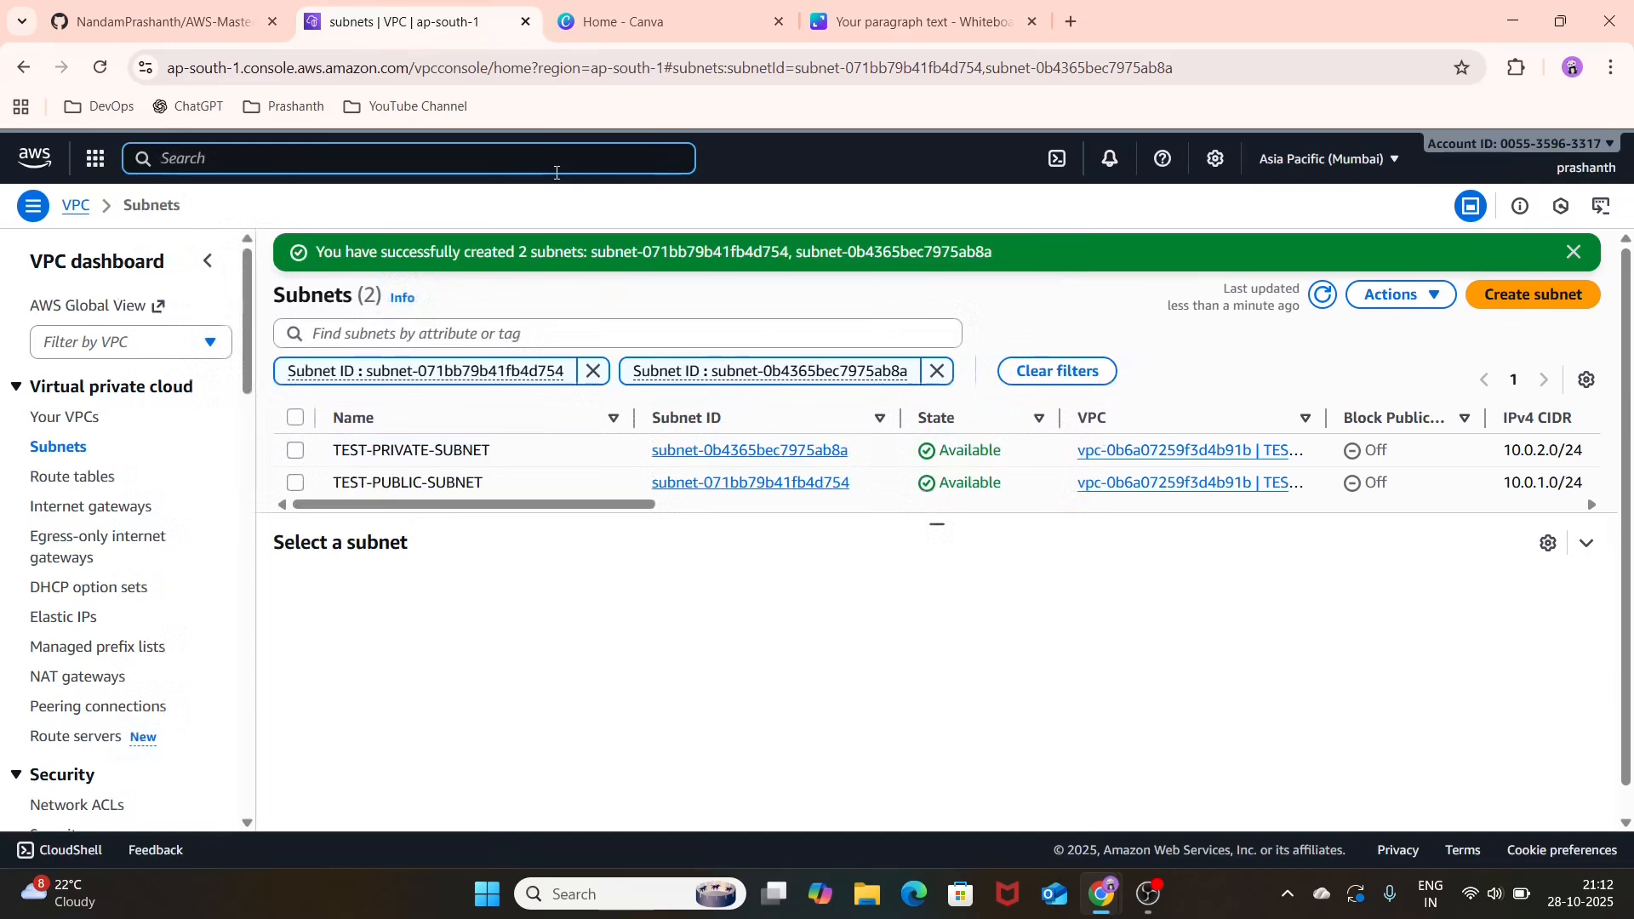
text(intern)
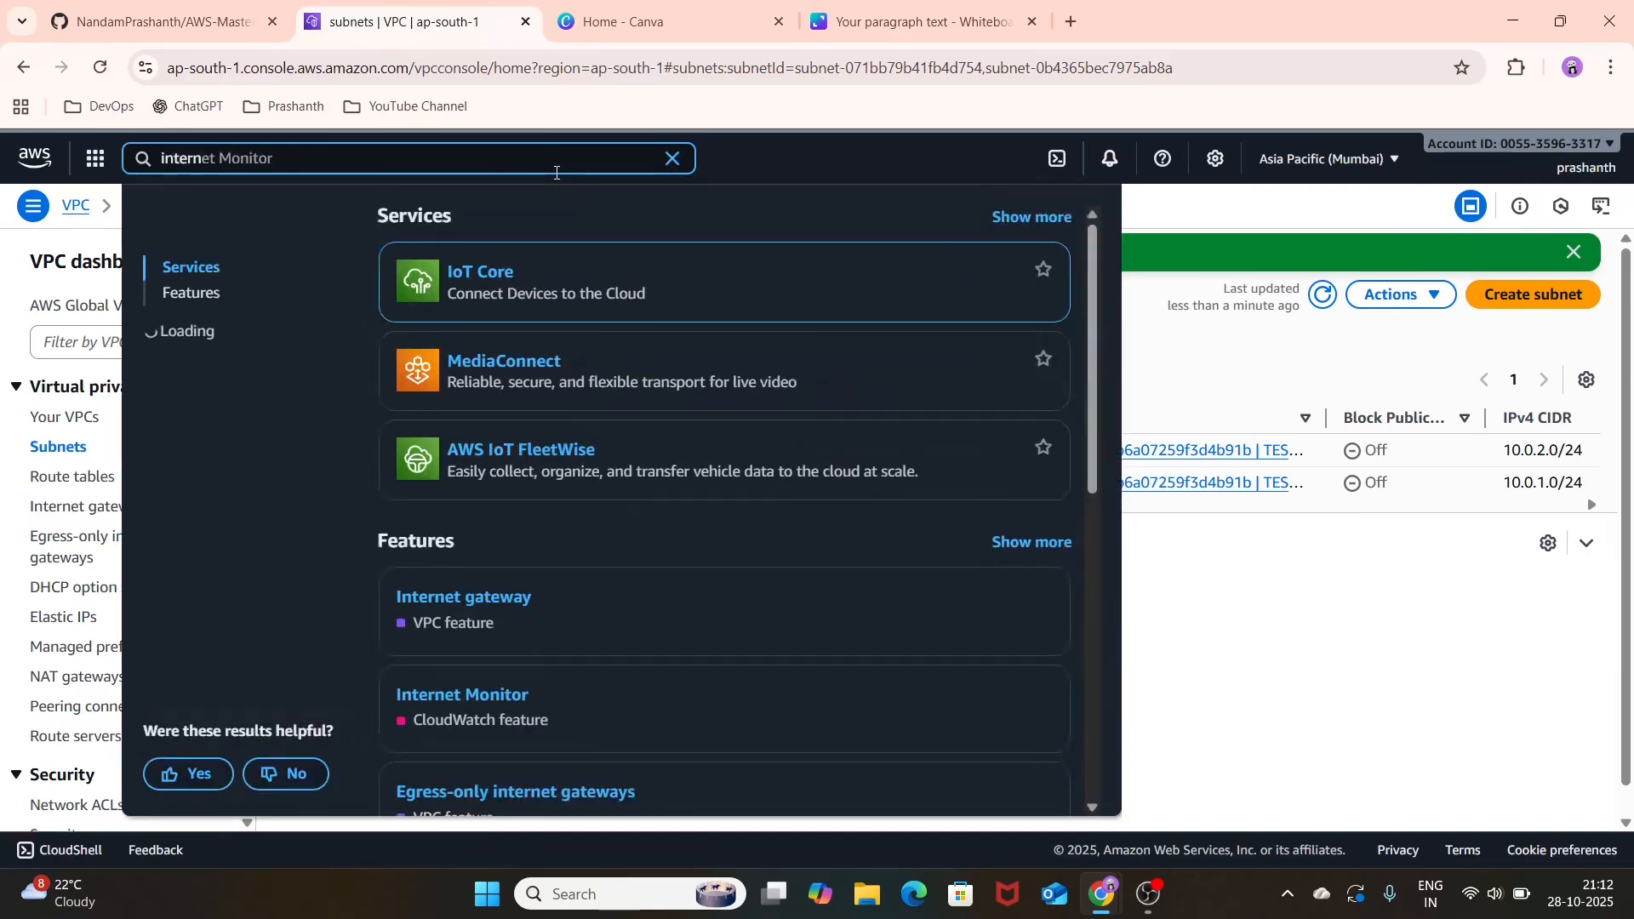
text(e)
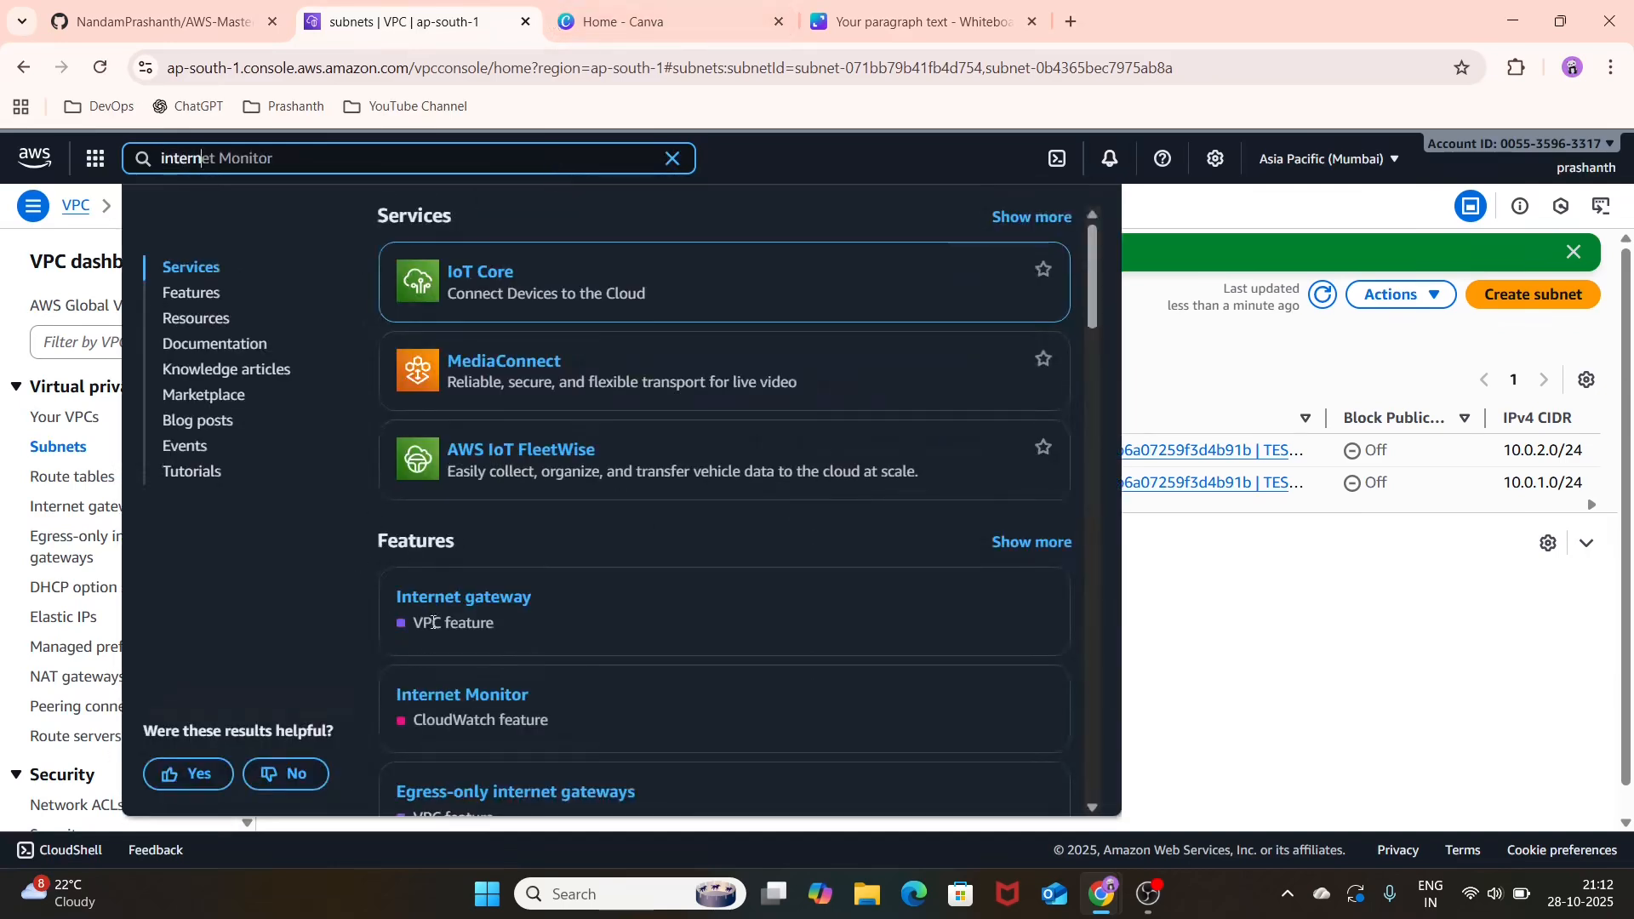
click(480, 600)
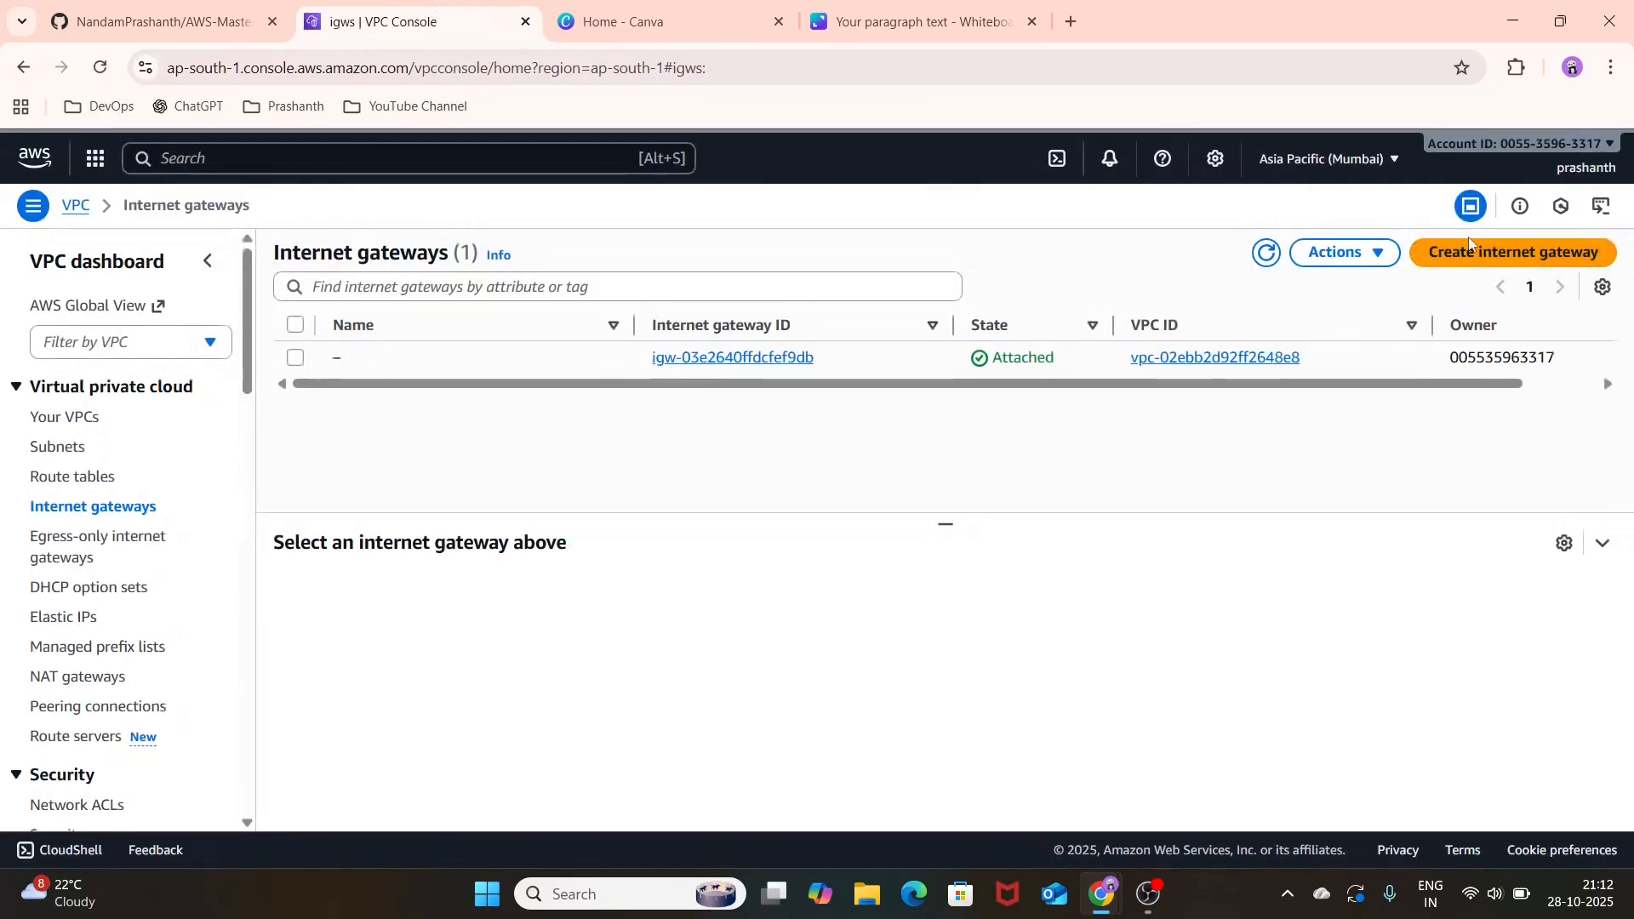
Step: Create an internet gateway with the name tag TEST-IGW
click(1470, 252)
click(892, 417)
text(T)
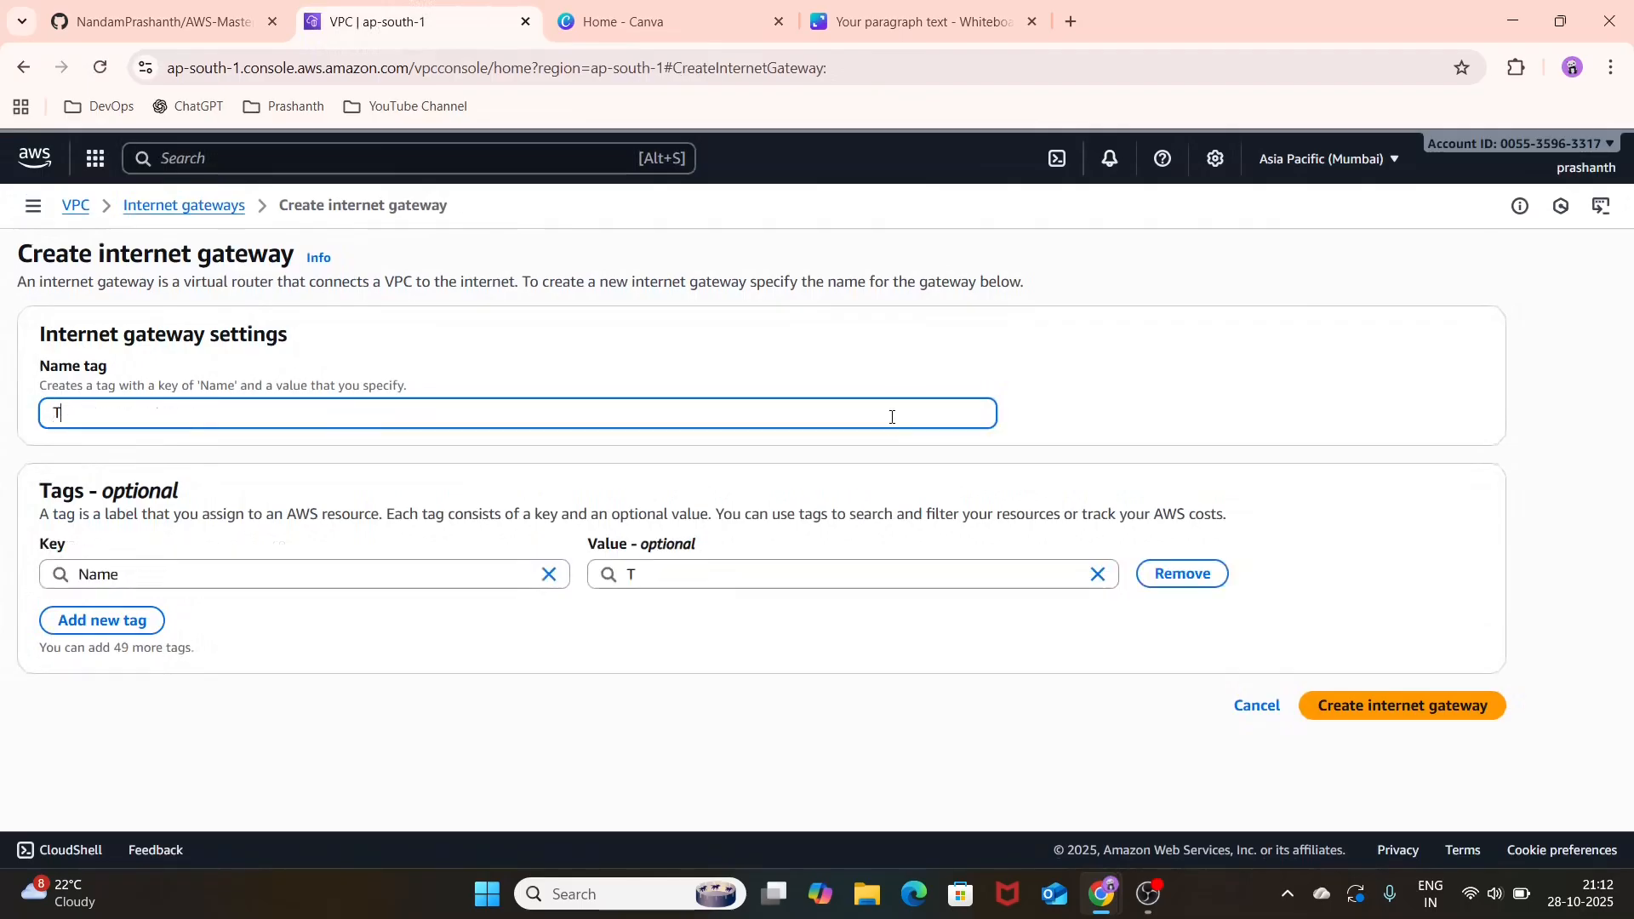
text(EST-IGW)
click(1457, 708)
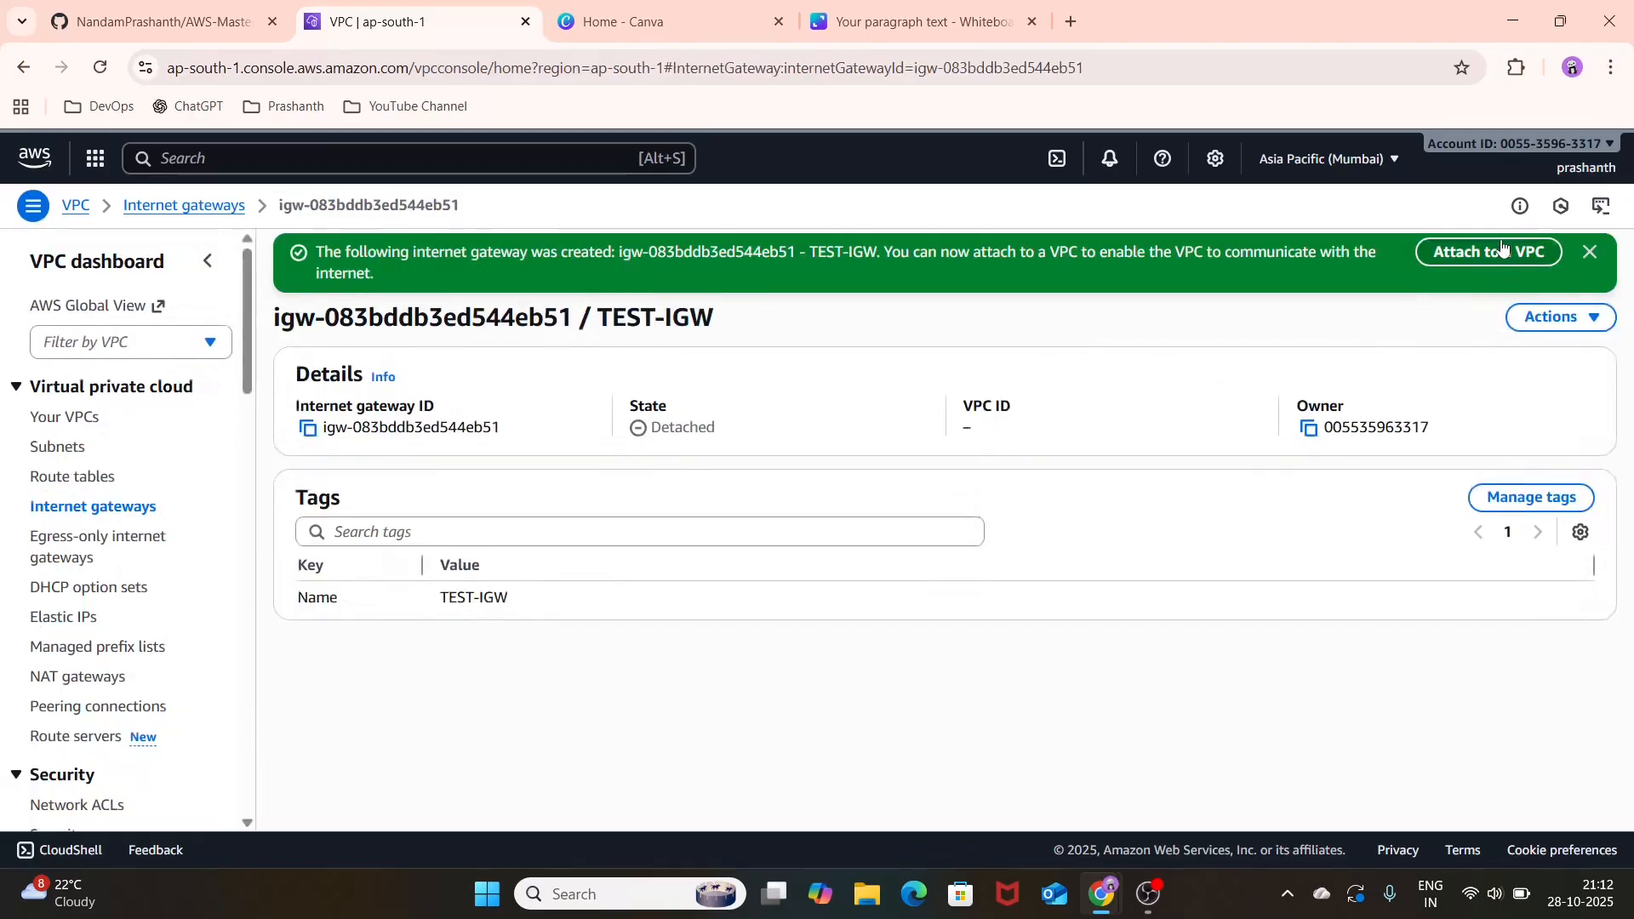
Step: Attach the TEST-IGW internet gateway to TEST-VPC
click(1500, 259)
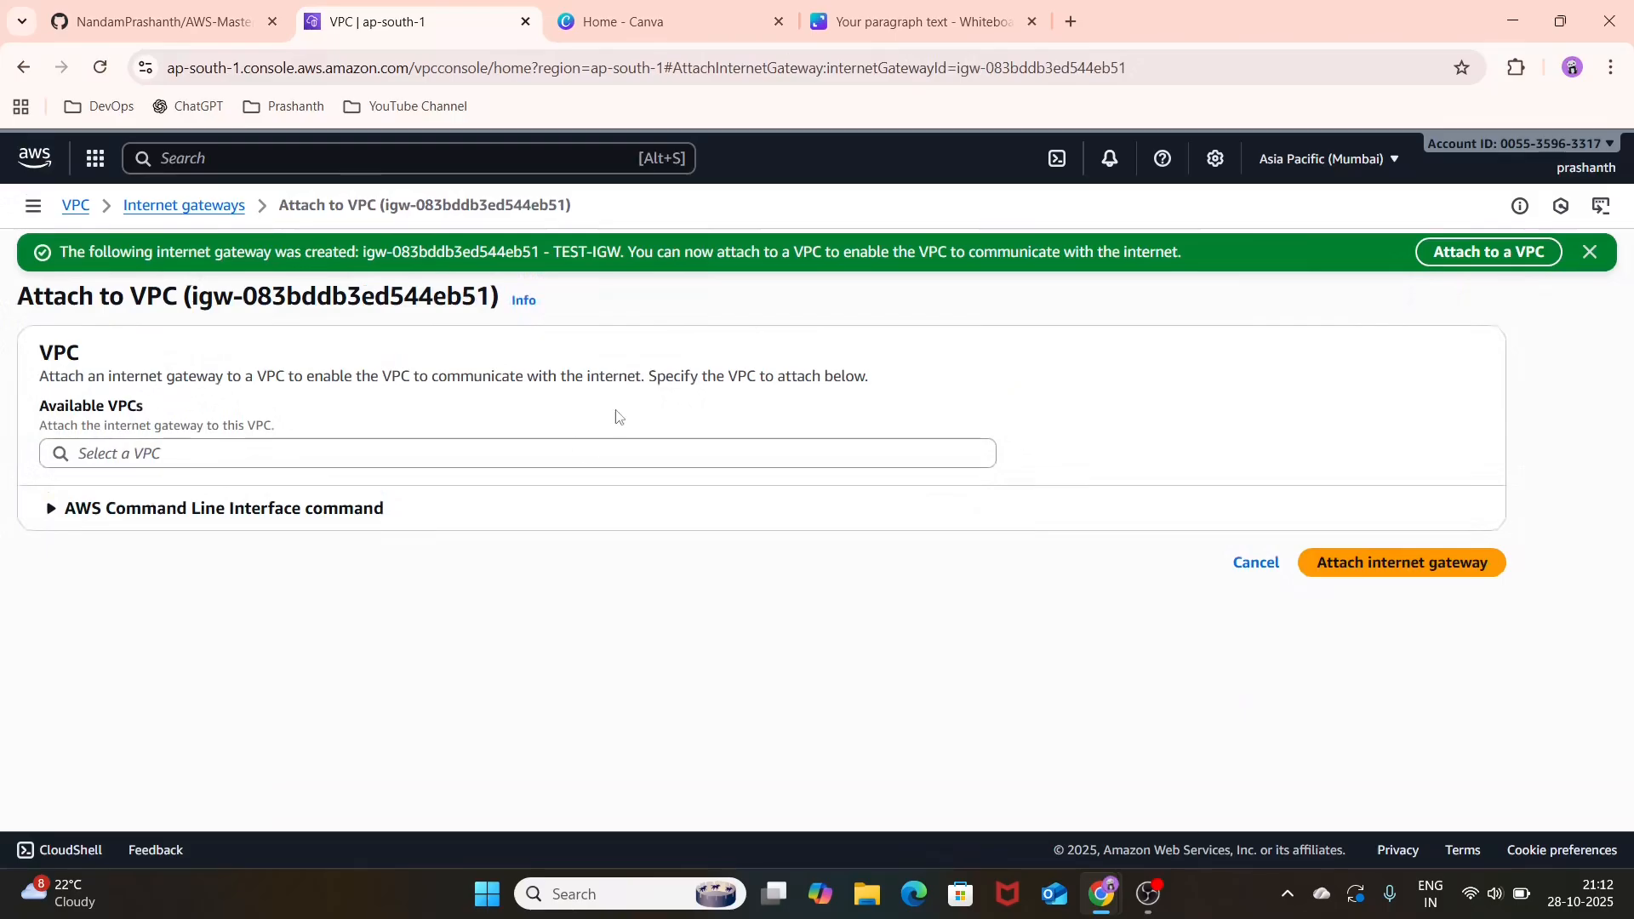
click(620, 453)
click(559, 479)
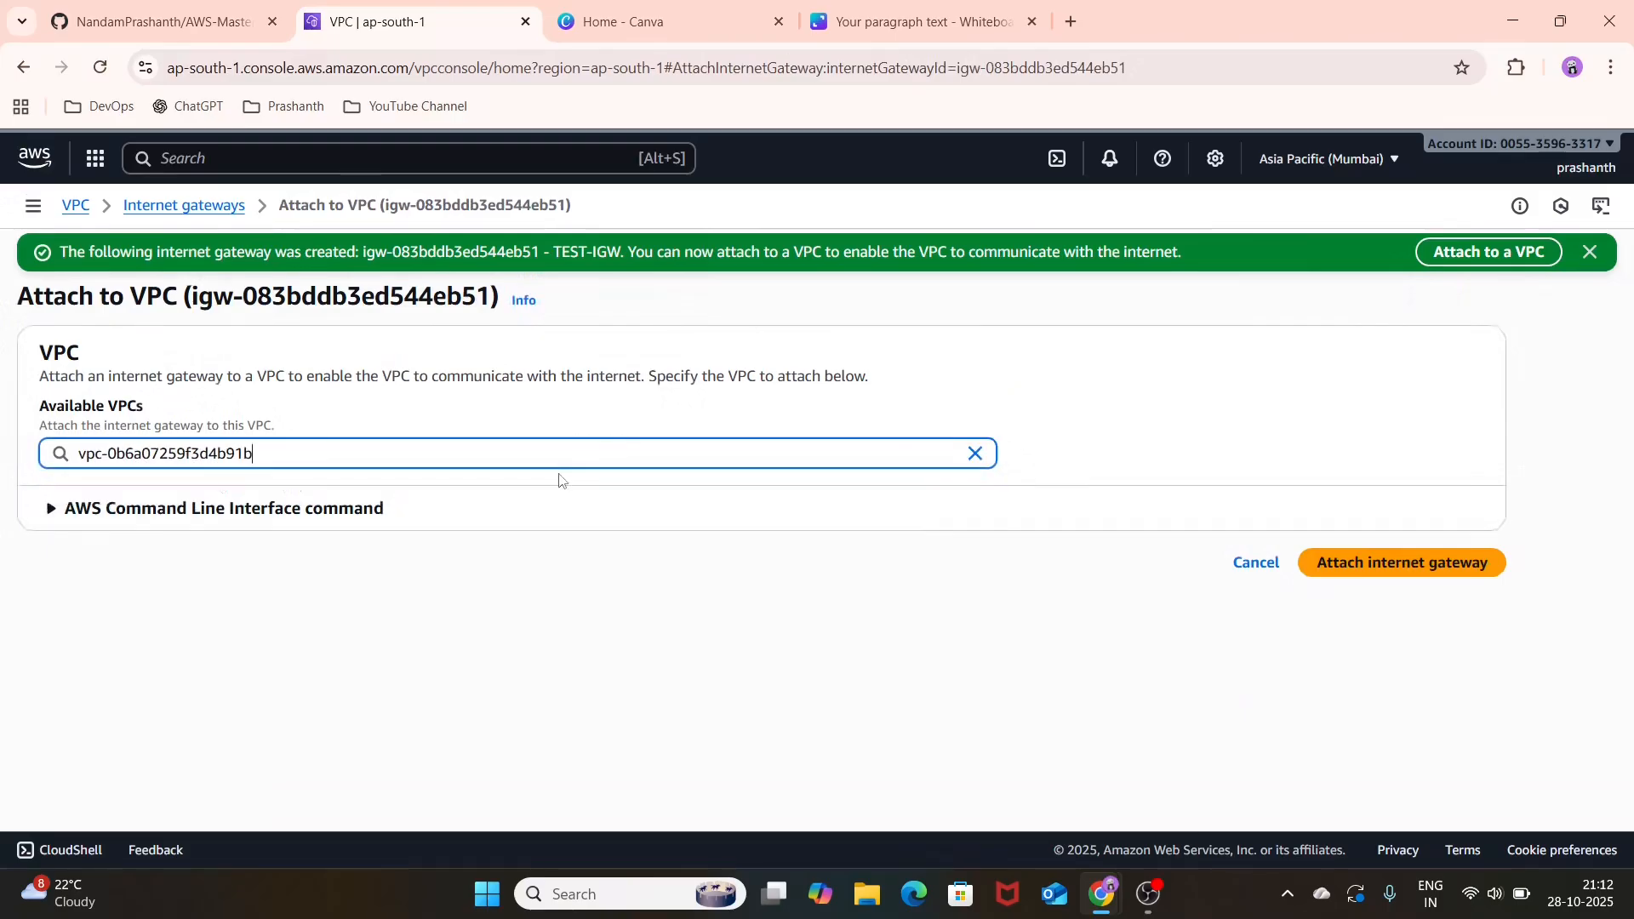
click(1373, 568)
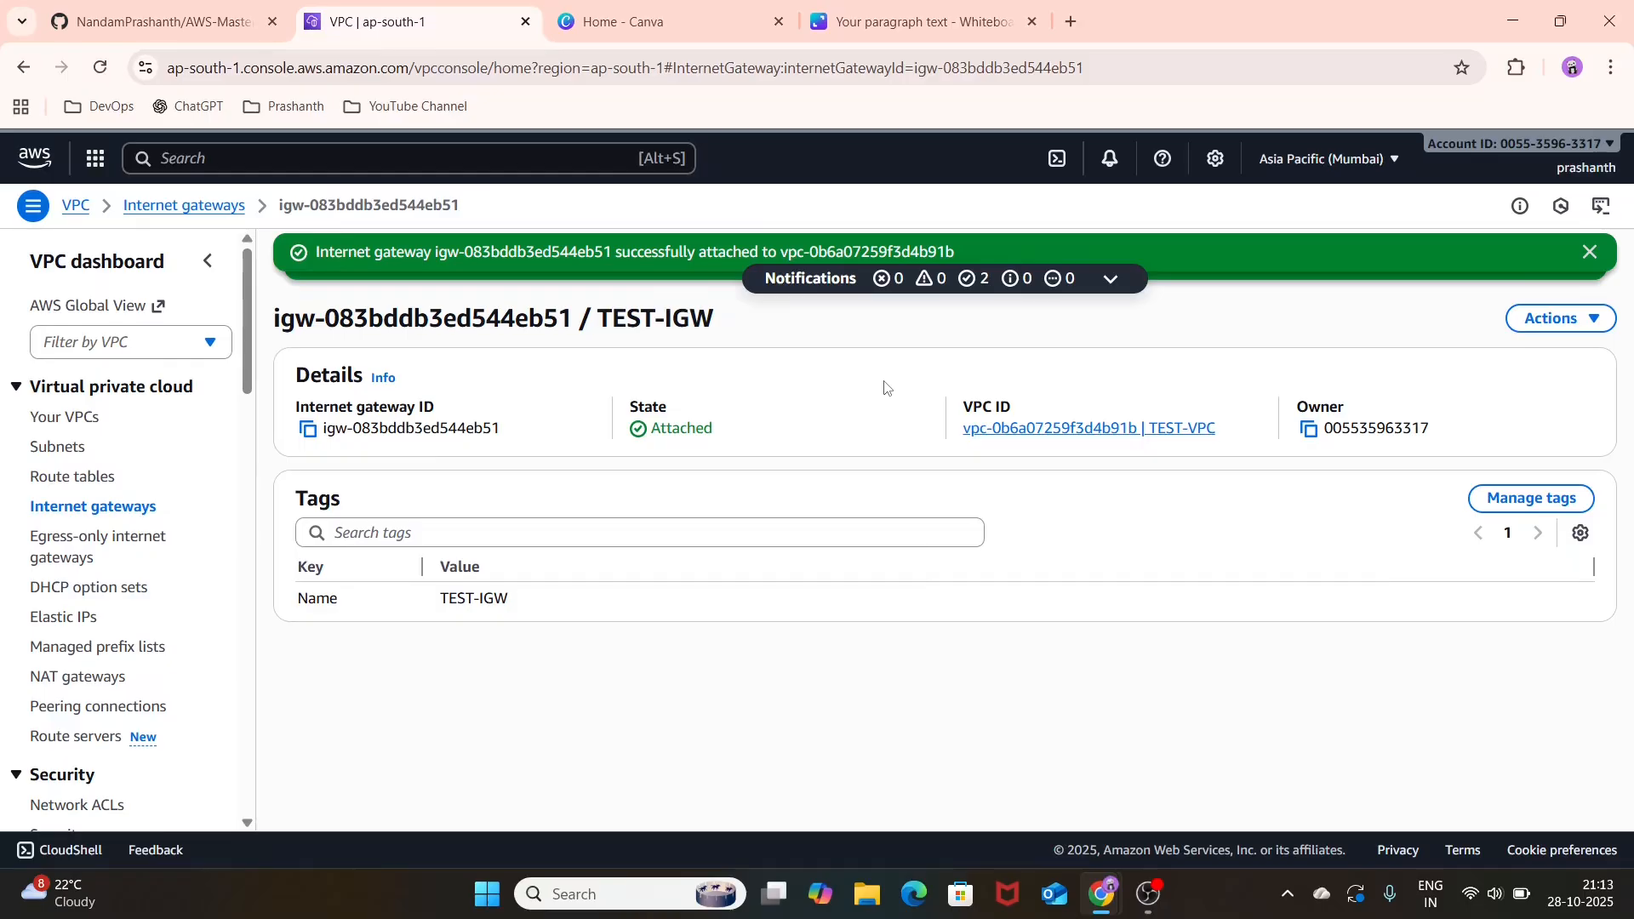
Step: Create a route table named TEST-PUBLICRT-PUBLICSUBNET in TEST-VPC
click(100, 482)
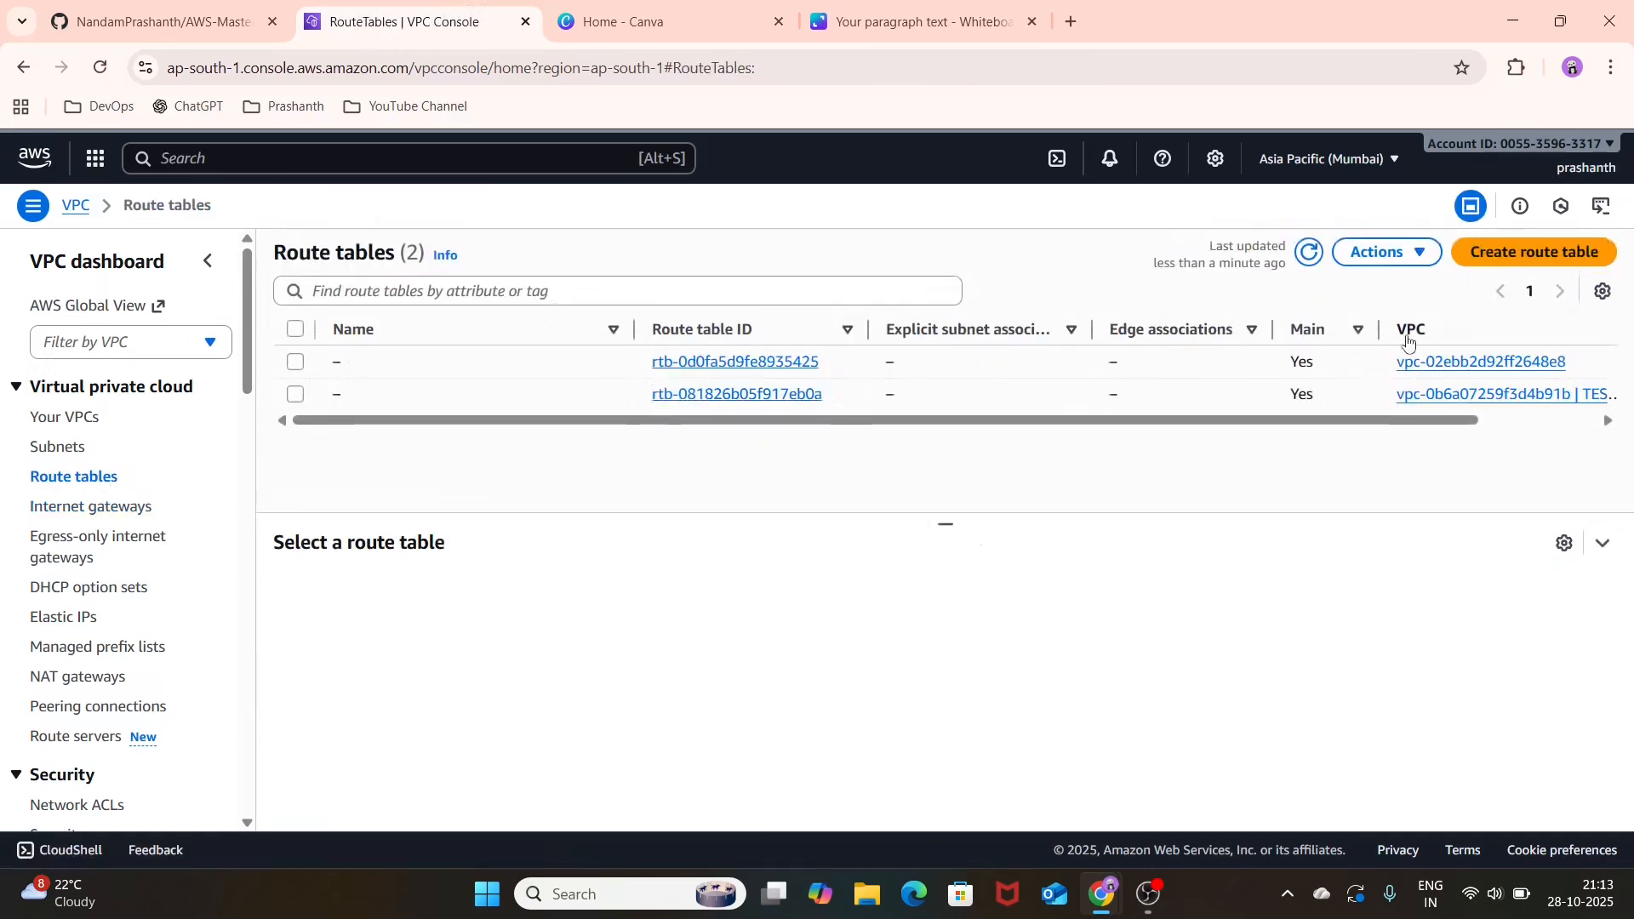
click(1481, 264)
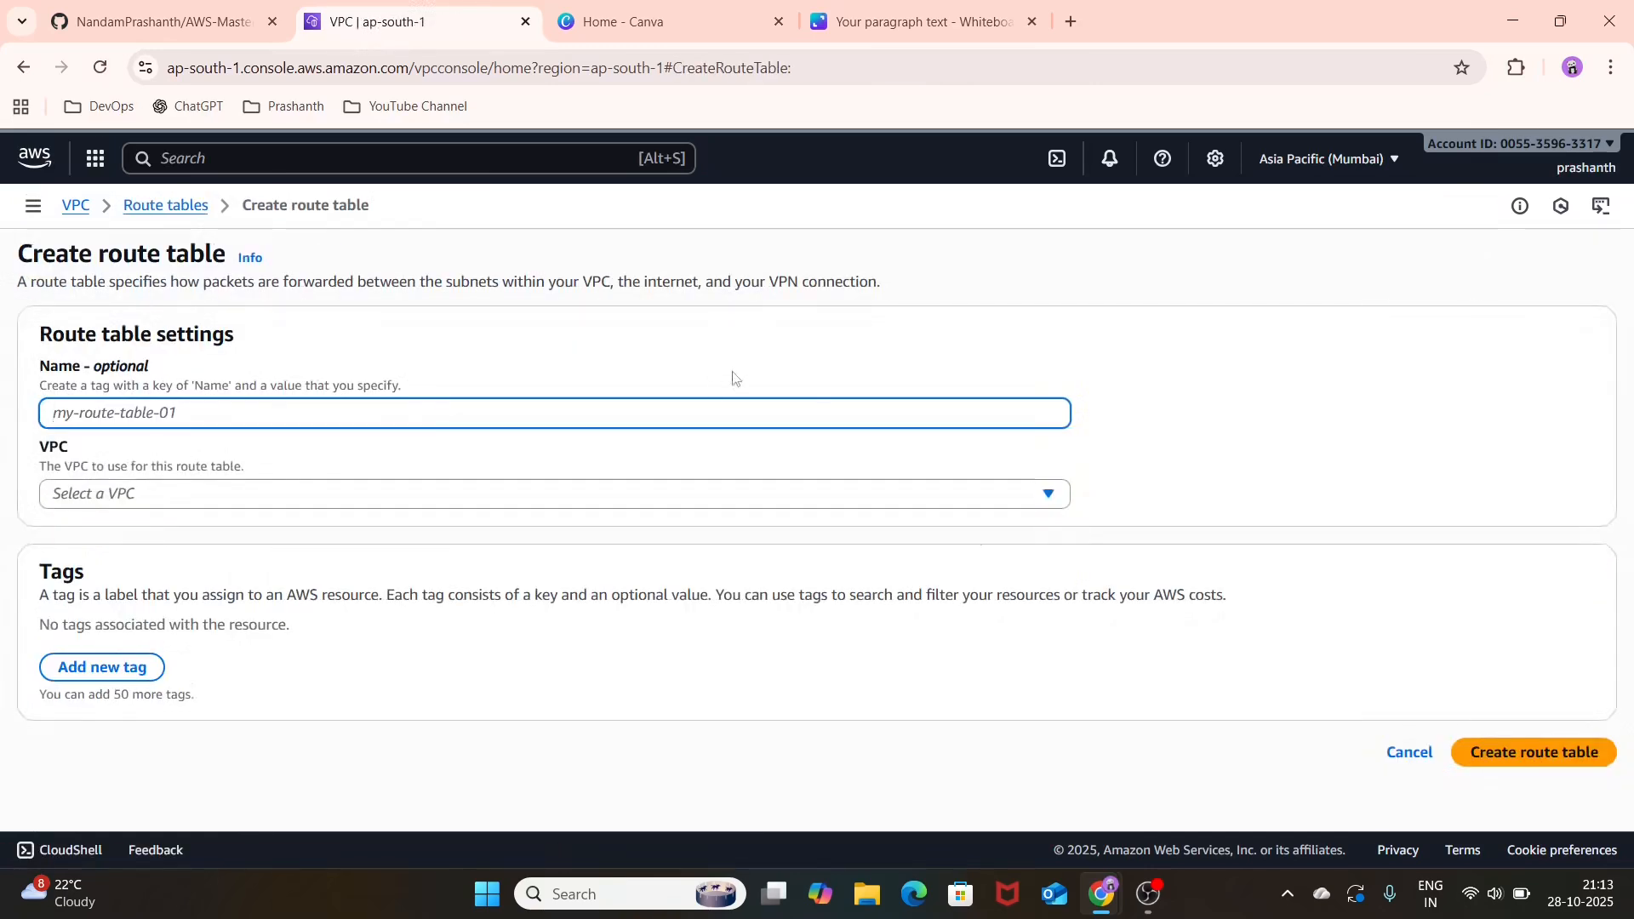
text(TEST-PU)
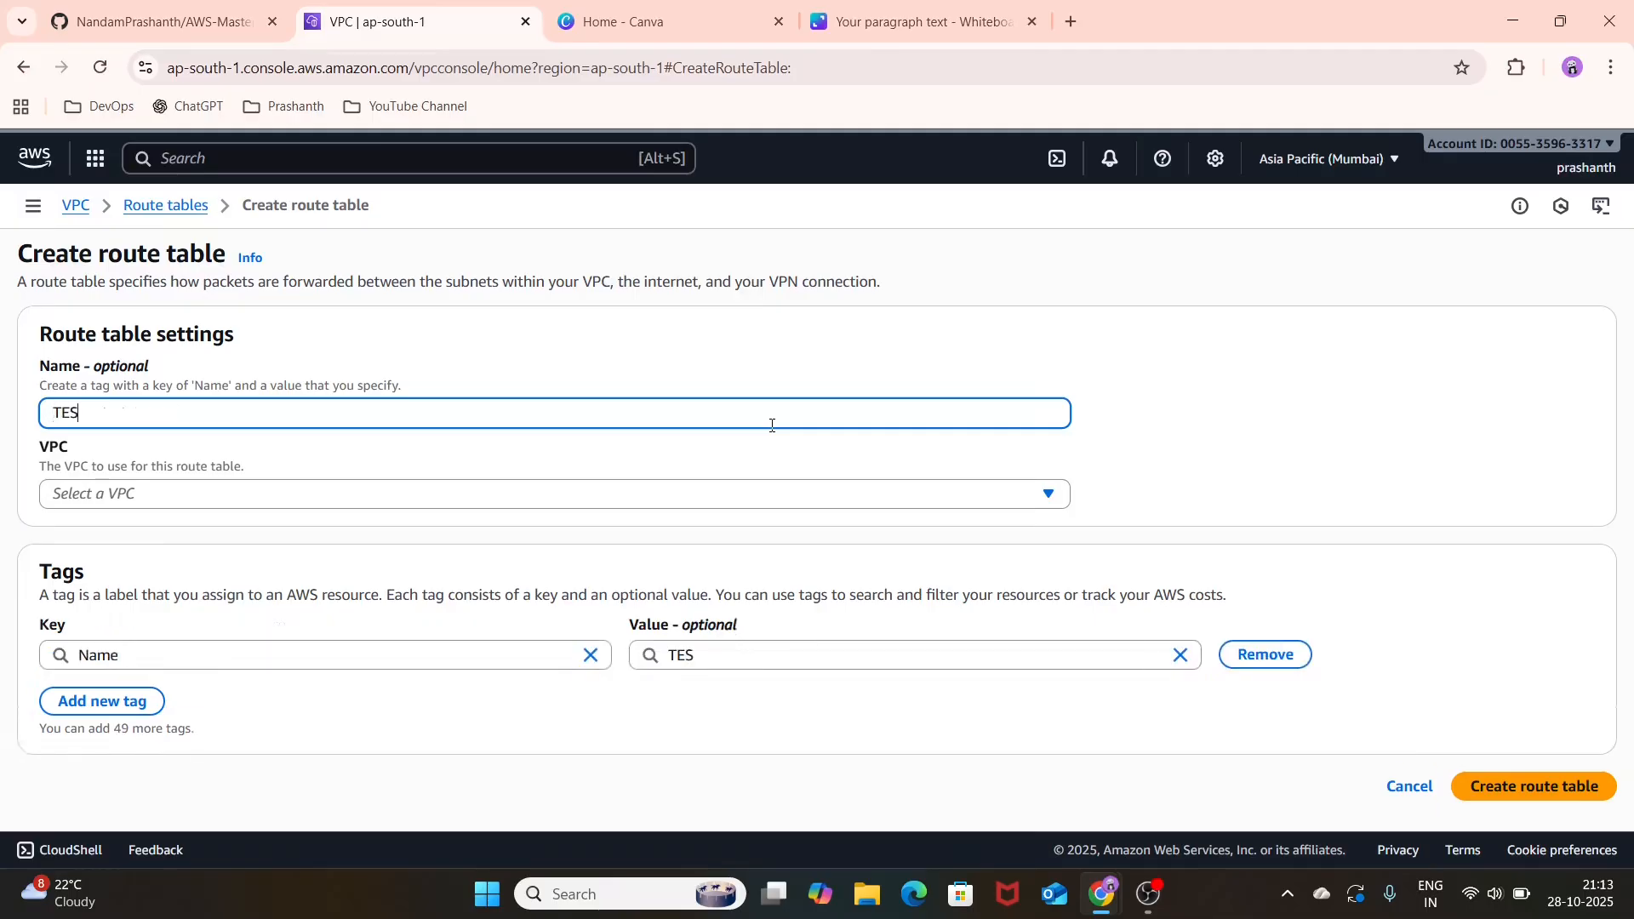
text(C)
key(BackSpace)
text(ICRT-PUBLIC)
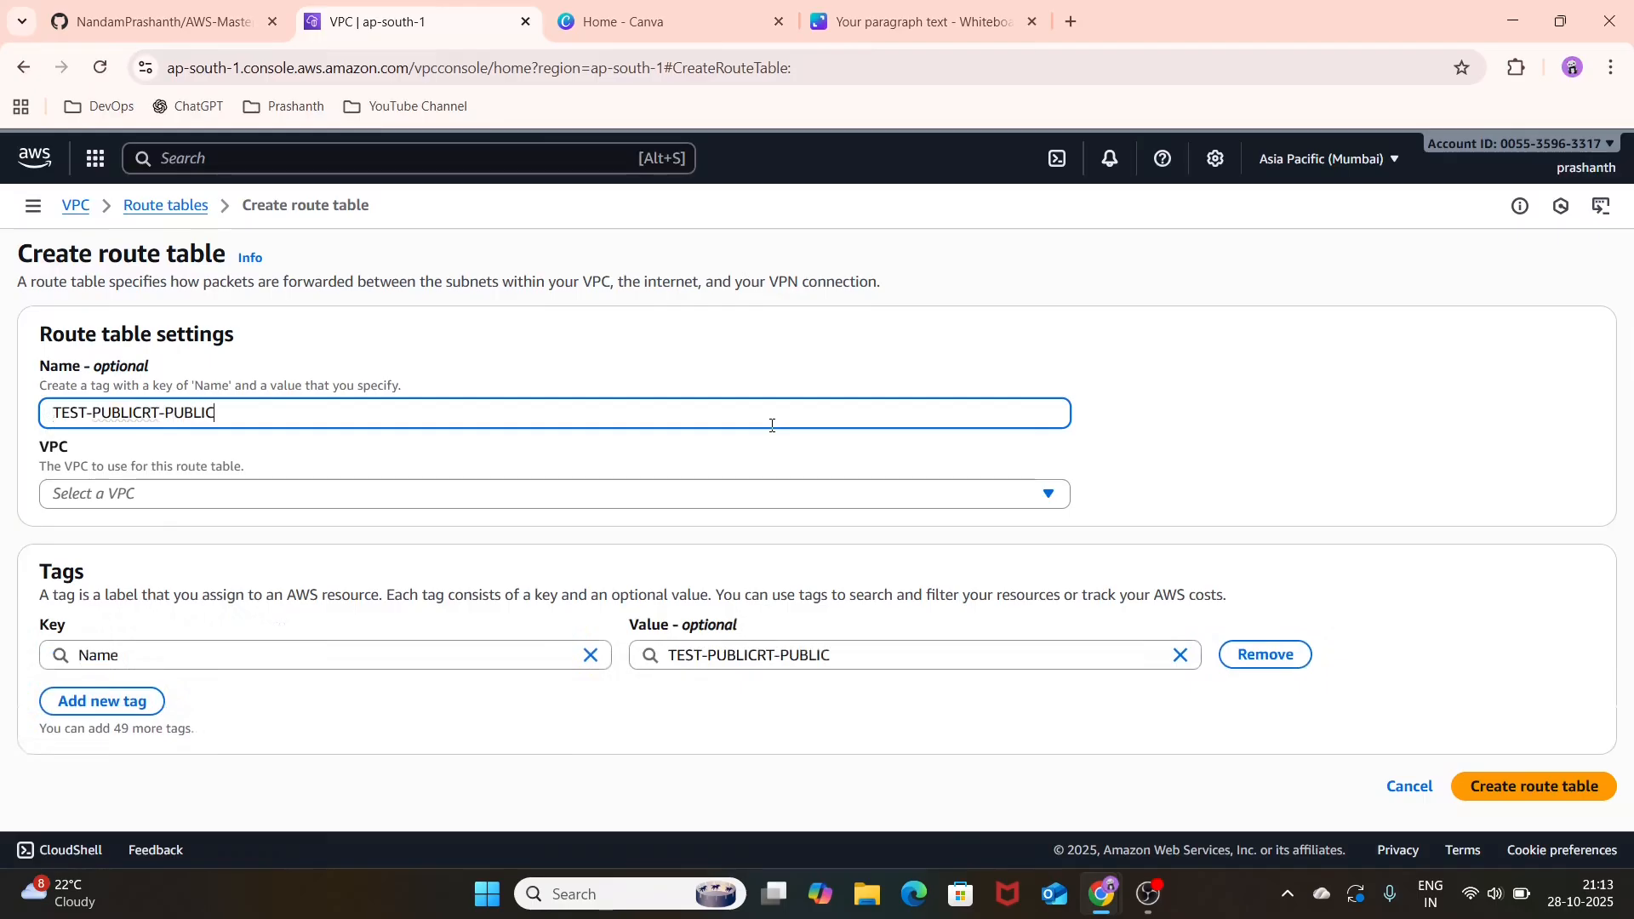
text(SUBNET)
click(851, 502)
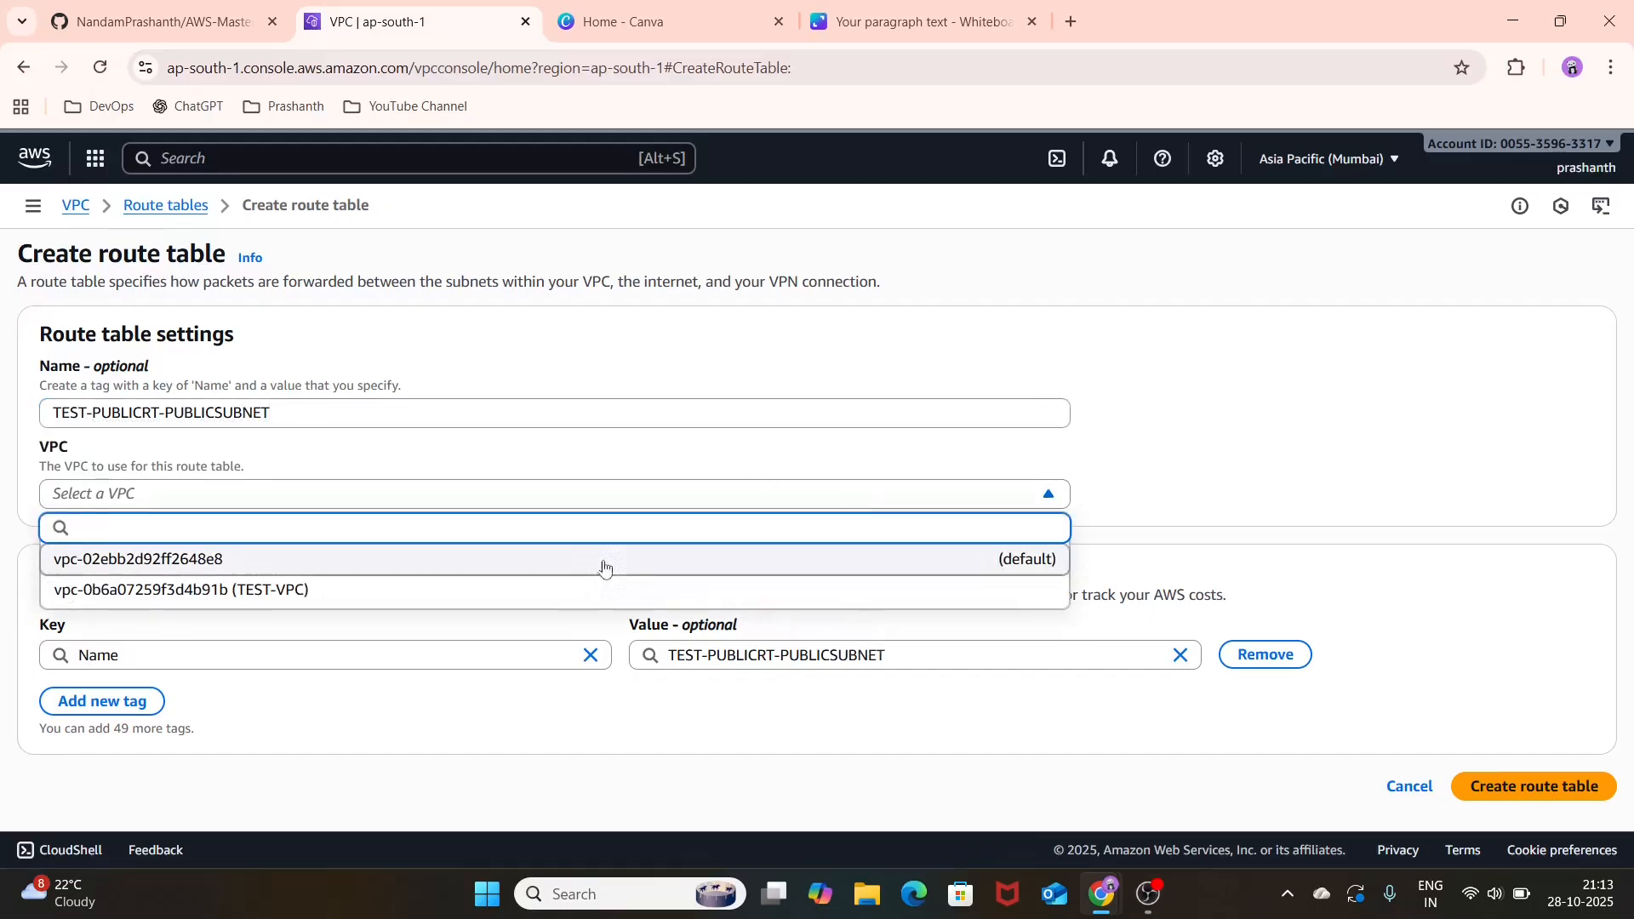
click(624, 589)
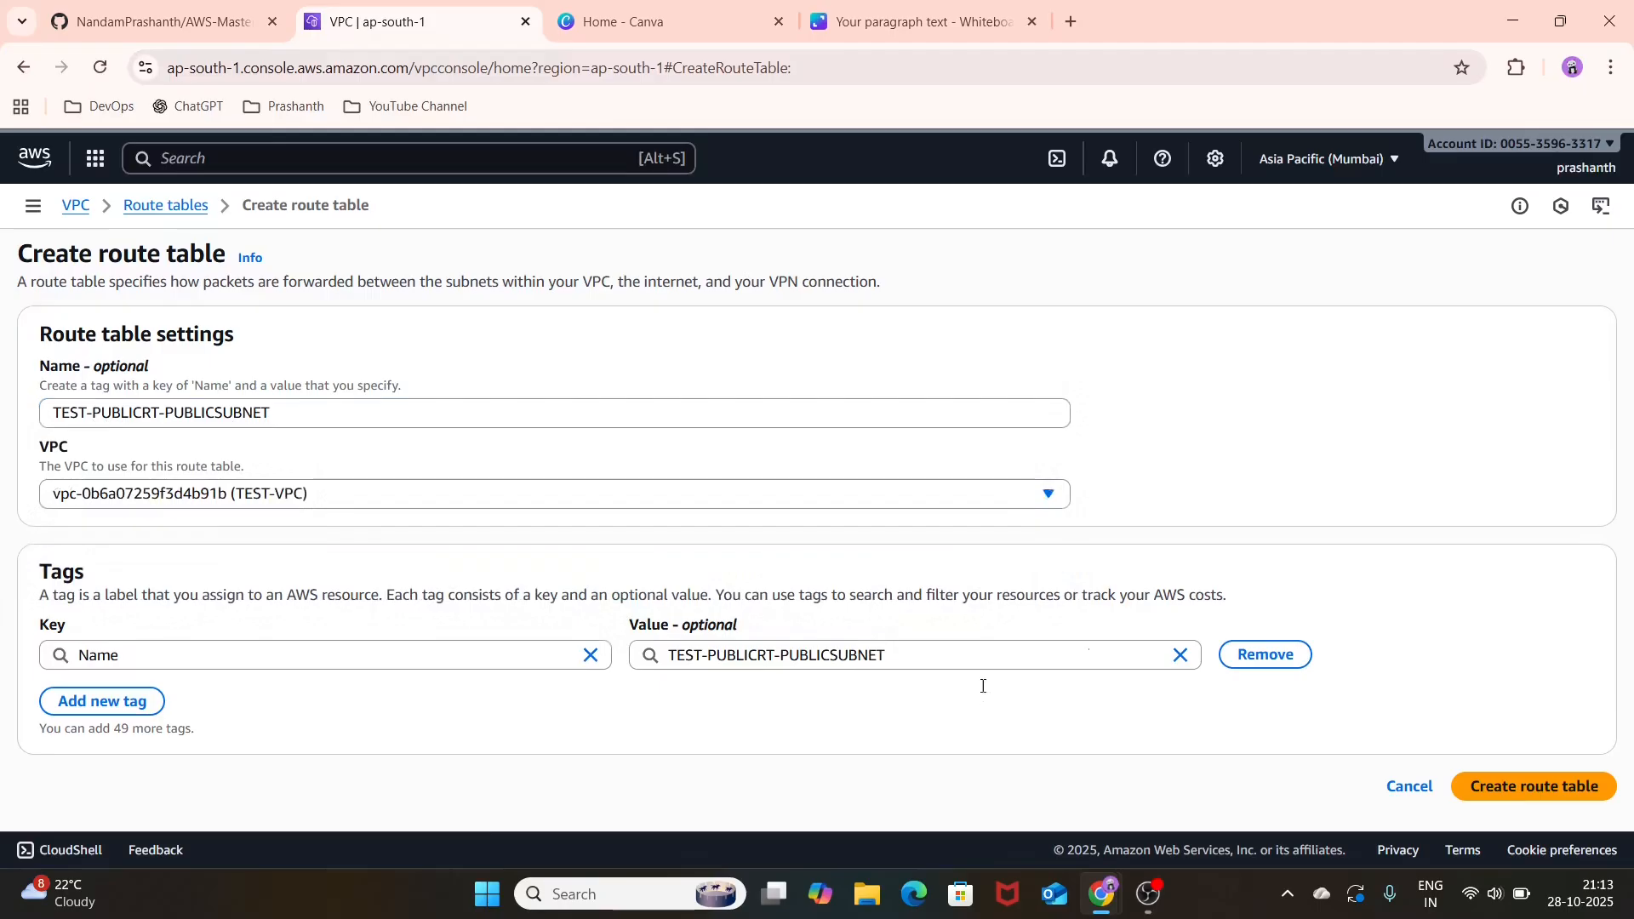
click(1542, 794)
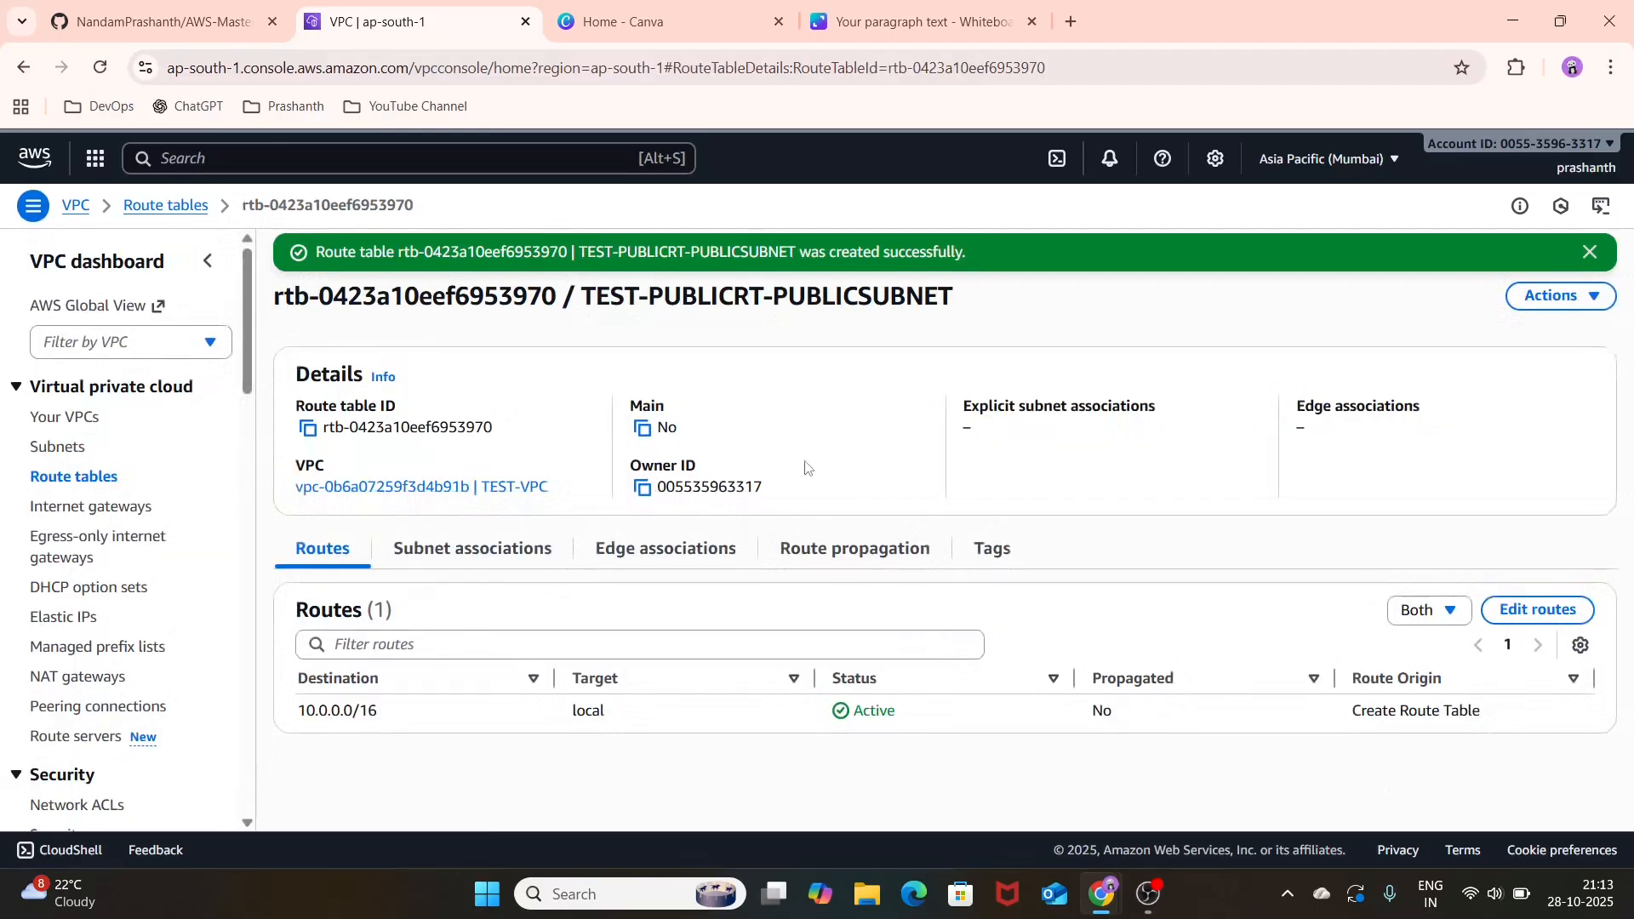
Step: Associate TEST-PUBLIC-SUBNET with the TEST-PUBLICRT-PUBLICSUBNET route table and save the association
click(516, 553)
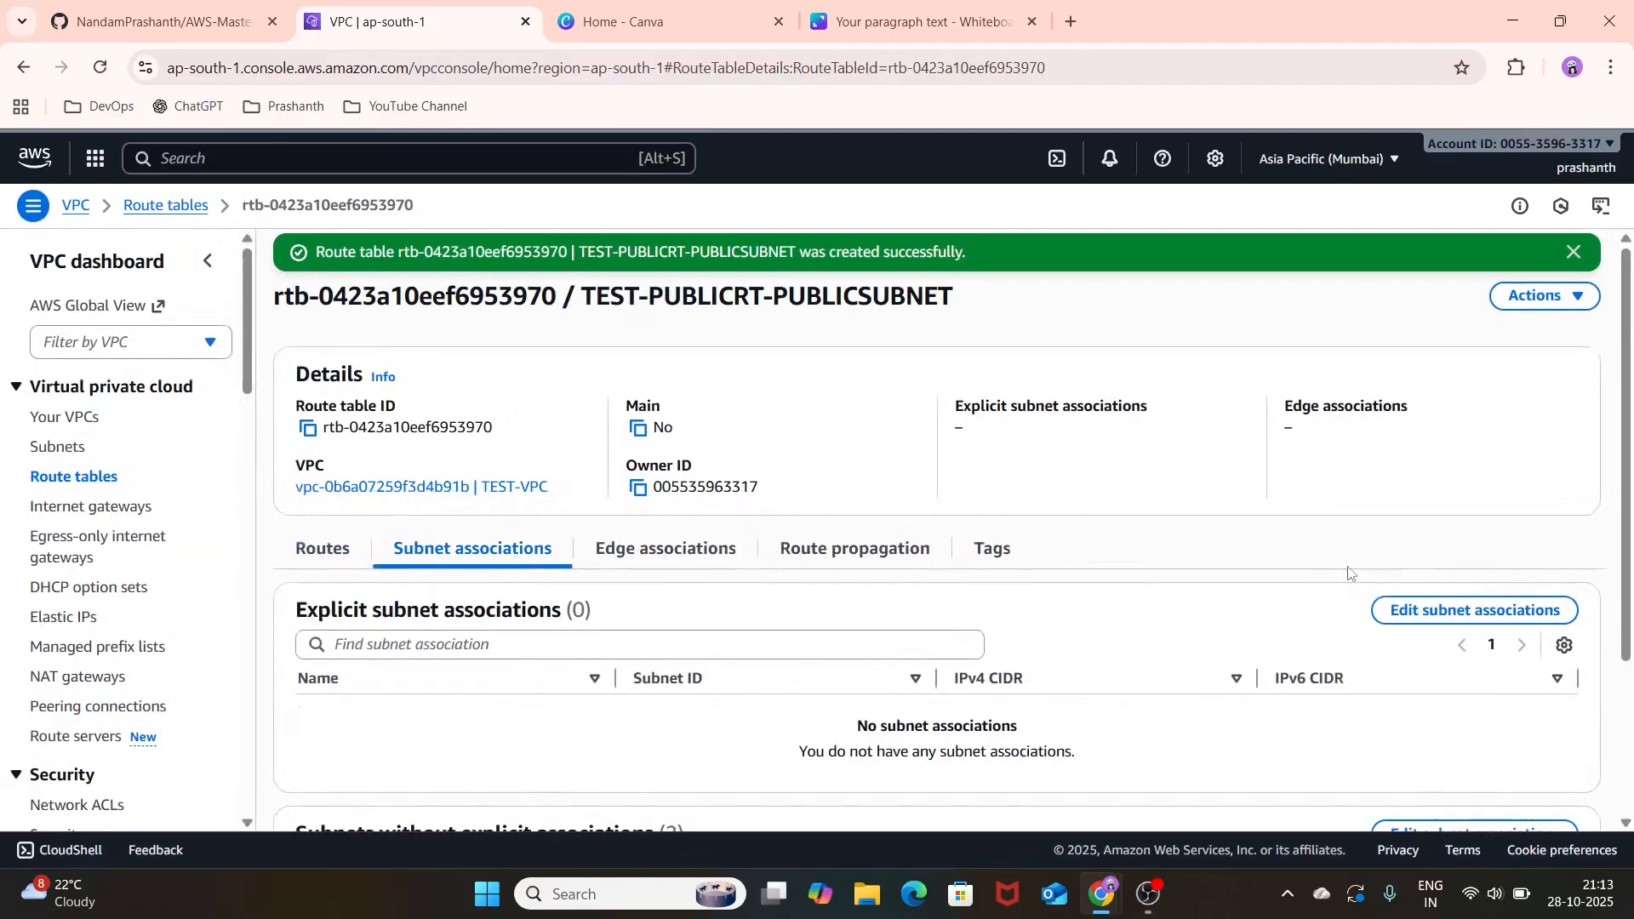
click(1404, 615)
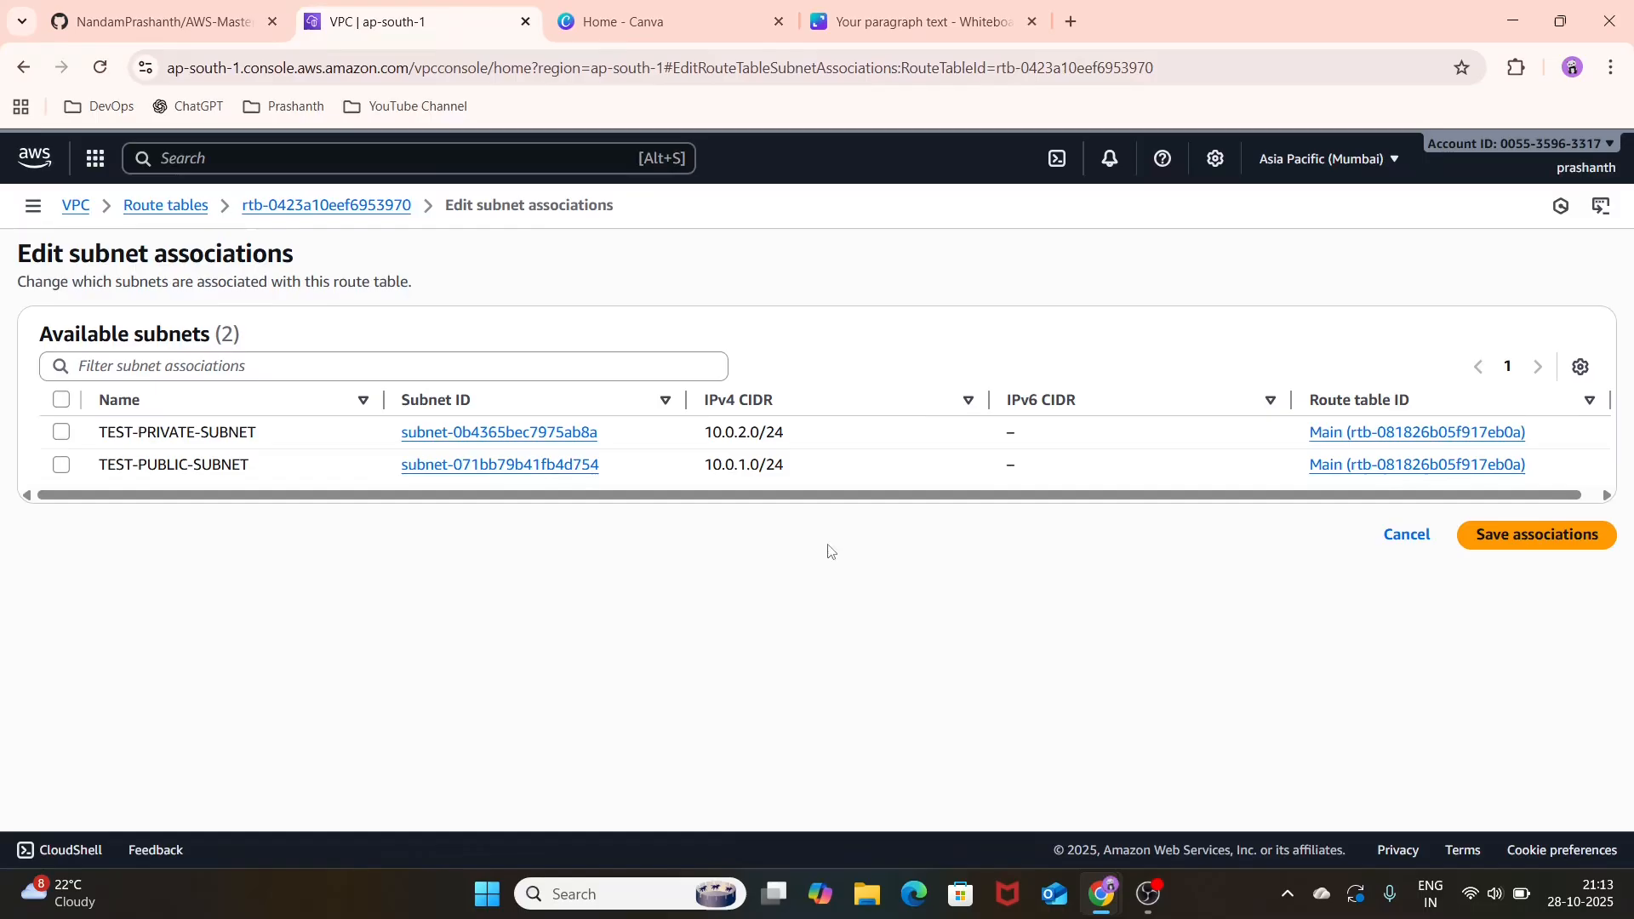
click(60, 466)
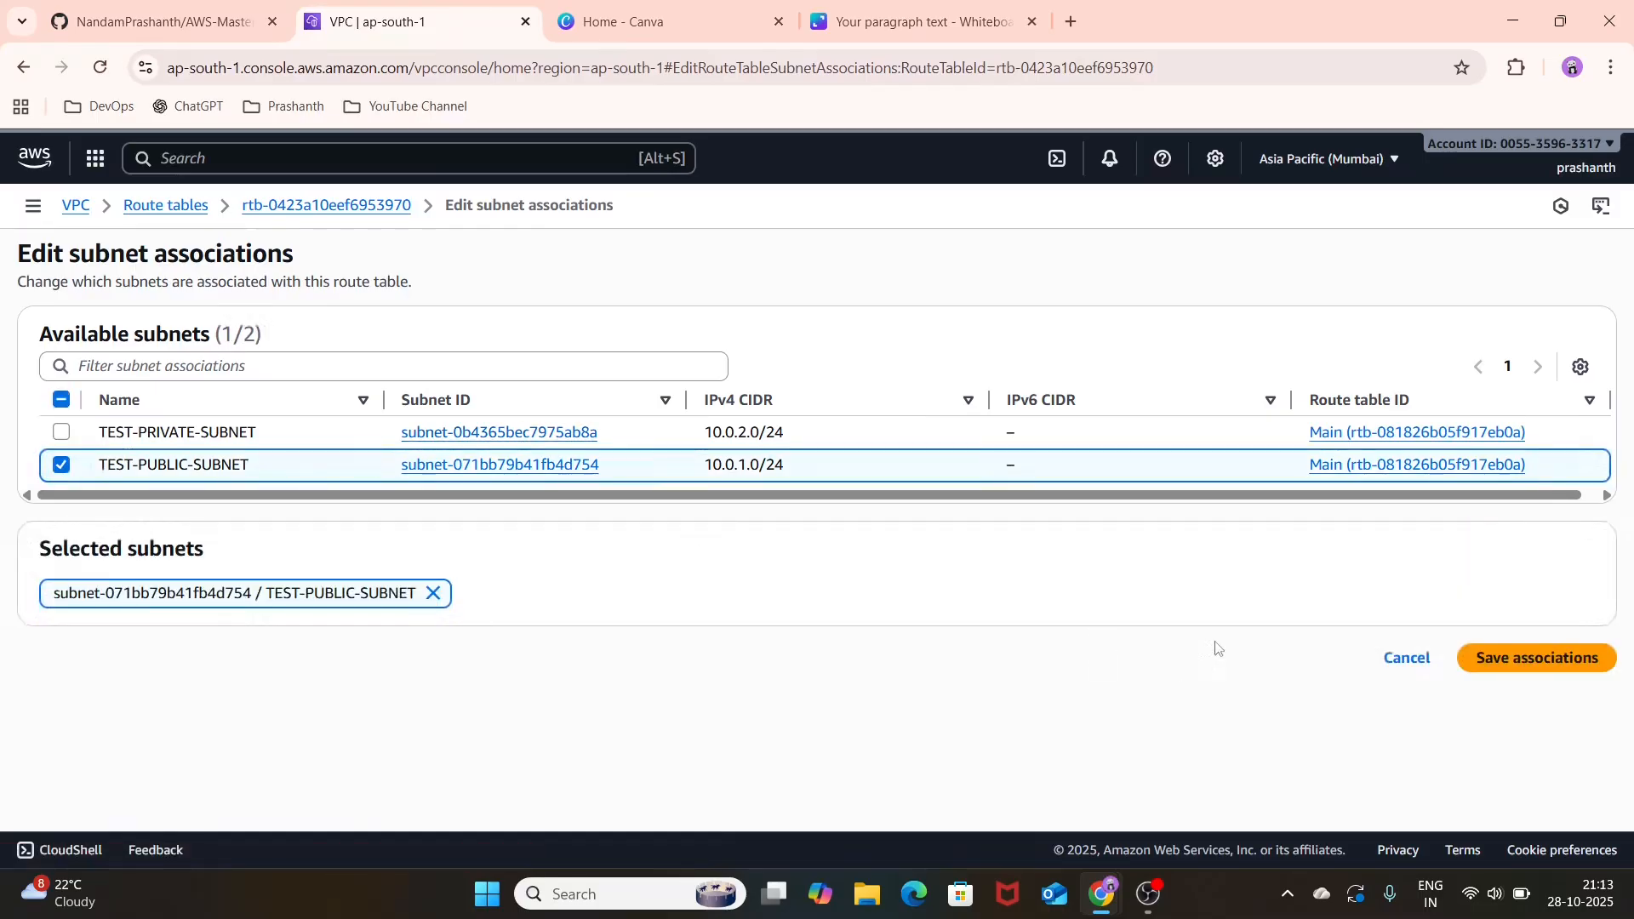
click(1507, 661)
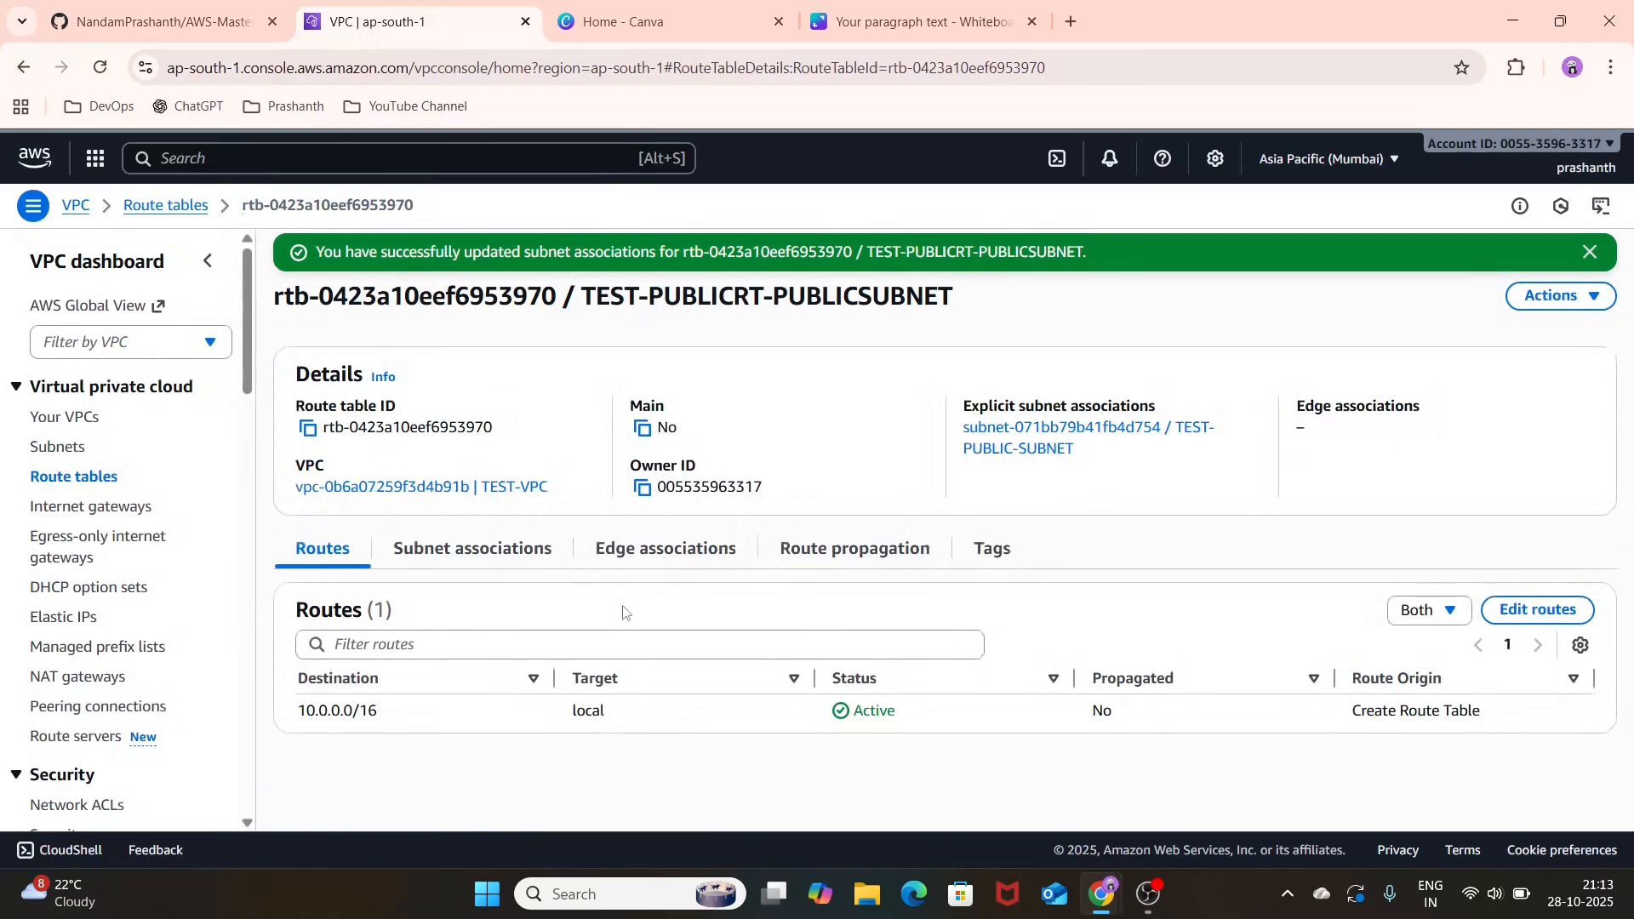
Step: Add a route to the public route table with destination 0.0.0.0/0 targeting the TEST-IGW internet gateway, and save it
click(1547, 605)
click(105, 451)
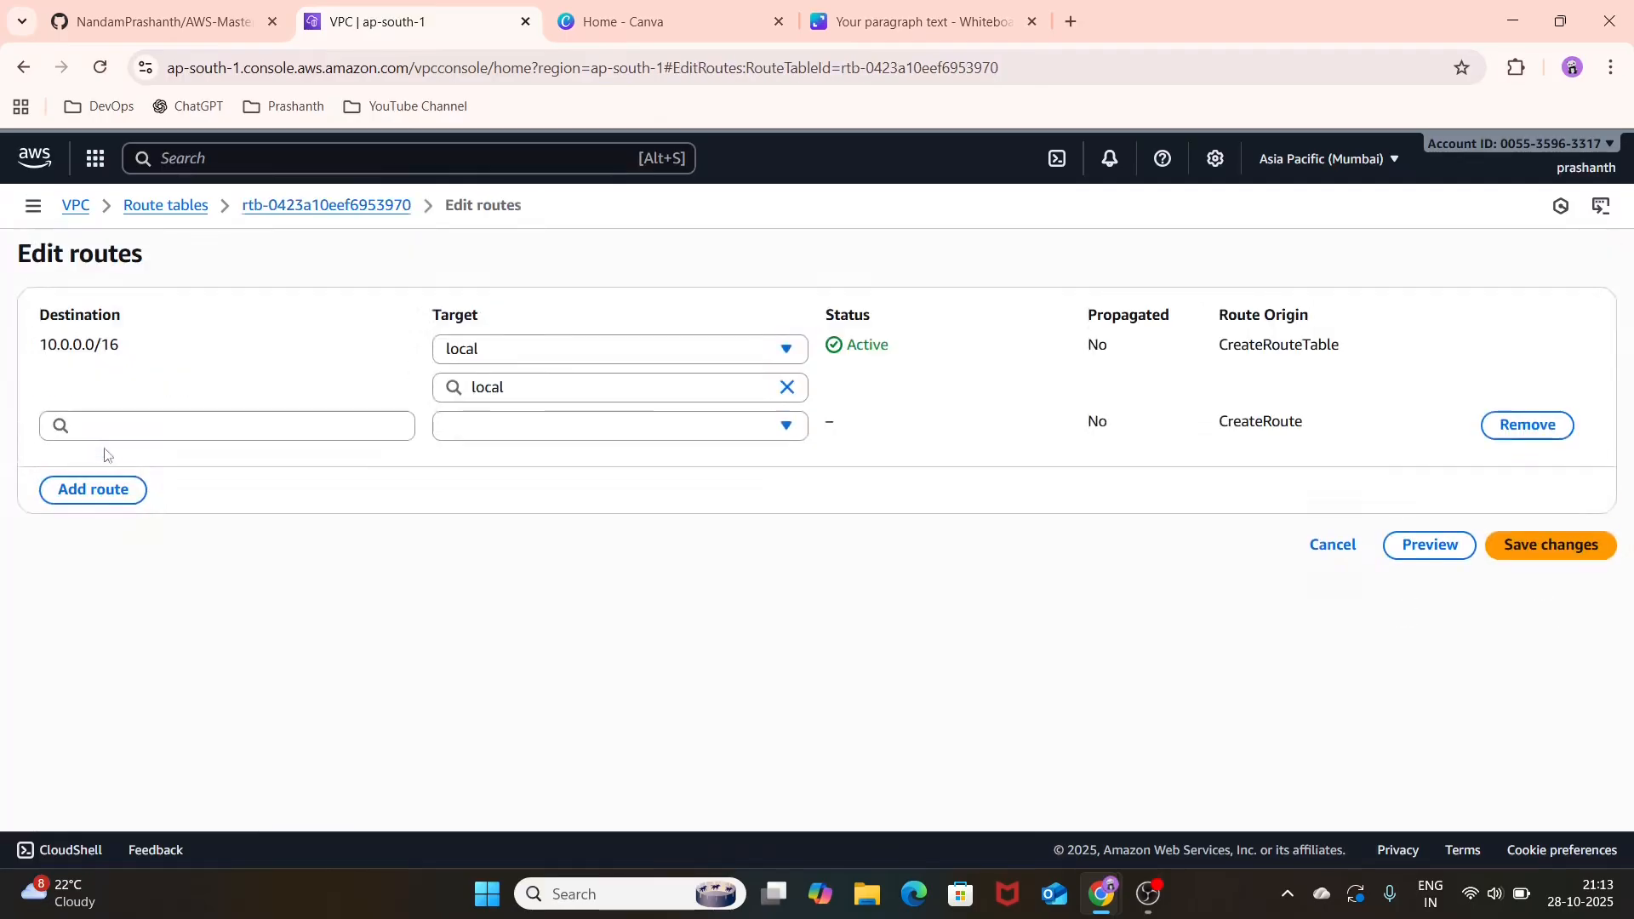
click(179, 423)
click(196, 462)
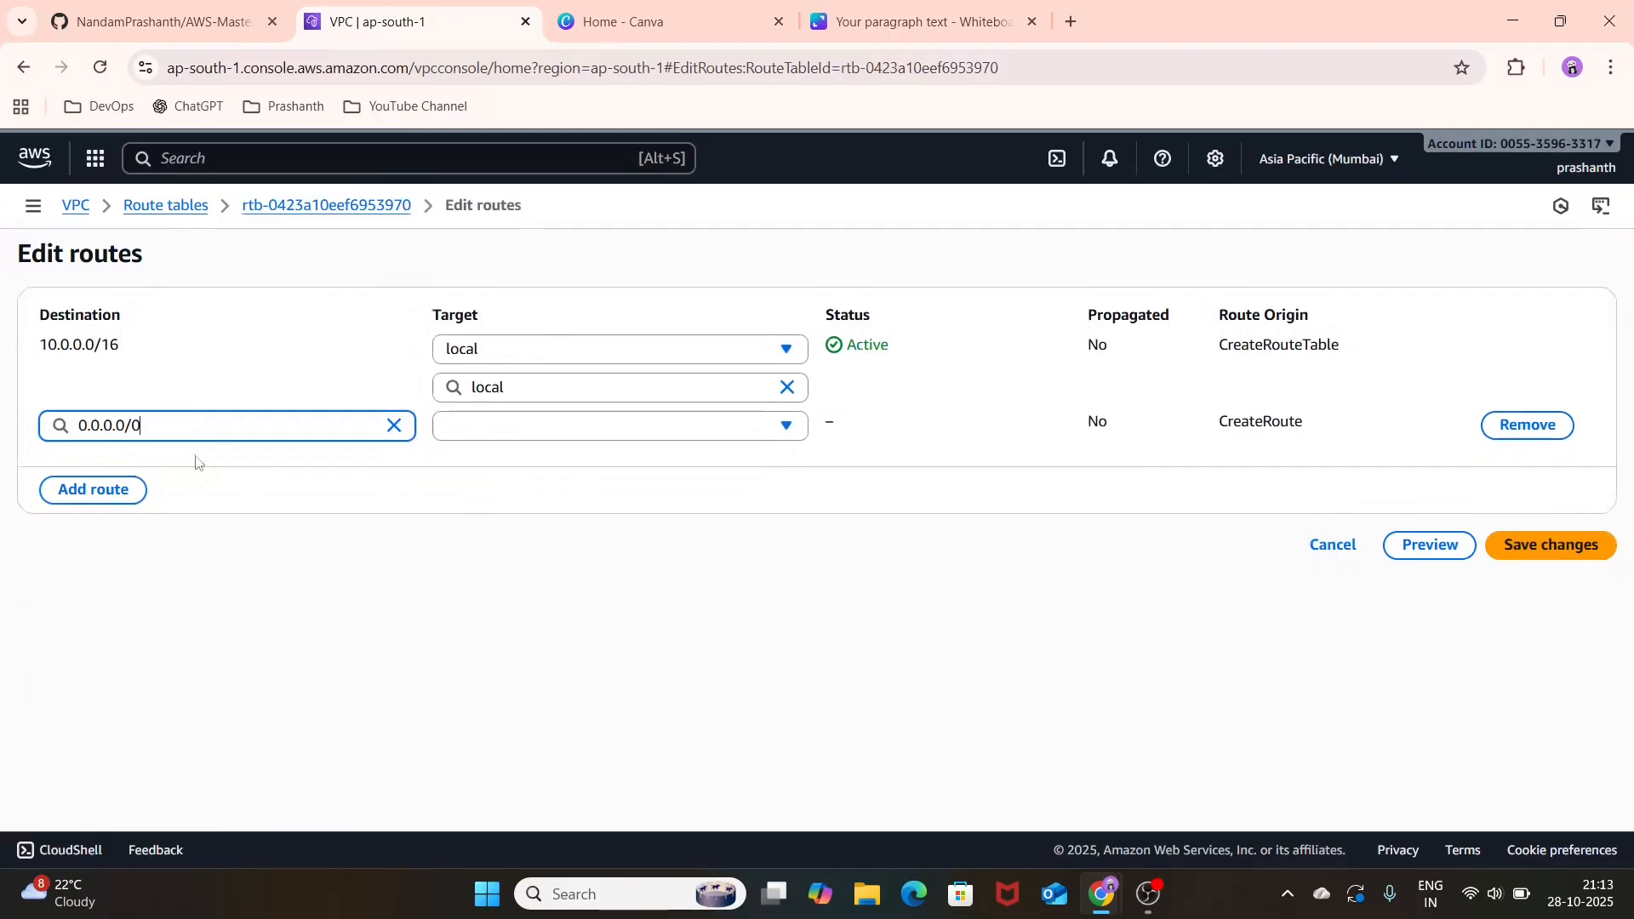
click(628, 426)
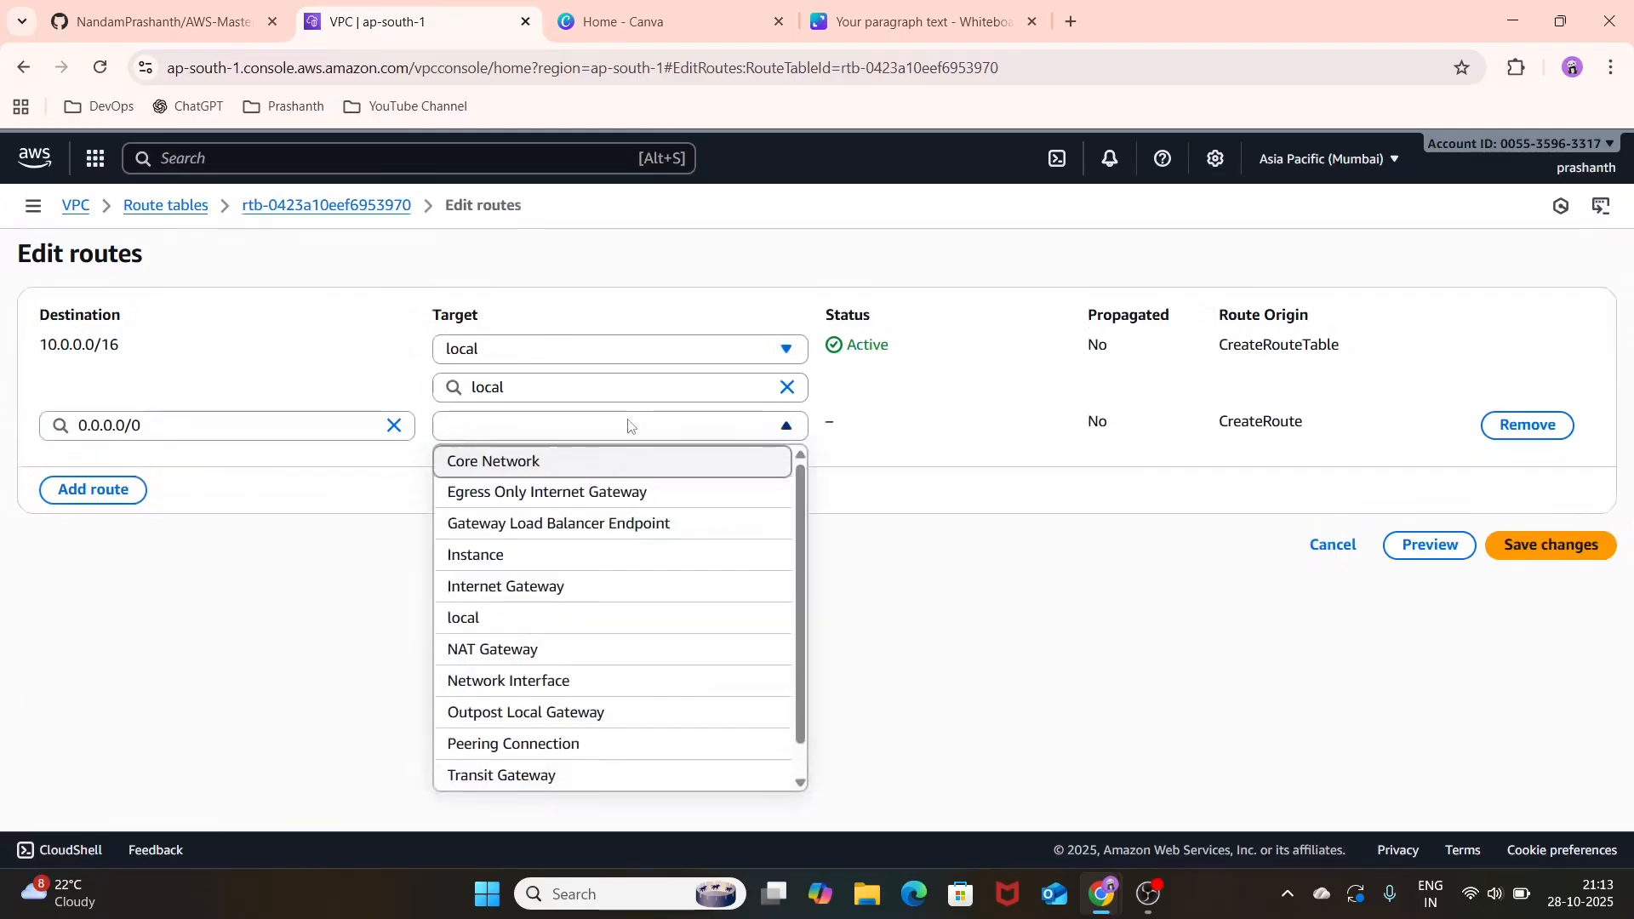
click(574, 593)
click(641, 469)
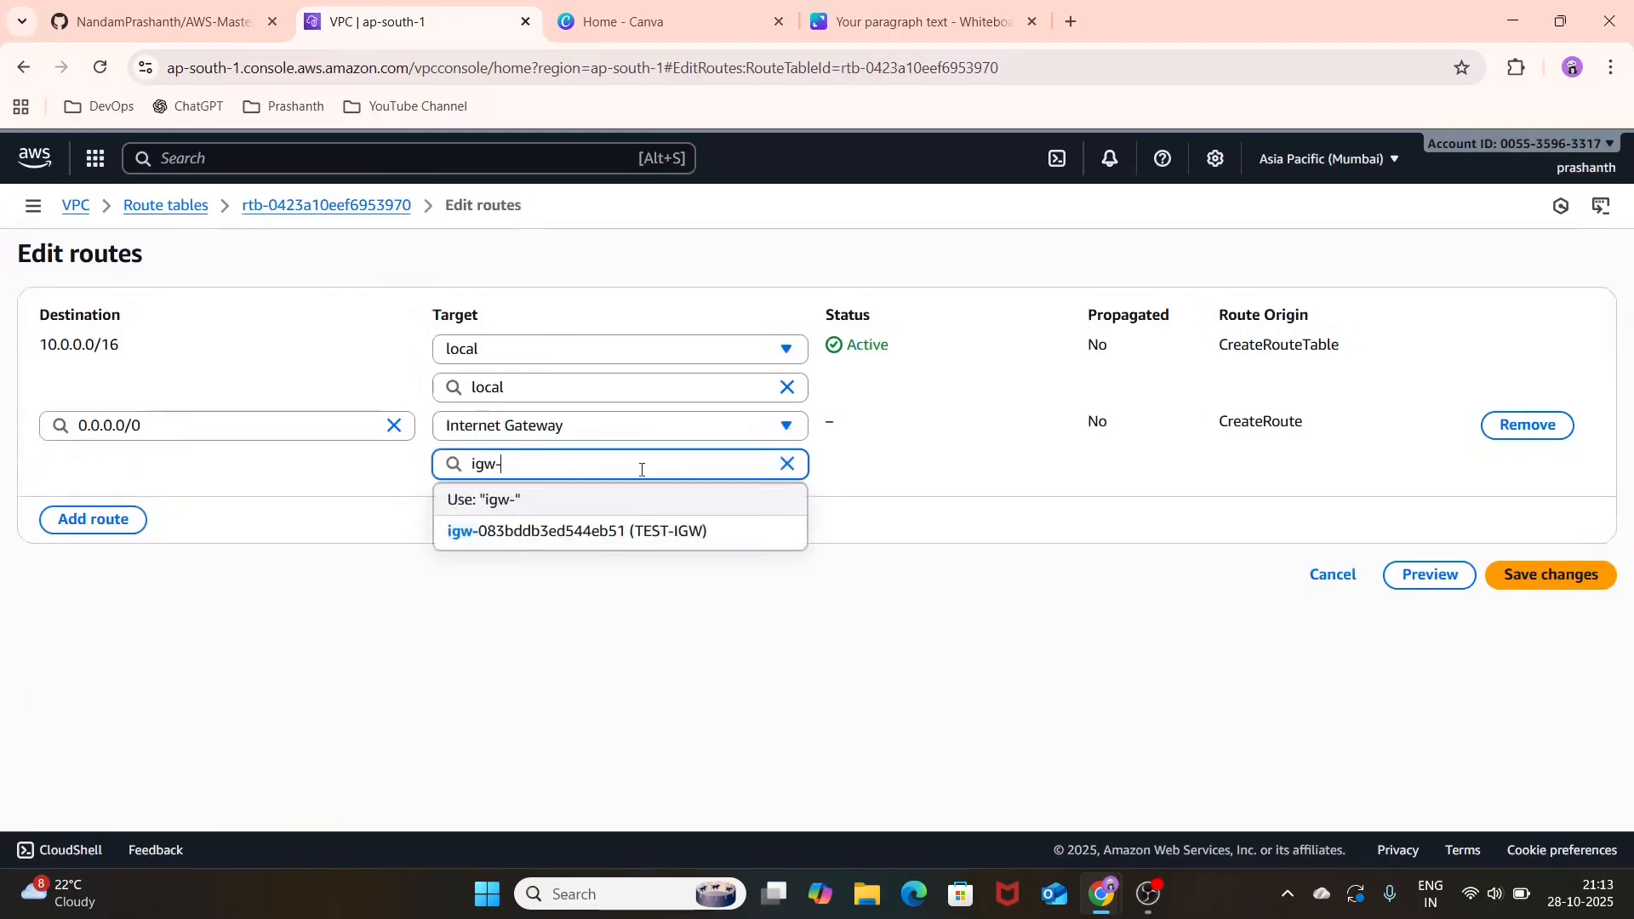
click(643, 530)
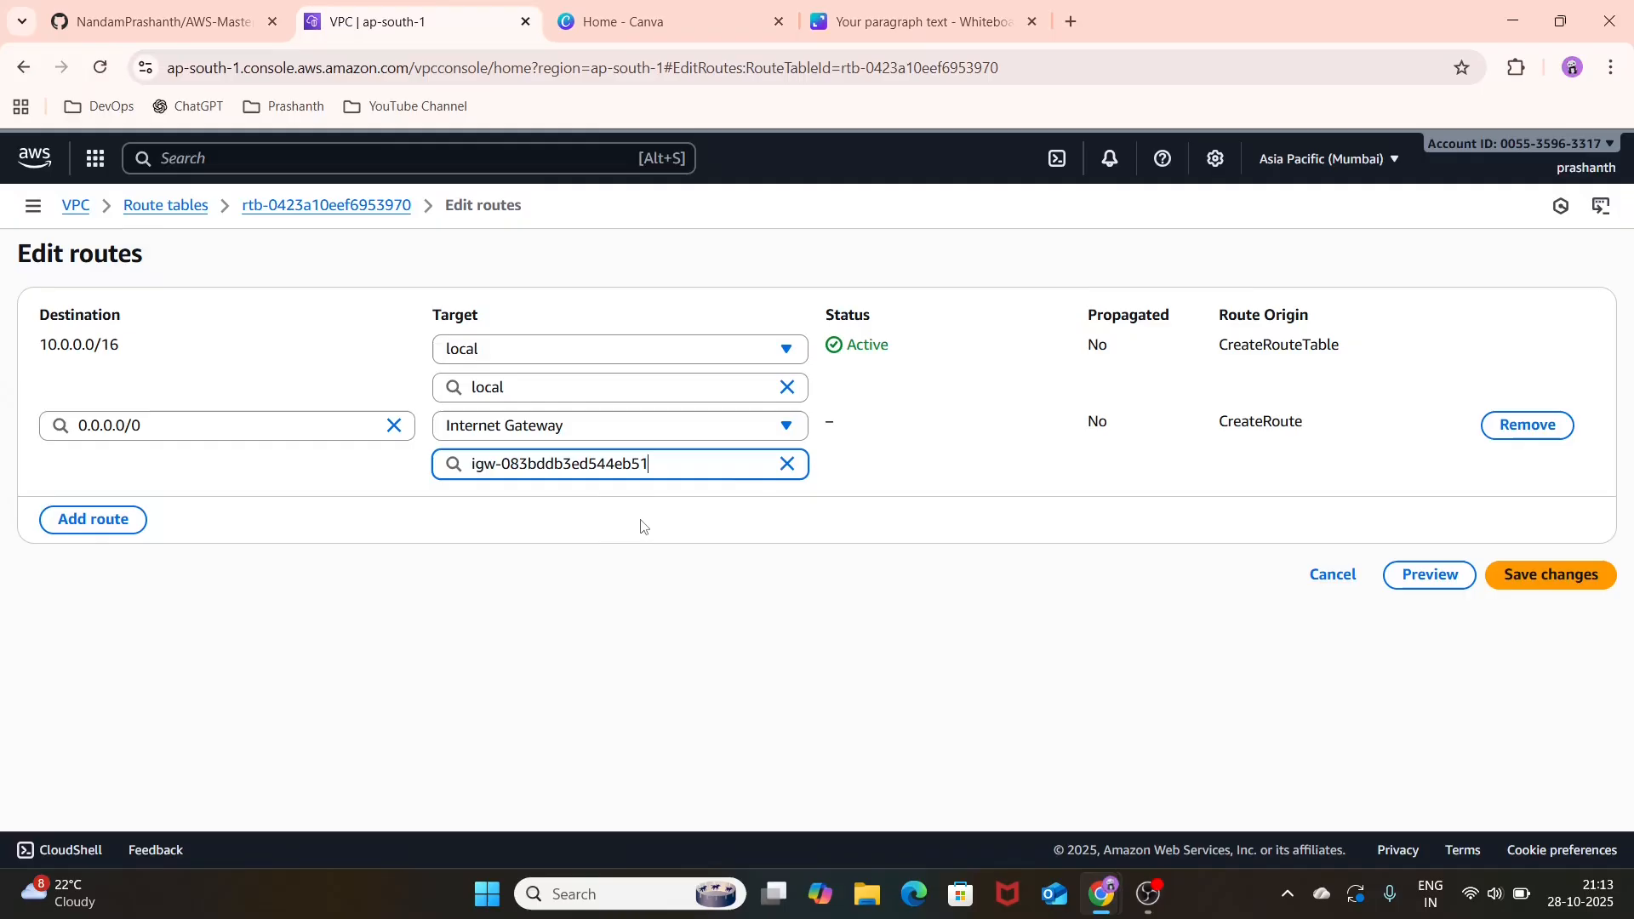
click(1576, 582)
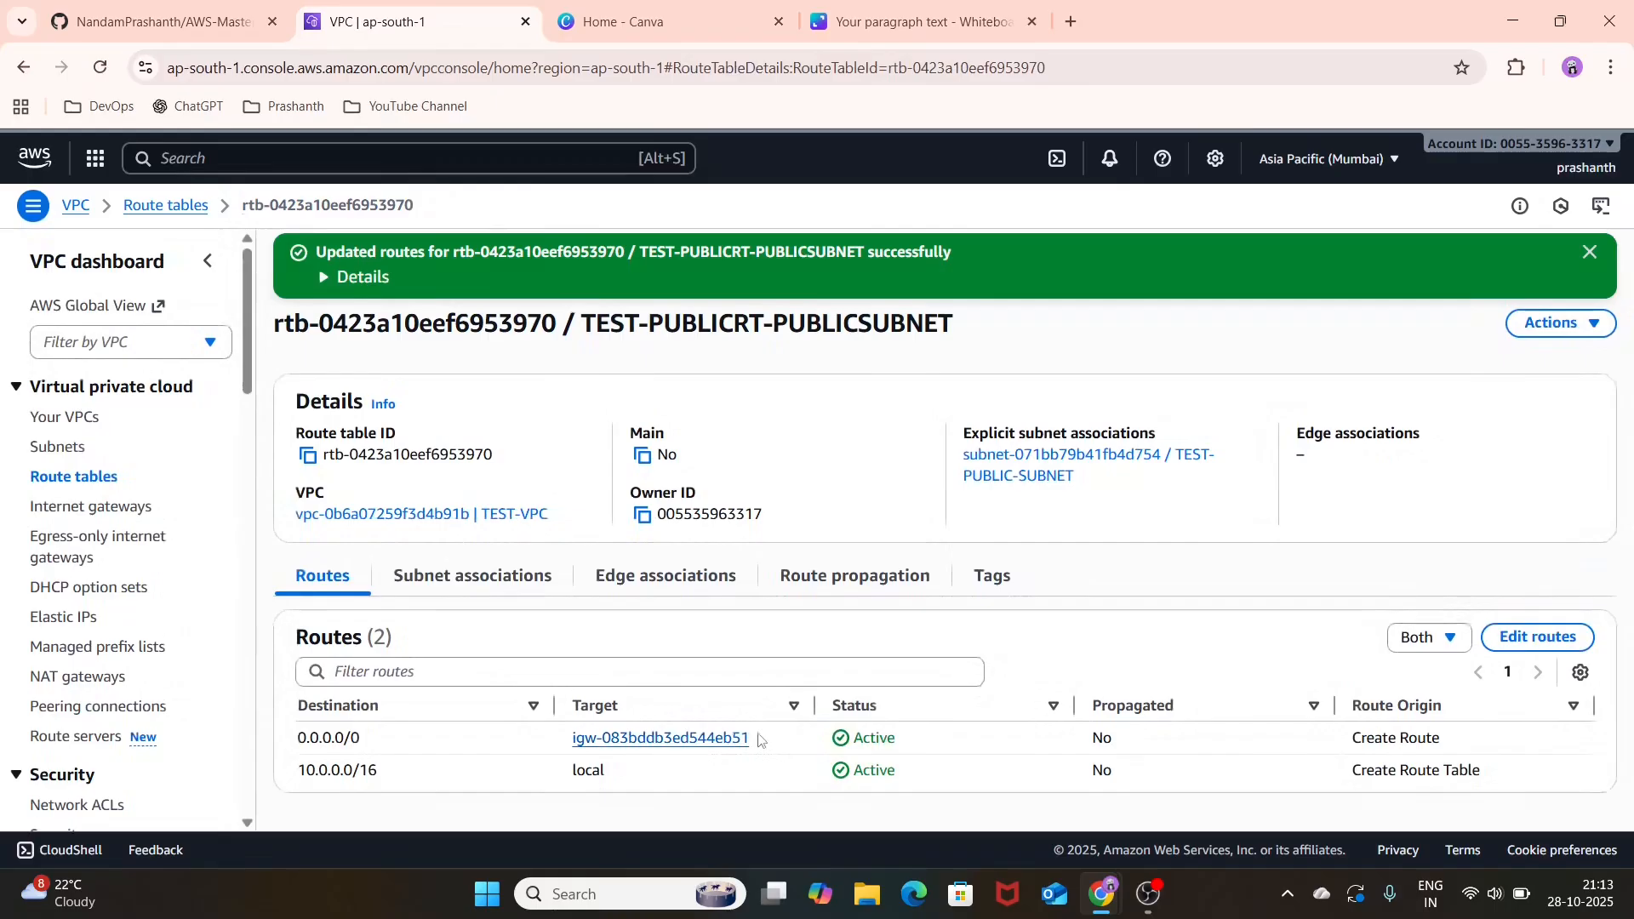
Step: Check the internet gateway that the 0.0.0.0/0 route targets, then return to the route table and look through the VPC features
click(719, 739)
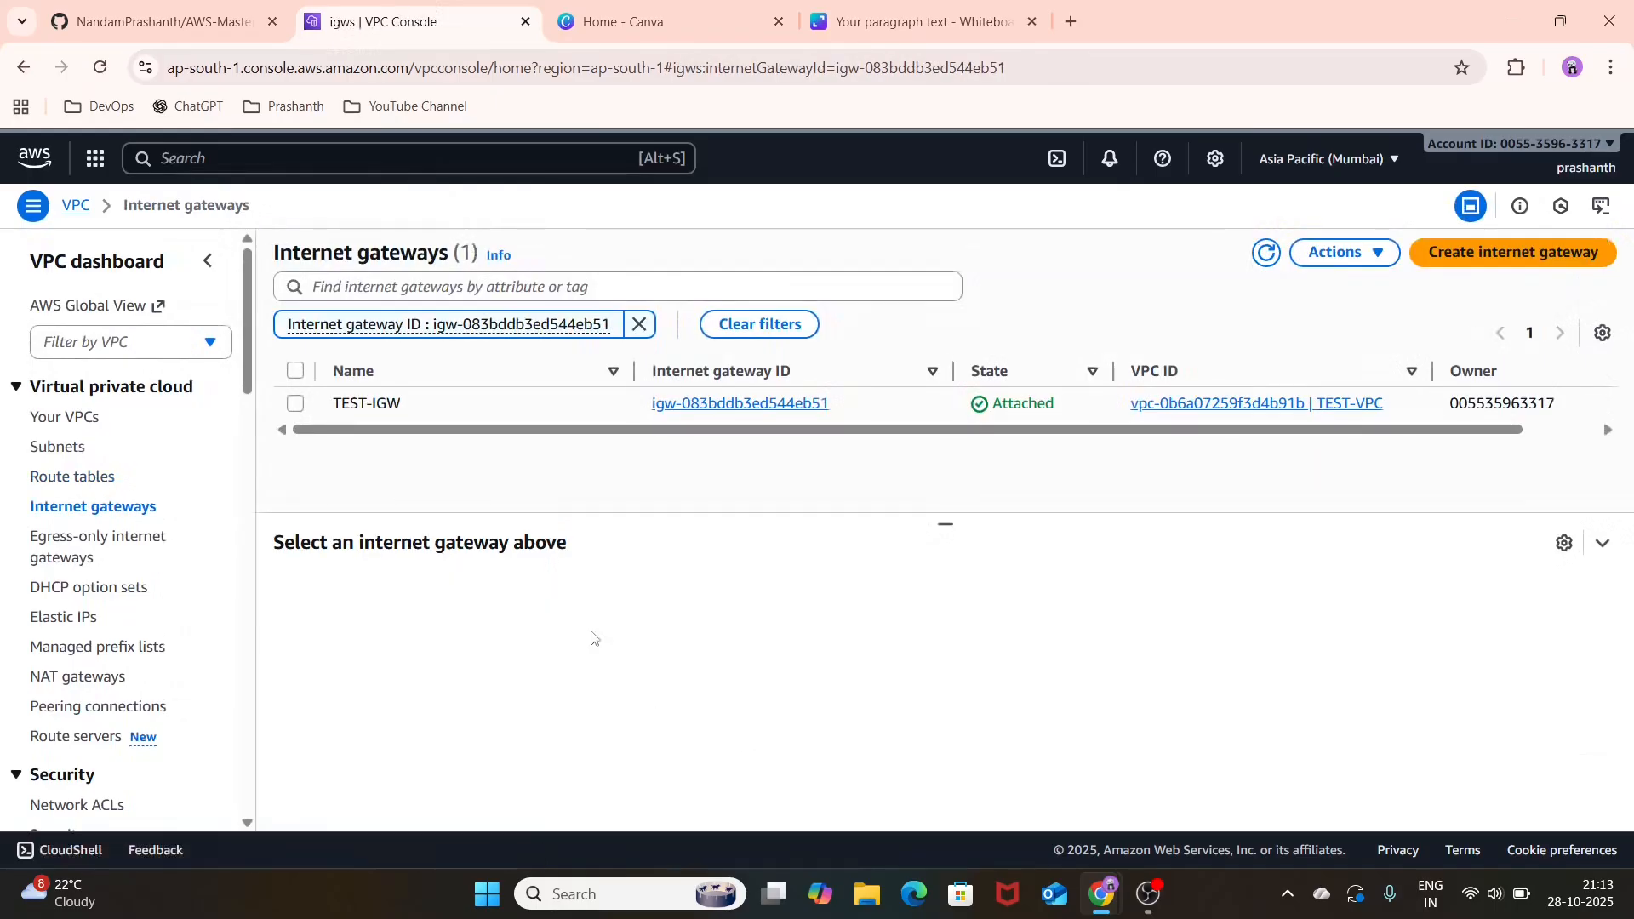
scroll(400, 453, left, 5)
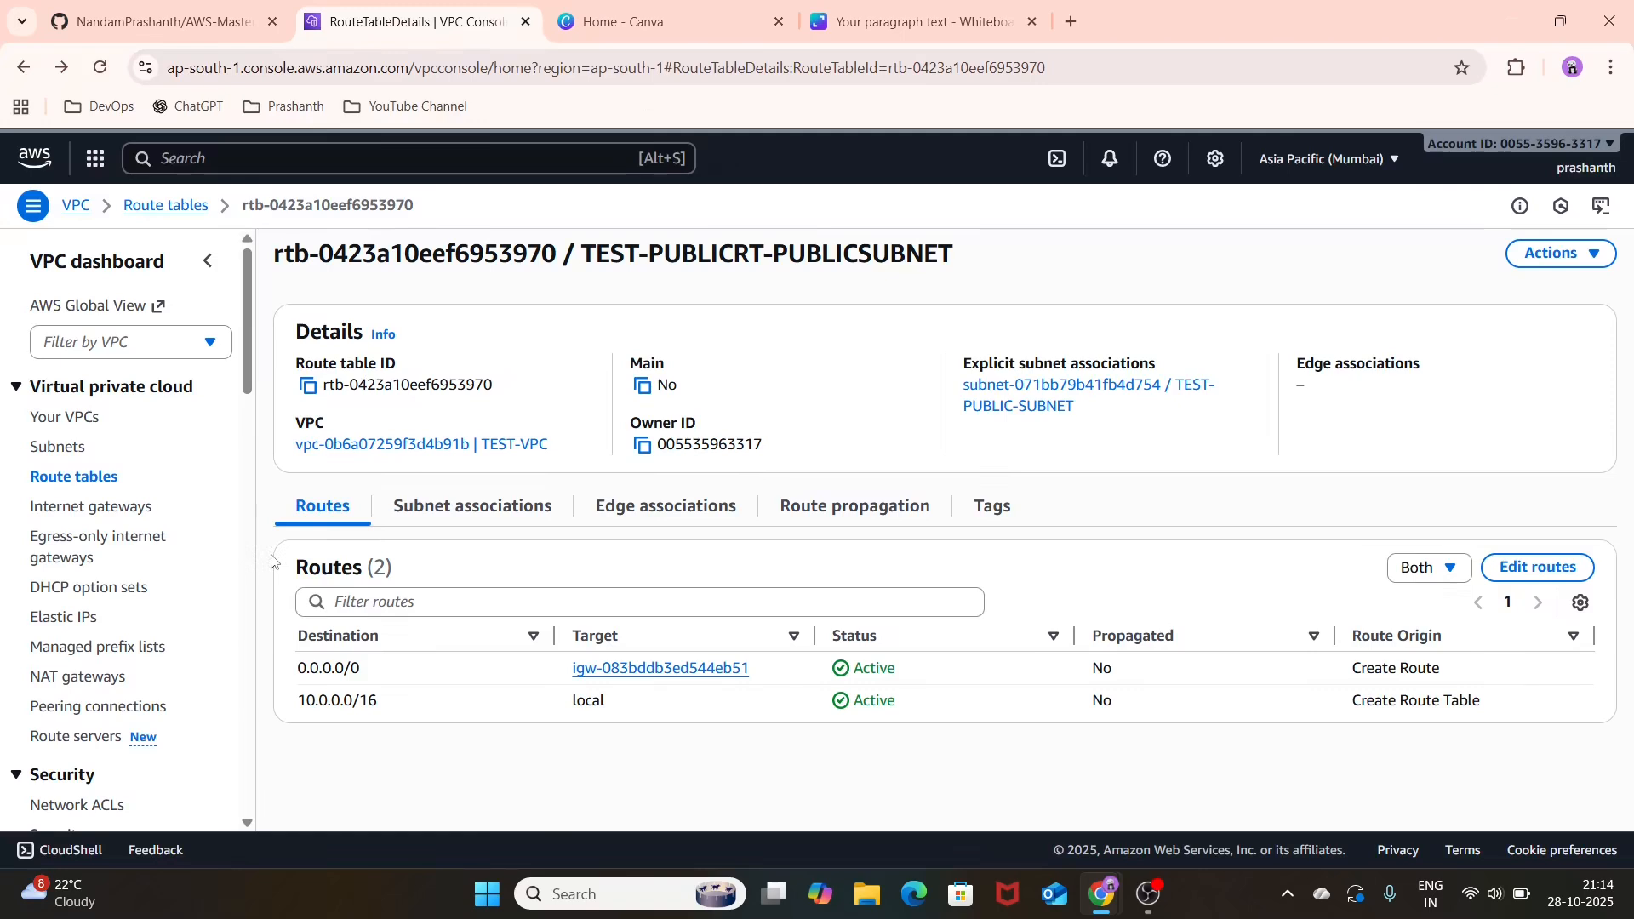
scroll(172, 582, down, 3)
scroll(172, 582, down, 4)
scroll(172, 582, down, 6)
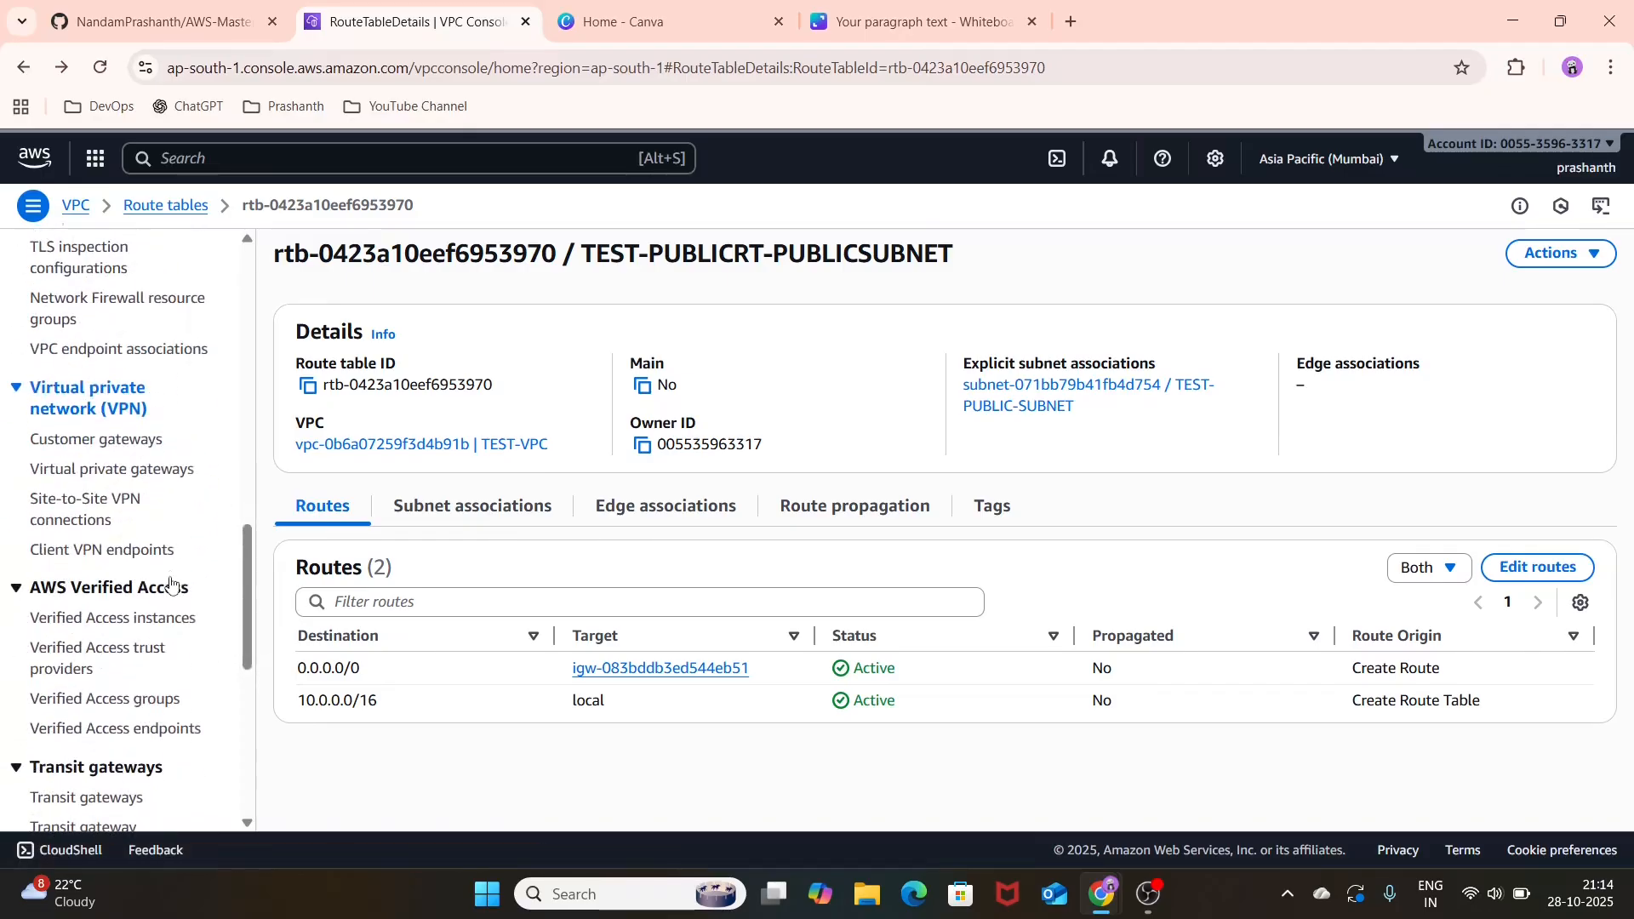
Step: Search the AWS console for security groups and open the Security groups EC2 feature
click(586, 168)
text(S)
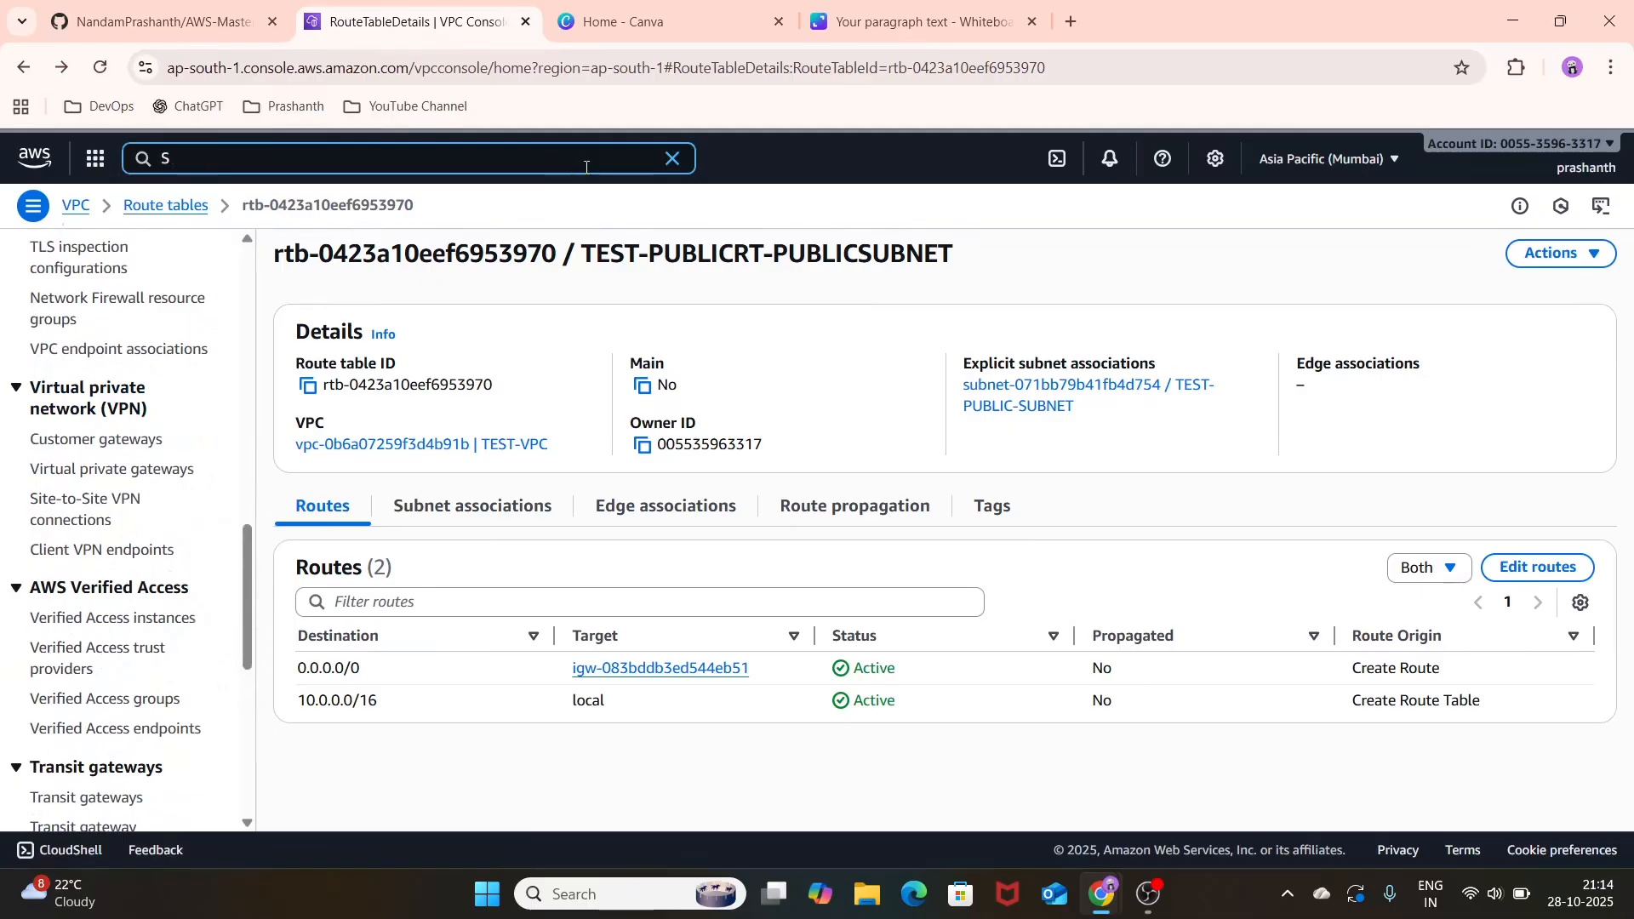
text(GW)
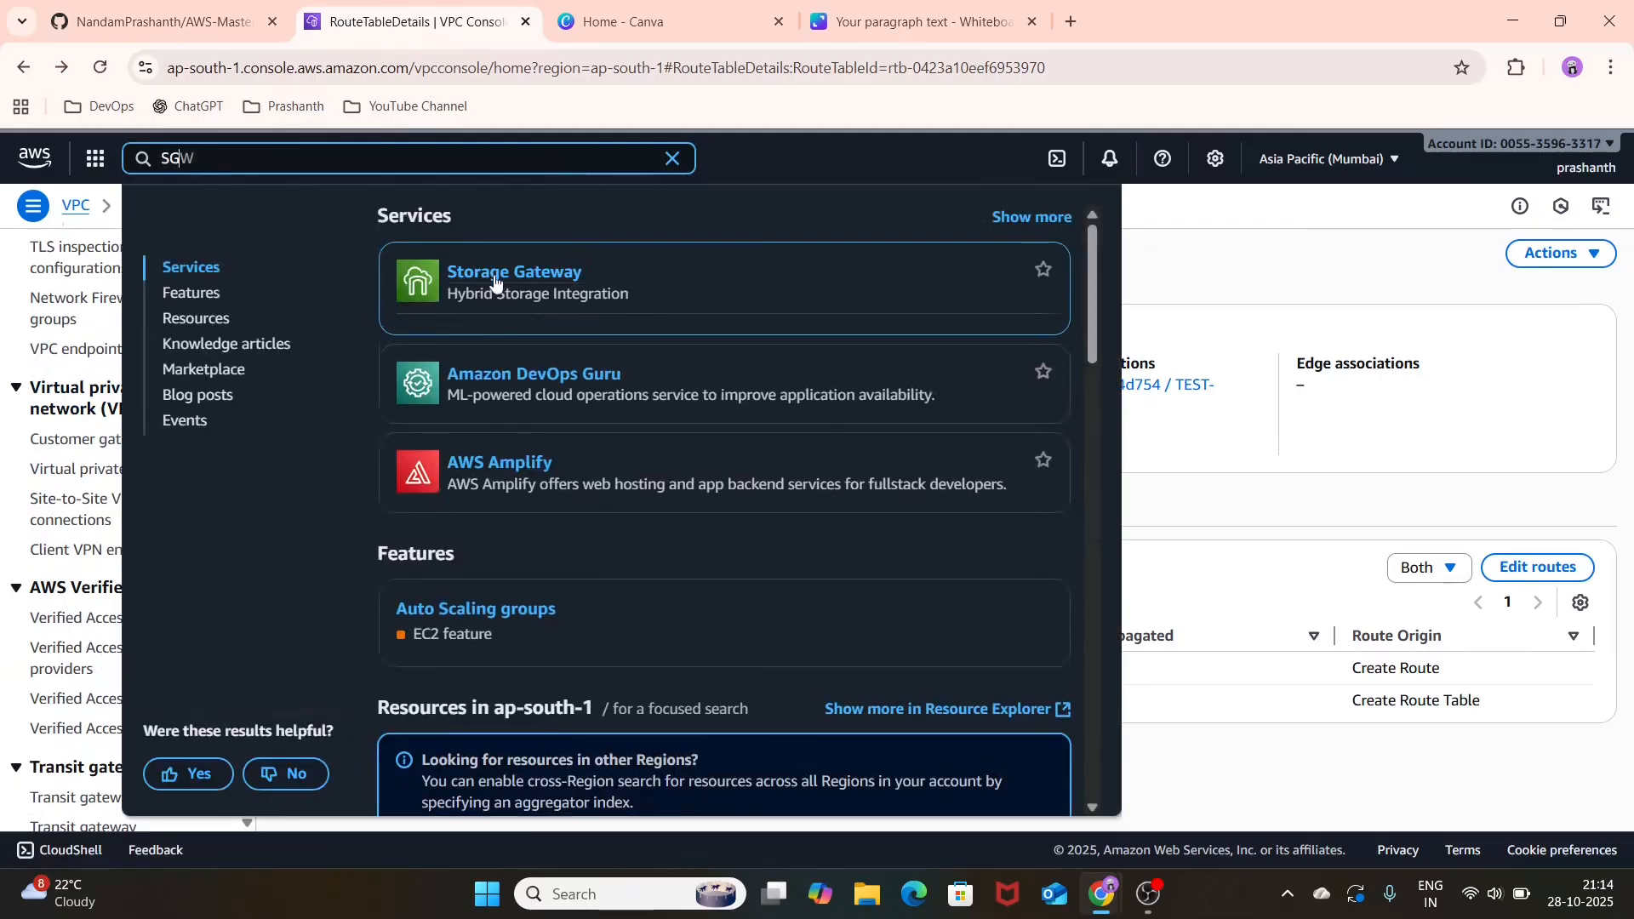
scroll(504, 422, down, 4)
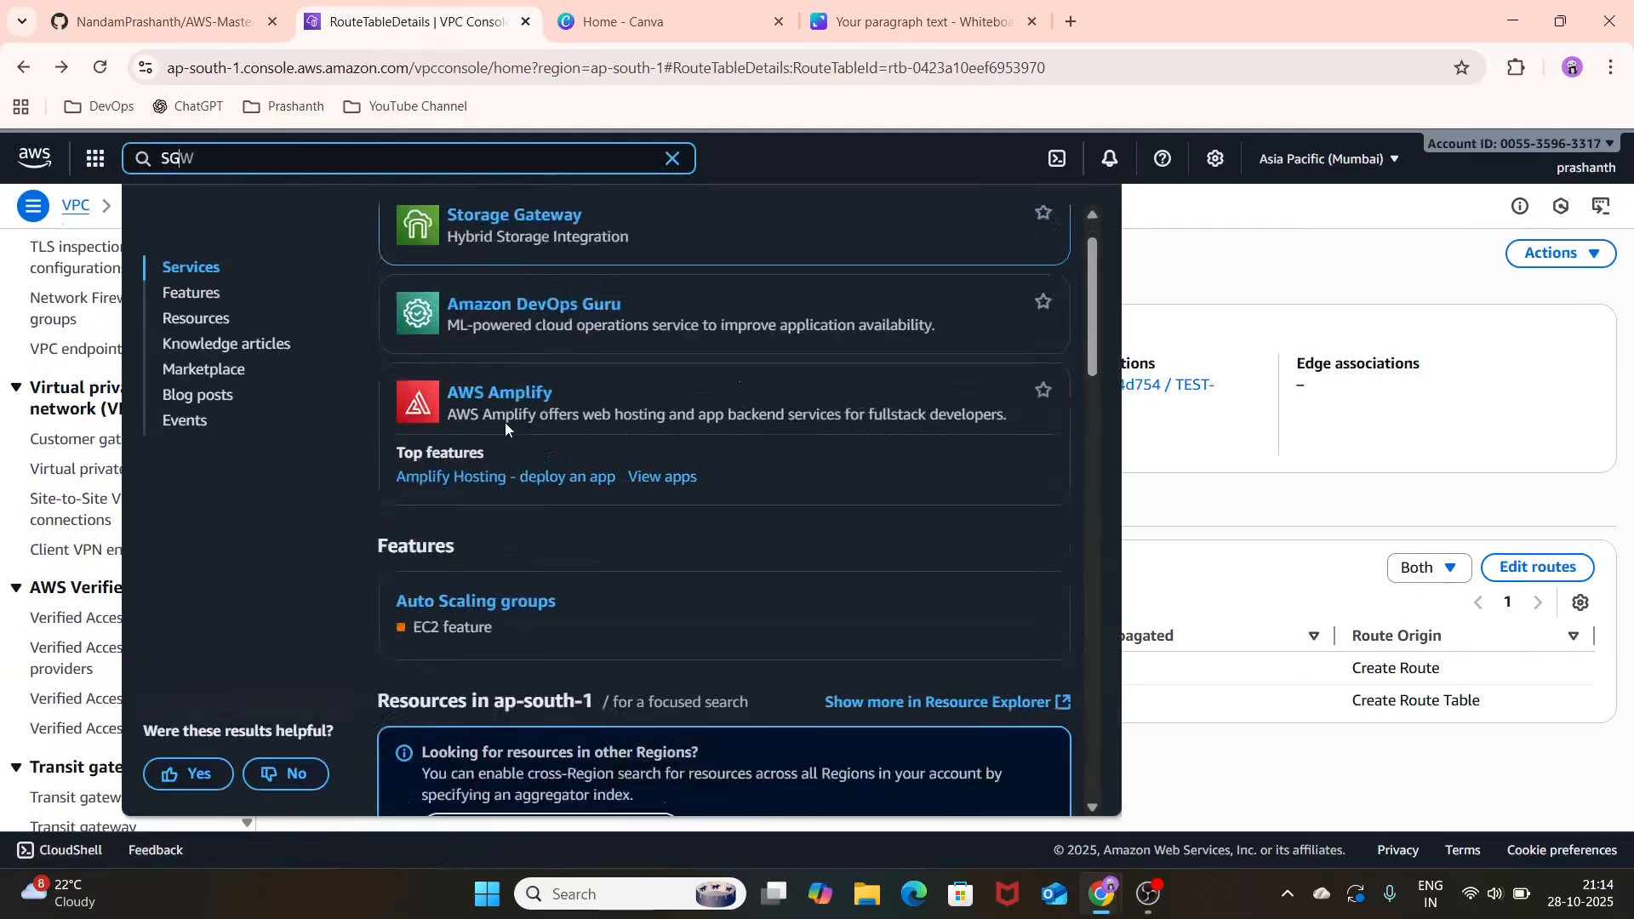
scroll(505, 422, down, 3)
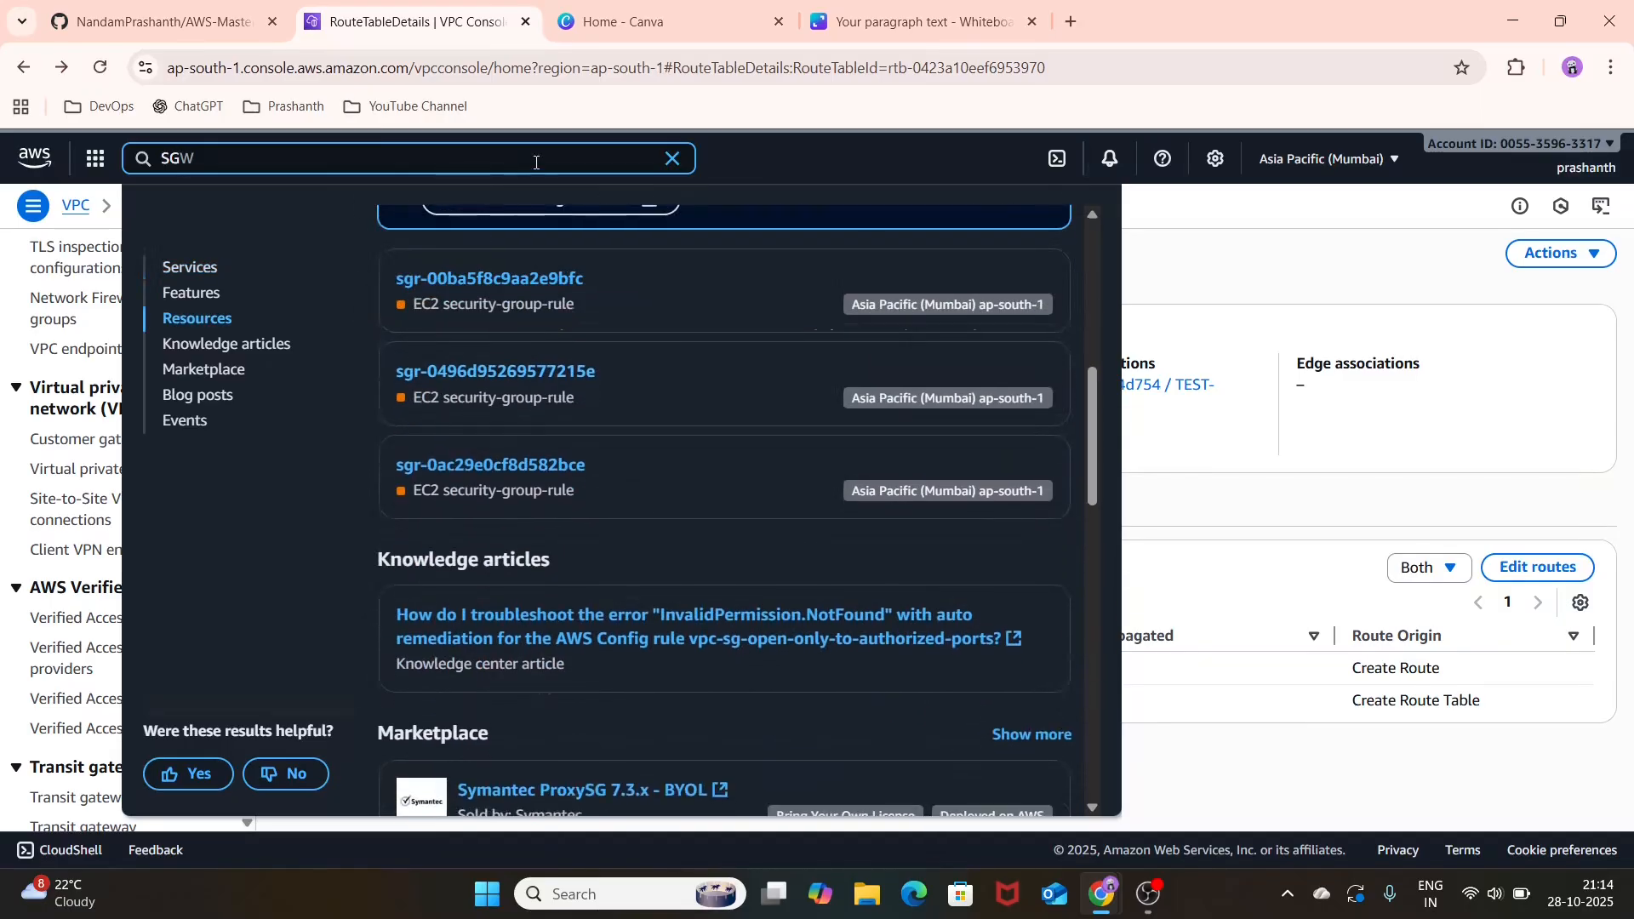
key(BackSpace)
key(BackSpace)
text(ecurit)
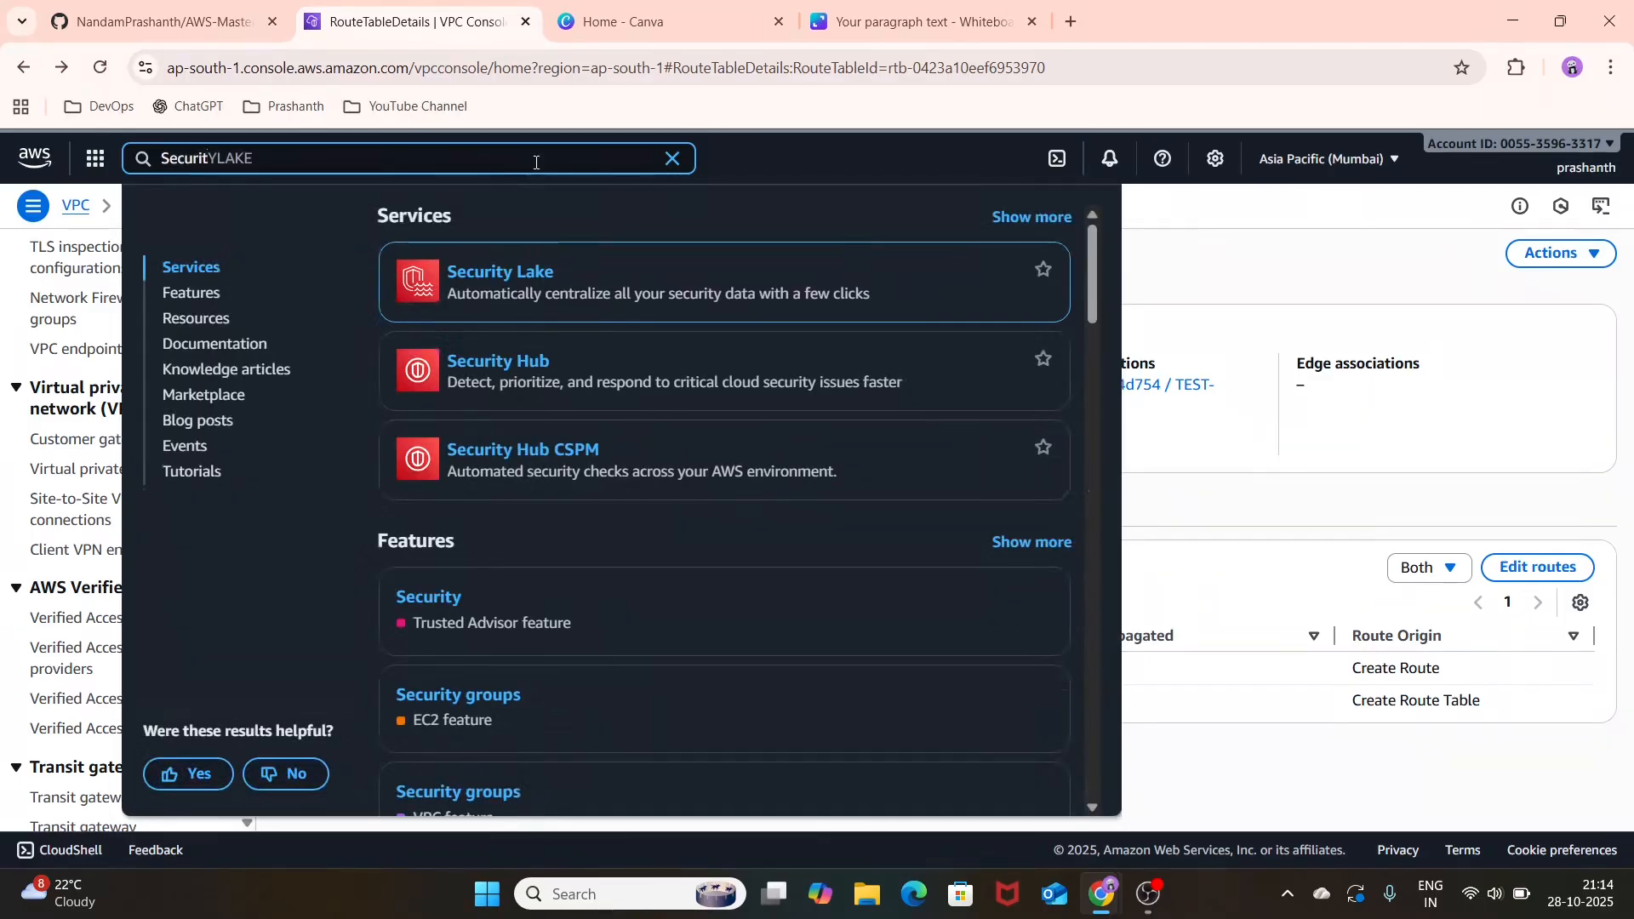
text(y group)
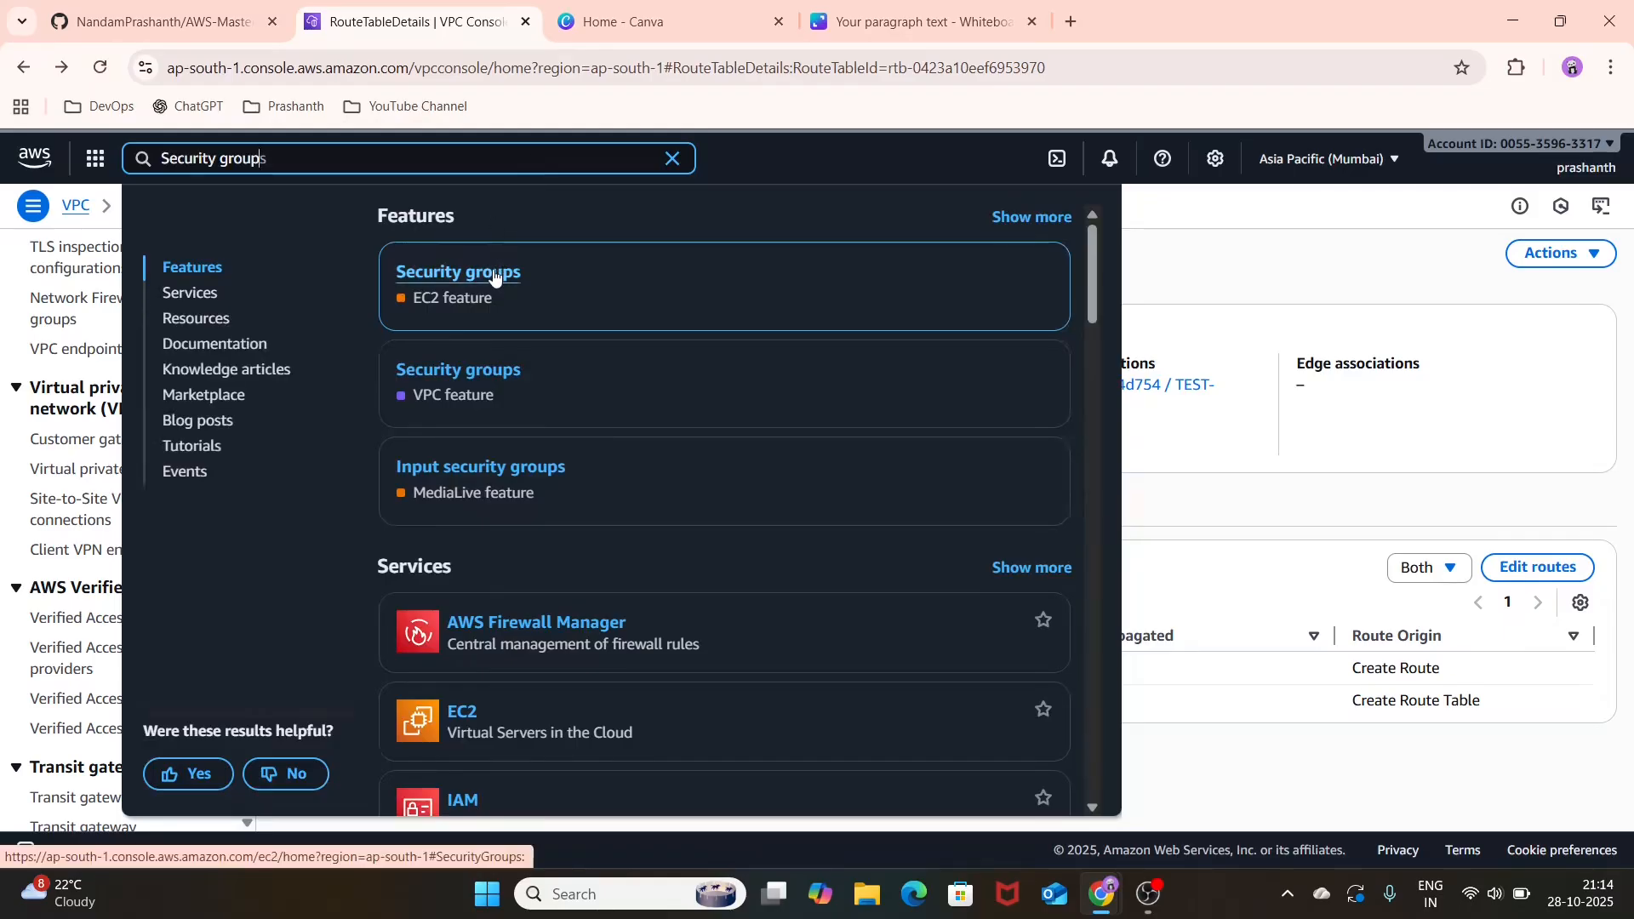
click(493, 278)
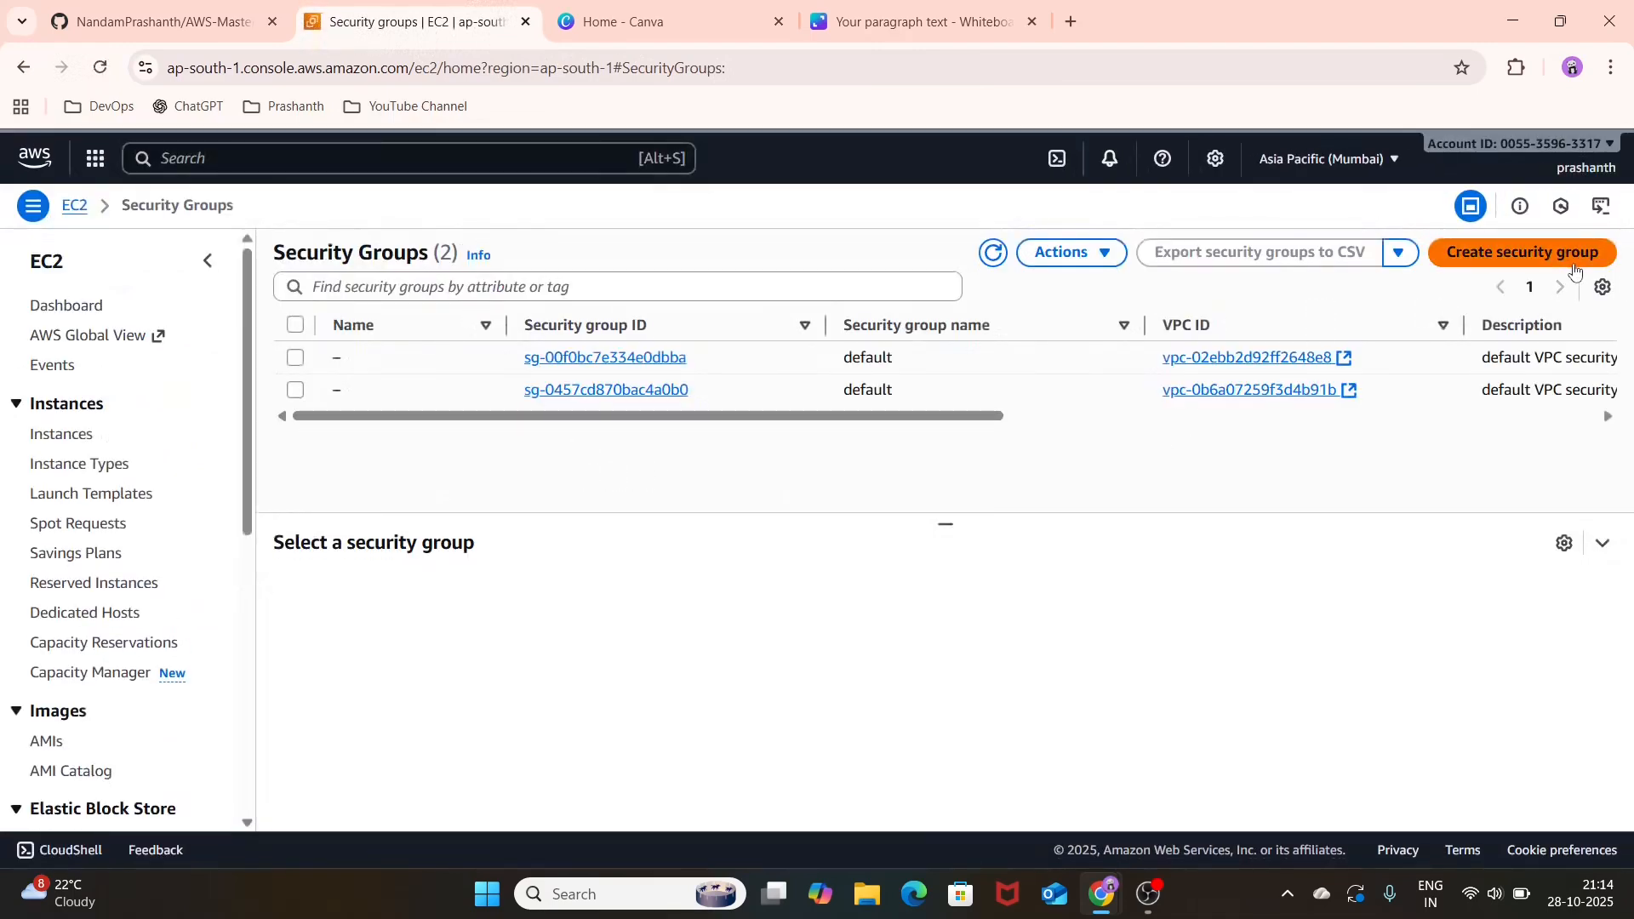
Step: Start a new security group named TEST-SG with the description FOR DEMO, assigned to TEST-VPC
click(1523, 253)
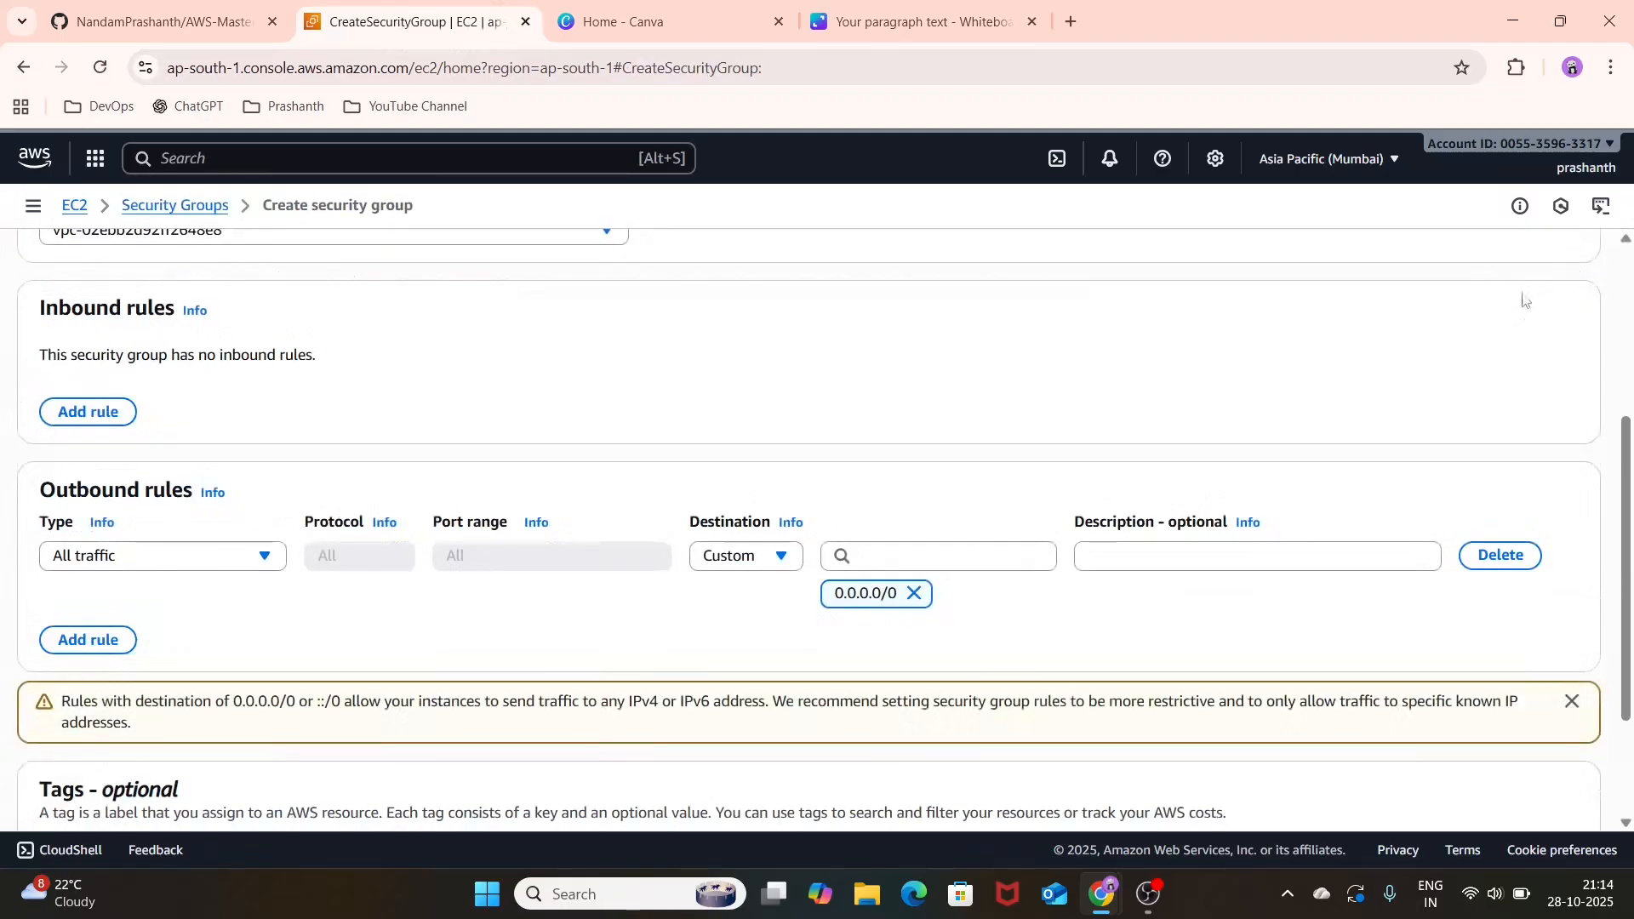
scroll(467, 353, up, 4)
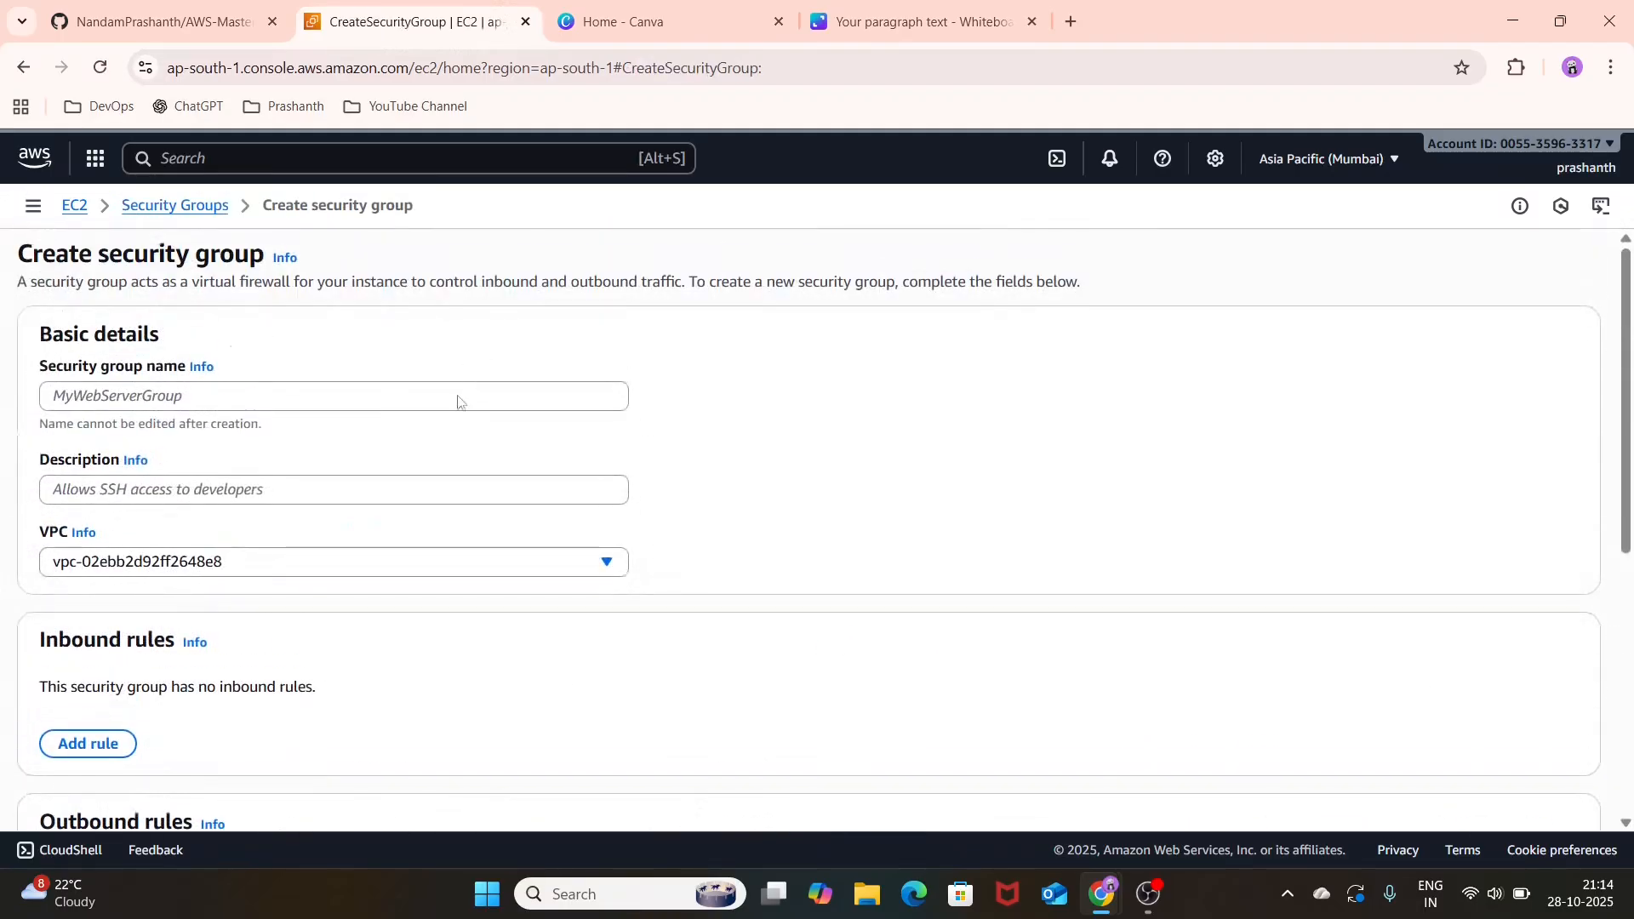
click(475, 399)
text(TEST-SG)
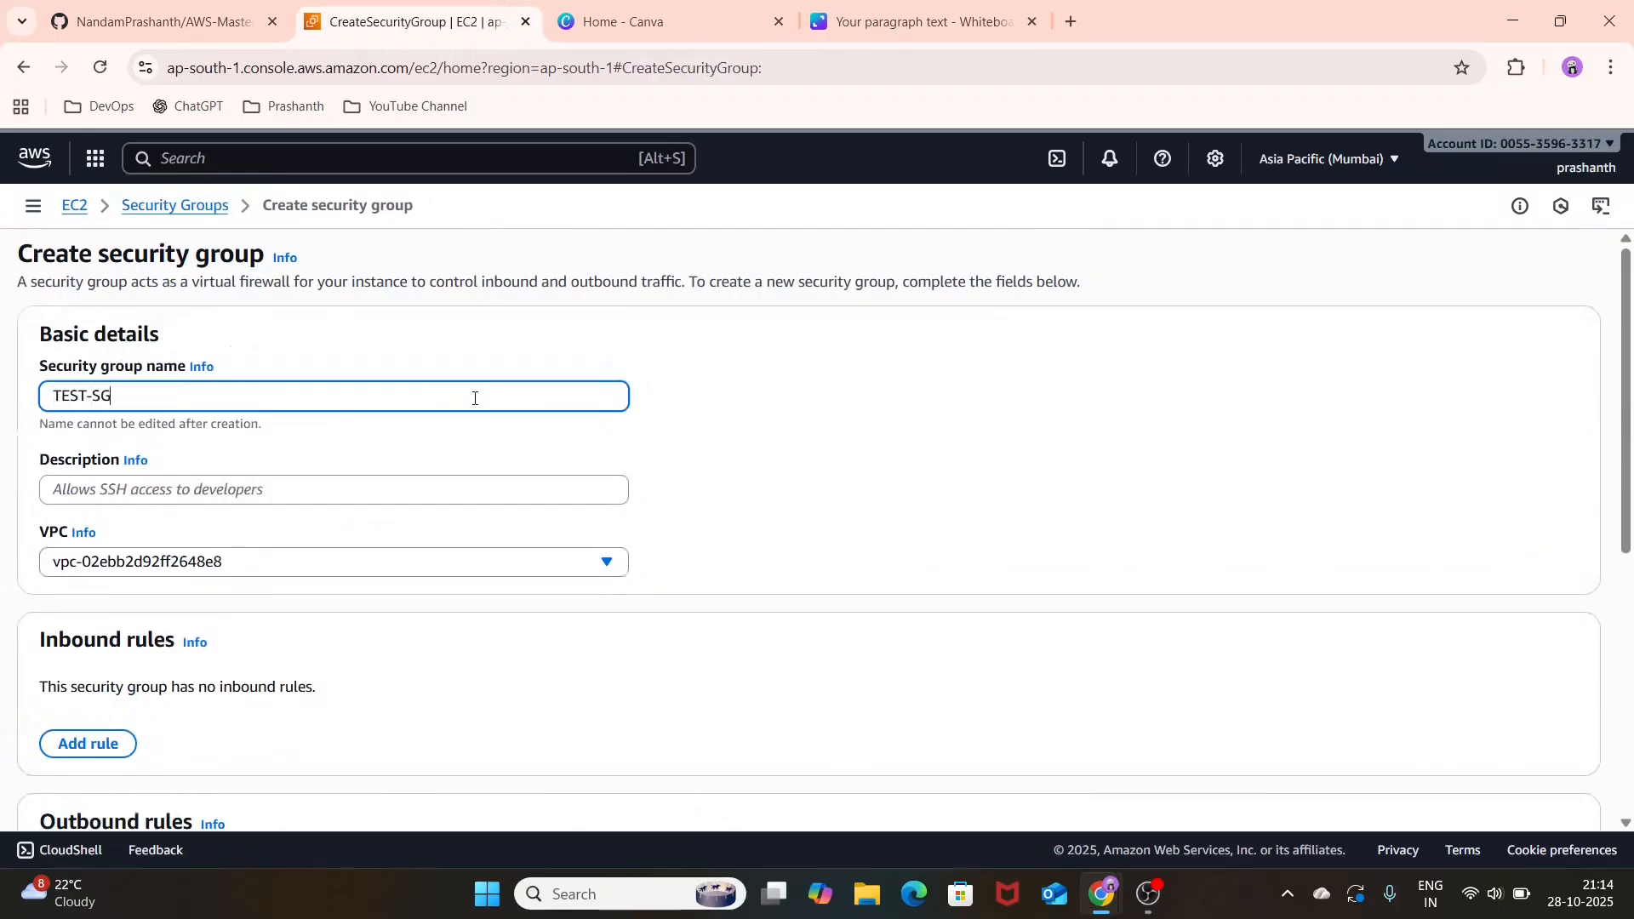
scroll(474, 399, down, 1)
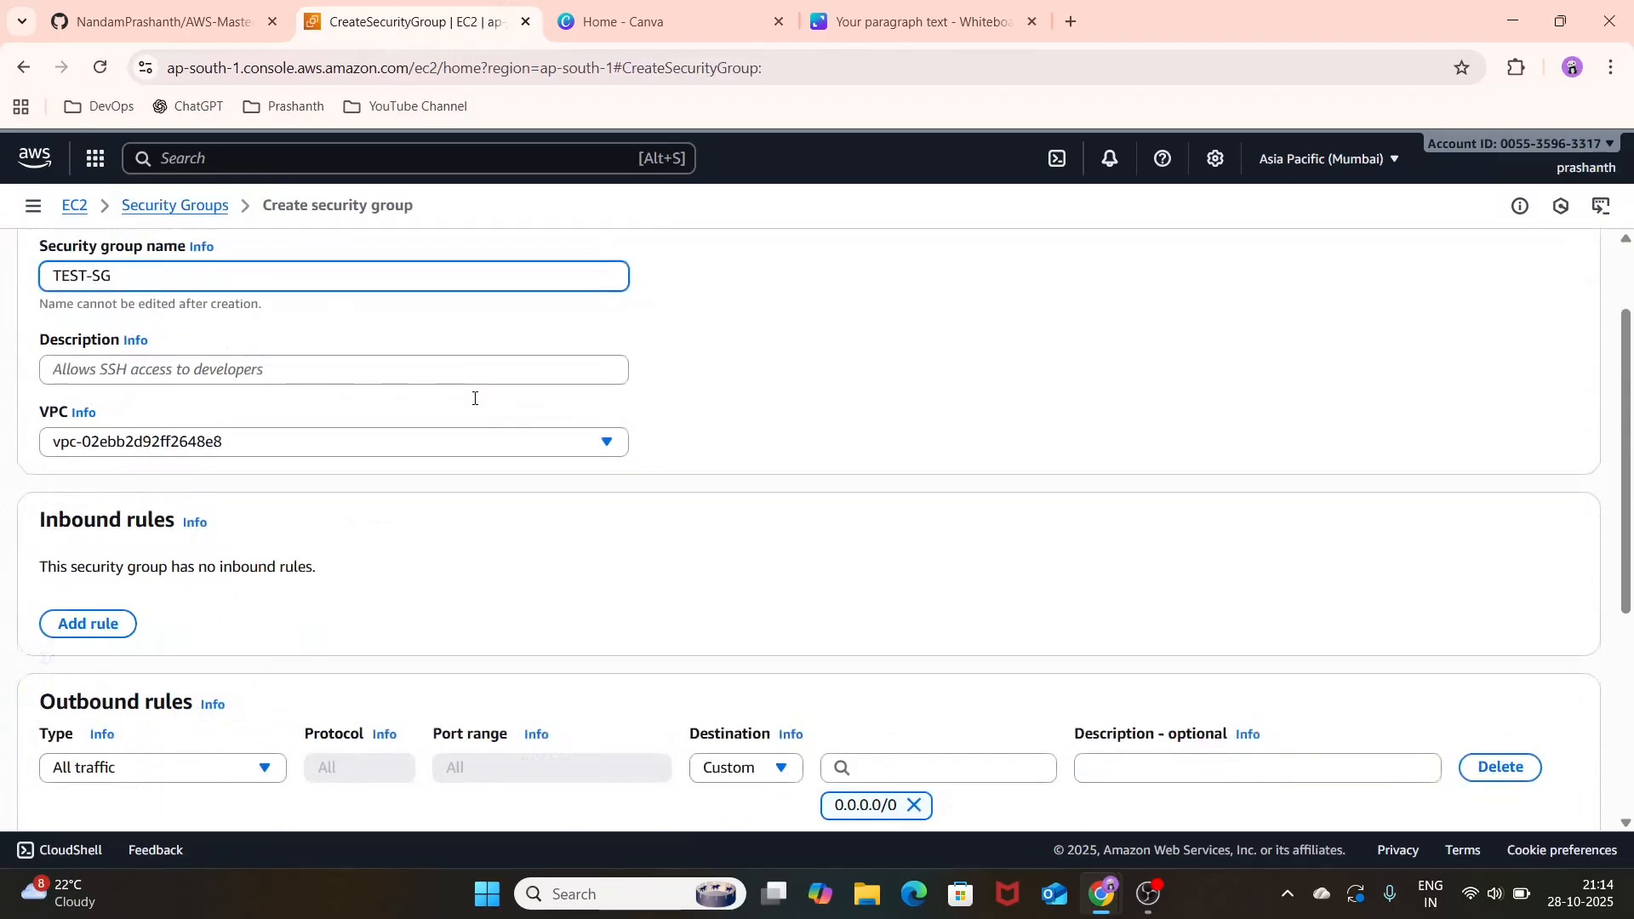
click(500, 380)
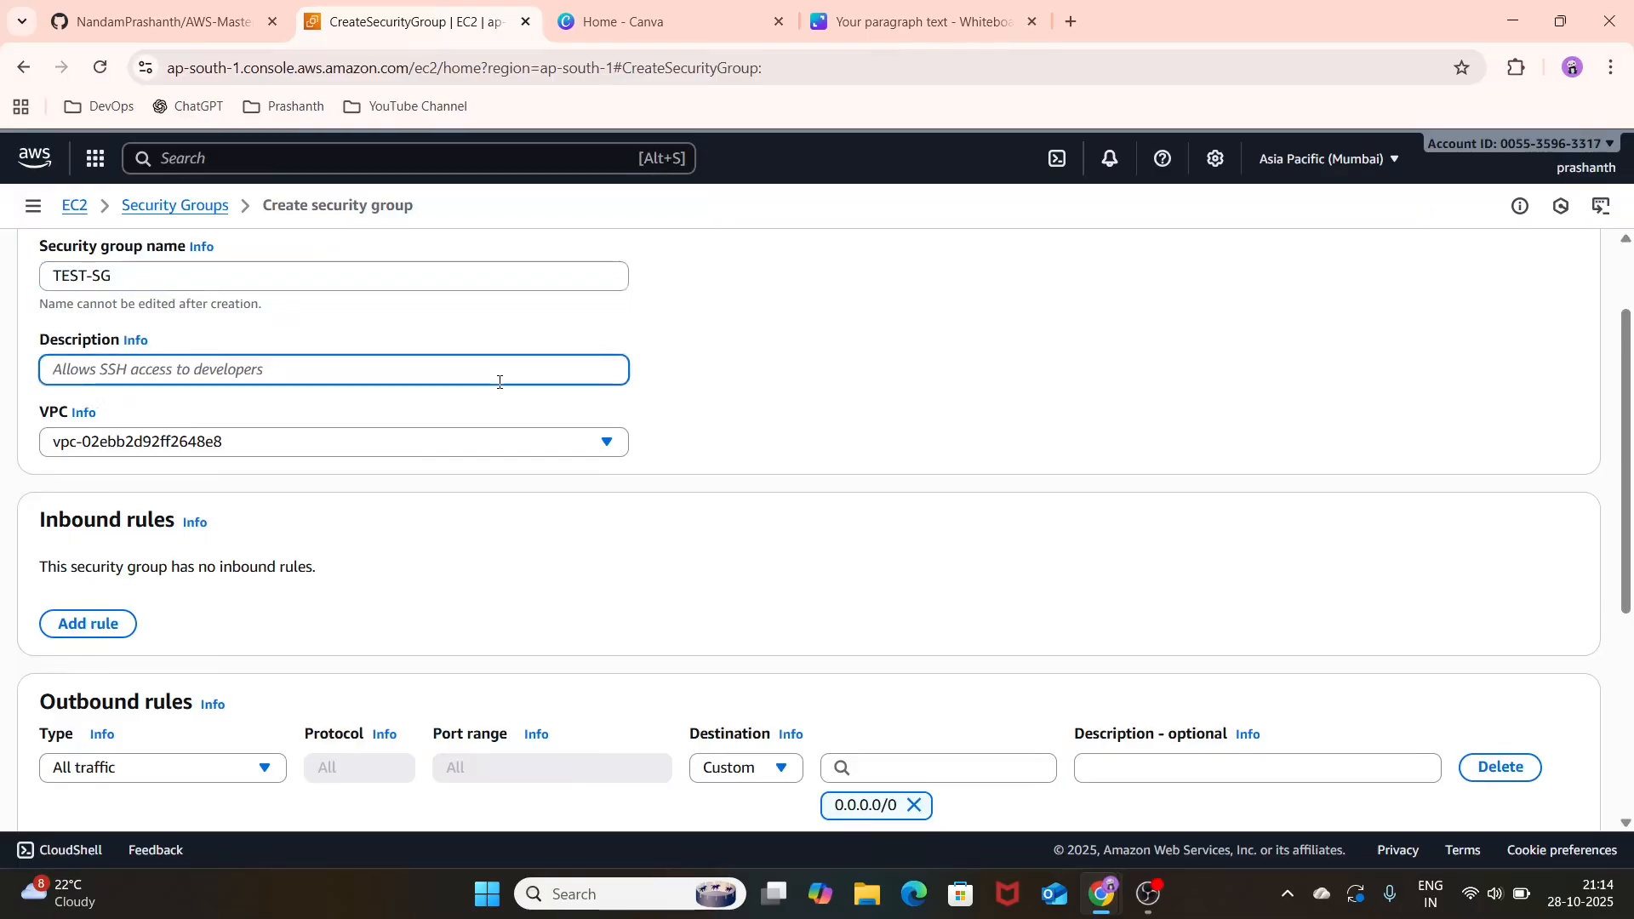
text(FOR DEMO)
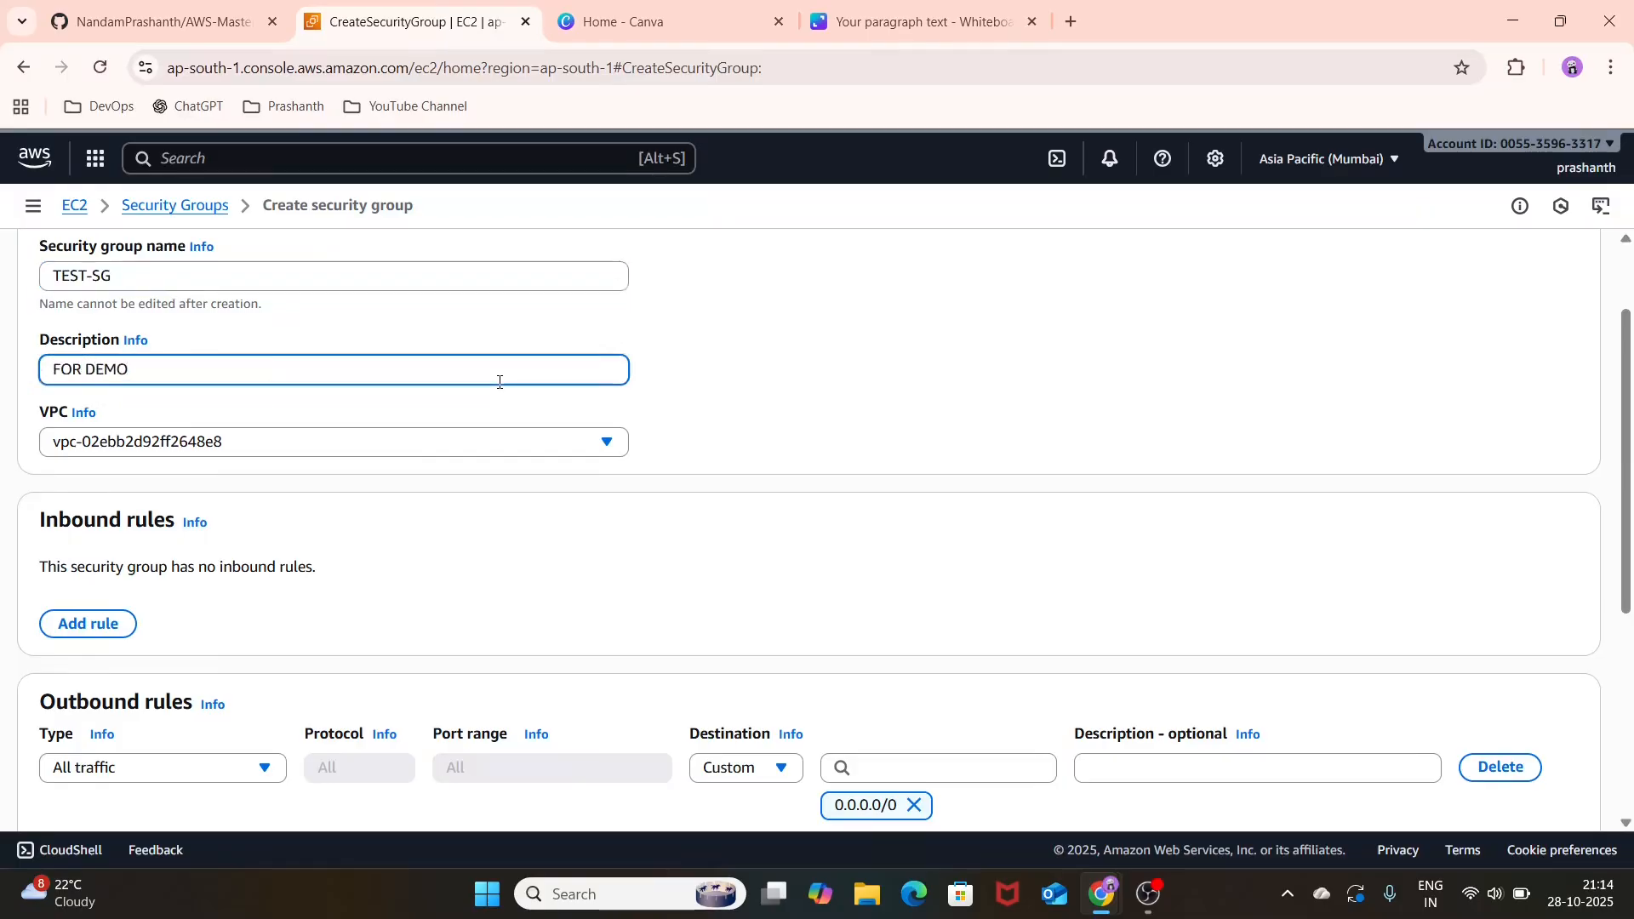
click(549, 457)
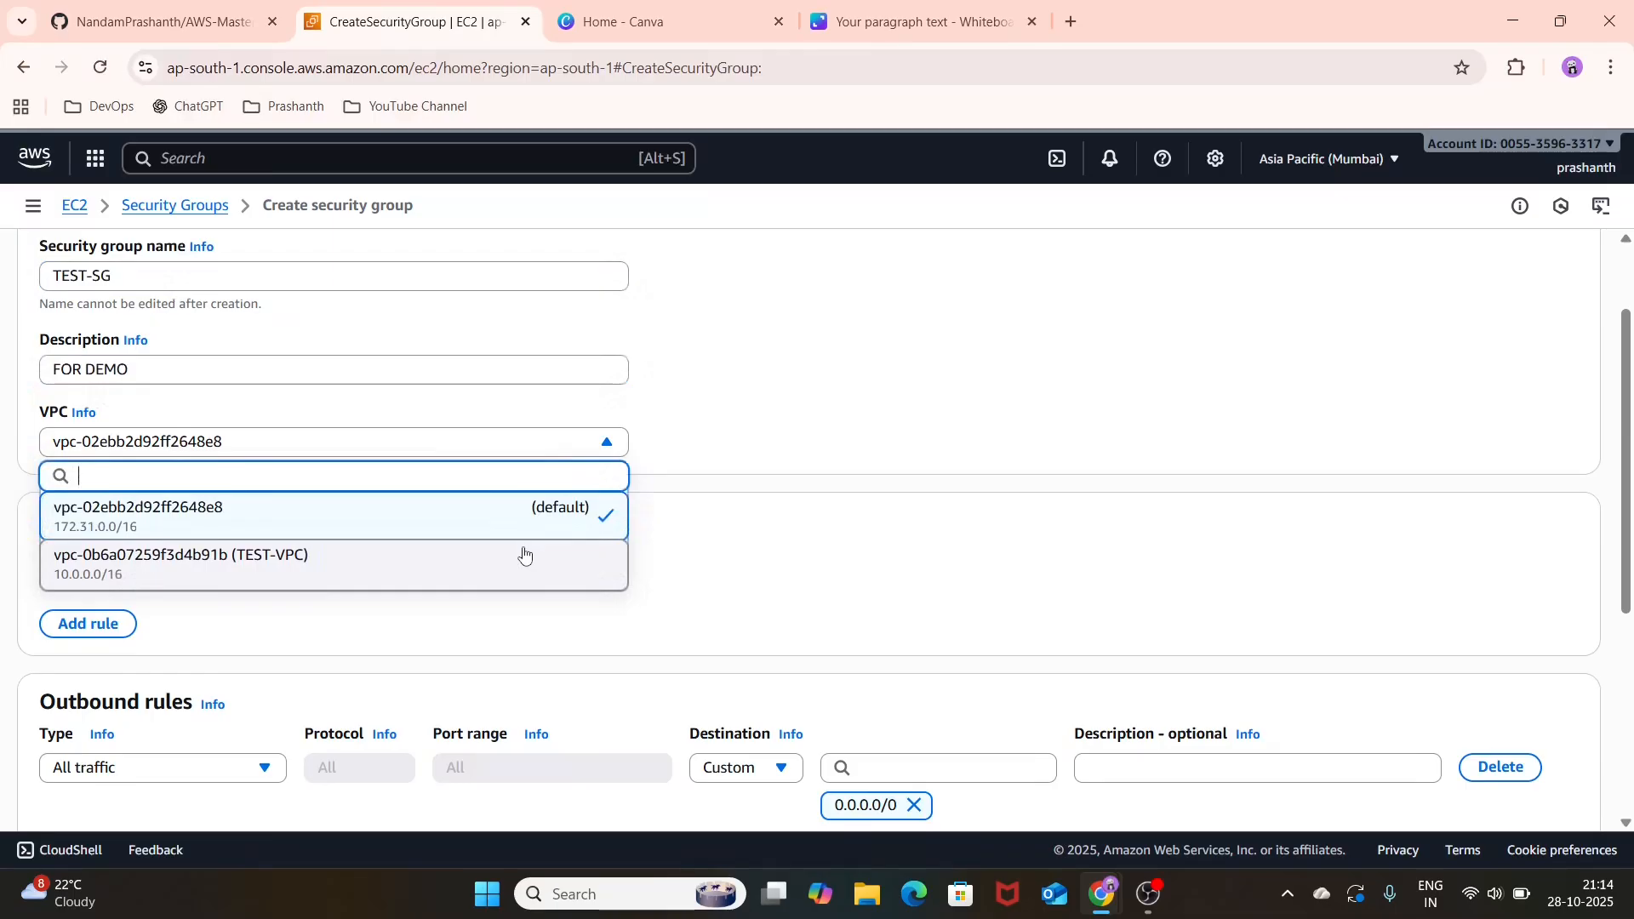
click(524, 554)
scroll(609, 547, down, 2)
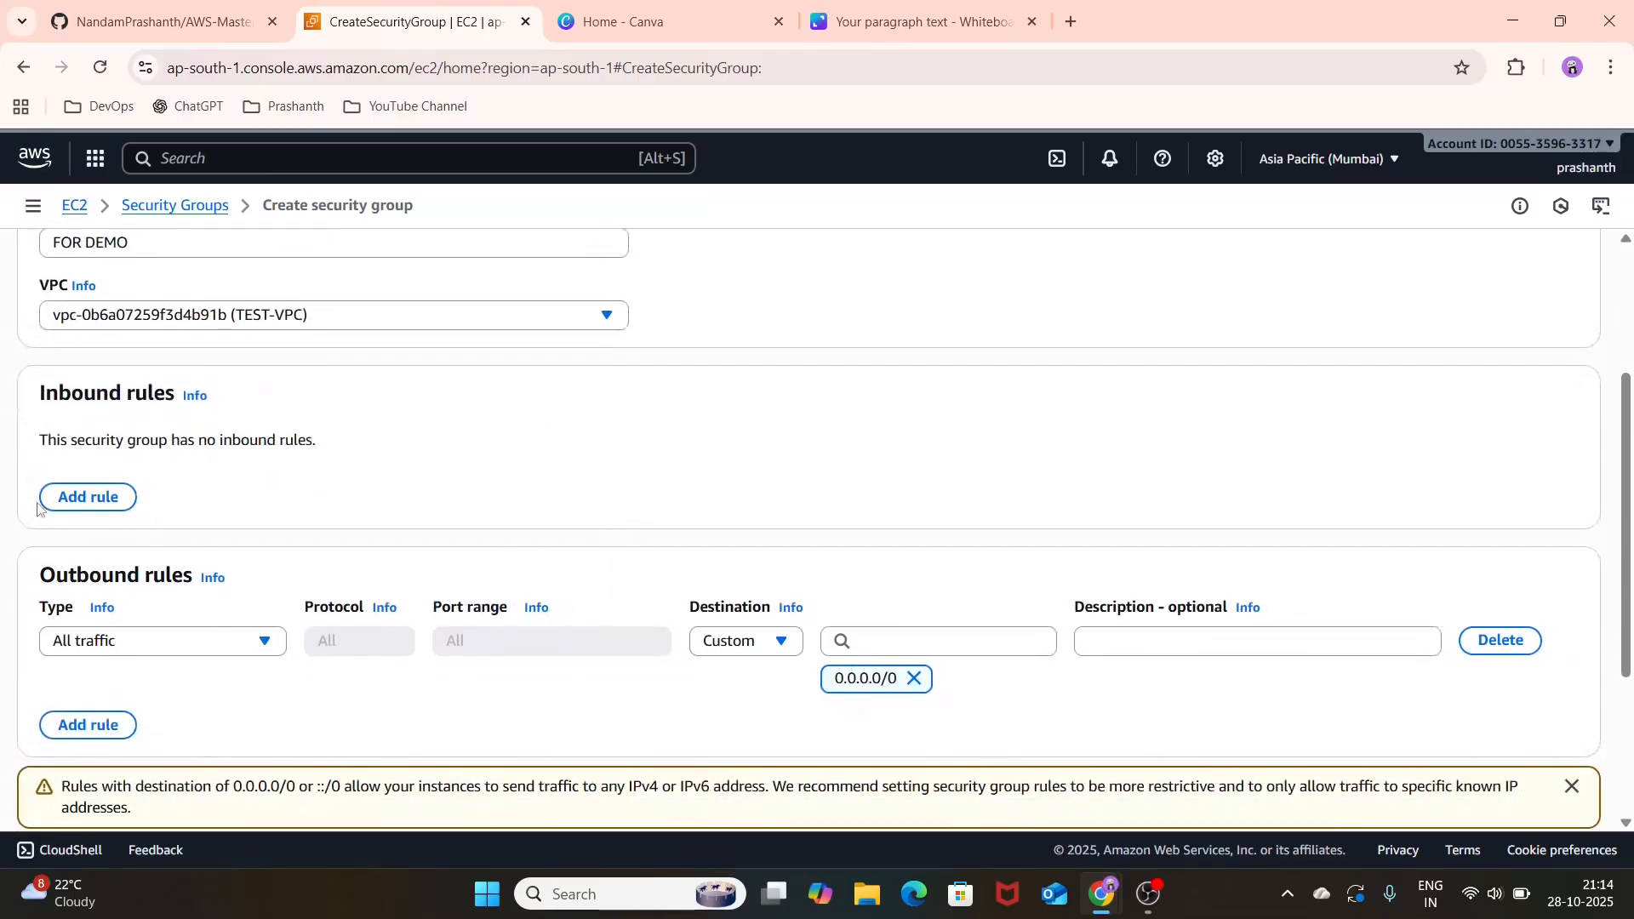
Step: Add an inbound rule to the security group that allows SSH from source 0.0.0.0/0
click(72, 497)
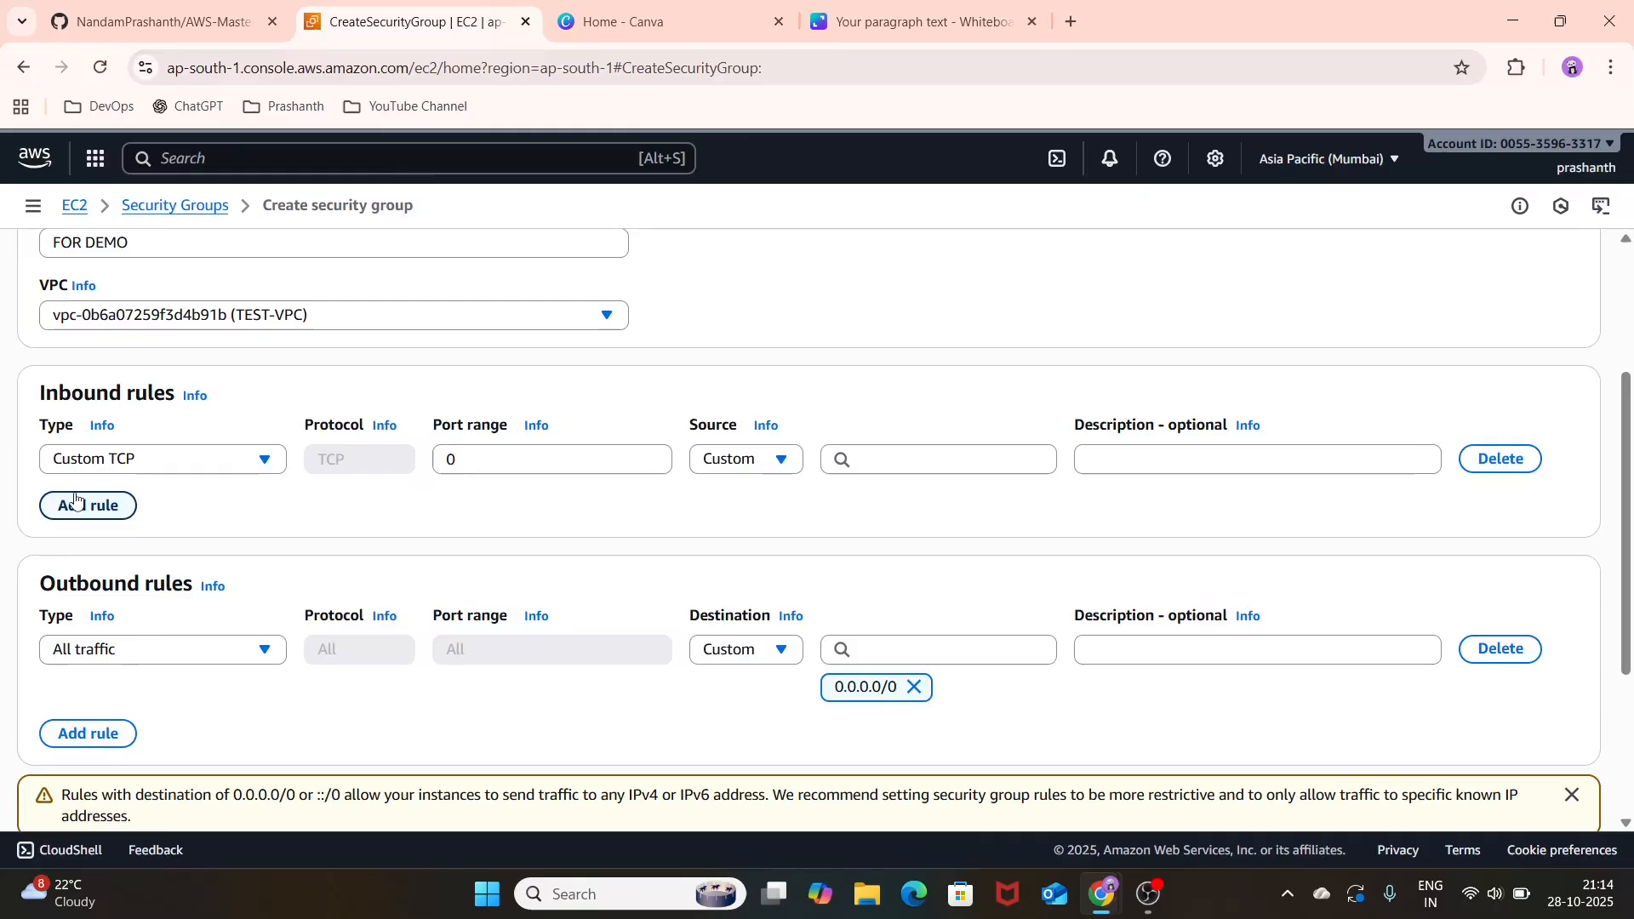
click(228, 468)
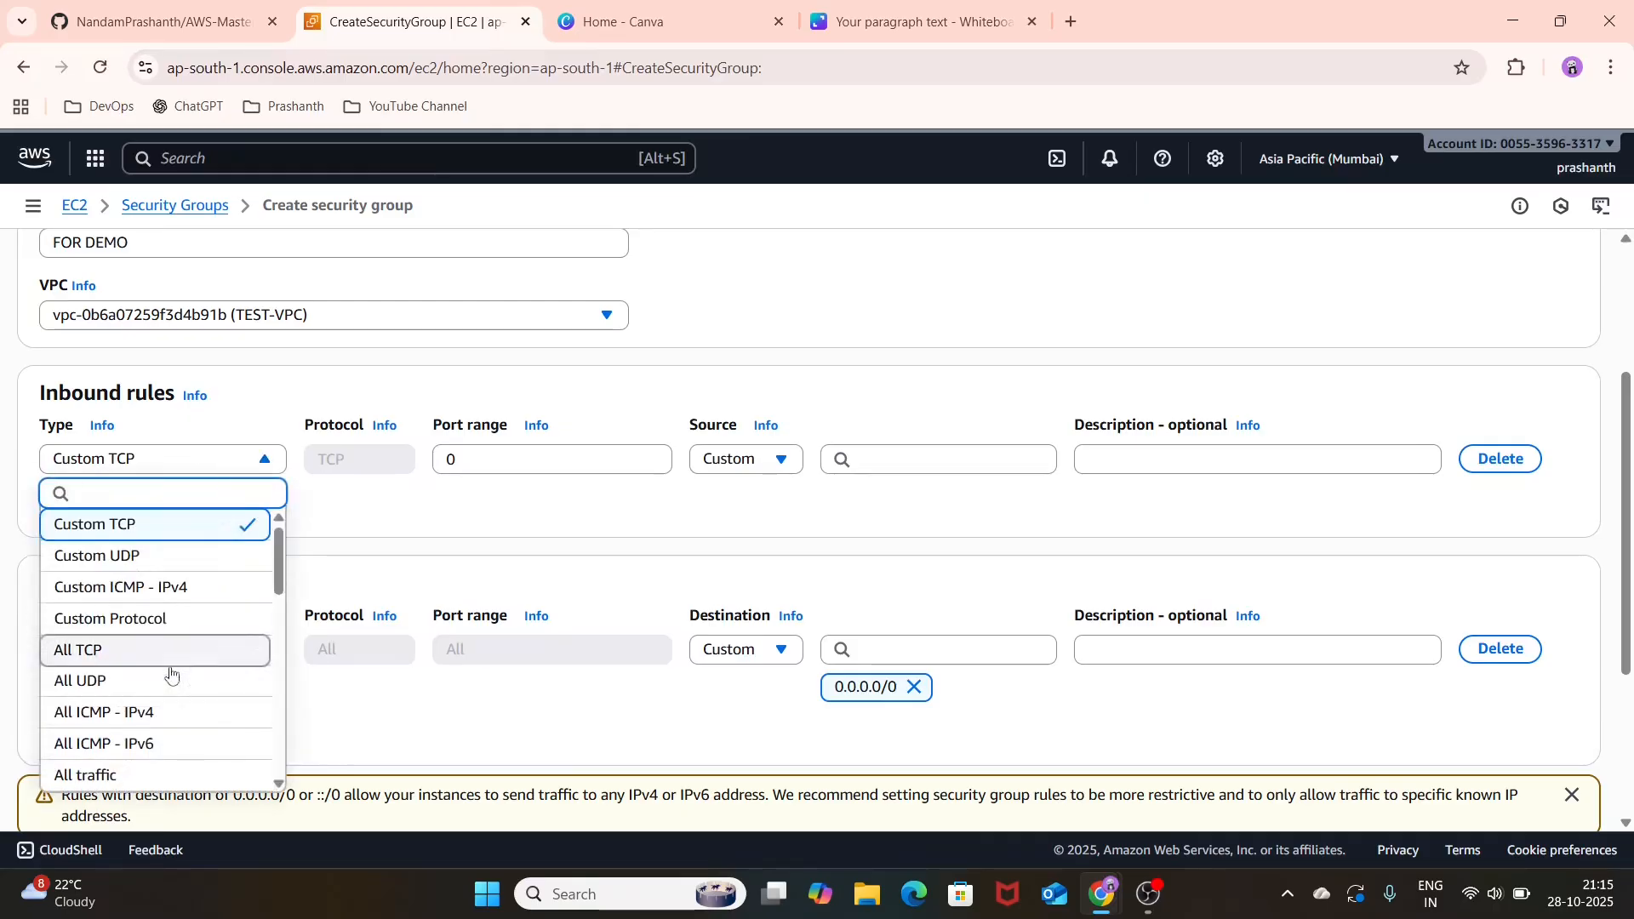
scroll(169, 688, down, 3)
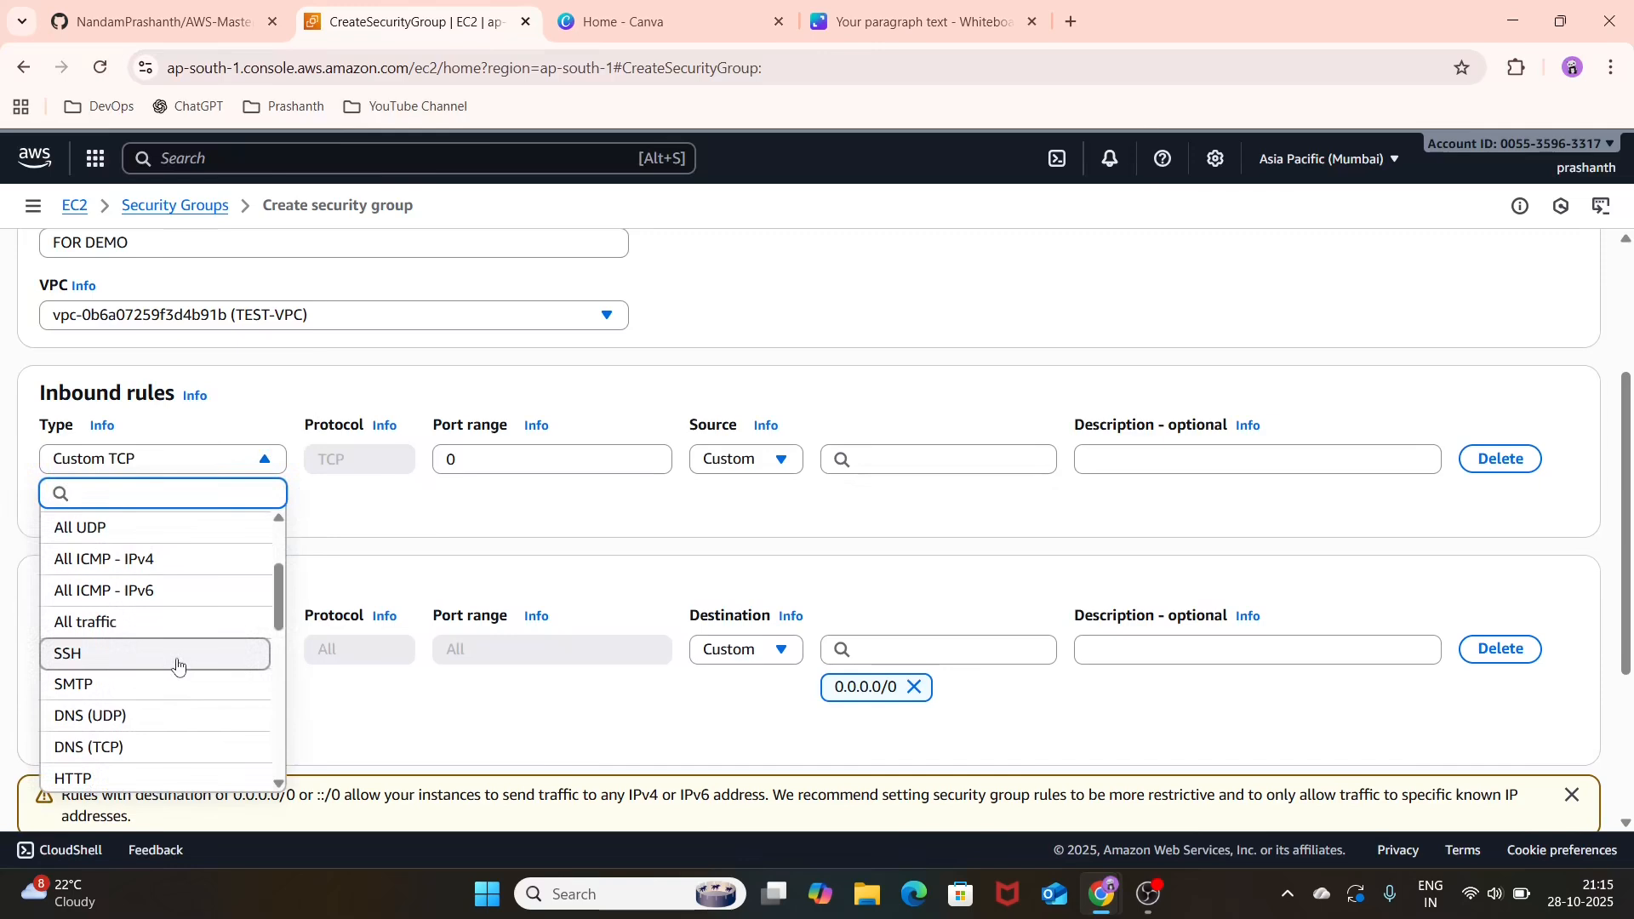
click(175, 664)
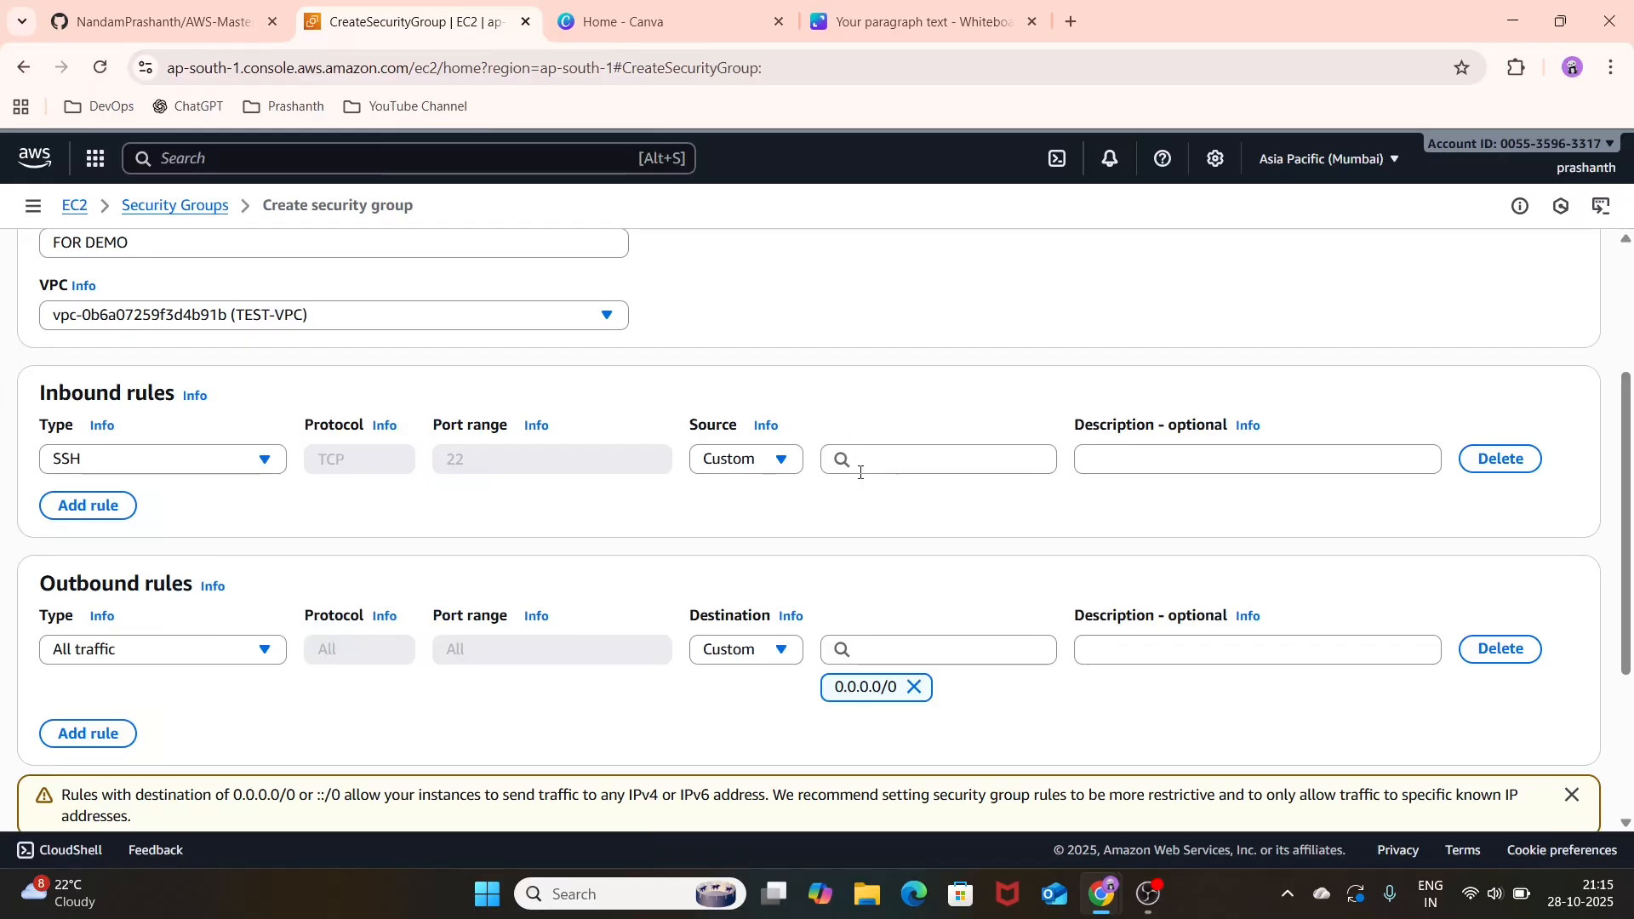
click(861, 464)
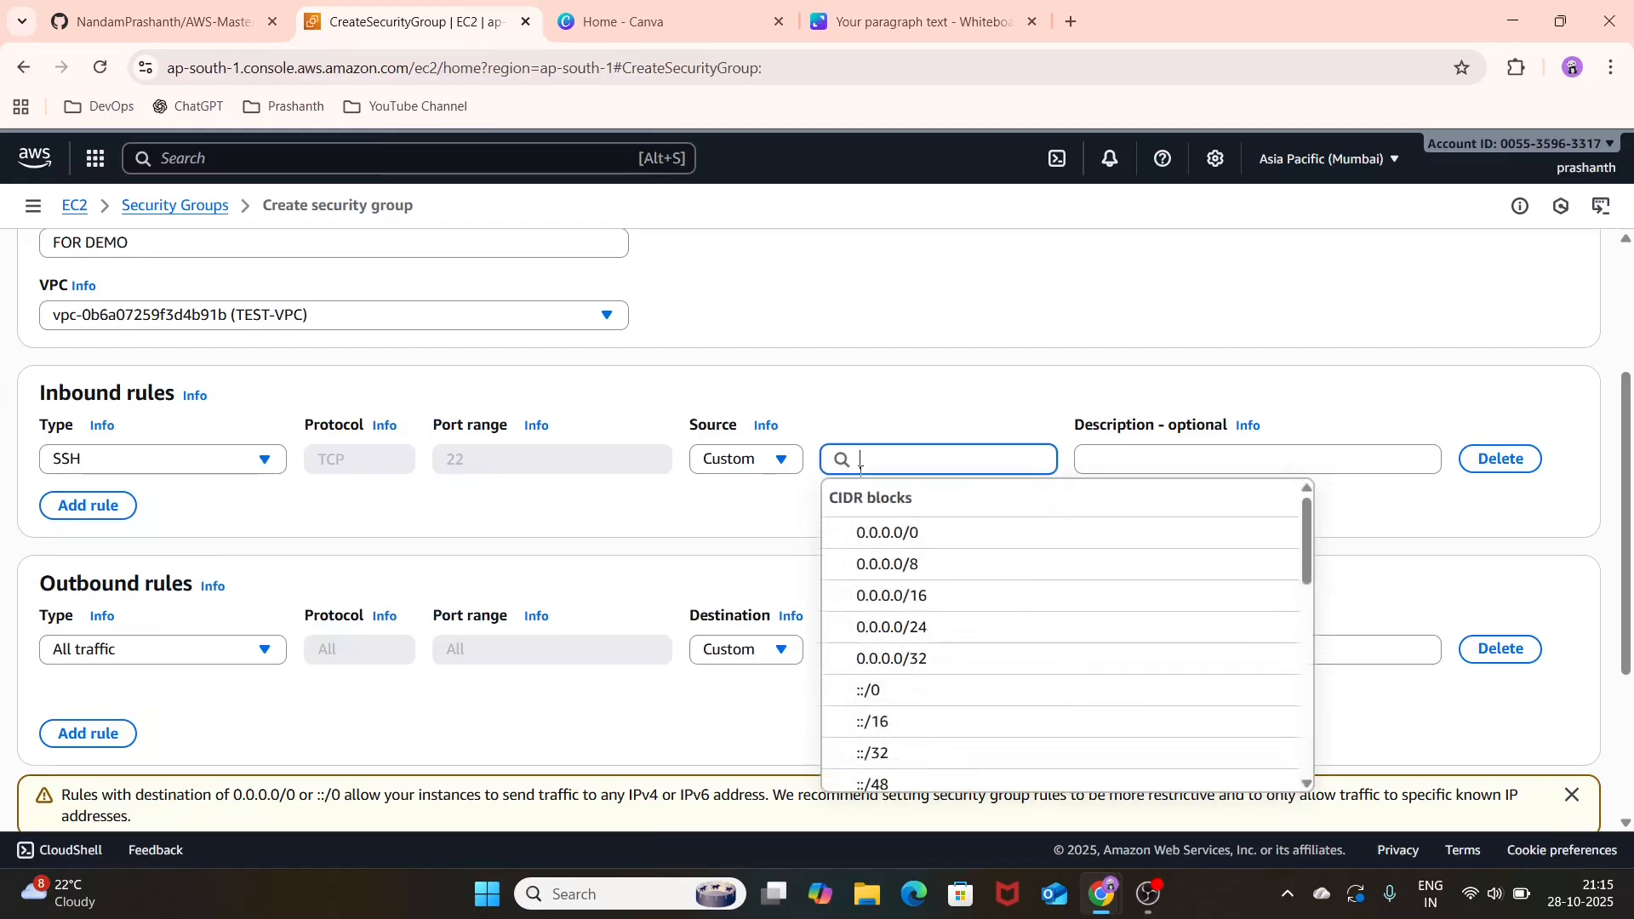
click(876, 532)
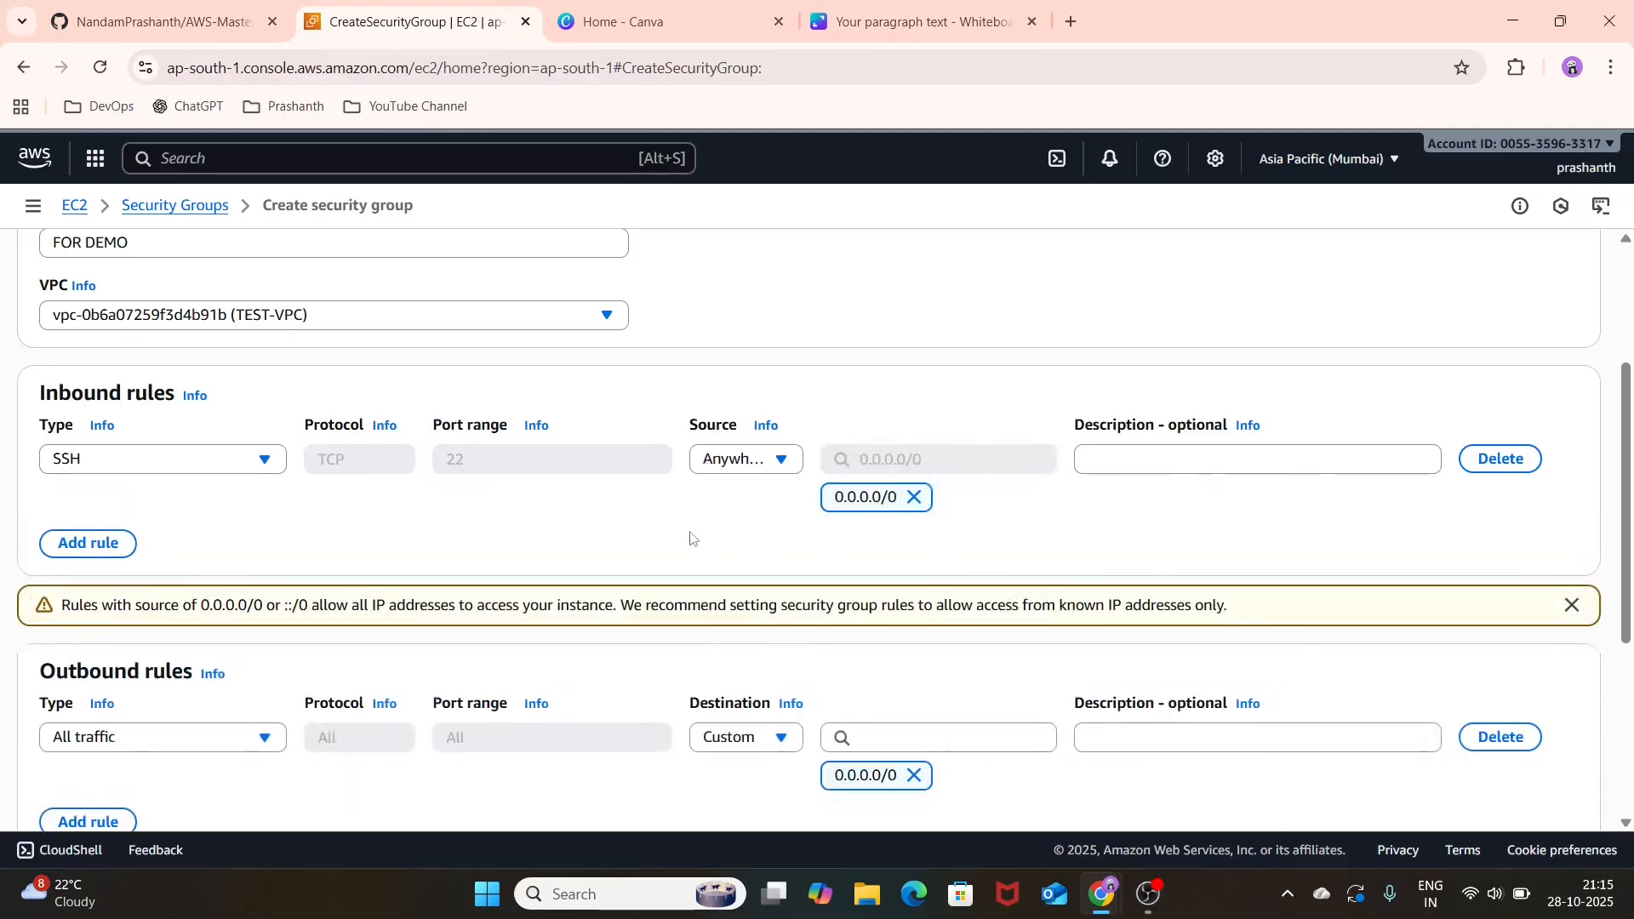
Step: Add a second inbound rule that allows RDP from source 0.0.0.0/0
scroll(690, 538, down, 1)
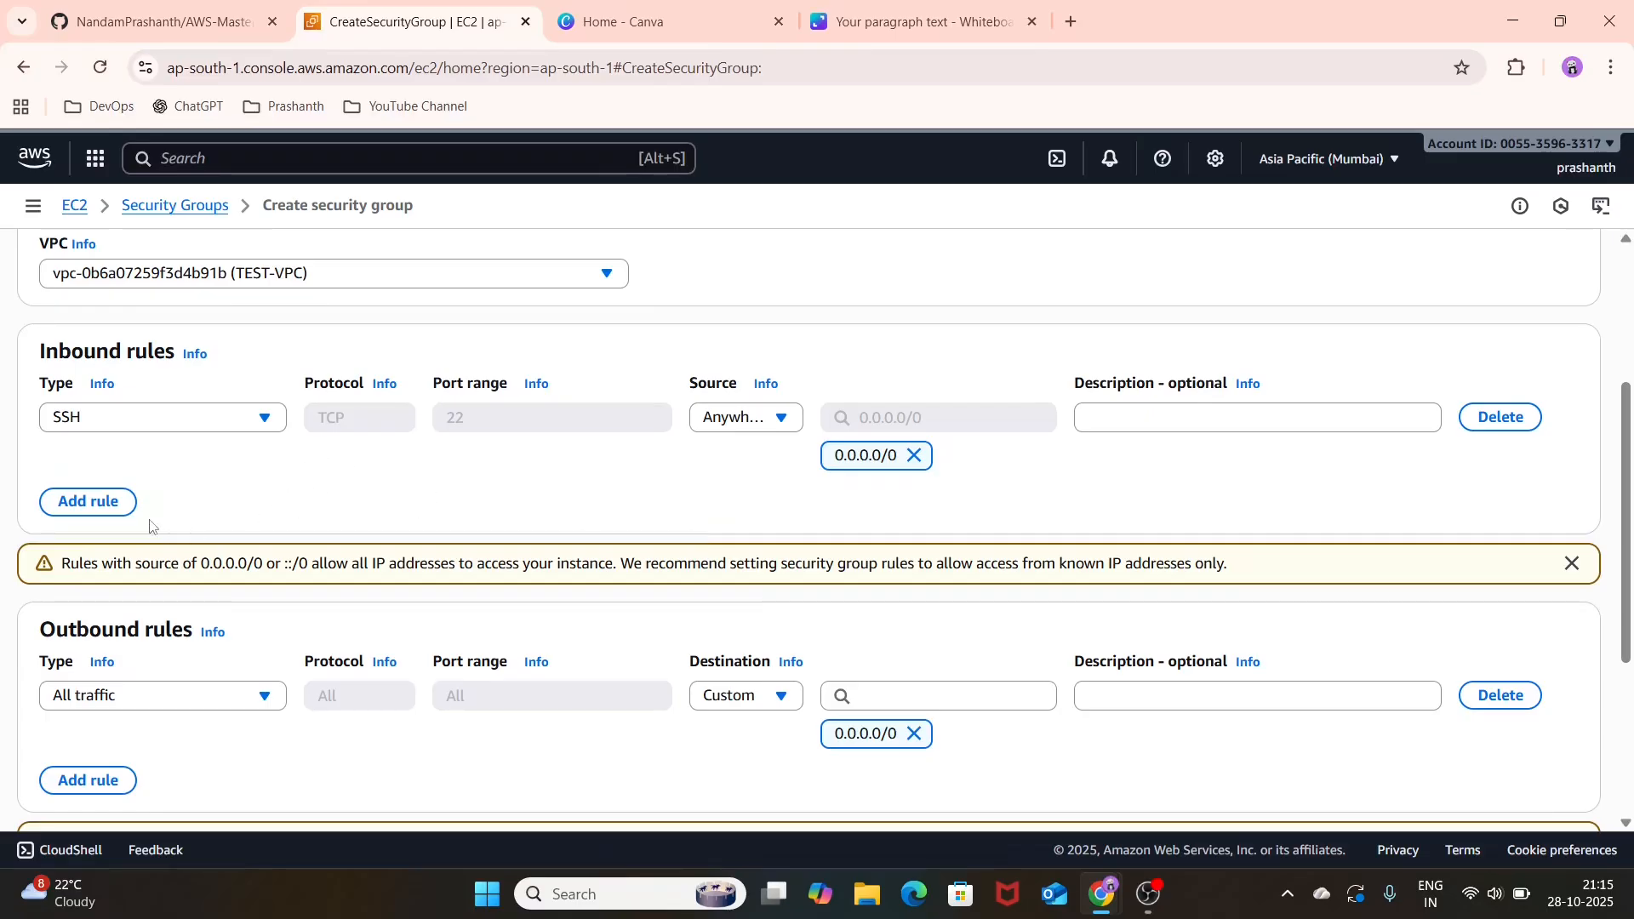
click(97, 503)
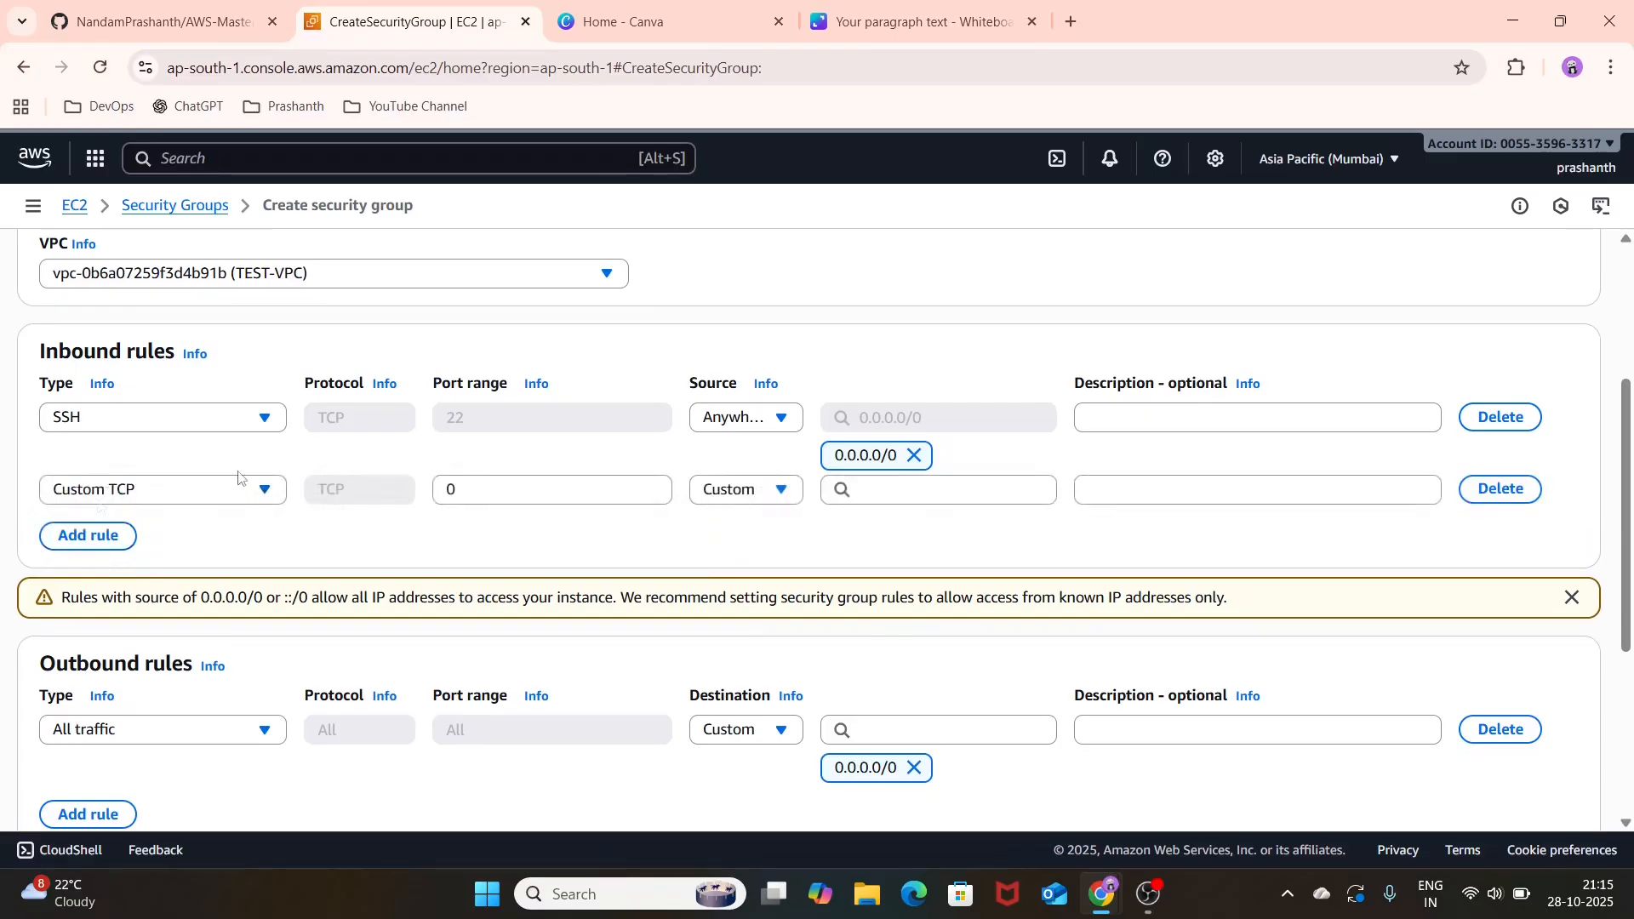
click(253, 490)
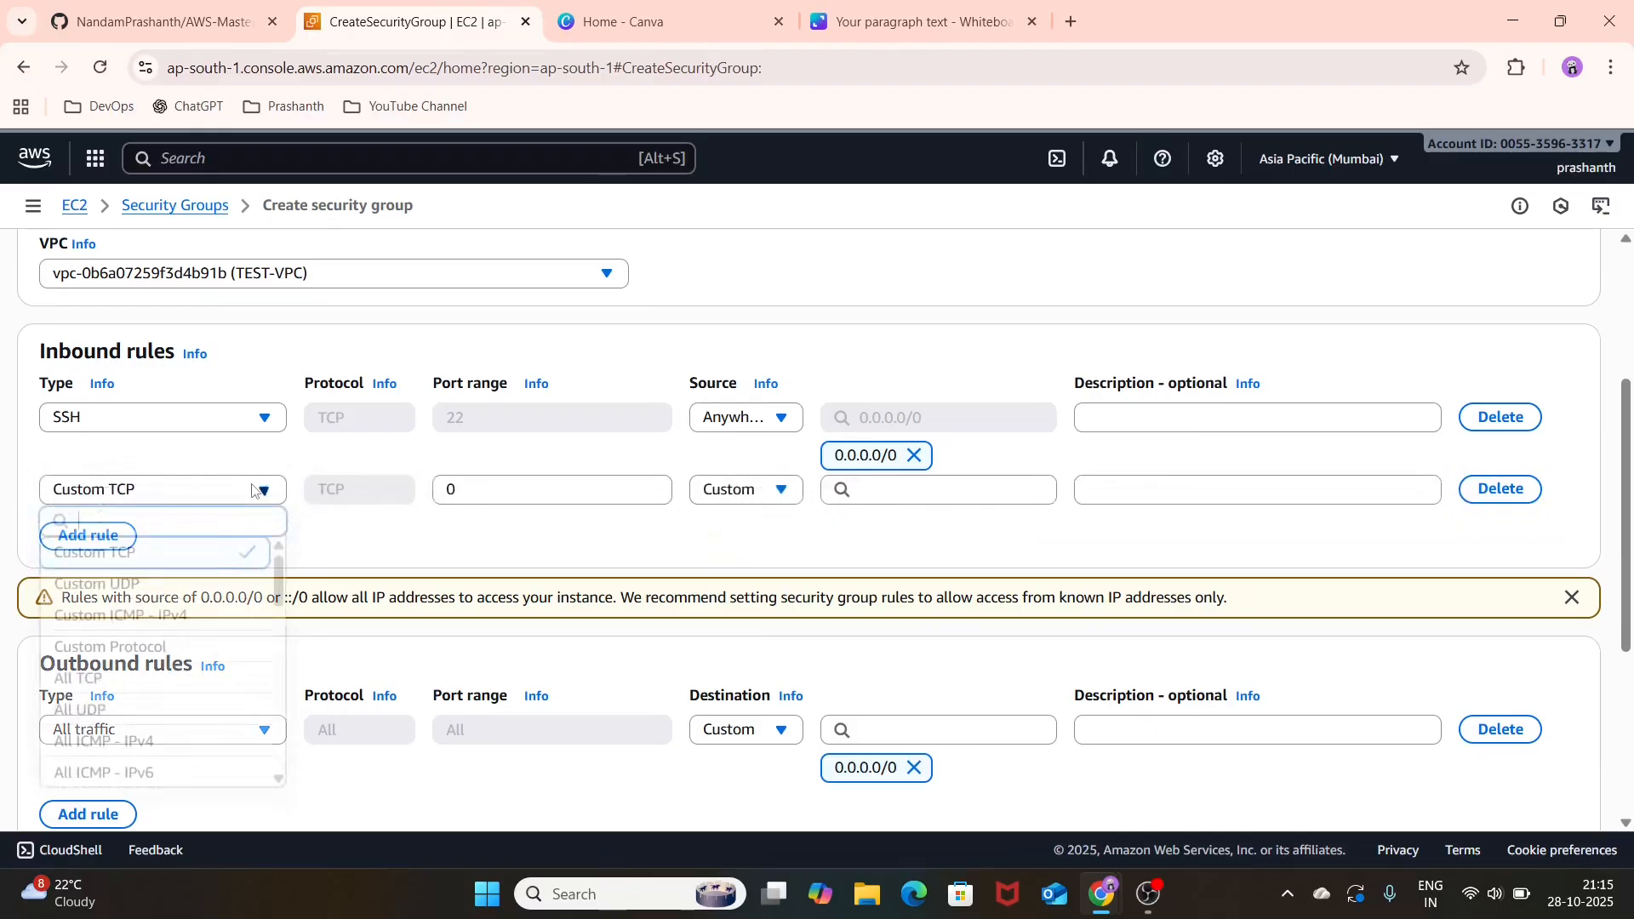
scroll(183, 733, down, 2)
scroll(183, 734, down, 4)
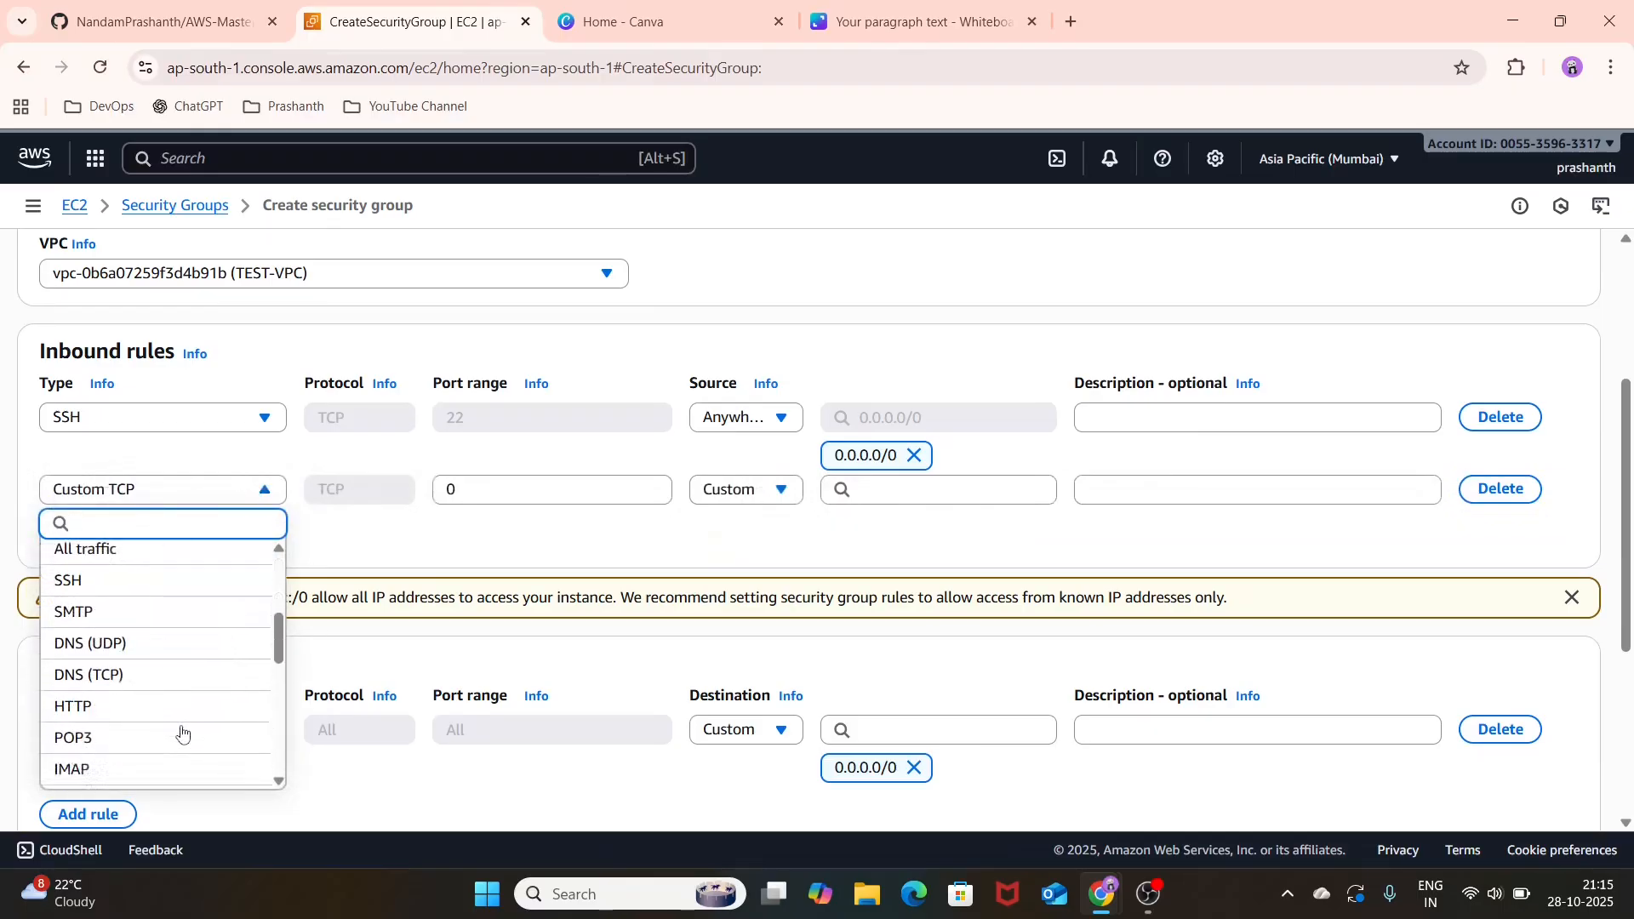
scroll(183, 732, down, 3)
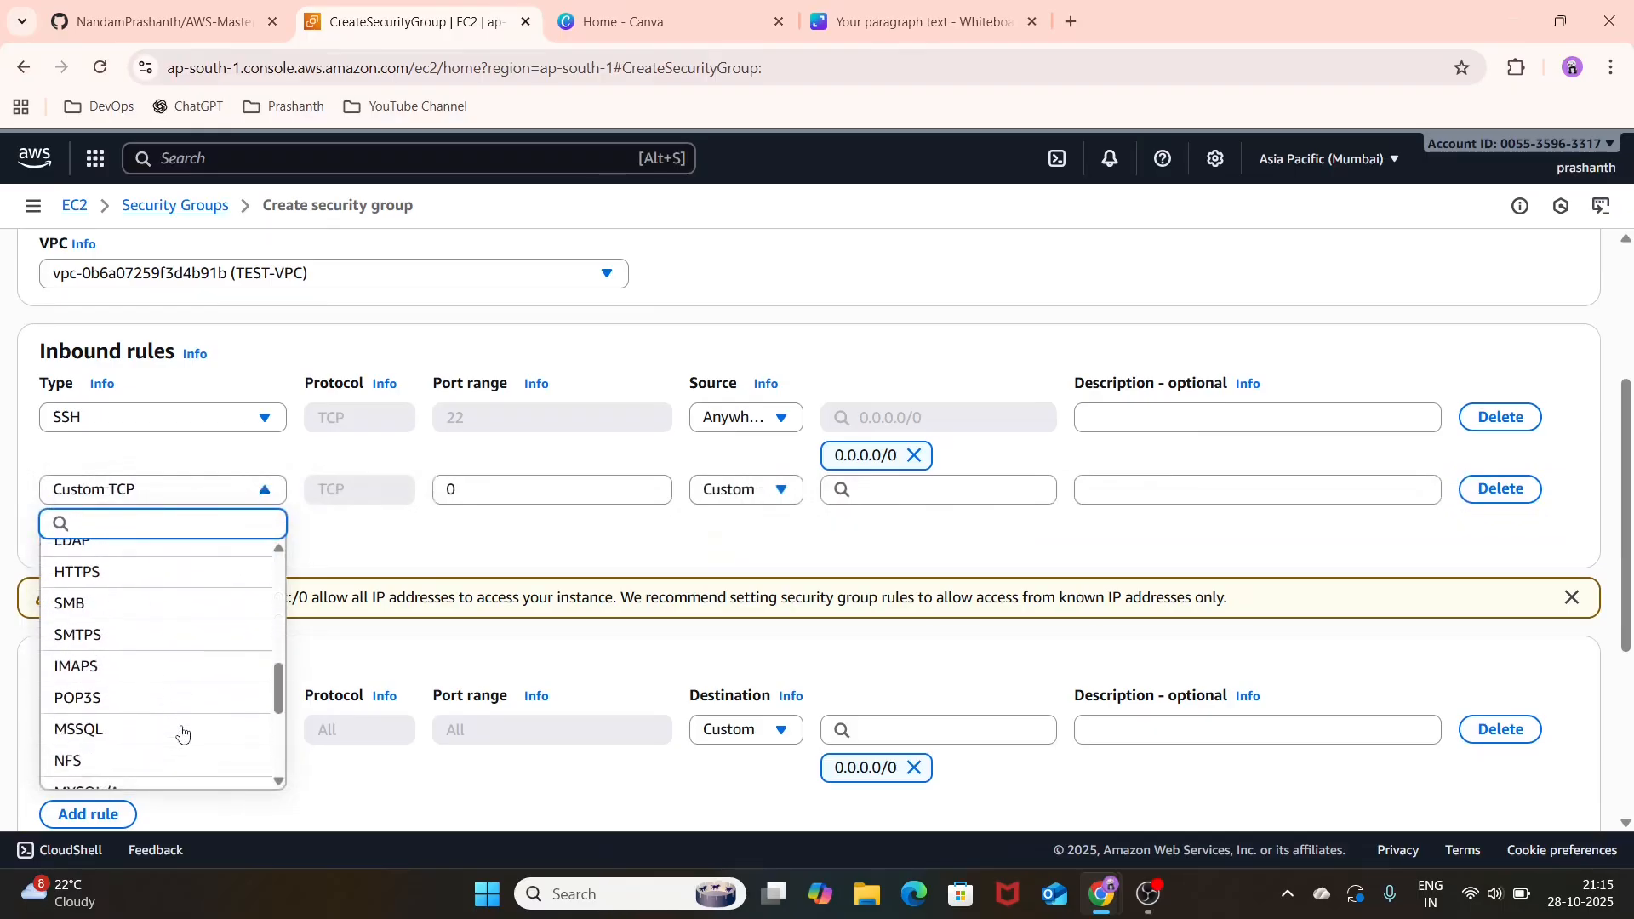
click(185, 663)
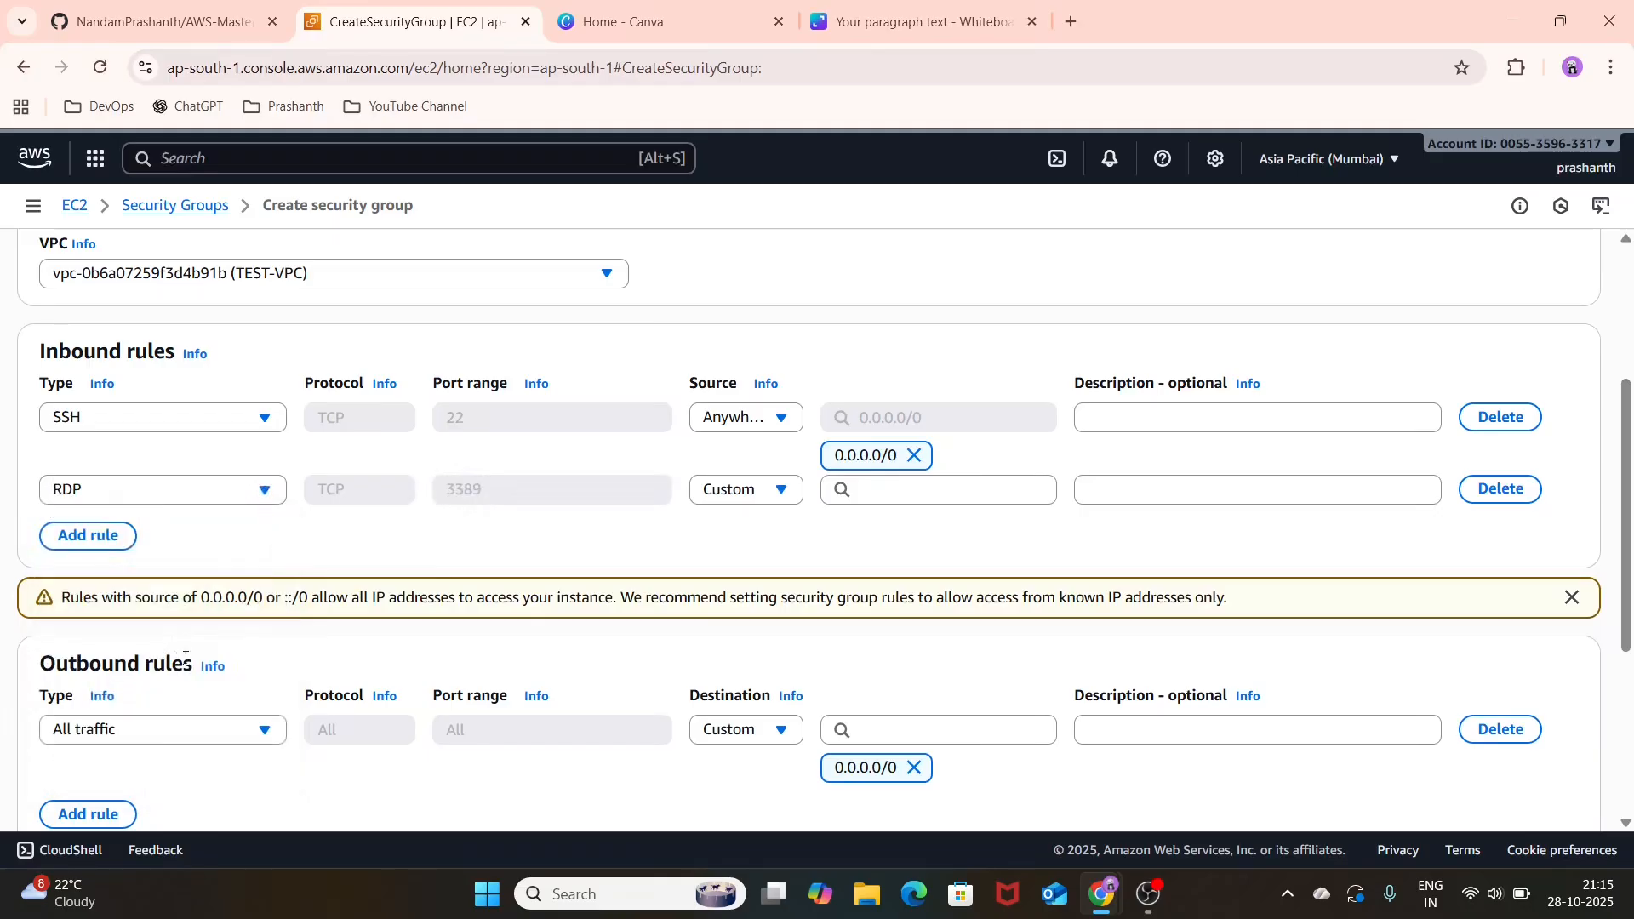
click(876, 495)
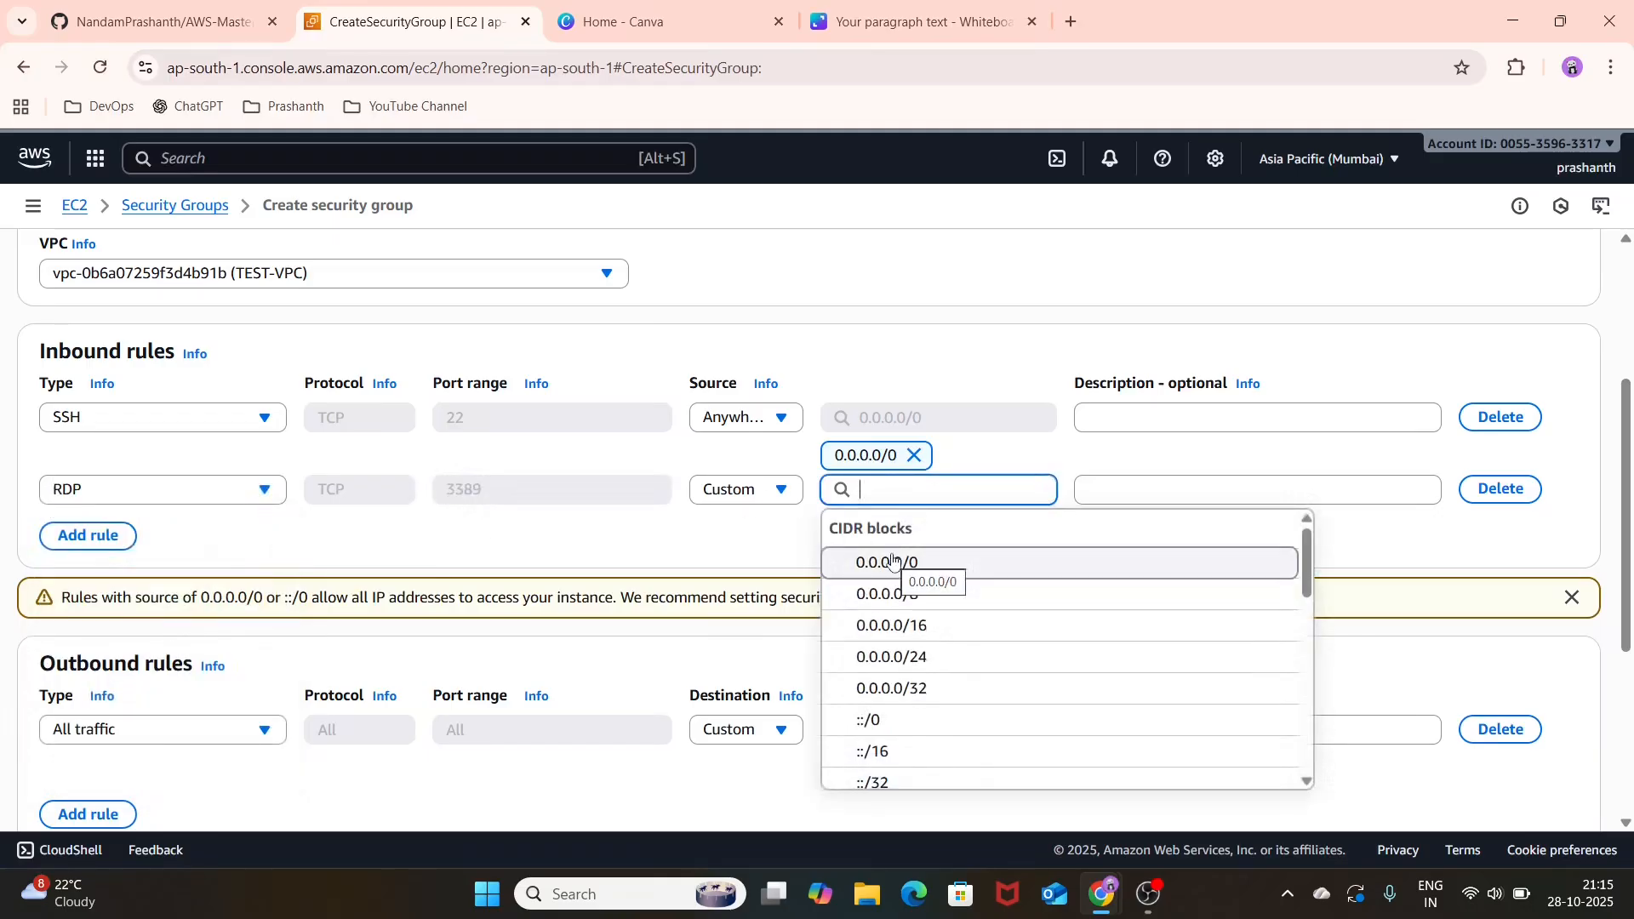
click(970, 570)
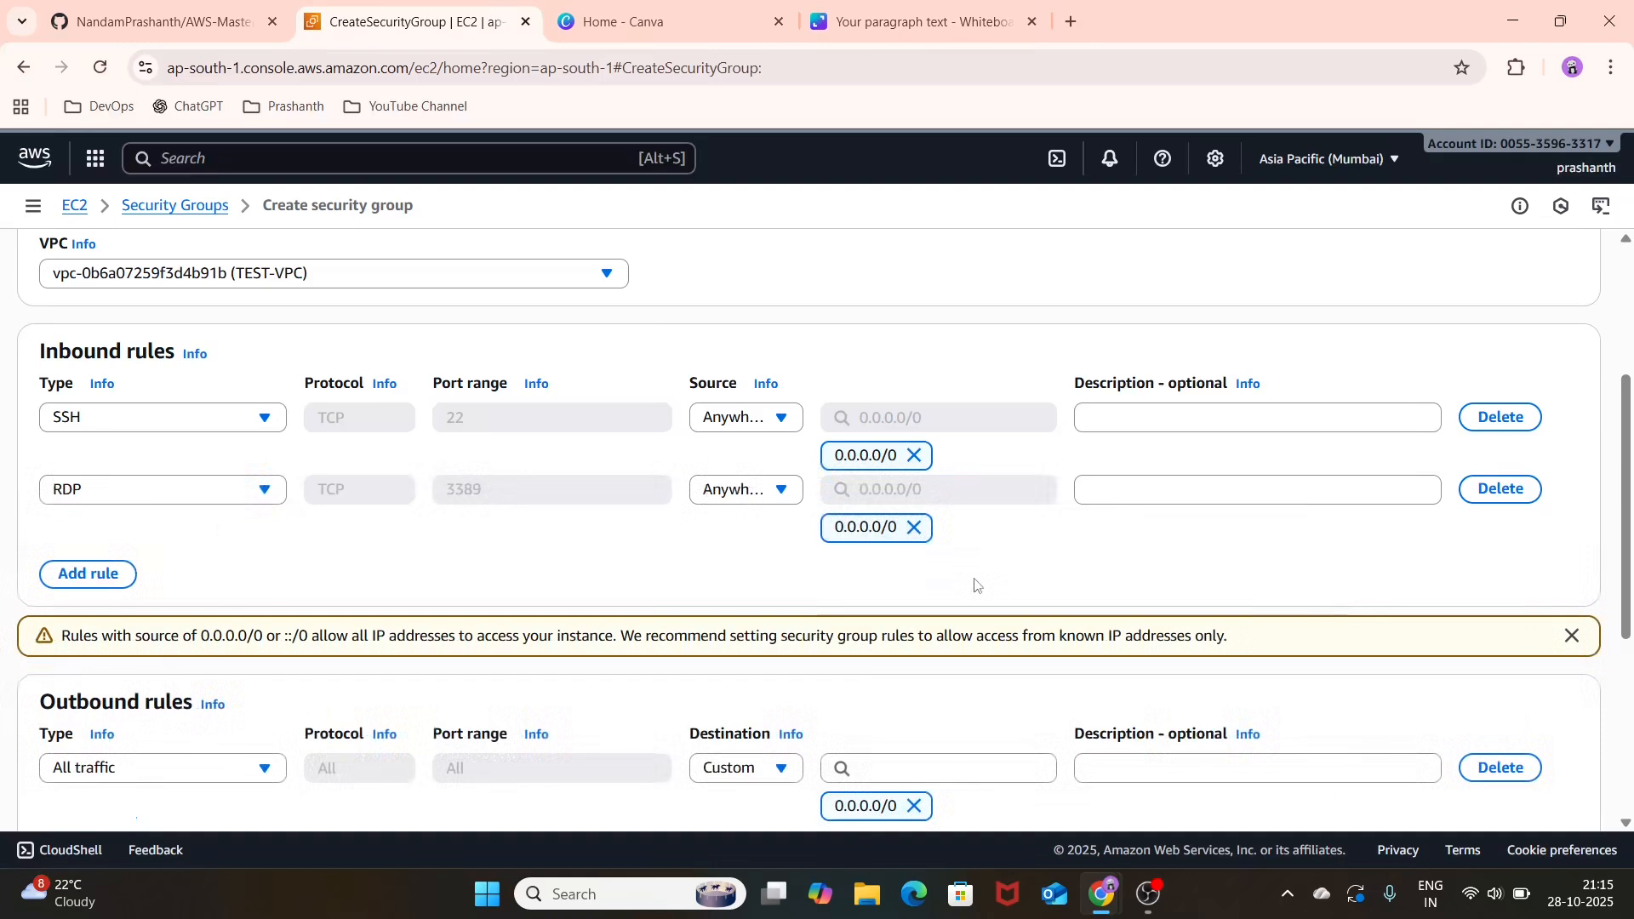
Step: Add a third inbound rule that allows HTTP from source 0.0.0.0/0
click(89, 573)
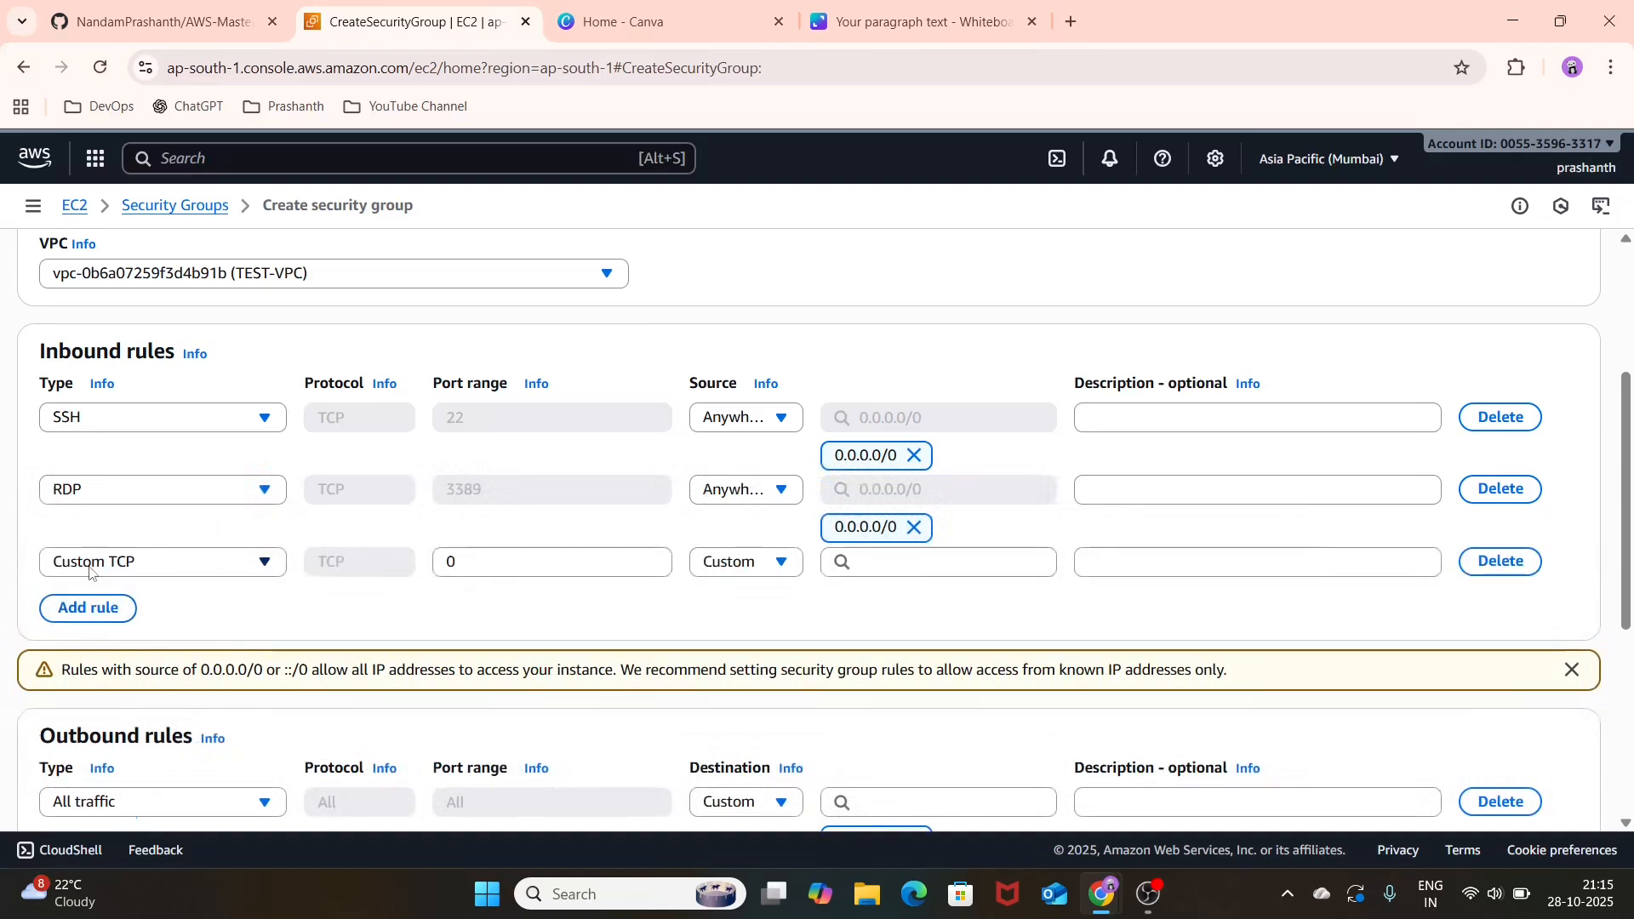
click(174, 562)
scroll(170, 442, down, 4)
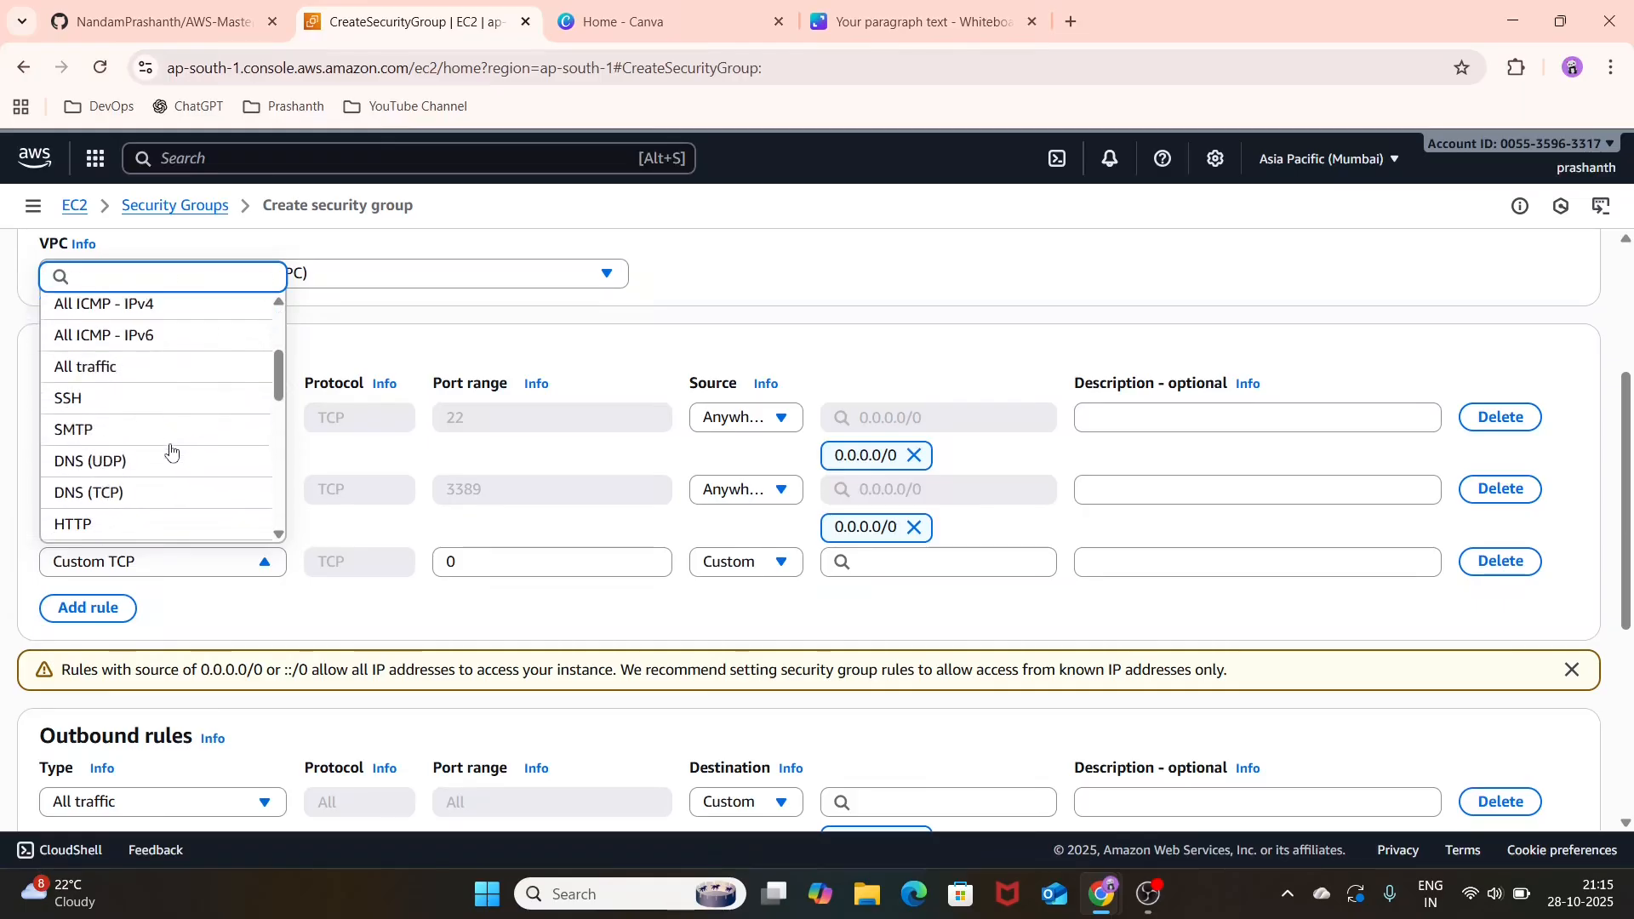
click(196, 414)
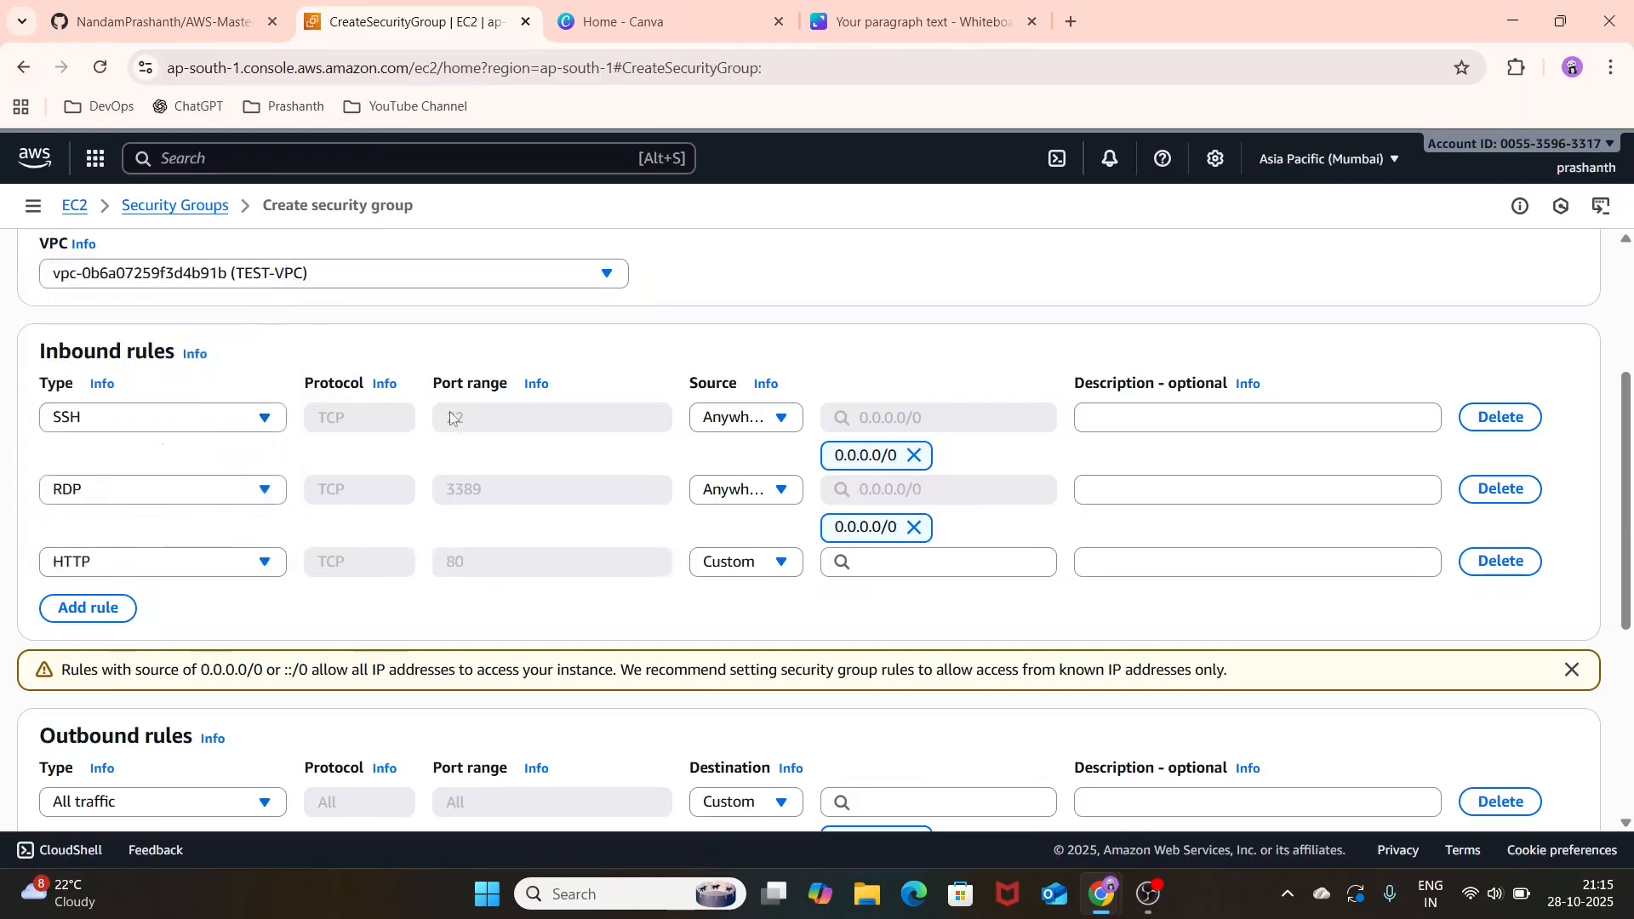
click(860, 556)
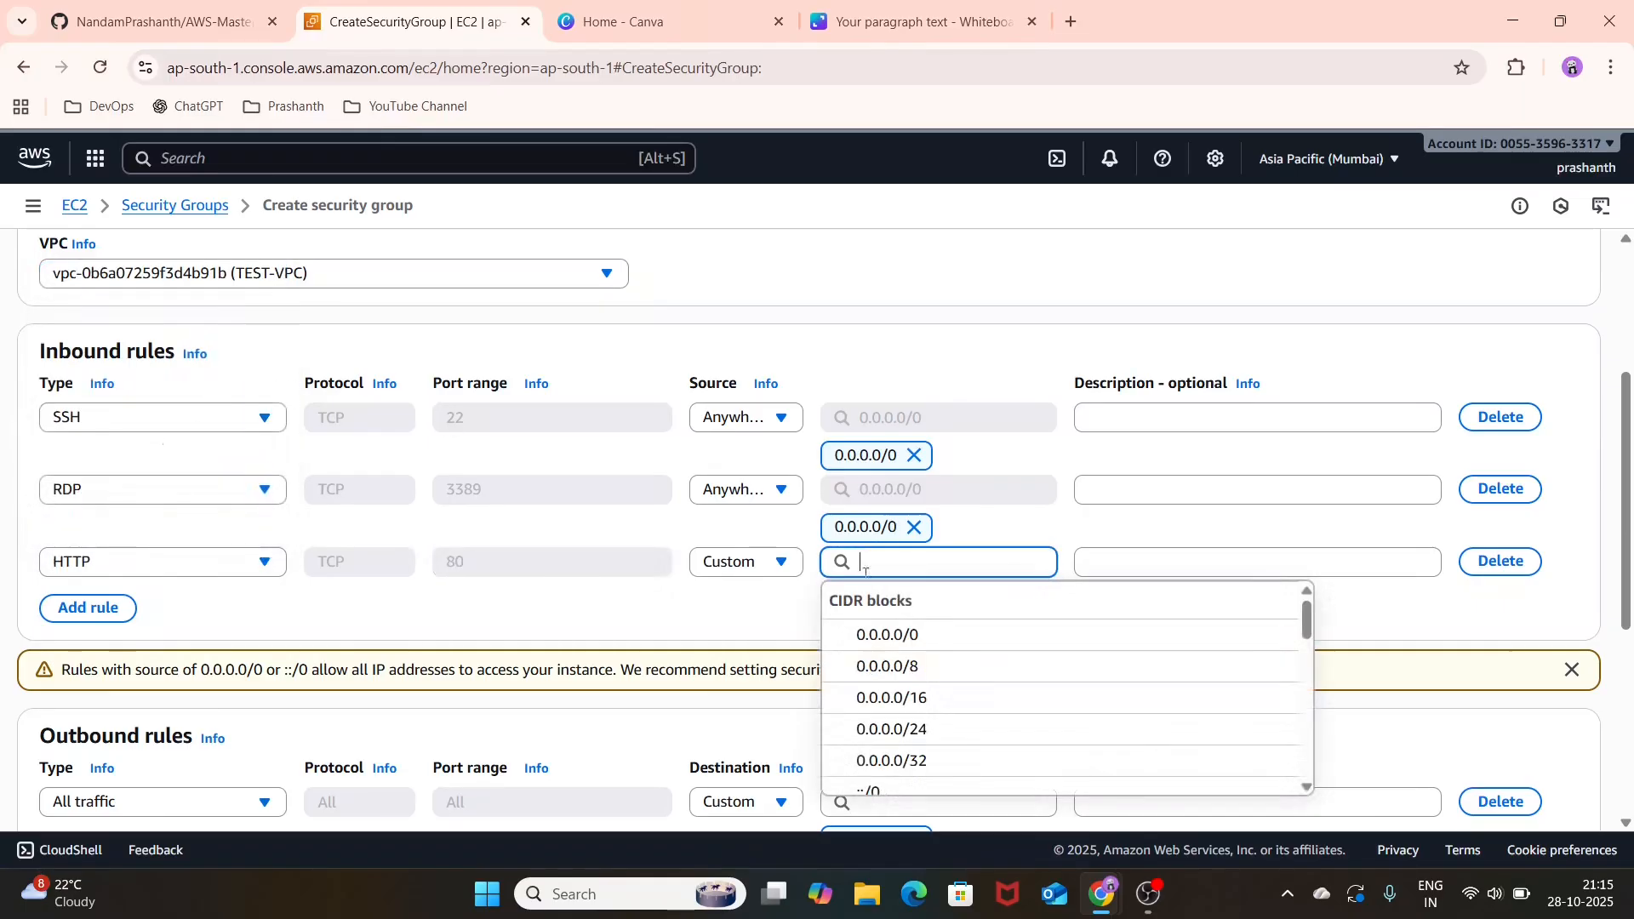
click(897, 636)
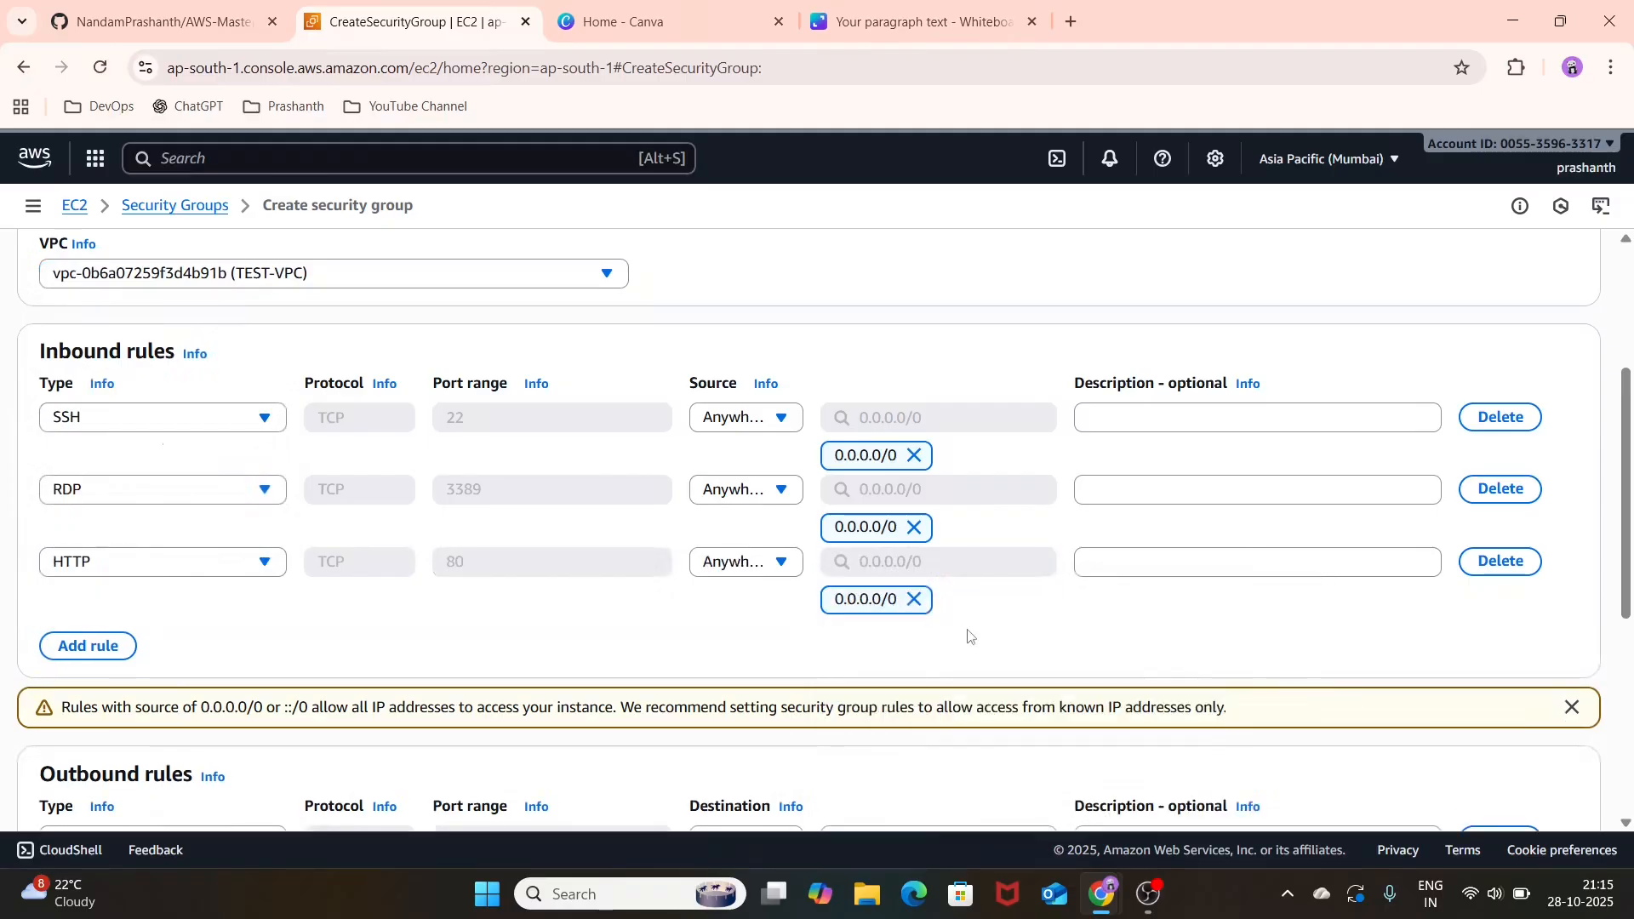
Step: Review the outbound rules, create the TEST-SG security group and look over its details and inbound rules
scroll(968, 636, down, 2)
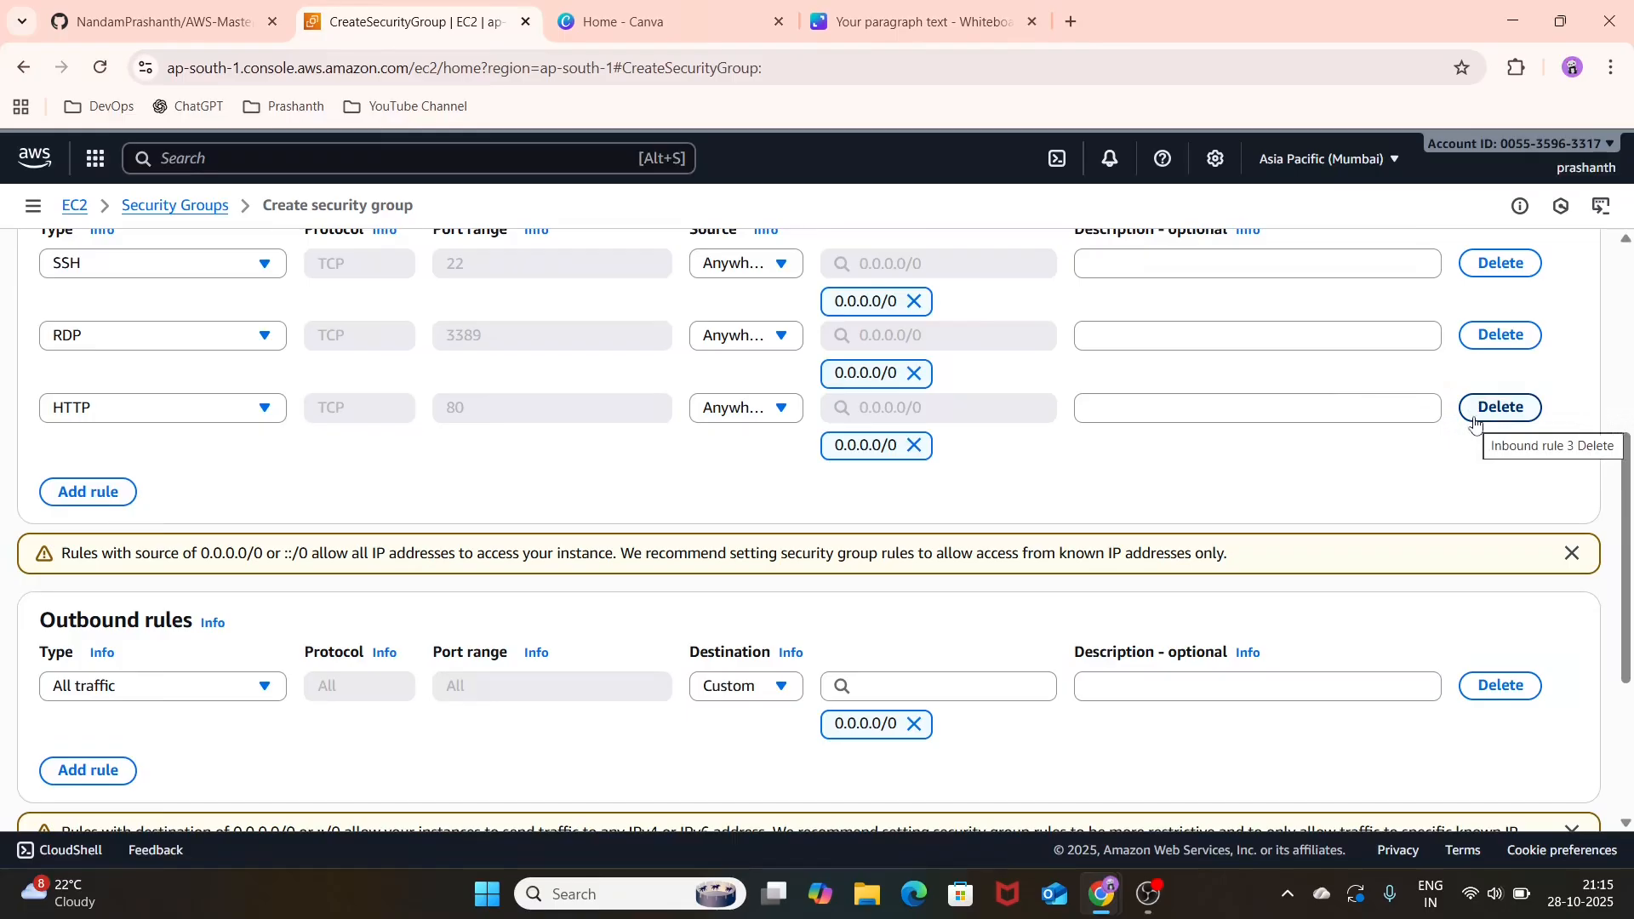
scroll(231, 479, down, 3)
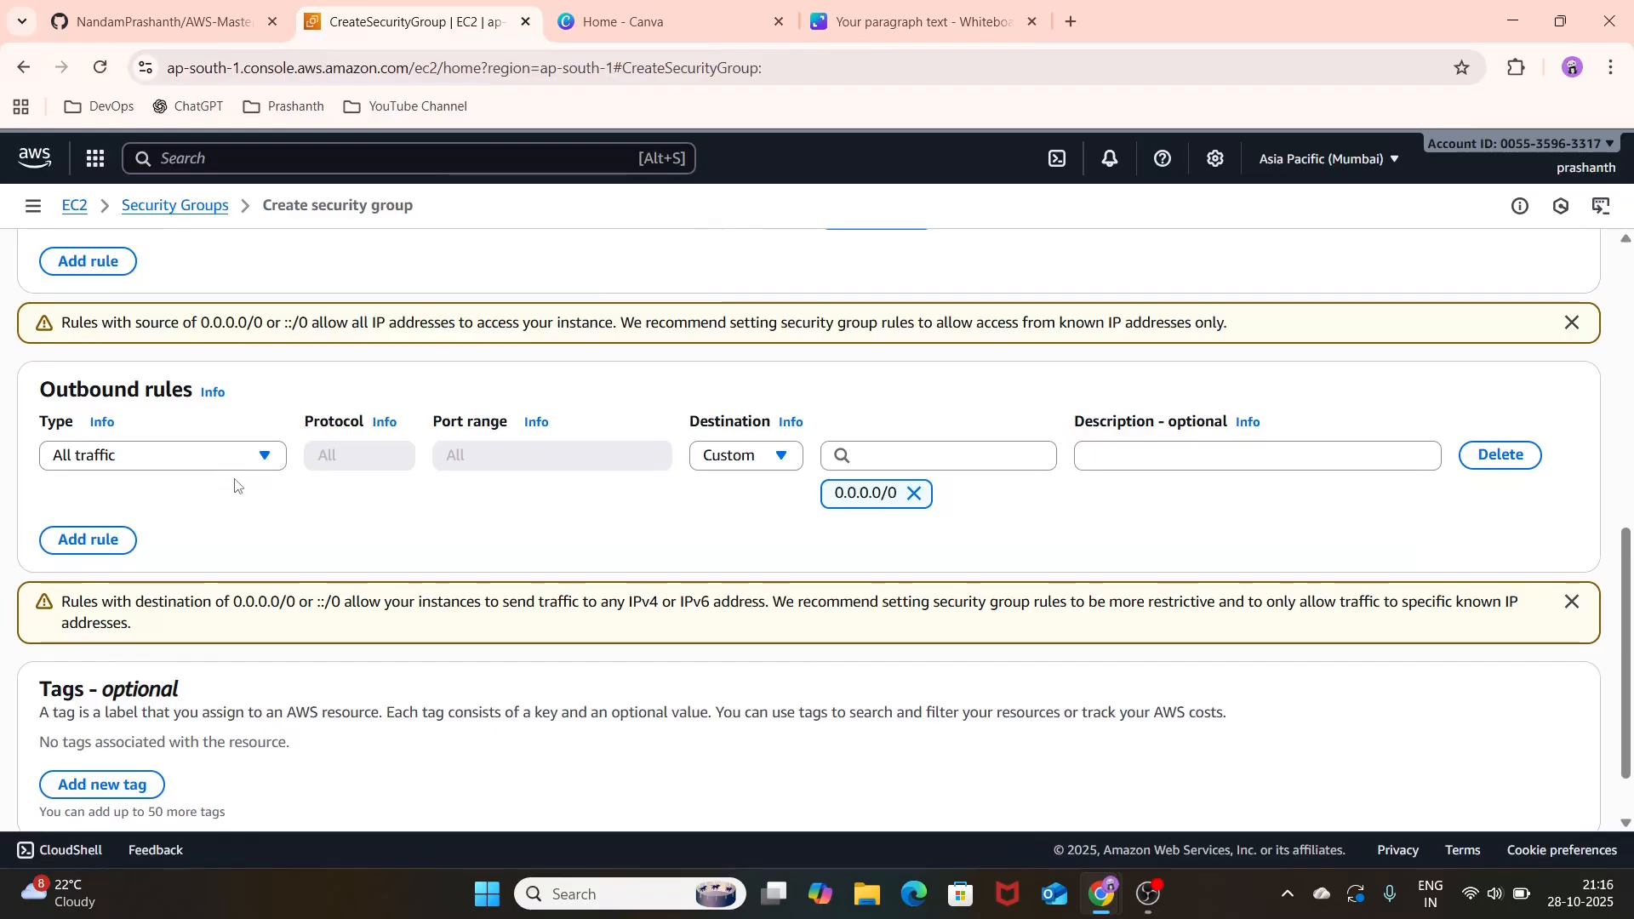
scroll(375, 515, down, 1)
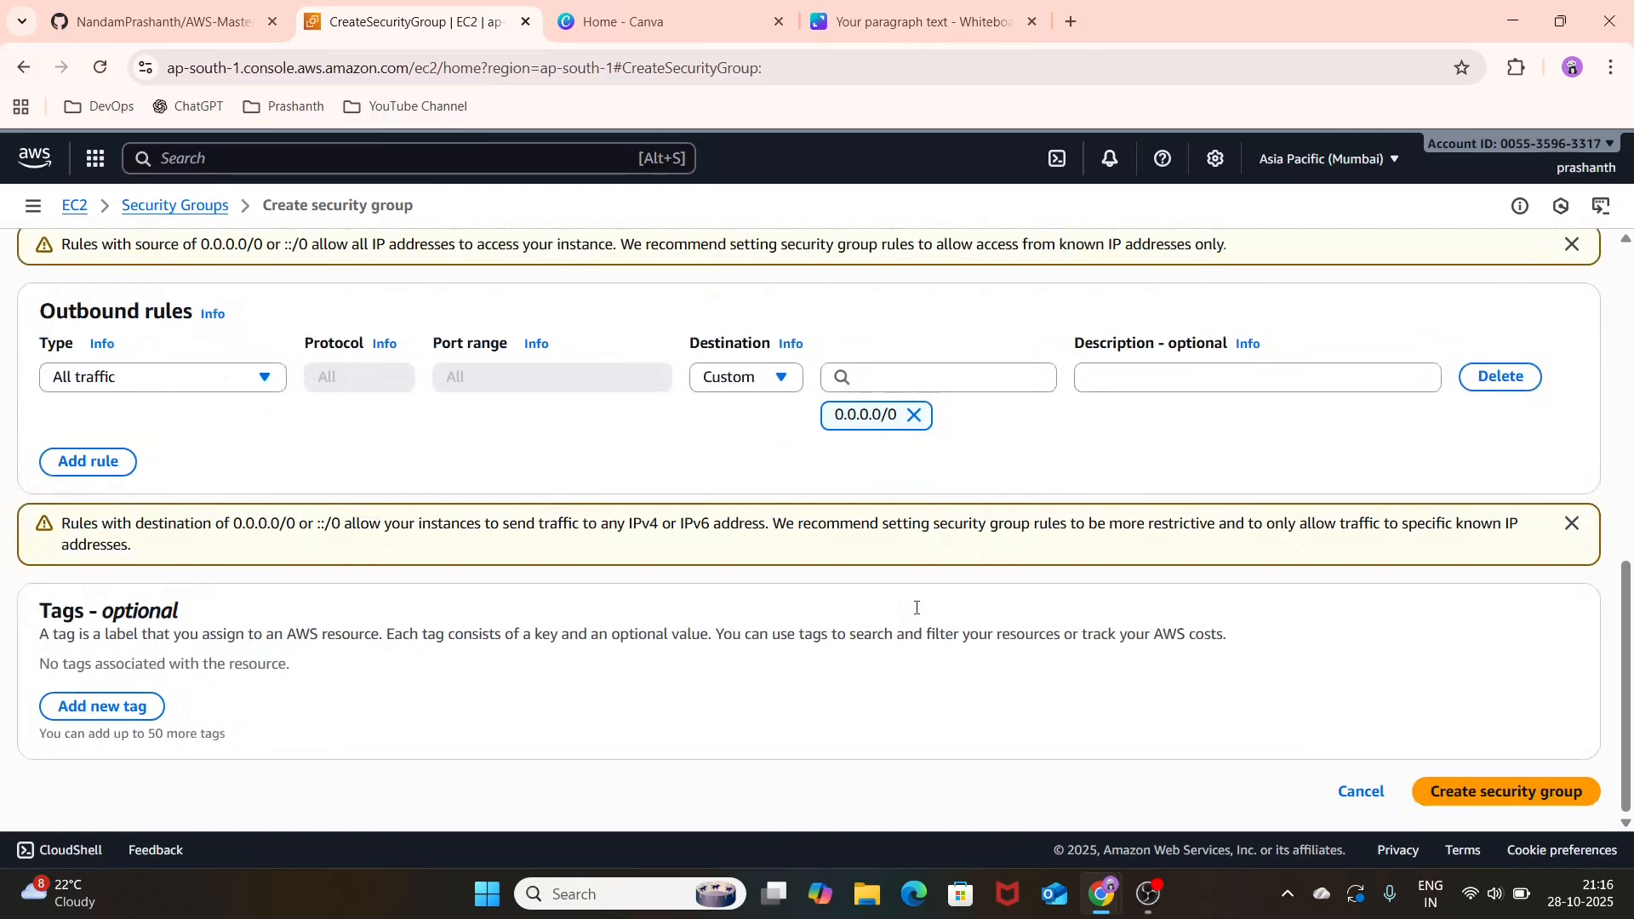
click(1488, 806)
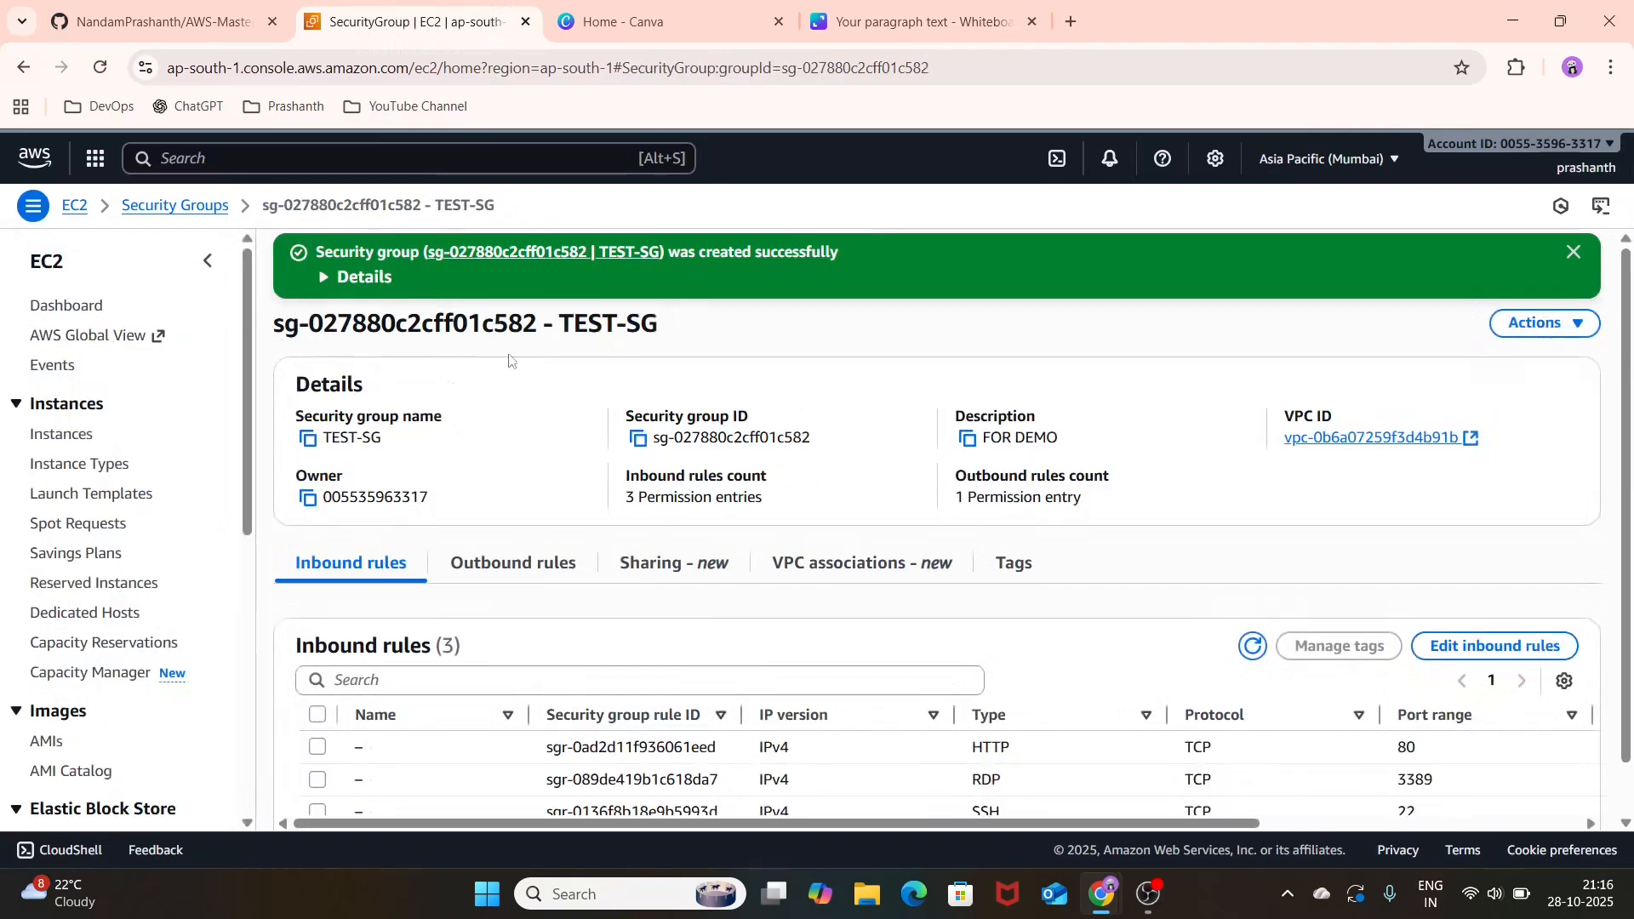
scroll(561, 452, down, 1)
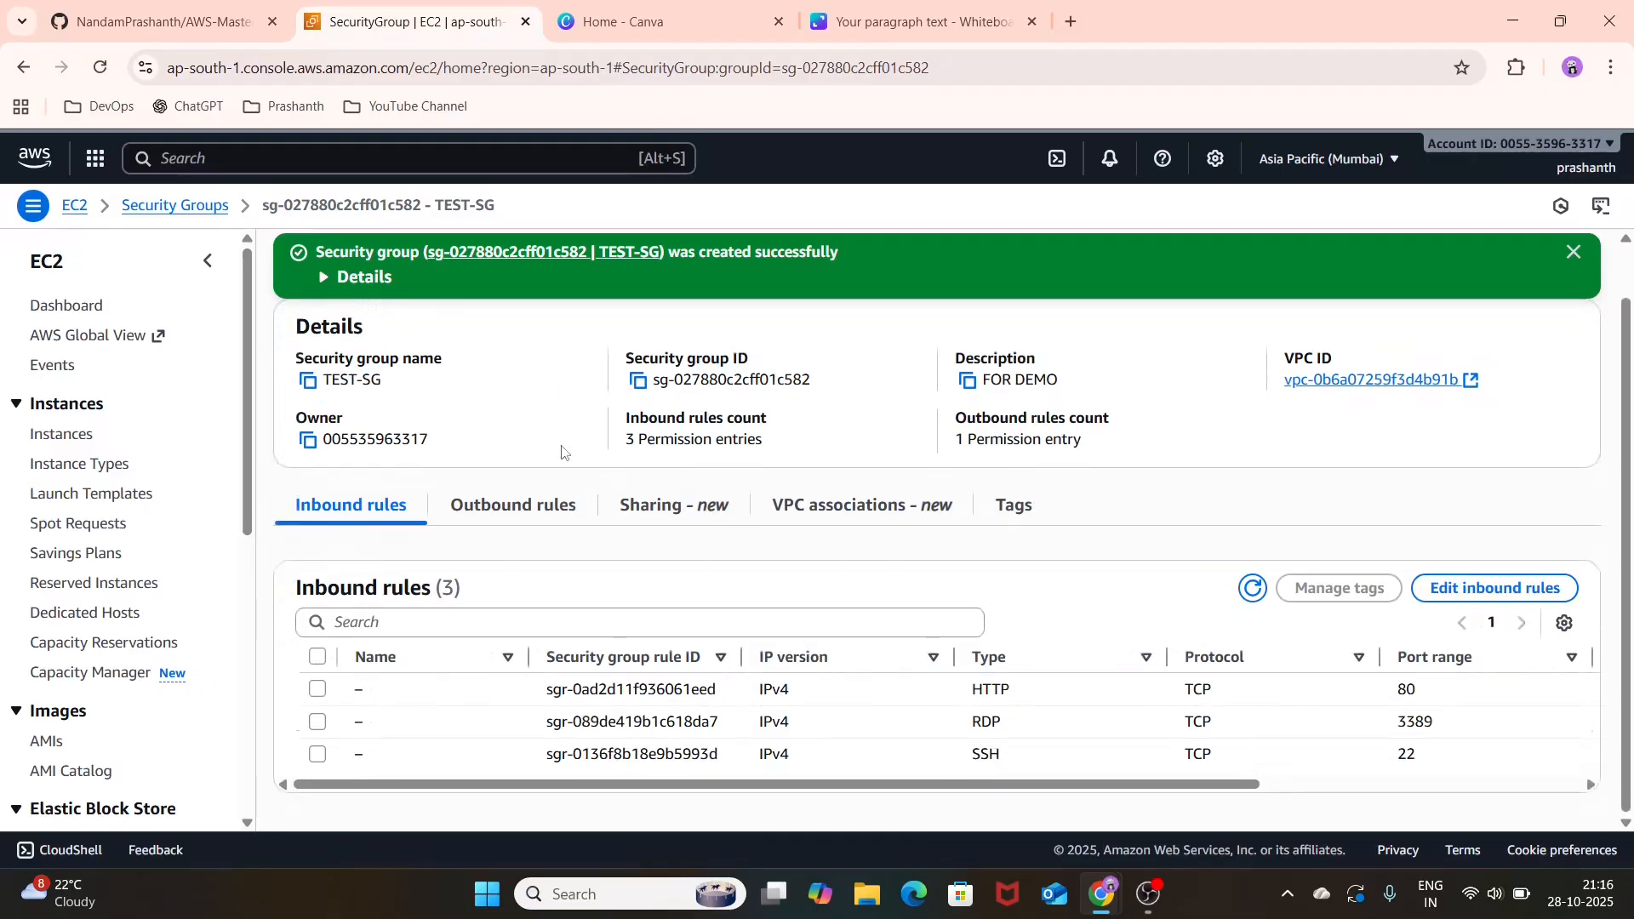
scroll(558, 531, up, 1)
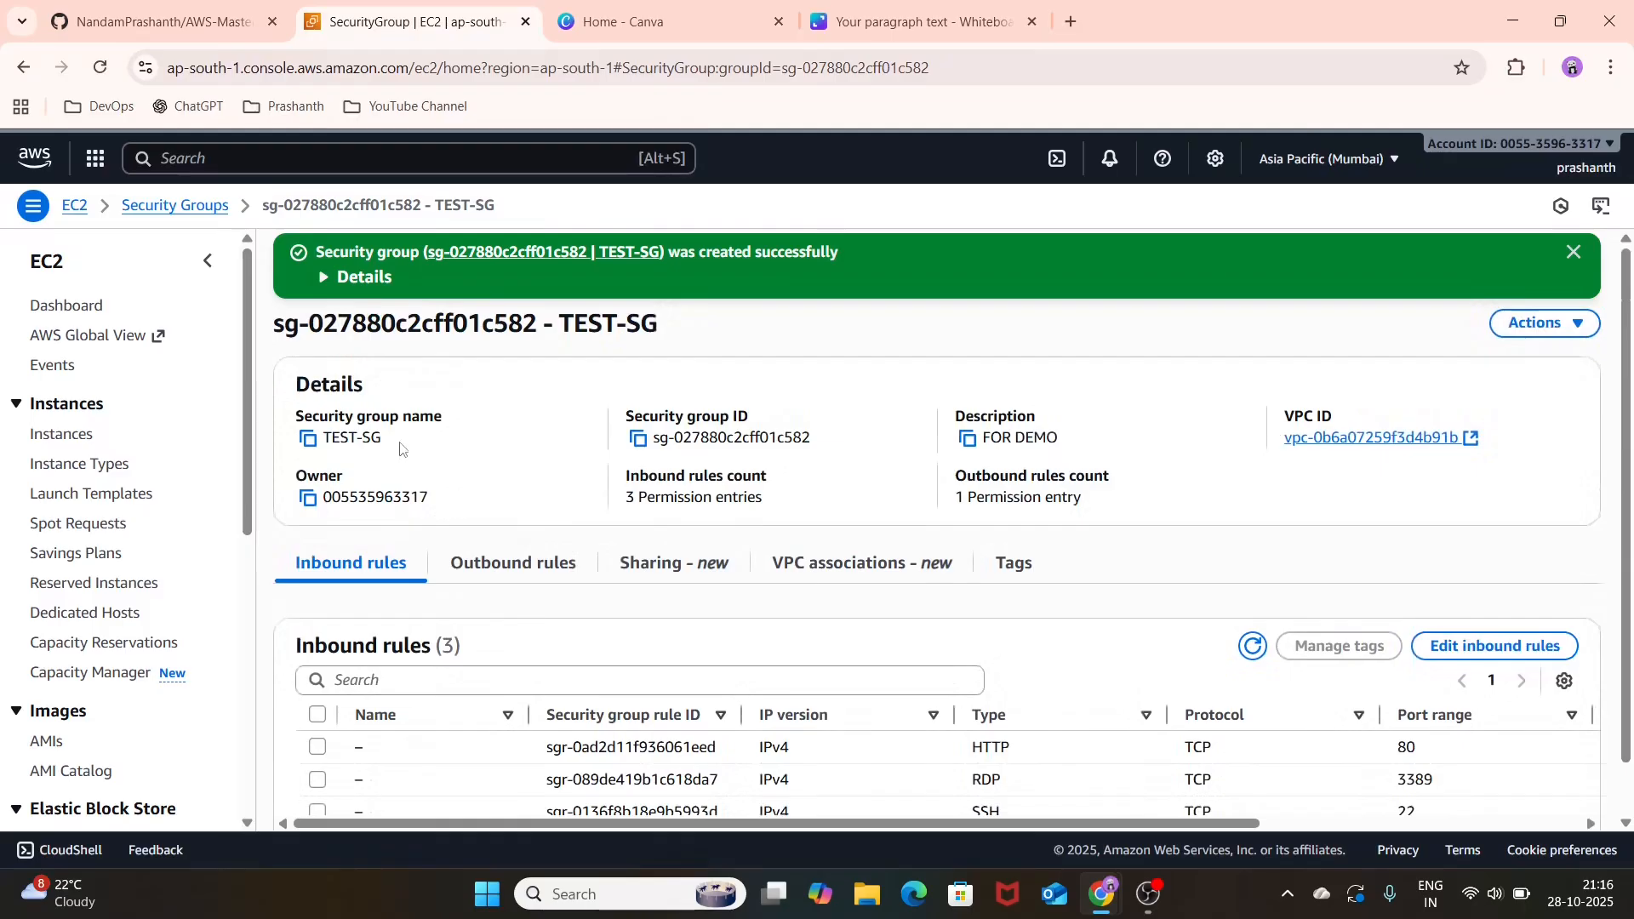
Step: Search the AWS console for EC2, open the service and start launching an instance, dismissing the walkthrough notice
click(504, 161)
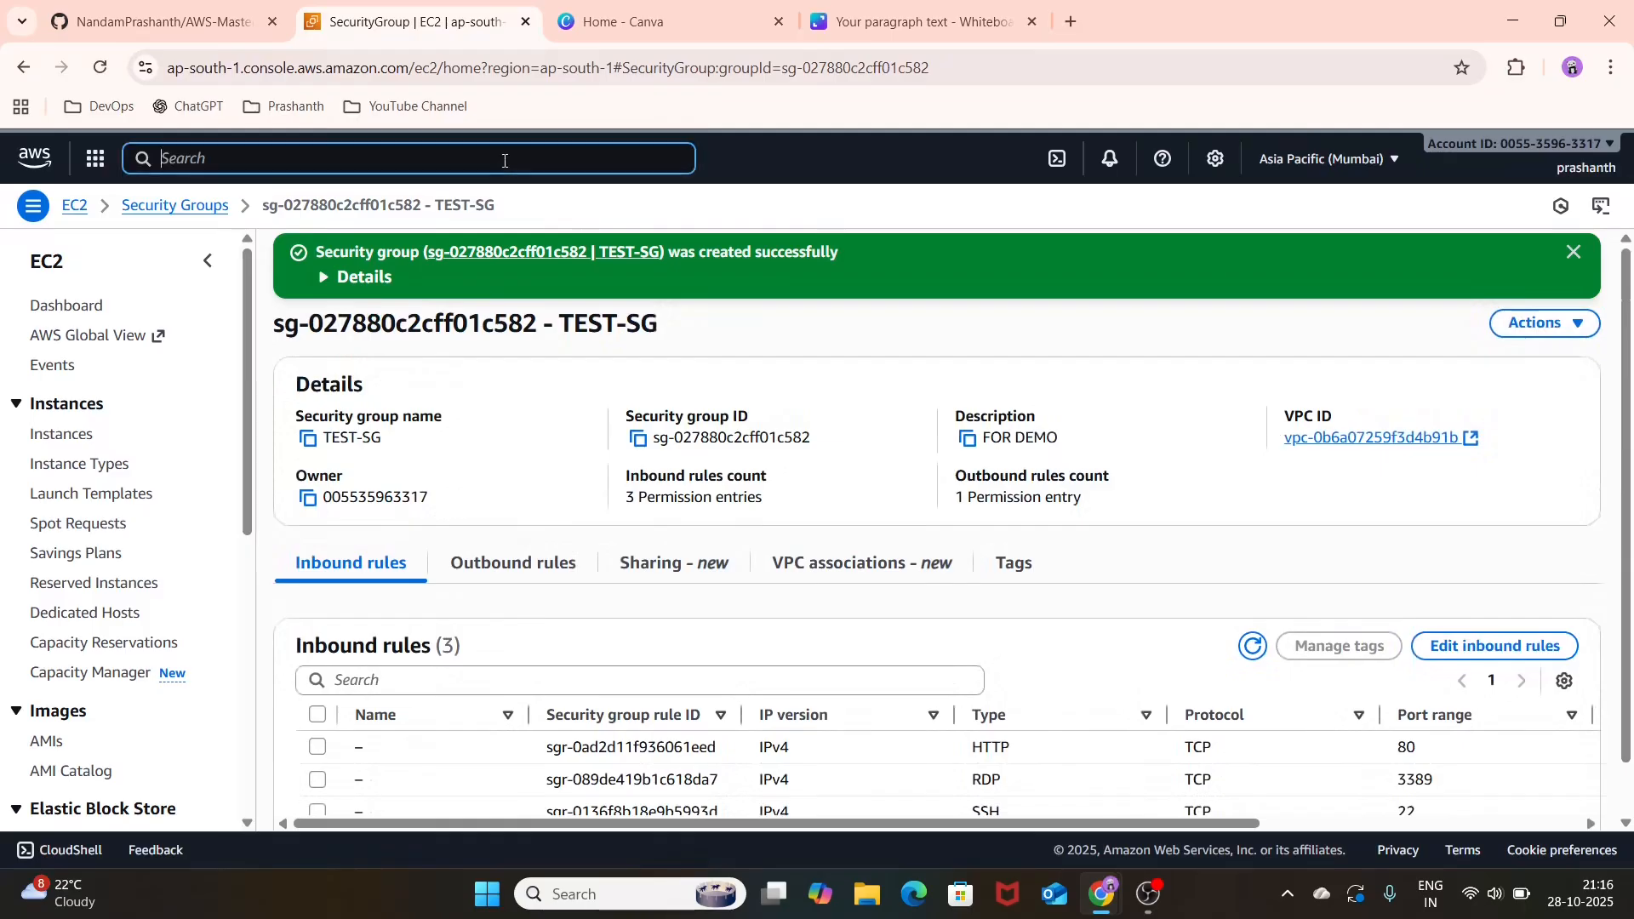
text(EC2)
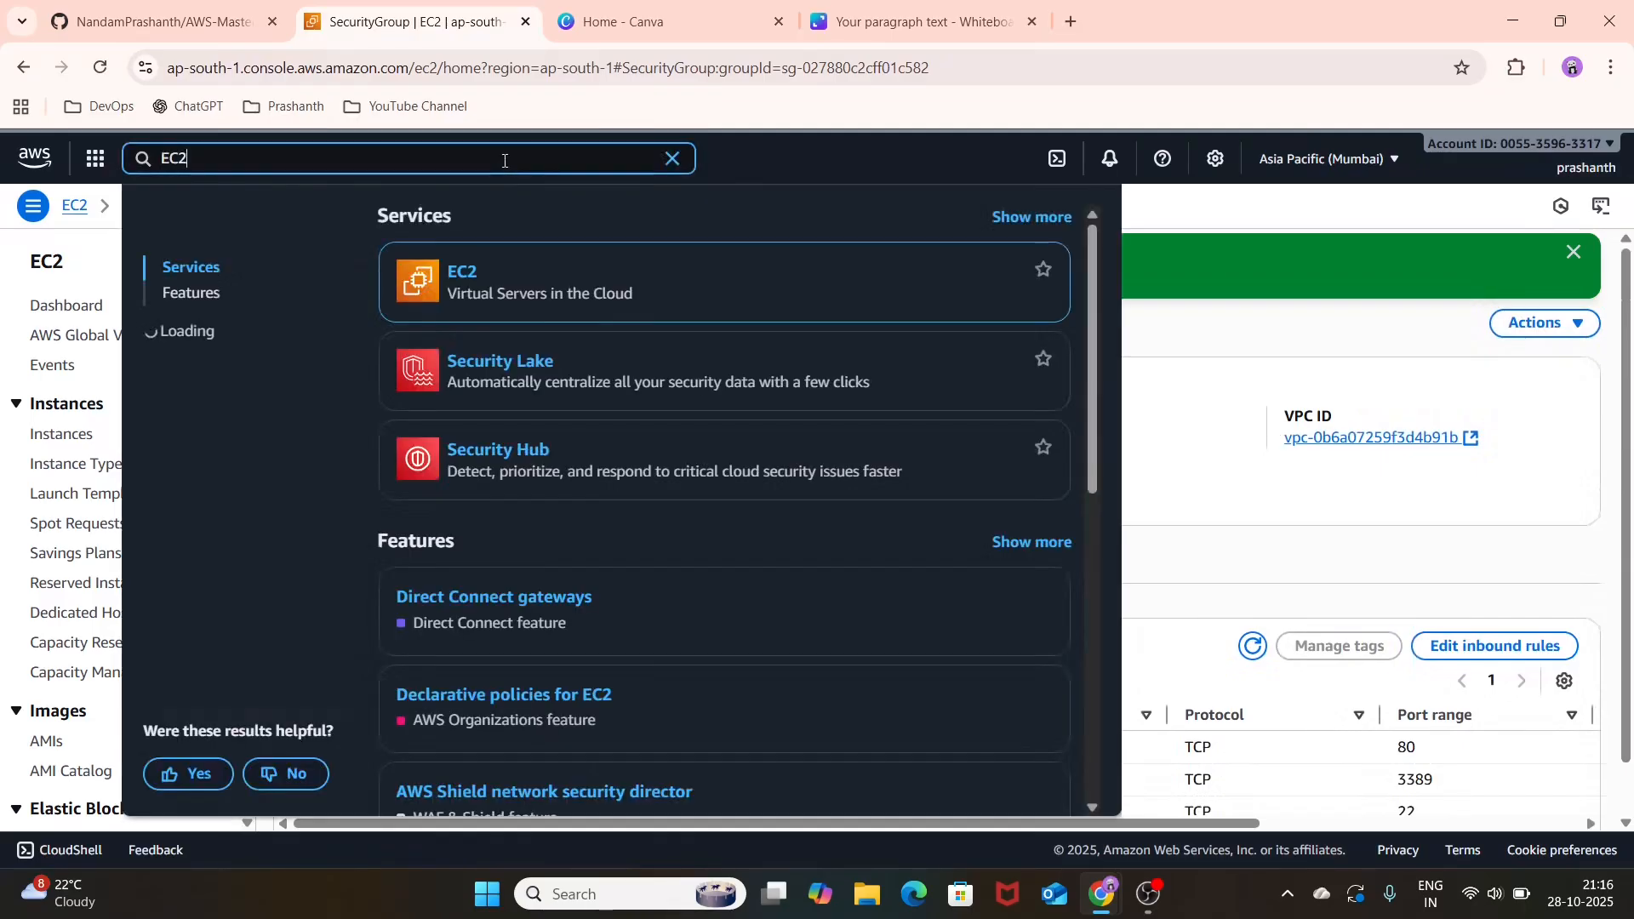
click(455, 281)
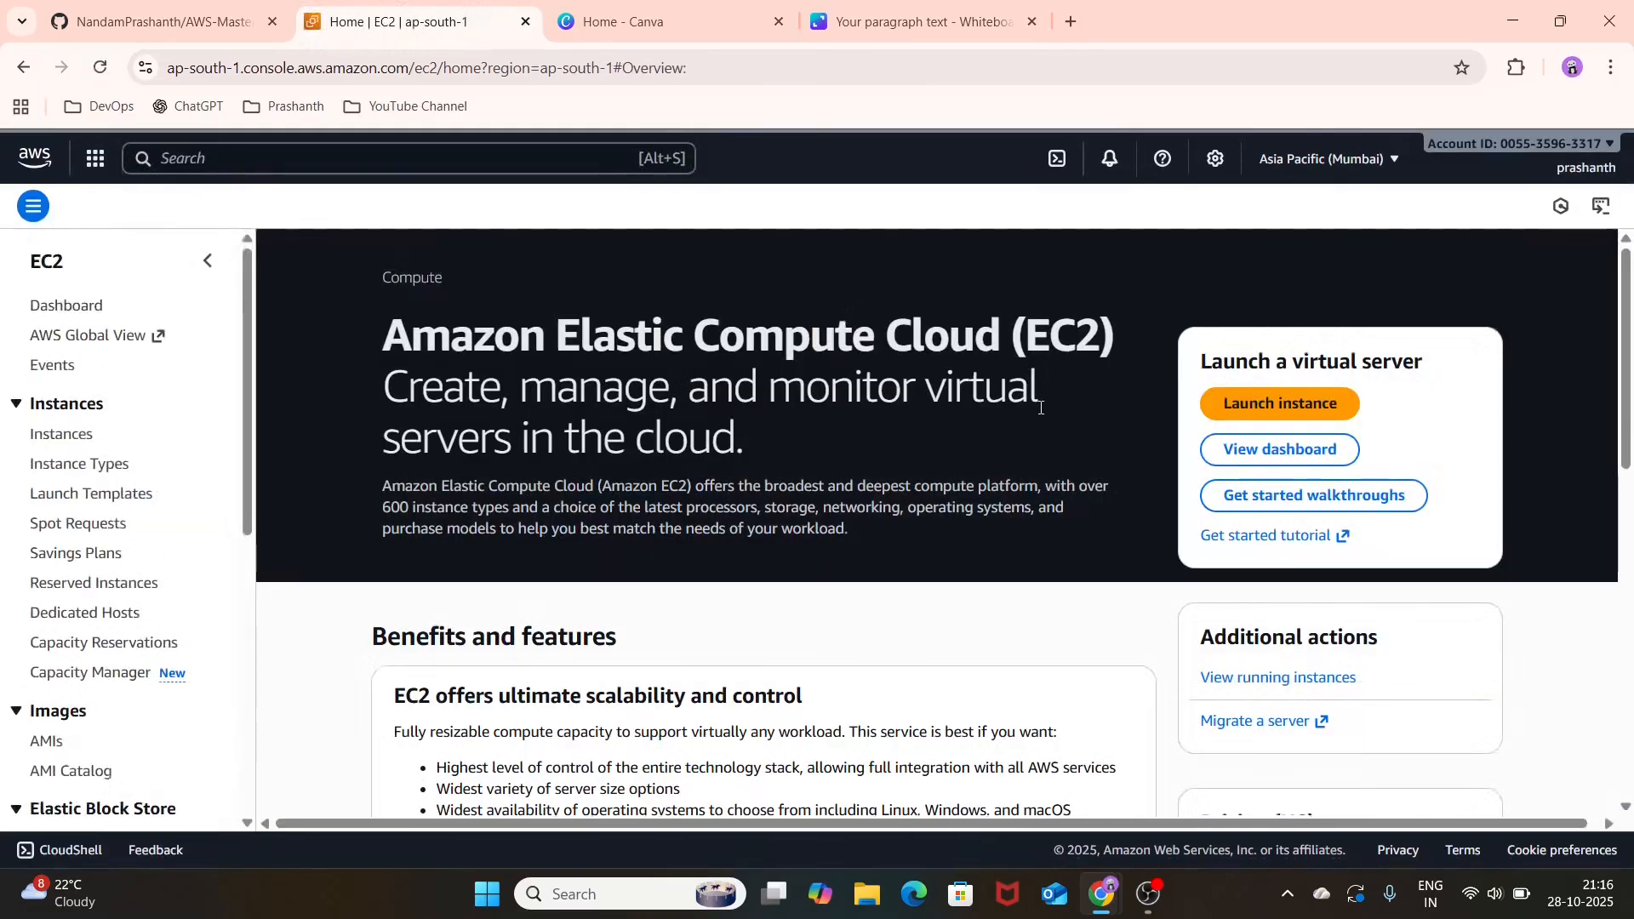
click(1276, 405)
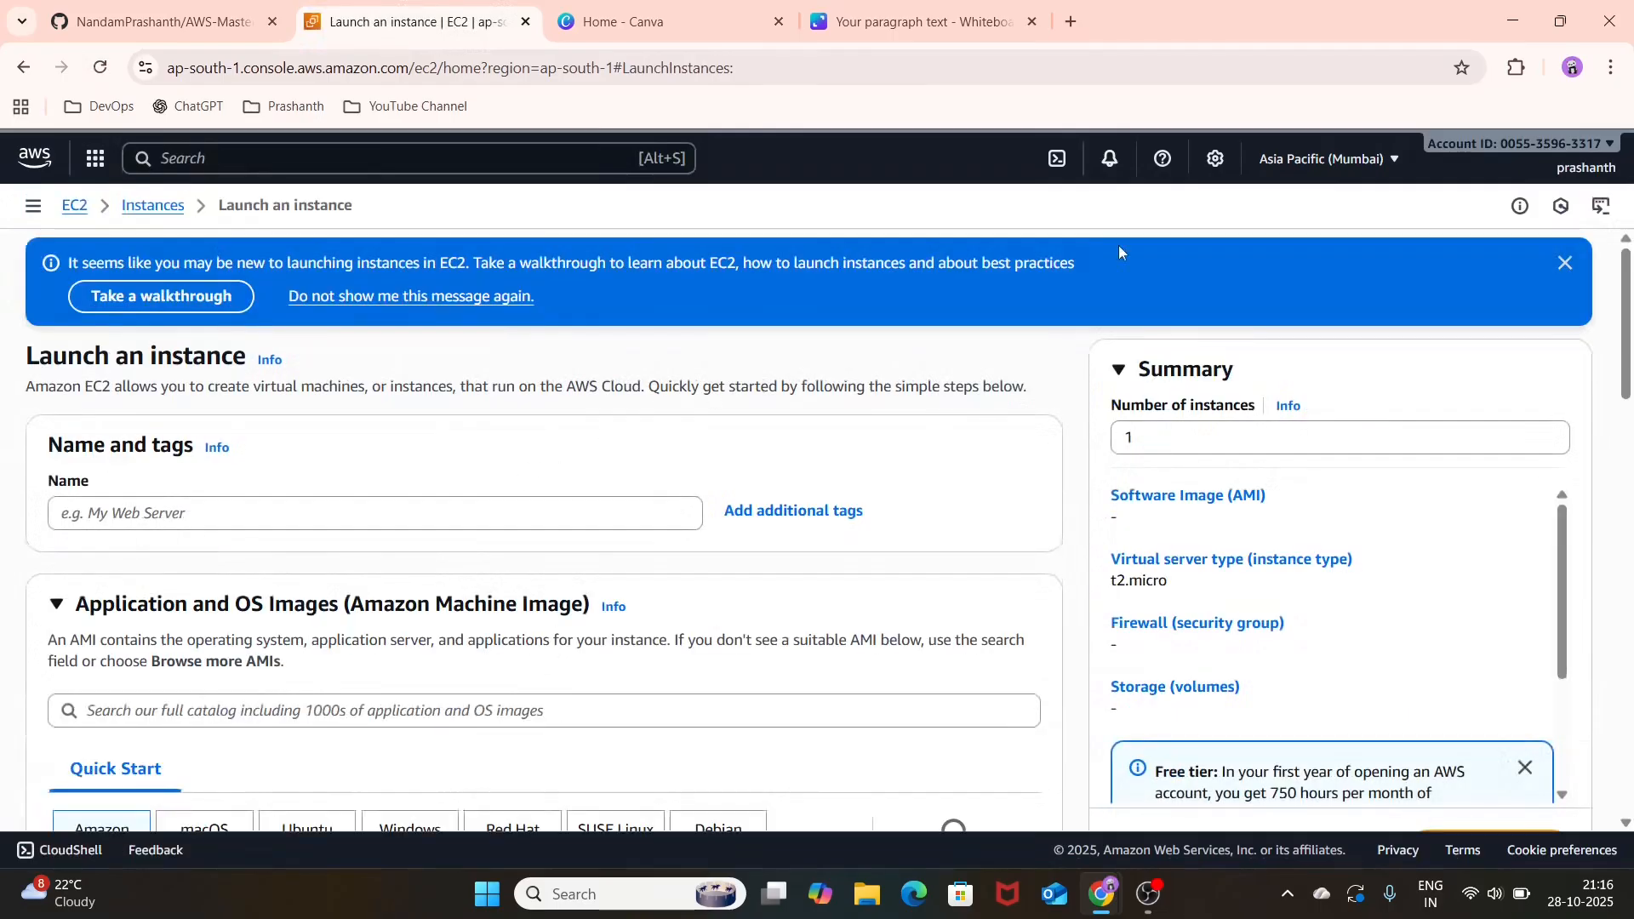
click(1565, 264)
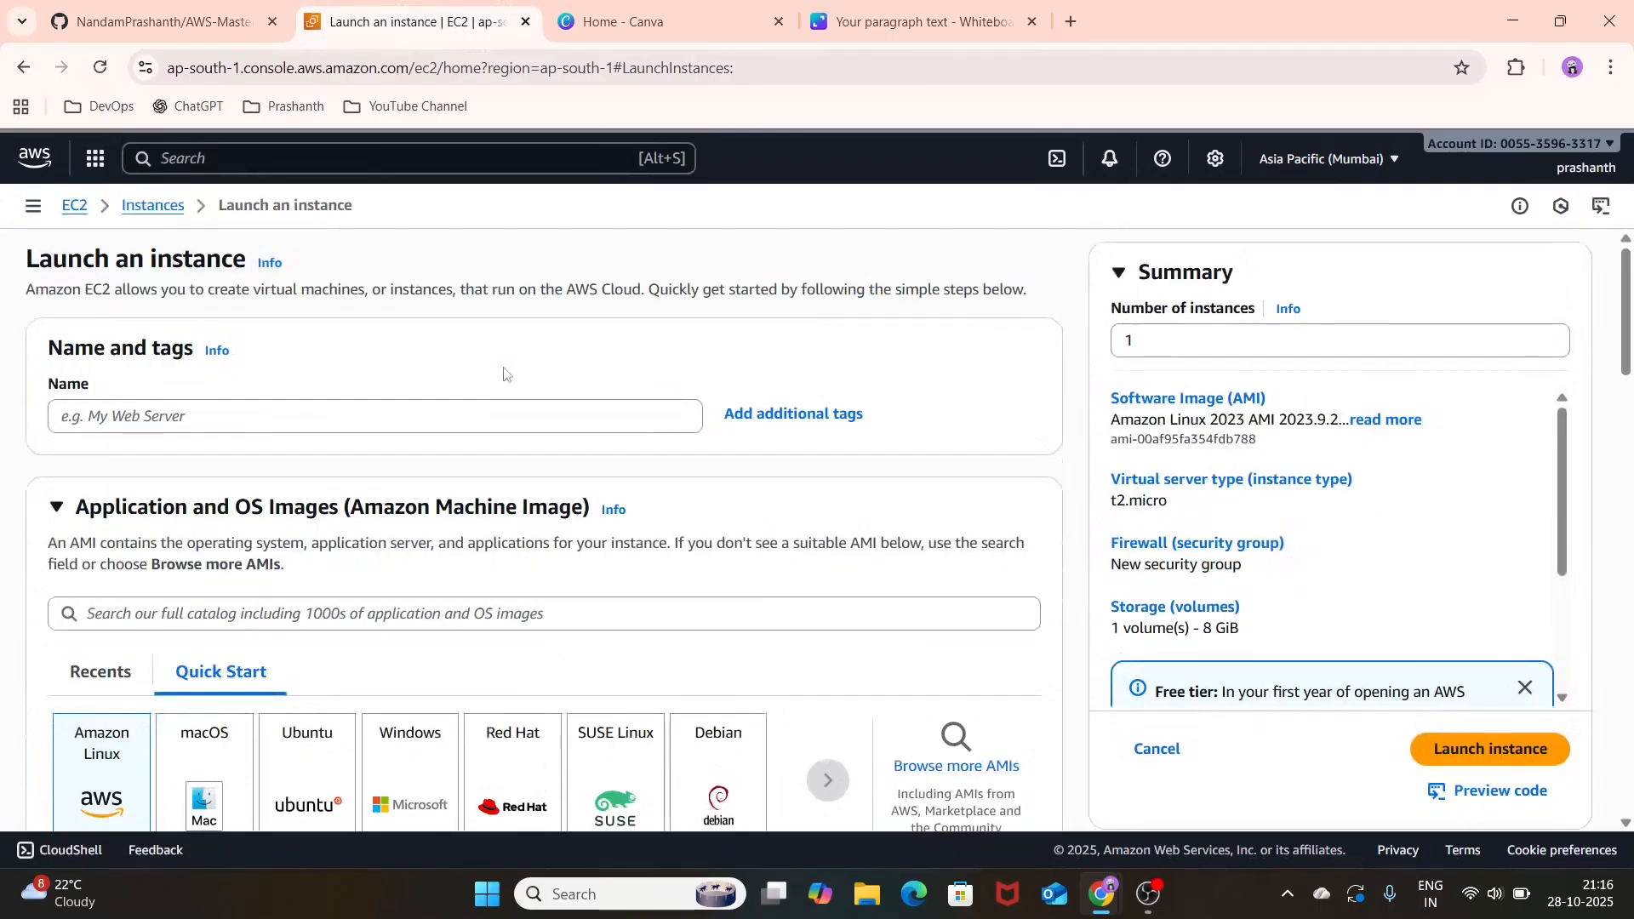
Step: Name the new EC2 instance TEST-EC2-LINUX
click(523, 418)
text(TEST)
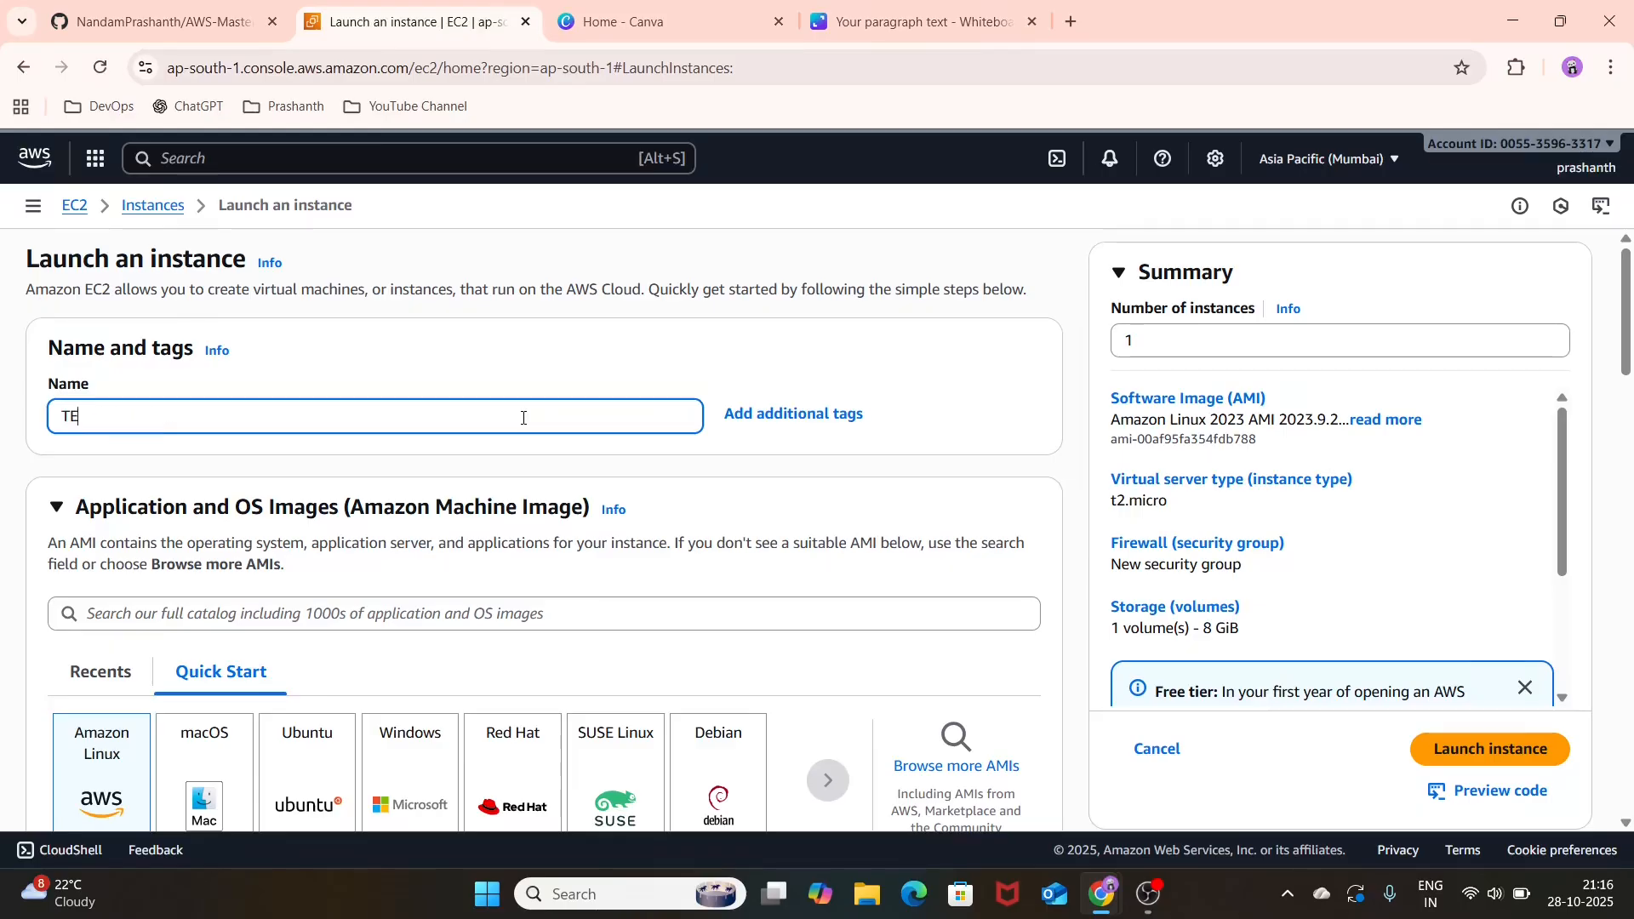
text(2)
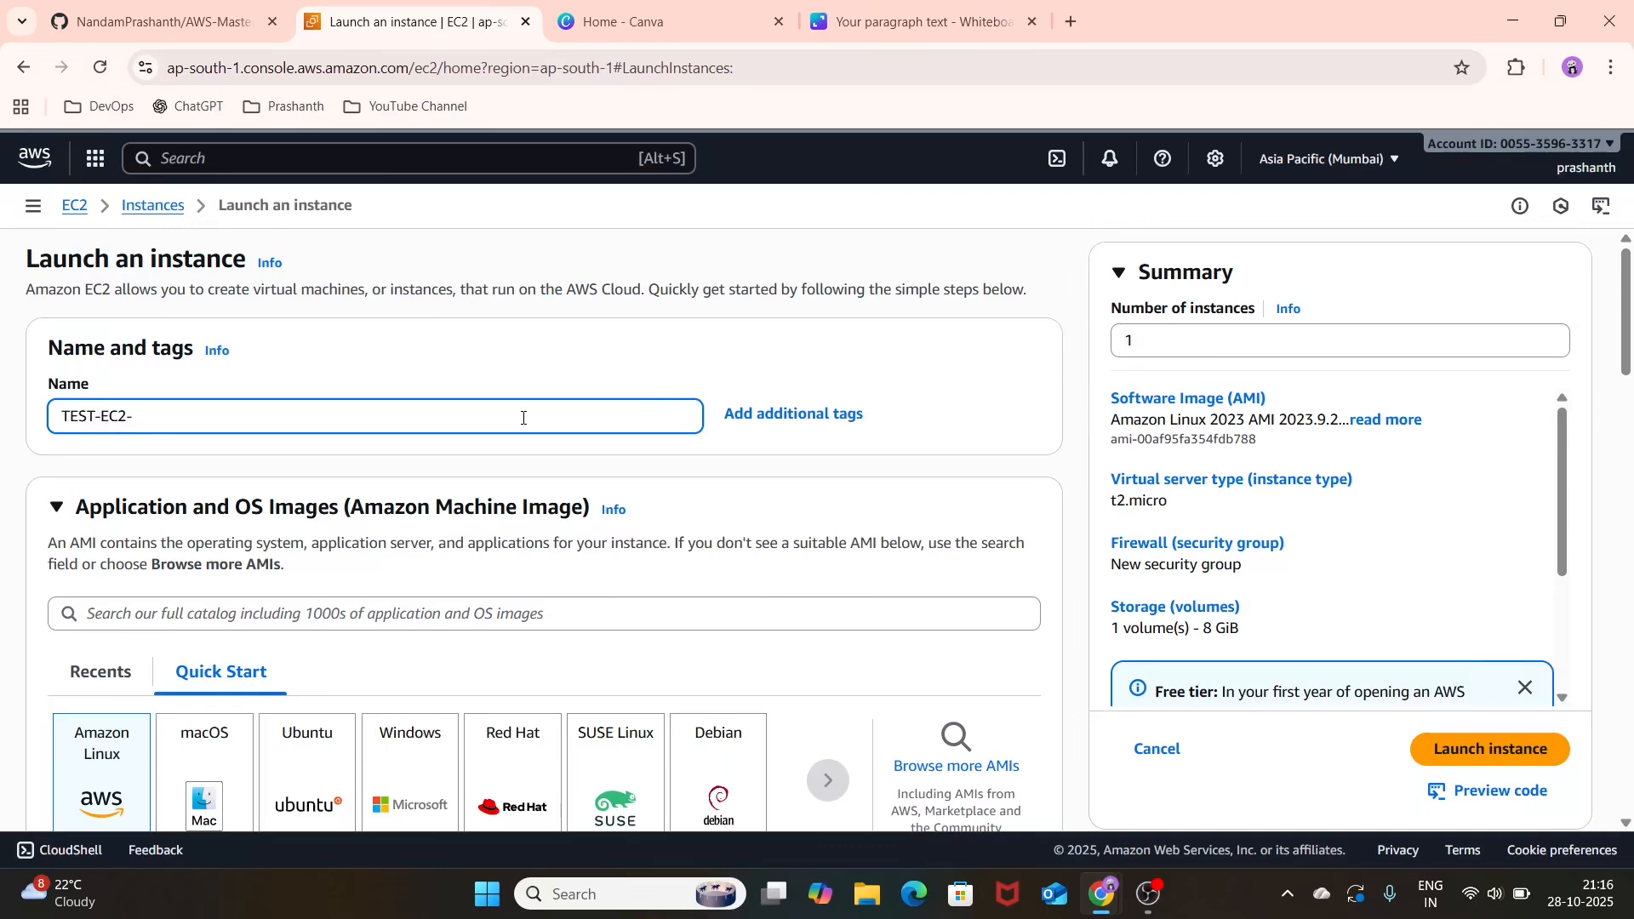
text(-LINUX)
Step: Choose Ubuntu as the instance's operating system, using the Ubuntu Server 24.04 LTS (HVM), SSD Volume Type image, and review its details
scroll(423, 481, down, 3)
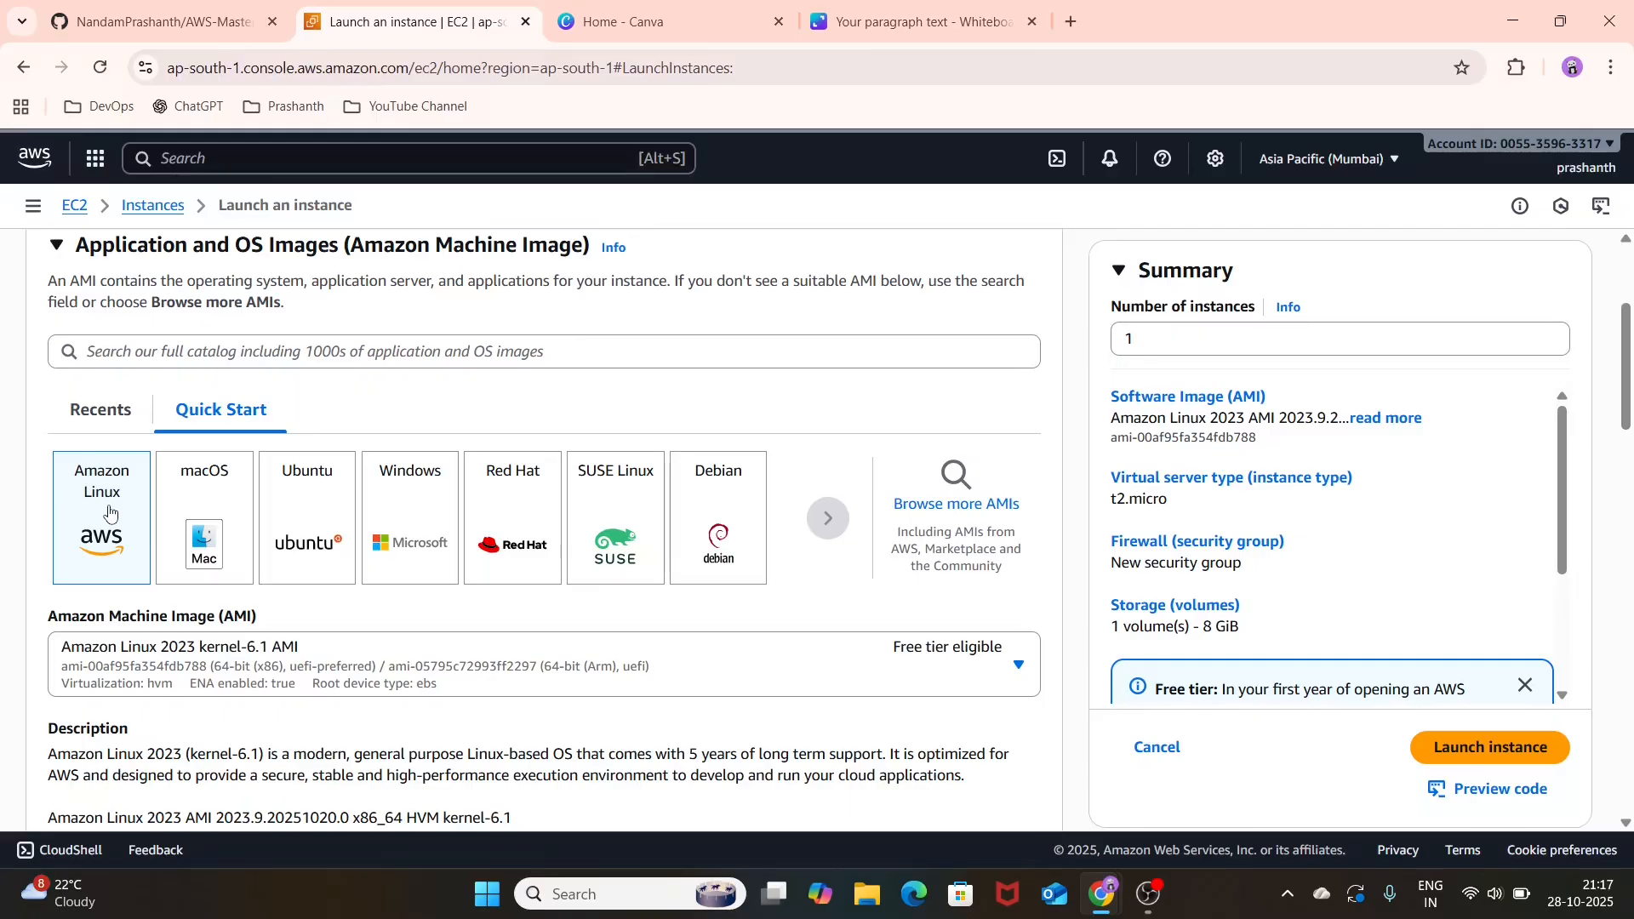
click(302, 504)
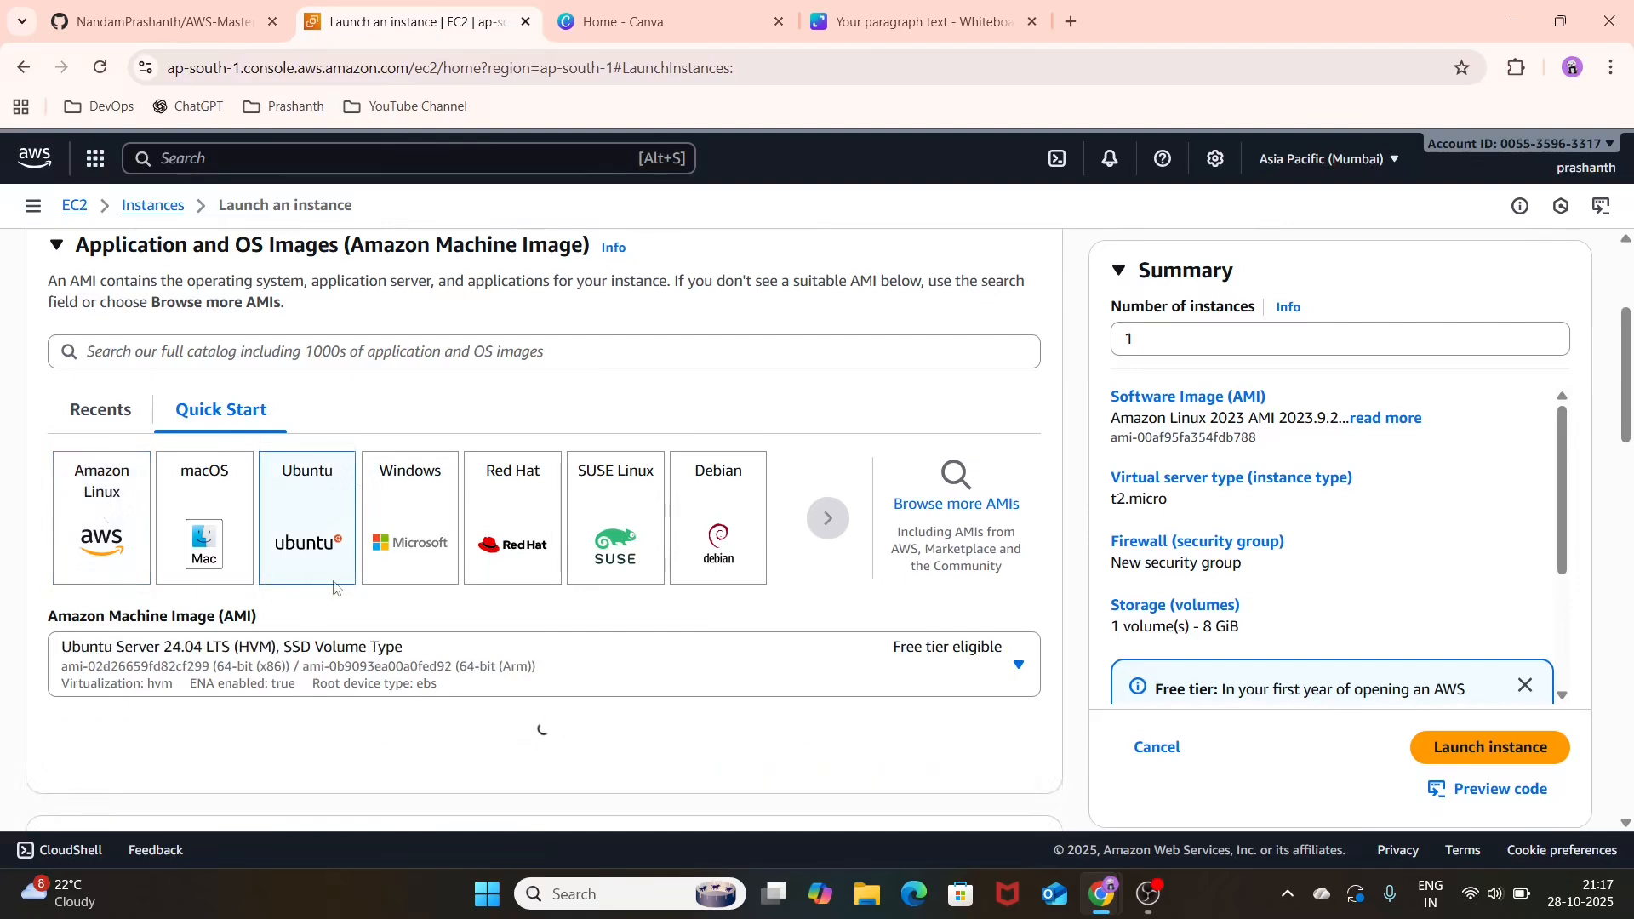
scroll(334, 587, down, 1)
scroll(474, 603, down, 1)
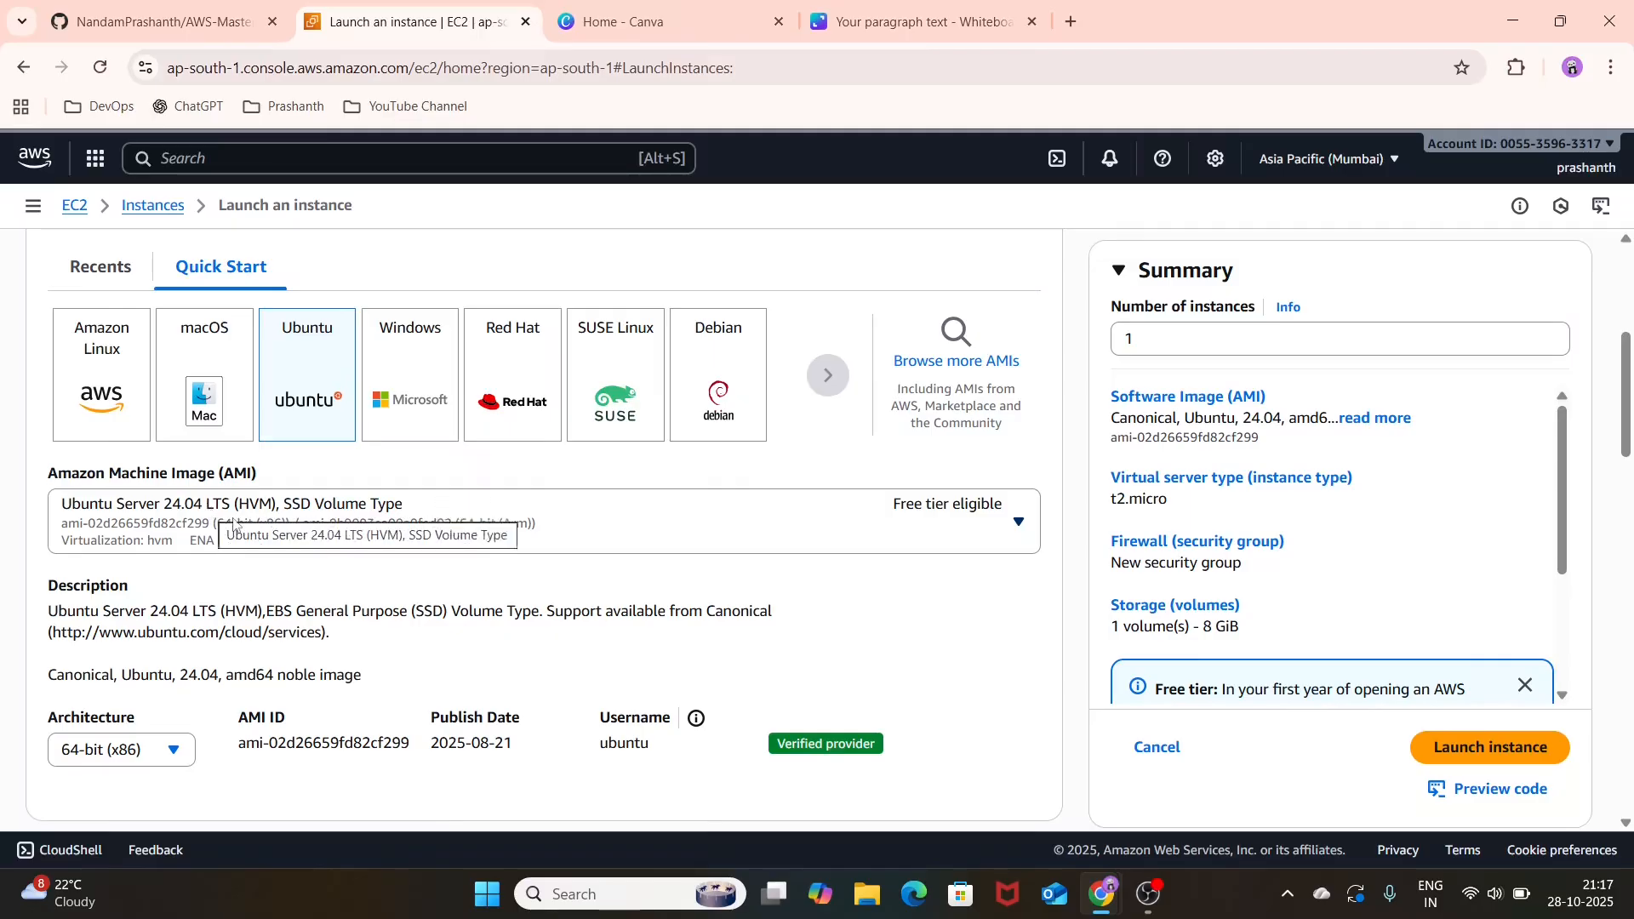
Step: Create an RSA key pair named TEST-KEYPAIR in .ppk format for the instance's login, keeping the t2.micro instance type
scroll(365, 584, down, 3)
scroll(362, 585, down, 3)
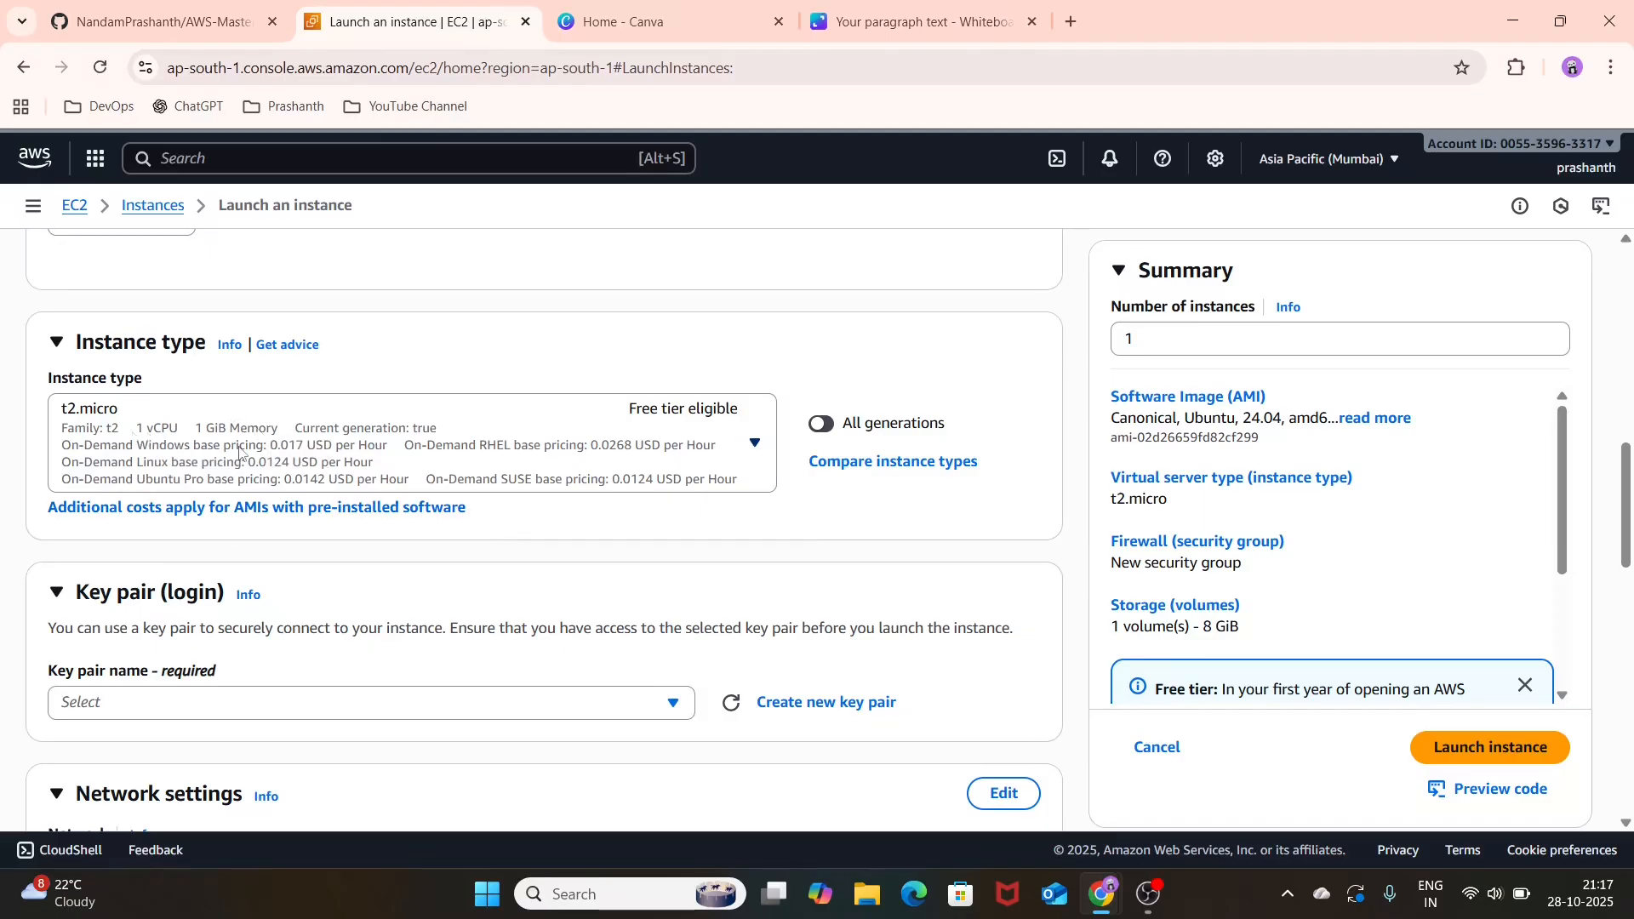
scroll(489, 538, down, 1)
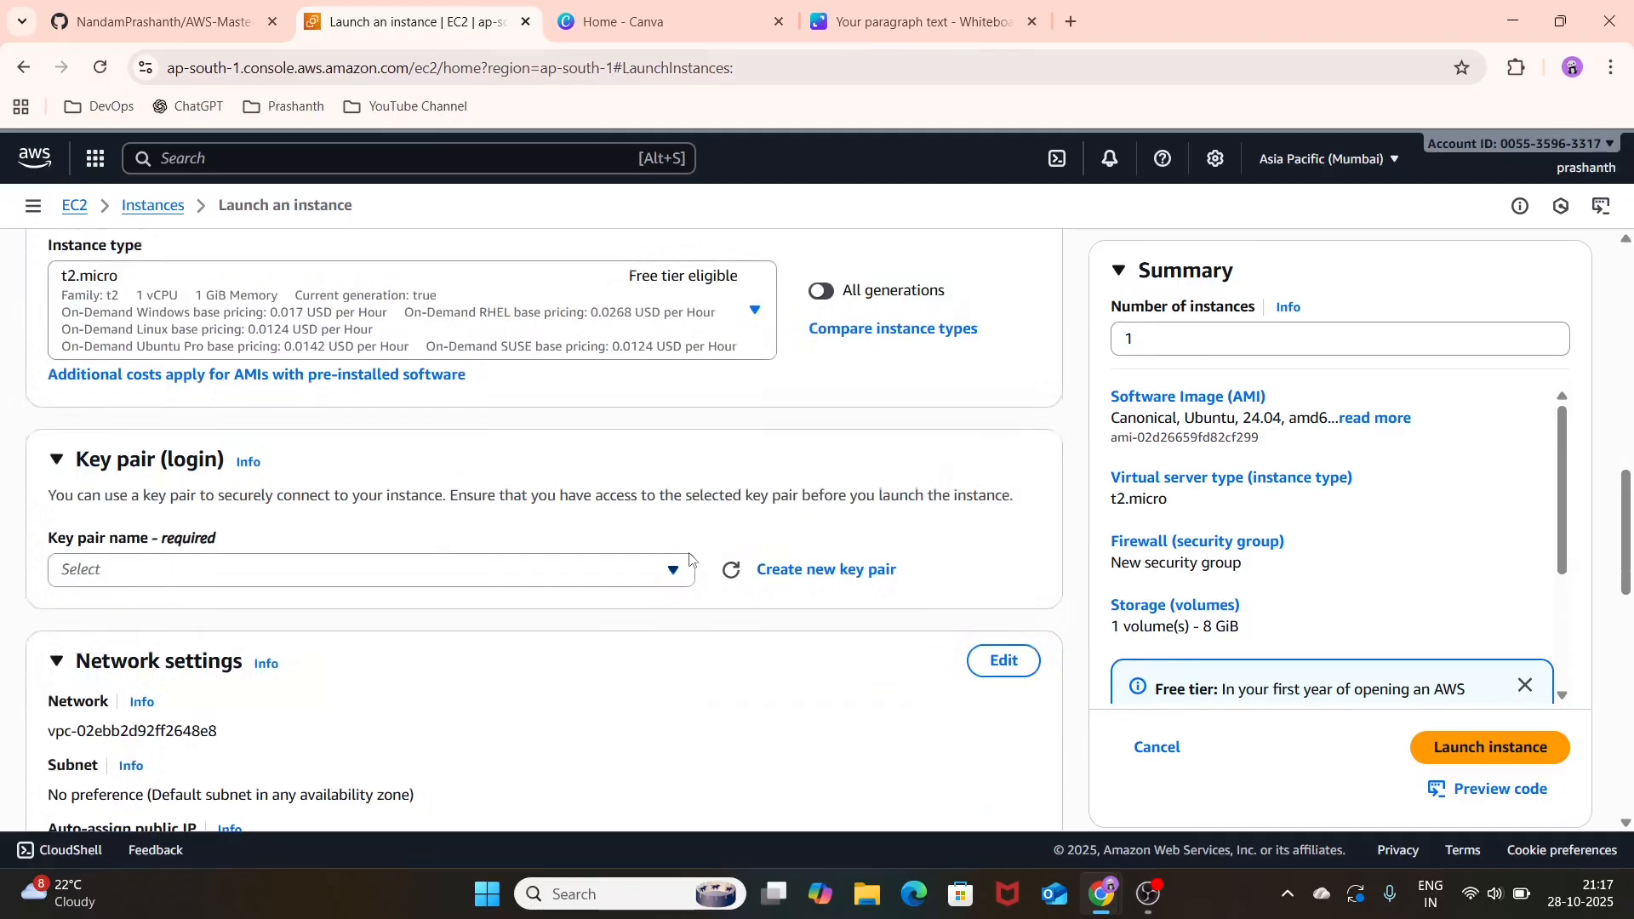
click(825, 582)
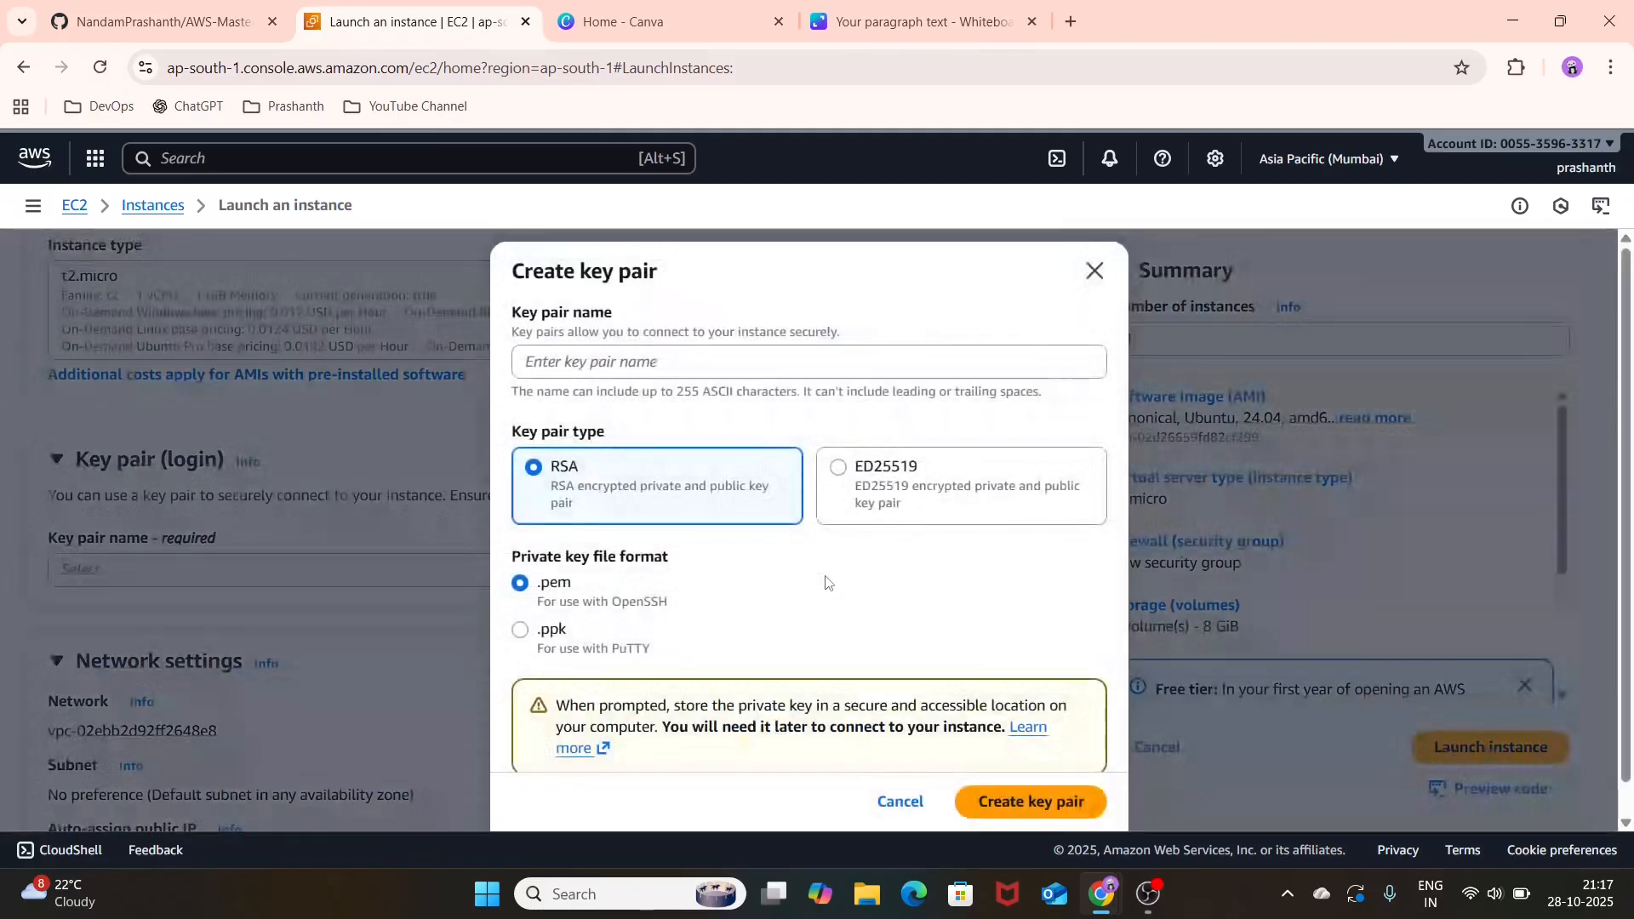
click(707, 377)
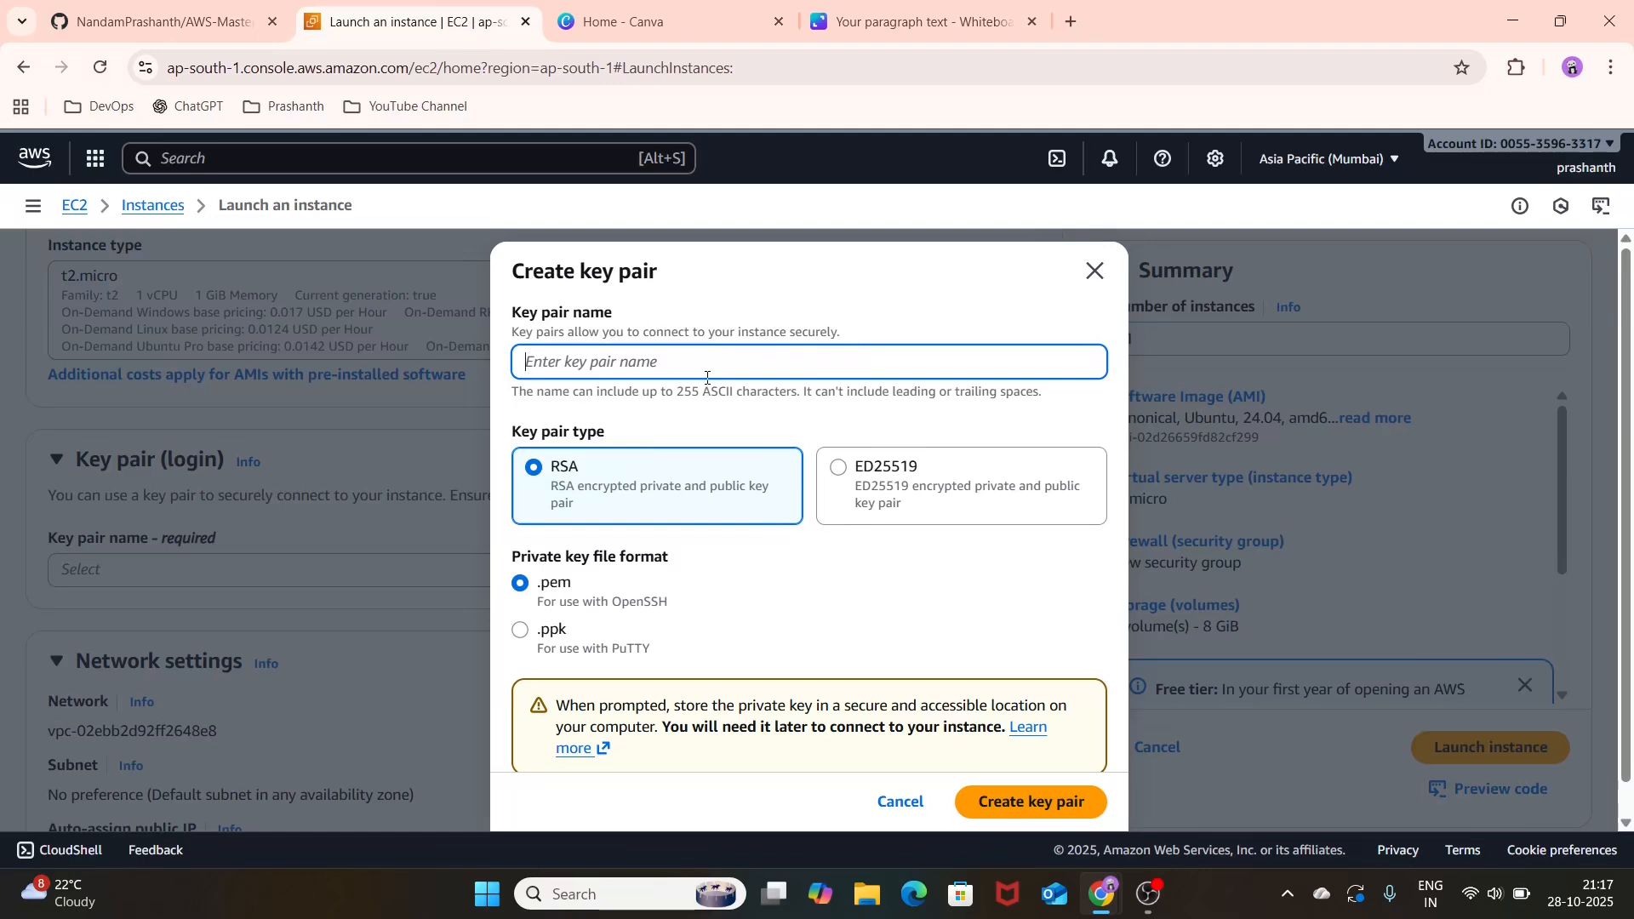
text(TEST-KEYPAIR)
click(528, 633)
scroll(708, 606, down, 1)
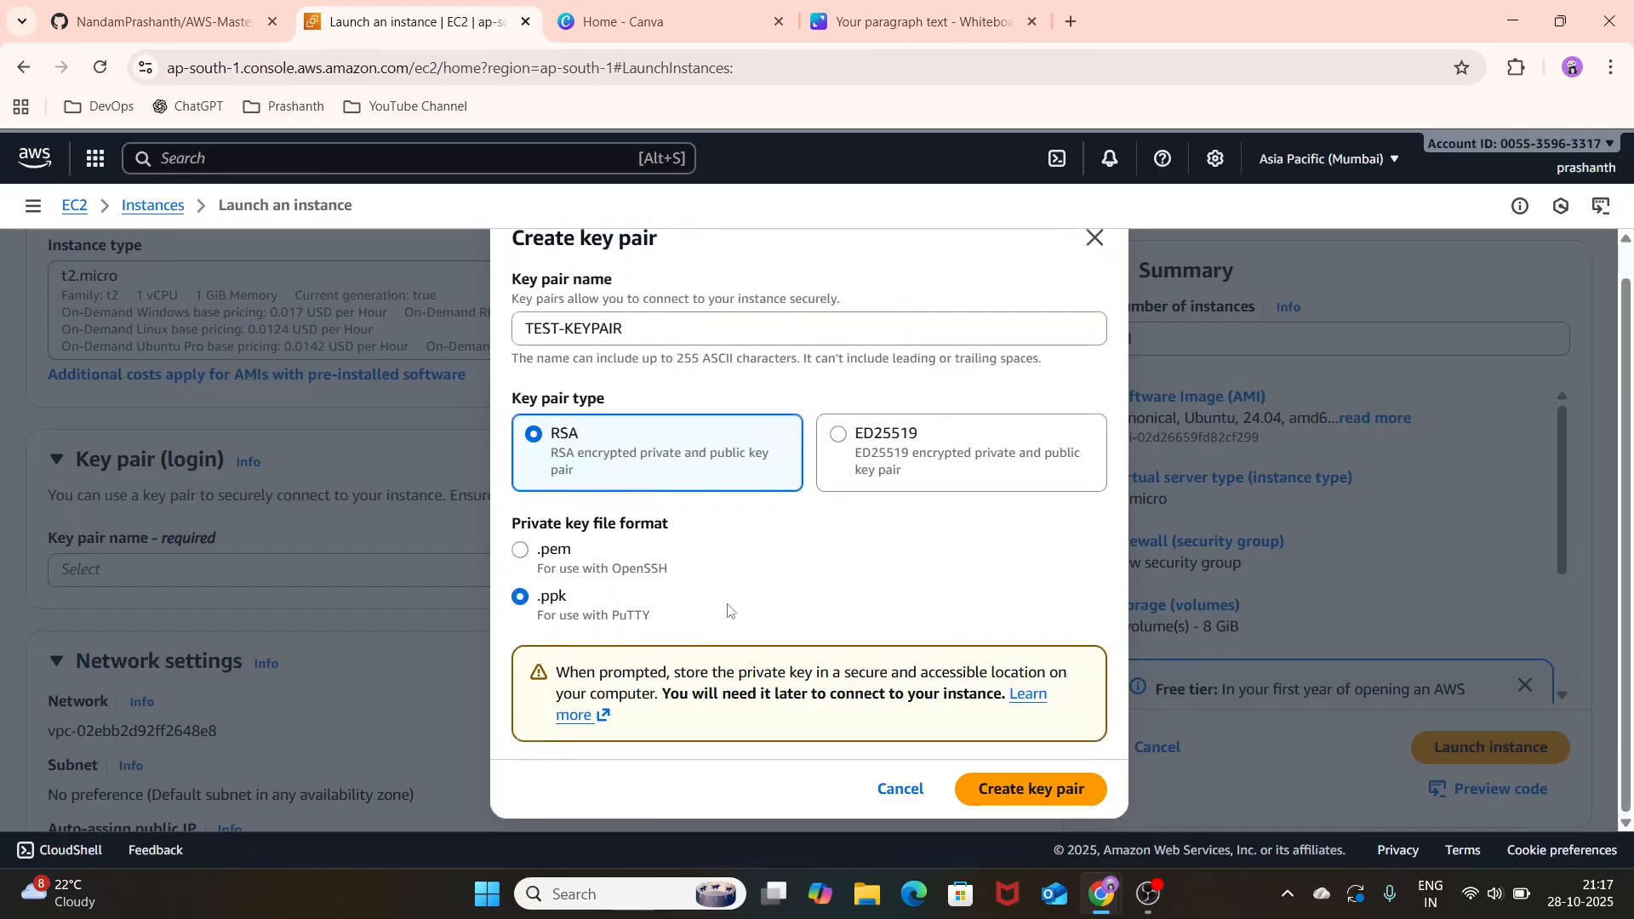
click(1012, 795)
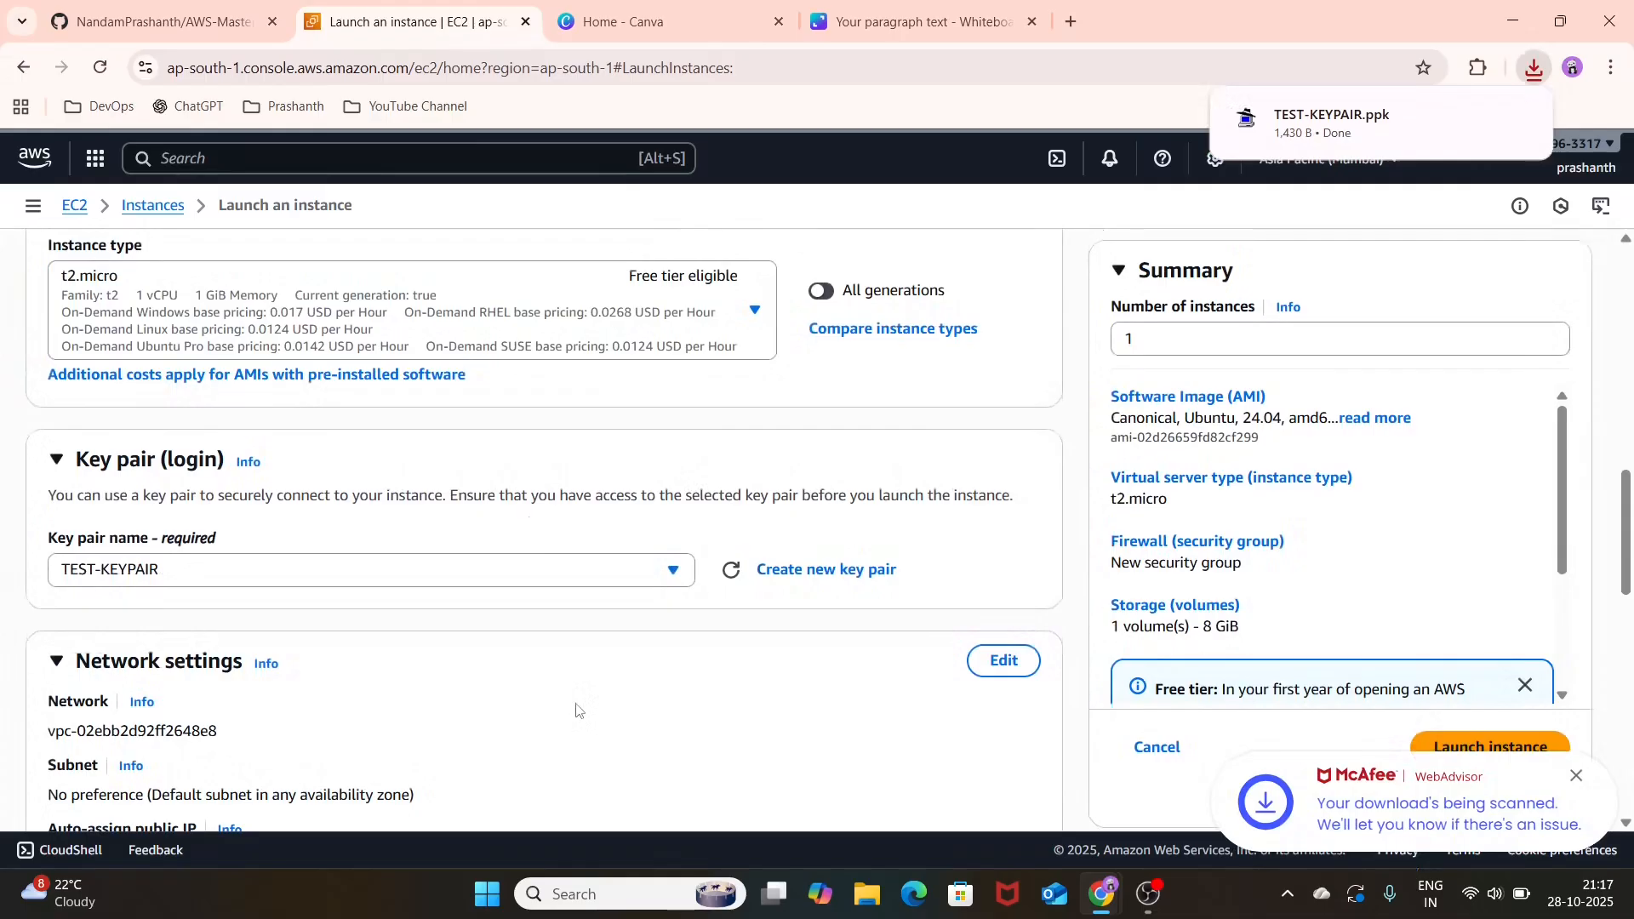
Step: Edit the network settings to place the instance in TEST-VPC and enable auto-assignment of a public IP
scroll(575, 710, down, 1)
click(1014, 548)
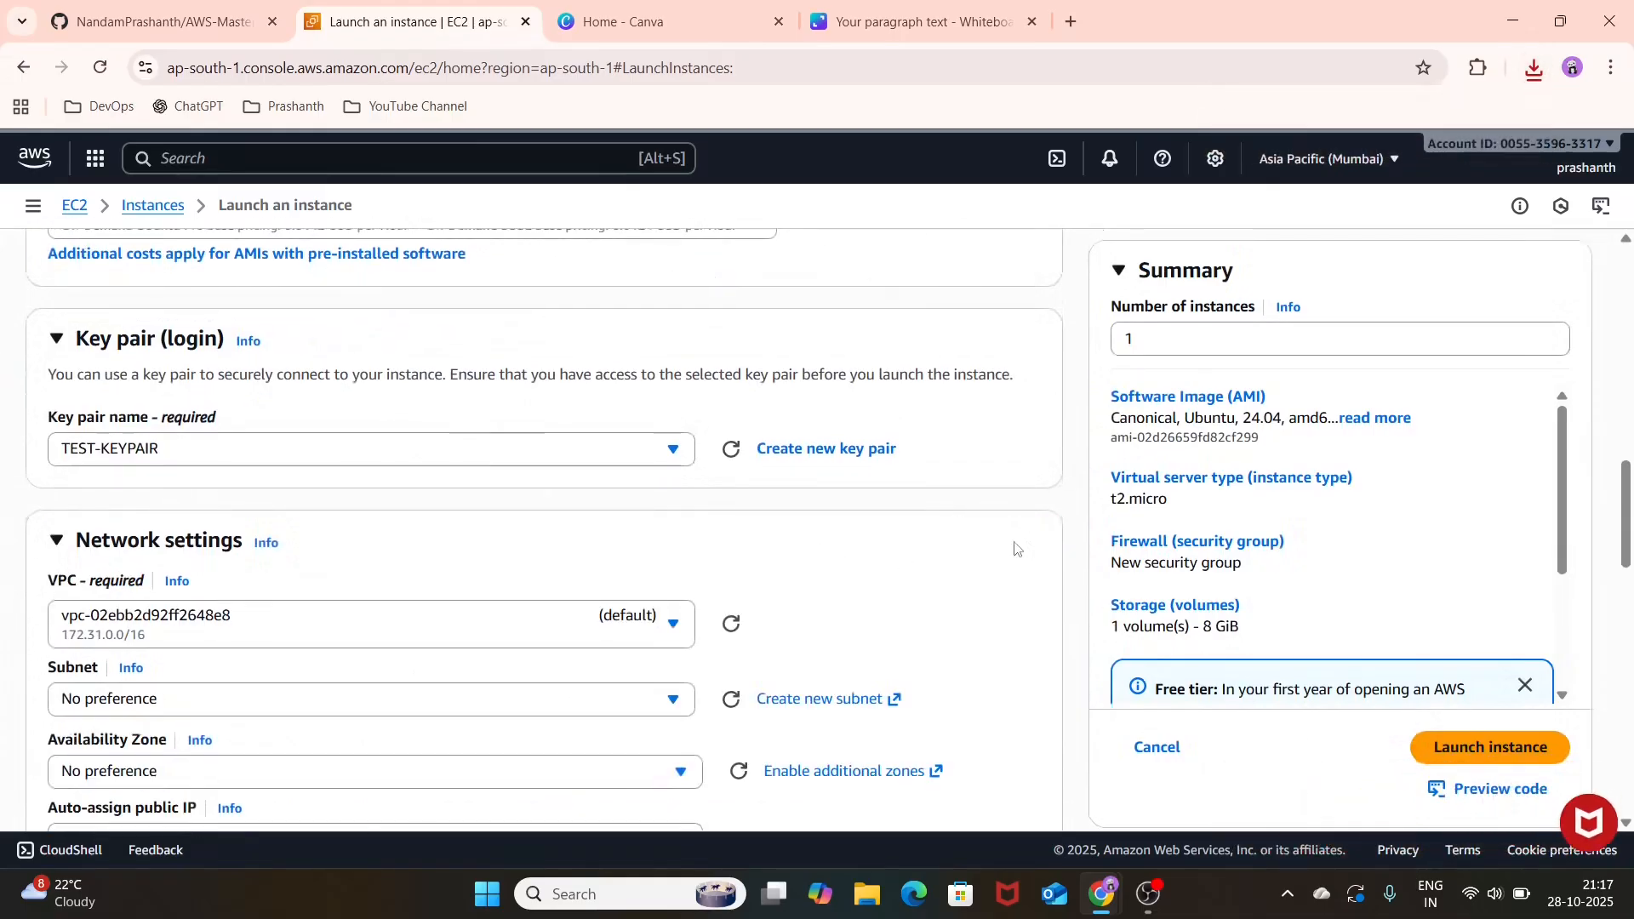
scroll(474, 573, down, 3)
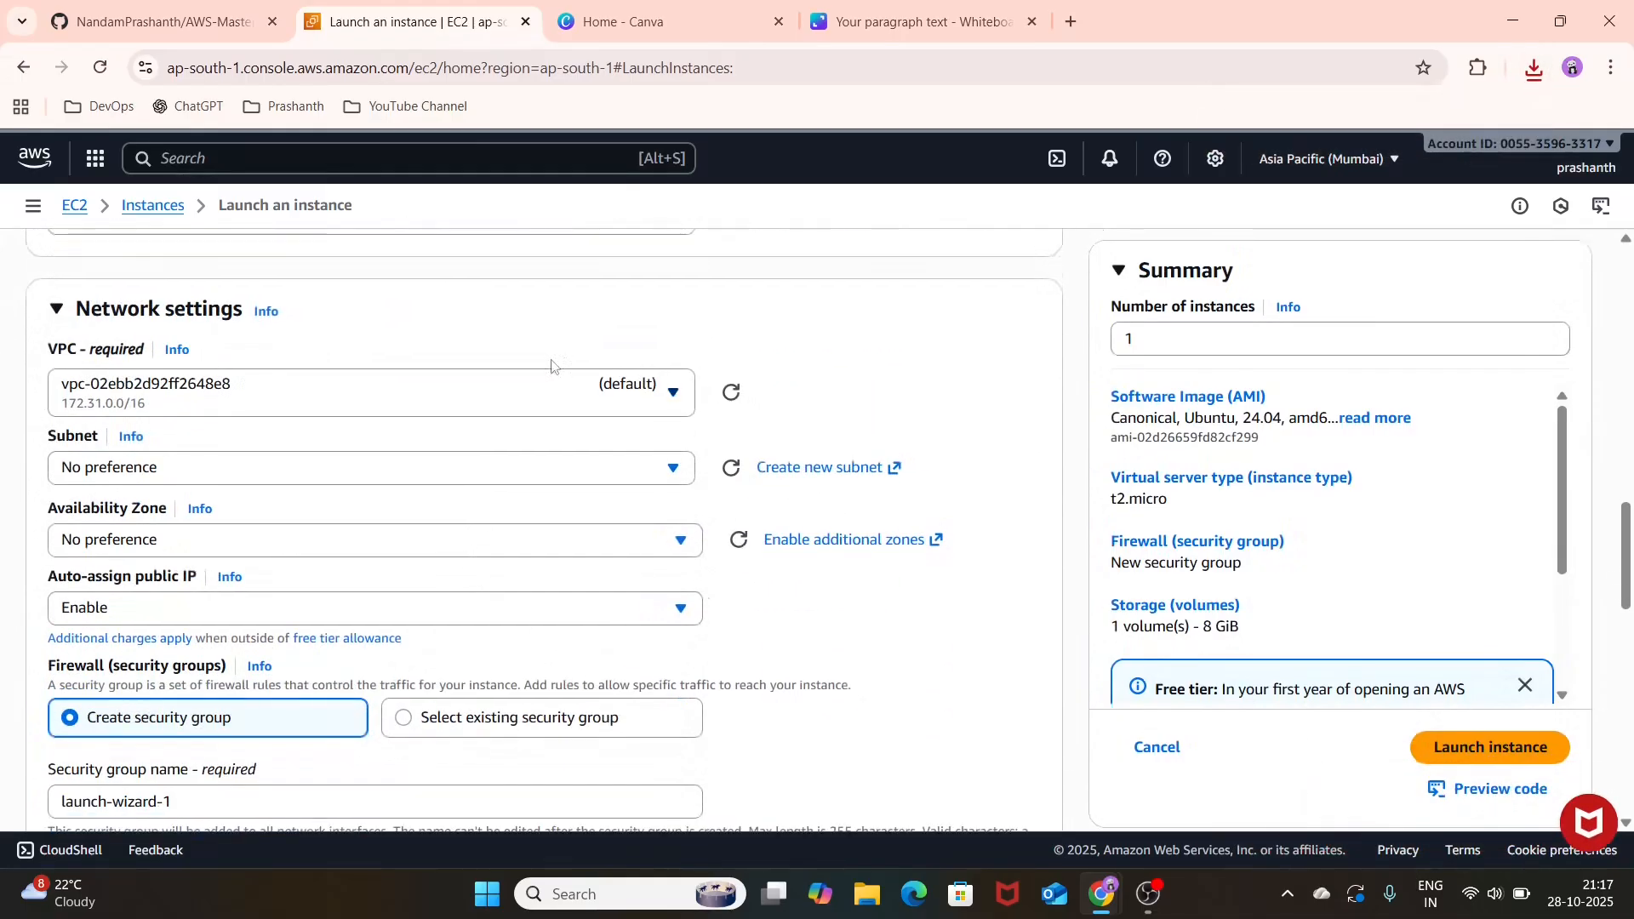
click(570, 387)
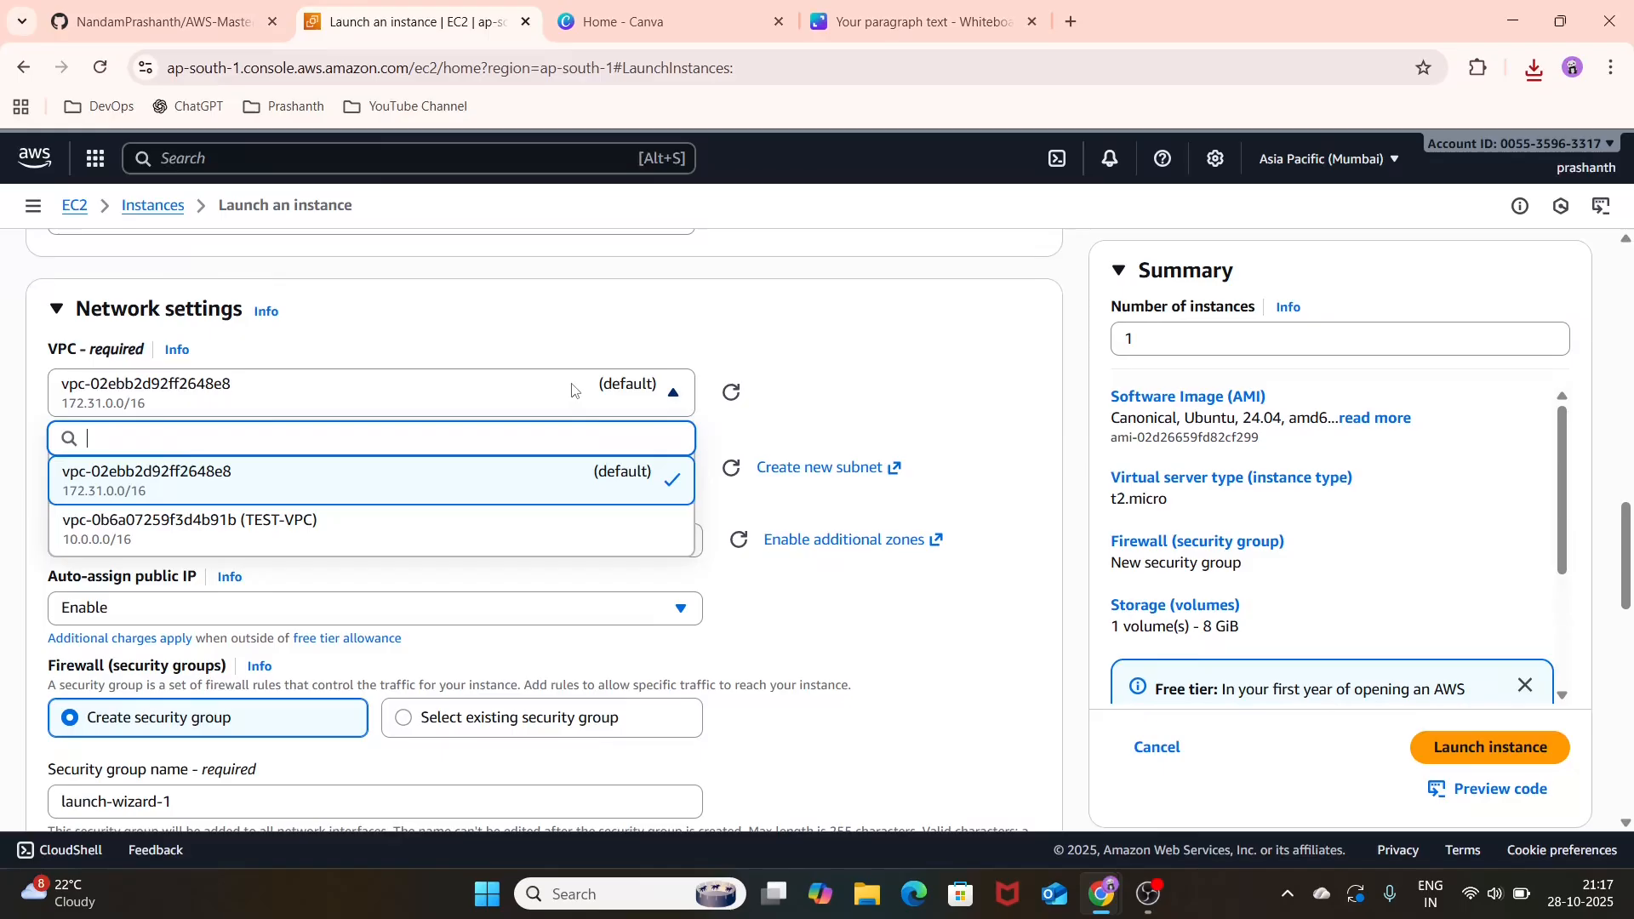
click(500, 542)
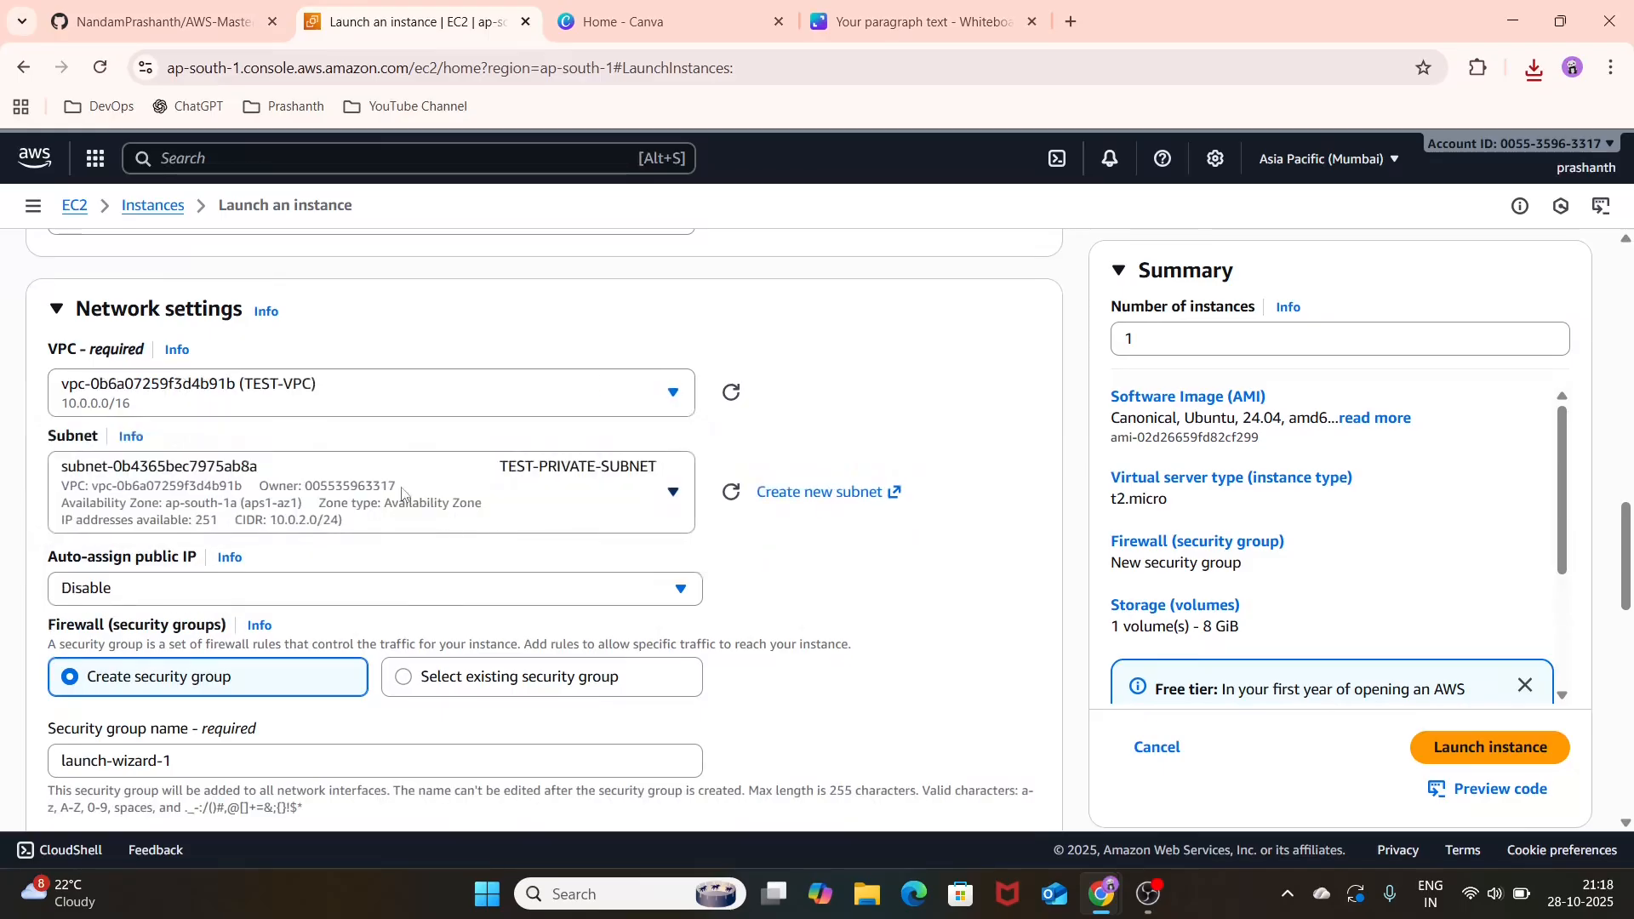
scroll(425, 491, down, 2)
click(437, 482)
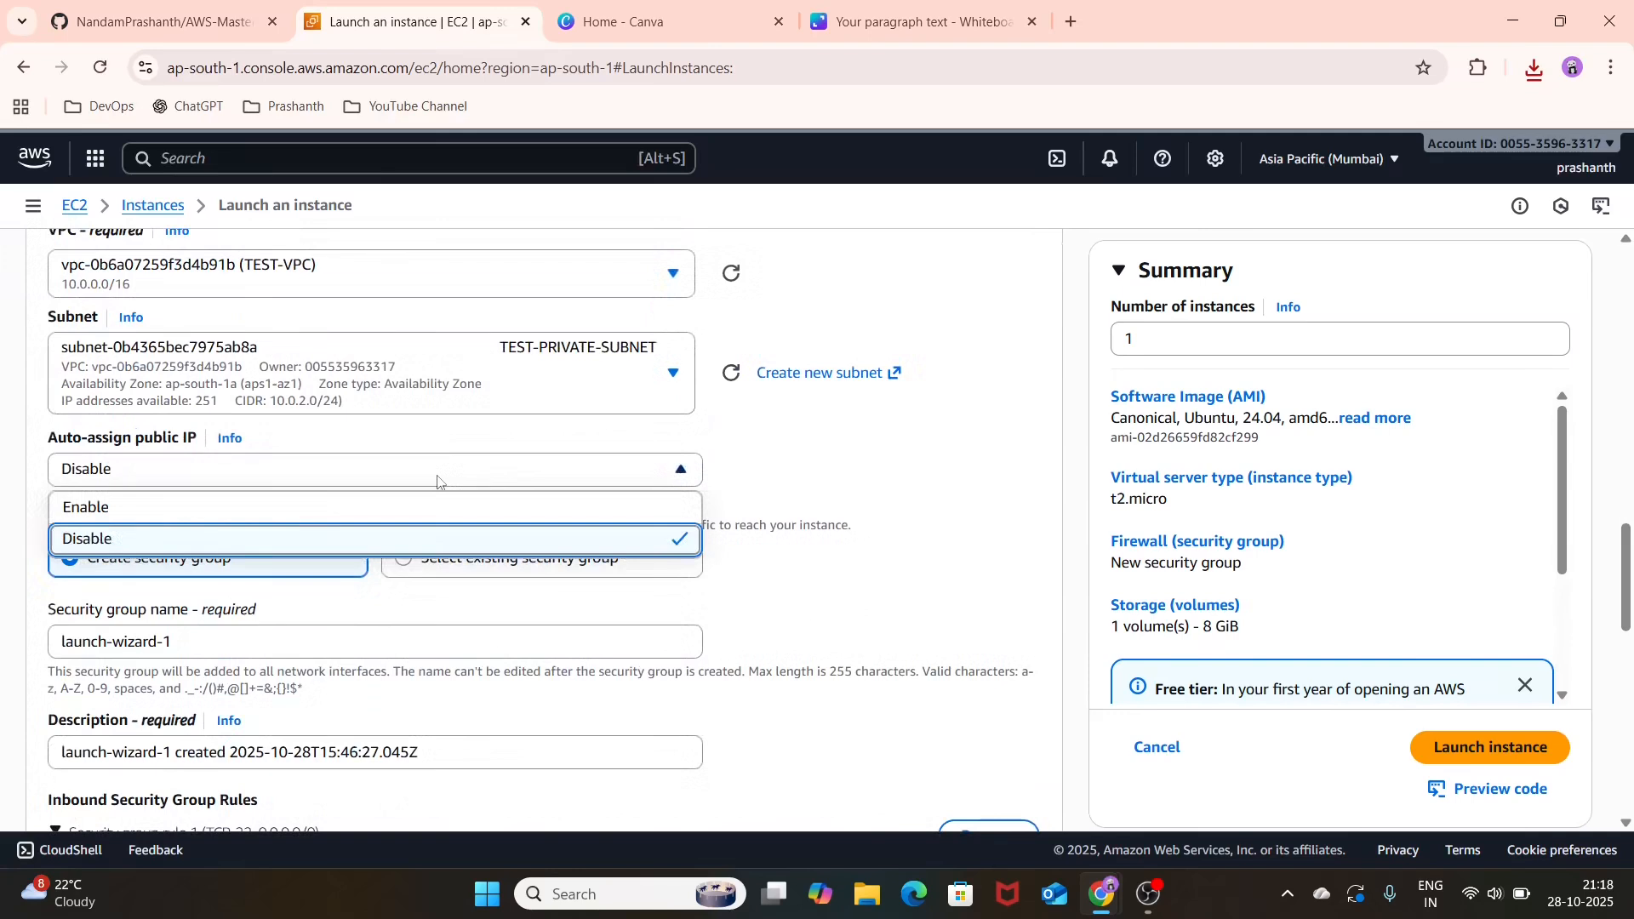
click(381, 519)
Step: Assign the existing TEST-SG security group to the instance instead of creating a new one
scroll(437, 514, down, 1)
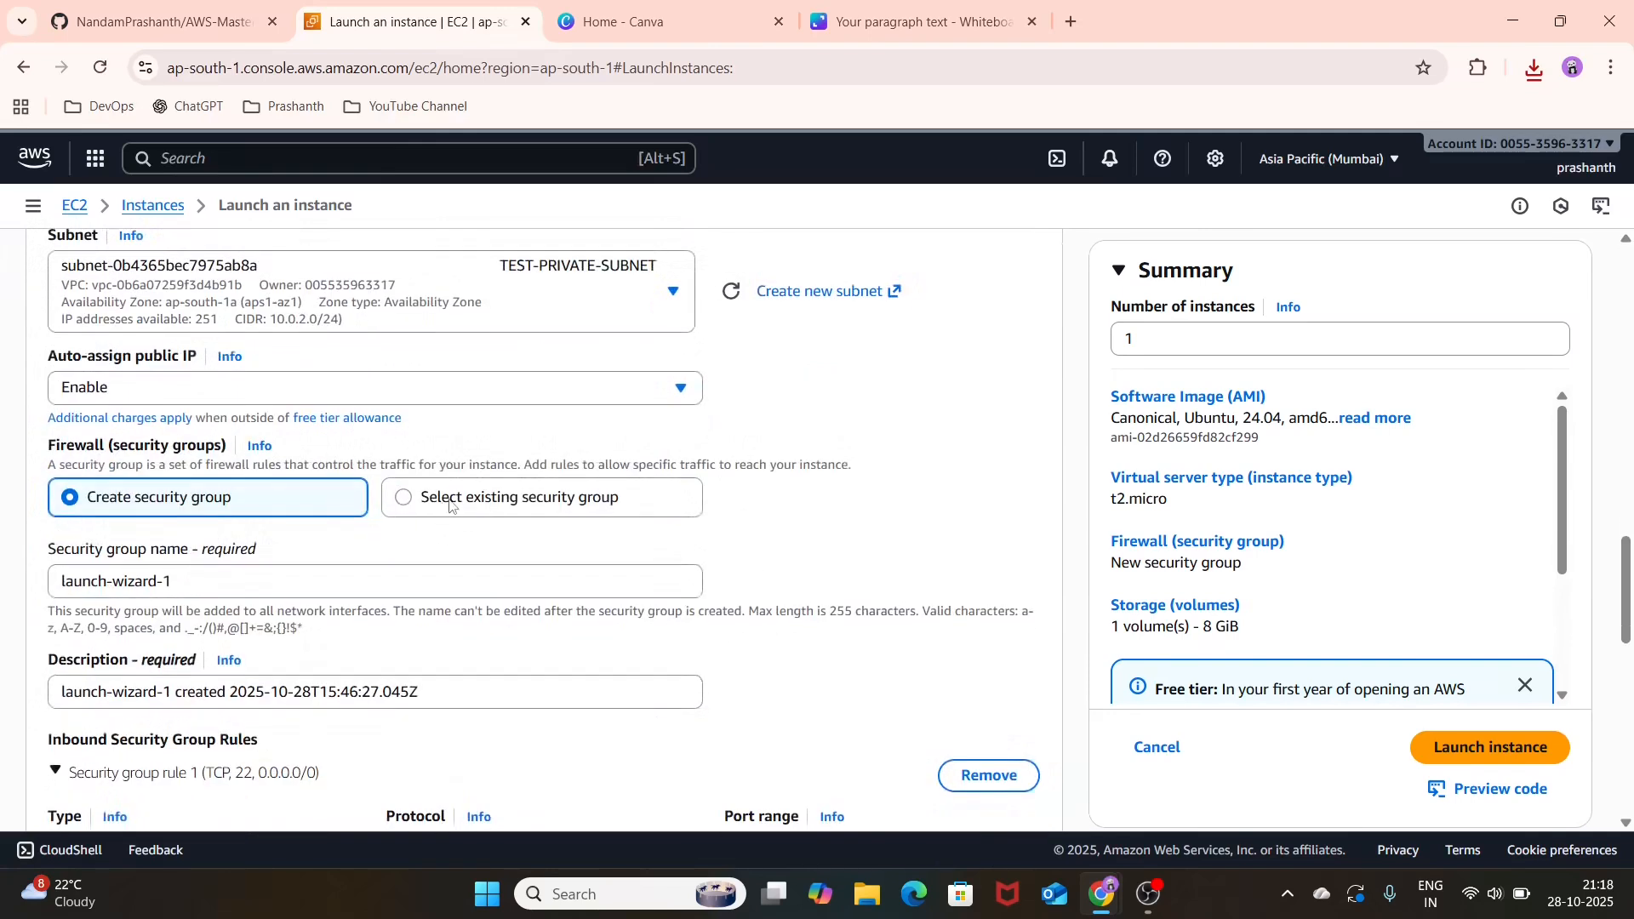
click(450, 502)
click(273, 596)
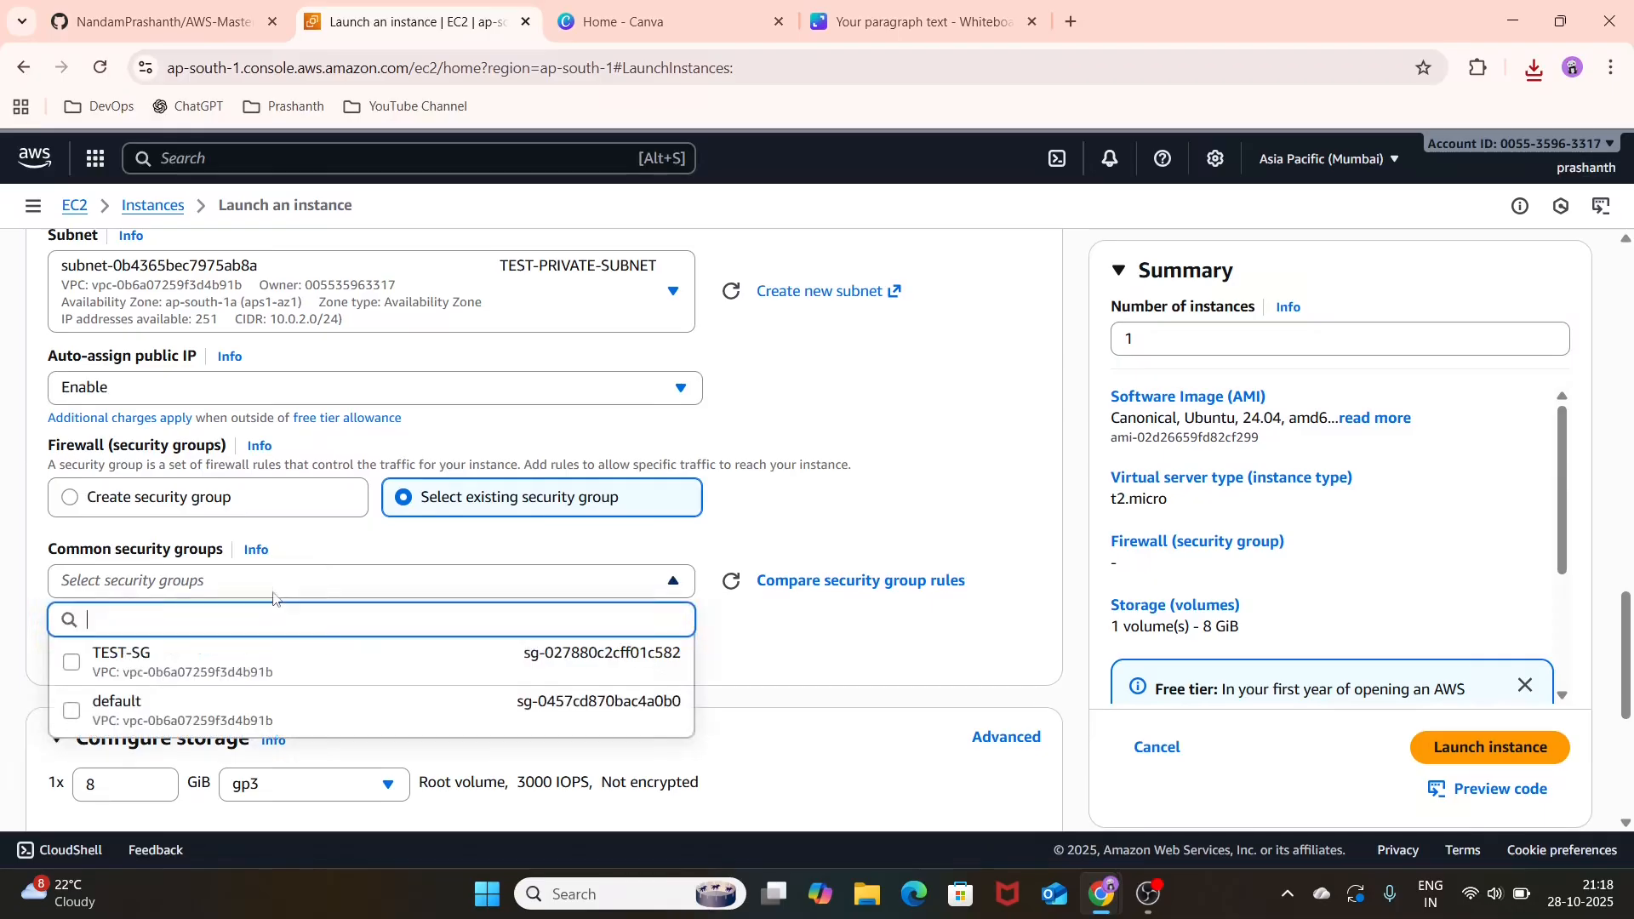
click(264, 662)
Step: Review the storage, image, instance type and key pair settings, and launch the instance
scroll(408, 576, down, 3)
scroll(408, 576, down, 3)
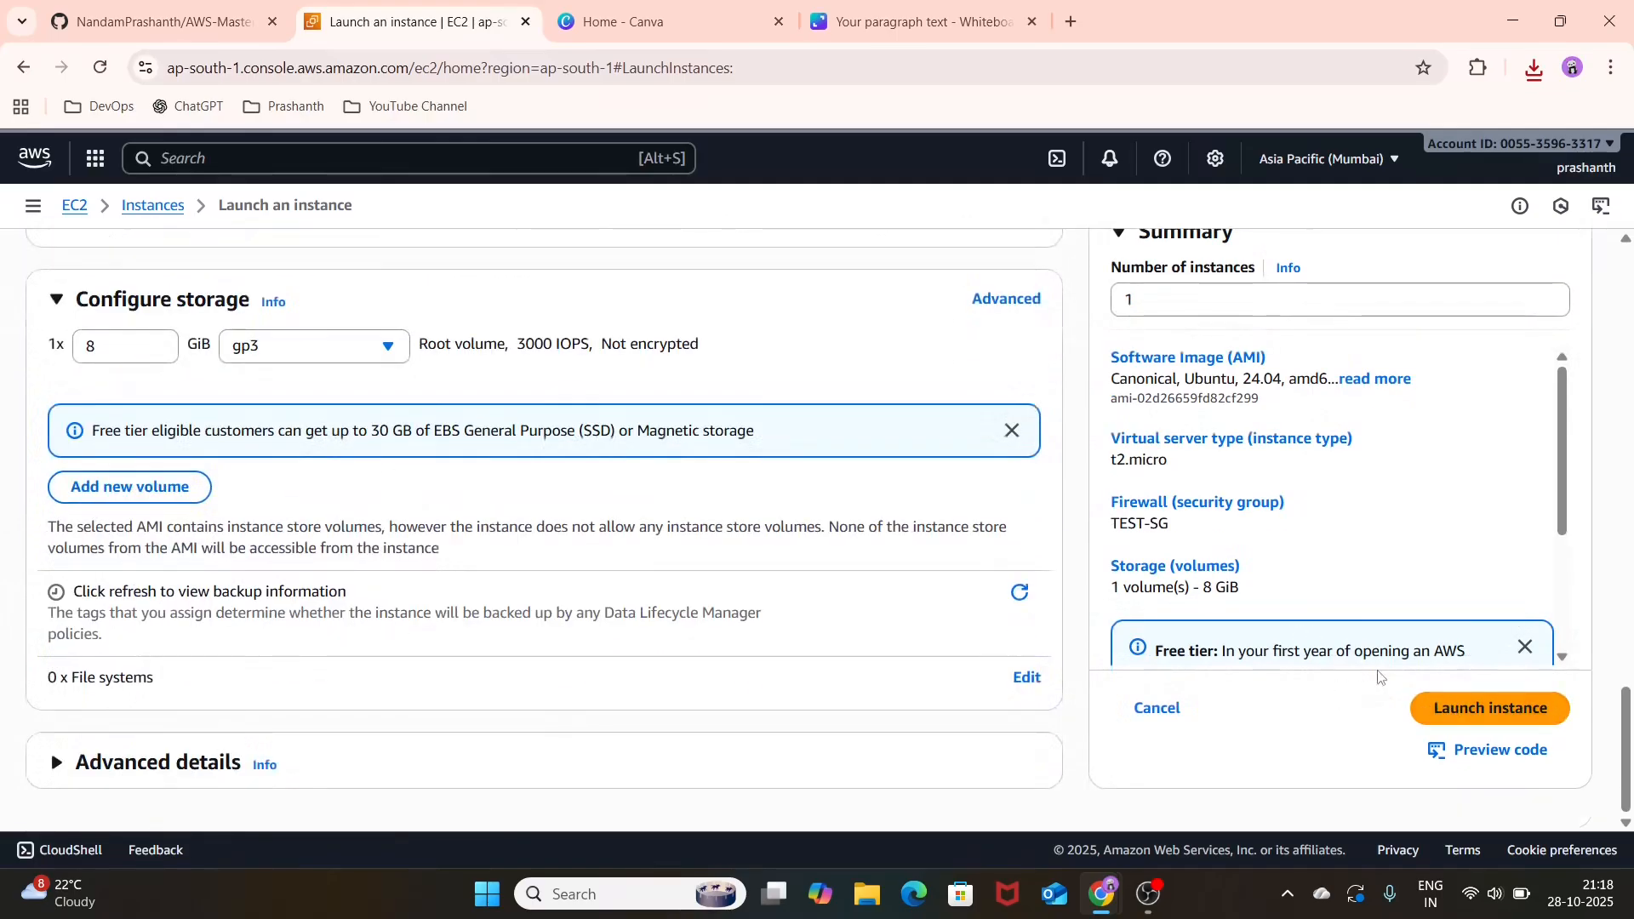
scroll(823, 515, up, 15)
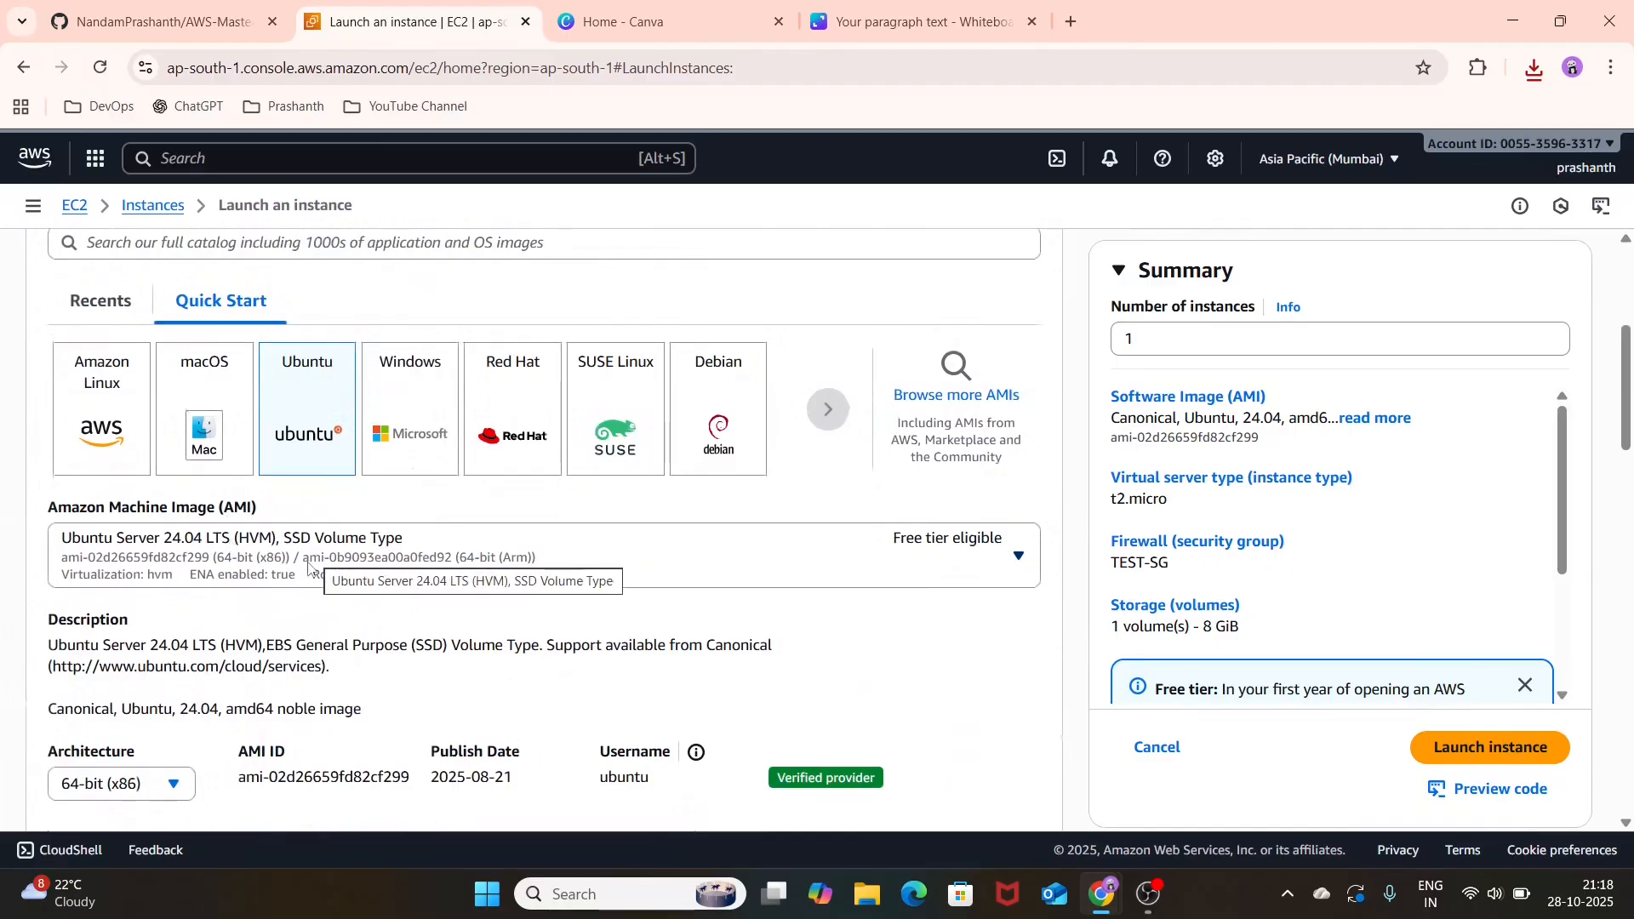
scroll(309, 638, down, 6)
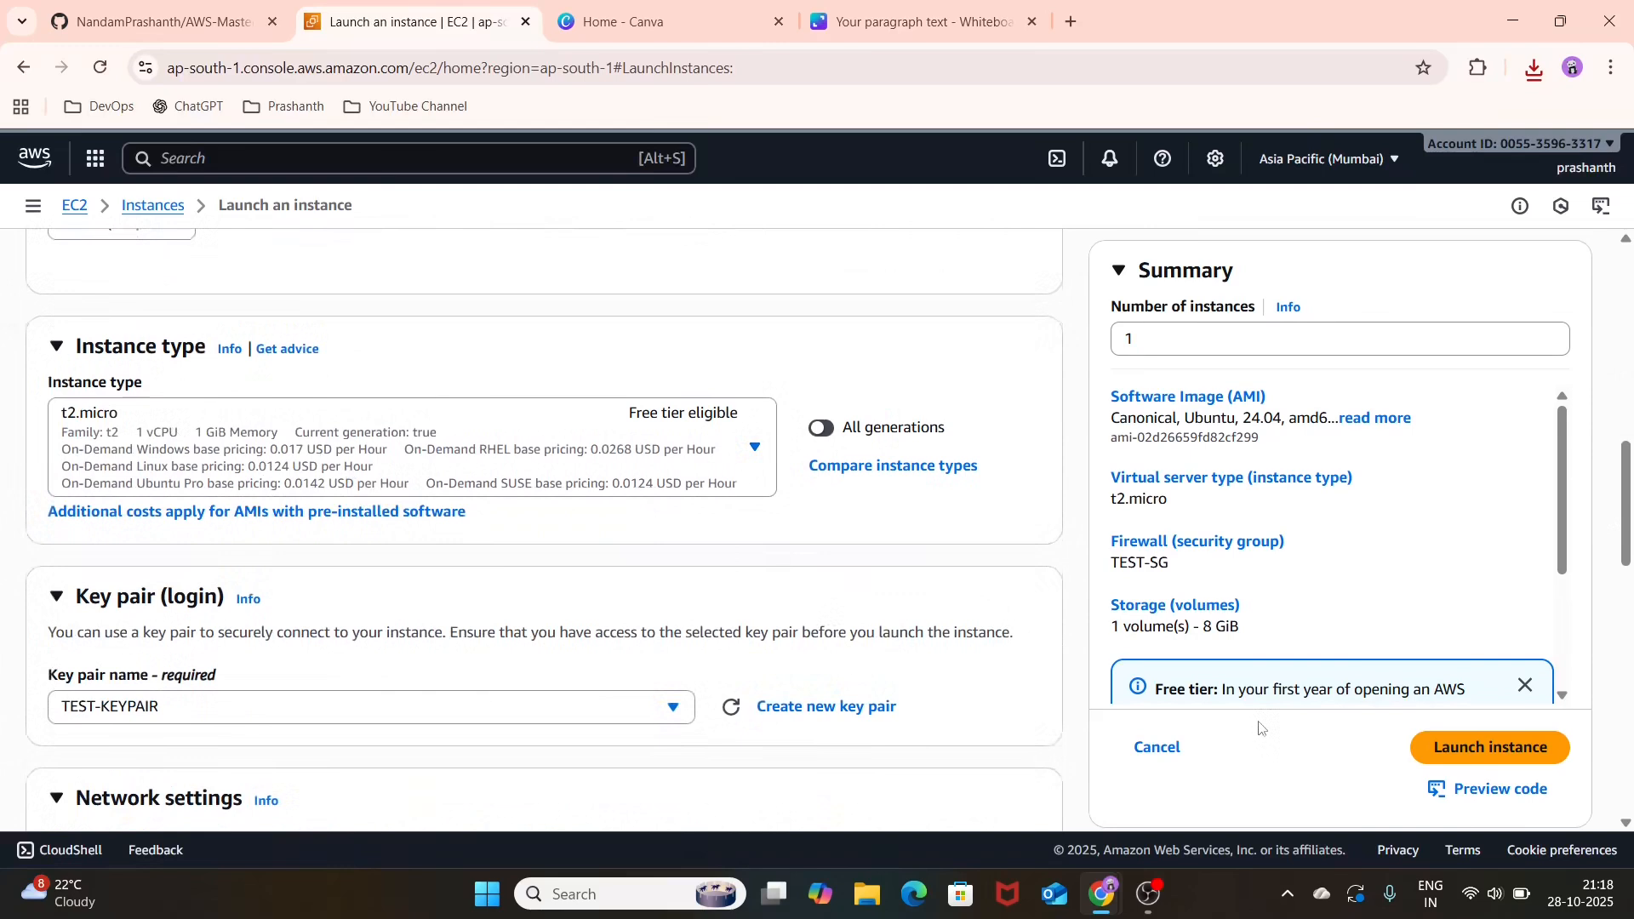
click(1460, 749)
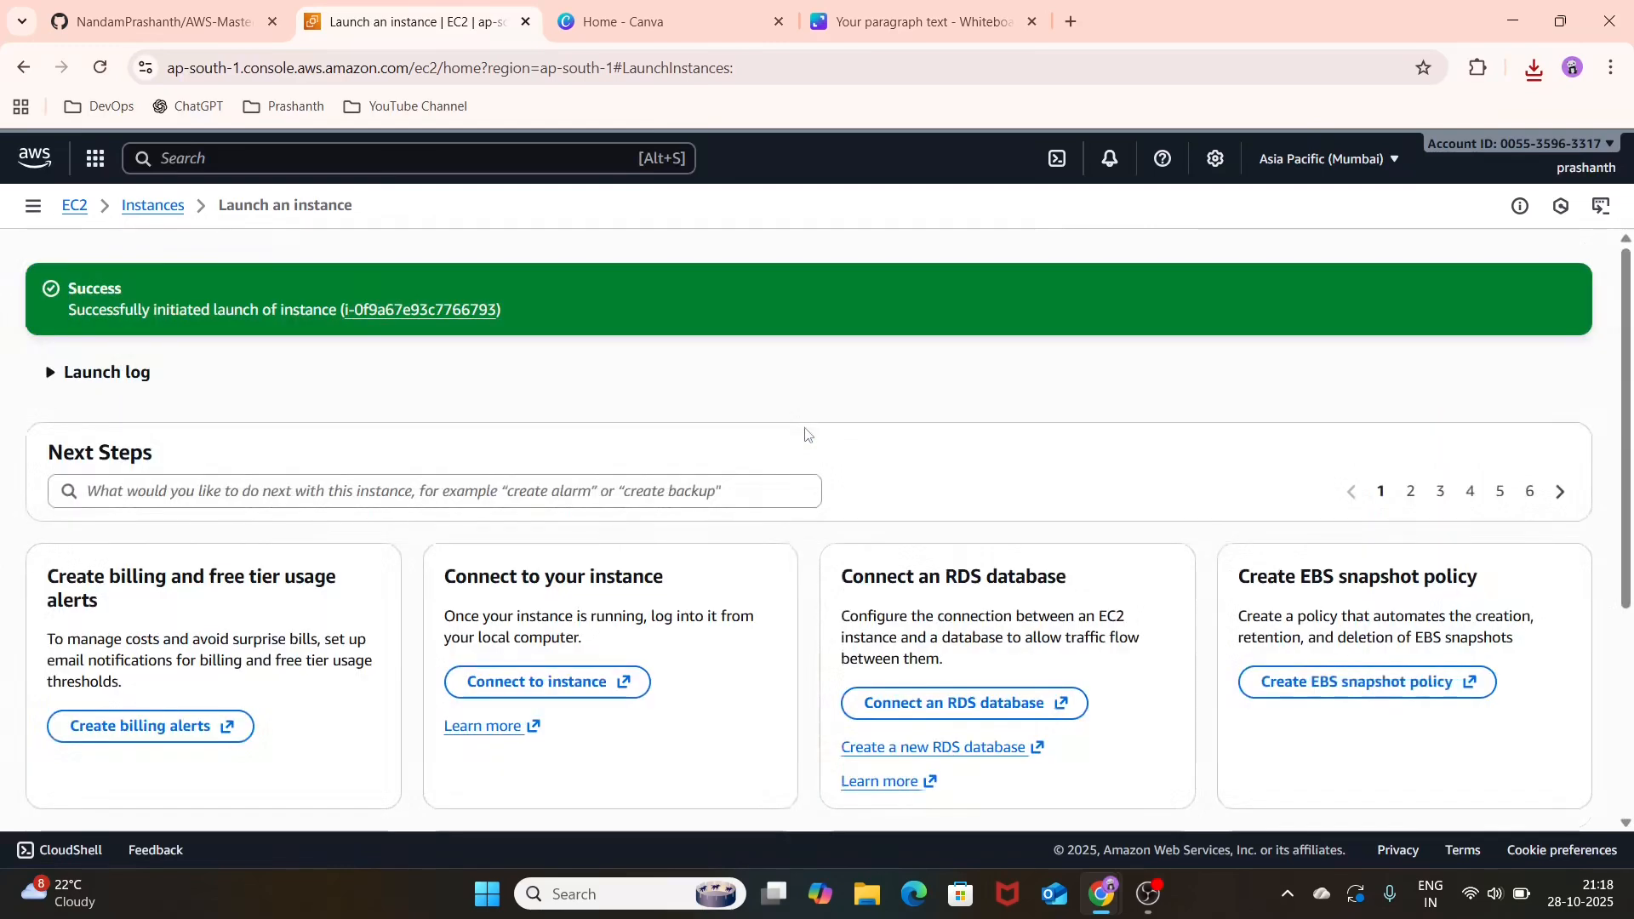
Step: Open the launched instance's details, refresh them and review its summary
click(393, 317)
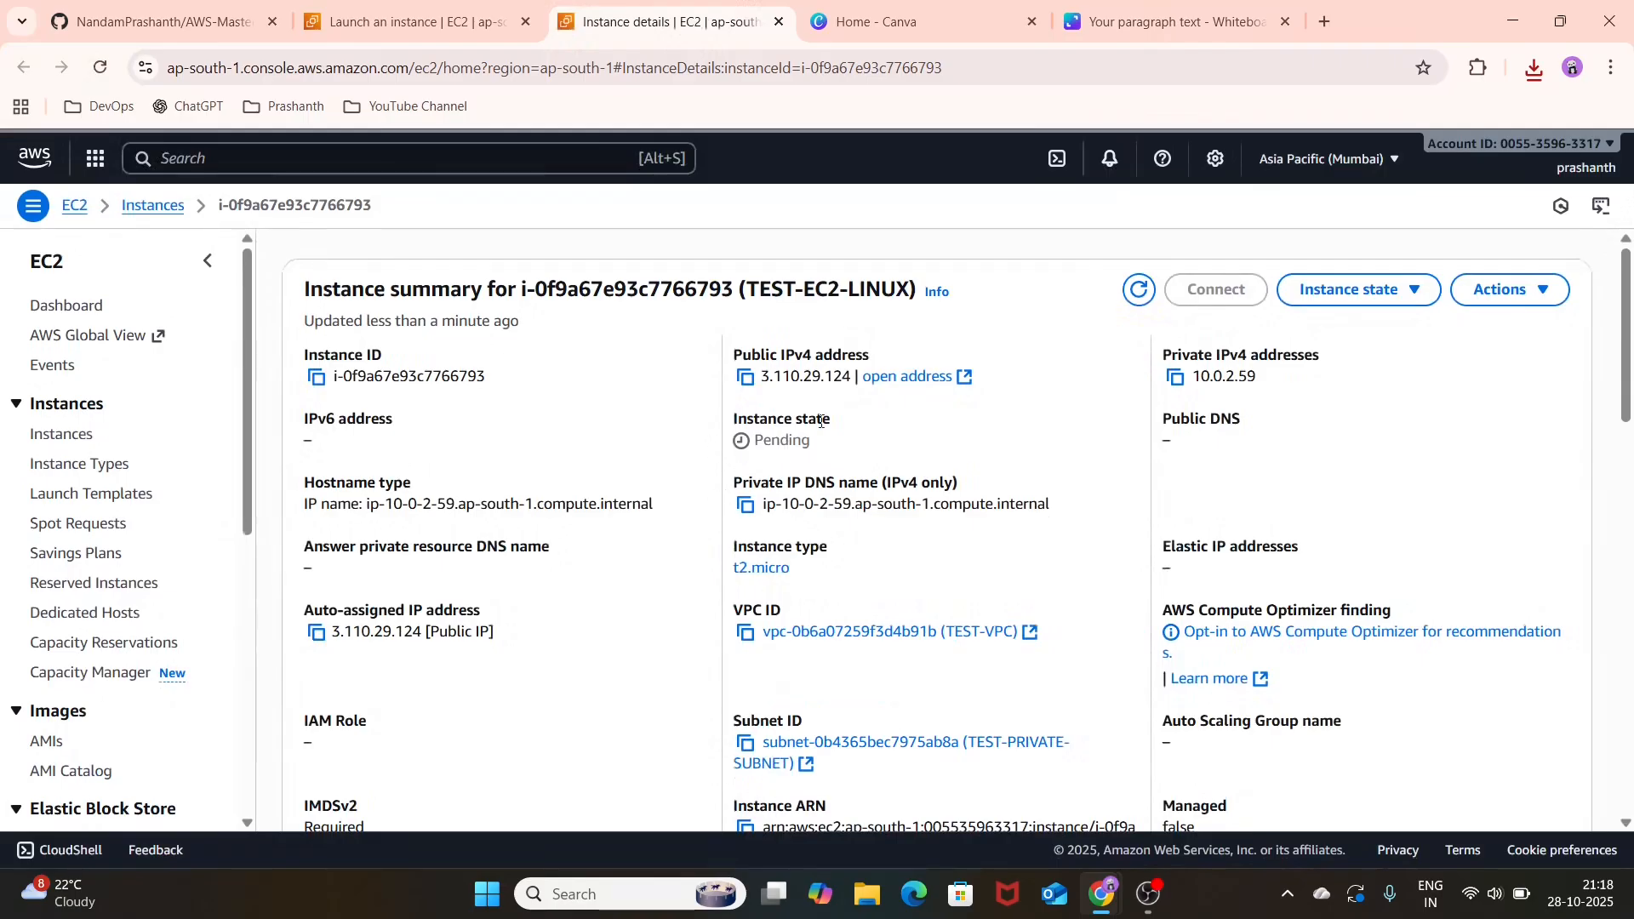
click(1137, 291)
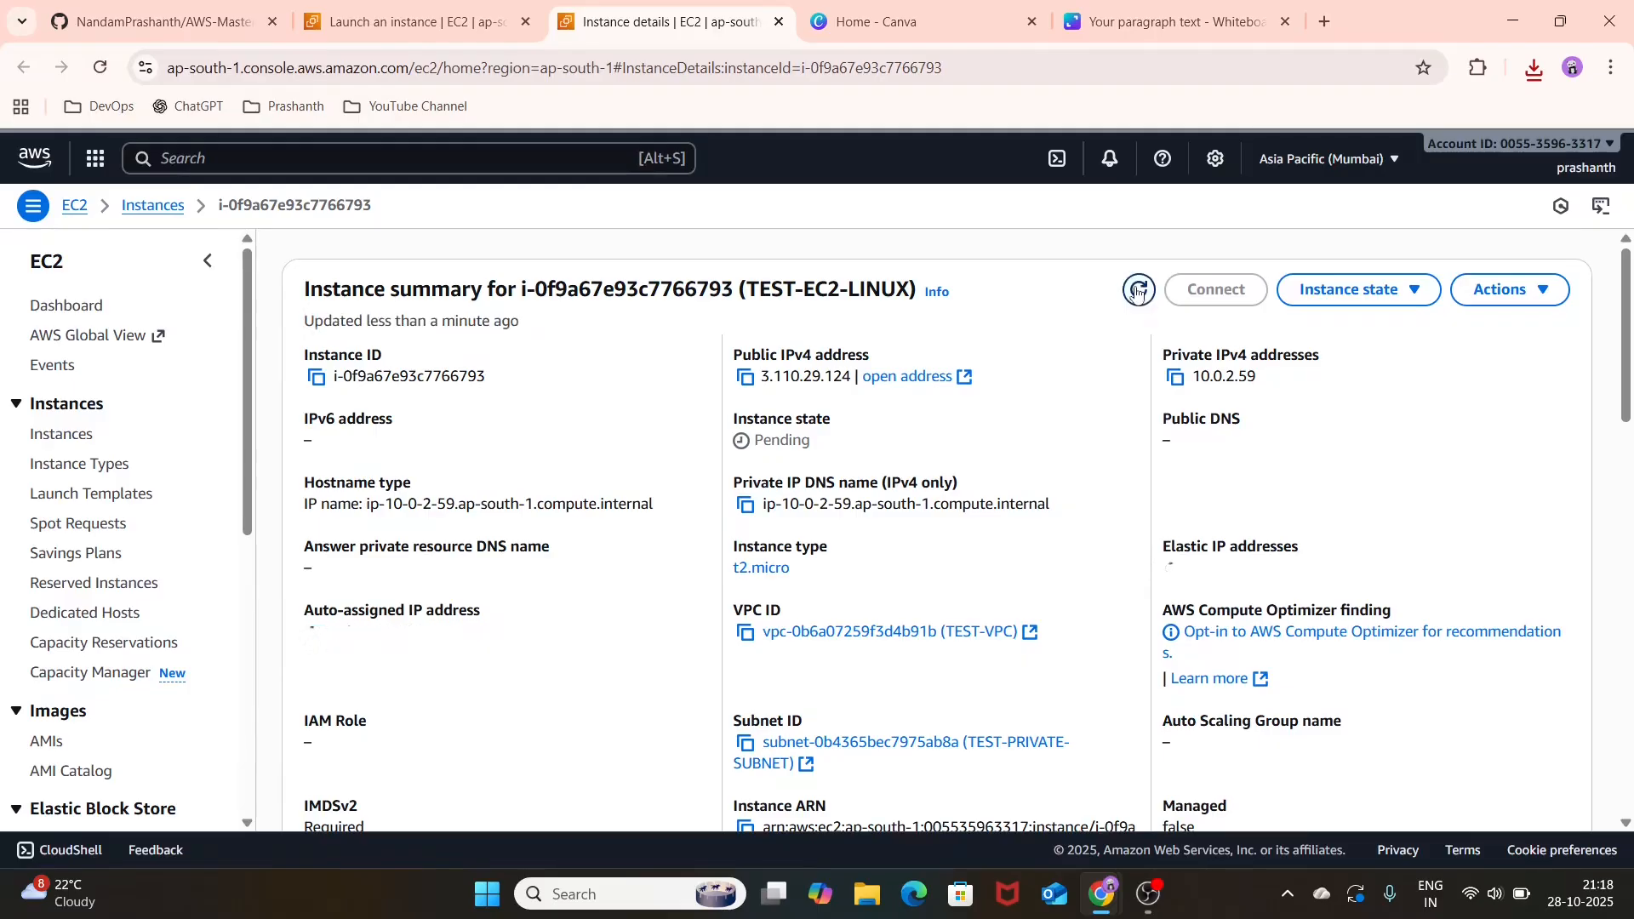
click(1138, 291)
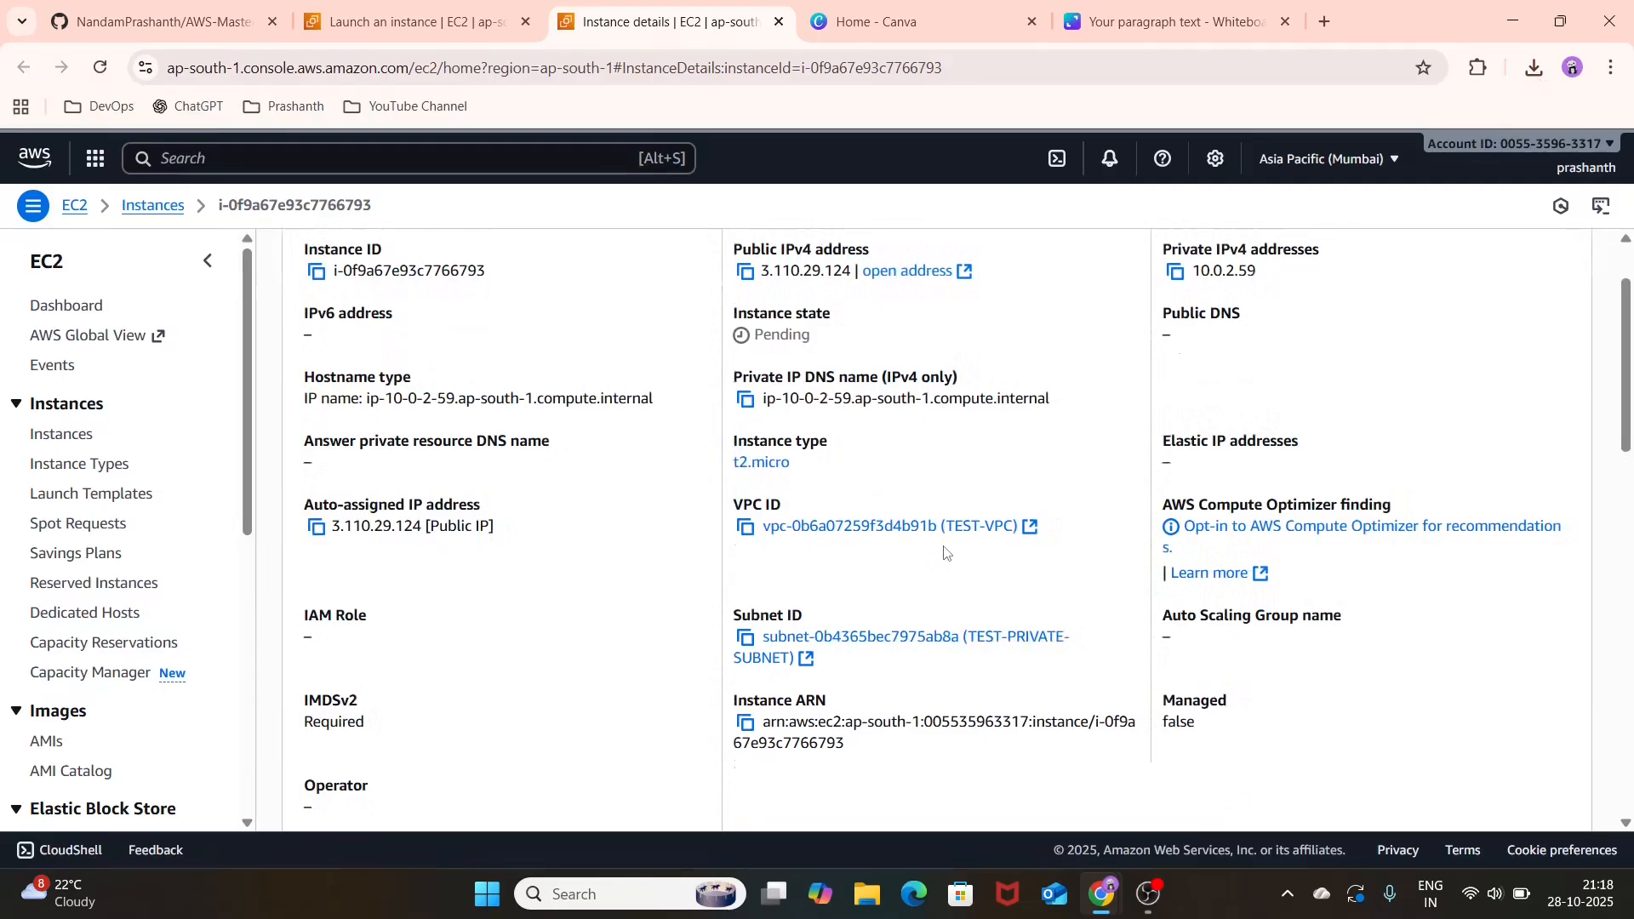
scroll(945, 553, down, 3)
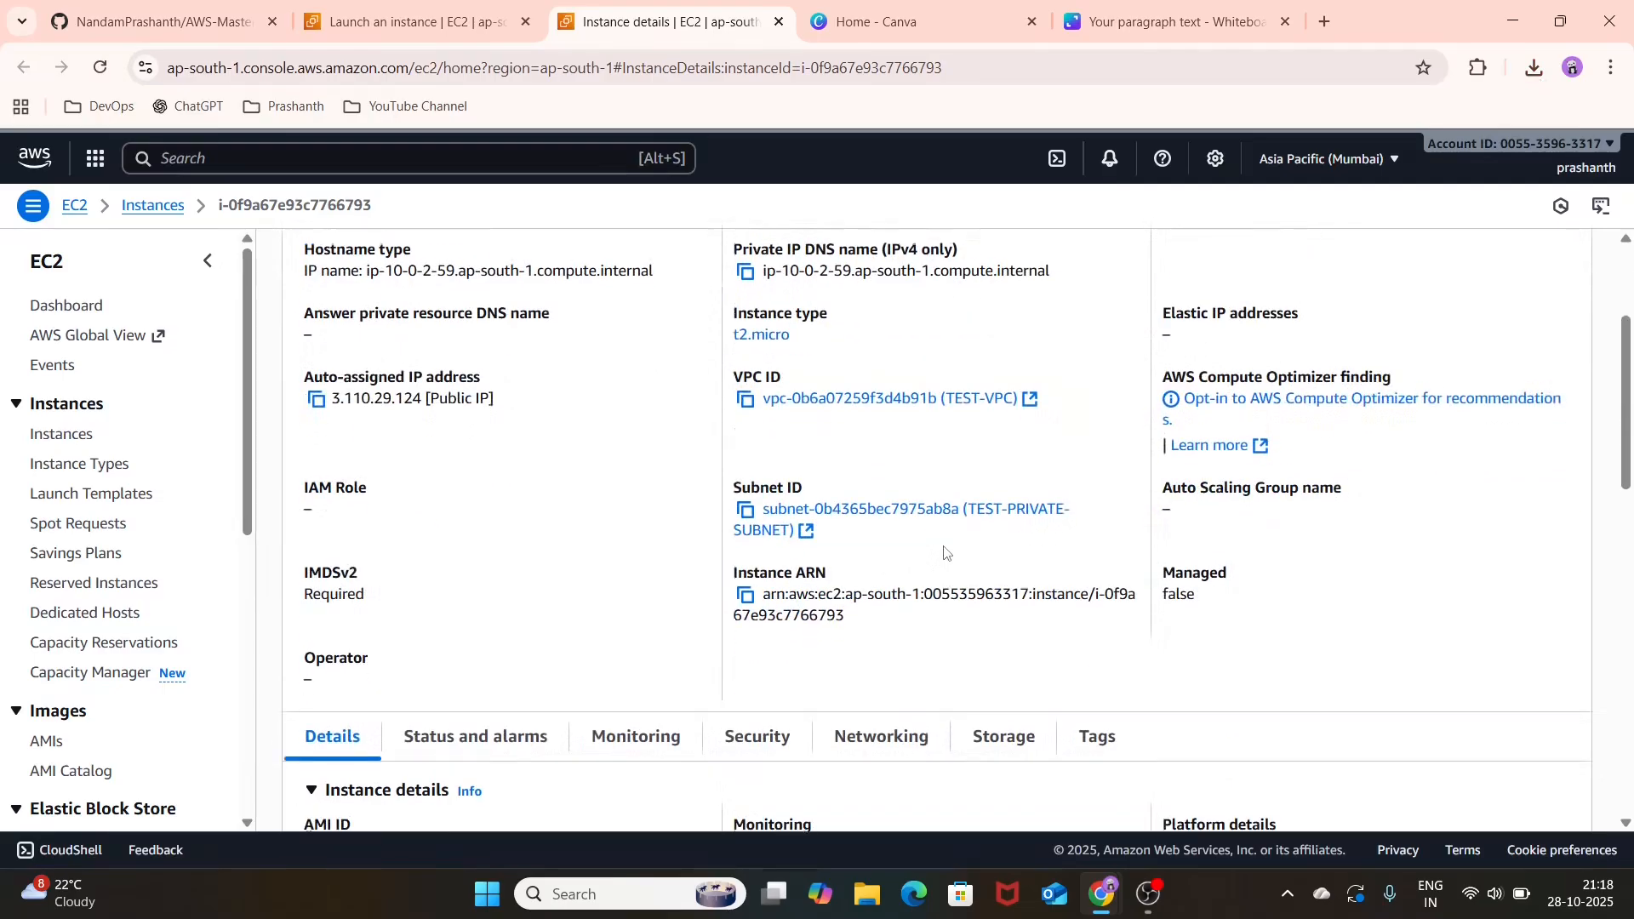
Step: Open the instances list and refresh it repeatedly to check the state and status checks of TEST-EC2-LINUX
click(76, 444)
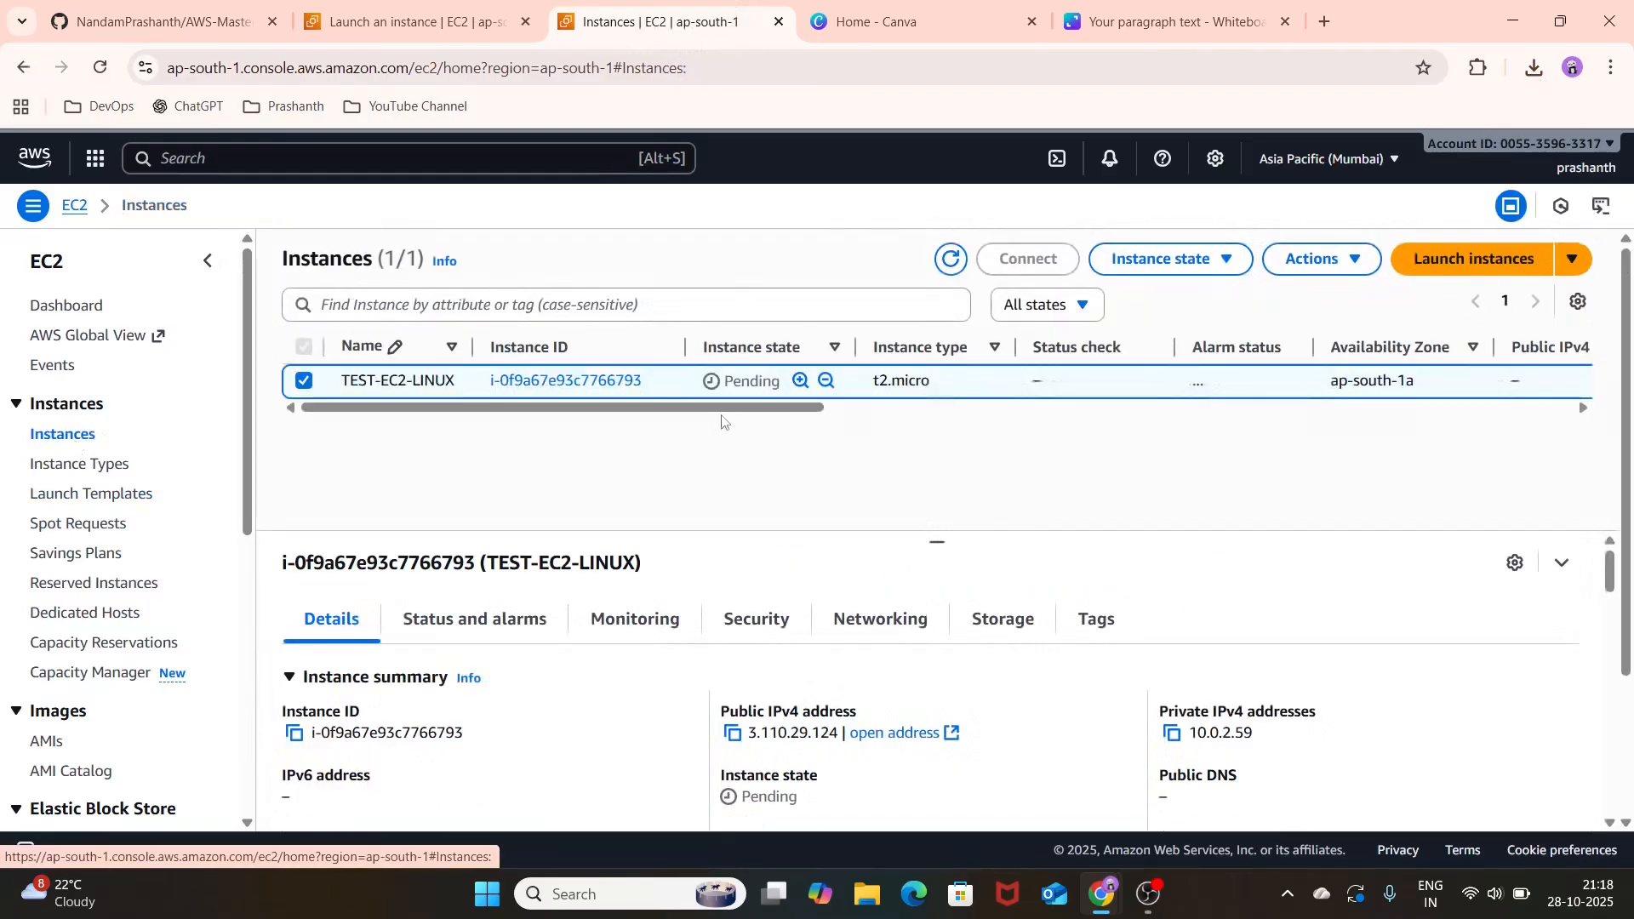
click(949, 260)
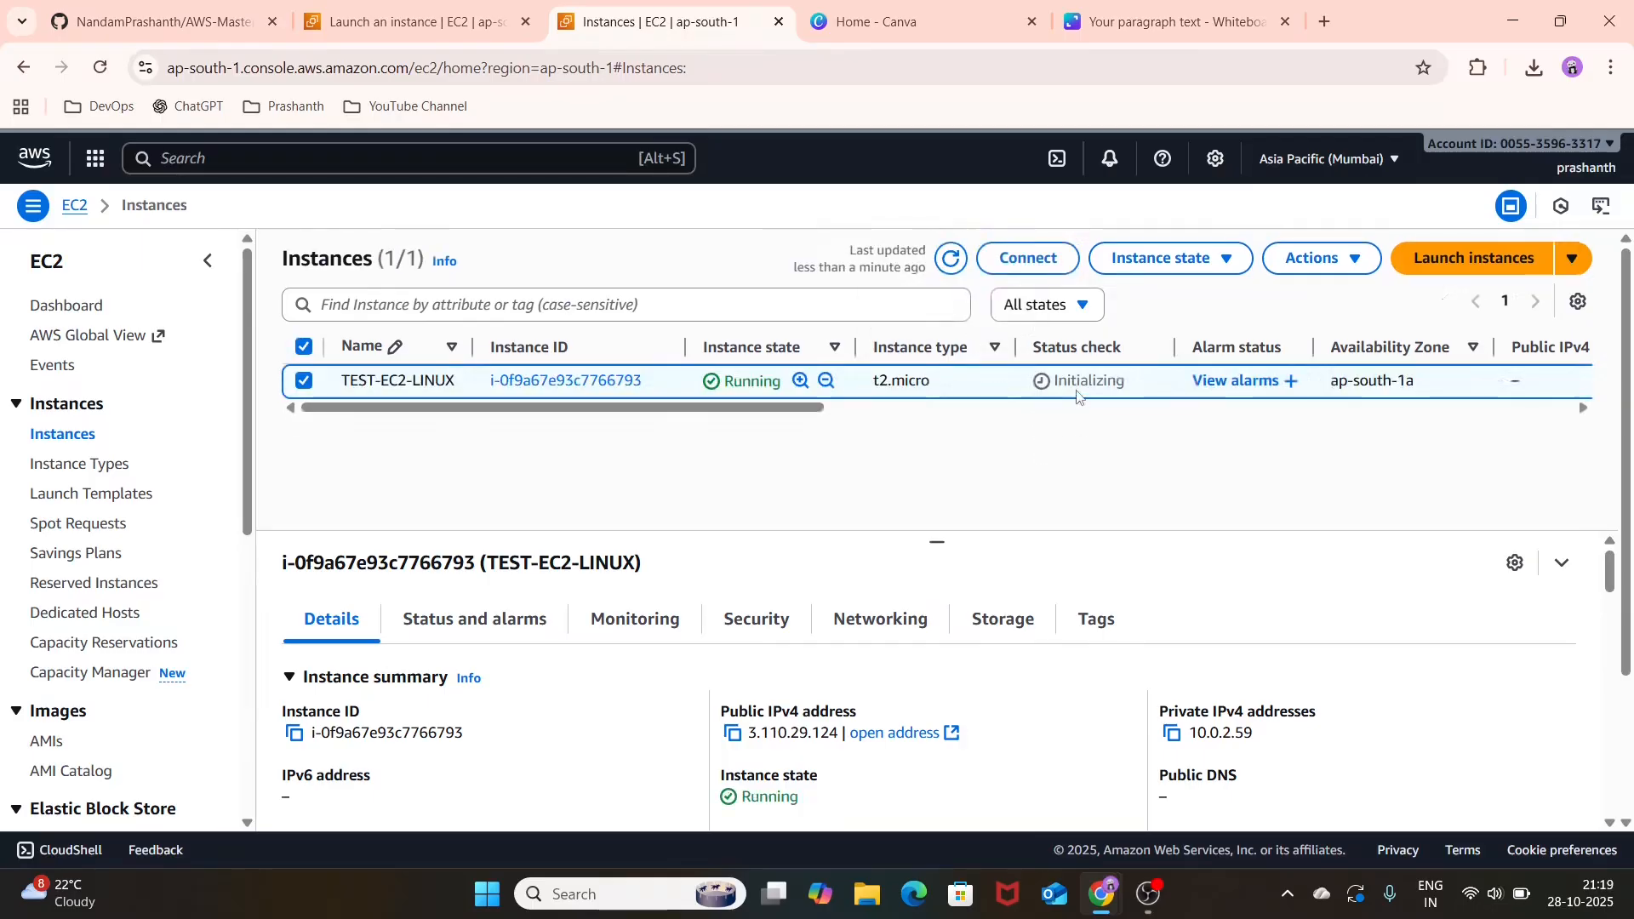
click(955, 264)
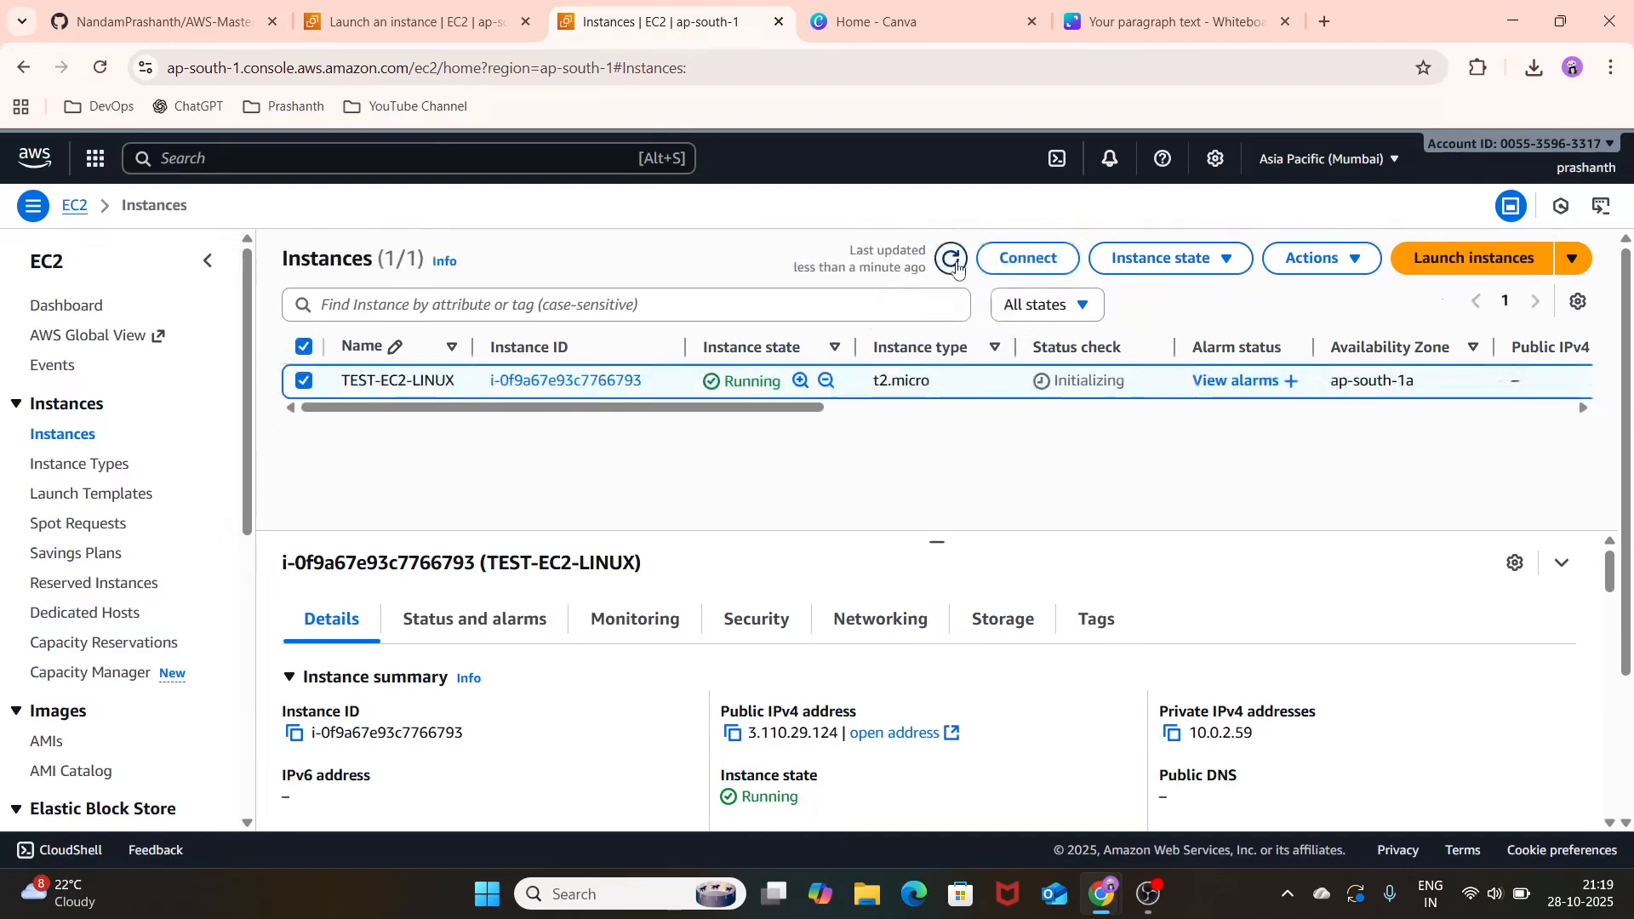
click(951, 259)
click(951, 260)
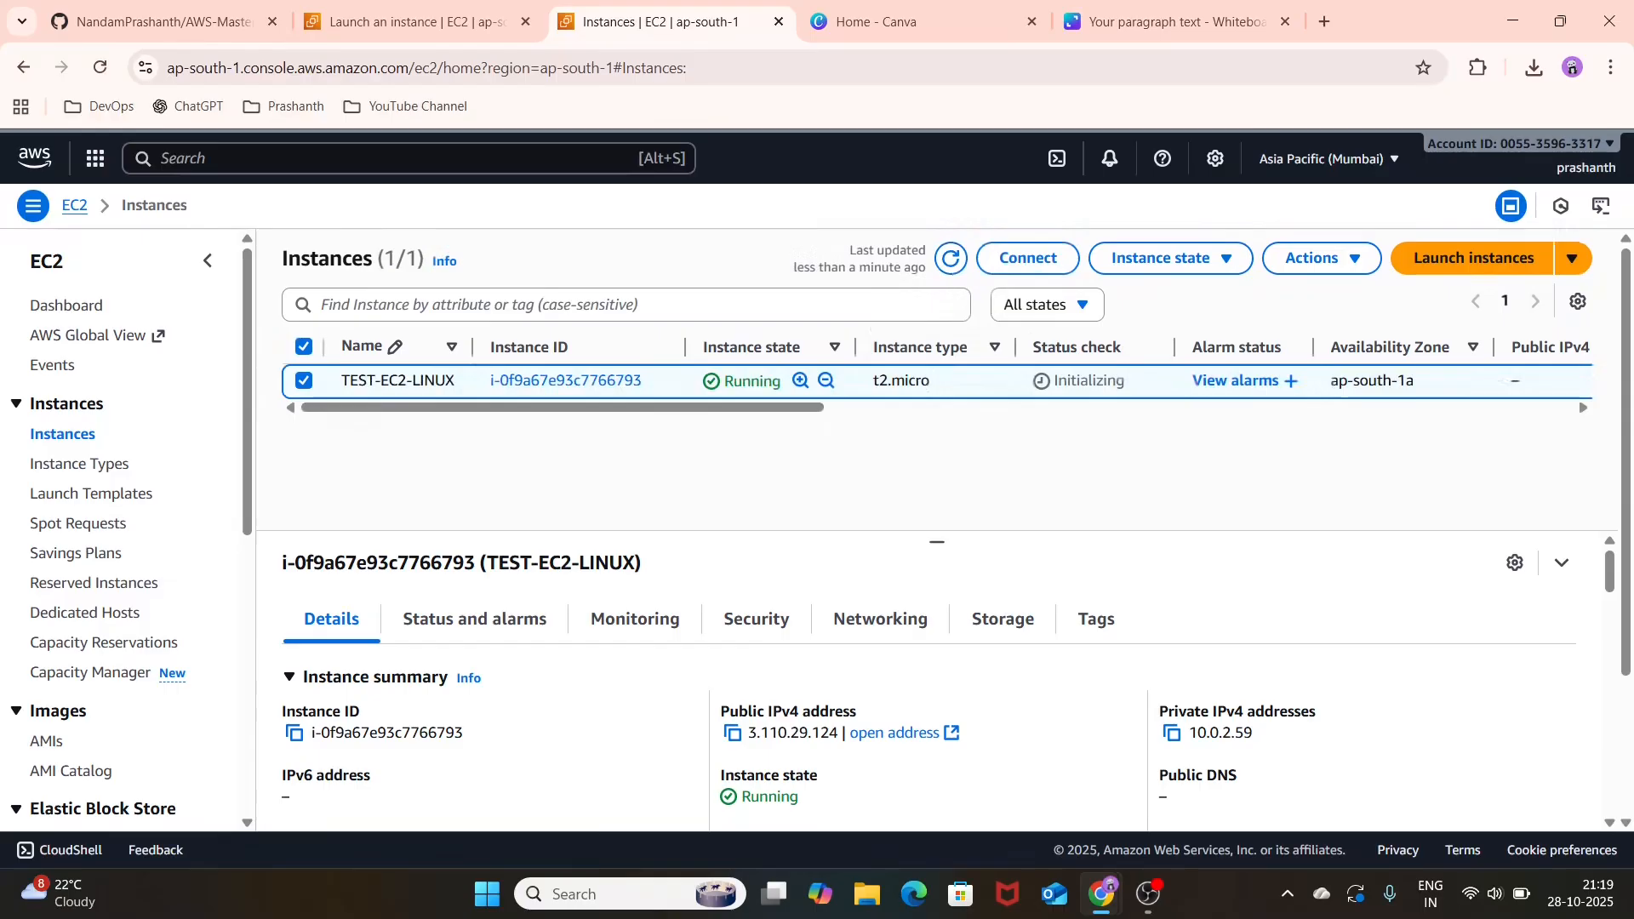
click(959, 268)
click(959, 268)
click(959, 268)
Step: Look over the image and template actions for TEST-EC2-LINUX, and refresh the instances list to recheck its status
click(1343, 272)
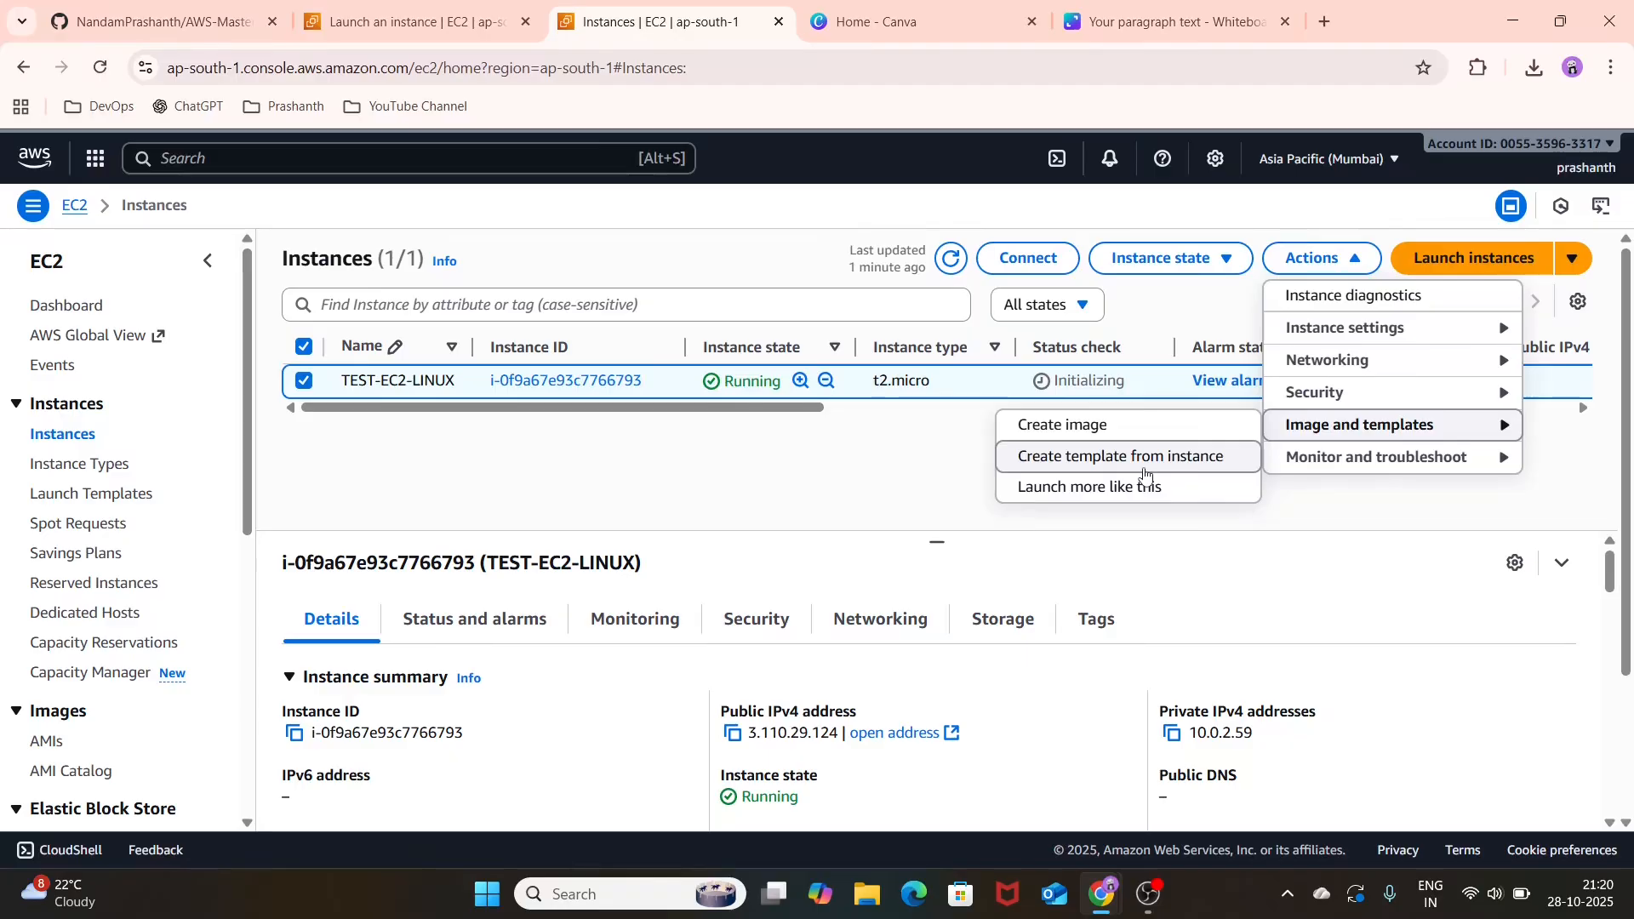
click(926, 462)
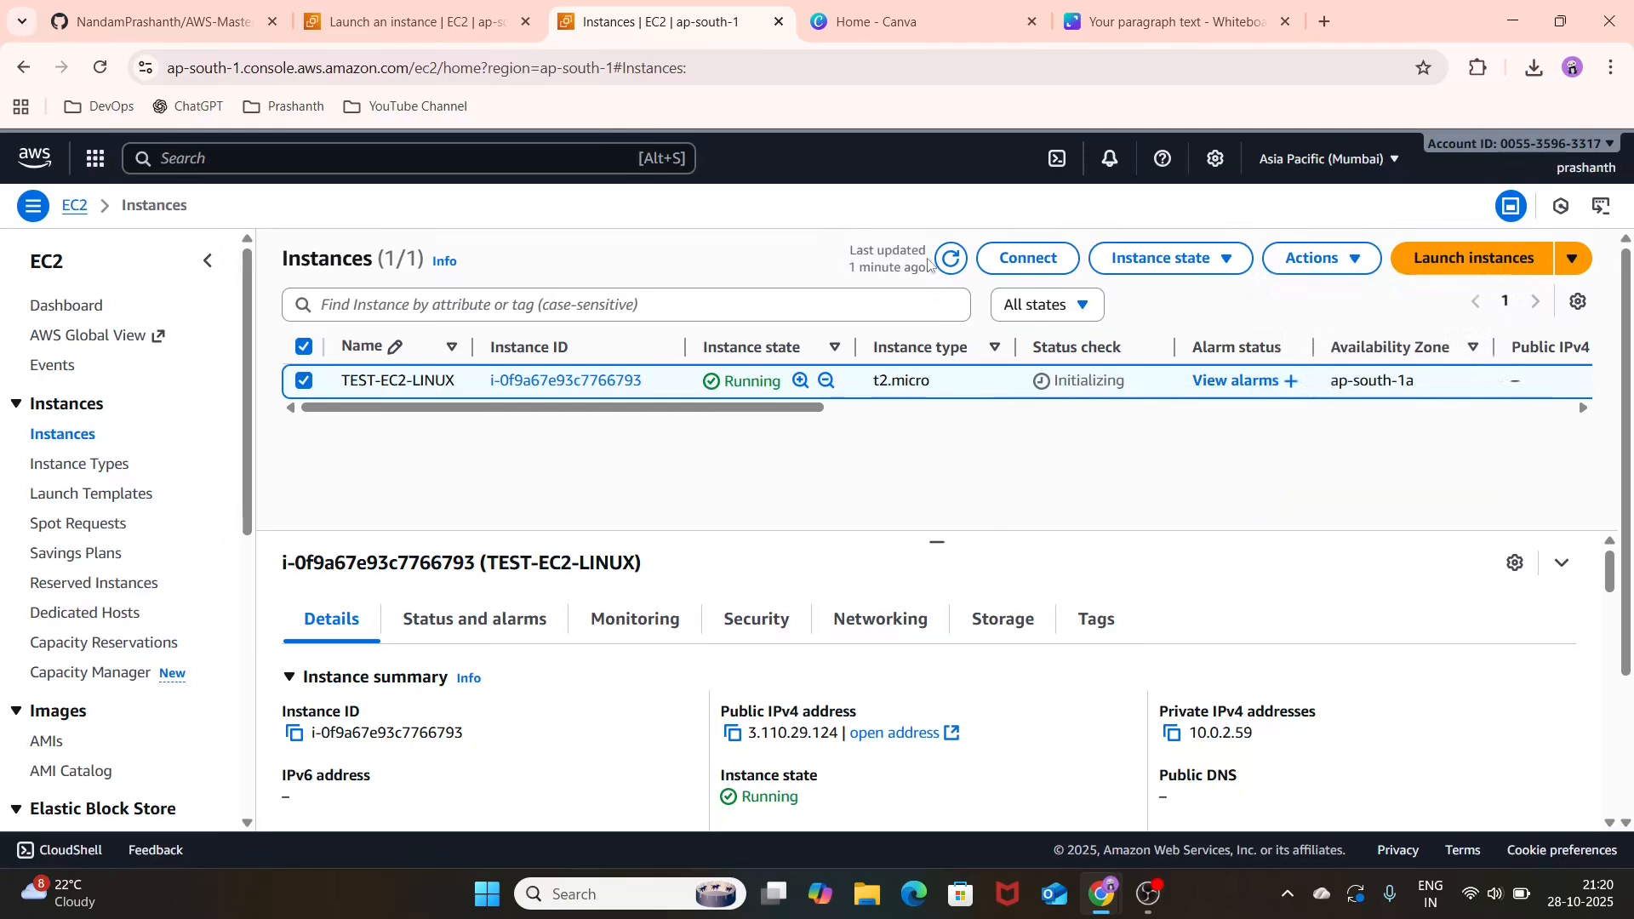
click(947, 271)
click(947, 271)
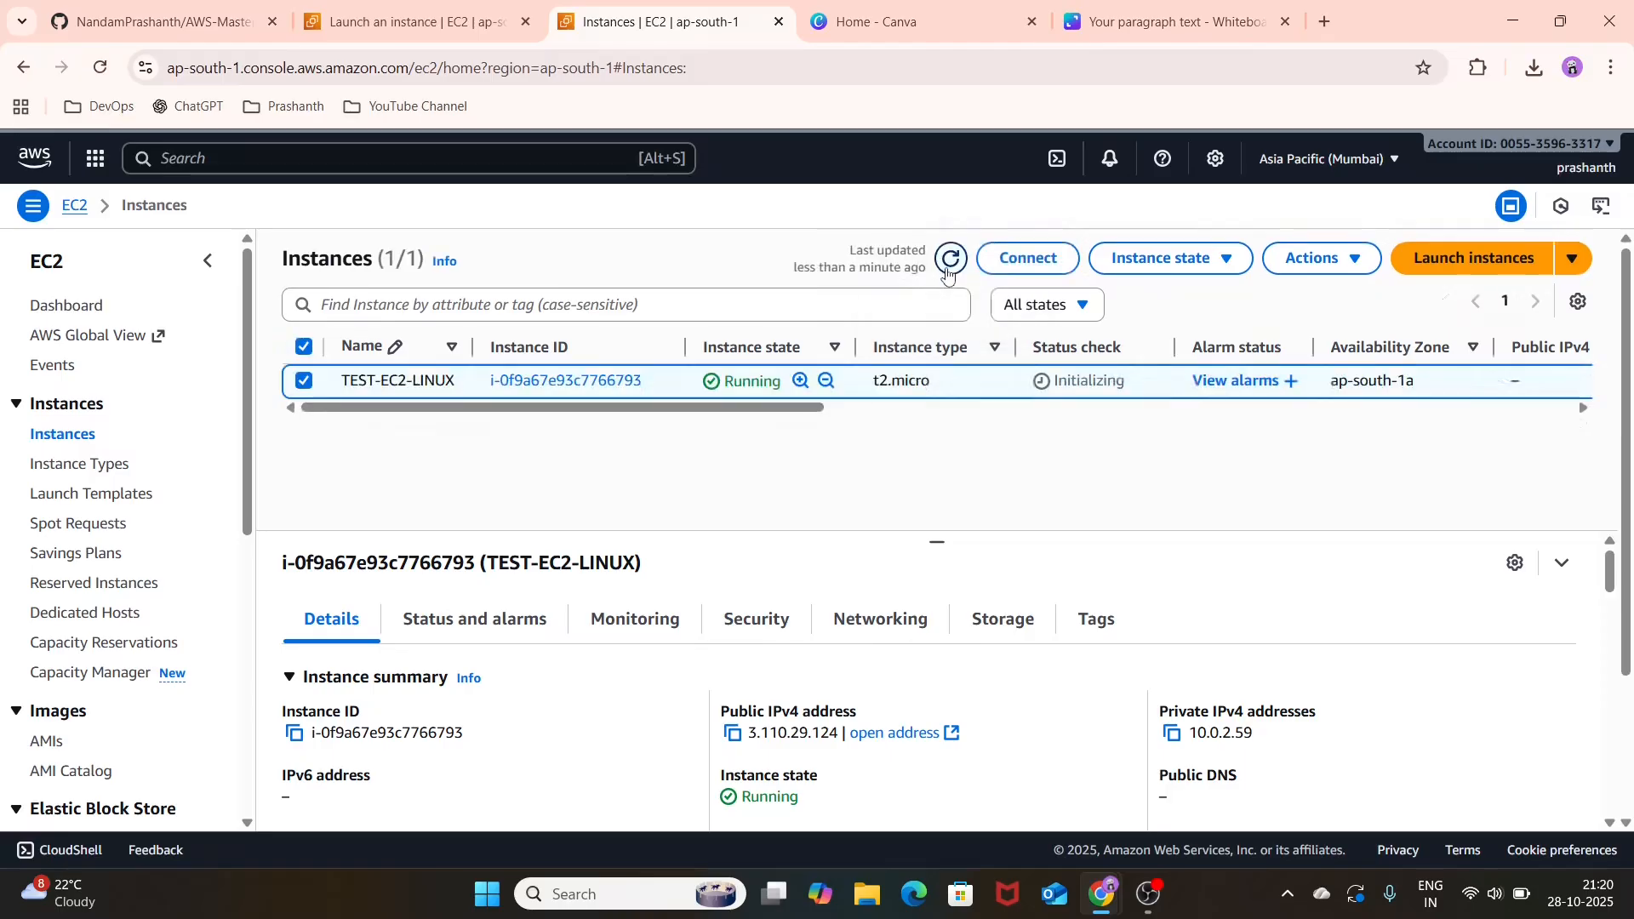
click(947, 275)
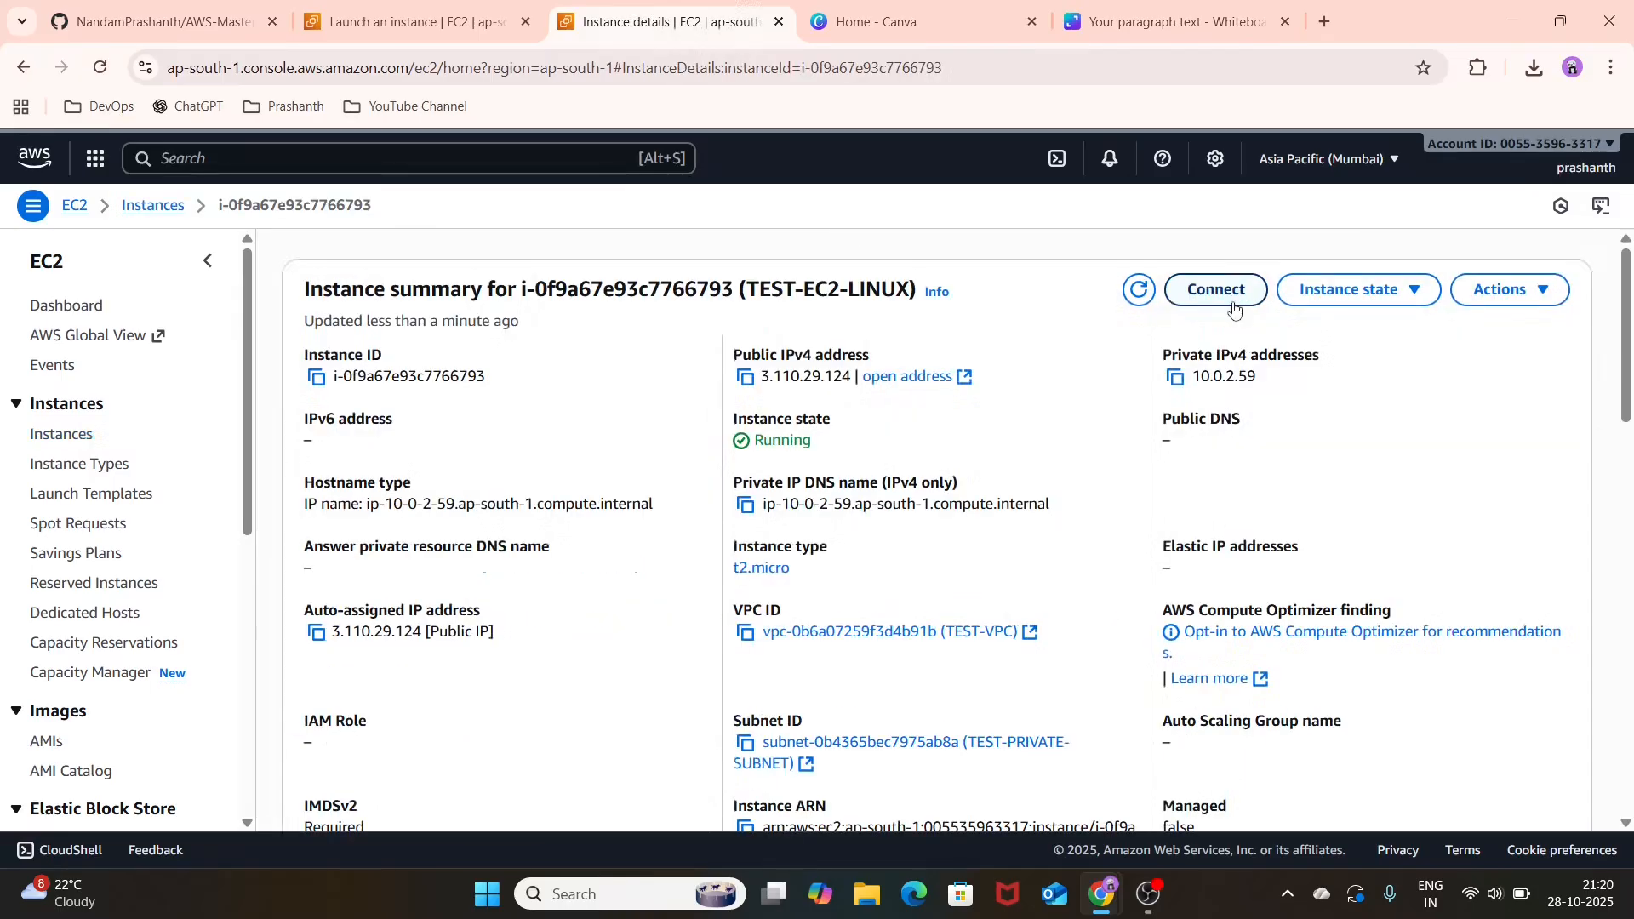
Step: Review the instance summary of TEST-EC2-LINUX, including its state, addresses, VPC and subnet
click(1234, 305)
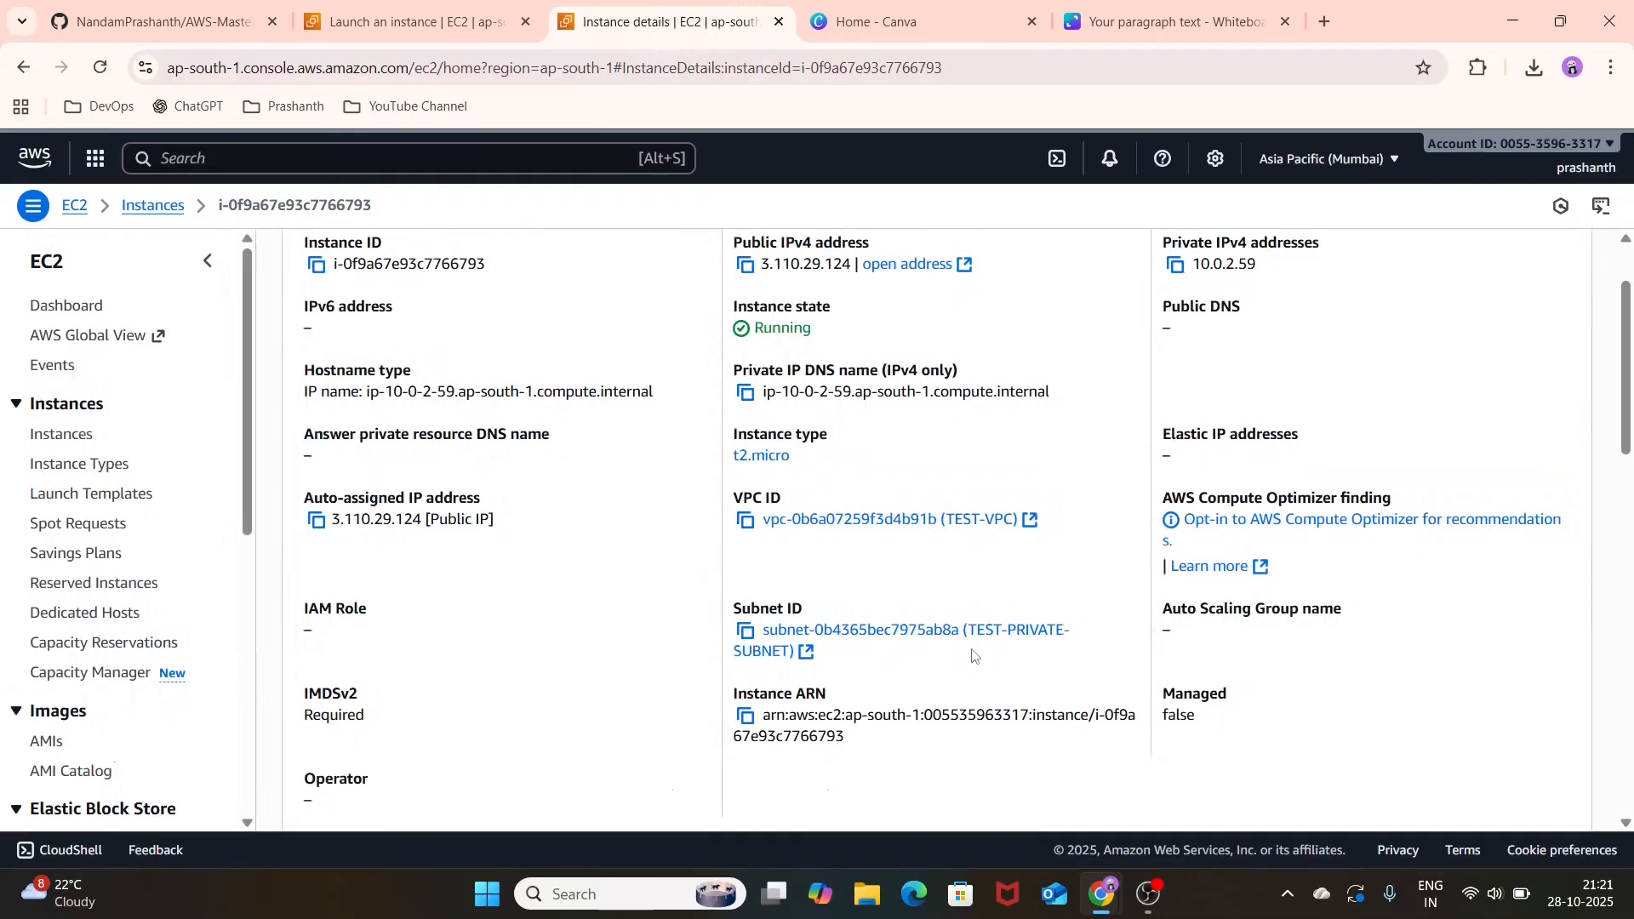
scroll(994, 549, up, 1)
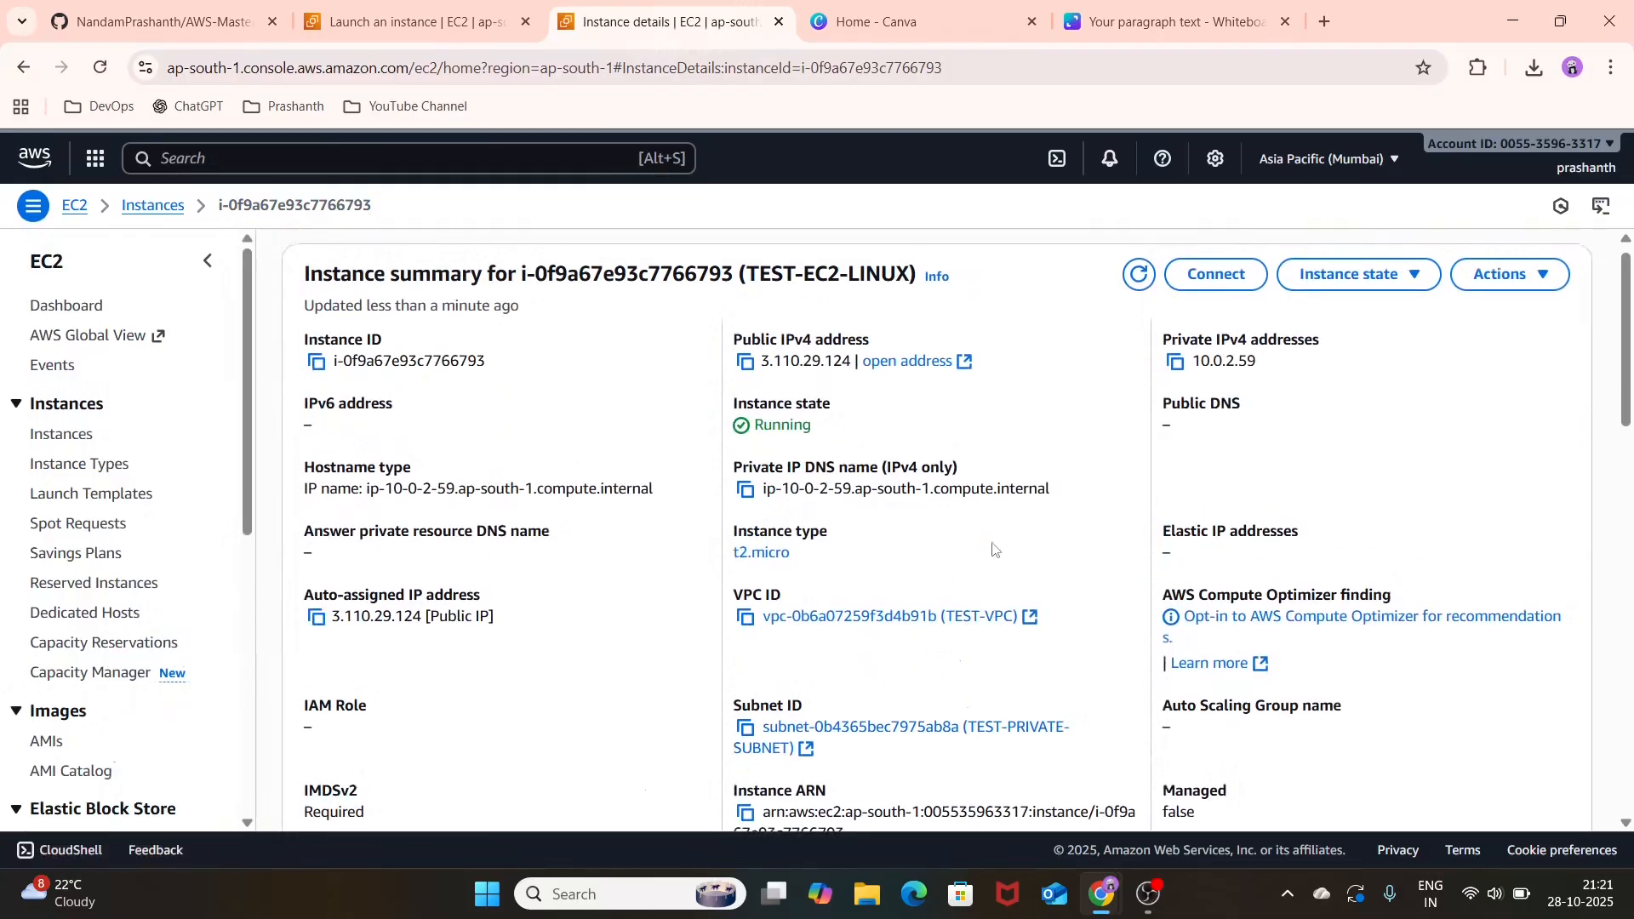
scroll(994, 549, up, 1)
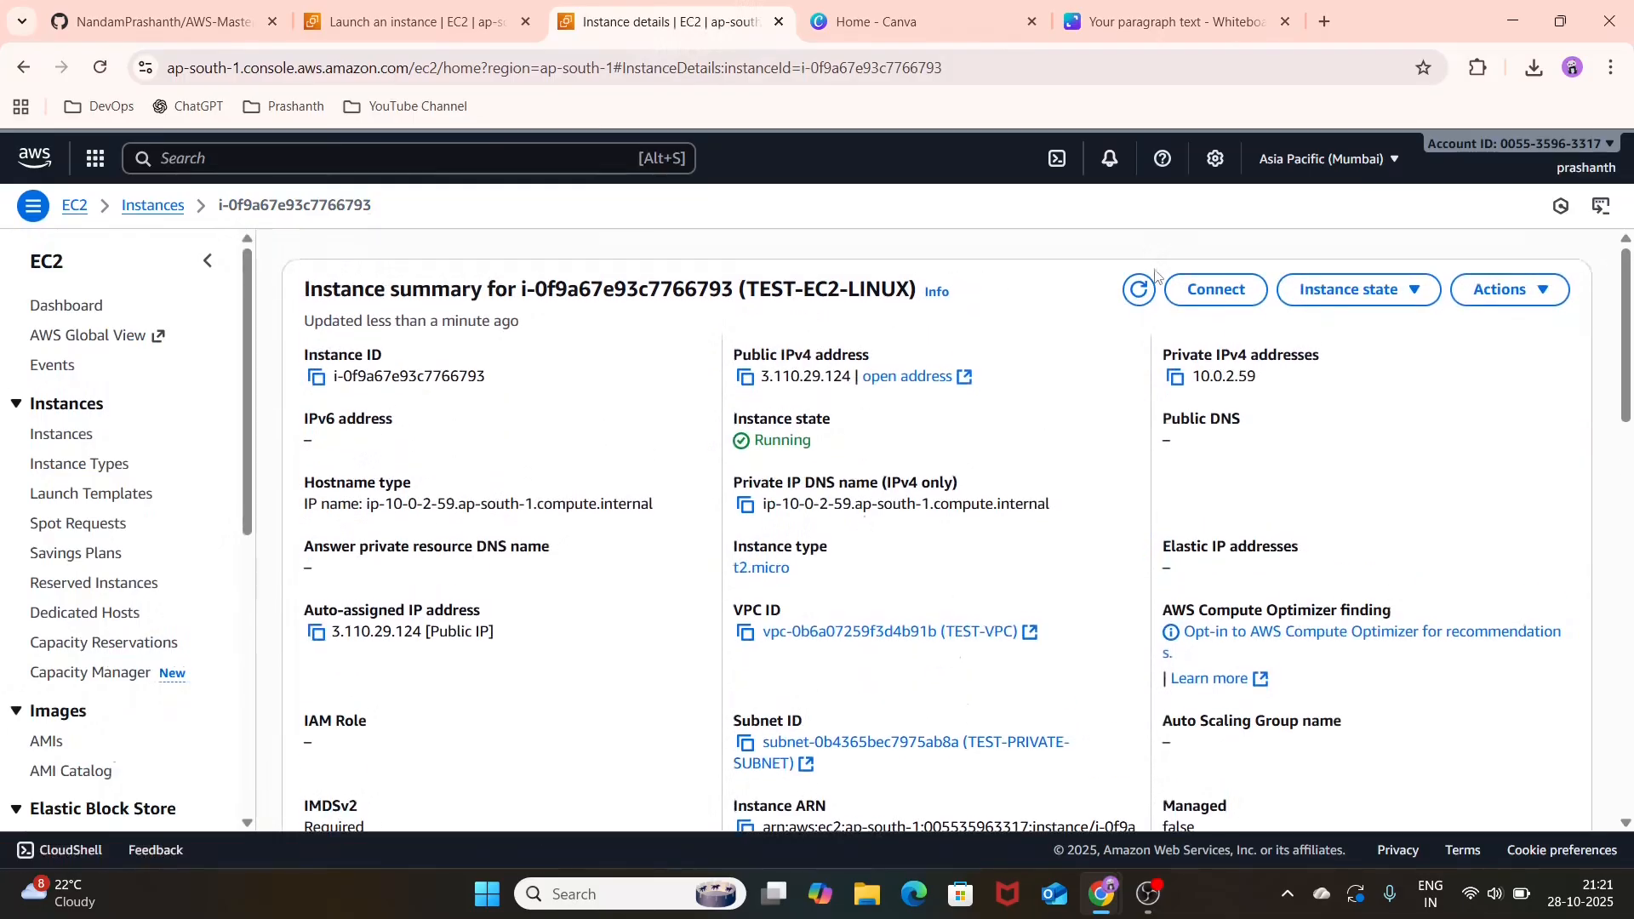
Step: Return to the instances list, stop the TEST-EC2-LINUX instance and terminate it
click(39, 436)
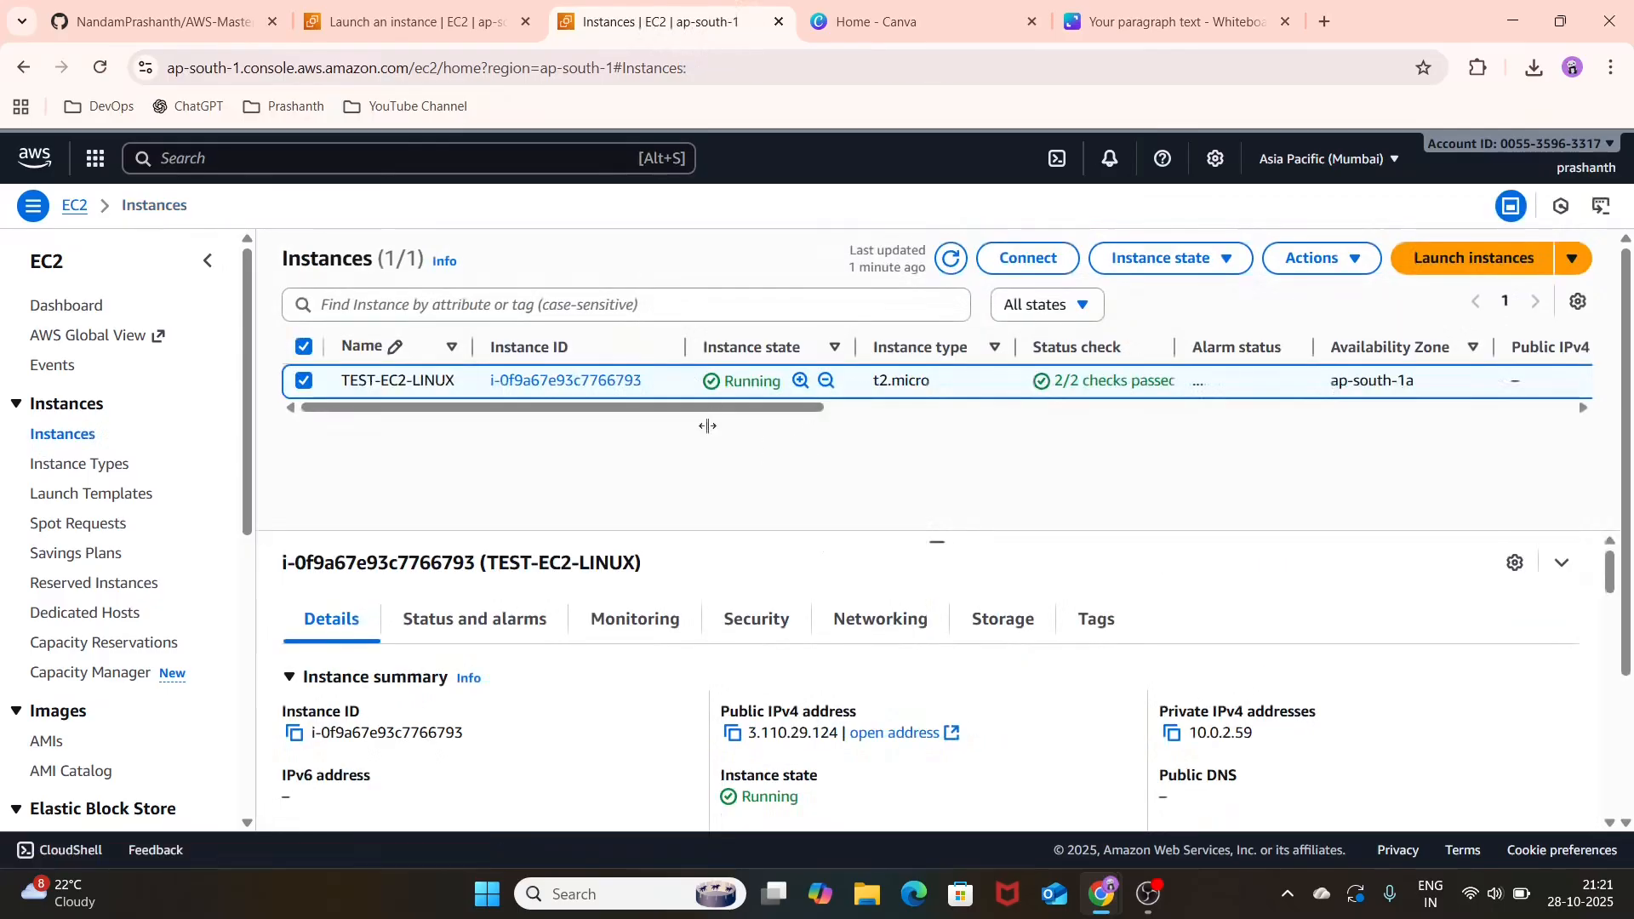
click(1326, 264)
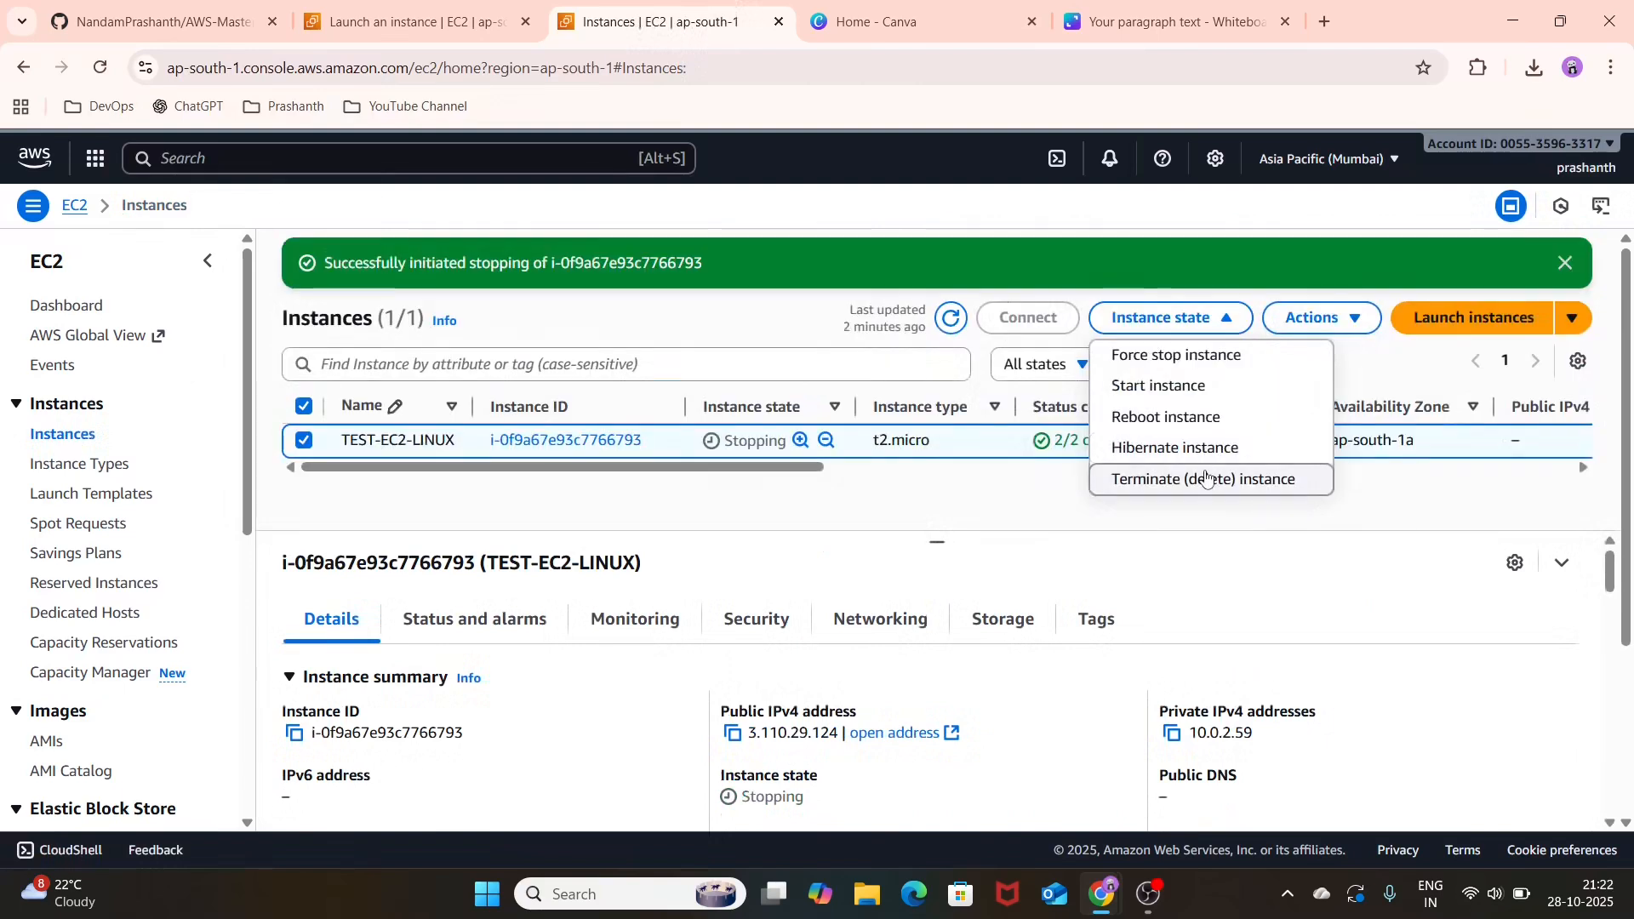
click(1206, 479)
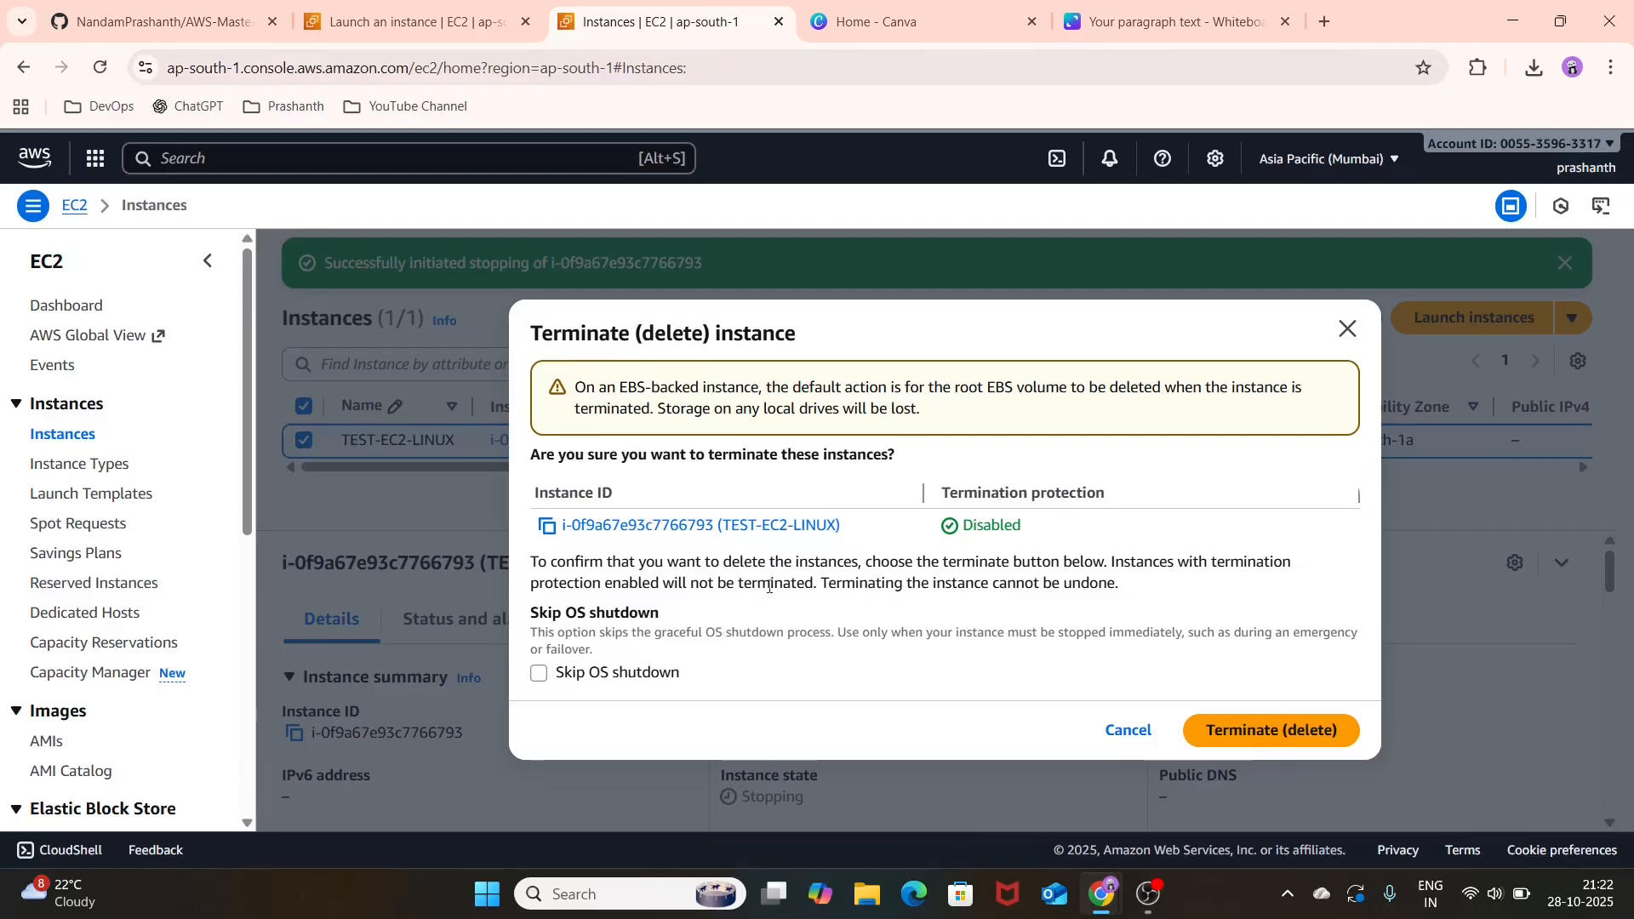
click(1272, 732)
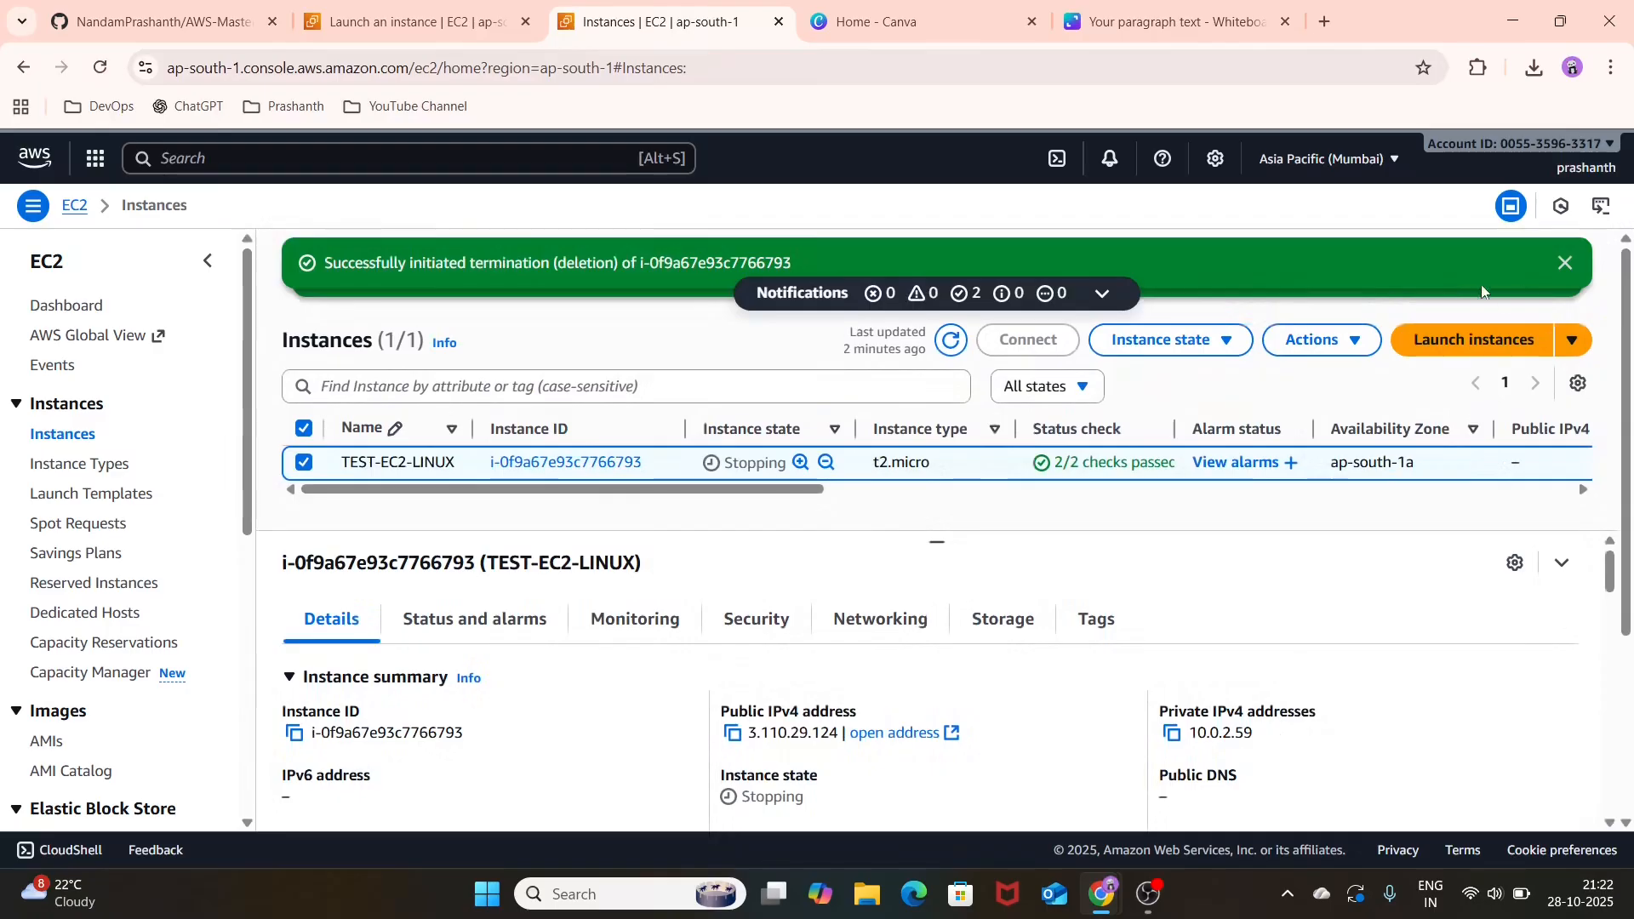
Step: Dismiss the termination and stop notifications and refresh the instances list to recheck TEST-EC2-LINUX
click(1564, 264)
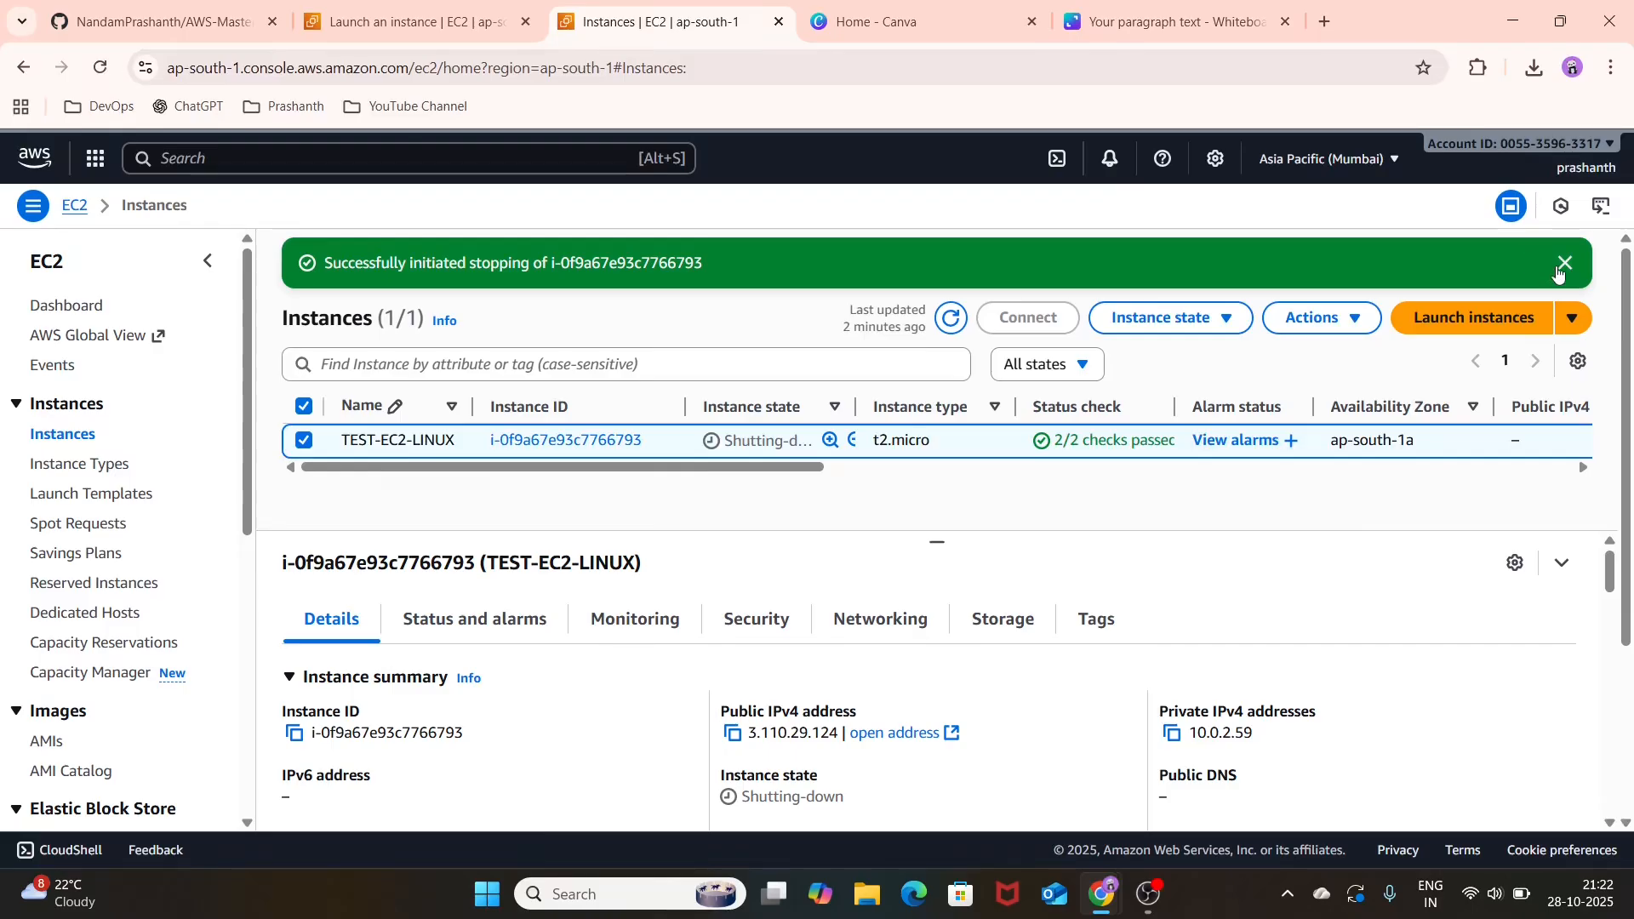
click(1560, 268)
click(946, 260)
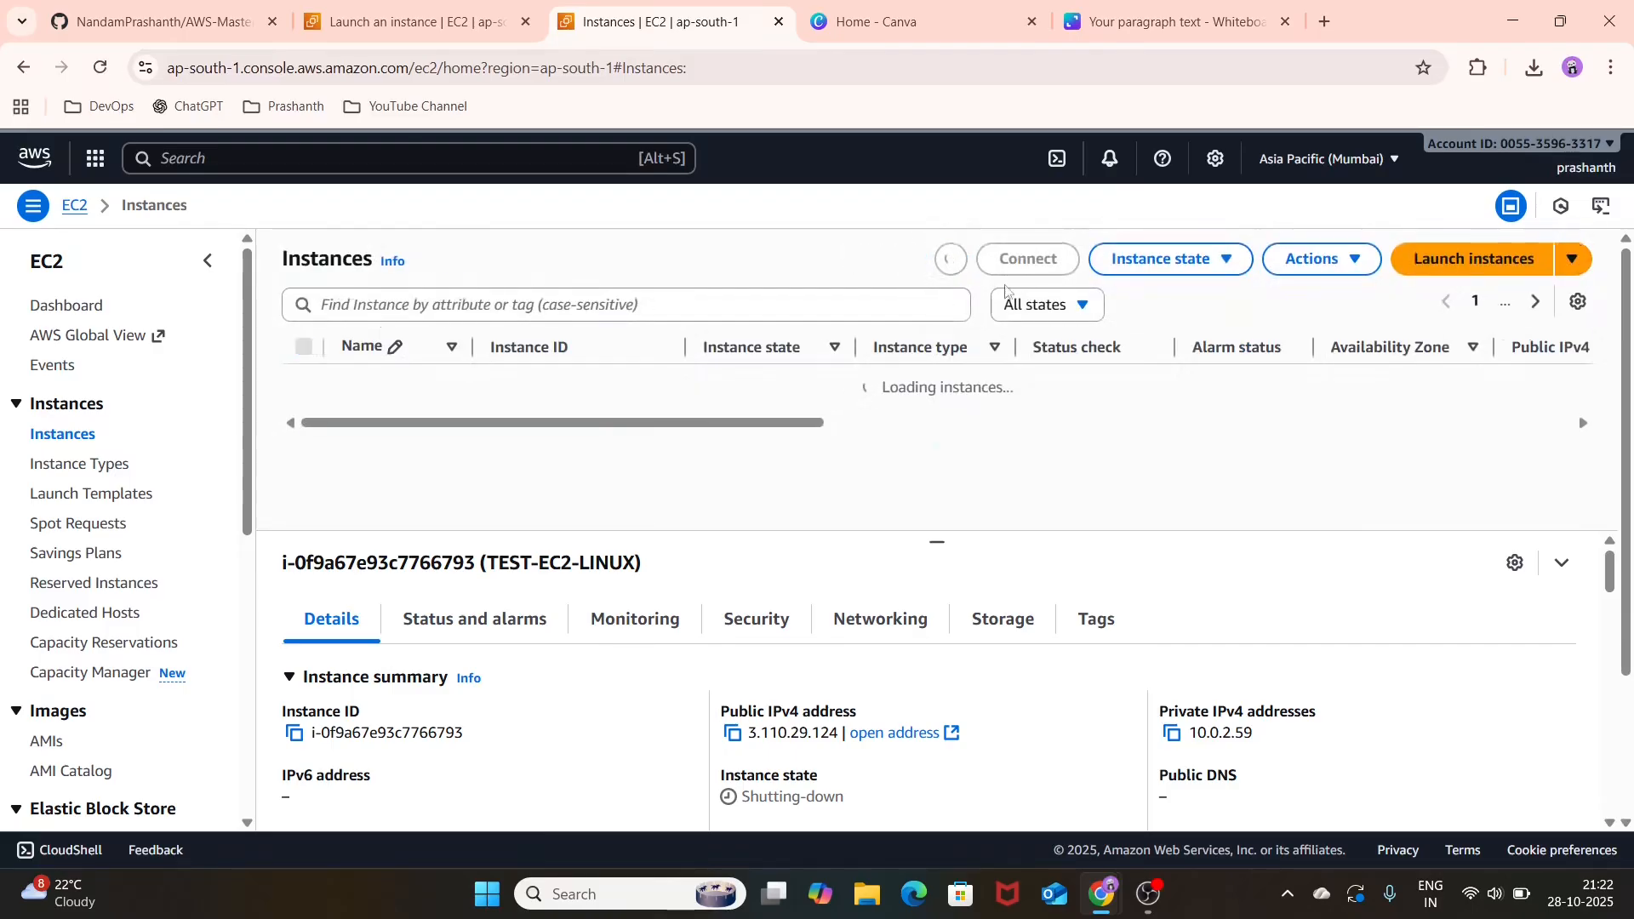
Step: Start launching a new instance named DEMO-EC2-LINUX with the Ubuntu quick start image
click(1470, 280)
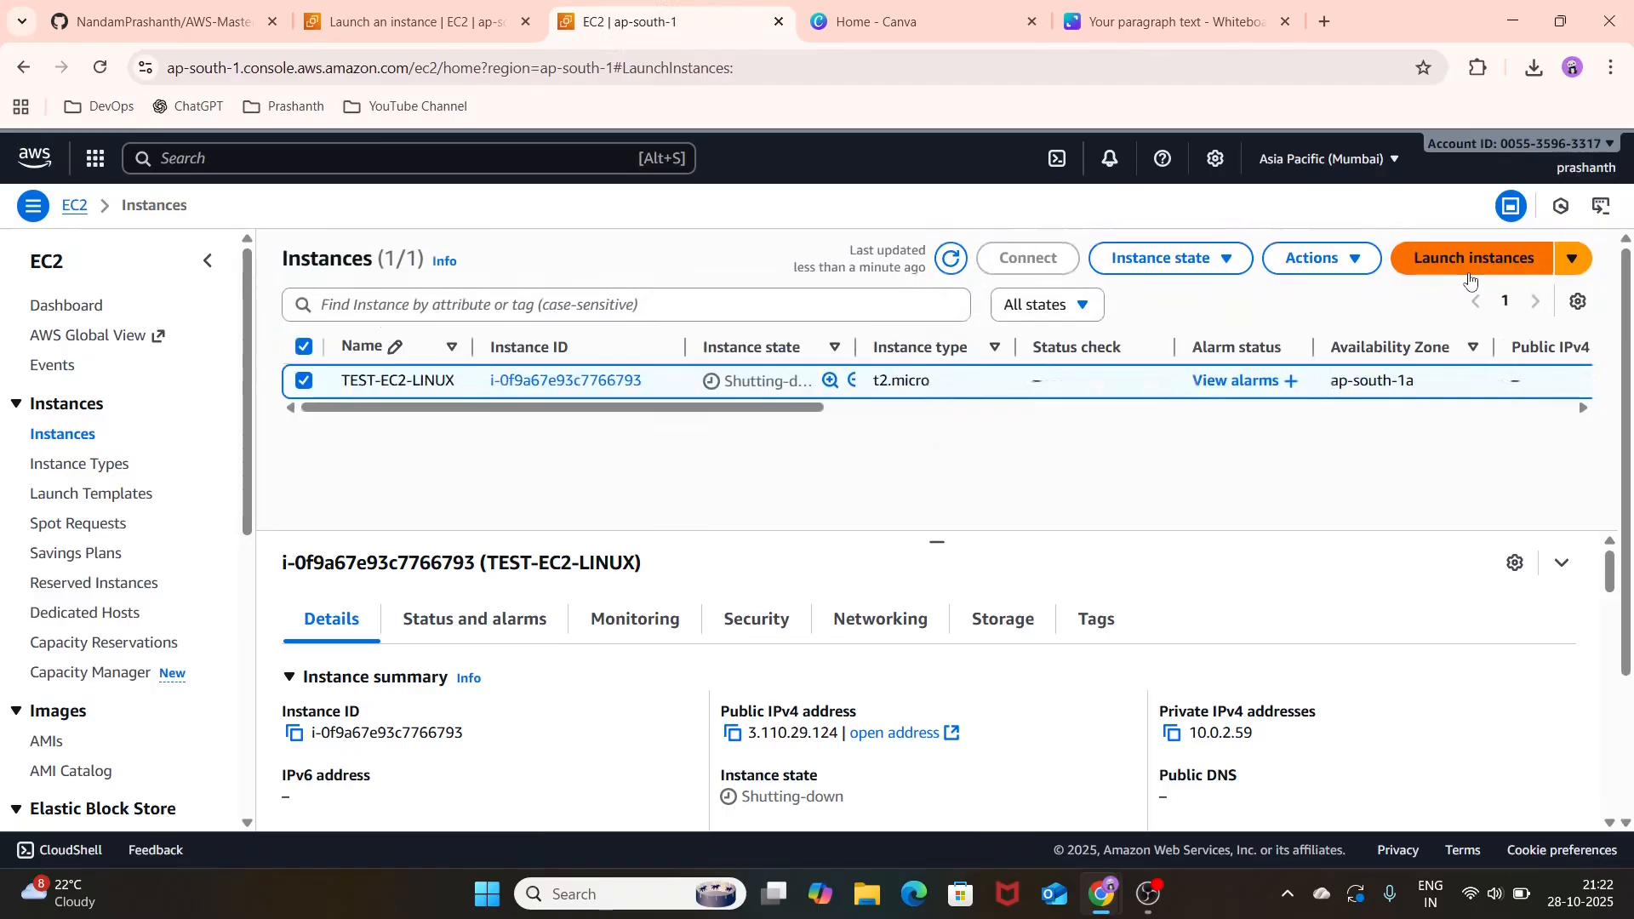
click(421, 508)
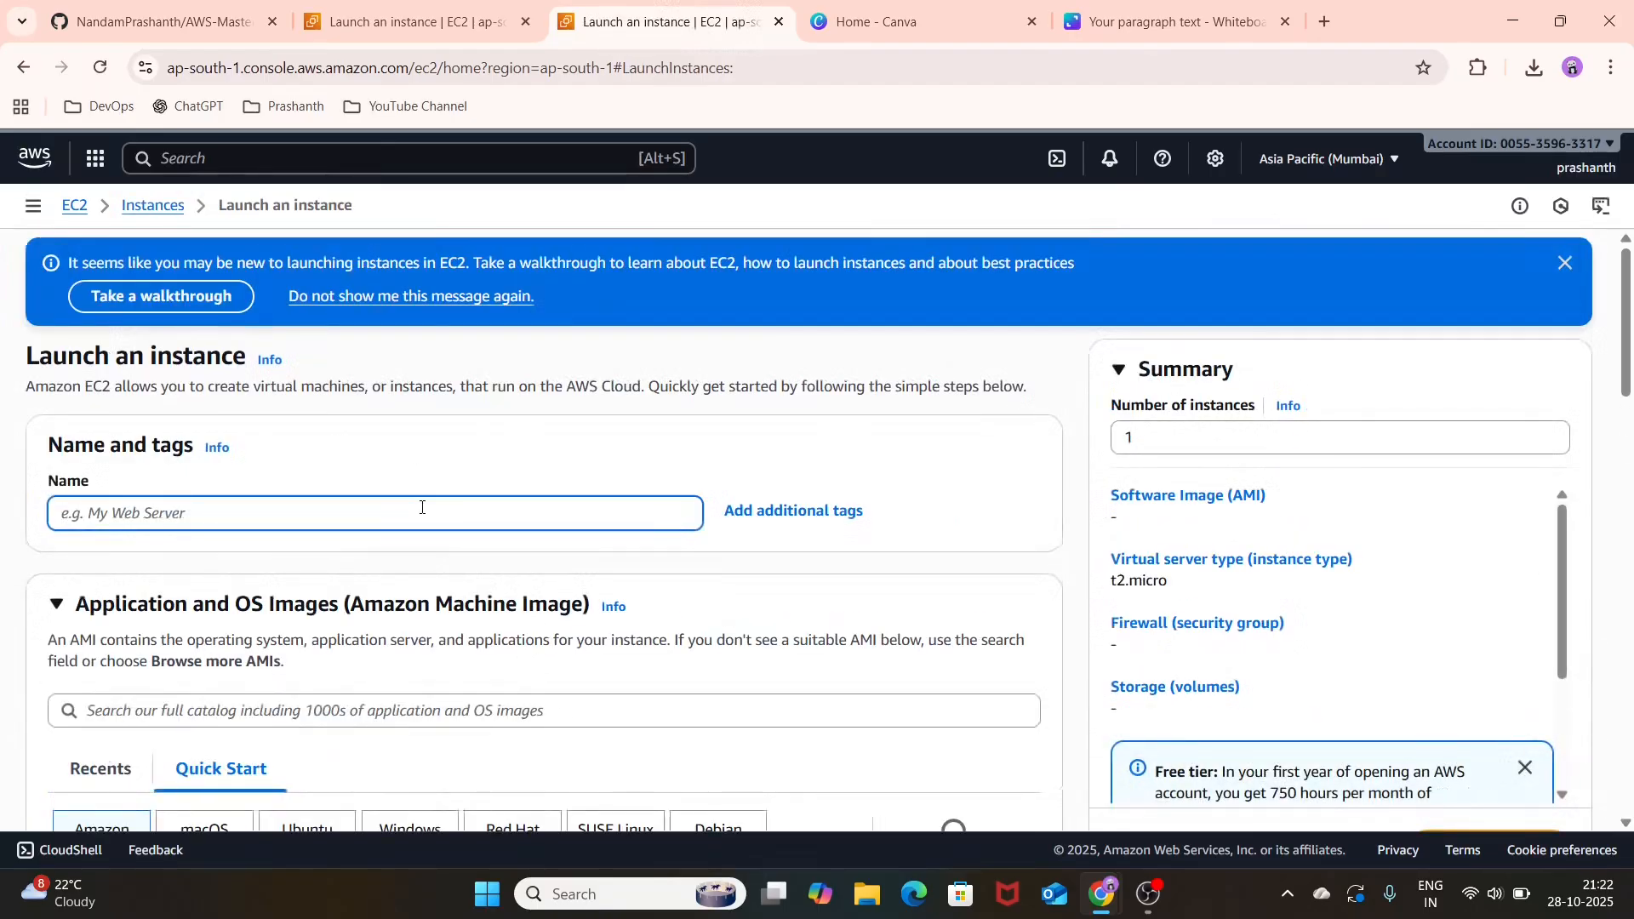
text(DEMO-EC)
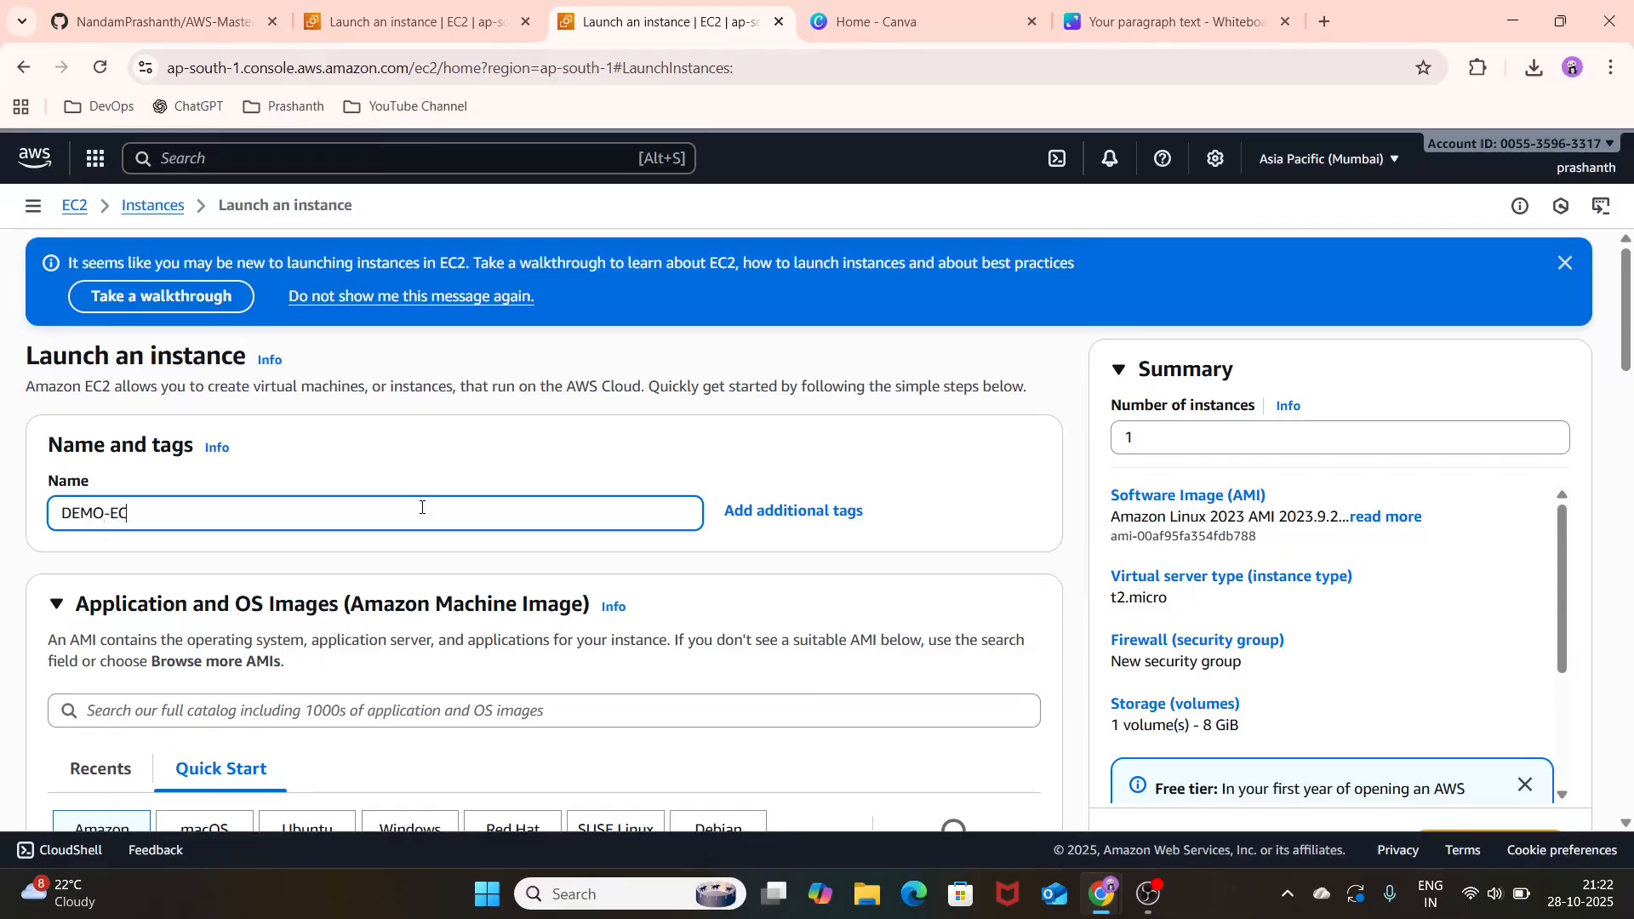
text(2-LINUX)
scroll(421, 507, down, 3)
click(280, 696)
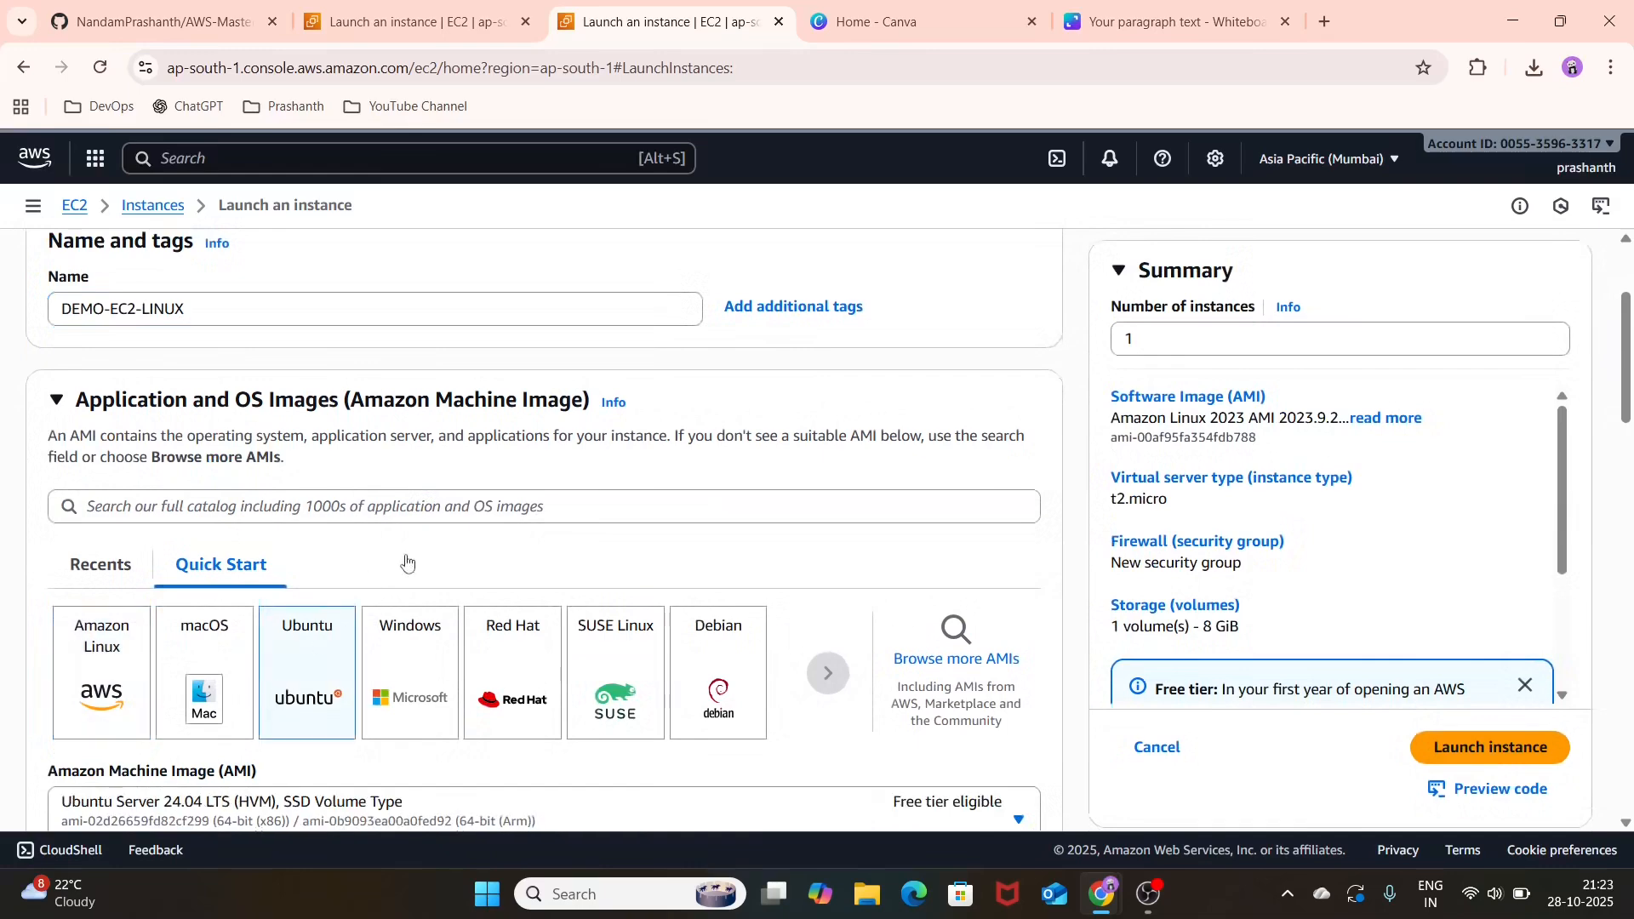
Step: Keep the default instance type and choose TEST-KEYPAIR as the login key pair
scroll(406, 562, down, 4)
scroll(450, 558, down, 7)
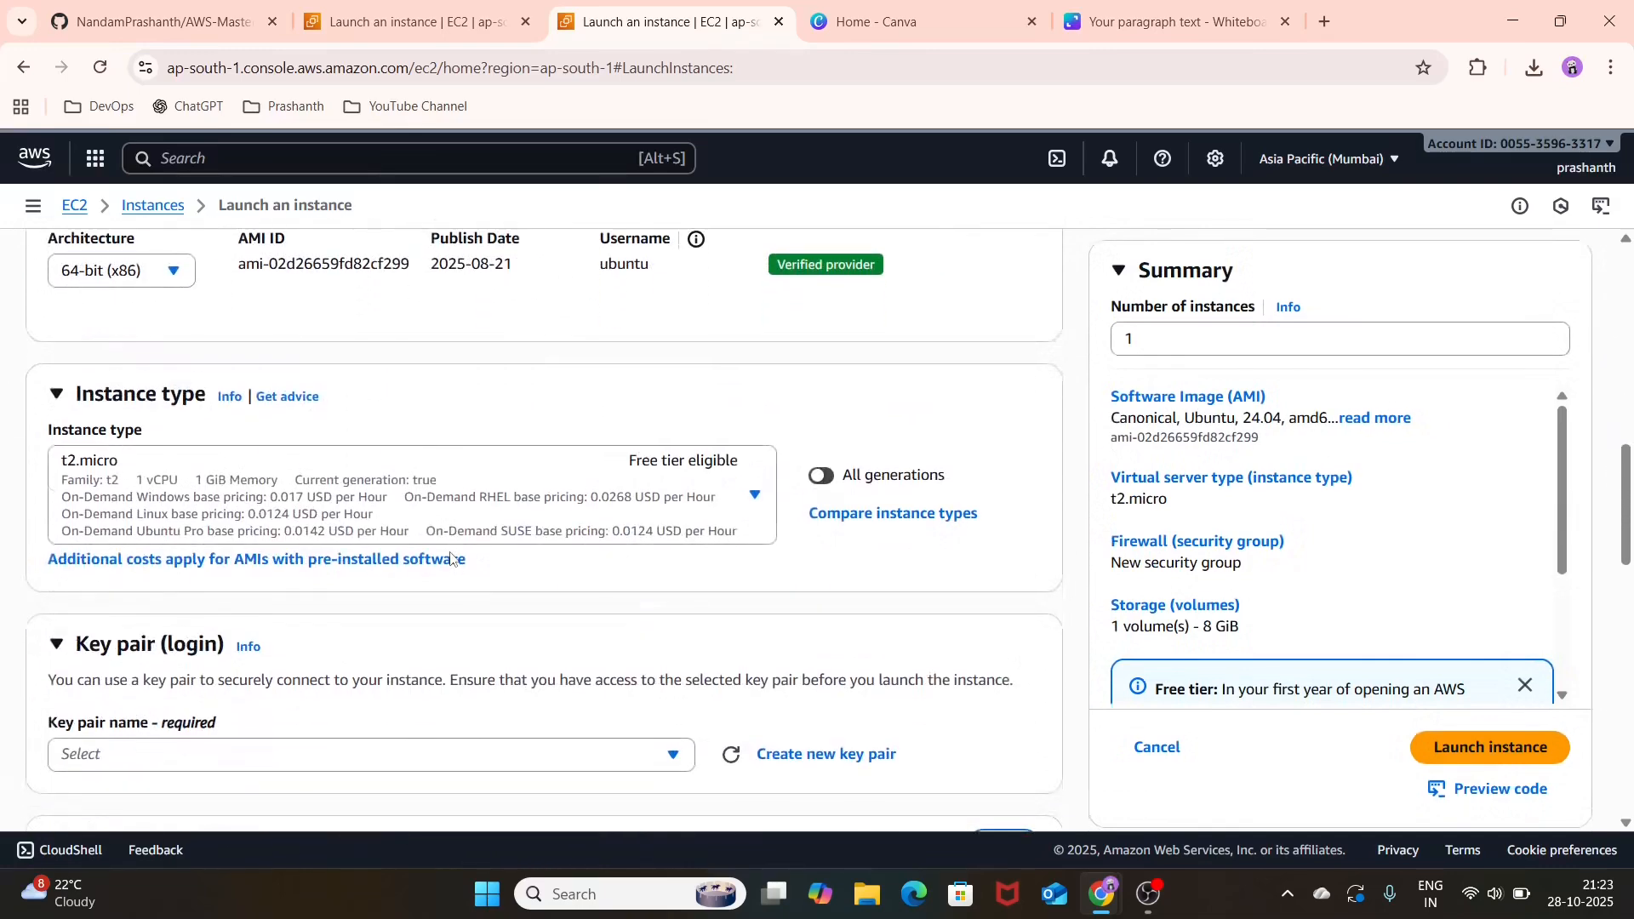
scroll(506, 528, down, 1)
click(504, 532)
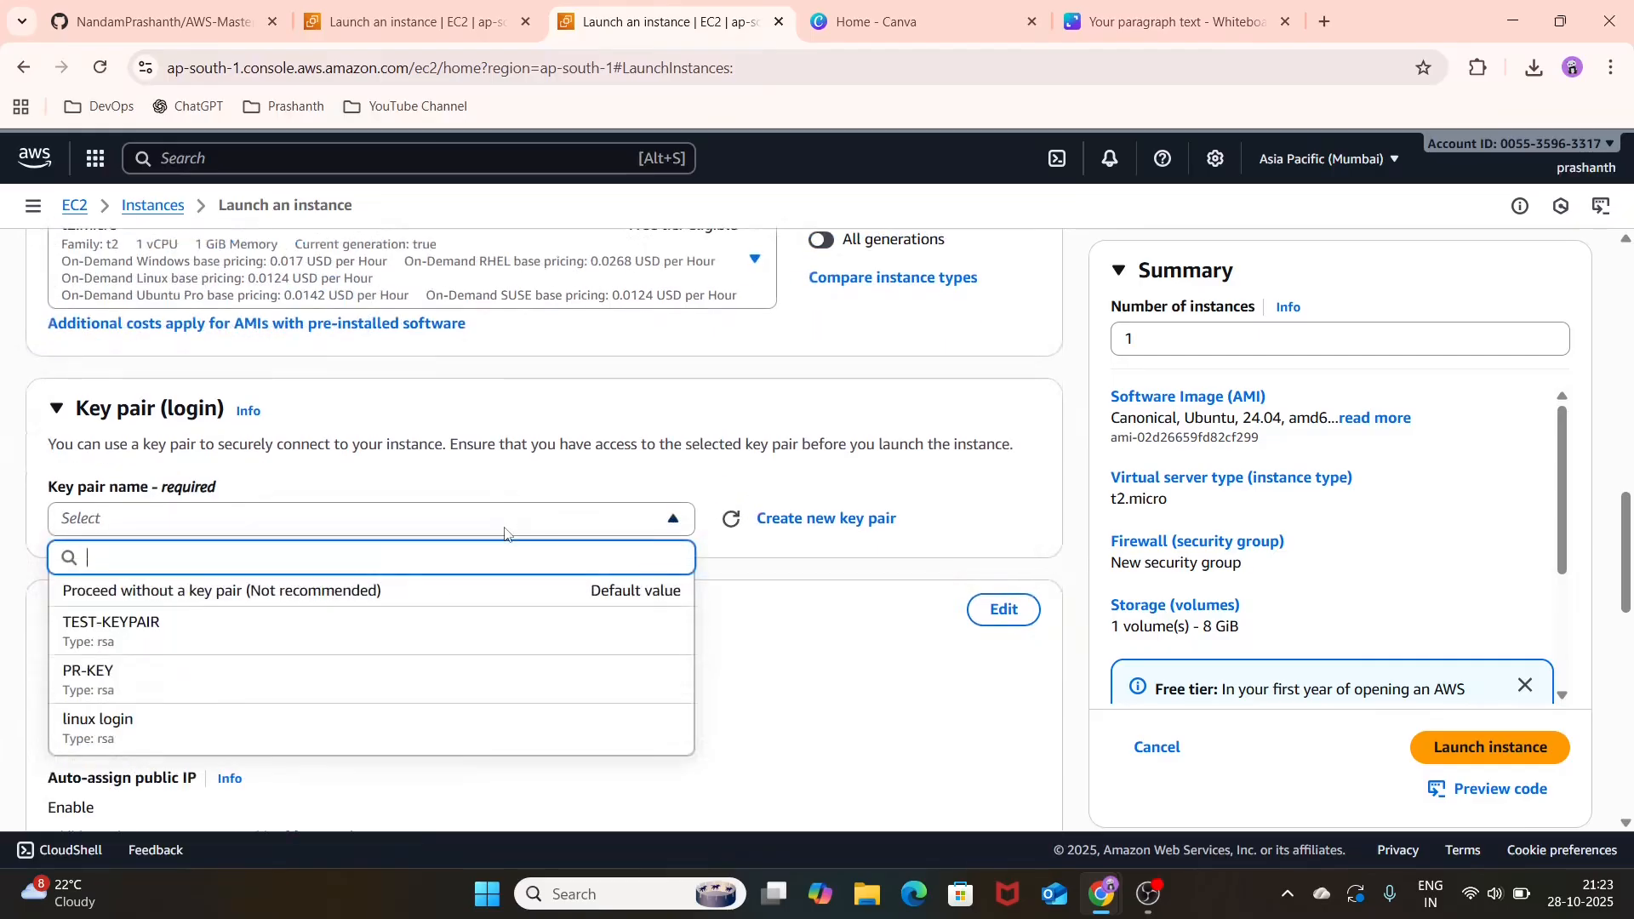
click(427, 621)
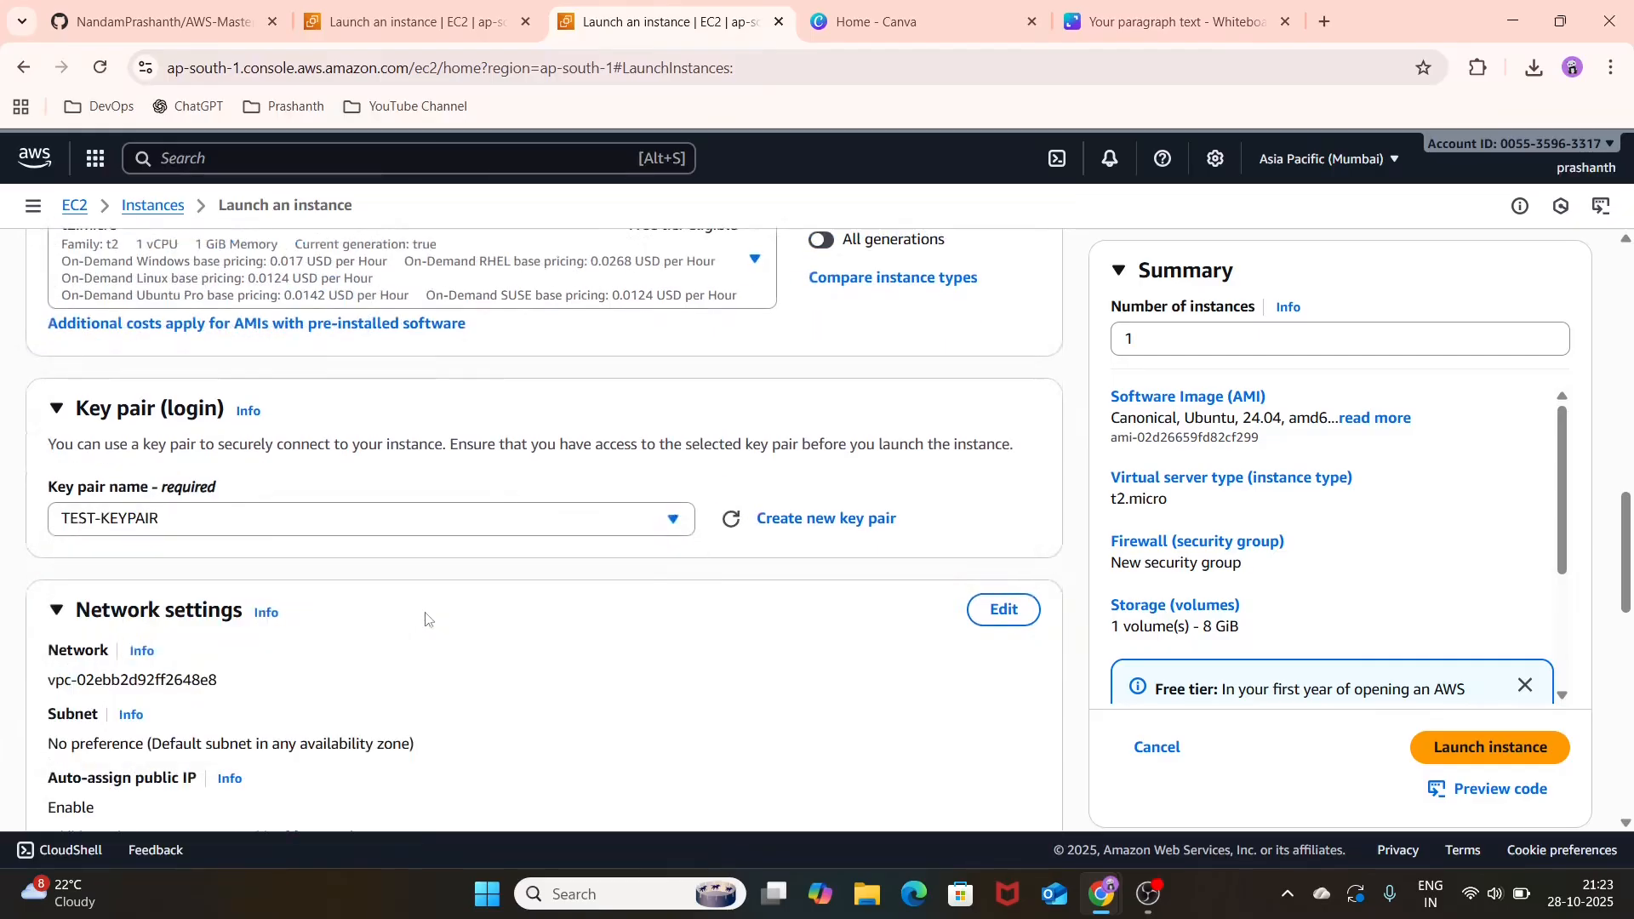
Step: Edit the network settings to use TEST-VPC and the TEST-PUBLIC-SUBNET subnet
scroll(427, 621, down, 3)
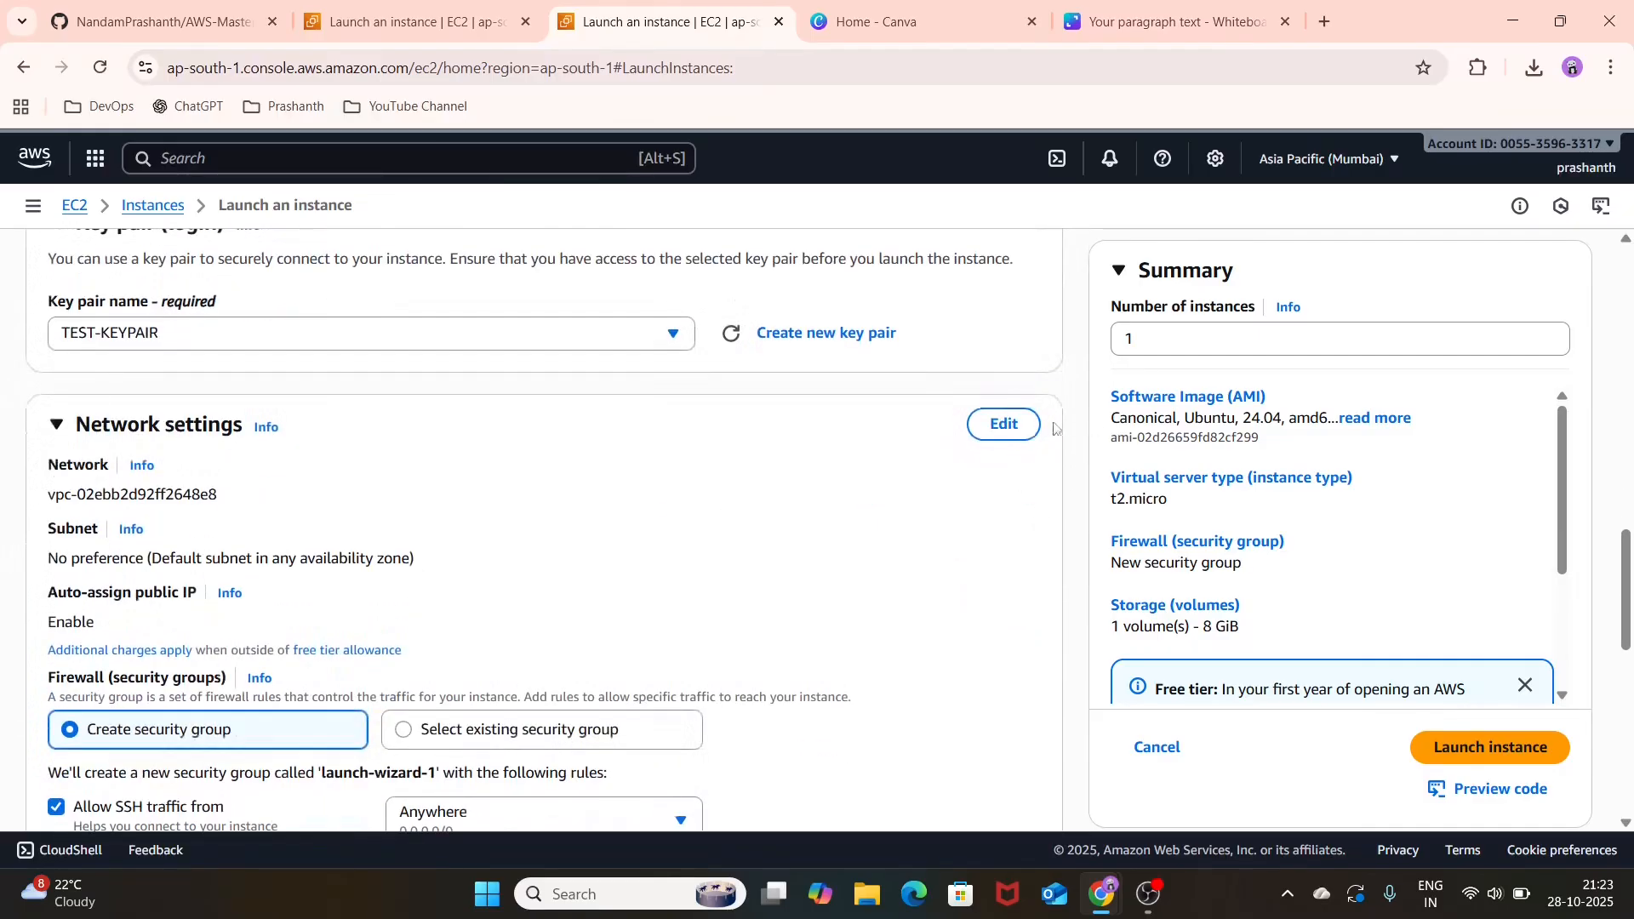
click(1003, 424)
click(481, 517)
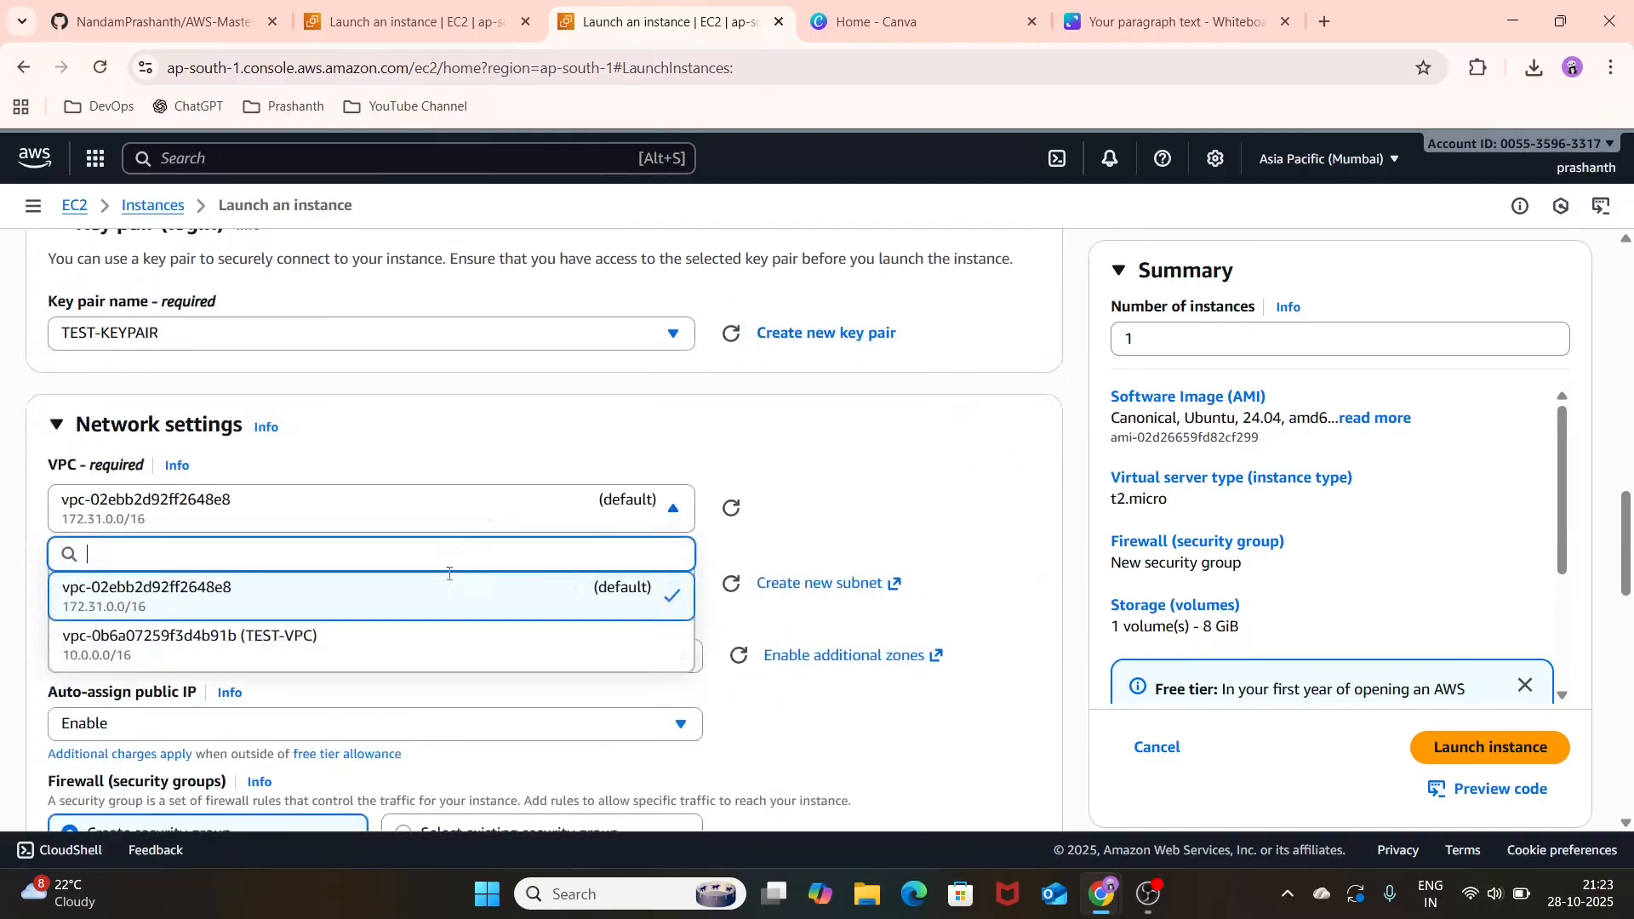
click(458, 647)
scroll(458, 647, down, 3)
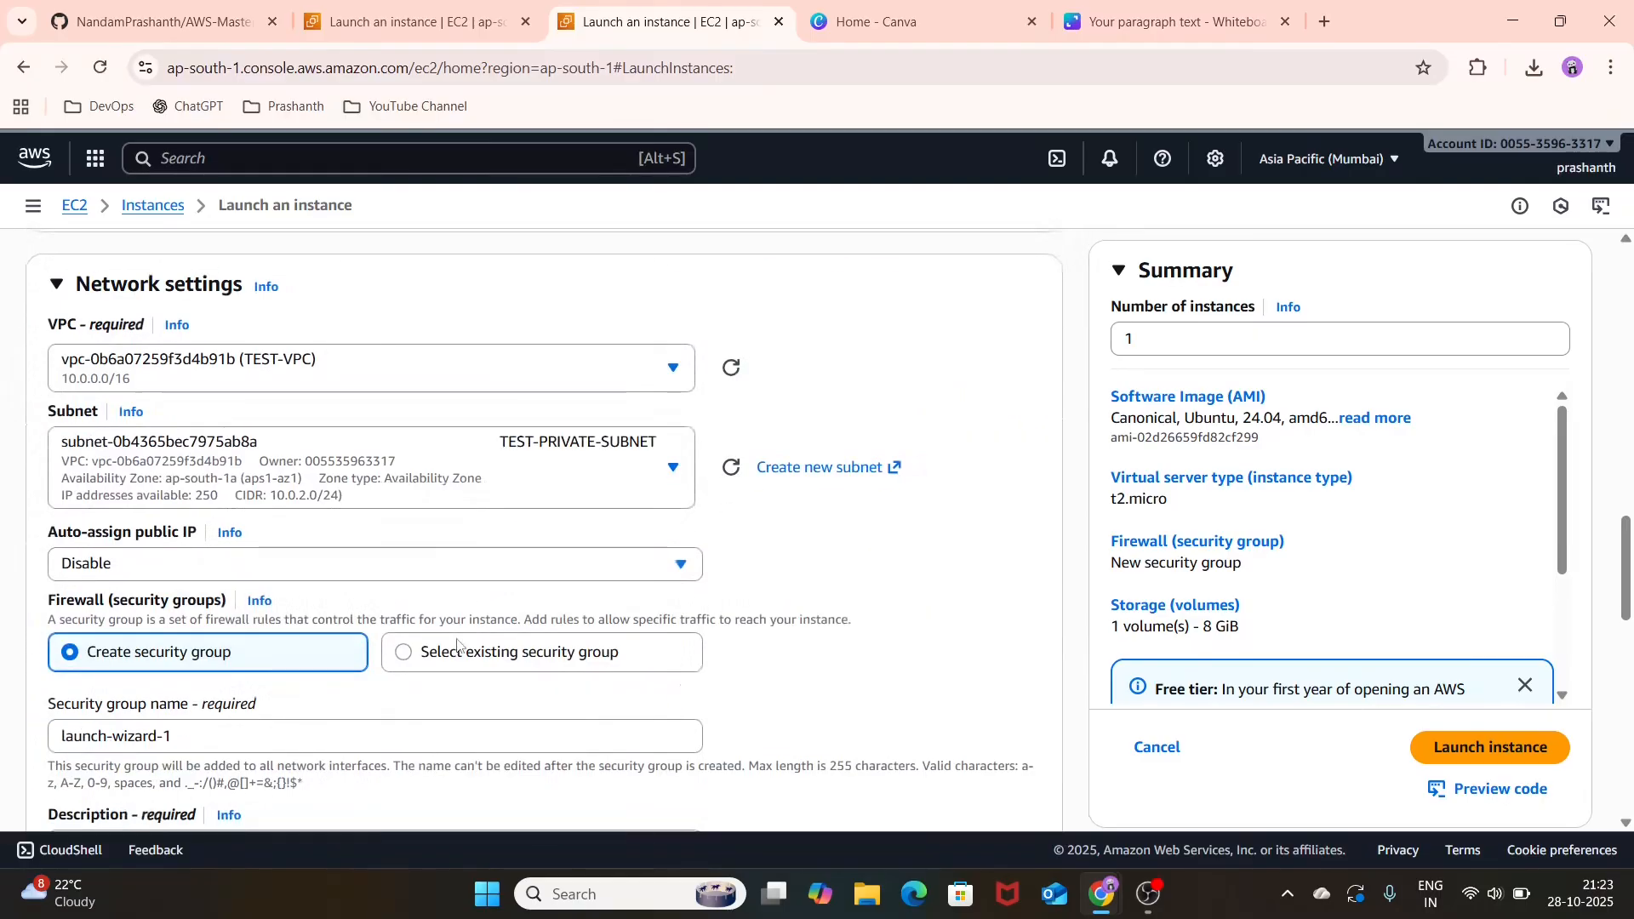
click(521, 424)
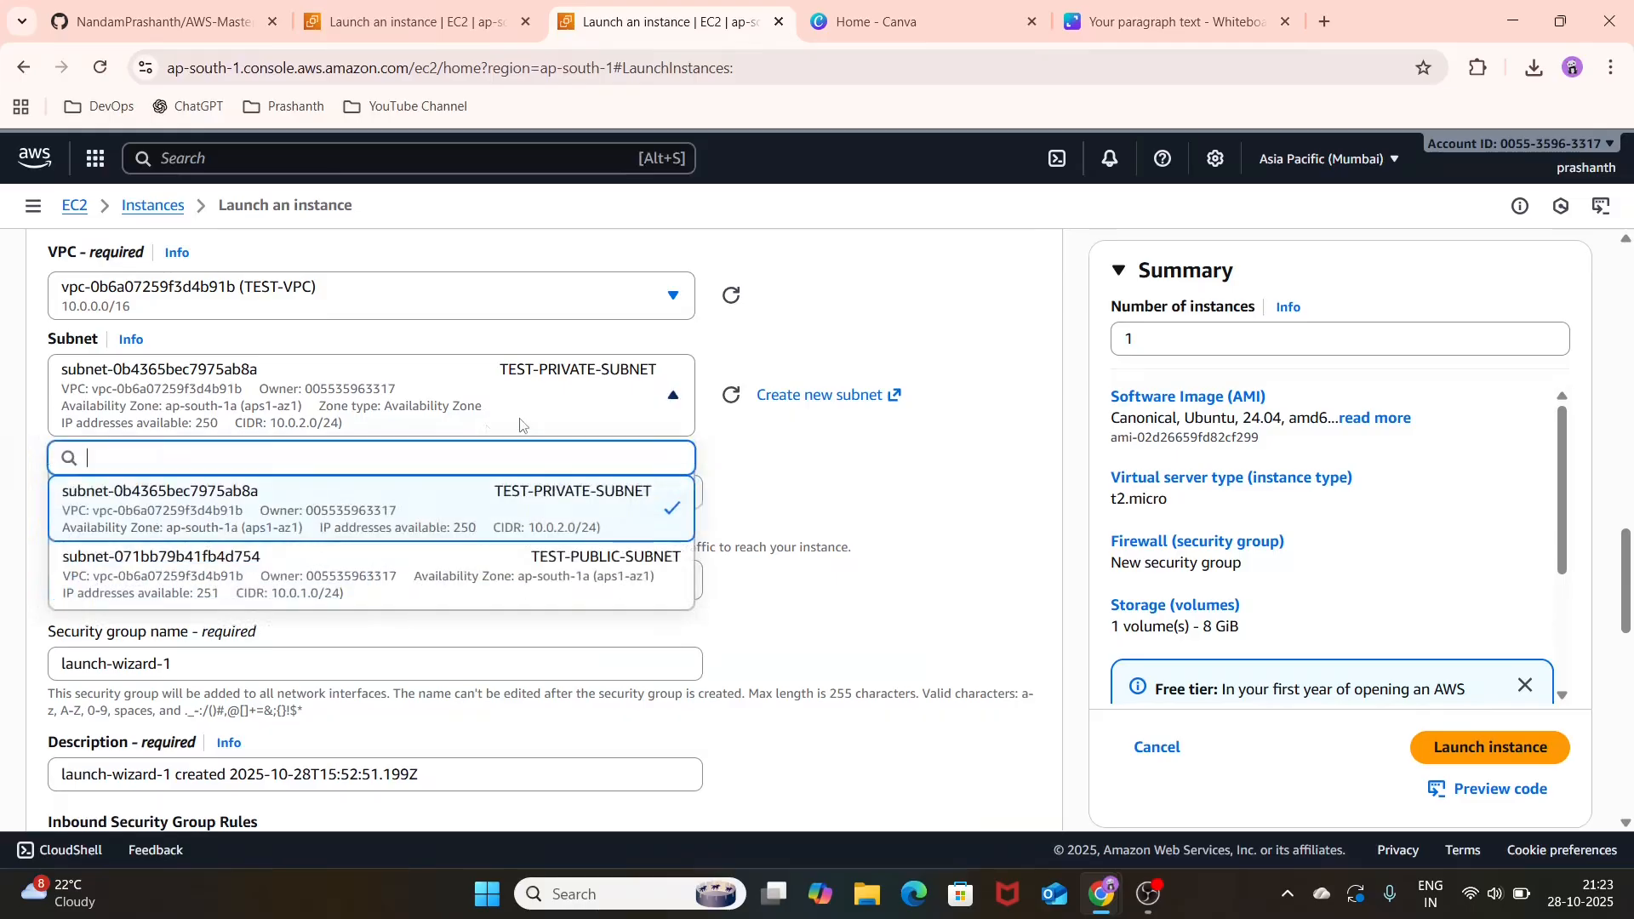
click(498, 562)
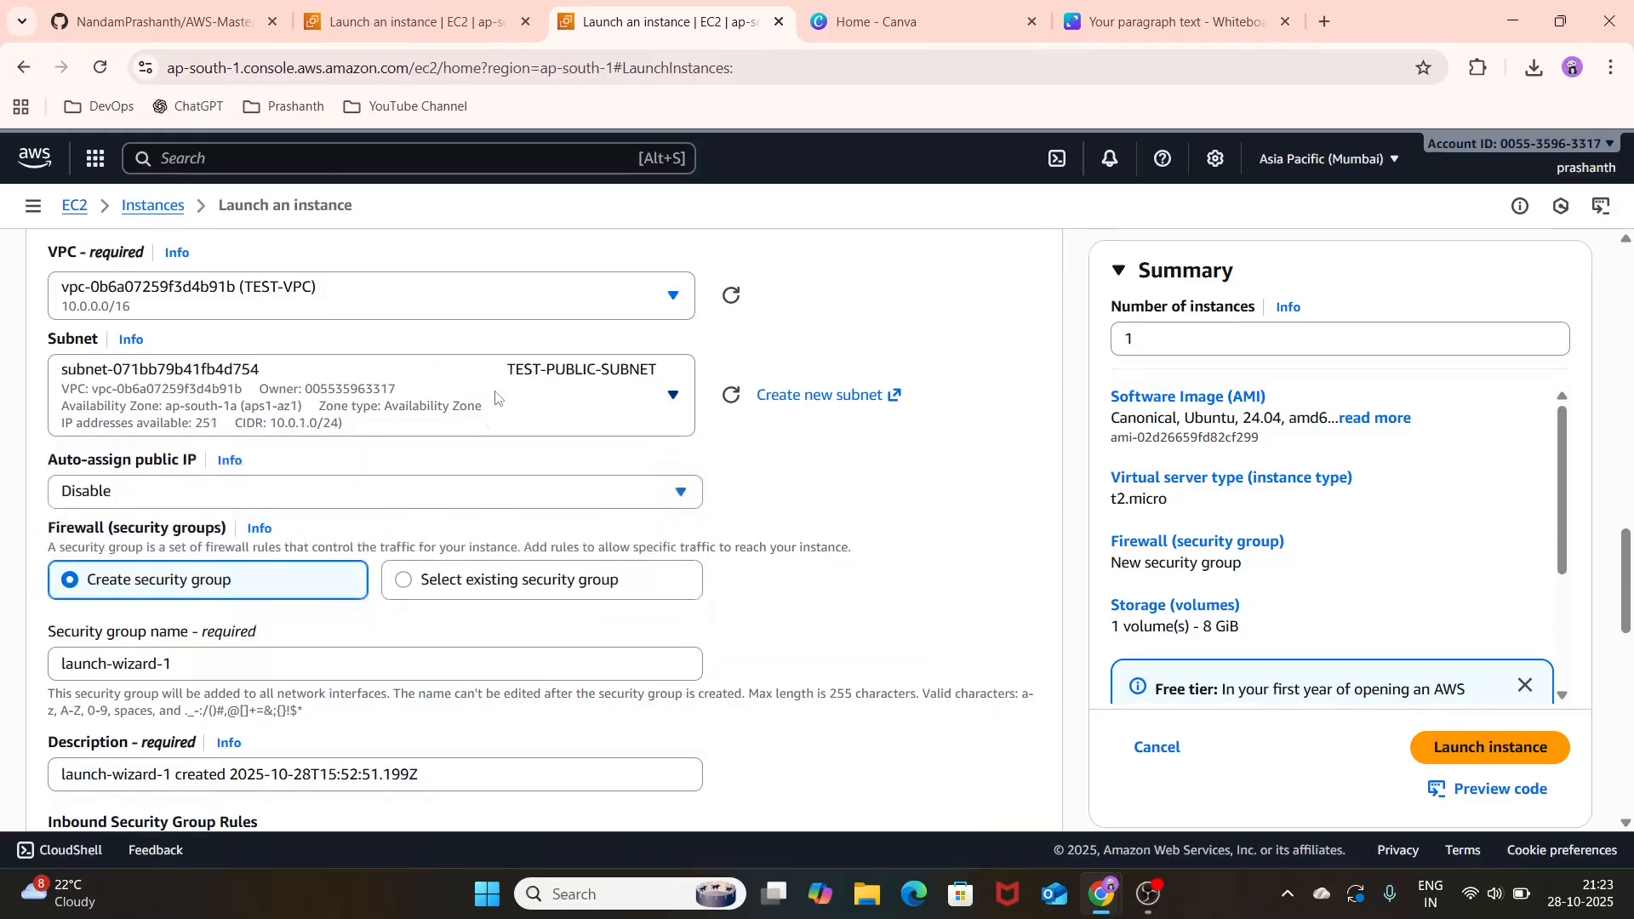
Step: Enable auto-assignment of a public IP and attach the existing security group TEST-SG
scroll(502, 413, down, 1)
click(542, 455)
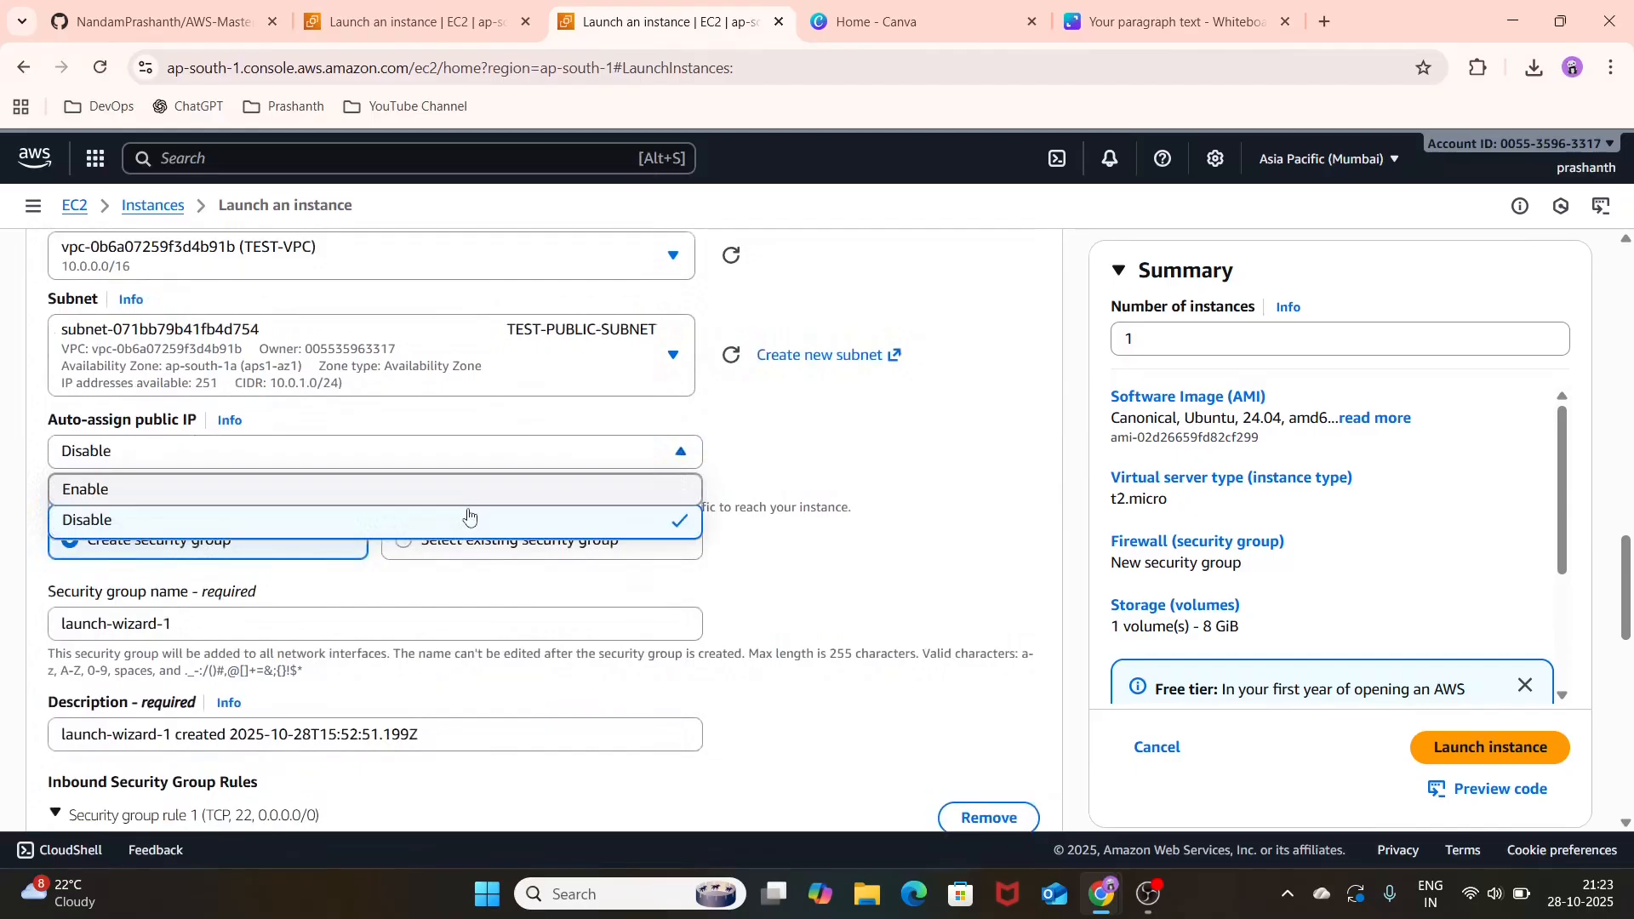
click(502, 491)
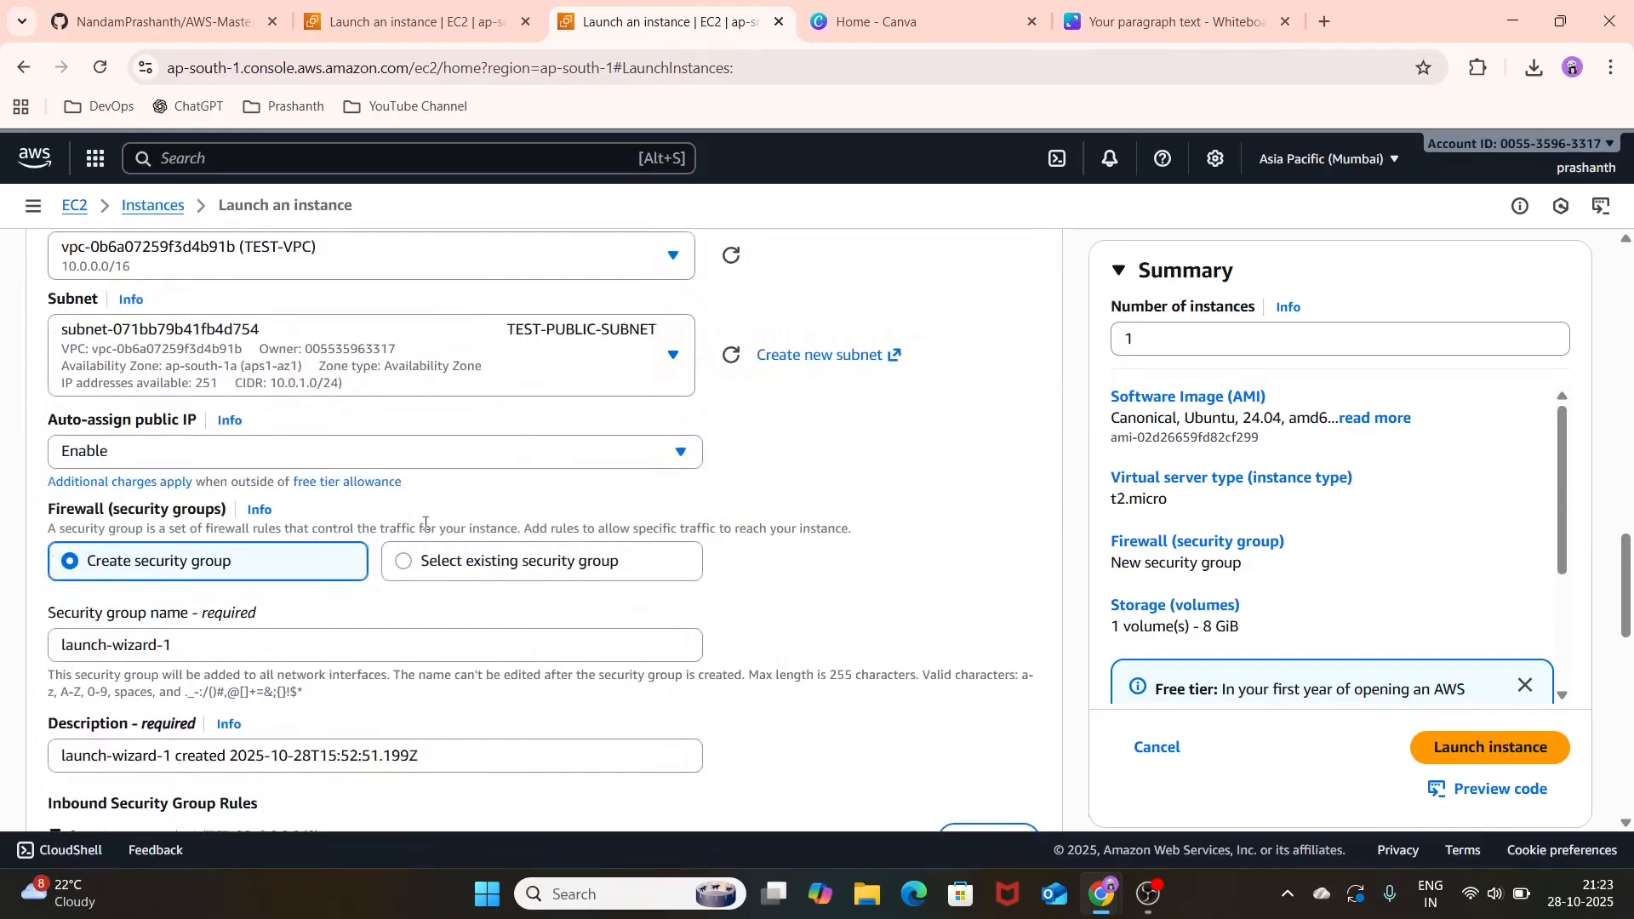
click(432, 567)
click(424, 657)
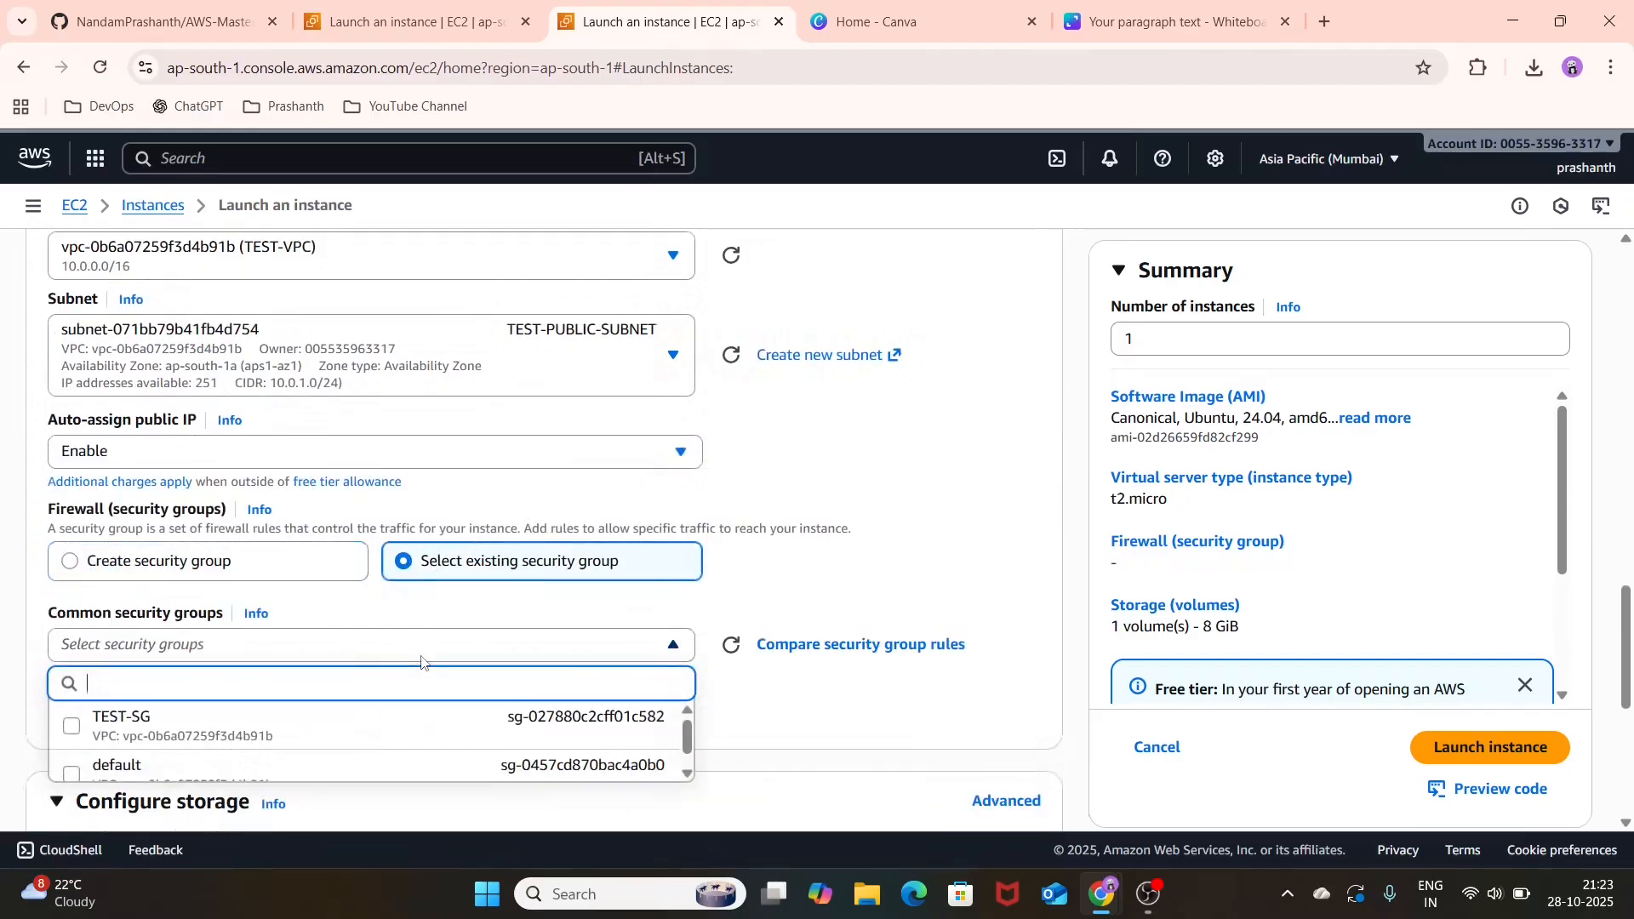
click(422, 725)
Step: Review the launch configuration of DEMO-EC2-LINUX and launch the instance
scroll(463, 704, down, 3)
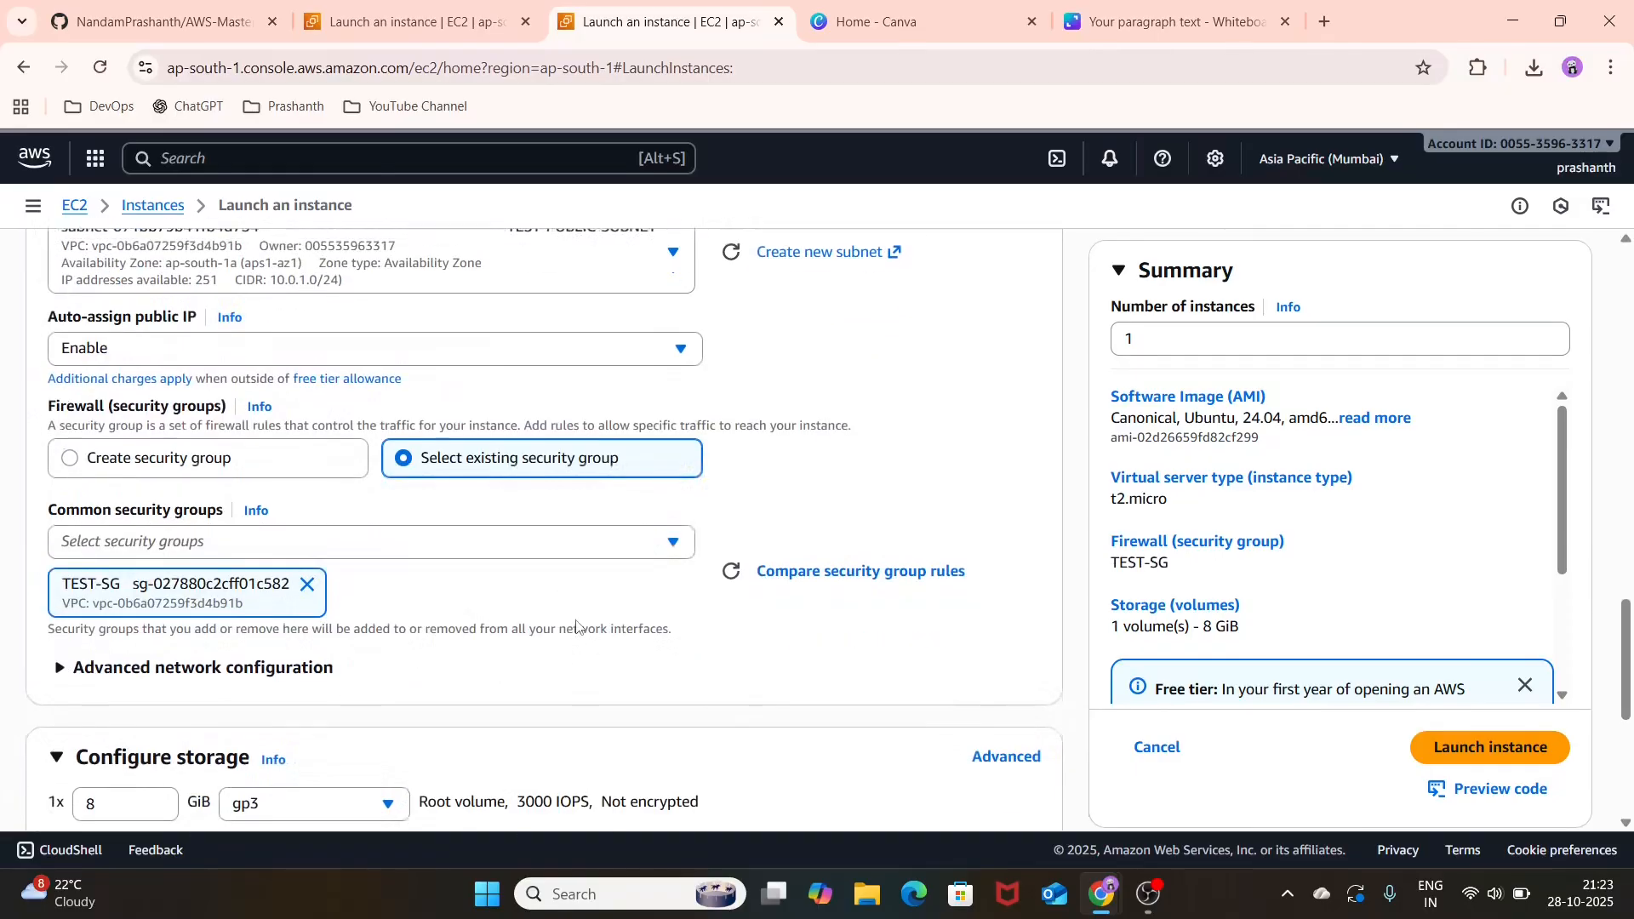
scroll(577, 620, down, 3)
scroll(577, 620, up, 15)
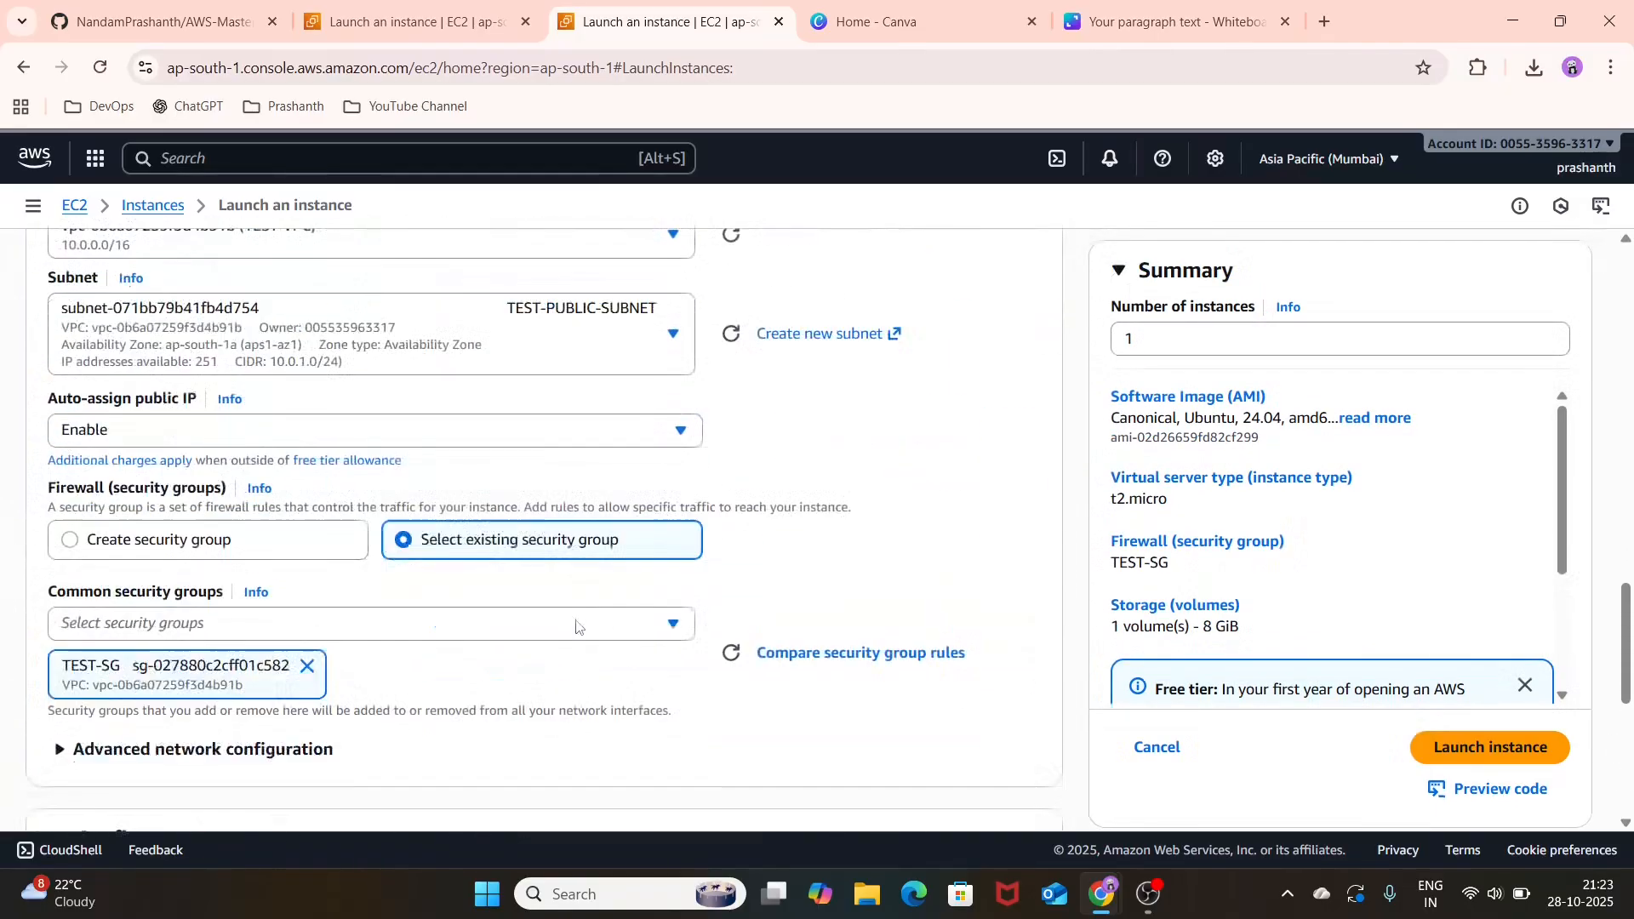
scroll(576, 627, up, 5)
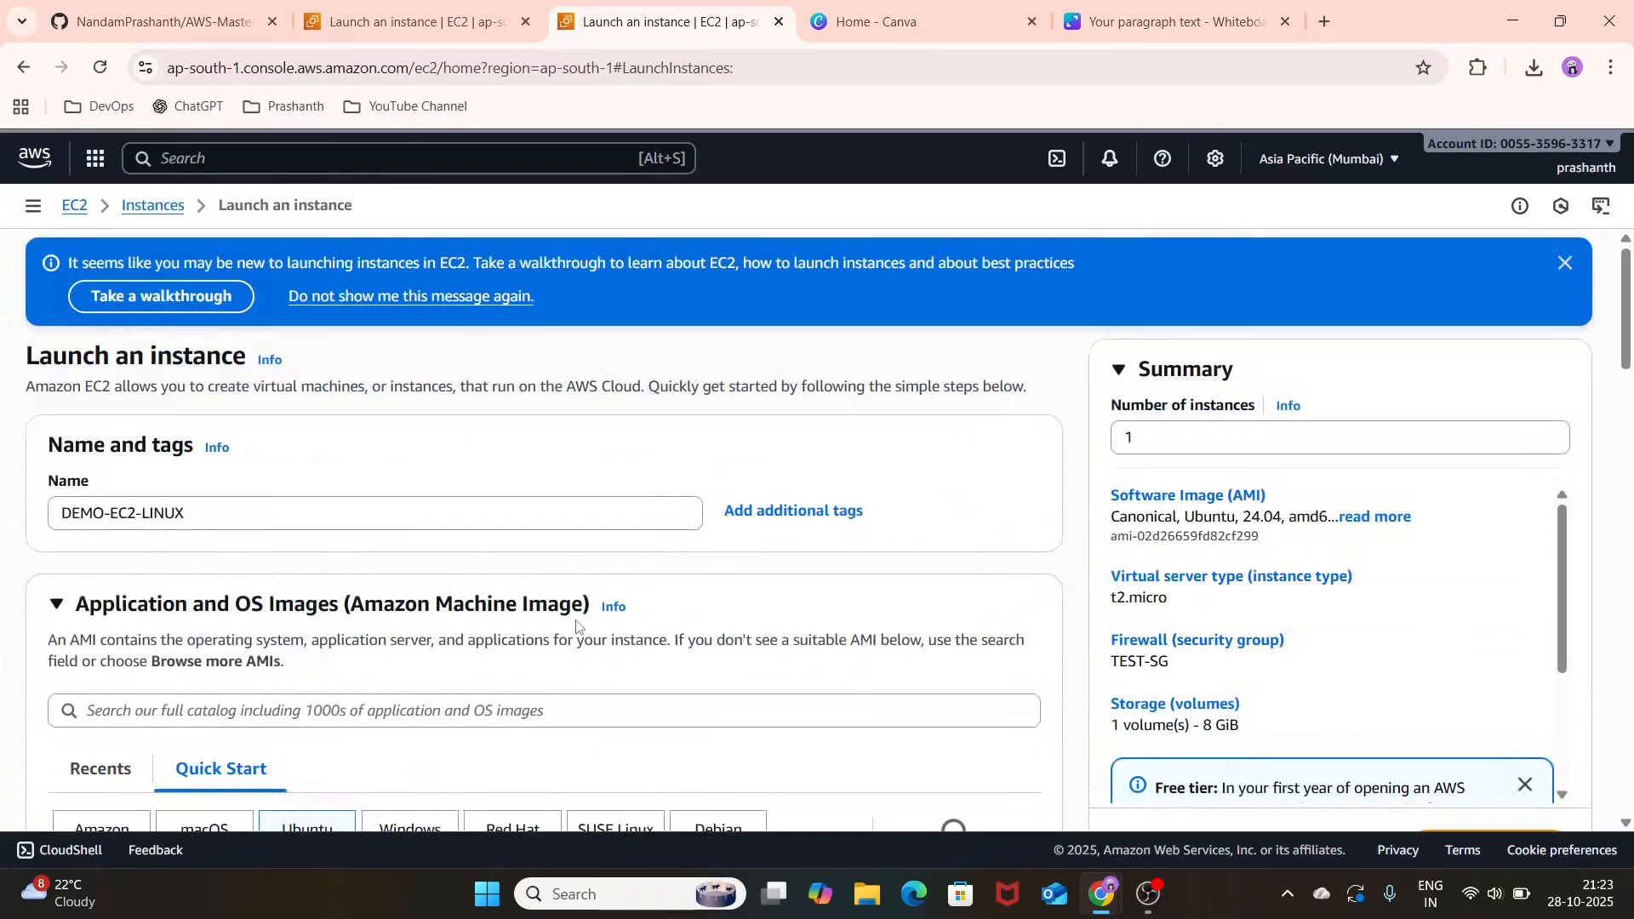
scroll(1368, 660, down, 6)
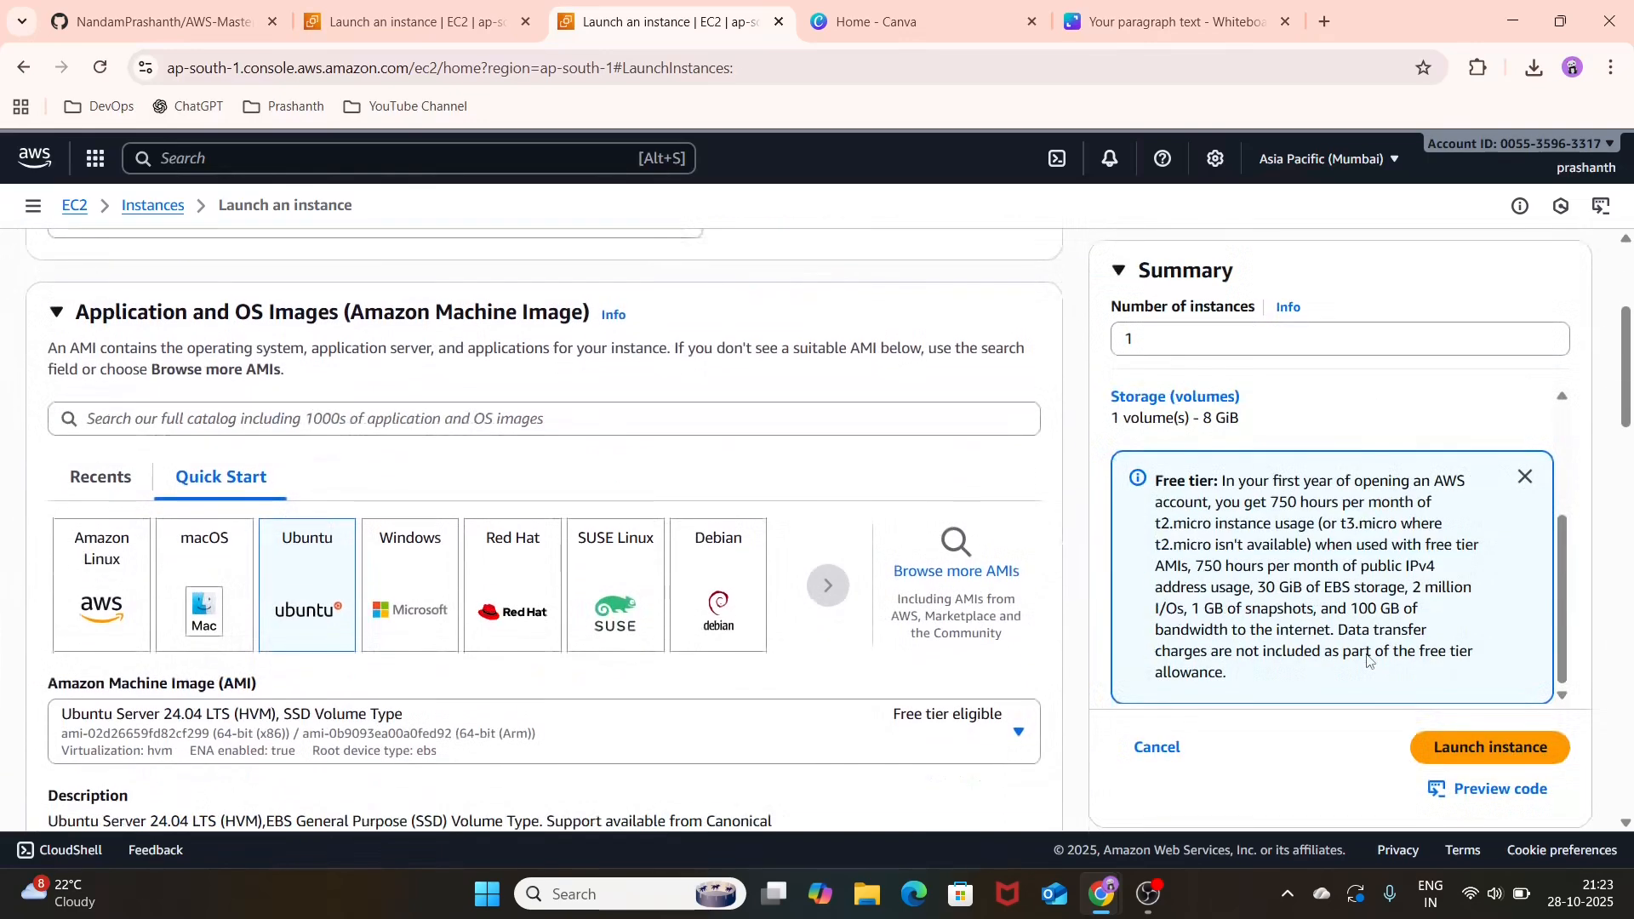
click(1514, 764)
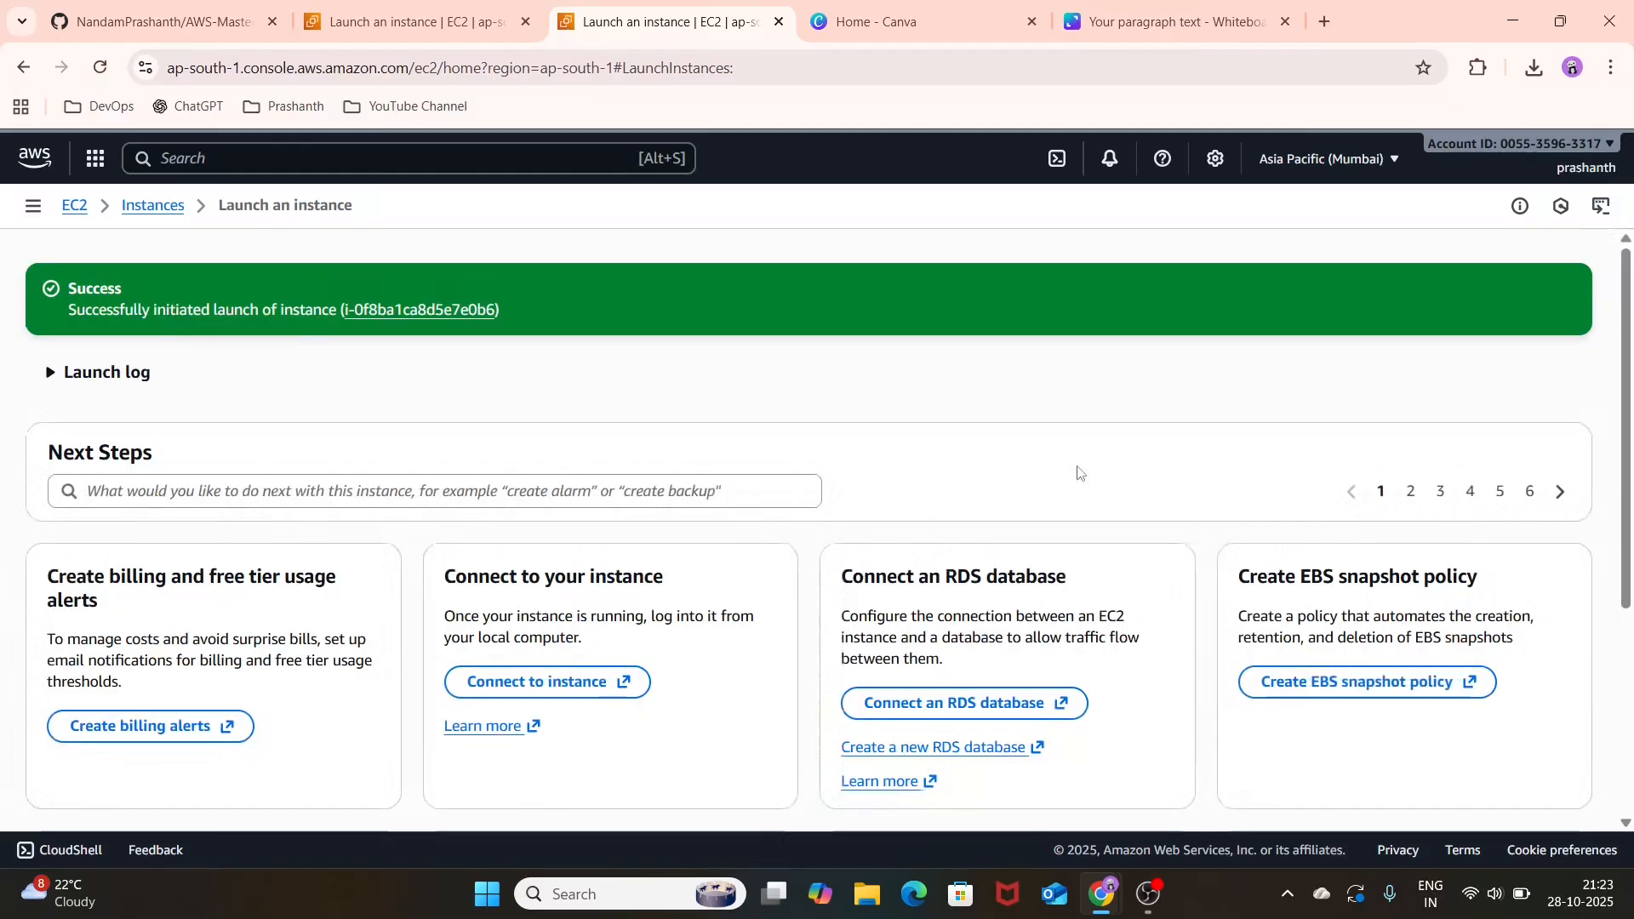
Step: Open the newly launched instance's details and close the browser tab with its launch confirmation
click(426, 311)
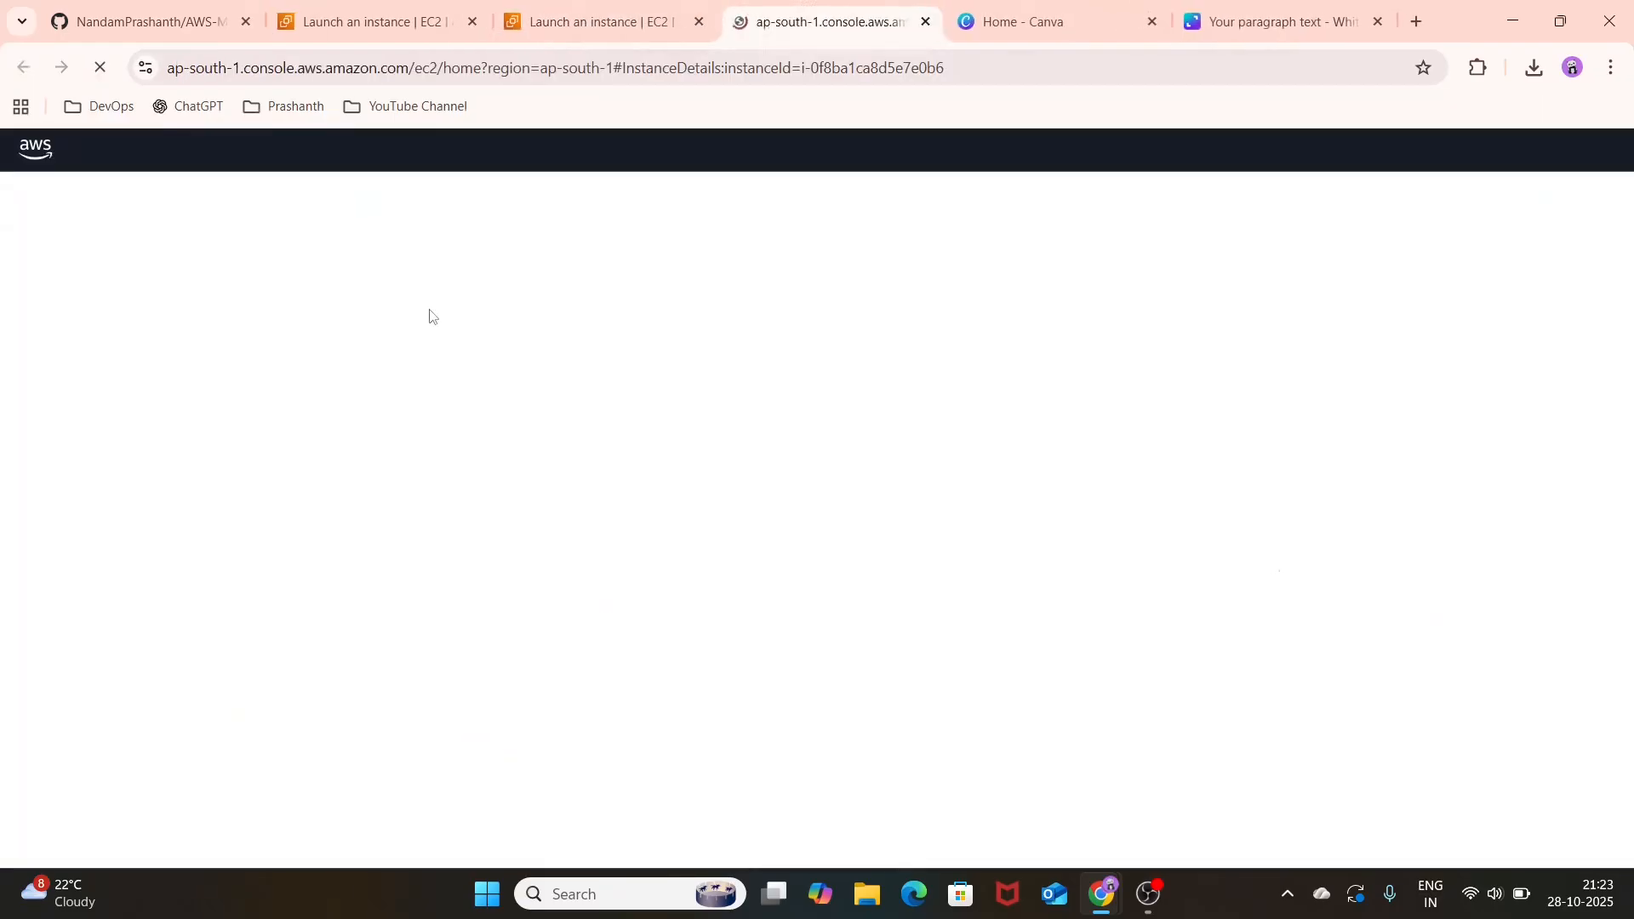
click(662, 17)
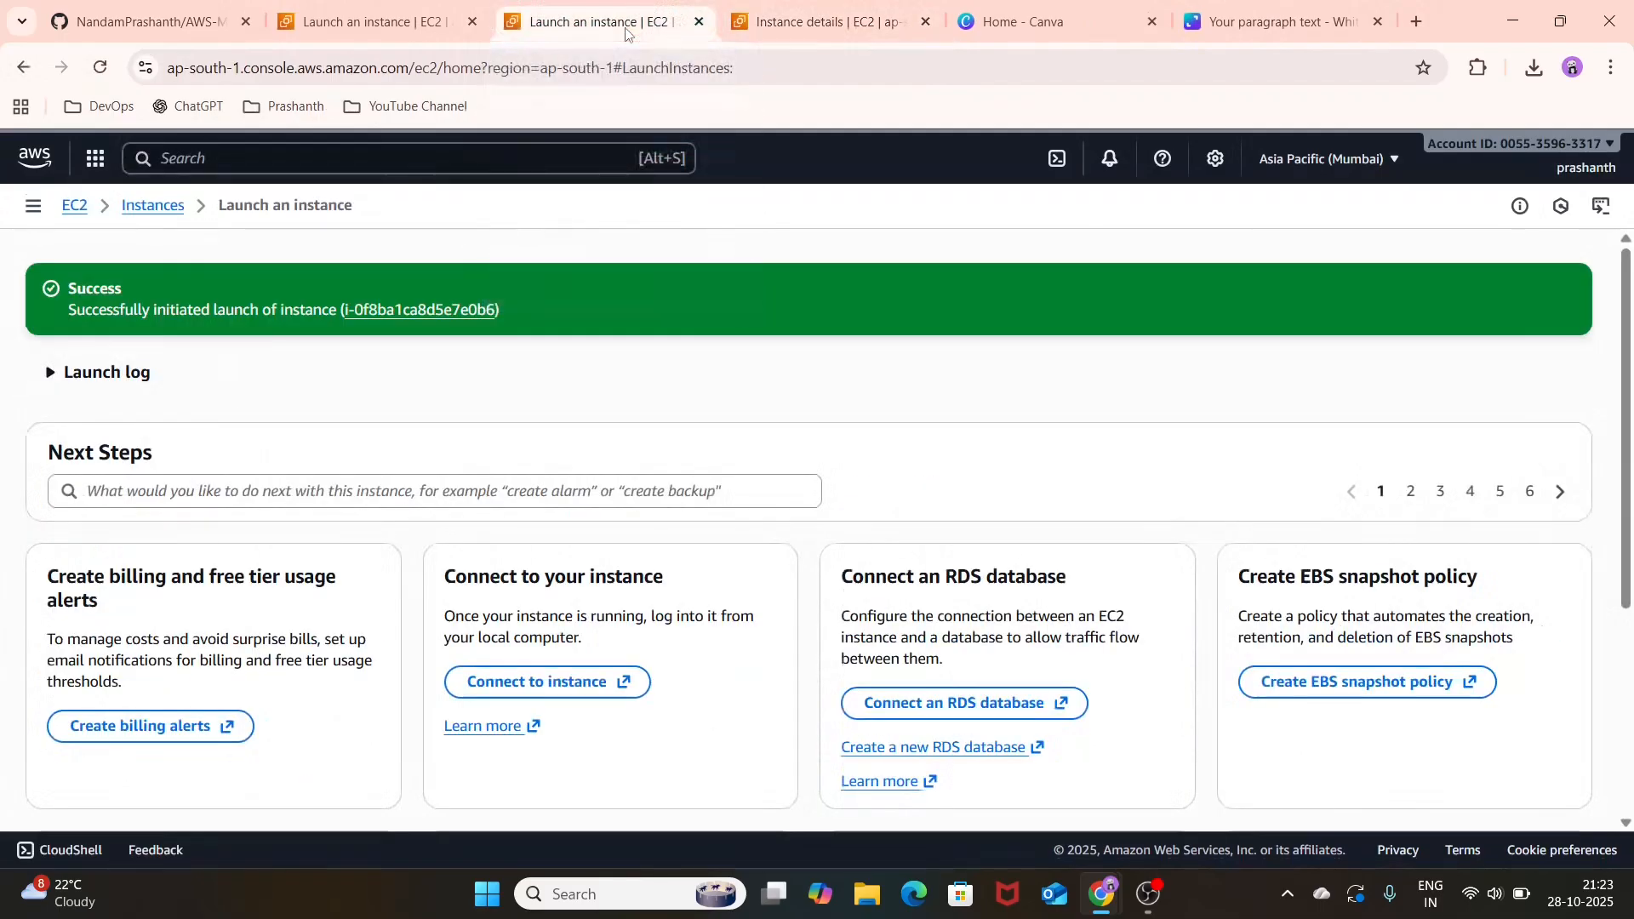
click(696, 23)
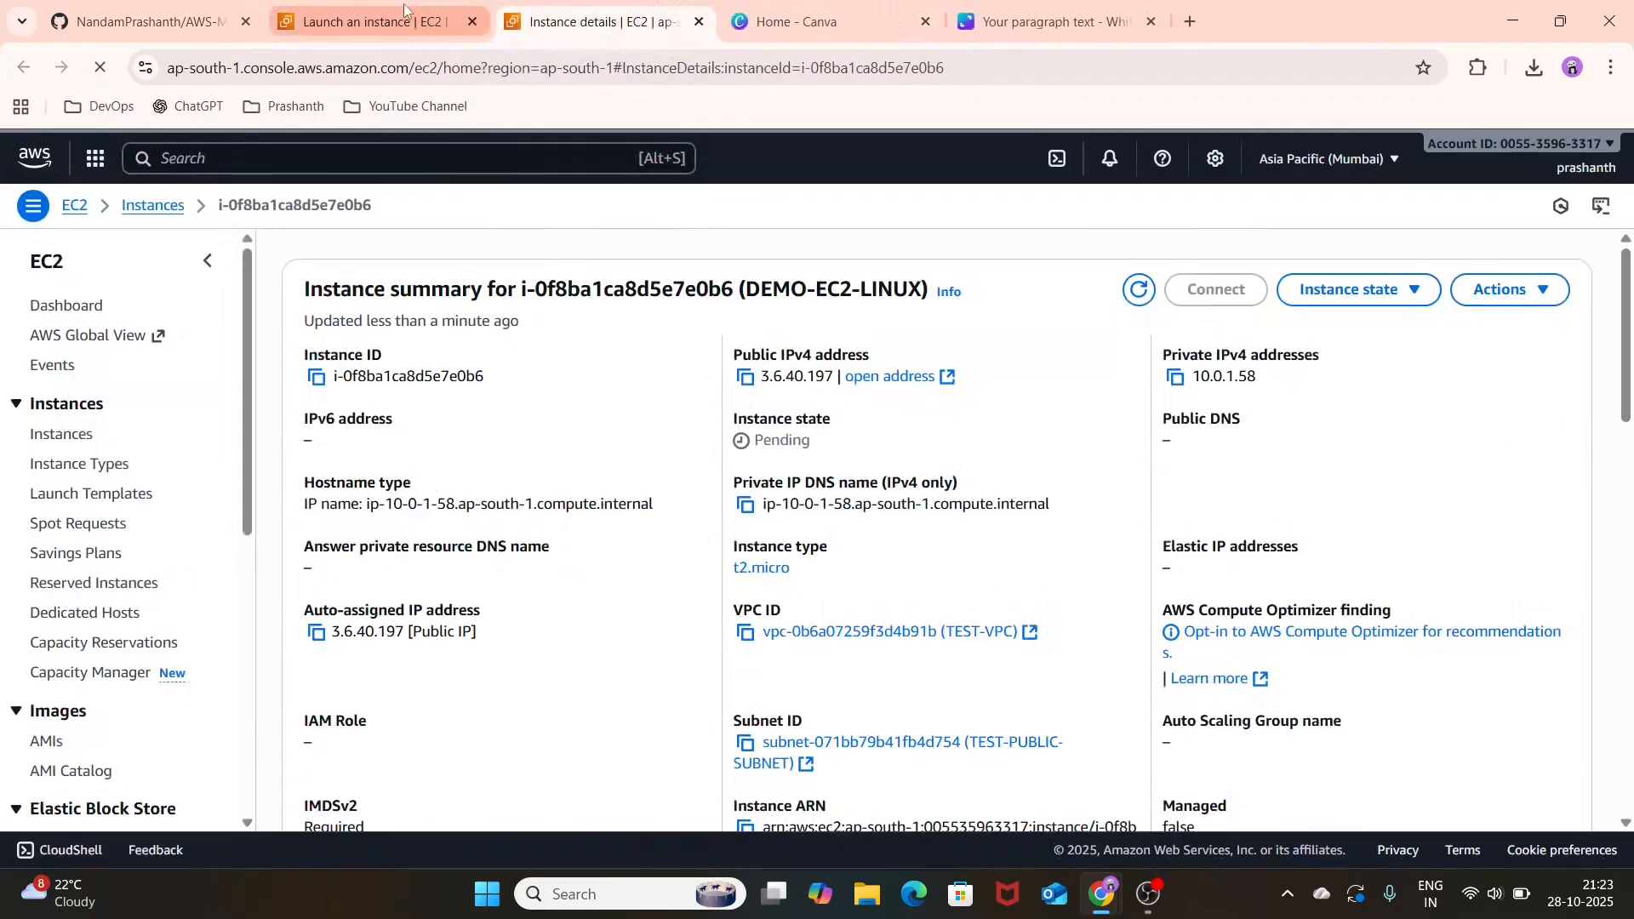
Step: Open the instances list from the earlier launch page and refresh it repeatedly to check the state of DEMO-EC2-LINUX
click(404, 12)
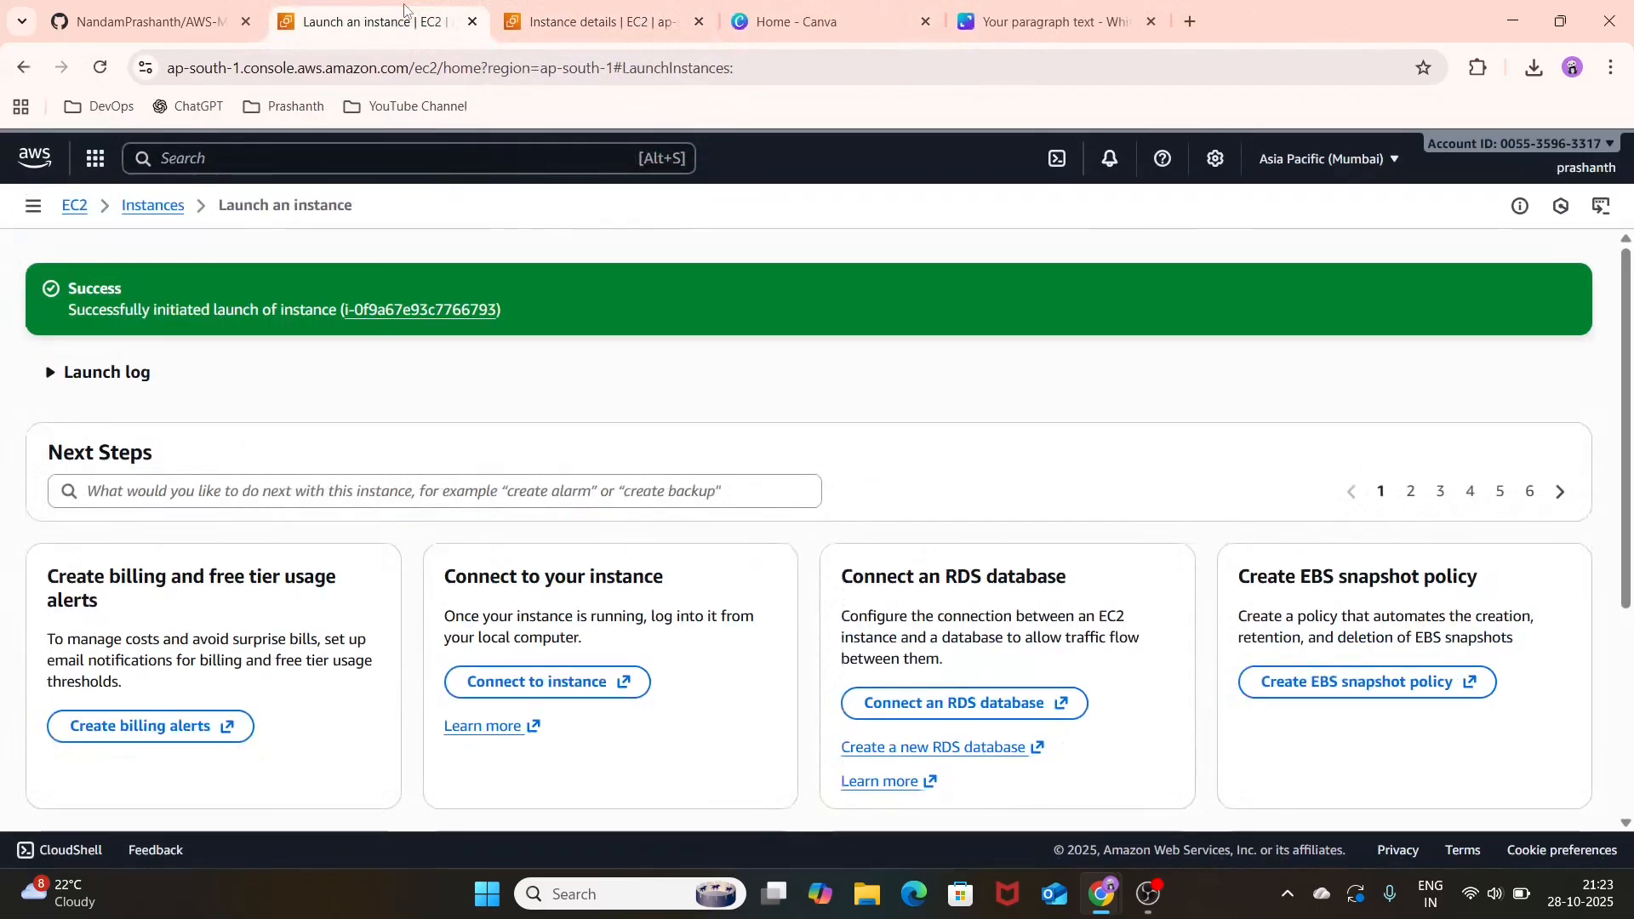
click(175, 211)
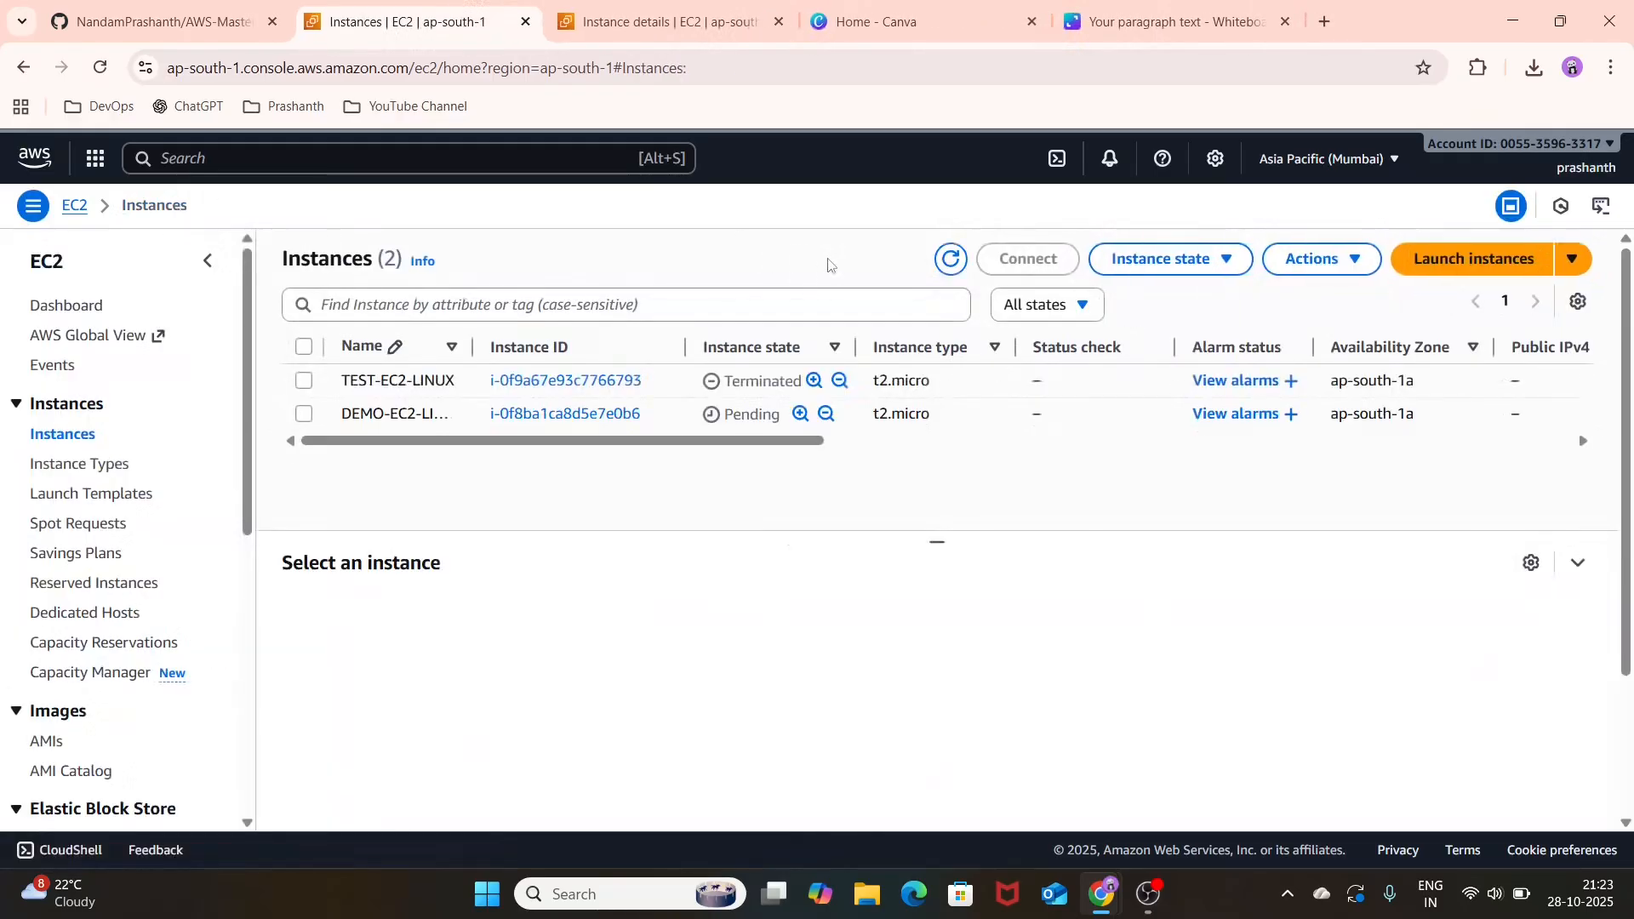
click(950, 260)
click(951, 262)
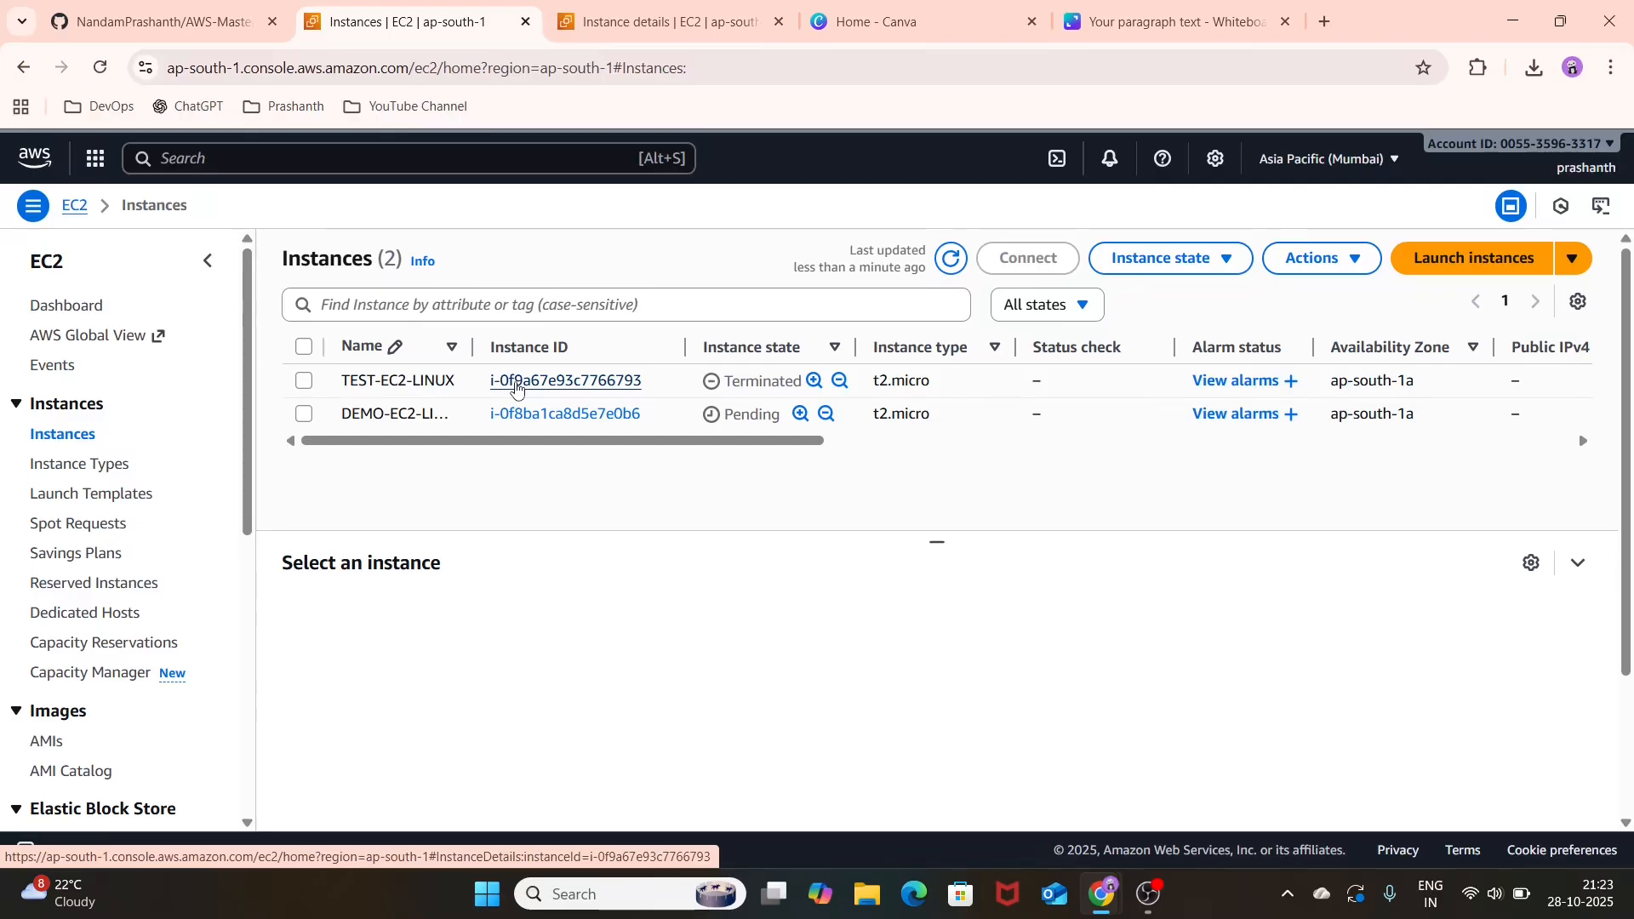
click(950, 261)
click(951, 264)
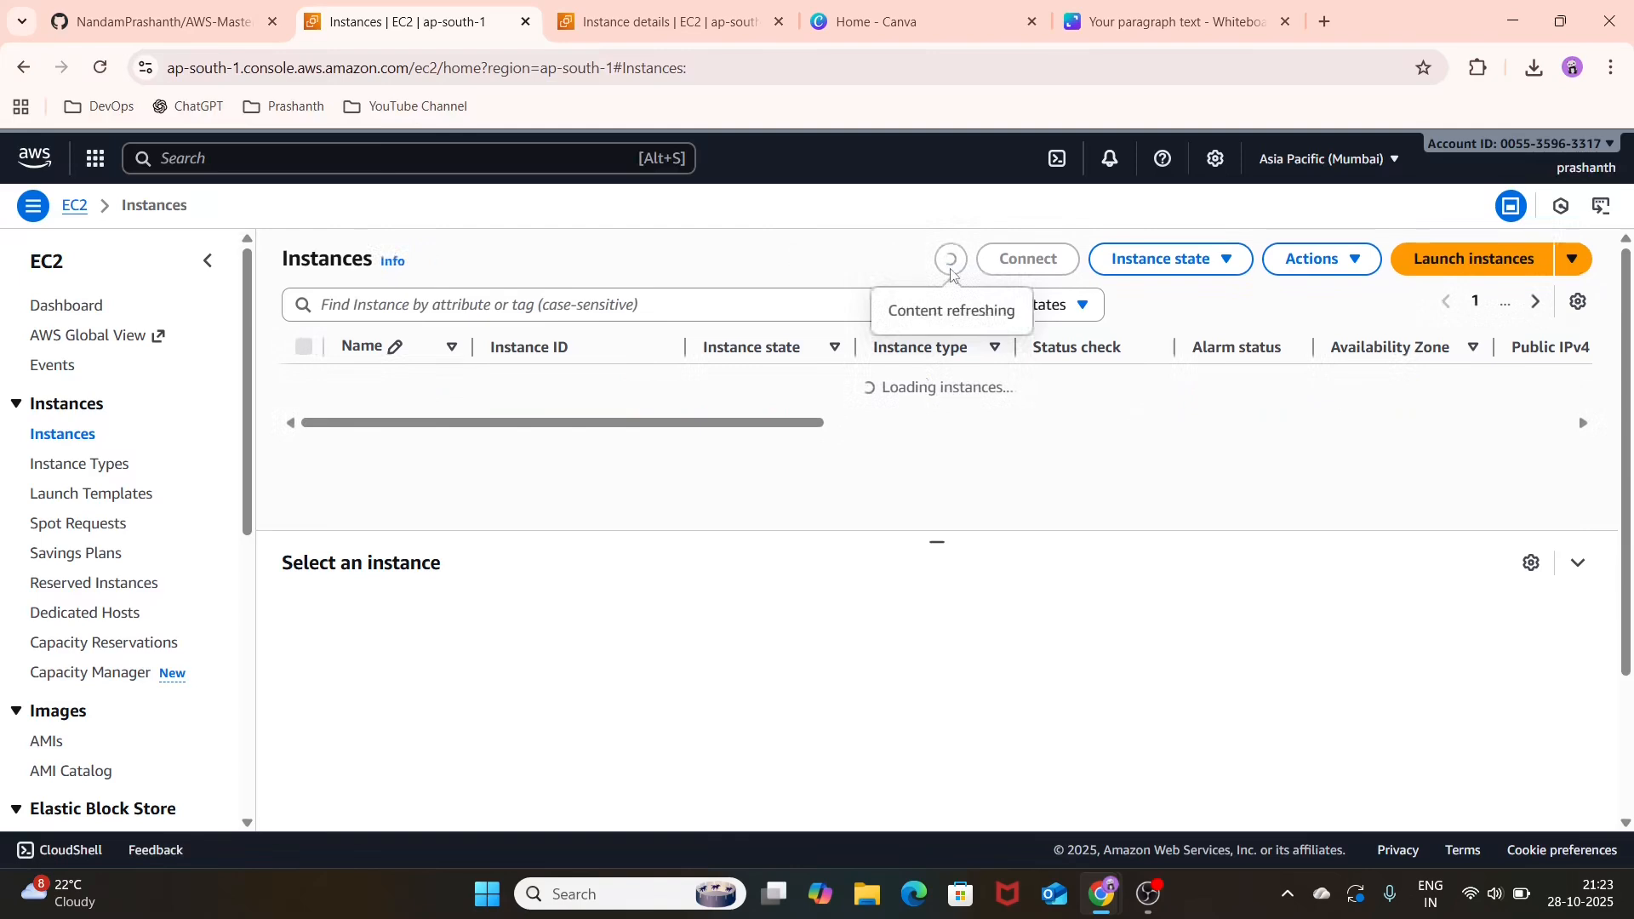
Step: Open the details of instance DEMO-EC2-LINUX, start creating an image from it and name the image TEST-AMI
click(596, 414)
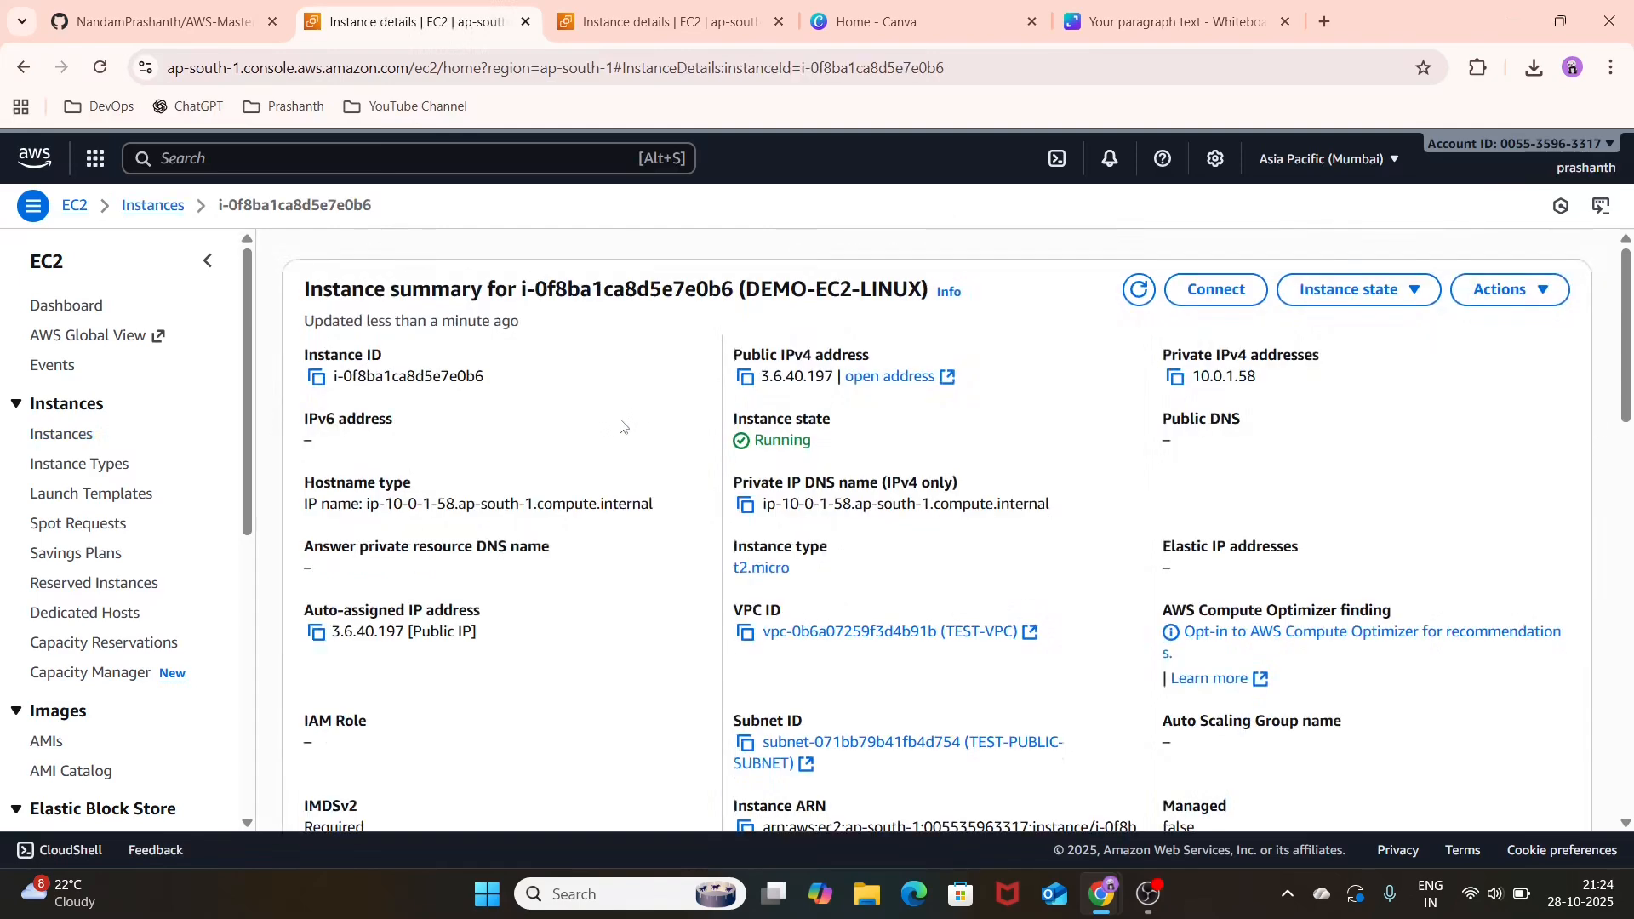
click(1539, 291)
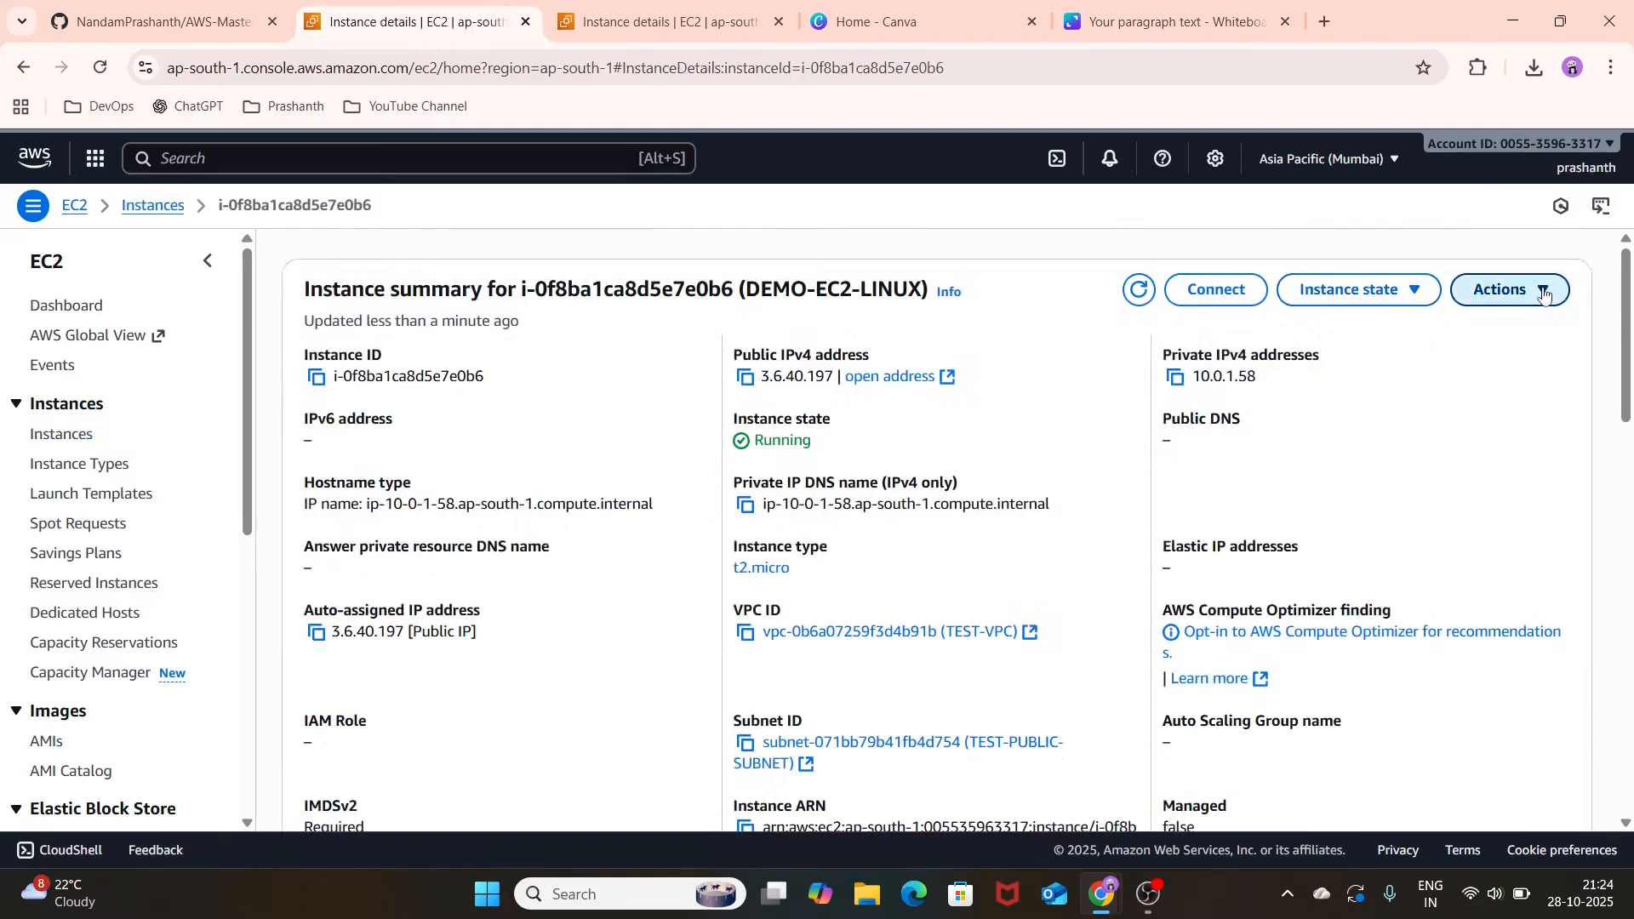
mouse_move(1412, 465)
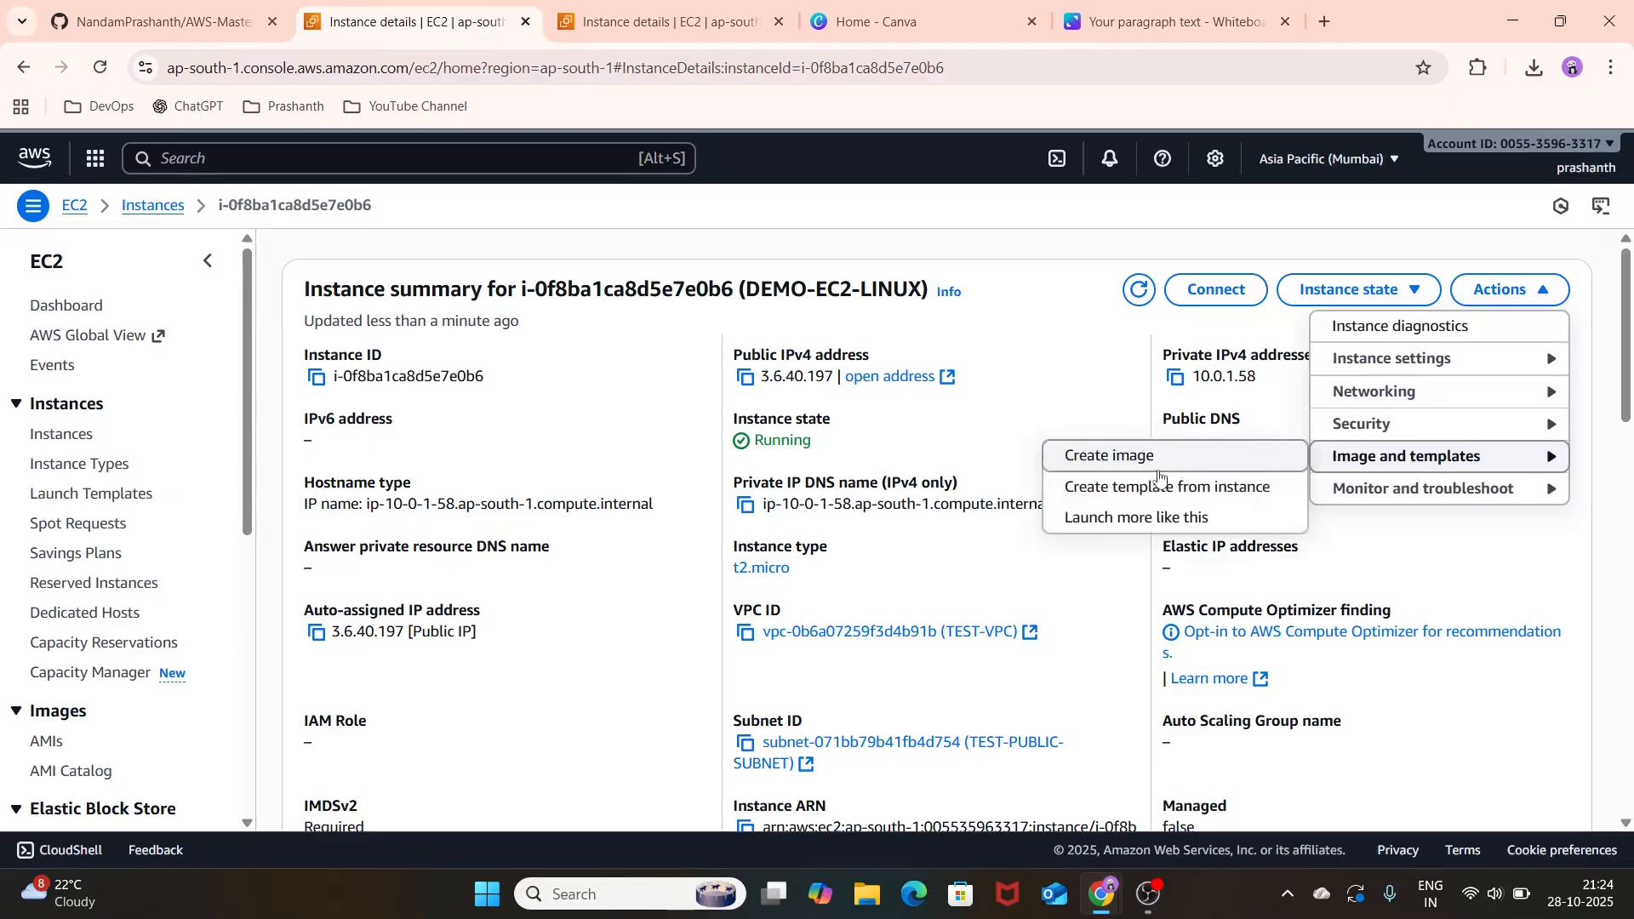
click(1109, 456)
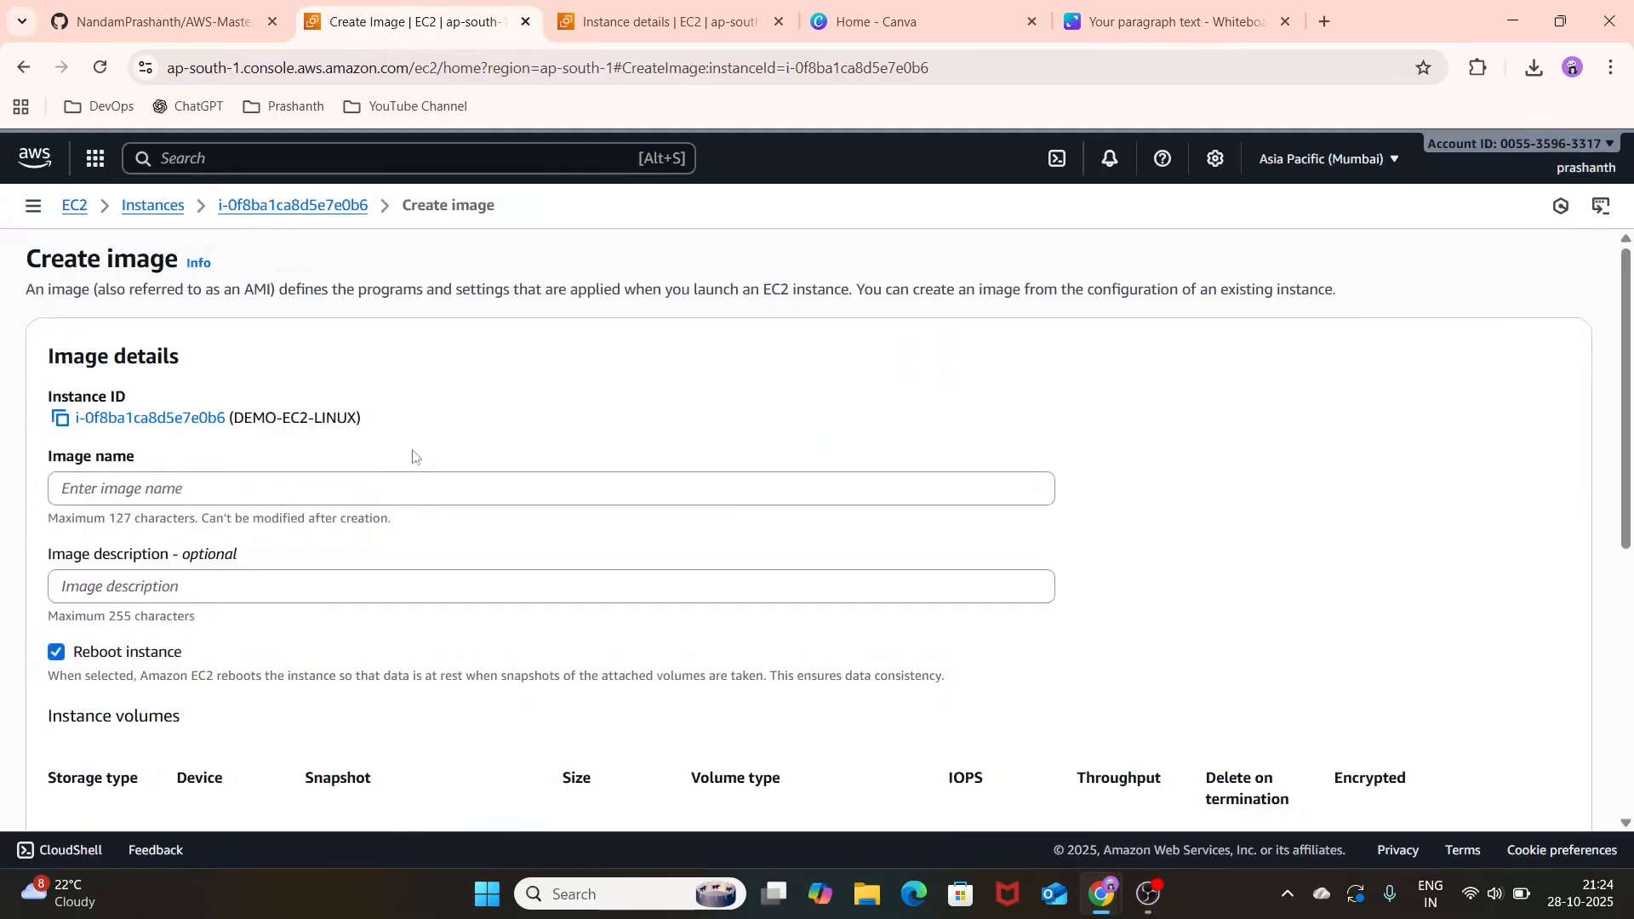
click(484, 474)
text(TES)
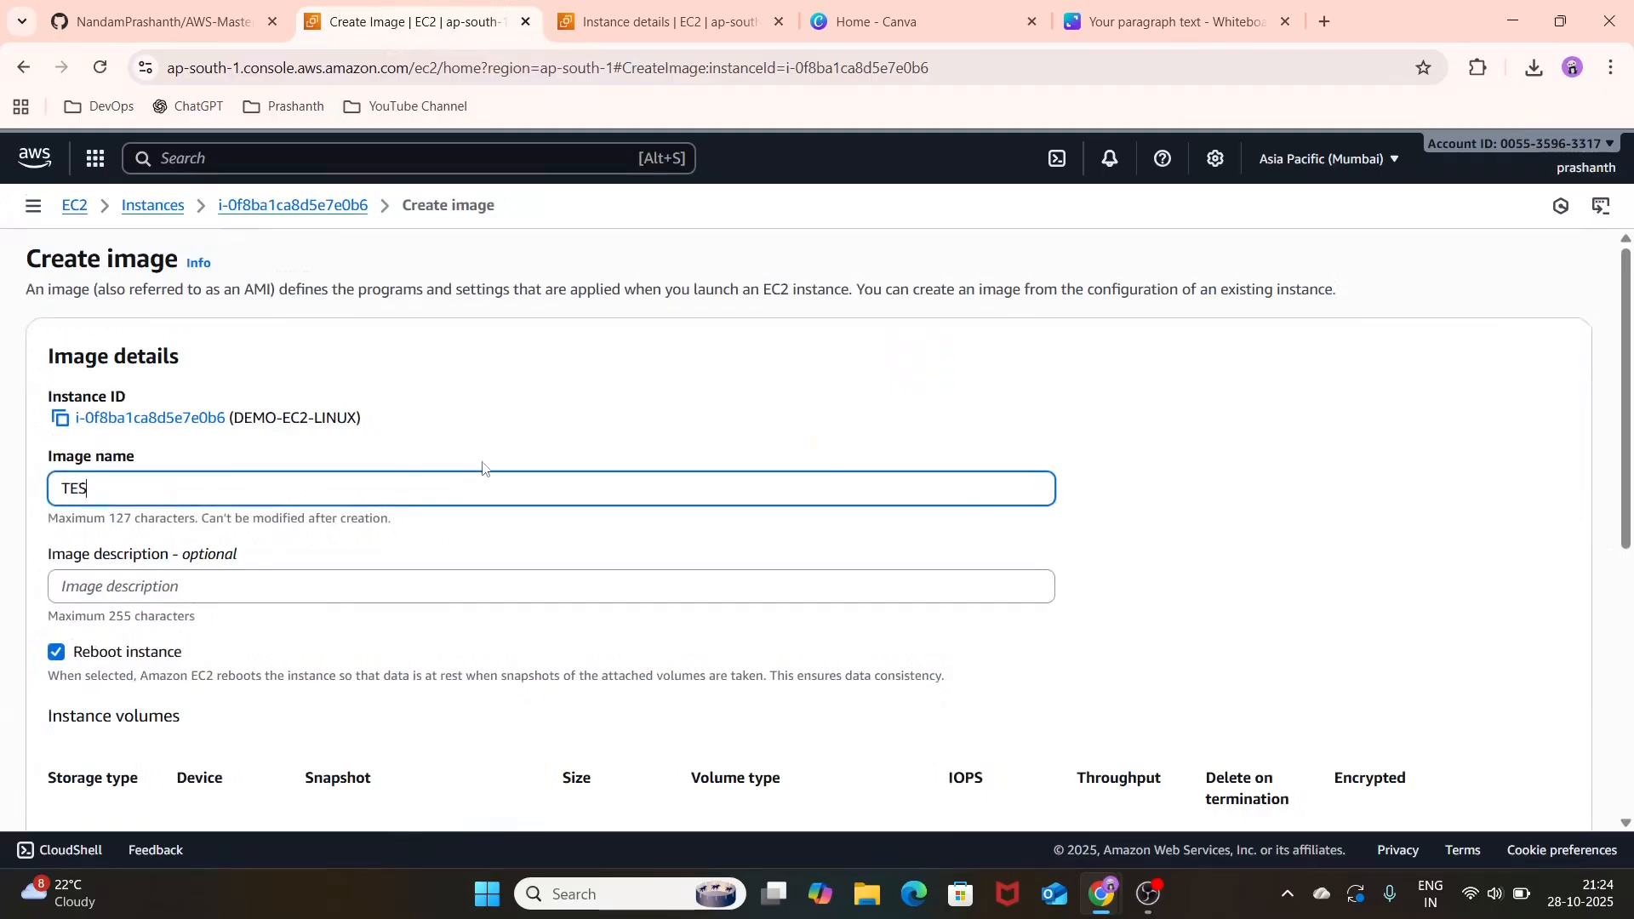
text(T-AMI)
Step: Review the reboot, volume and tag settings of the new image, leave its description empty and create the image
scroll(482, 468, down, 1)
click(483, 463)
scroll(485, 532, down, 2)
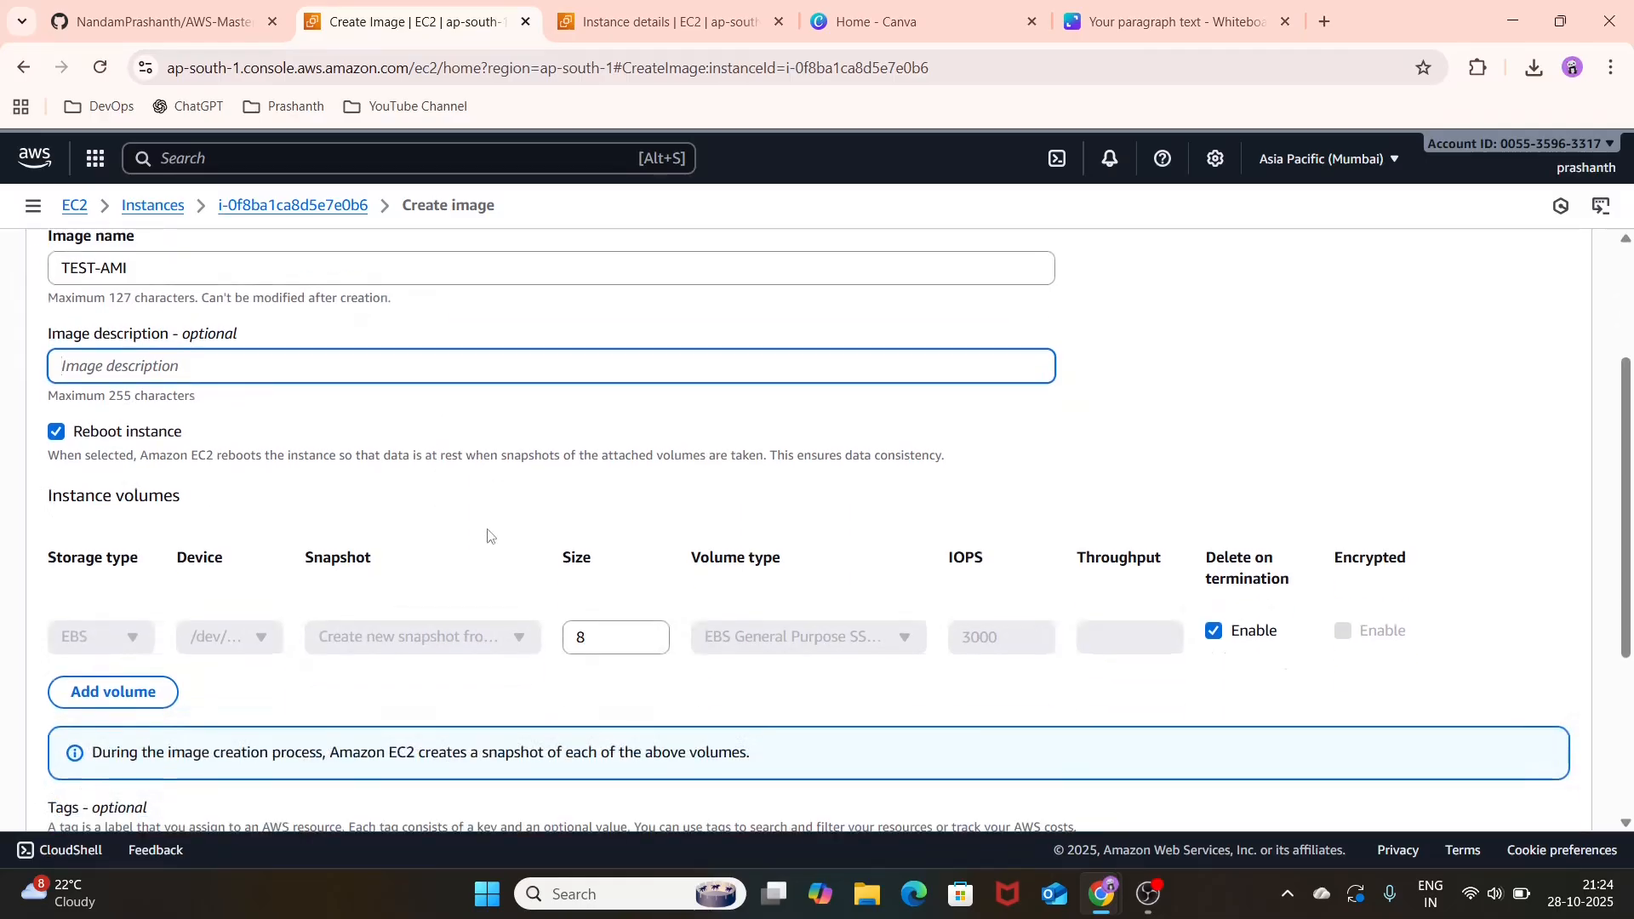
scroll(554, 606, down, 1)
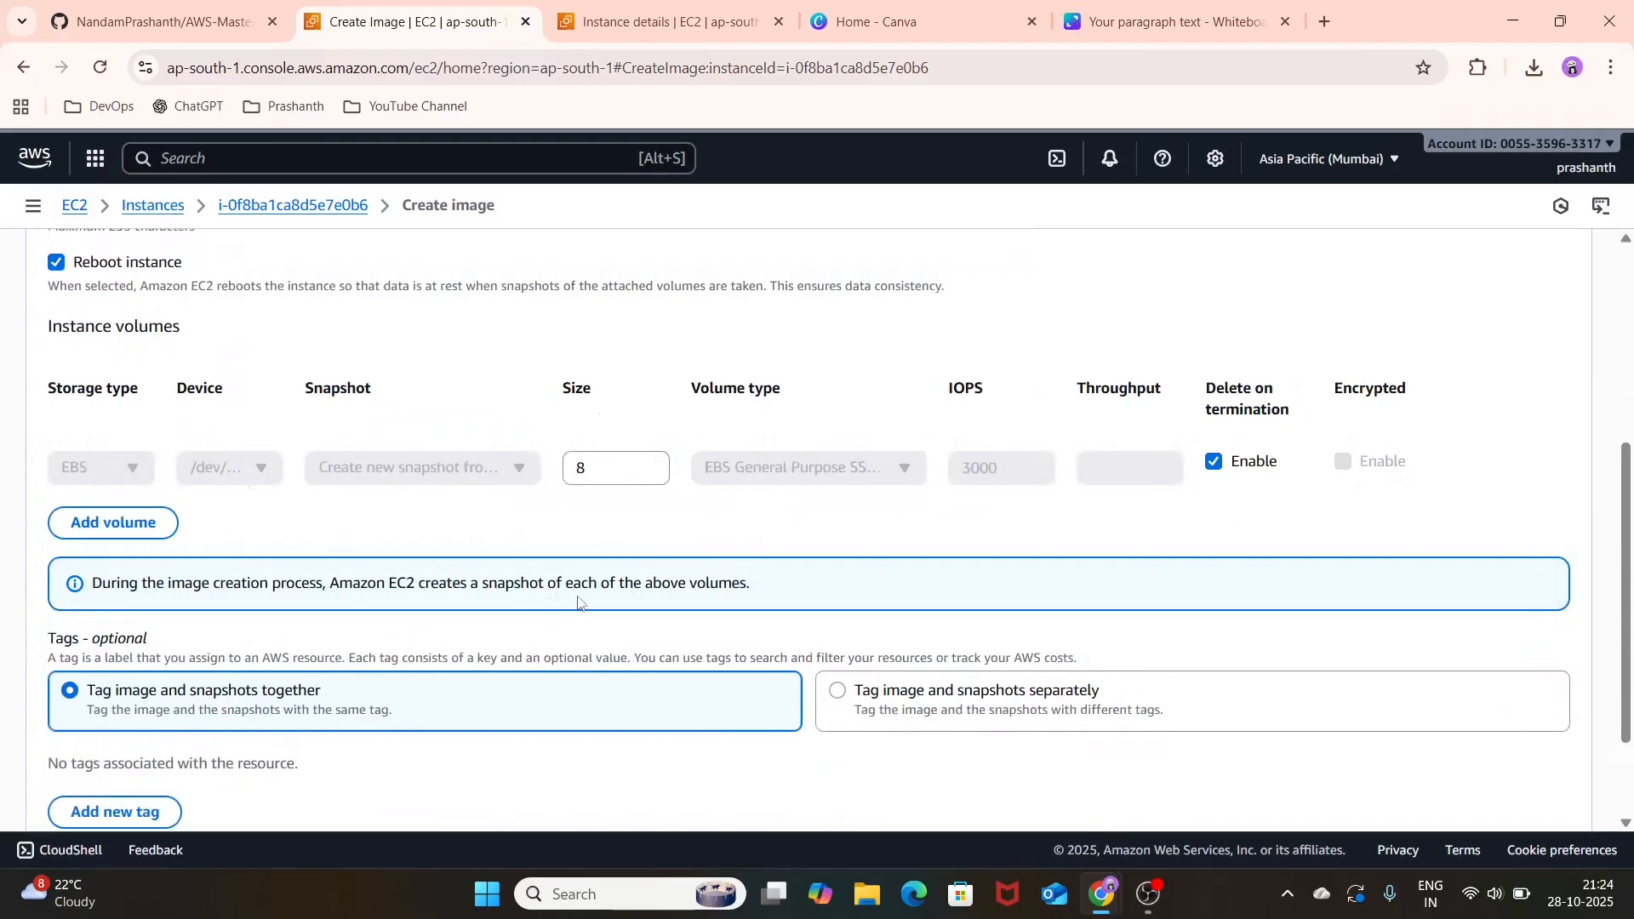
scroll(578, 603, down, 2)
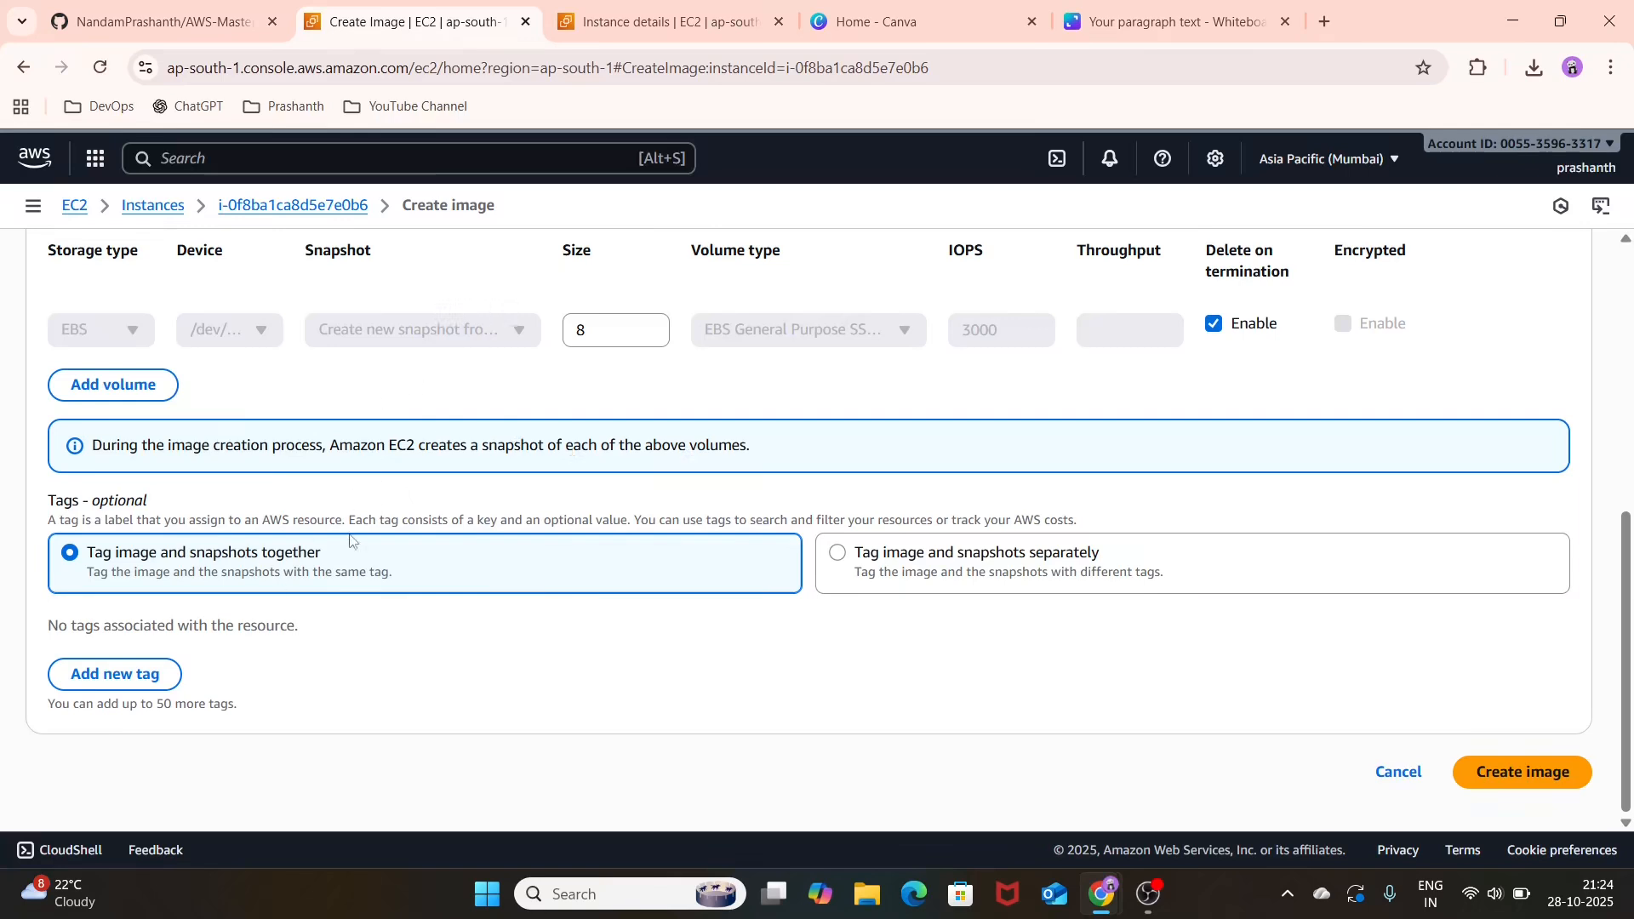
click(1576, 774)
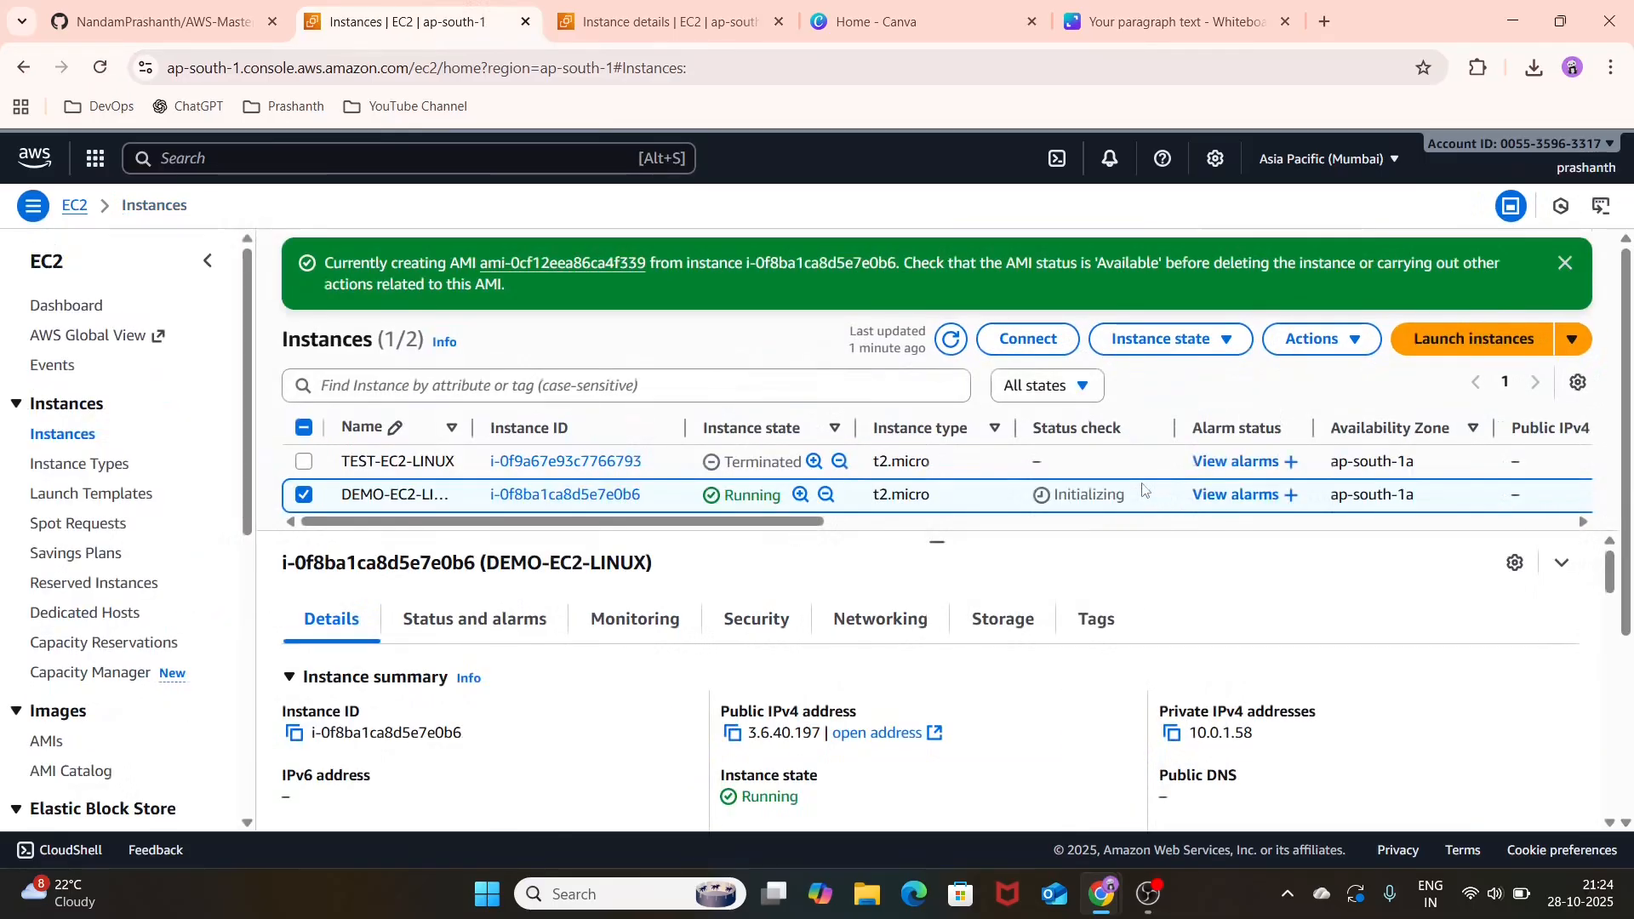
Step: Open the newly created image from the creation notice and select TEST-AMI in the AMI list to show its details
click(556, 269)
click(393, 19)
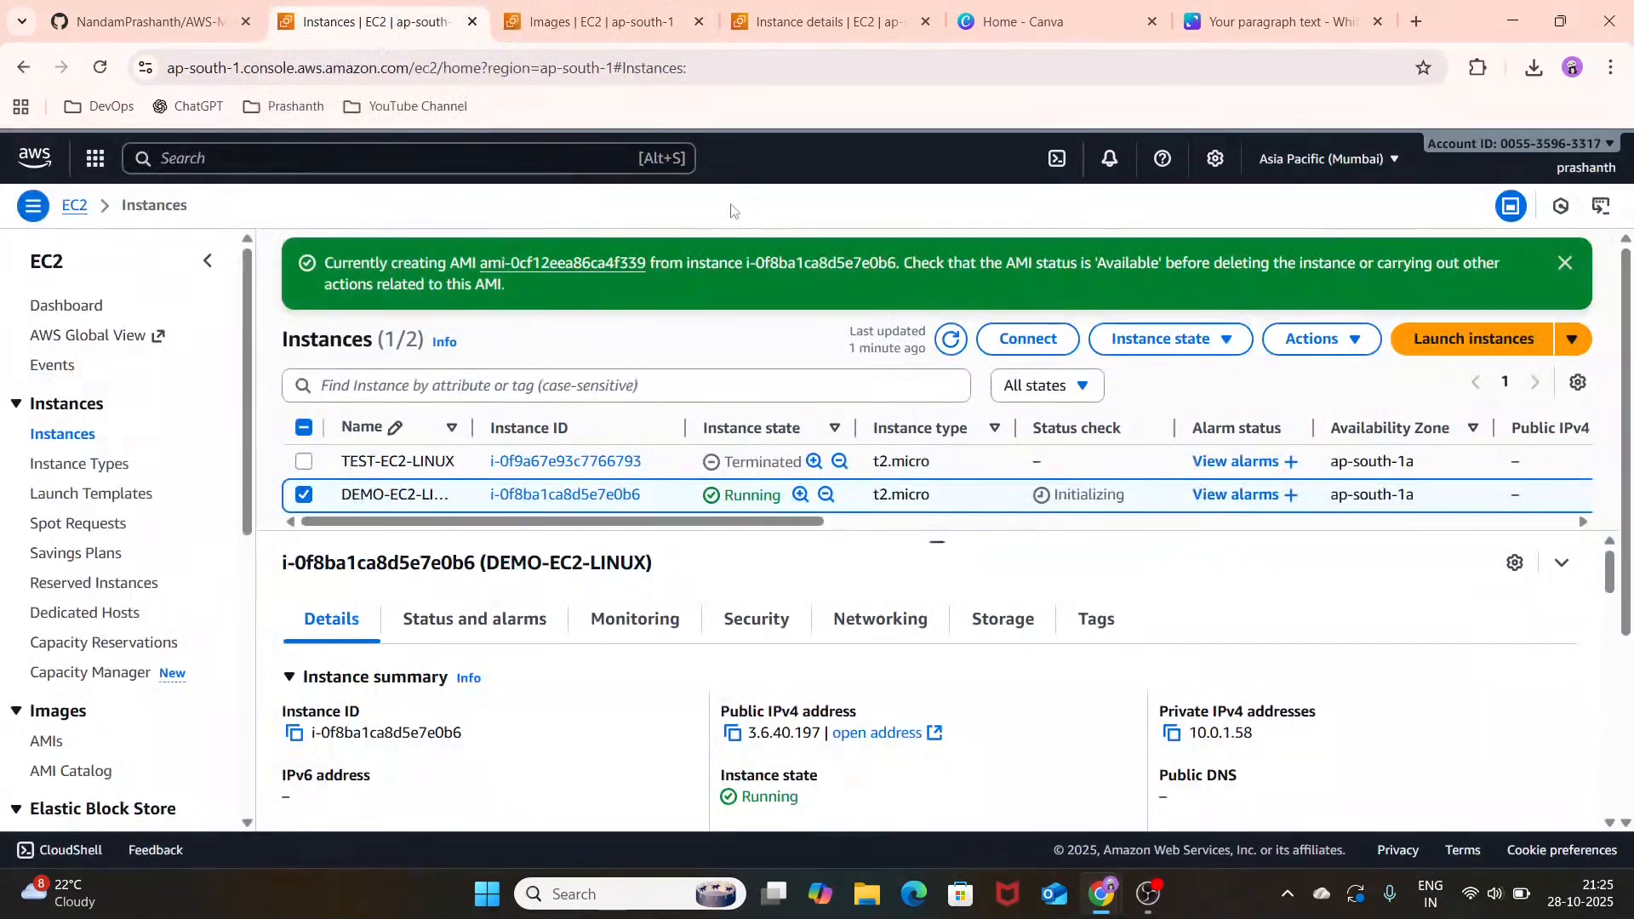
click(607, 24)
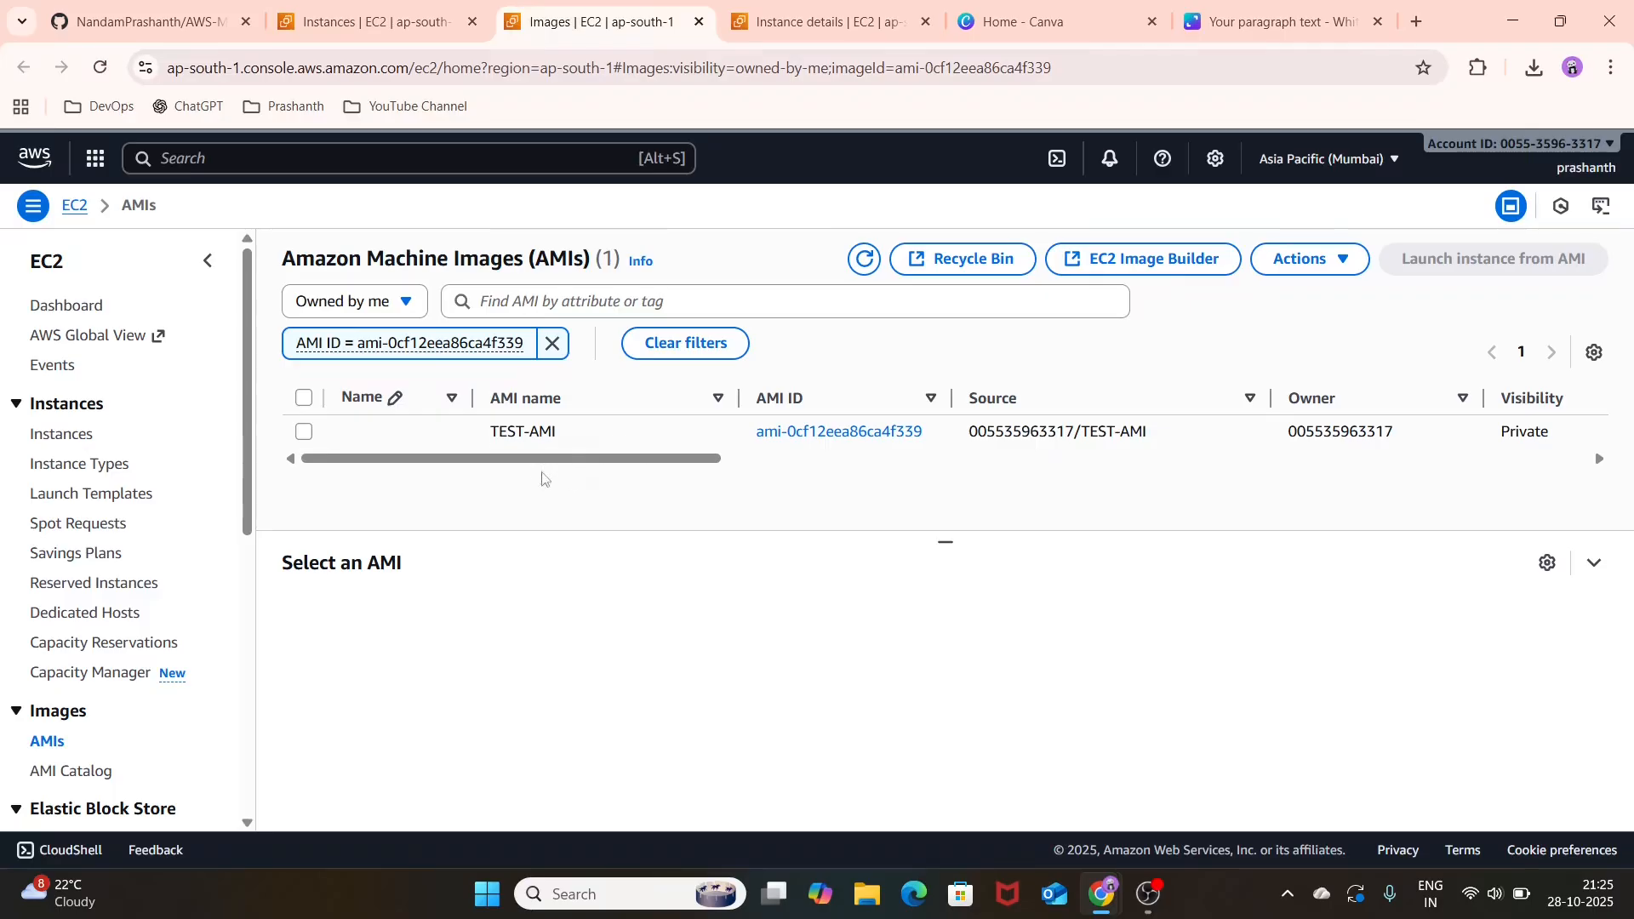
click(304, 433)
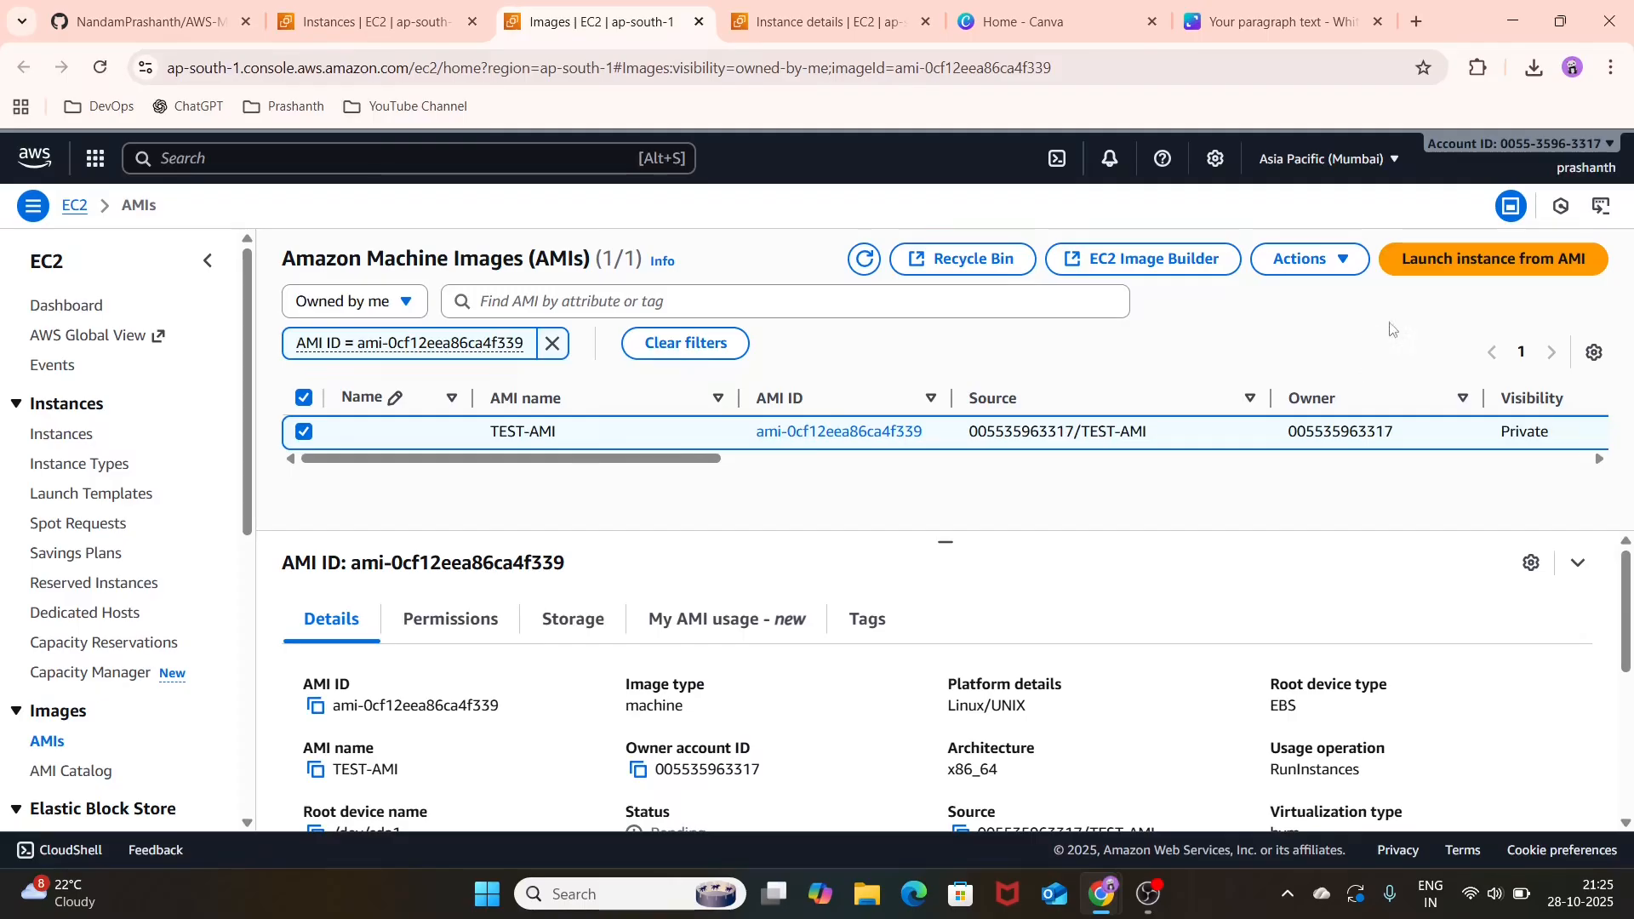
Step: Start launching an instance from TEST-AMI and review the launch form's image, instance type, network and firewall settings
click(1488, 263)
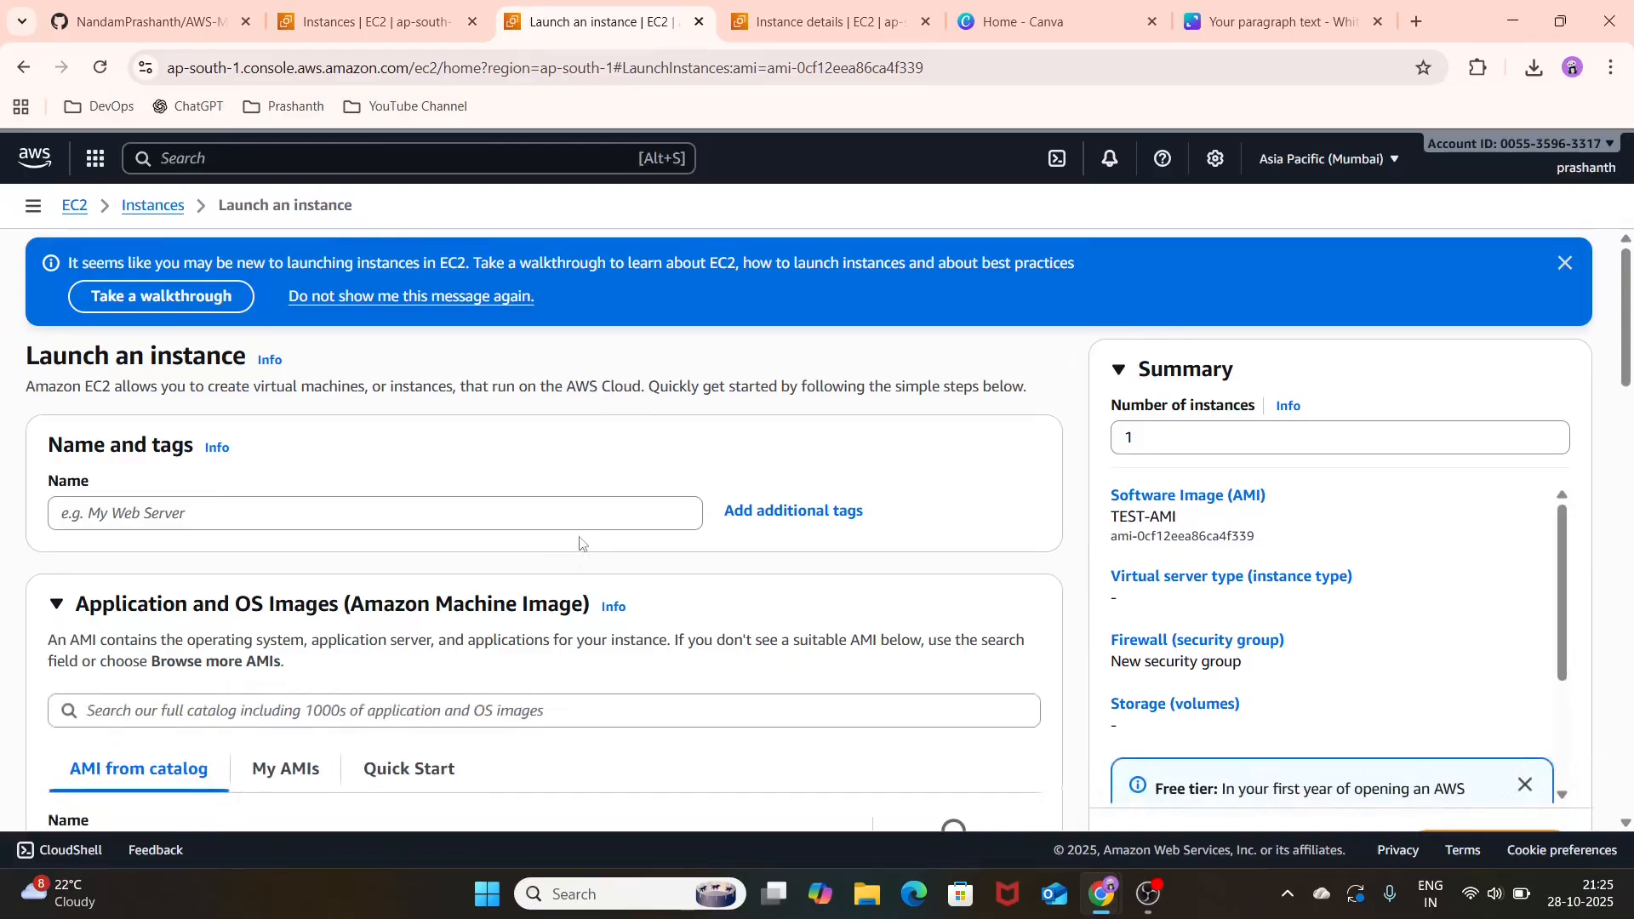
scroll(579, 542, down, 10)
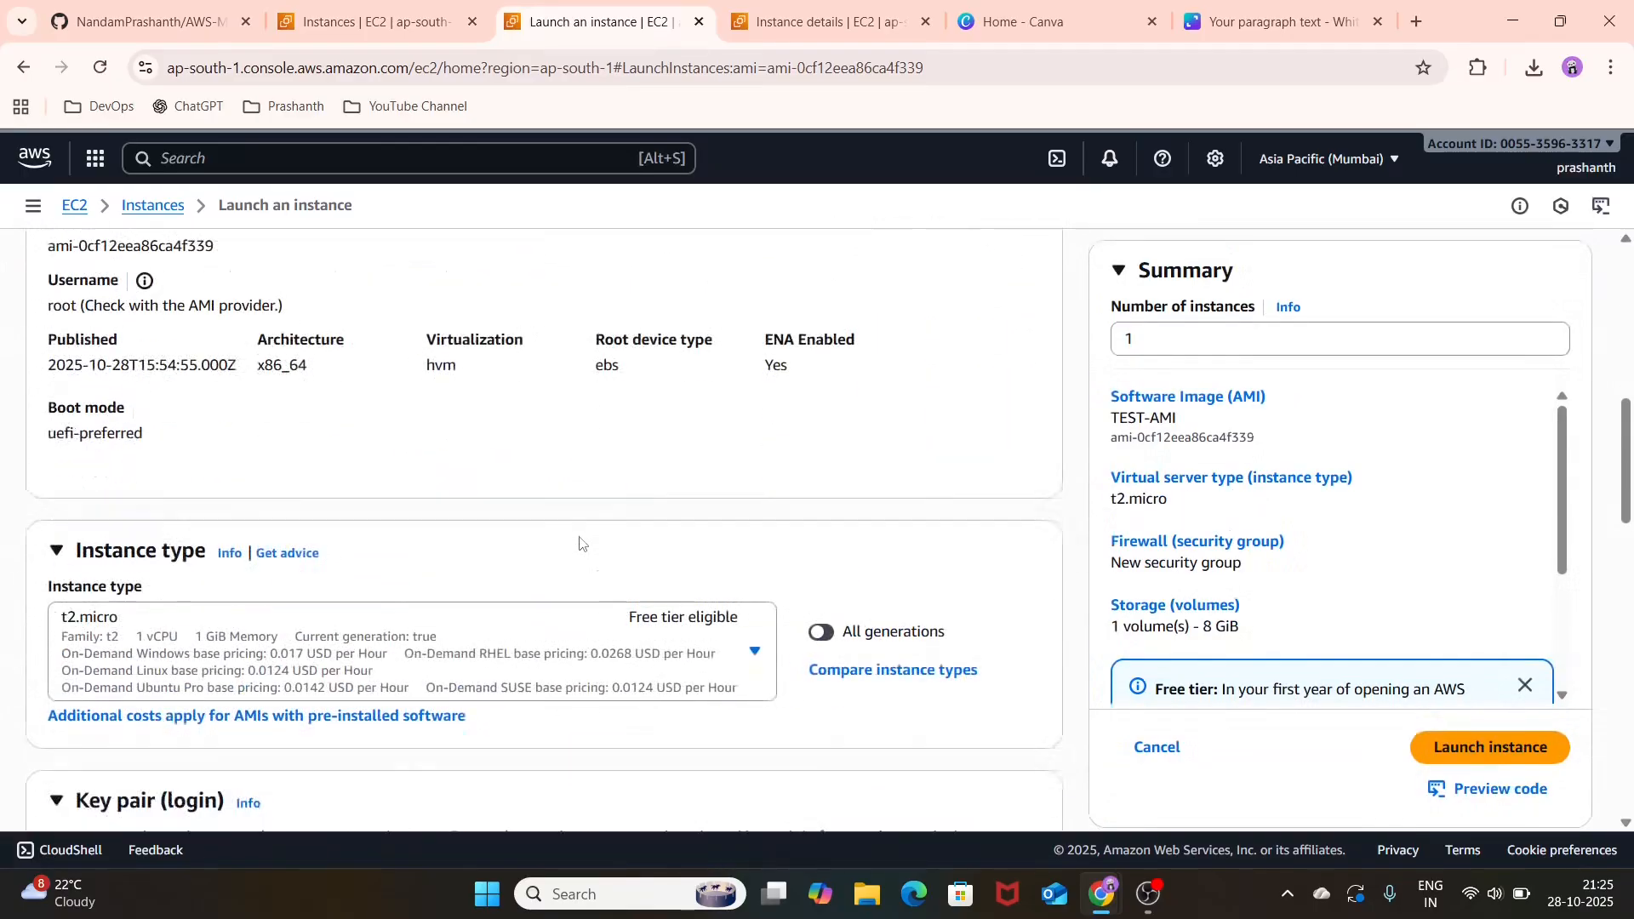
scroll(580, 542, down, 8)
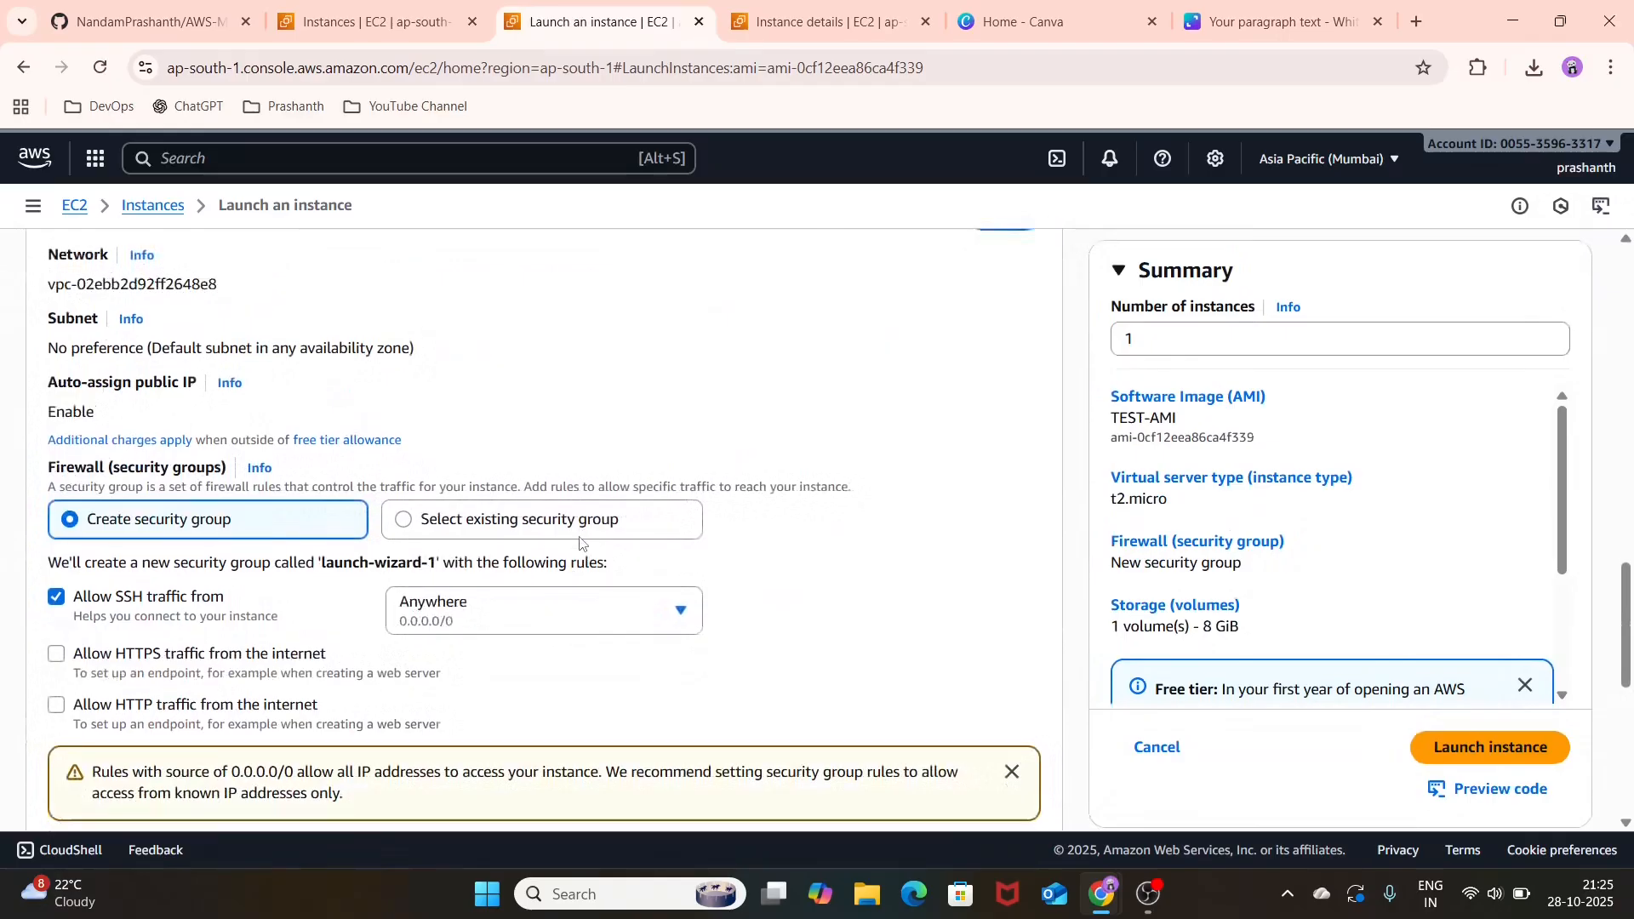
scroll(579, 543, up, 2)
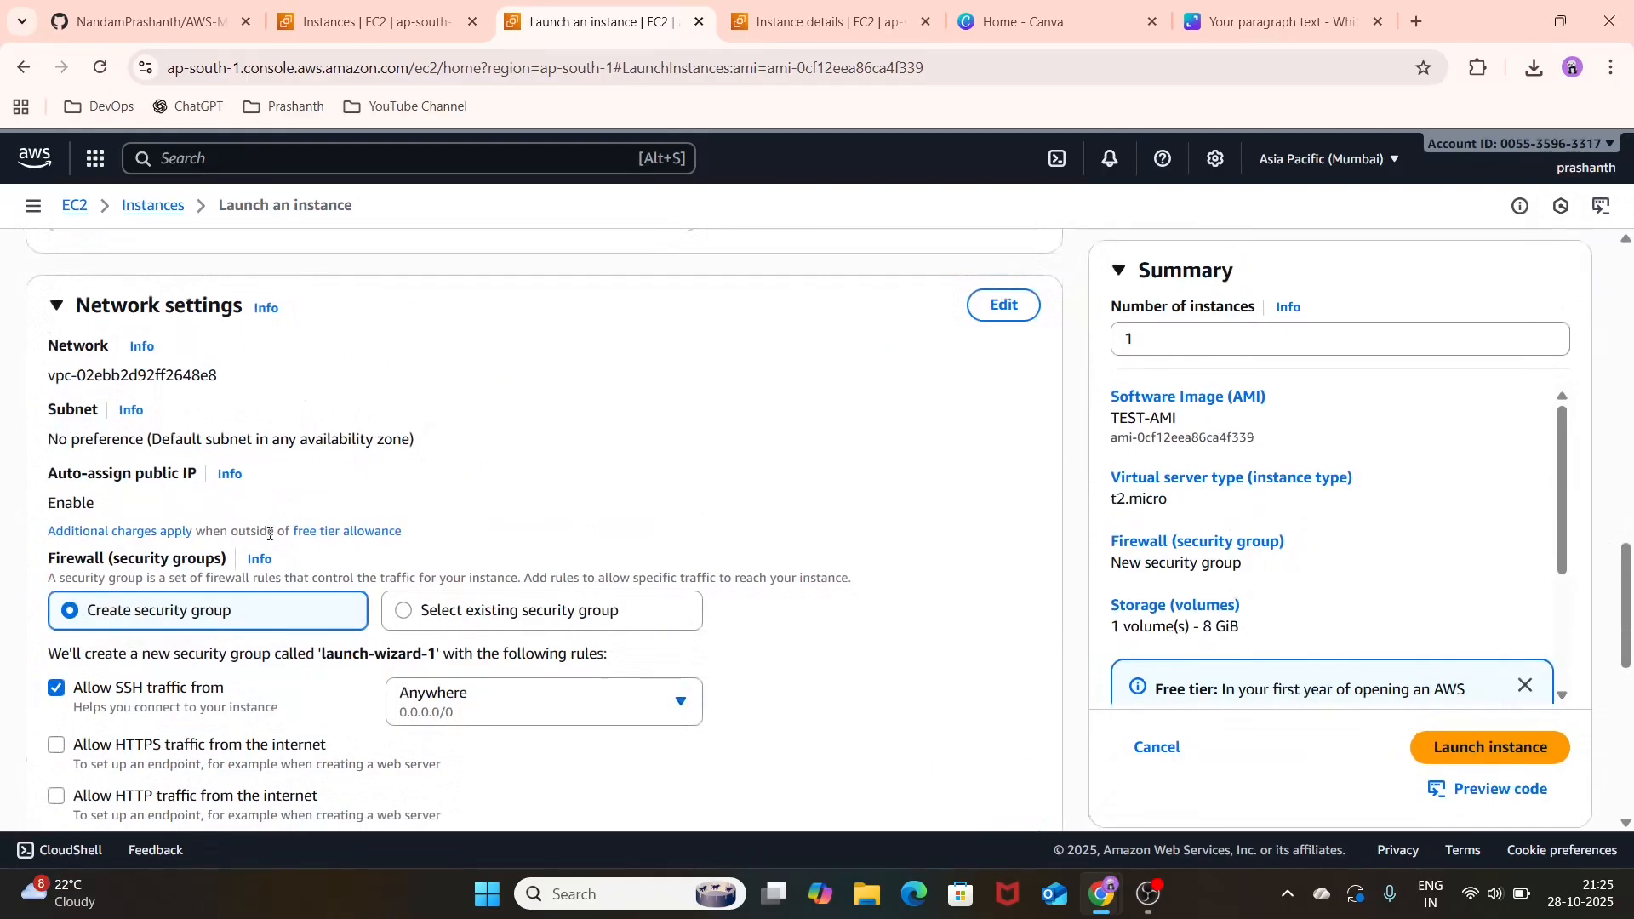
scroll(485, 460, down, 7)
scroll(485, 460, up, 15)
scroll(485, 460, up, 5)
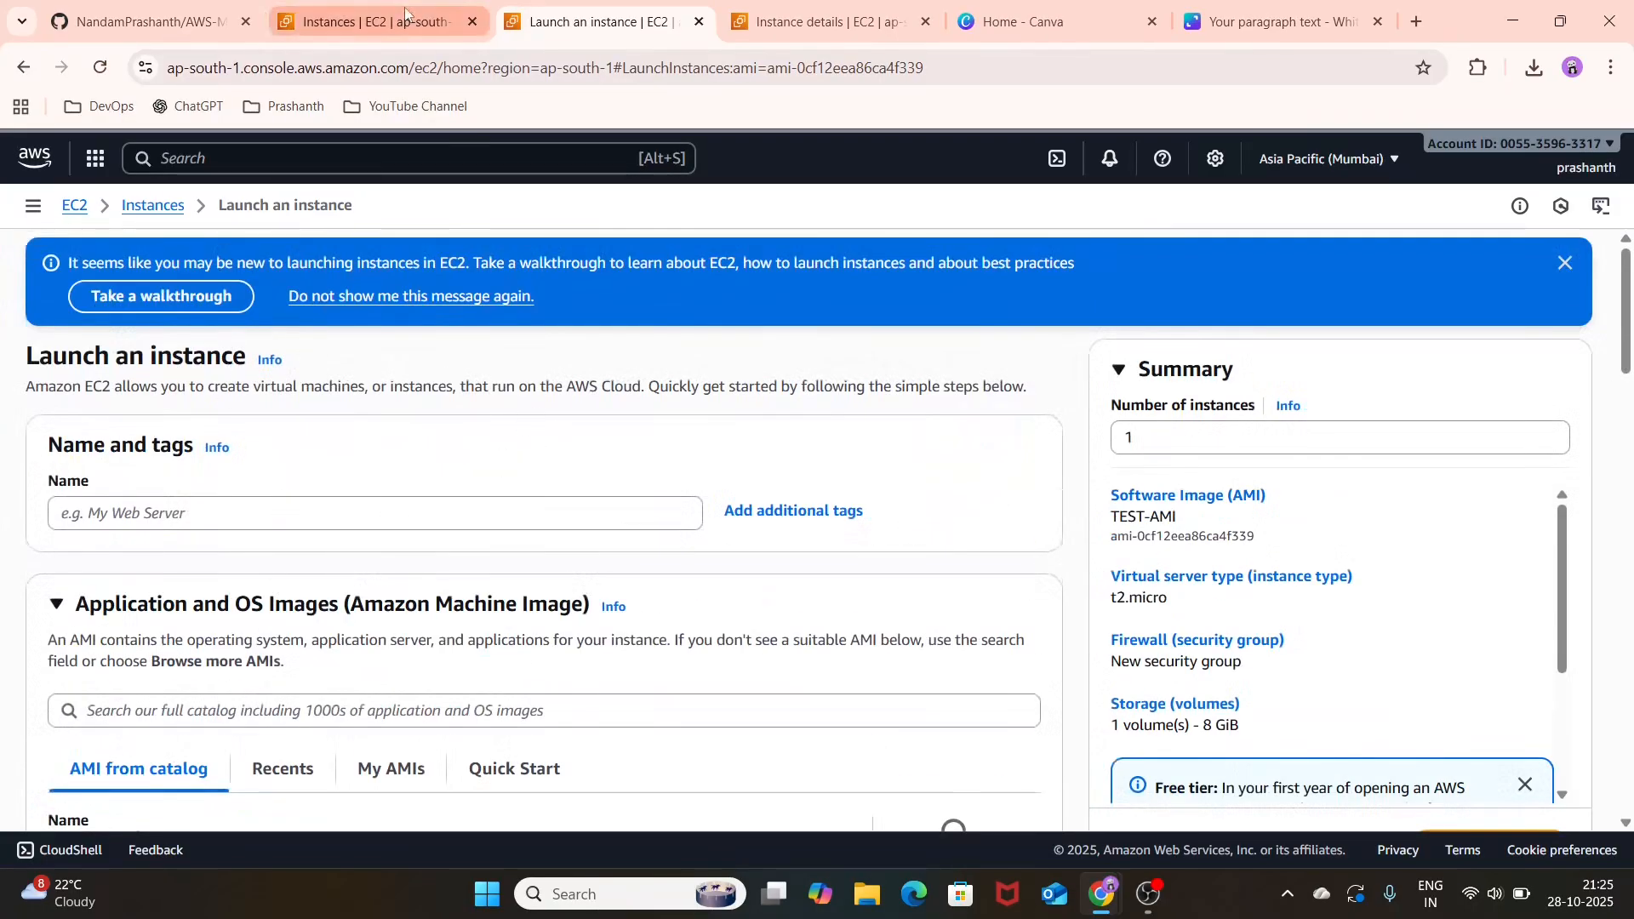
Step: Open the connection options of instance DEMO-EC2-LINUX and review the EC2 Instance Connect and SSH client methods
click(169, 213)
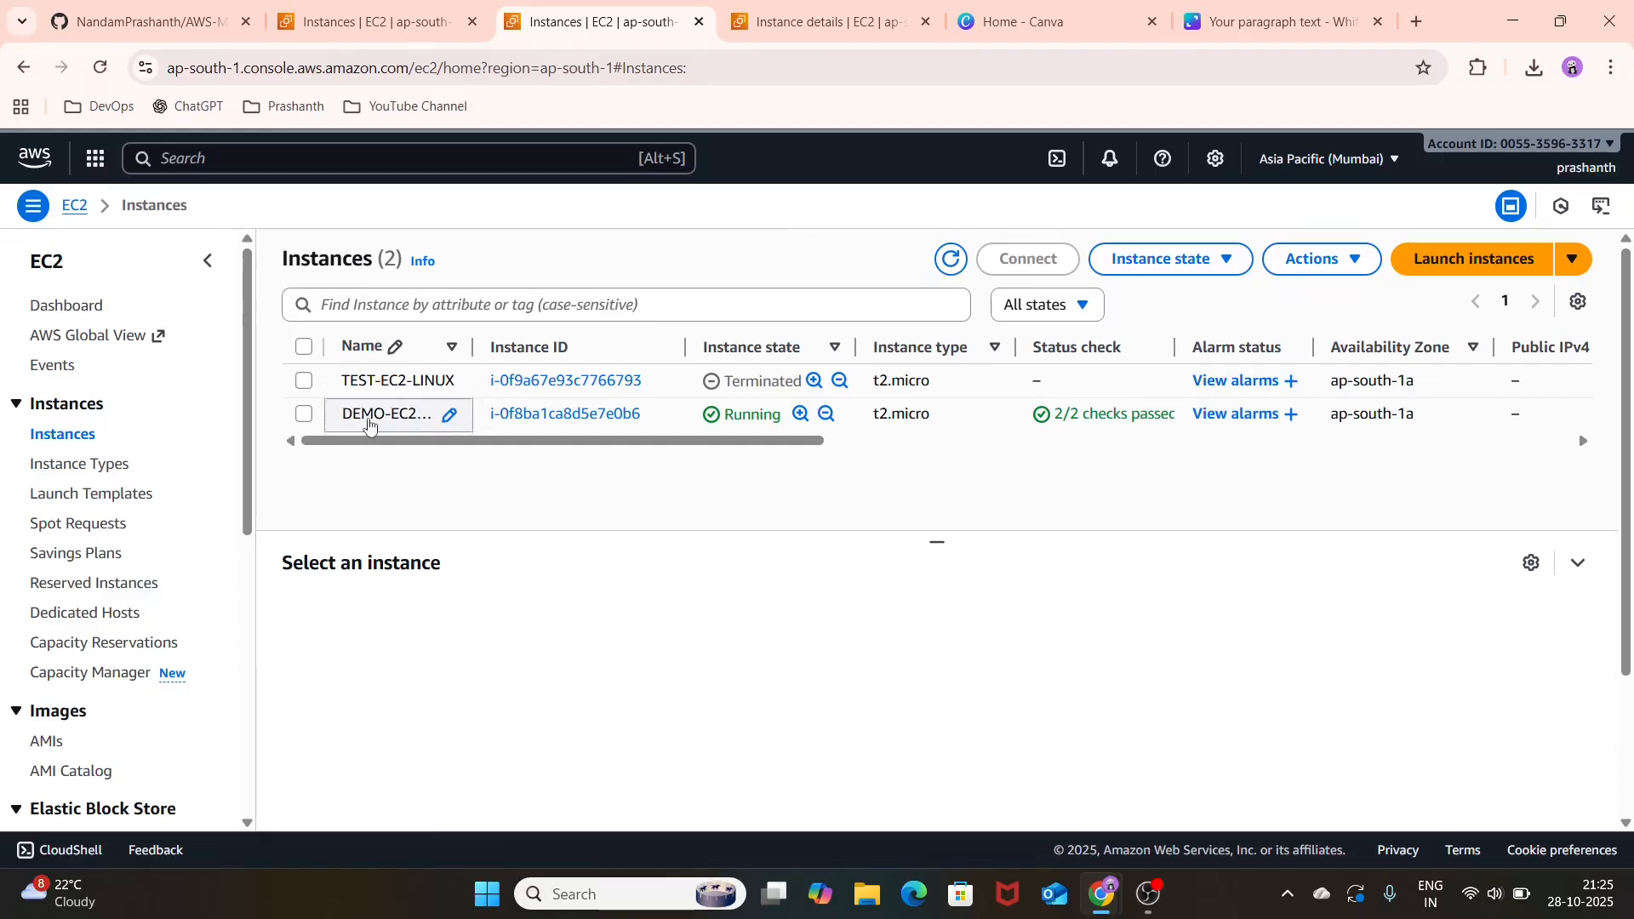
click(514, 413)
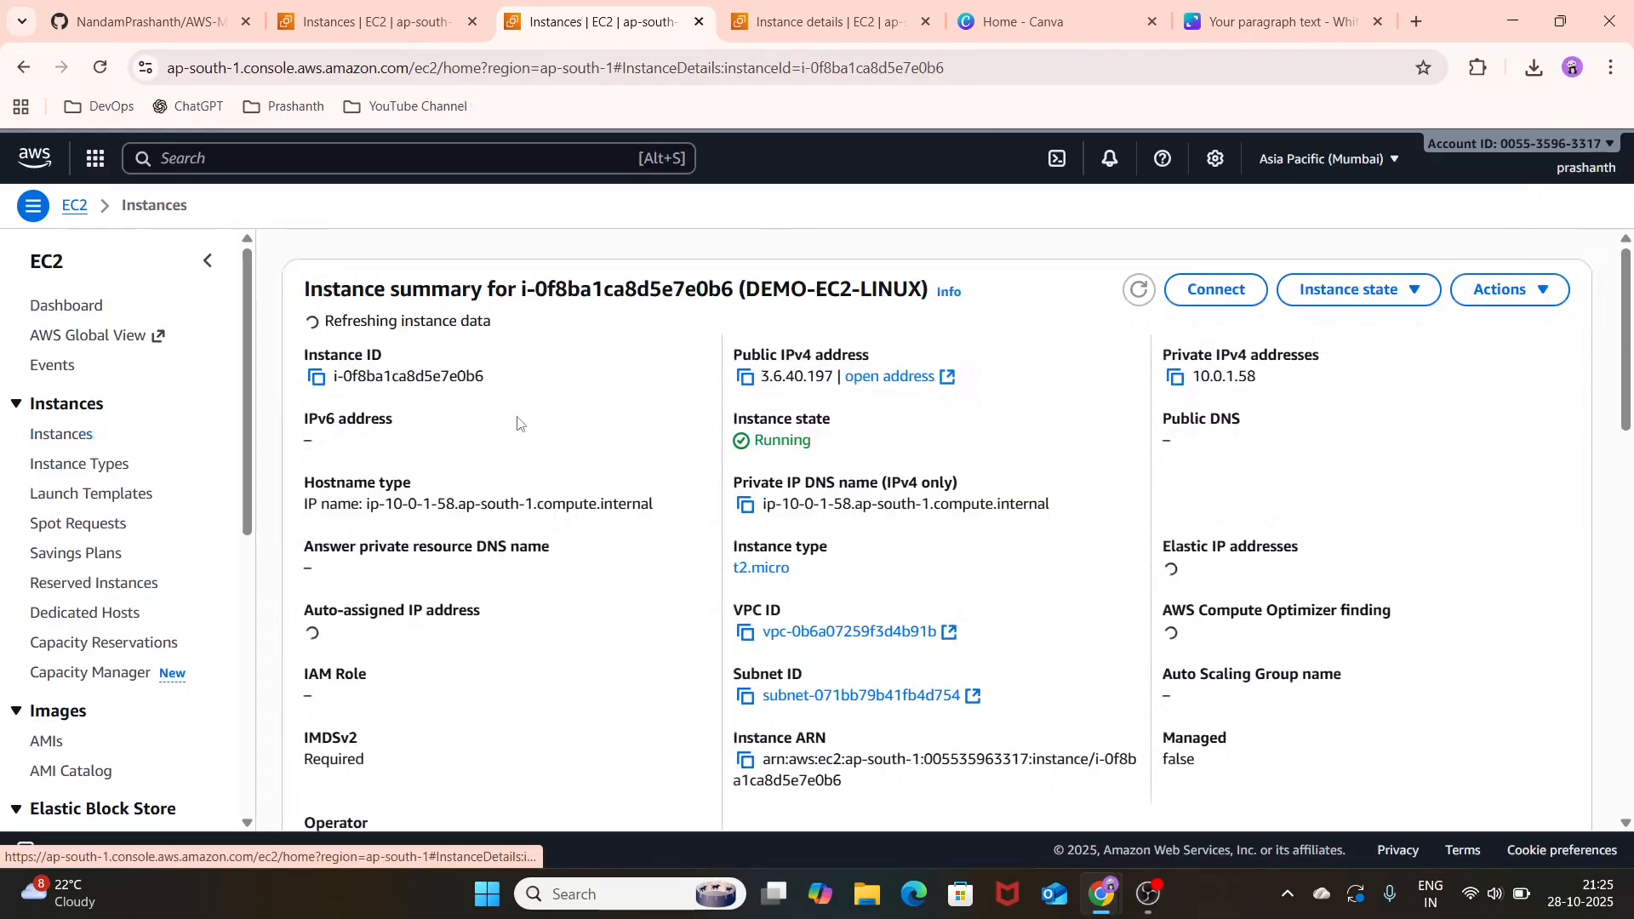
click(1213, 292)
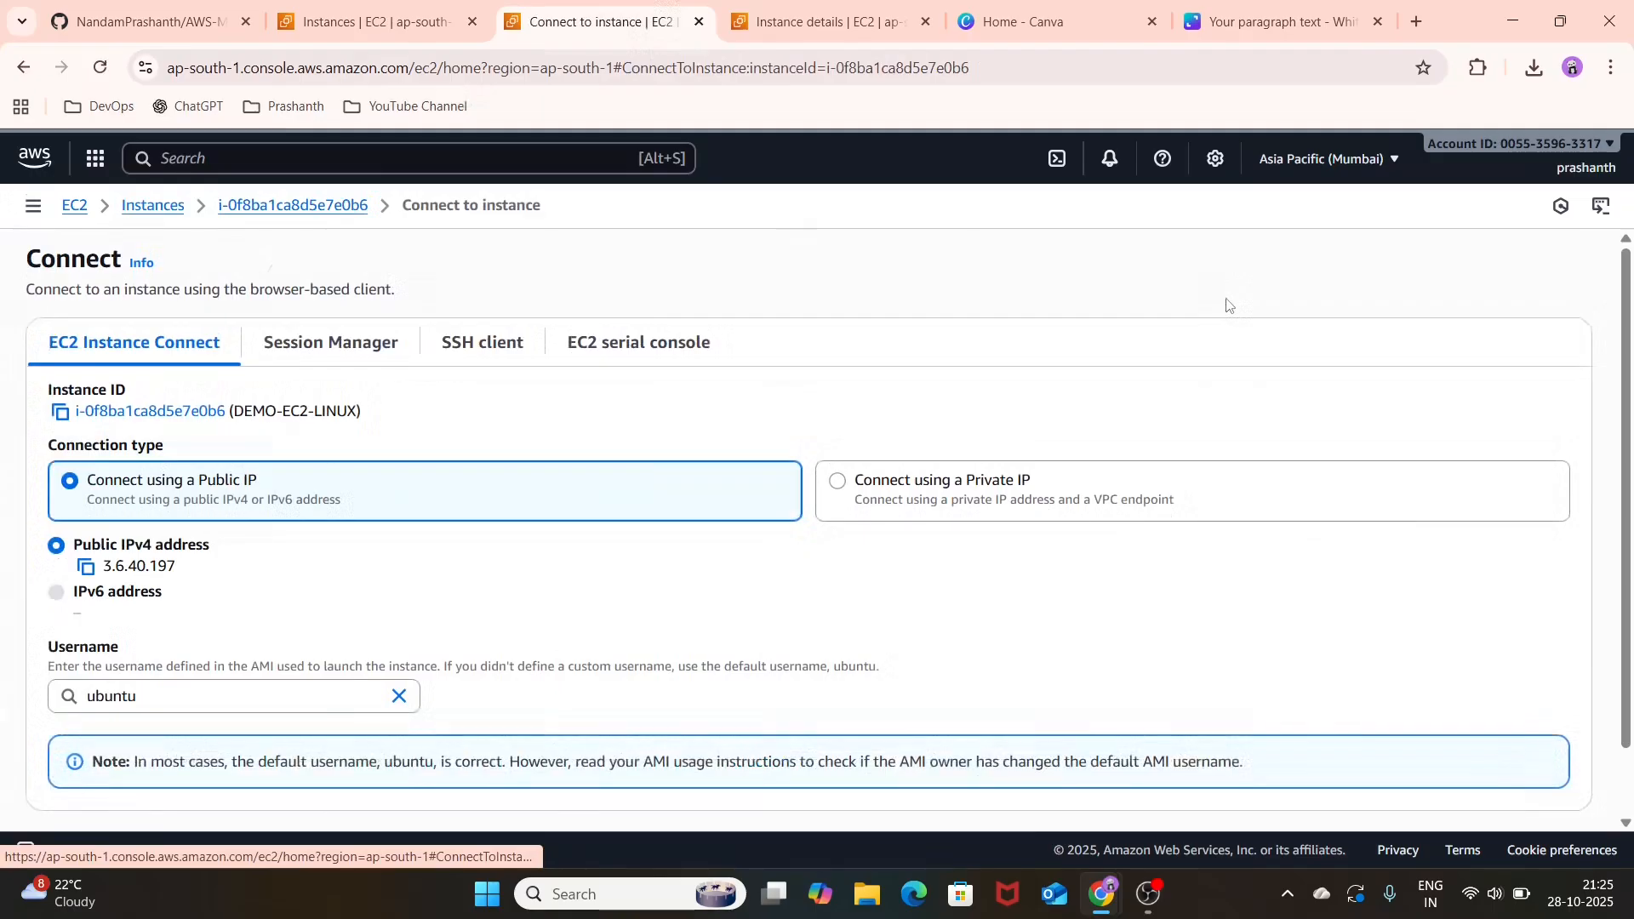
scroll(456, 582, down, 1)
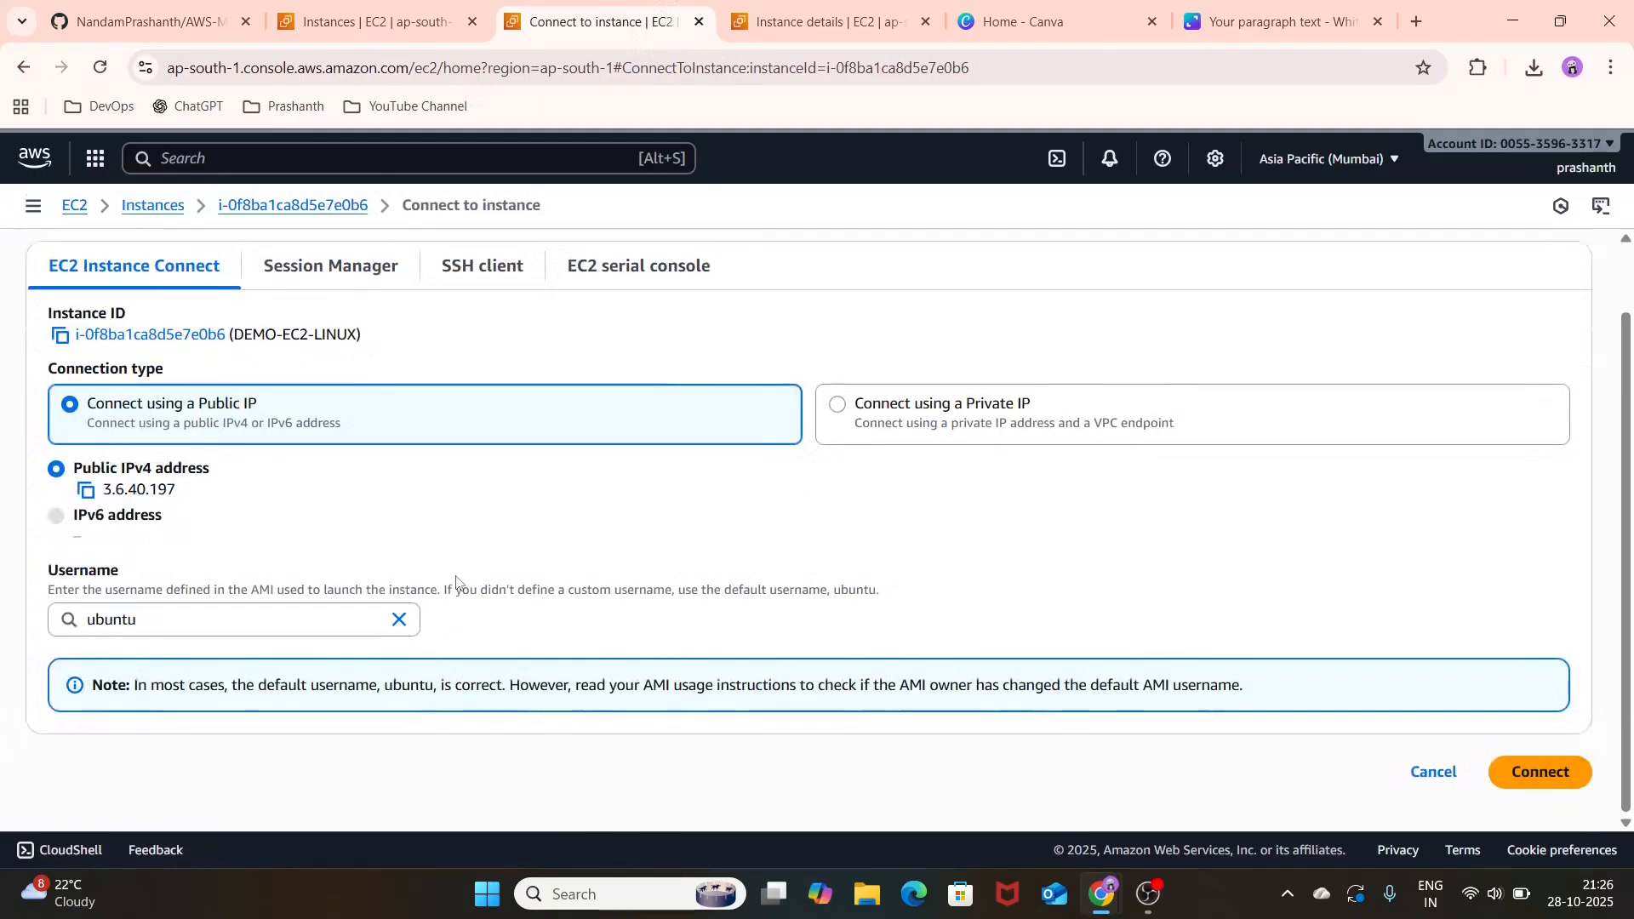
click(472, 267)
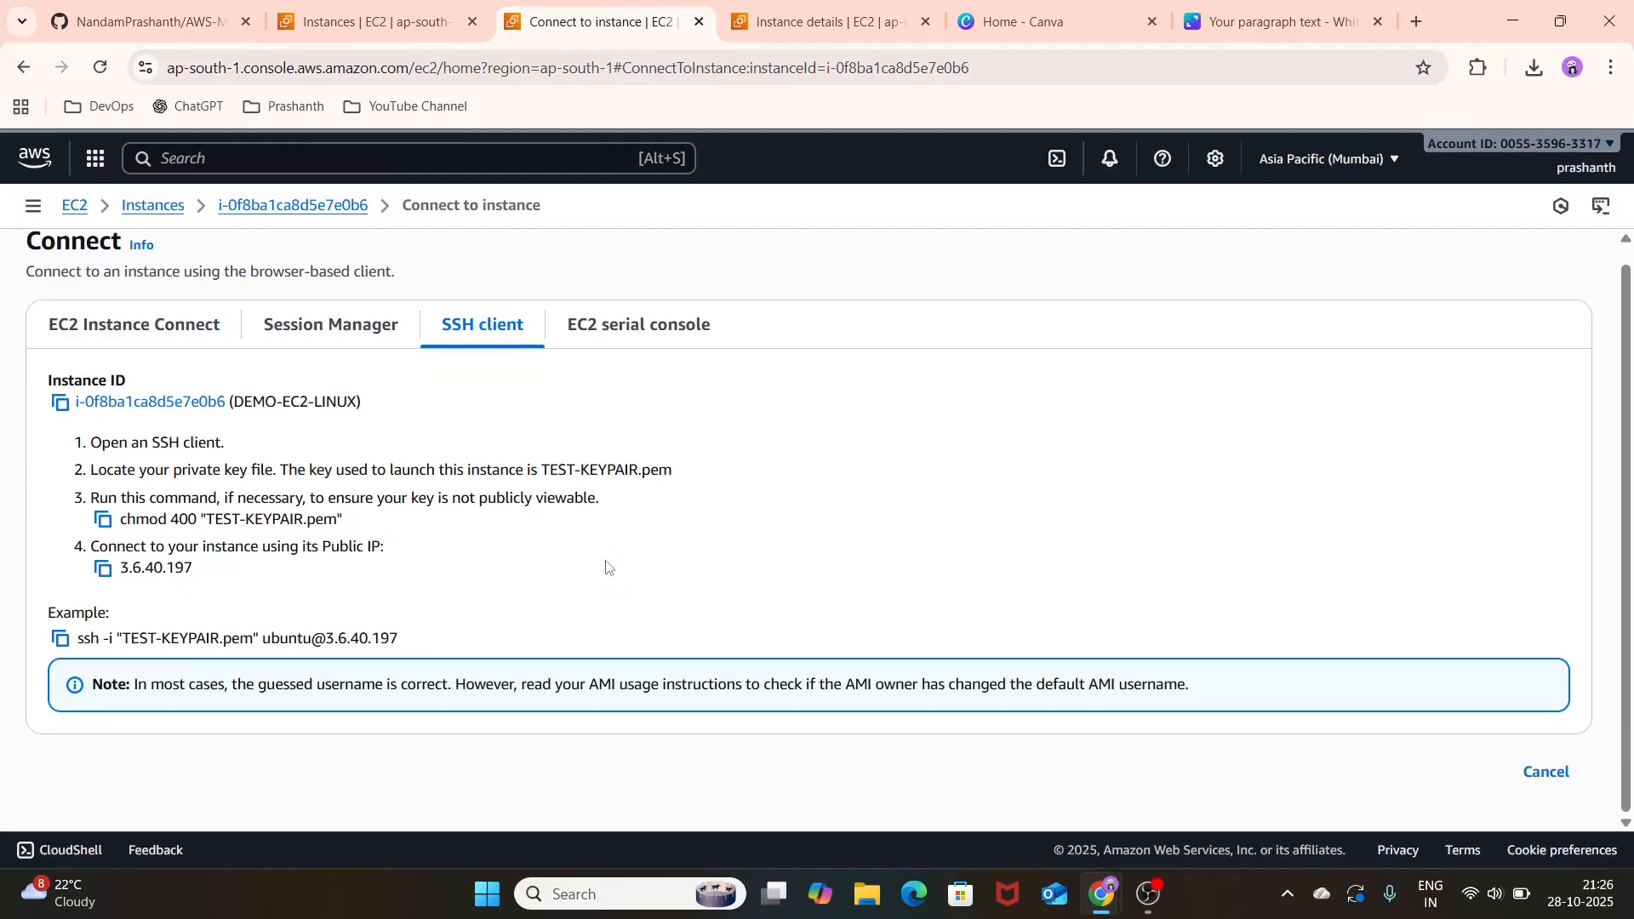
click(164, 329)
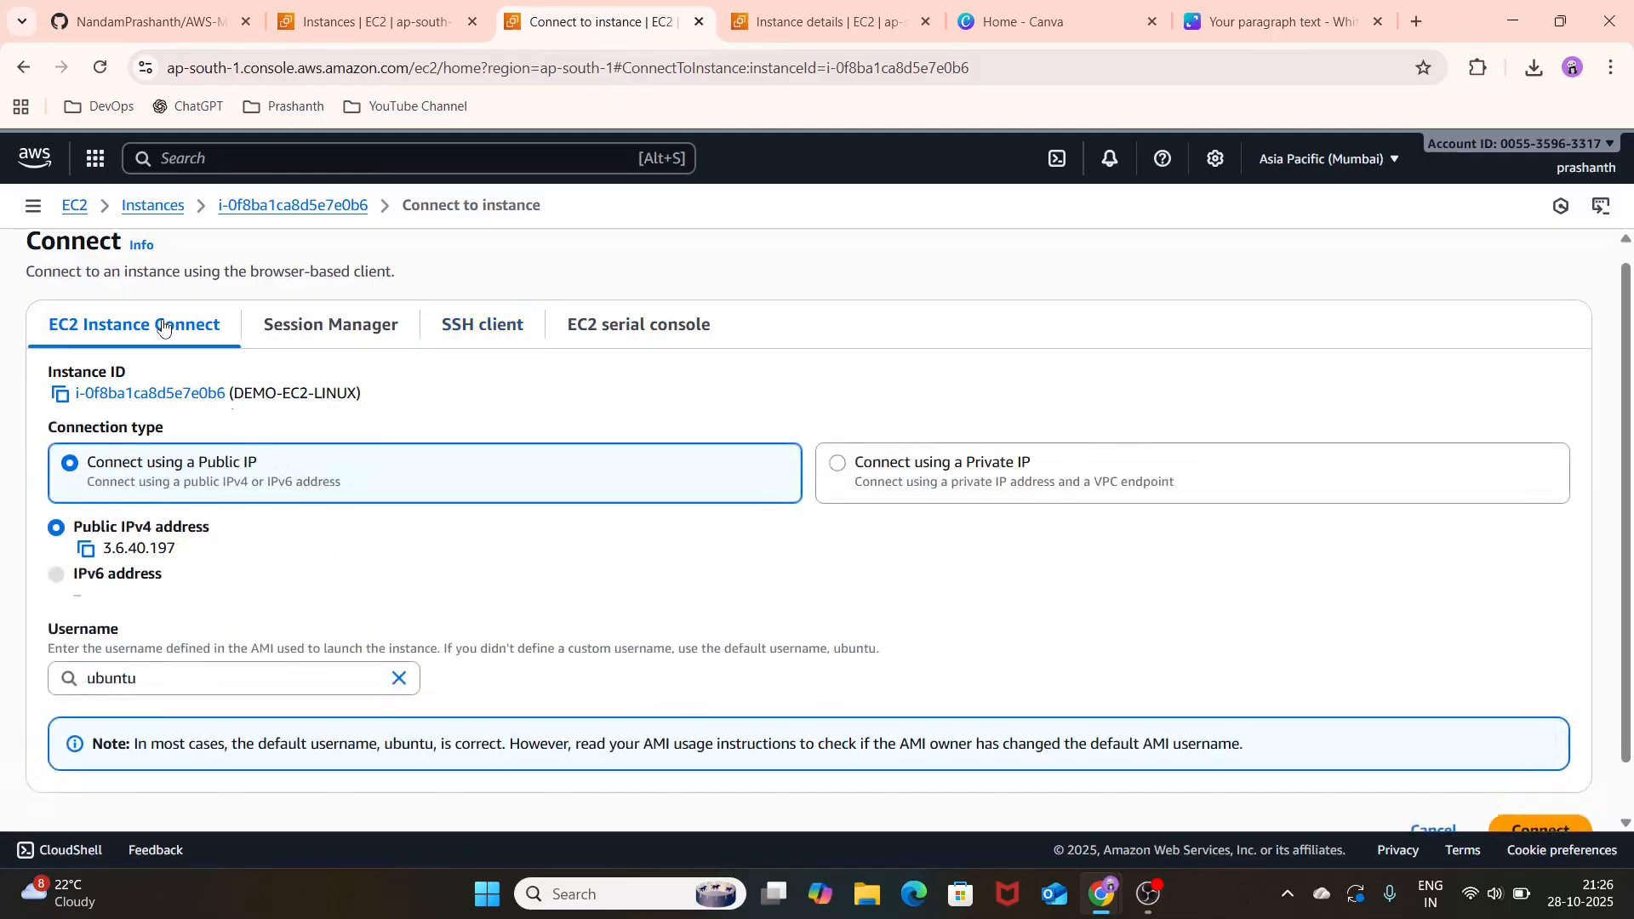
Step: Return to the instances list, open the details of DEMO-EC2-LINUX and copy its public IPv4 address
click(146, 210)
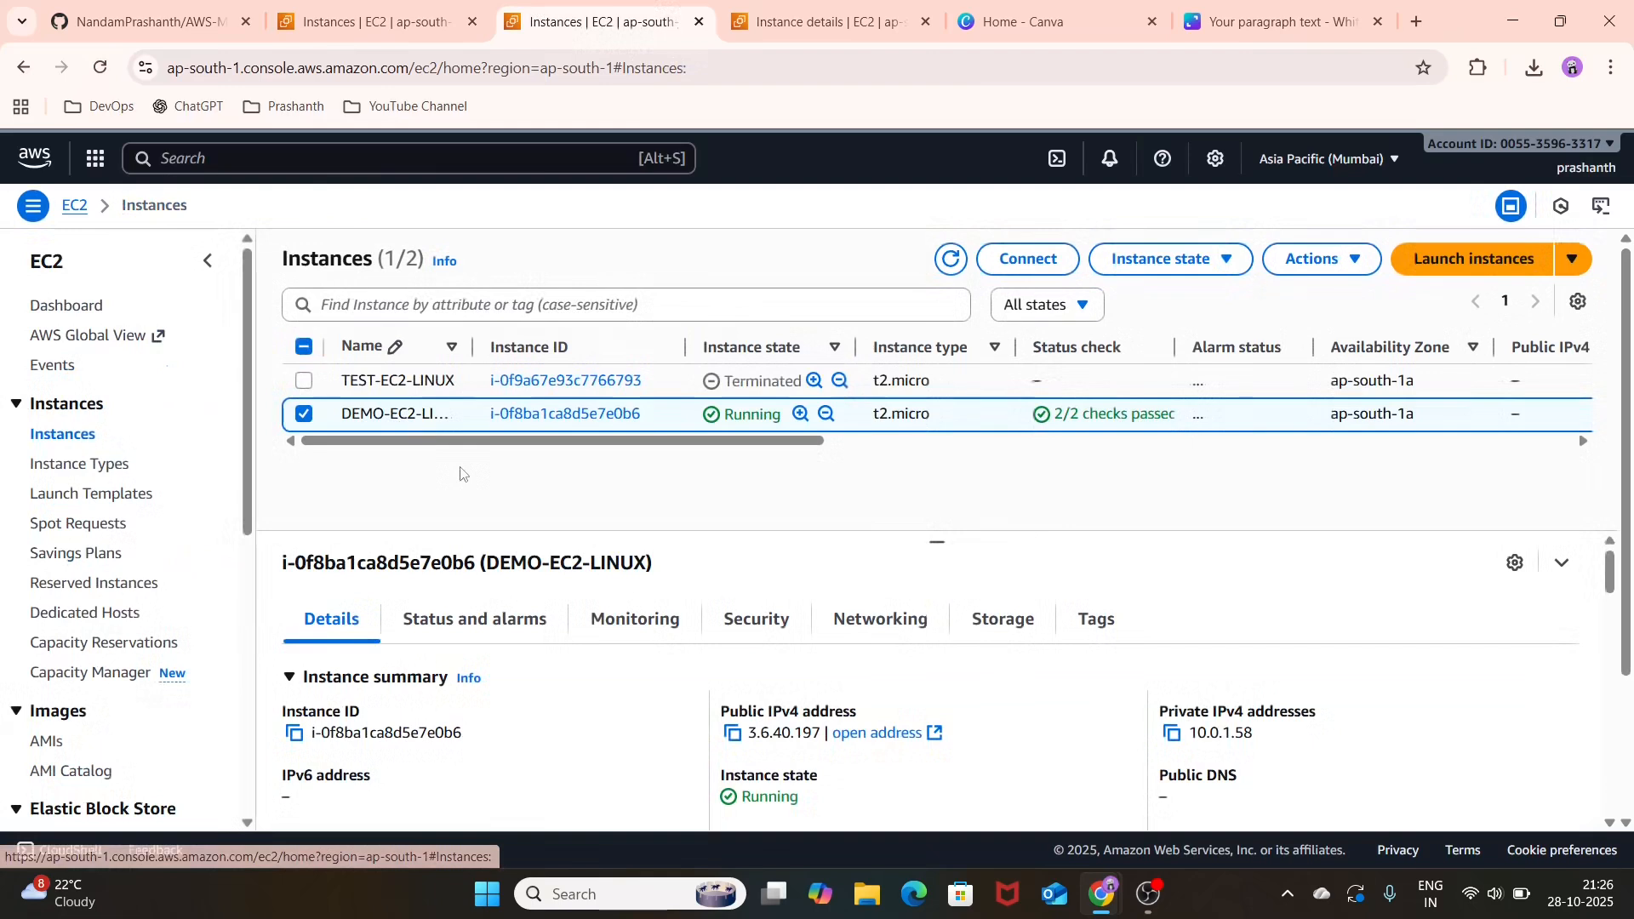
click(554, 415)
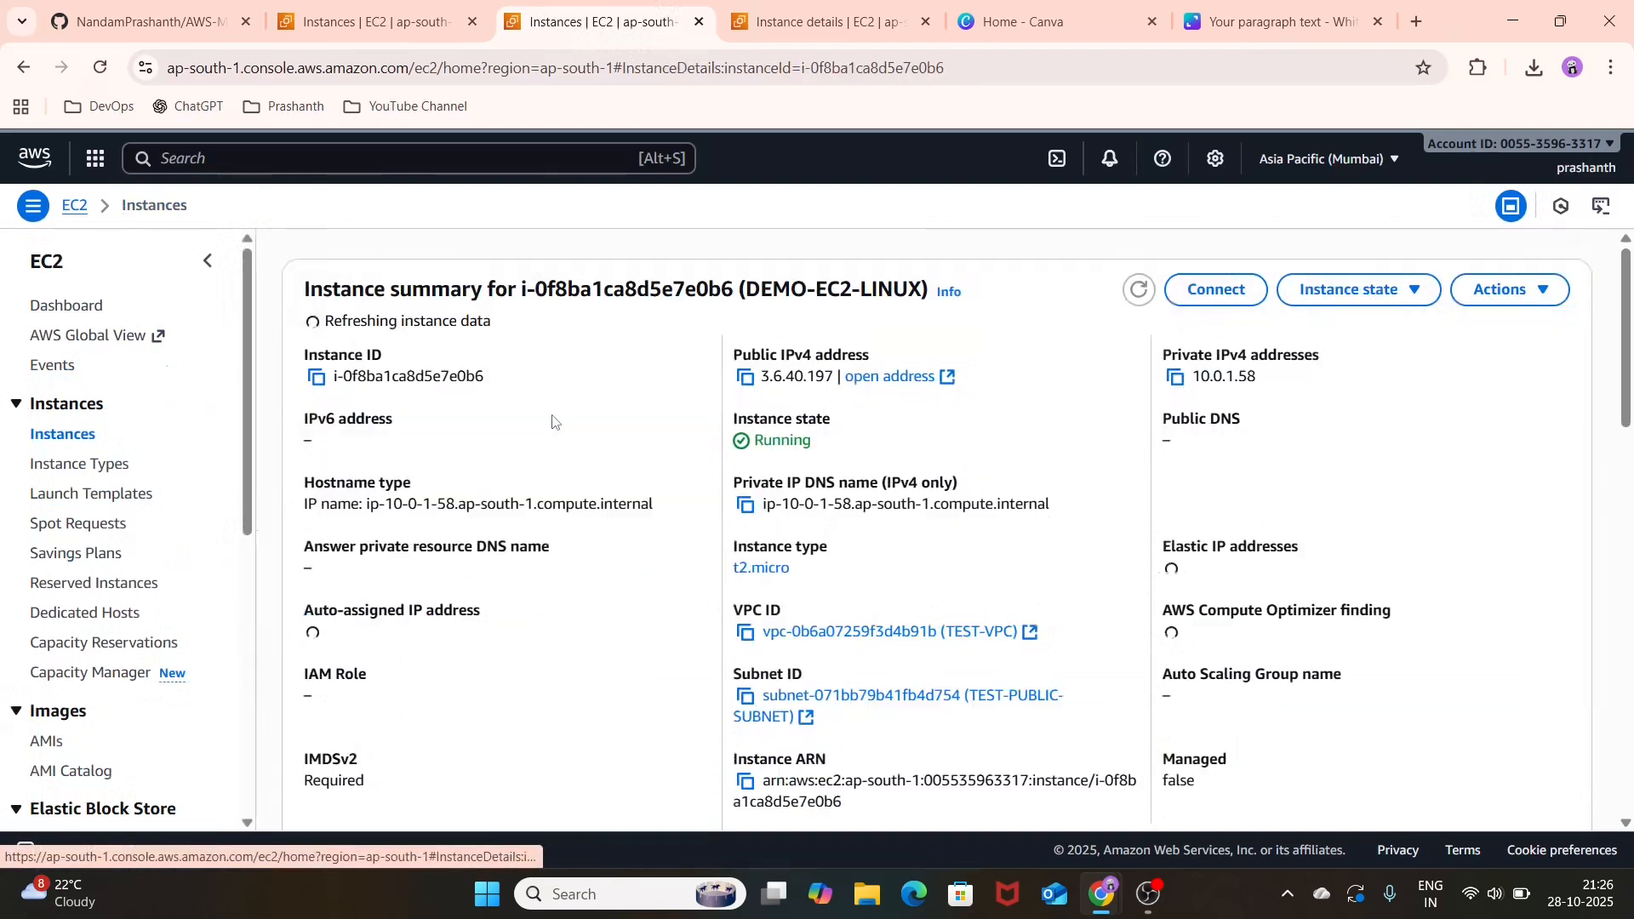
click(744, 378)
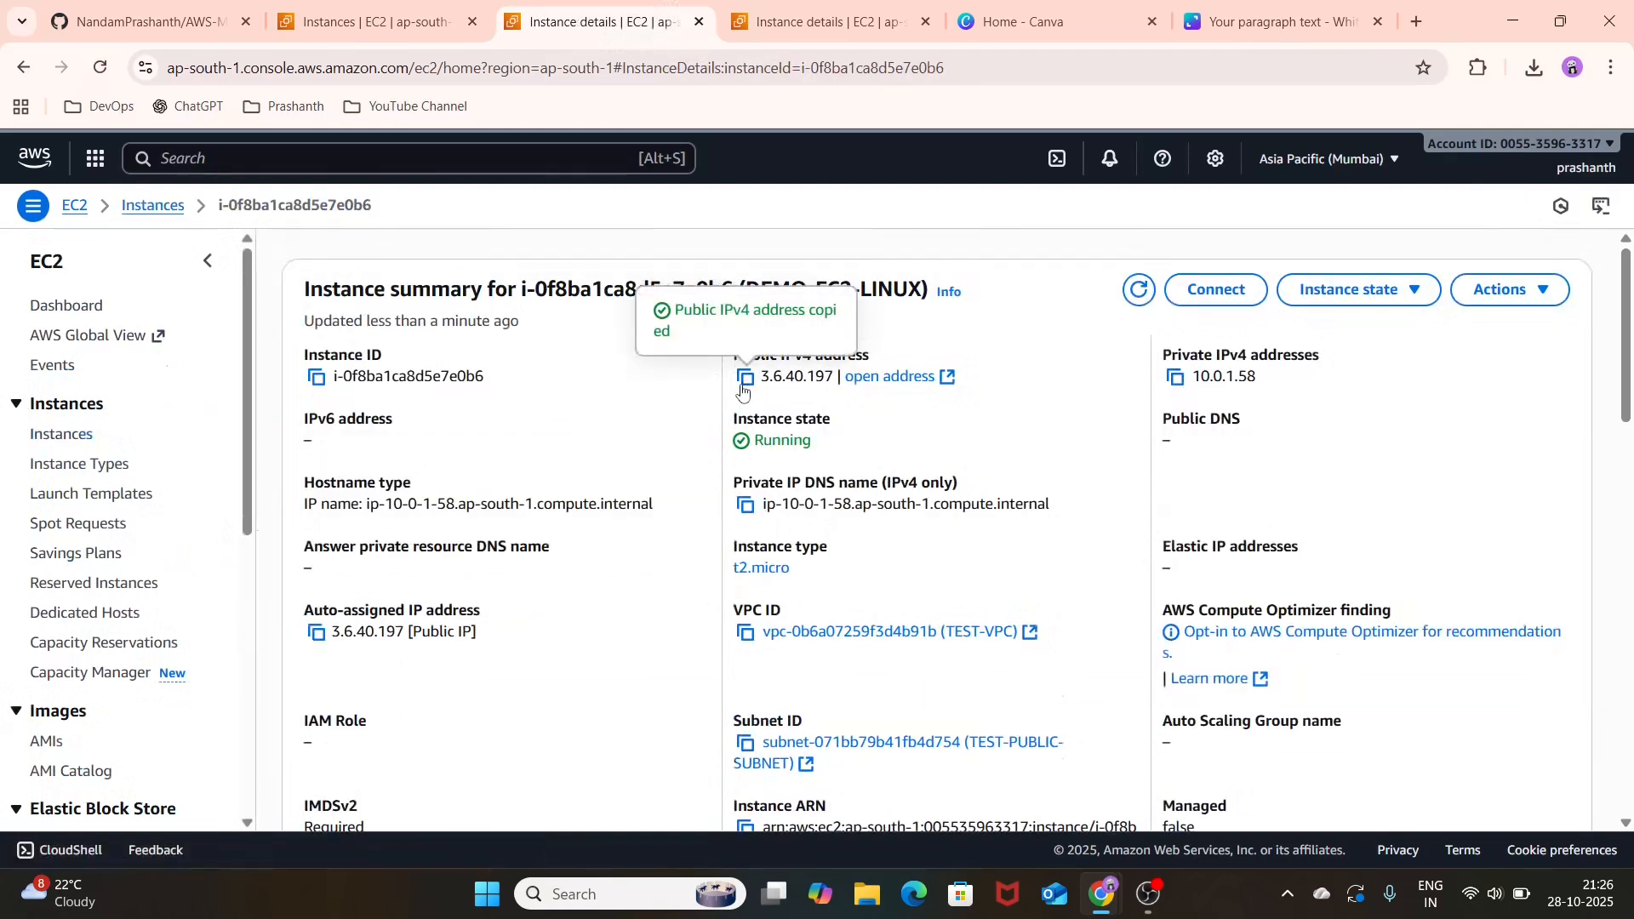
Step: Switch to PuTTY and set both the host name and the saved session name to 3.6.40.197
click(600, 891)
text(PUT)
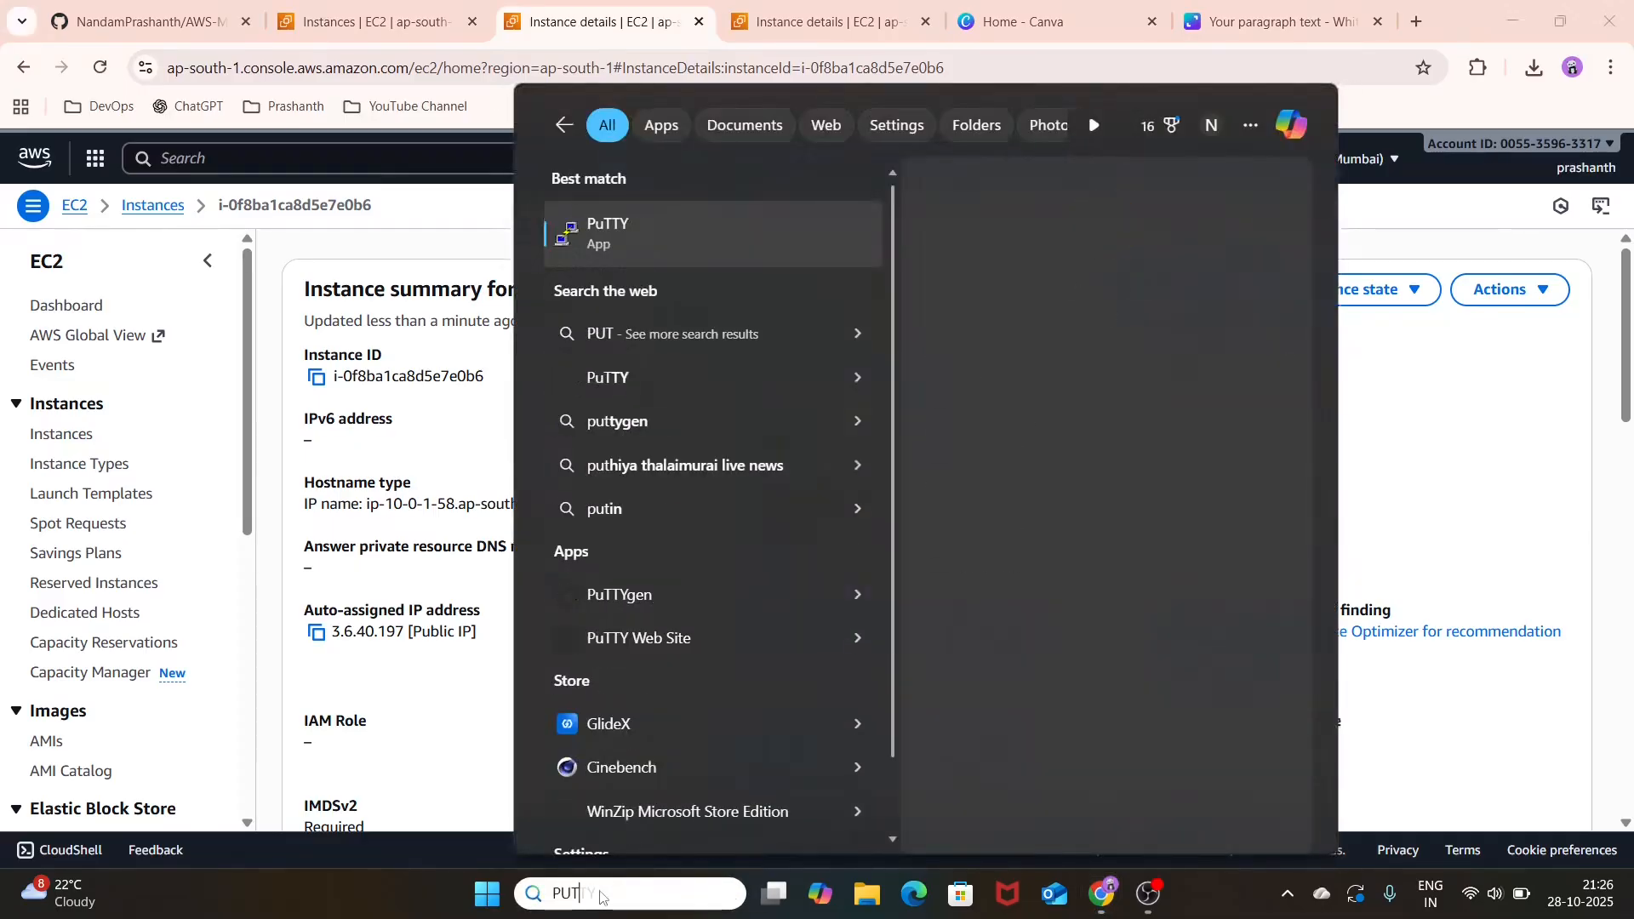
click(1071, 390)
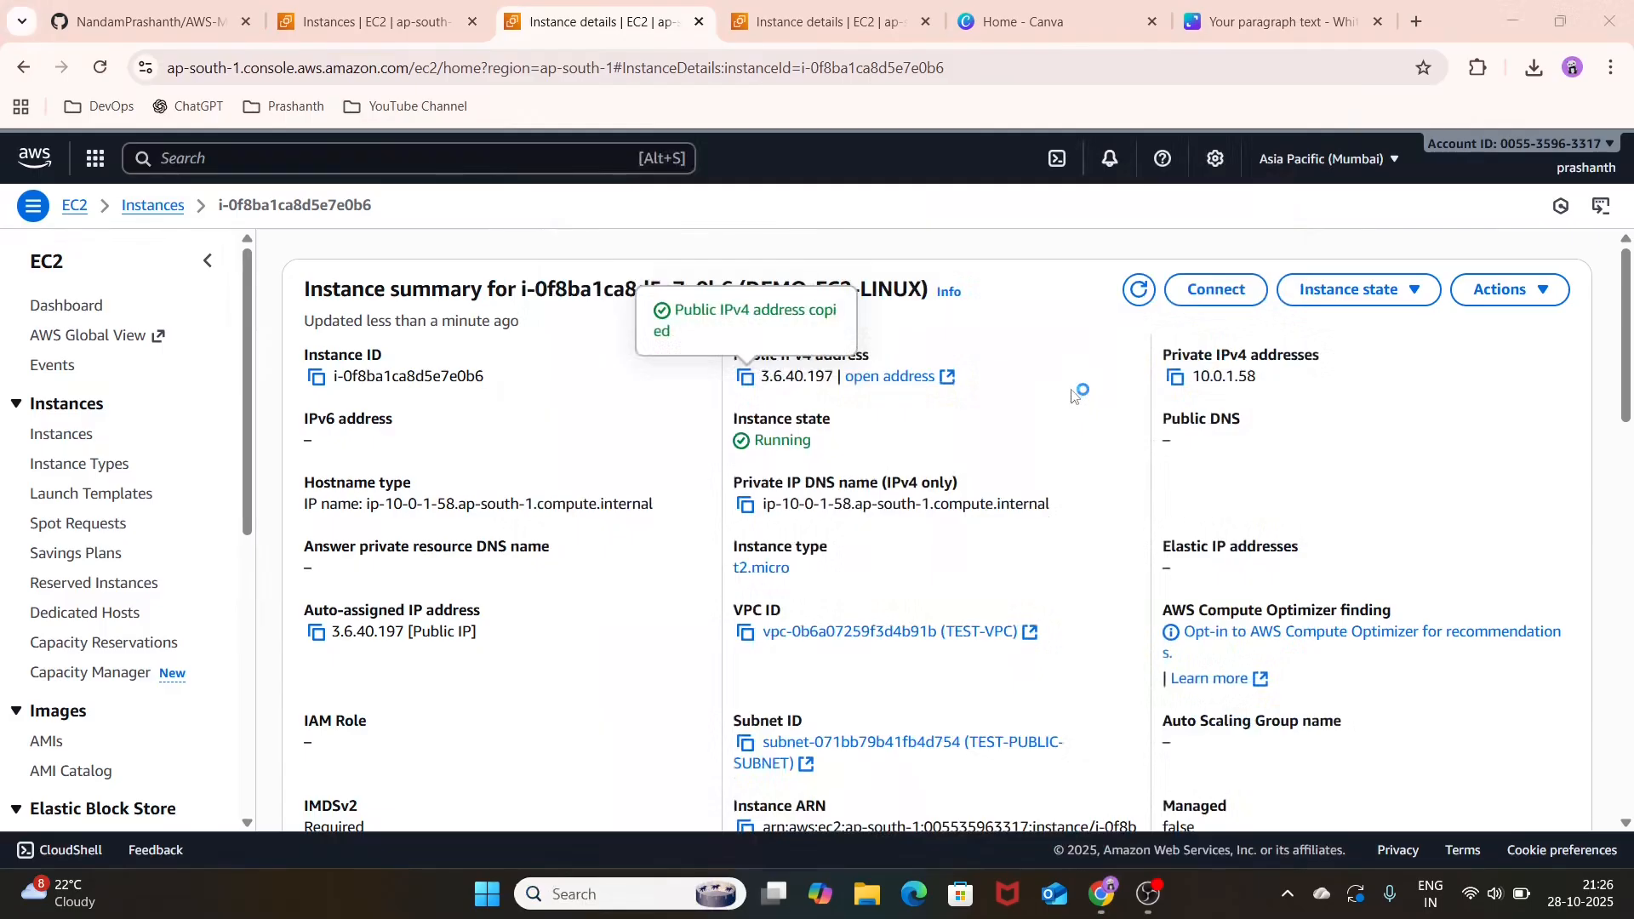
key(ctrl+v)
click(868, 470)
key(ctrl+v)
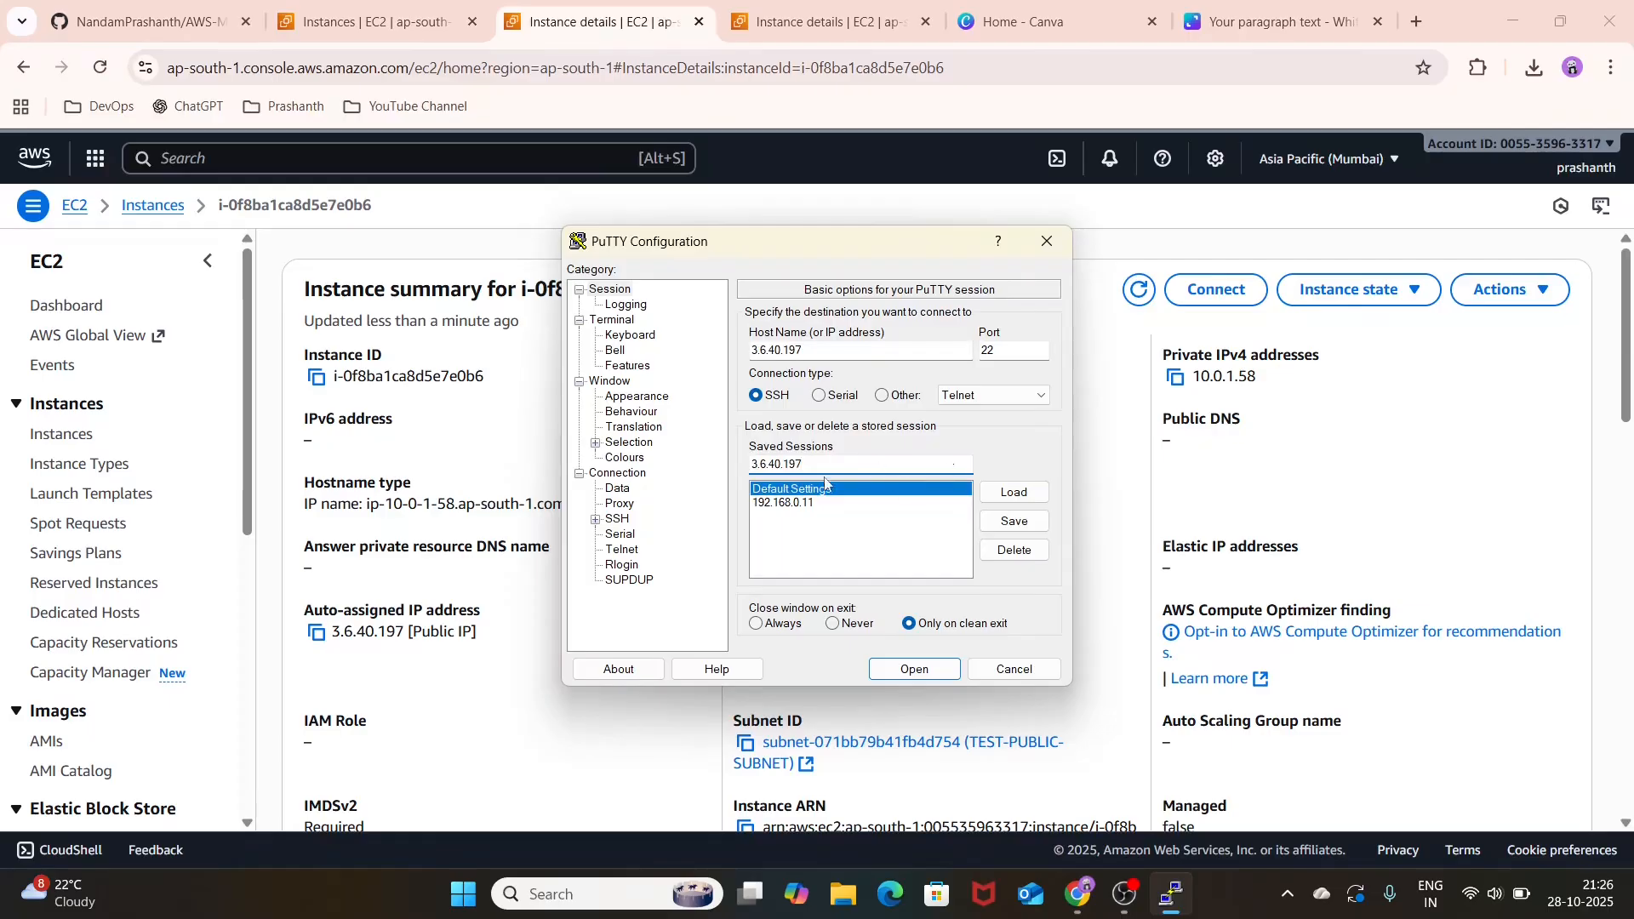
Step: Set TEST-KEYPAIR.ppk from the Downloads folder as the private key file for the session's SSH authentication
click(596, 519)
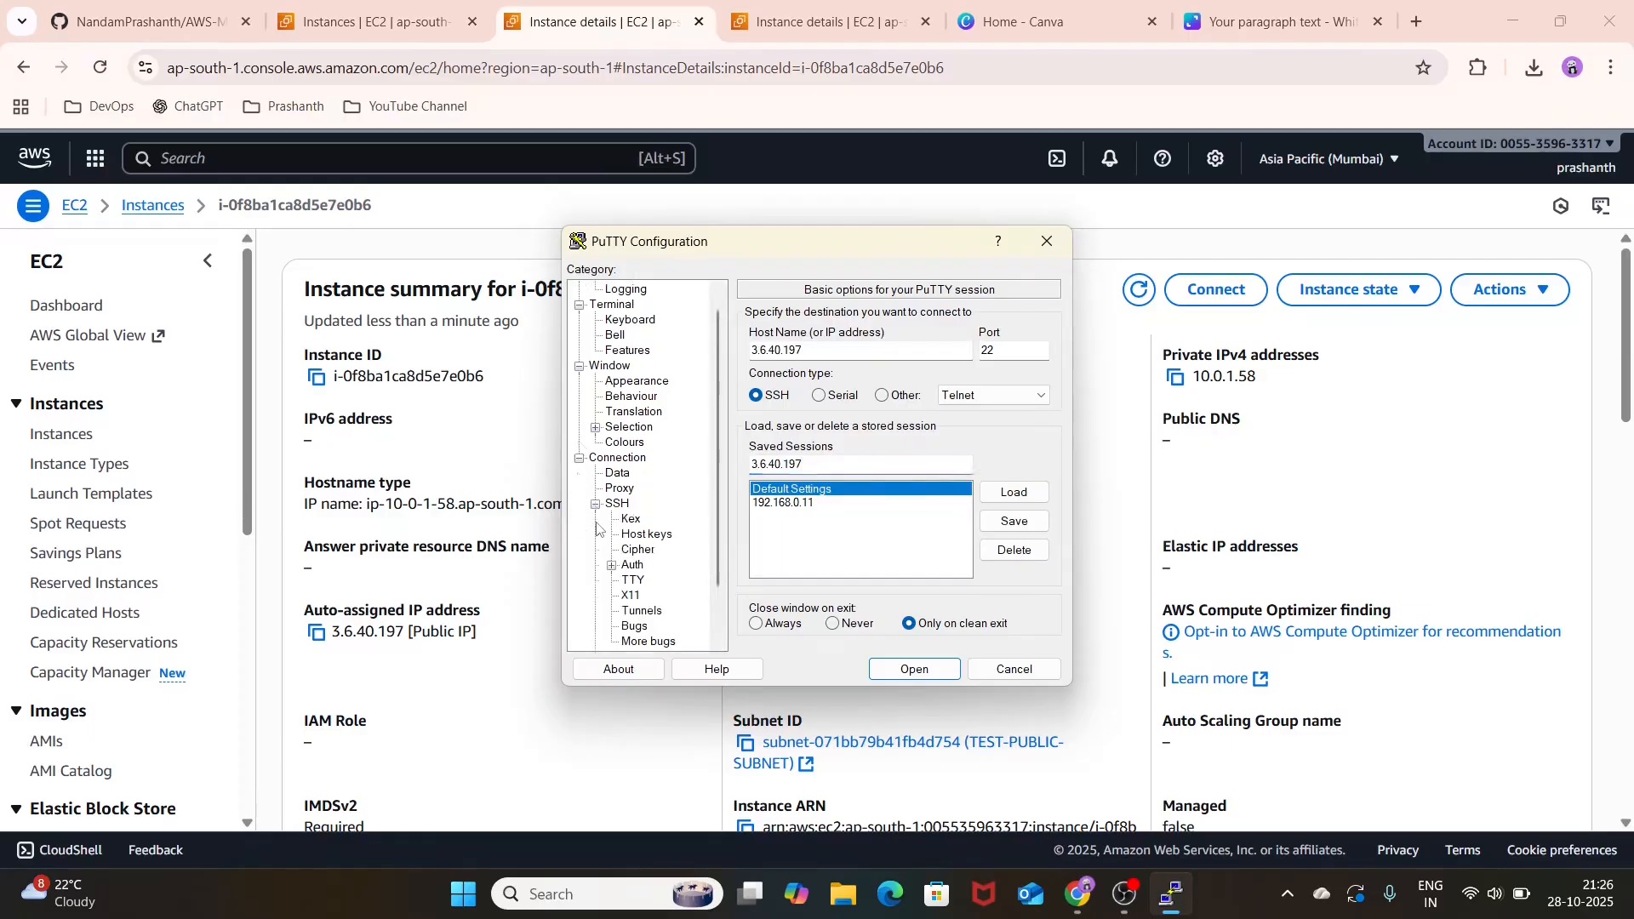
click(611, 565)
click(646, 581)
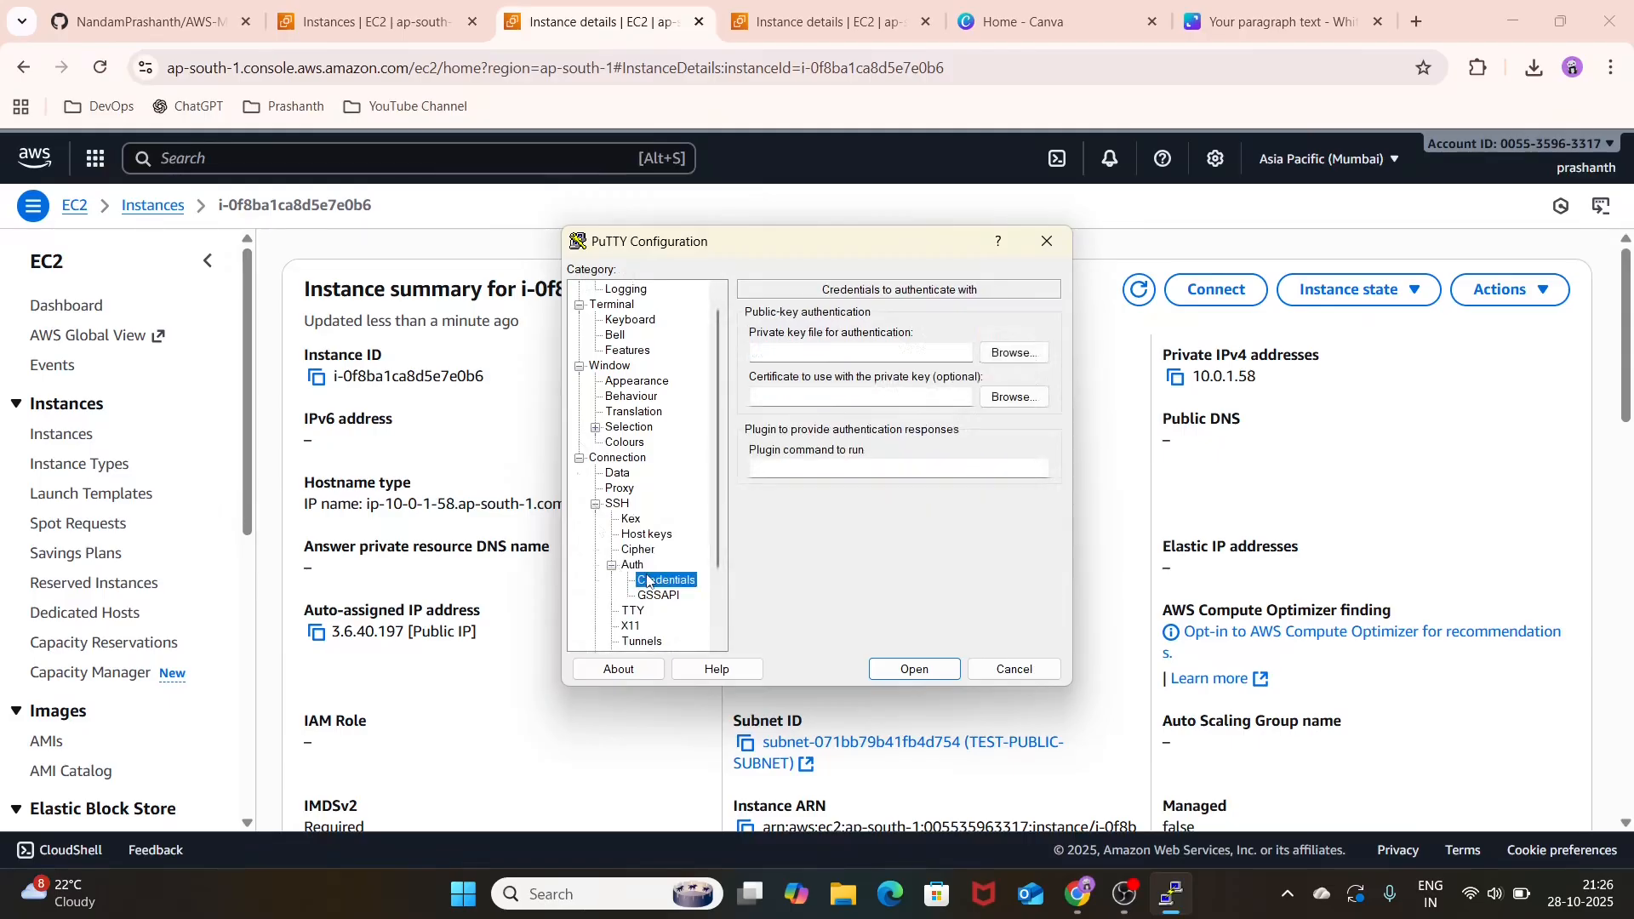
click(1005, 350)
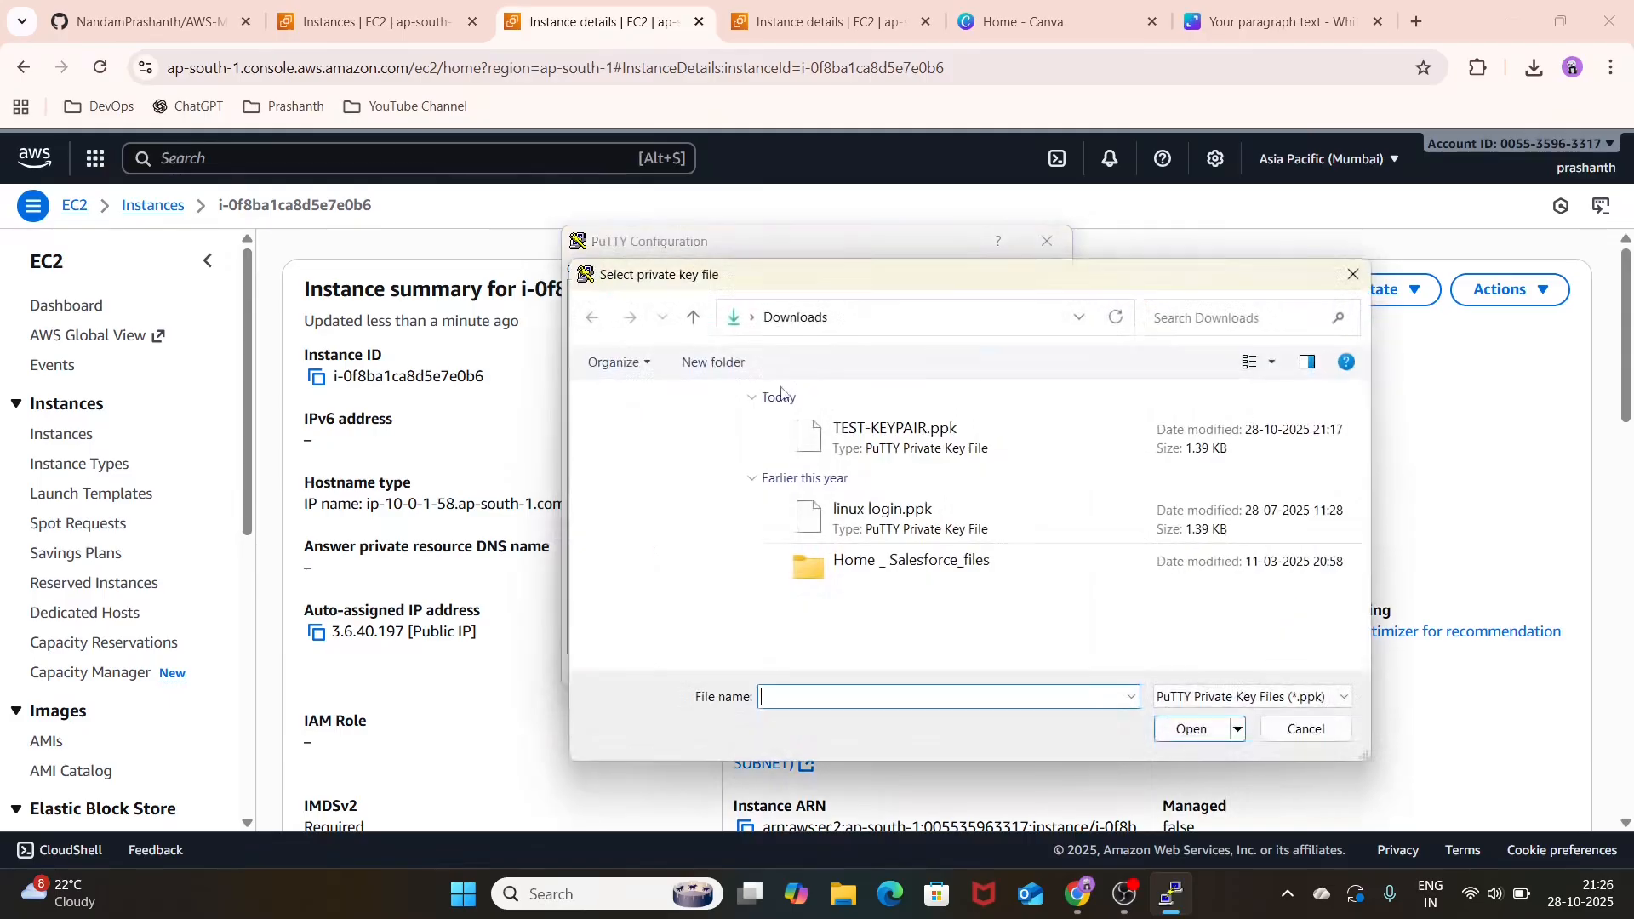
click(868, 436)
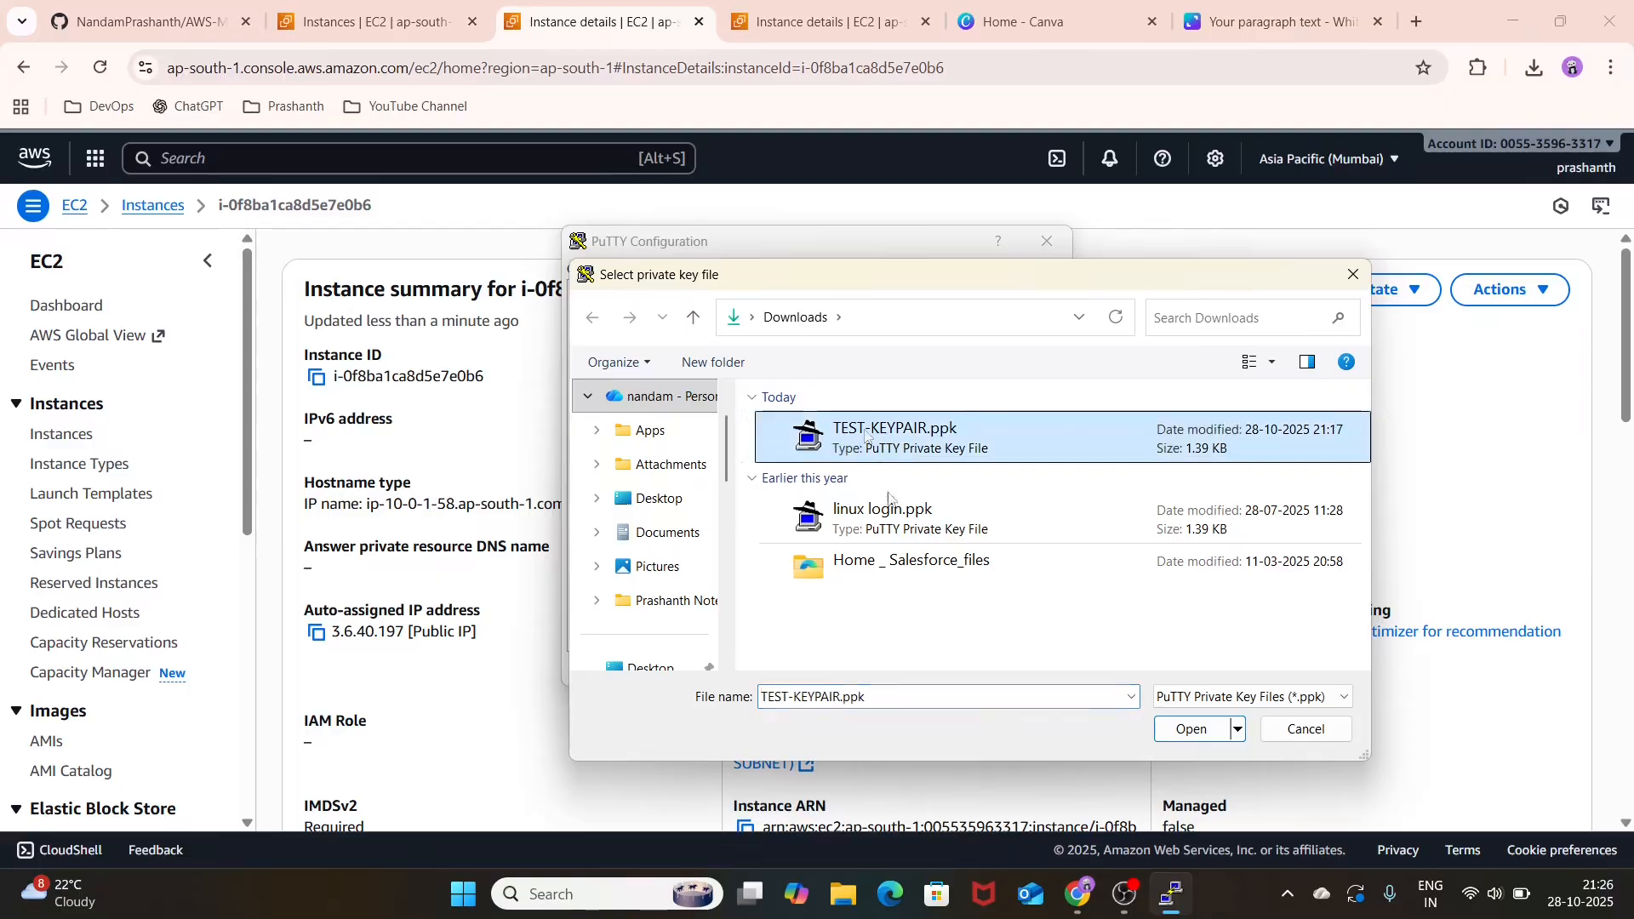
click(1191, 729)
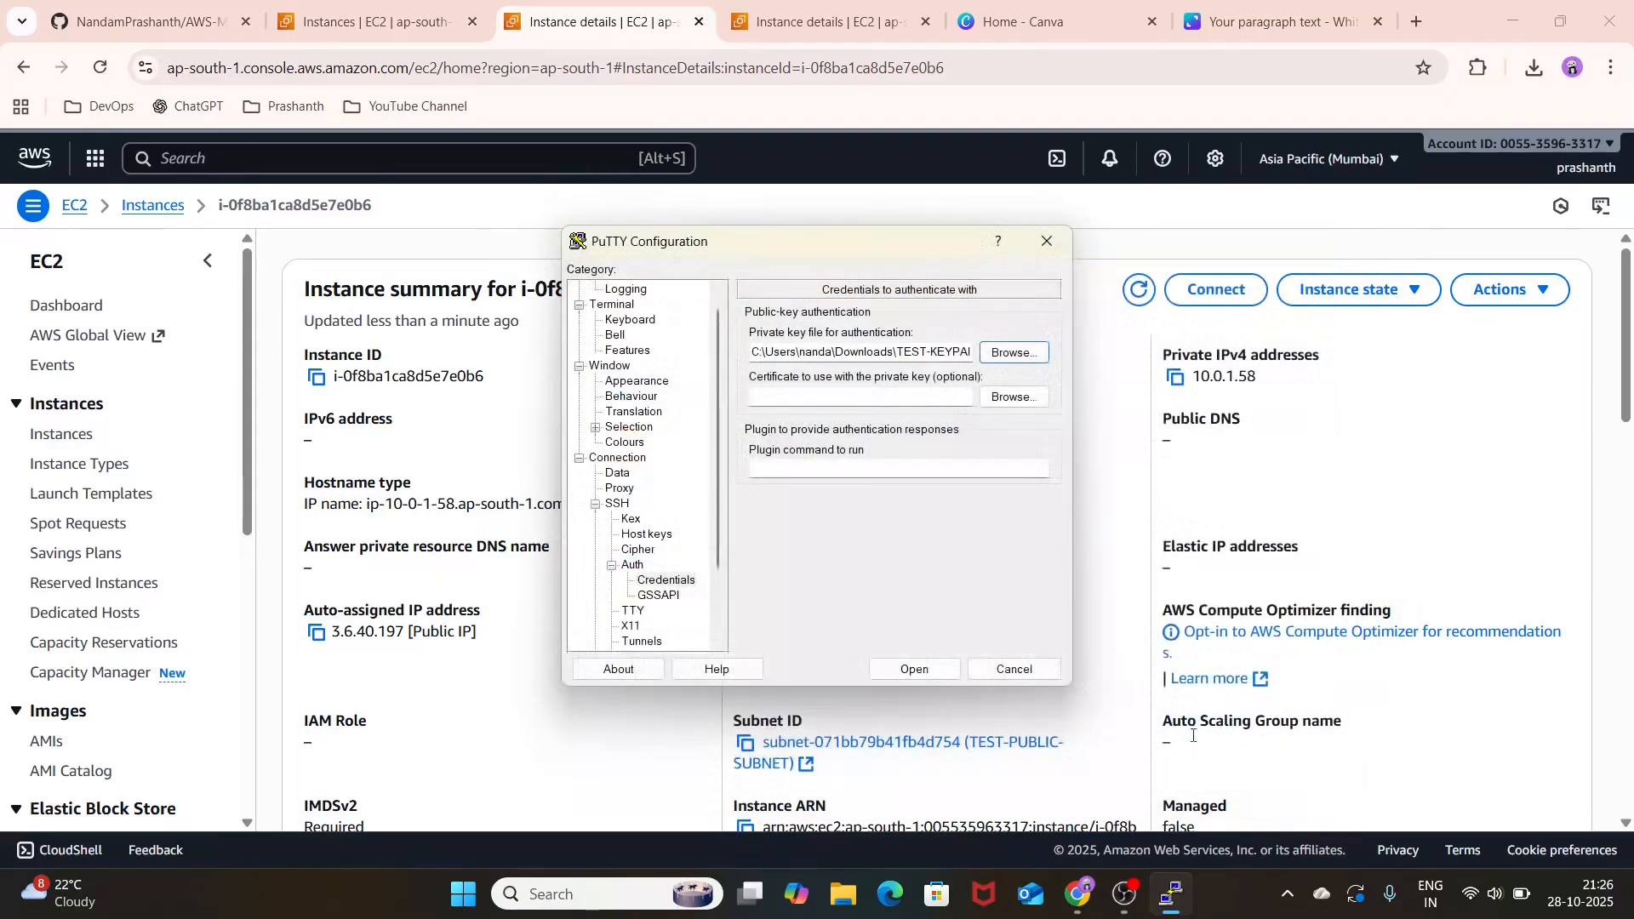
Step: Try to open the SSH session to 3.6.40.197 and close the terminal window
click(914, 669)
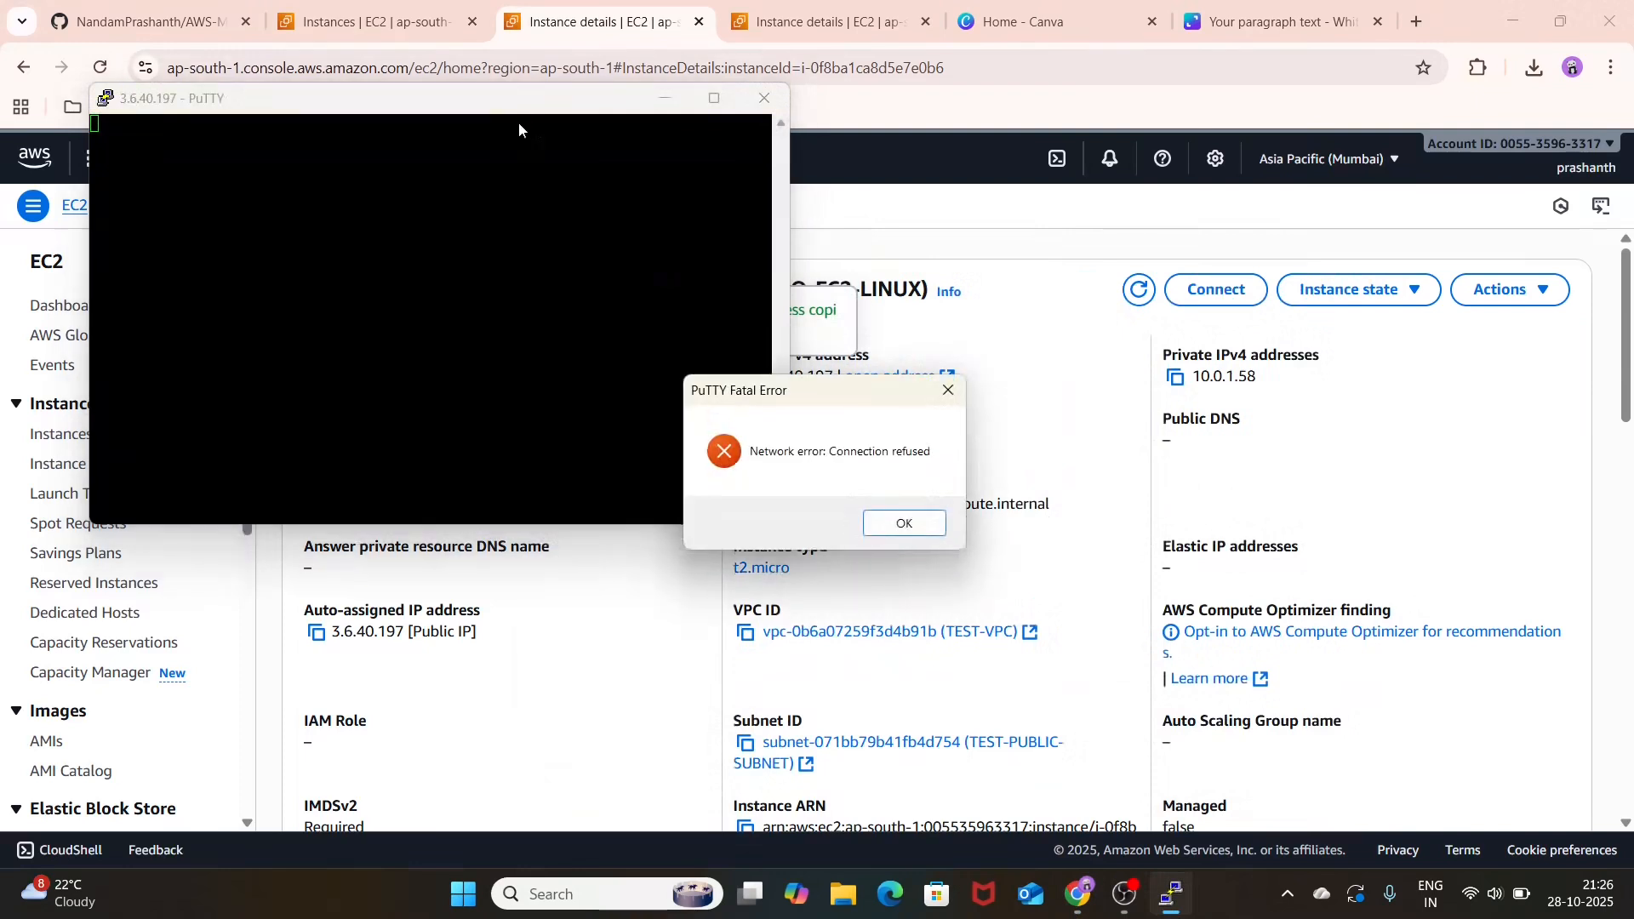
click(883, 523)
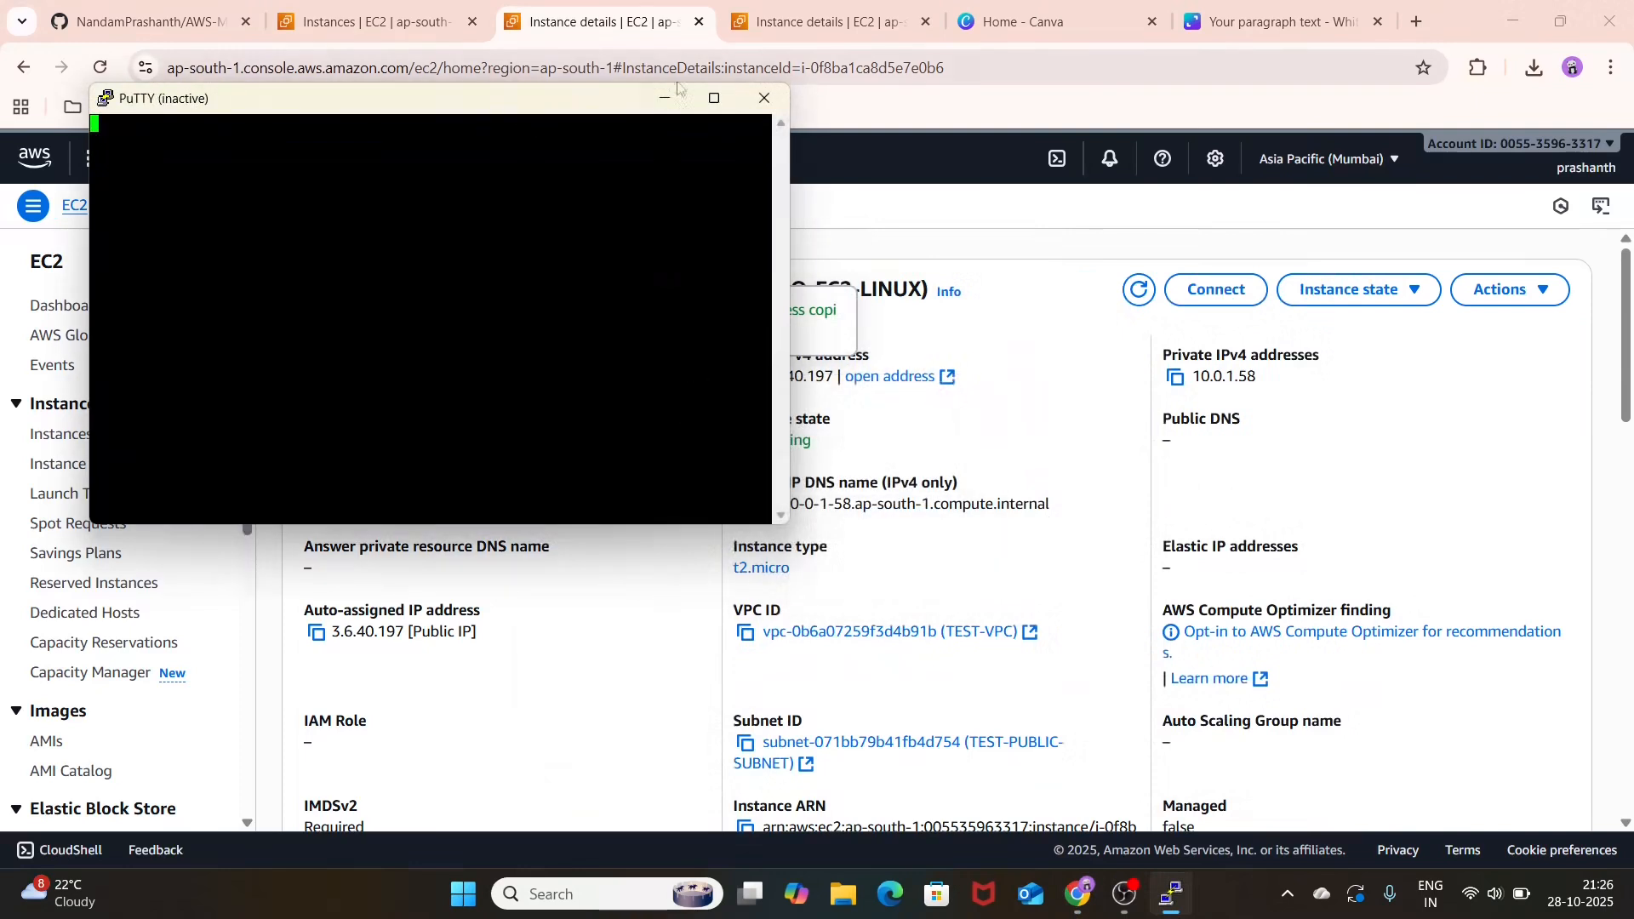
click(760, 102)
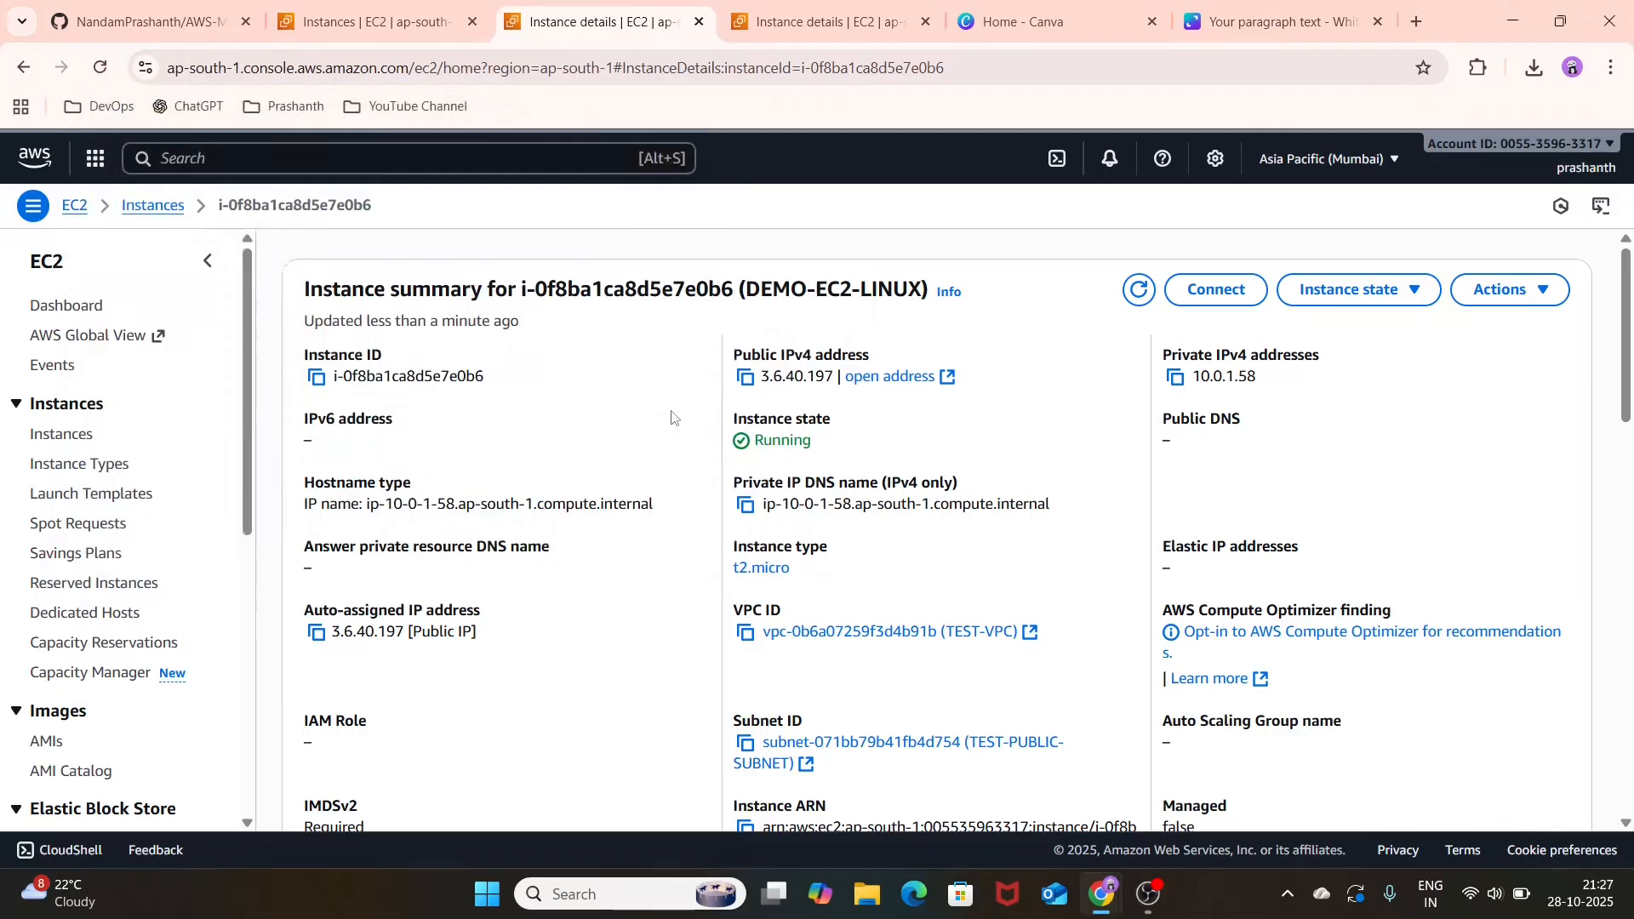
Step: Open security group TEST-SG and examine its inbound and outbound rules
scroll(107, 647, down, 6)
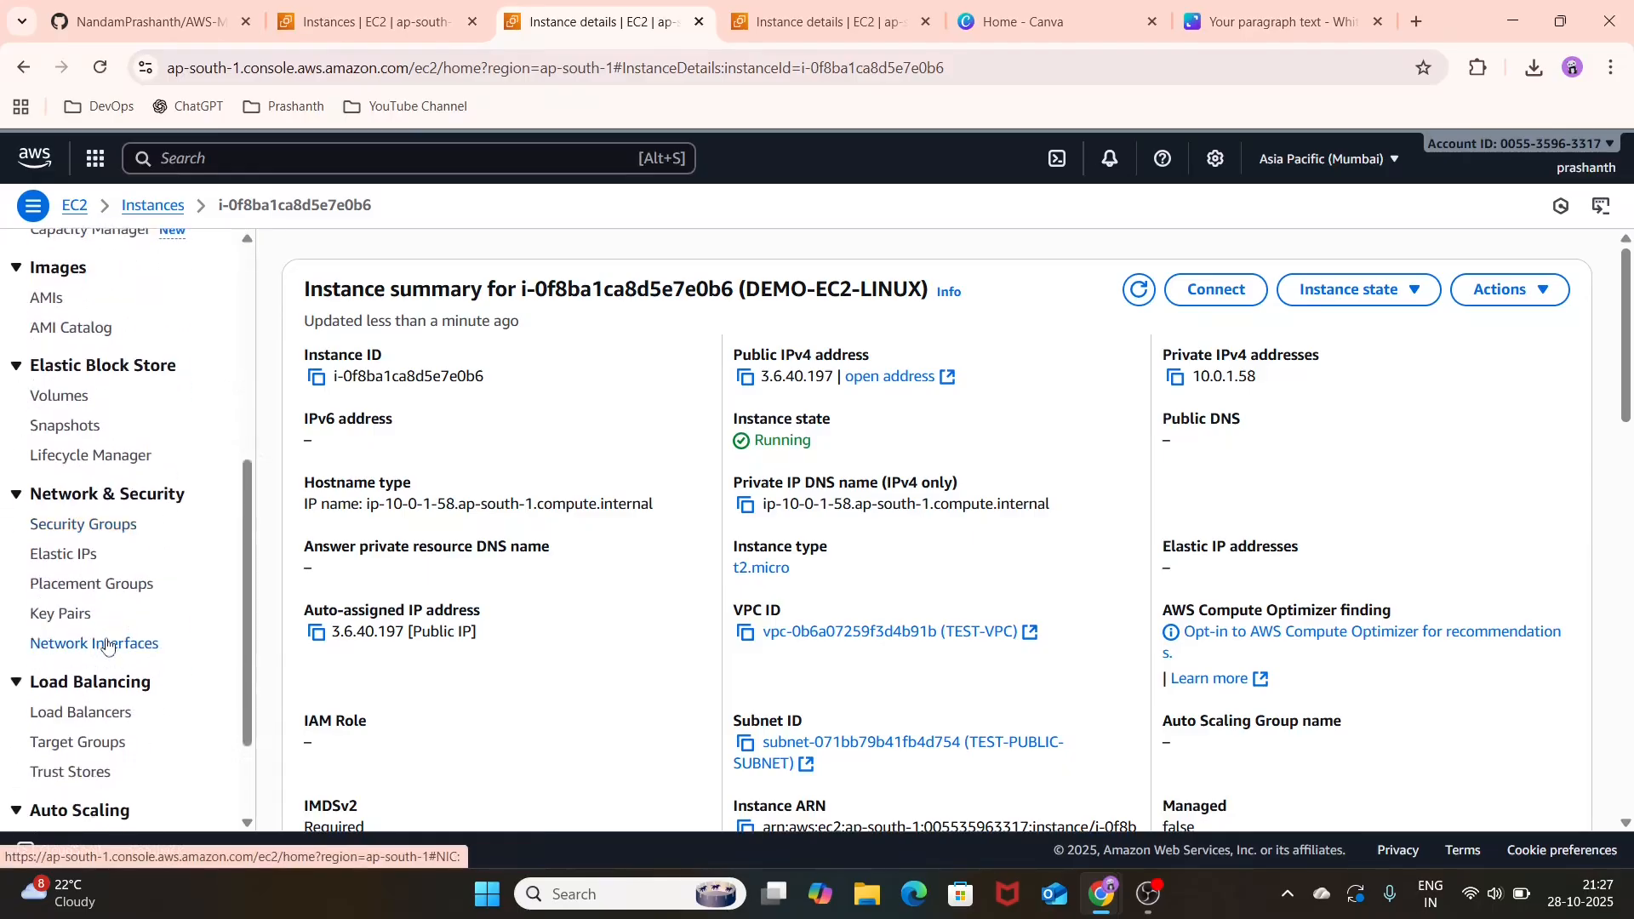
scroll(108, 613, up, 3)
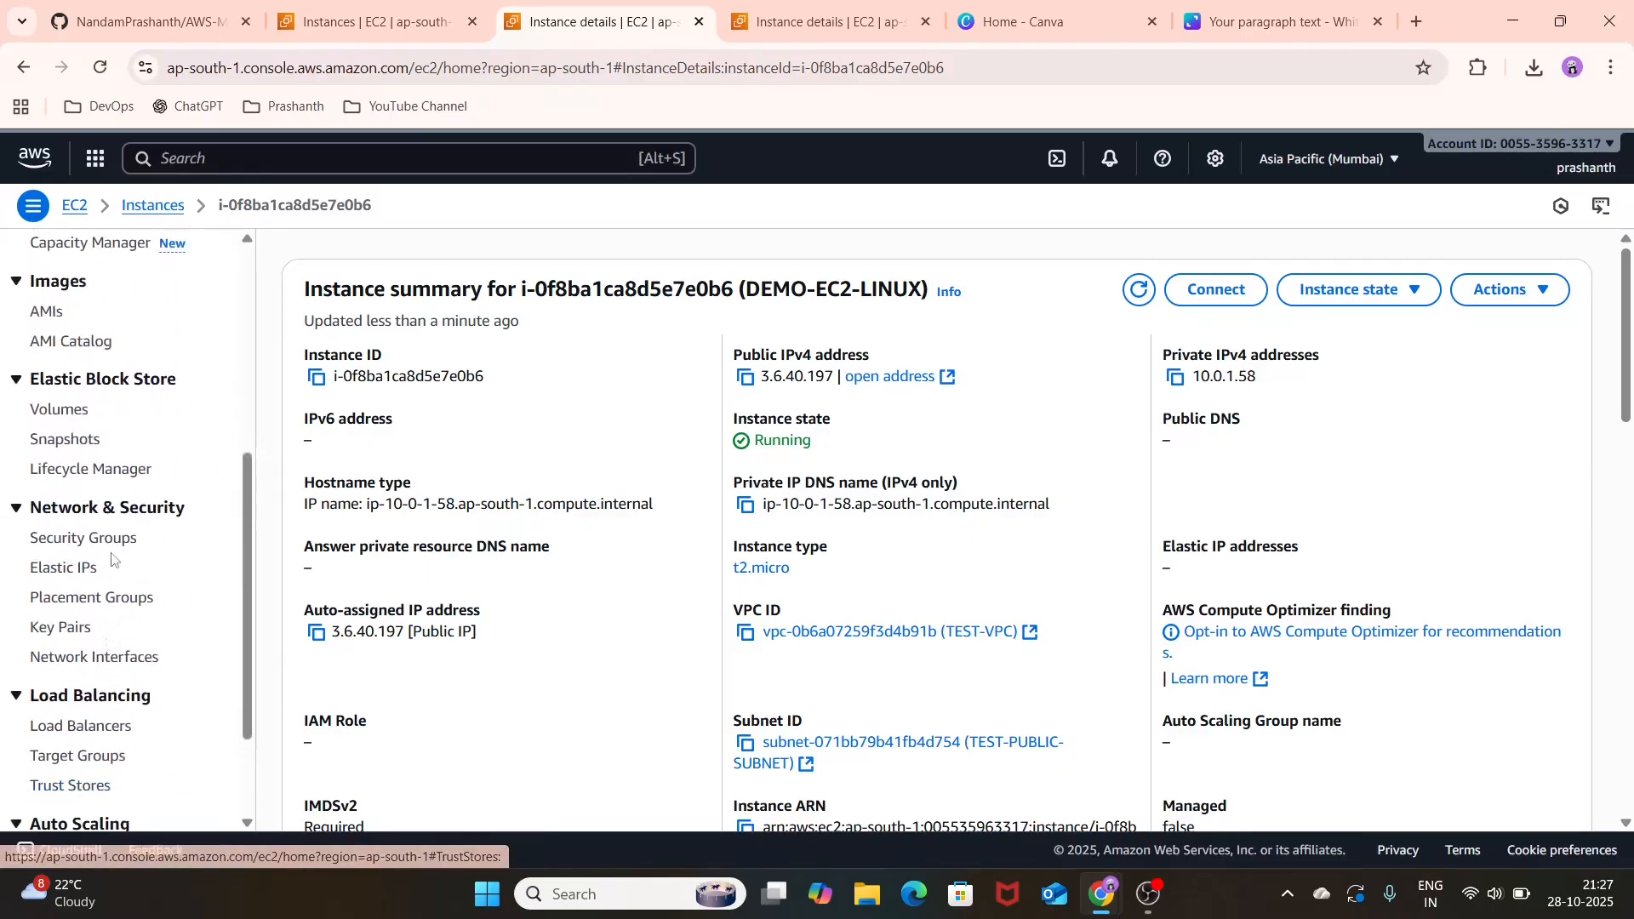
click(120, 539)
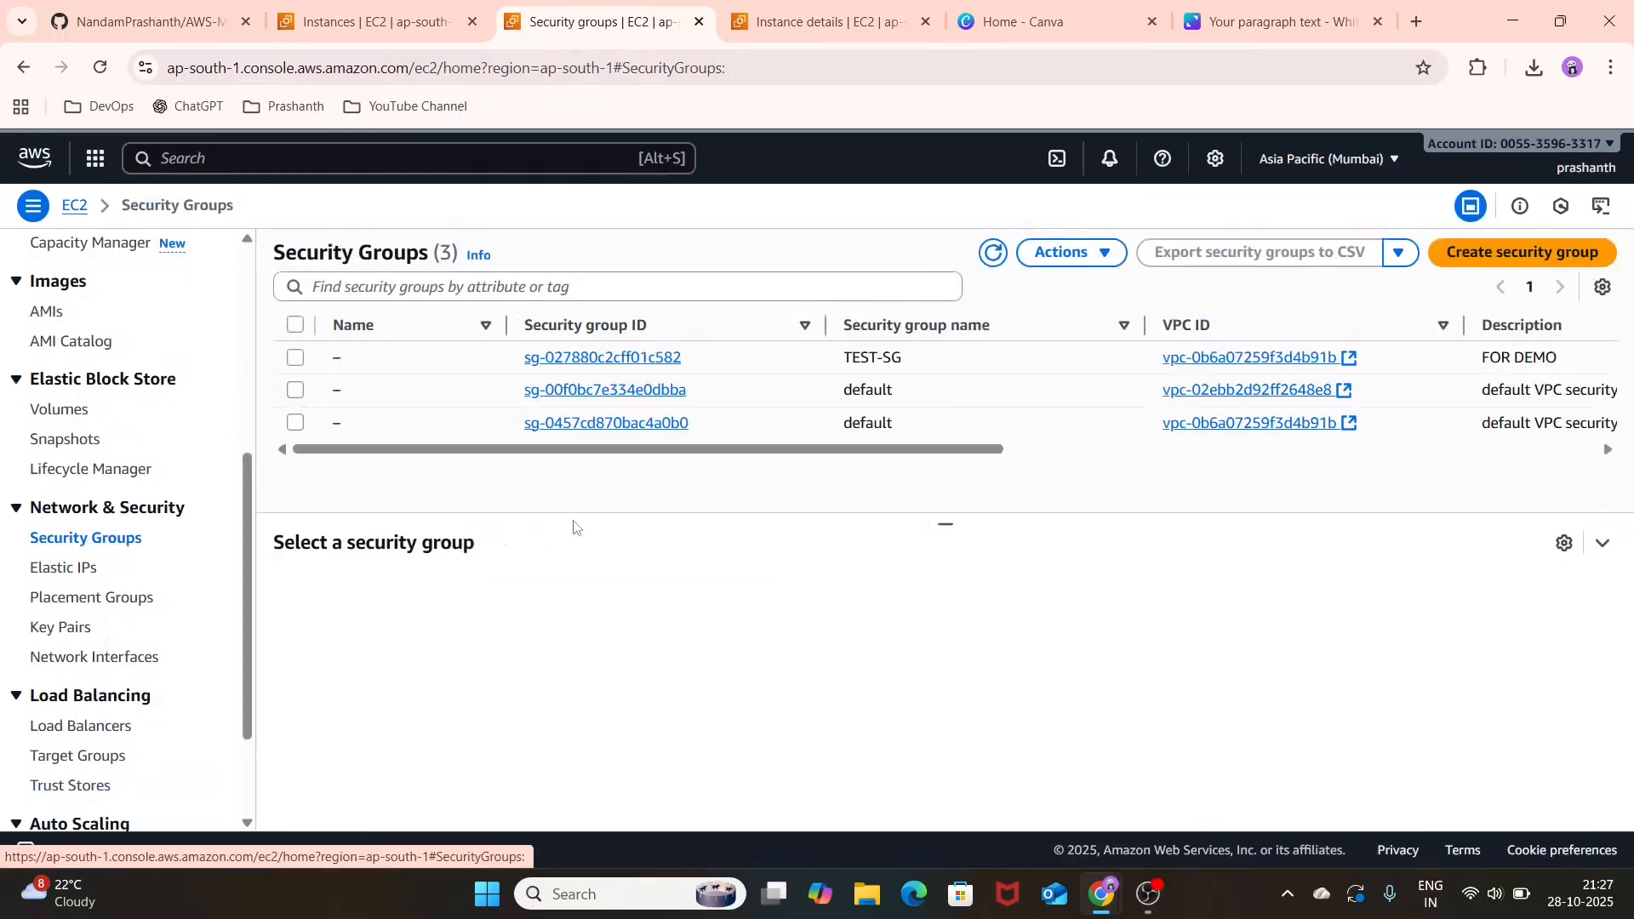
click(551, 359)
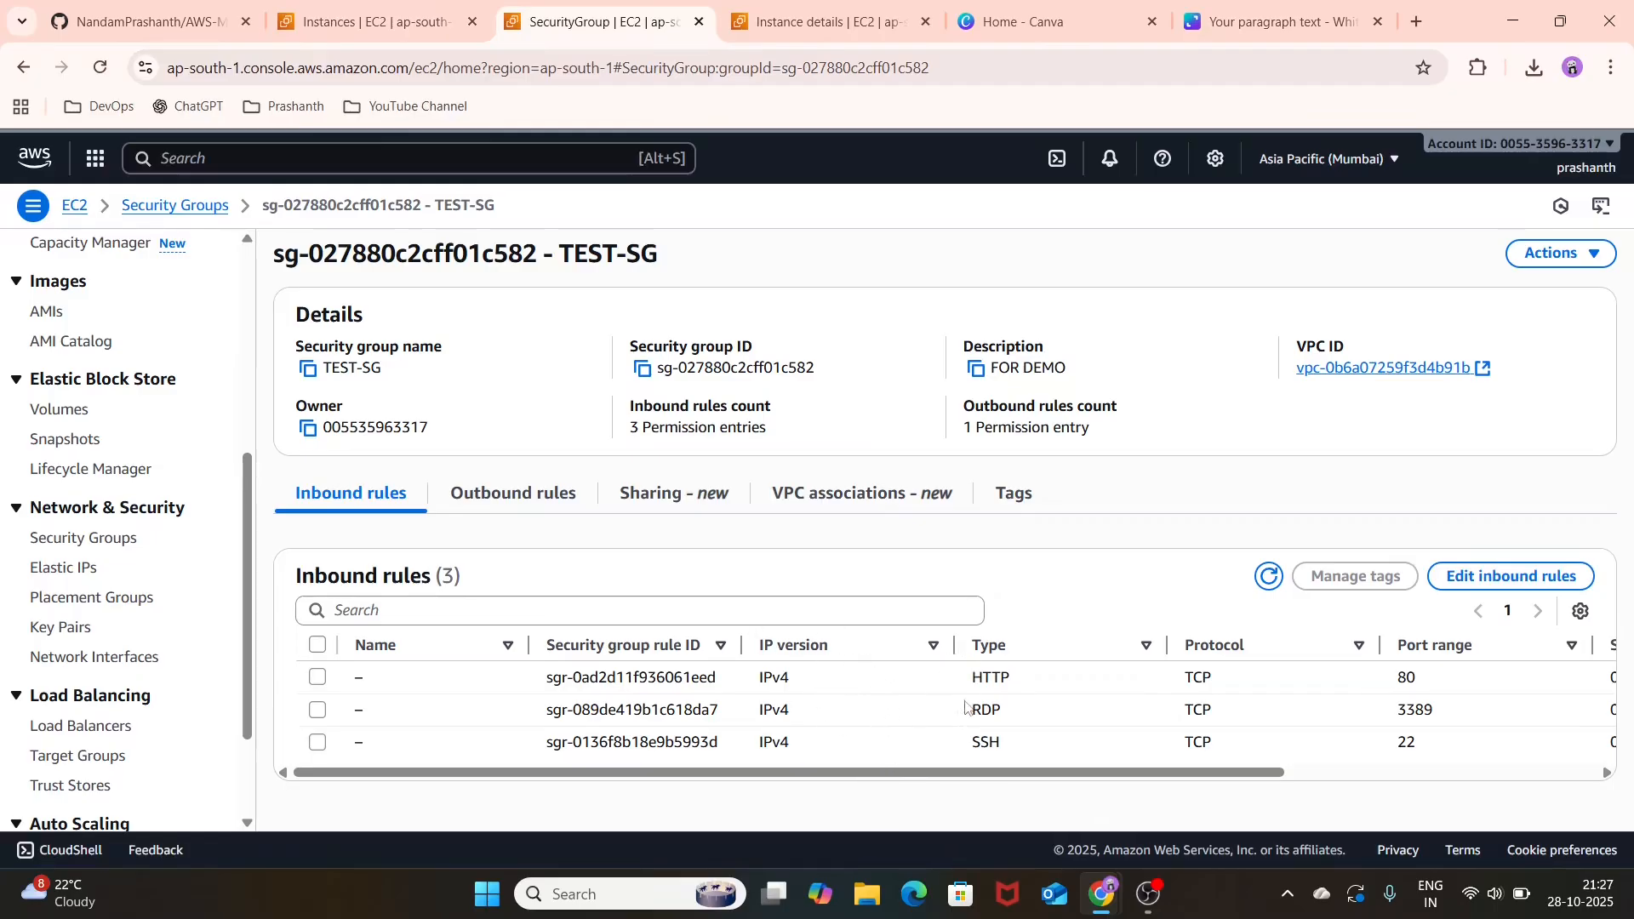
drag(968, 776, 589, 796)
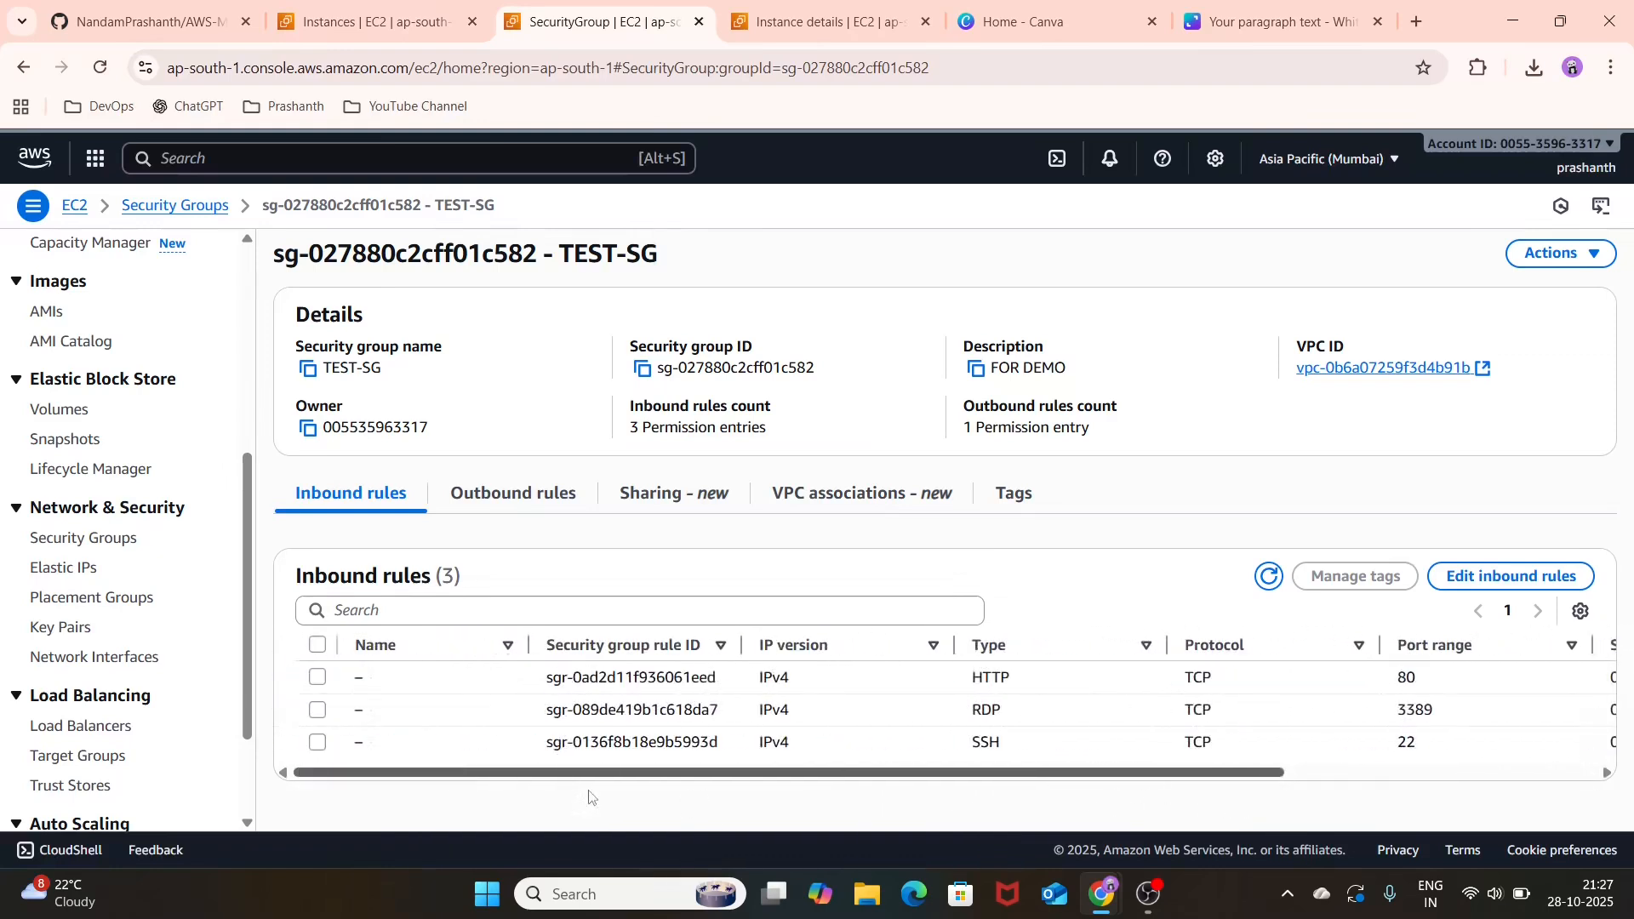
click(559, 502)
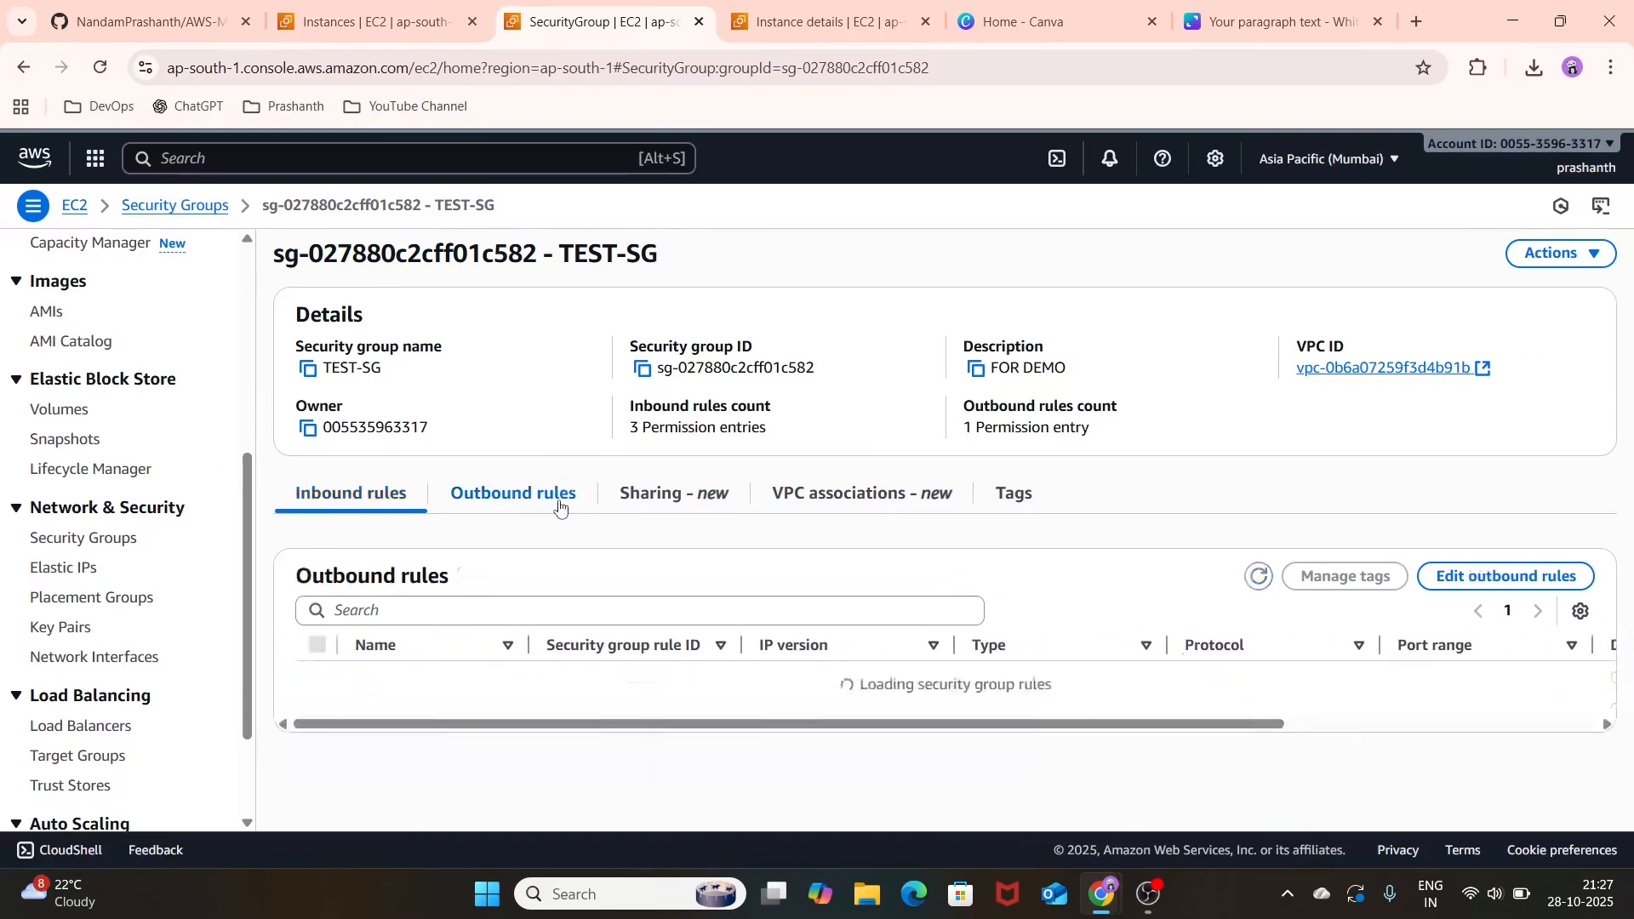
click(403, 508)
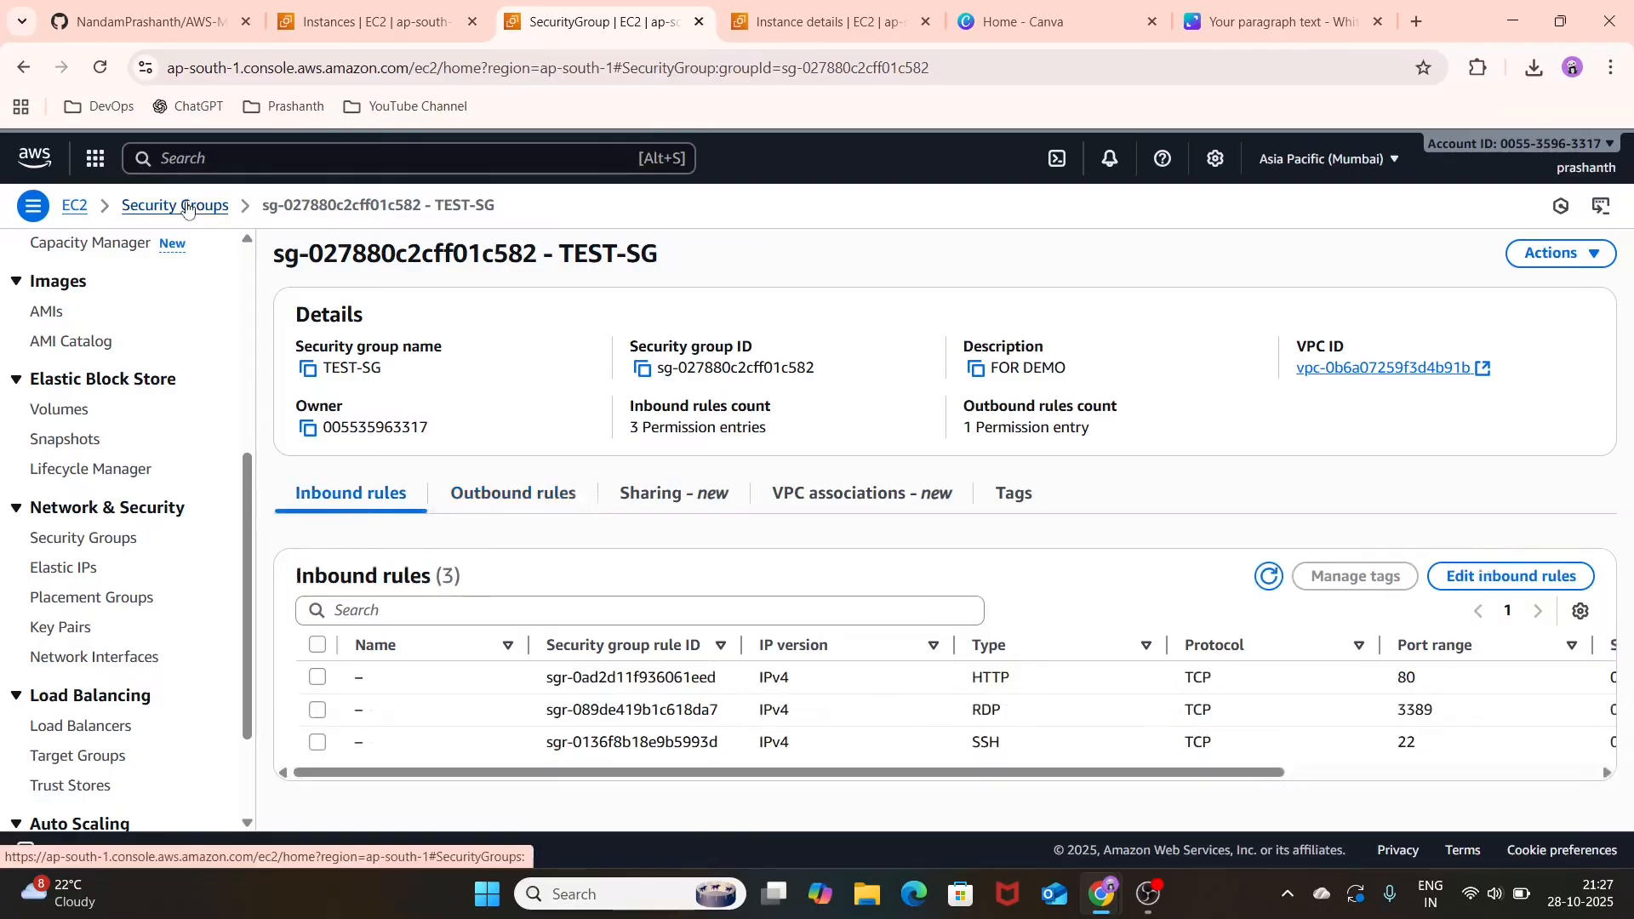
Step: Connect to instance DEMO-EC2-LINUX through EC2 Instance Connect, using its public IP and the username ubuntu
scroll(63, 414, up, 5)
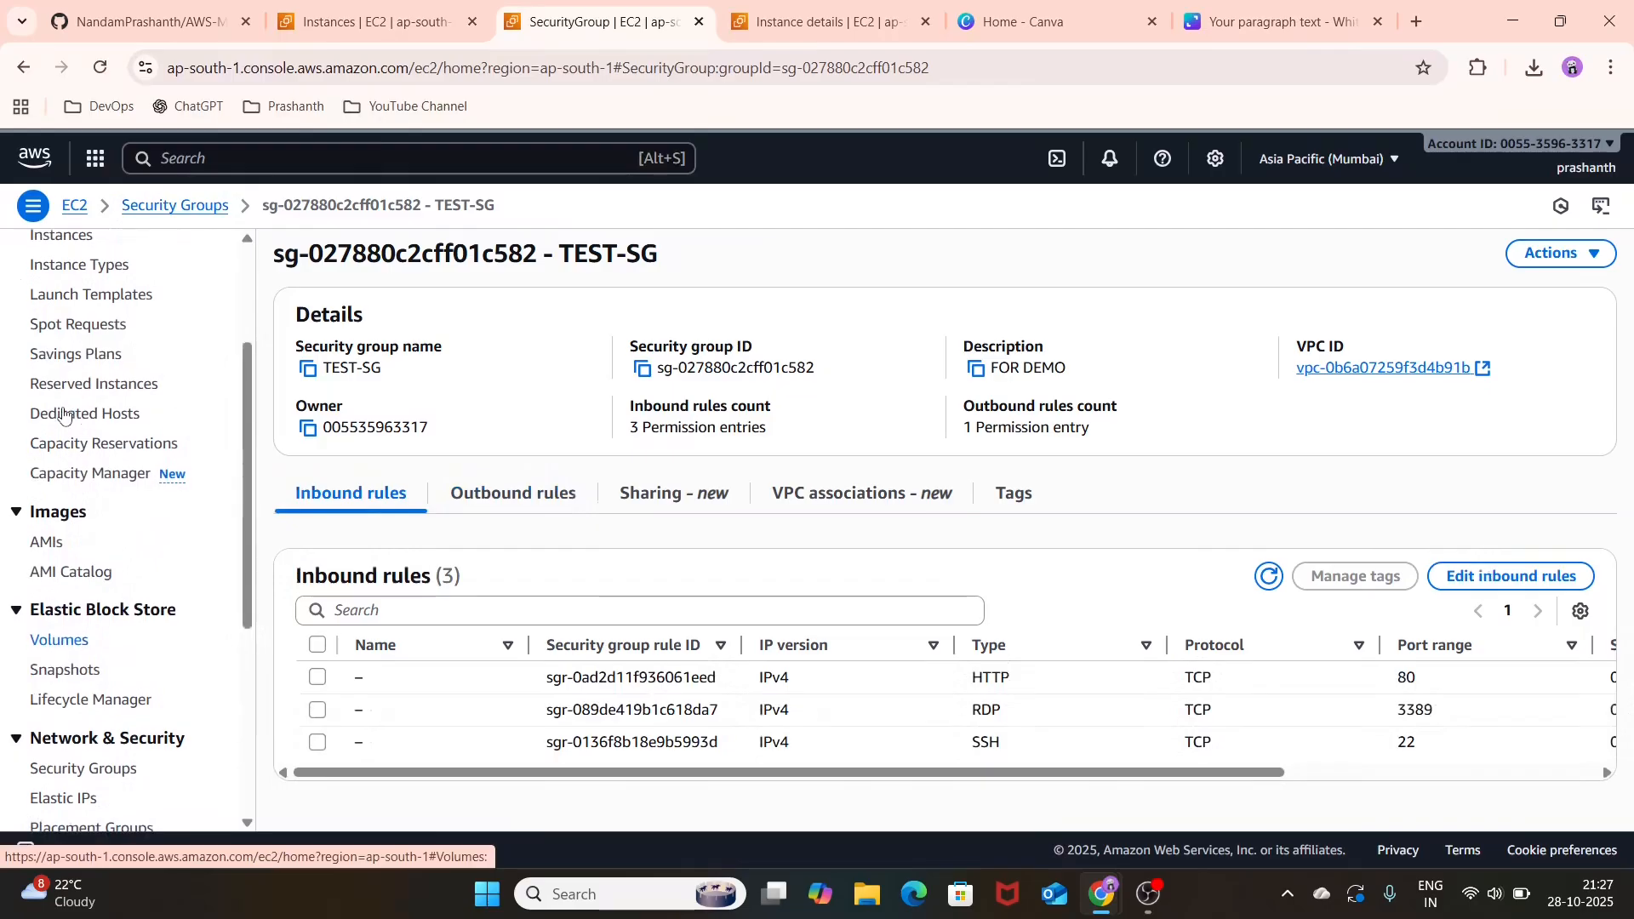
click(67, 431)
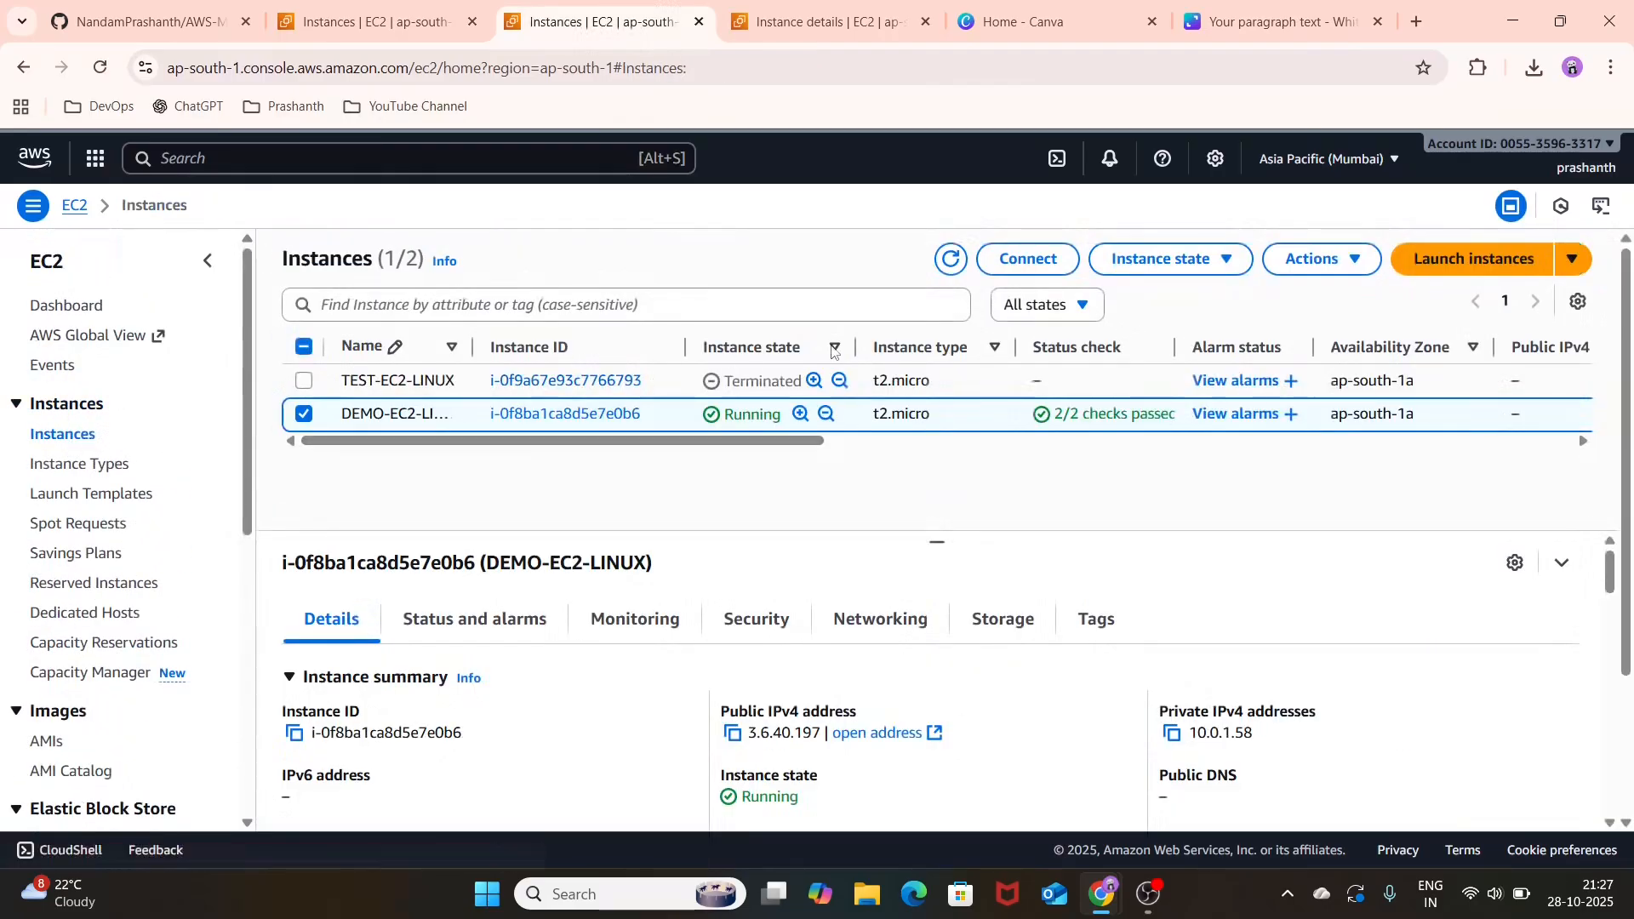
click(1036, 257)
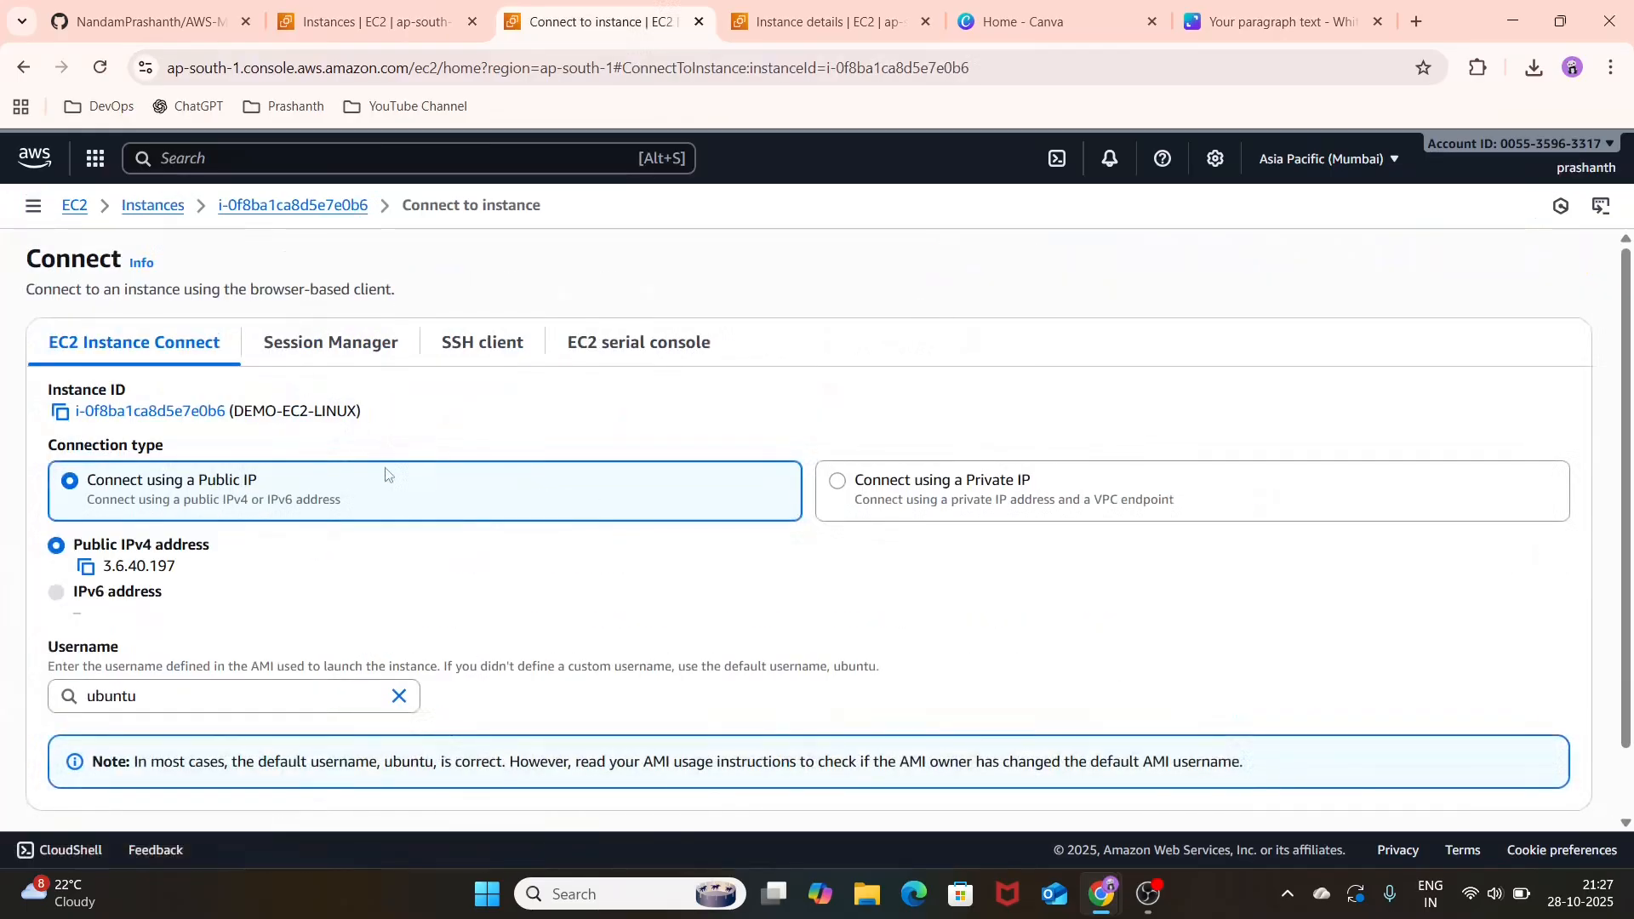
scroll(419, 580, down, 1)
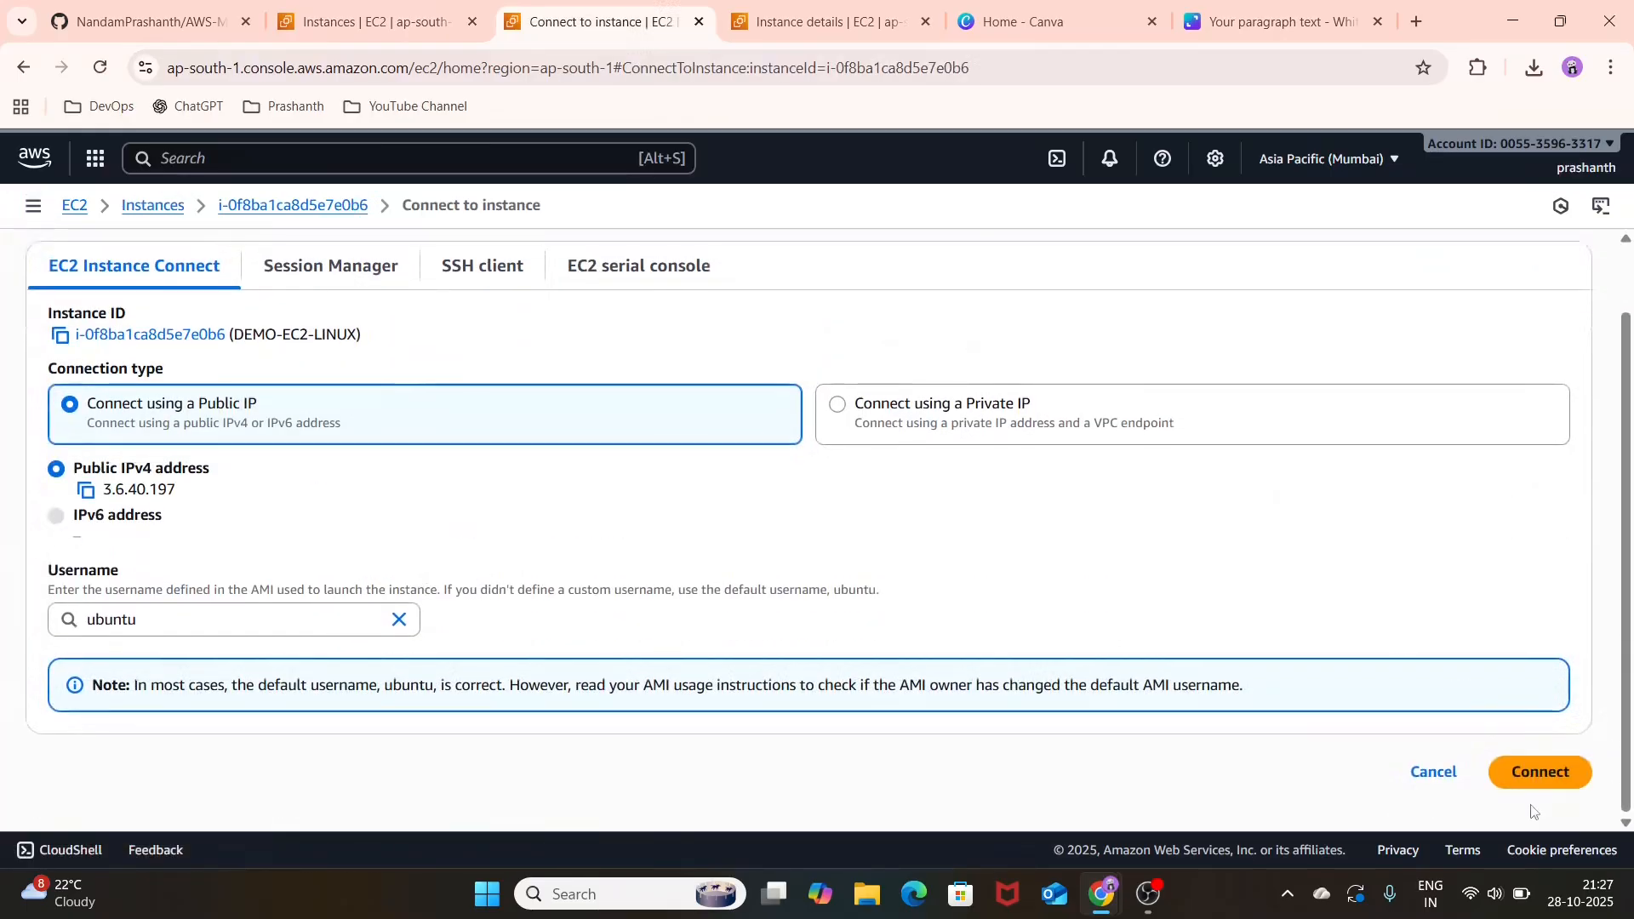
click(1542, 771)
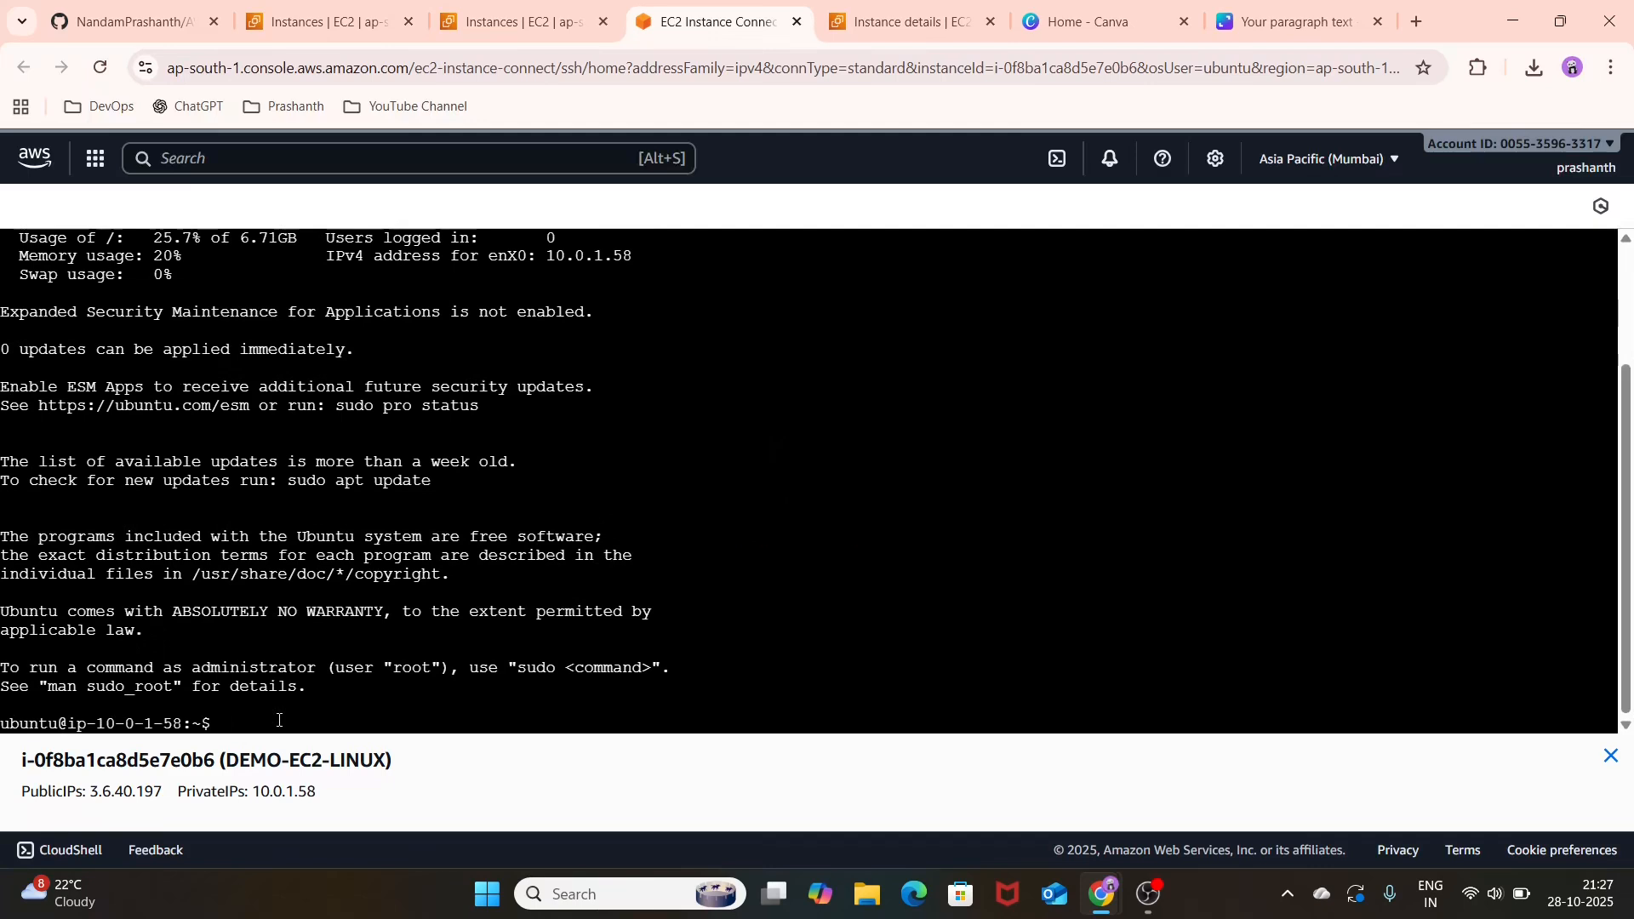
key(Return)
key(Return)
key(Return)
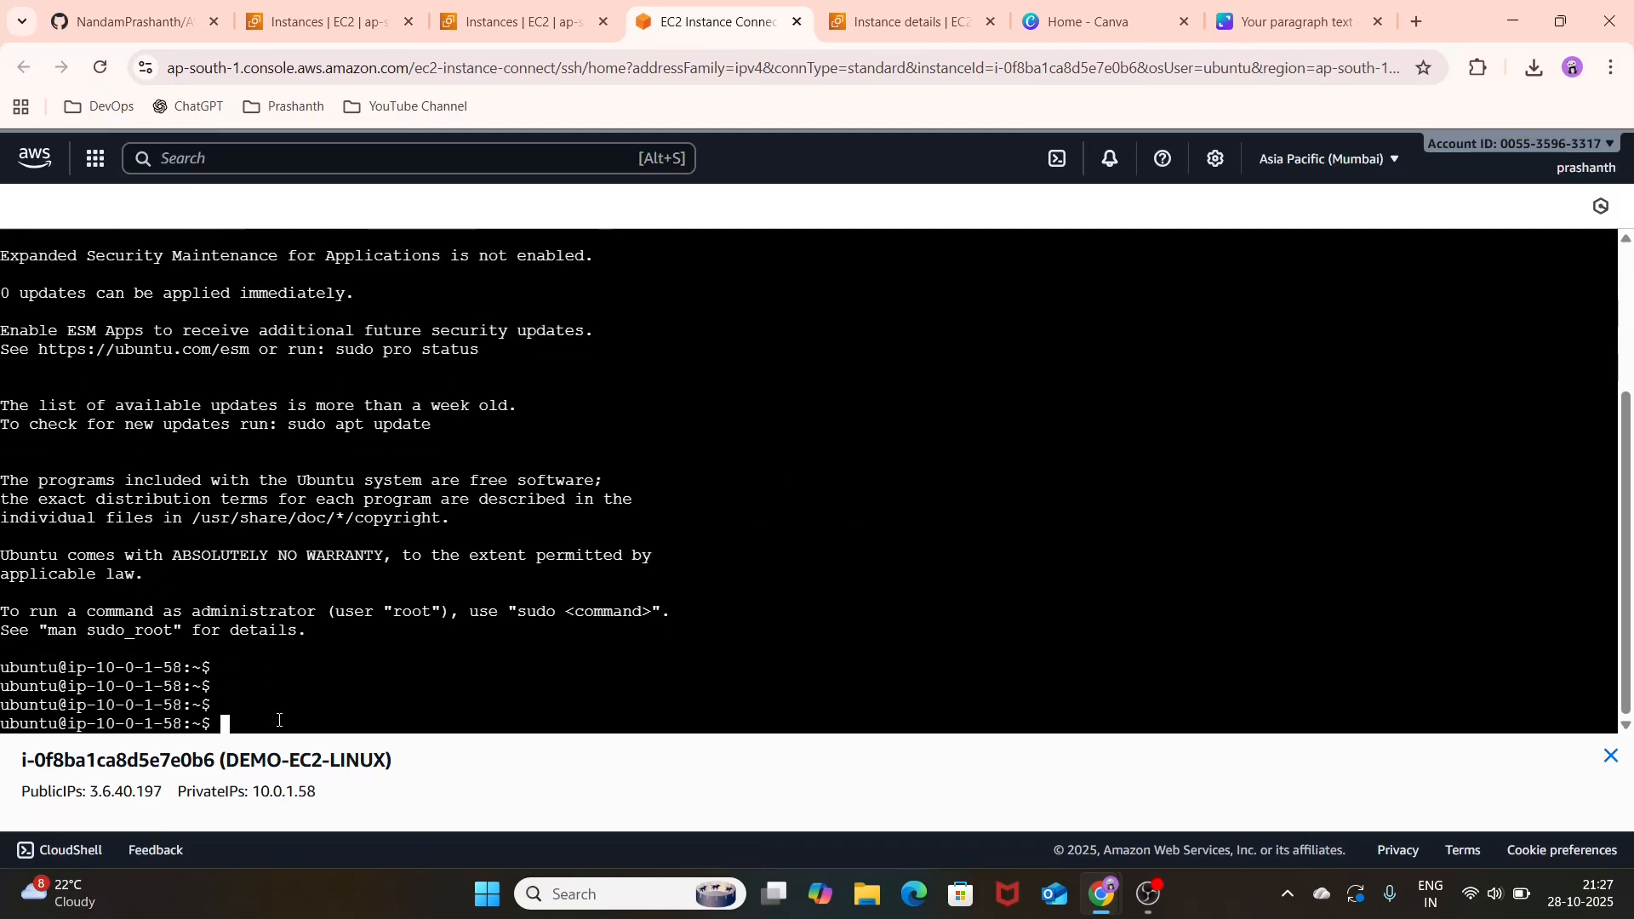
Step: Run the who command in the browser-based terminal to check the logged-in user
text(WHO)
key(Return)
text(who)
key(Return)
key(Return)
key(Return)
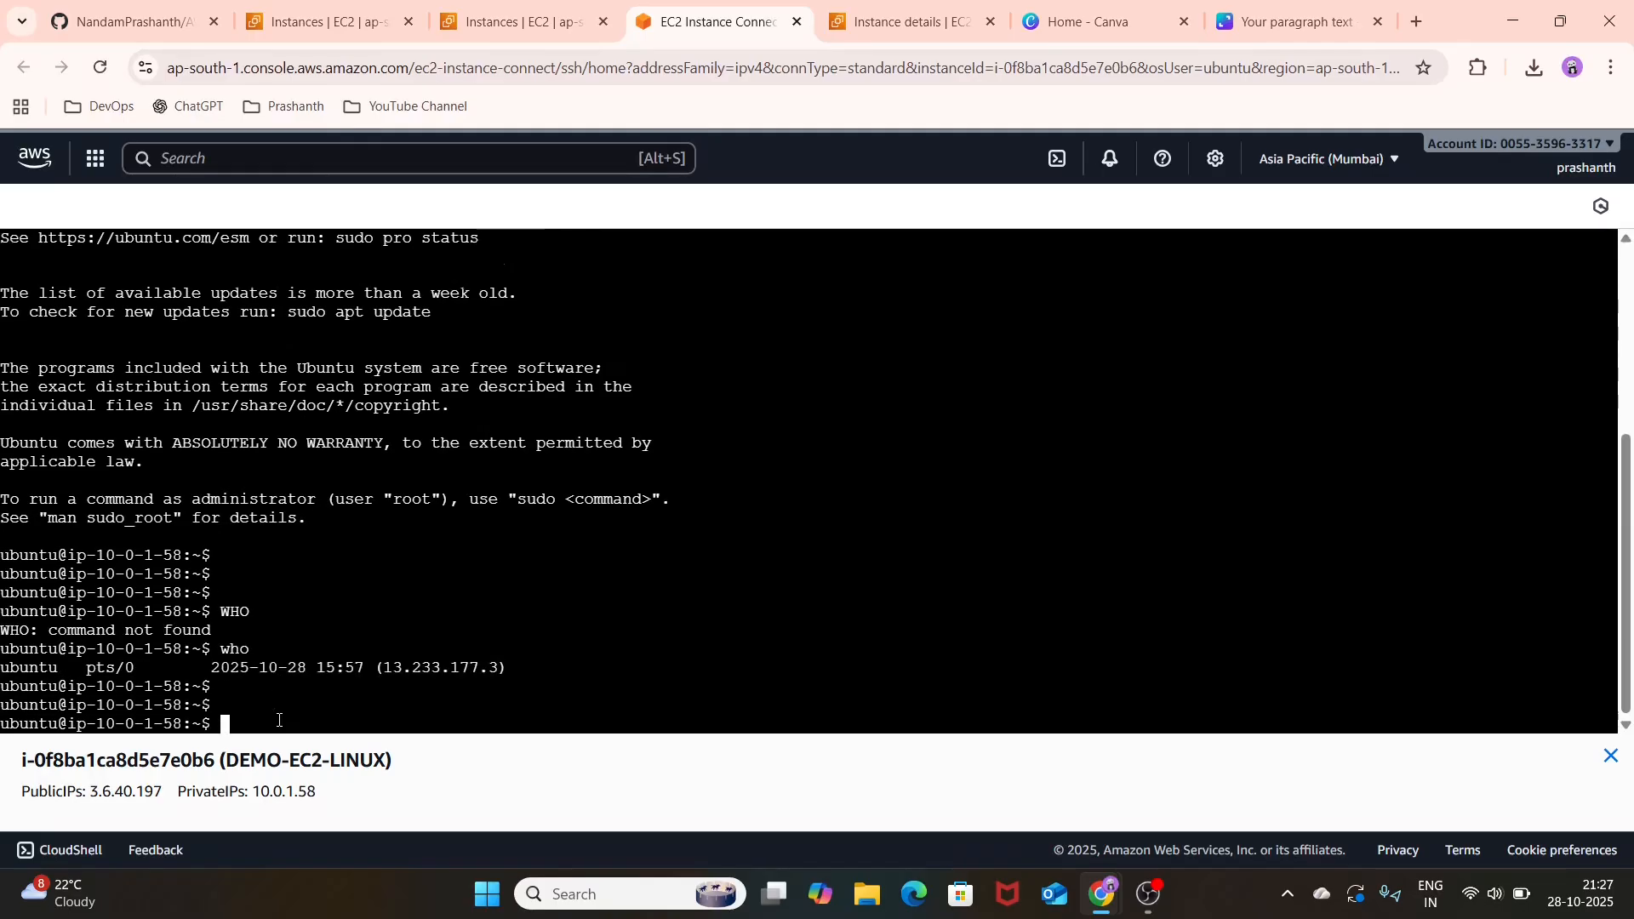
Step: Run the hostname command in the browser-based terminal and review the session output back to the welcome text
text(hostname)
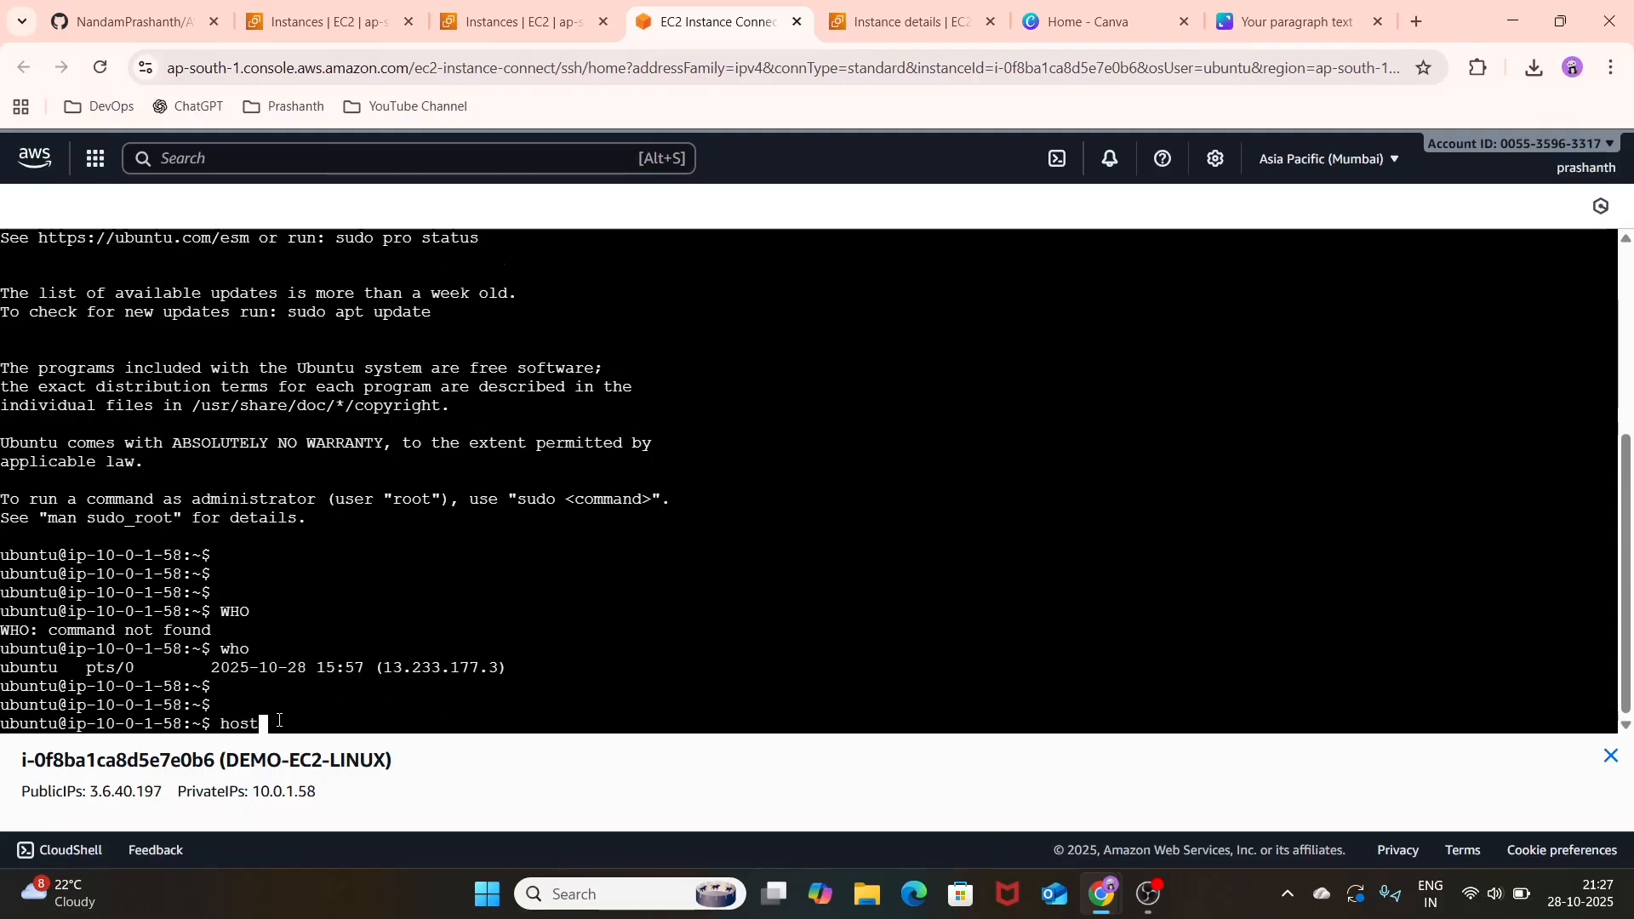
key(Return)
key(Return)
key(Return)
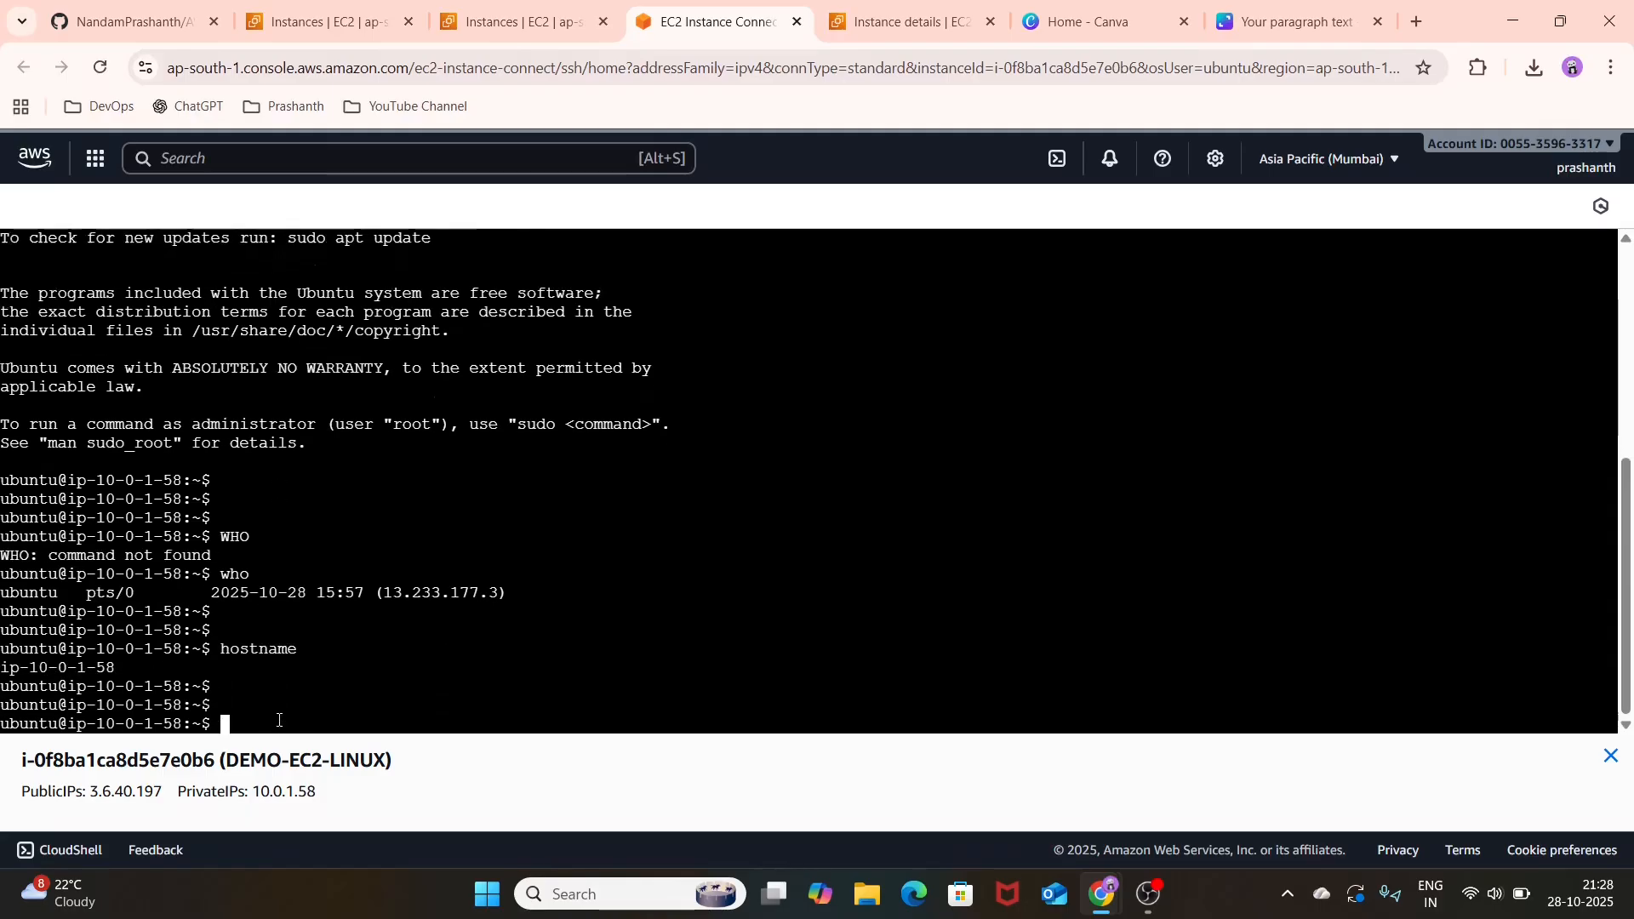
scroll(516, 628, up, 8)
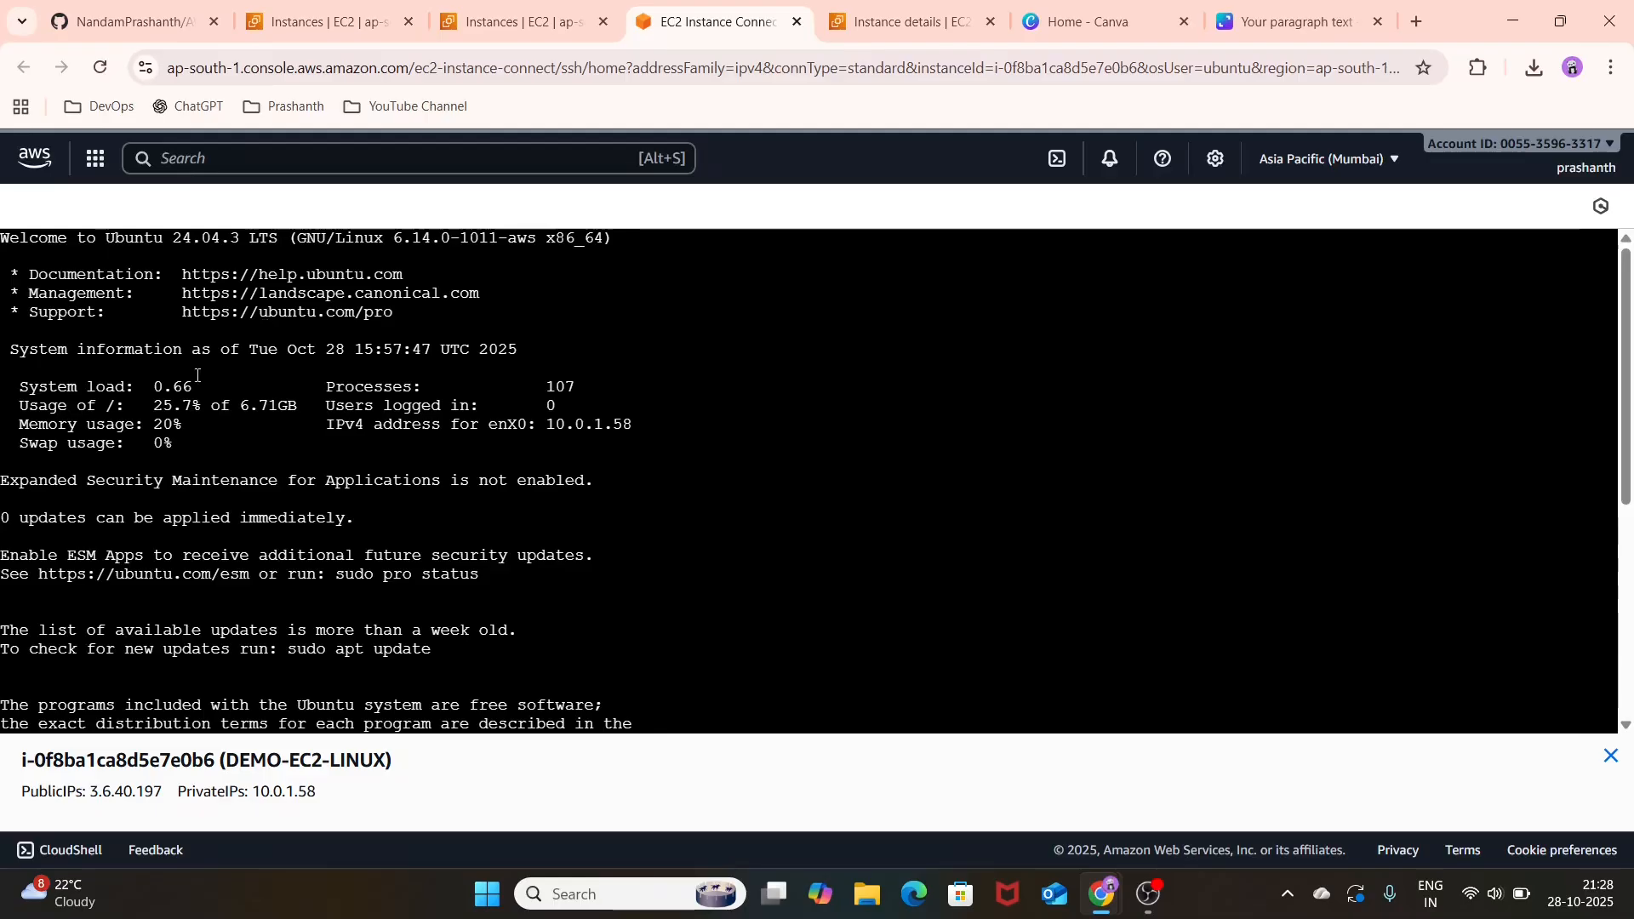
Step: Return to the instances list and copy the public IPv4 address of DEMO-EC2-LINUX
click(545, 26)
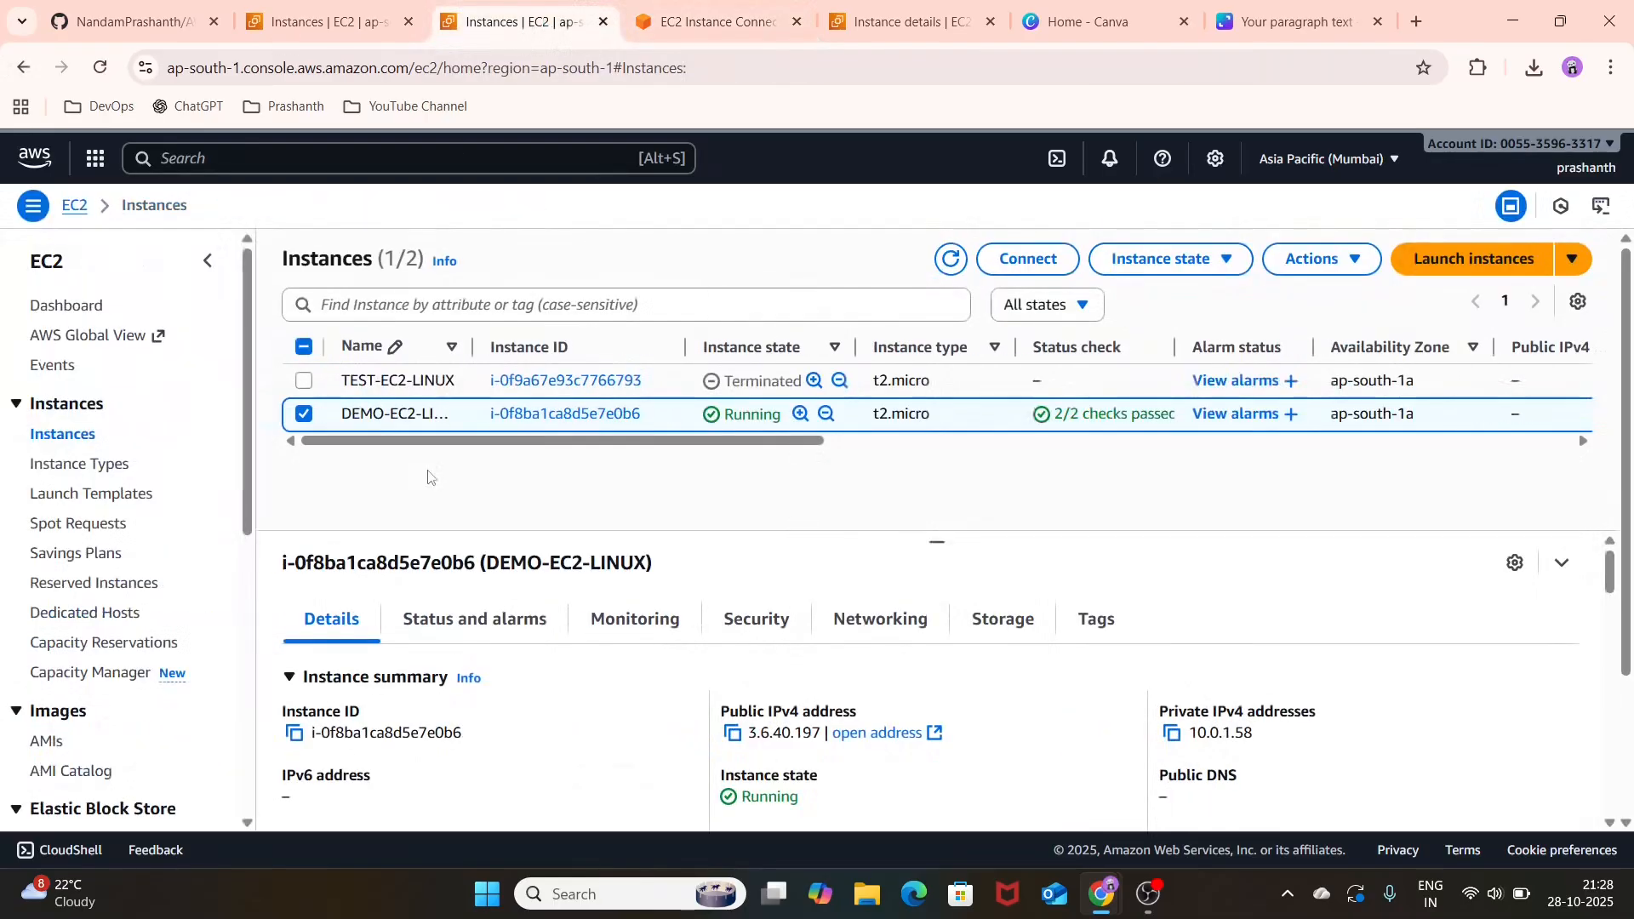
scroll(492, 668, down, 2)
scroll(491, 670, up, 2)
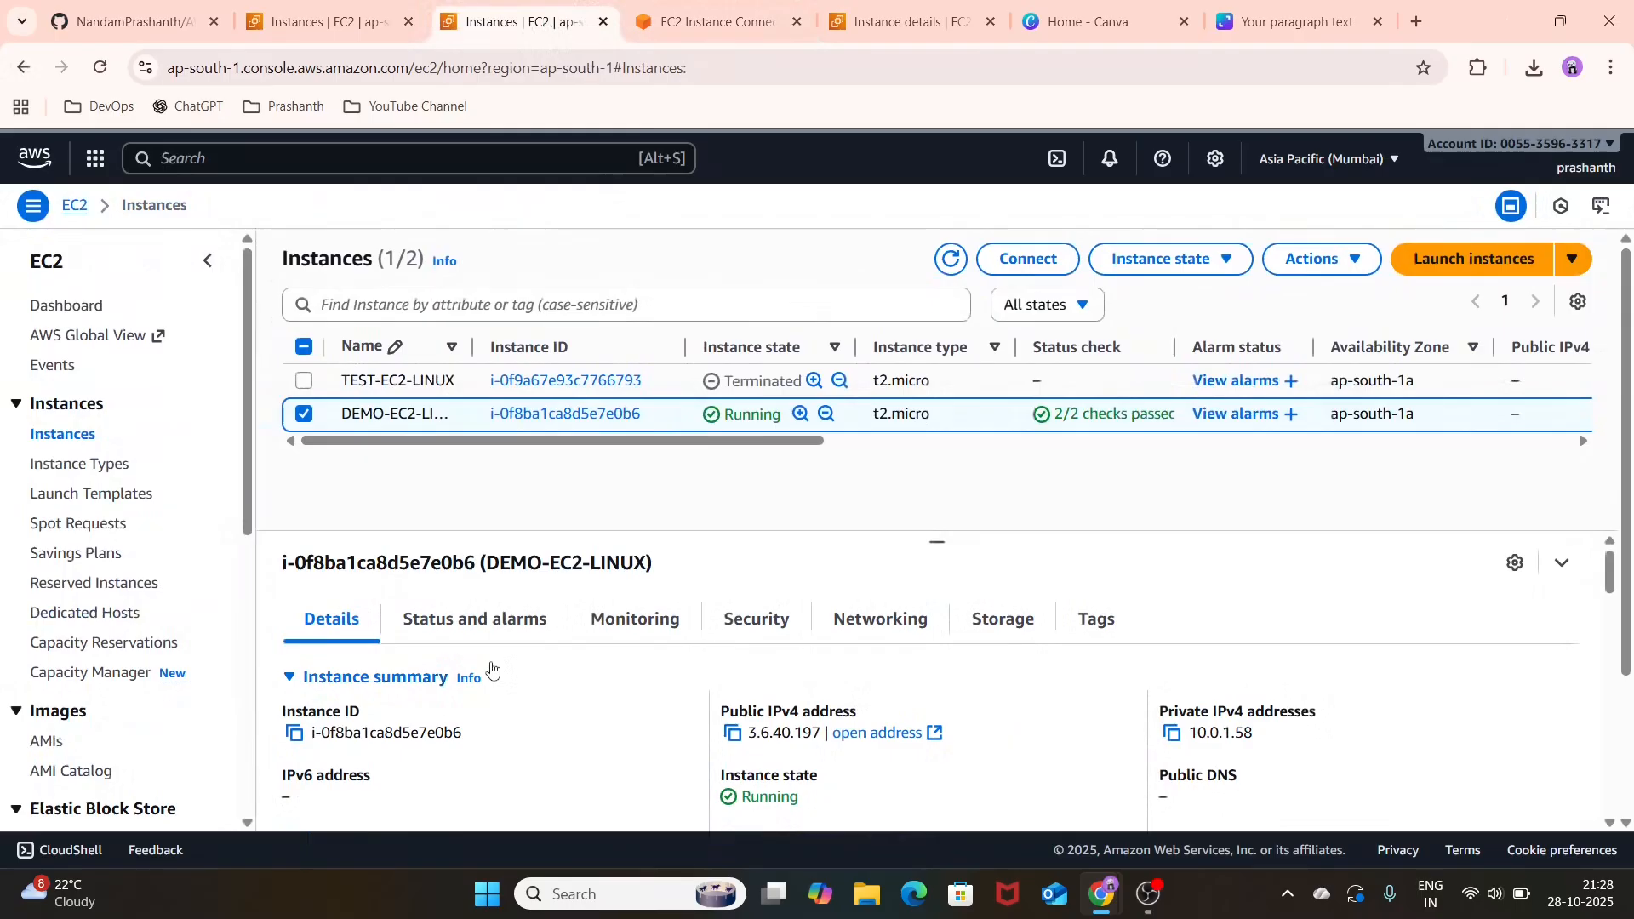
click(733, 736)
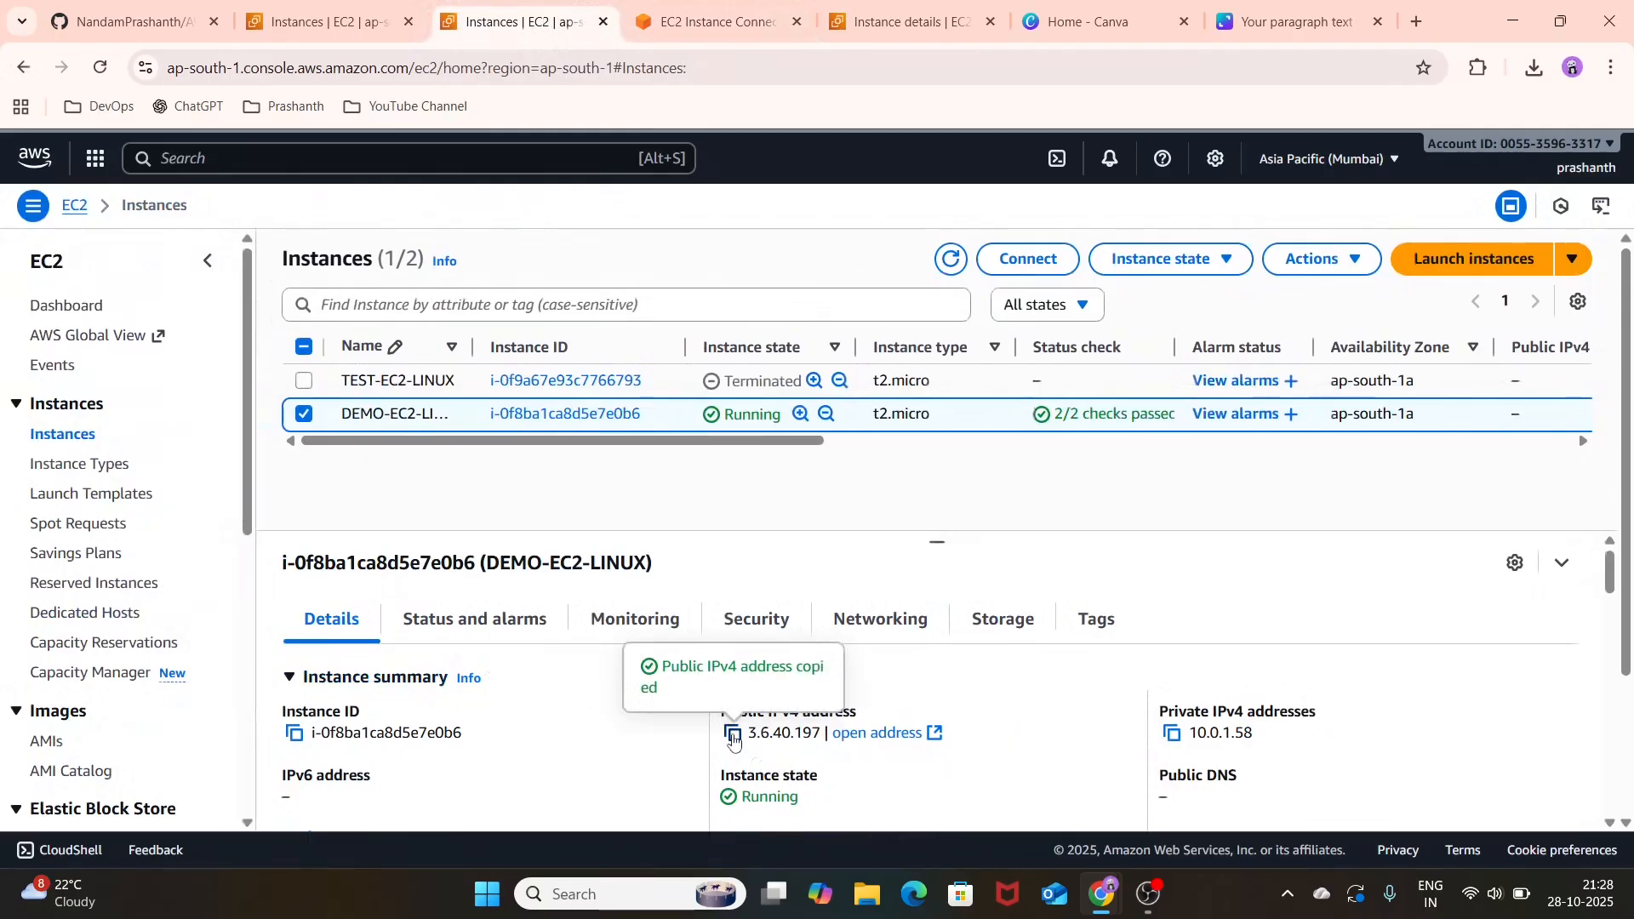
Step: Switch to PuTTY and enter 3.6.40.197 as both the host name and the saved session name
click(679, 894)
text(put)
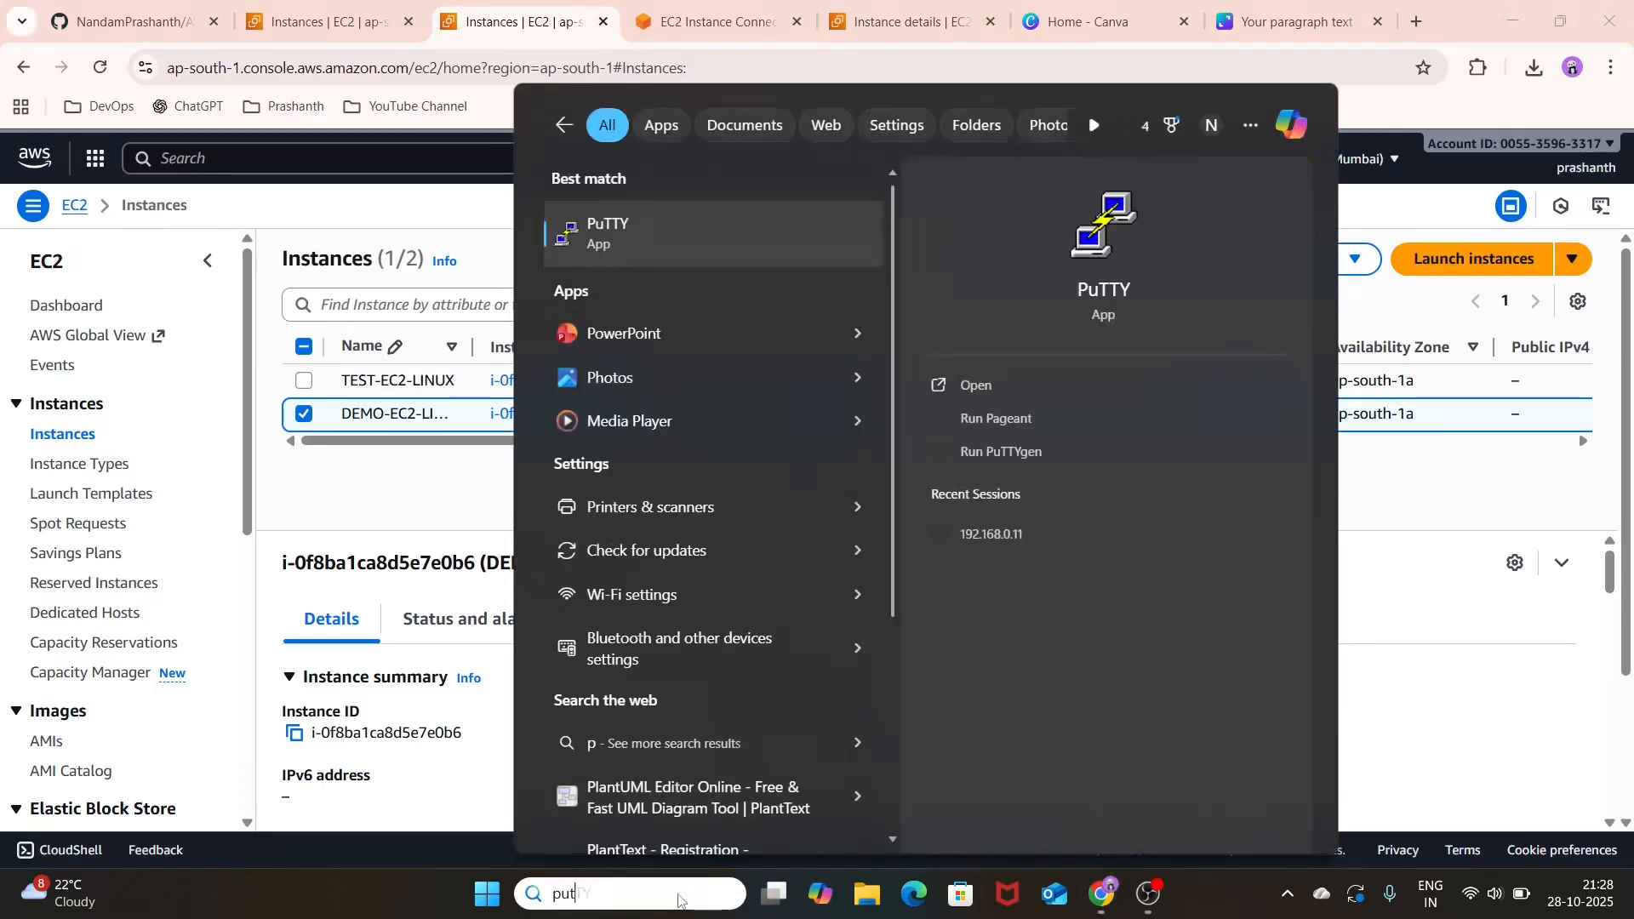
click(1048, 384)
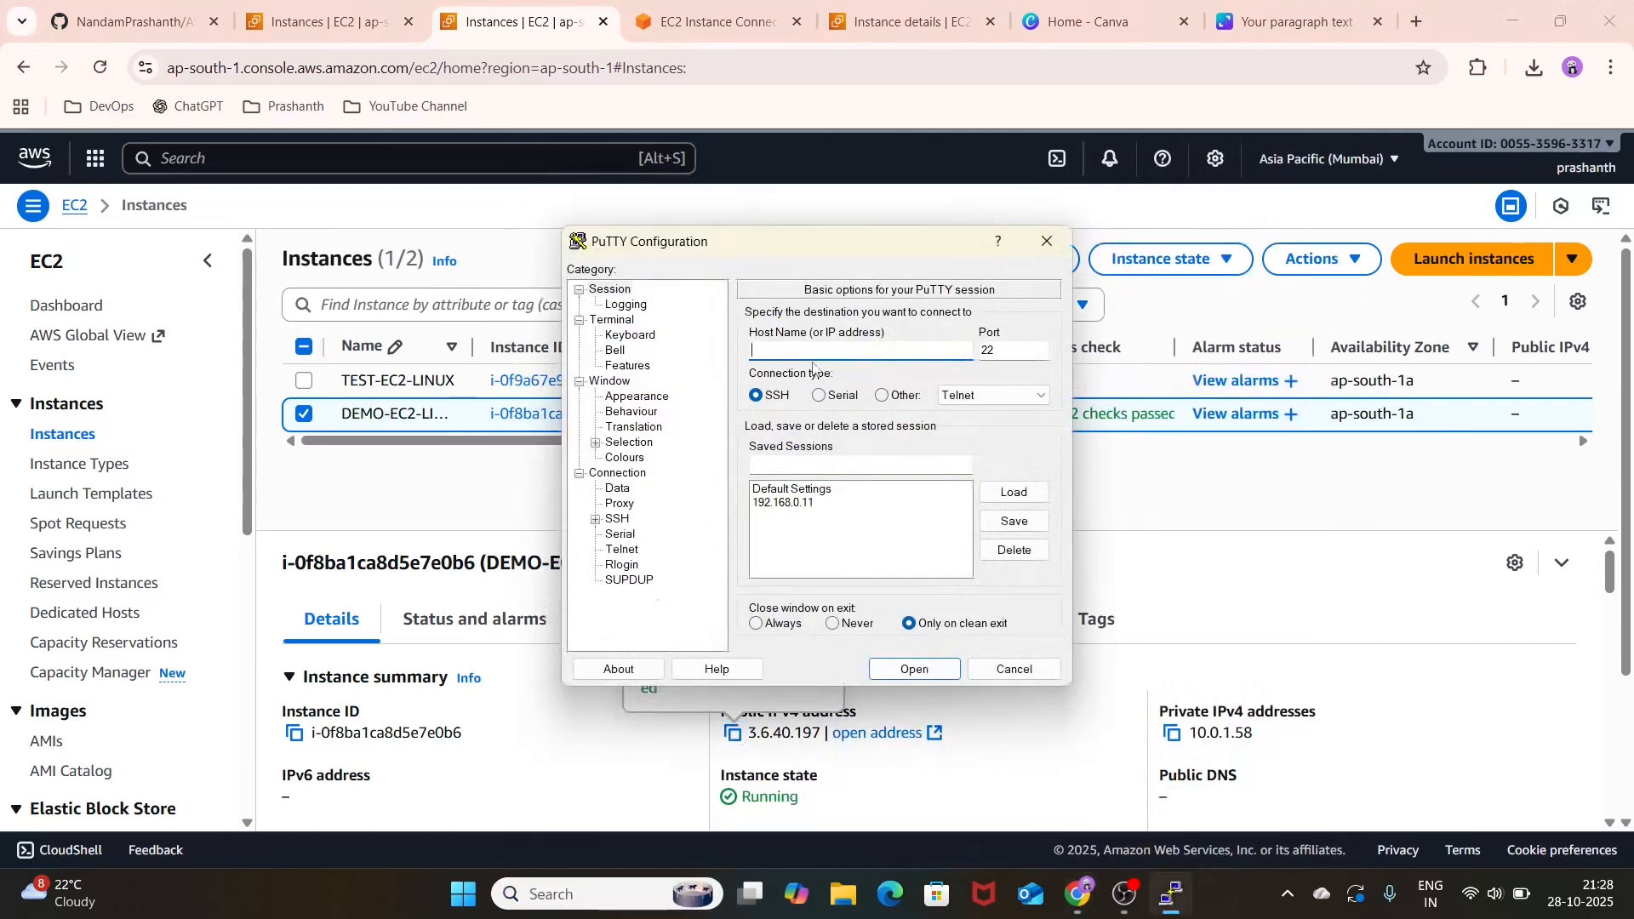
key(ctrl+v)
click(840, 464)
key(ctrl+v)
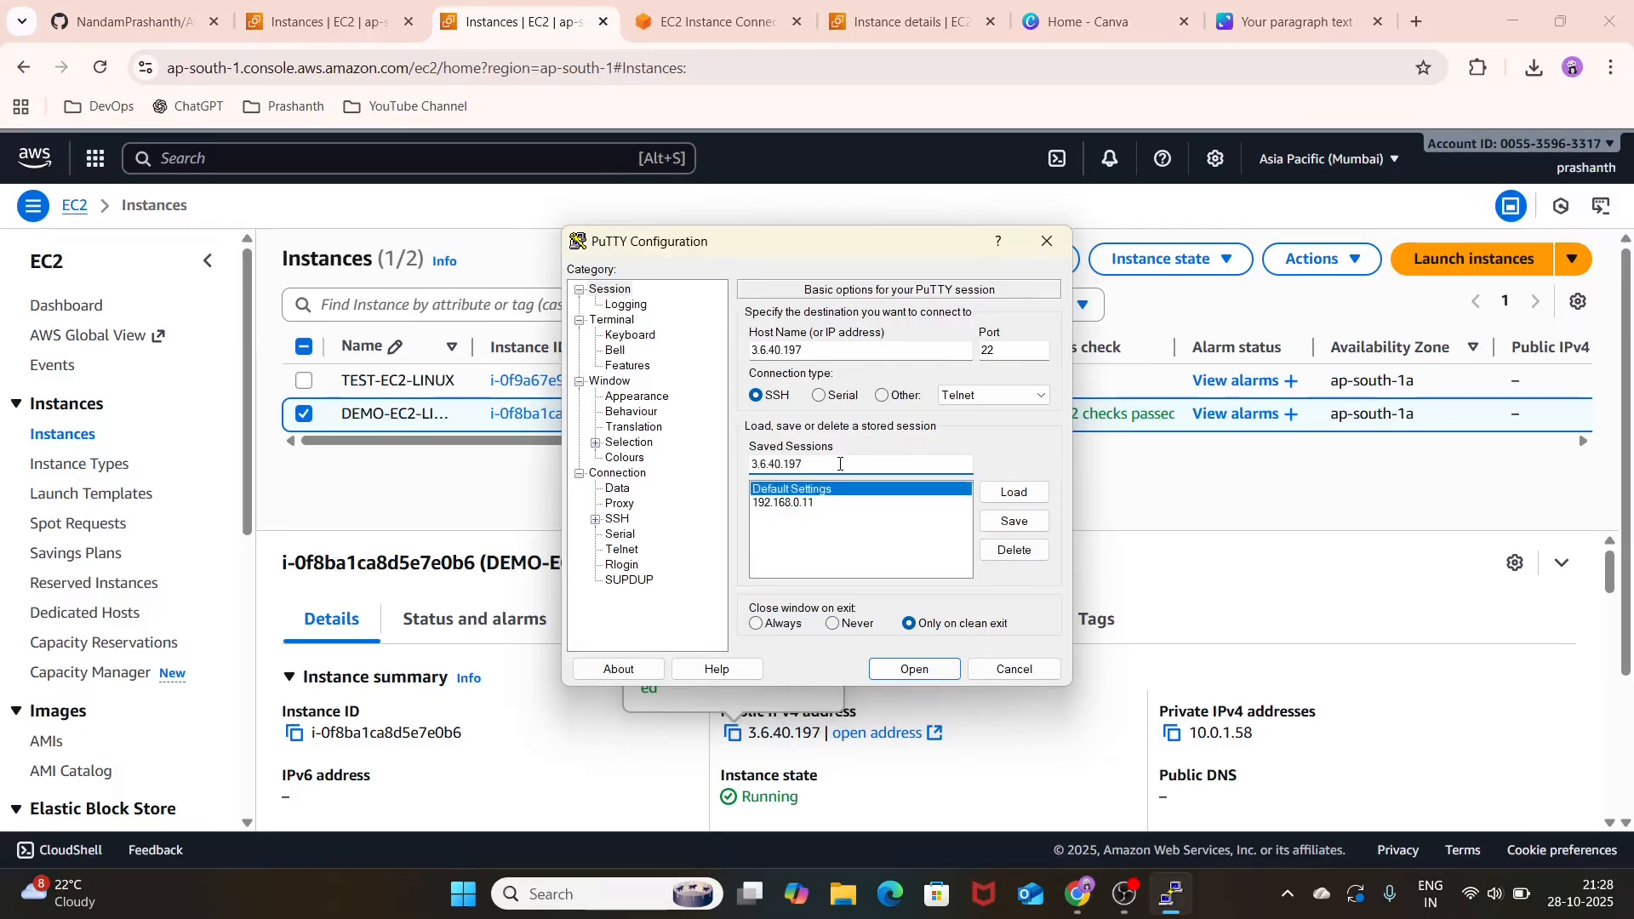
Step: Select TEST-KEYPAIR.ppk from the Downloads folder as the private key file for SSH authentication
click(595, 520)
click(612, 565)
click(663, 581)
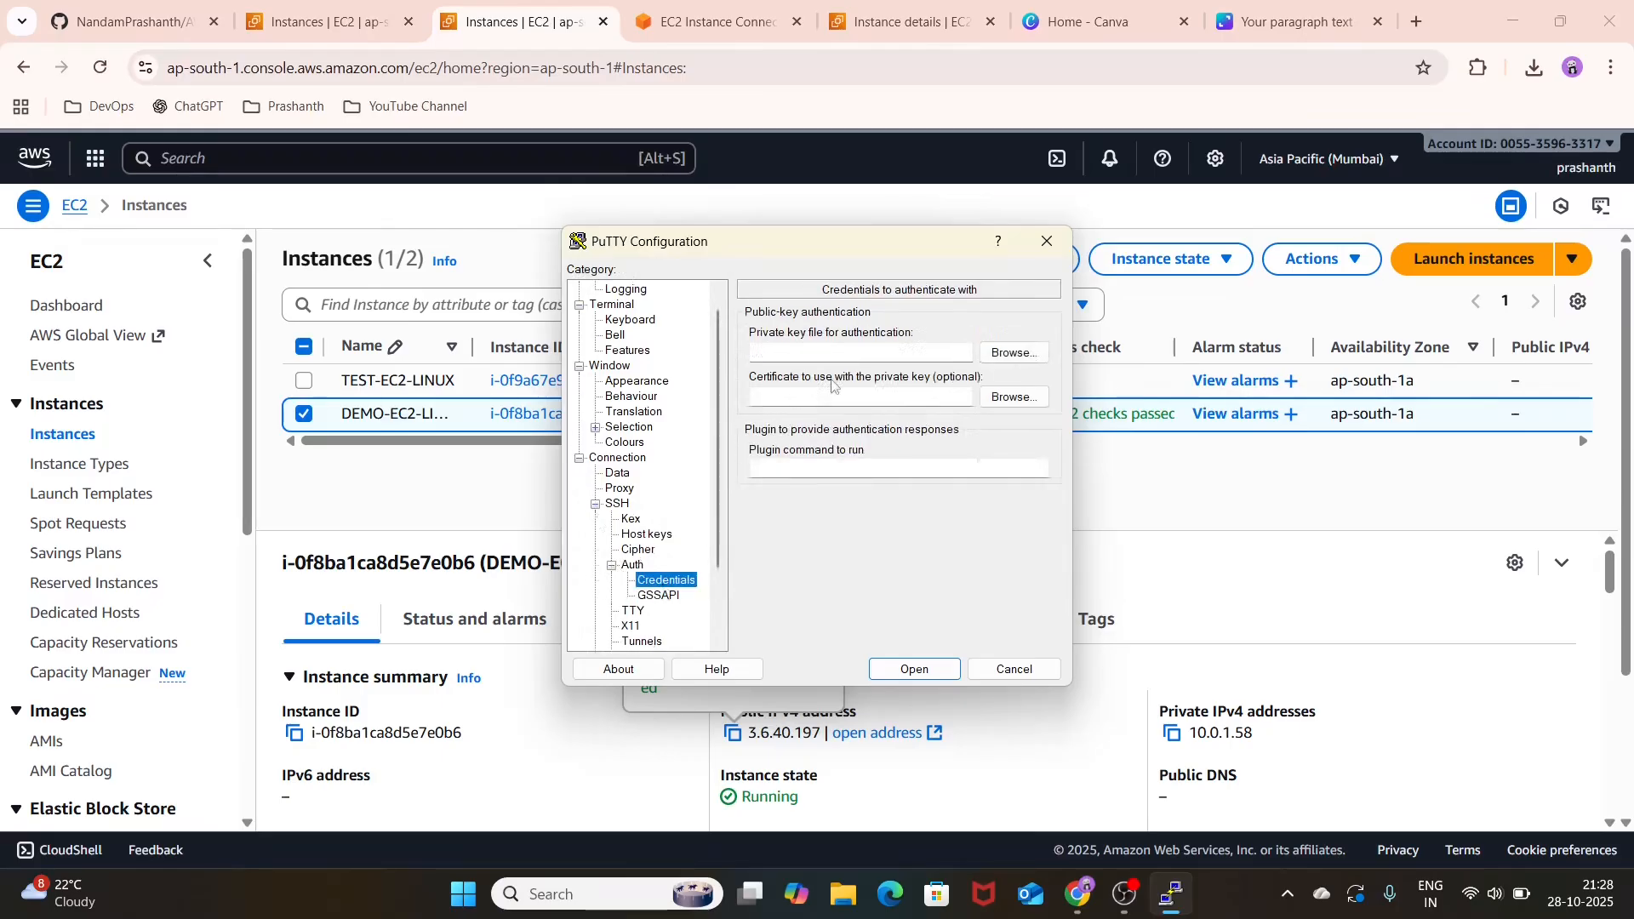
click(1013, 352)
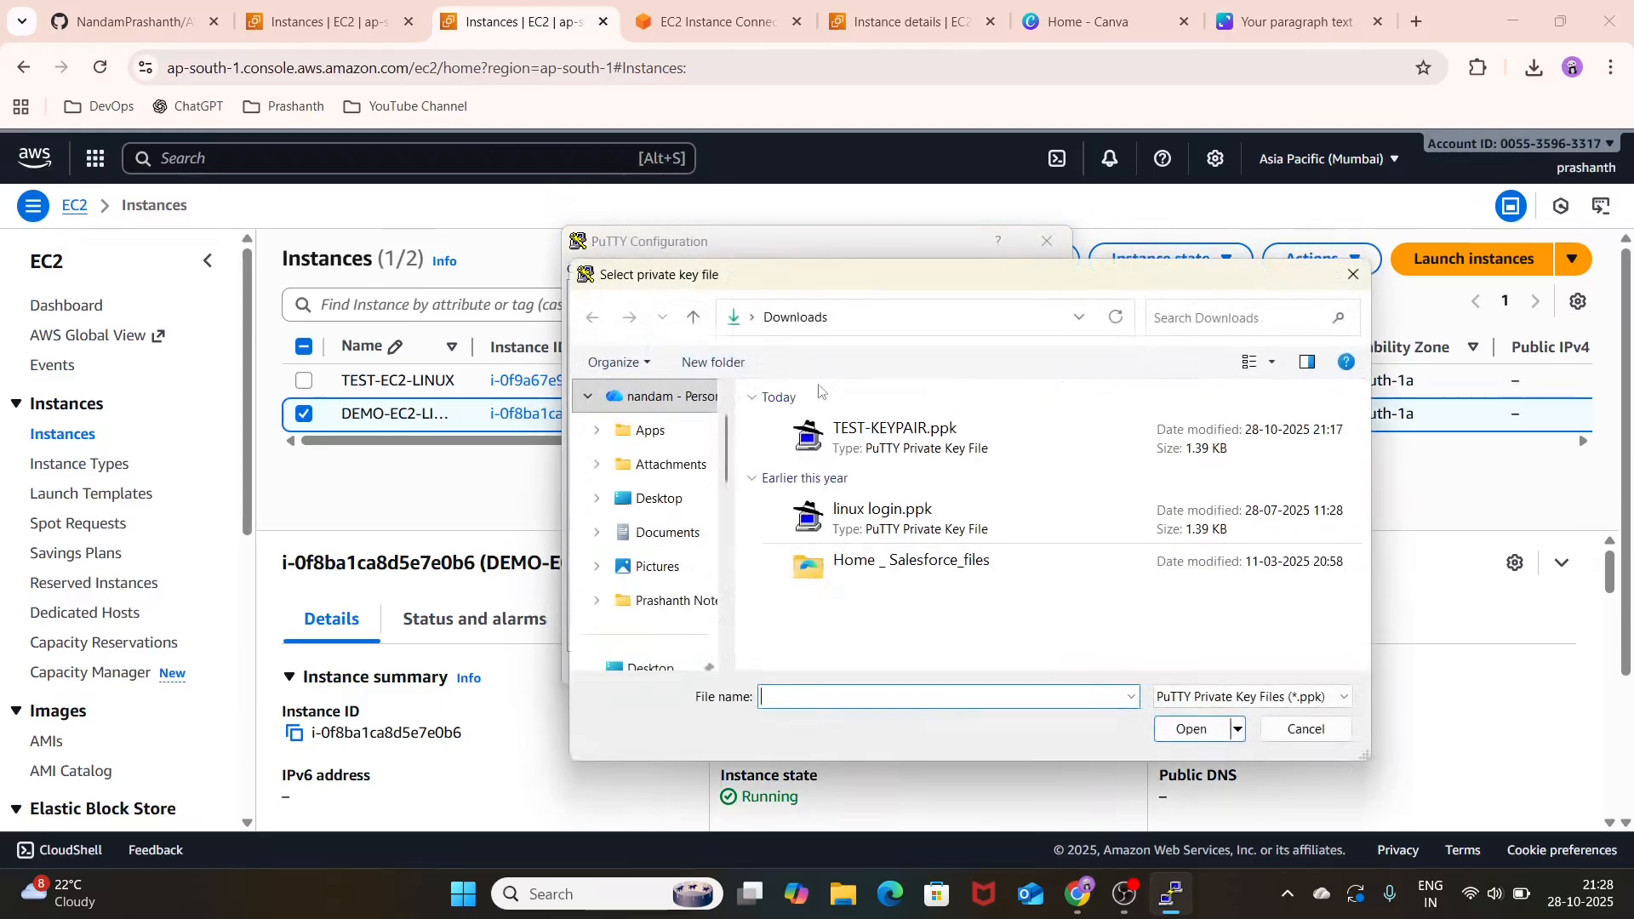
click(834, 436)
click(1196, 729)
click(1196, 728)
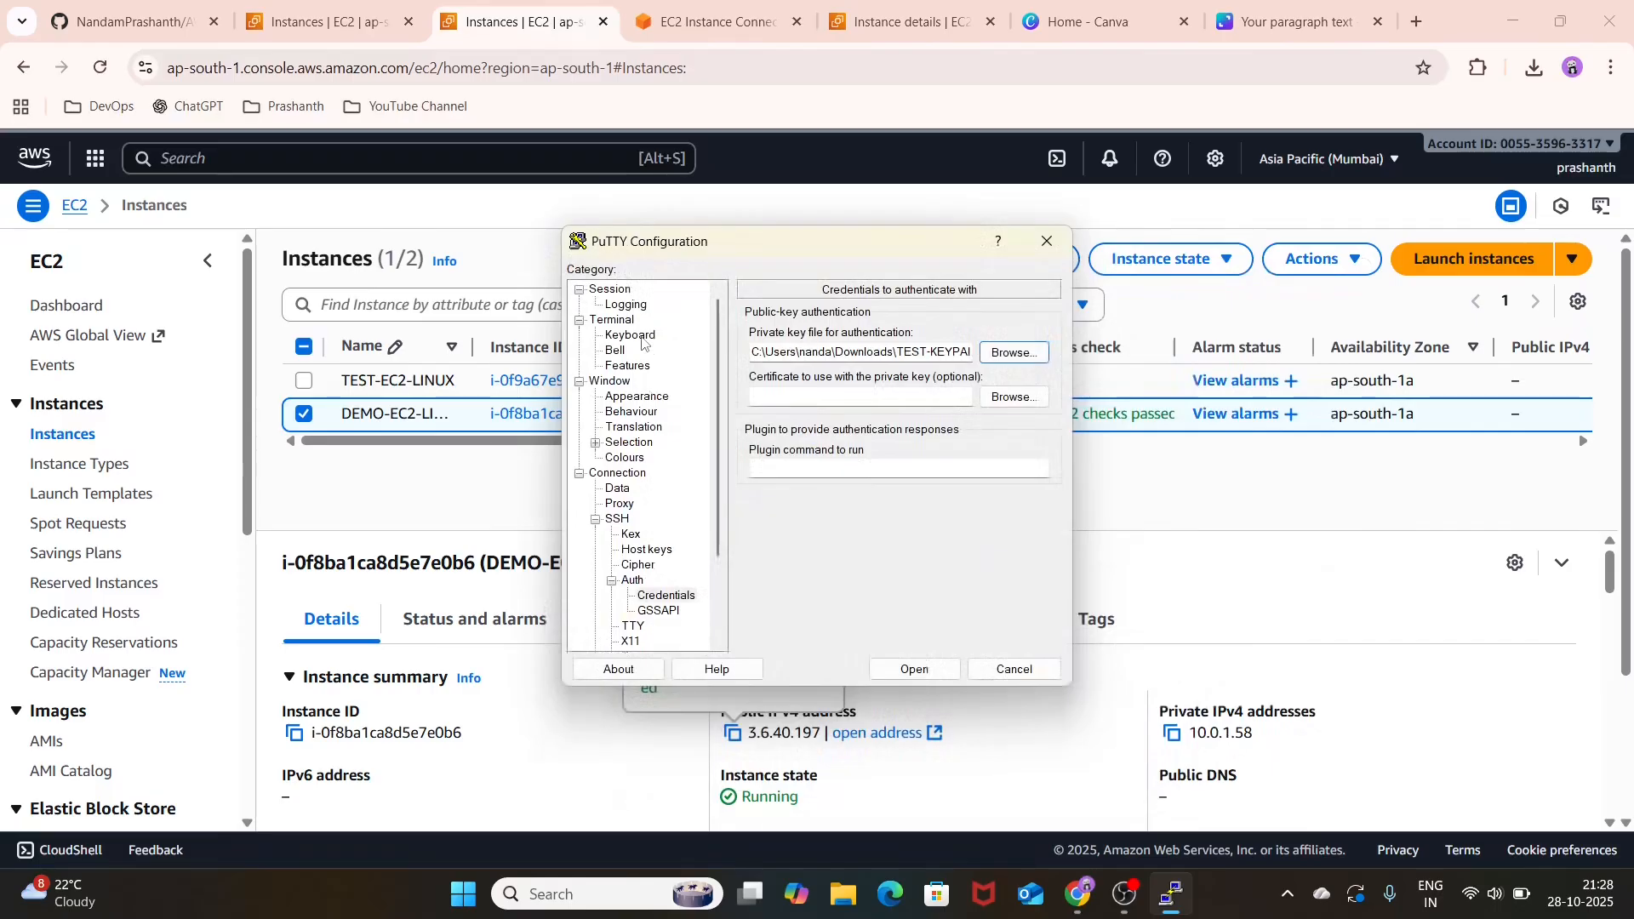
Step: Open the SSH session to 3.6.40.197 from the basic session options and accept the server's host key
click(633, 309)
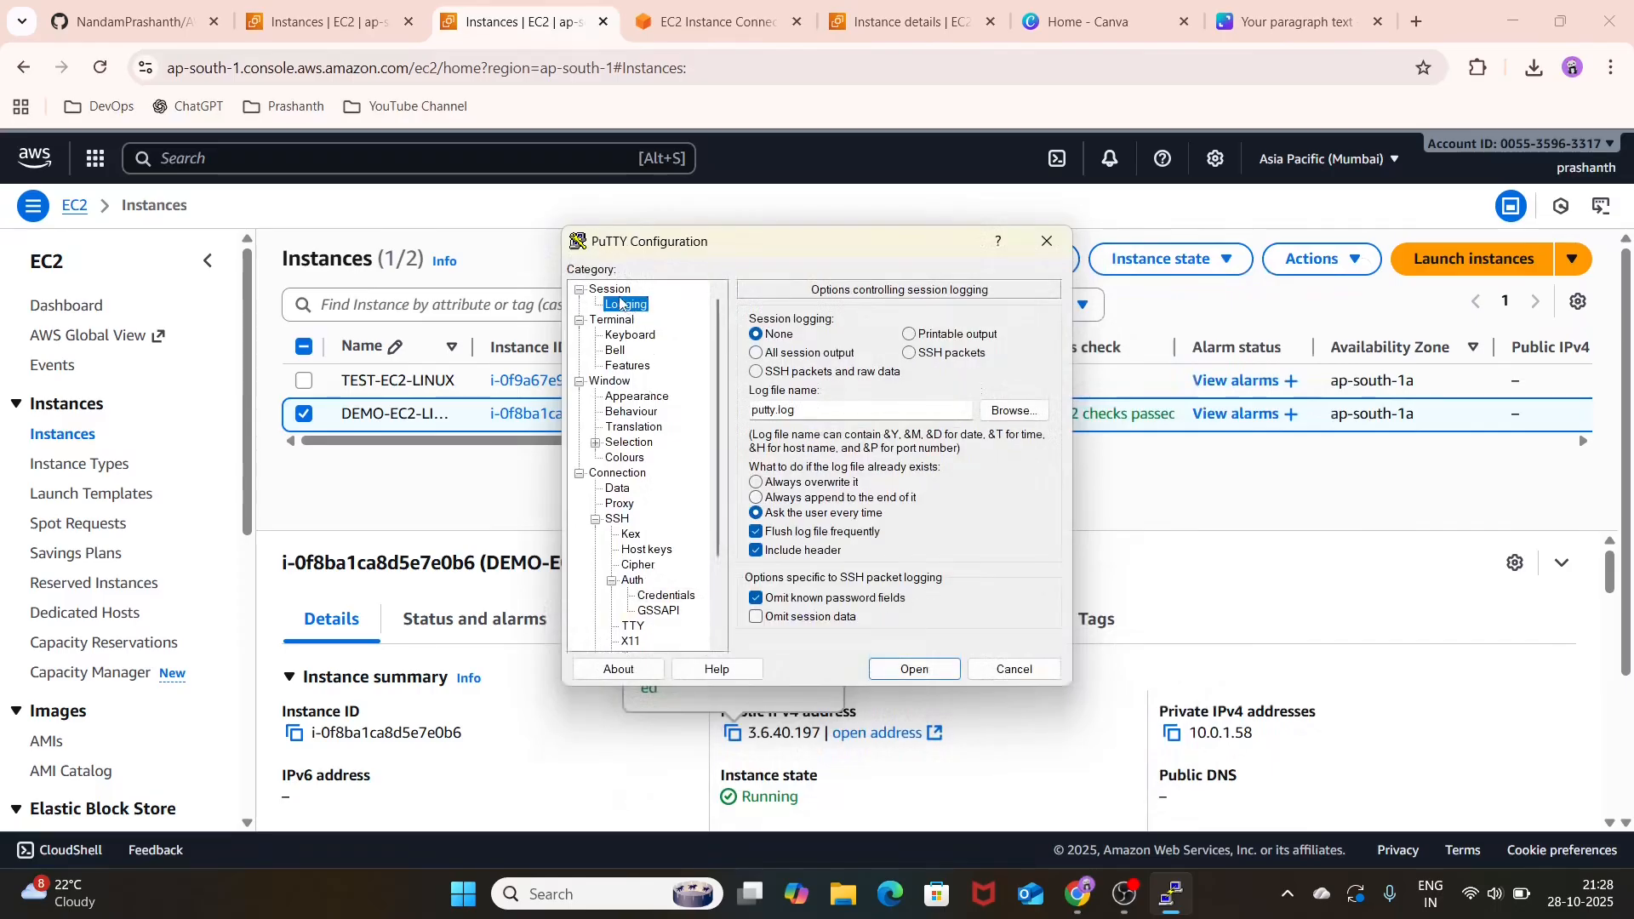
click(620, 293)
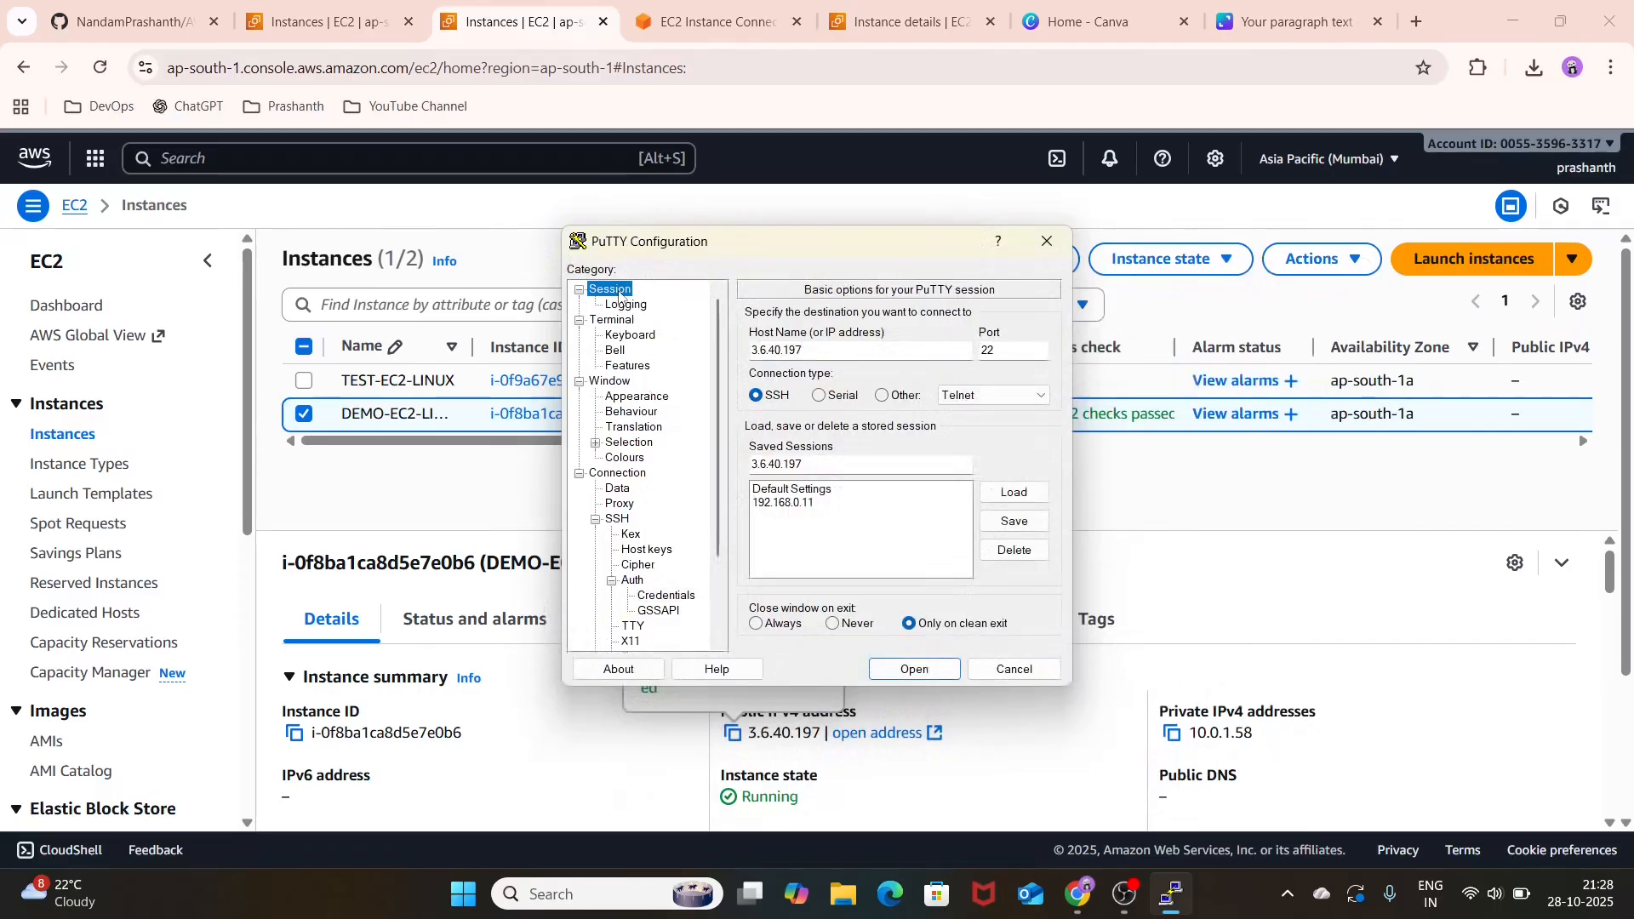
click(940, 677)
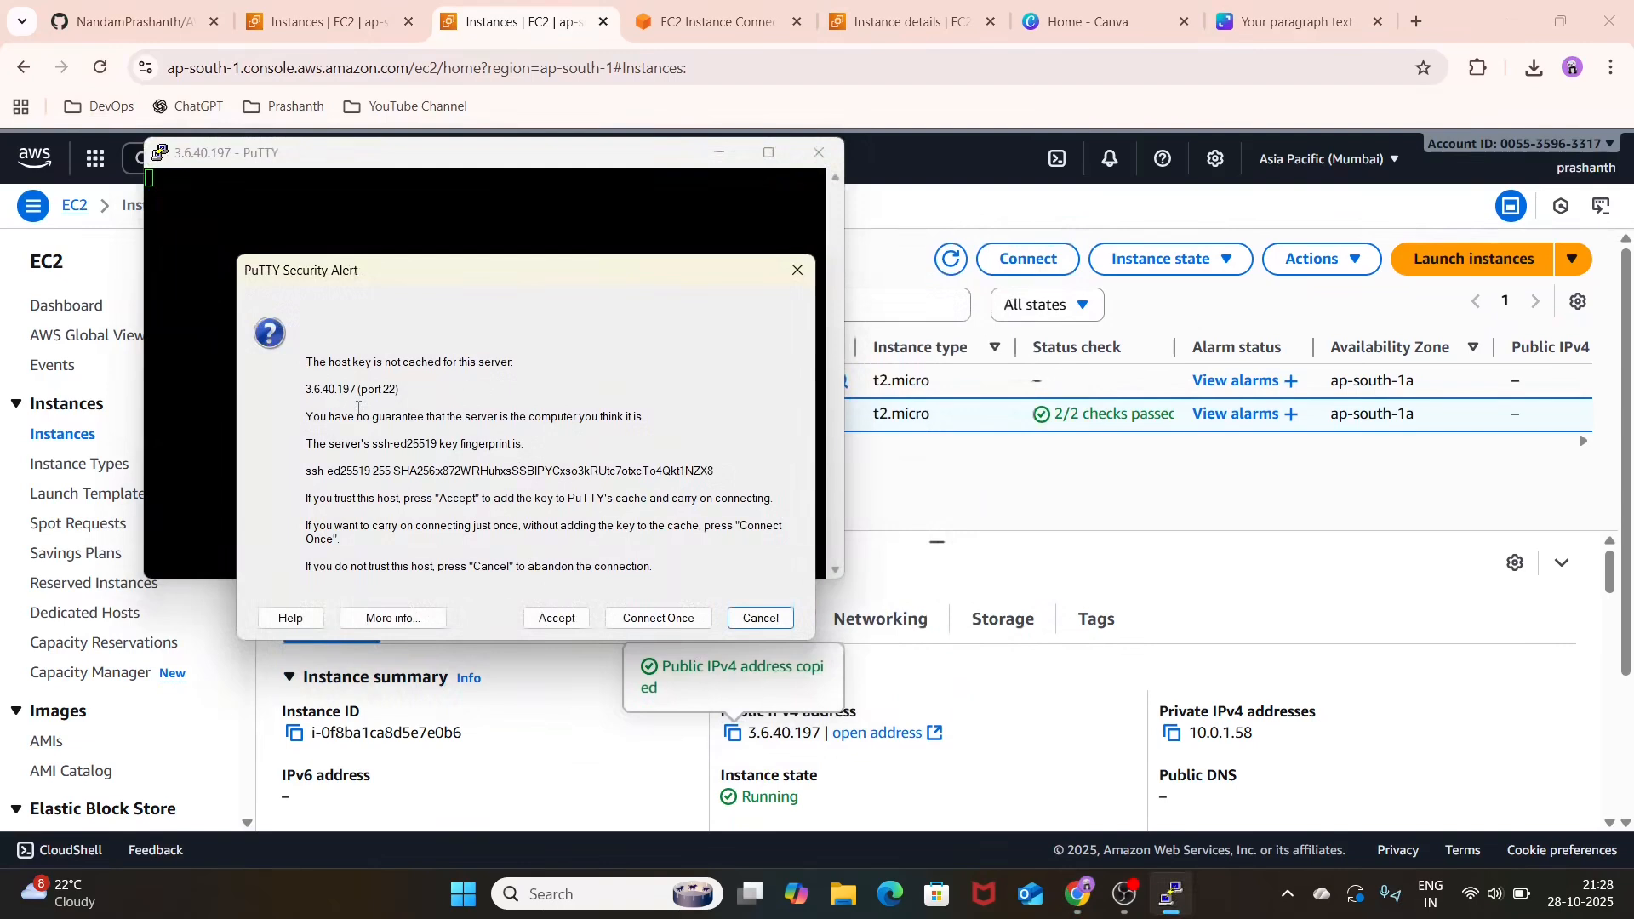
click(566, 617)
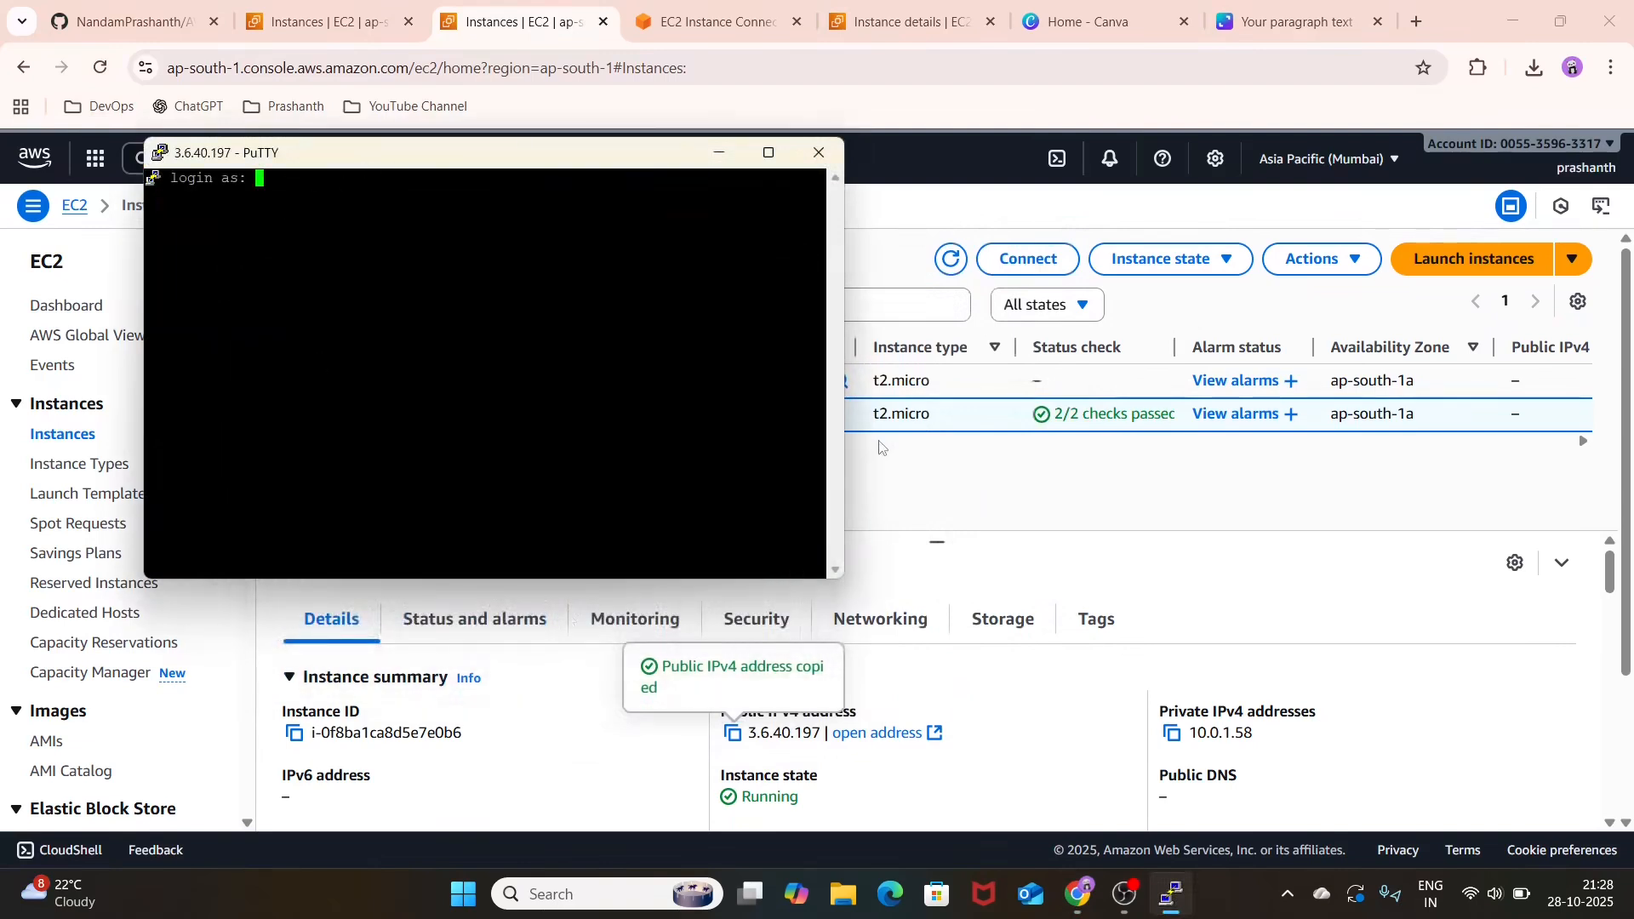
Step: Switch to the EC2 console in the browser and look up the login username in DEMO-EC2-LINUX's connection options
click(900, 465)
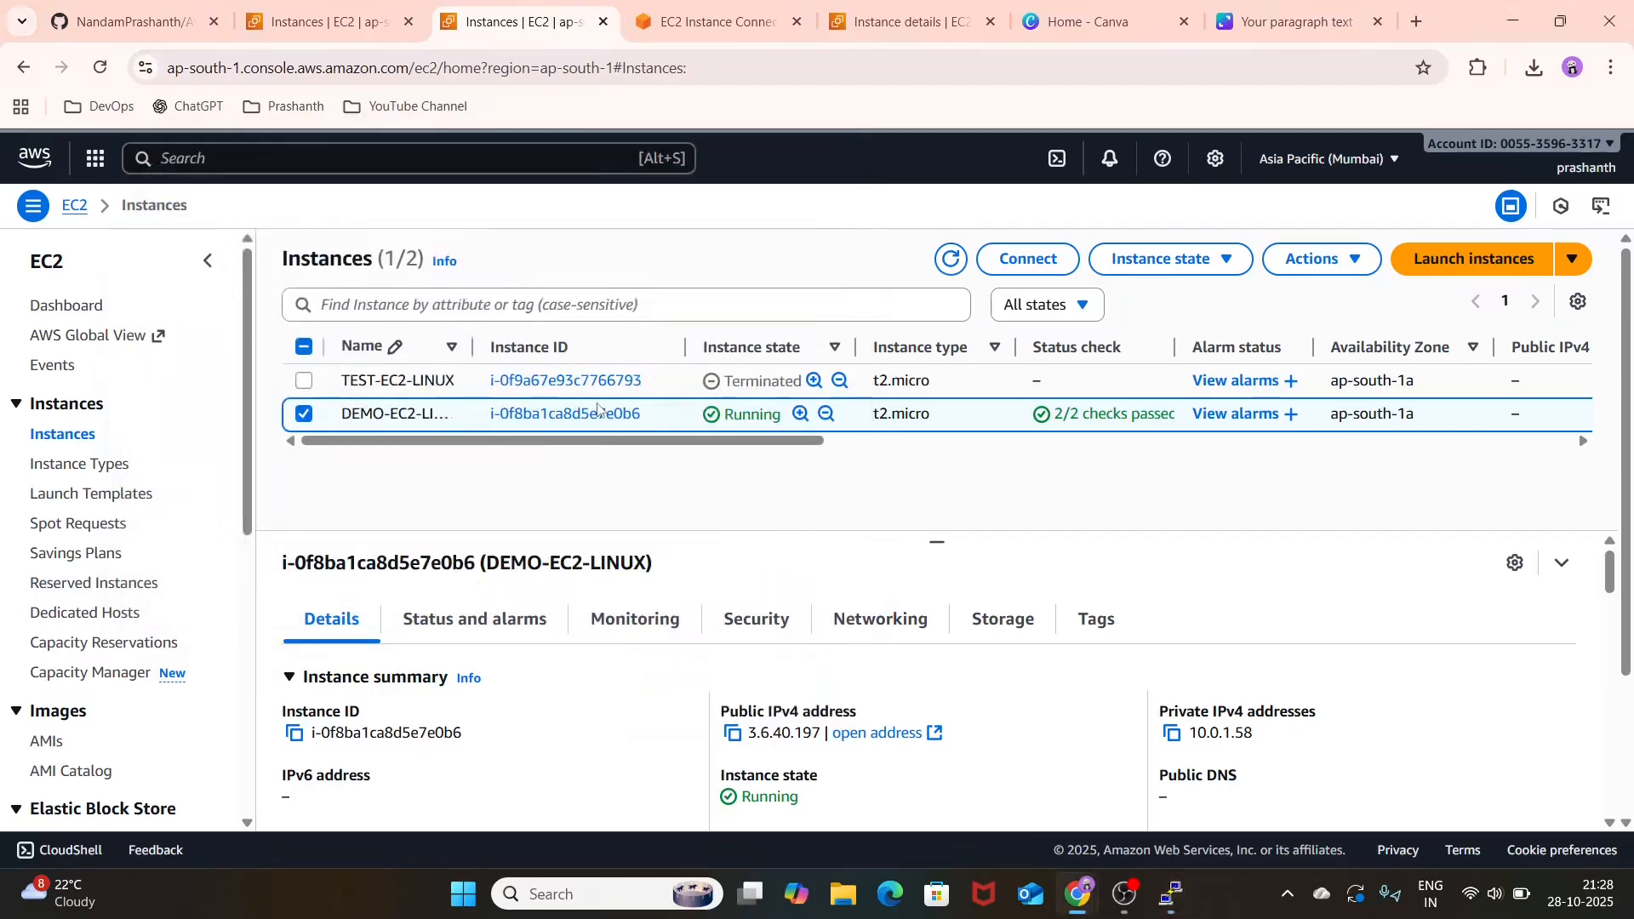
click(599, 414)
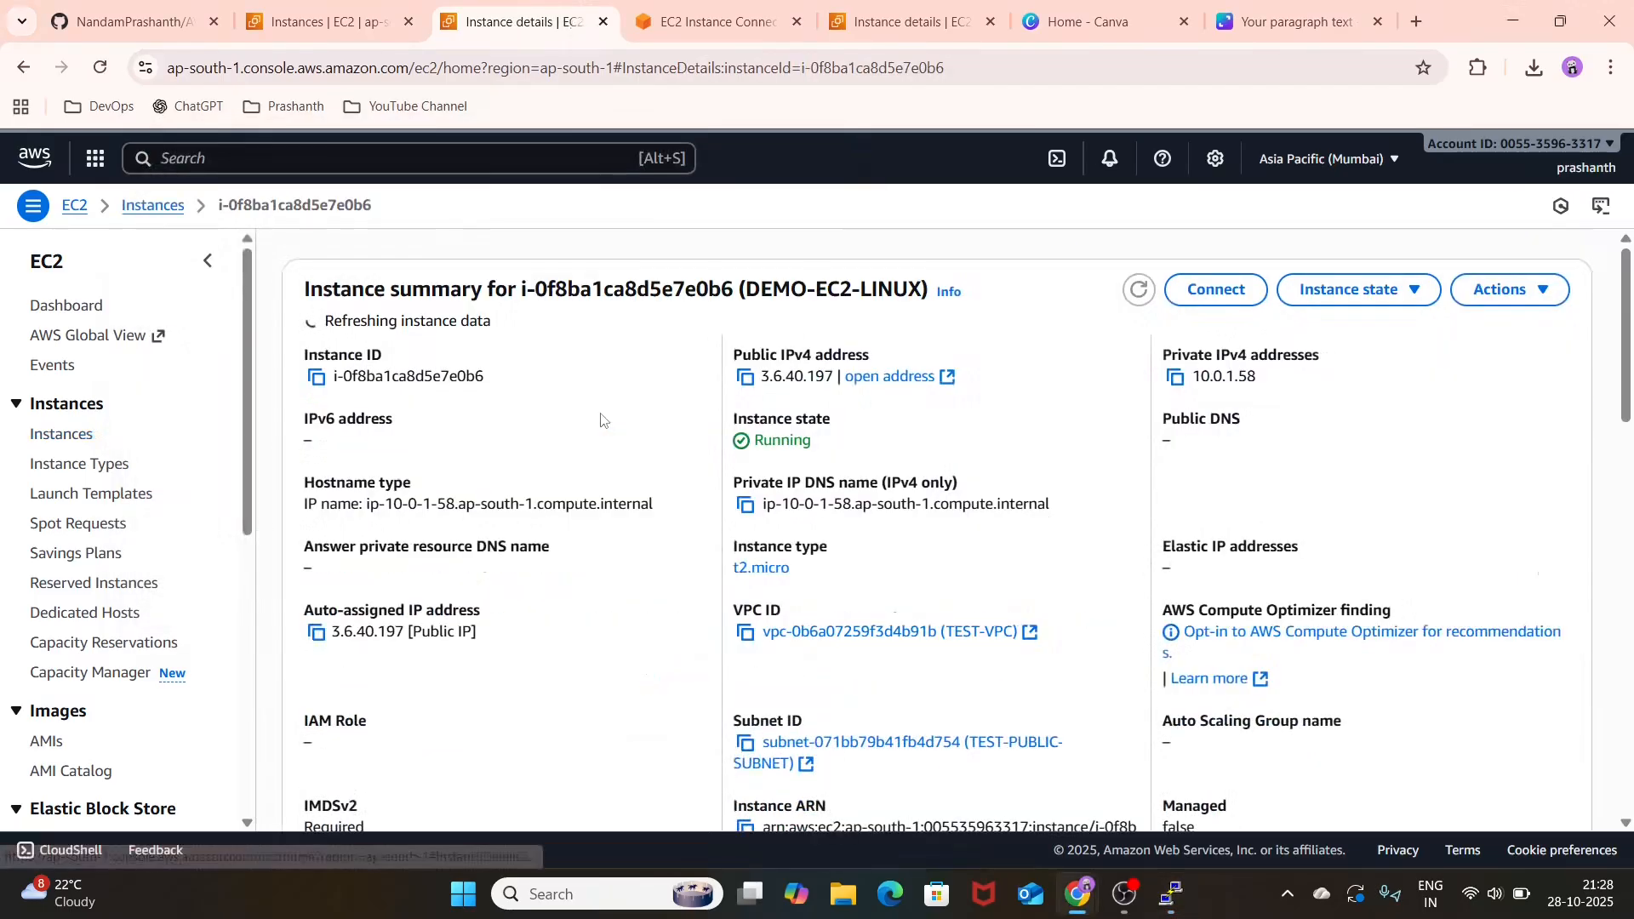
scroll(558, 540, down, 2)
scroll(558, 540, up, 2)
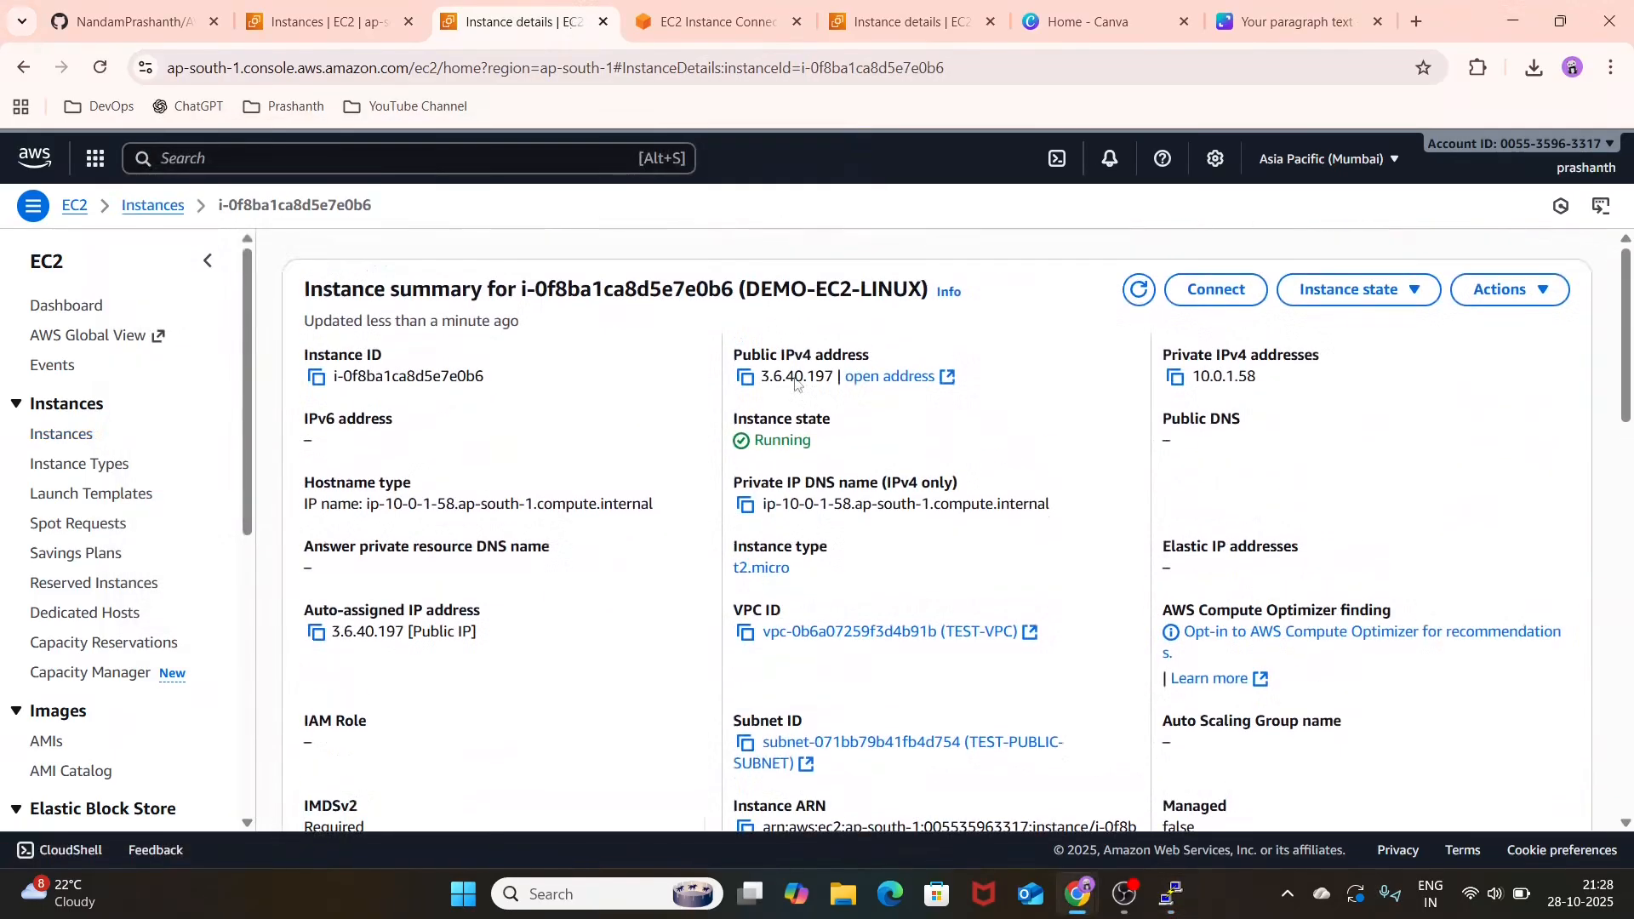
click(1241, 290)
scroll(588, 619, down, 1)
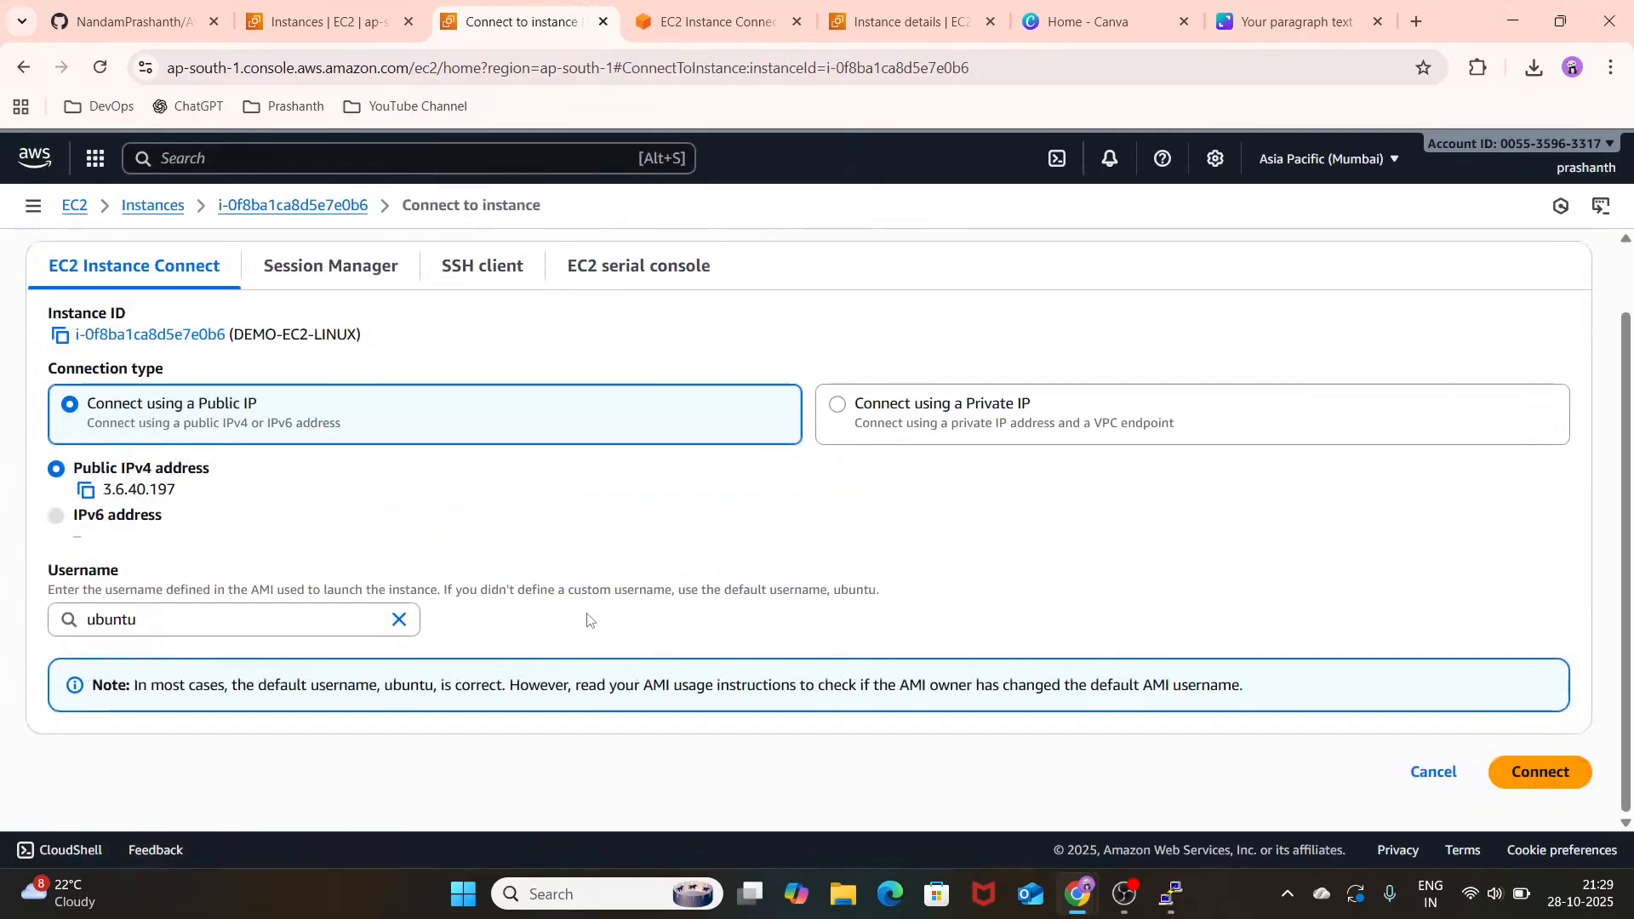
scroll(587, 620, up, 1)
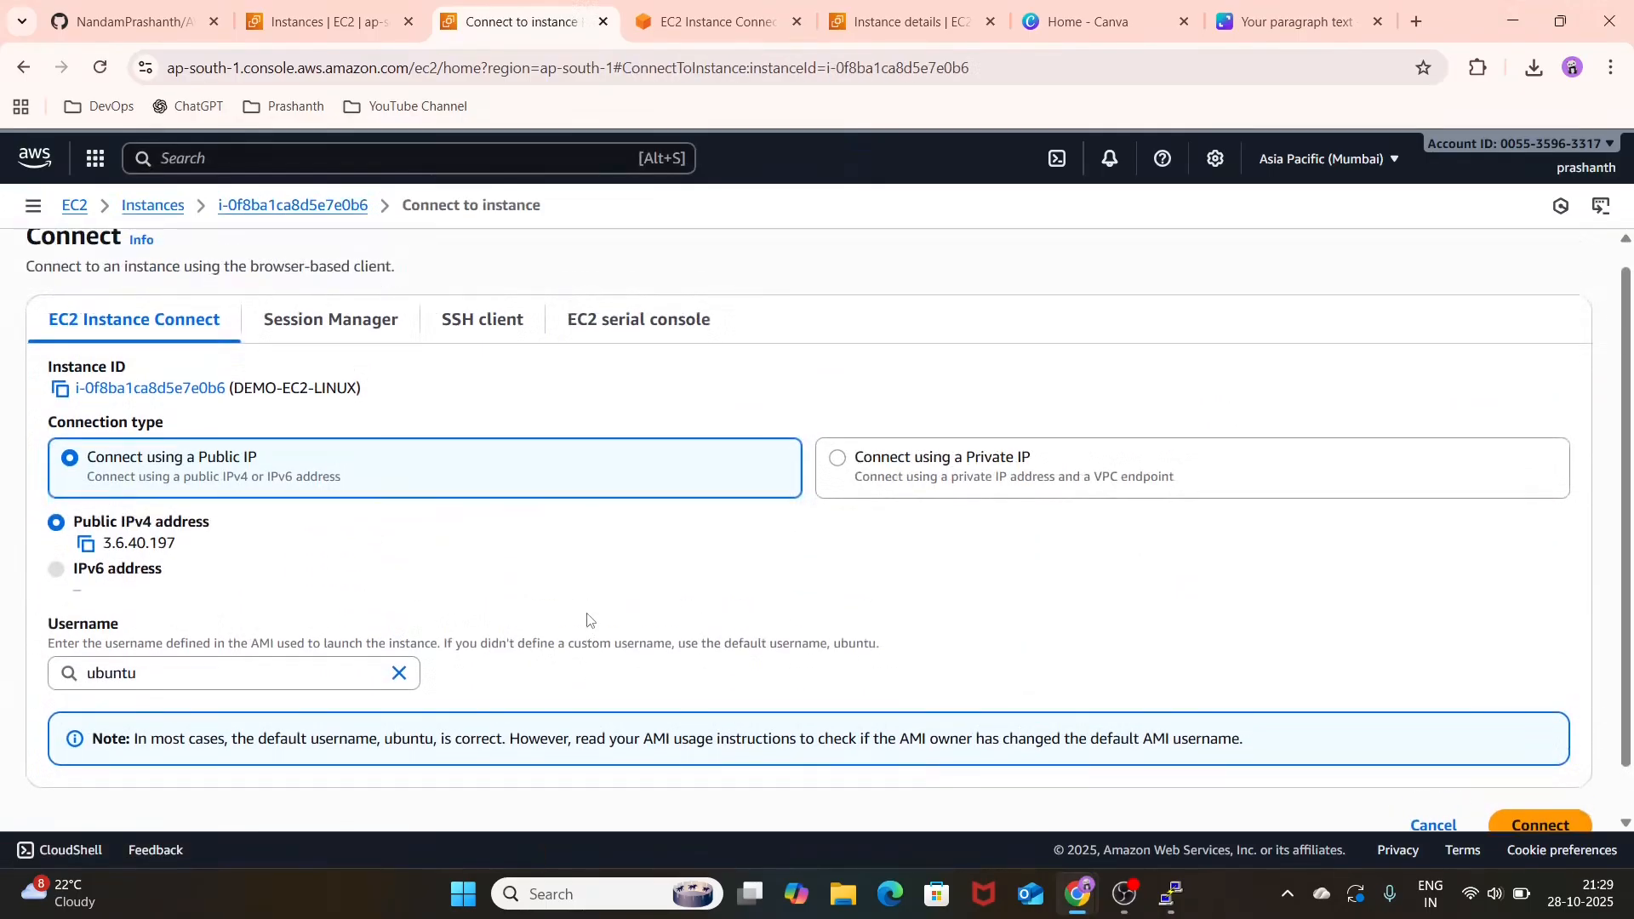
scroll(587, 620, up, 1)
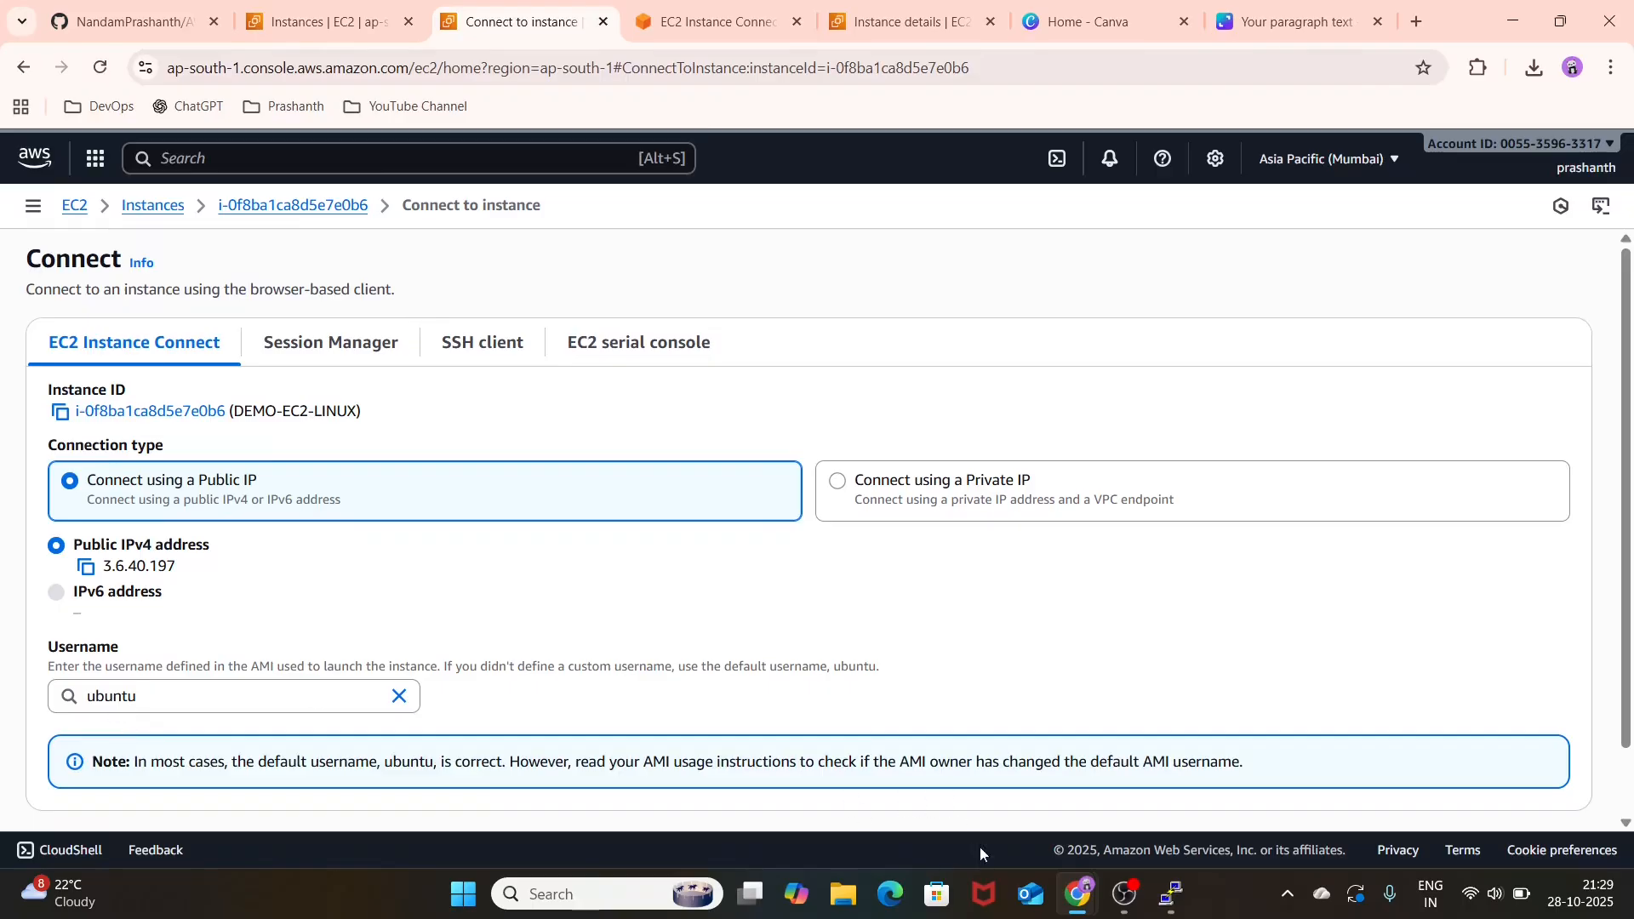
Step: Switch back to the PuTTY session and log in as ubuntu
click(1171, 892)
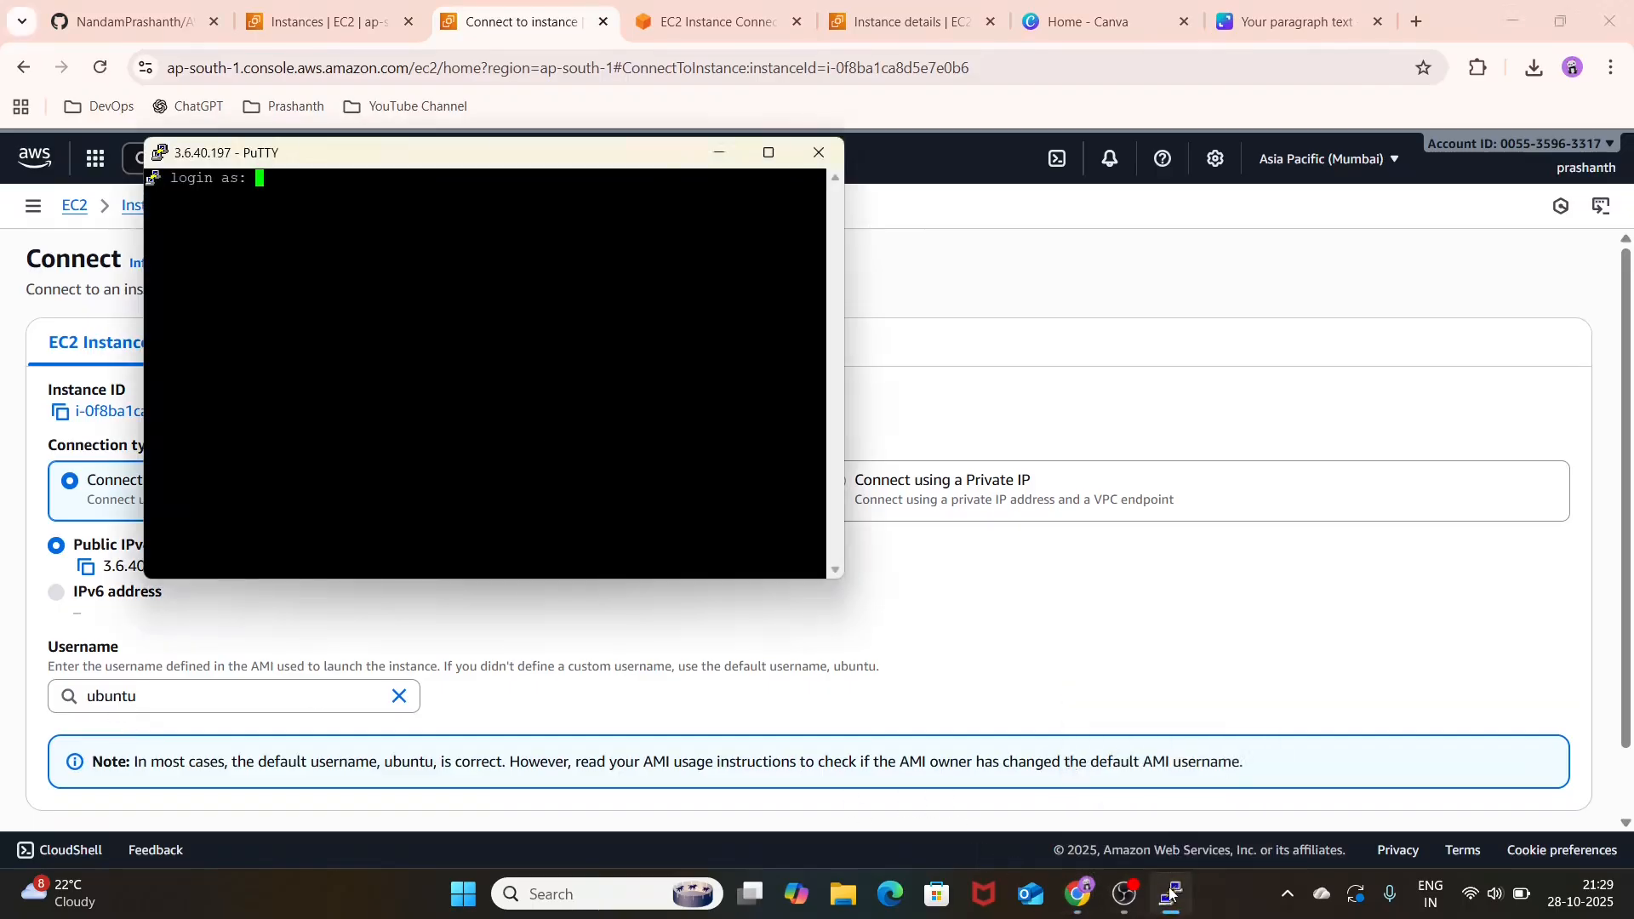
text(ubuntu)
key(Return)
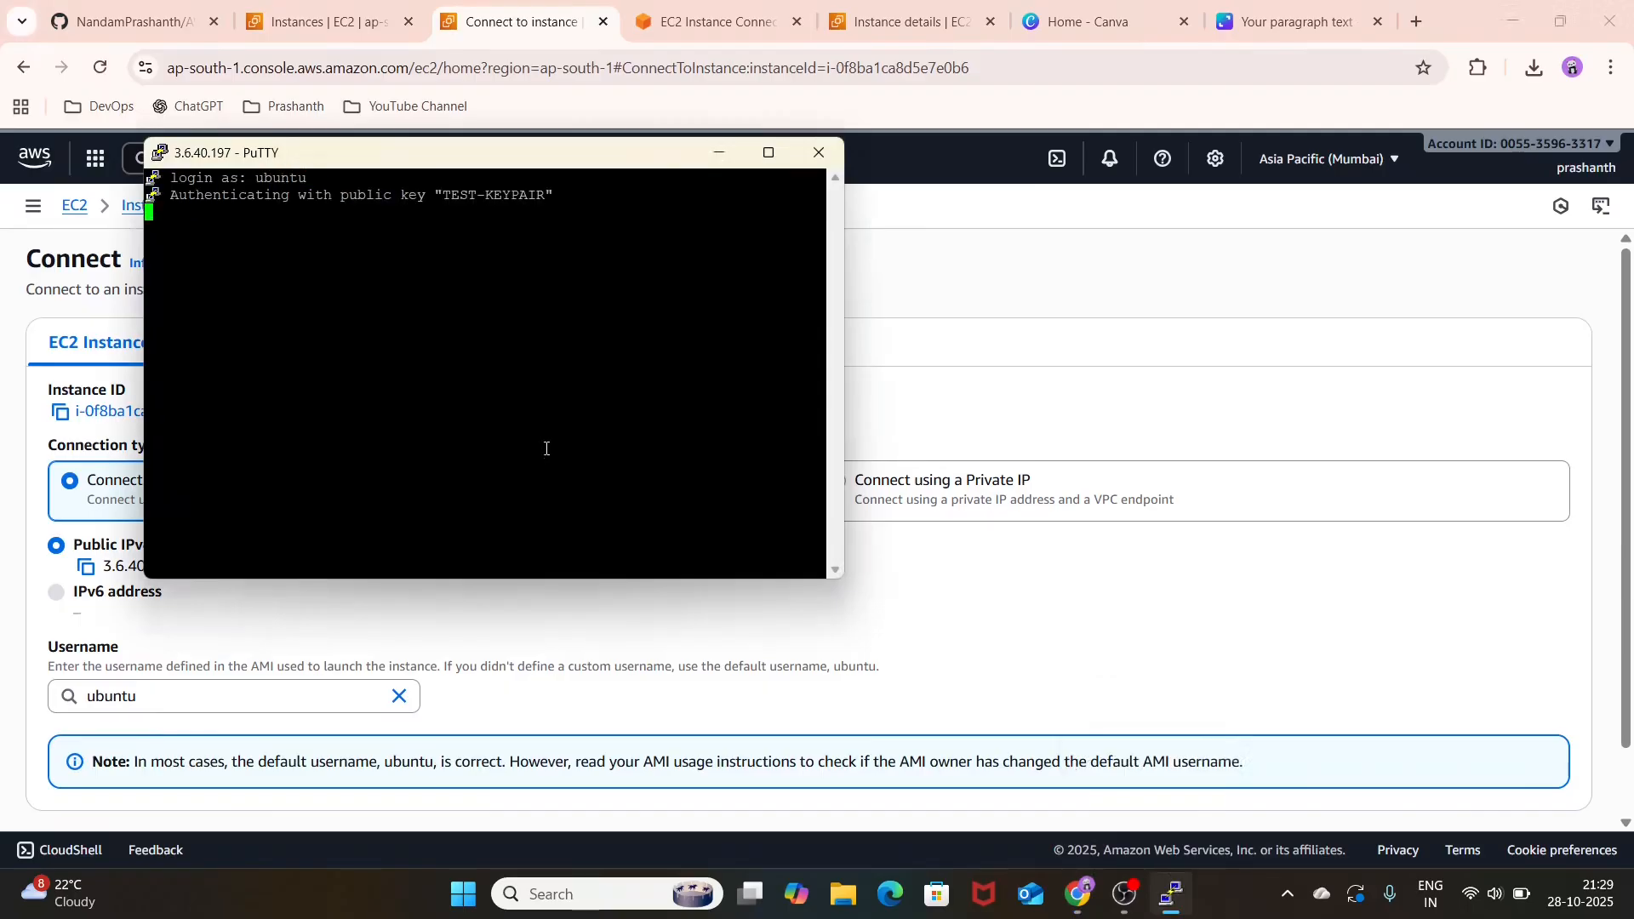
key(Return)
key(Return)
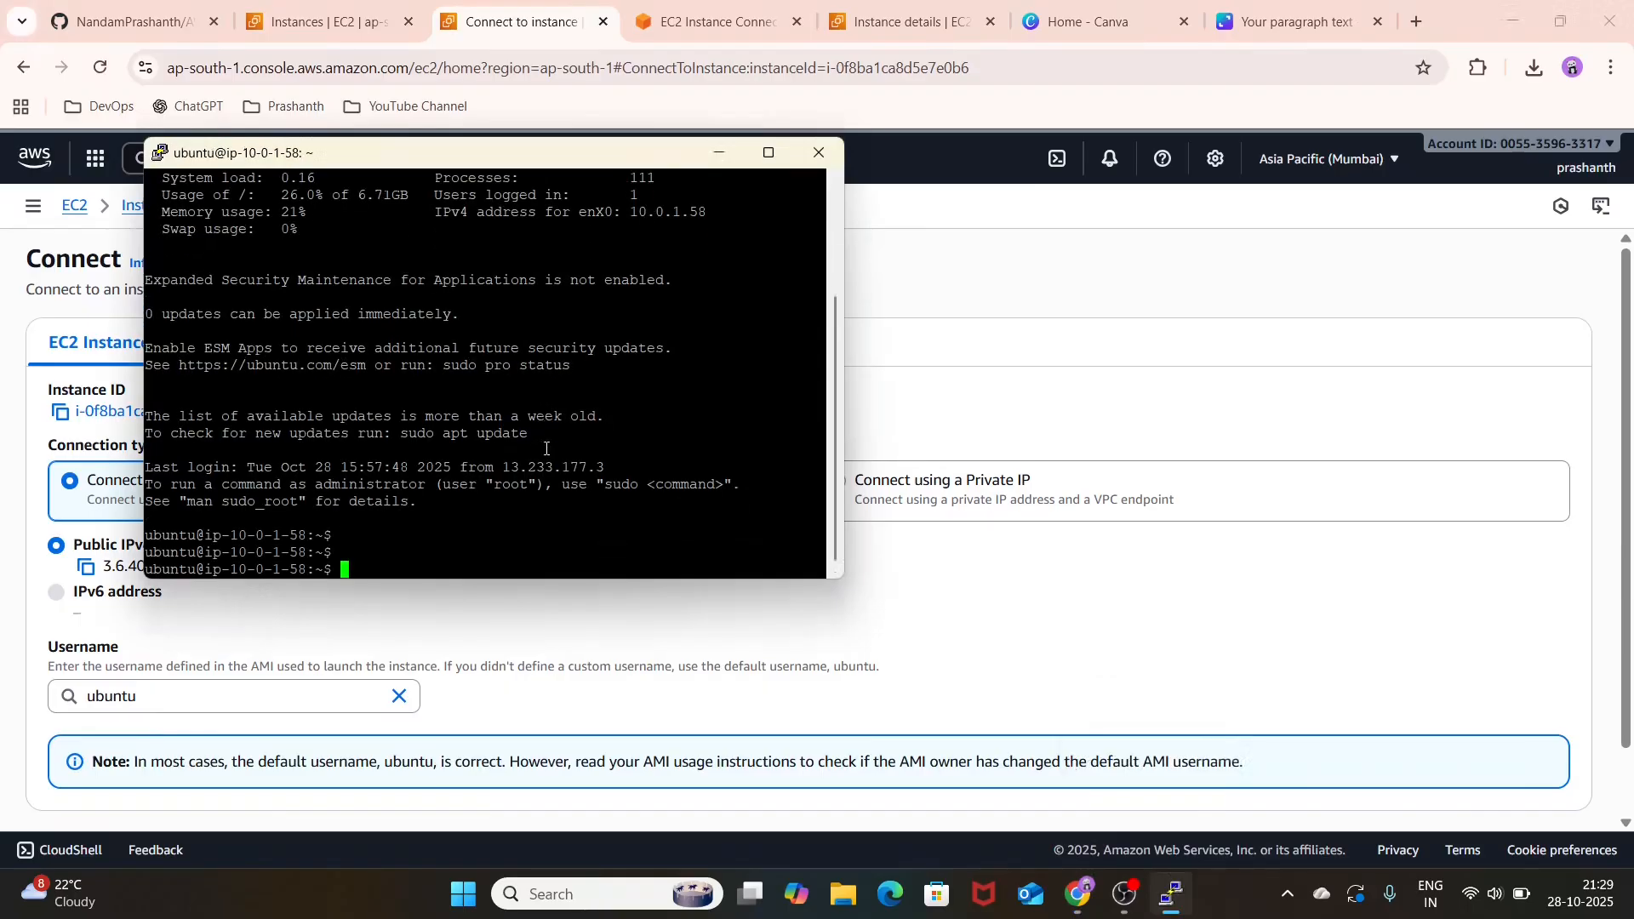
Step: Run the hostname command in the PuTTY session, view the browser-based terminal and return to the instance's Connect page
text(hostname)
key(Return)
key(Return)
key(Return)
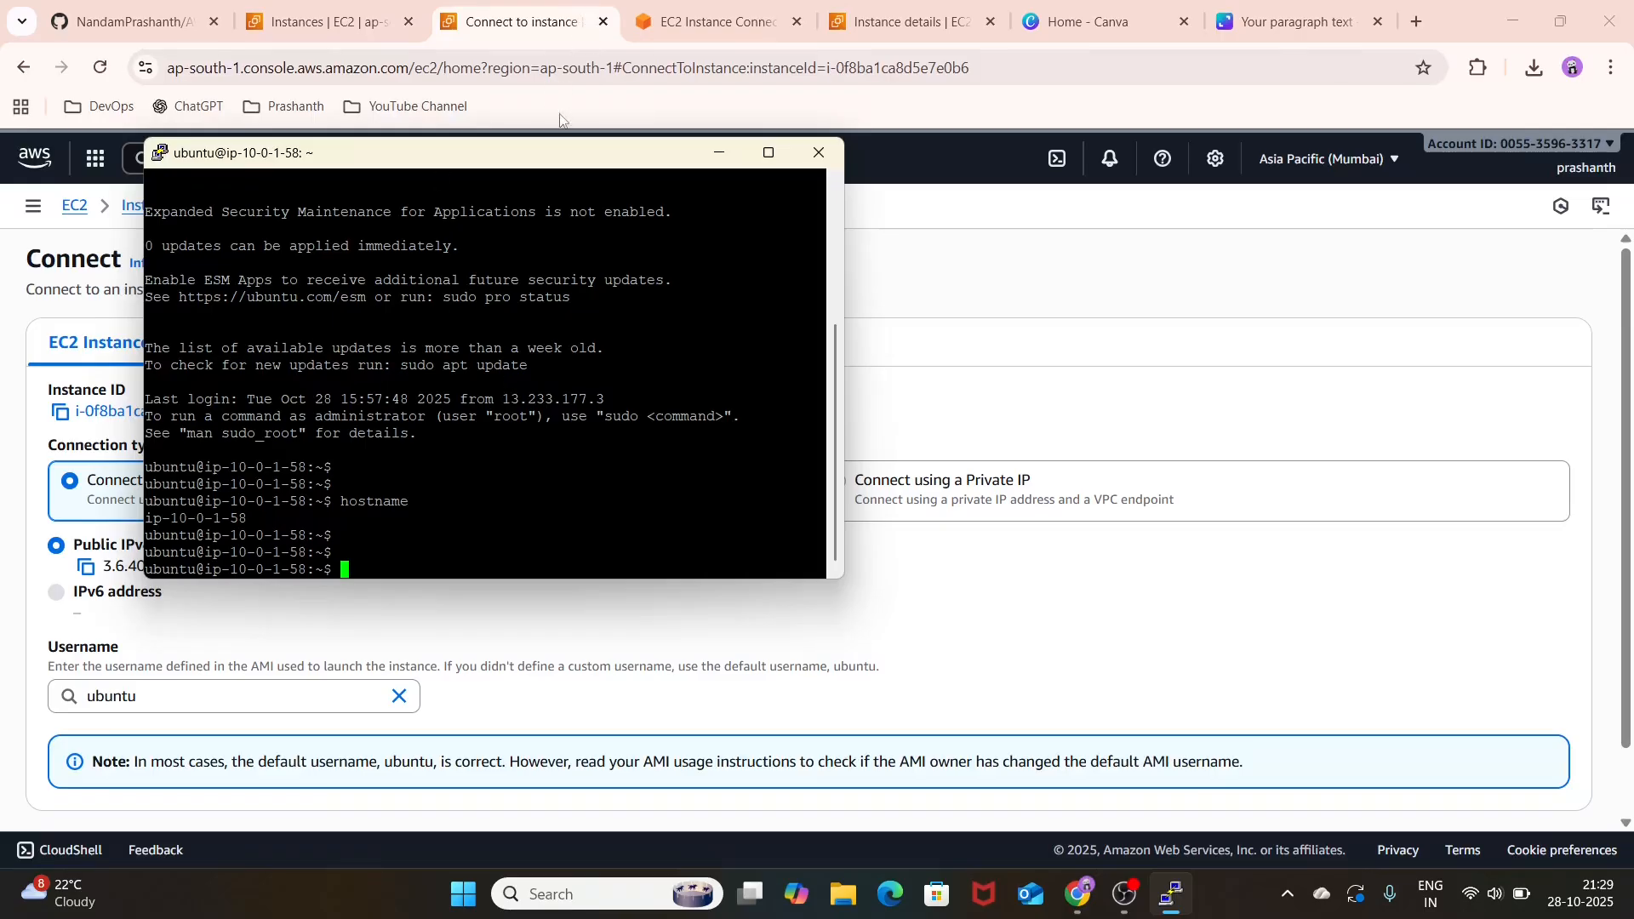
click(719, 21)
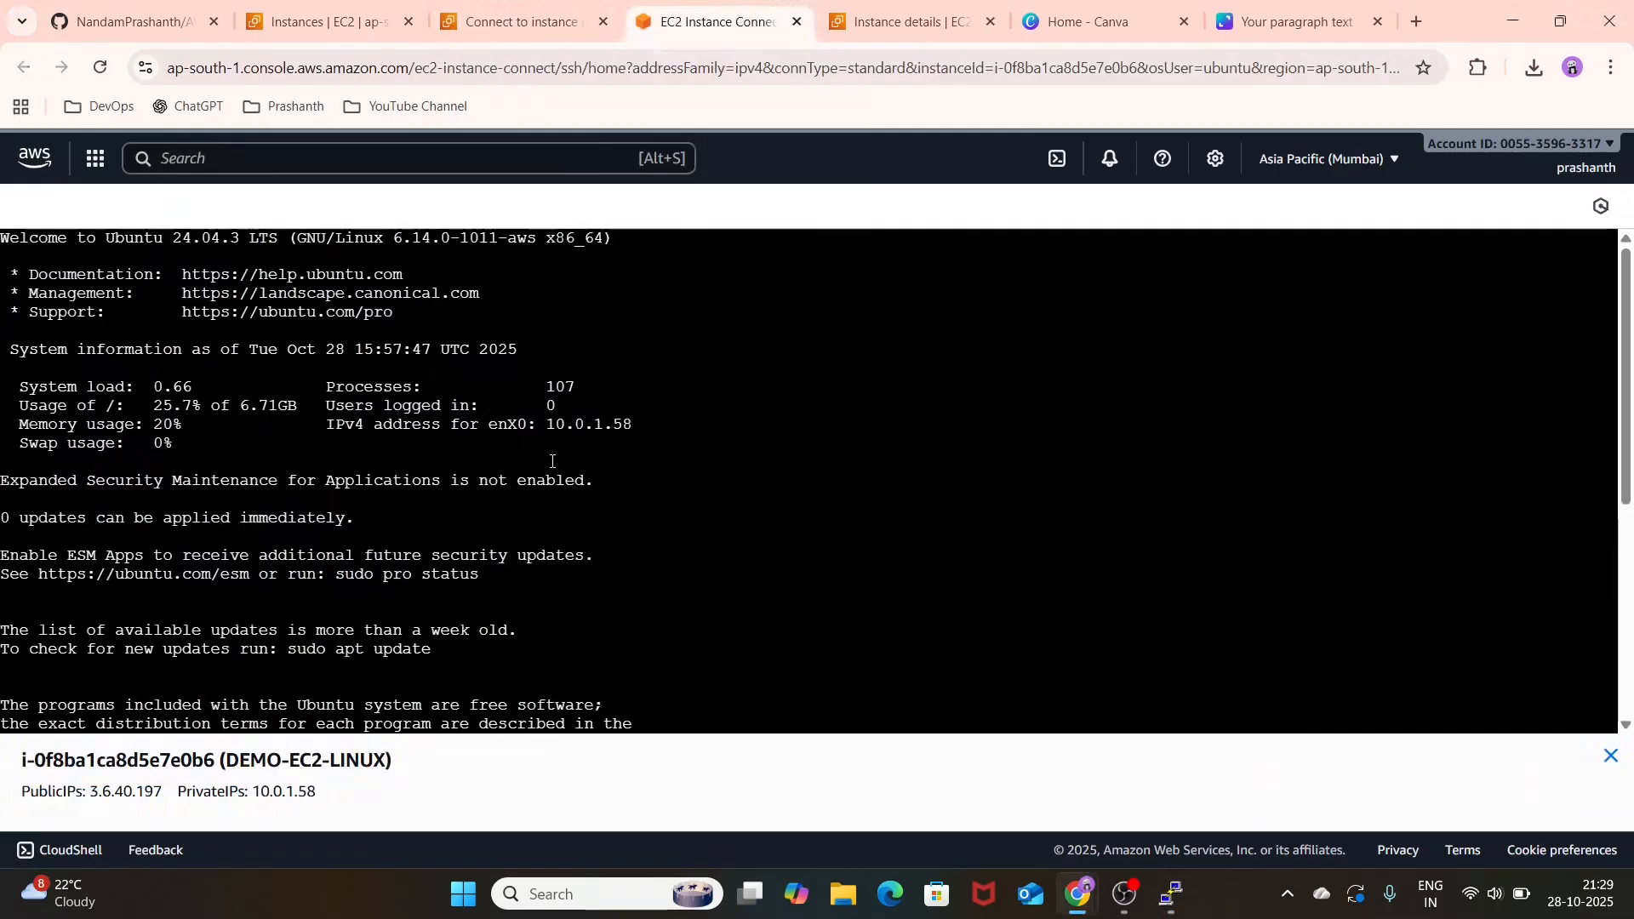
click(569, 17)
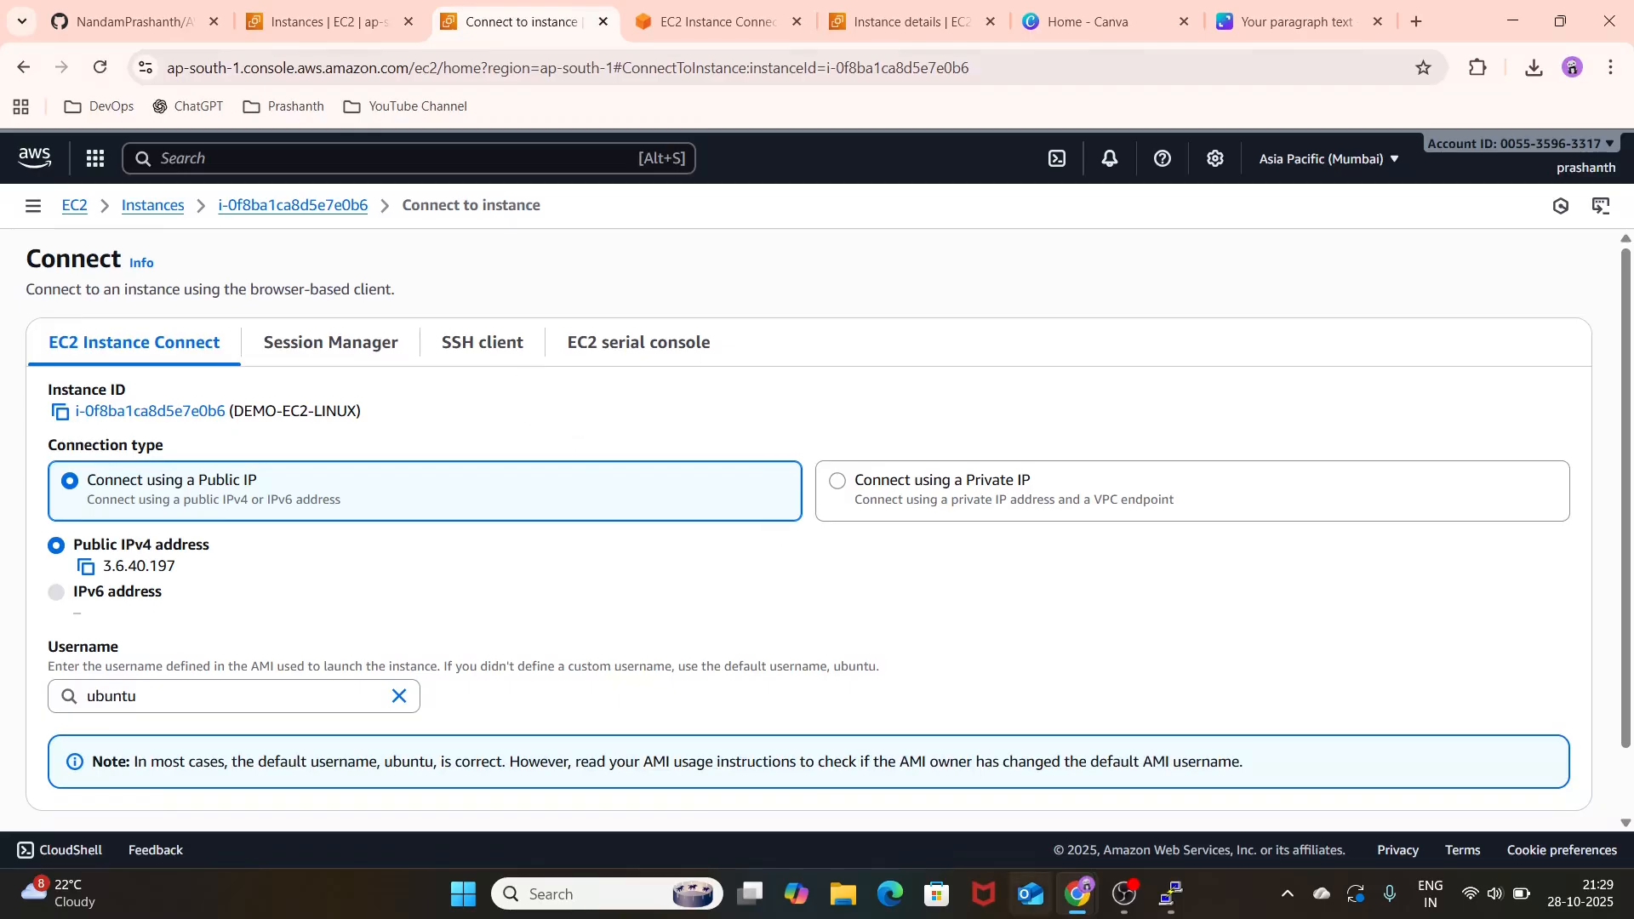
Step: Switch to the PuTTY session and list the contents of the home directory
click(1170, 894)
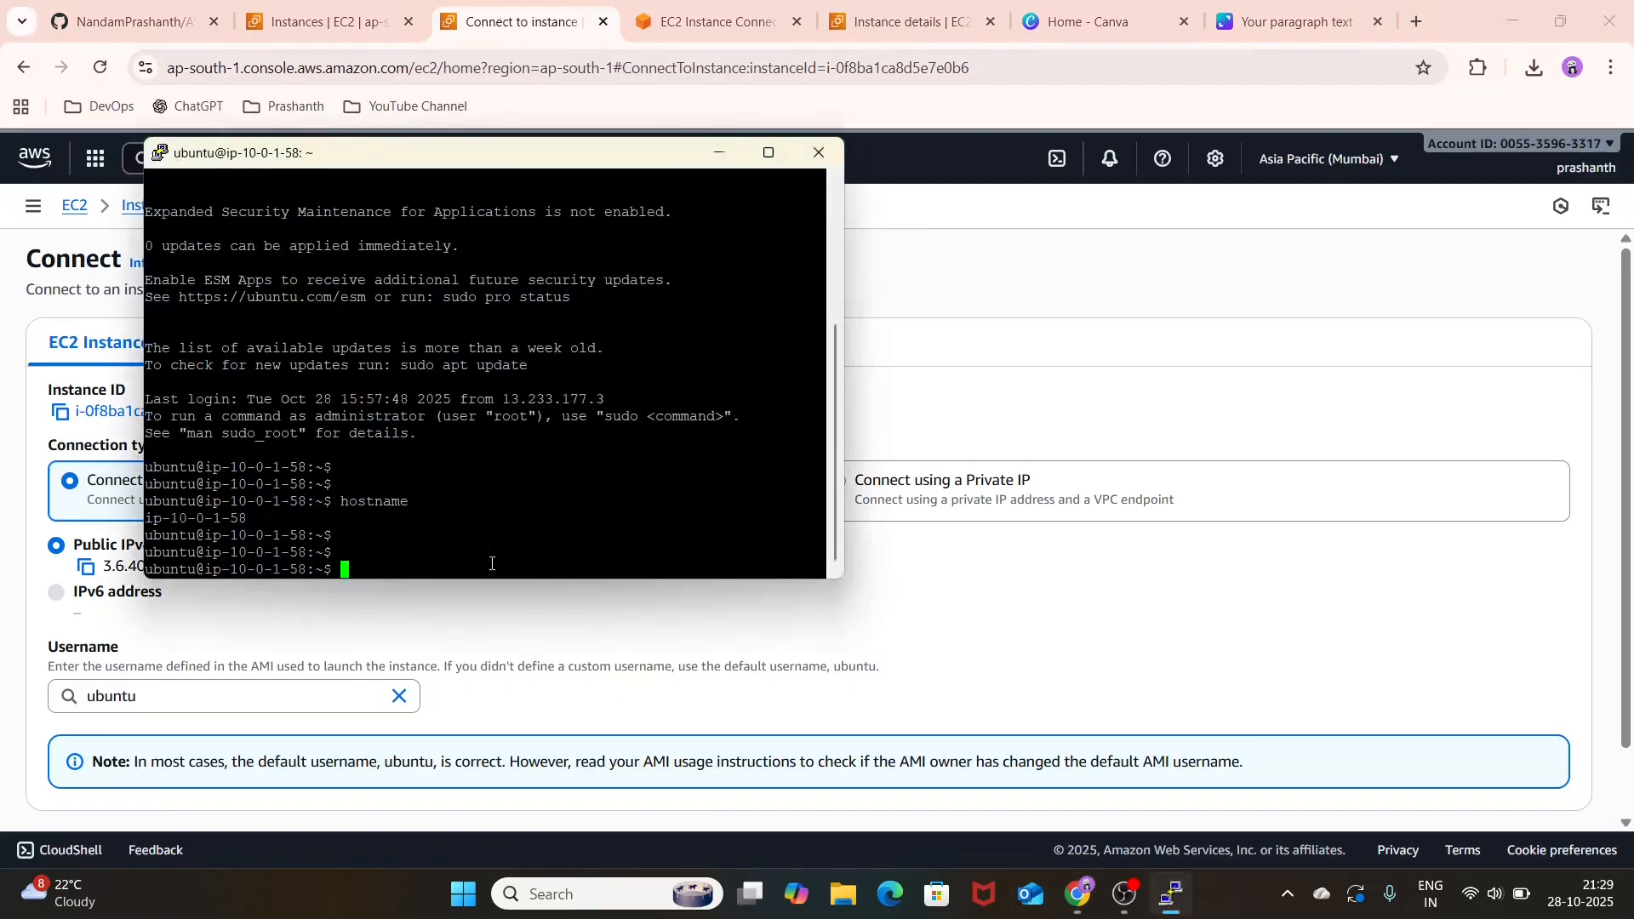
text(ls)
key(Return)
key(Return)
key(Return)
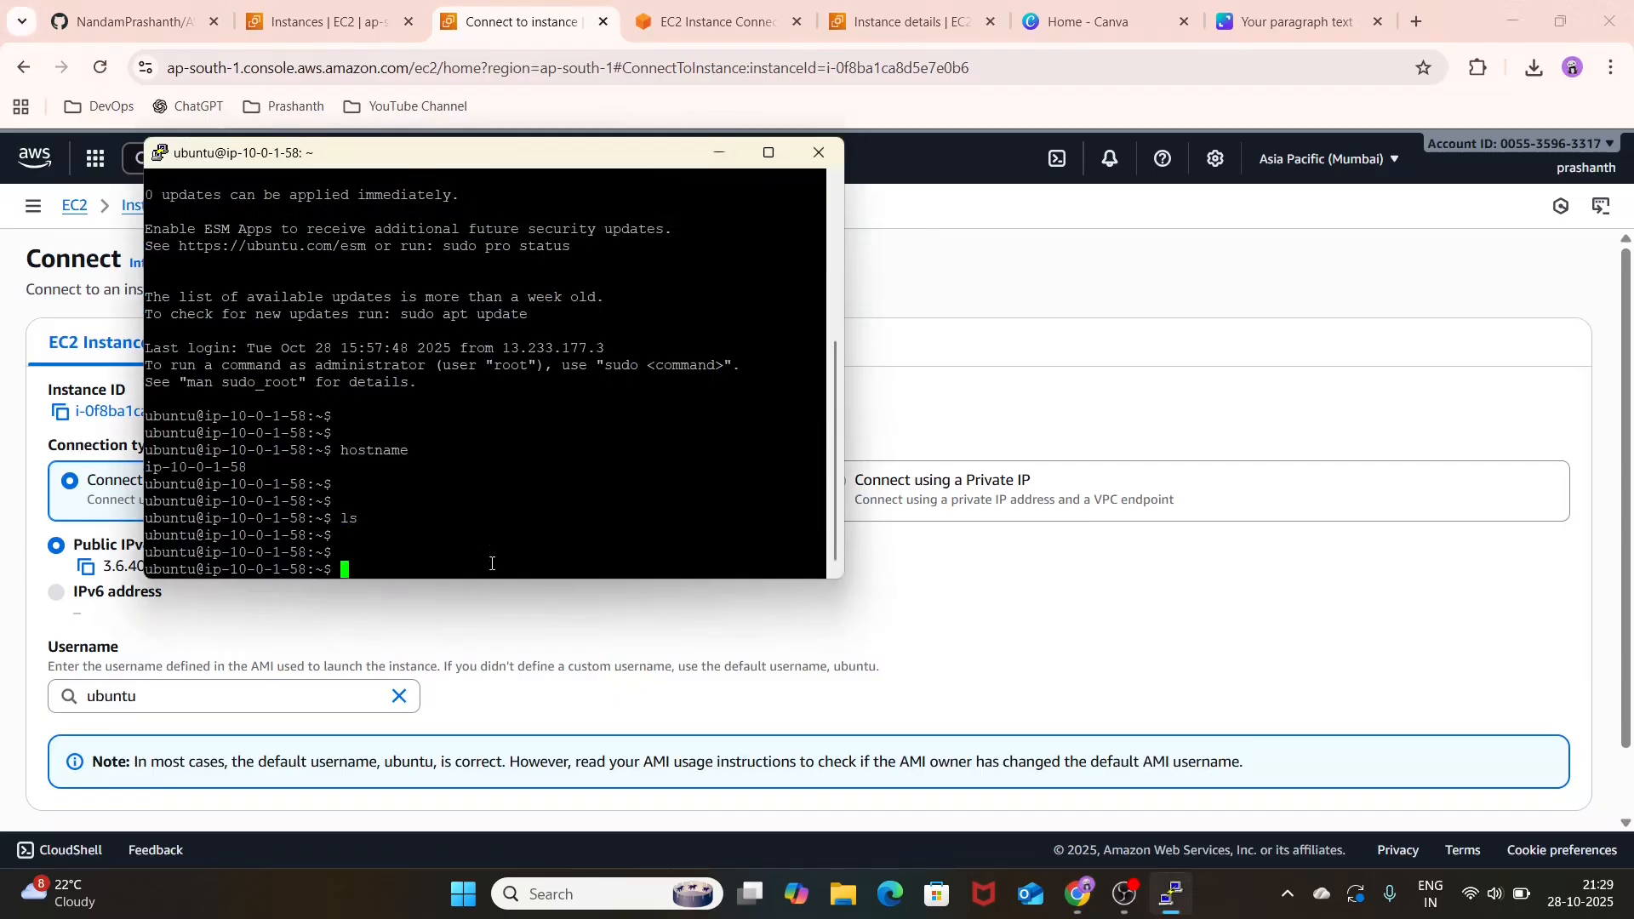
Step: Create a directory named pr in the home directory and list the contents to check it
text(mkdir pr)
key(Return)
text(ls)
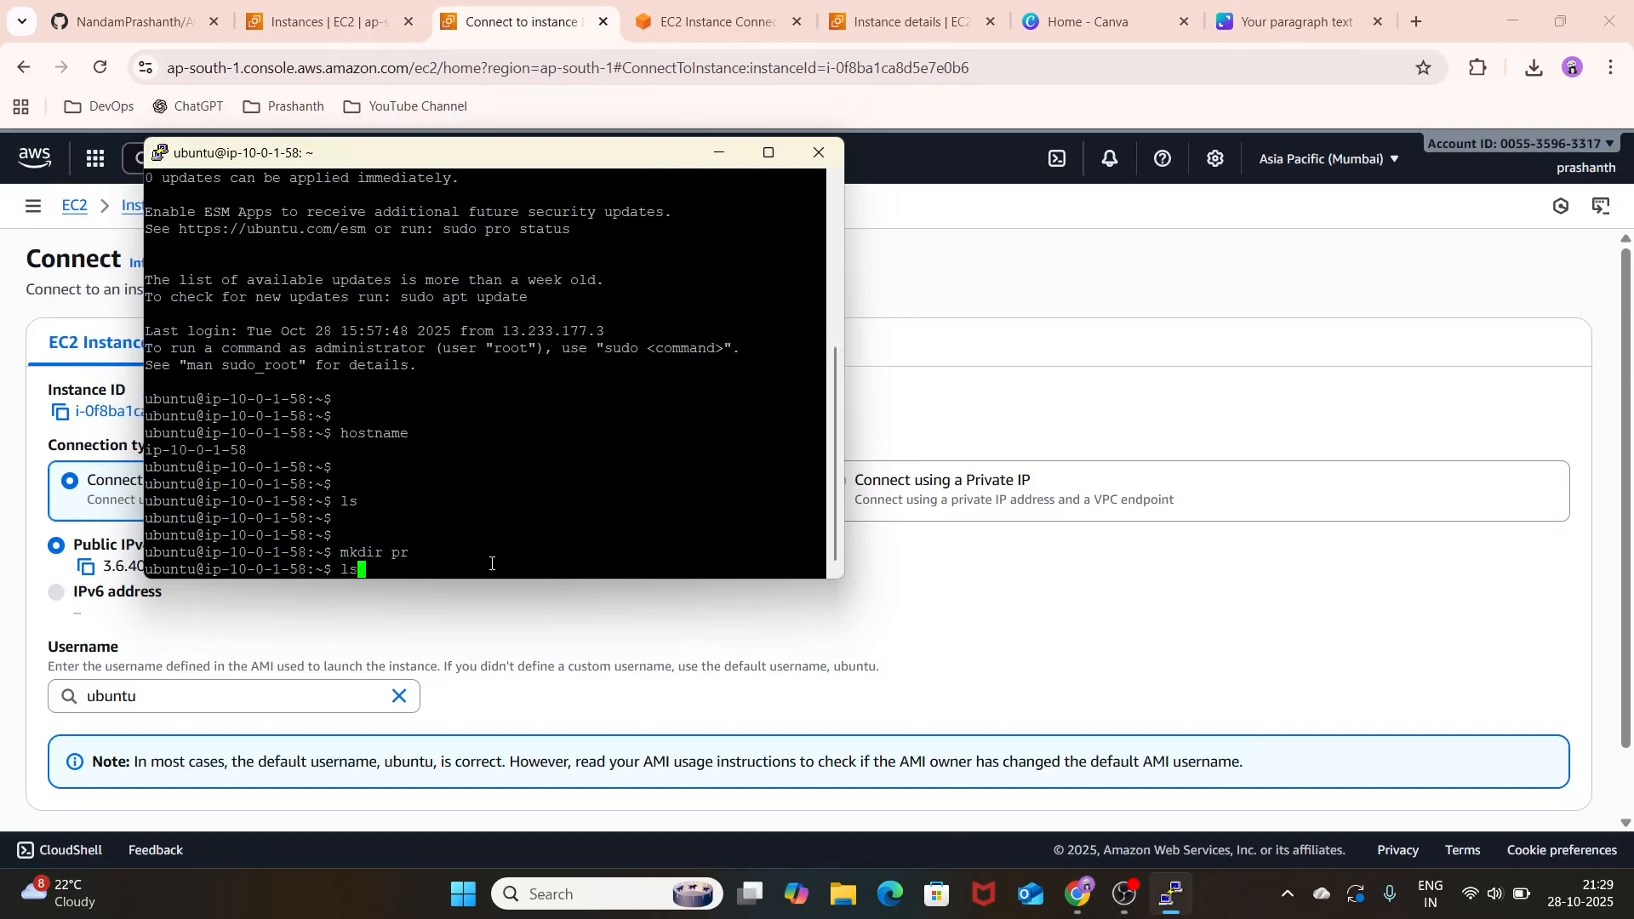
key(Return)
key(Return)
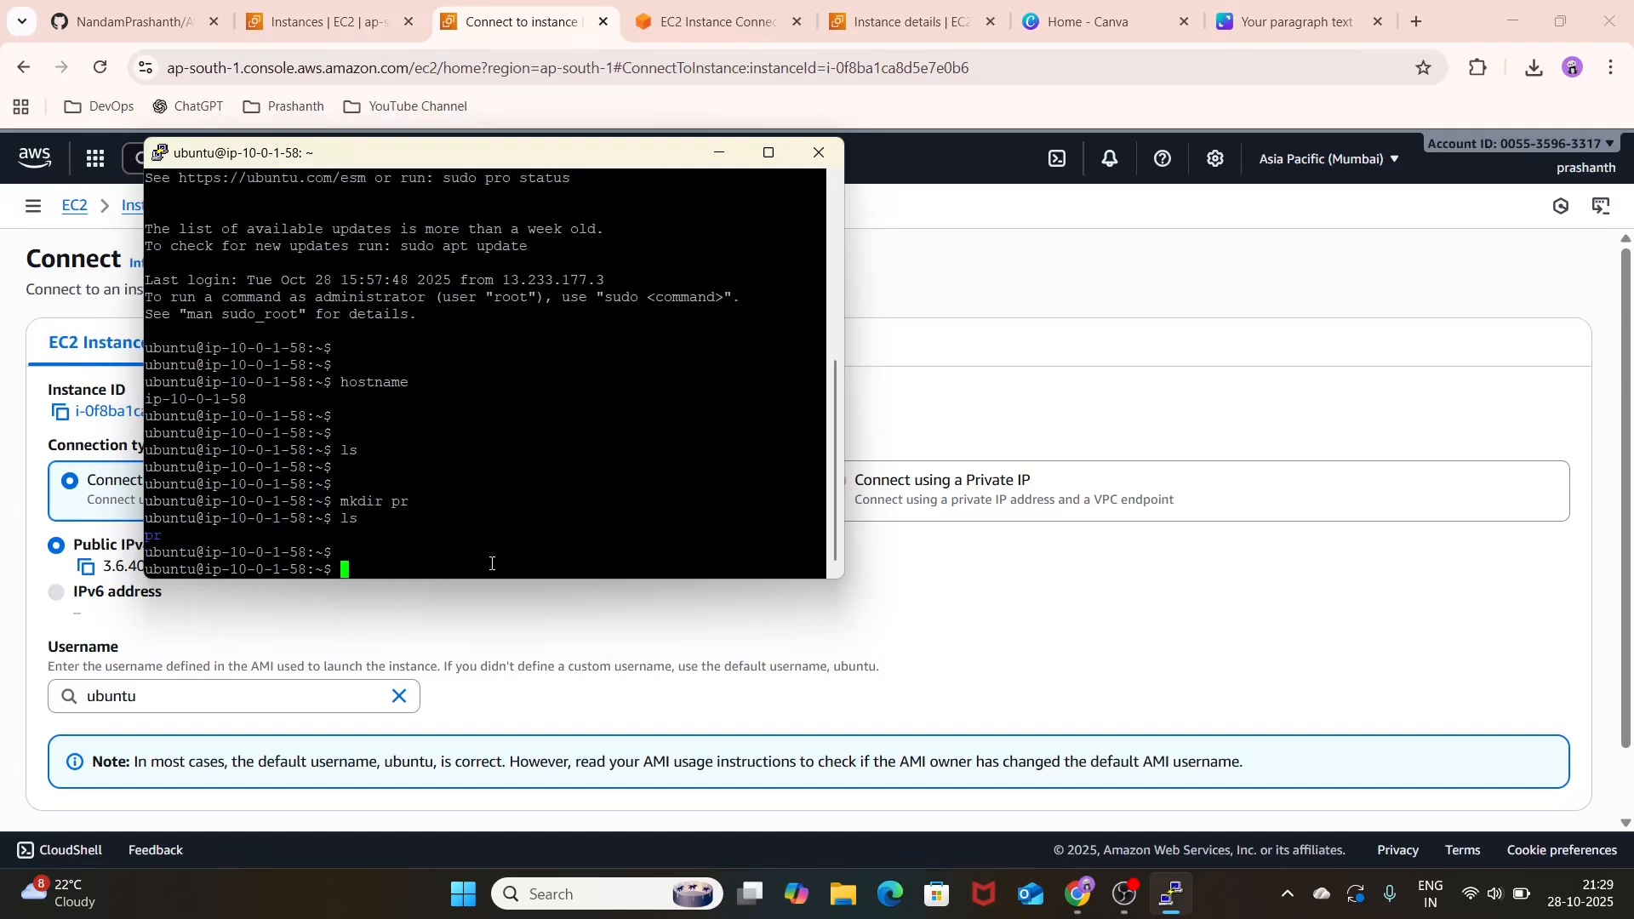
Step: Create the empty files groot.txt, thor.txt and thonos.txt, list the directory and exit the SSH session
text(touch groot.txt thor.txt )
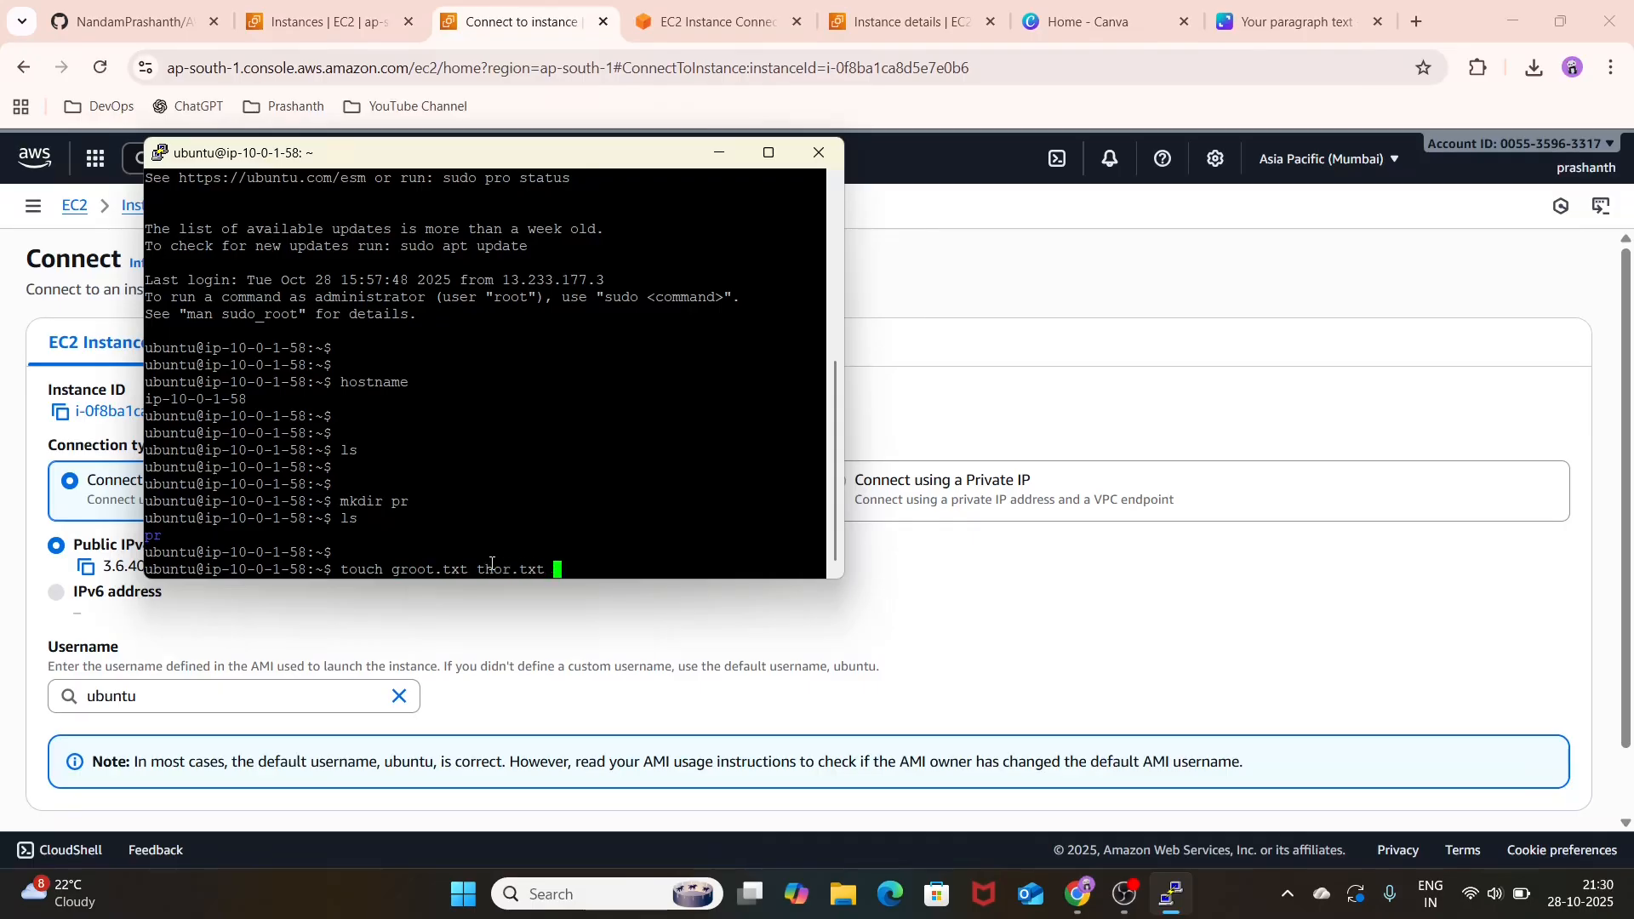
text(thonos.txt)
key(Return)
text(ls)
key(Return)
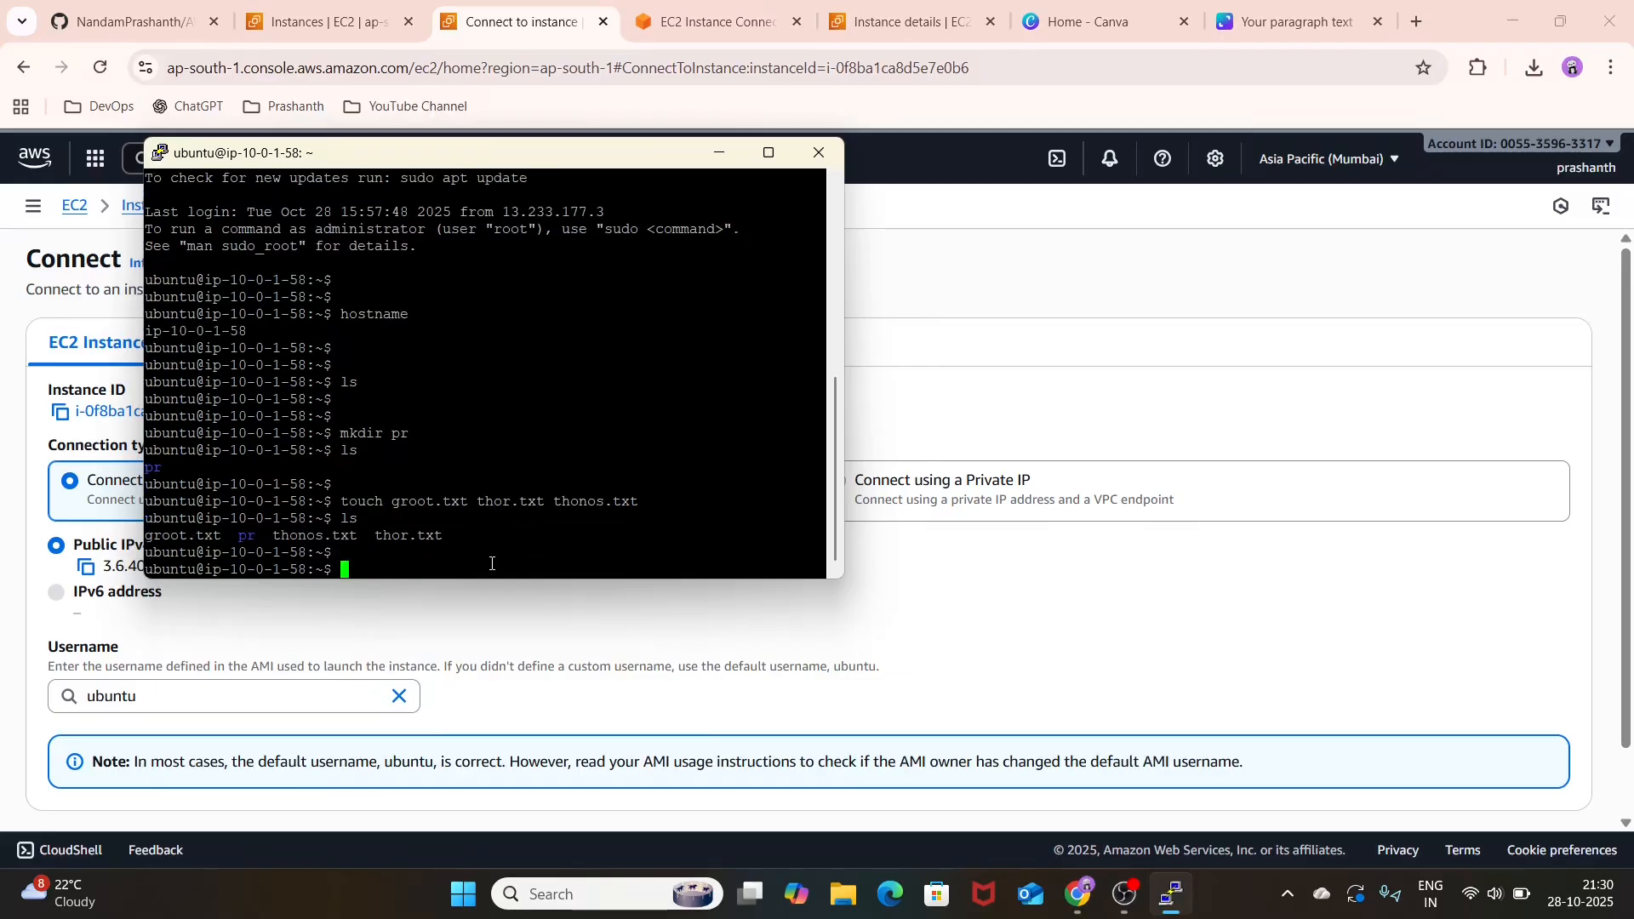
text(exit)
key(Return)
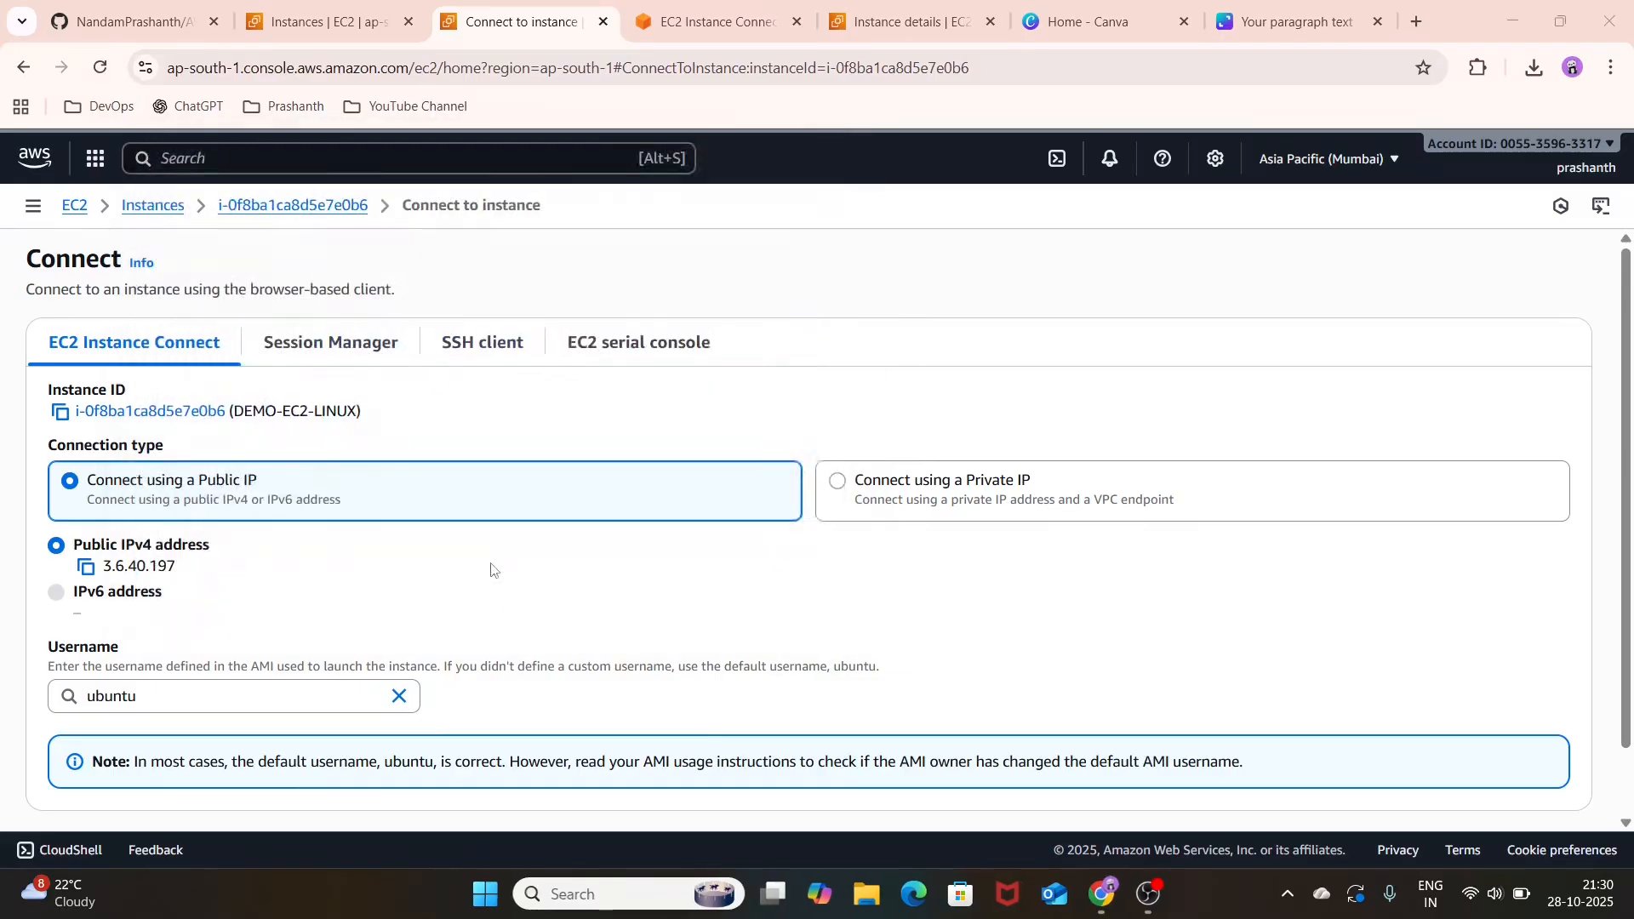
Step: Create an image named custom Image from the DEMO-EC2-LINUX instance, keeping the default volume and reboot settings
click(269, 214)
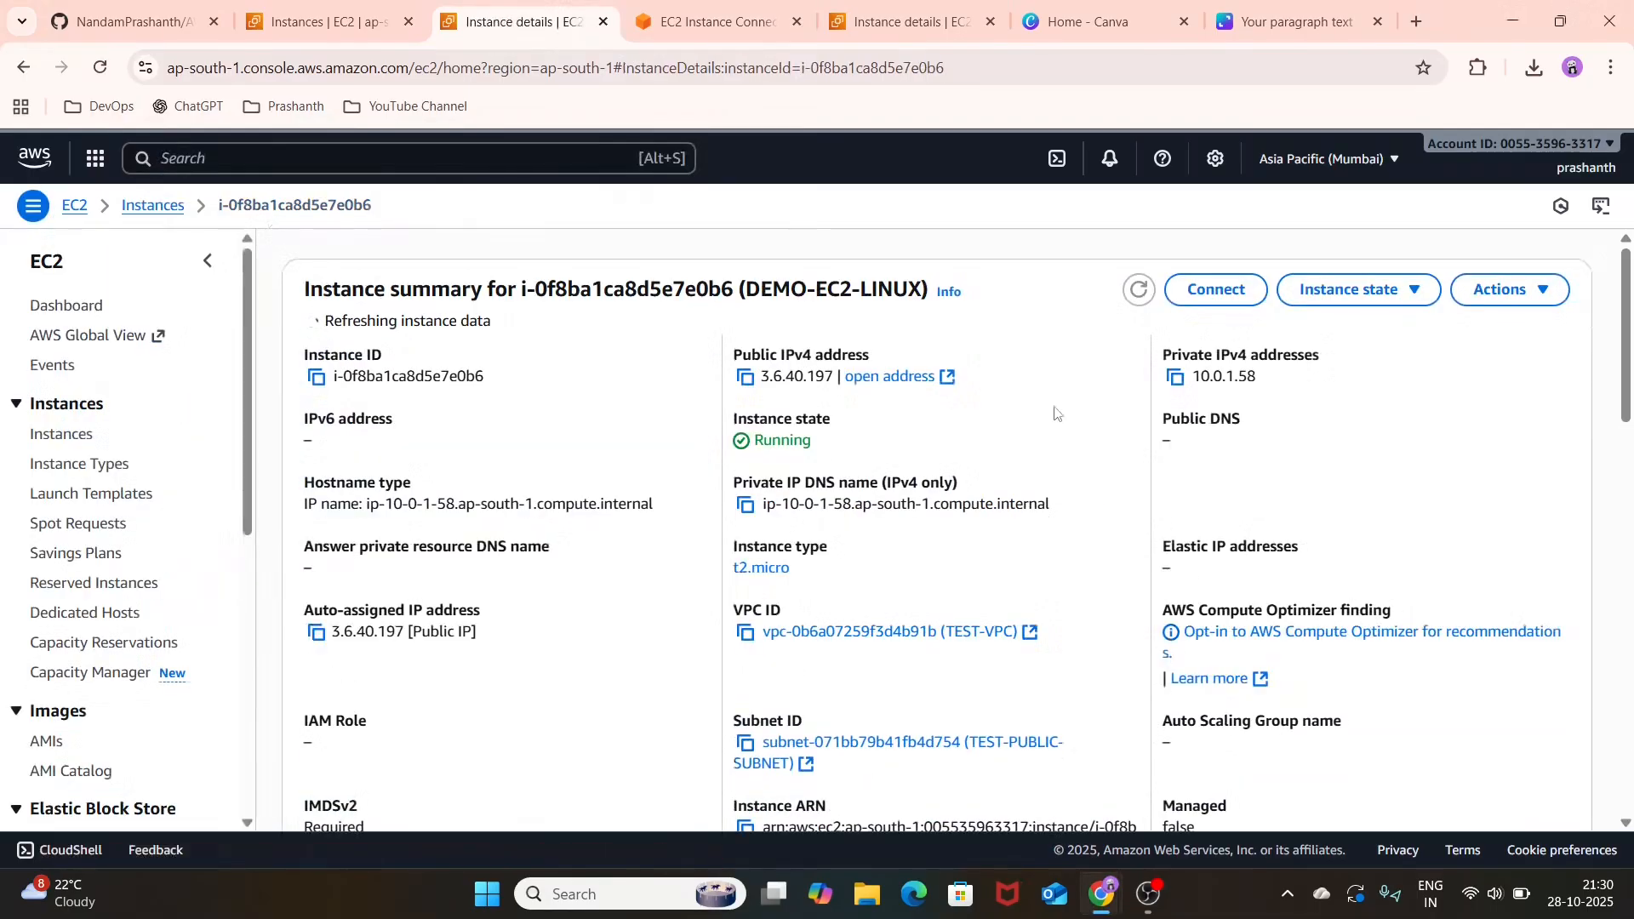
click(1496, 298)
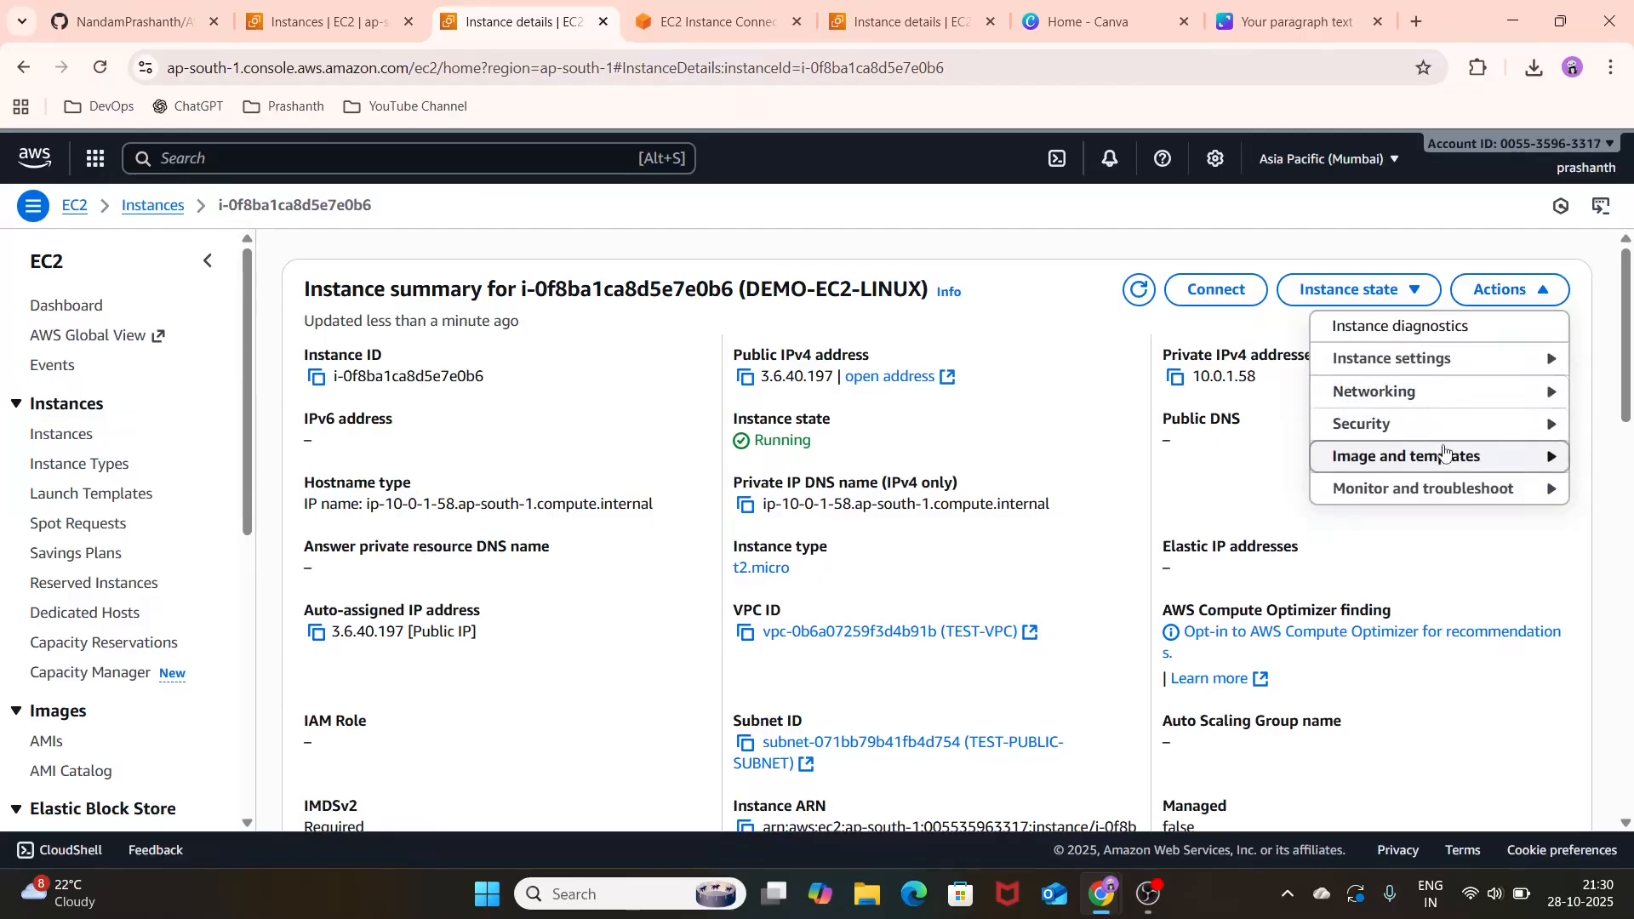
mouse_move(1455, 456)
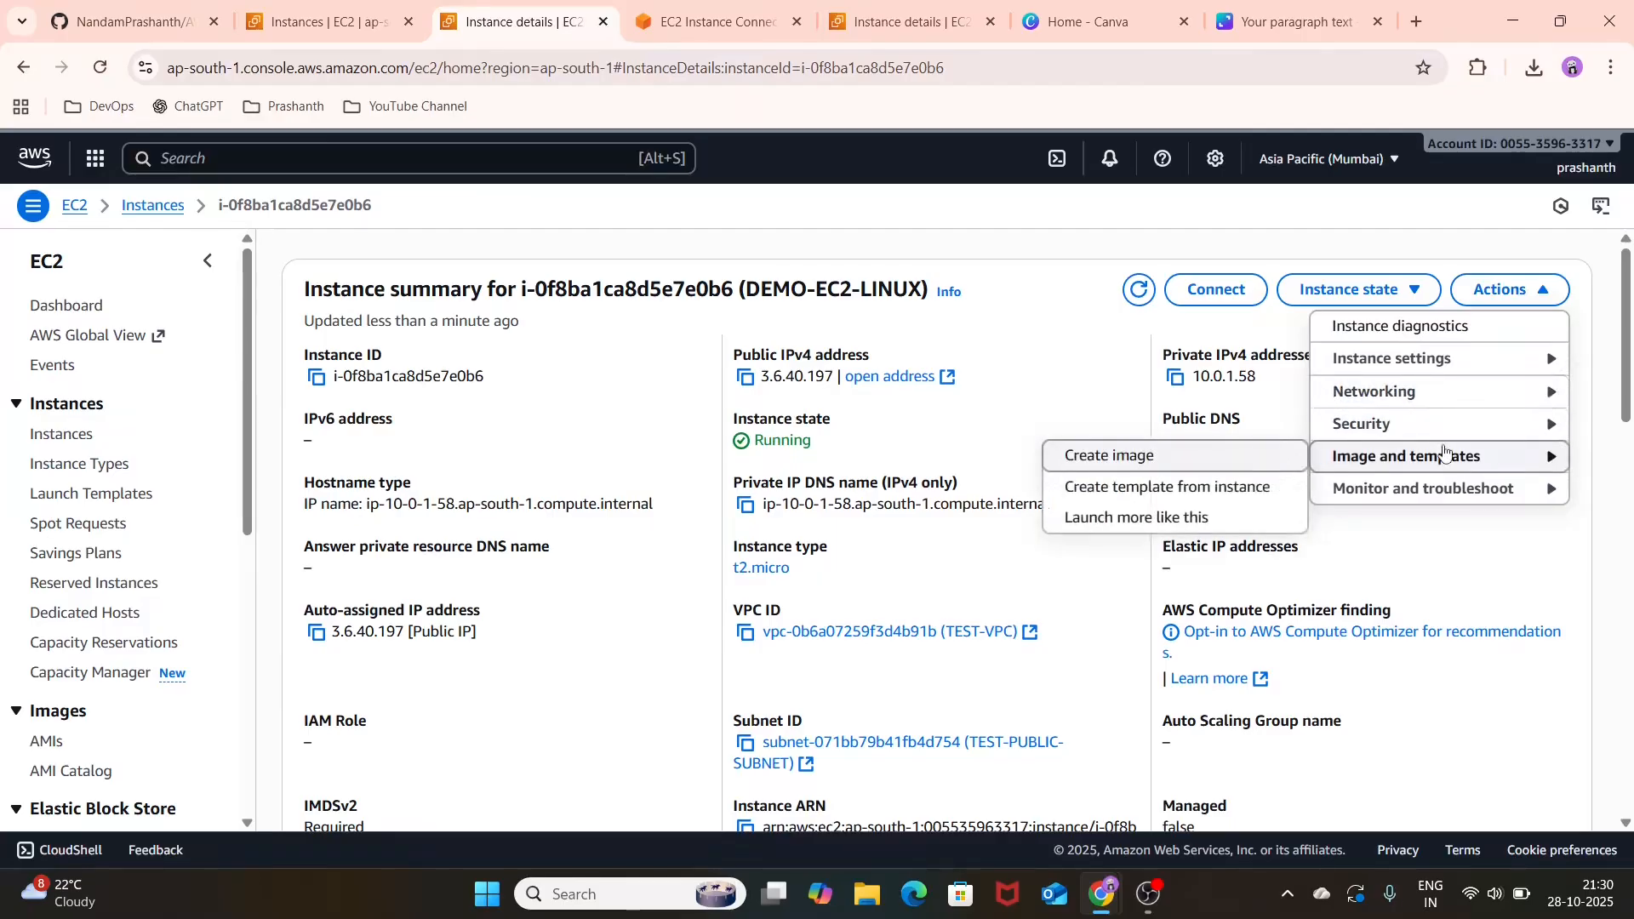
click(1141, 469)
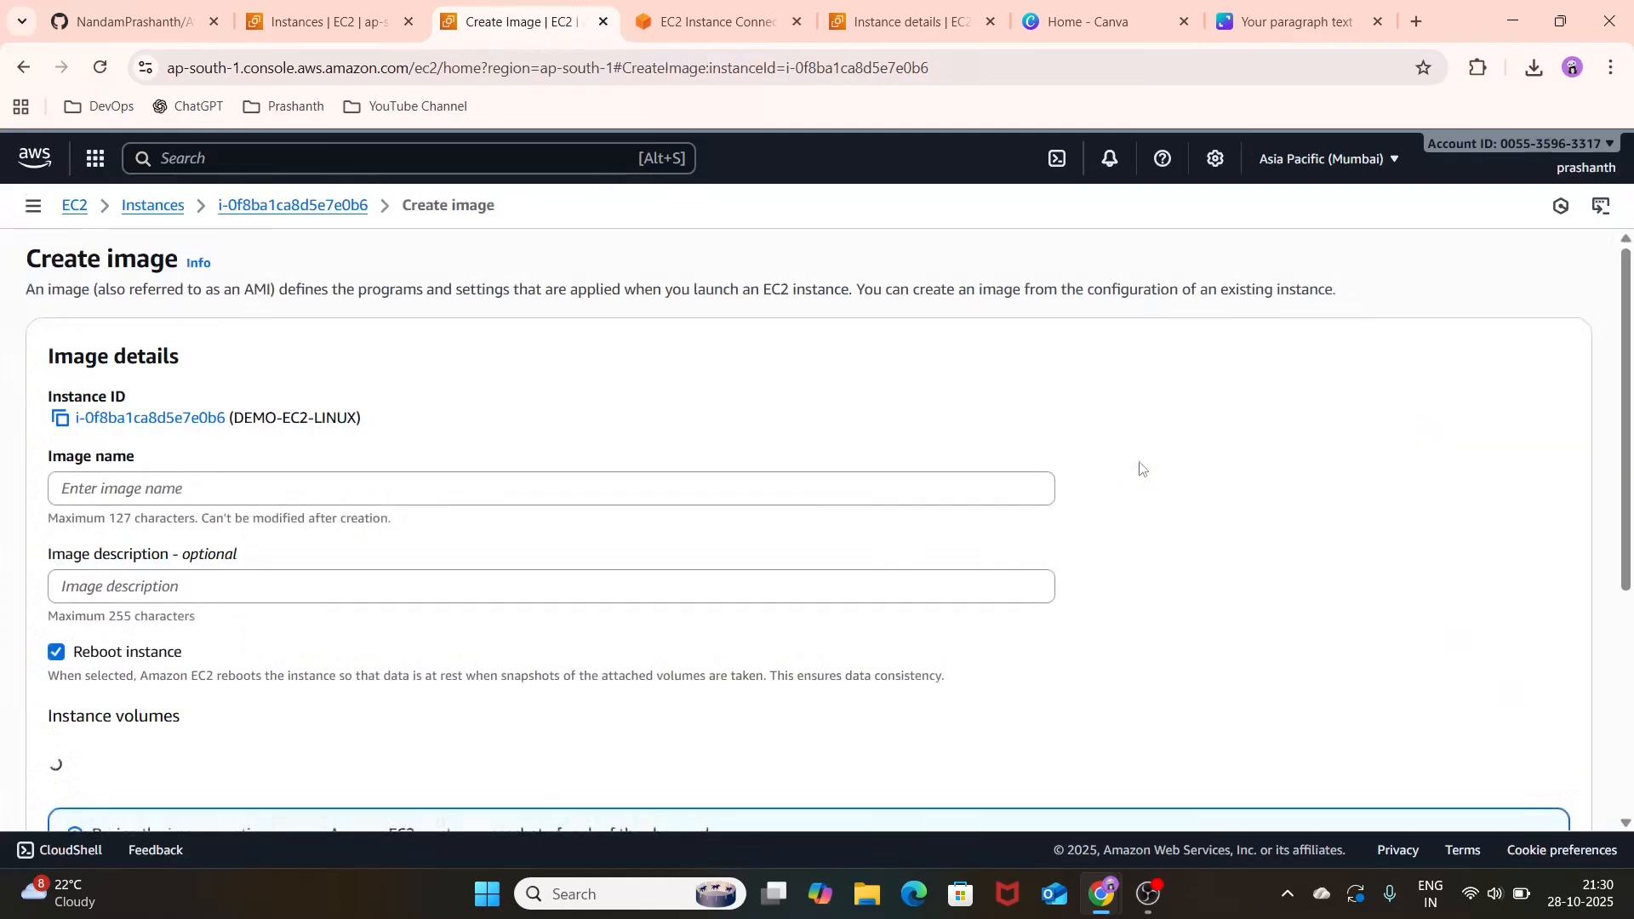
click(604, 479)
text(cu)
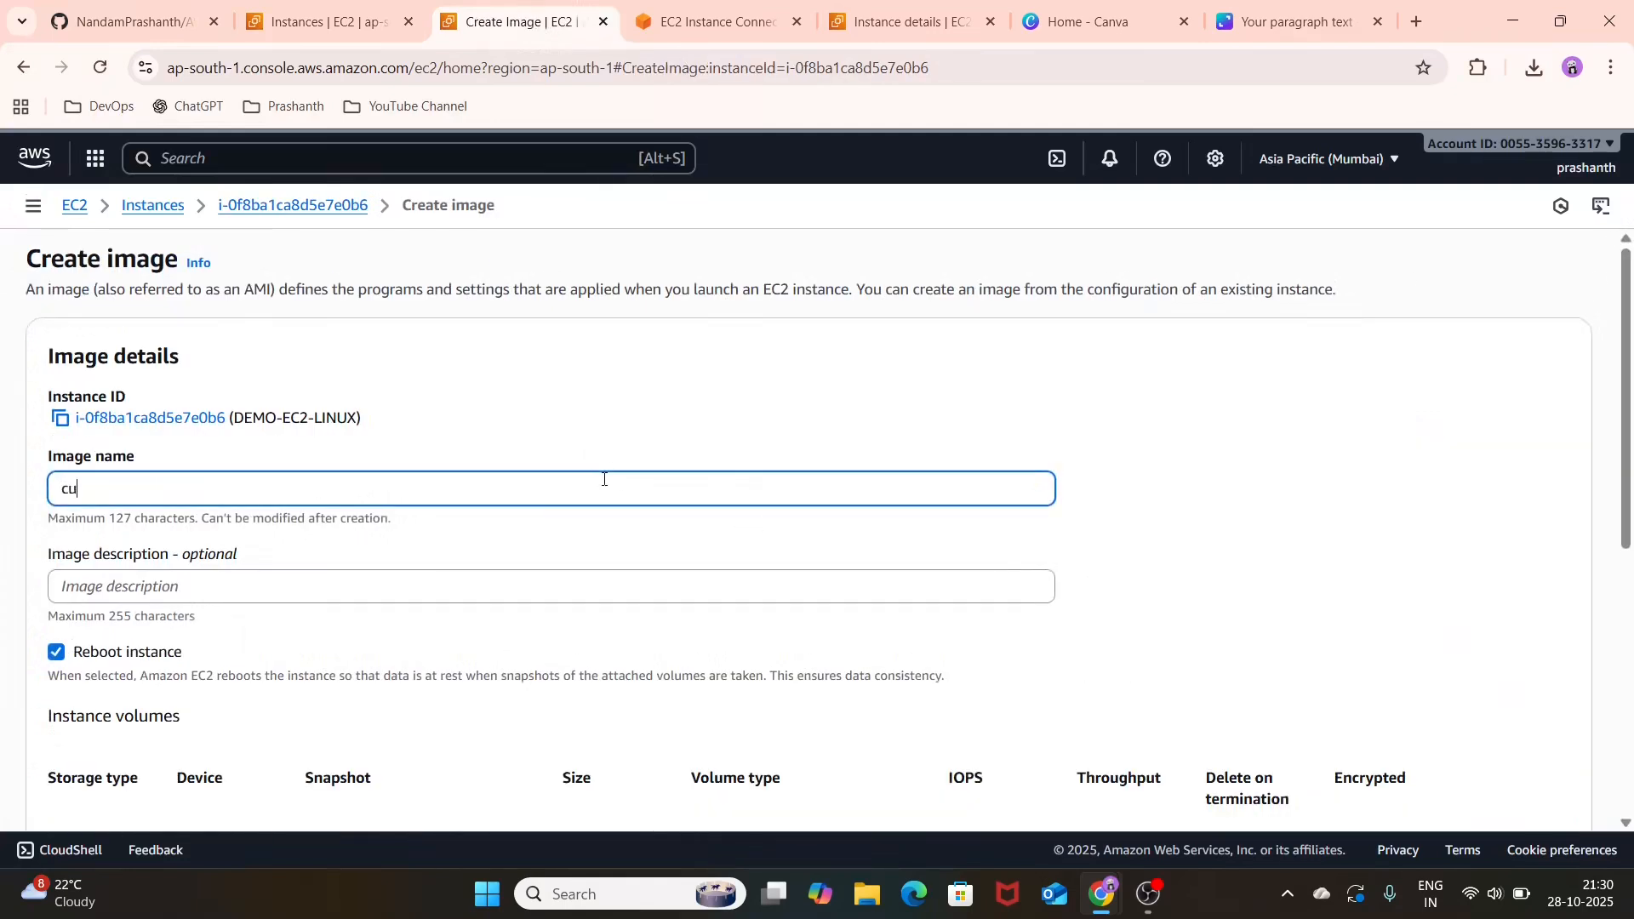
text(stom ch)
text(age)
scroll(604, 479, down, 5)
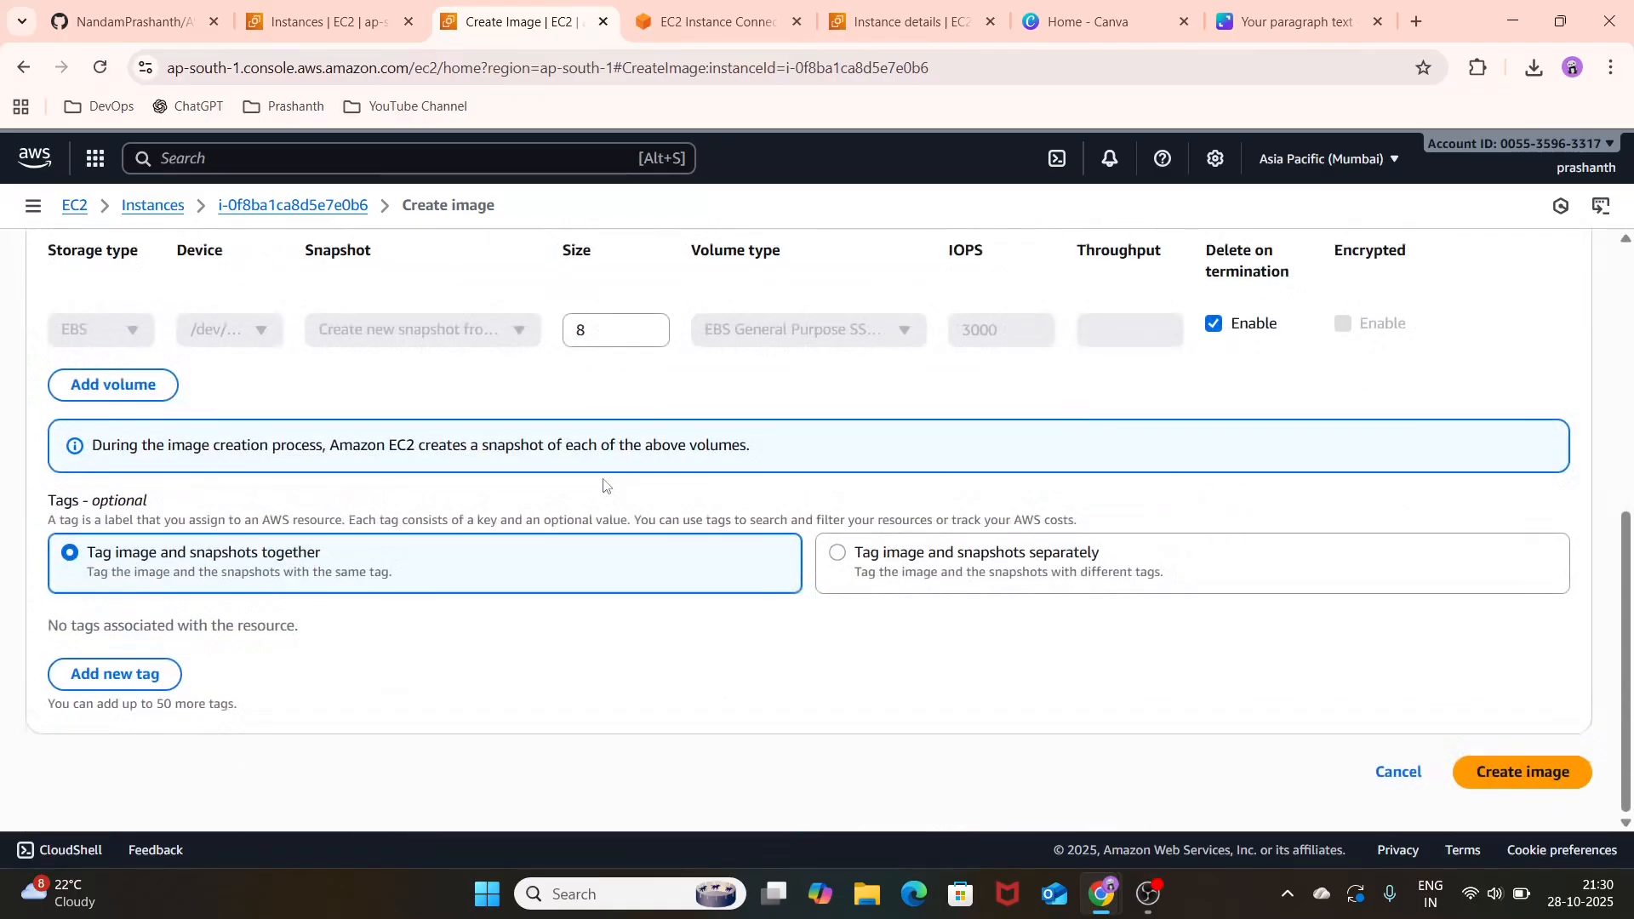
click(1545, 770)
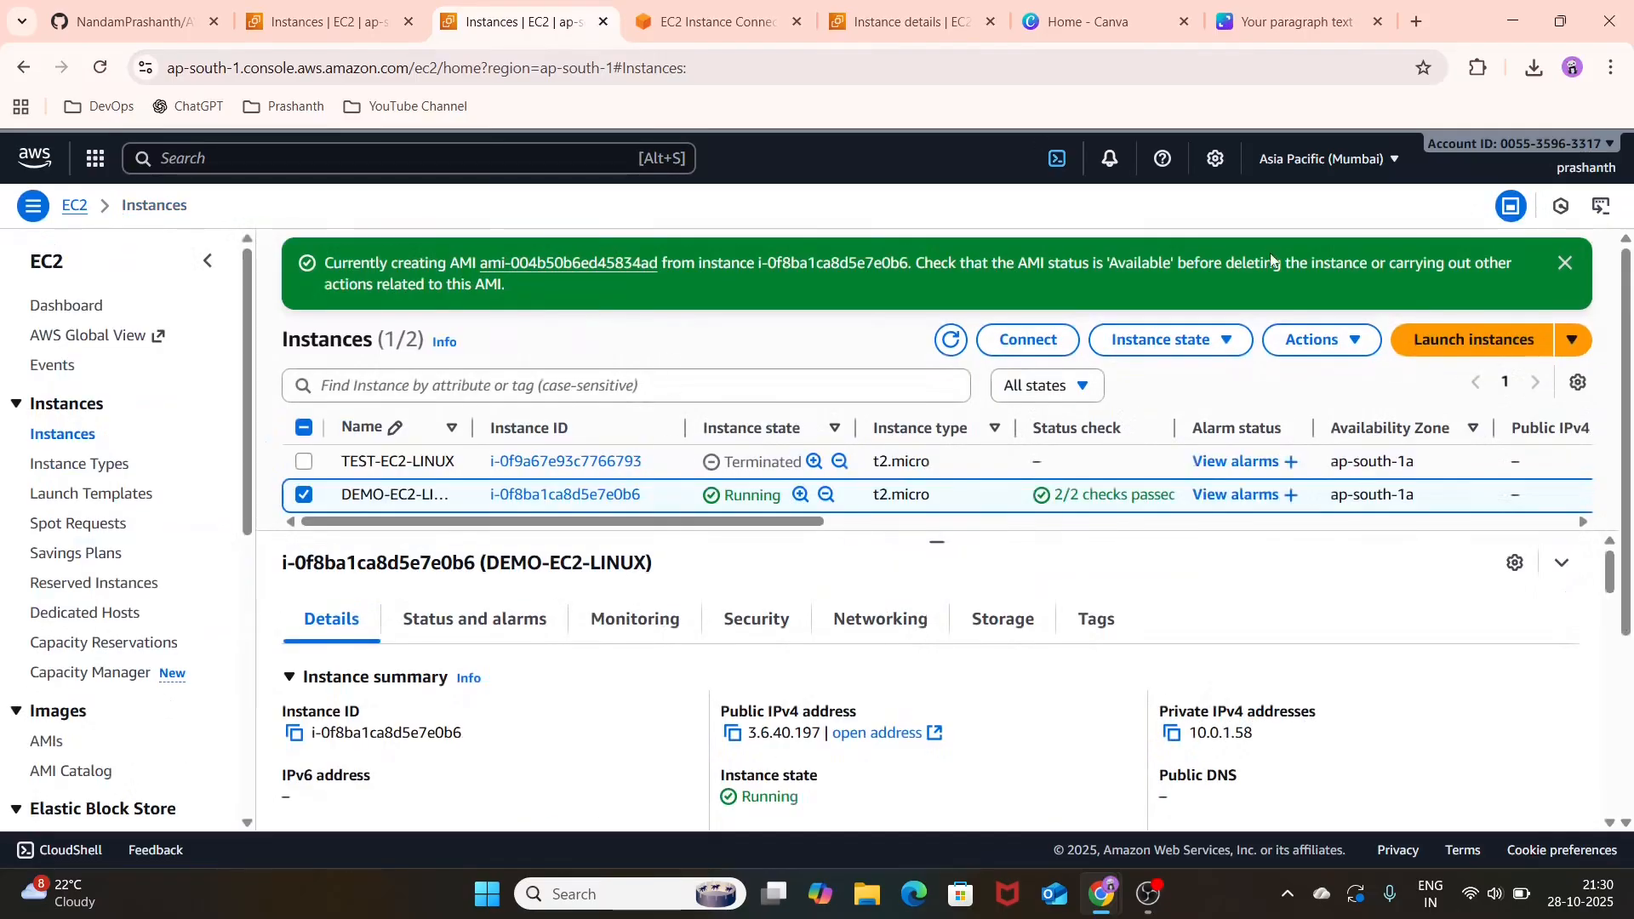
Step: Open the custom Image AMI, start launching an instance from it and name the instance ec2-2
click(600, 263)
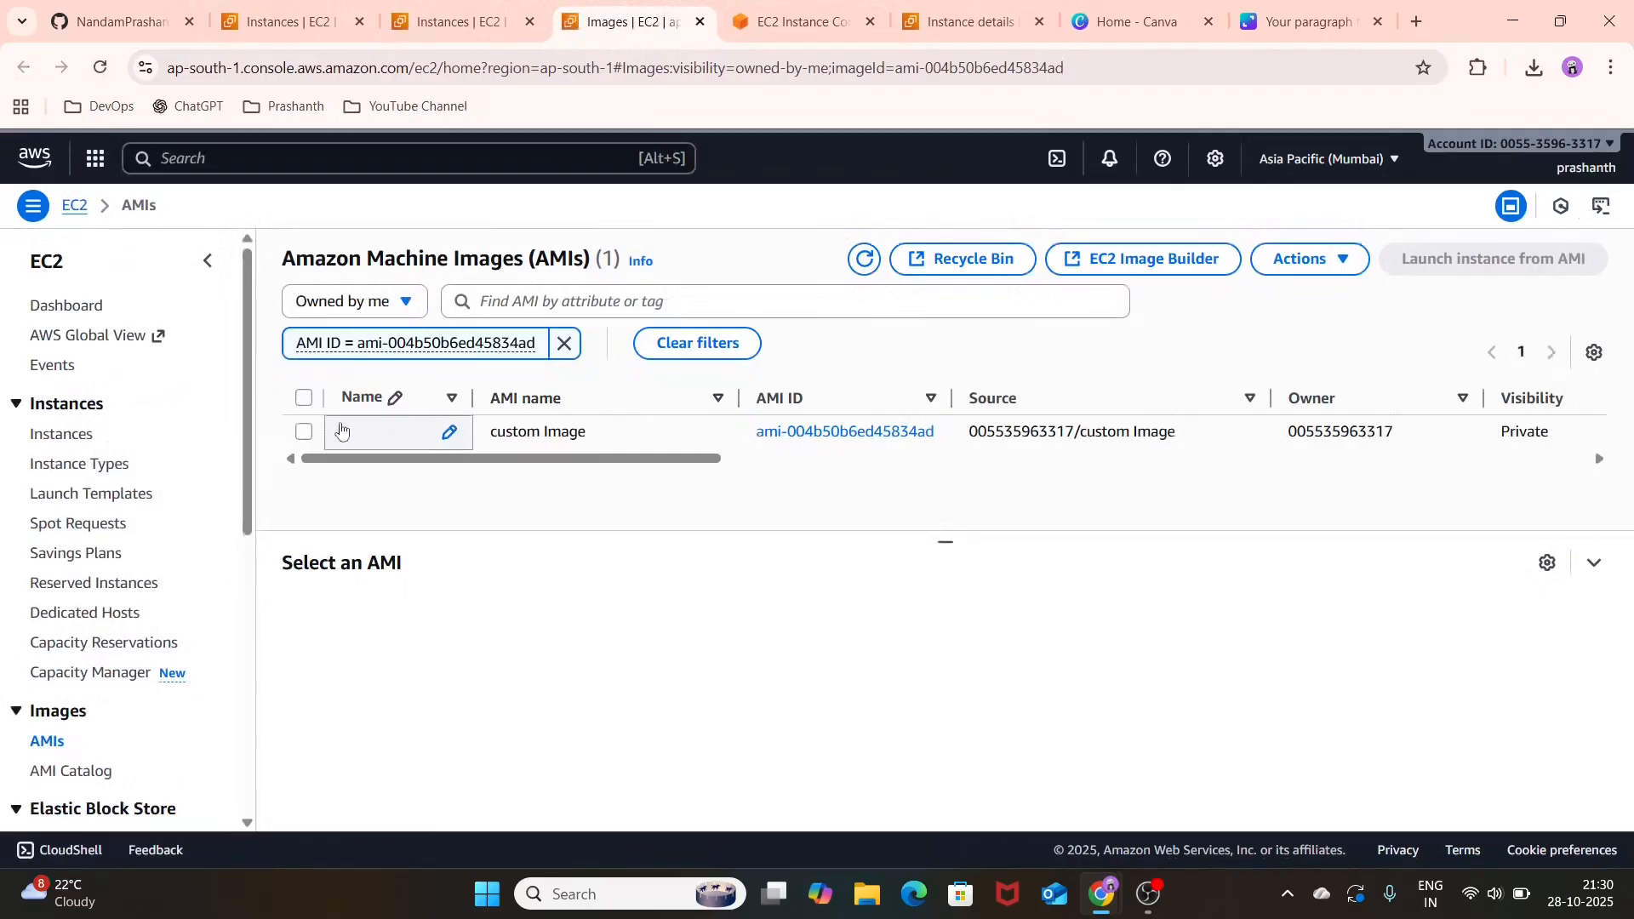
click(304, 431)
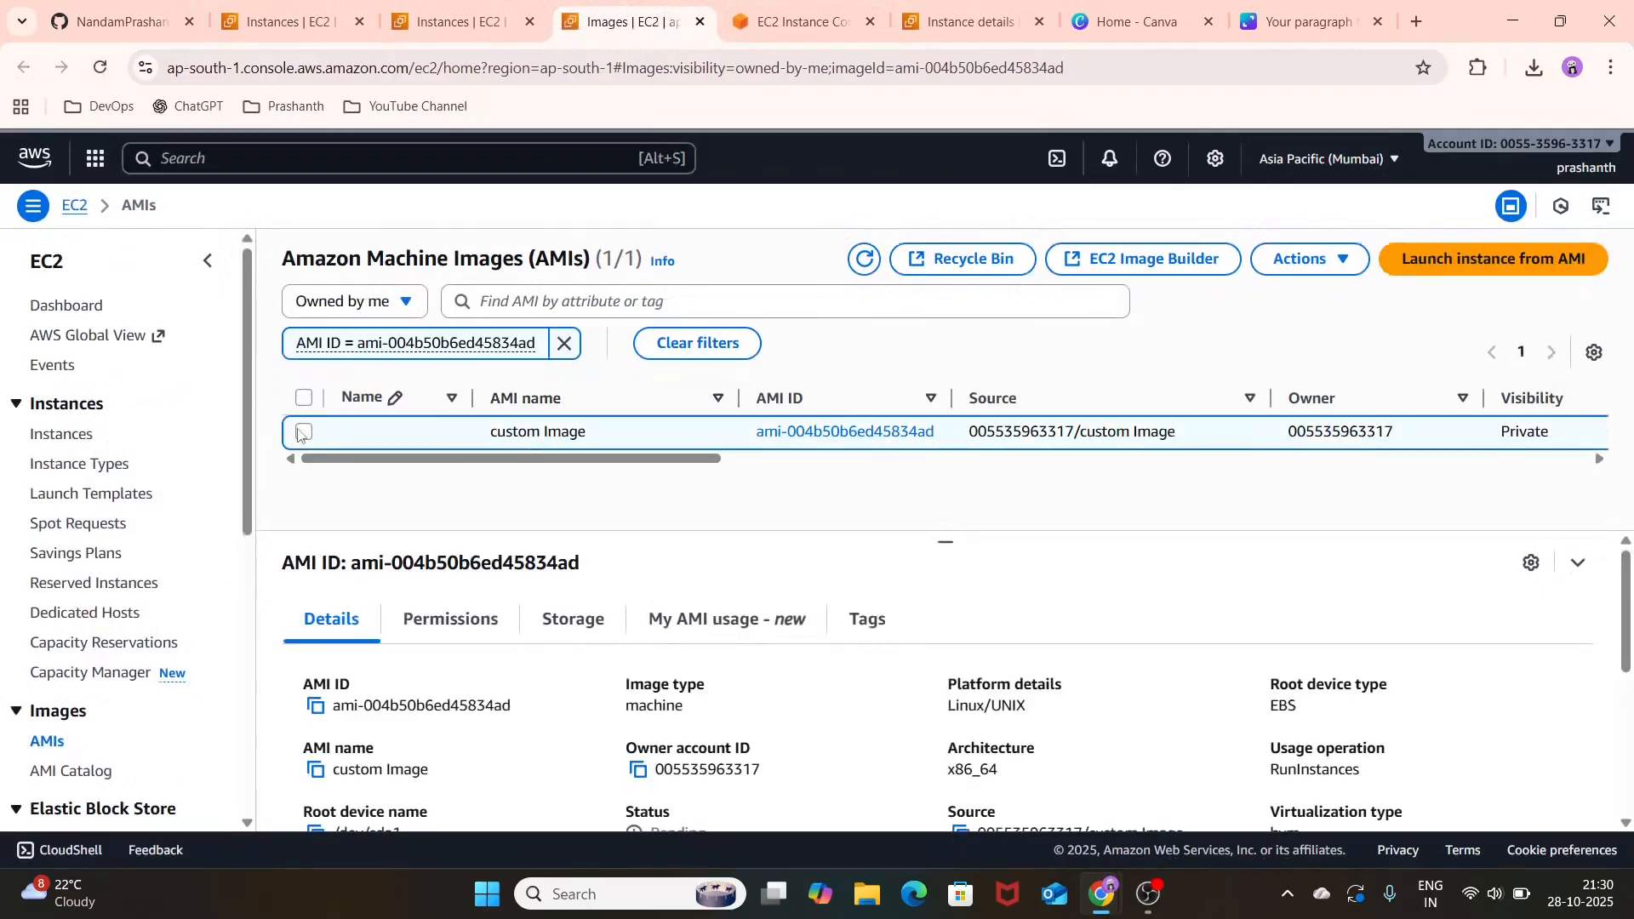
click(1444, 261)
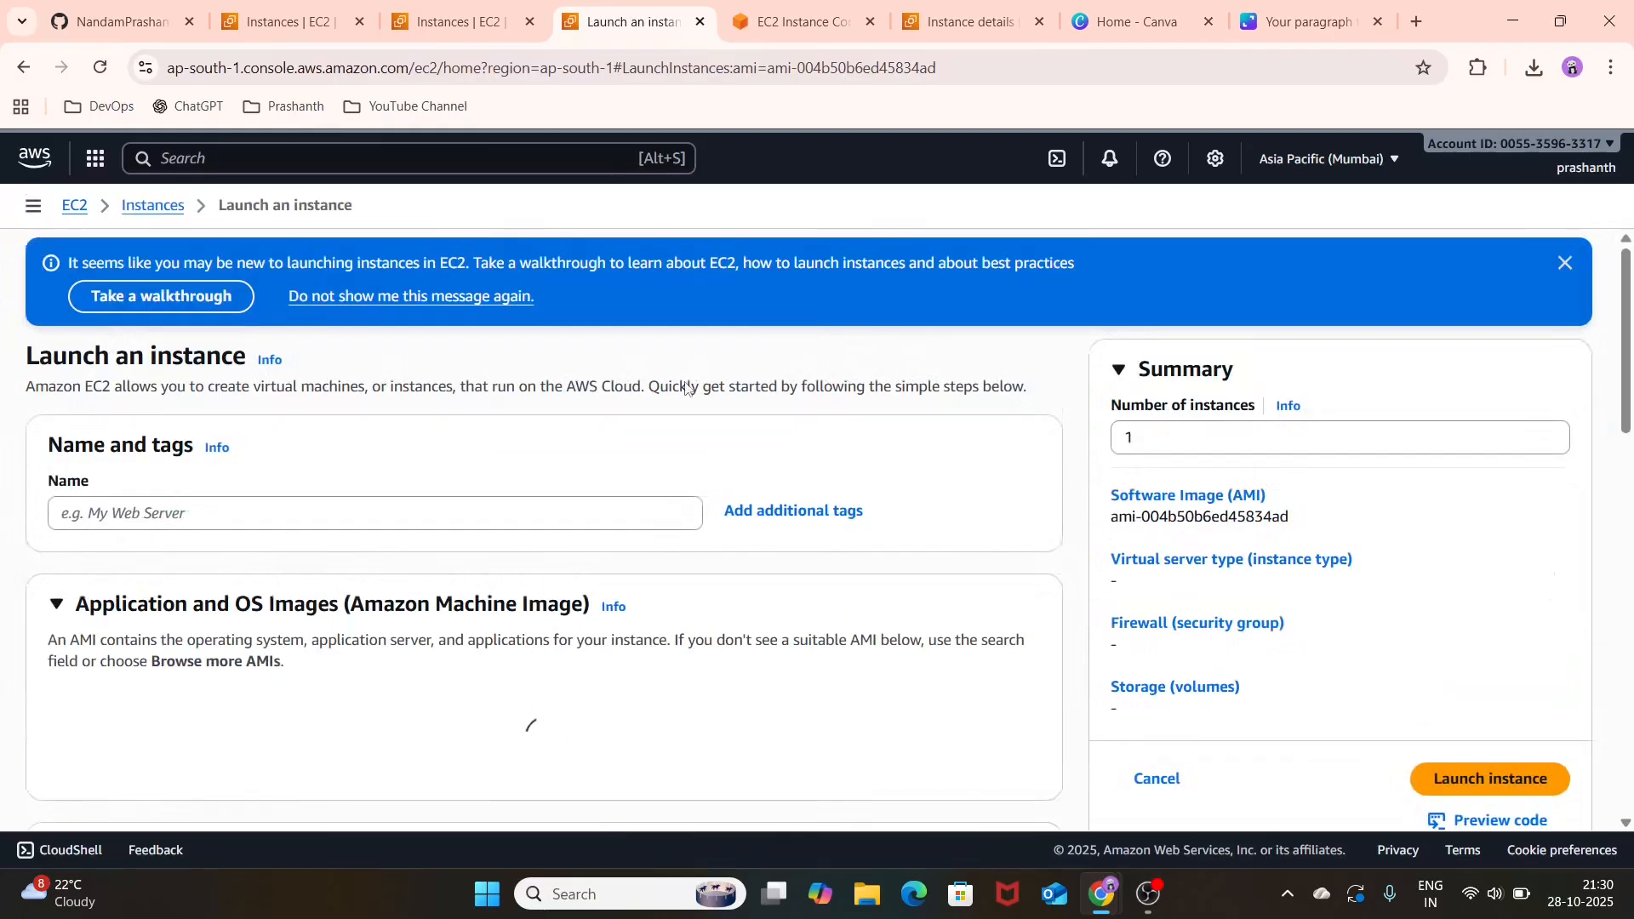
click(479, 510)
text(ec)
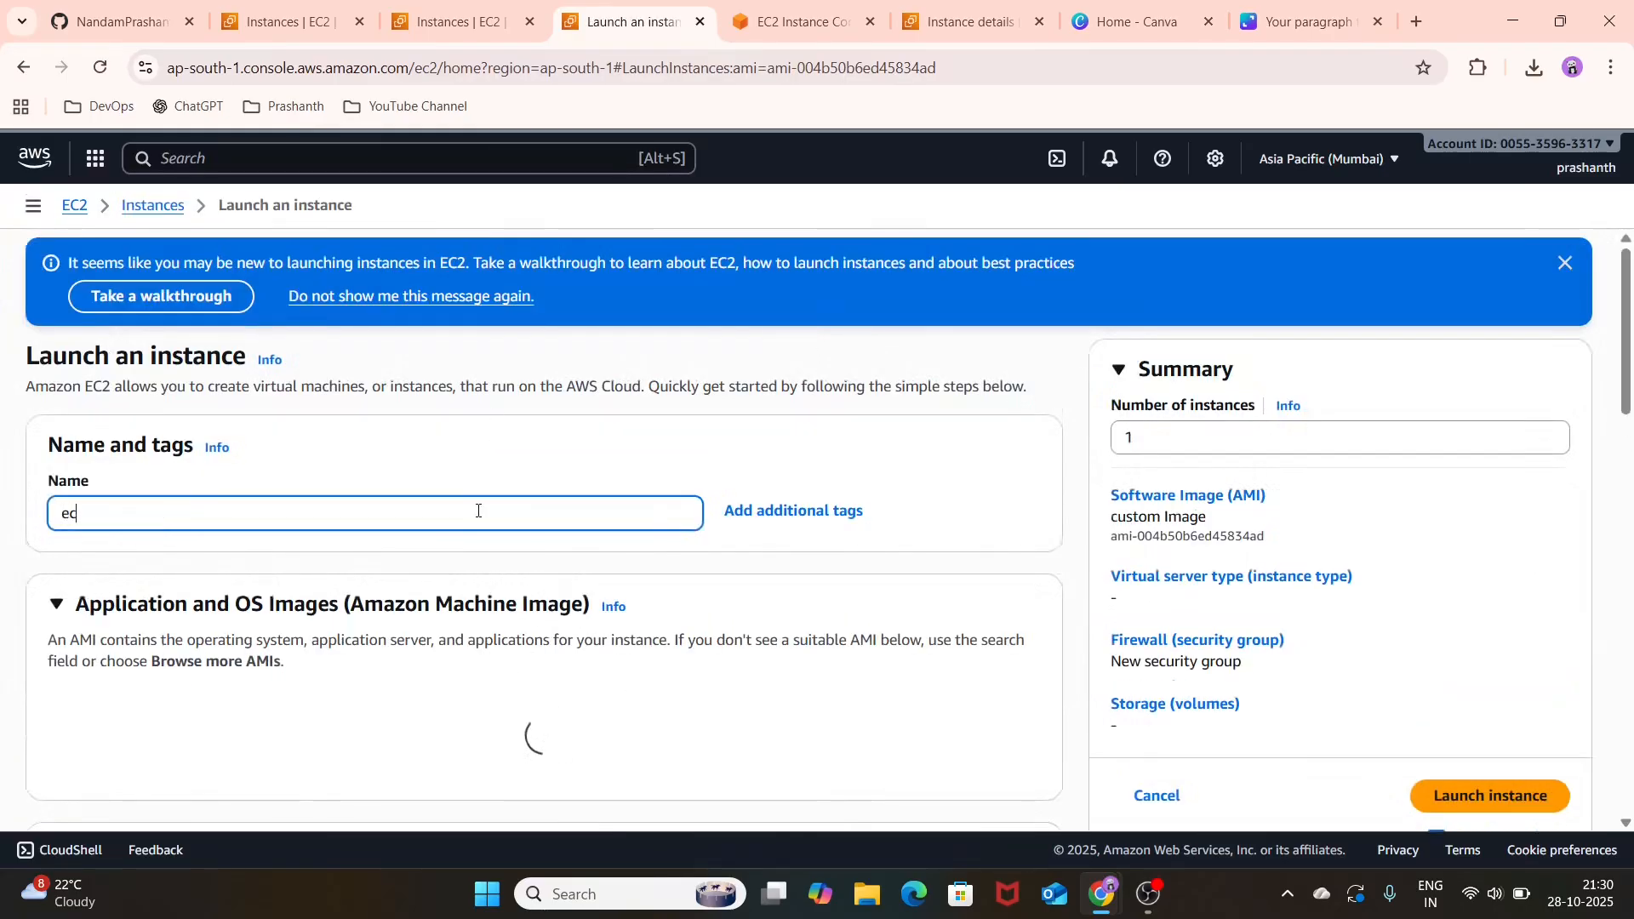
text(2-)
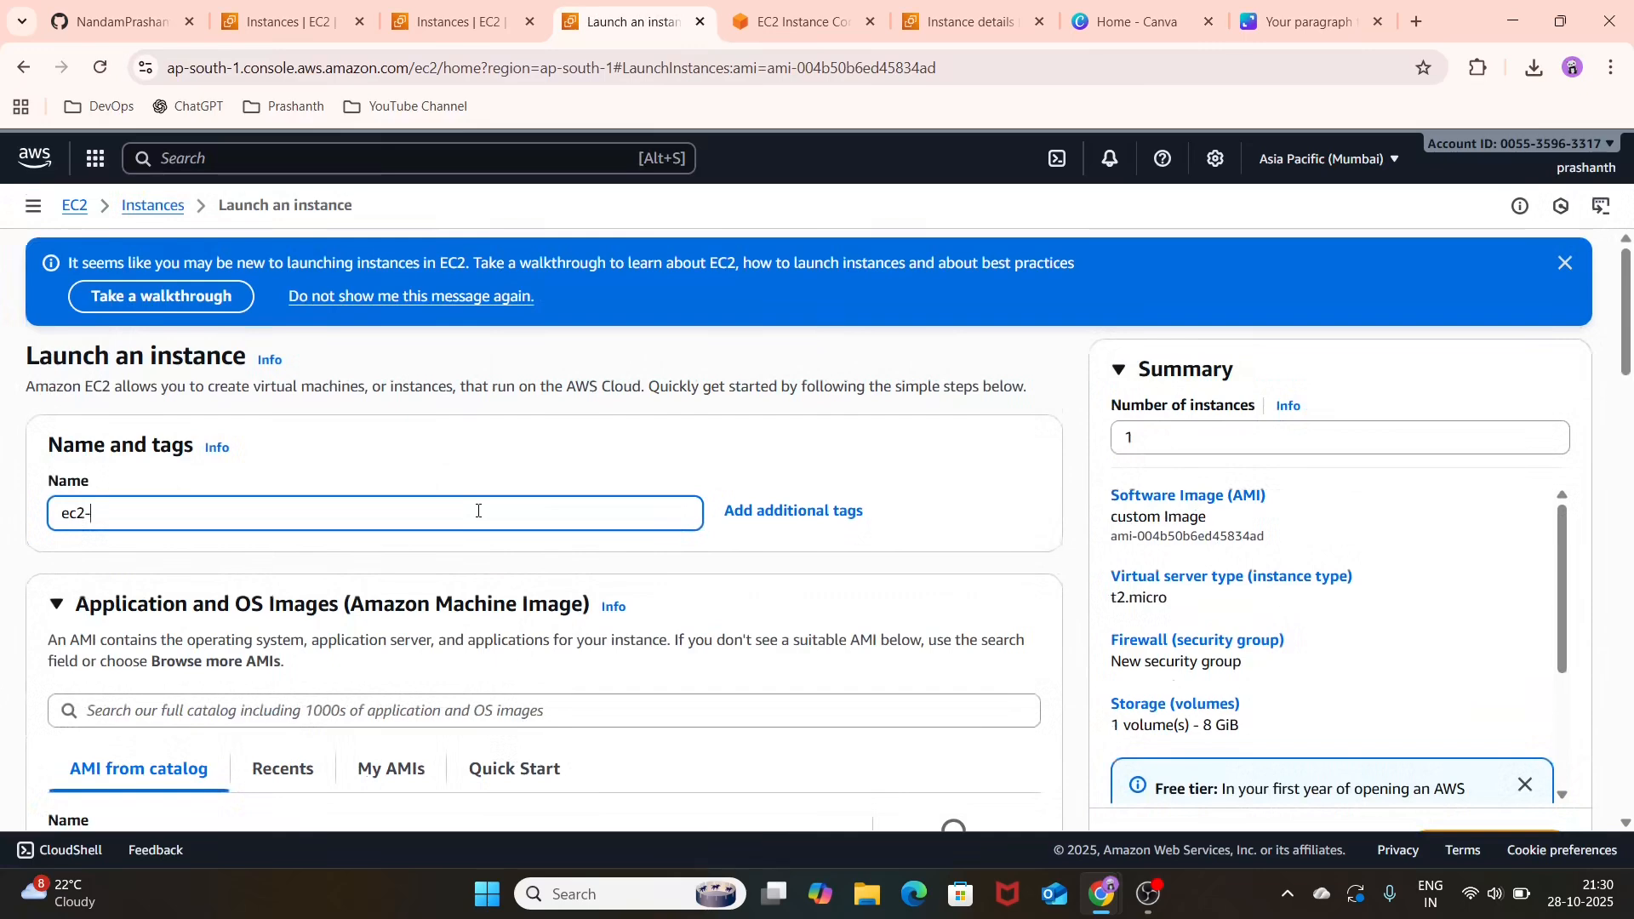
Step: Choose TEST-KEYPAIR as the key pair for the ec2-2 instance
scroll(478, 510, down, 2)
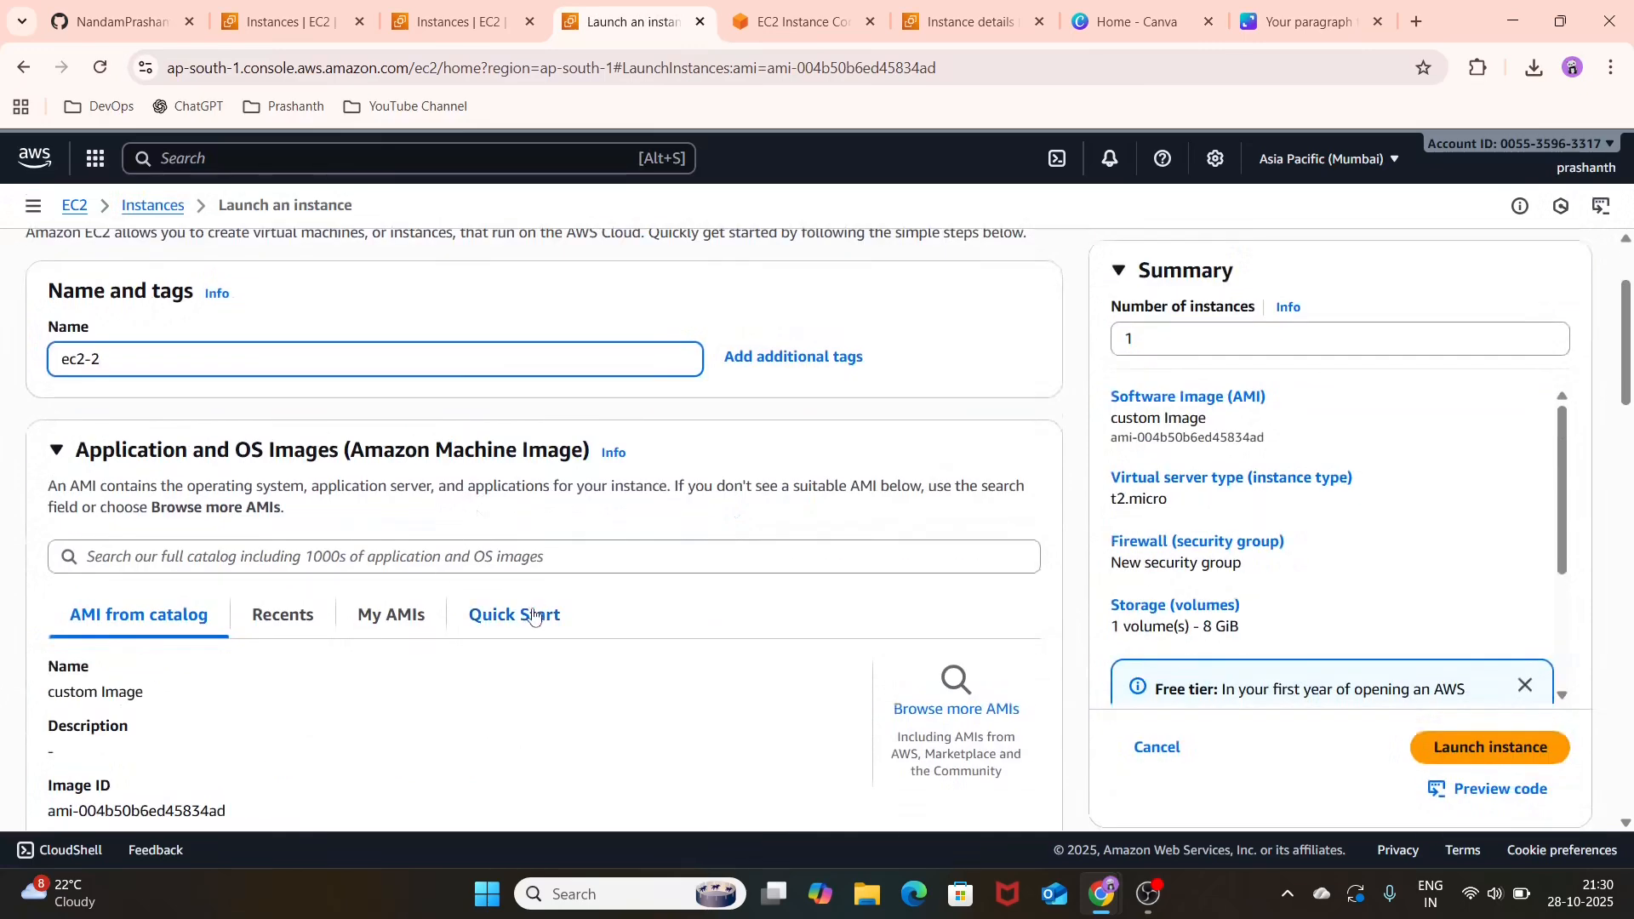
scroll(534, 615, down, 6)
scroll(533, 615, down, 6)
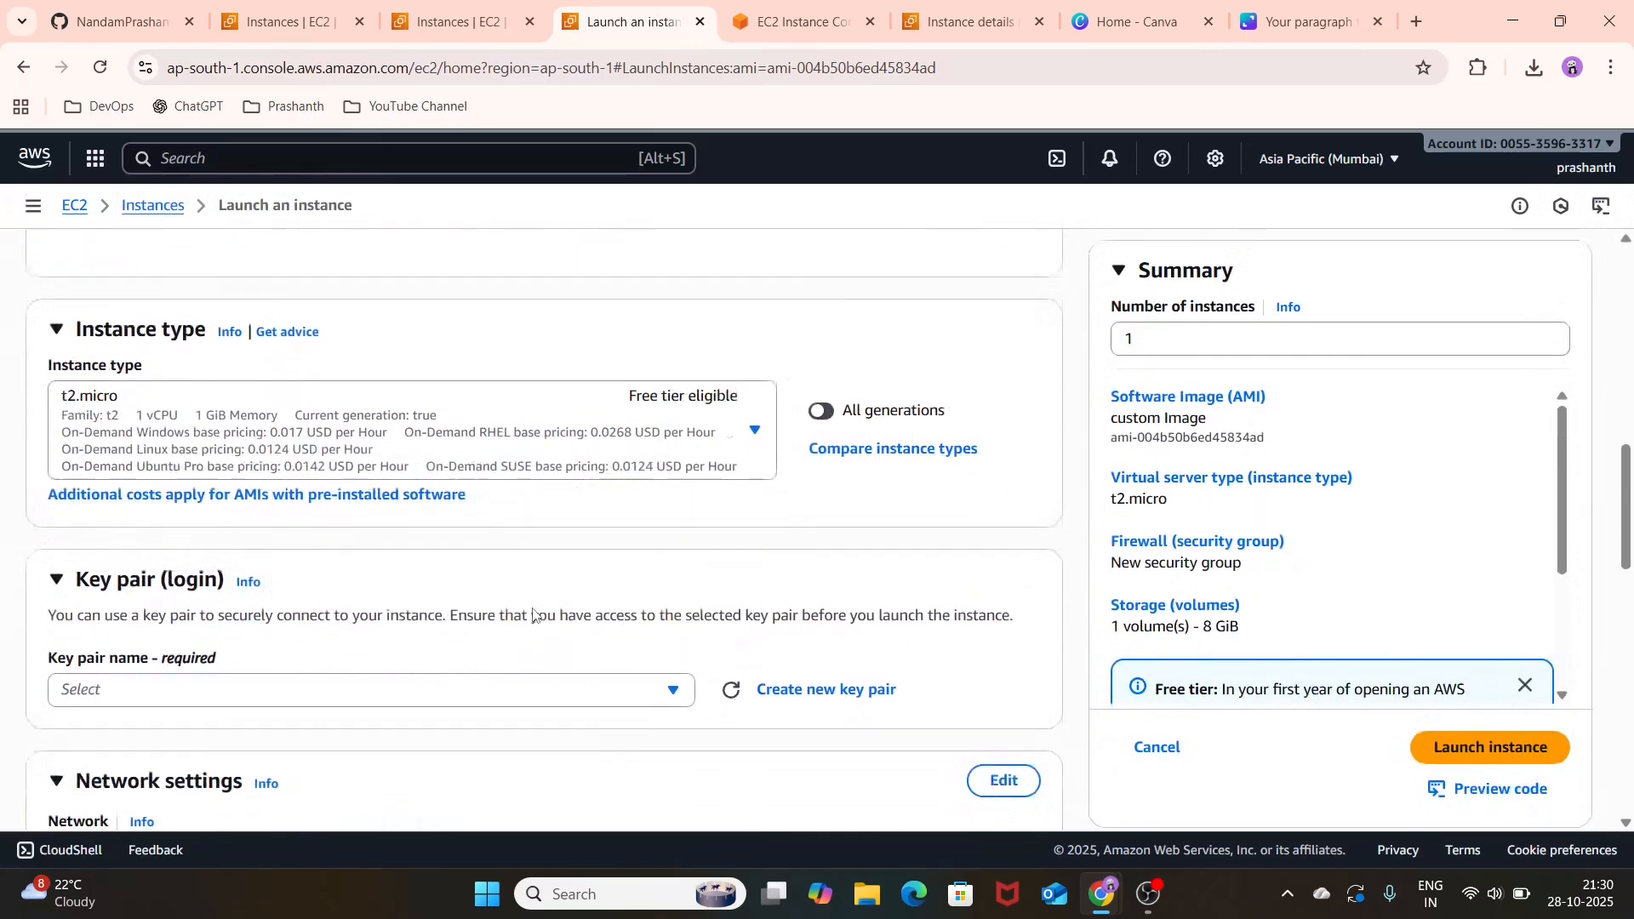
click(585, 514)
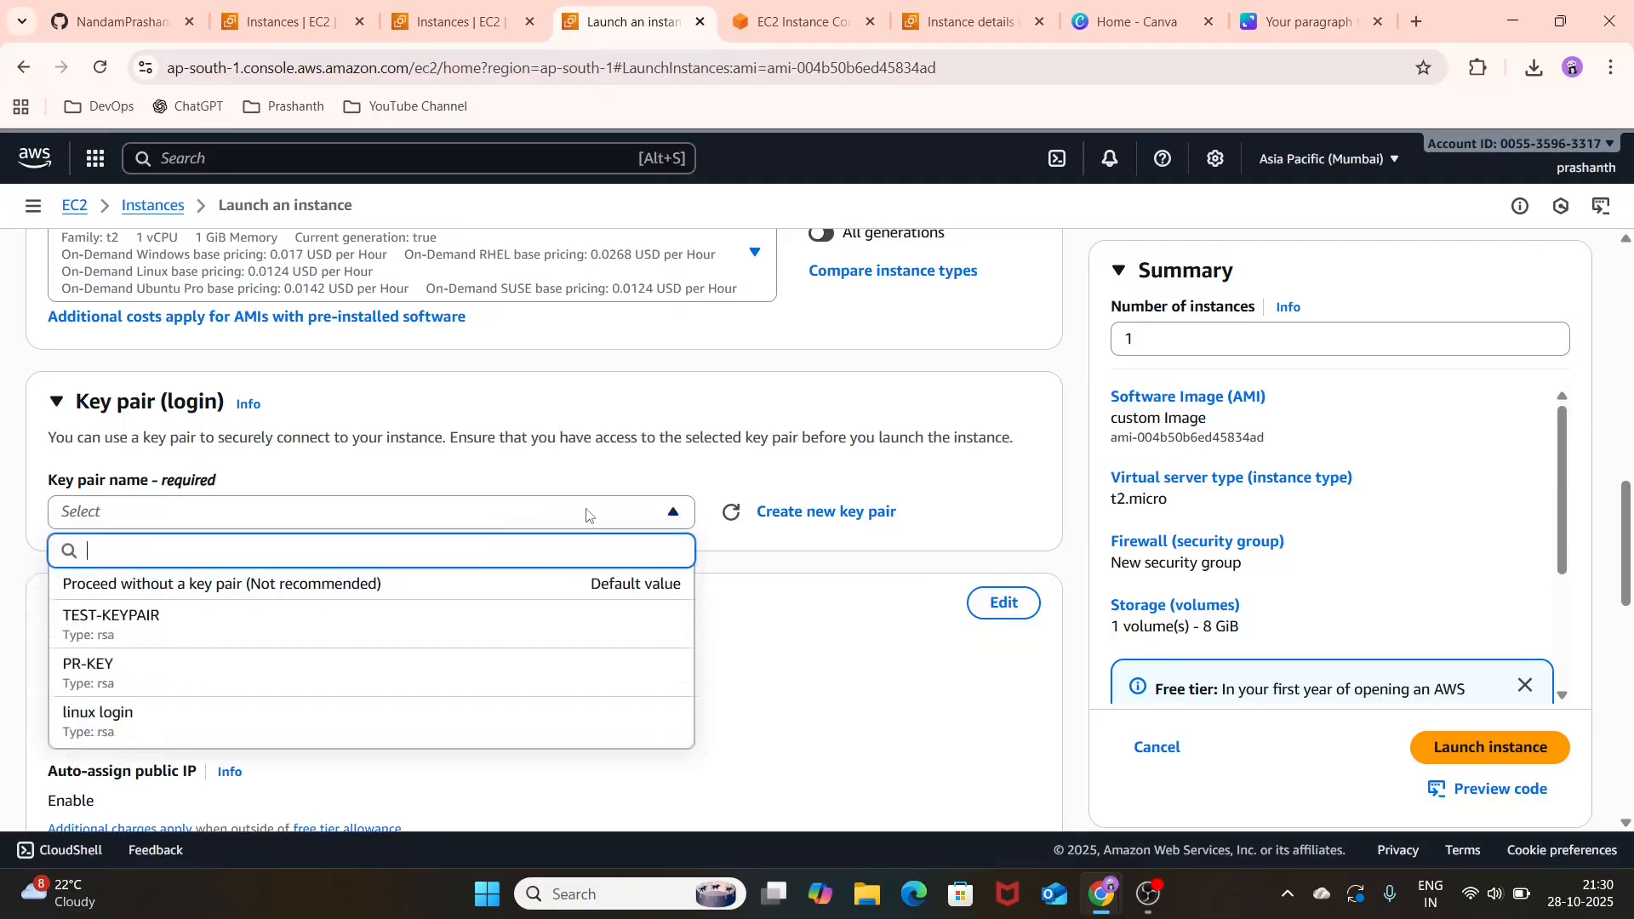
click(496, 622)
scroll(612, 449, down, 3)
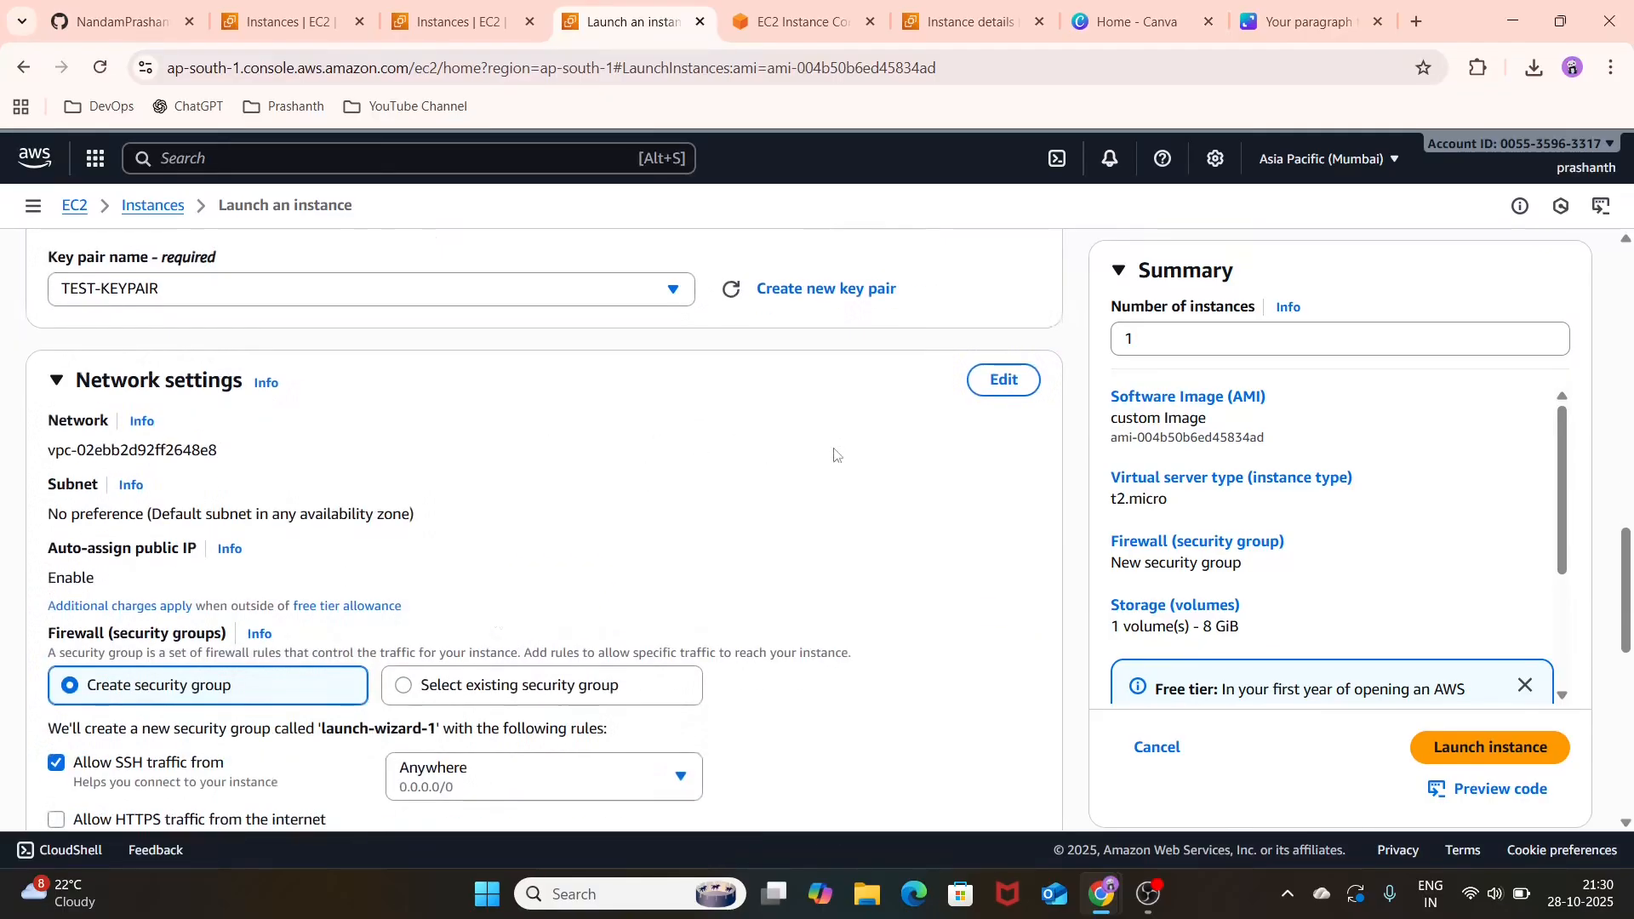
Step: Edit the network settings to place the instance in TEST-VPC and its TEST-PUBLIC-SUBNET
click(996, 380)
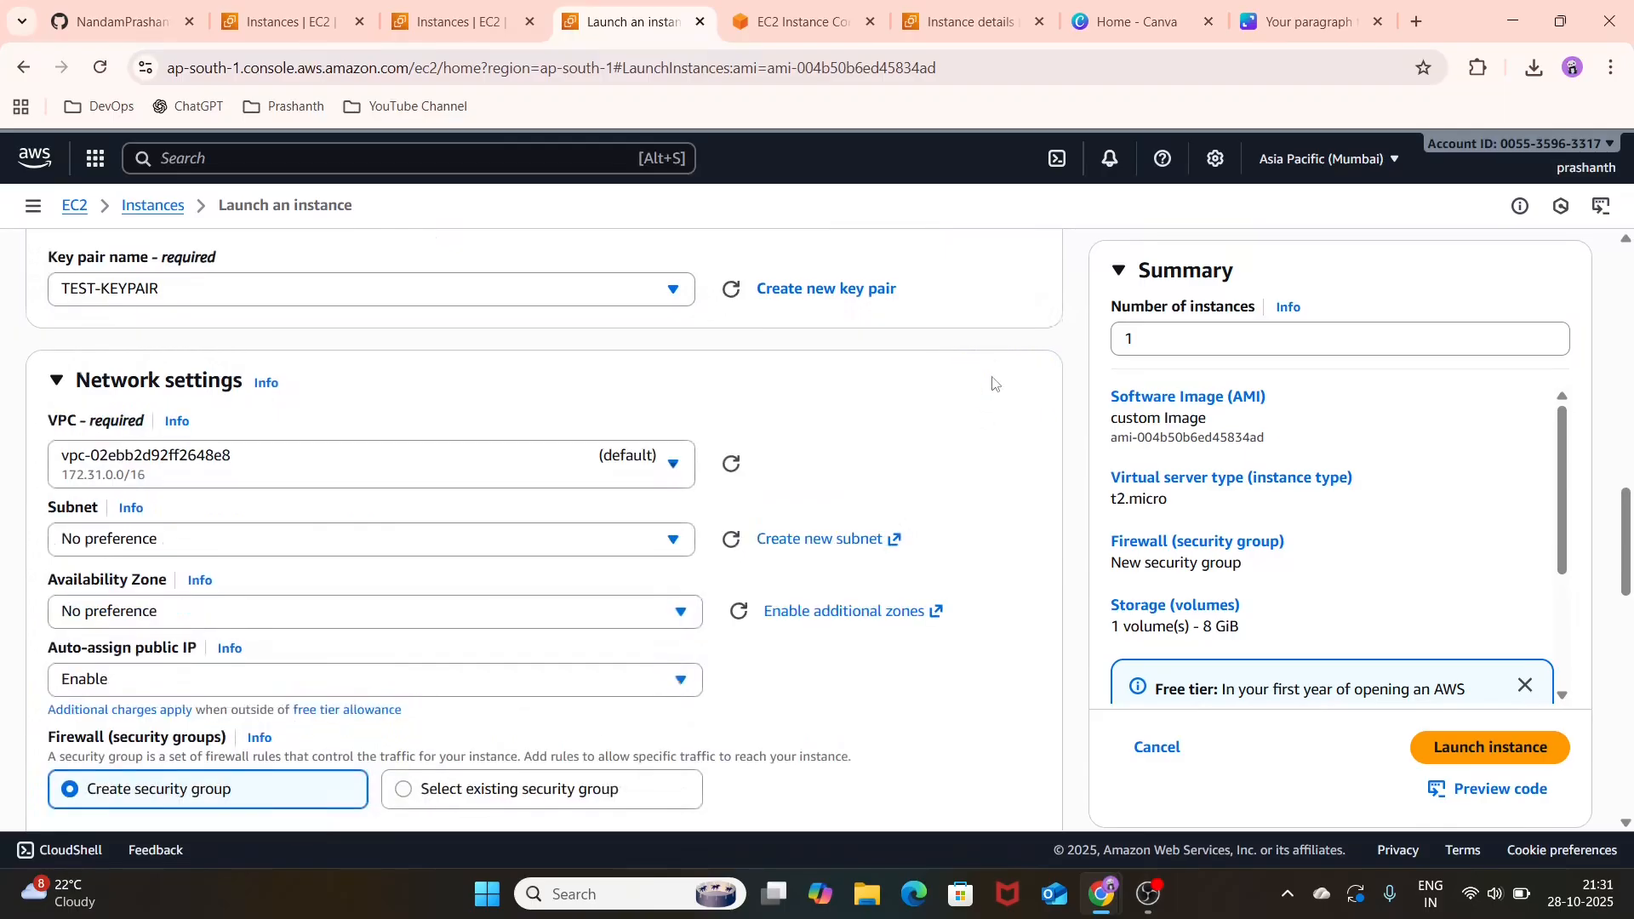
click(525, 458)
click(528, 596)
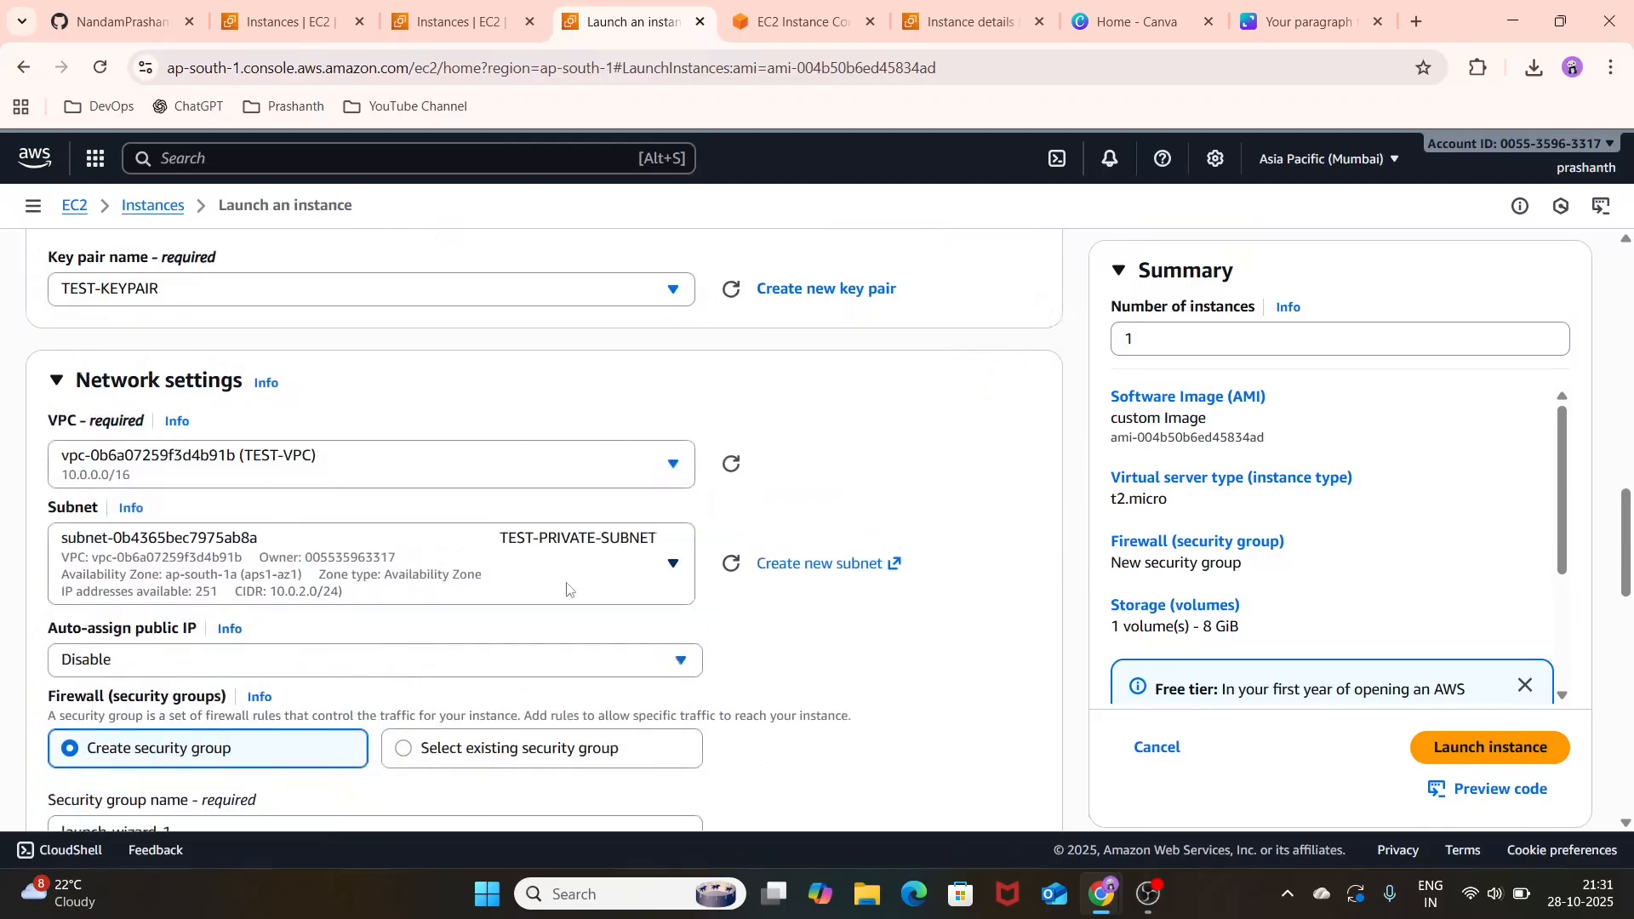
click(588, 575)
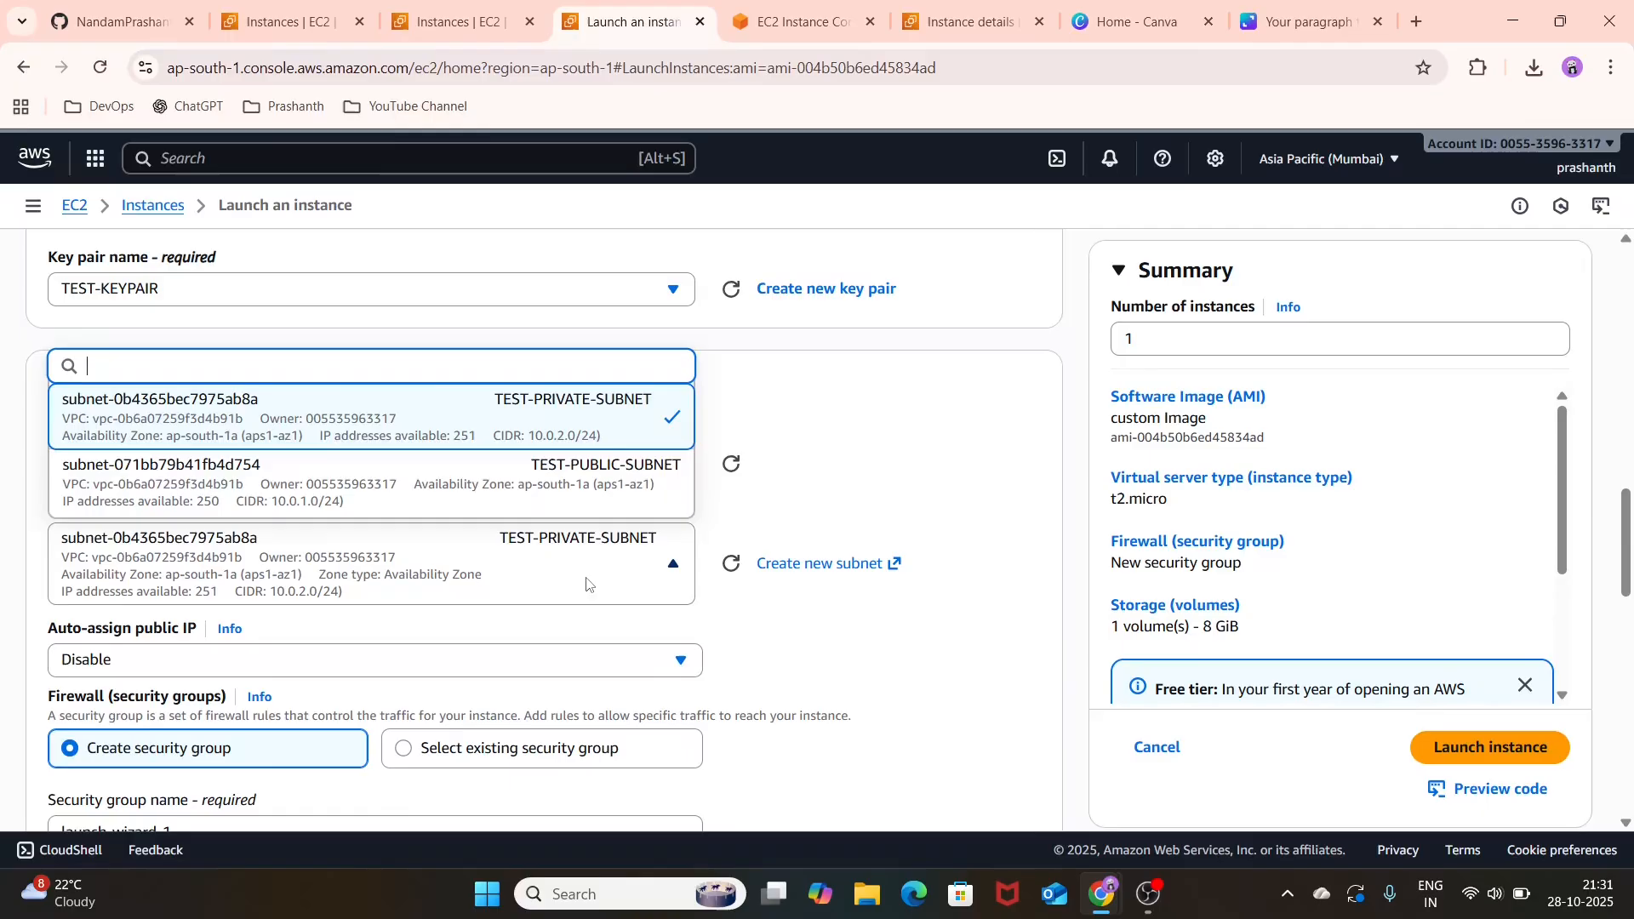
click(590, 505)
Step: Enable auto-assign public IP and assign the existing TEST-SG security group to the instance
scroll(590, 508, down, 2)
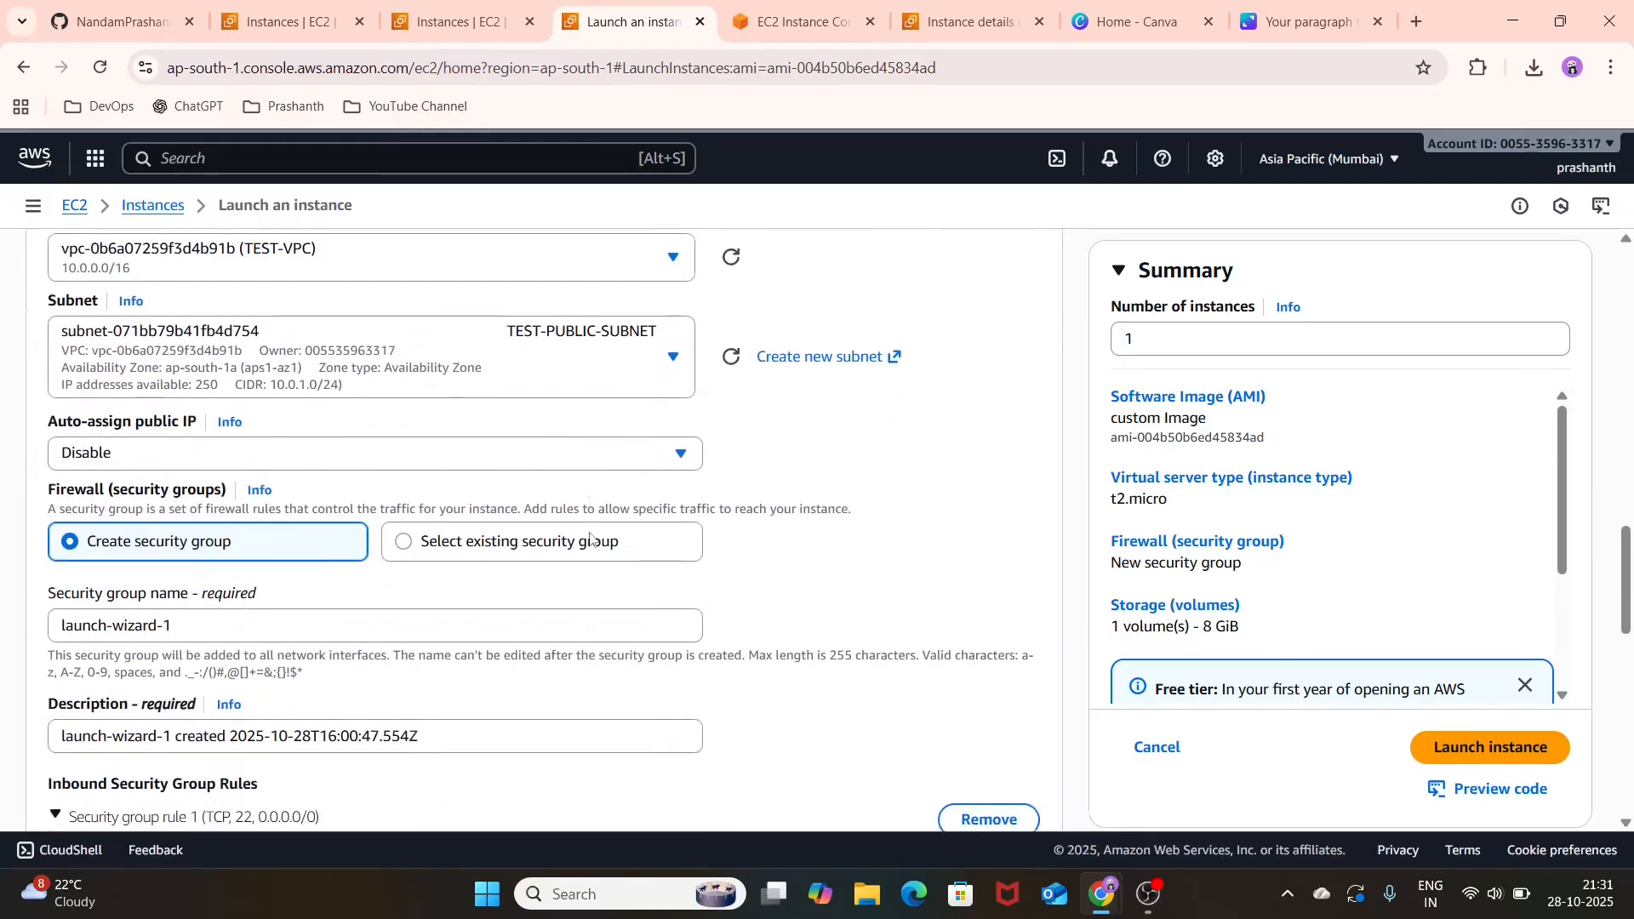
click(623, 453)
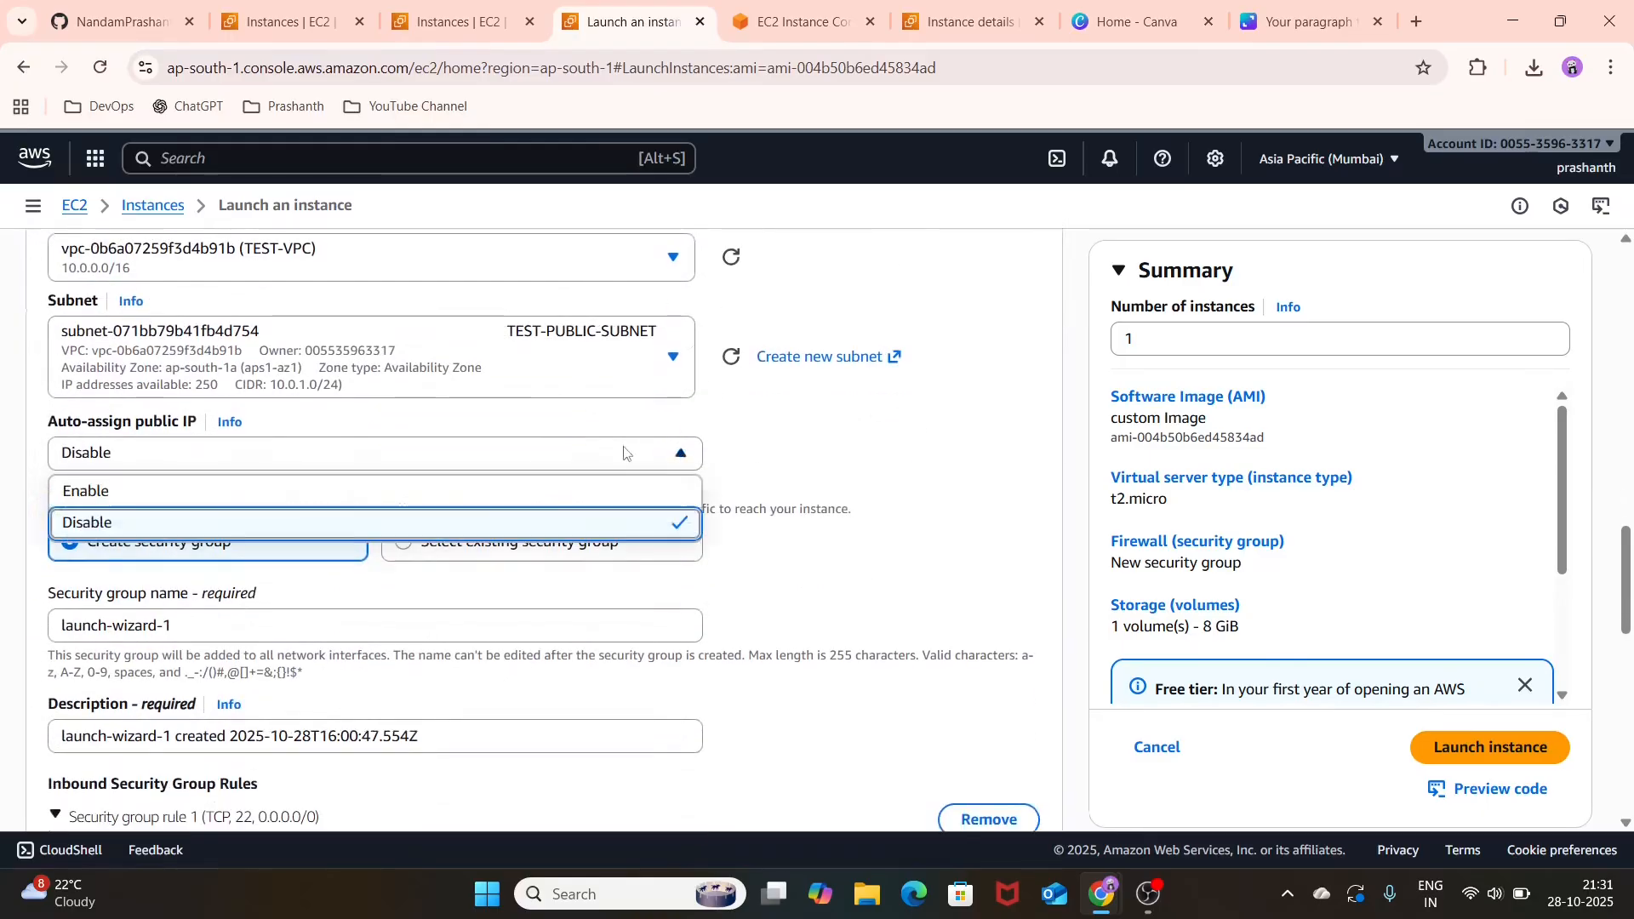
click(569, 502)
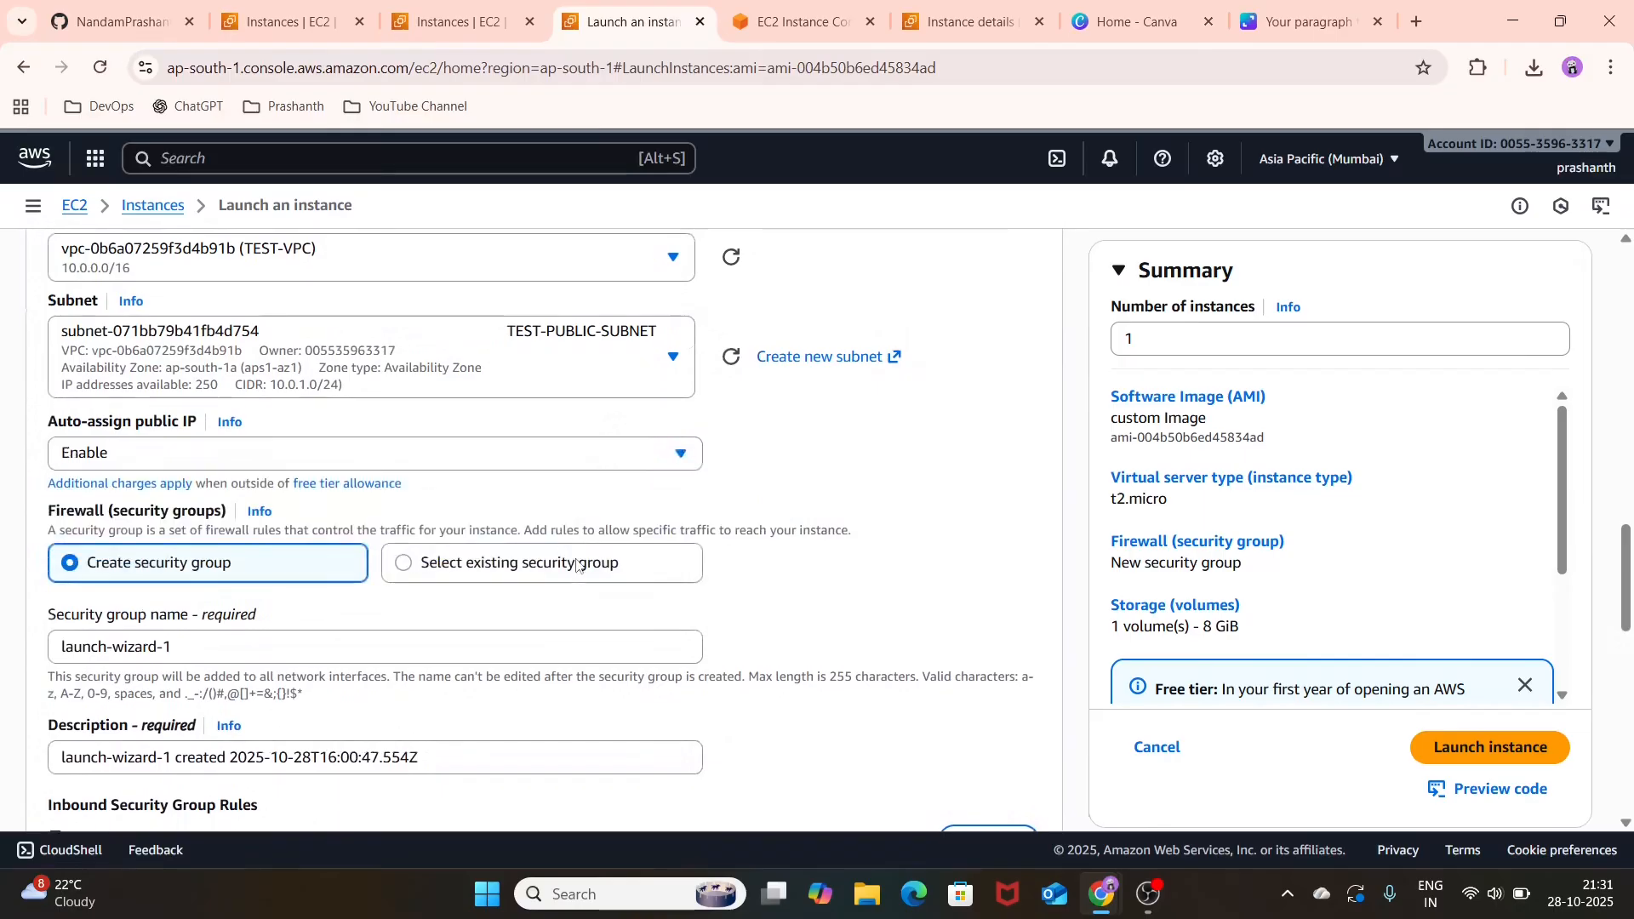
click(427, 562)
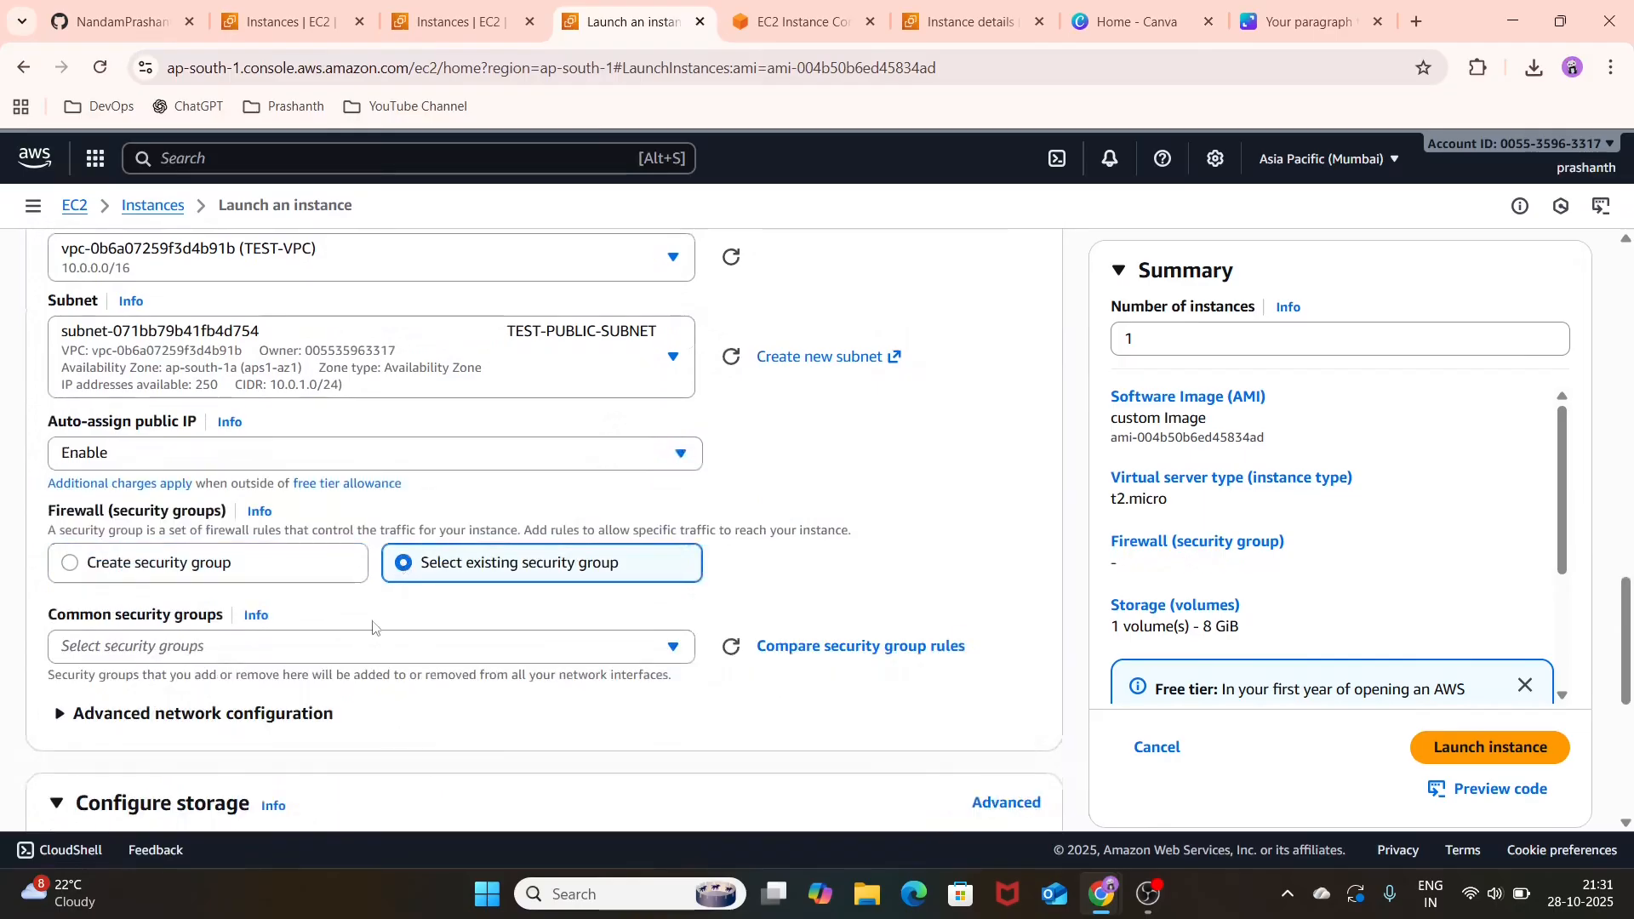
click(379, 648)
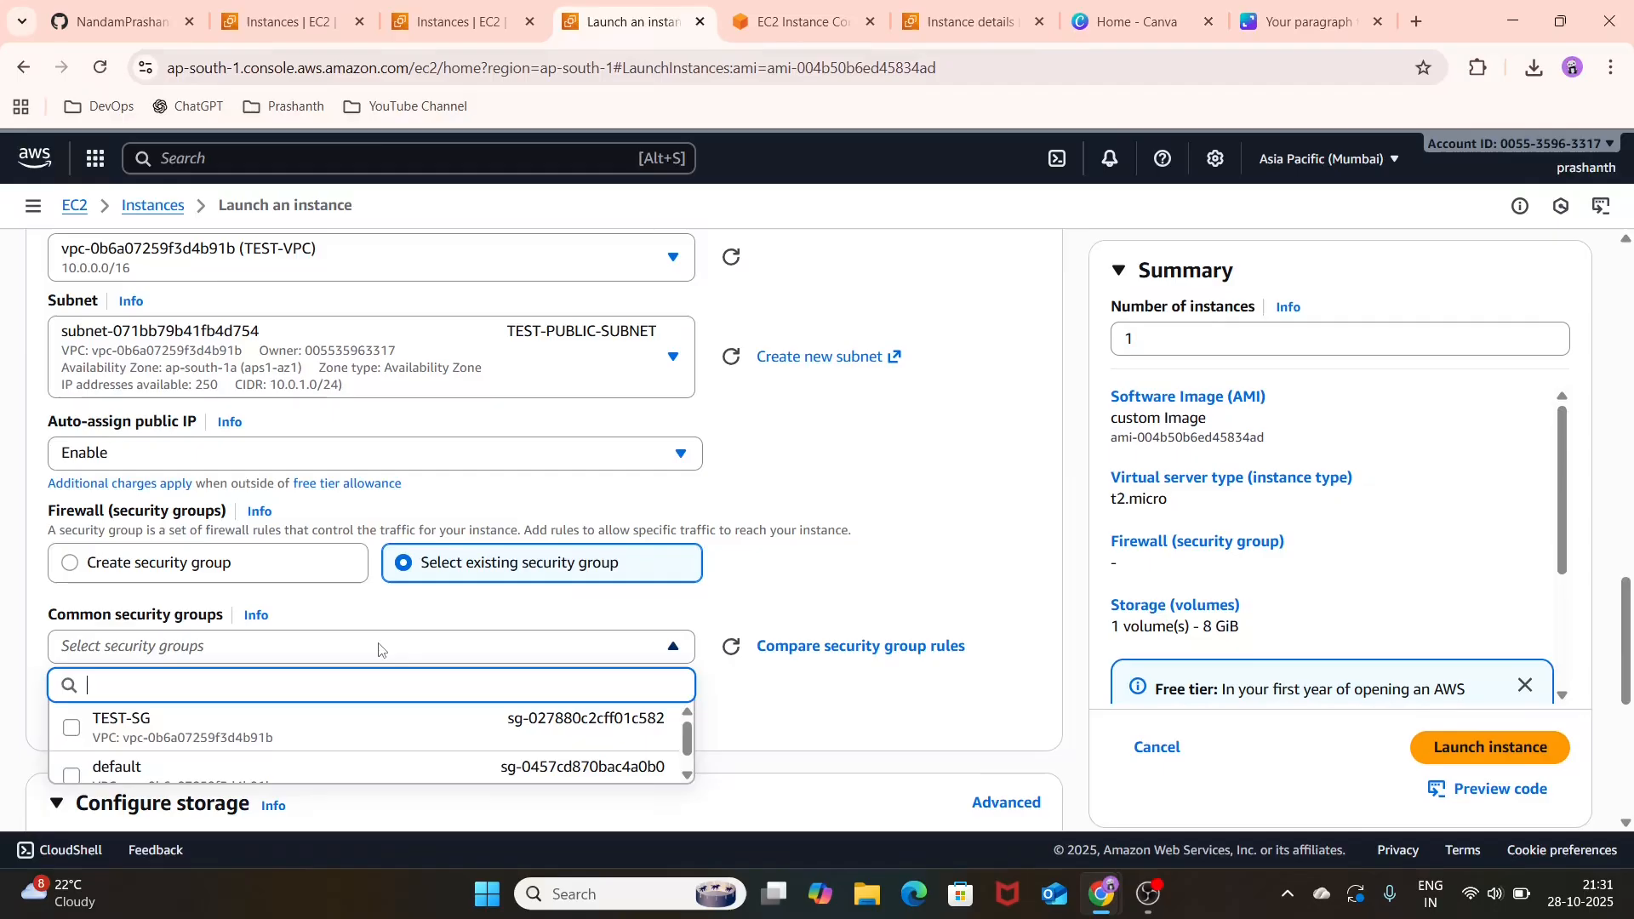
click(372, 724)
Step: Try to launch the ec2-2 instance from the custom image and retry the launch tasks
scroll(434, 674, down, 6)
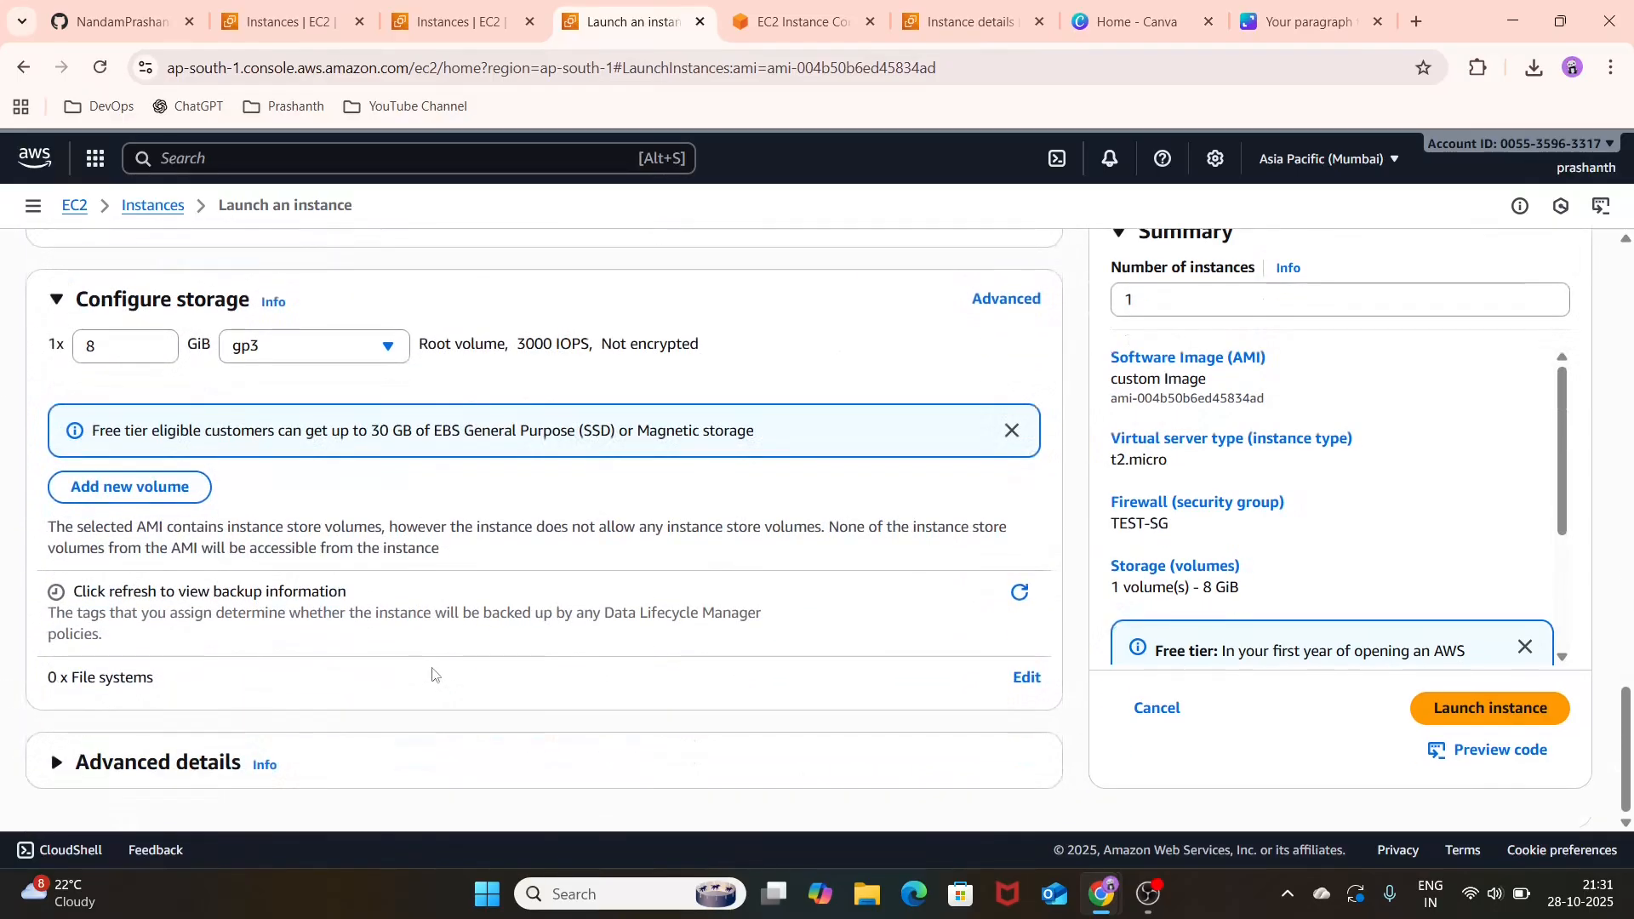
click(1481, 711)
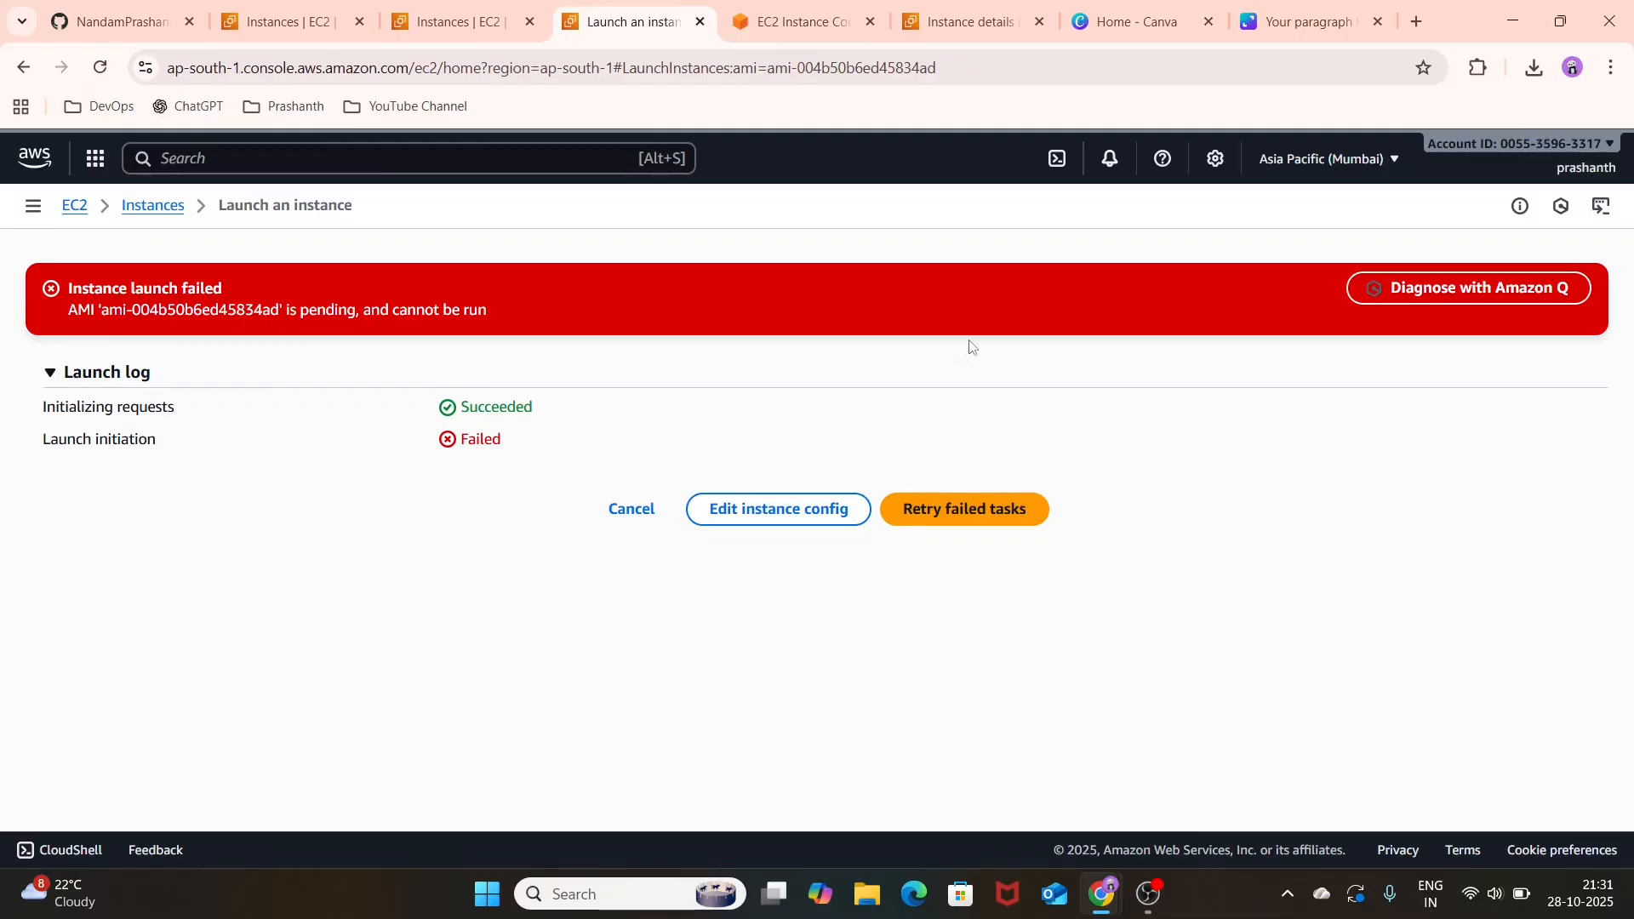
click(985, 530)
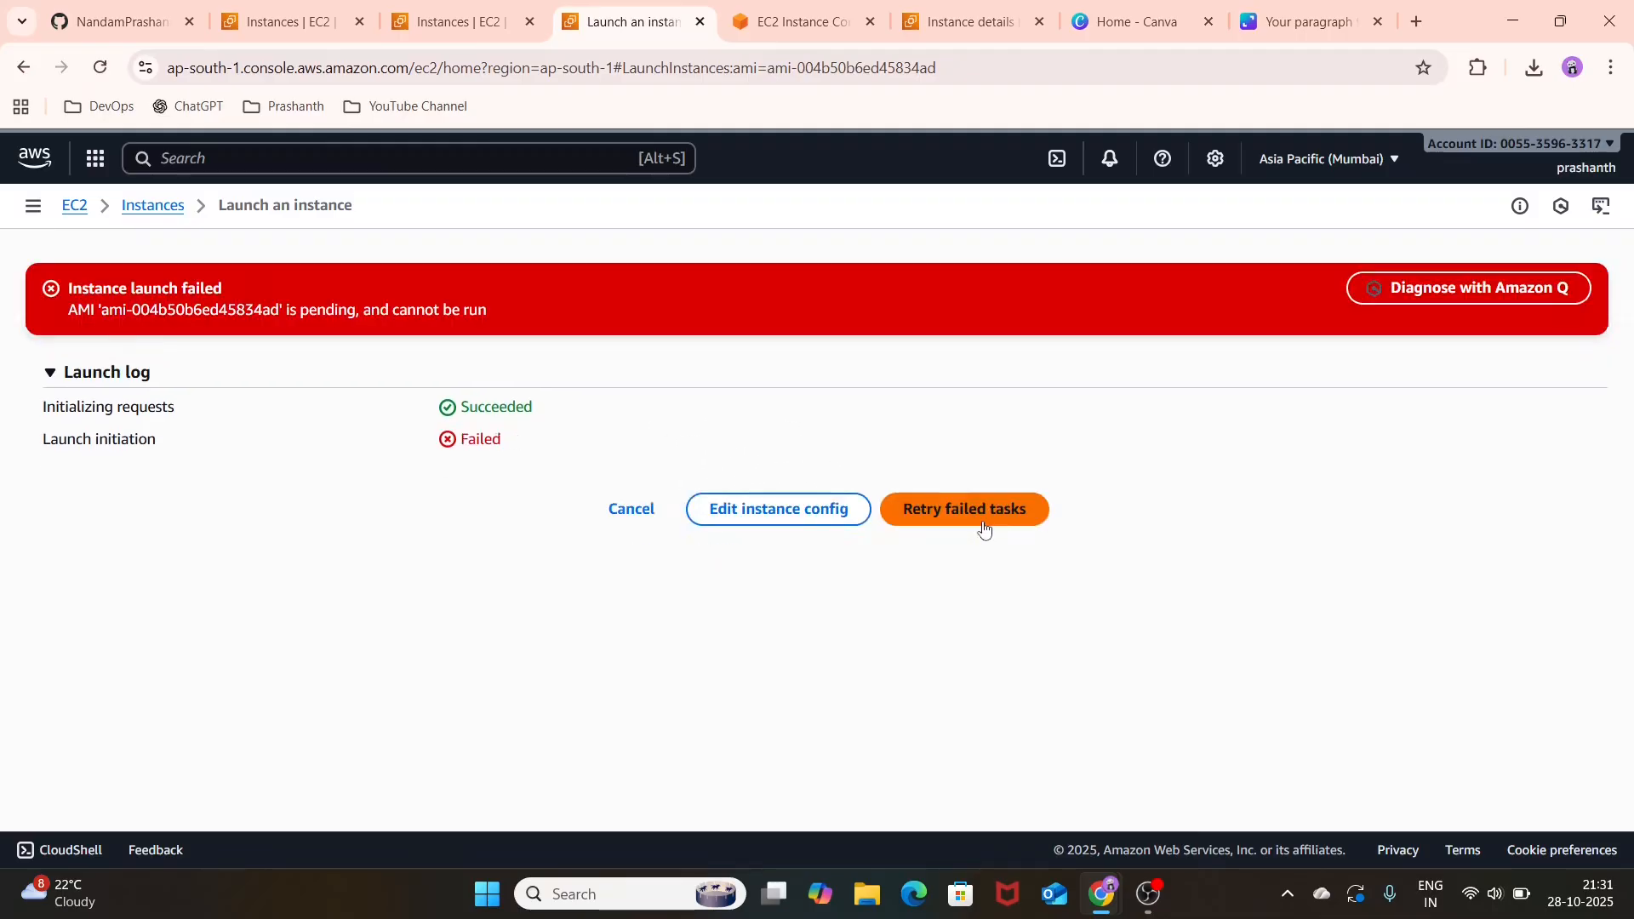
click(945, 515)
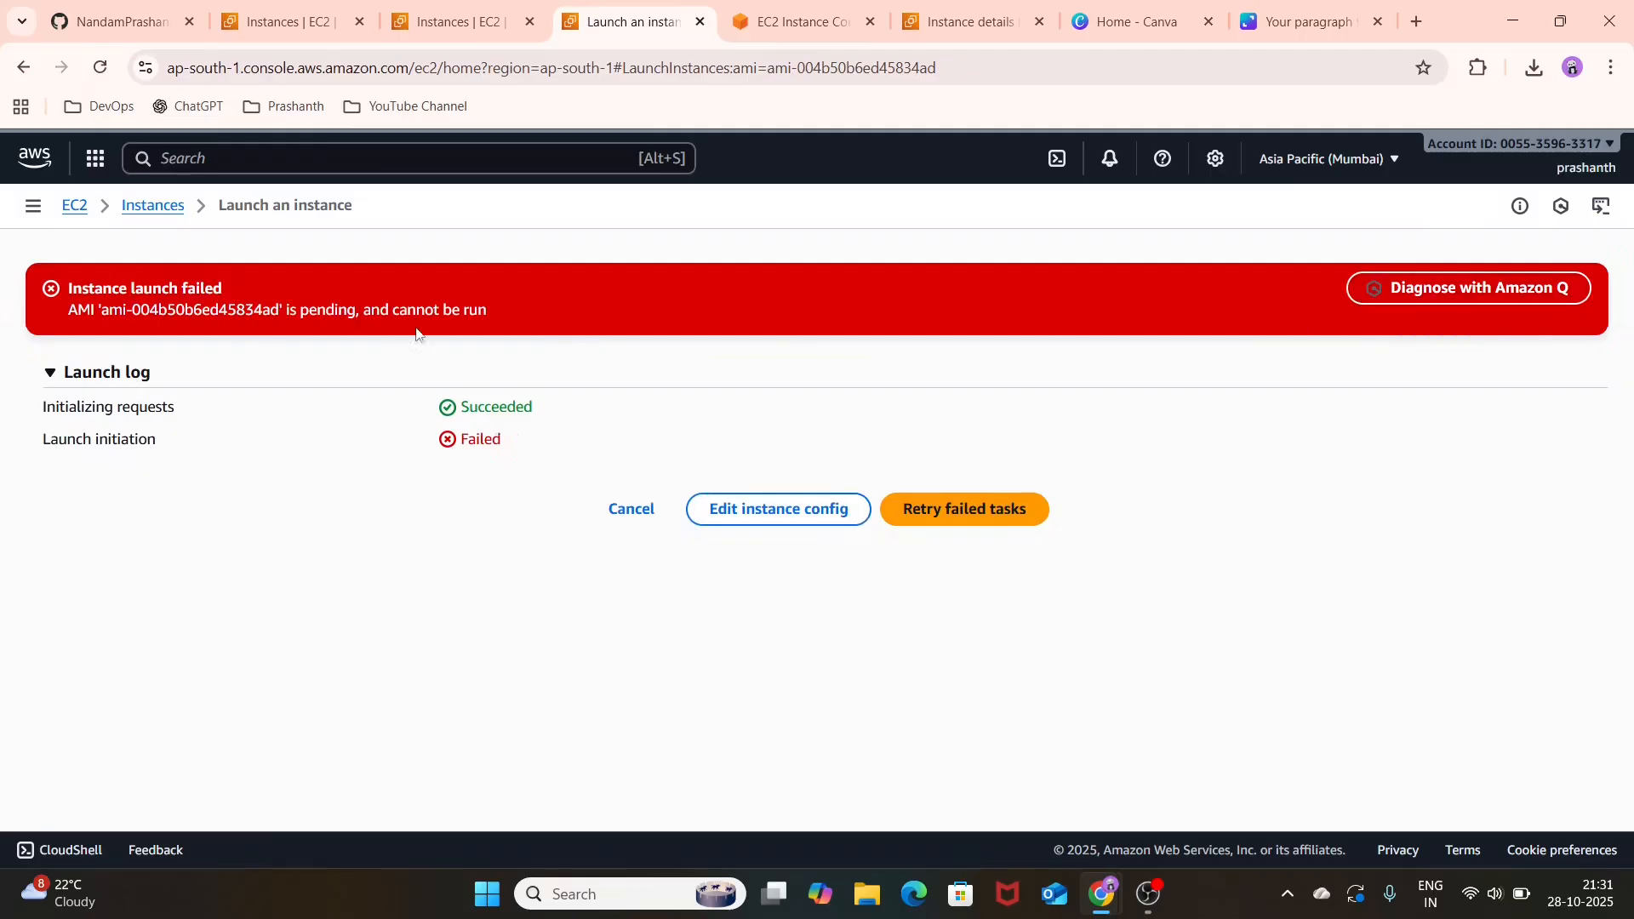
Step: Open the list of owned AMIs and remove the AMI ID filter so that all images are listed
click(459, 12)
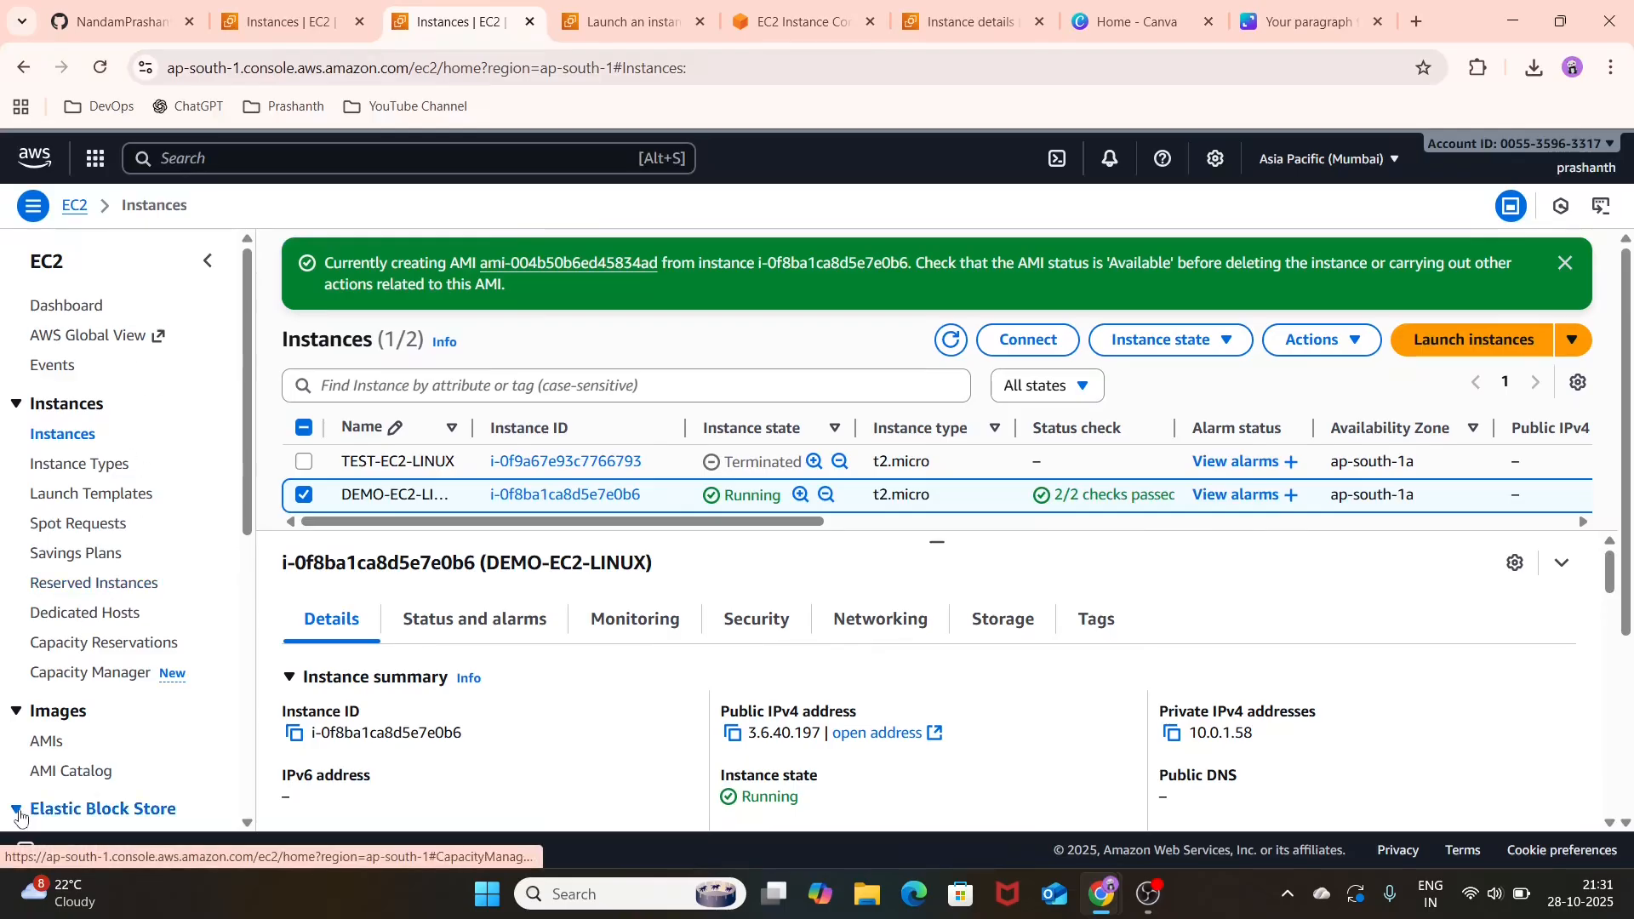
click(49, 741)
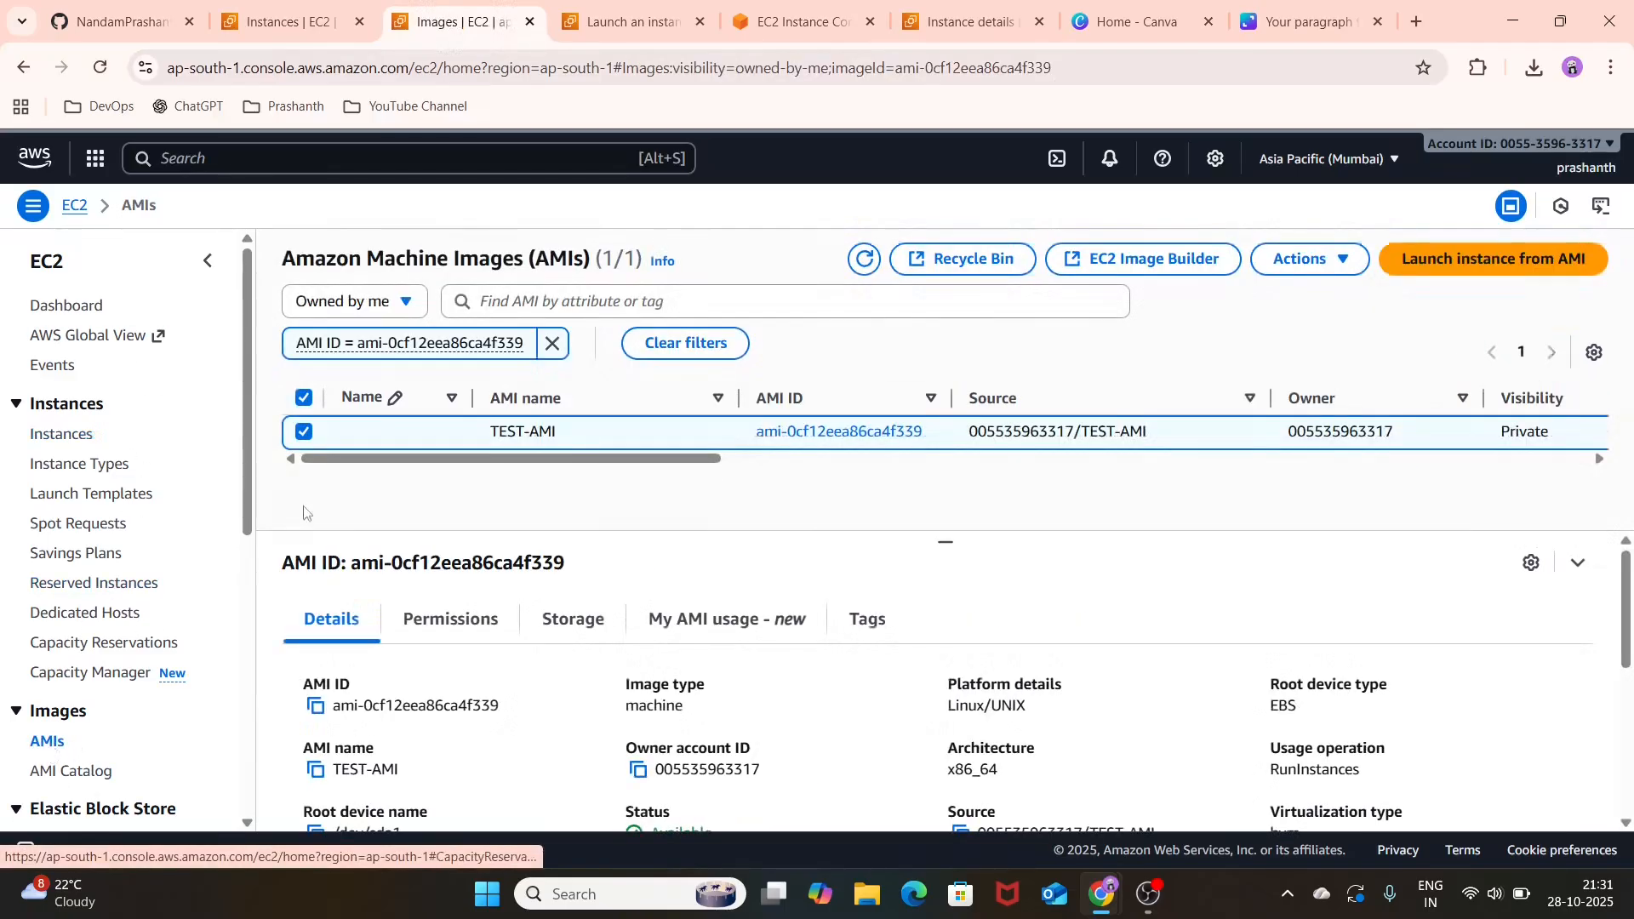
click(304, 433)
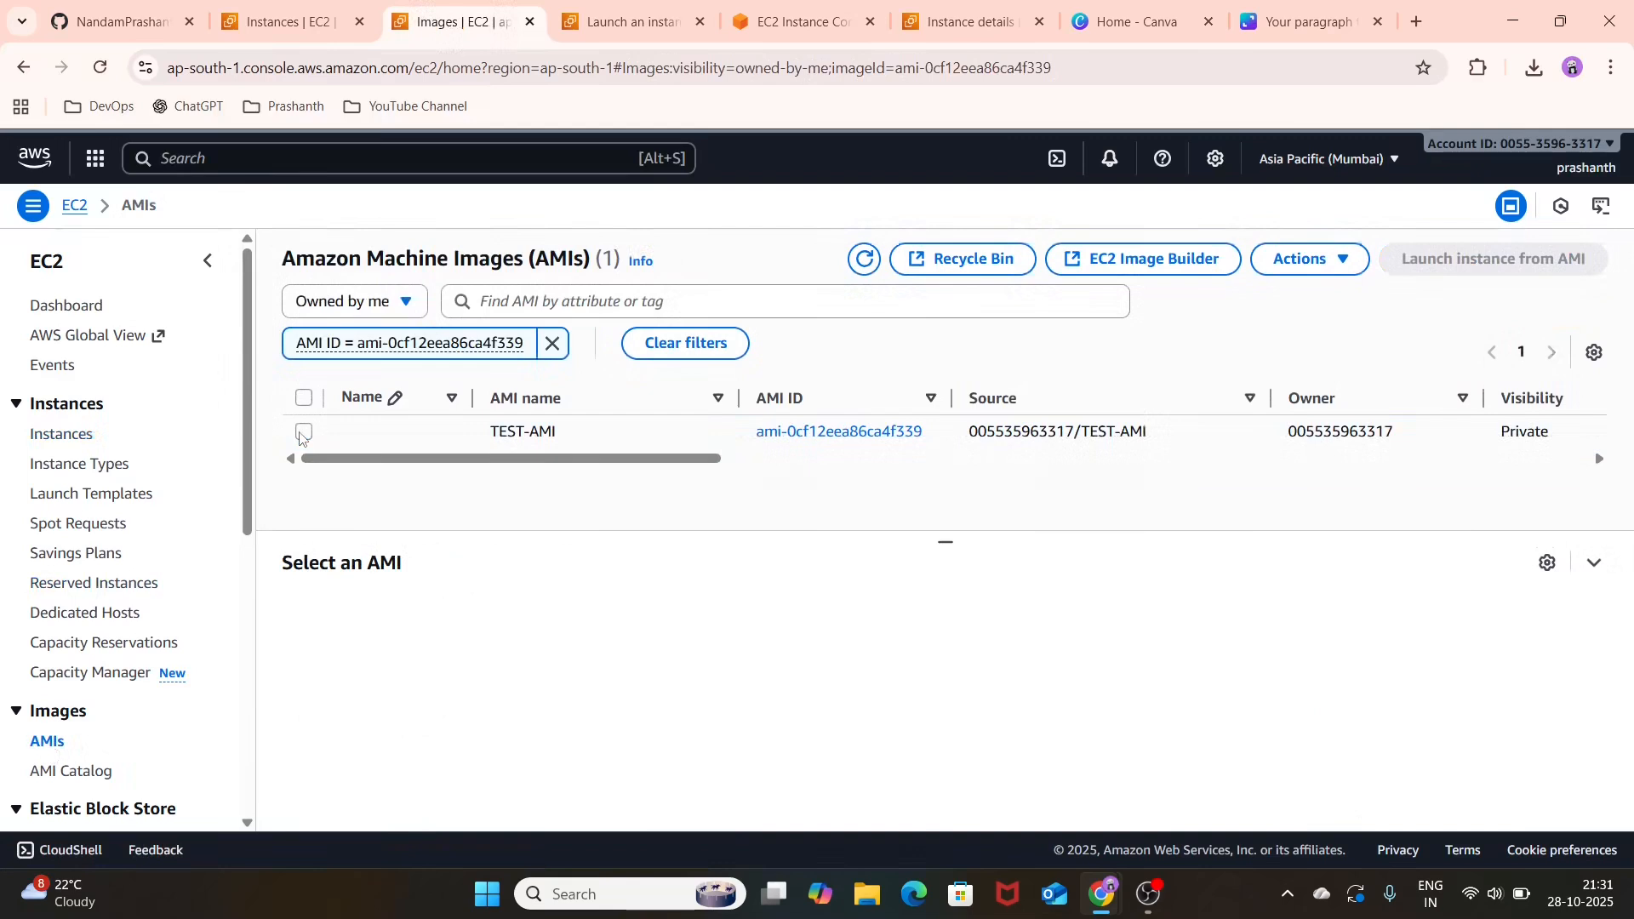
click(862, 261)
click(553, 344)
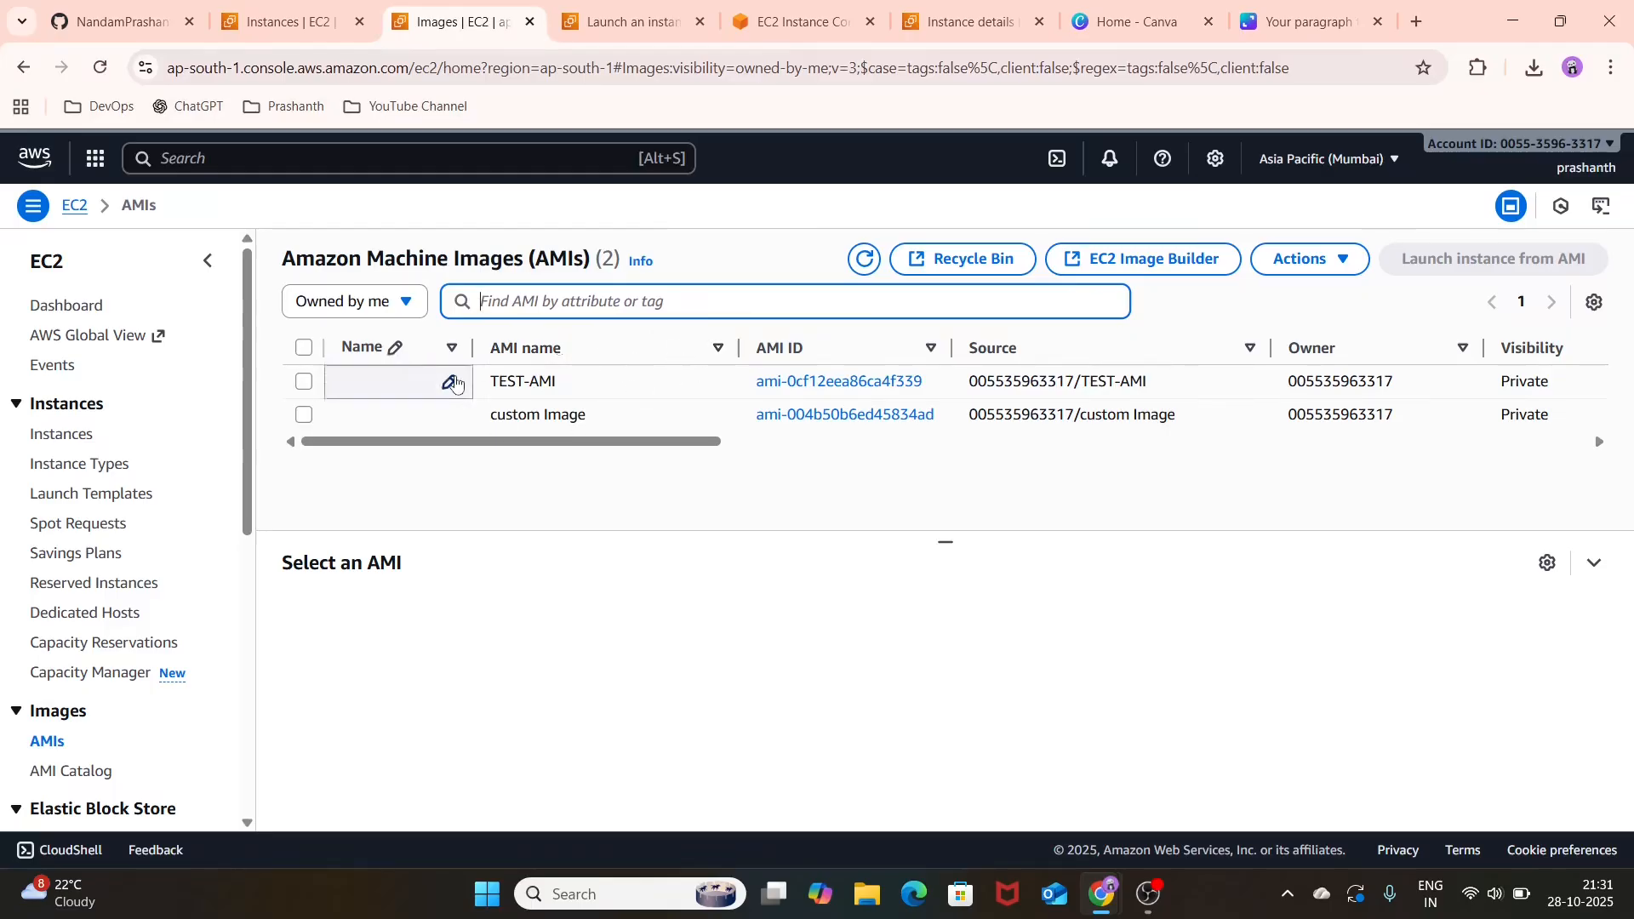
Step: Select the AMI named custom Image and check its status, refreshing the image list until it is available
click(301, 419)
drag(434, 445, 1235, 458)
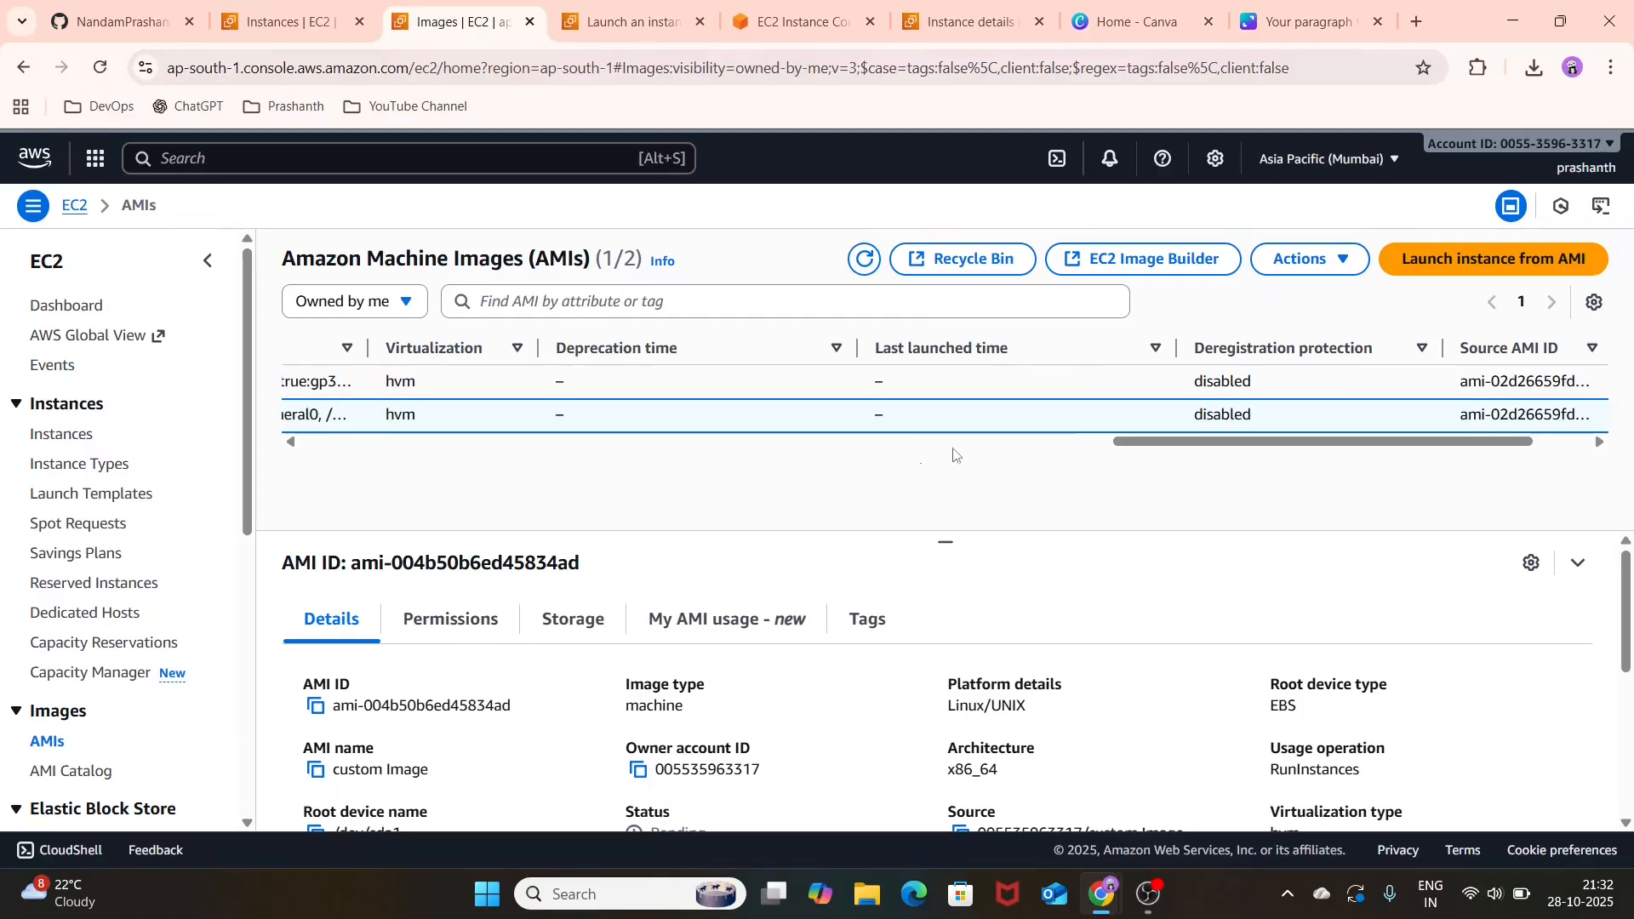
click(1023, 453)
drag(1022, 454, 690, 492)
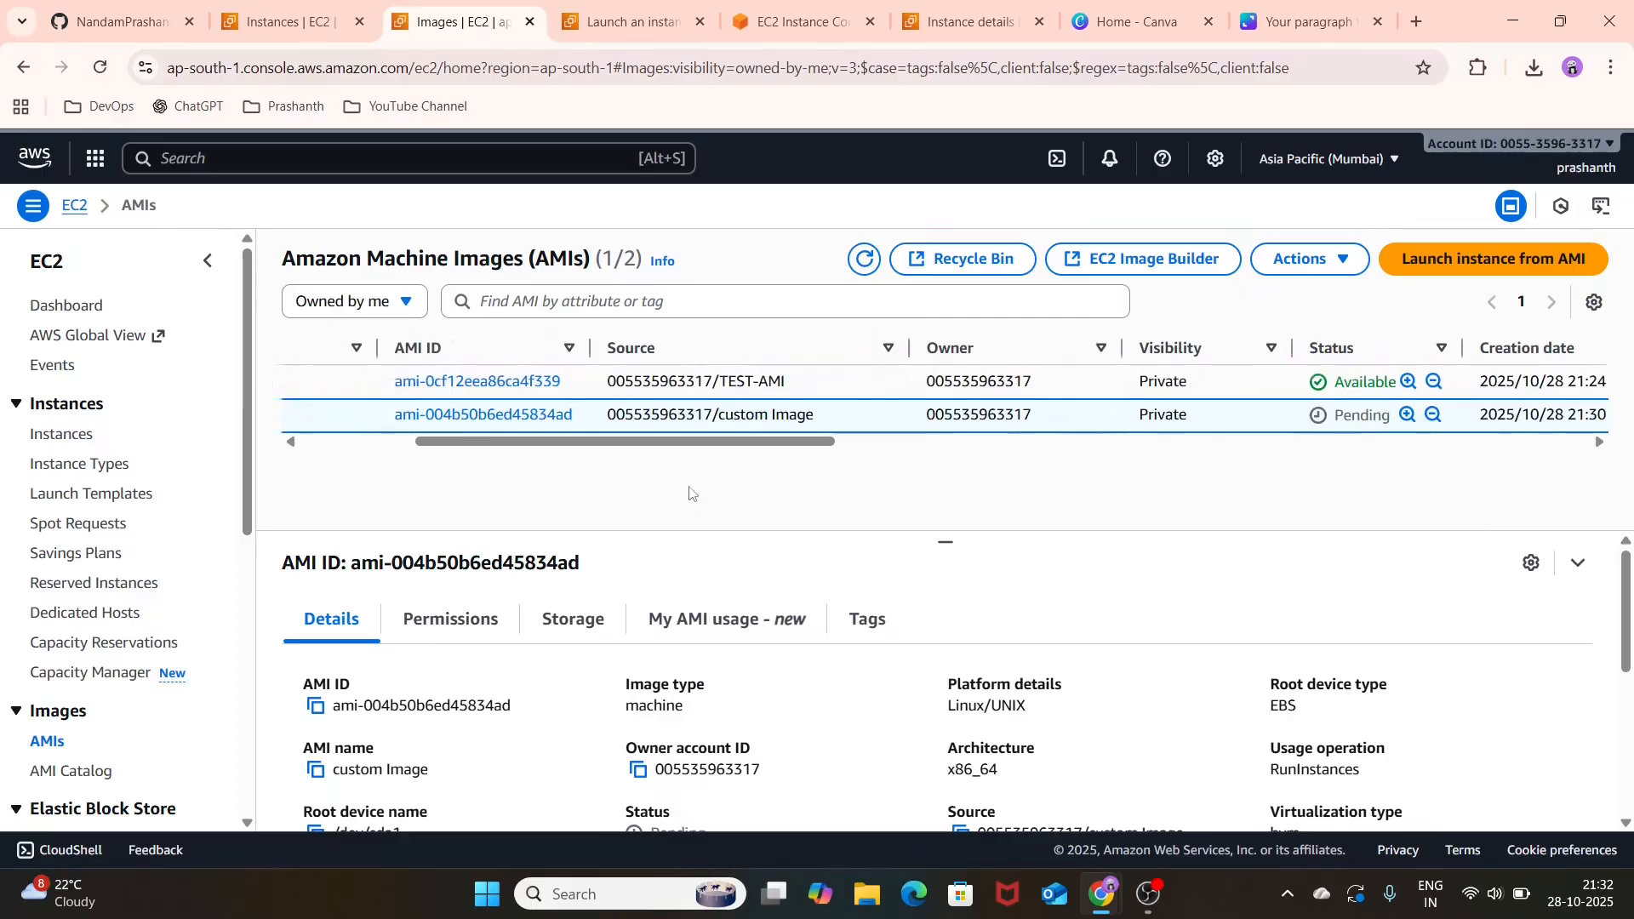
click(865, 261)
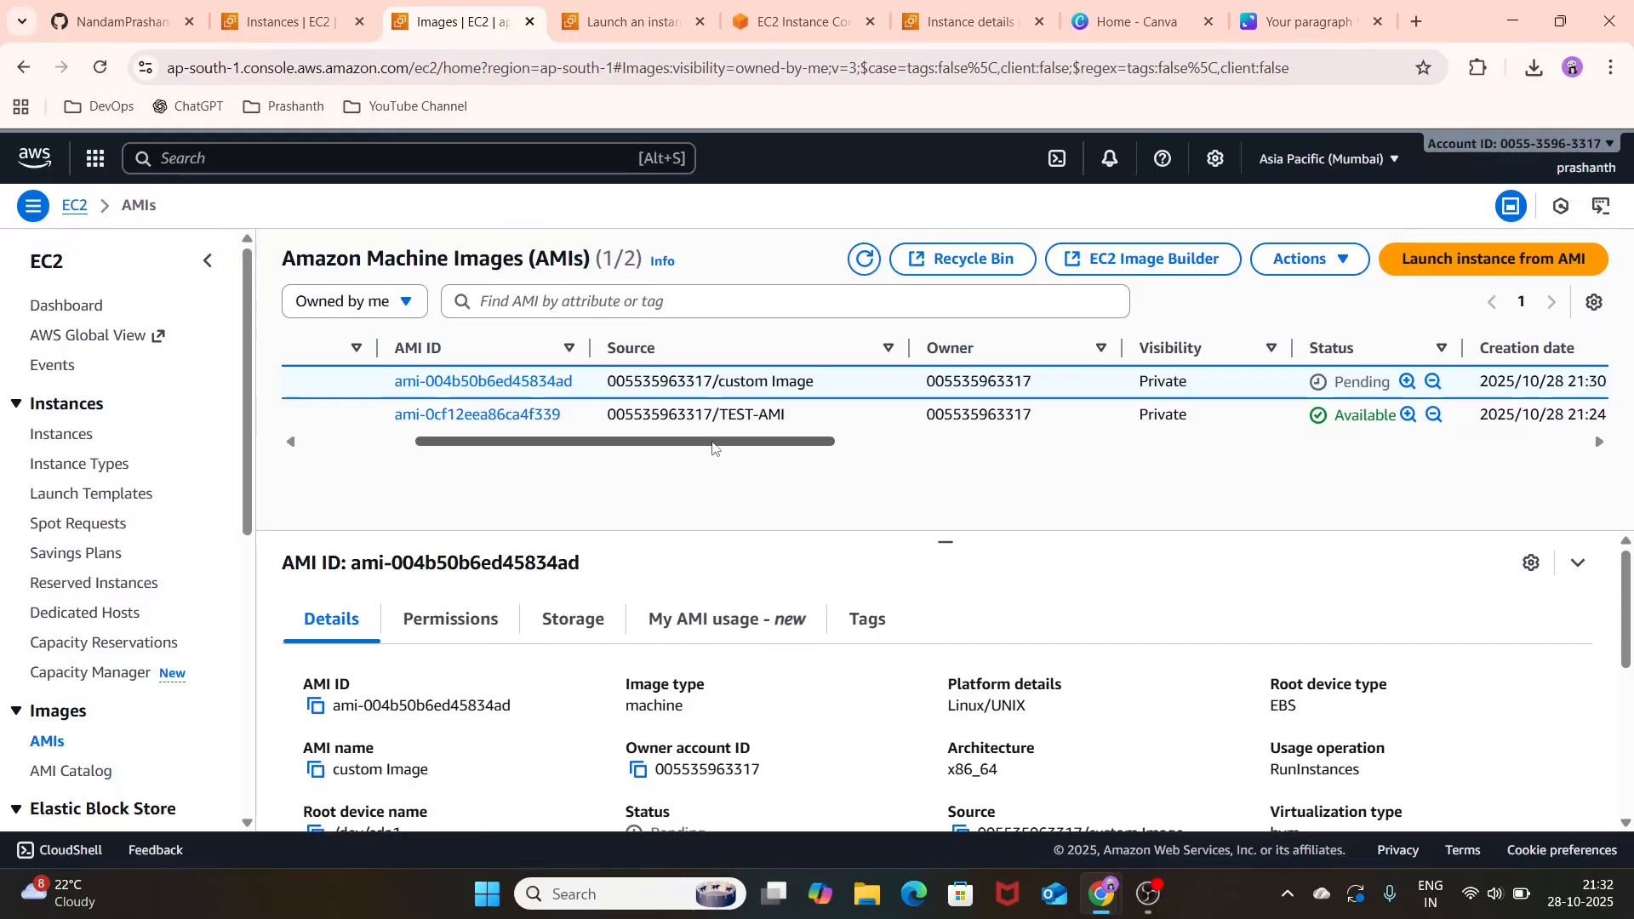
drag(713, 448, 763, 449)
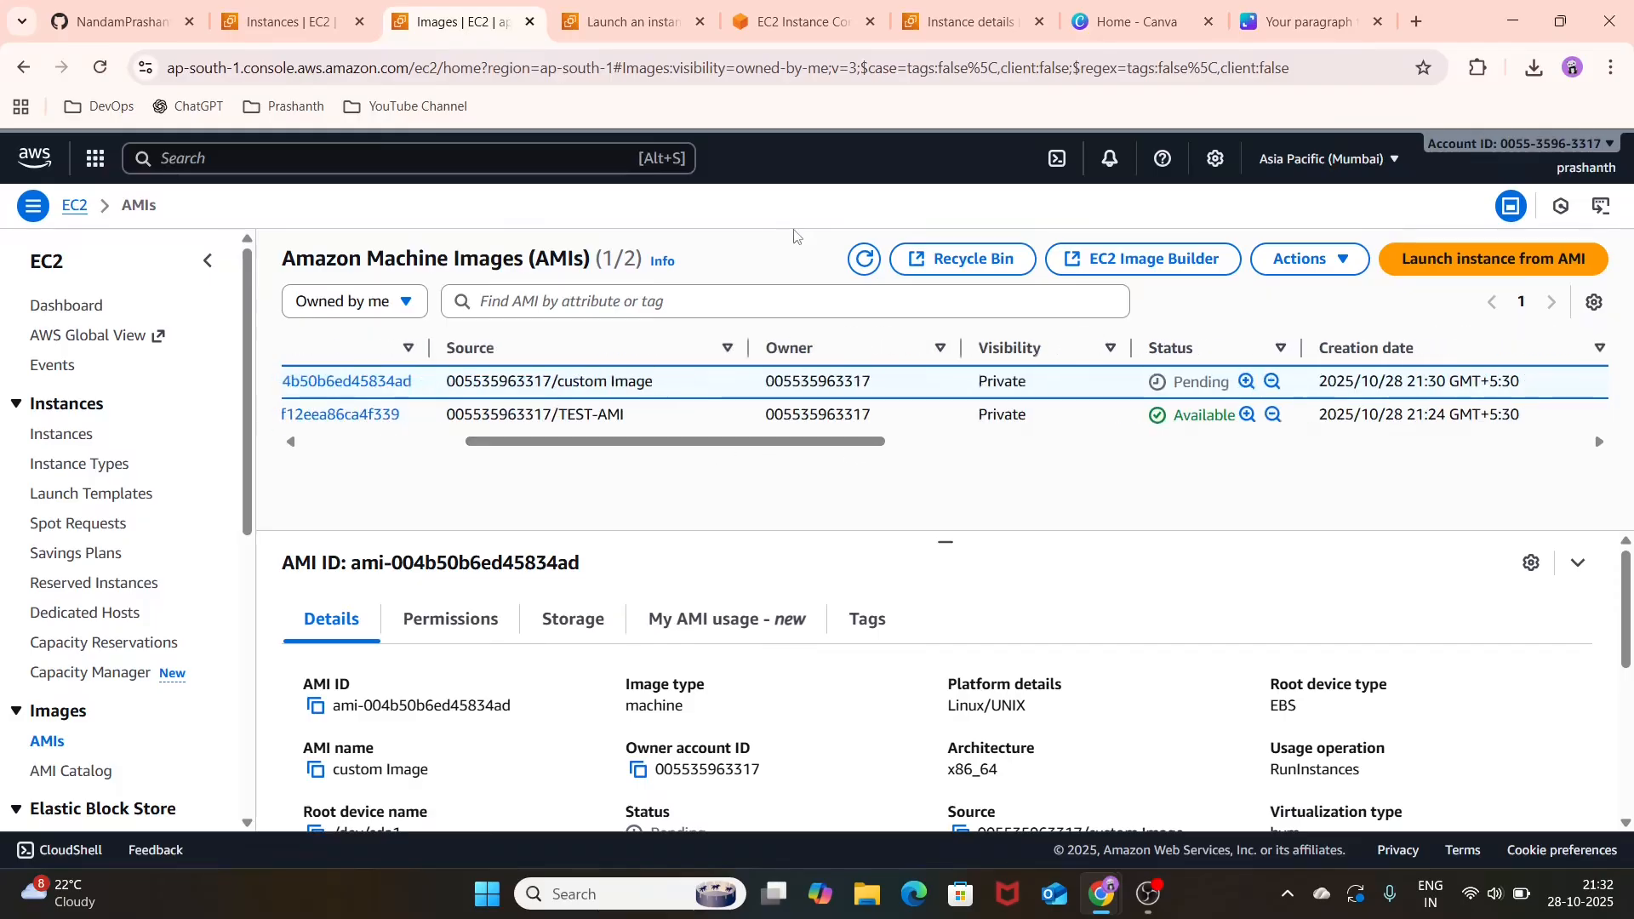
click(866, 261)
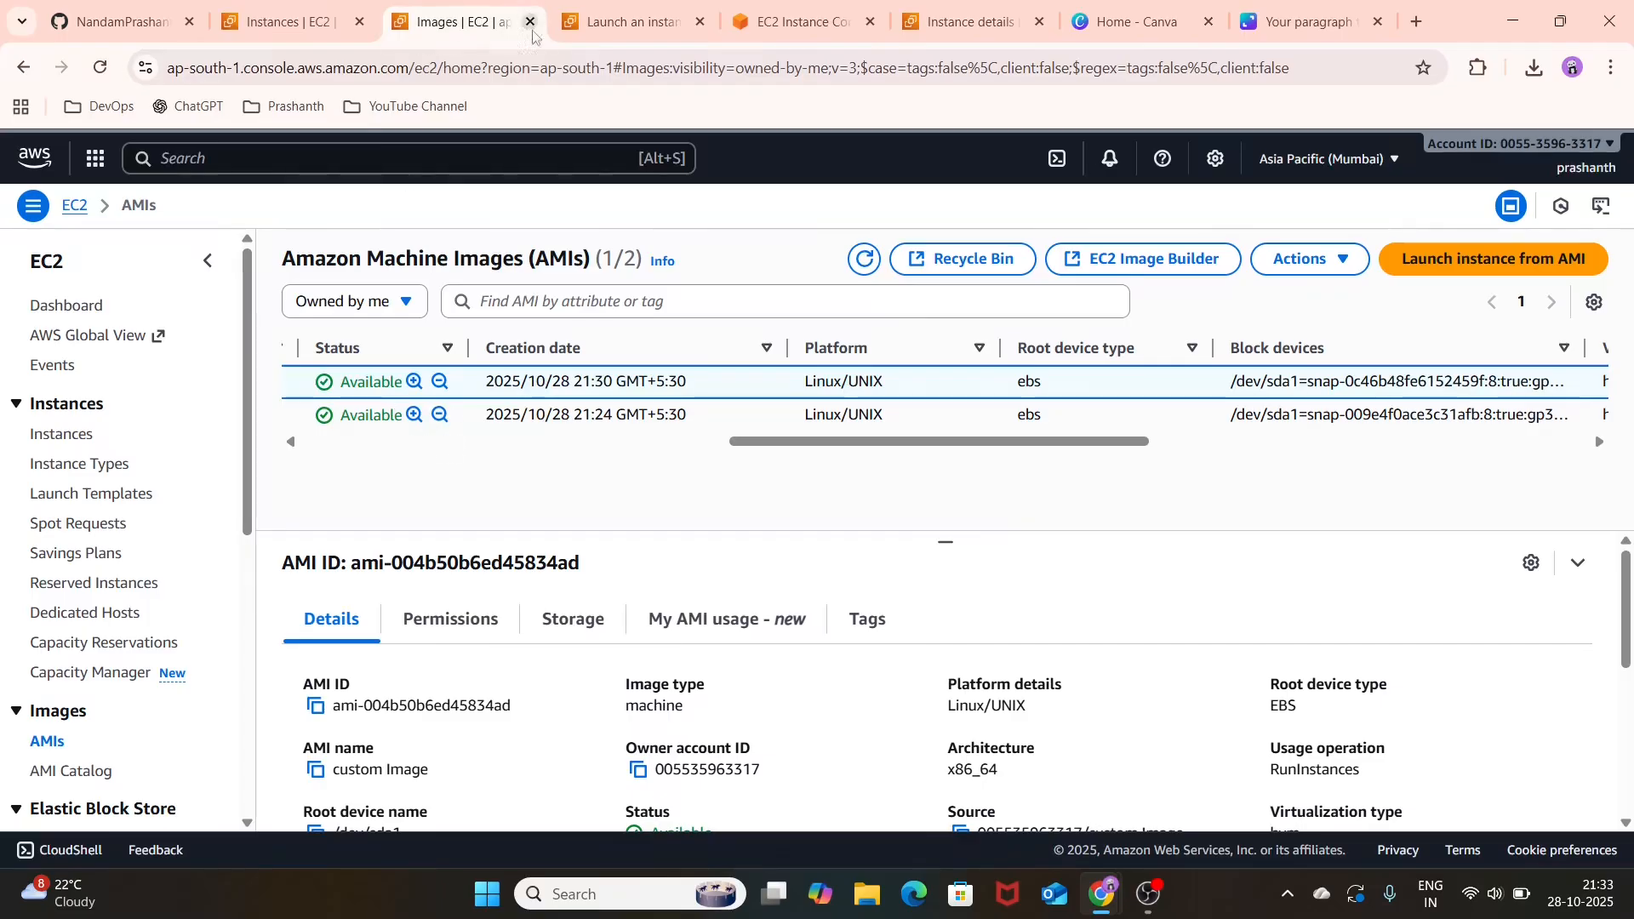
Step: Retry the failed launch tasks for ec2-2 and open the new instance's summary
click(614, 4)
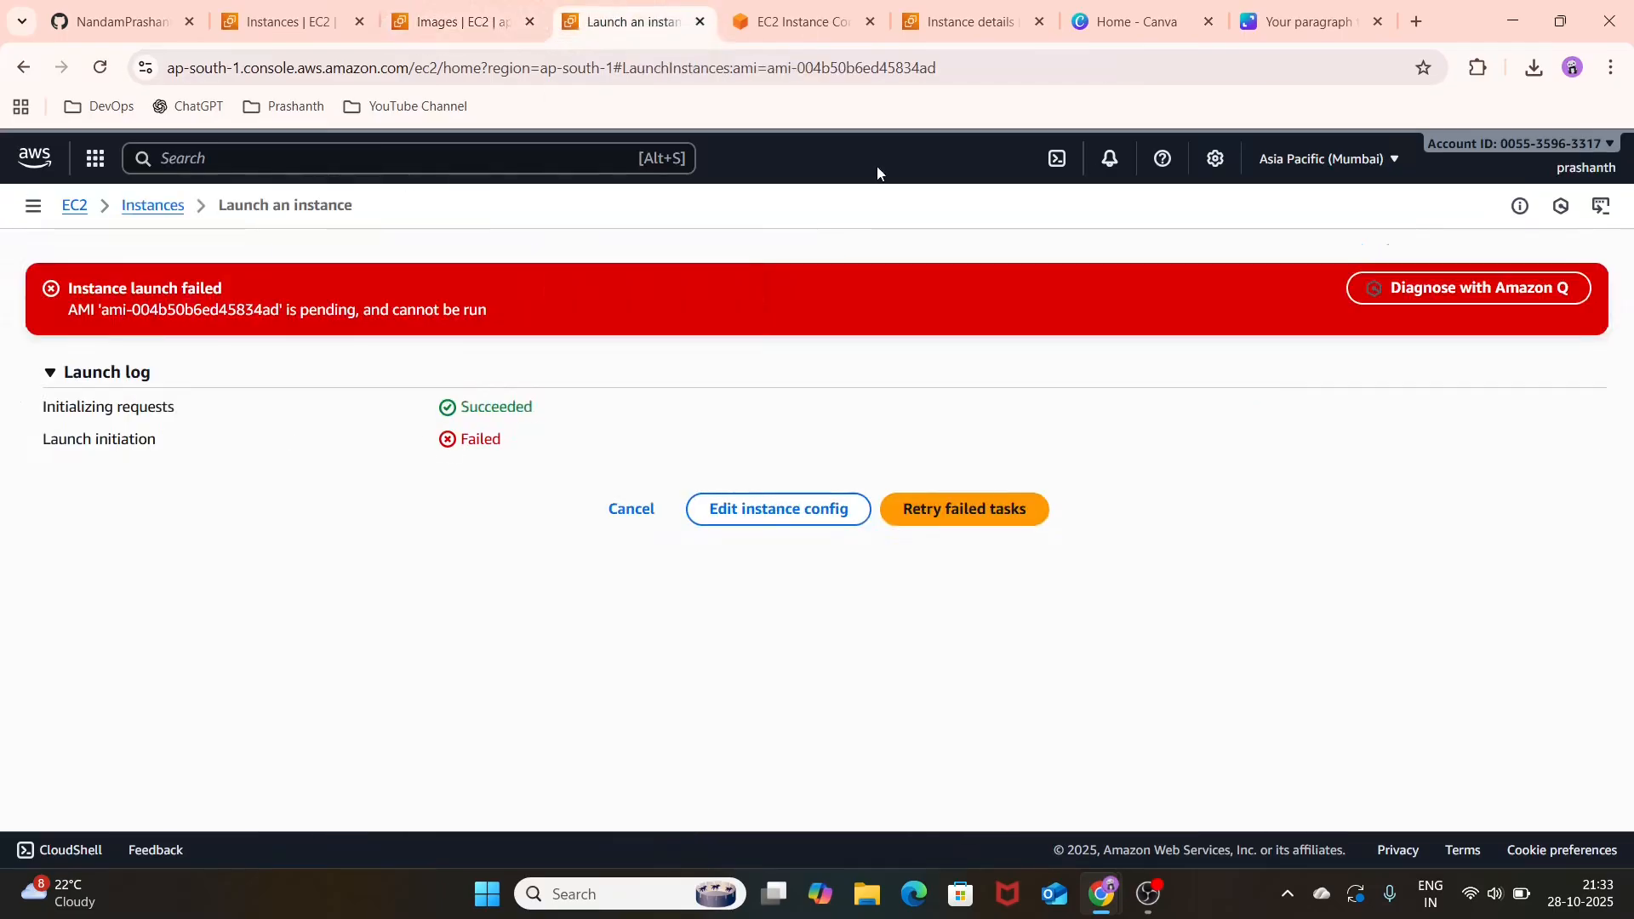
click(1003, 528)
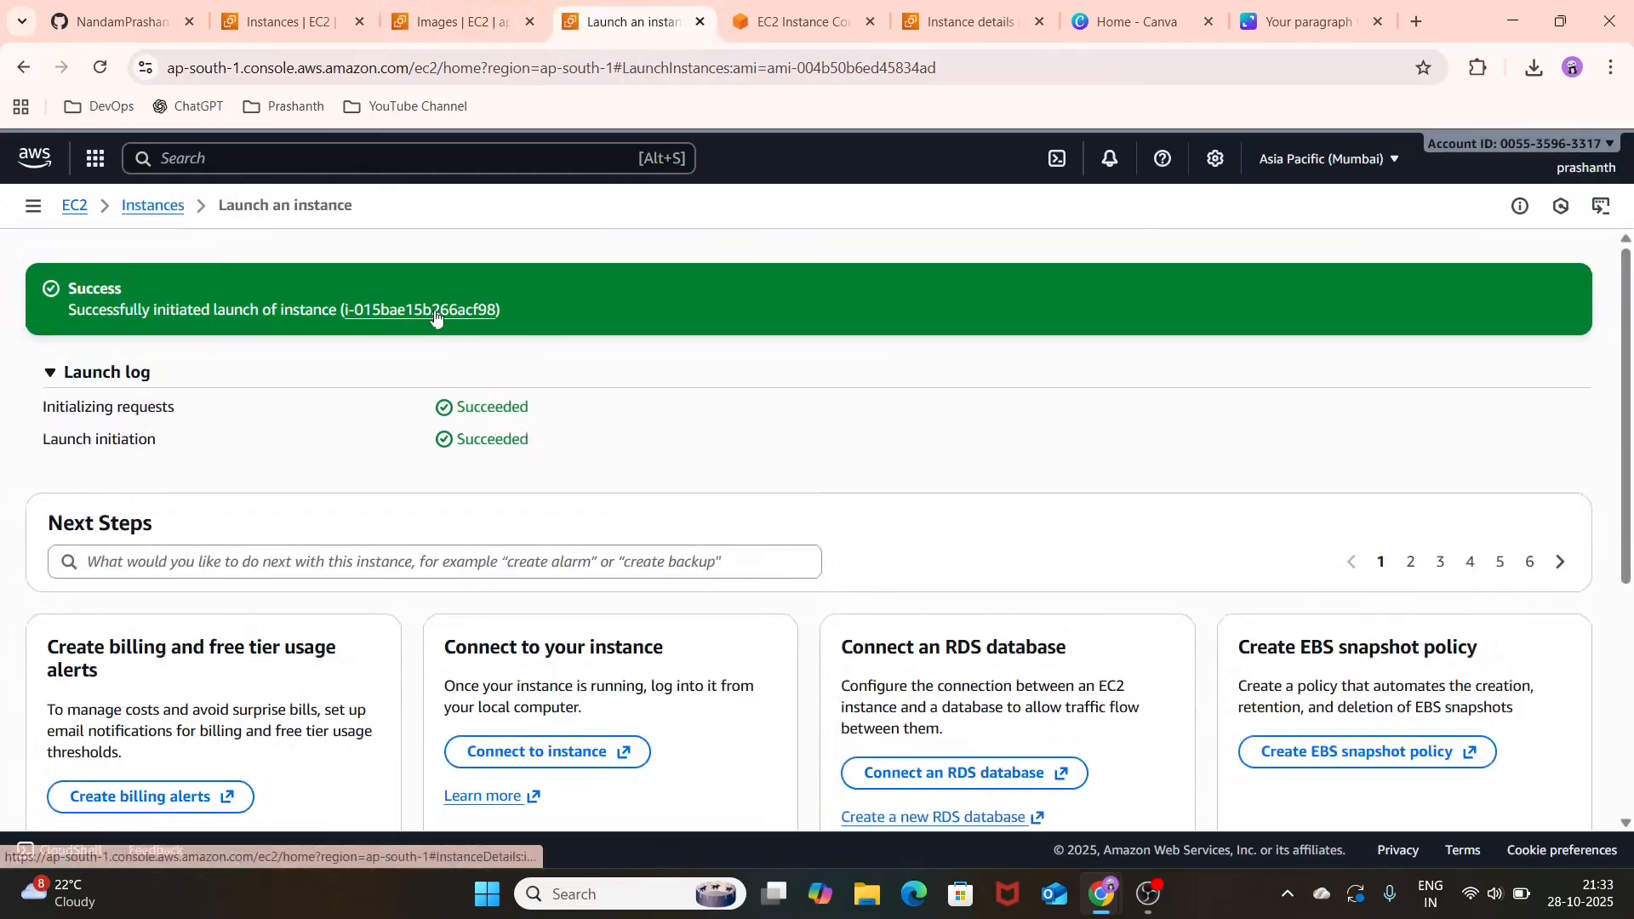
click(434, 309)
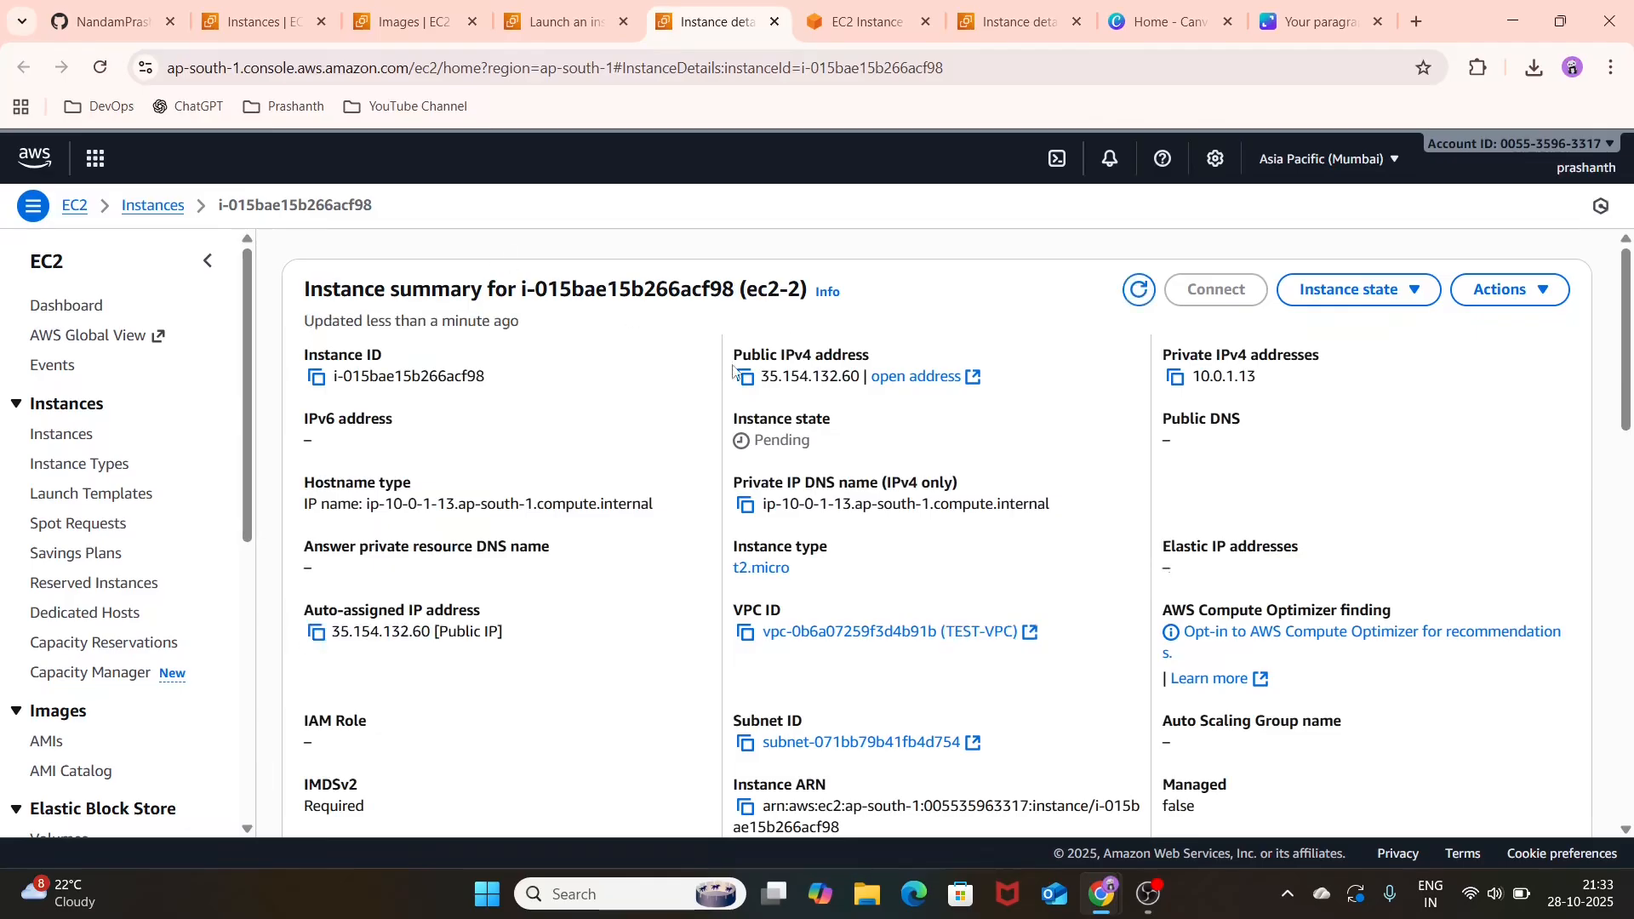
Step: Copy the public IPv4 address of ec2-2 and refresh its summary to check the instance state
click(747, 382)
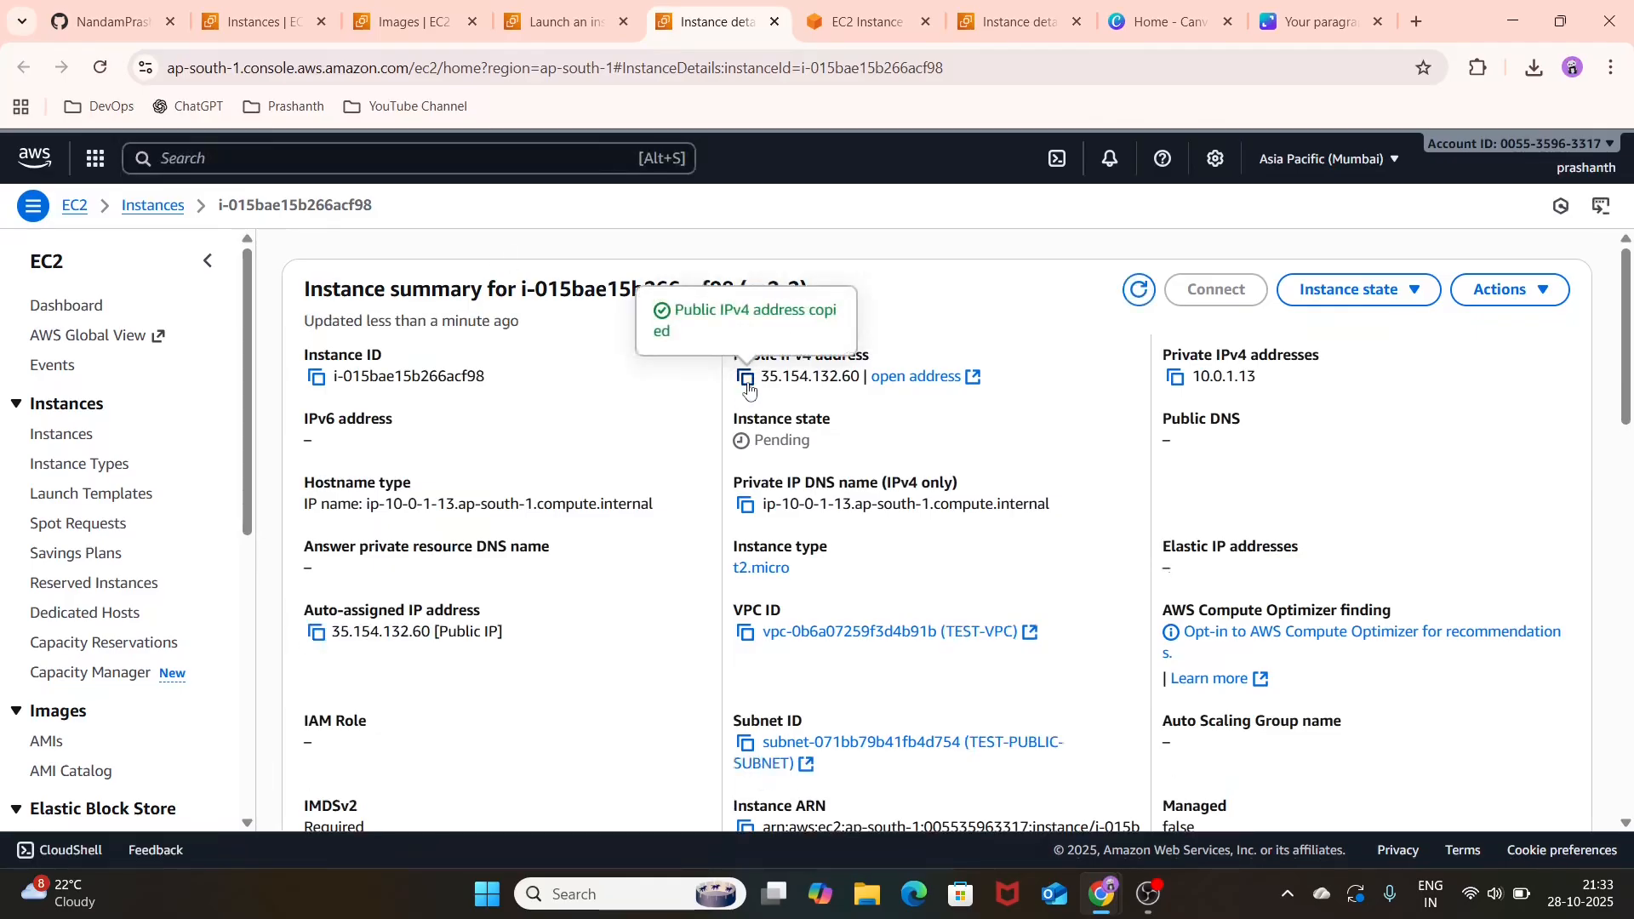
click(1146, 291)
click(1146, 292)
click(1146, 292)
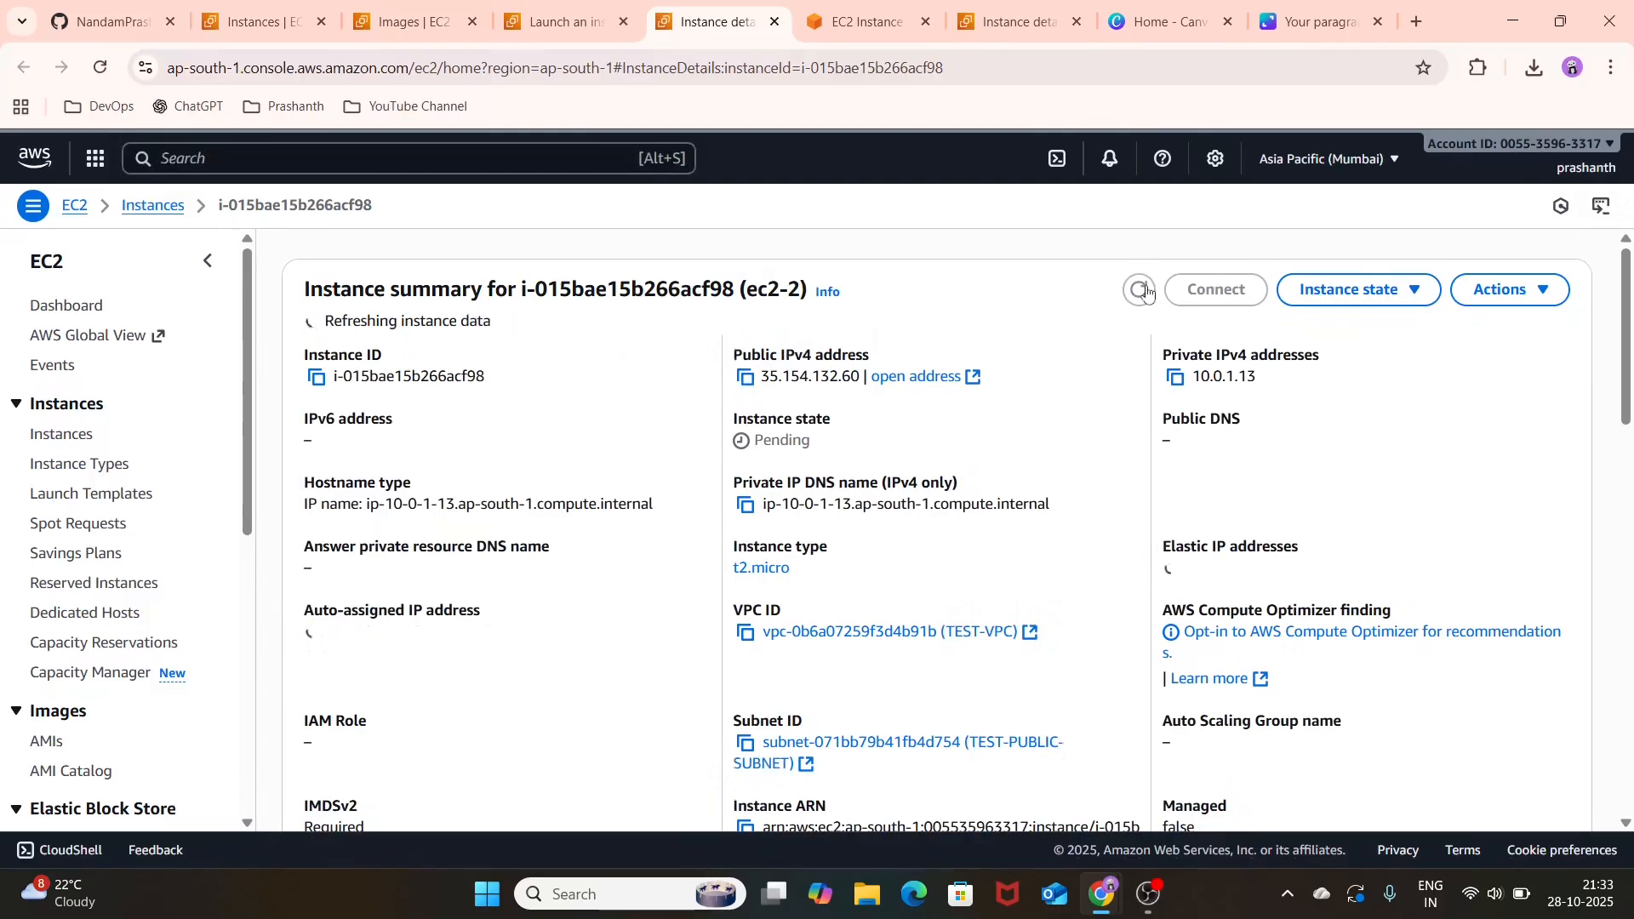
click(1147, 292)
click(1147, 292)
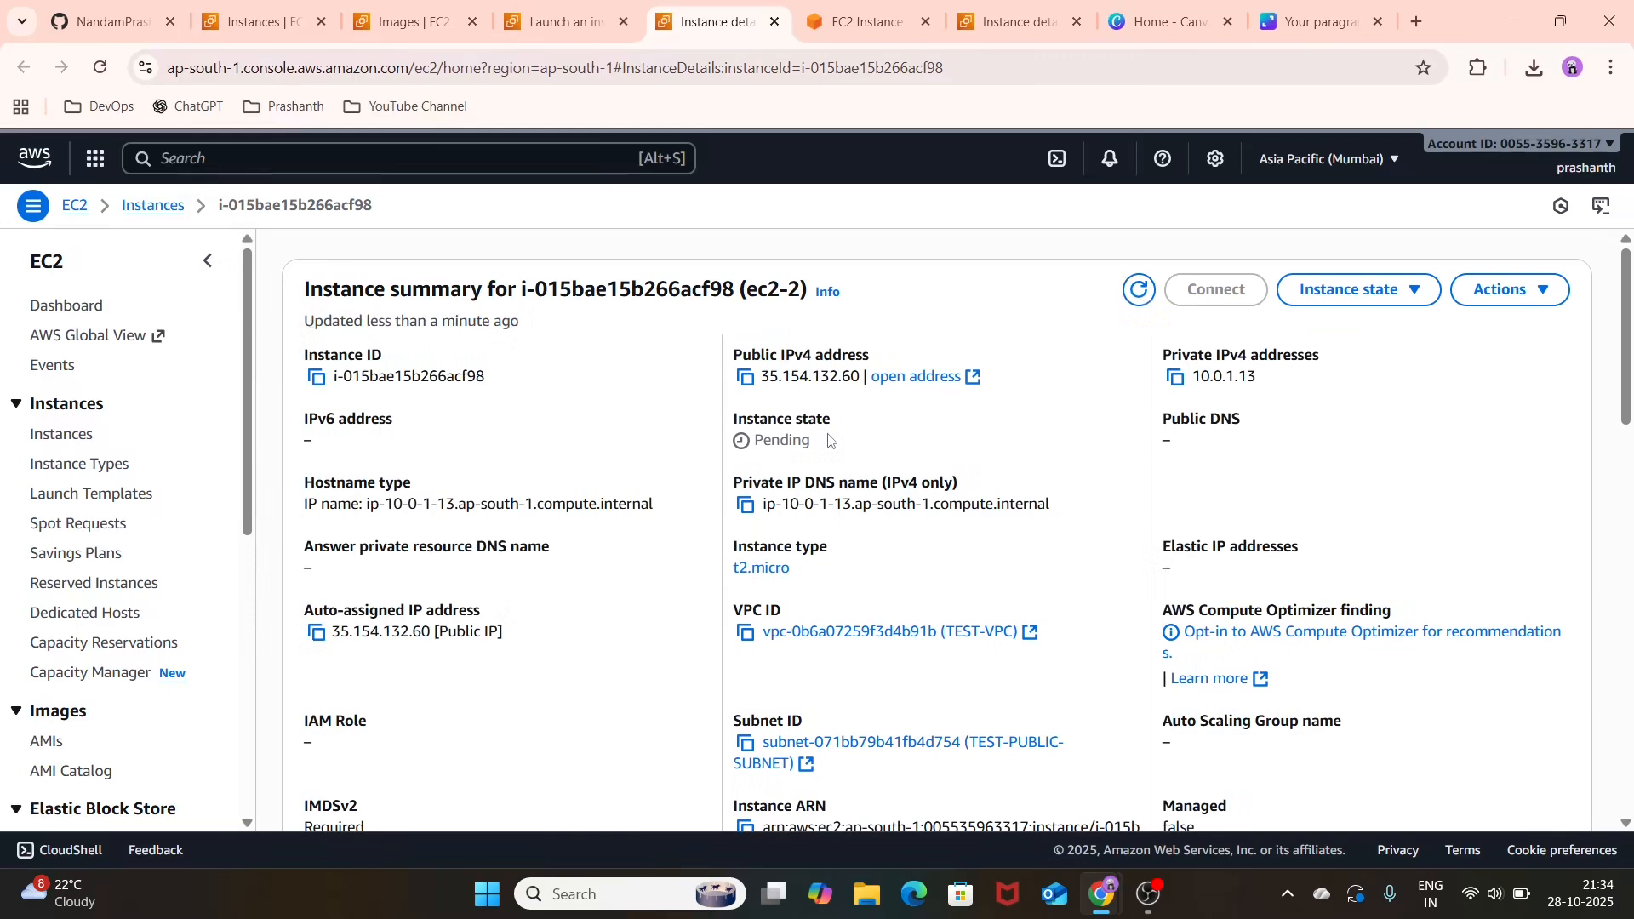
click(1140, 291)
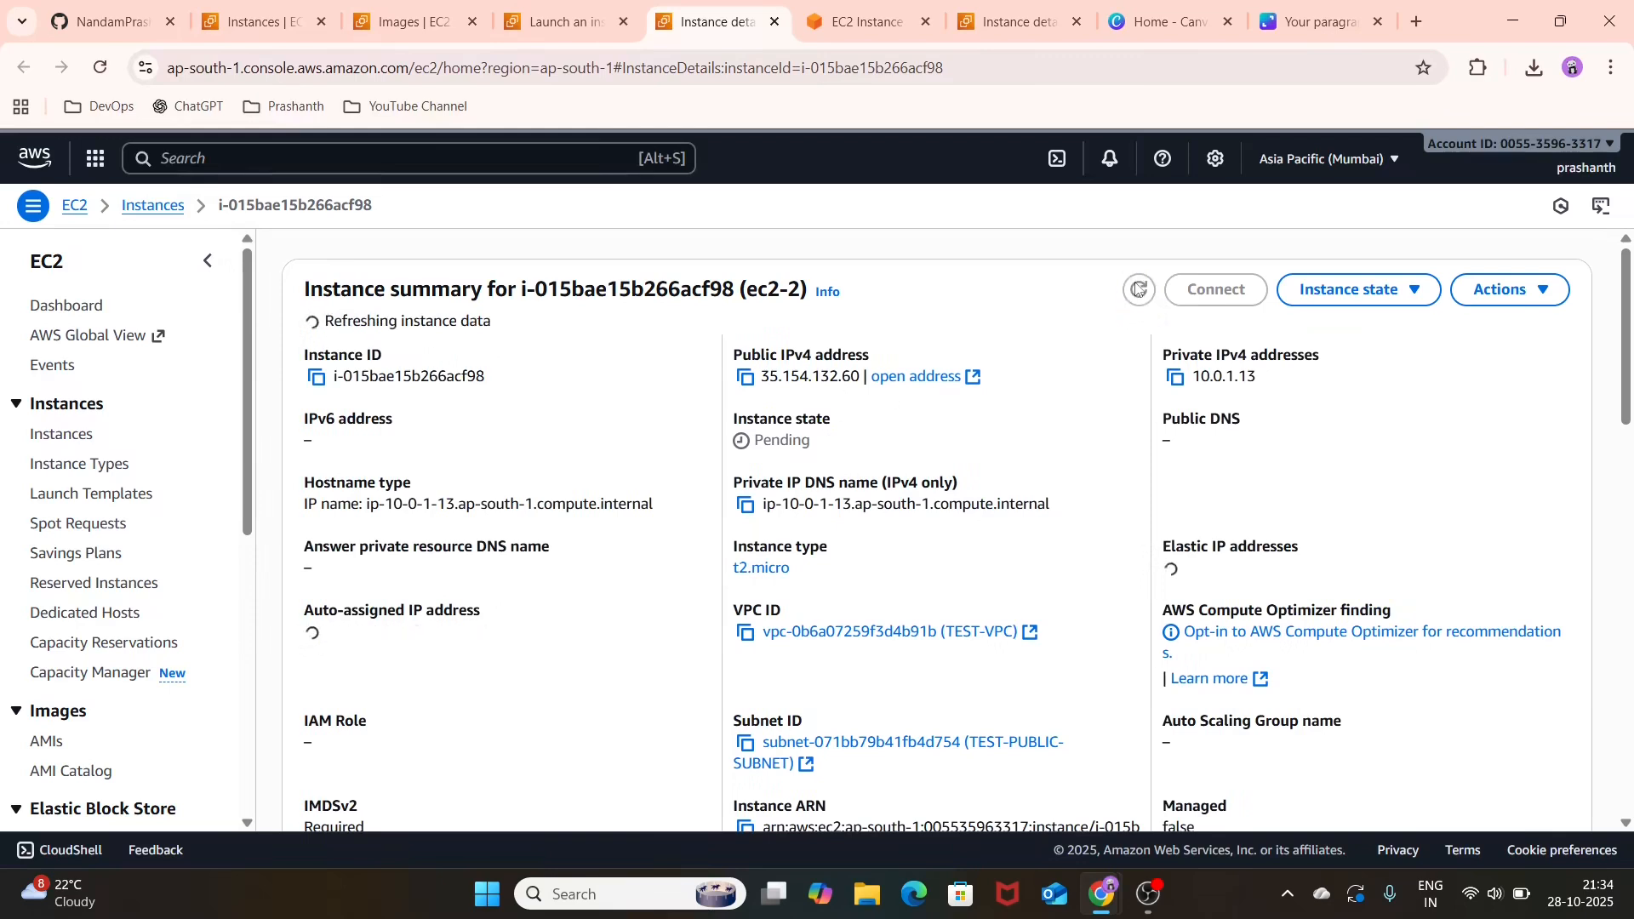
scroll(917, 608, down, 5)
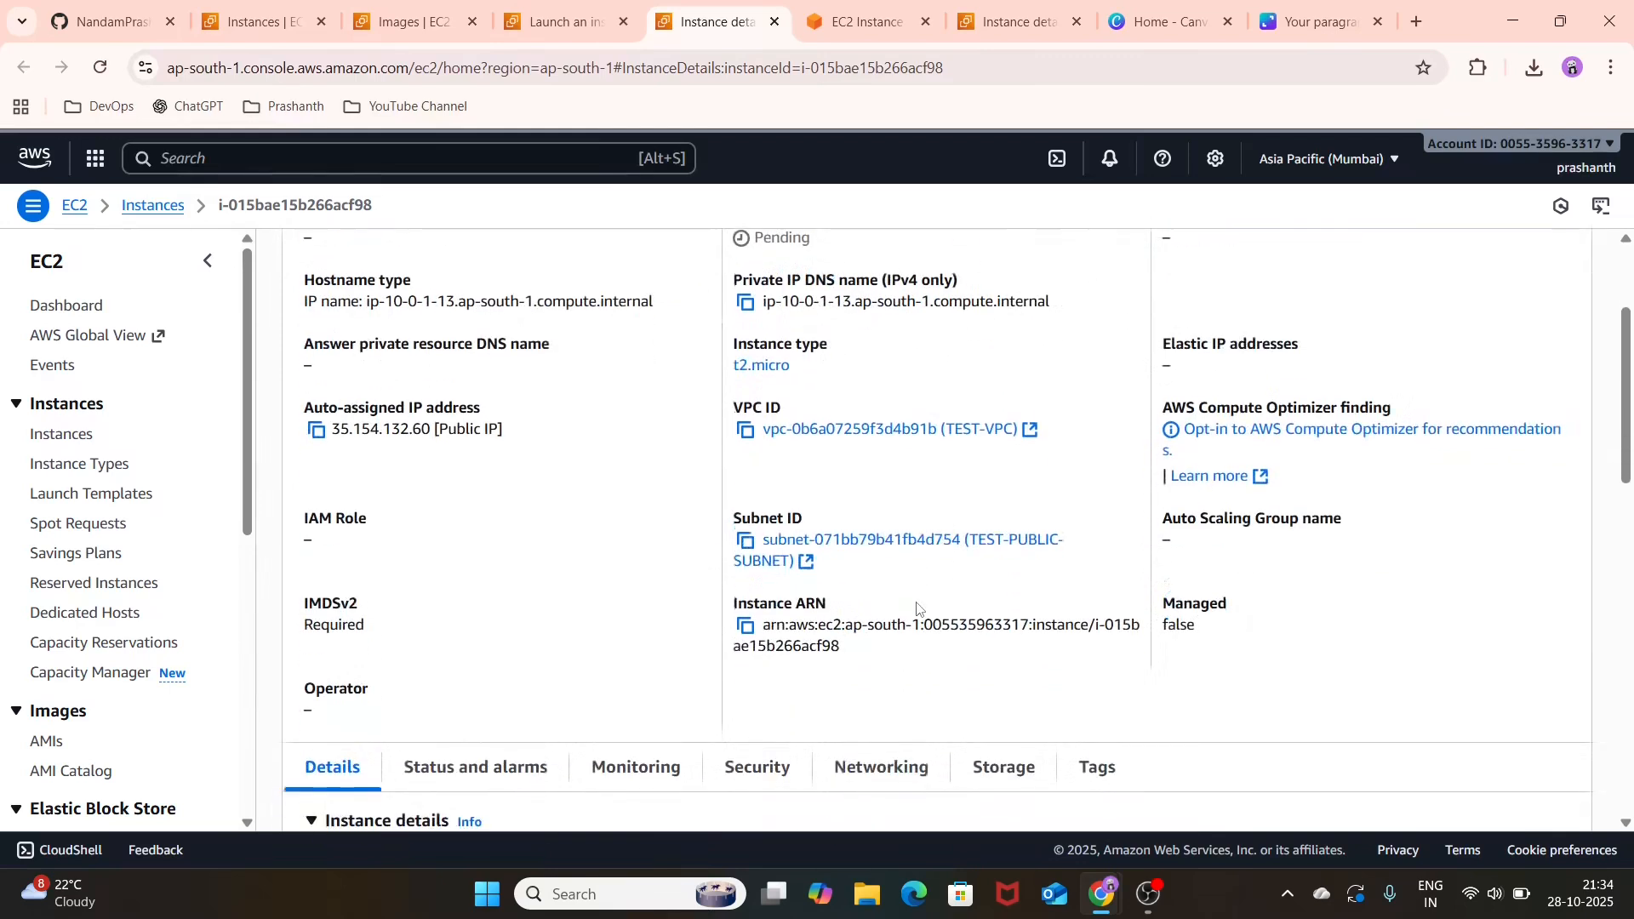
Step: Refresh the Instances list, dismiss the AMI creation banner and check the state of ec2-2
click(564, 7)
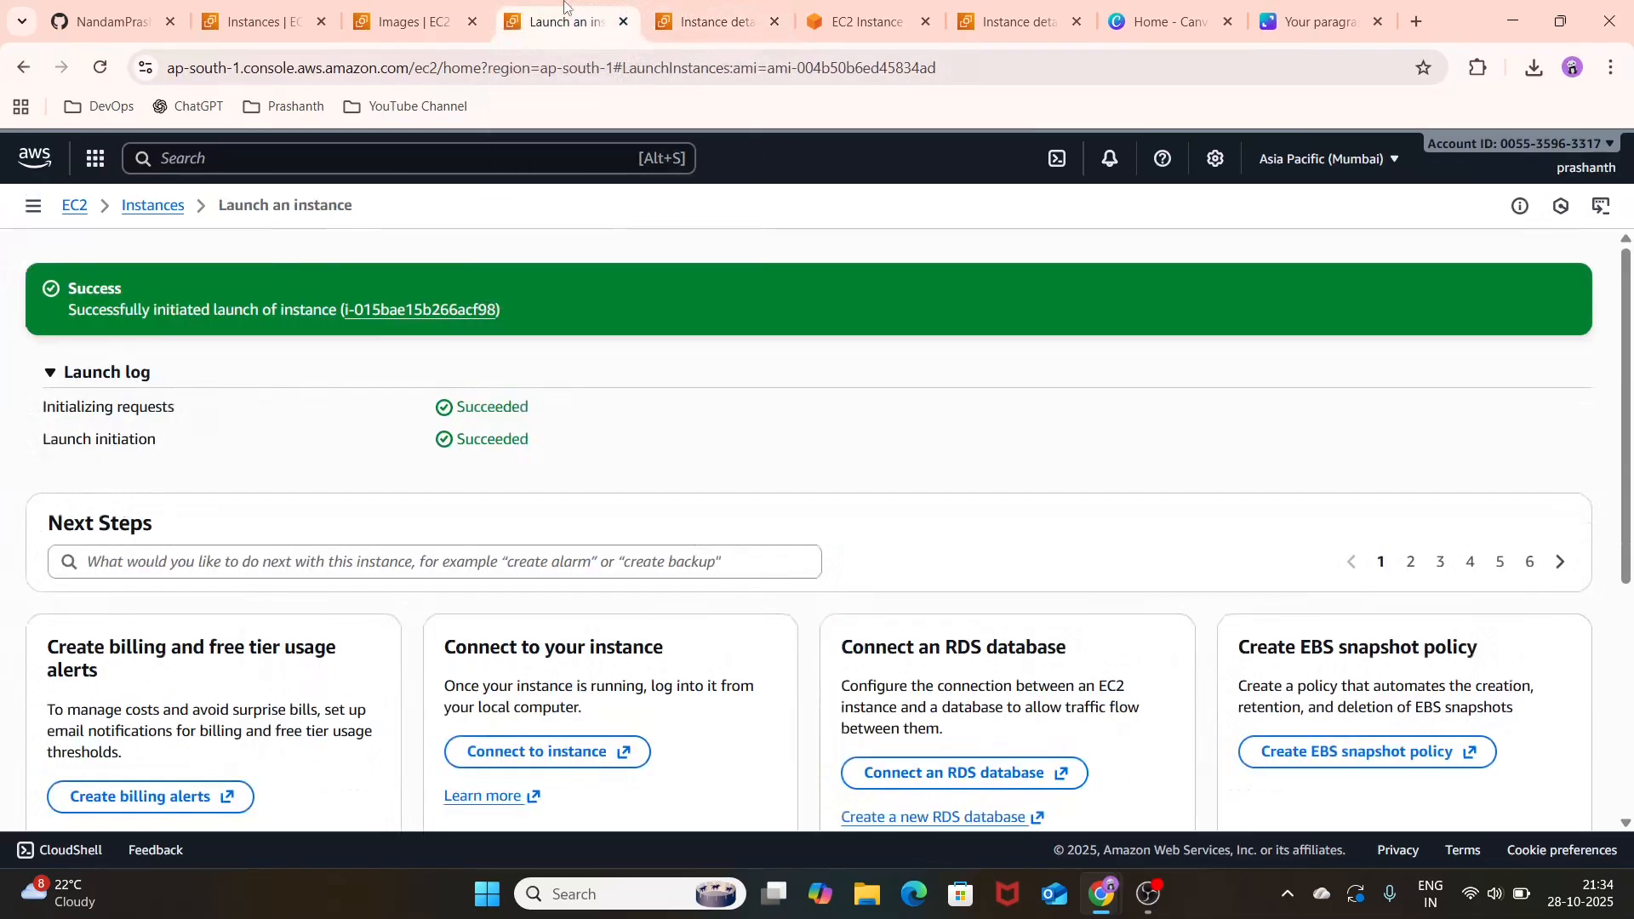
click(370, 7)
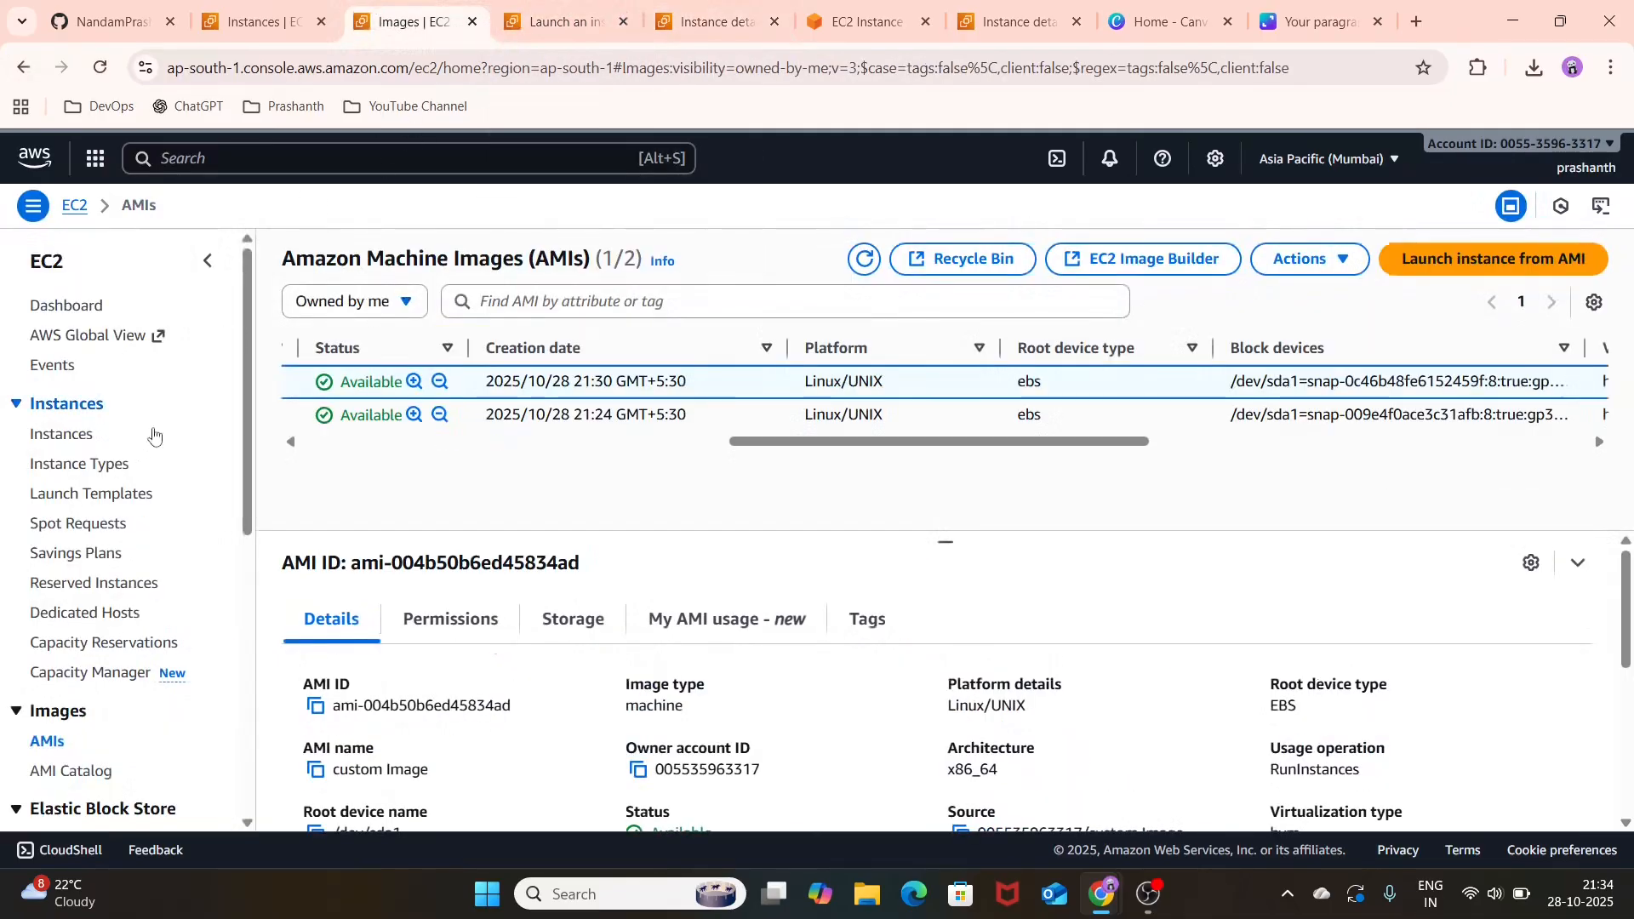
click(259, 22)
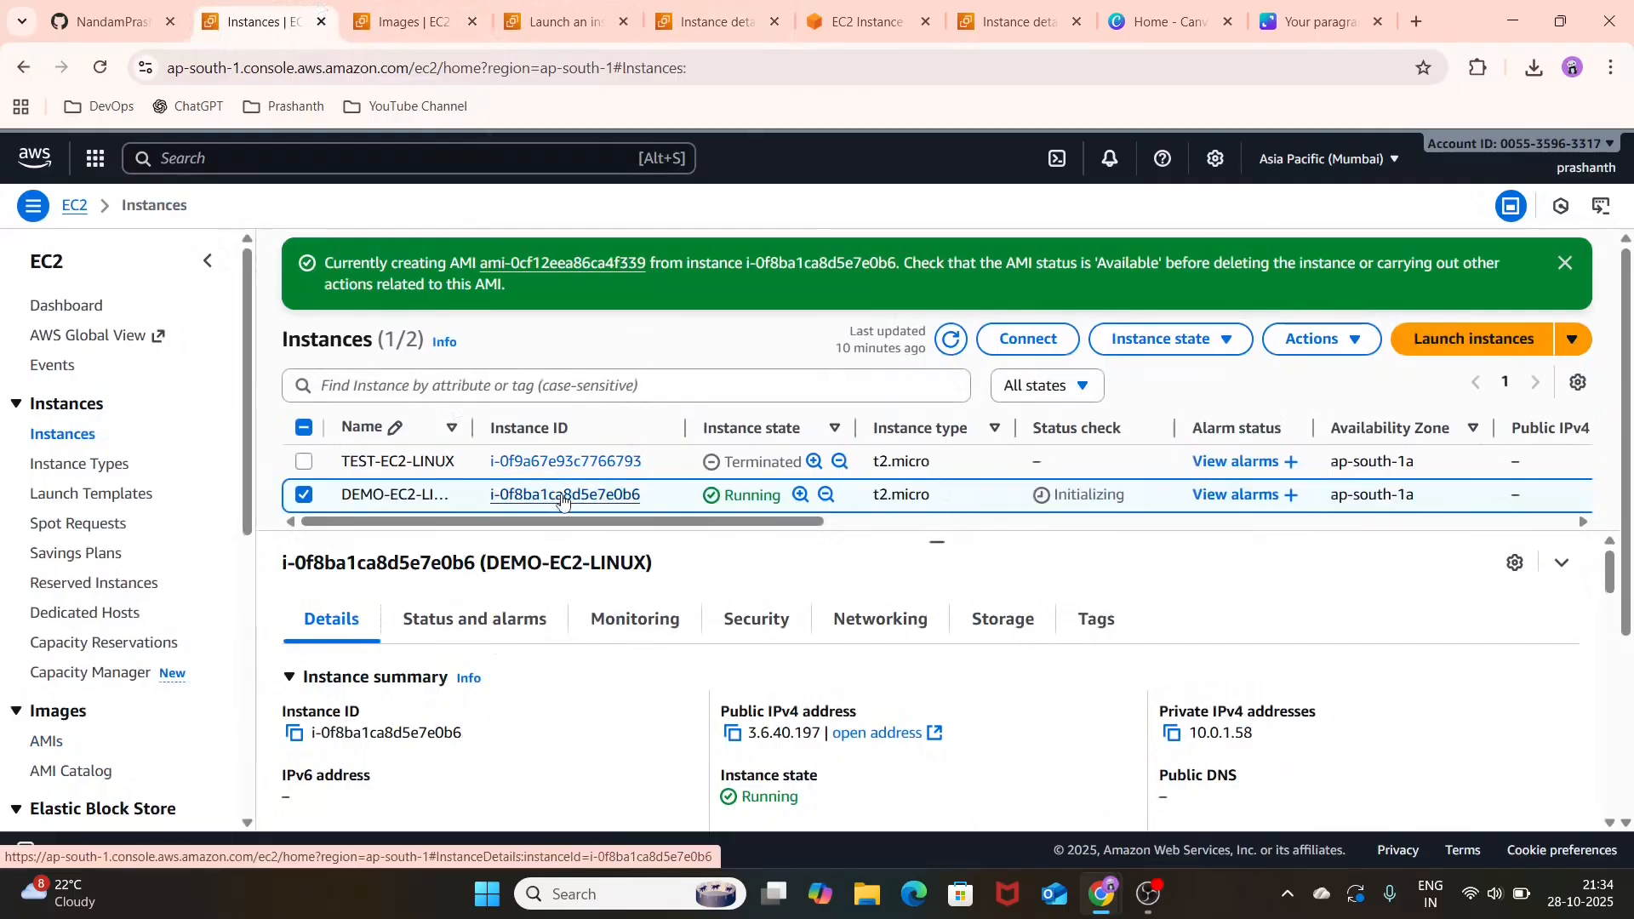
click(942, 353)
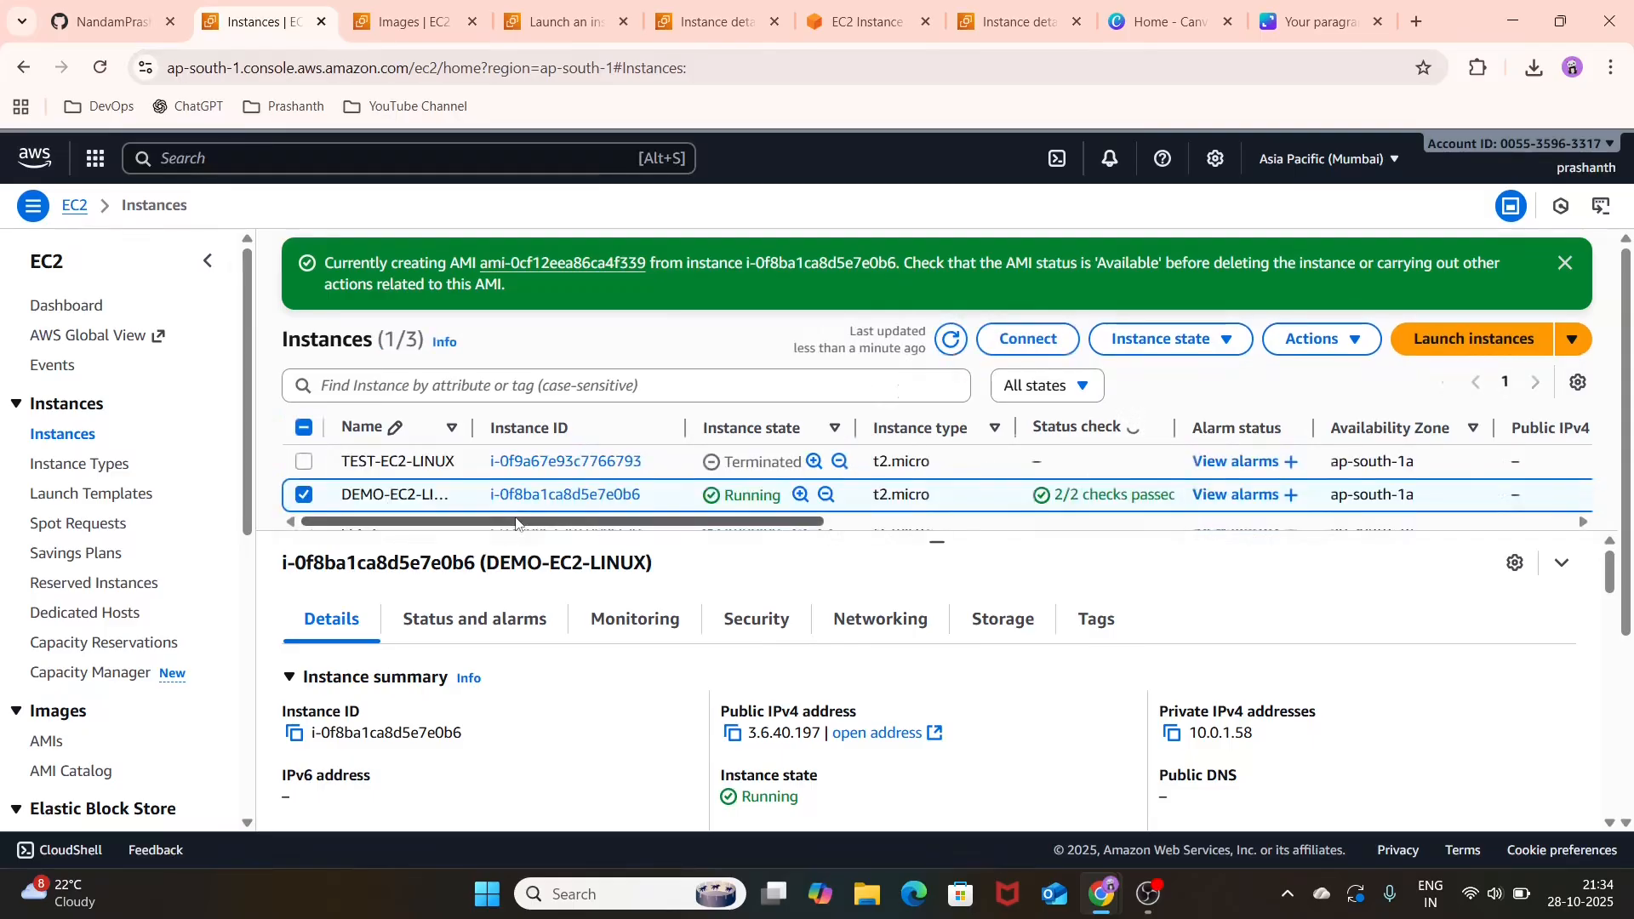
click(1565, 264)
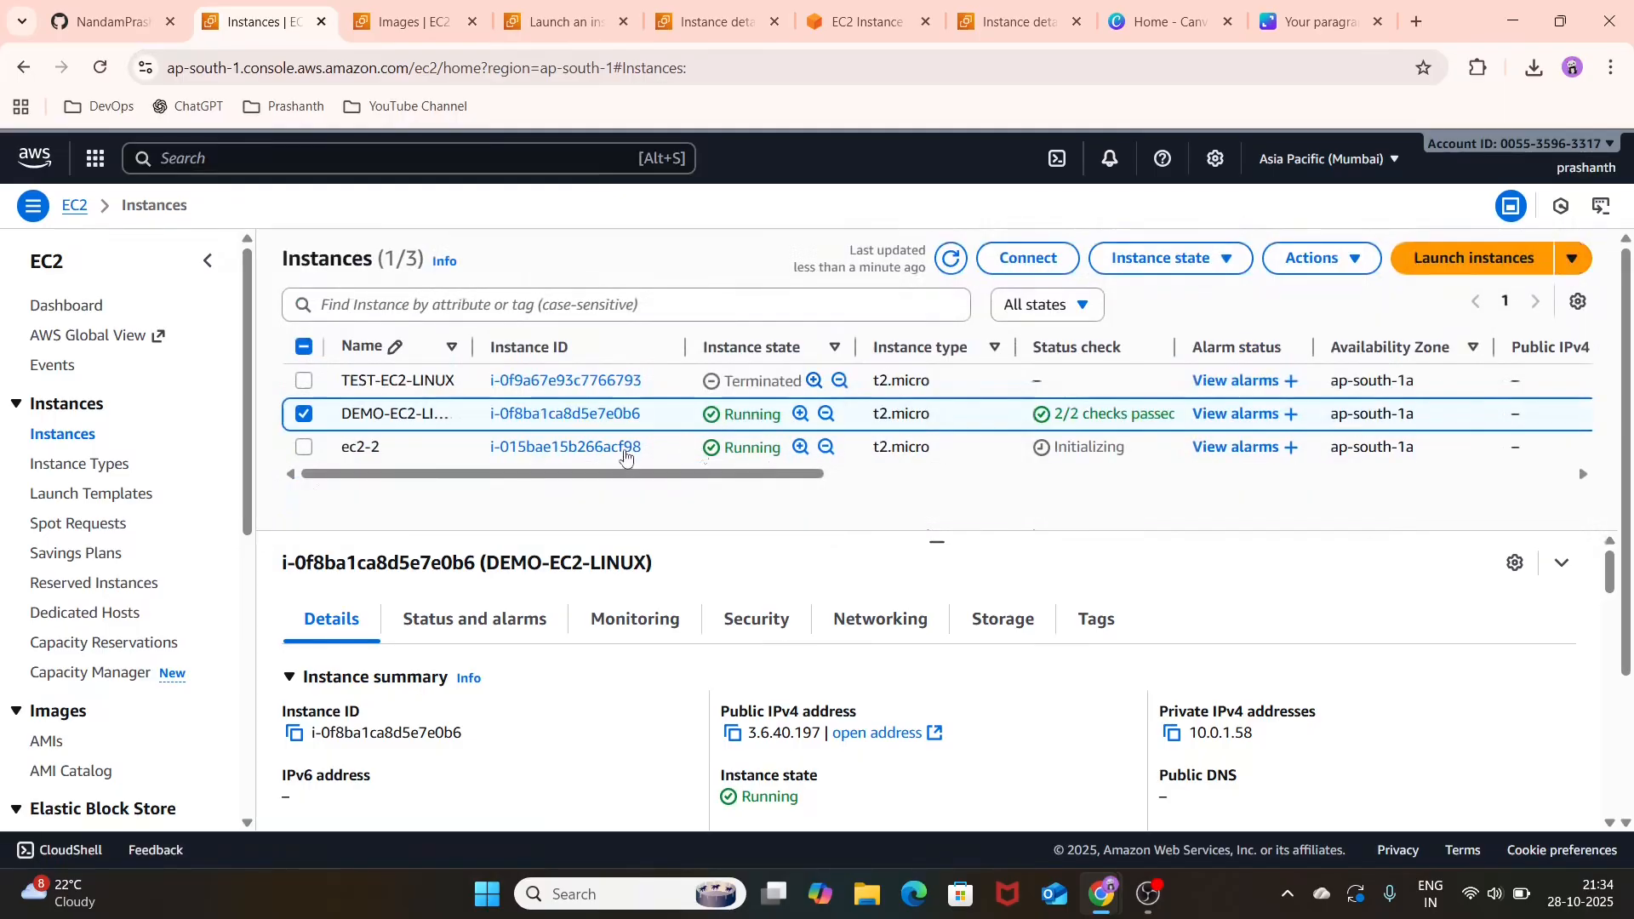
click(951, 259)
click(950, 261)
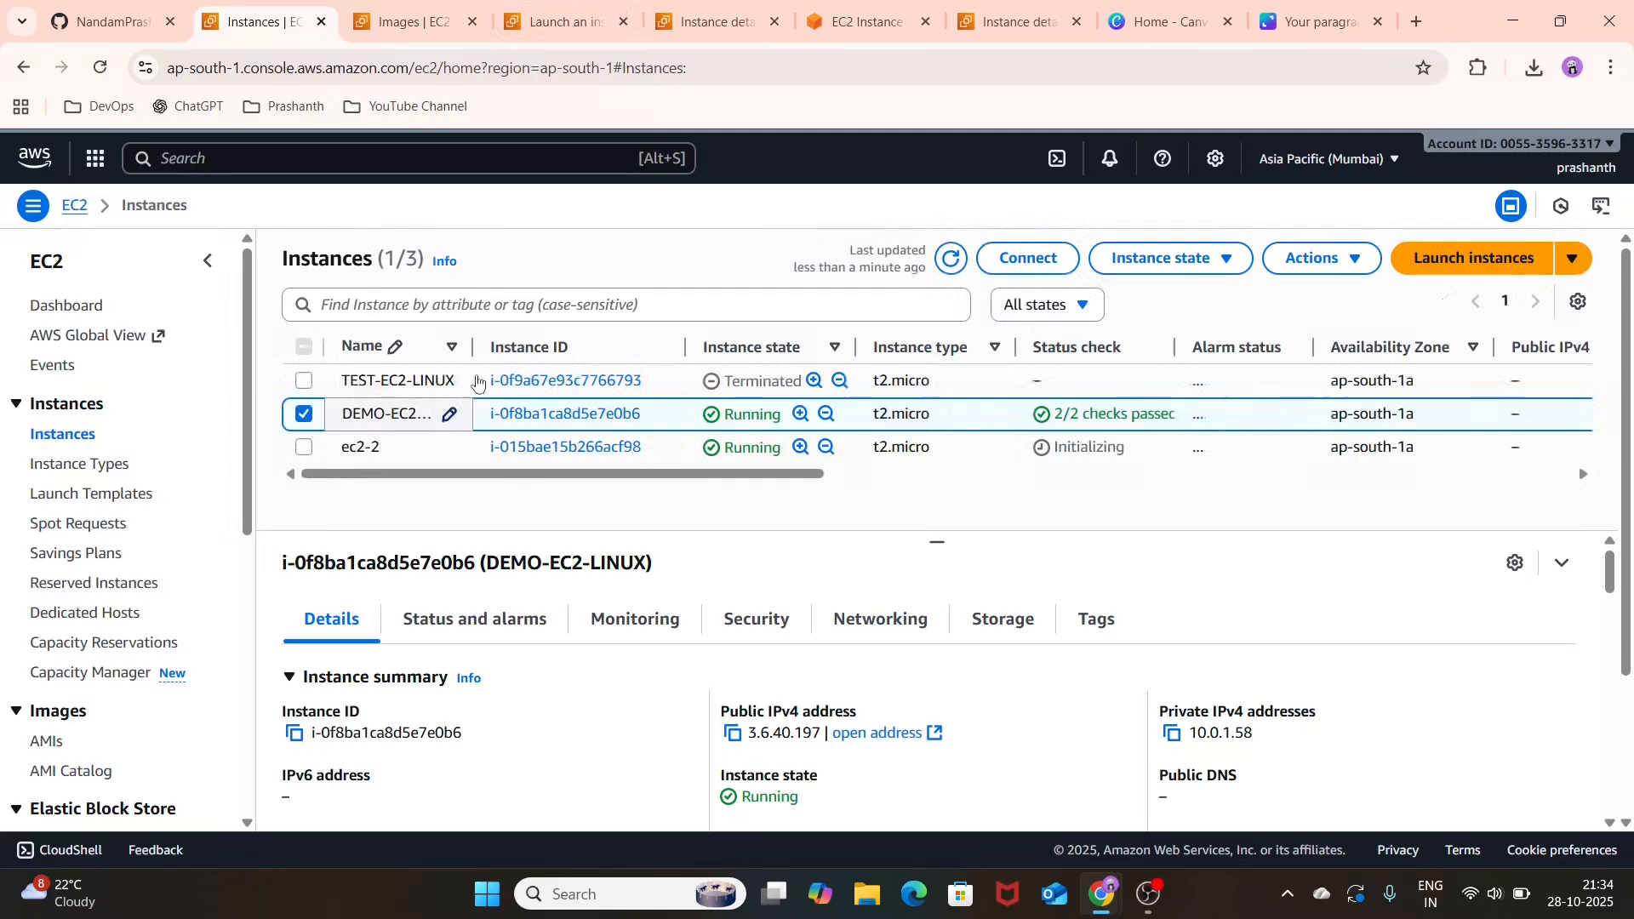
Step: Return to the ec2-2 instance summary and refresh it until the instance can be connected to
click(566, 10)
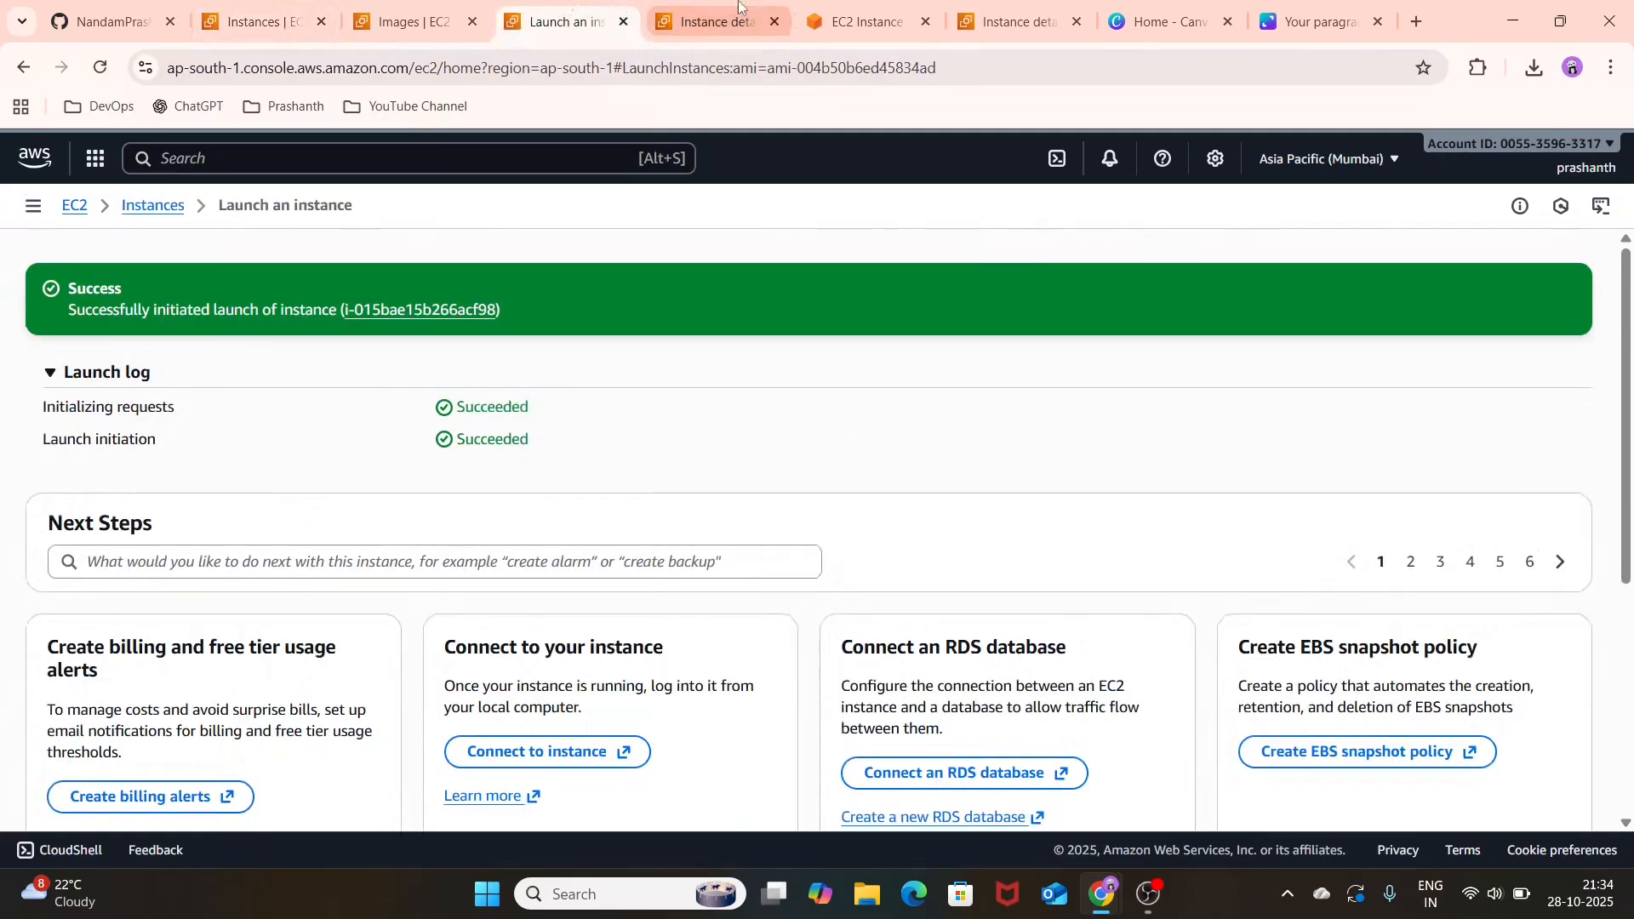
click(719, 21)
scroll(631, 302, up, 5)
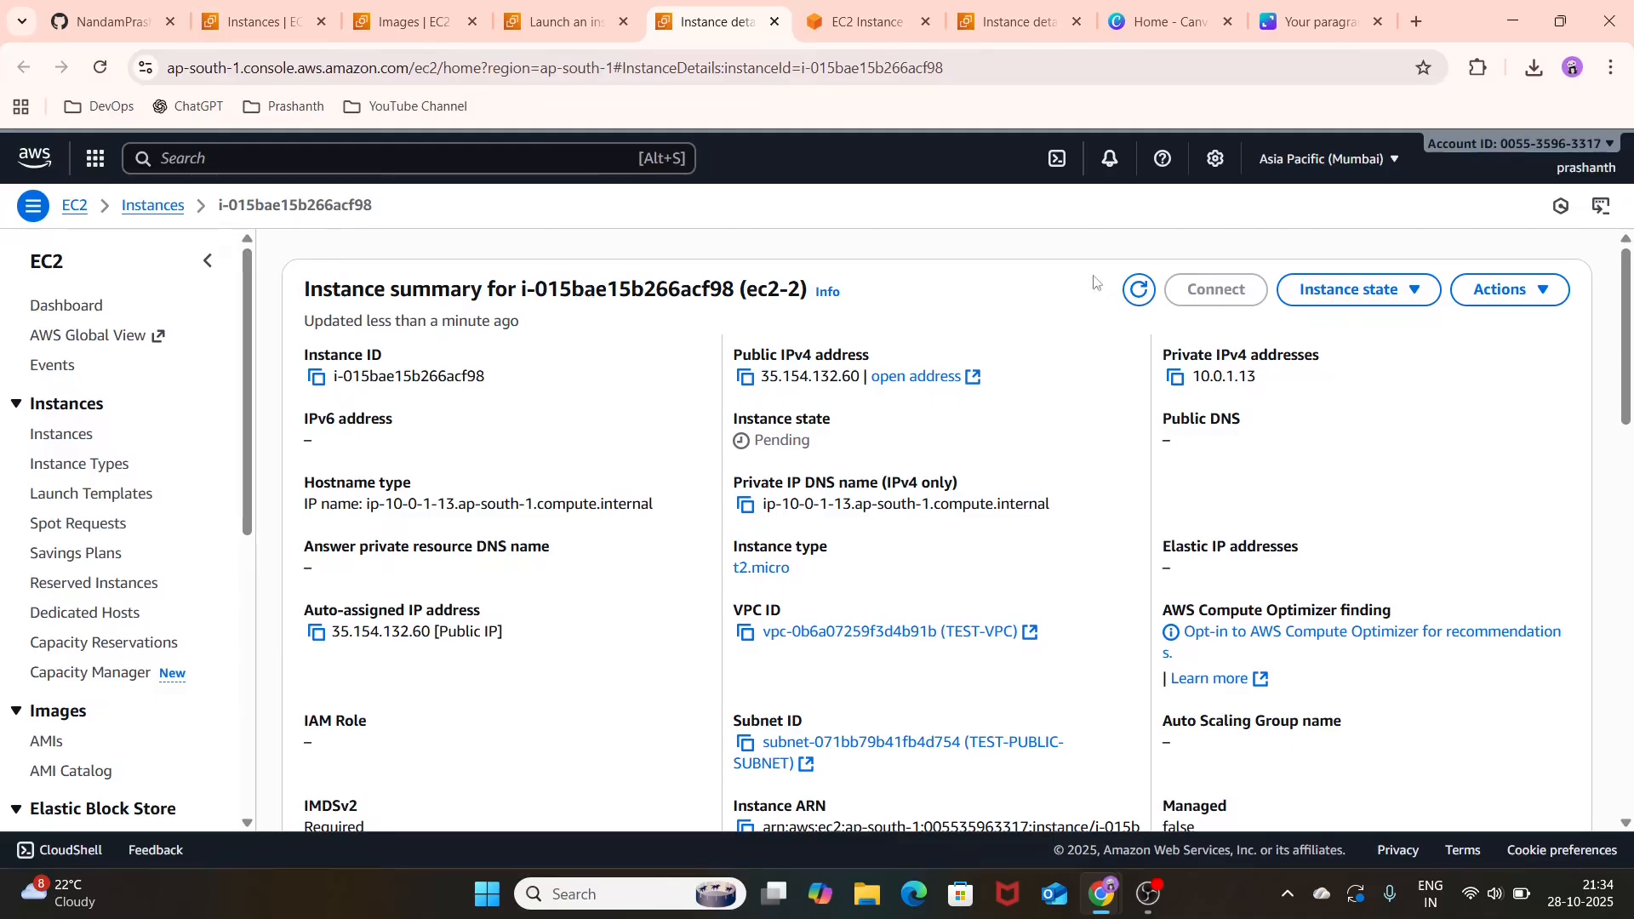
click(1136, 296)
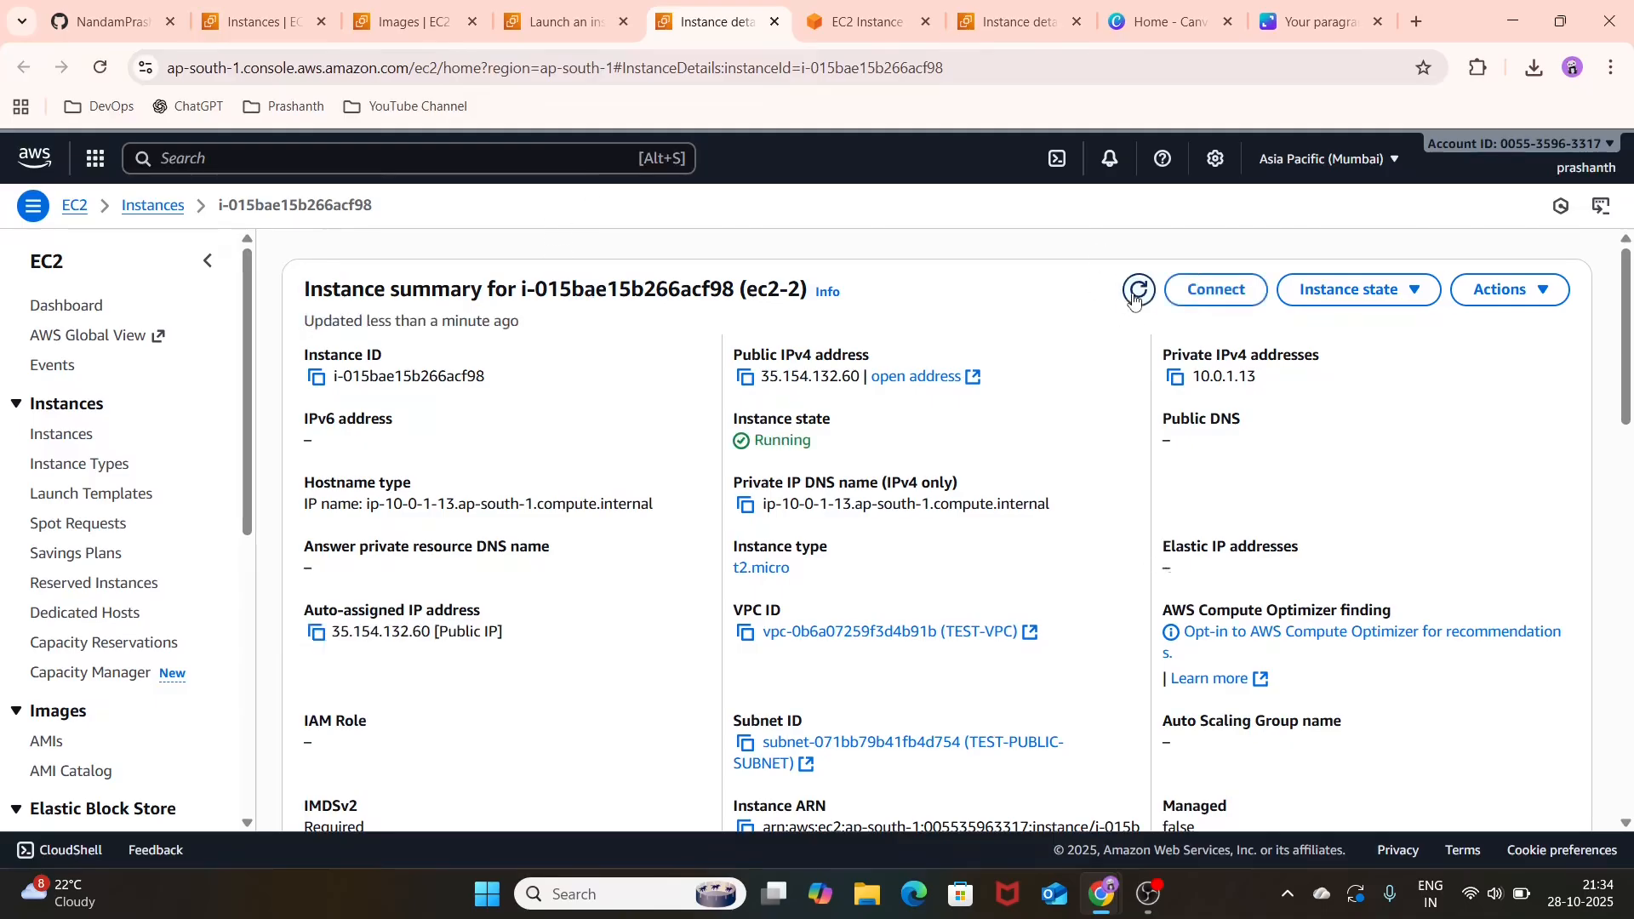
click(1138, 290)
click(1138, 291)
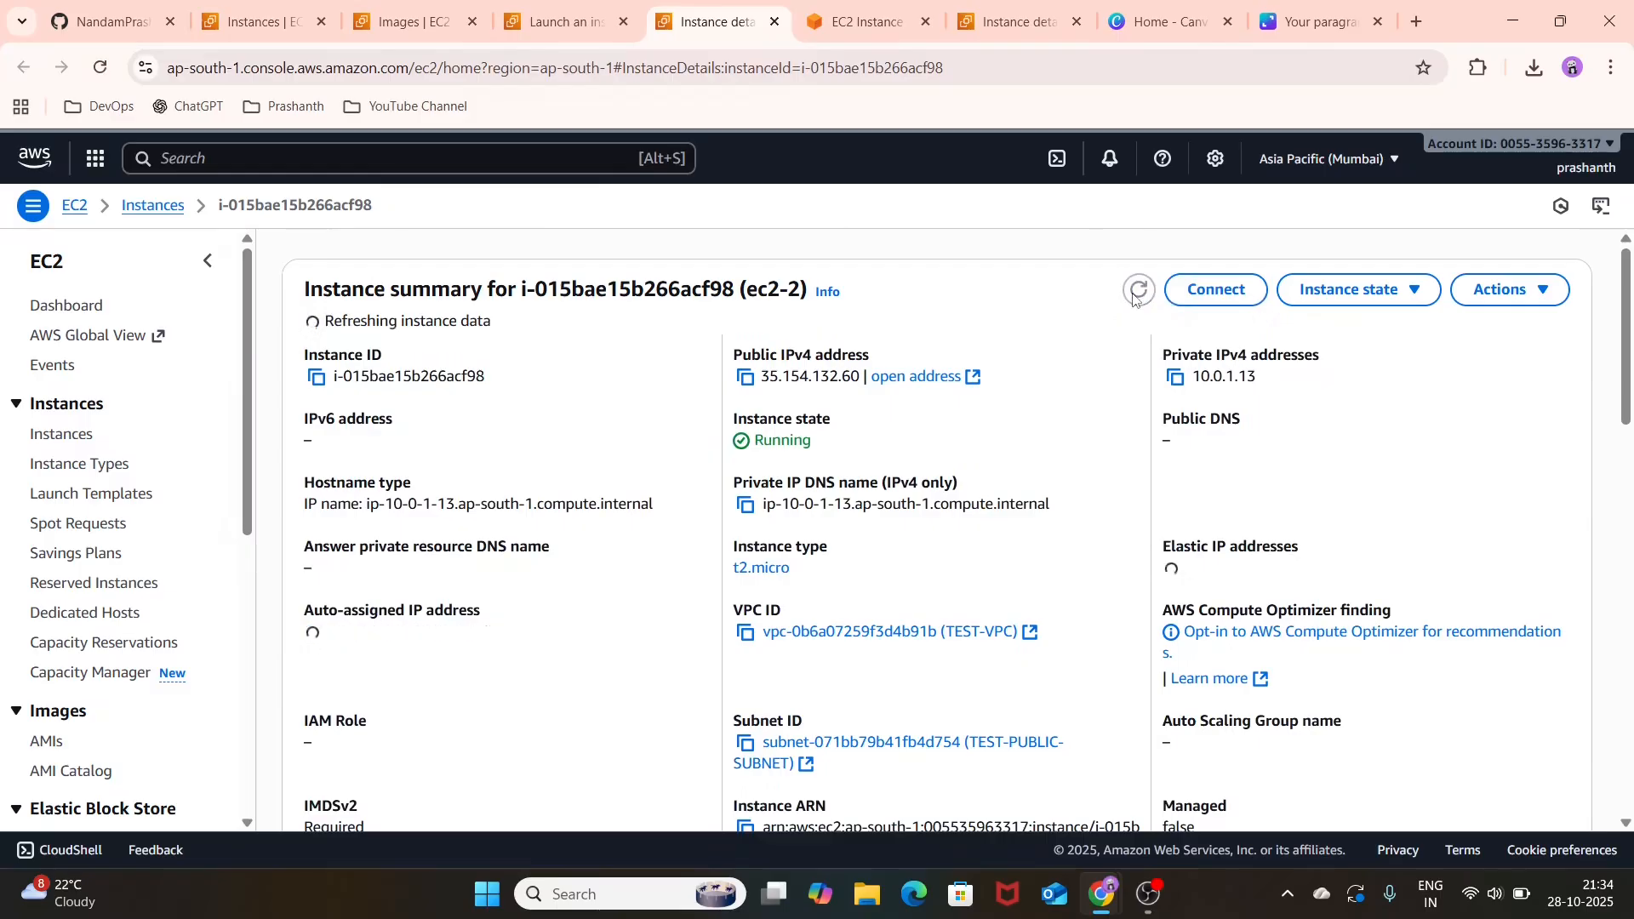
click(1136, 298)
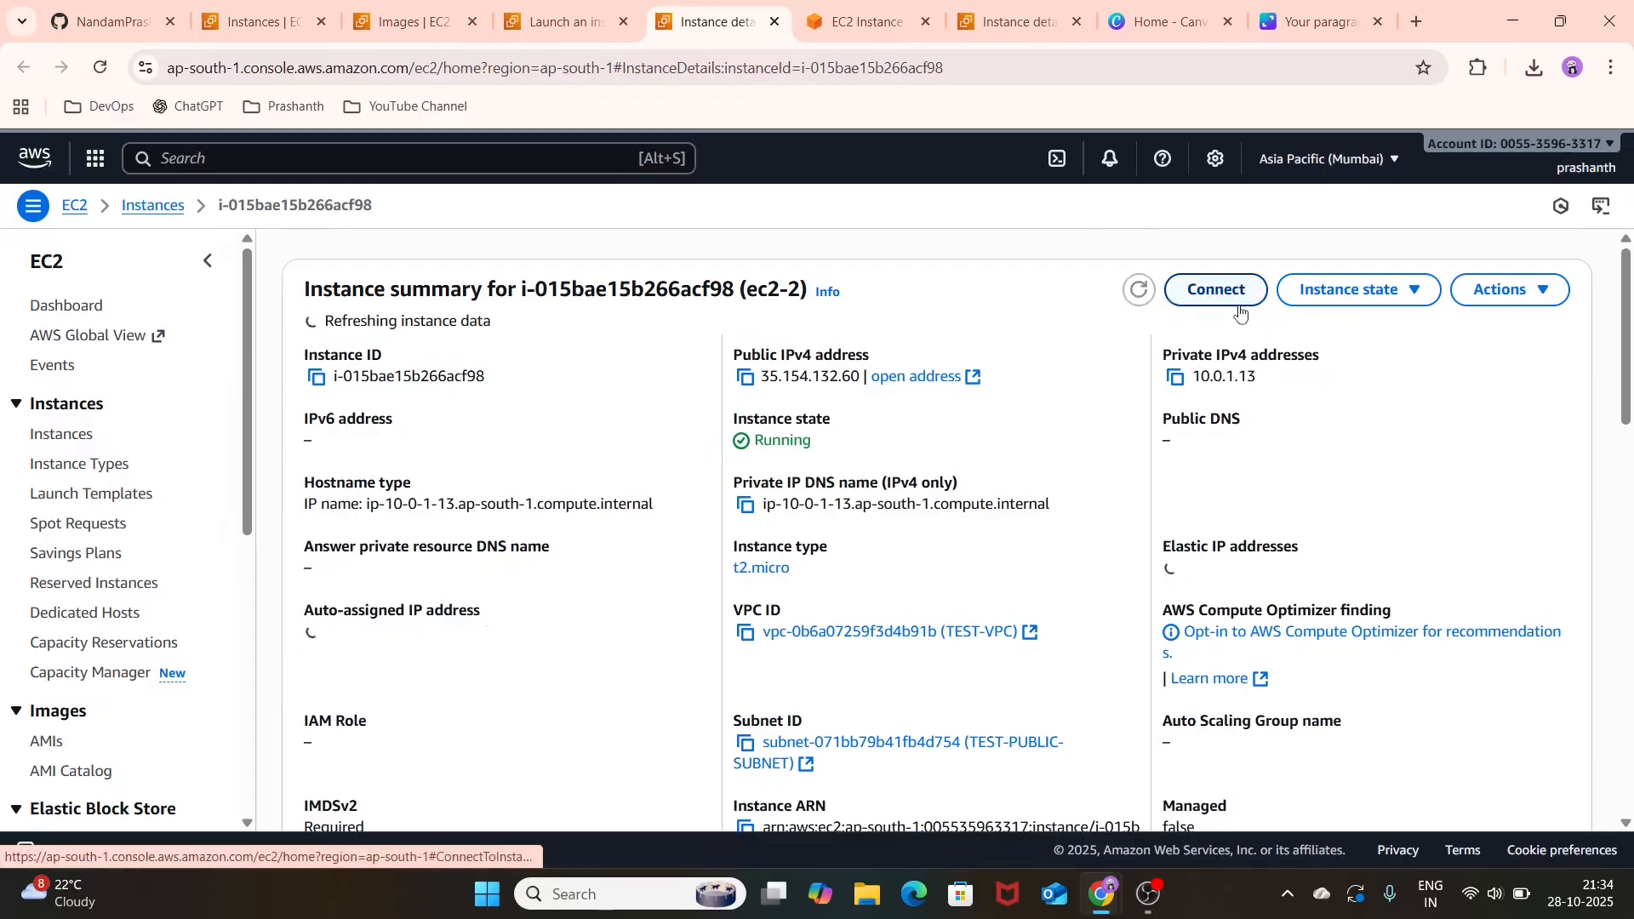
Step: Connect to ec2-2 through EC2 Instance Connect using its public IP and the username root
click(1234, 306)
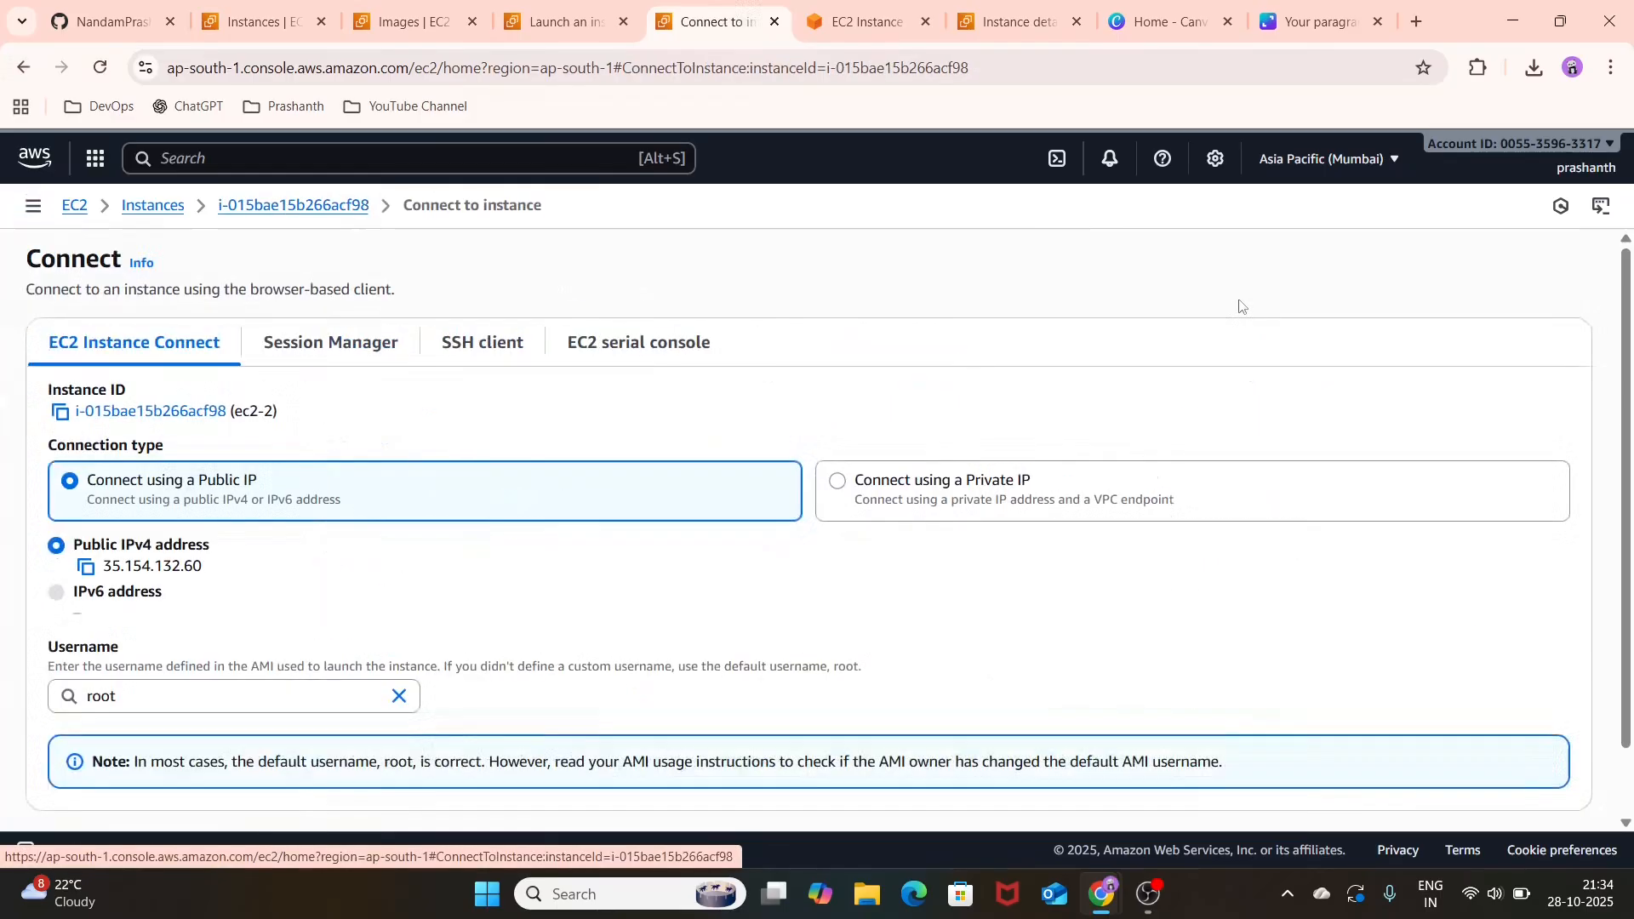
scroll(596, 616, down, 1)
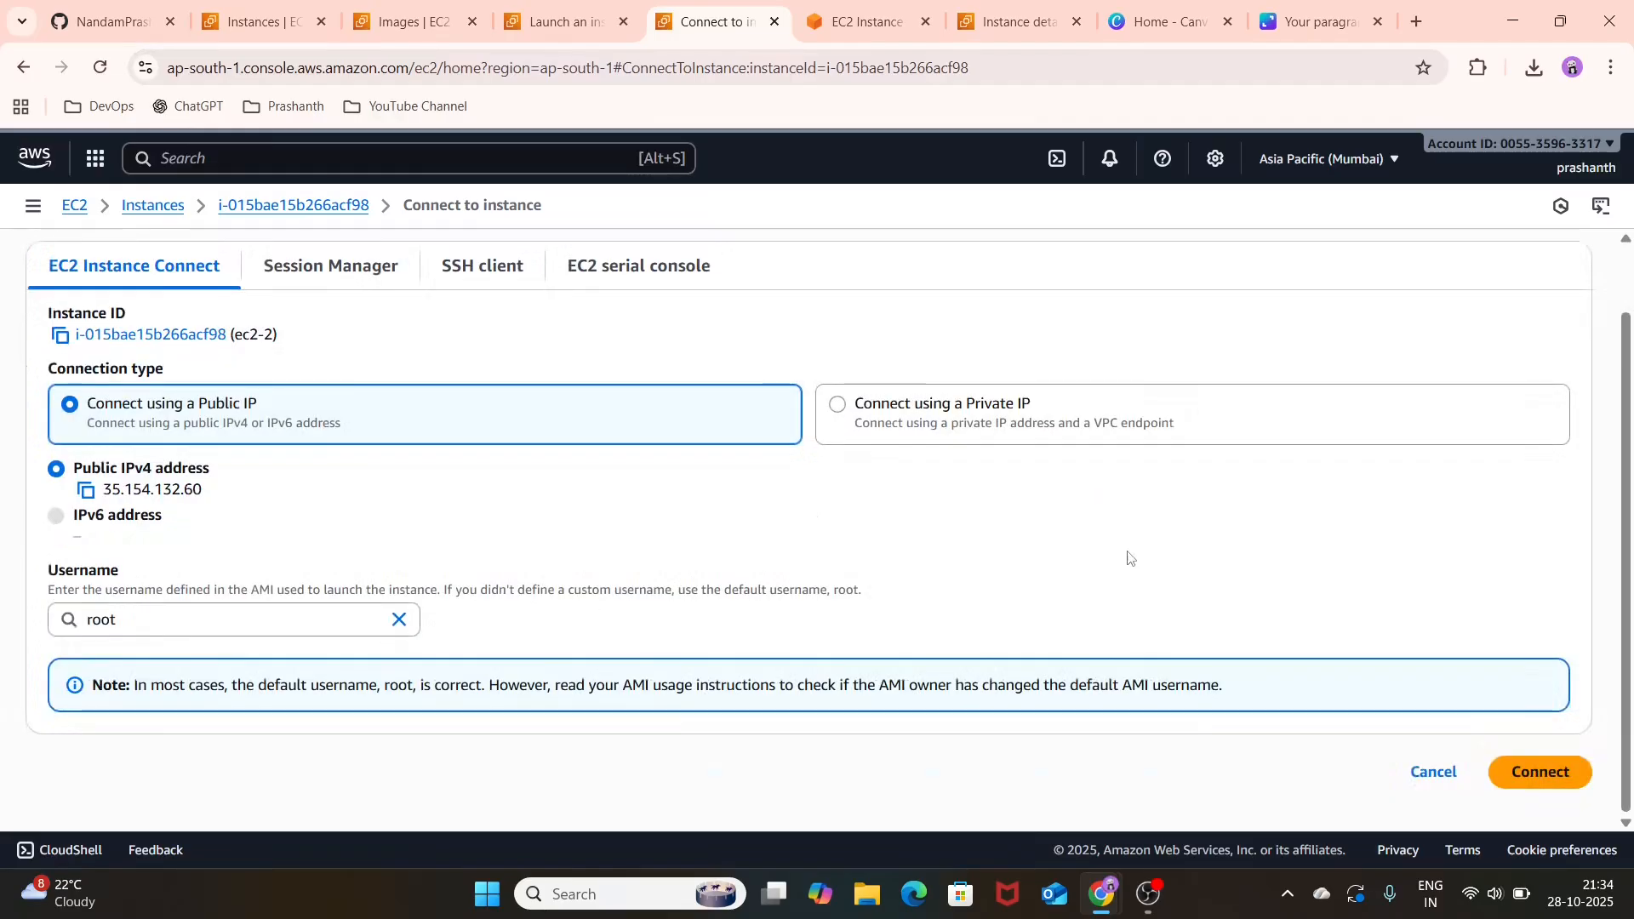
click(1569, 780)
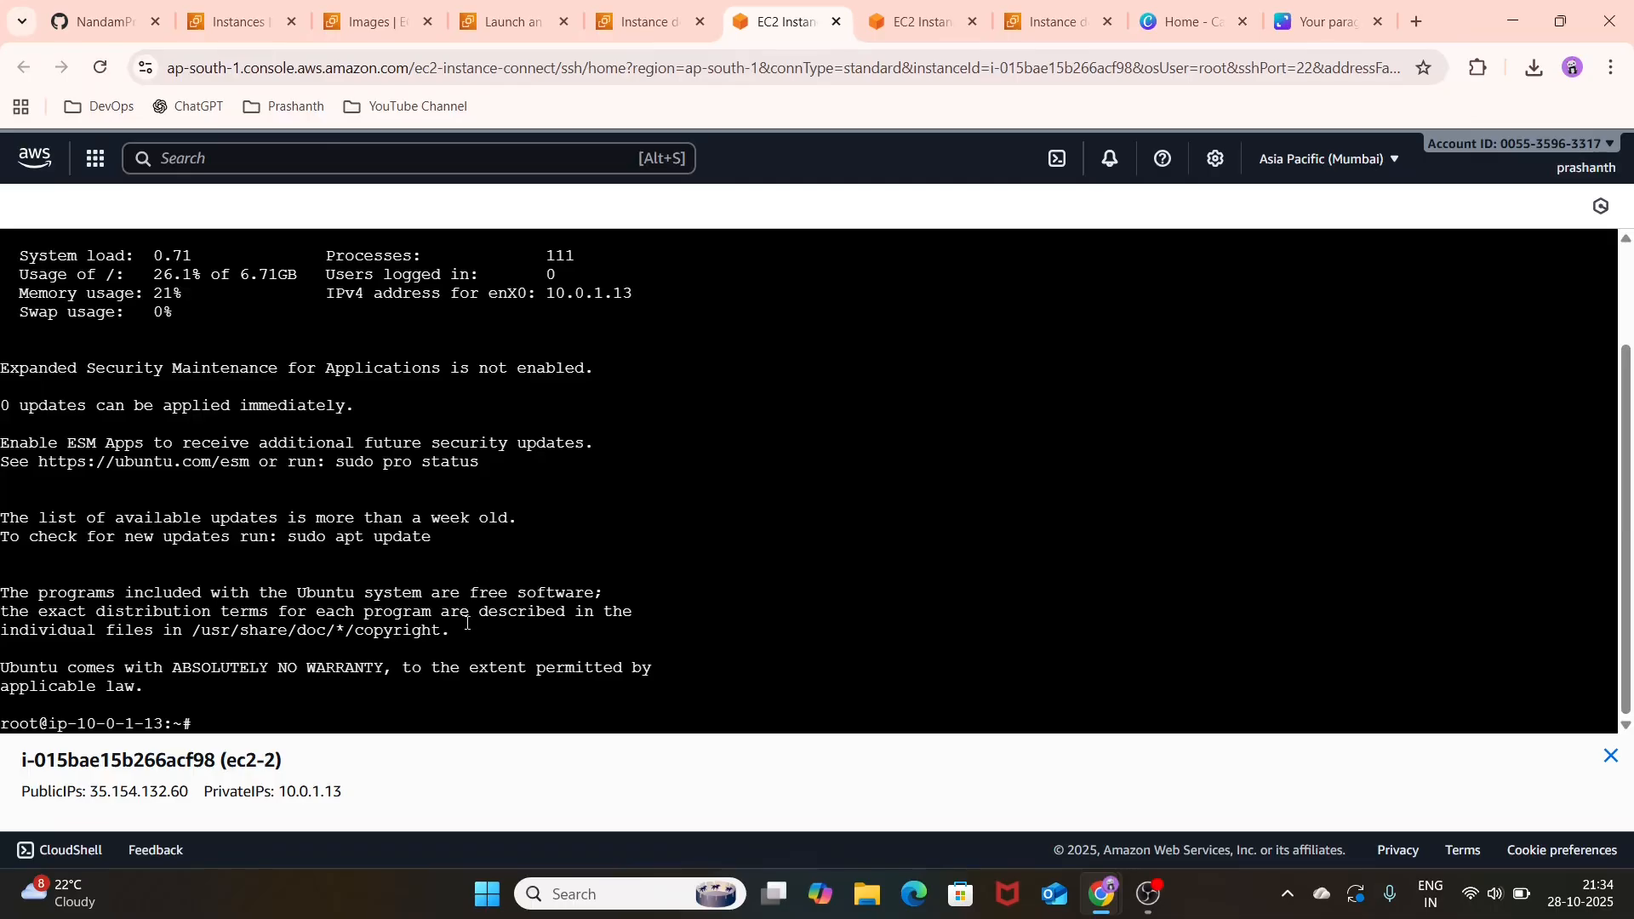
Step: List the contents of root's home directory on ec2-2 with ls
key(Return)
key(Return)
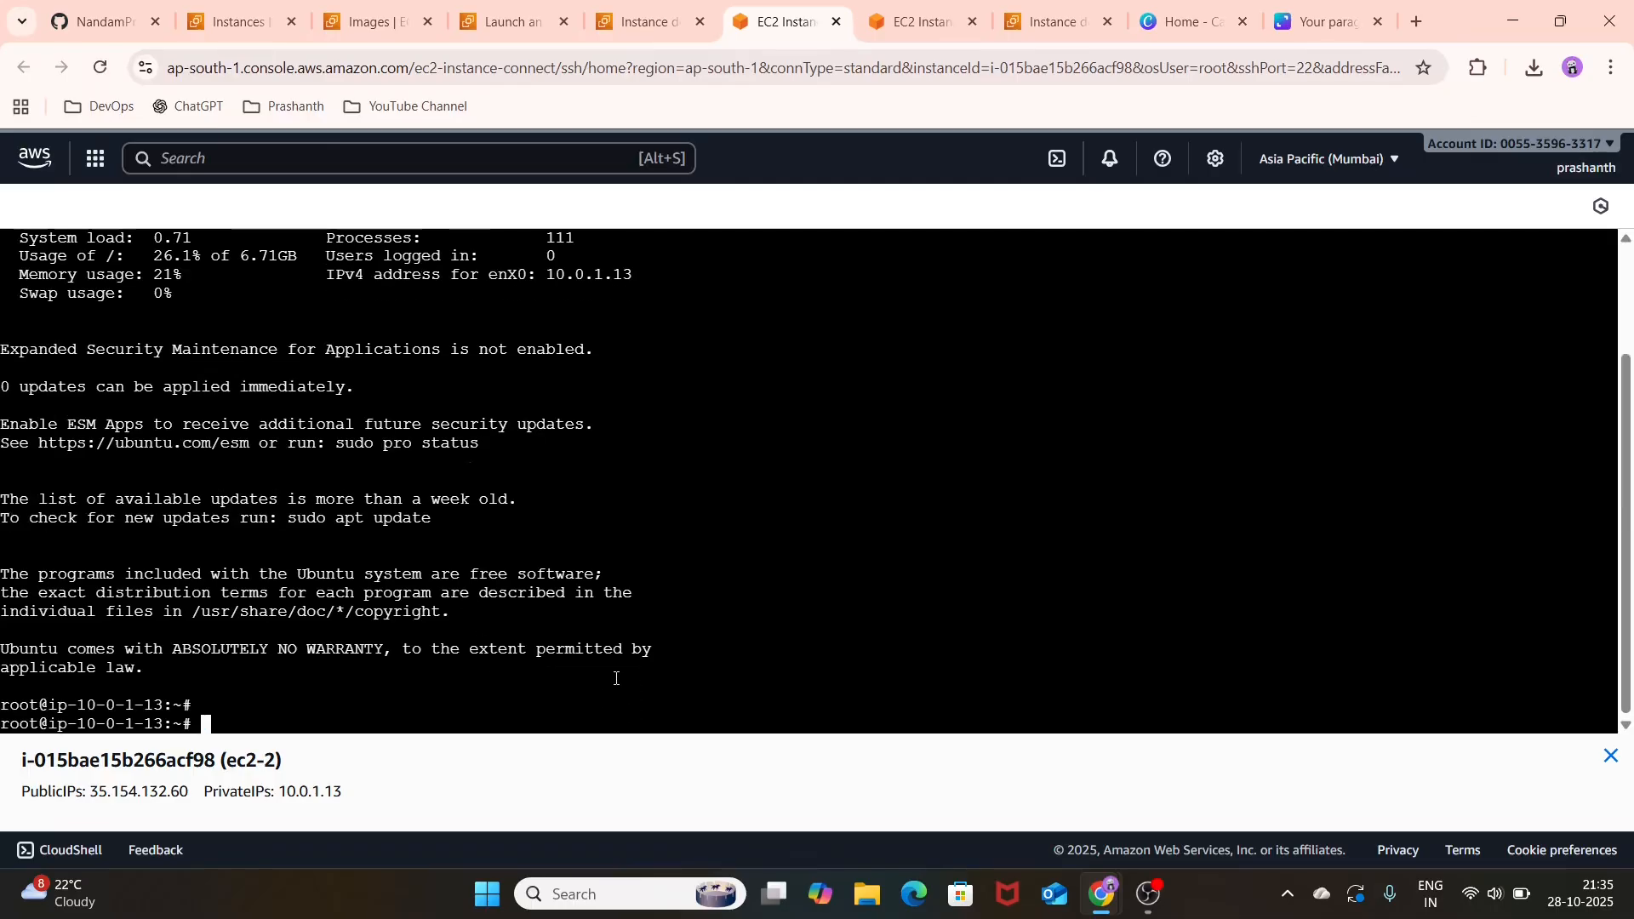
text(ls)
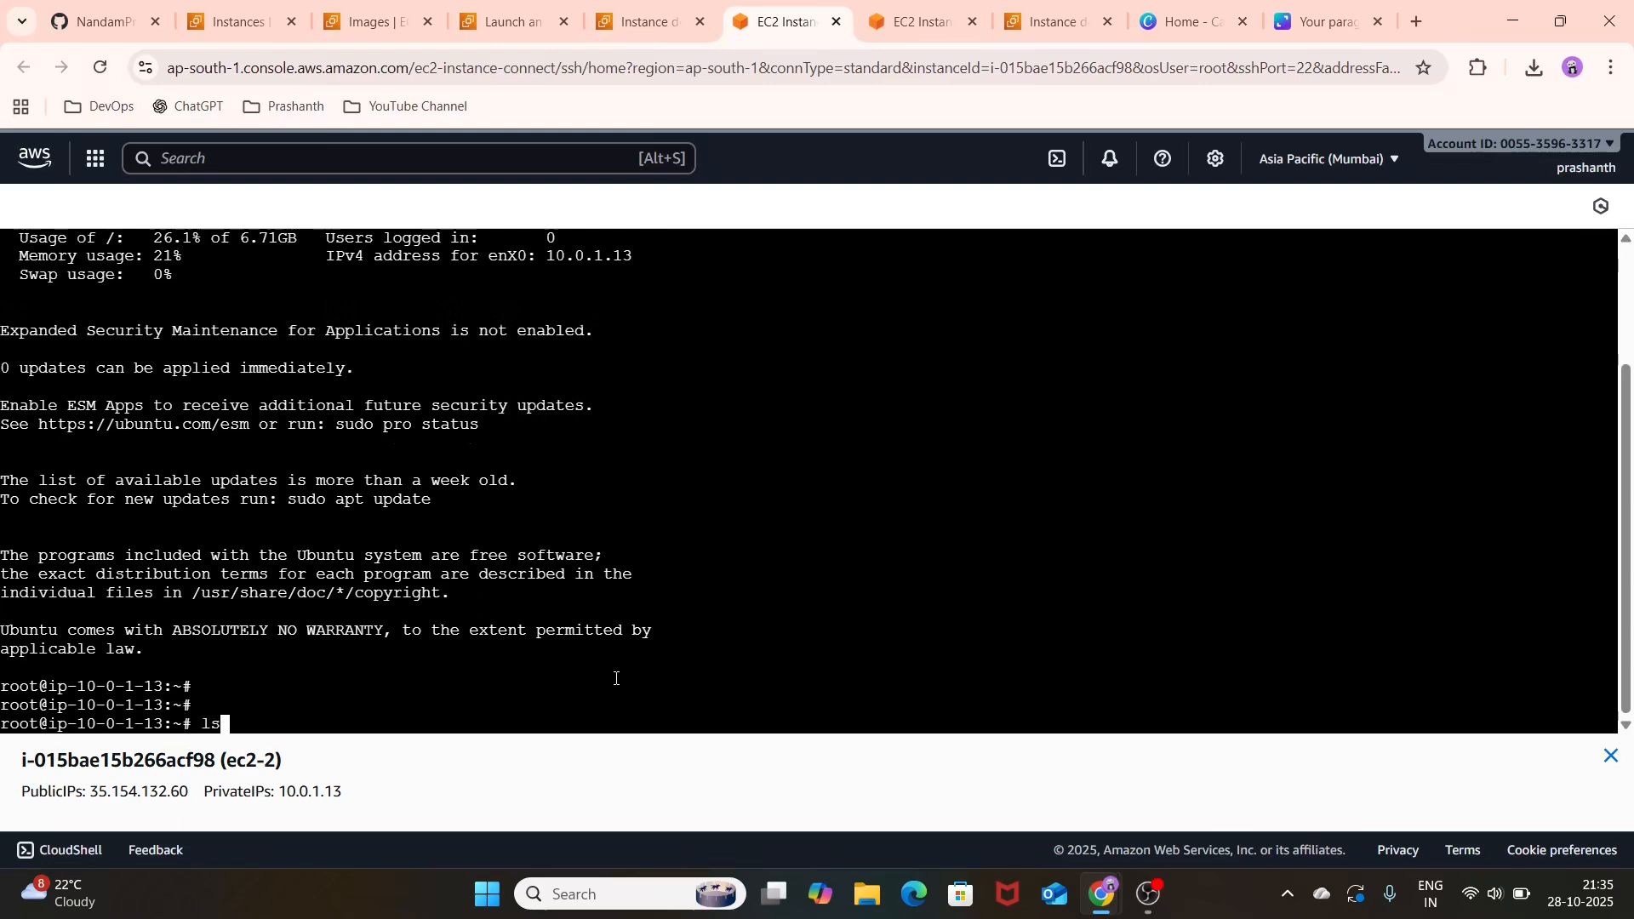
key(Return)
key(Return)
key(Return)
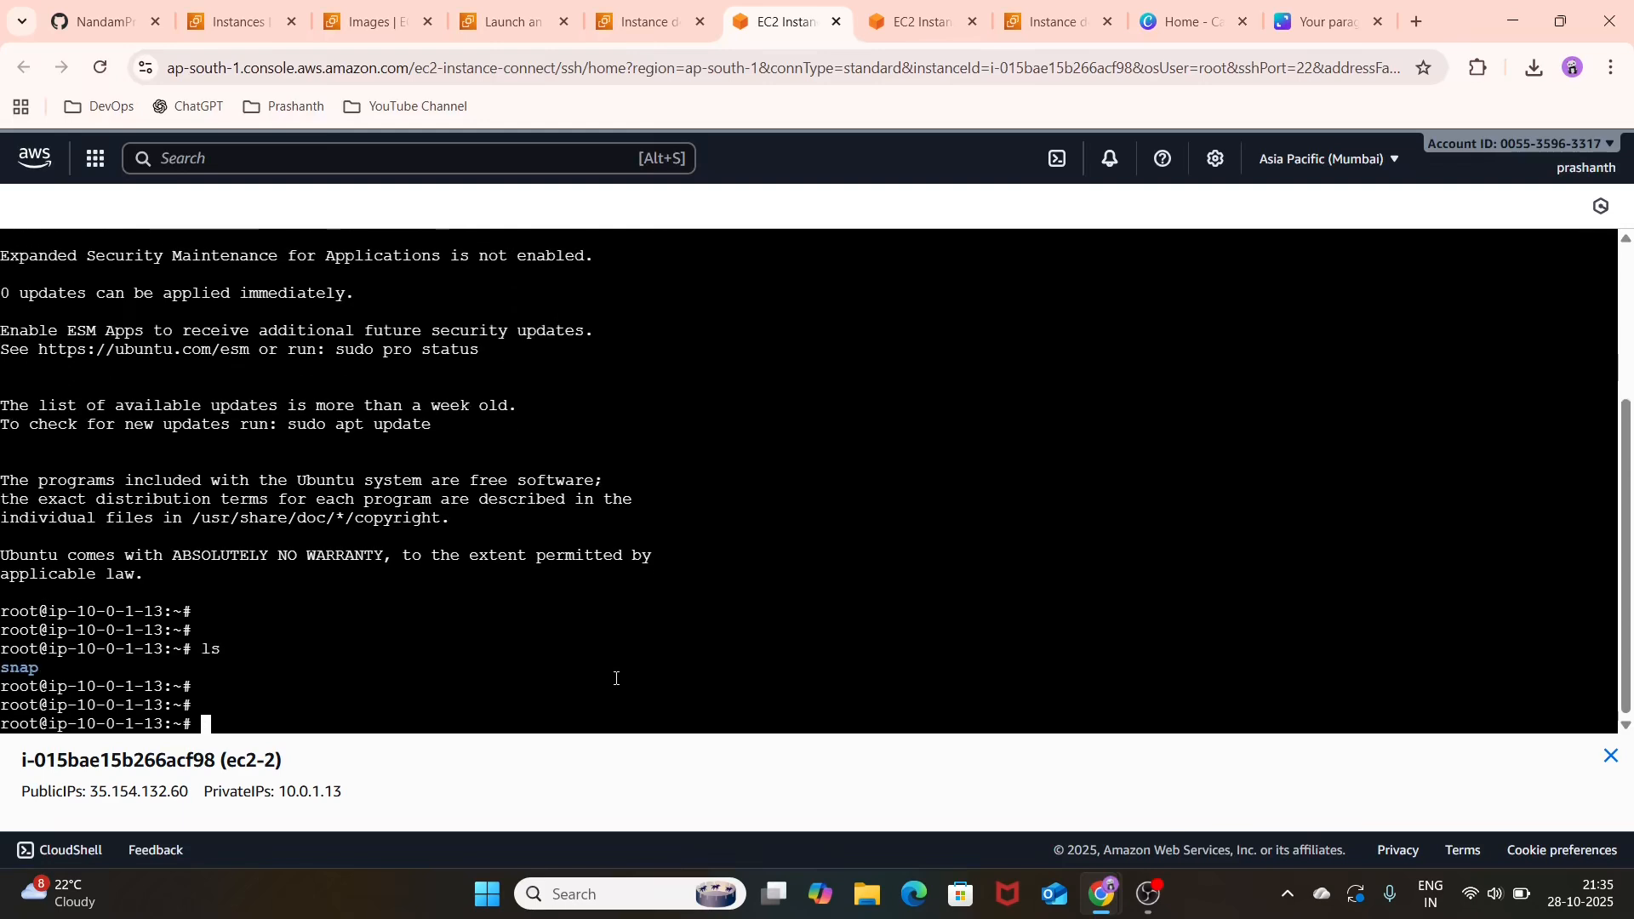
Step: Change into the snap directory in the ec2-2 terminal with cd snap/
text(cd s)
key(Tab)
key(Return)
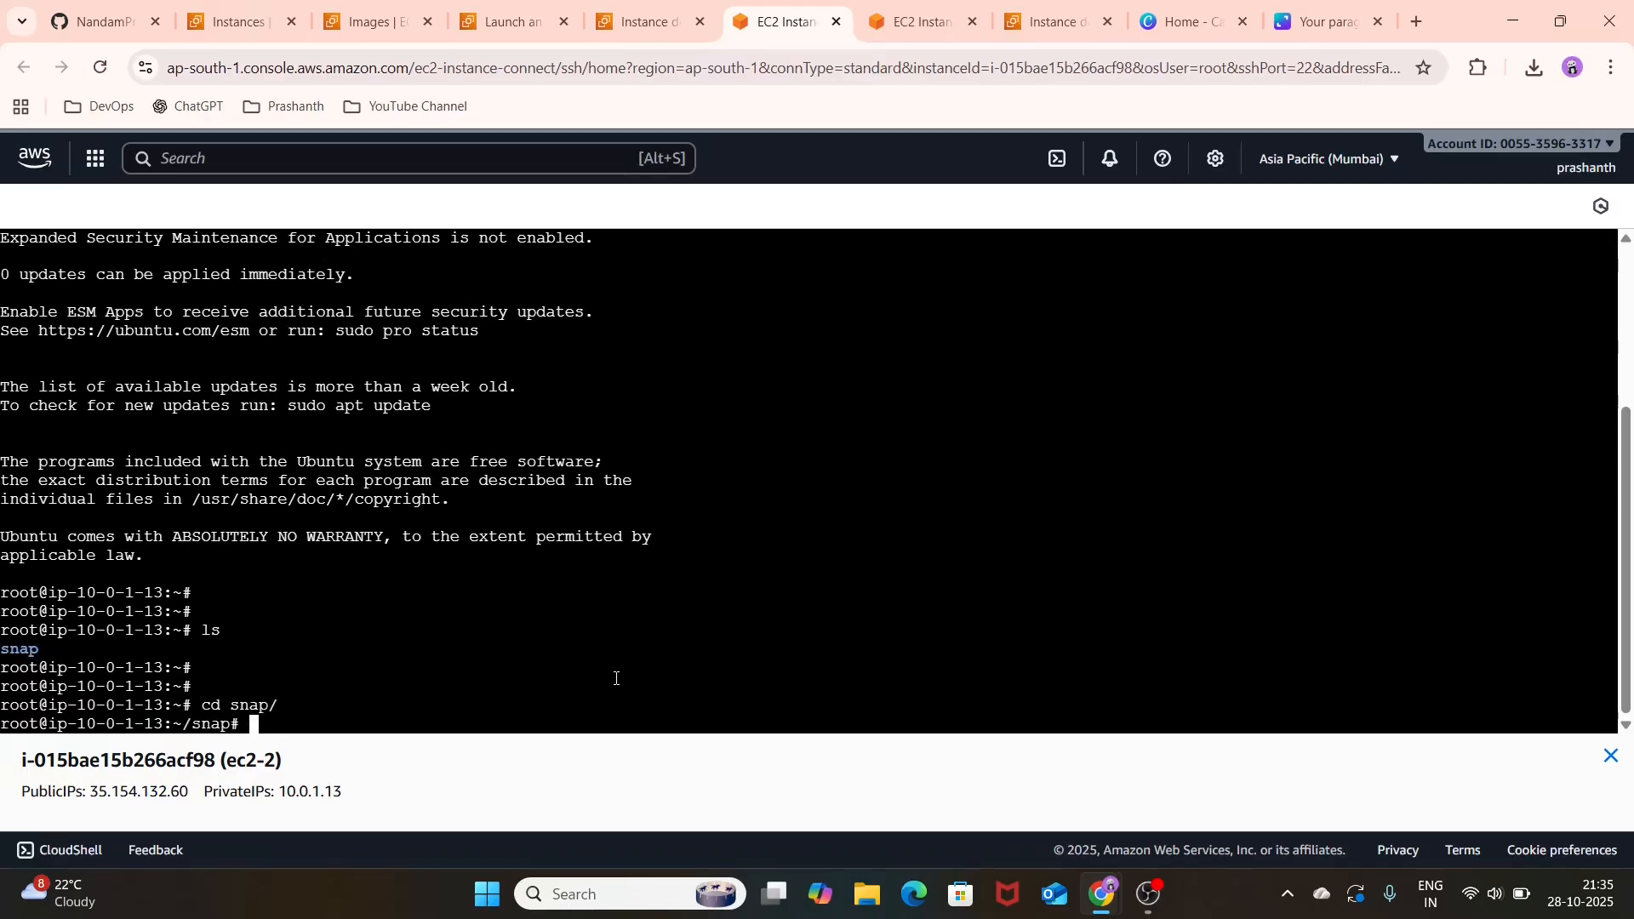
Step: List the contents of the snap directory on ec2-2 with ls and go back up one level with cd .
text(ls)
key(Return)
key(Return)
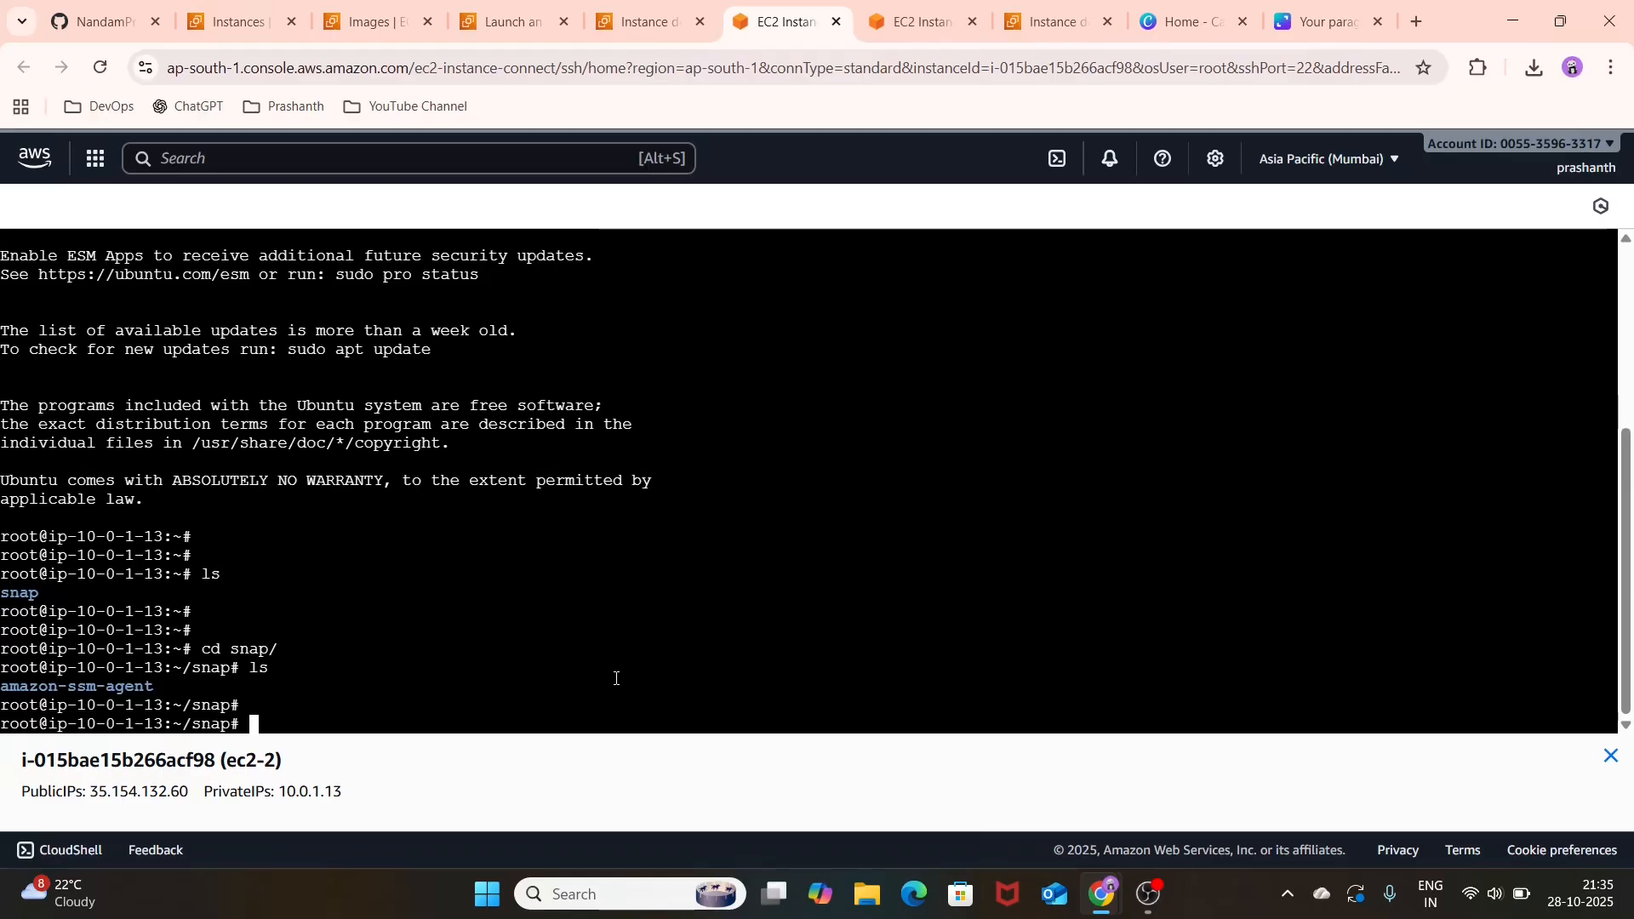
text(cd ..)
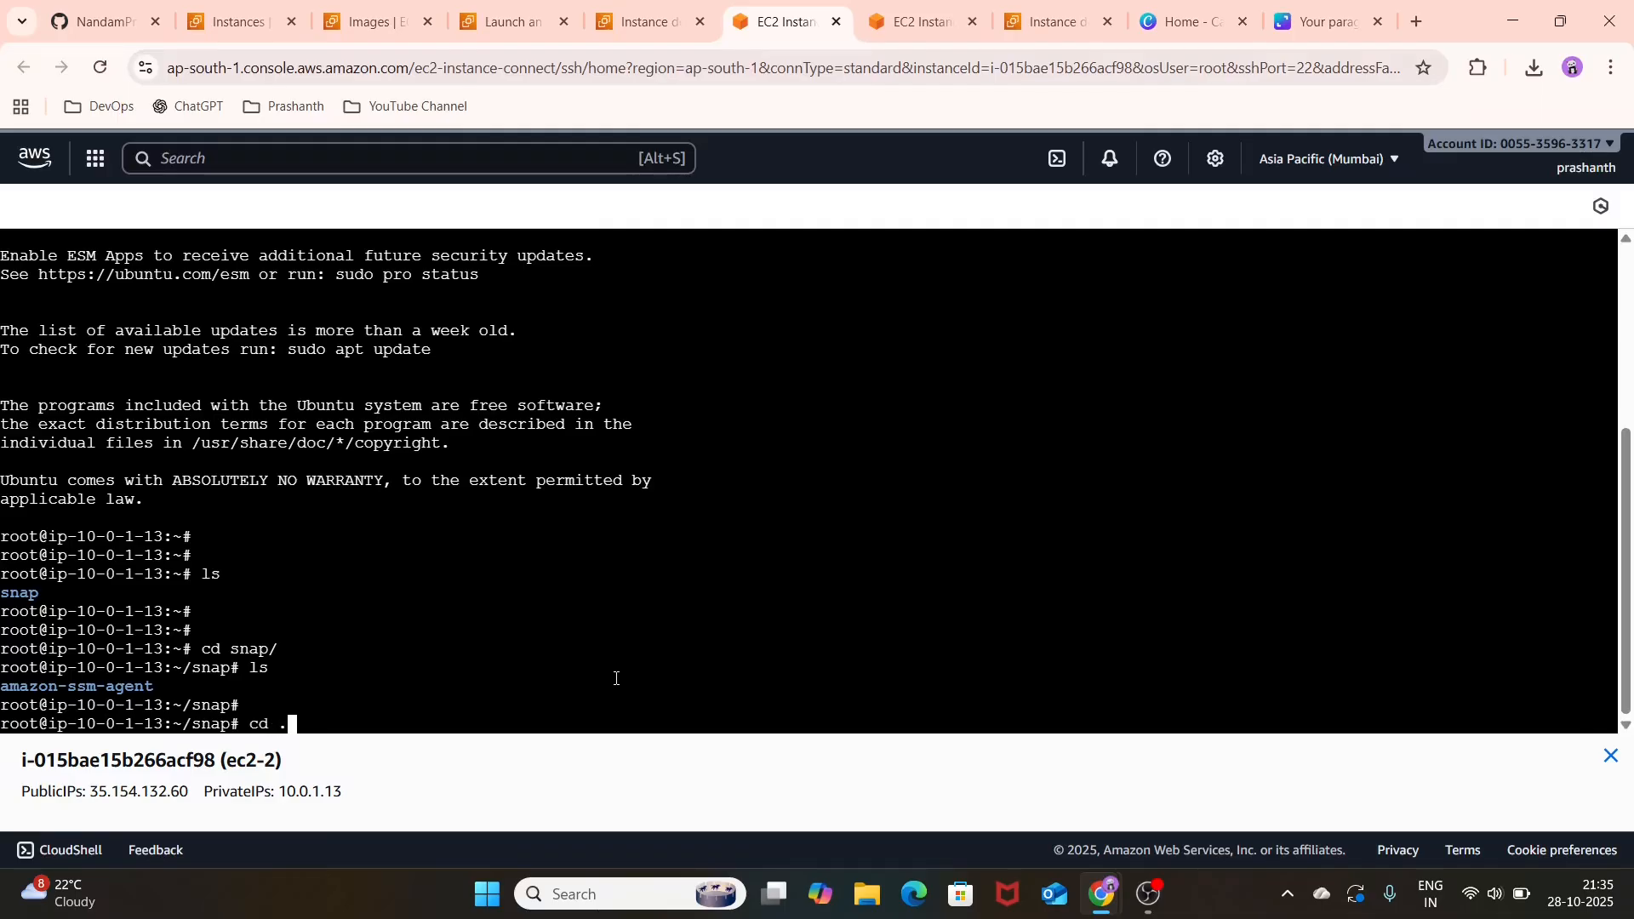
key(Return)
key(Return)
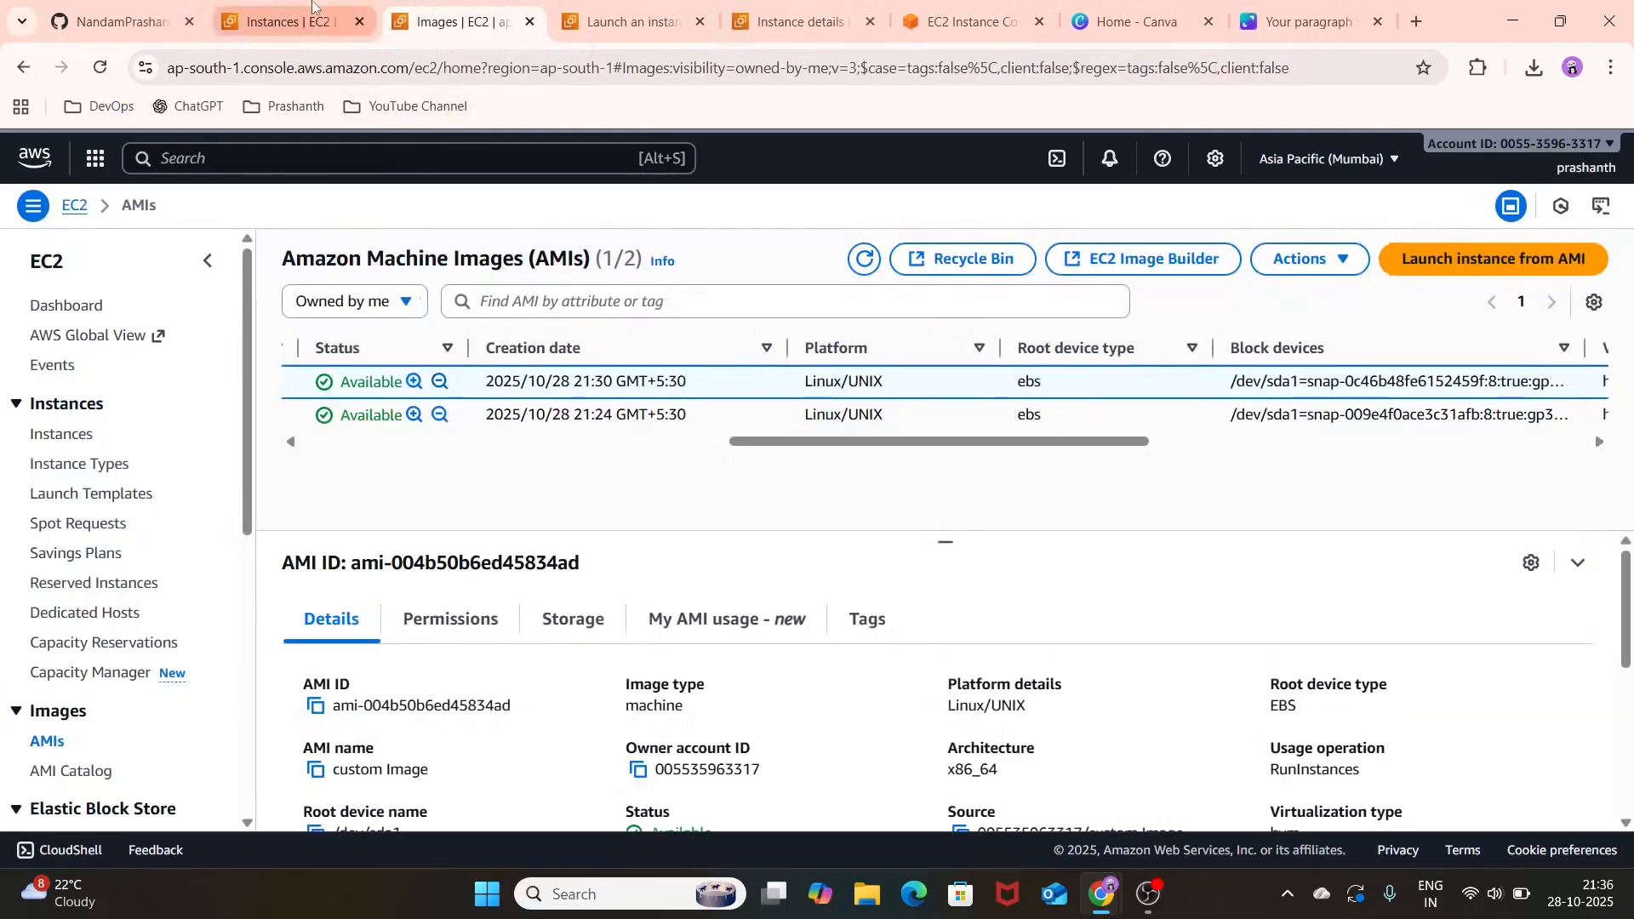
Step: Connect to DEMO-EC2-LINUX through EC2 Instance Connect using its public IP and the username ubuntu
key(ctrl+shift+Tab)
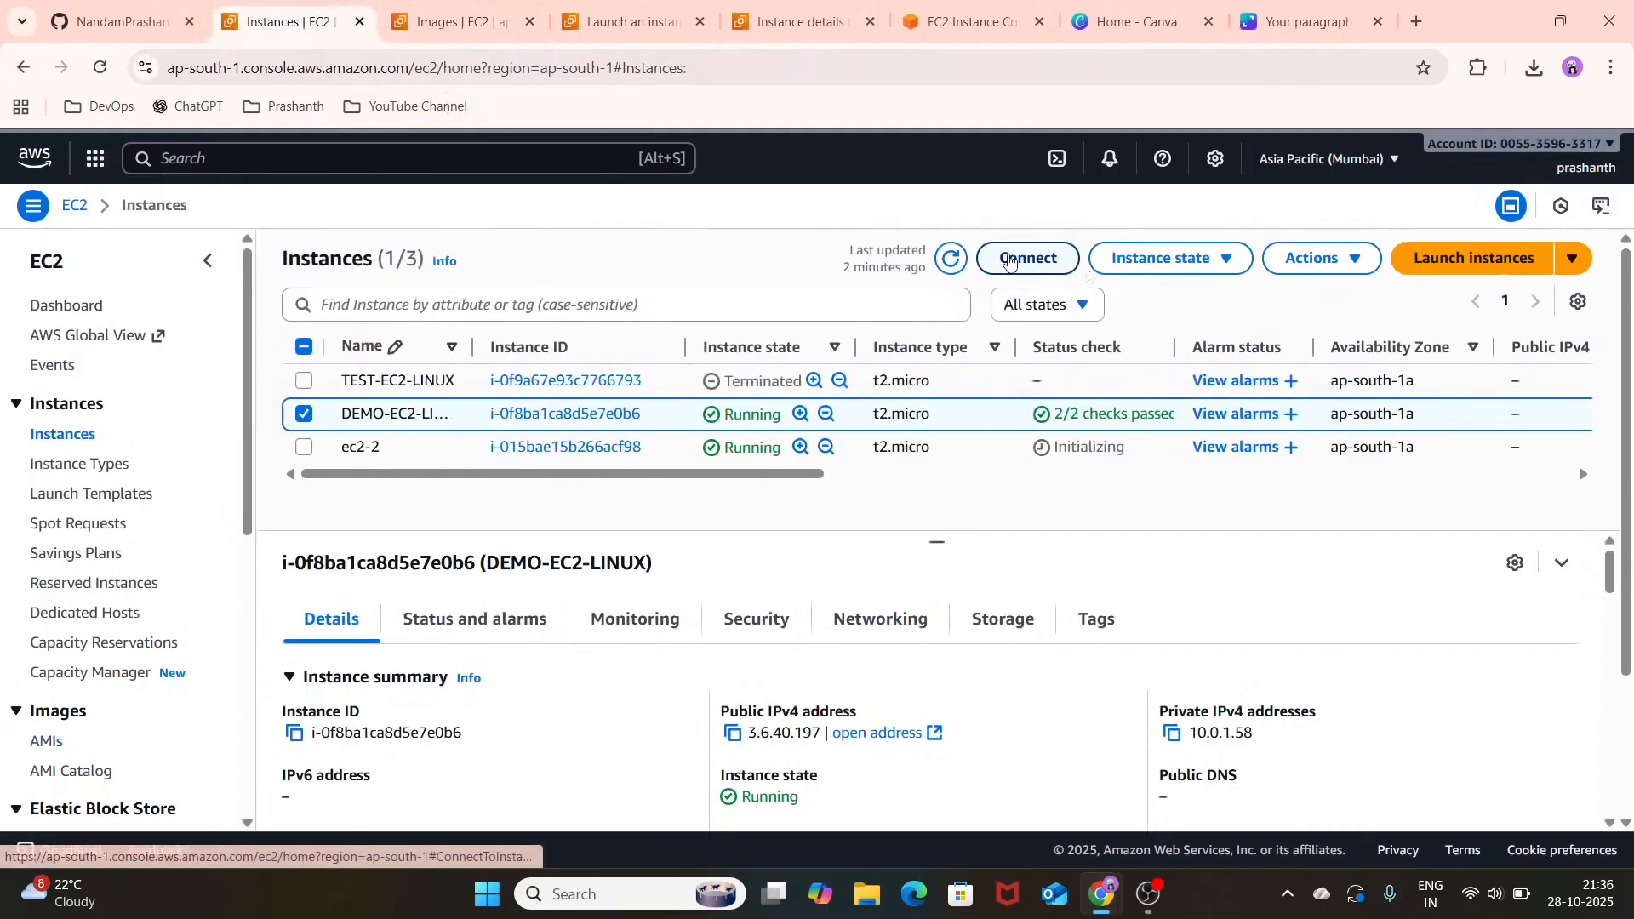
click(1011, 259)
scroll(1021, 731, down, 1)
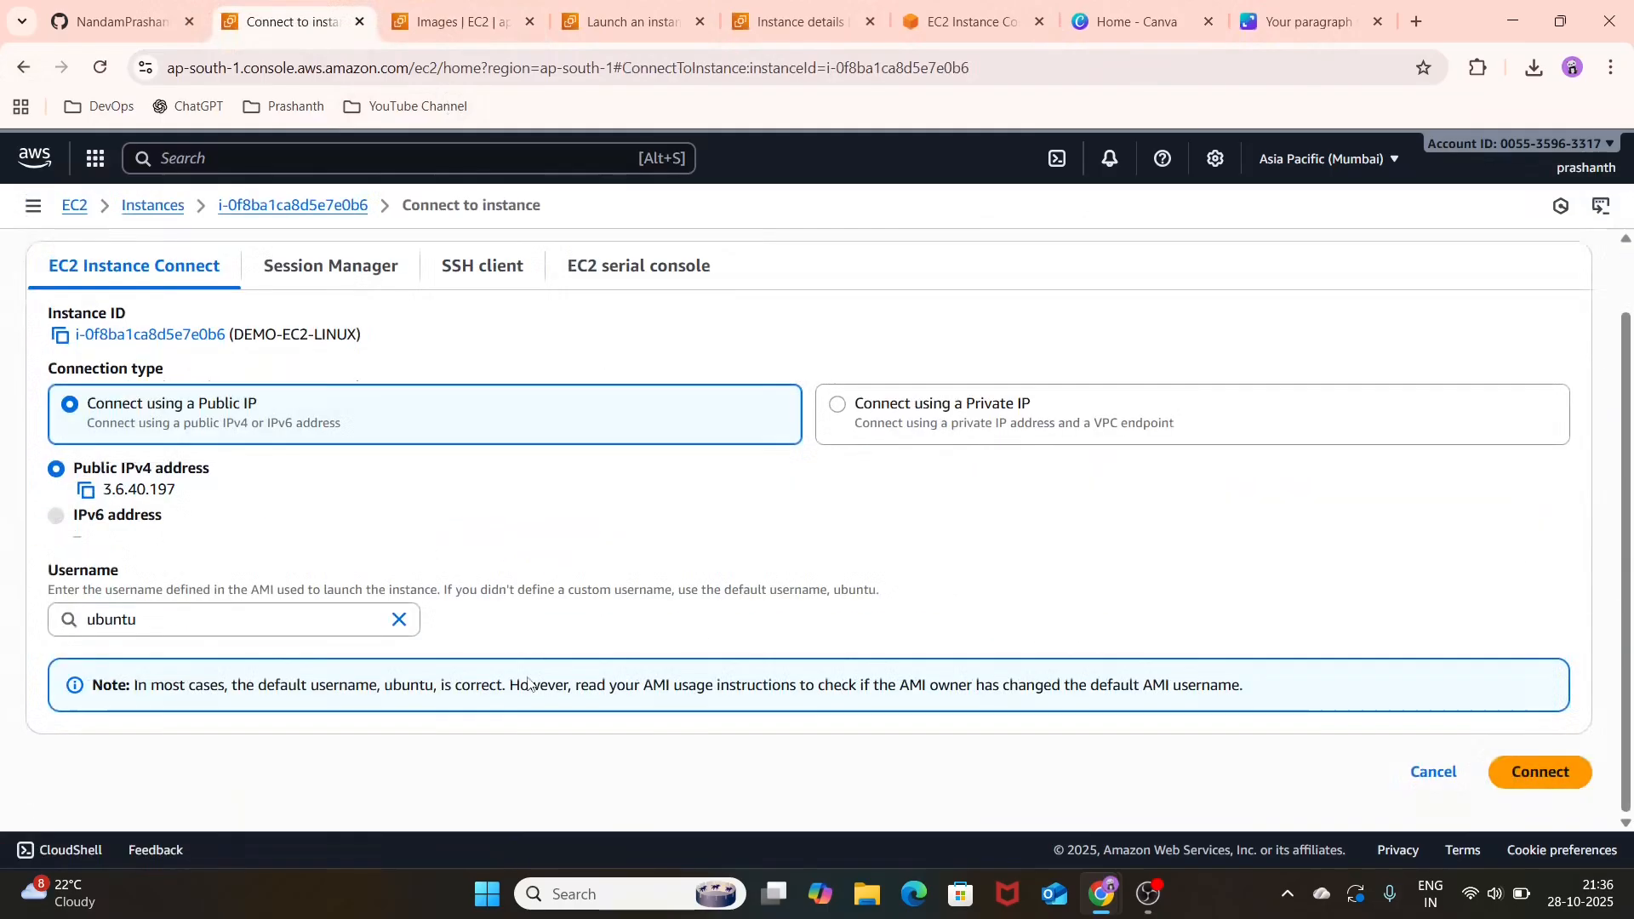
click(1562, 782)
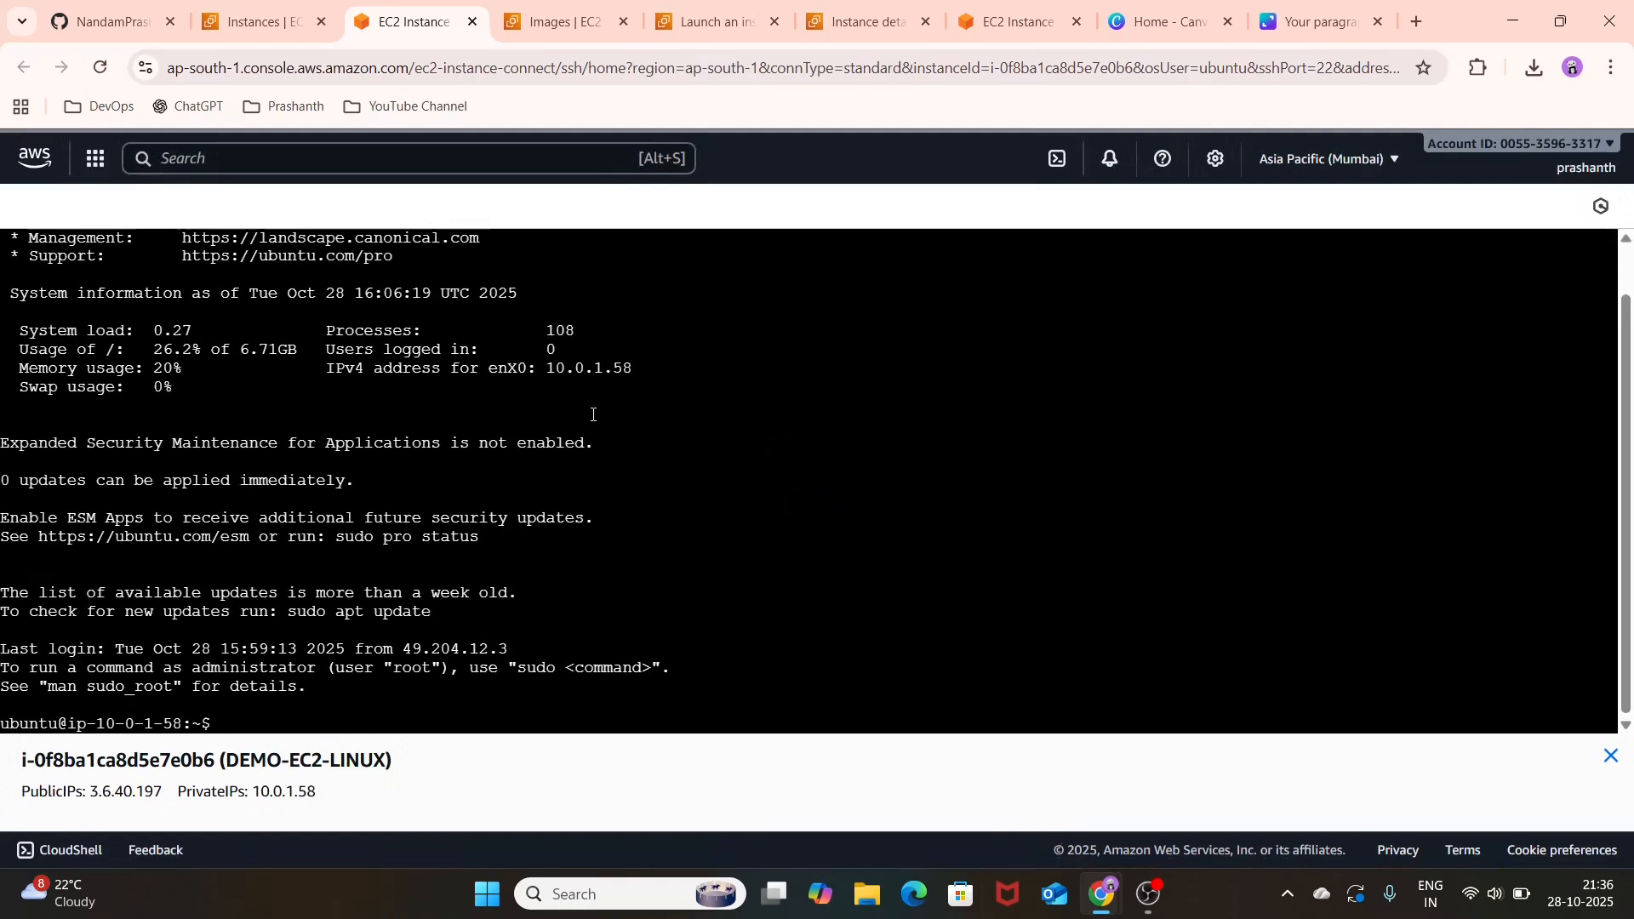
Step: List the files in the ubuntu home directory on DEMO-EC2-LINUX with ls and print its path with pwd
text(ls)
key(Return)
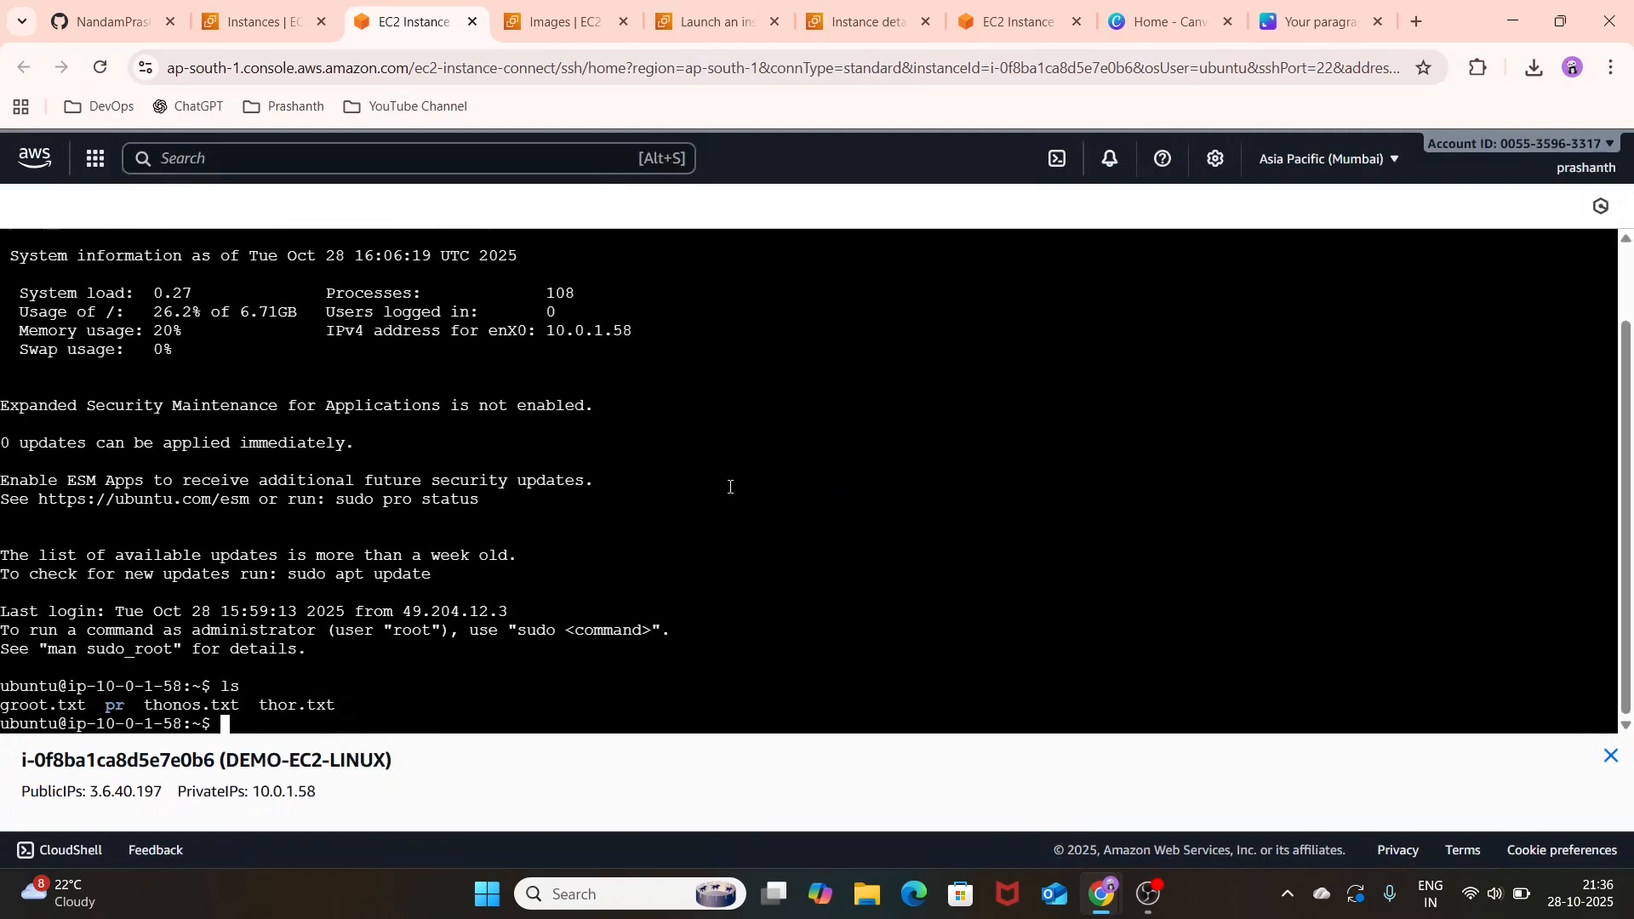
key(Return)
key(Return)
text(pwd)
key(Return)
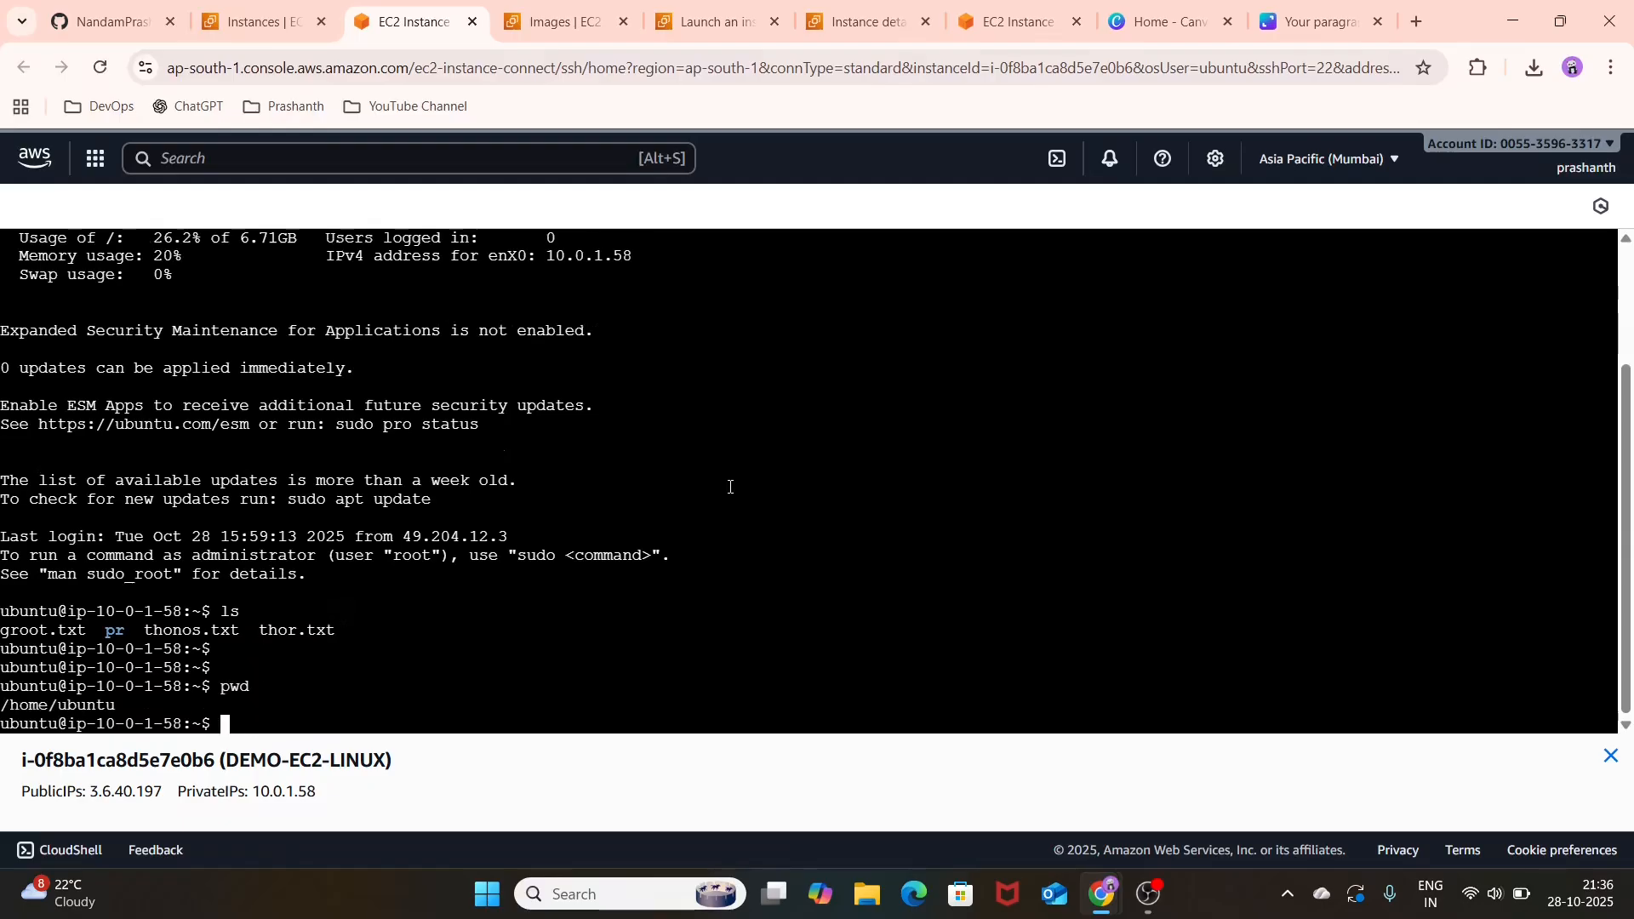
key(Return)
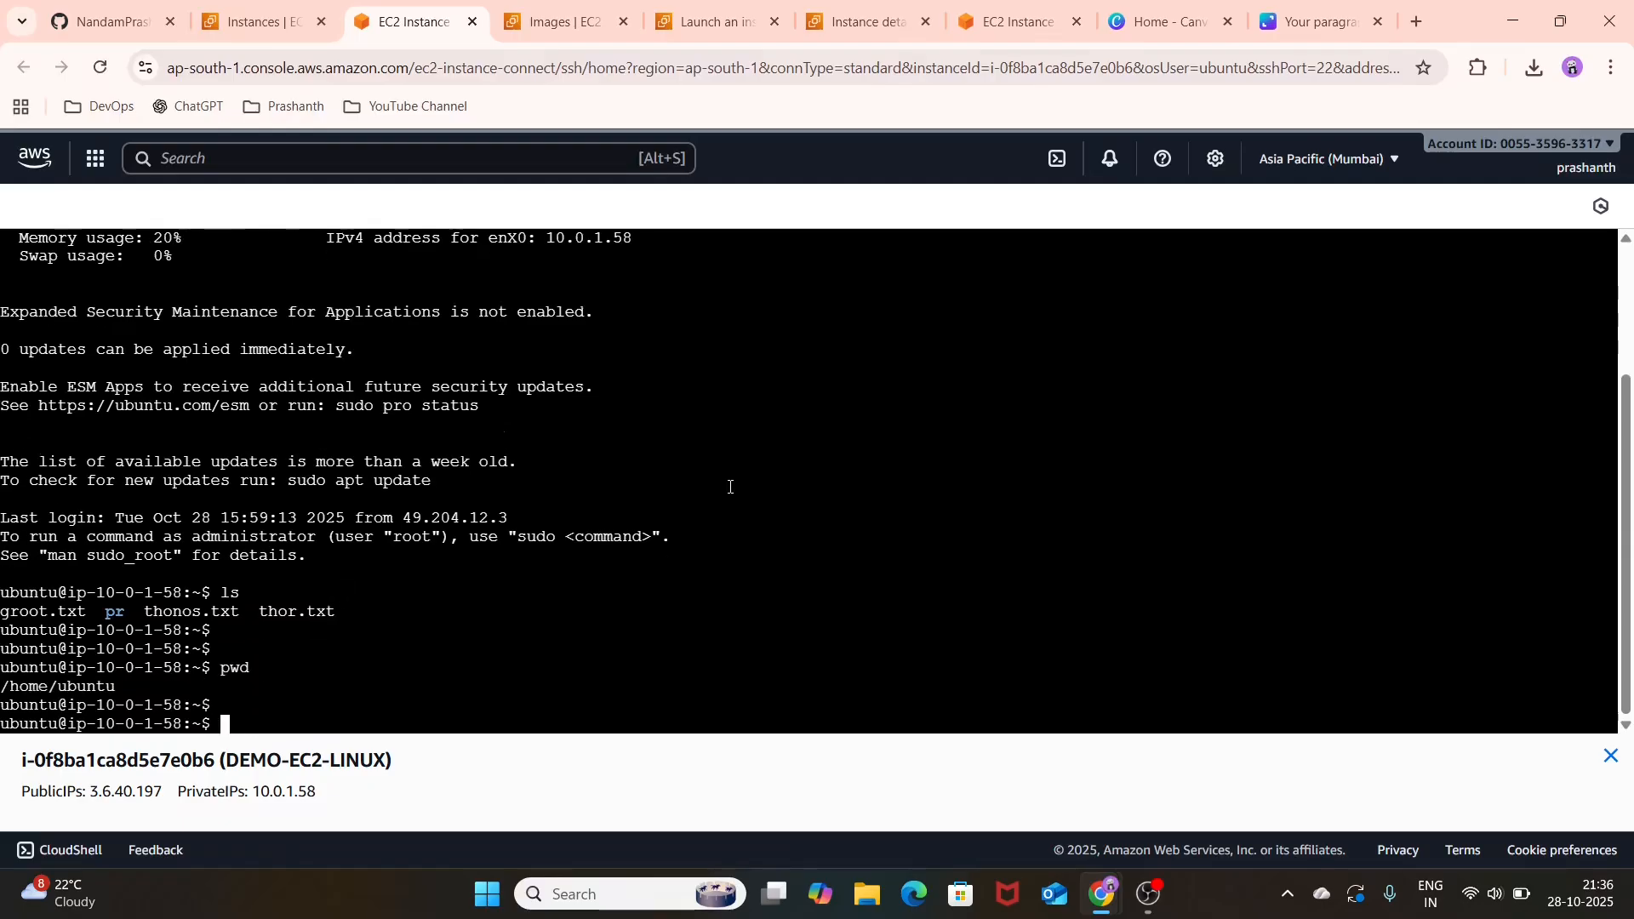
Step: Place the ec2-2 terminal tab beside the DEMO-EC2-LINUX one and print the current directory on ec2-2 with pwd
click(544, 7)
click(845, 7)
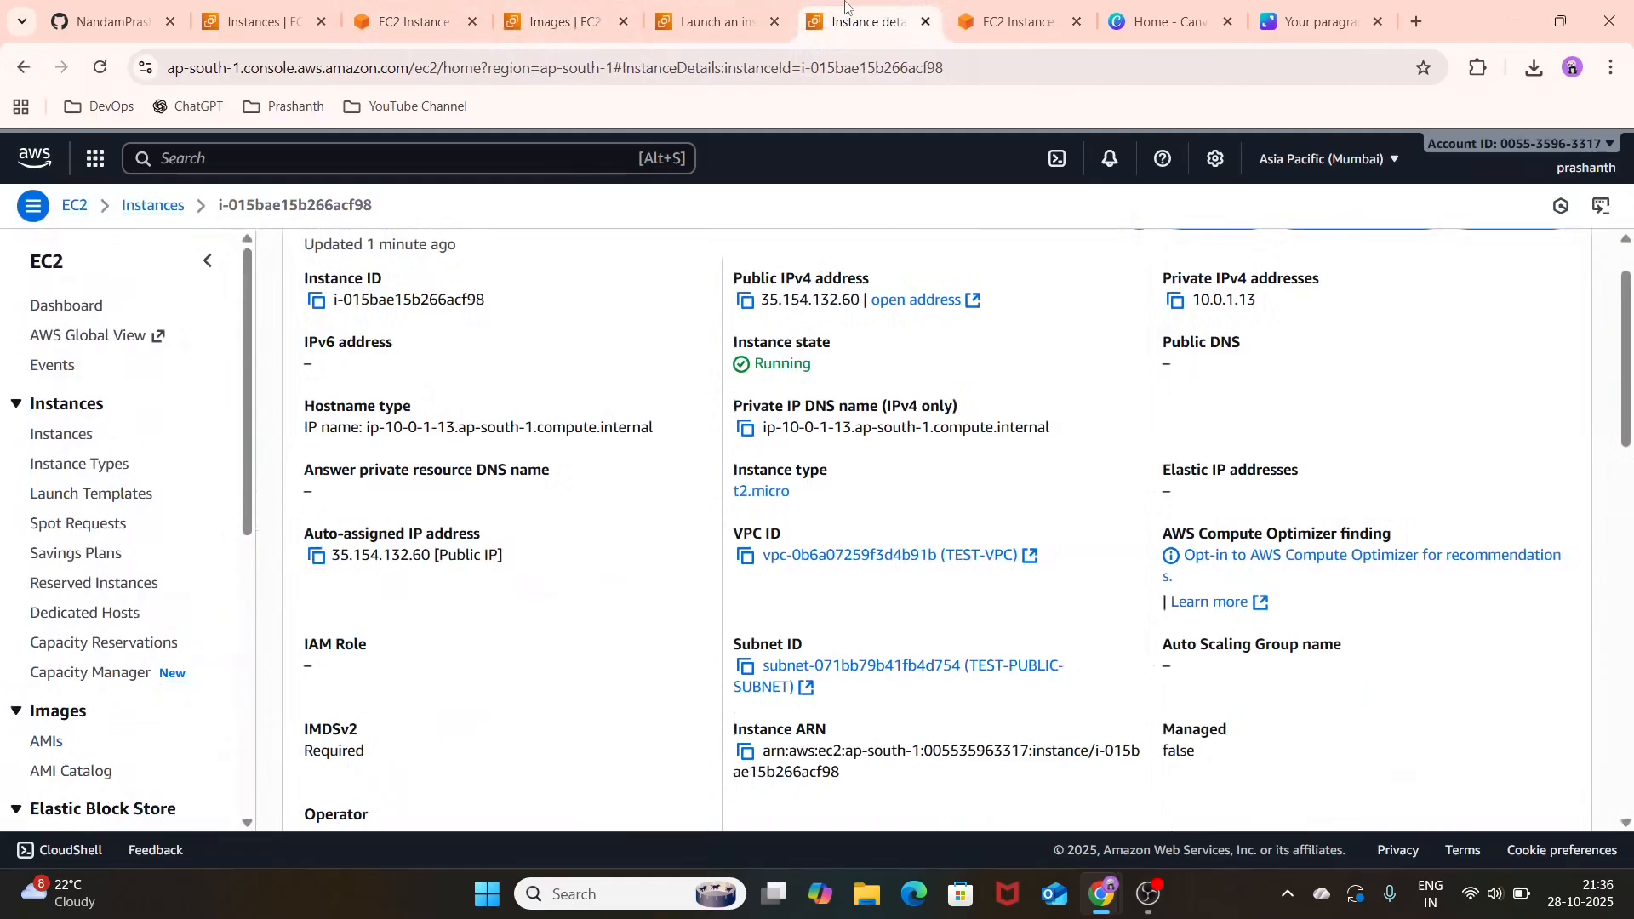
drag(1004, 10, 547, 4)
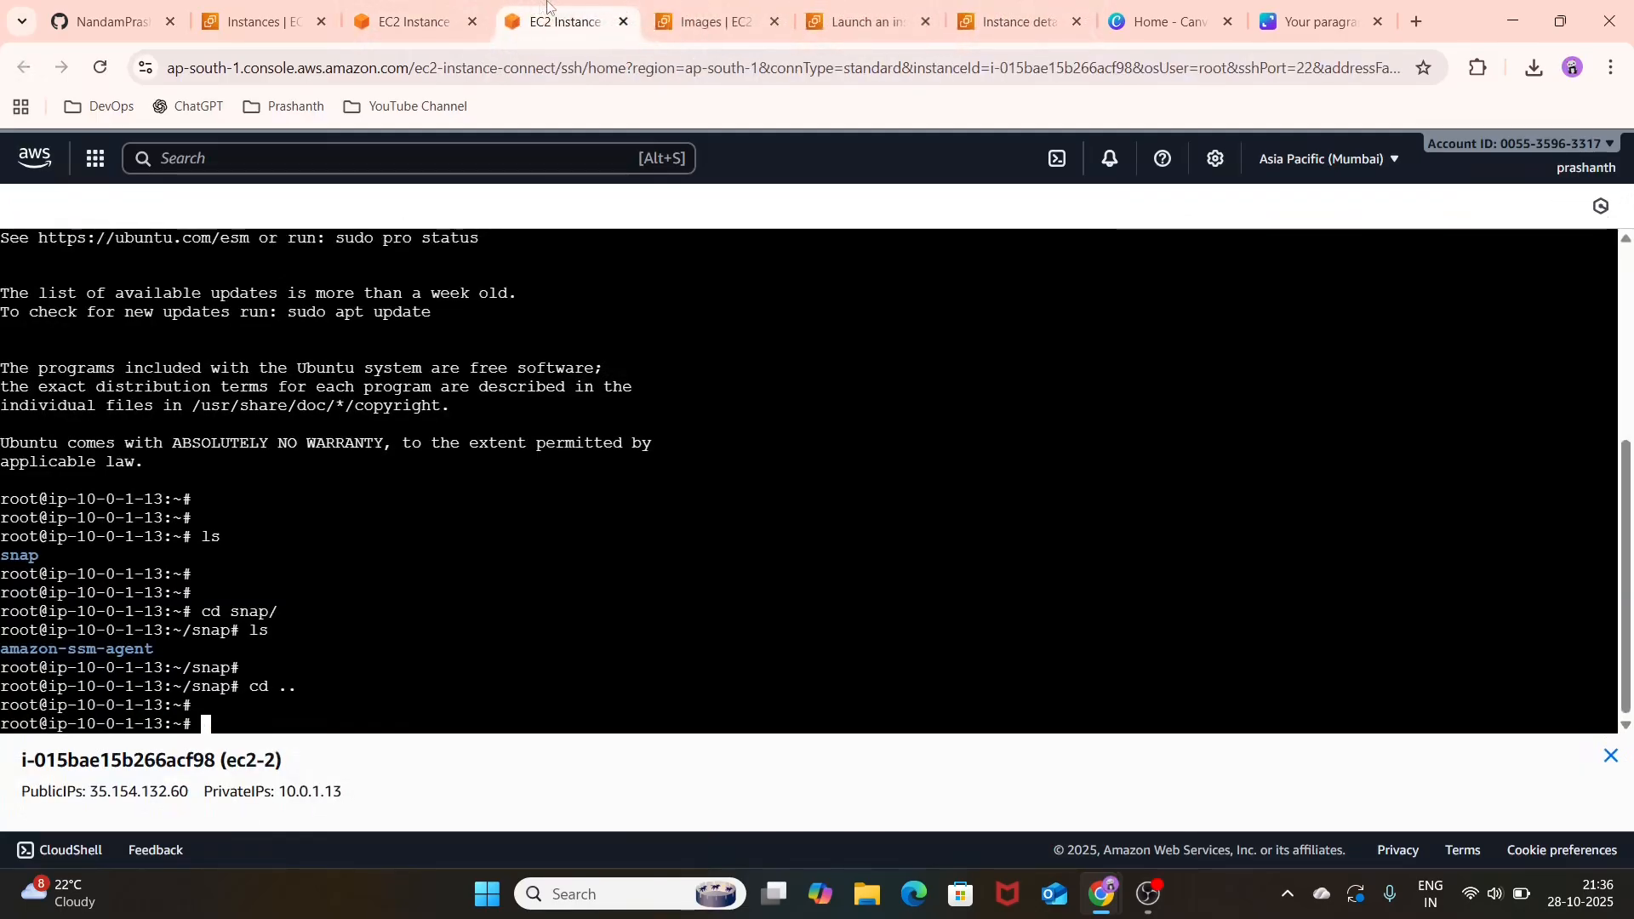
text(pwd)
key(Return)
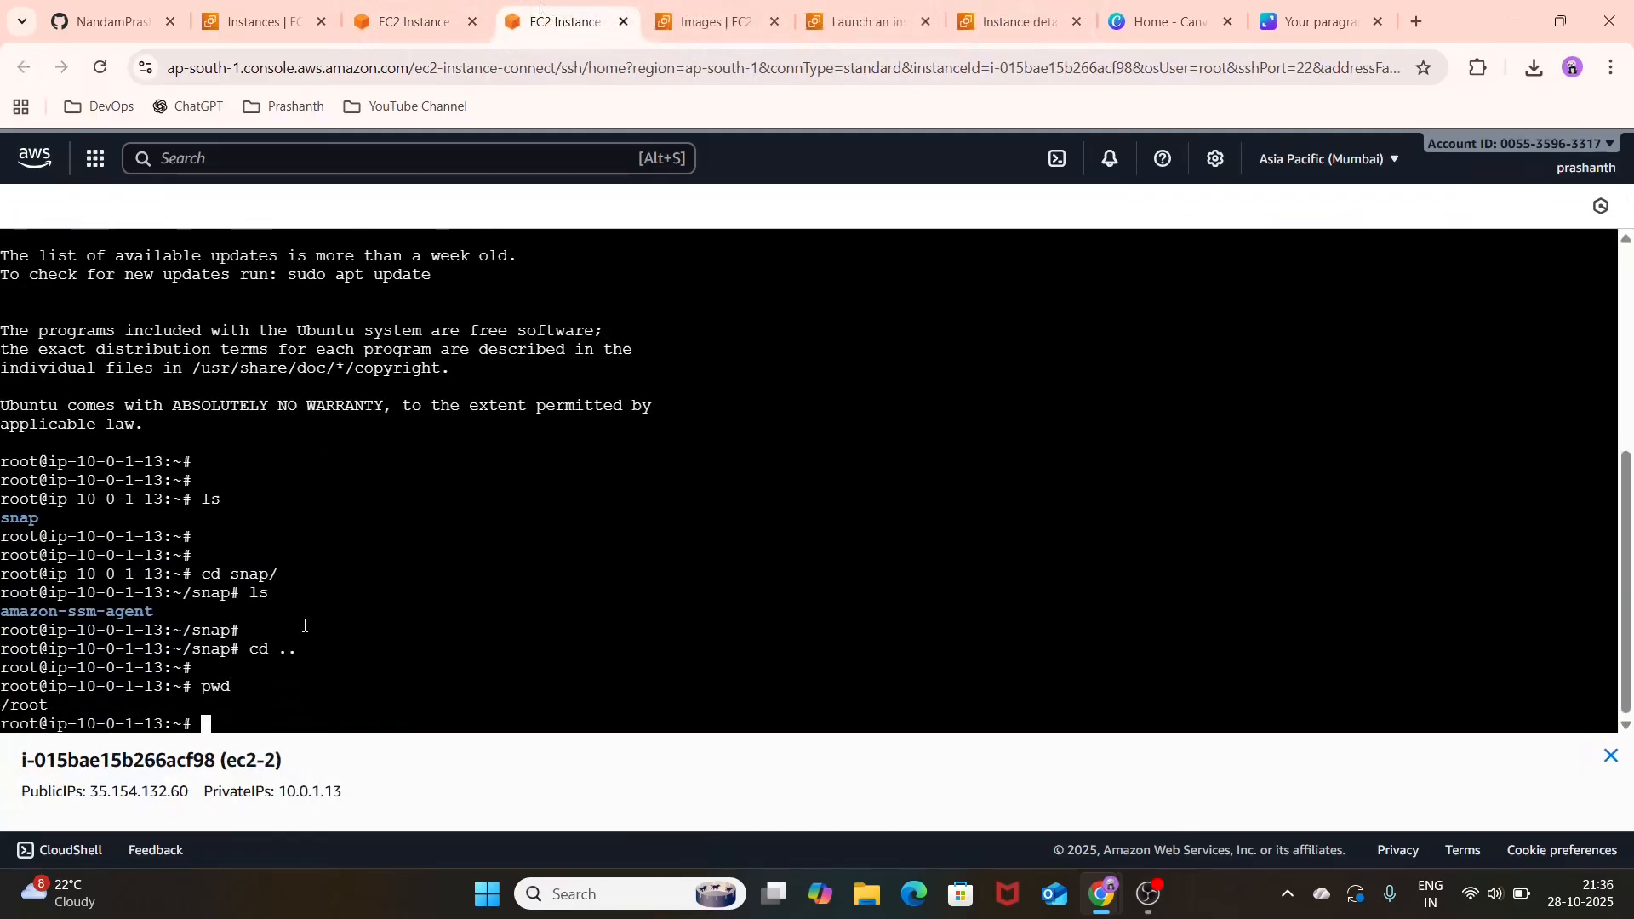
key(Return)
Step: Change to /home/ in the ec2-2 terminal and list its contents with ls
text(cd /home/)
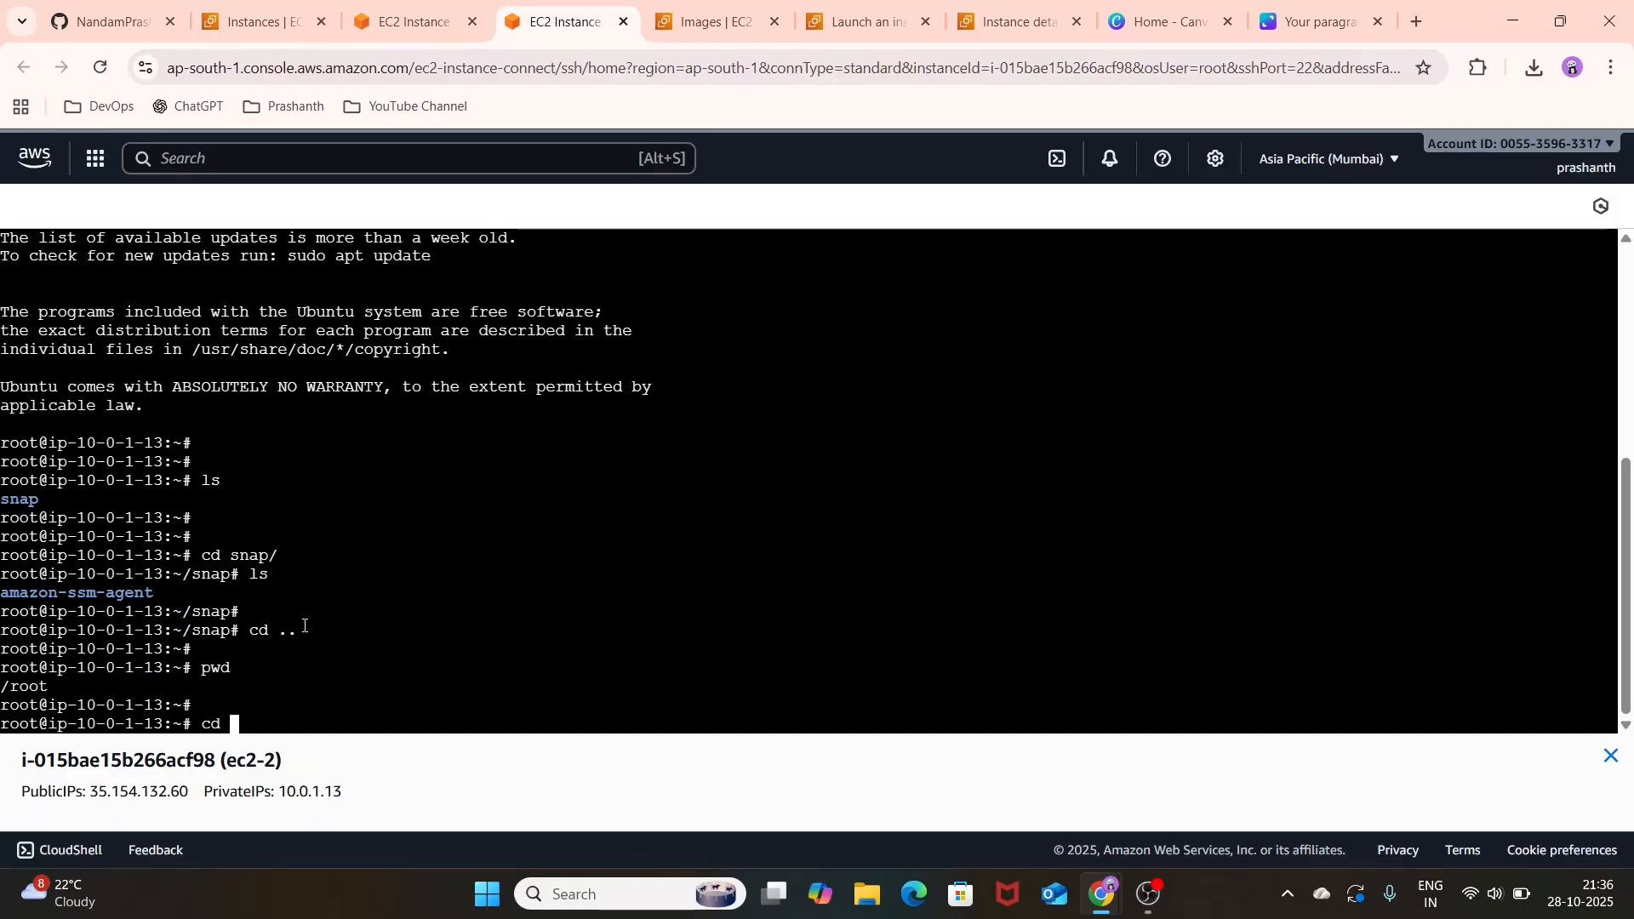
key(Return)
text(ls)
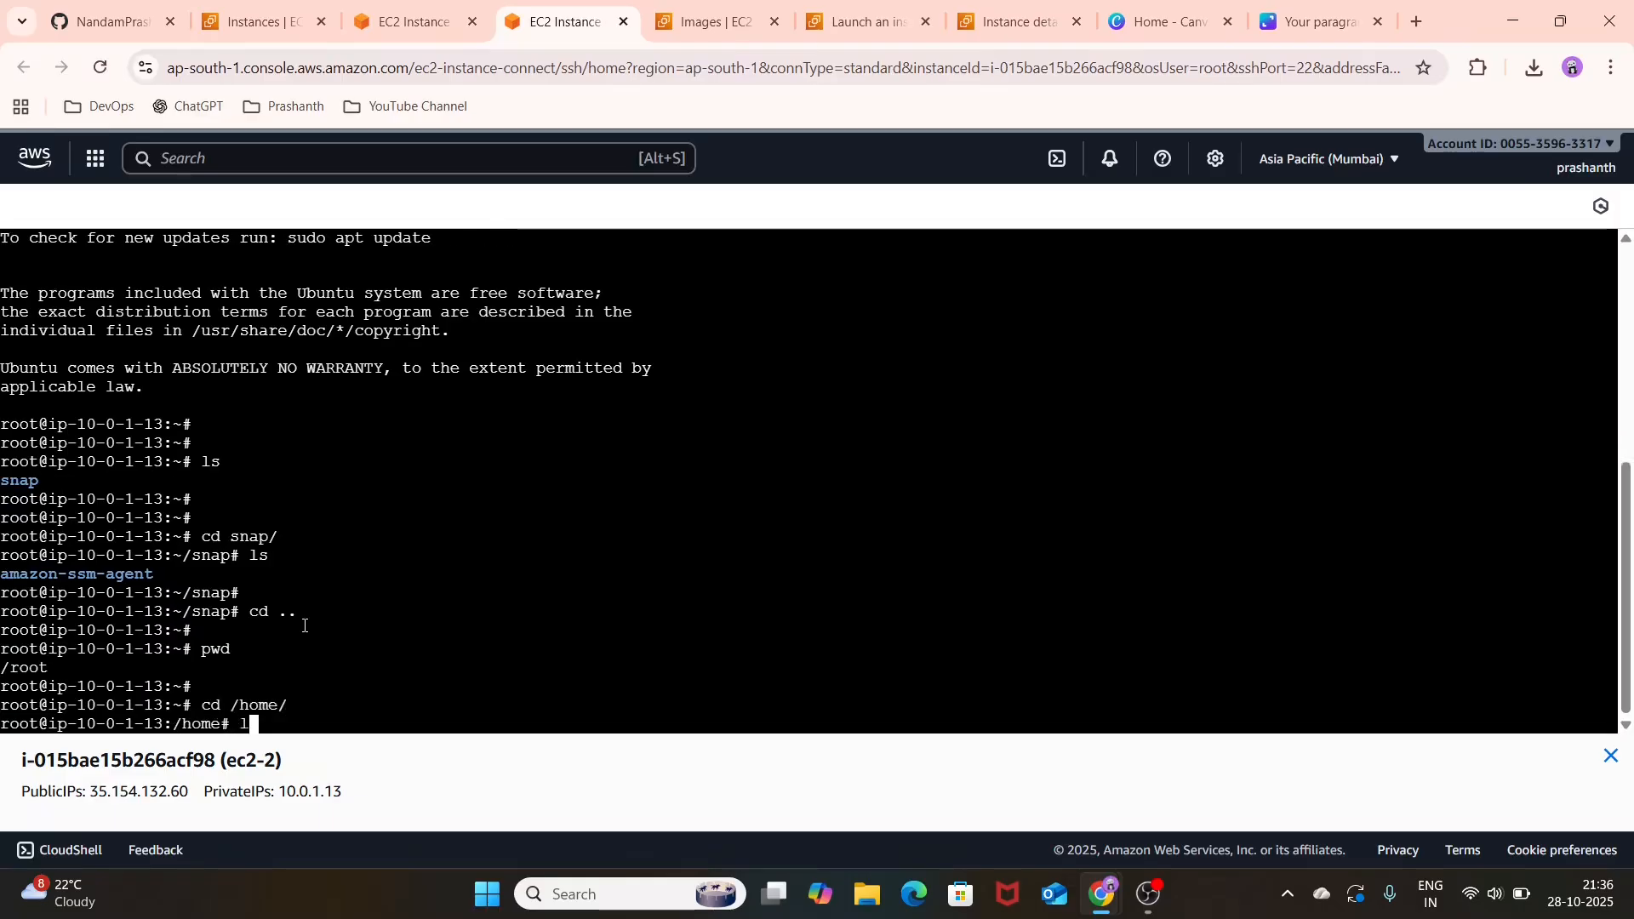
key(Return)
Step: Change into the ubuntu directory on ec2-2 with cd ubuntu/ and list its files with ls
key(Return)
text(cd )
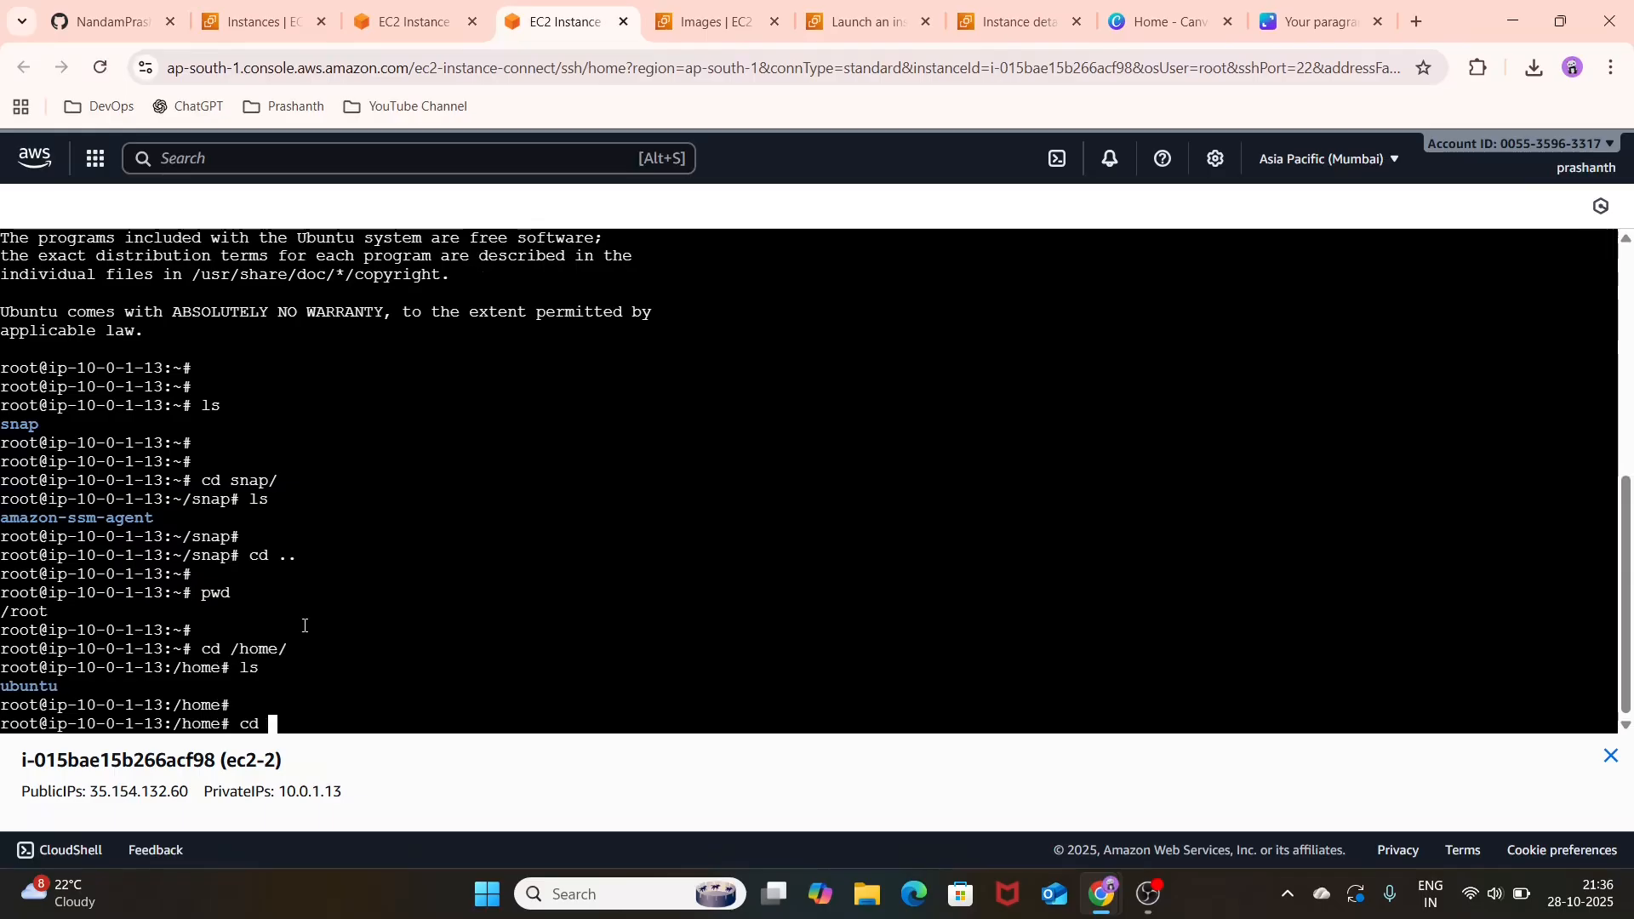
text(ubuntu/)
key(Return)
key(Return)
text(ls)
key(Return)
key(Return)
key(Return)
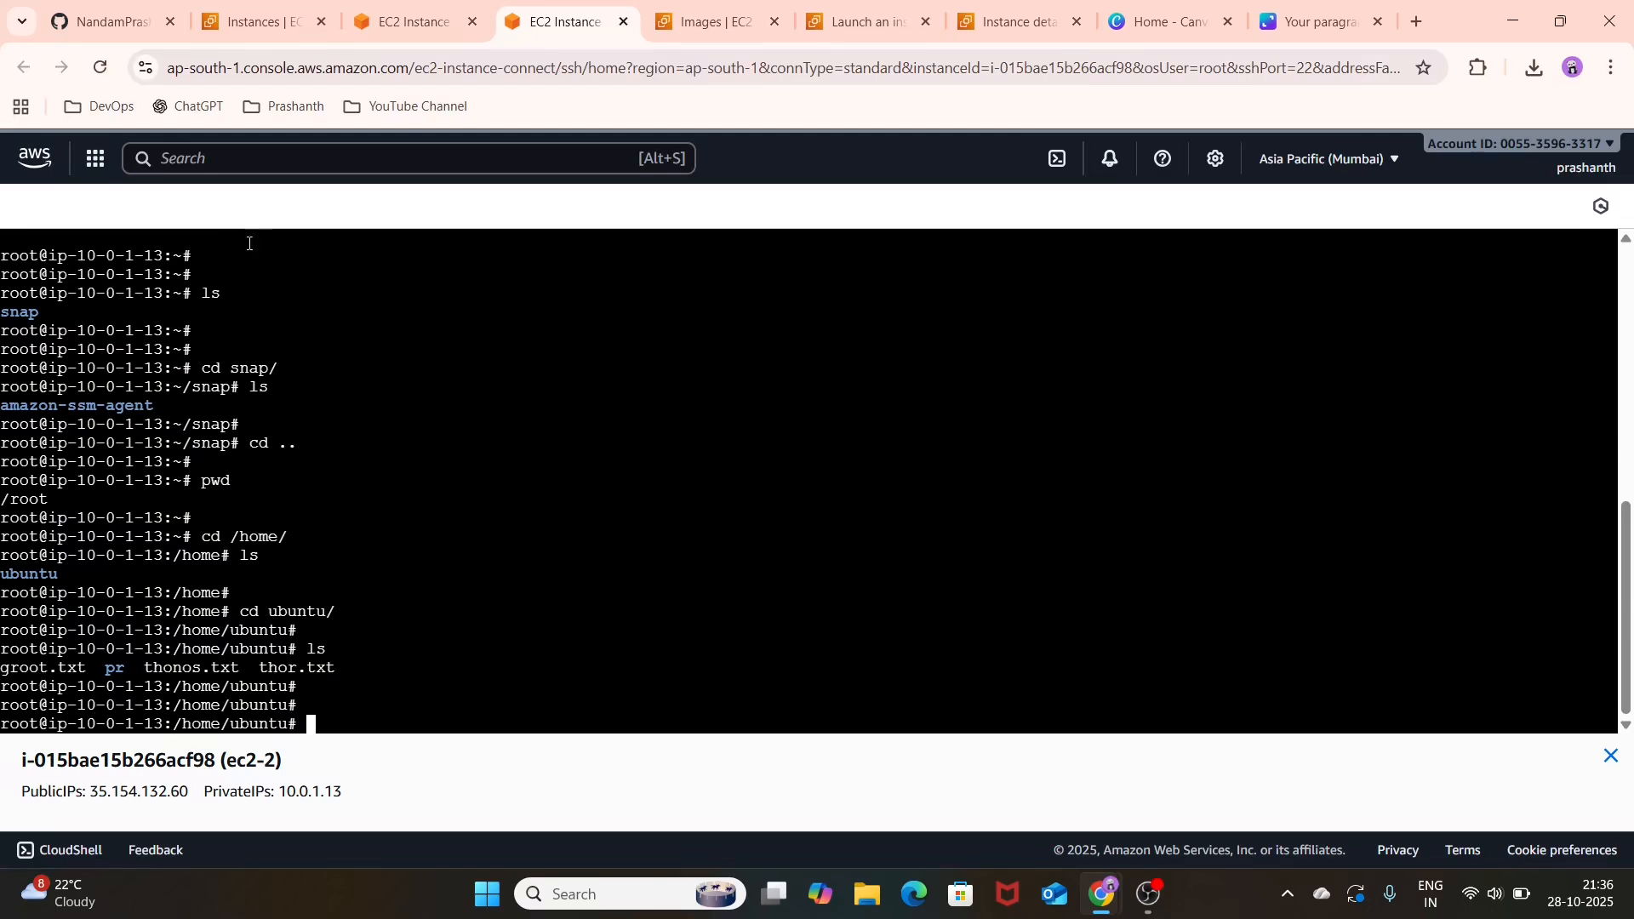
Step: Compare the file listings in the DEMO-EC2-LINUX and ec2-2 terminals
click(408, 21)
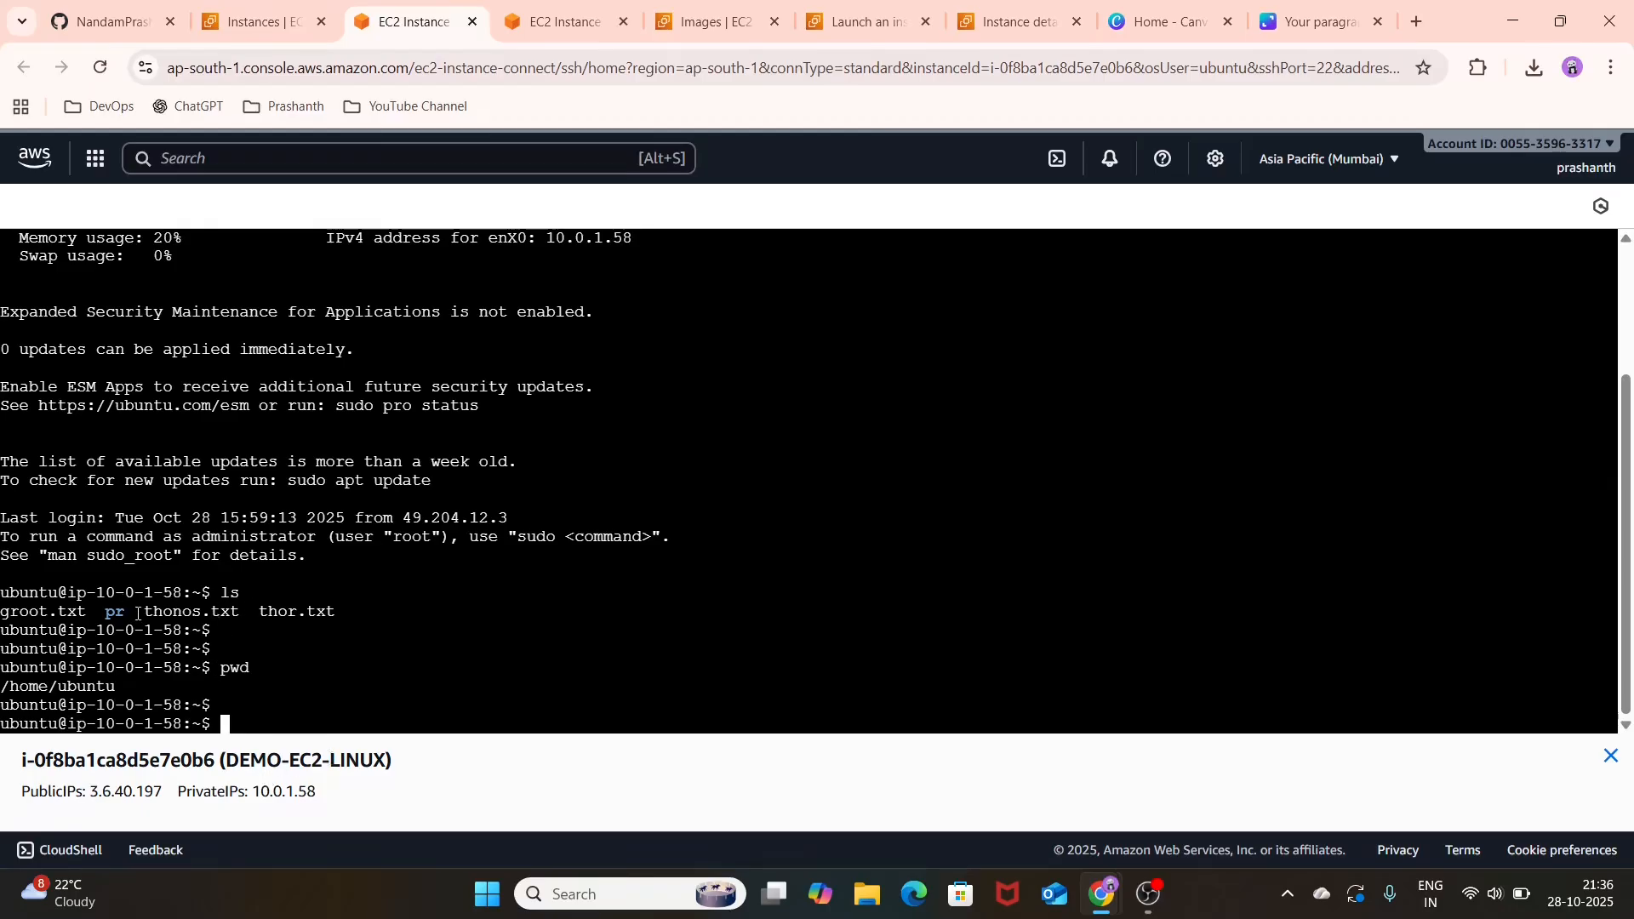
click(550, 10)
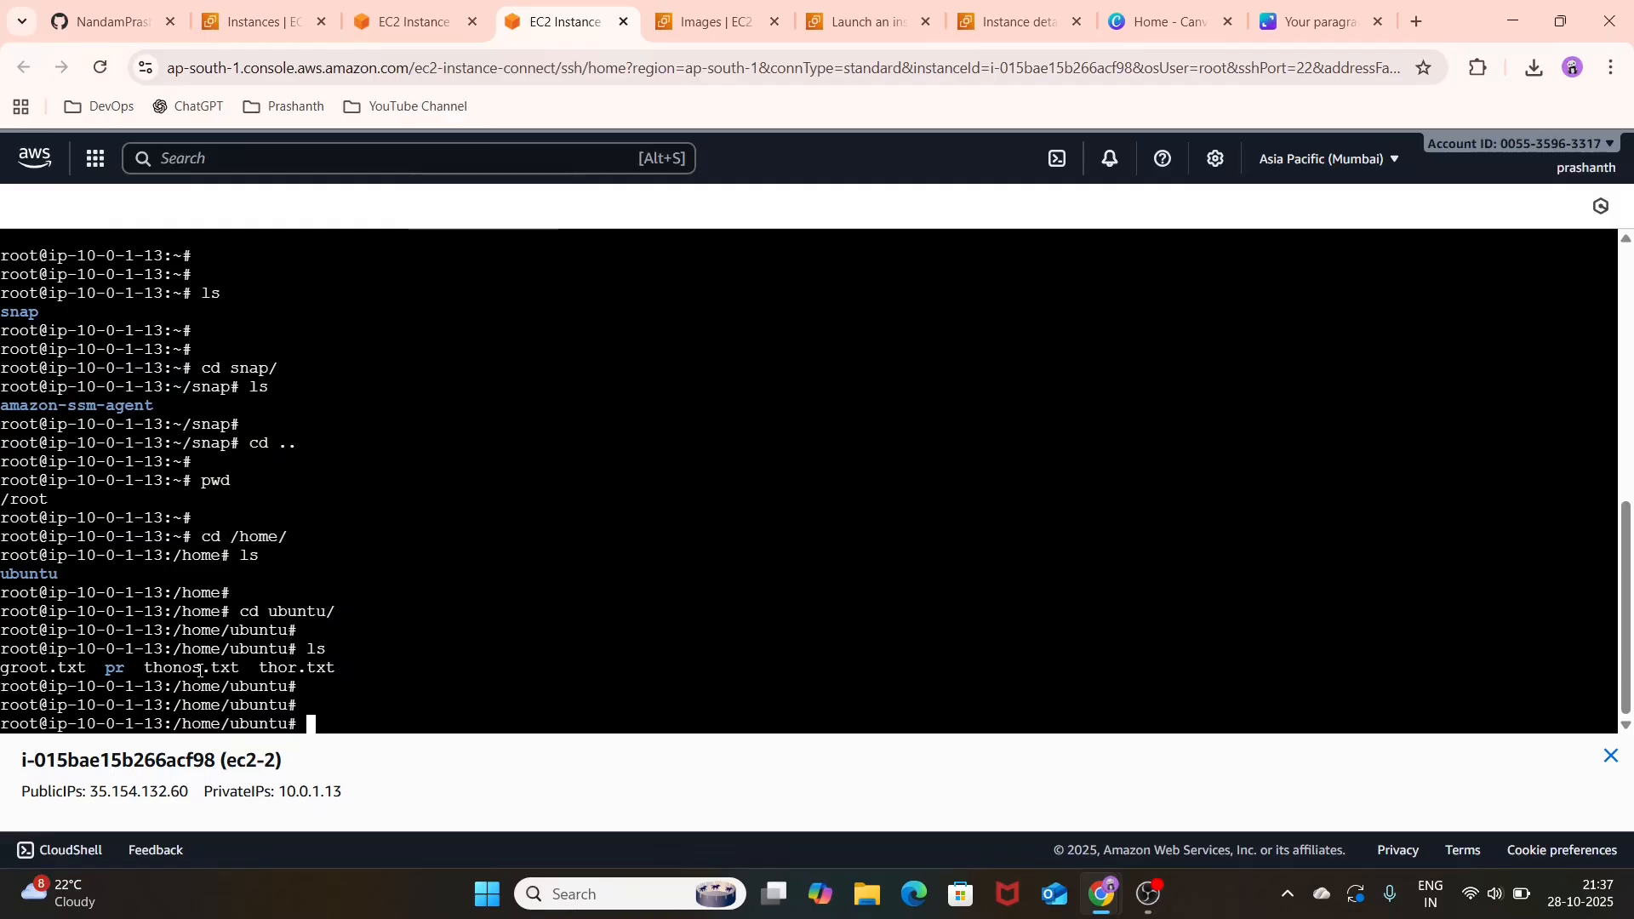
click(386, 16)
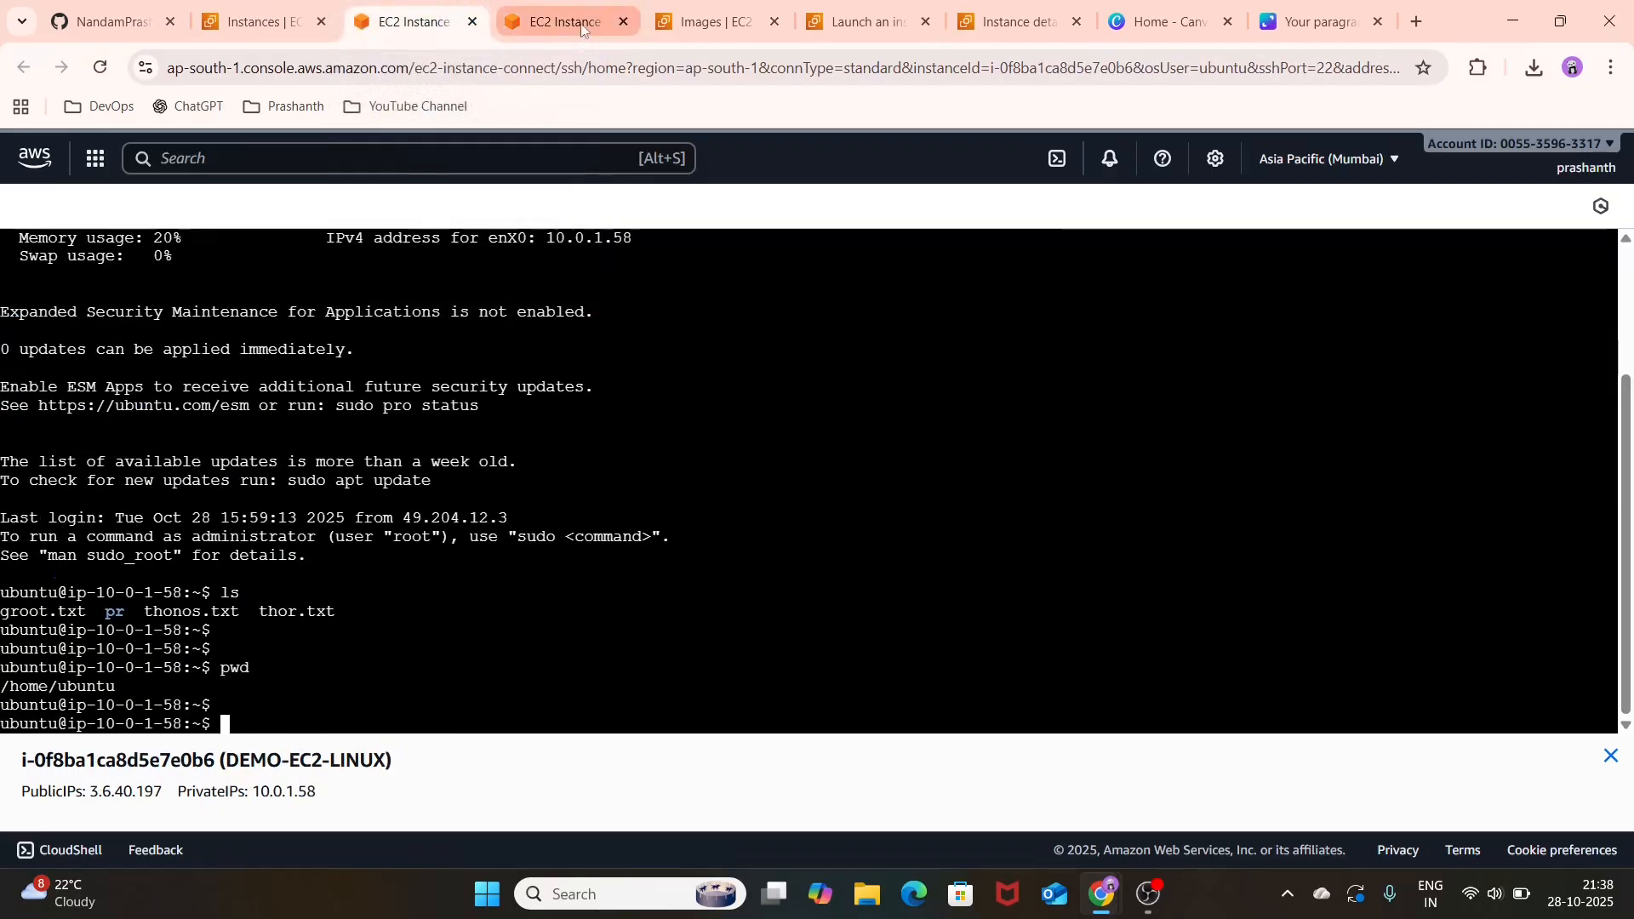
Step: Close both instance terminal tabs and the AMIs, launch and instance details tabs, keeping the Instances list open
click(625, 22)
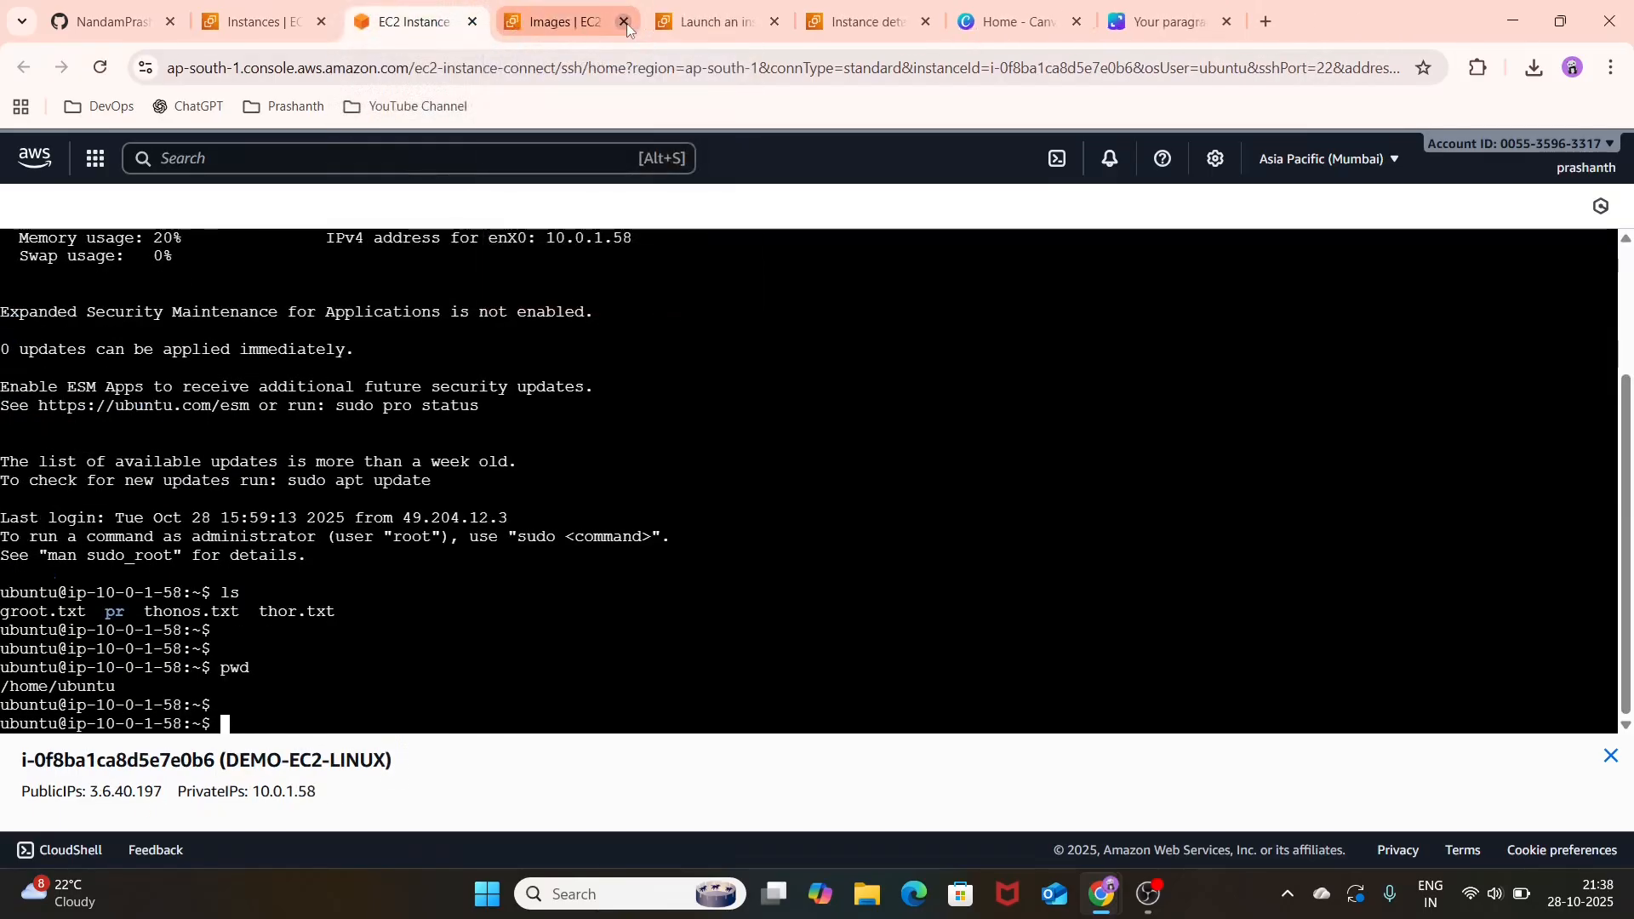
click(625, 22)
click(625, 22)
click(625, 22)
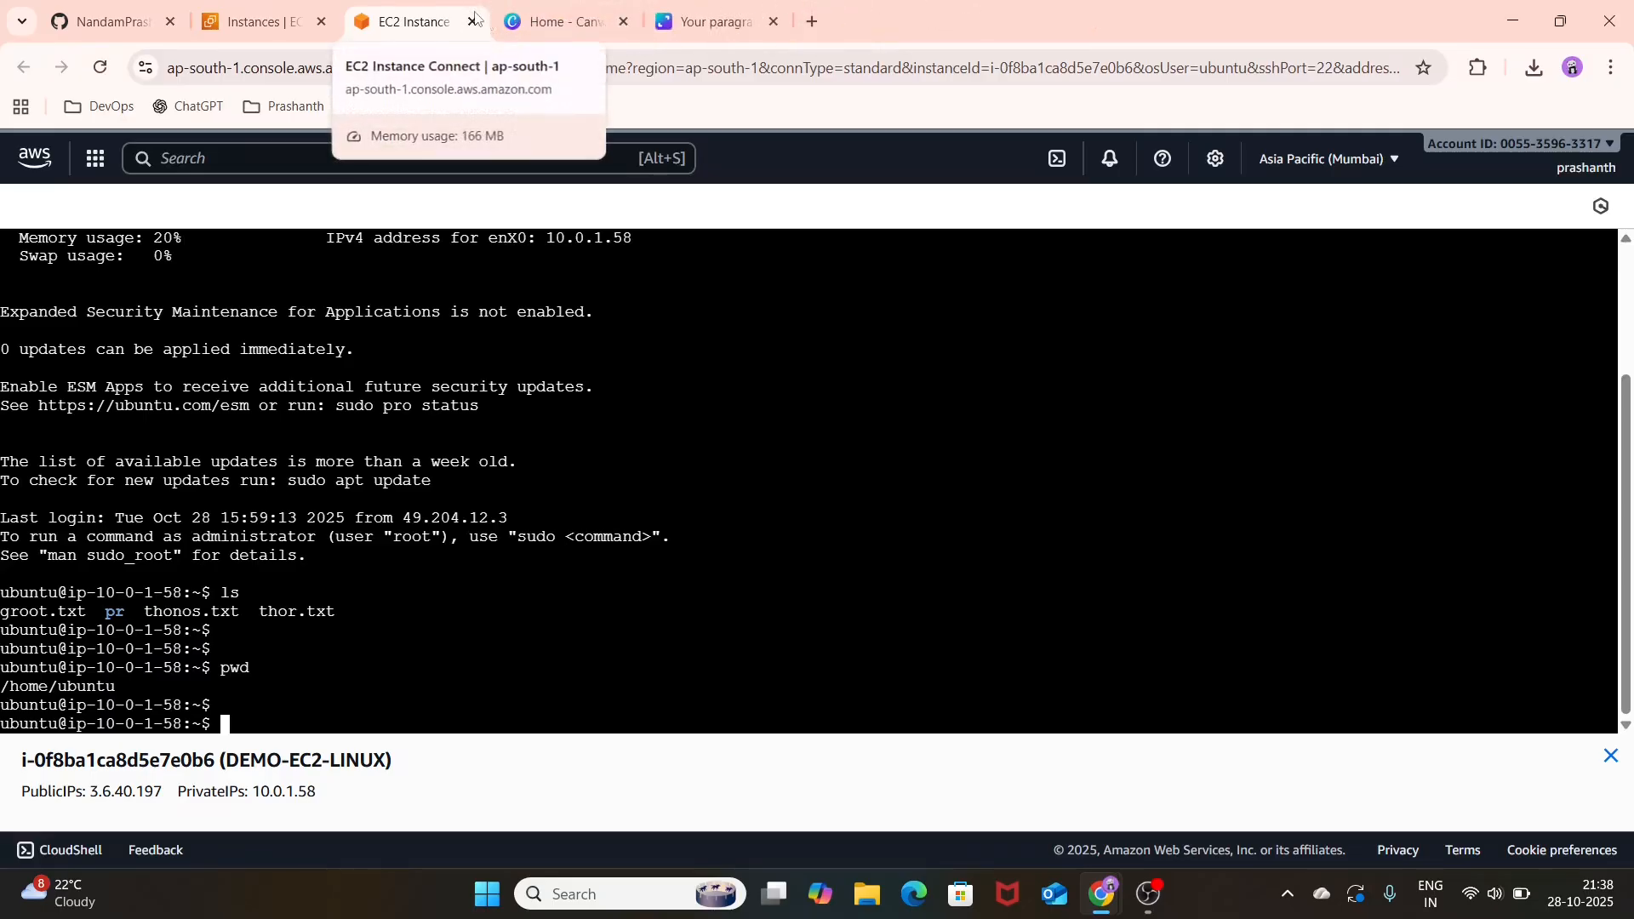
click(474, 21)
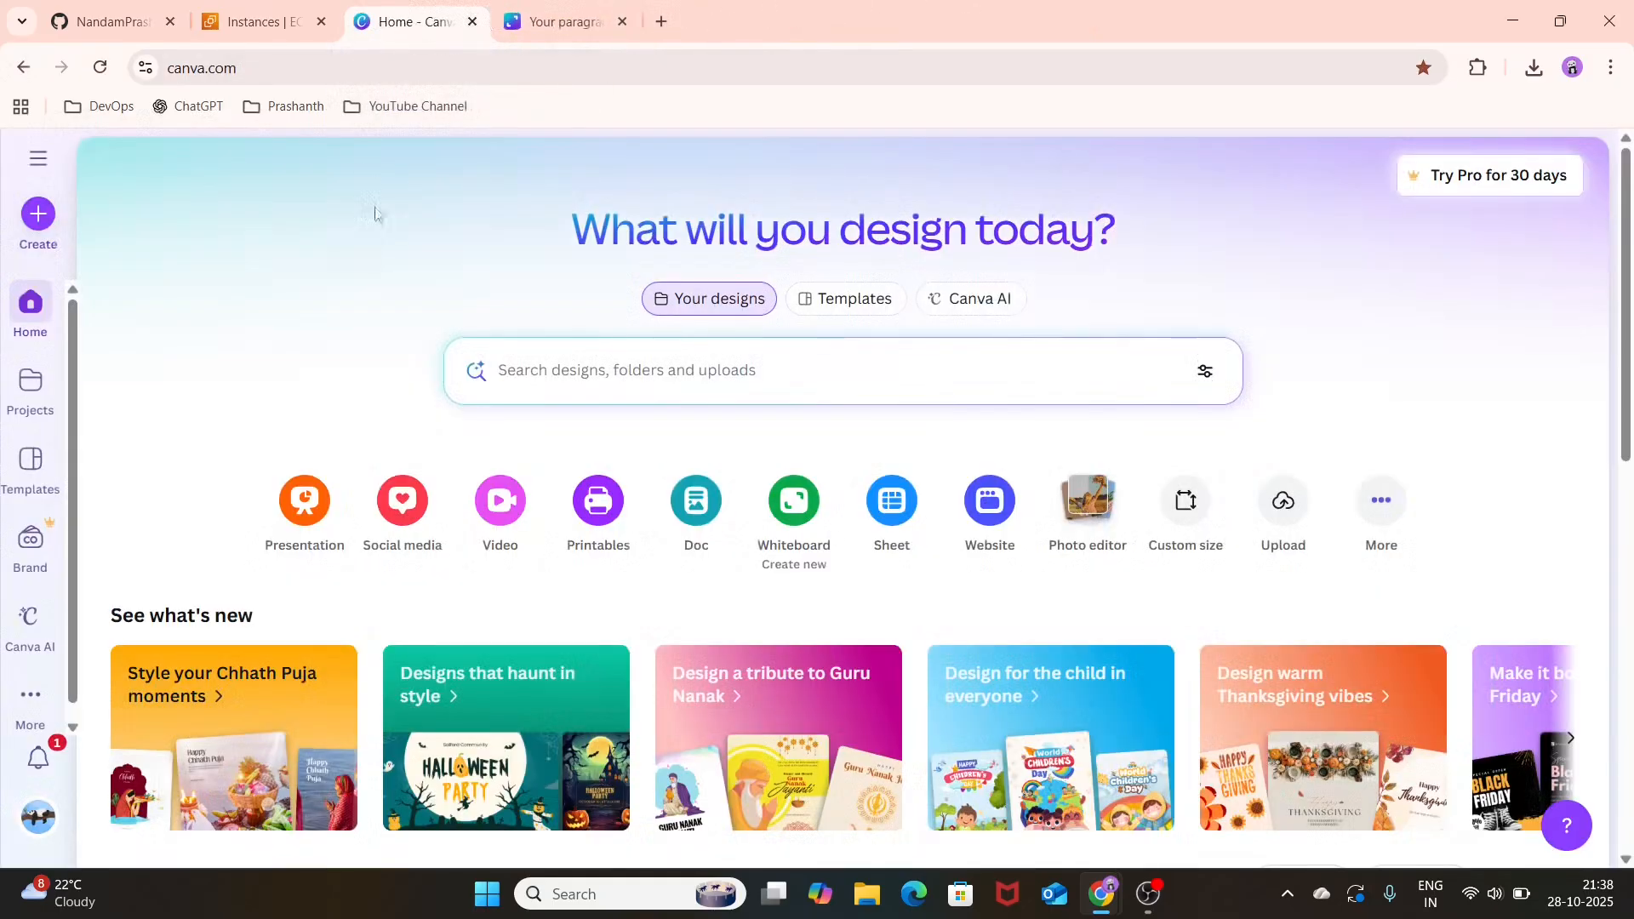
Step: Terminate the DEMO-EC2-LINUX and ec2-2 instances from the Instances list and refresh the list
click(274, 7)
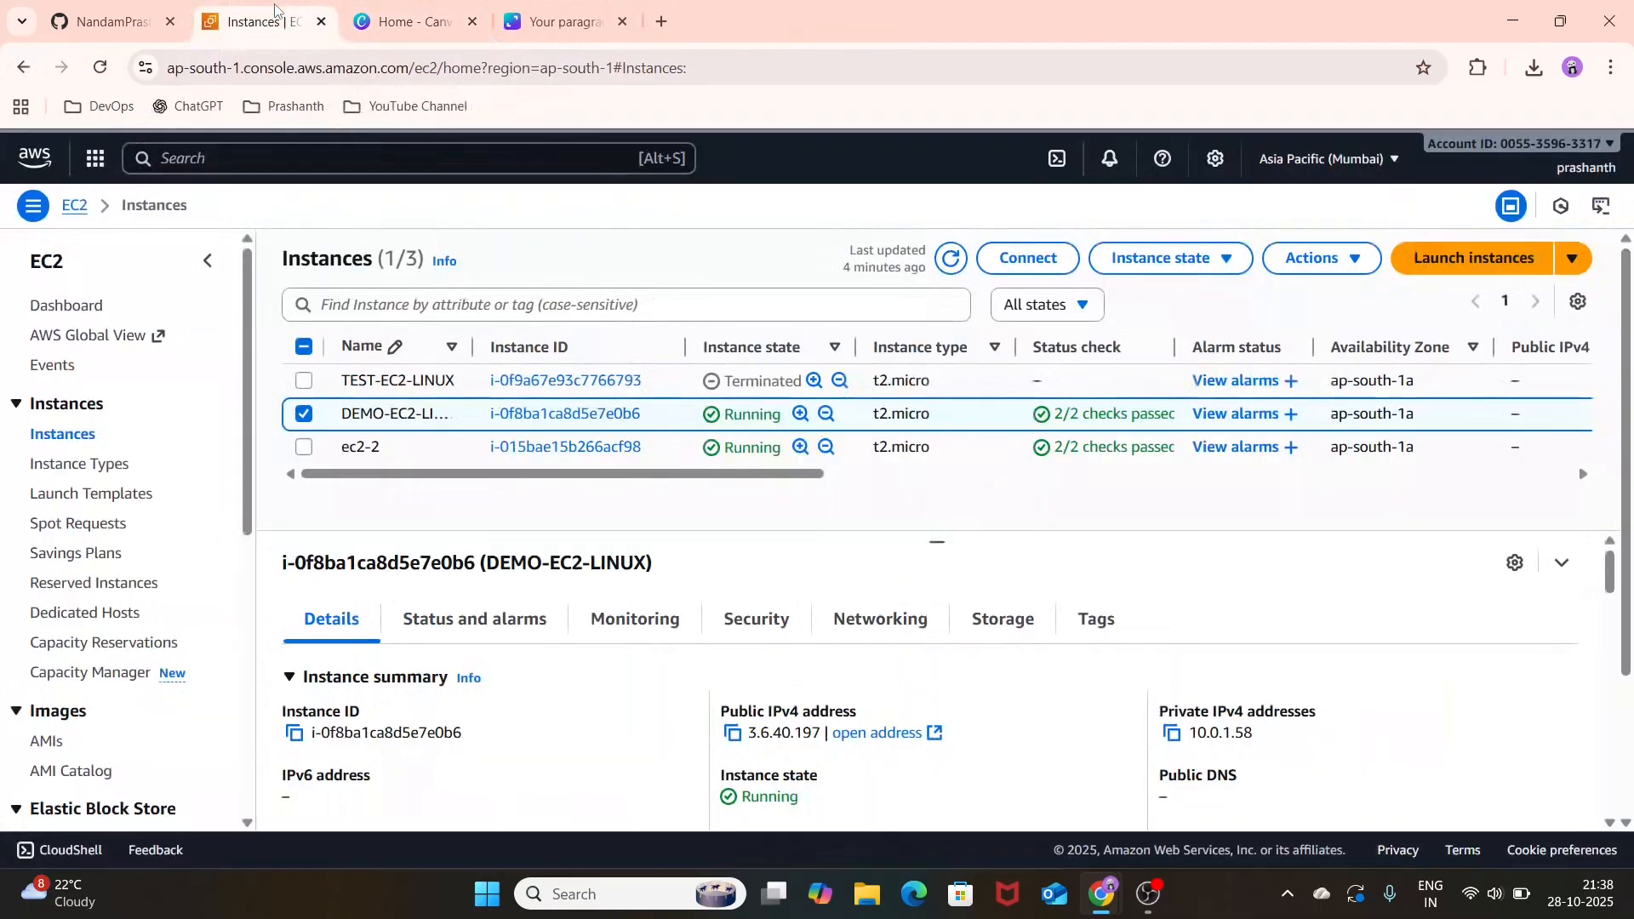
click(304, 447)
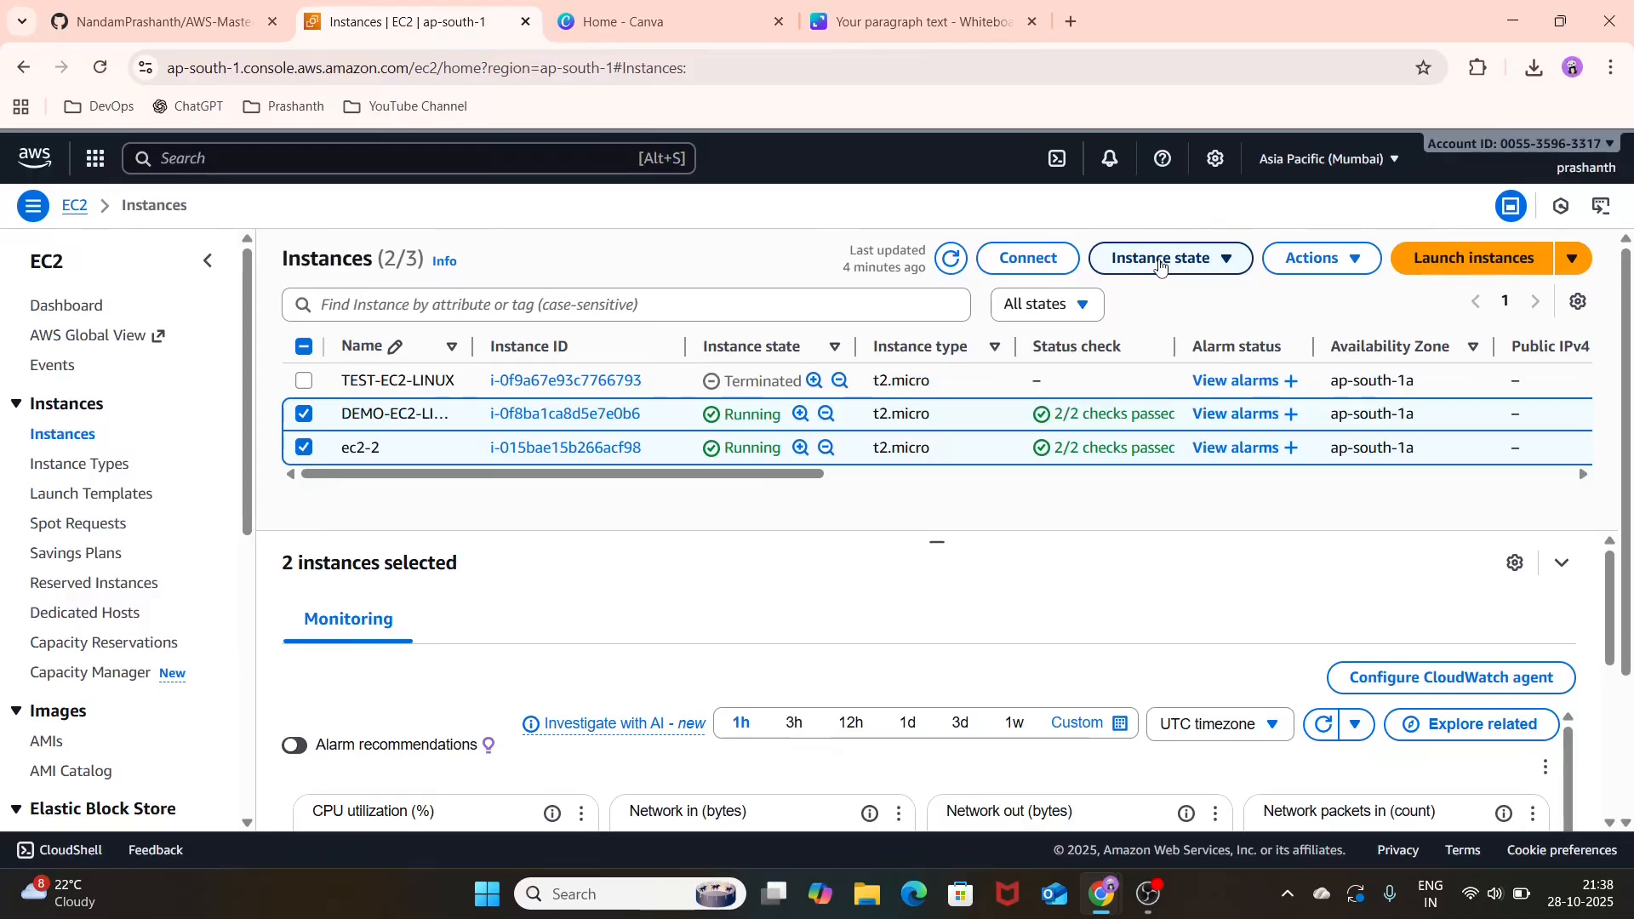
click(1346, 261)
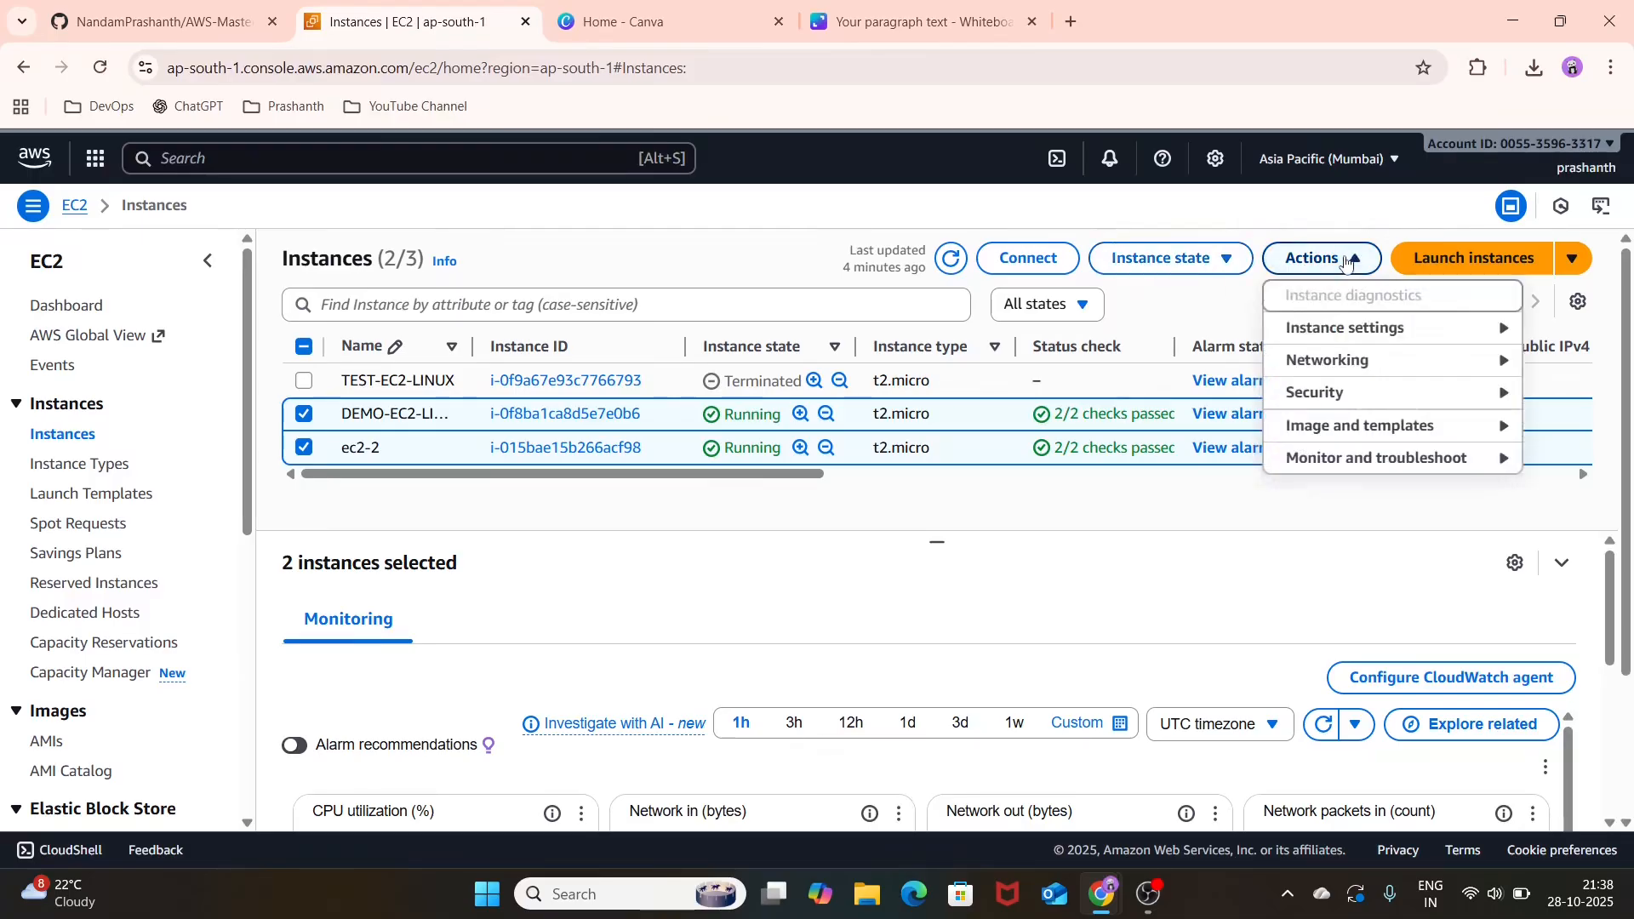
click(1226, 260)
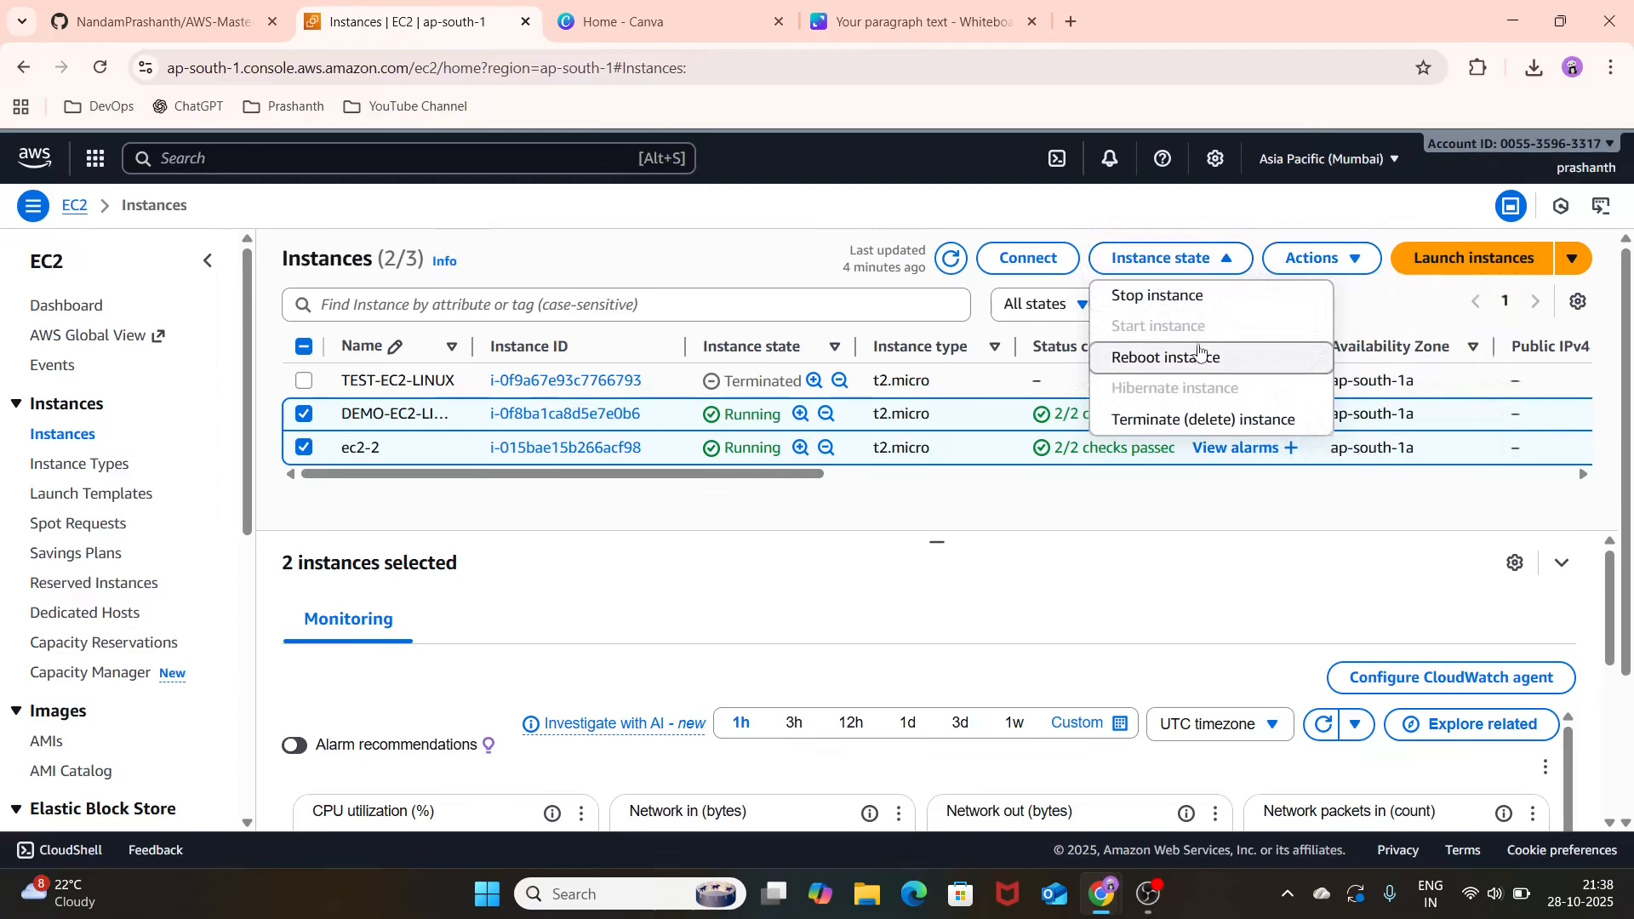
click(1217, 434)
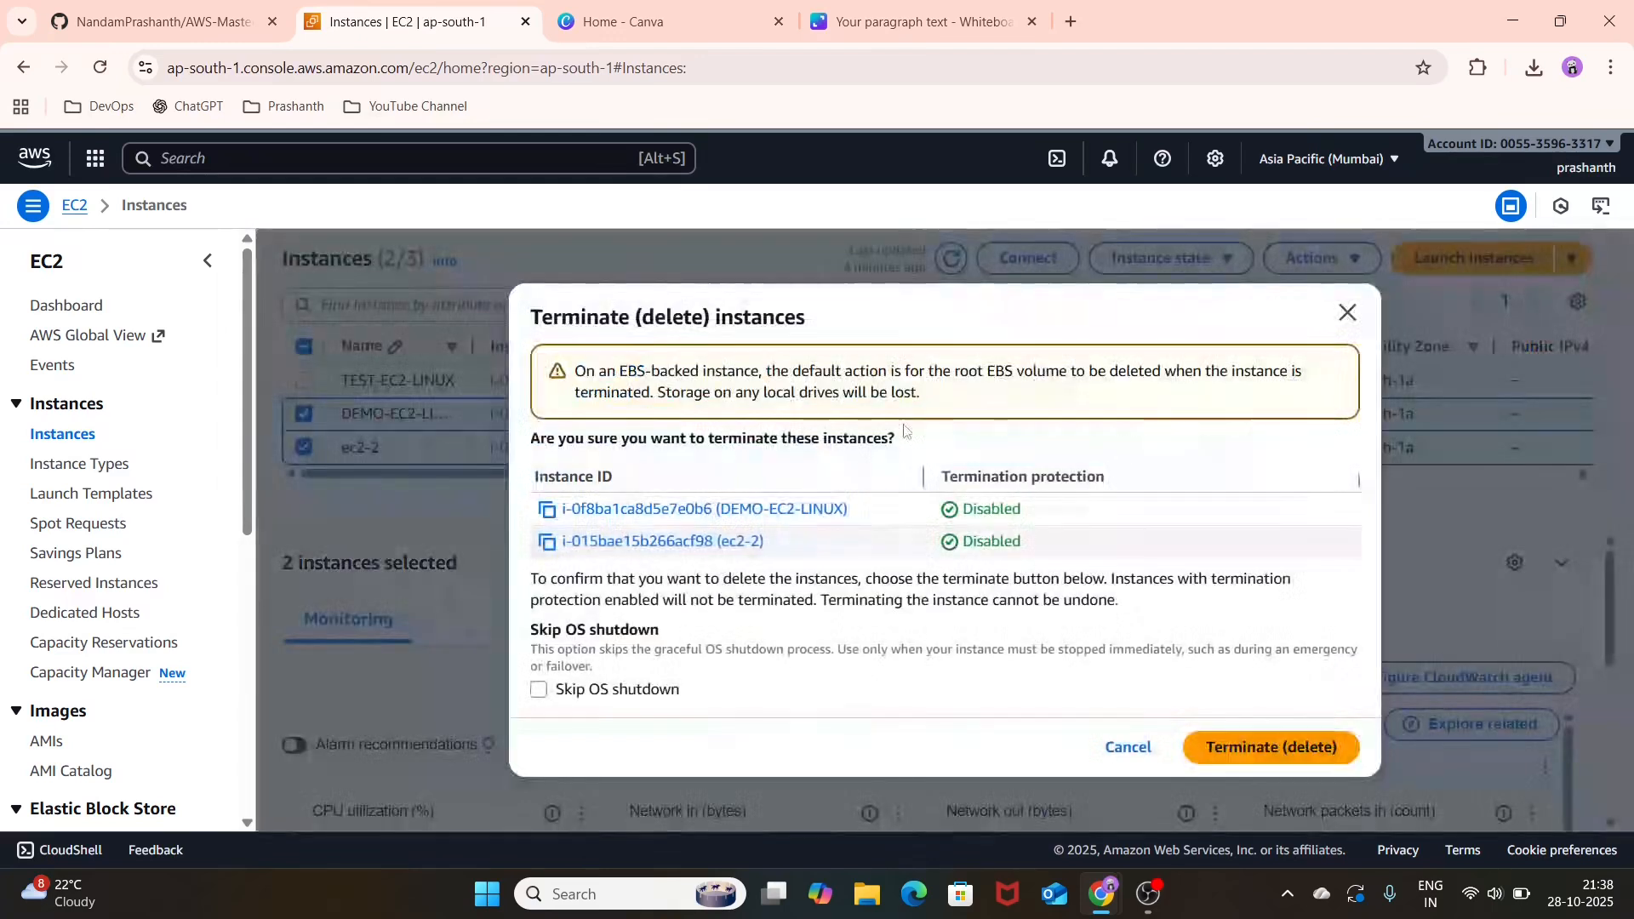
click(1254, 747)
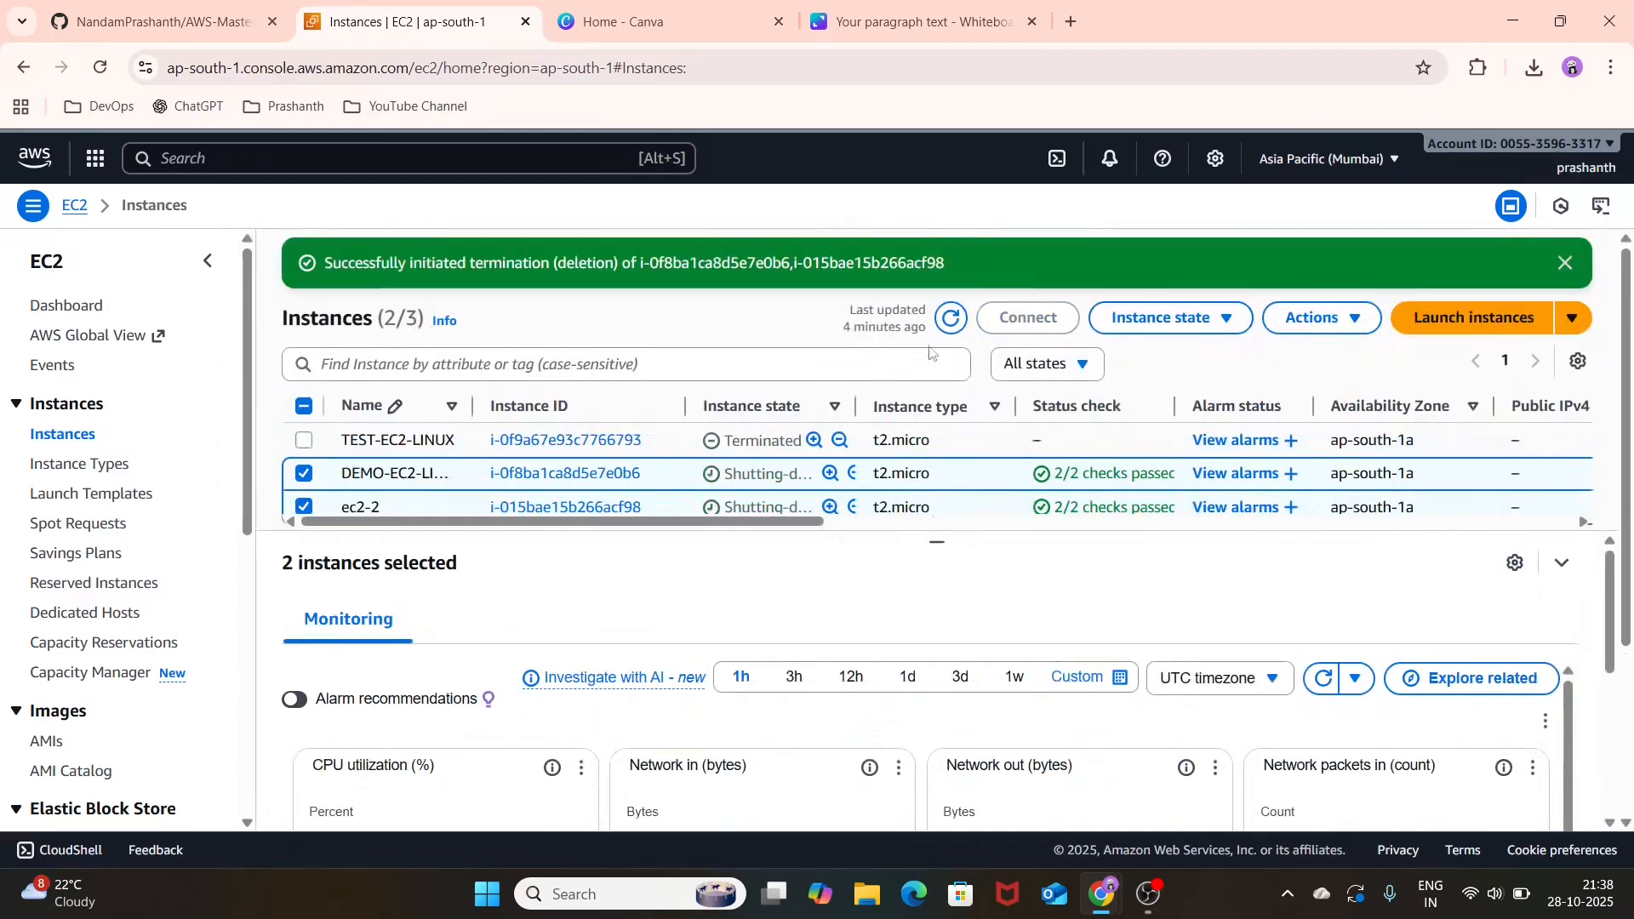
click(953, 320)
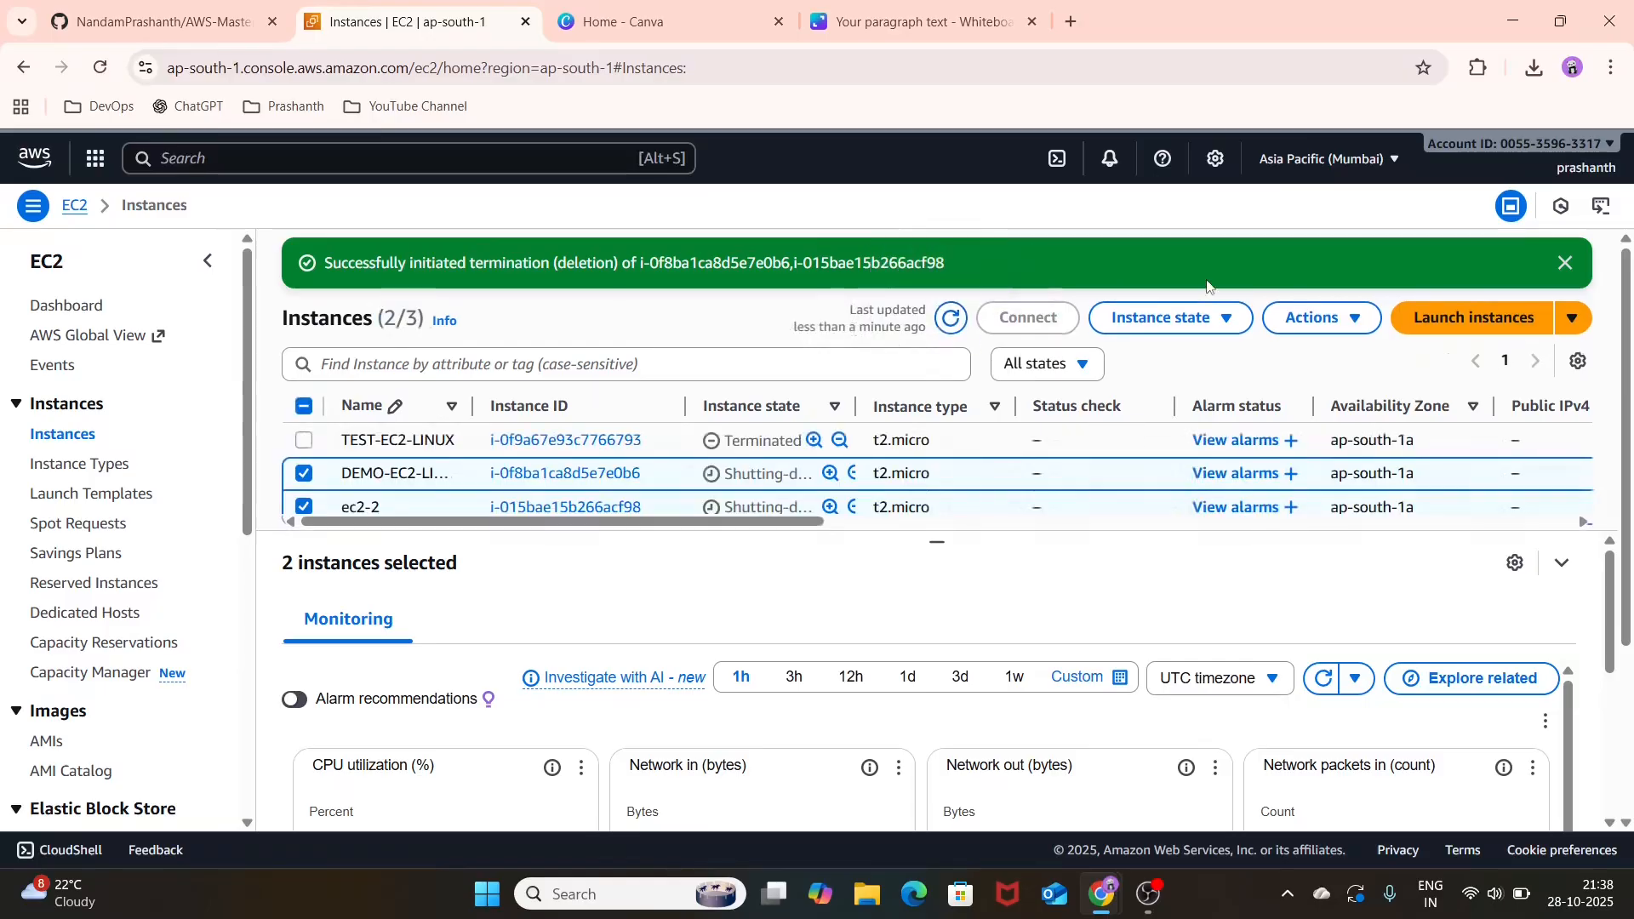
click(1564, 263)
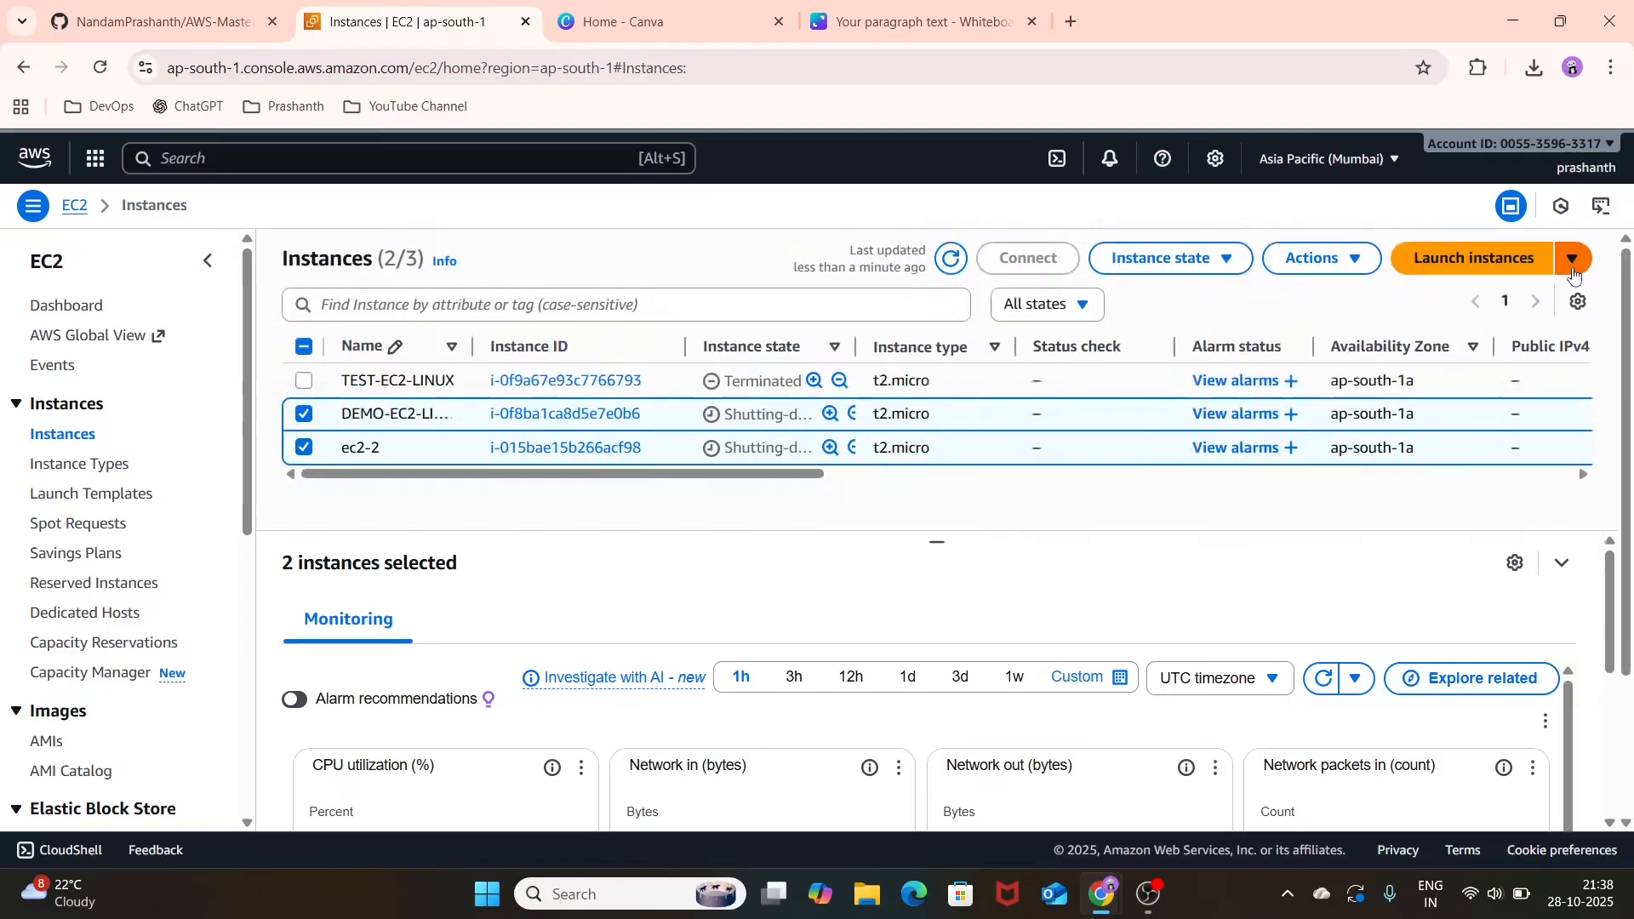
Step: Start launching a new EC2 instance and name it TEST-WIN
click(1481, 264)
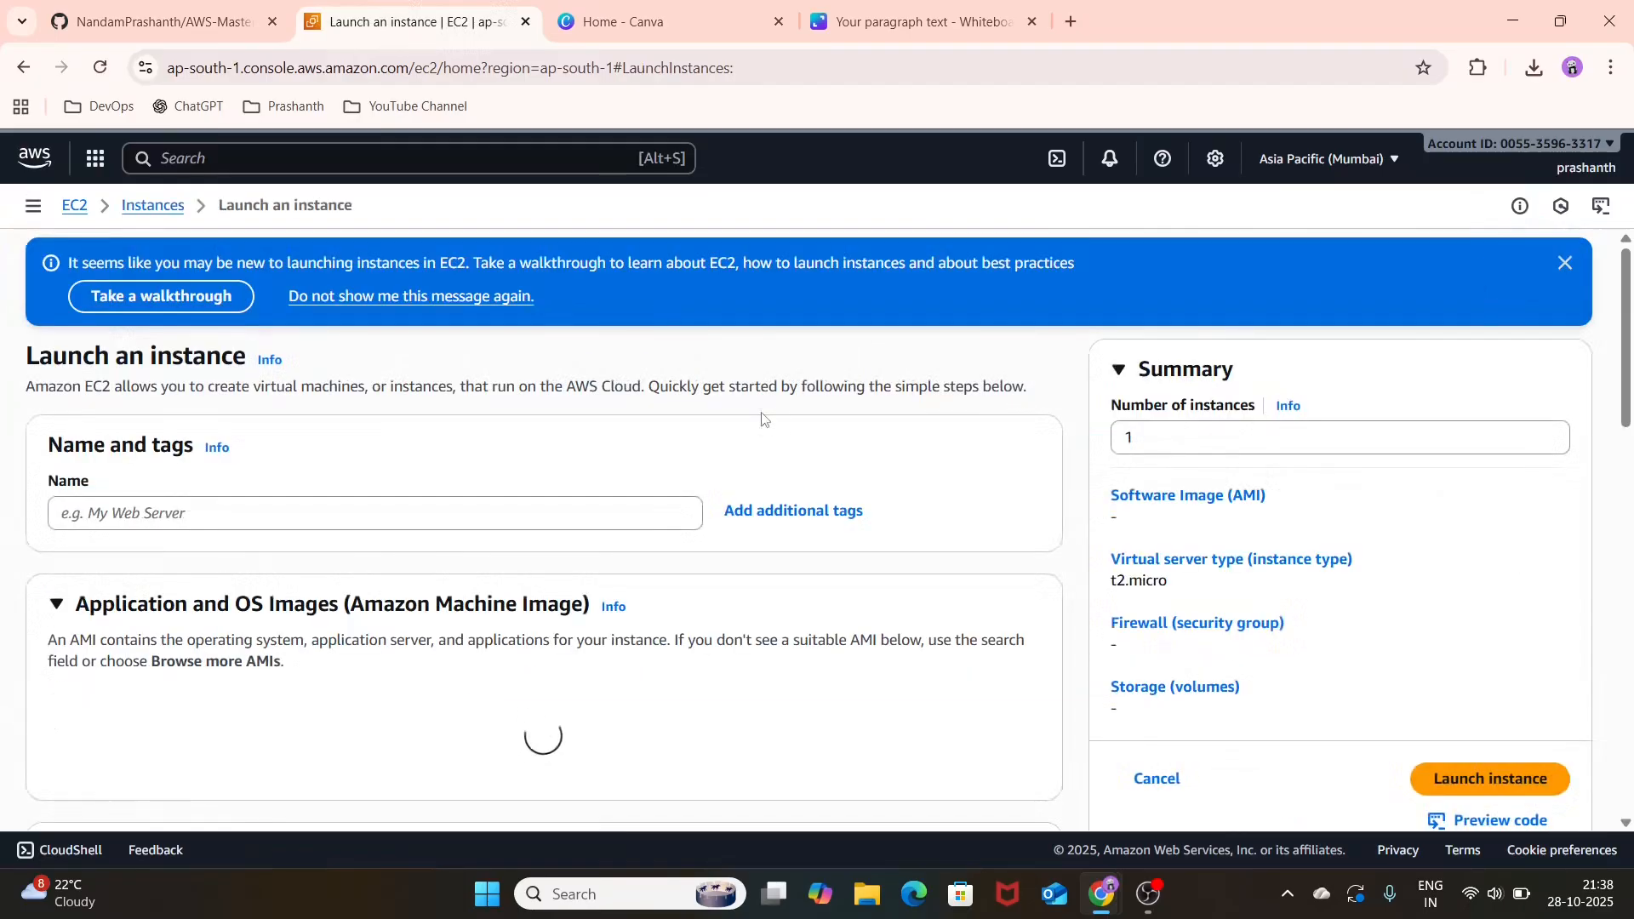
click(1569, 265)
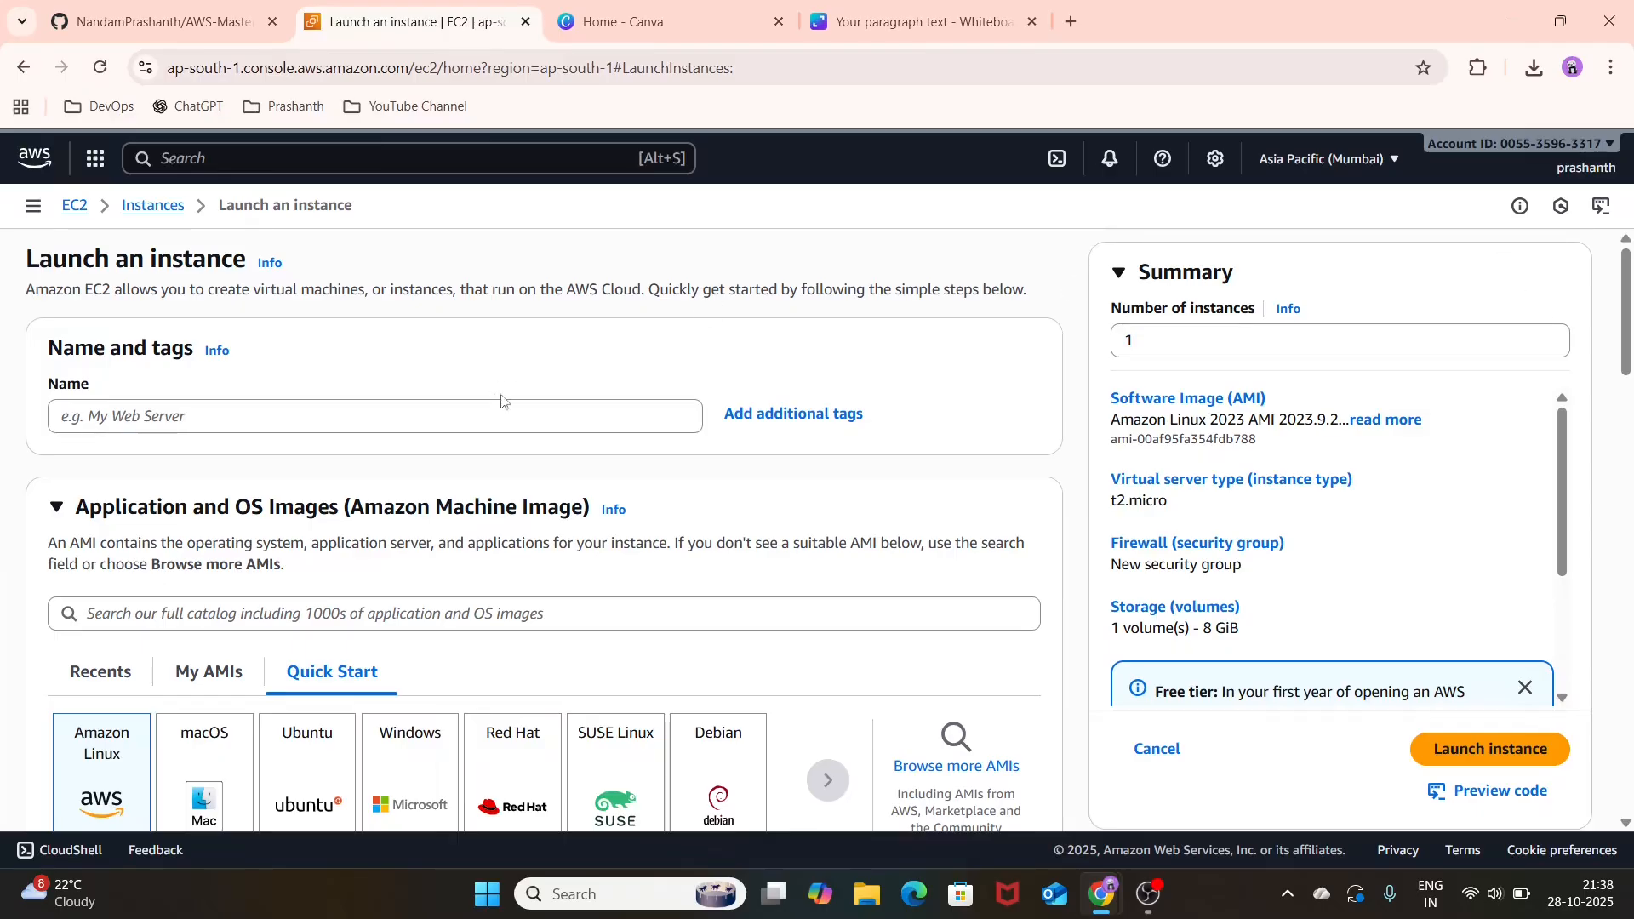
click(512, 431)
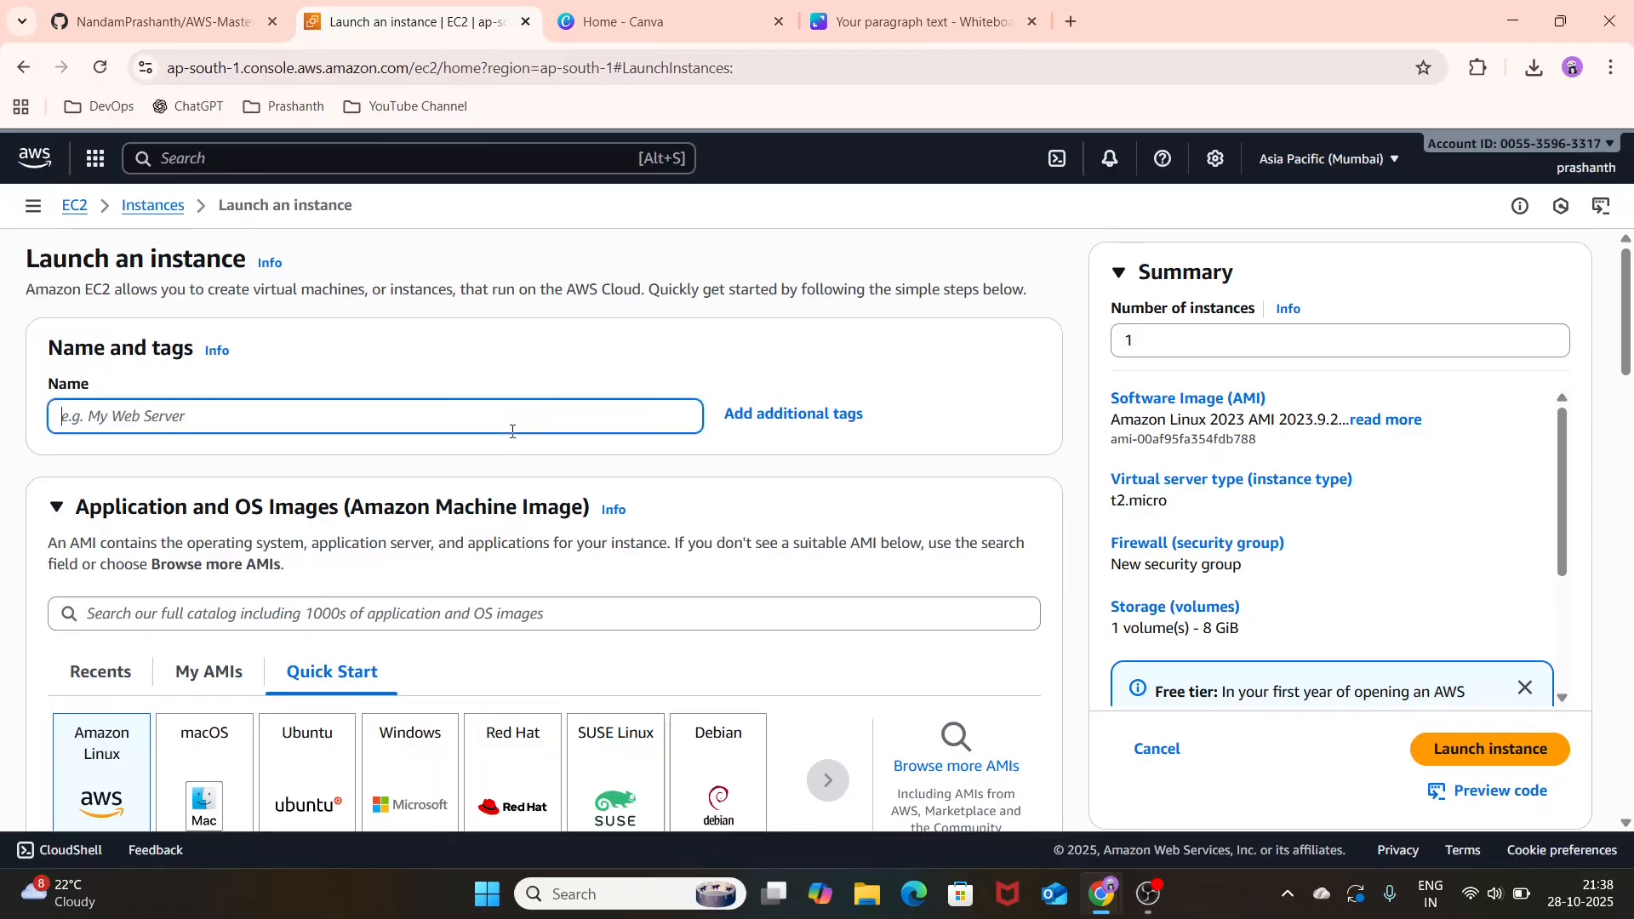
text(TEST-WIN)
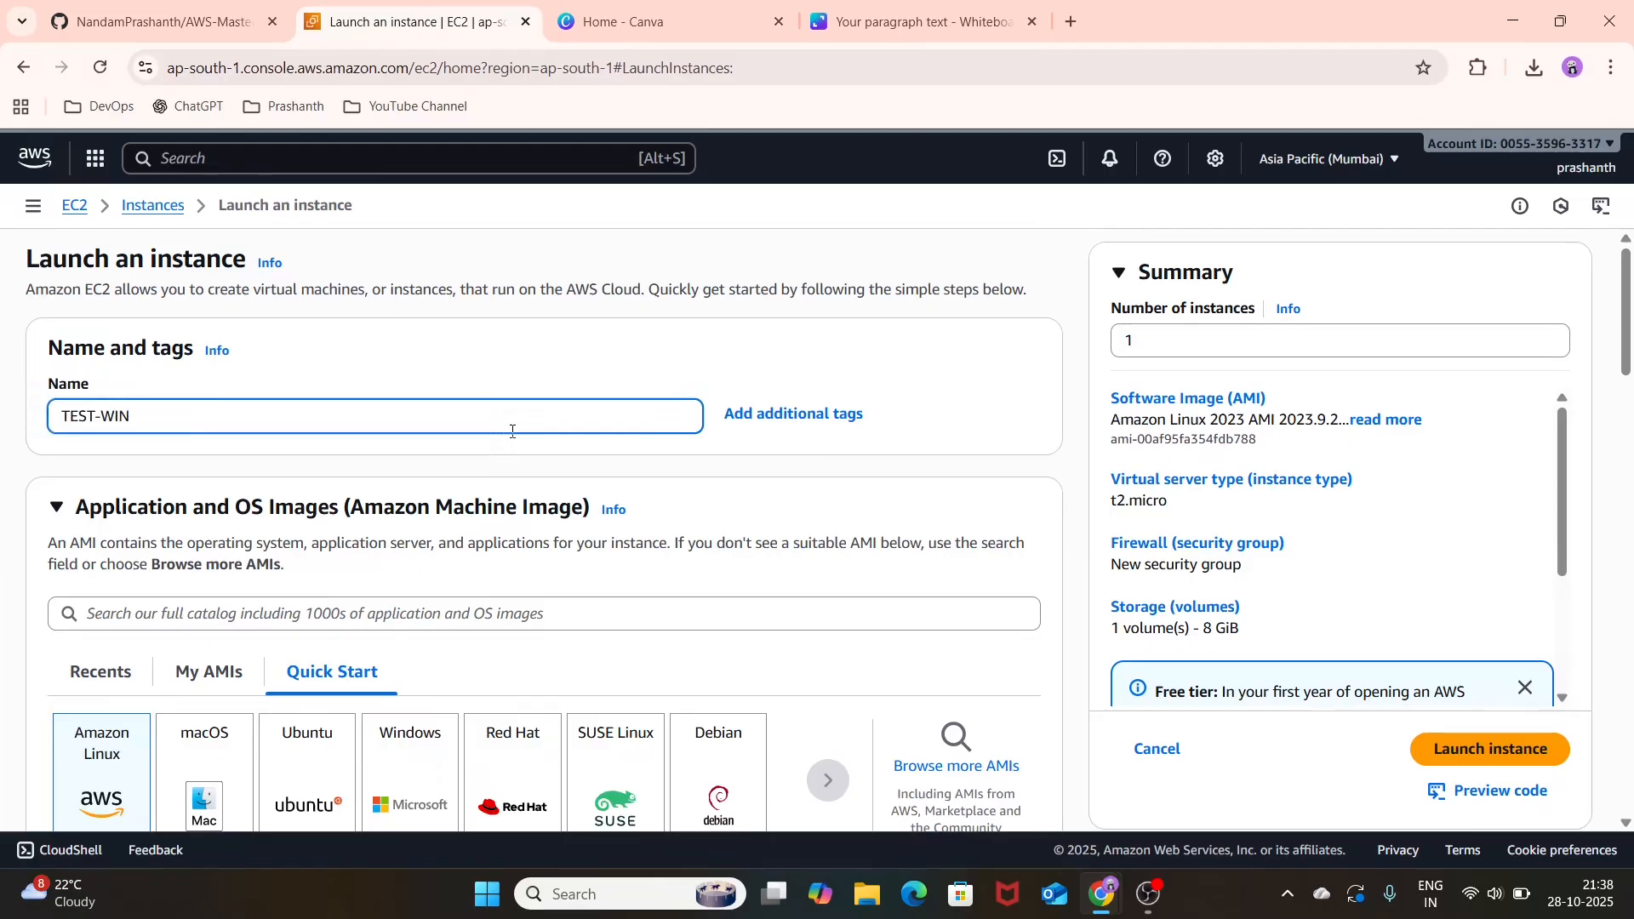
scroll(512, 432, down, 2)
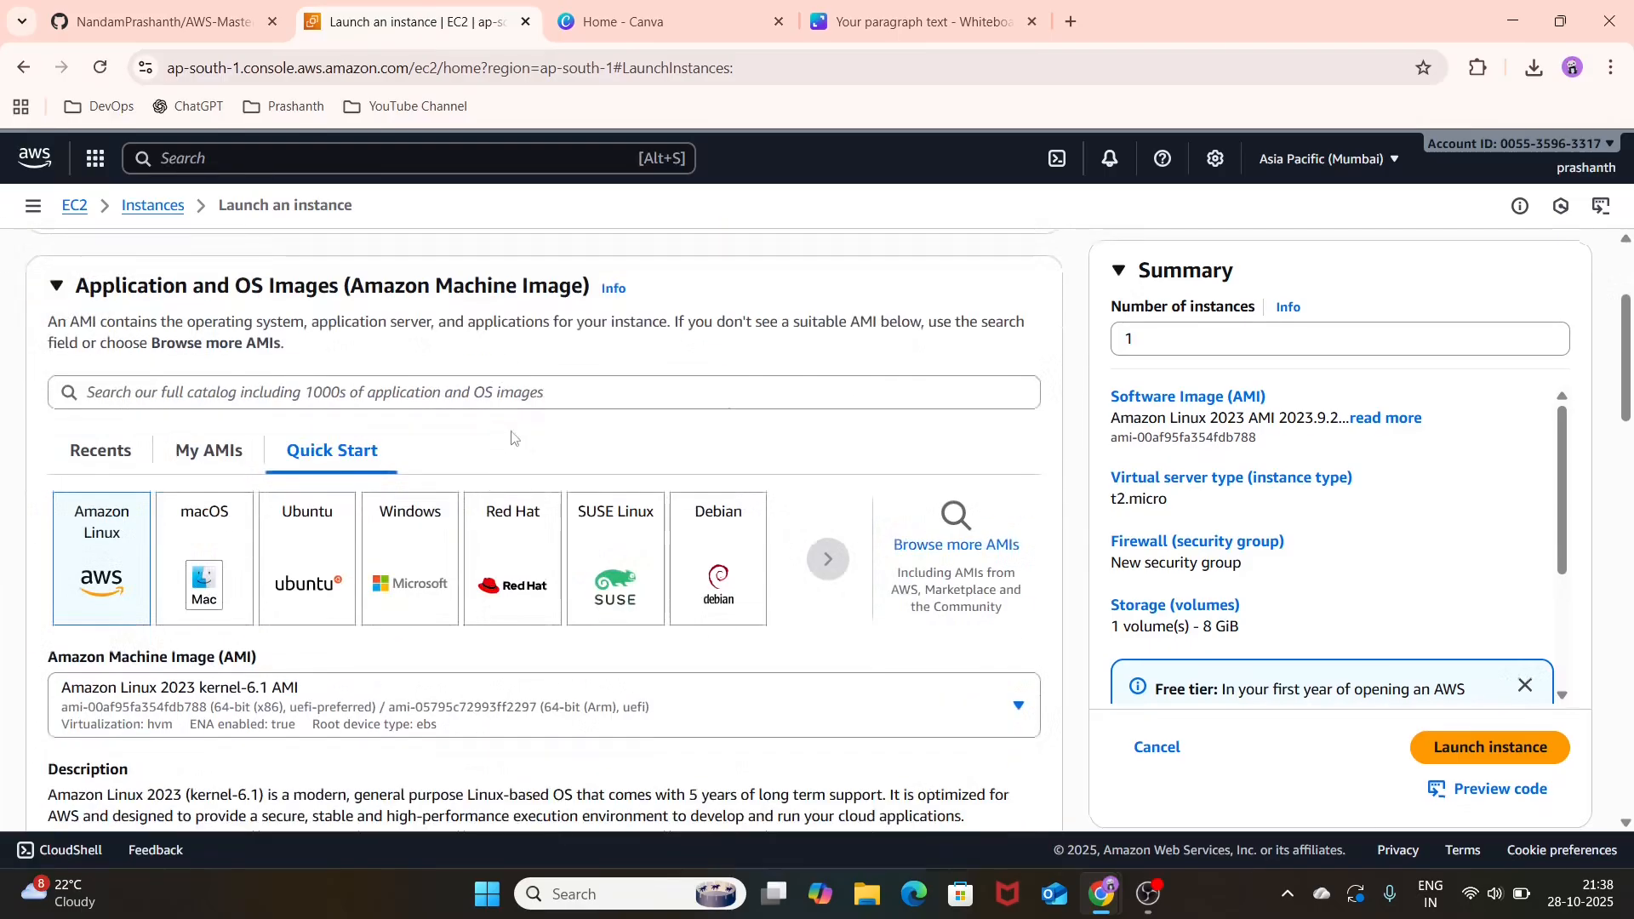
Step: Choose Windows as the quick-start operating system image for the instance
click(404, 547)
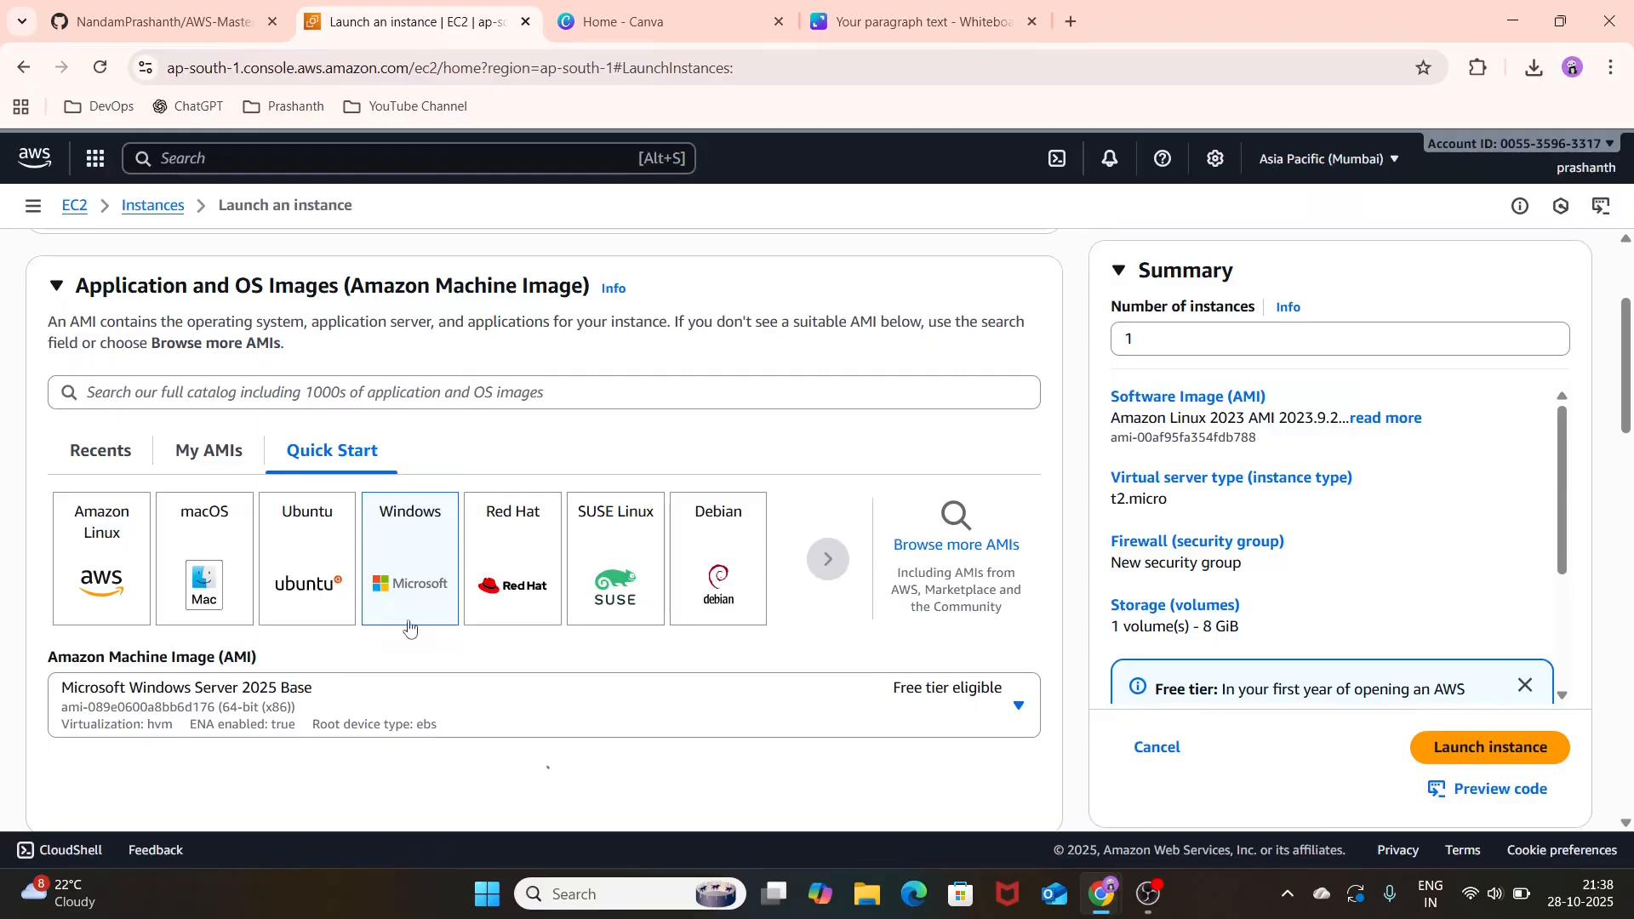
scroll(408, 628, down, 1)
scroll(409, 628, down, 1)
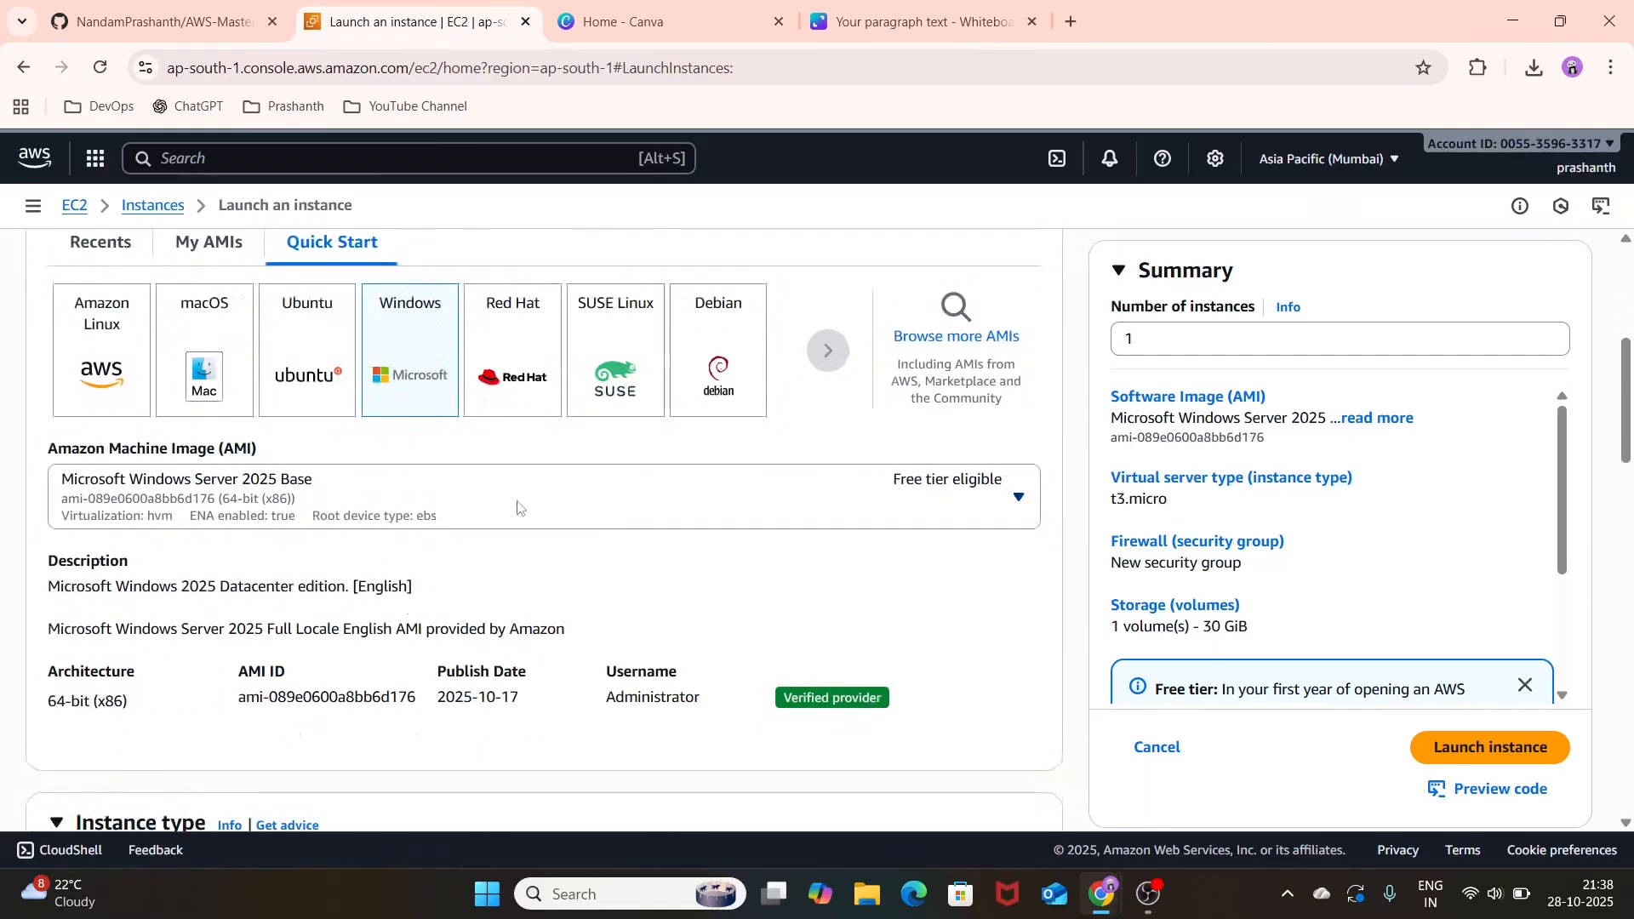
Step: Search the instance types of all generations for T2 and check whether they support the selected Windows image
scroll(619, 506, down, 1)
scroll(618, 506, down, 1)
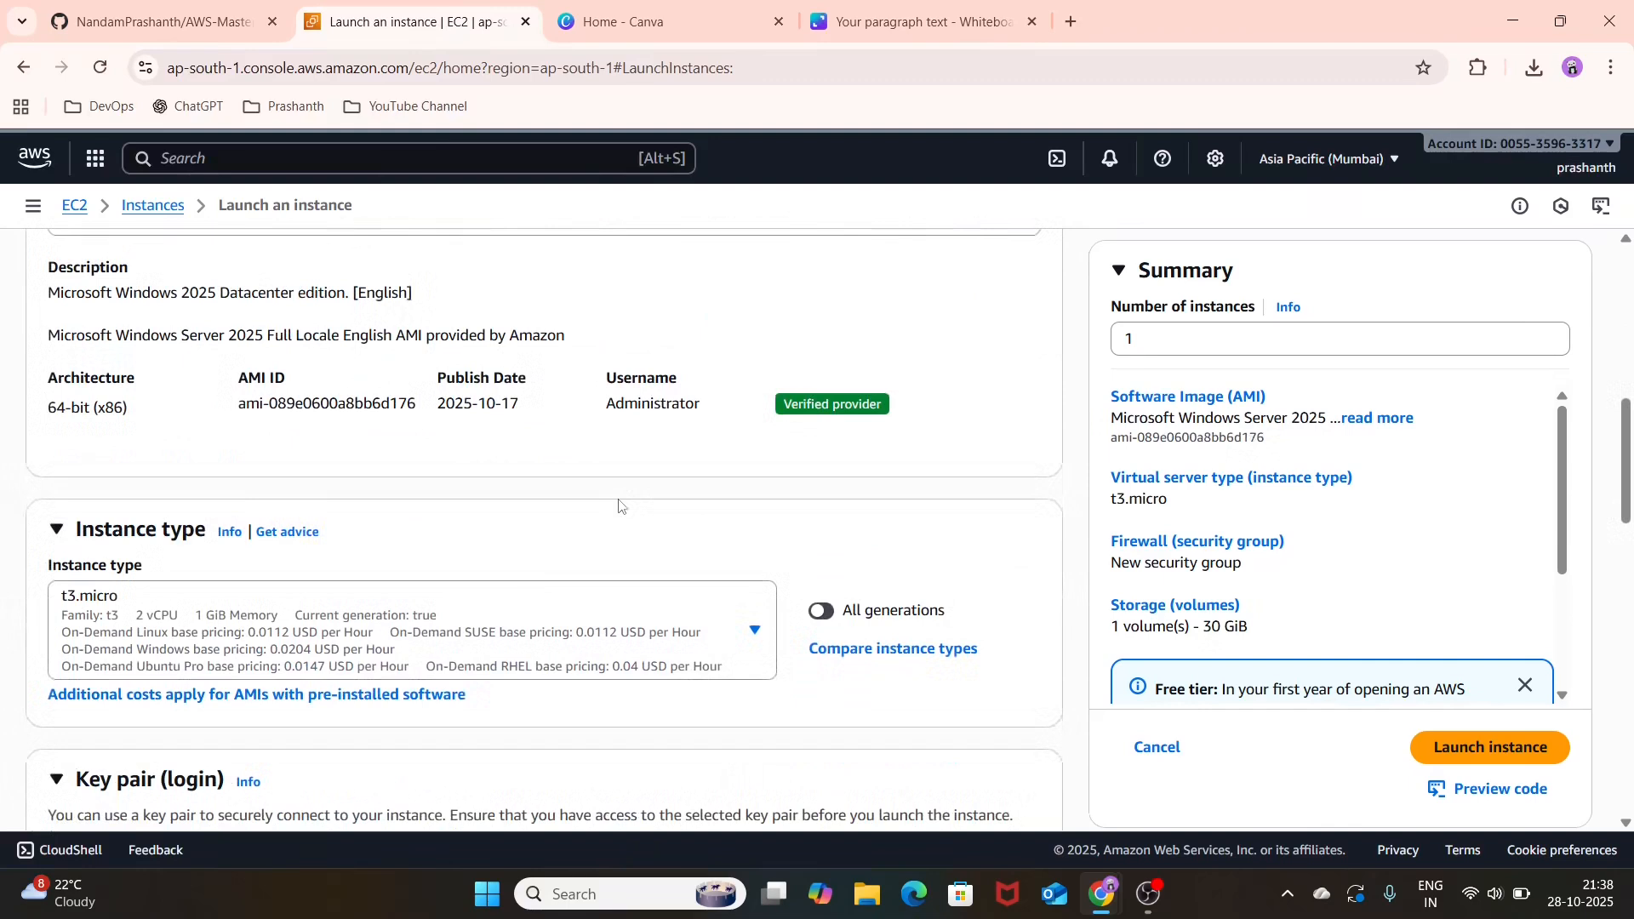
click(554, 630)
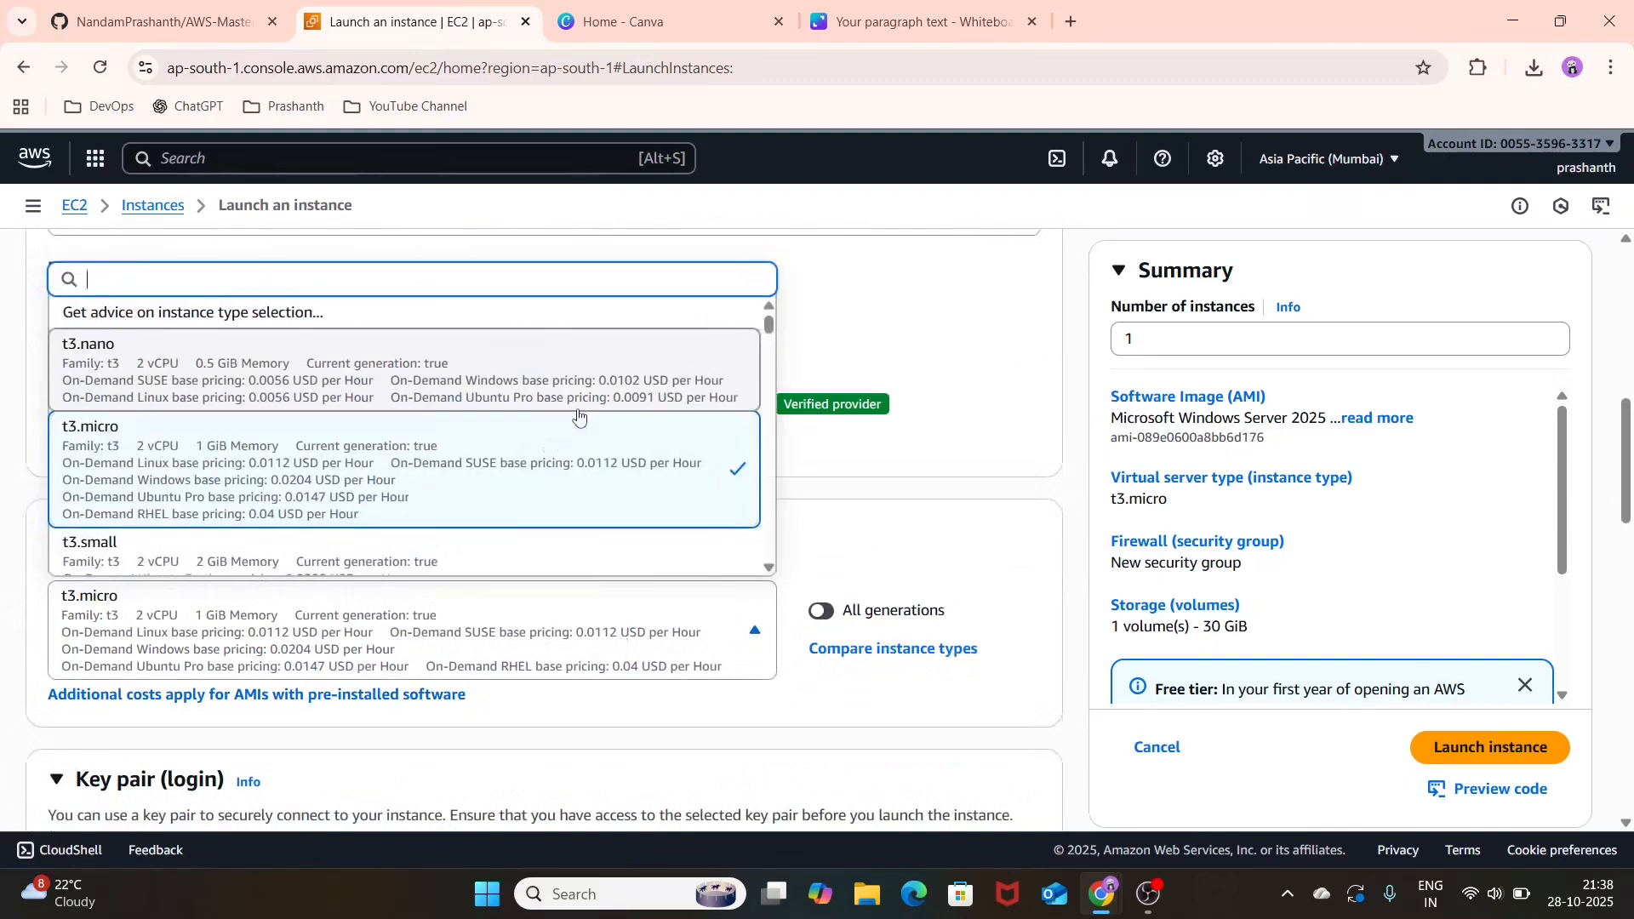
scroll(577, 417, down, 10)
scroll(578, 416, down, 10)
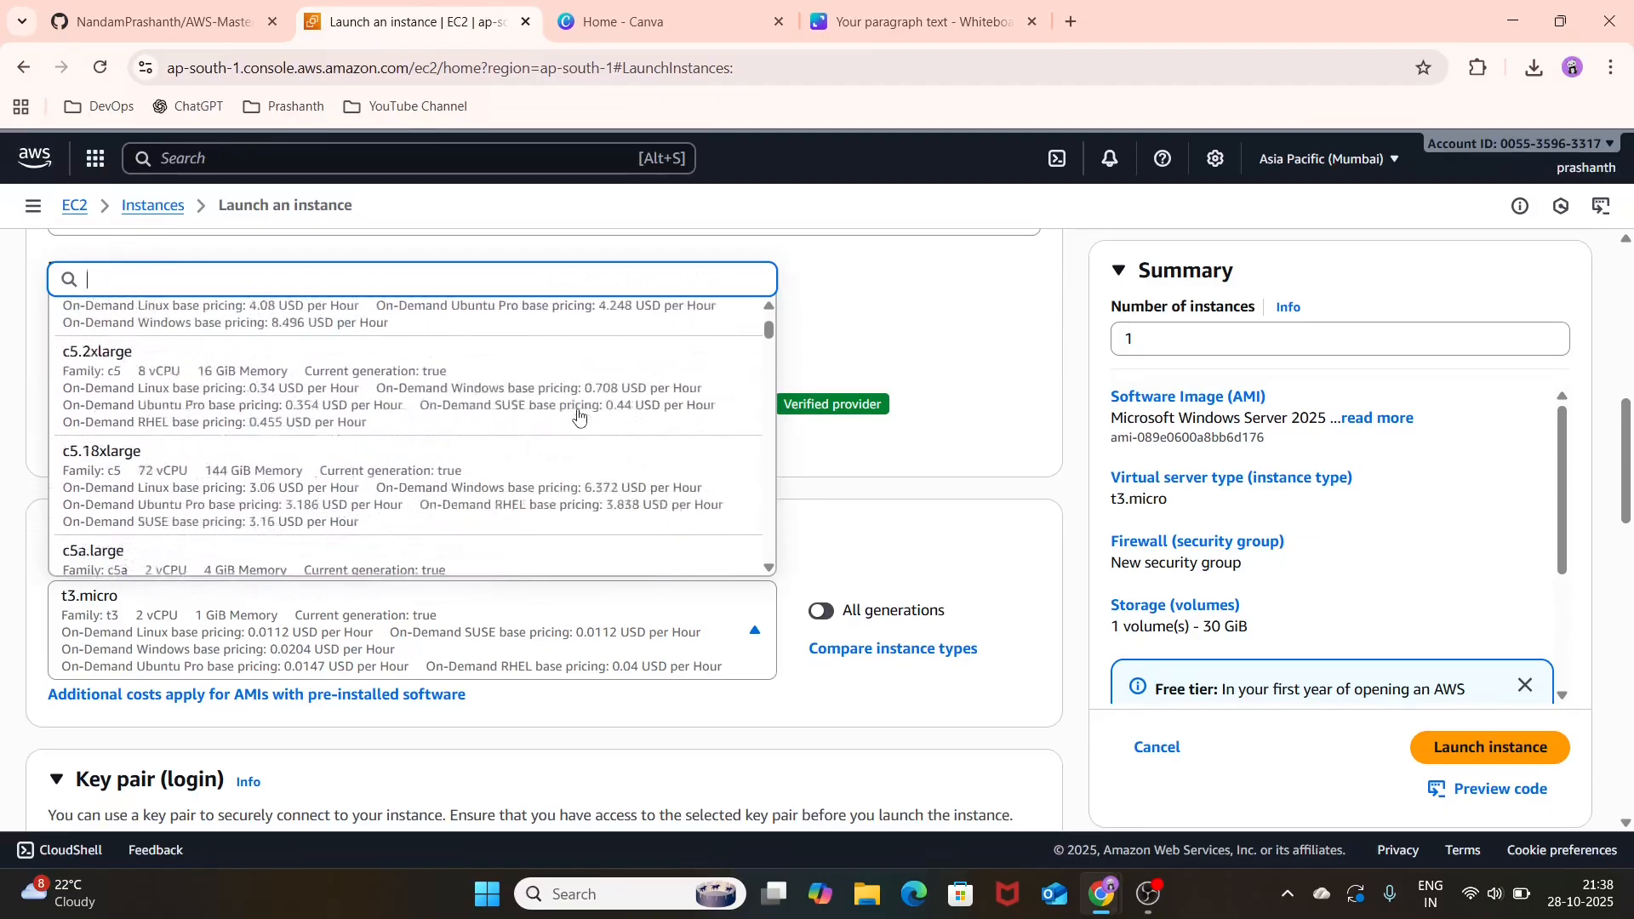
text(T2)
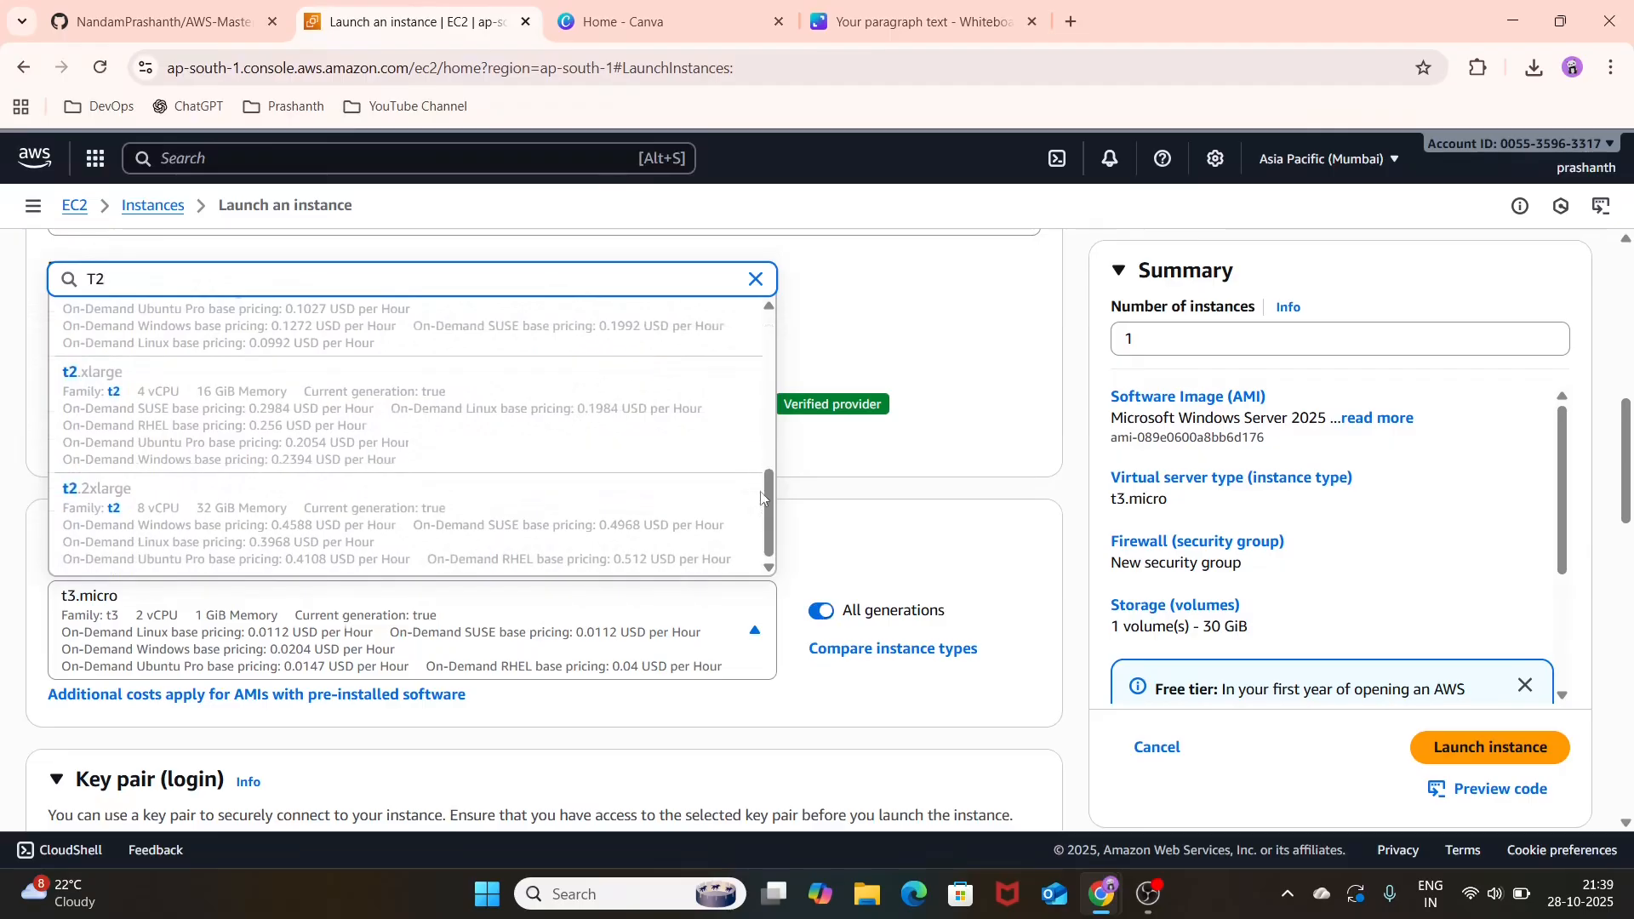
scroll(817, 477, up, 2)
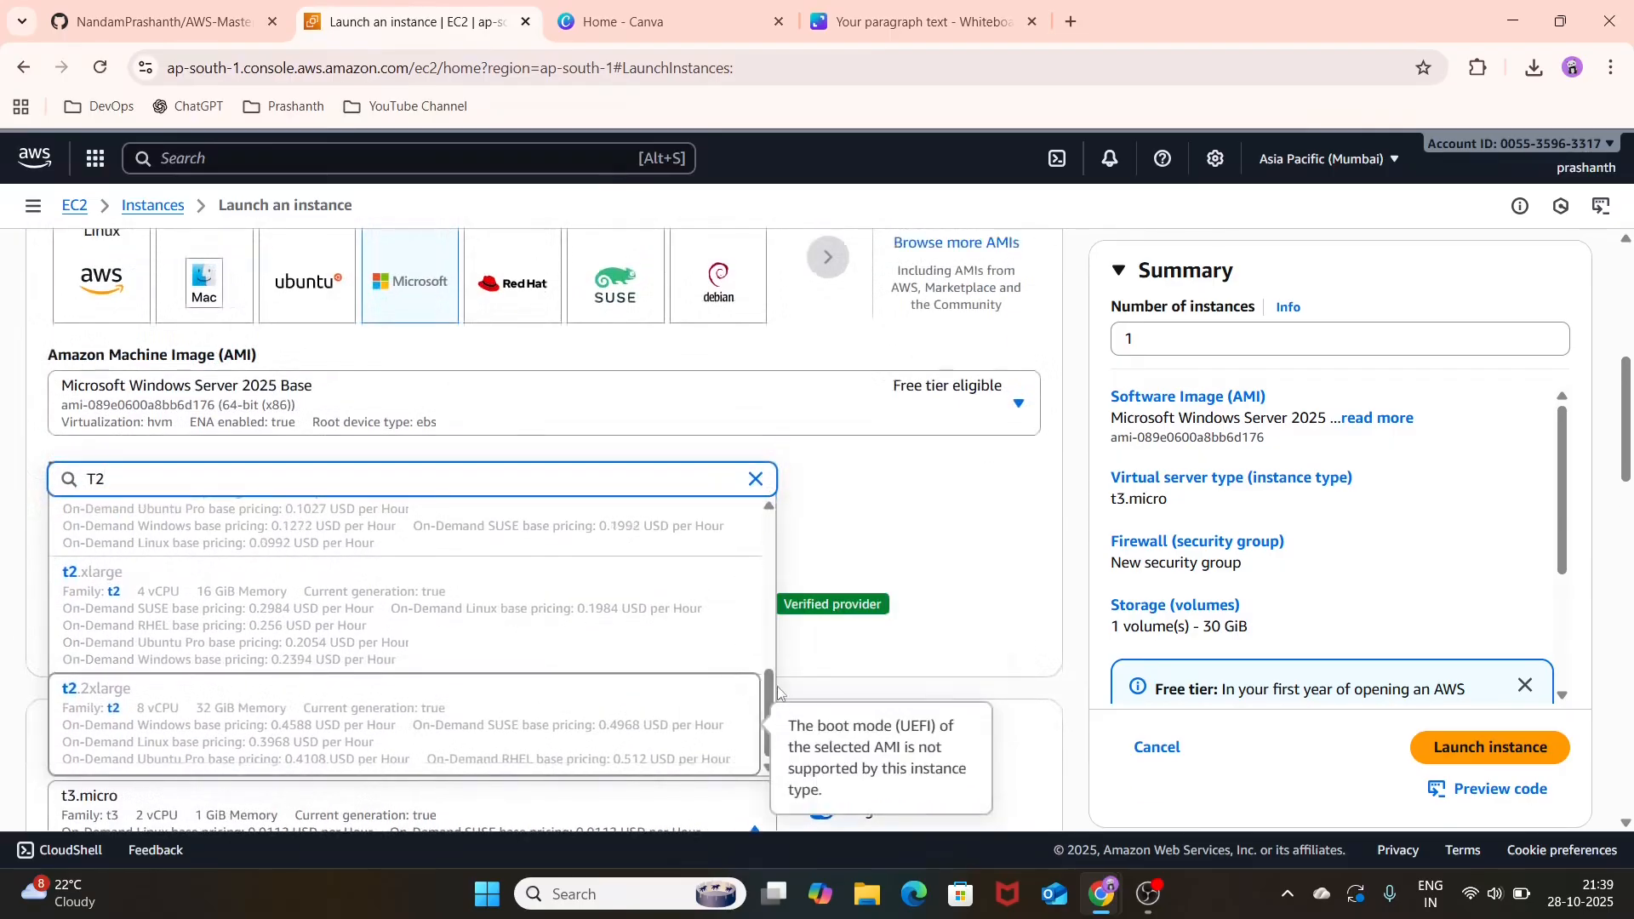
drag(769, 691, 767, 511)
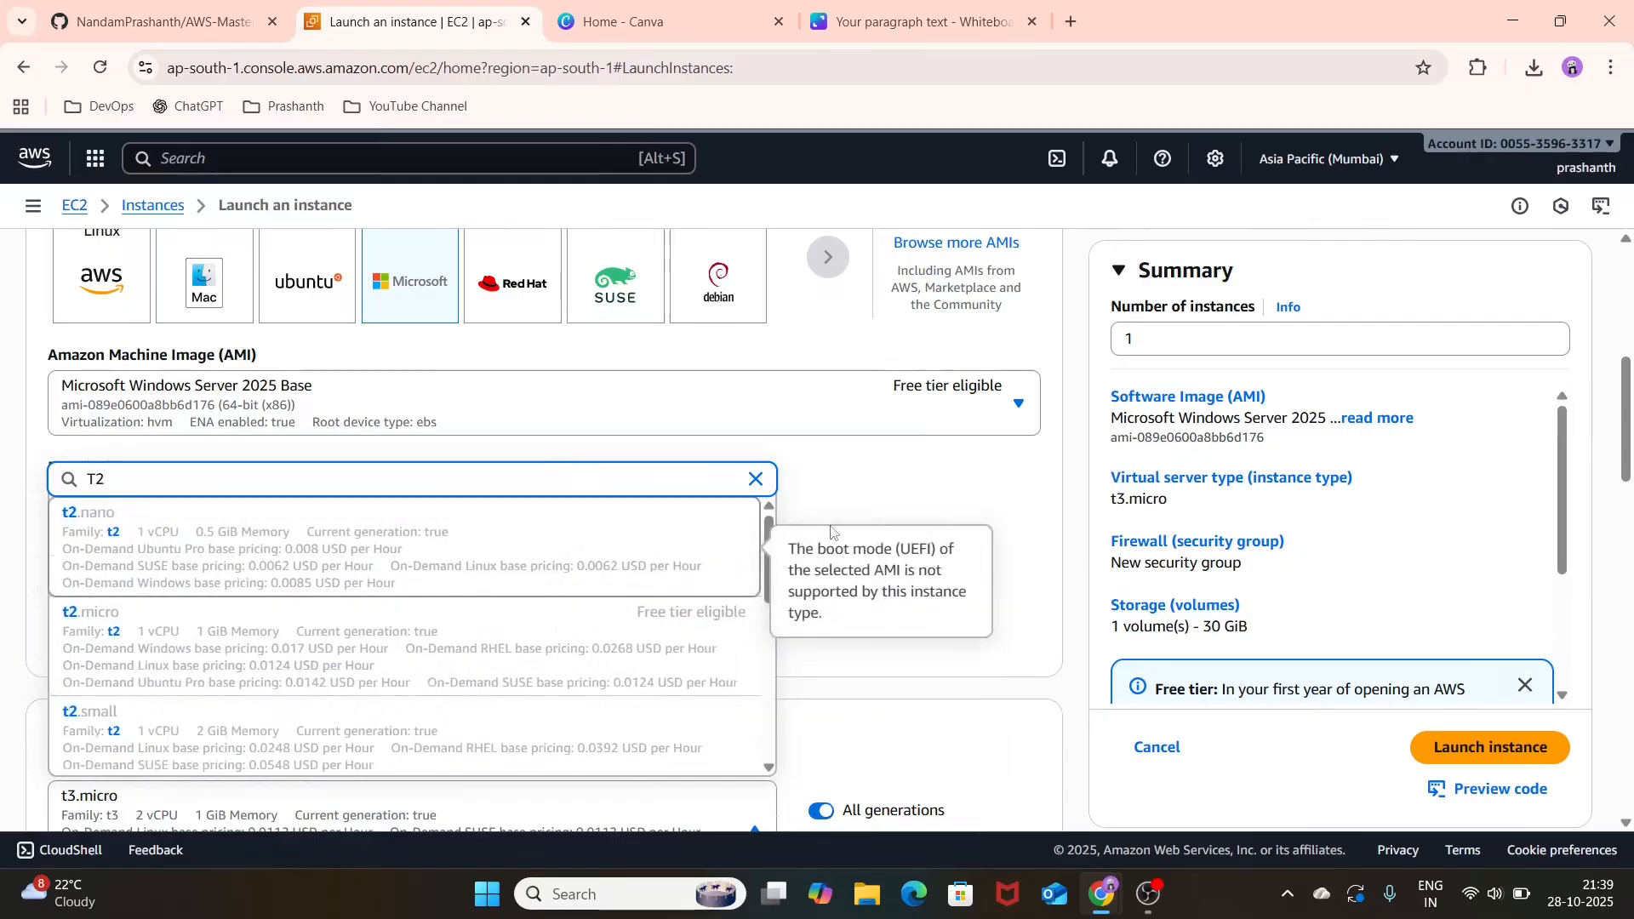
Step: Change the machine image to Microsoft Windows Server 2019 Base and review its description and the instance type
click(891, 428)
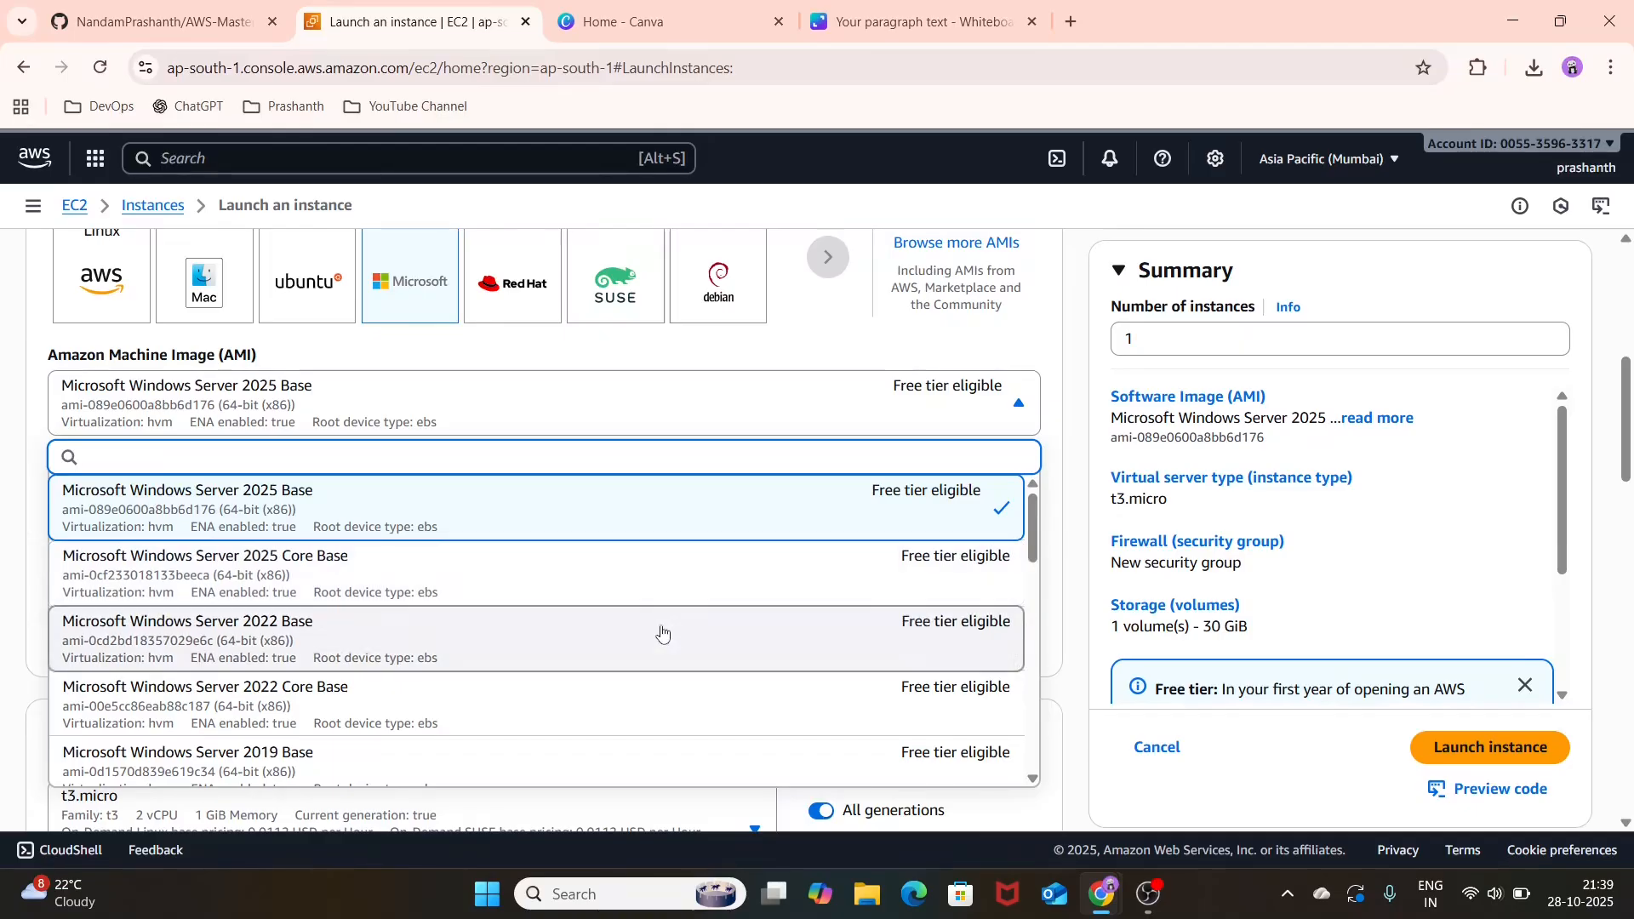
scroll(663, 633, down, 2)
scroll(663, 633, down, 2)
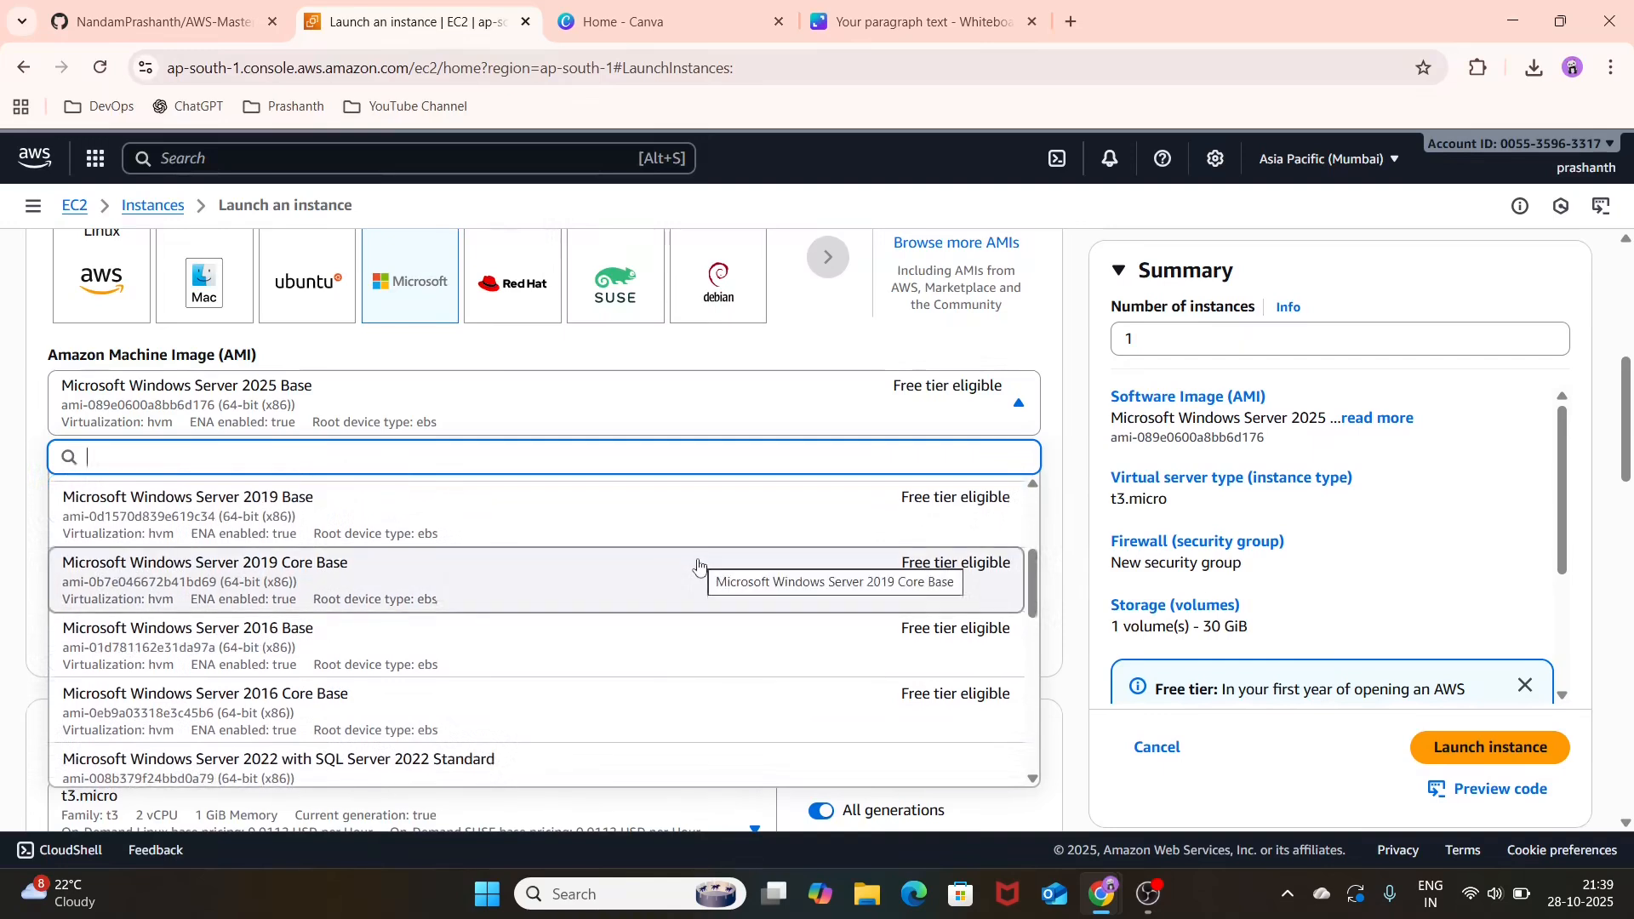
click(728, 515)
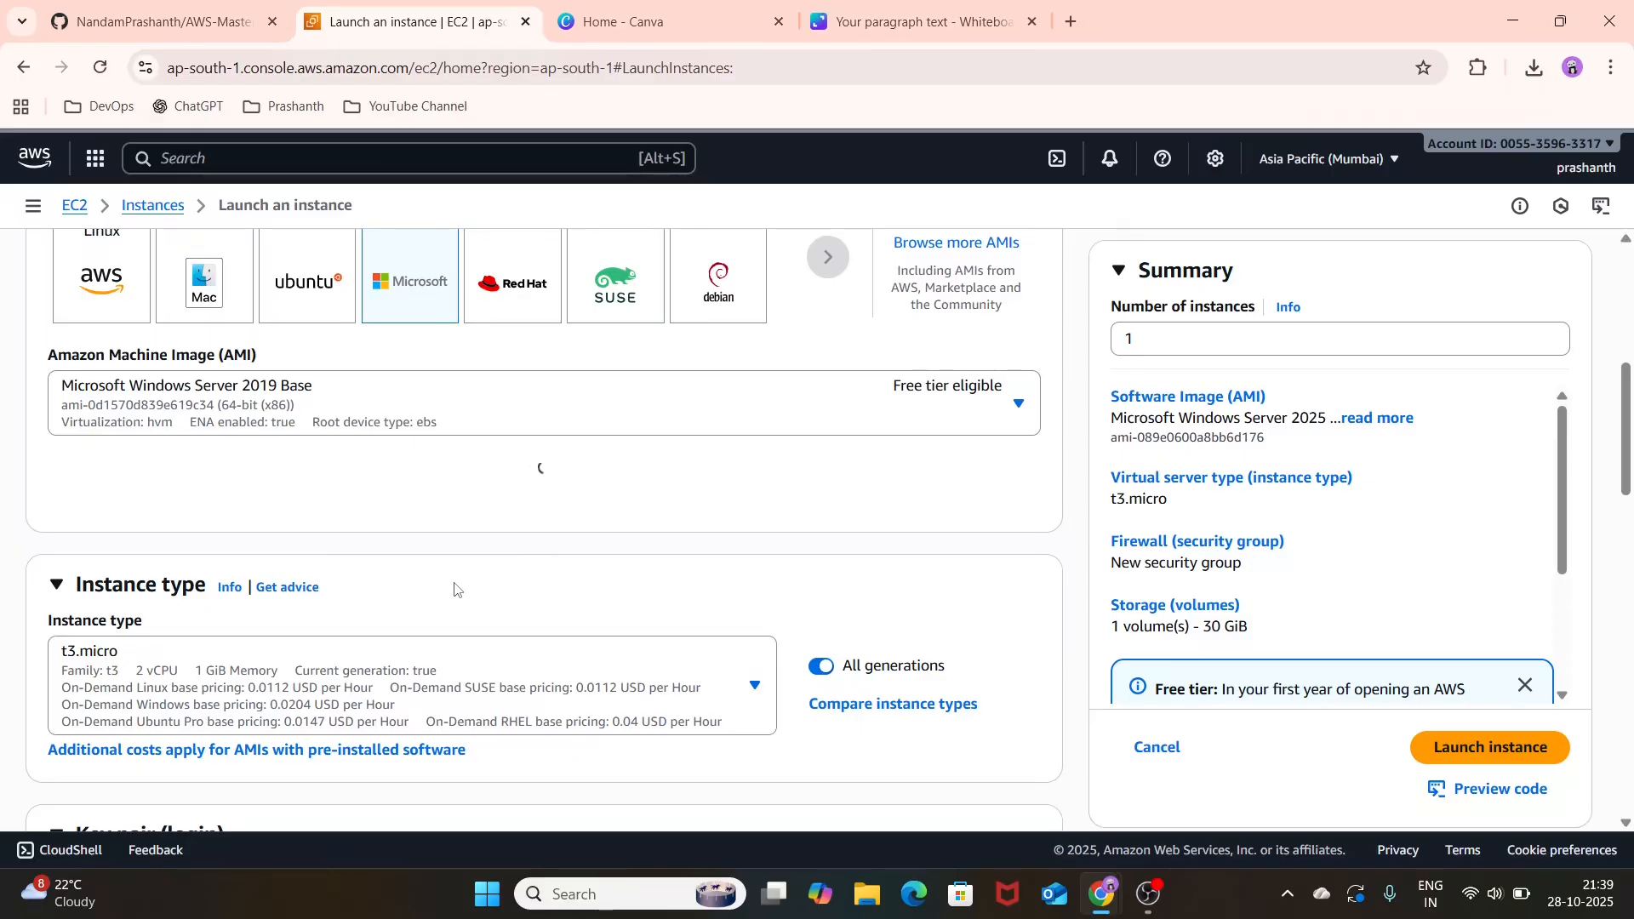
scroll(455, 588, down, 9)
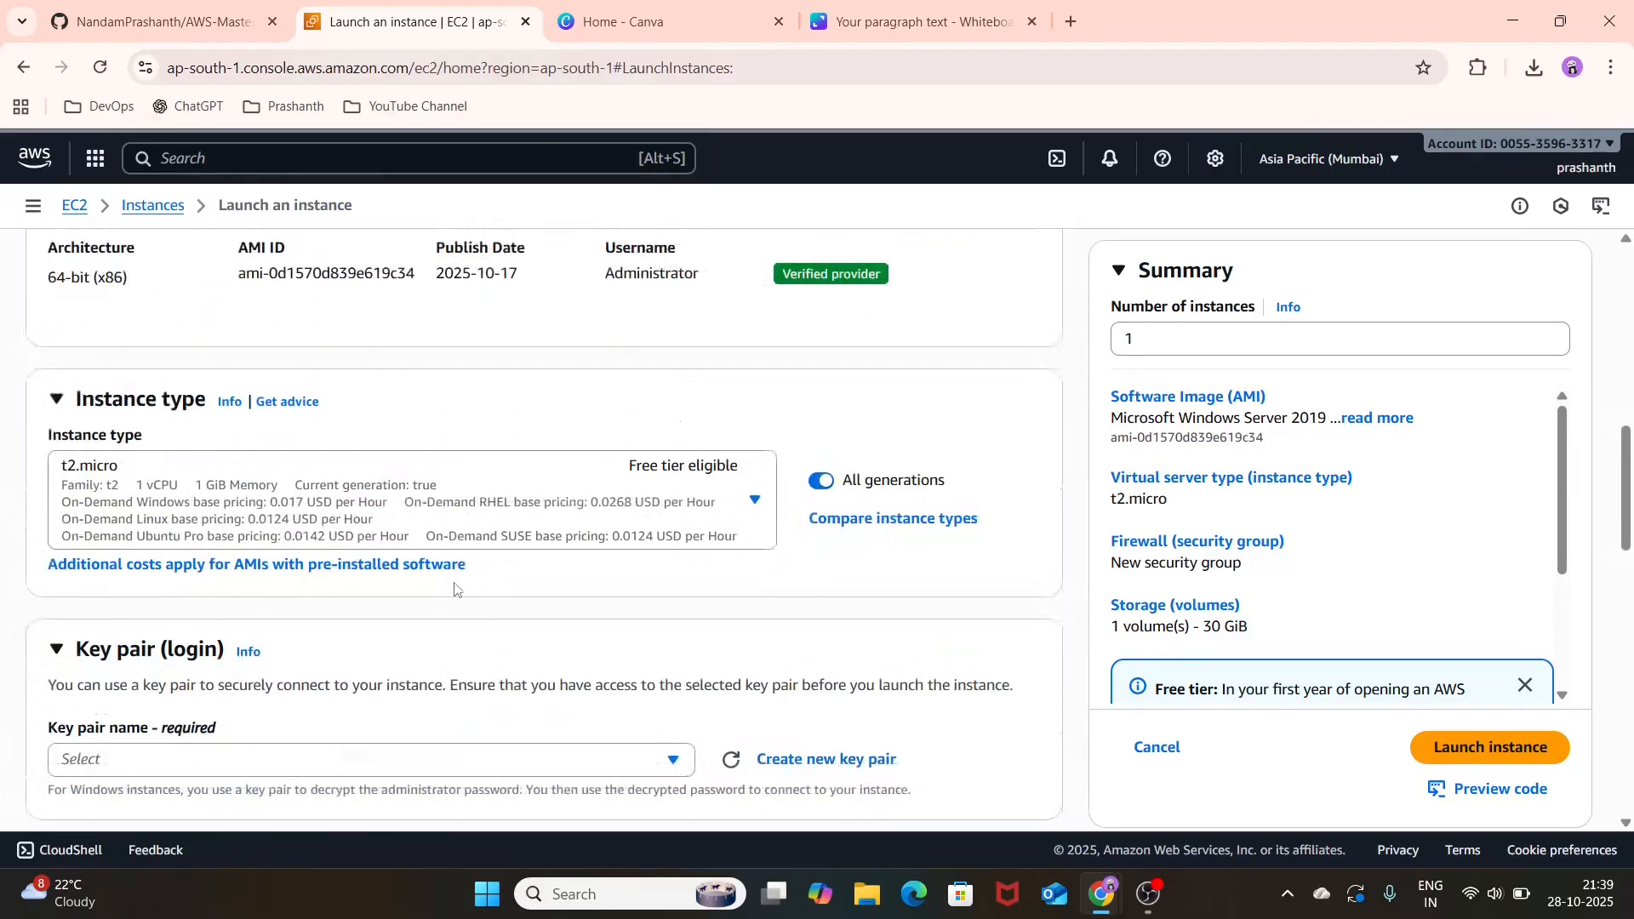
scroll(455, 587, up, 10)
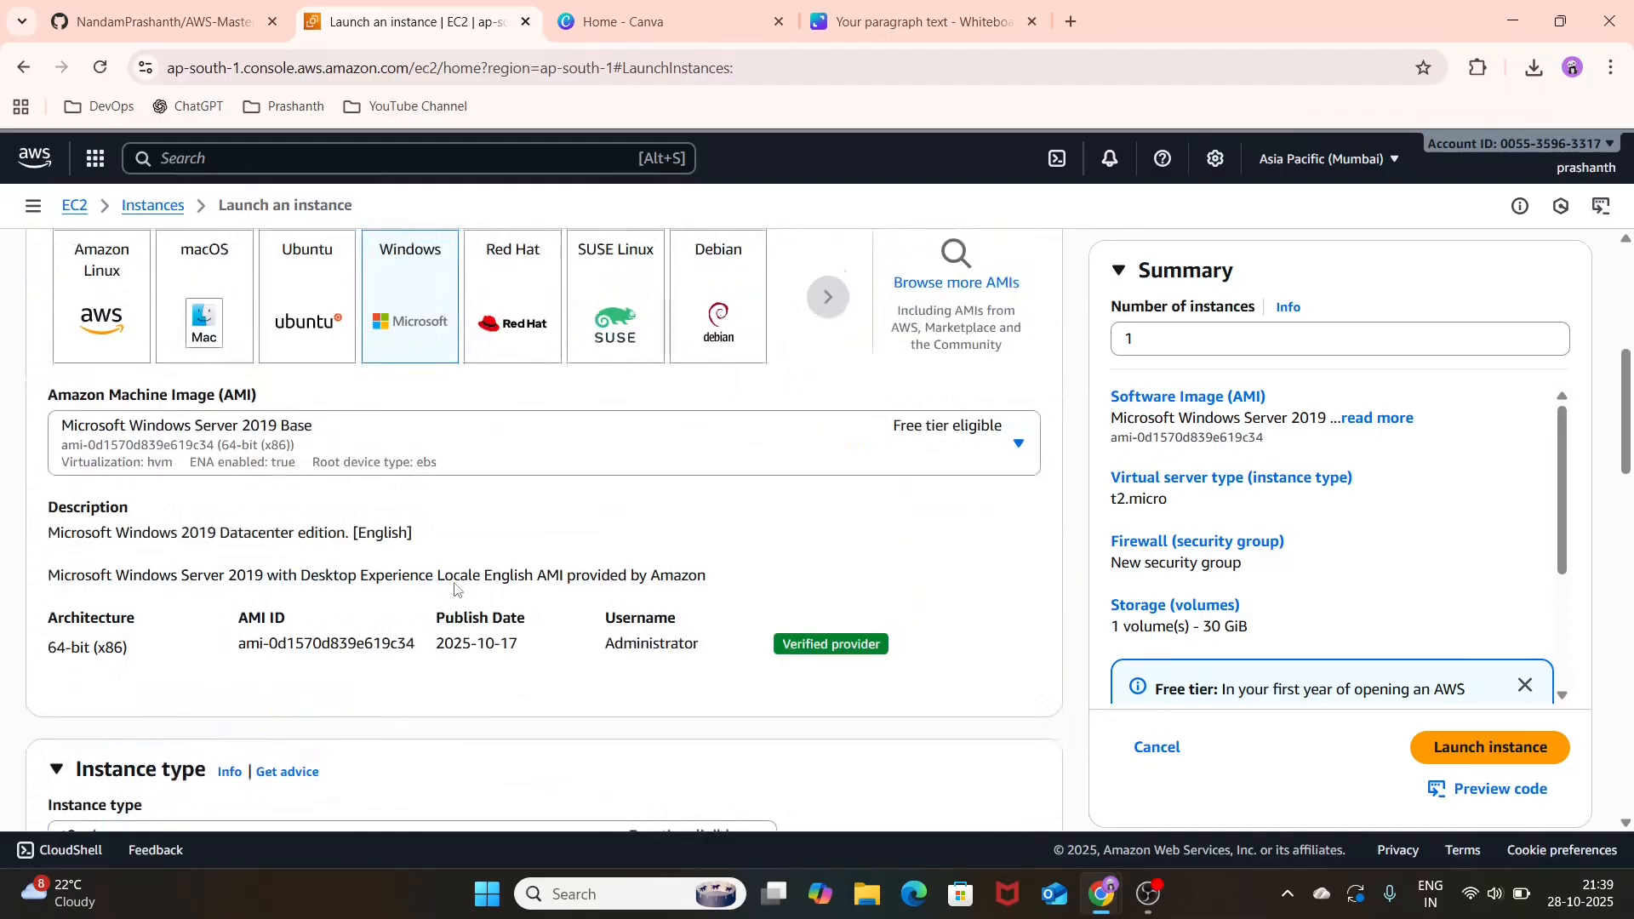
scroll(456, 587, down, 2)
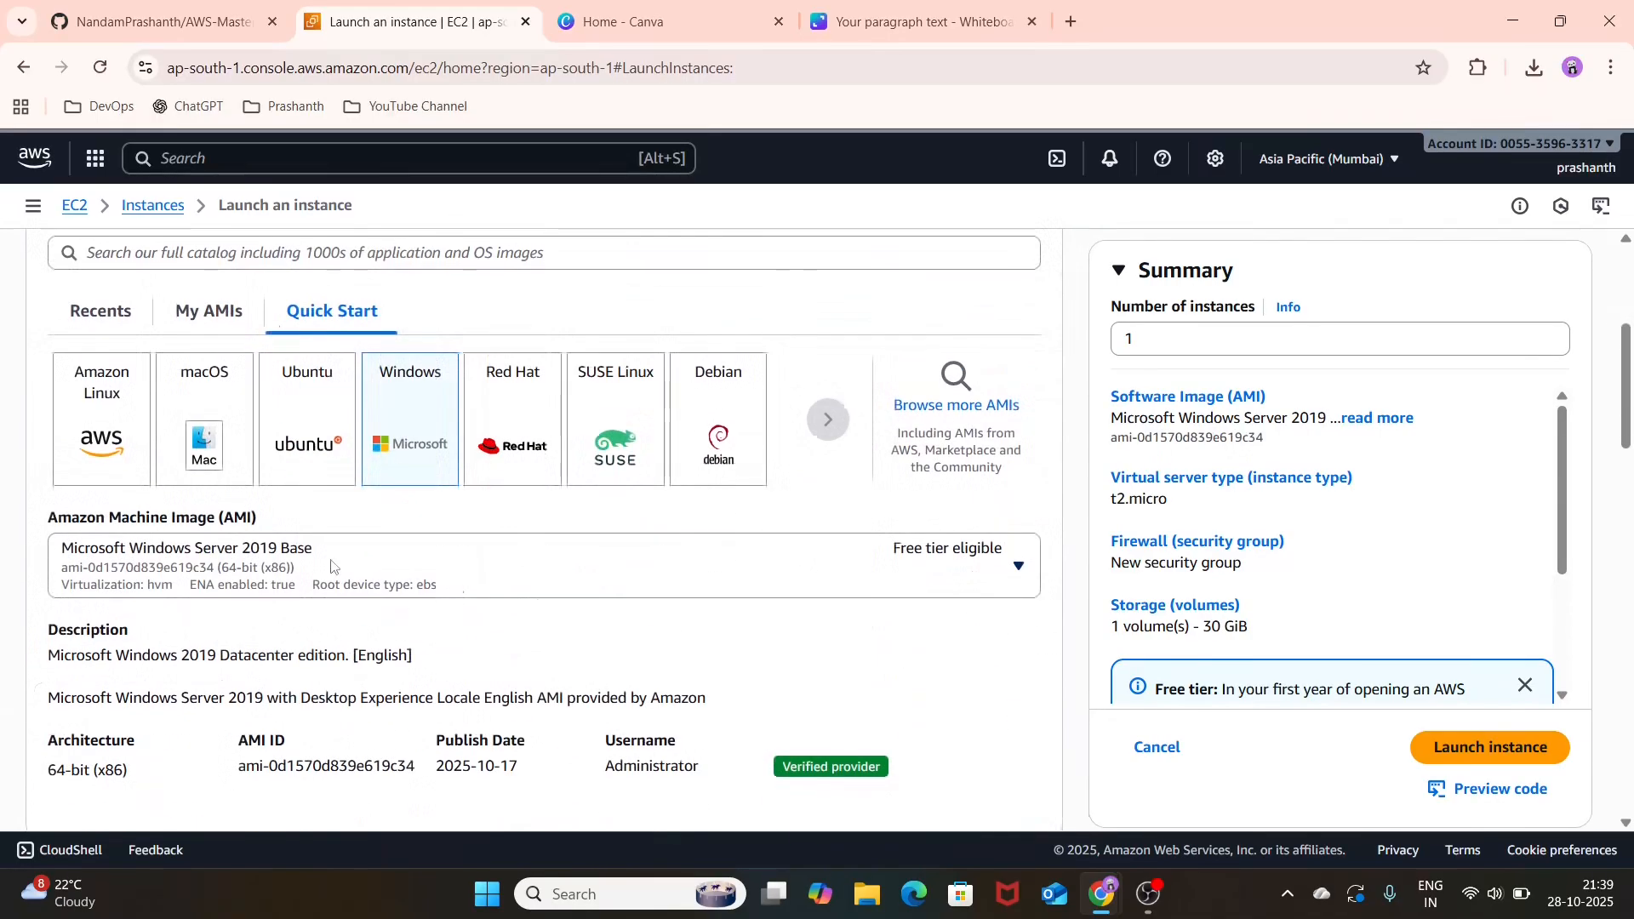
scroll(511, 587, down, 2)
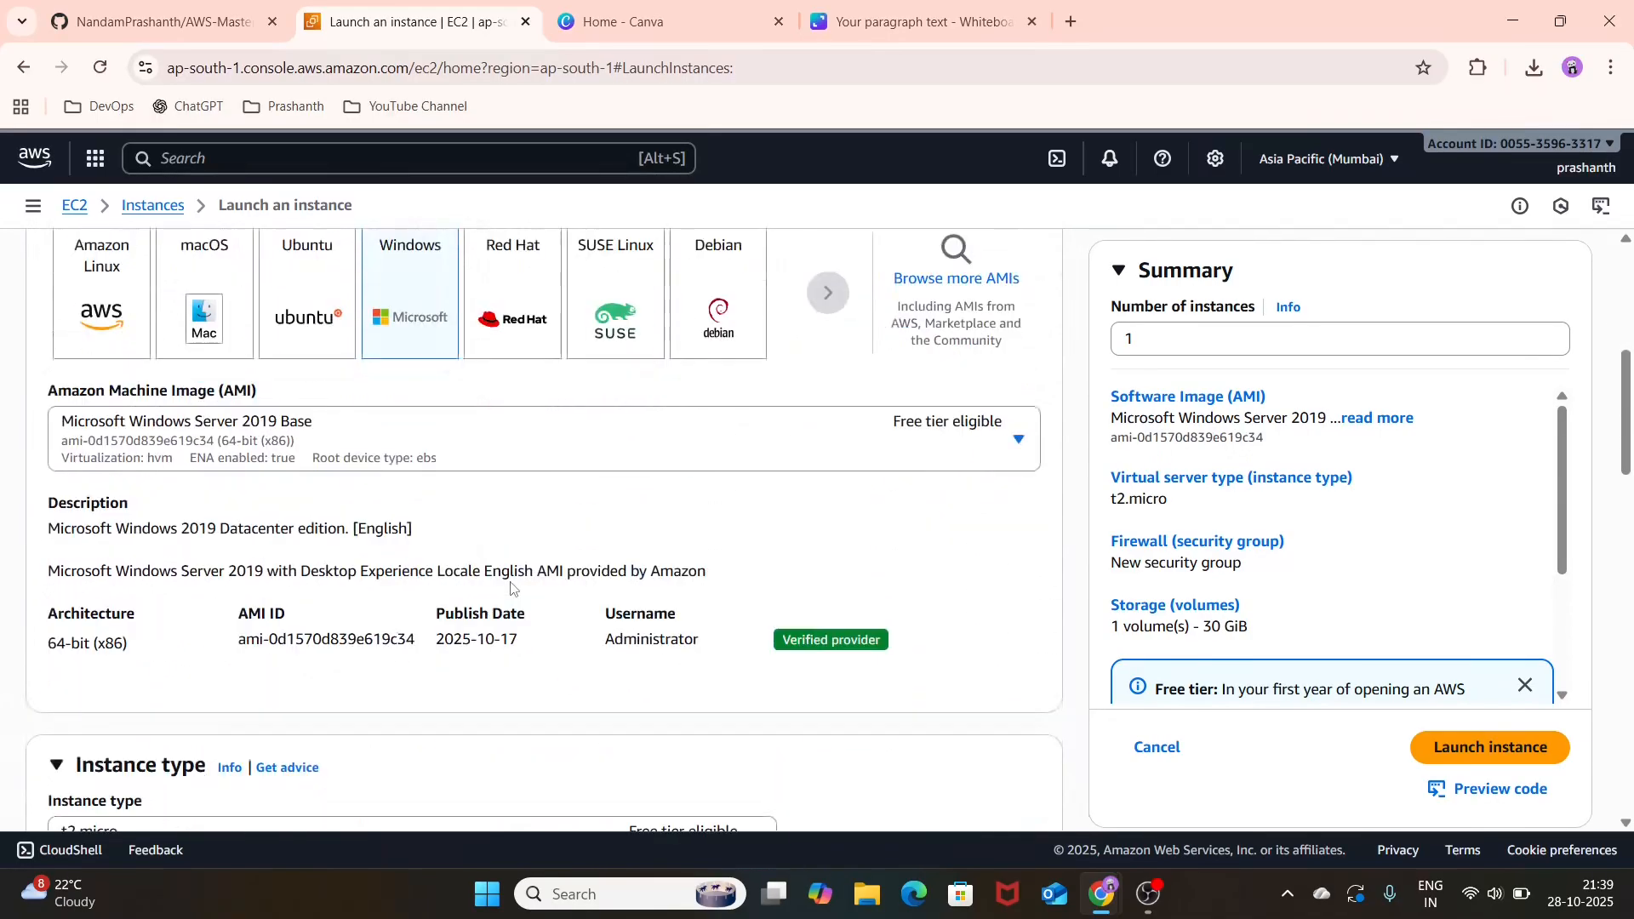
Step: Create an RSA key pair named WIN KEY PAIR in .pem format for the instance login
scroll(754, 565, down, 6)
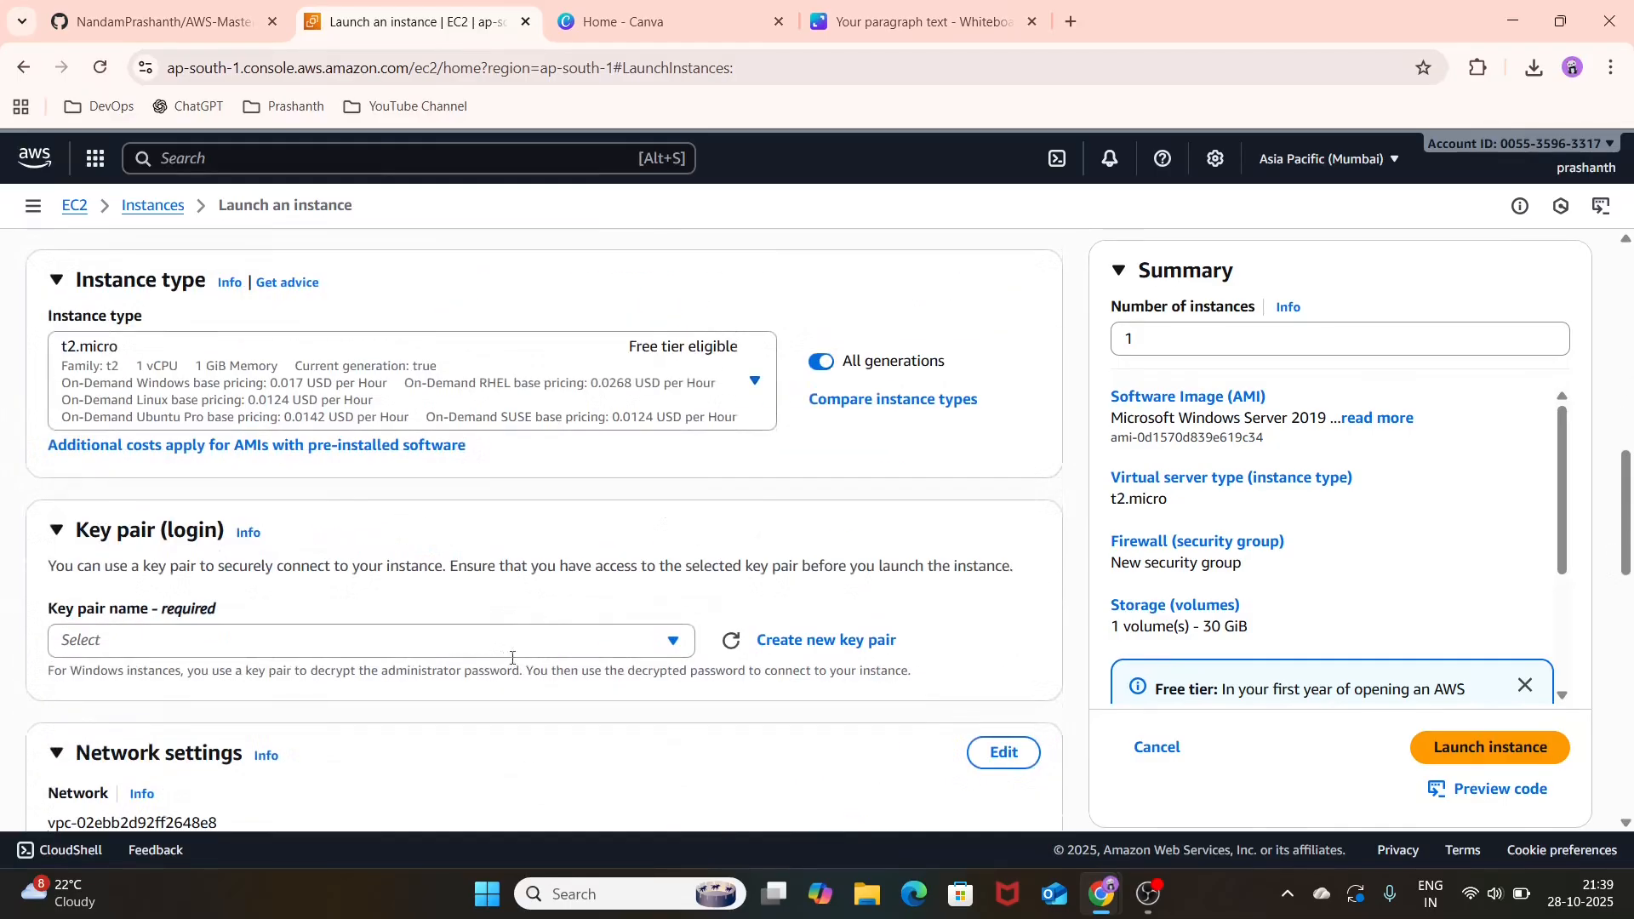
click(664, 643)
click(661, 644)
click(827, 644)
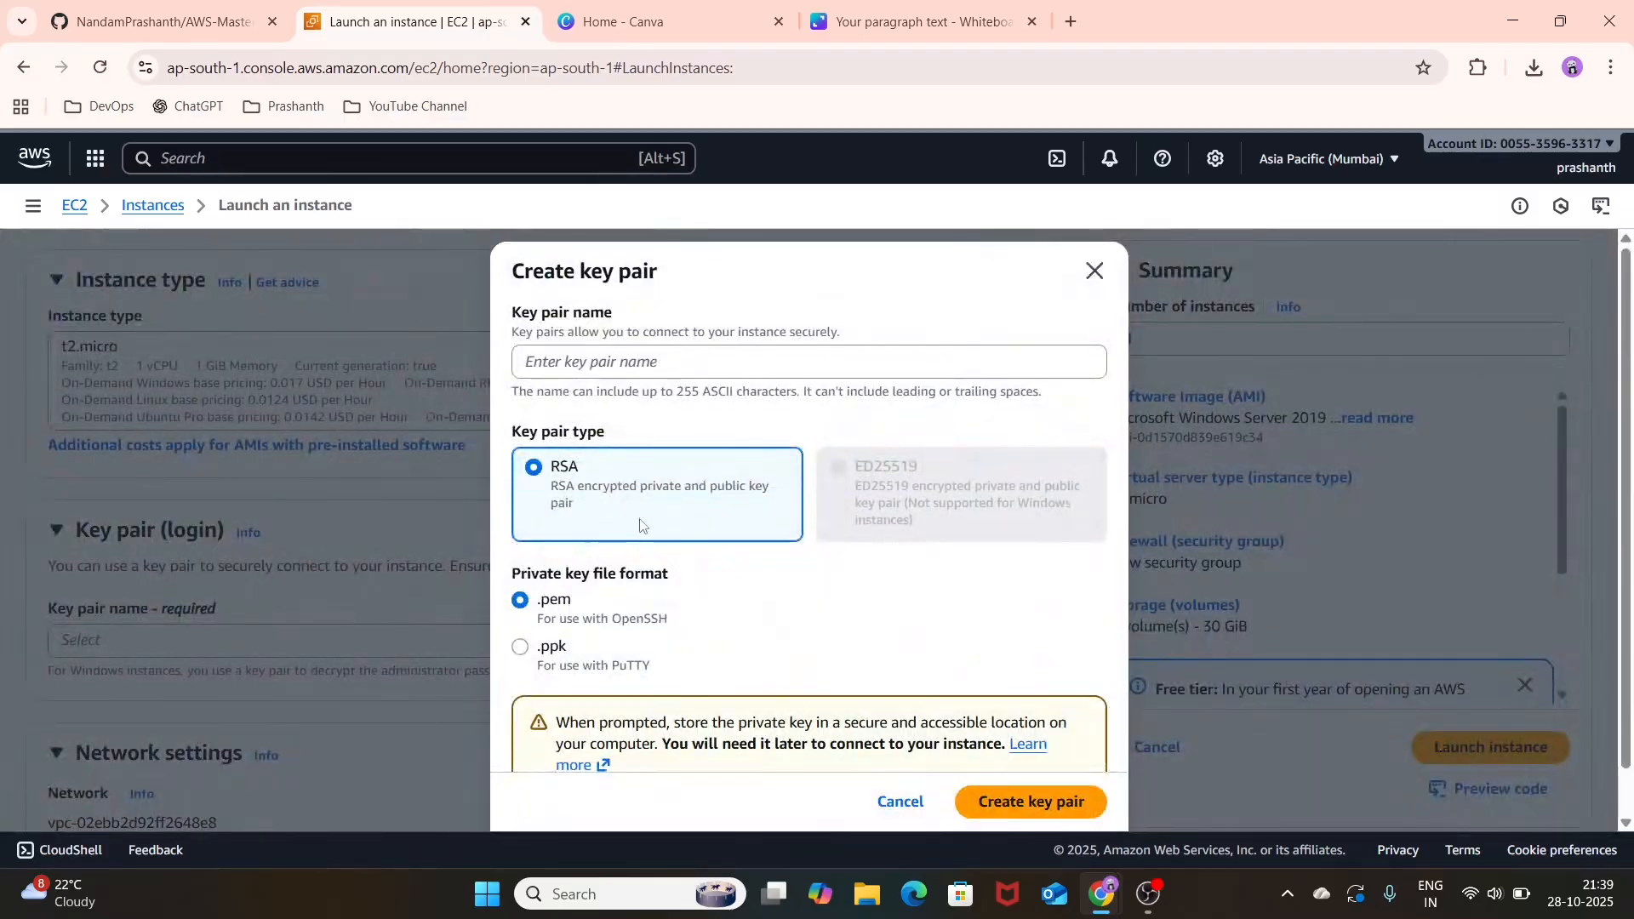
scroll(640, 525, down, 1)
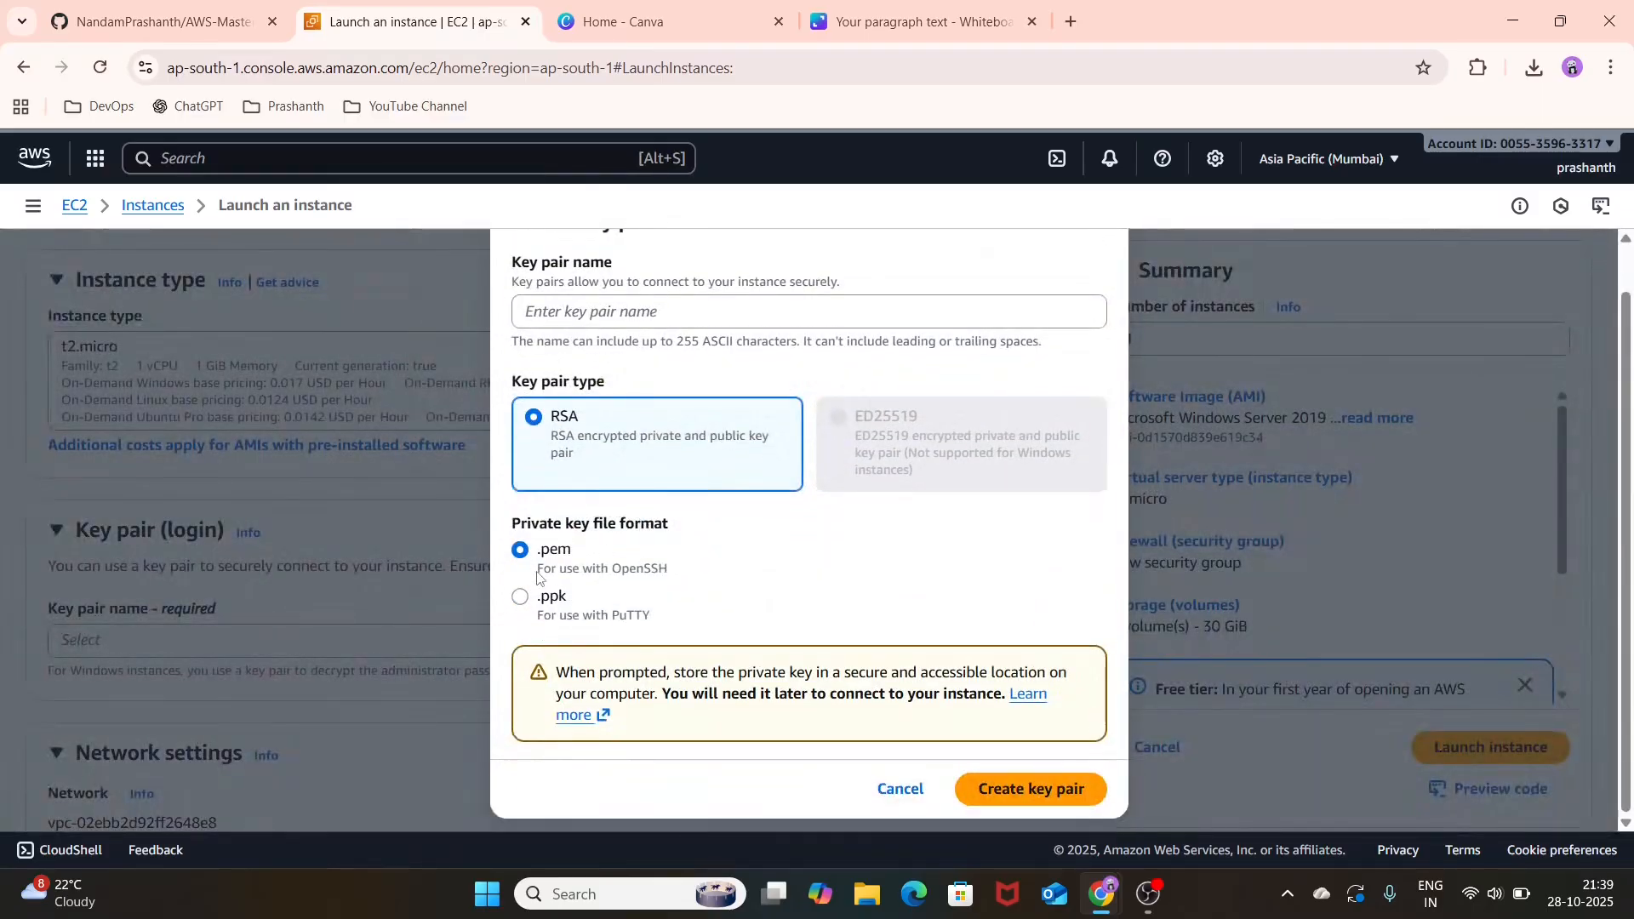
scroll(736, 532, up, 1)
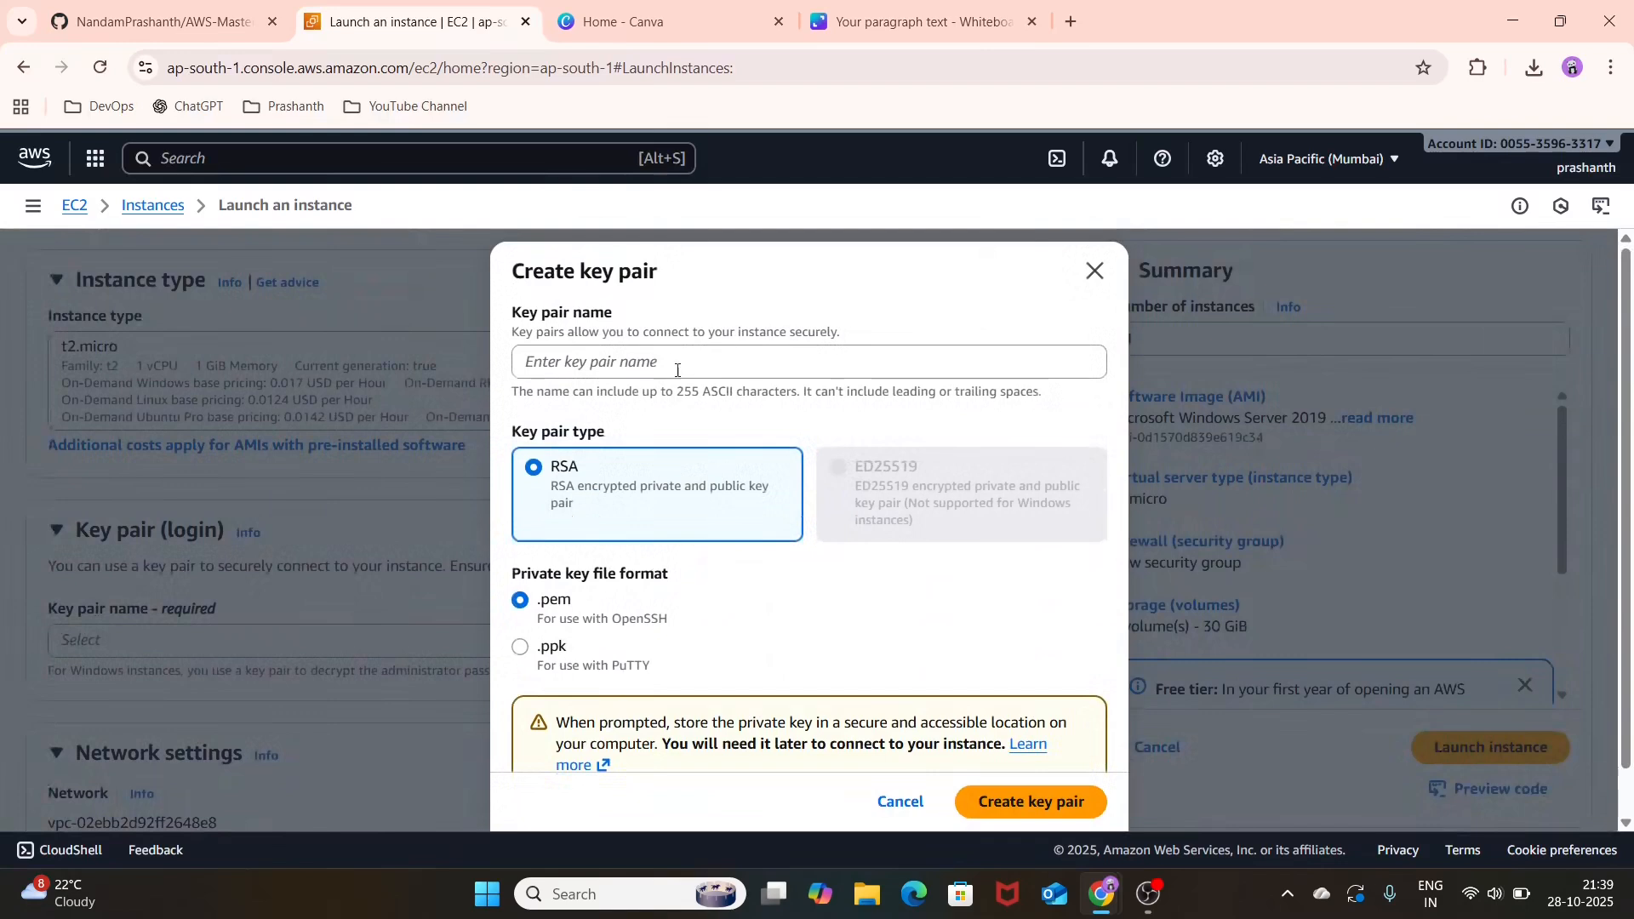
click(765, 372)
text(WIN KE)
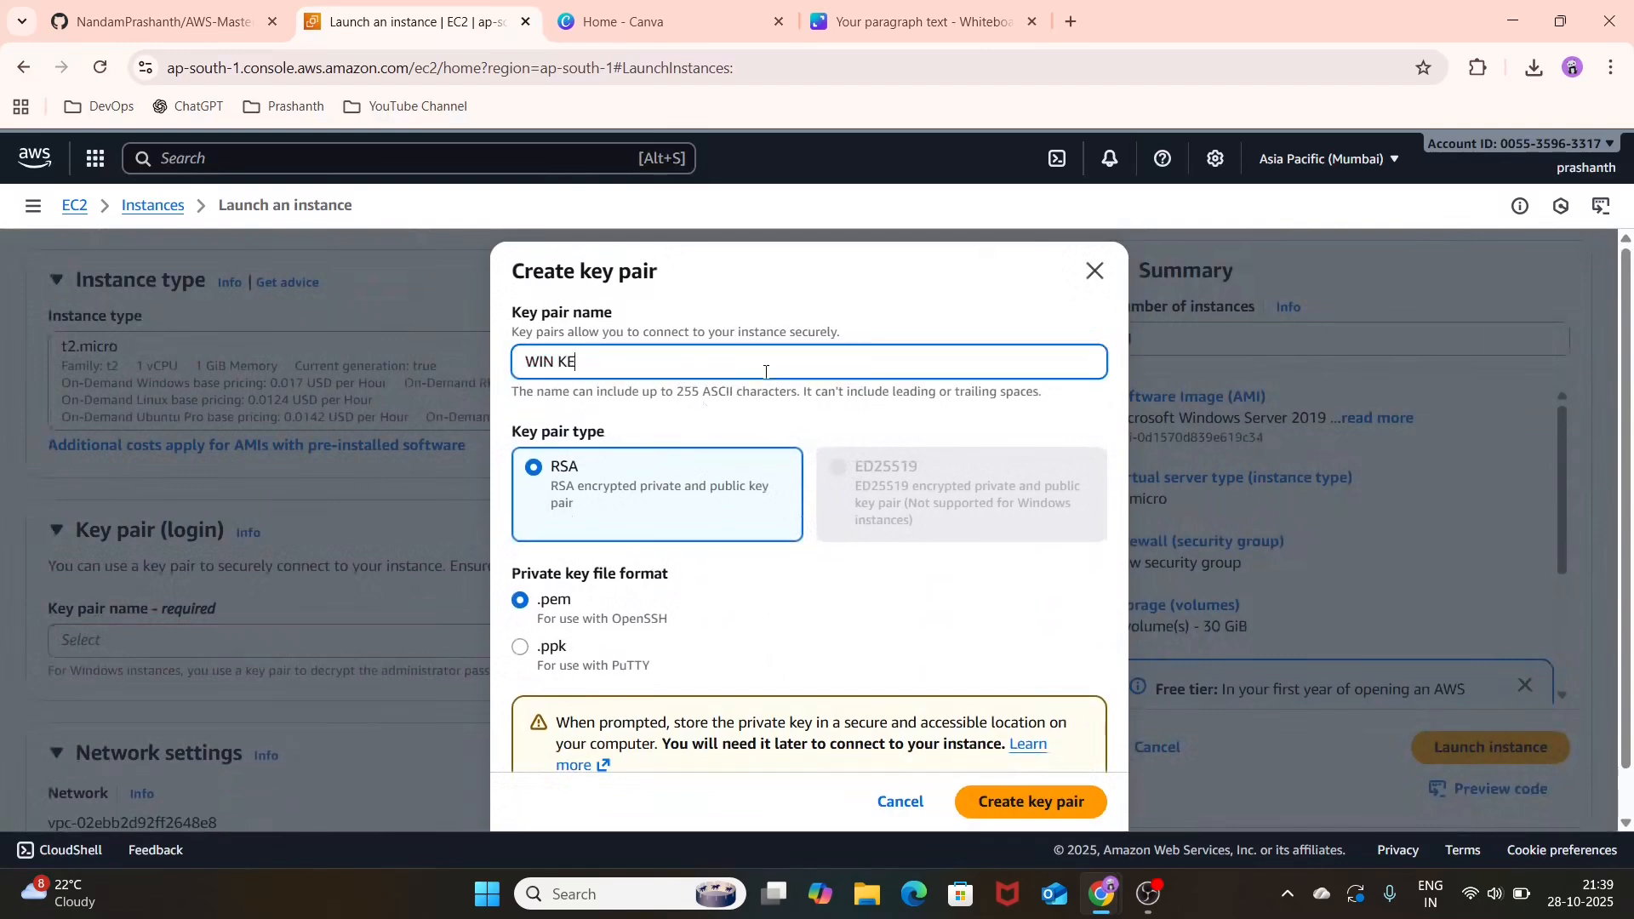
text(Y PAIR)
scroll(952, 678, down, 1)
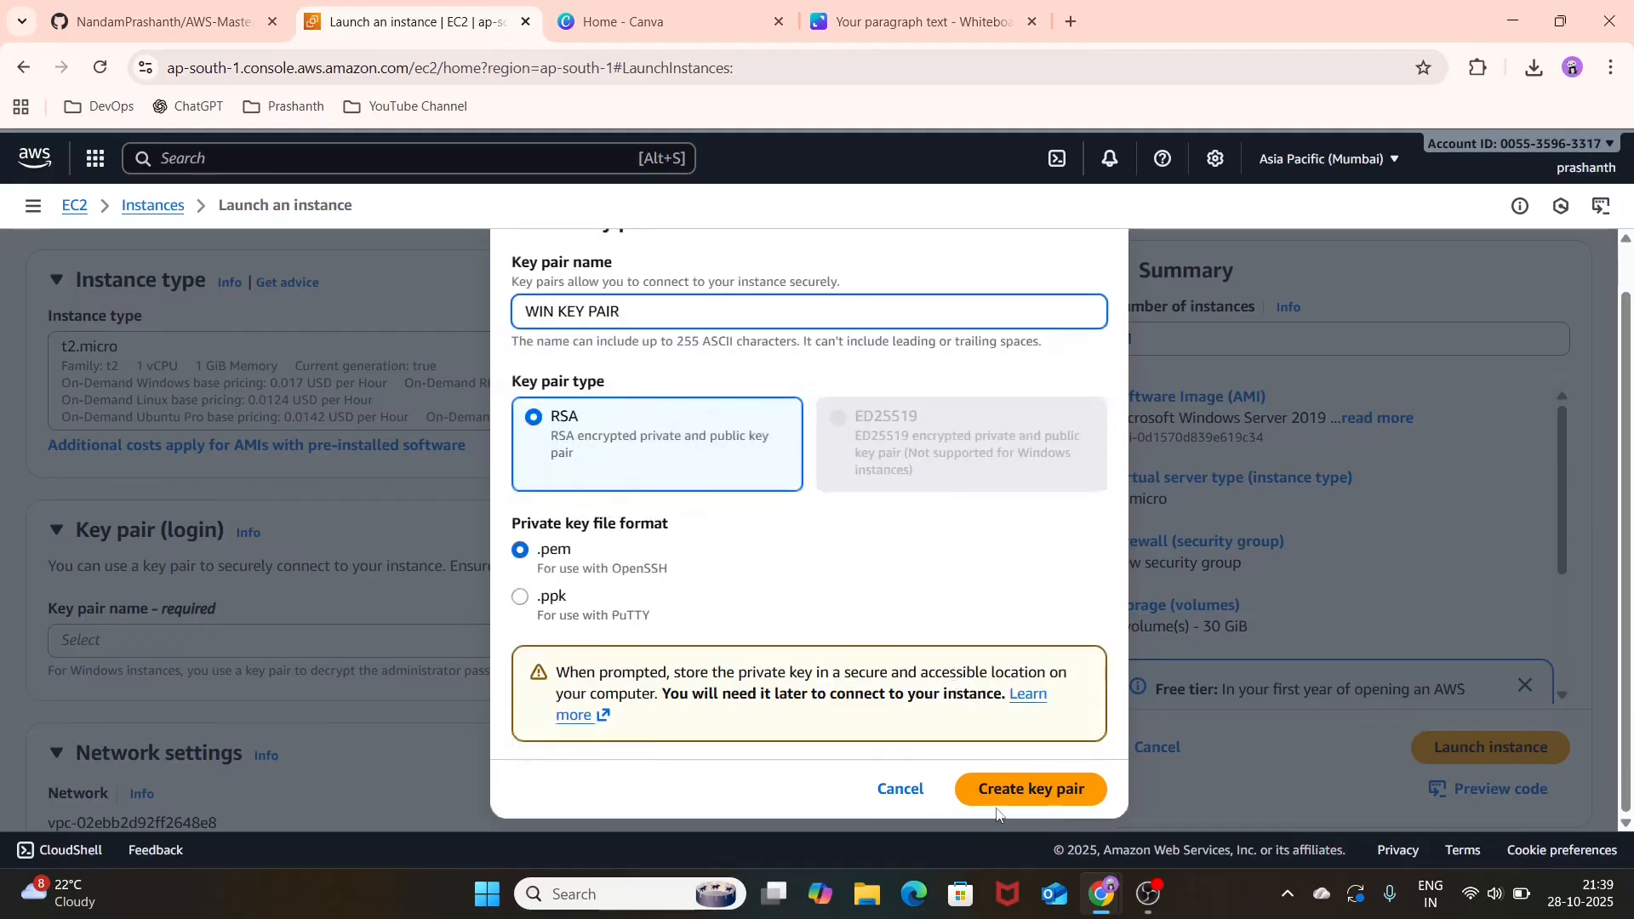
click(1025, 791)
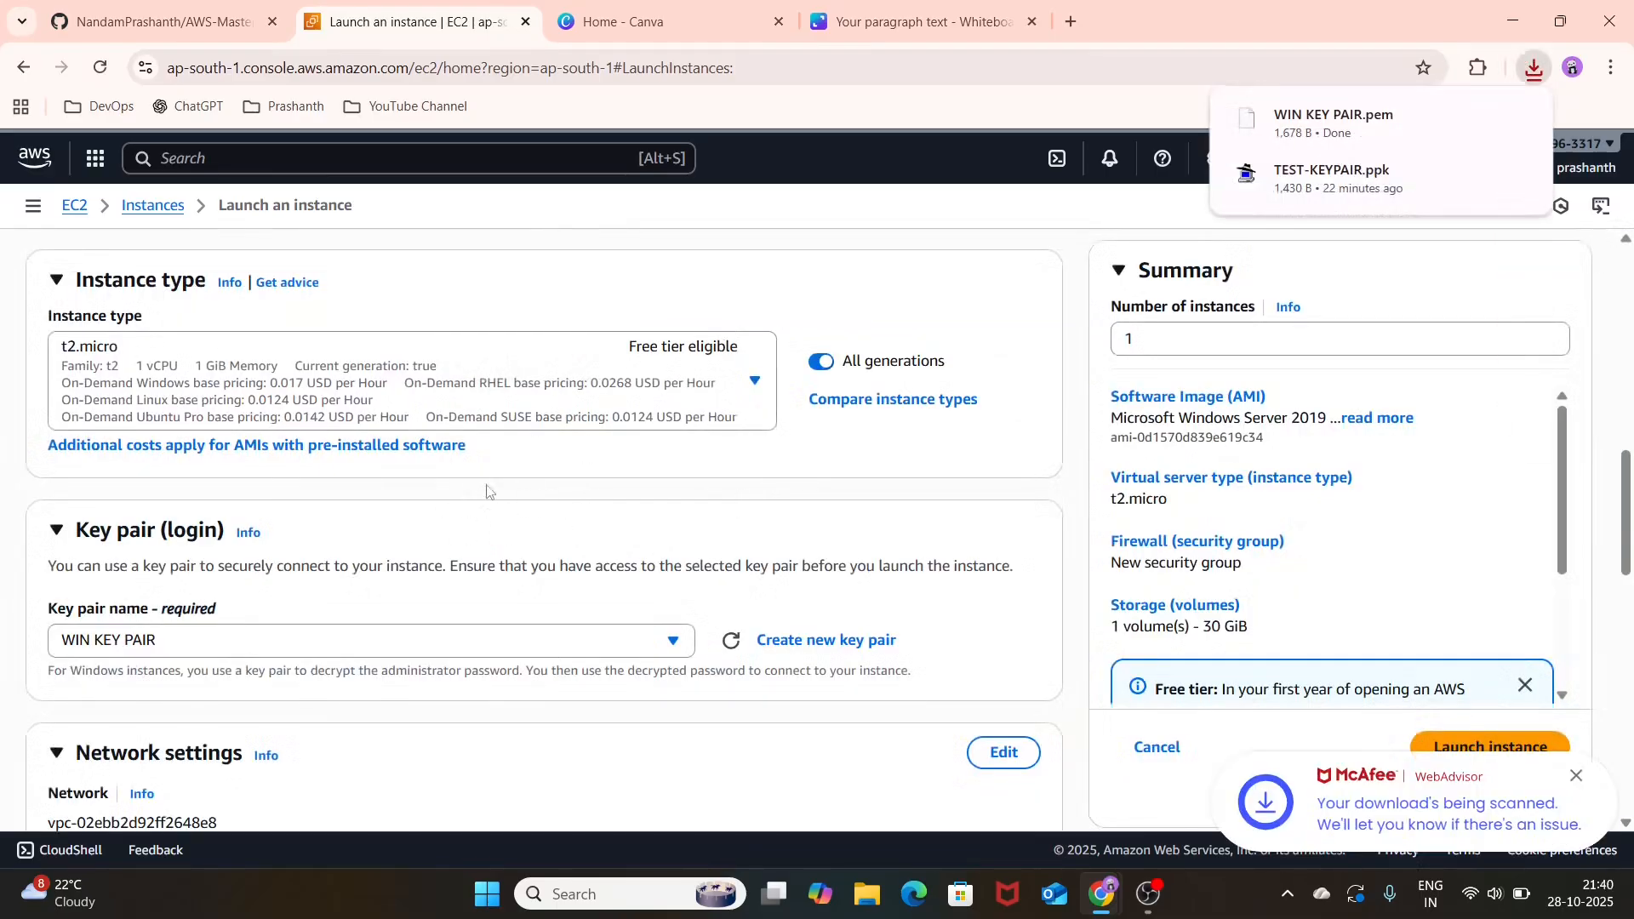
Step: Edit the network settings to use TEST-VPC and TEST-PUBLIC-SUBNET with auto-assign public IP enabled
scroll(489, 491, down, 2)
scroll(487, 491, down, 2)
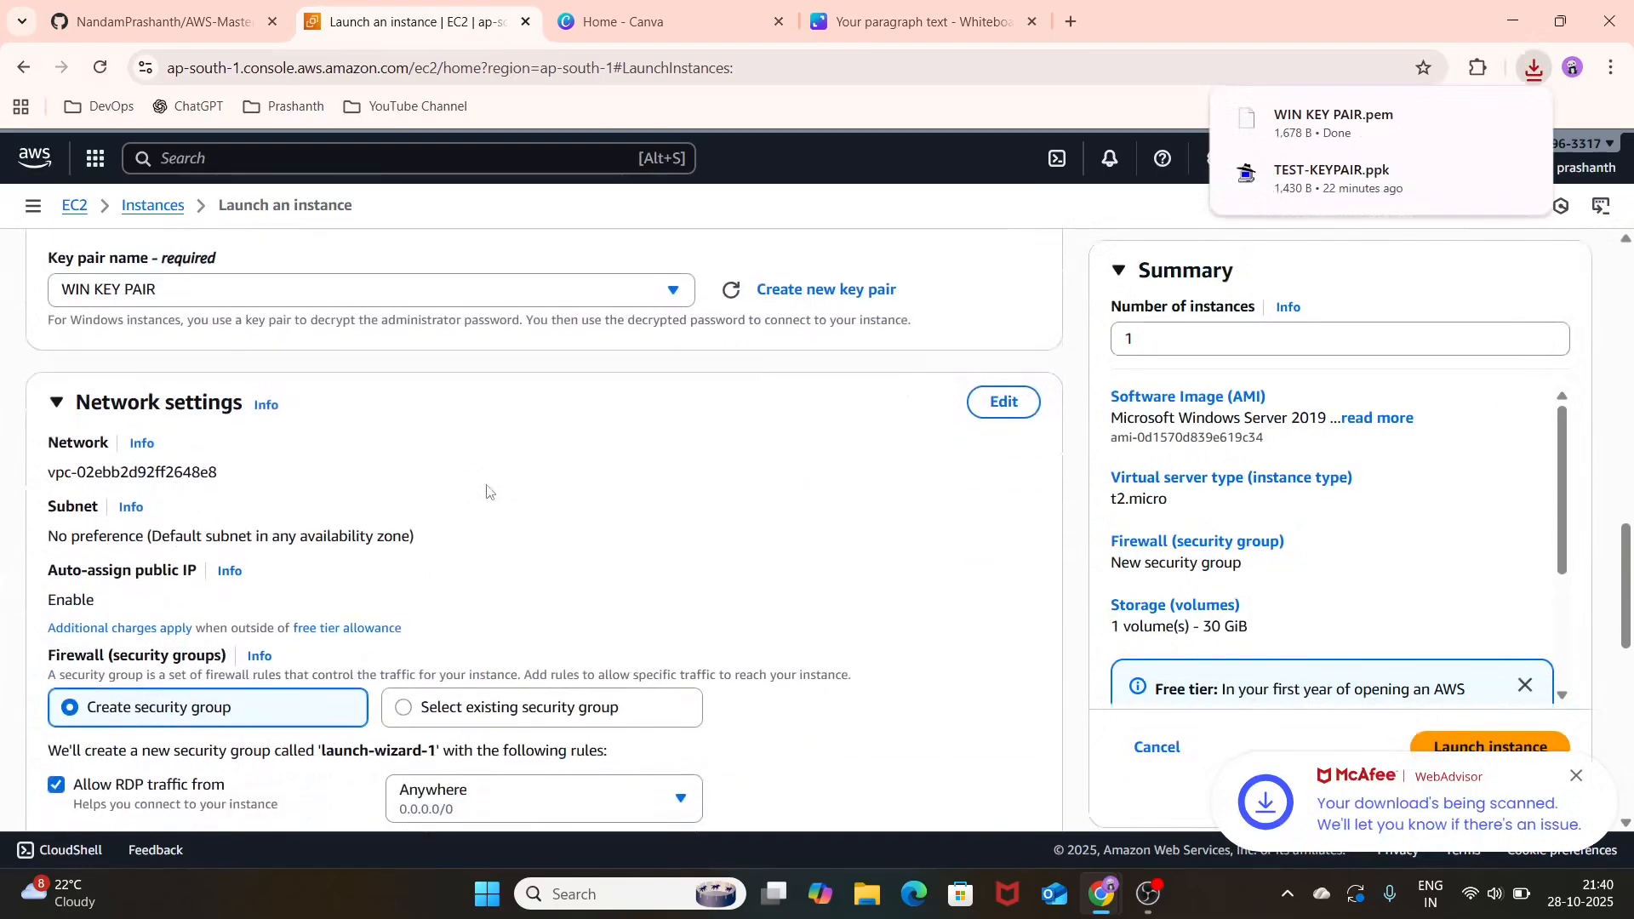
click(993, 408)
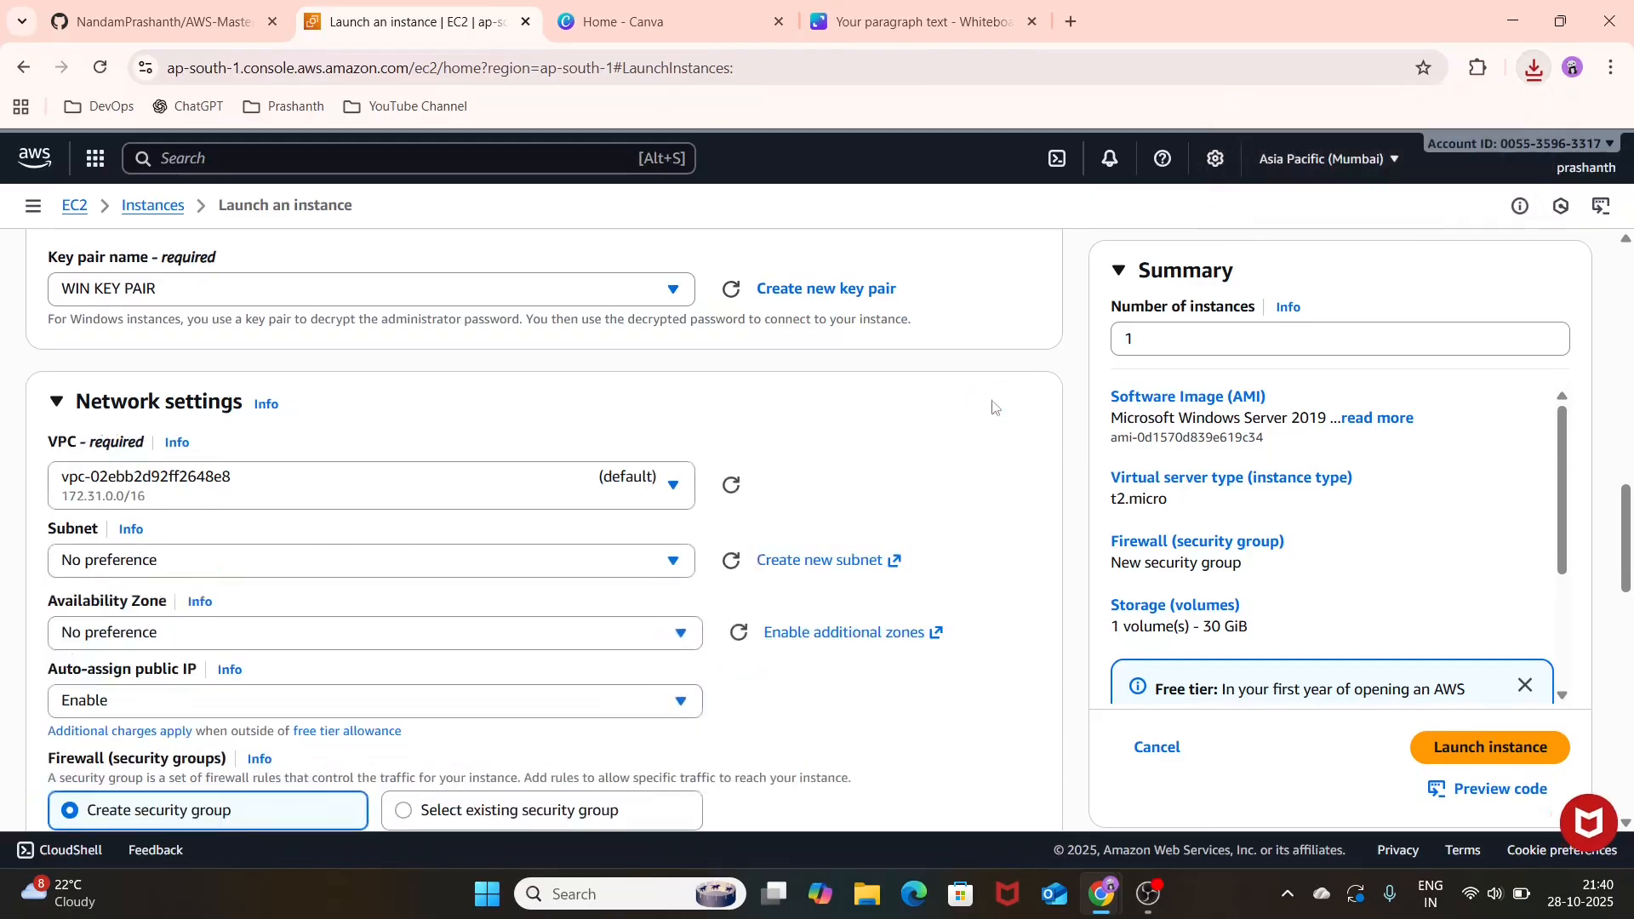
click(451, 486)
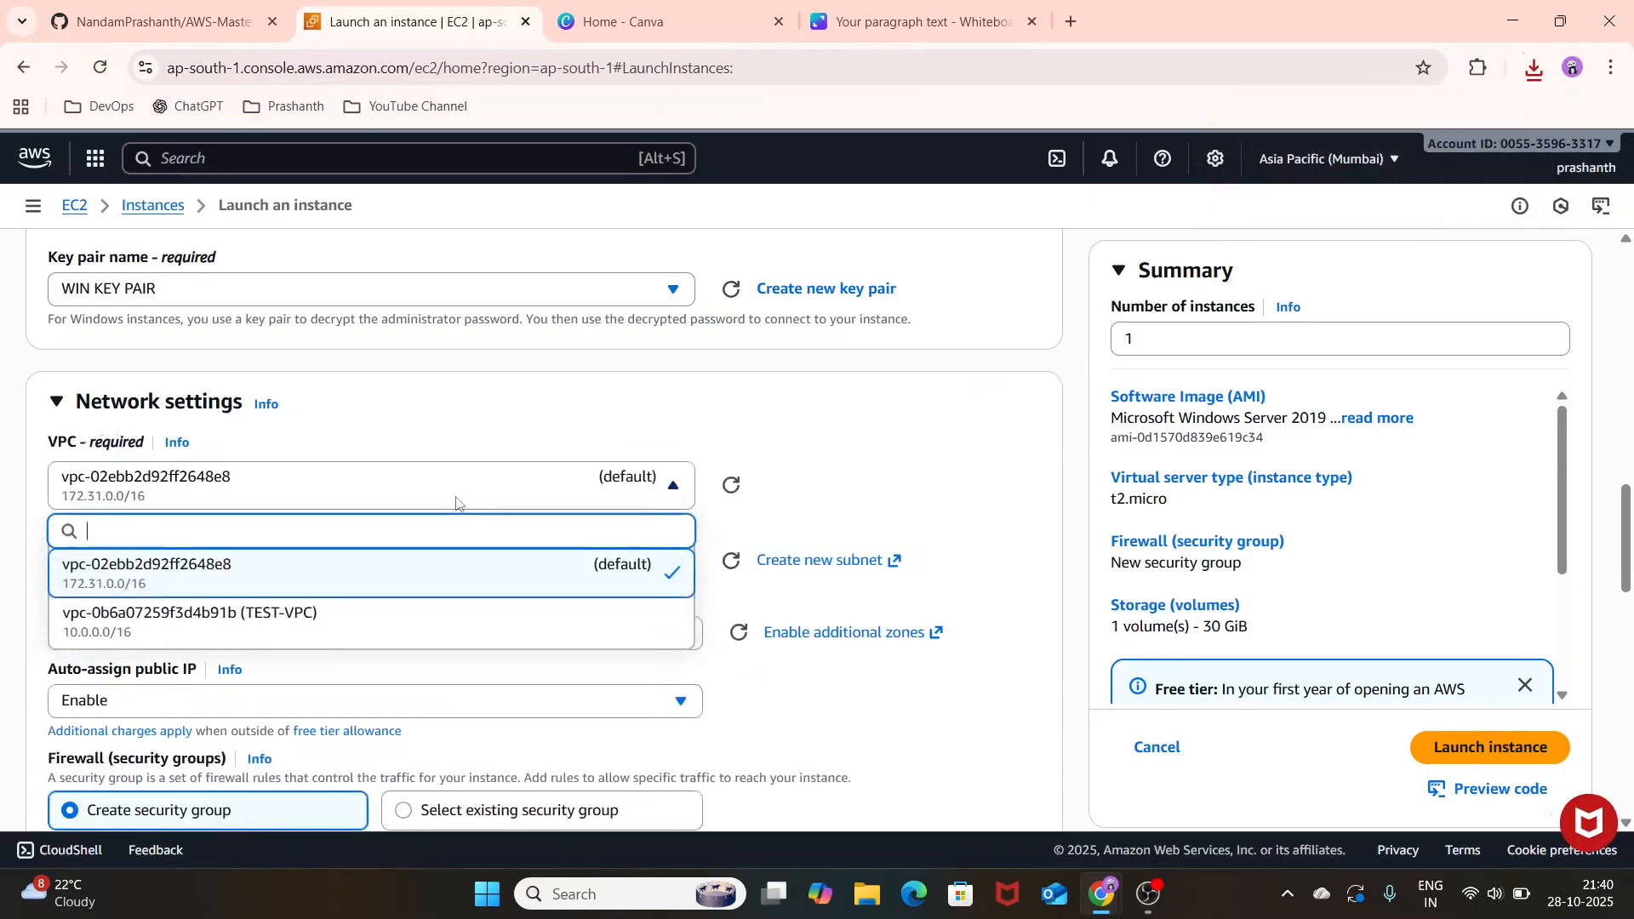
click(448, 632)
click(523, 590)
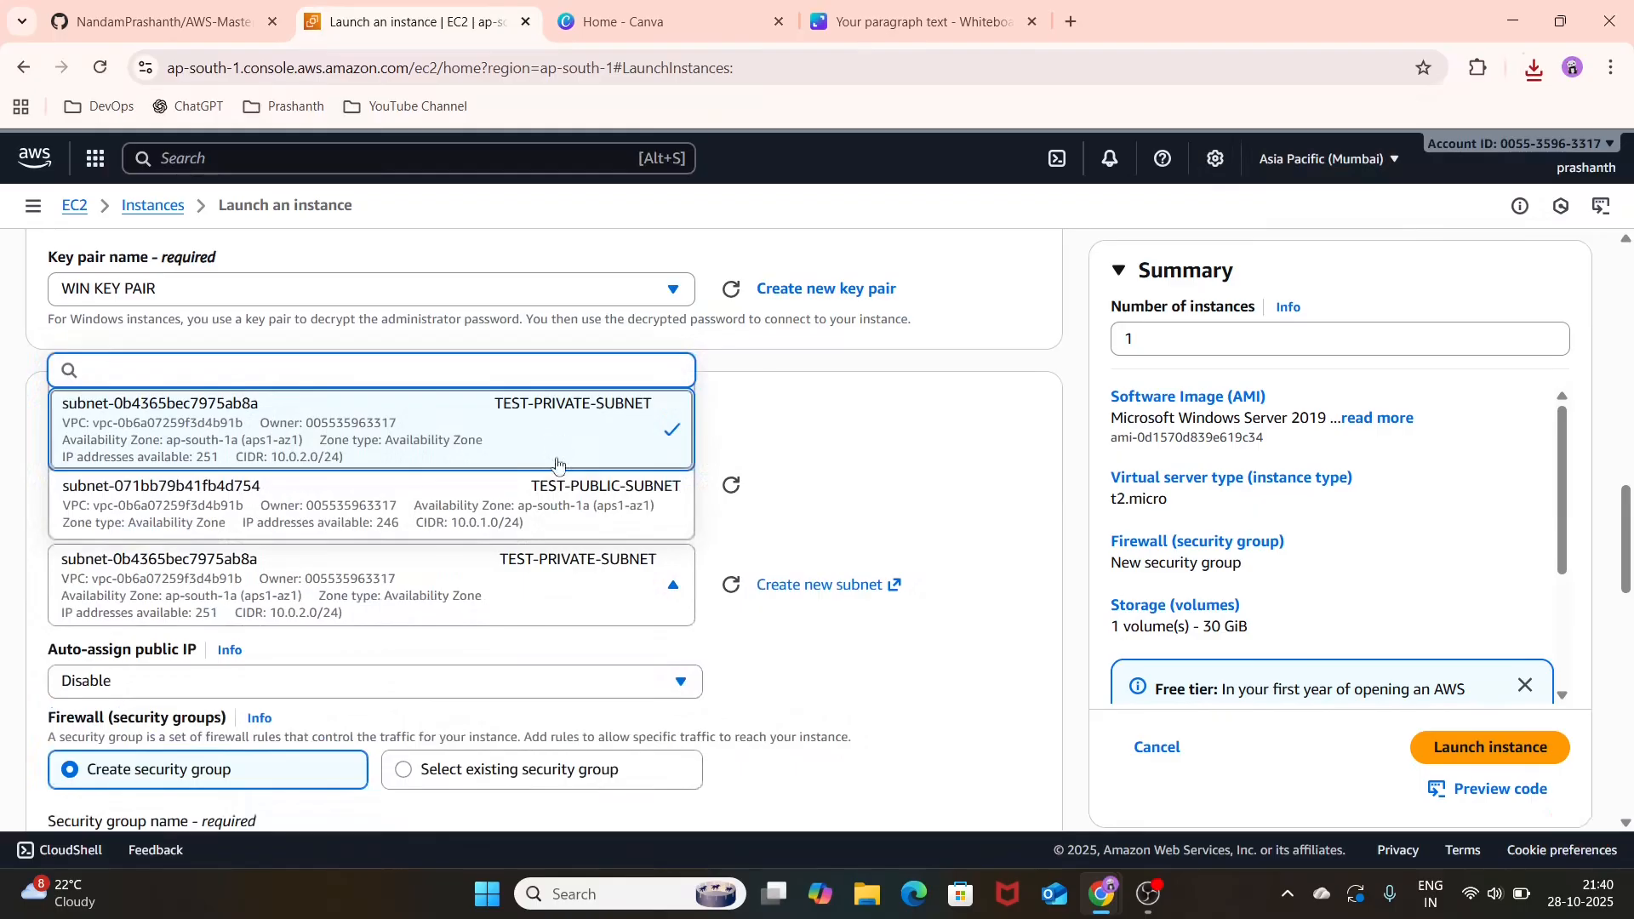
click(566, 505)
click(541, 682)
click(368, 611)
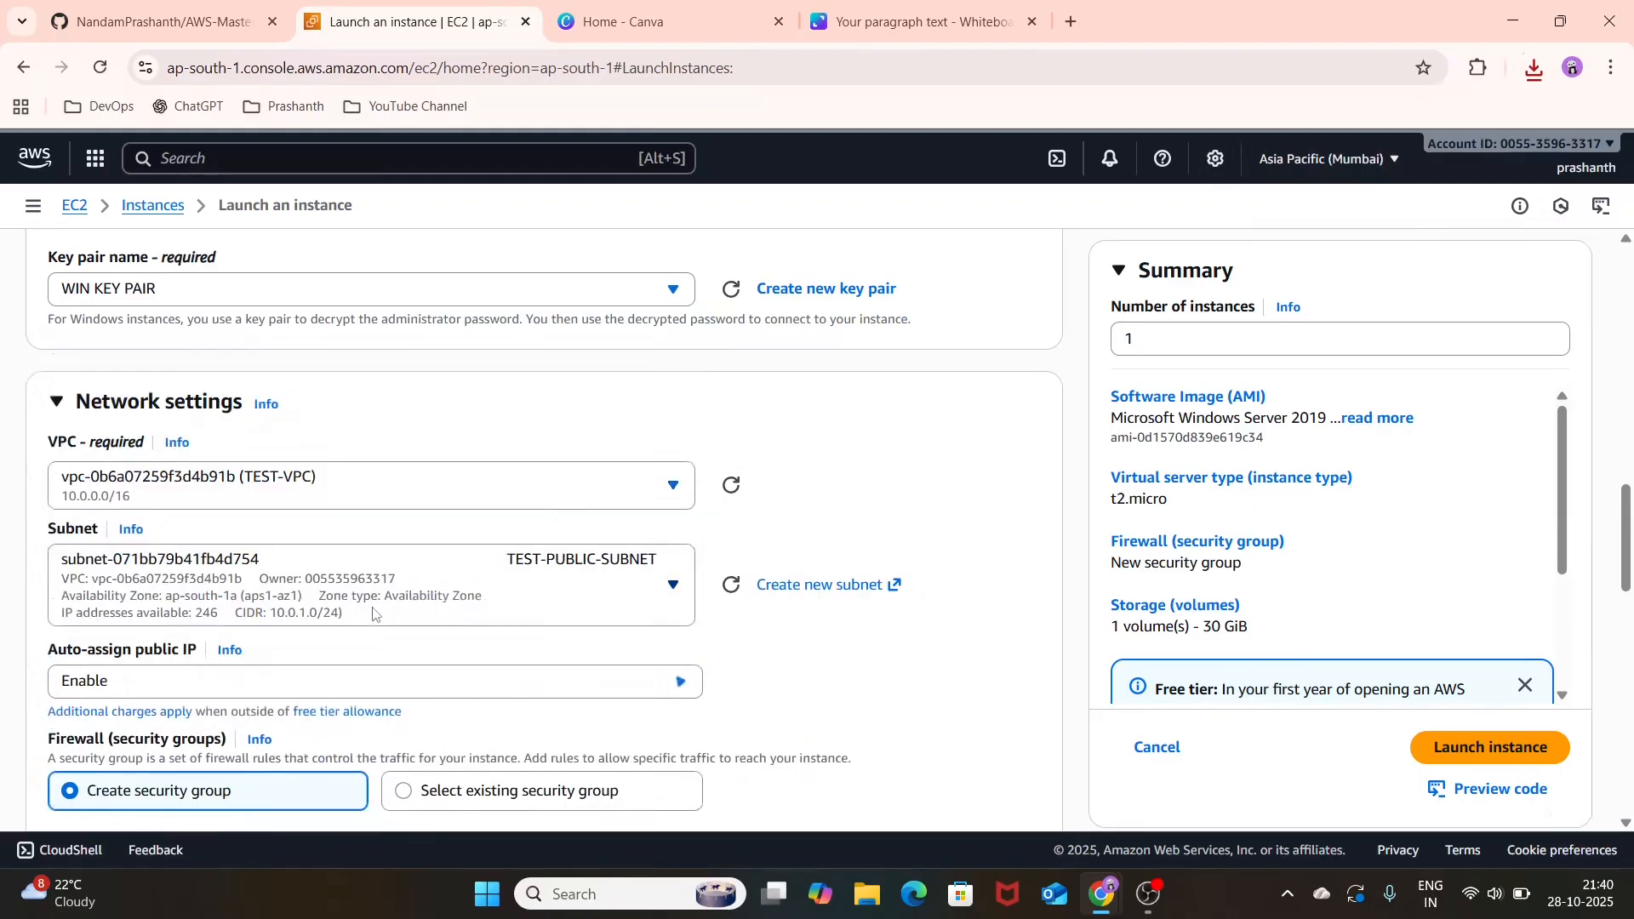
Step: Assign the existing security group TEST-SG to the instance instead of creating a new one
scroll(466, 672, down, 2)
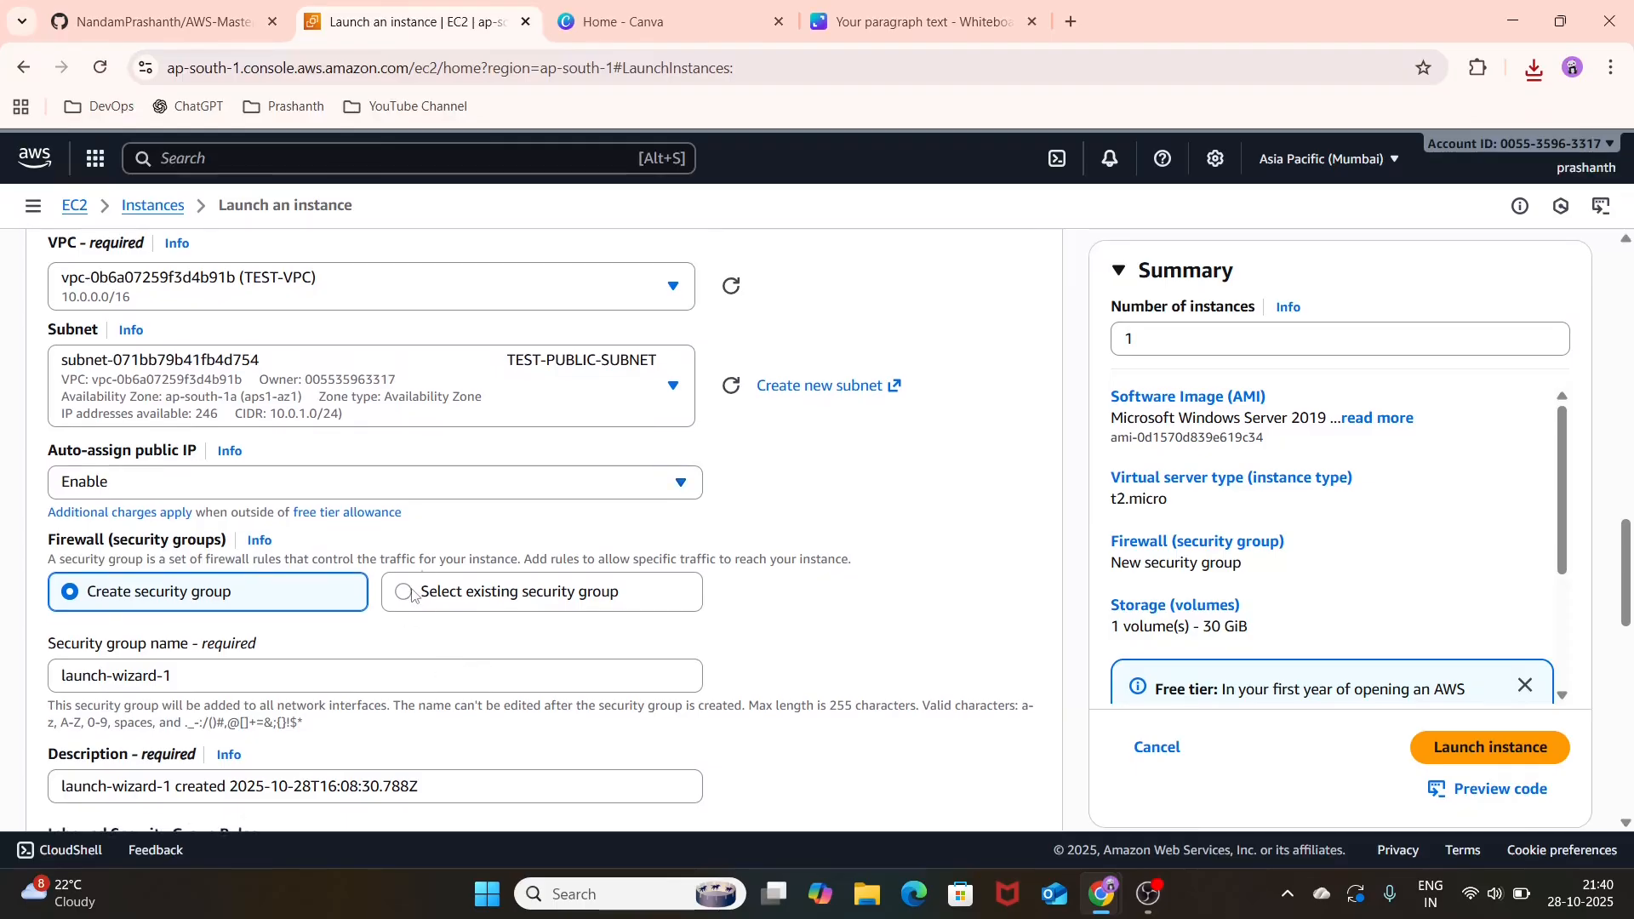
click(412, 597)
click(427, 686)
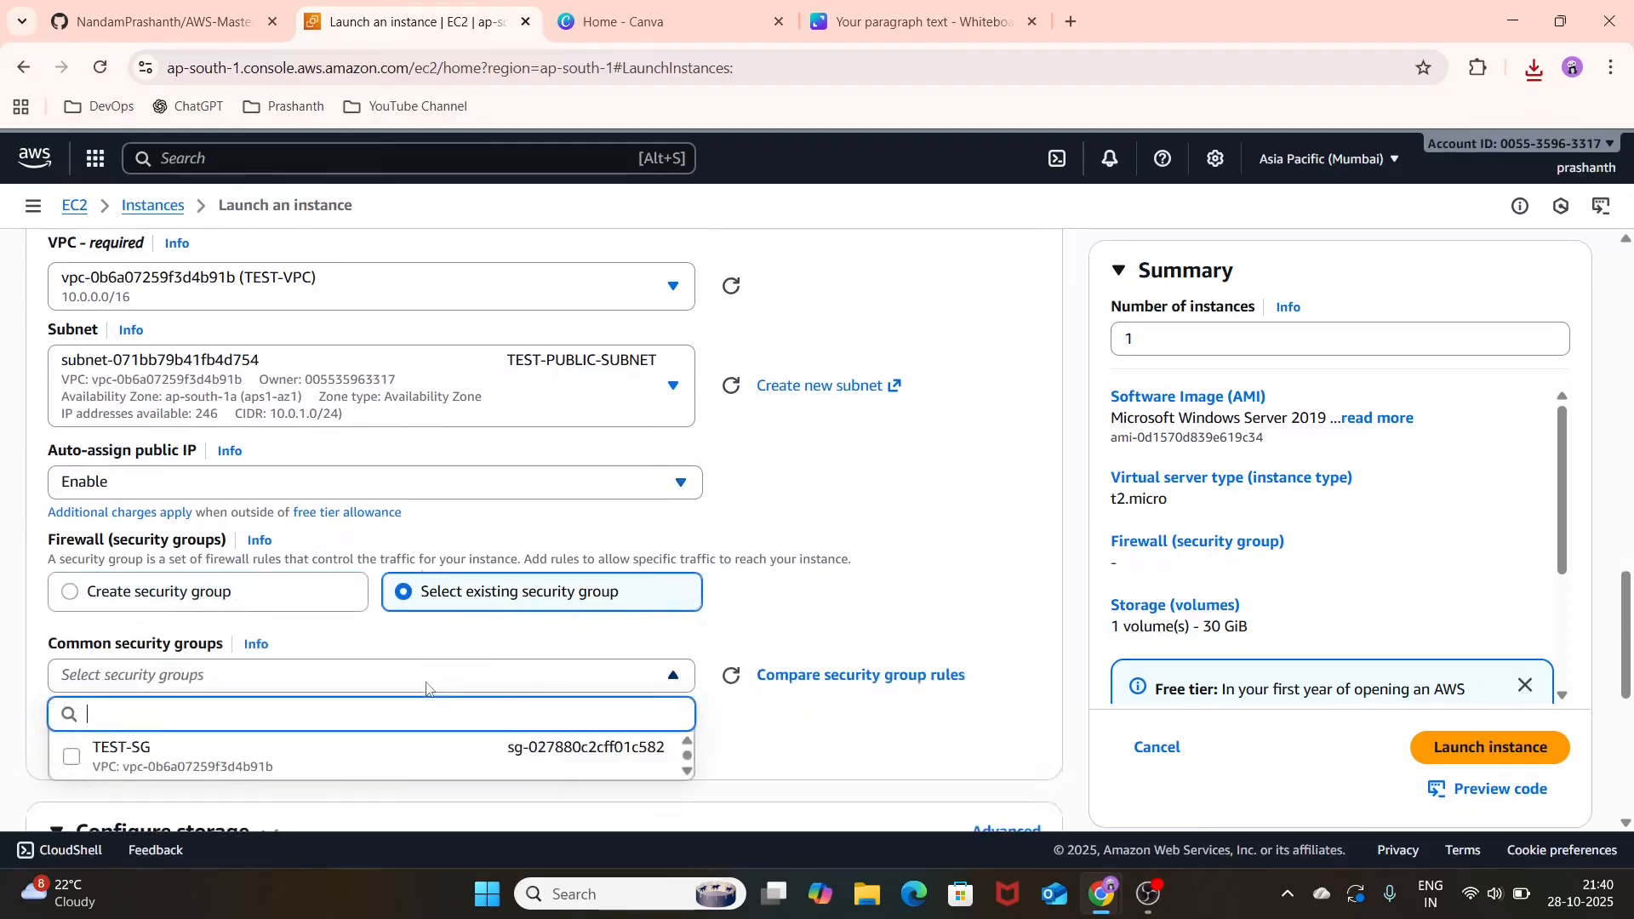
click(404, 766)
Step: Launch the configured instance and open its details page
scroll(404, 767, down, 6)
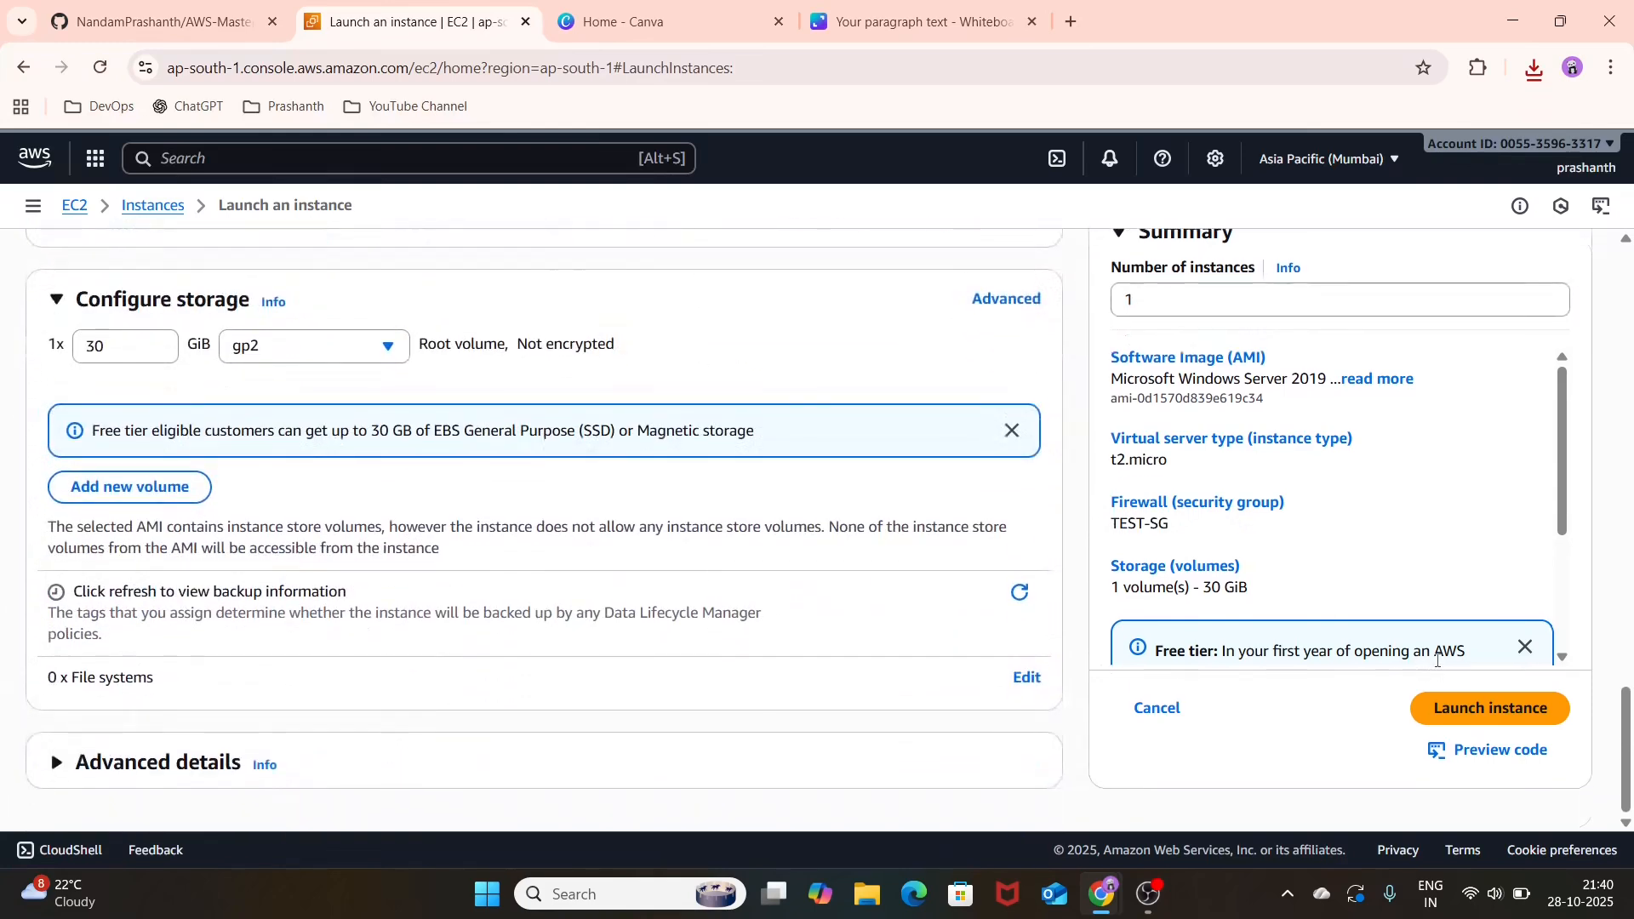
click(1452, 713)
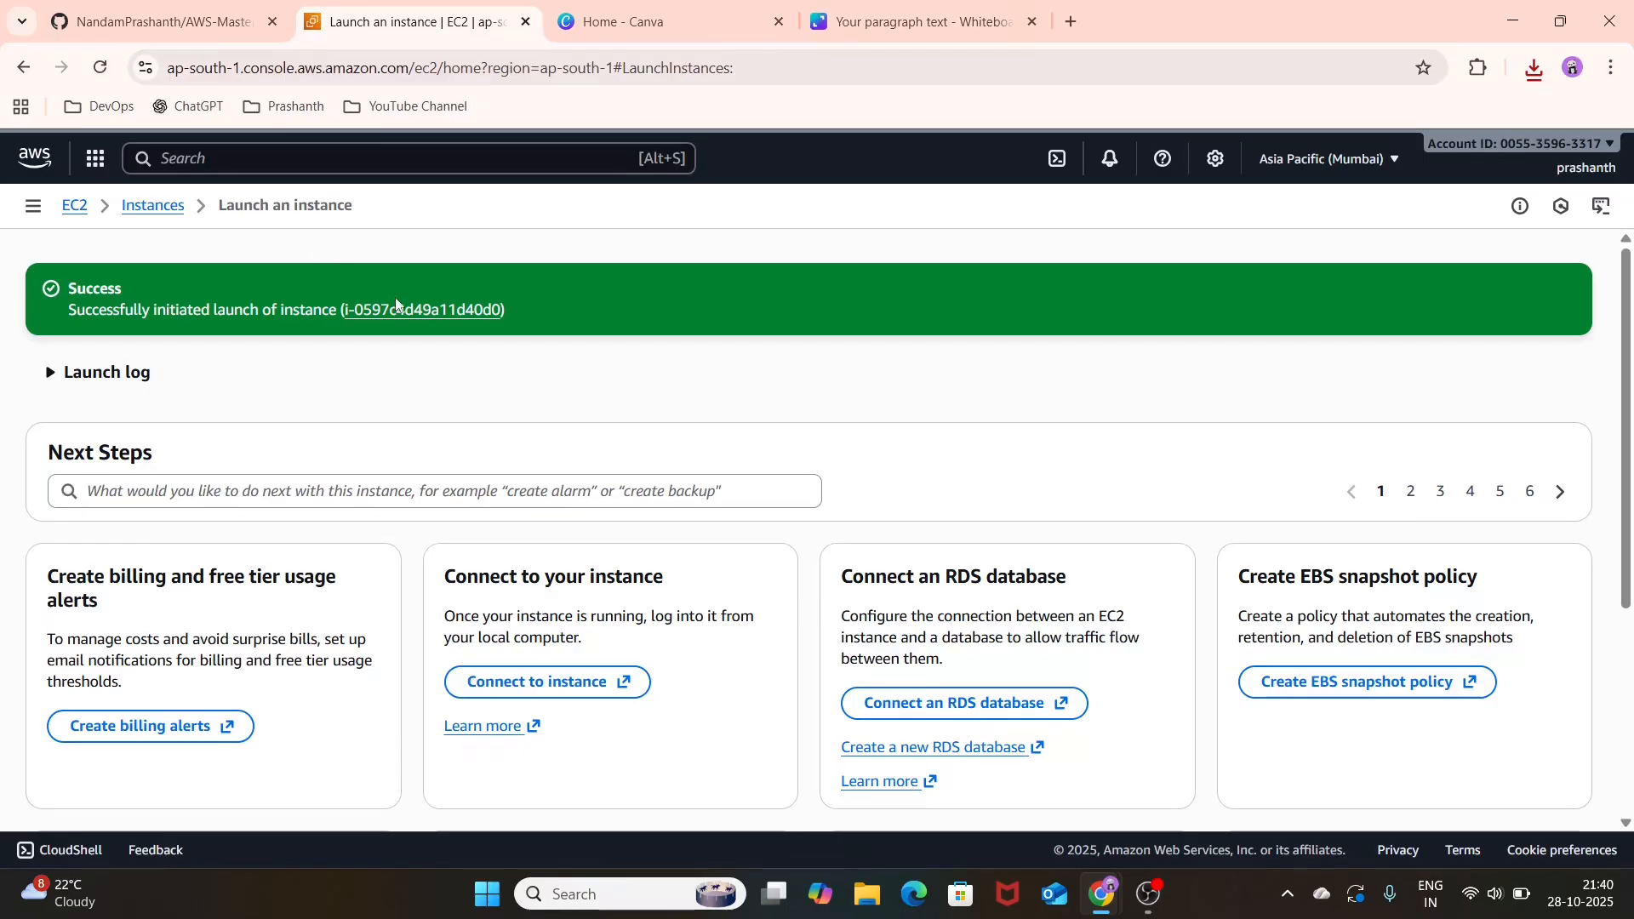
click(399, 309)
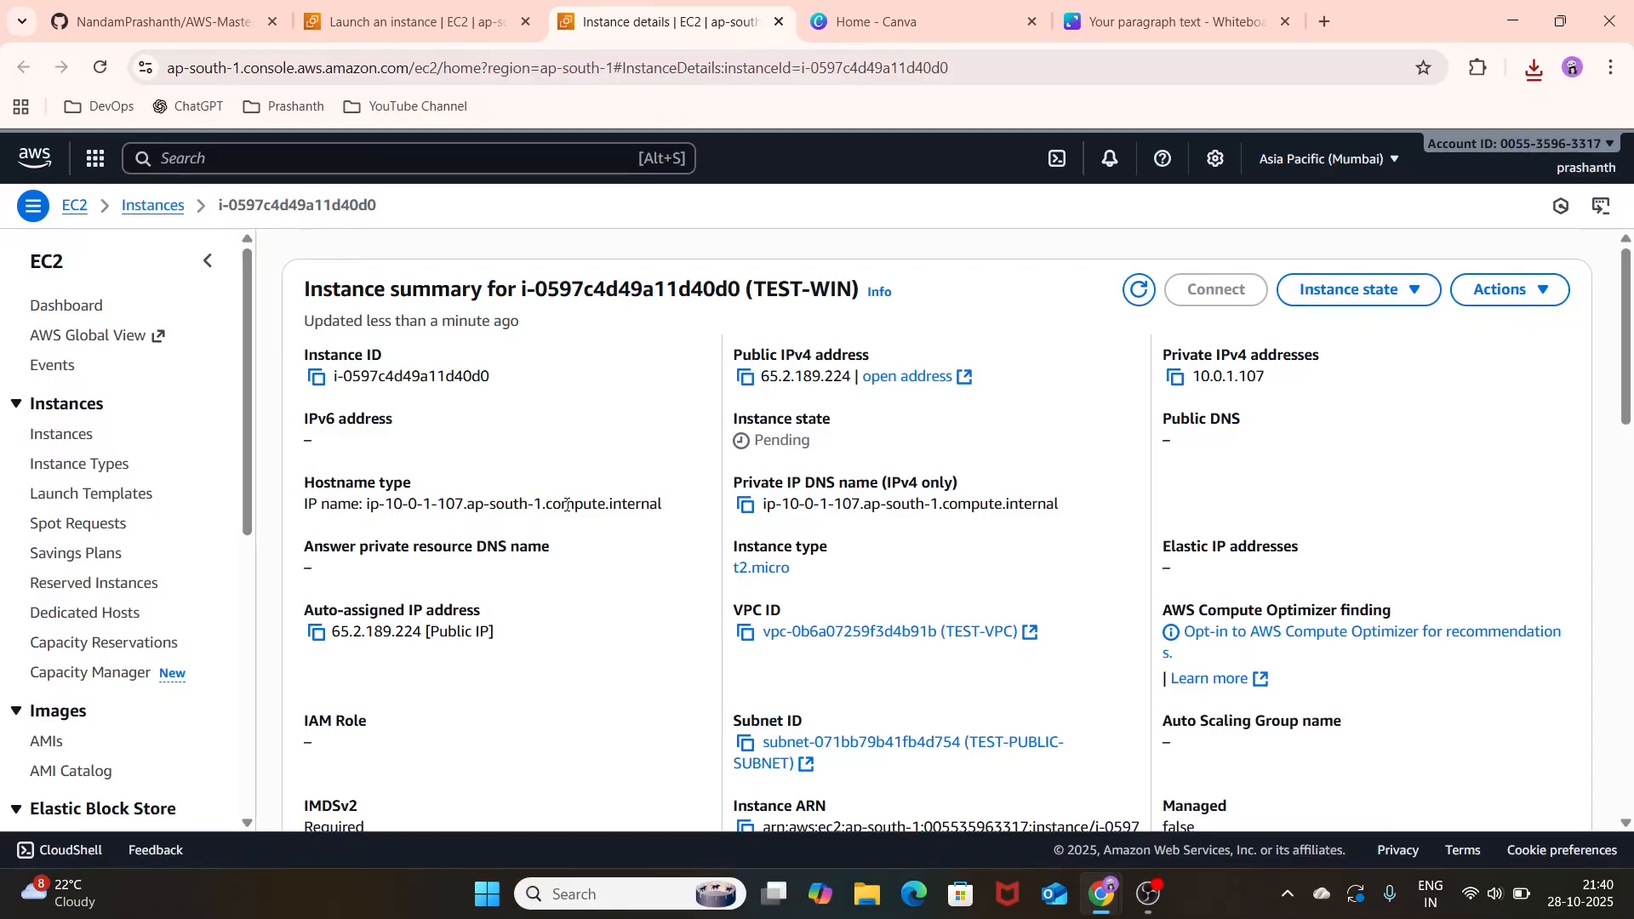
Step: Refresh the TEST-WIN instance summary until the instance is running, and open its connection options
click(1136, 303)
click(1135, 303)
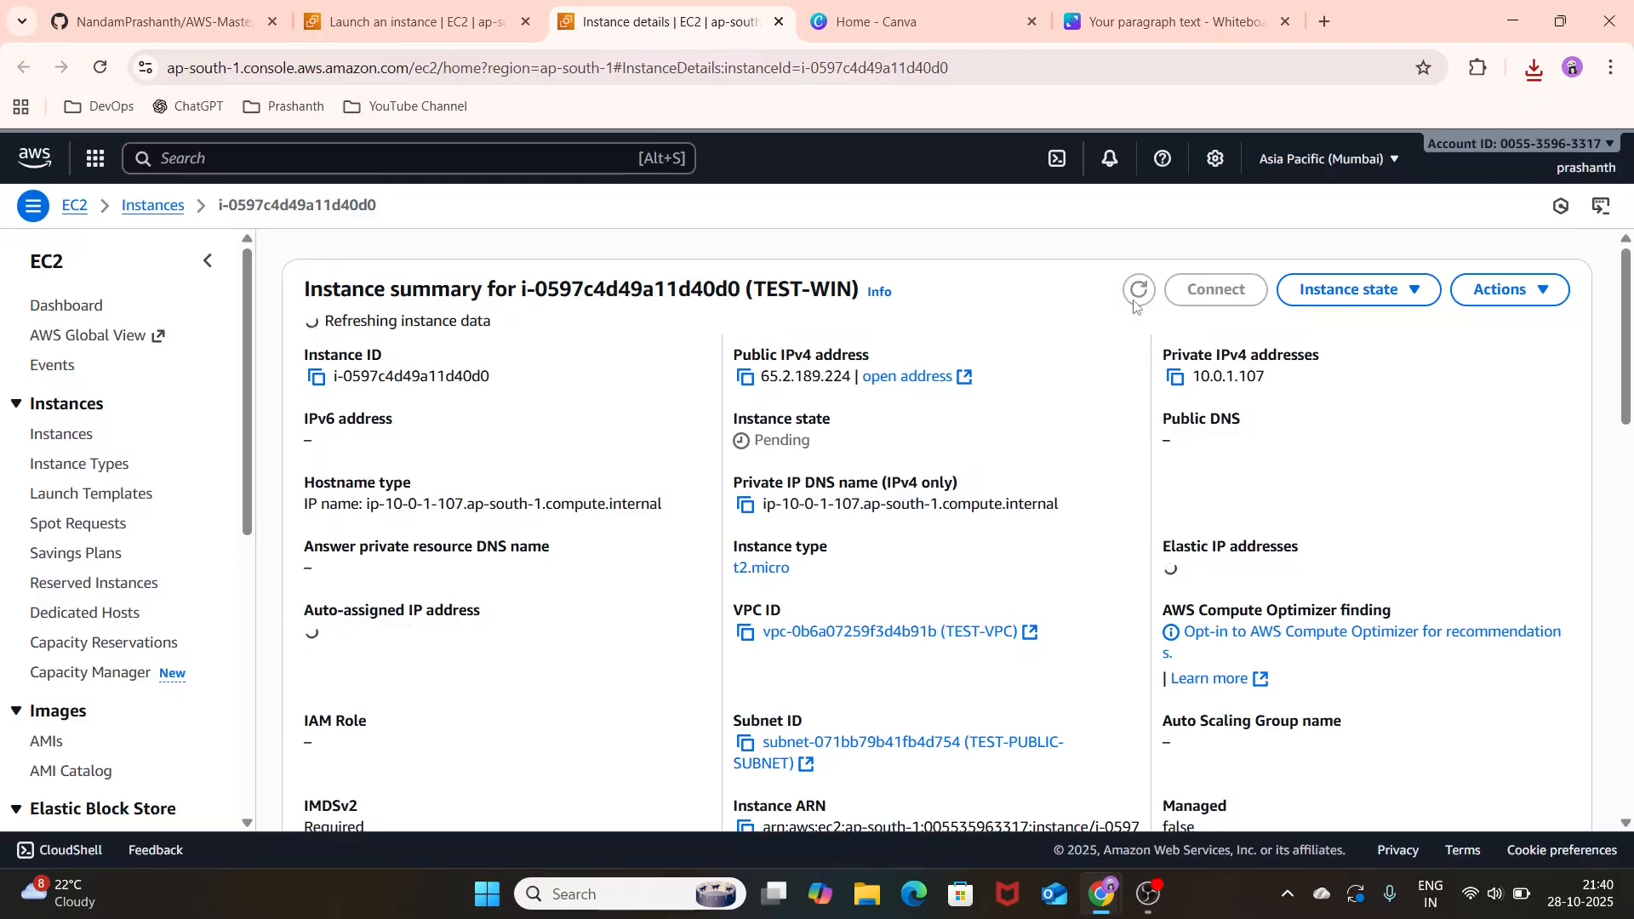
click(1137, 296)
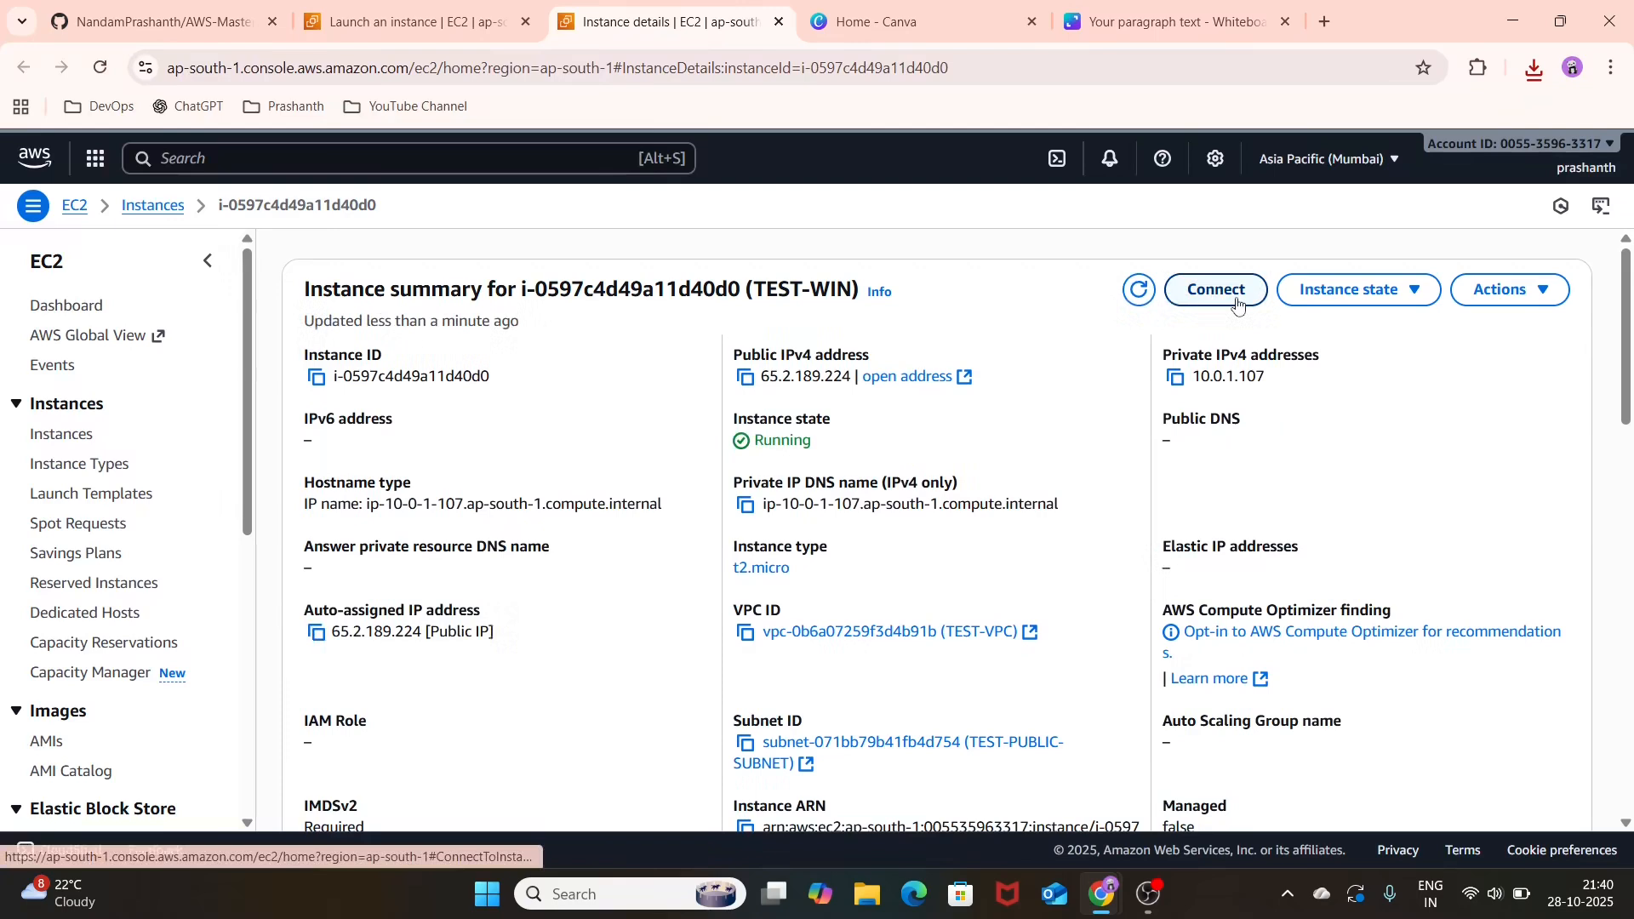
click(1191, 291)
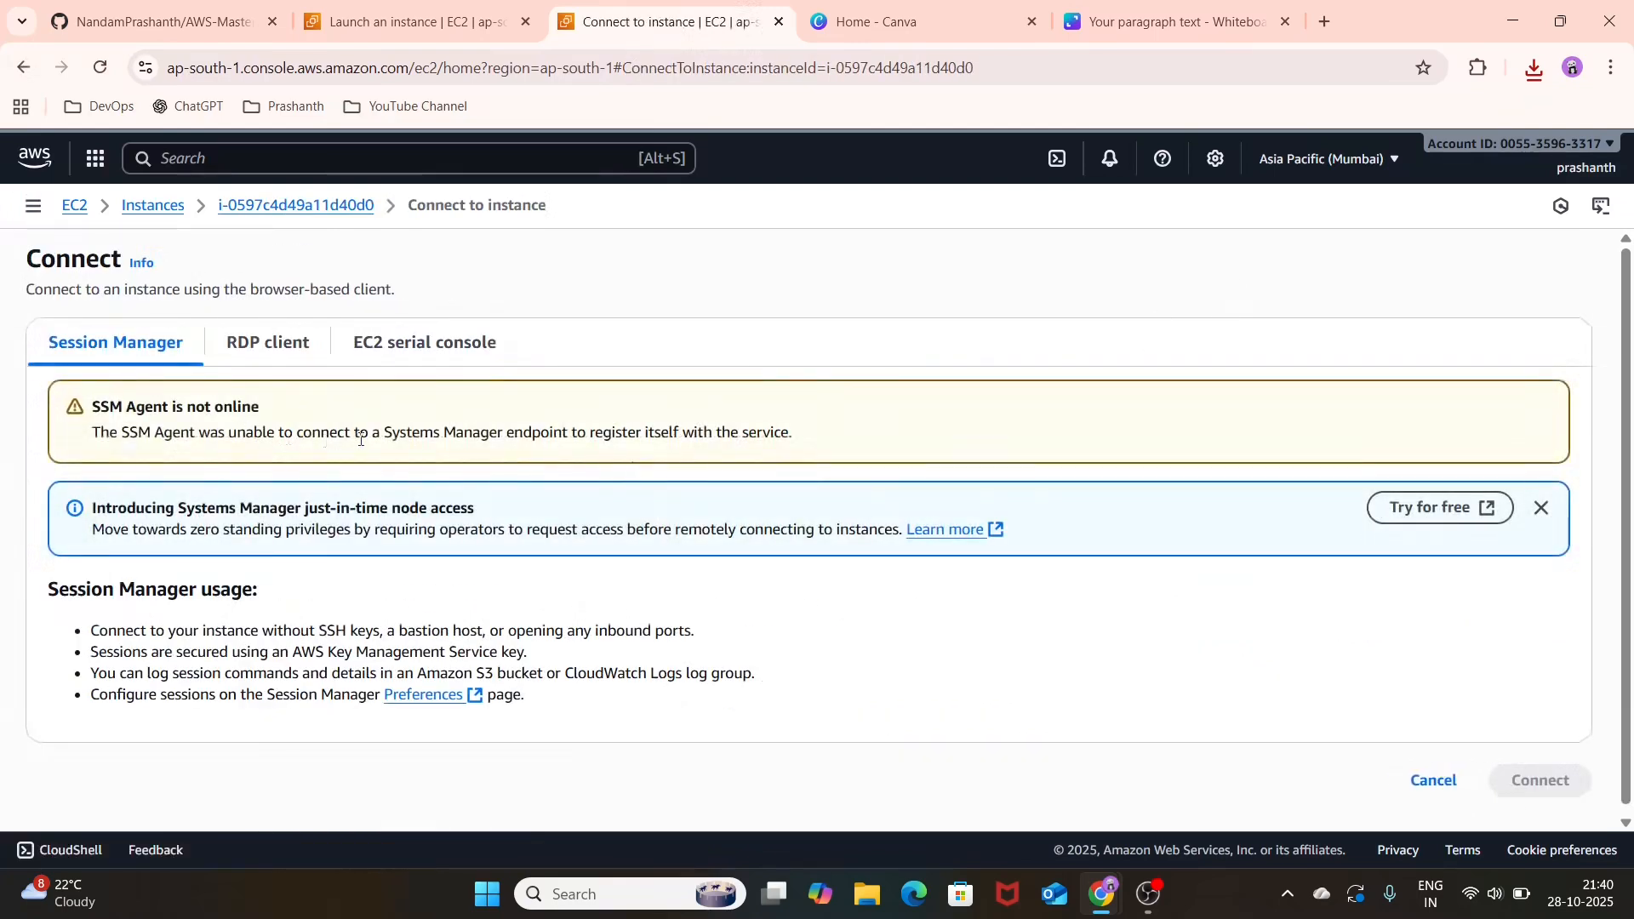
Step: Download the remote desktop file for TEST-WIN from the RDP client connection options and open it
click(259, 366)
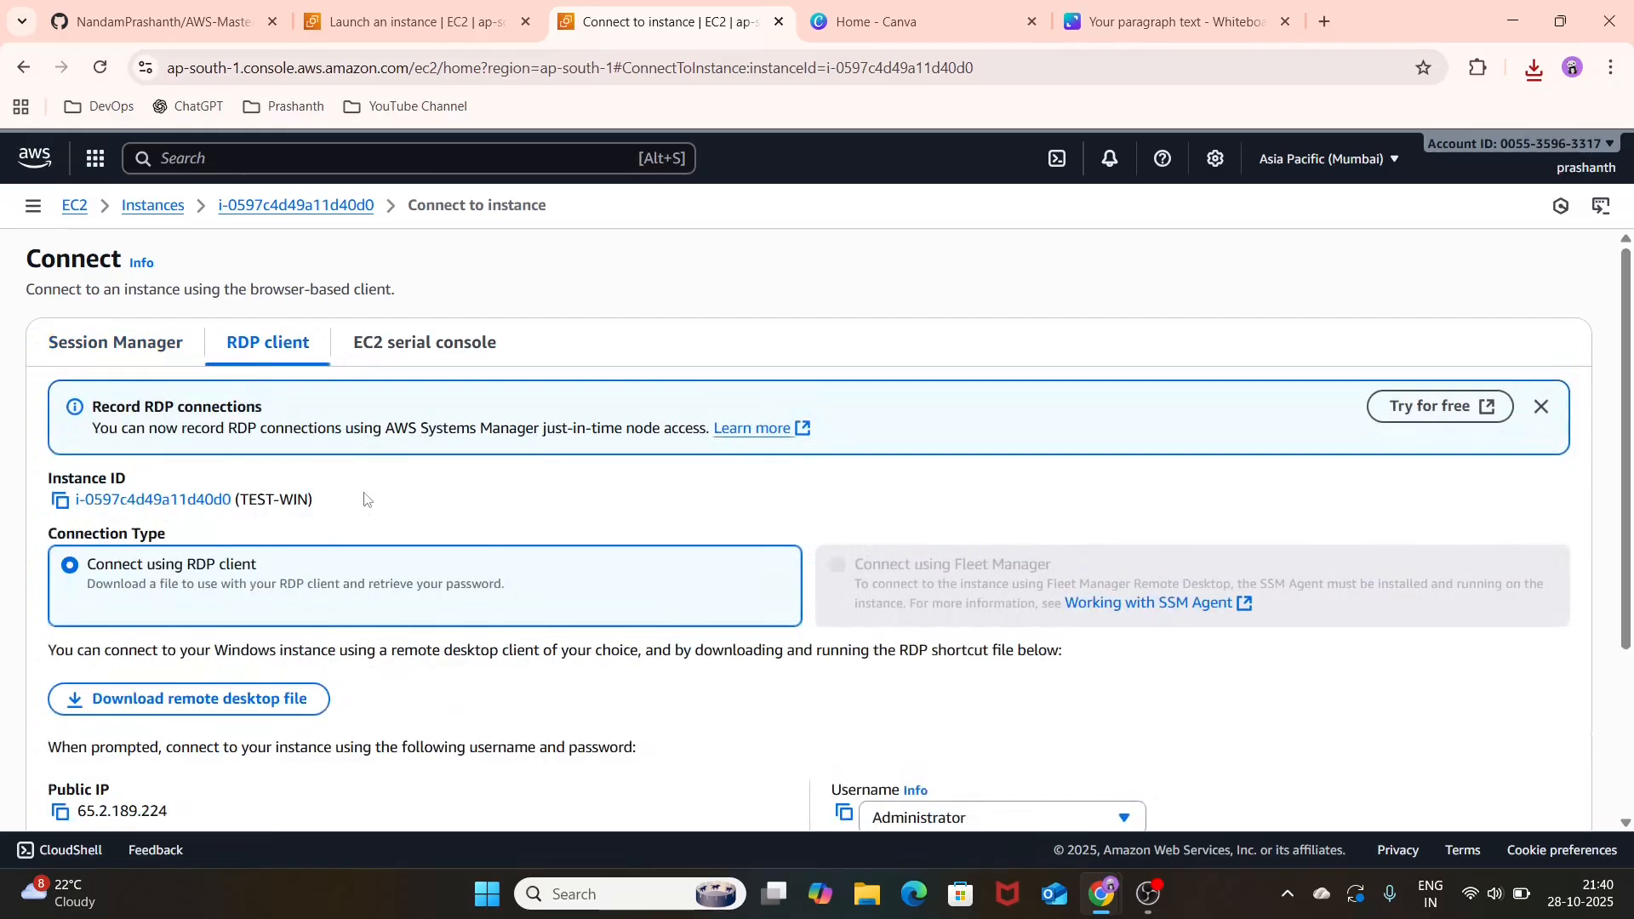
scroll(257, 477, down, 3)
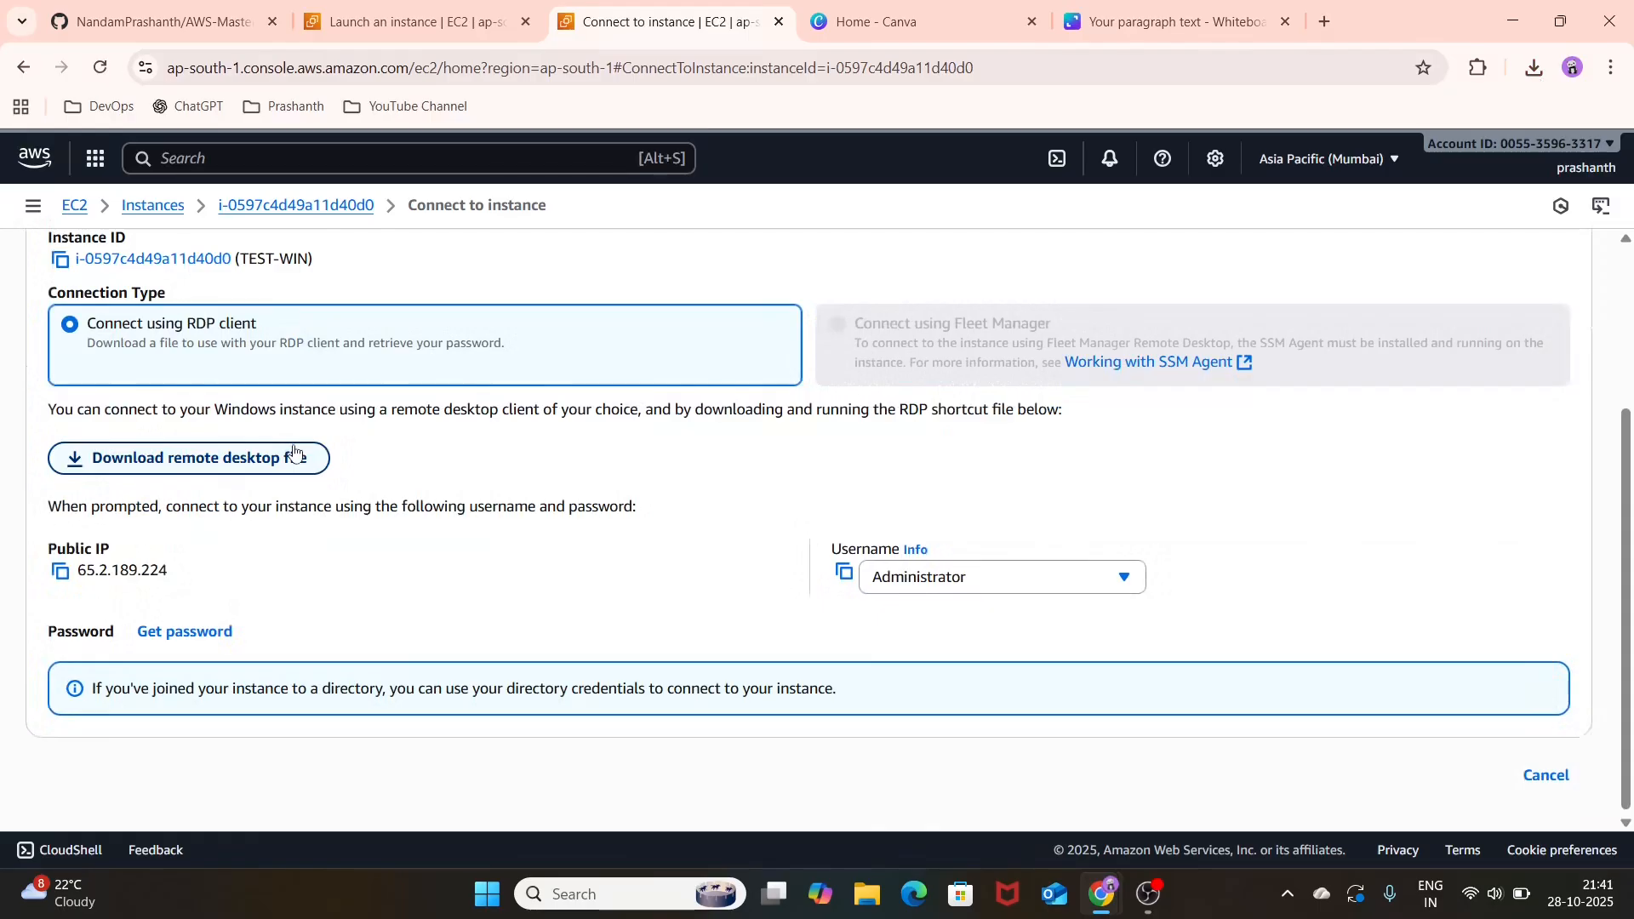
click(294, 457)
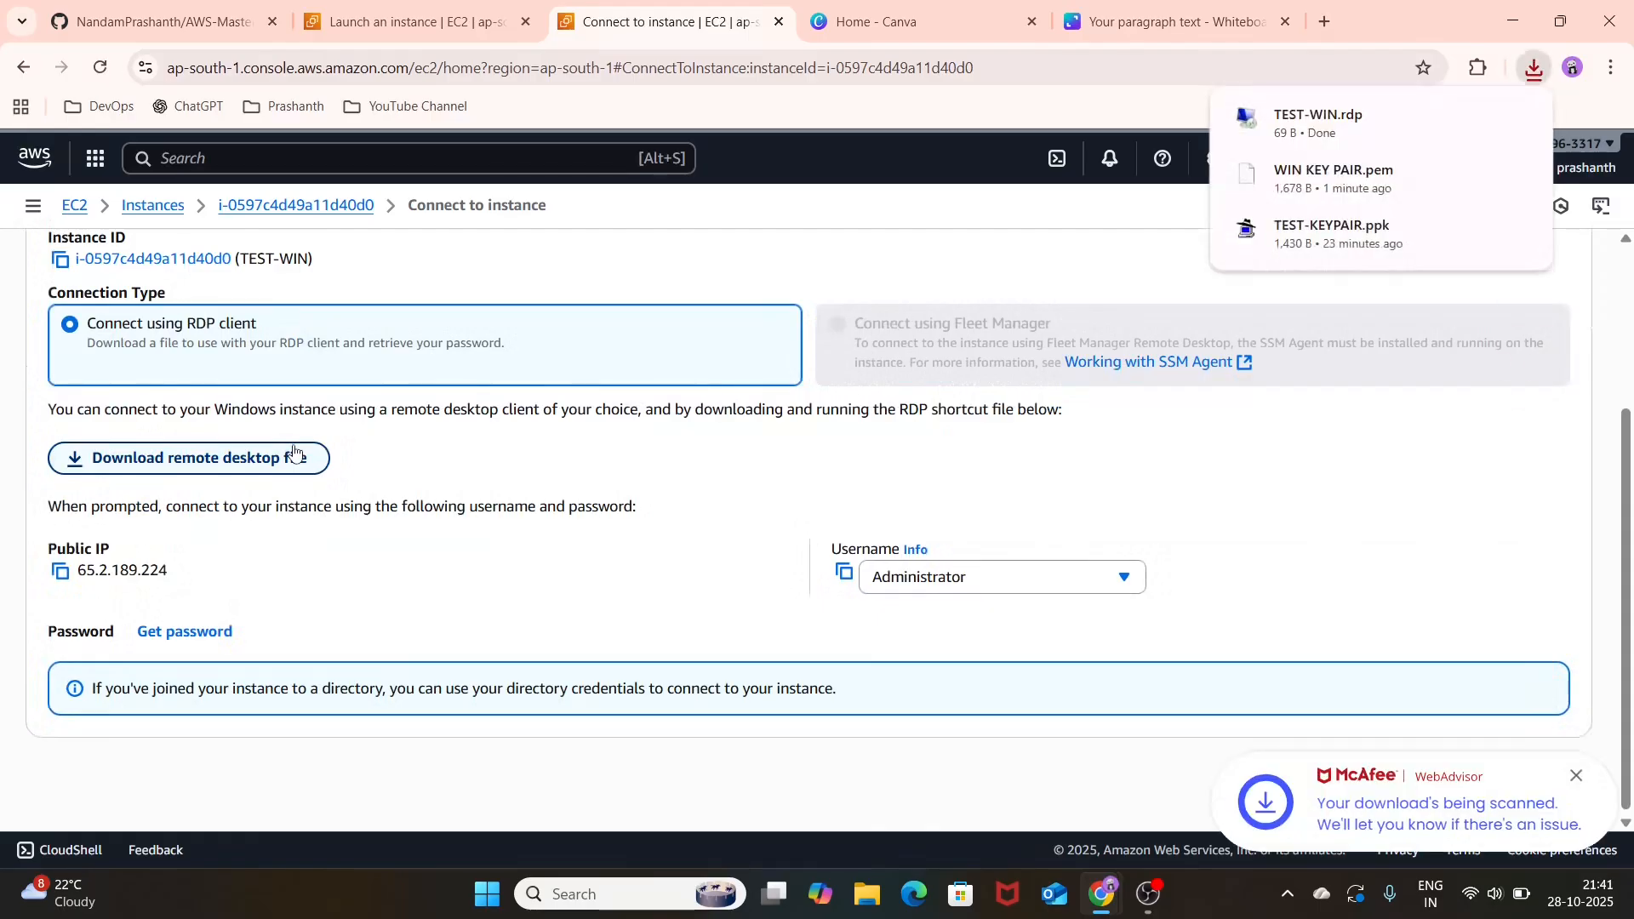
click(1395, 119)
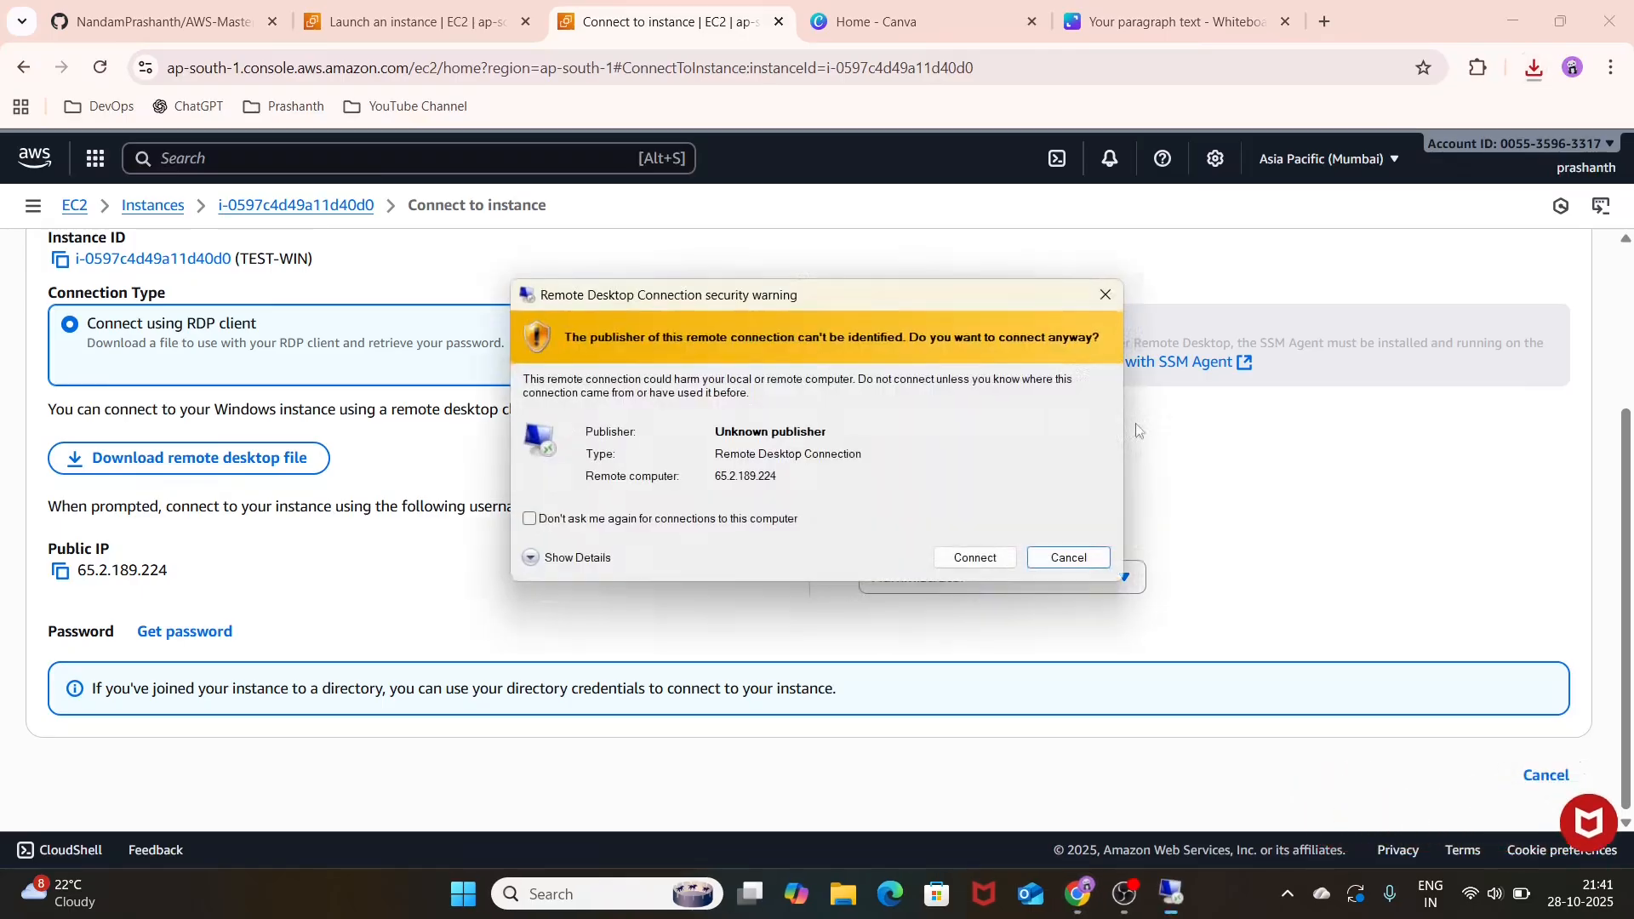
Step: Accept the unknown-publisher warning and connect to the remote computer, moving the credentials prompt clear of the connection details
click(974, 557)
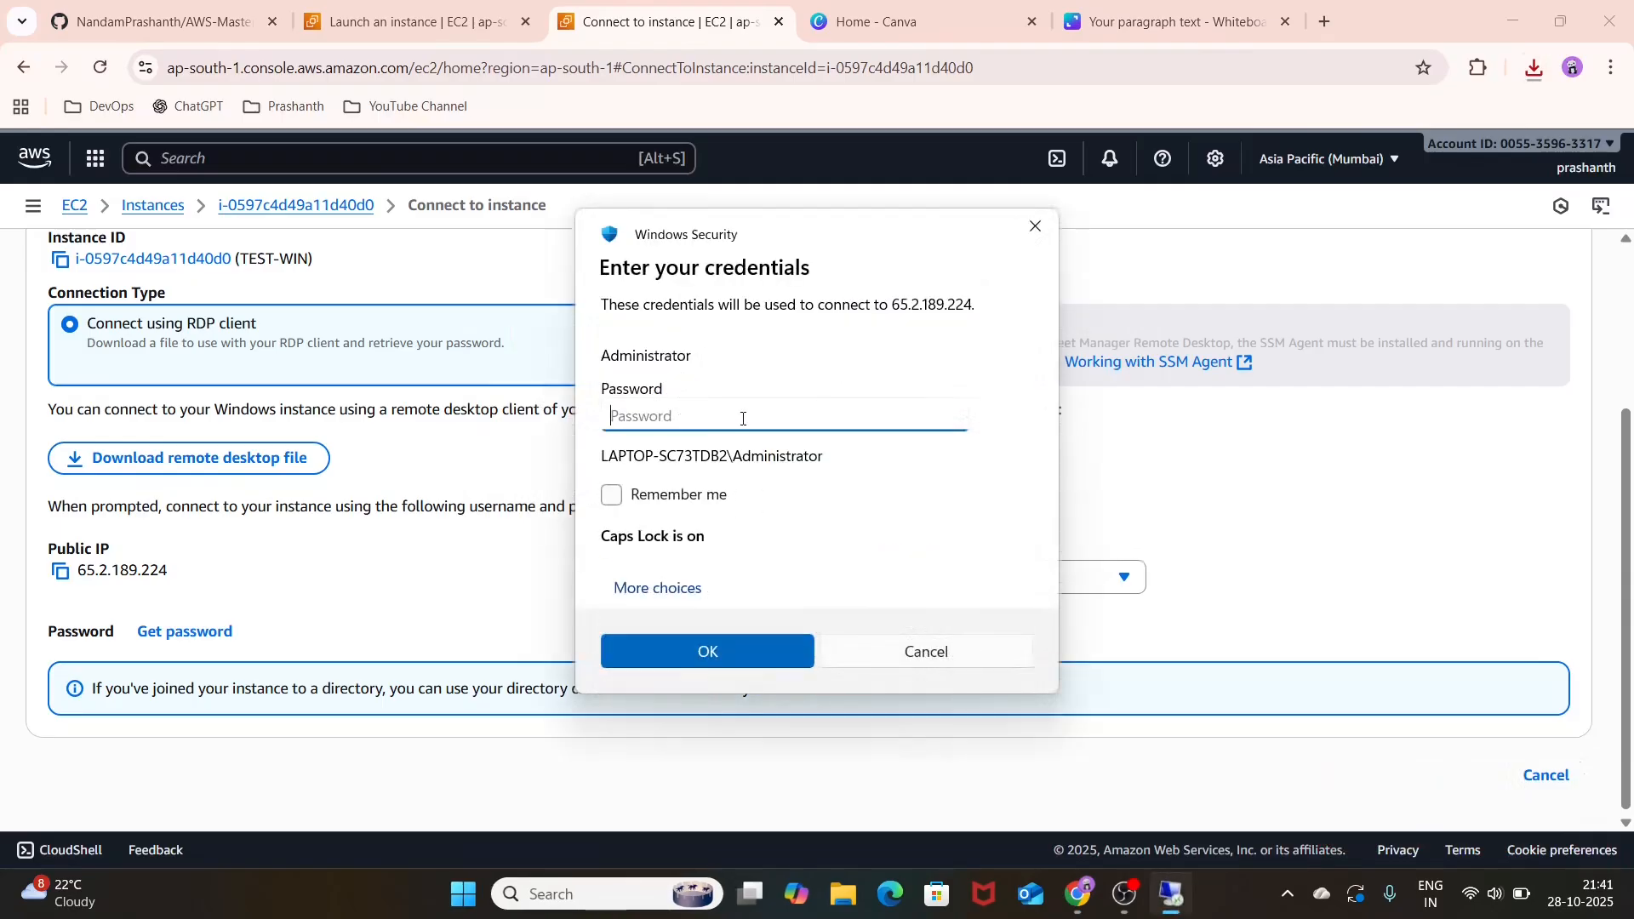
drag(824, 227, 1189, 256)
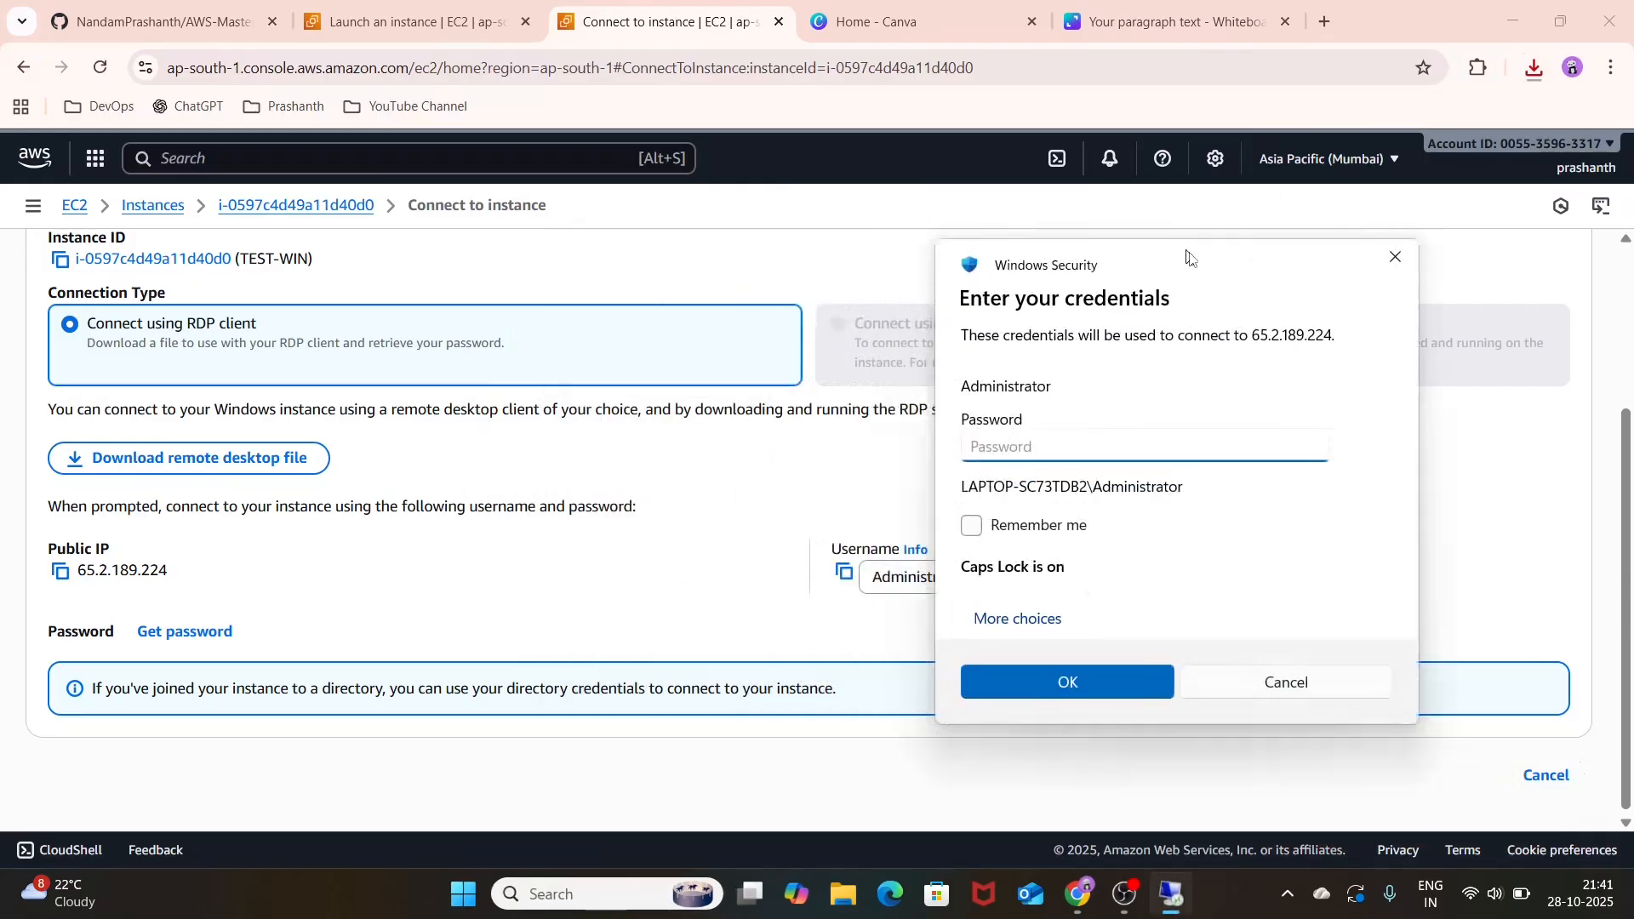
click(530, 519)
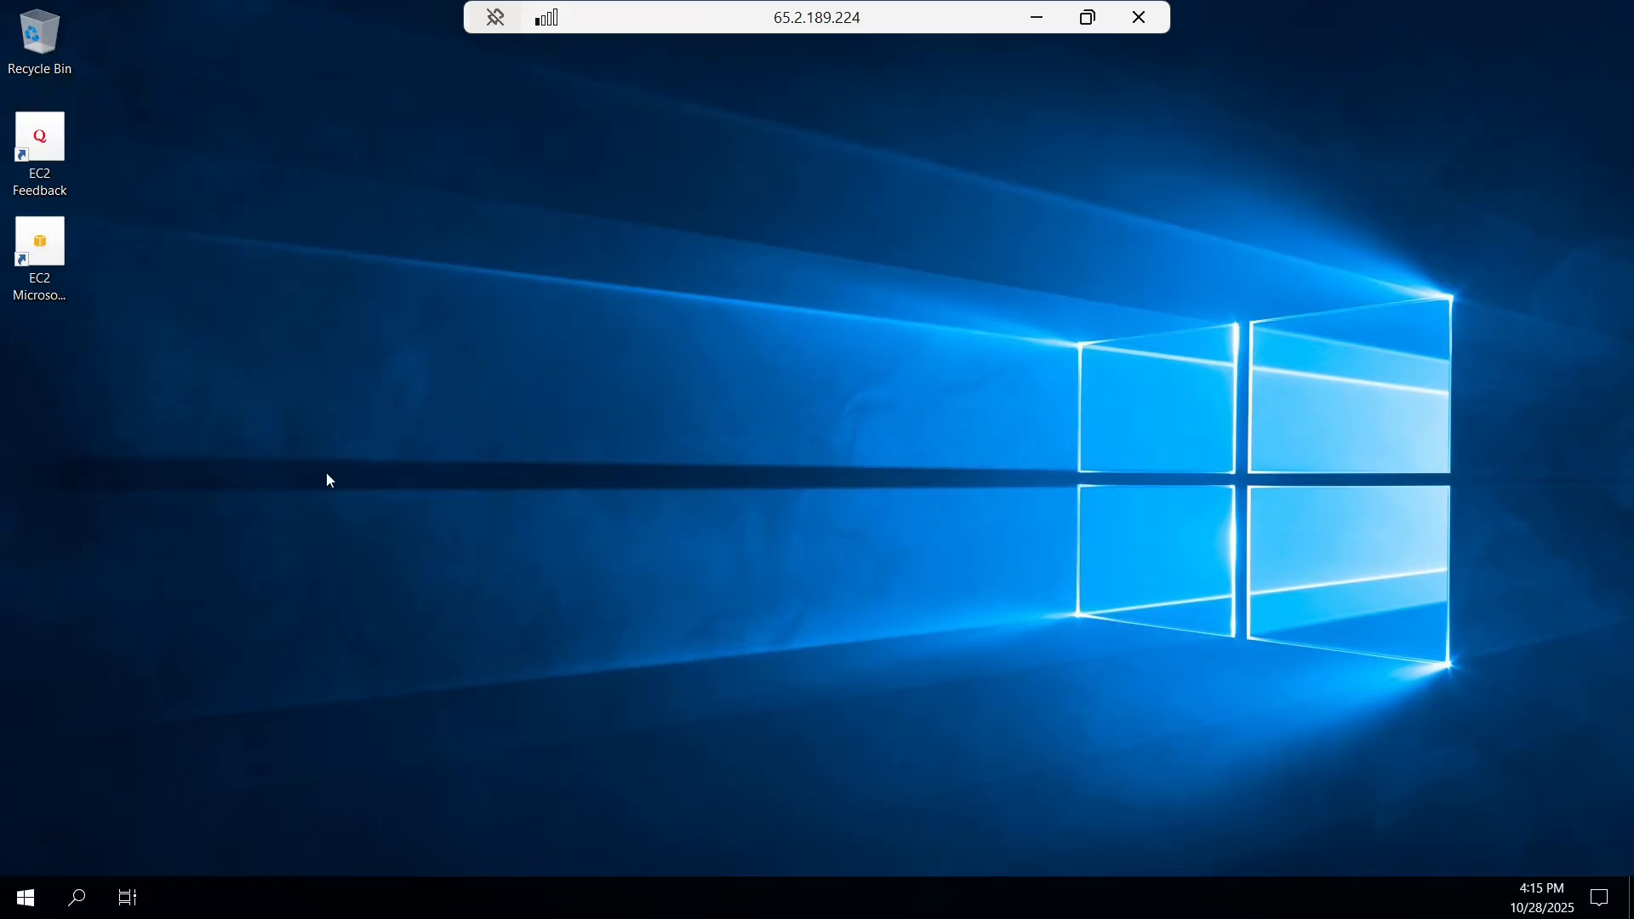
Step: Compare the remote session's address with the instance's public IPv4 address, and close the Remote Desktop session
click(49, 881)
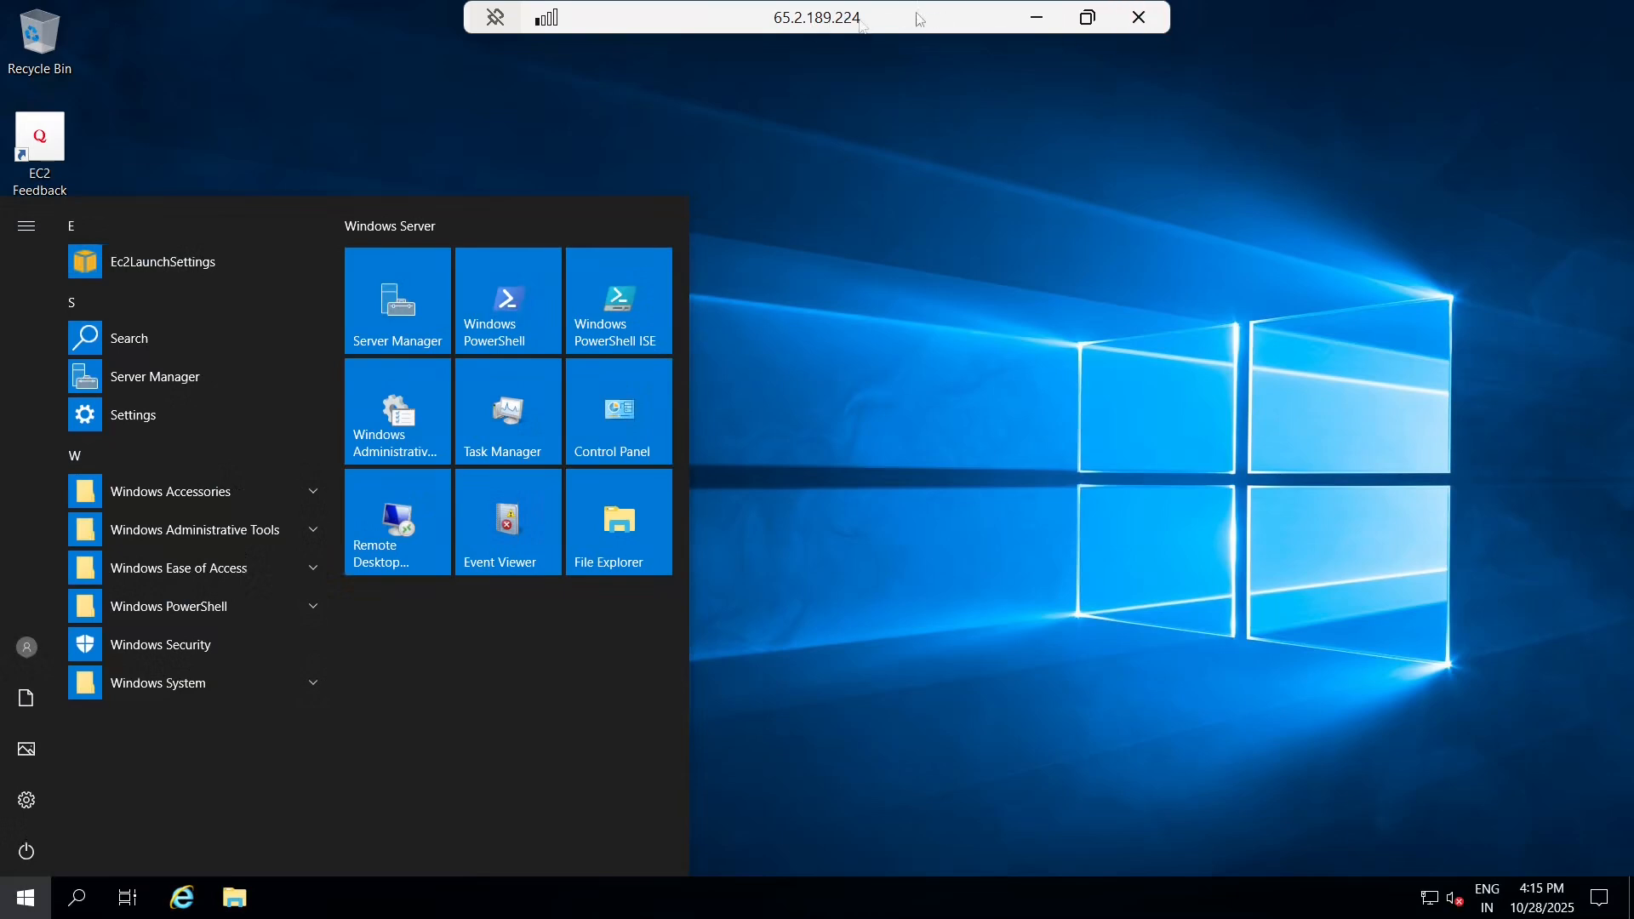
click(1038, 17)
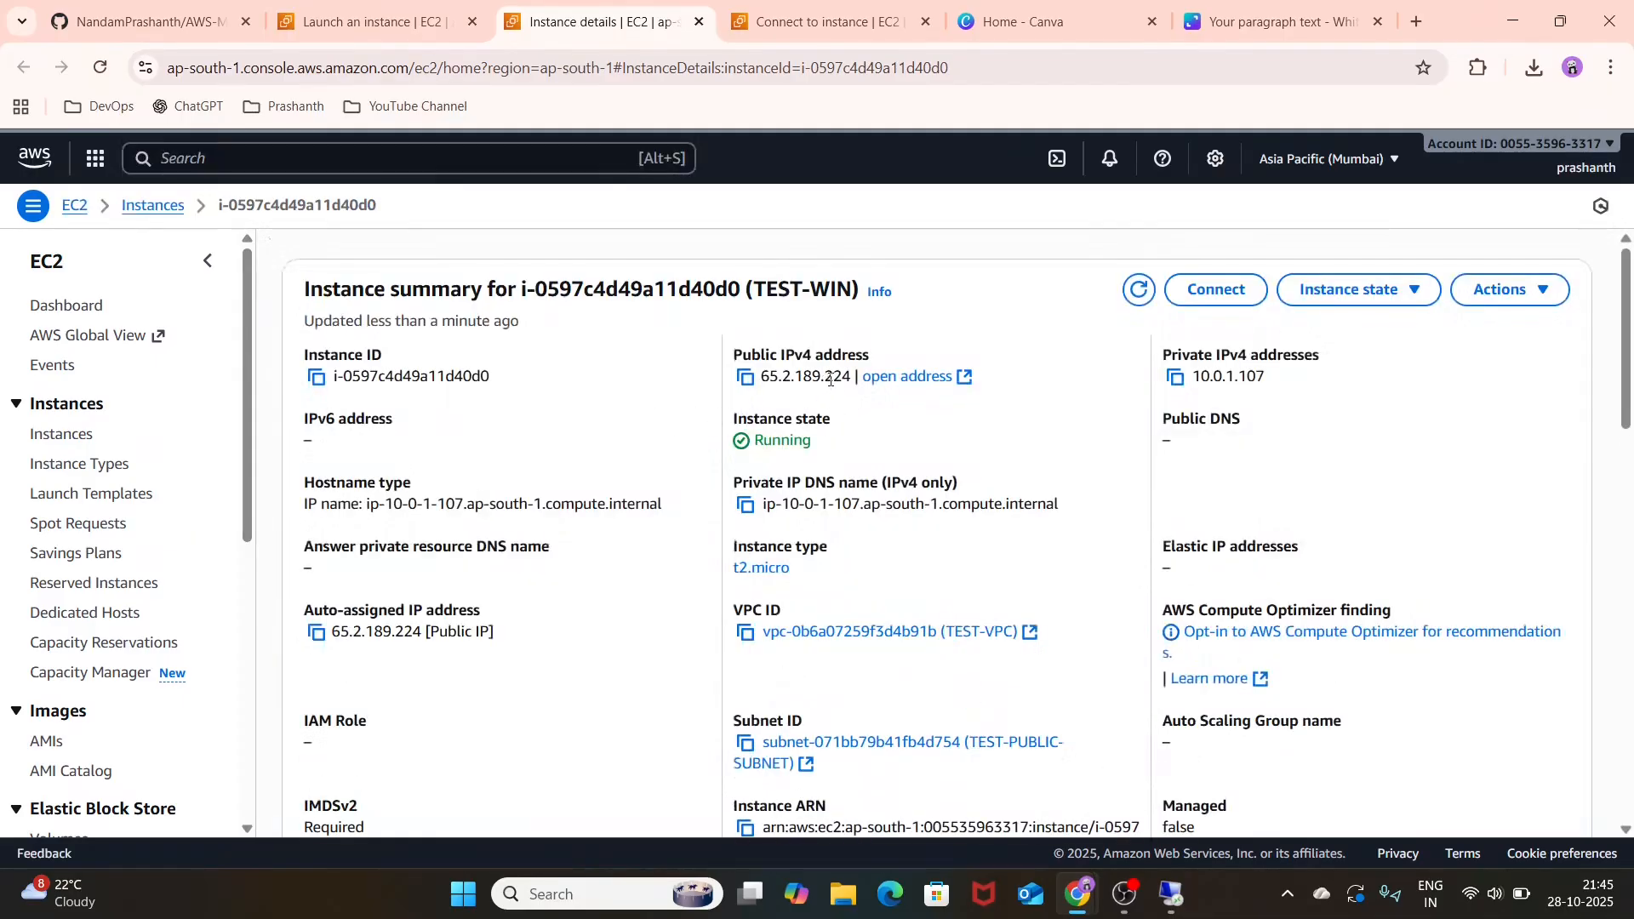
click(1171, 893)
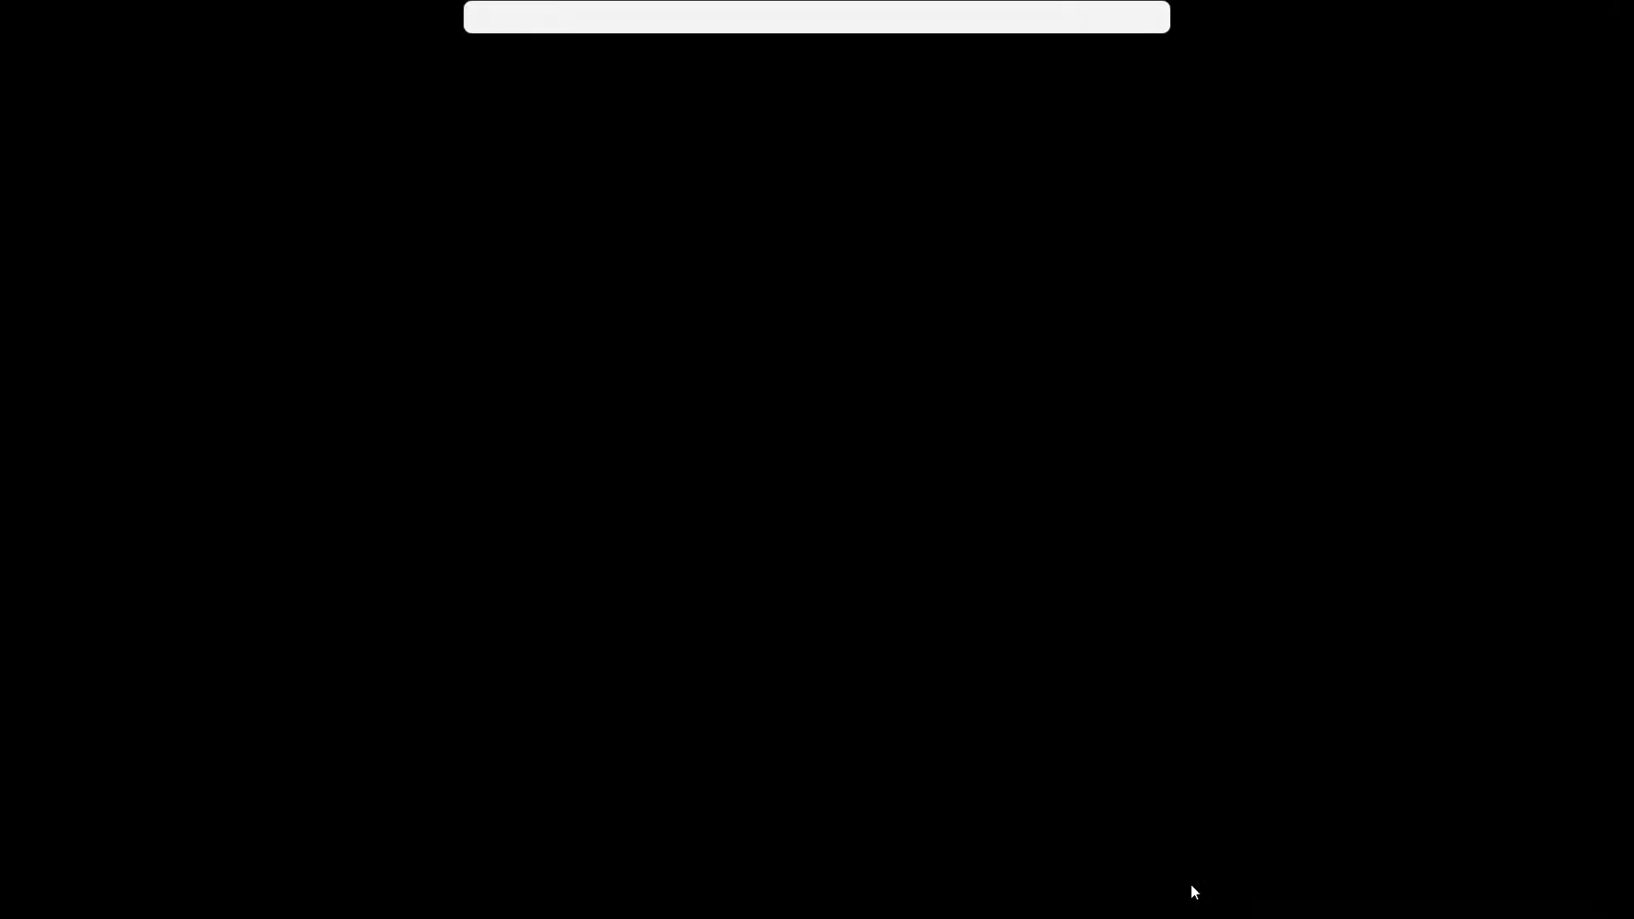
click(1139, 17)
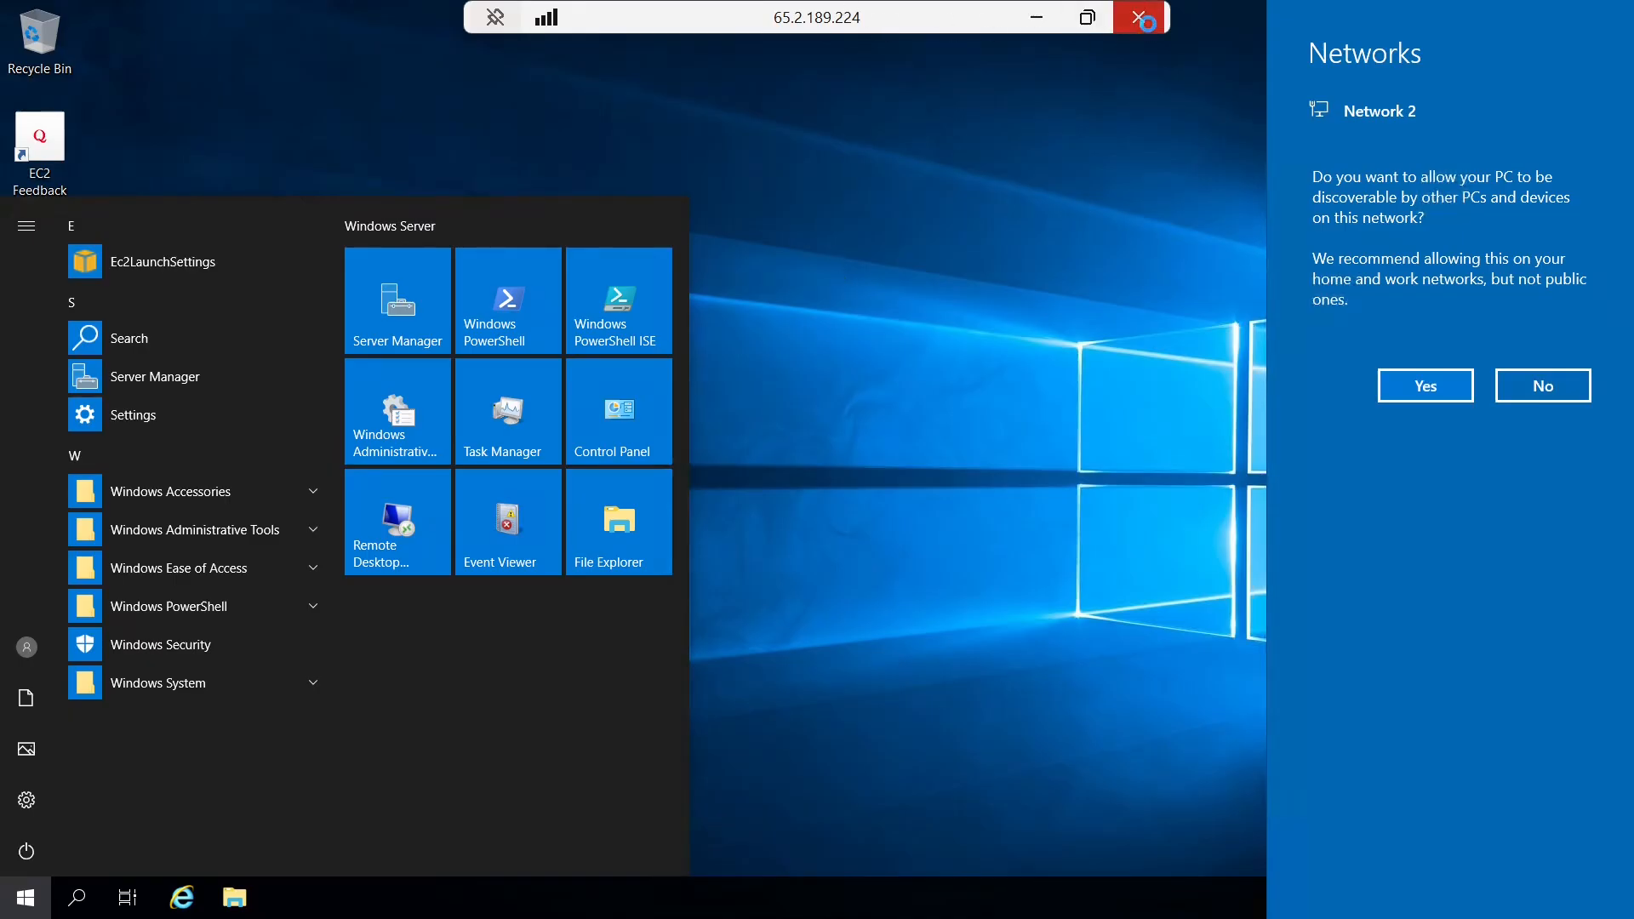
click(912, 498)
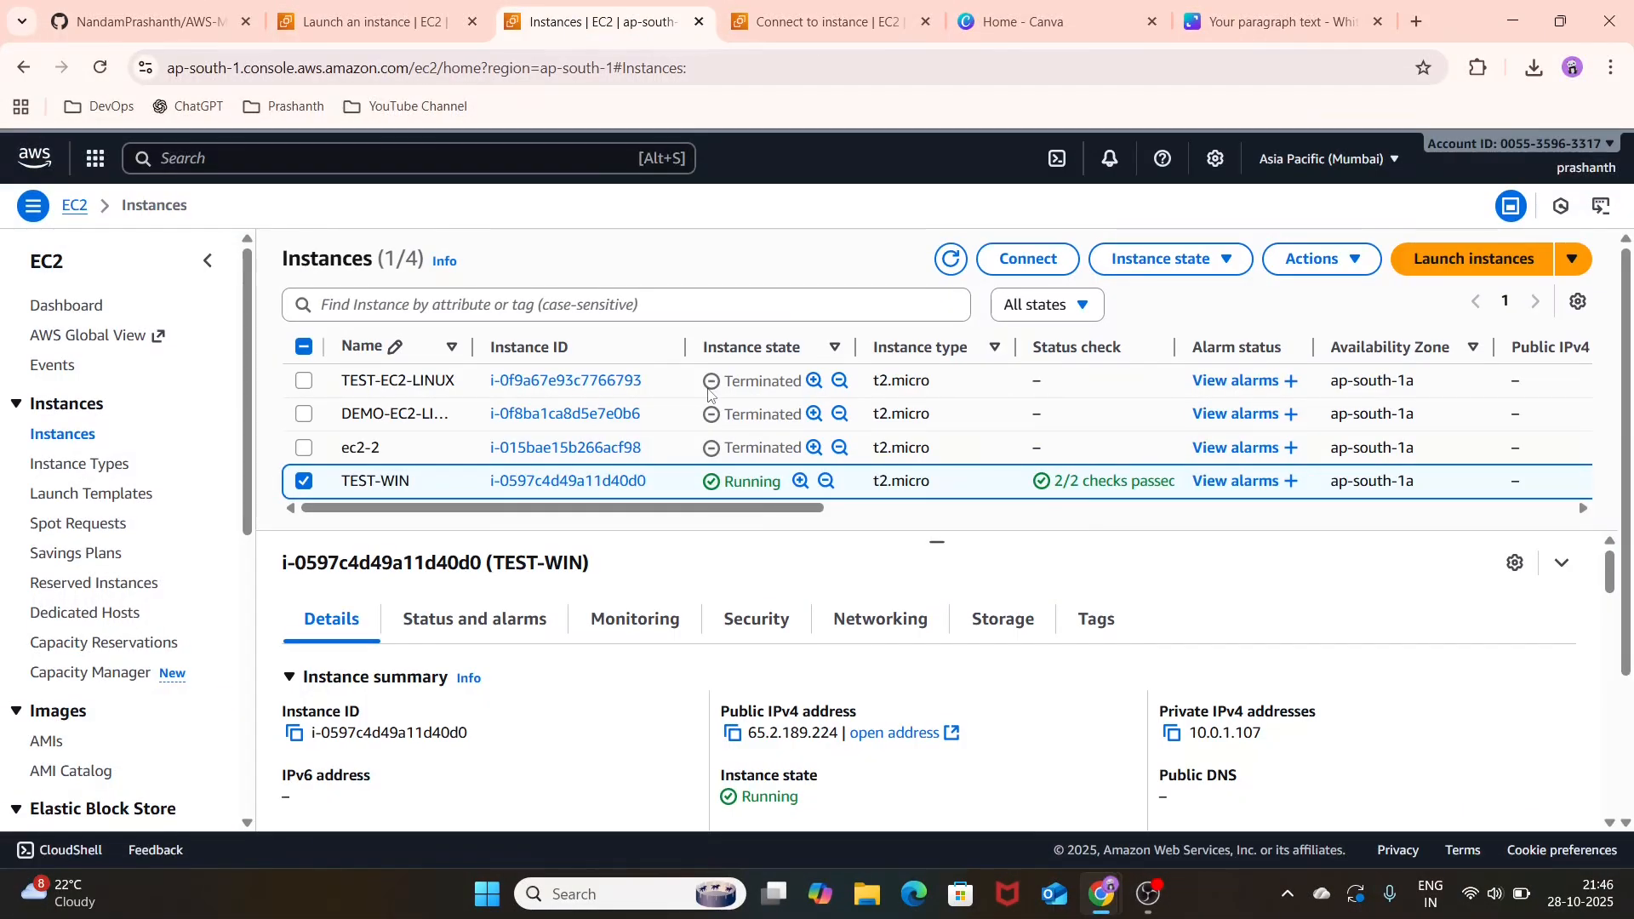
Step: Search the AWS console for AMI and open the AMIs page
click(507, 166)
text(AMI Catalog)
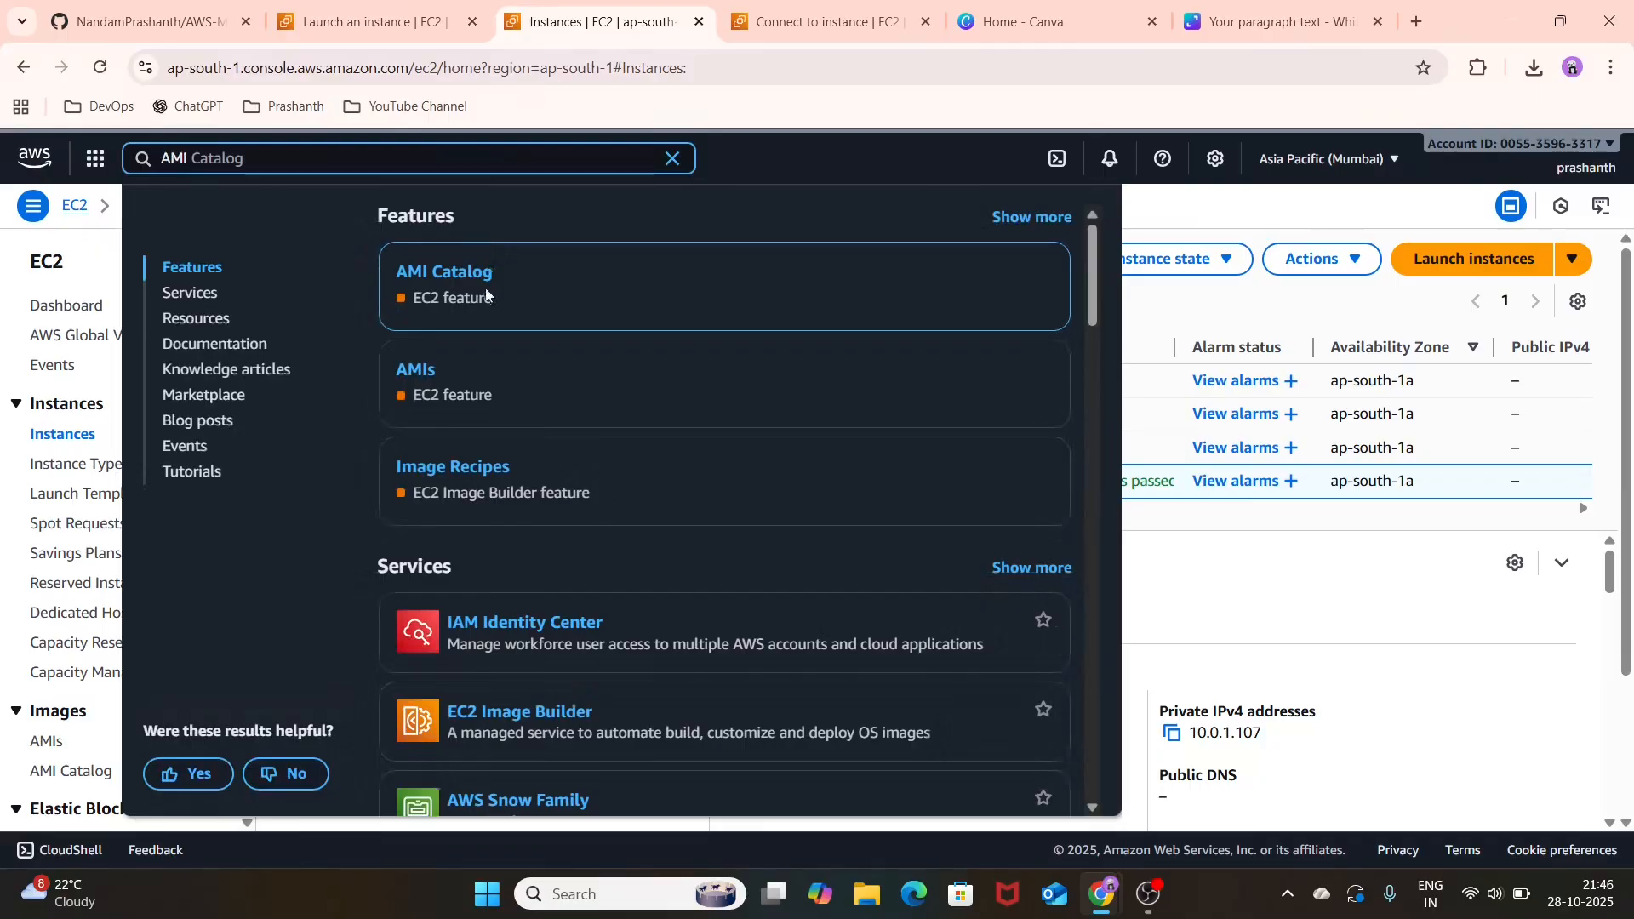
click(417, 372)
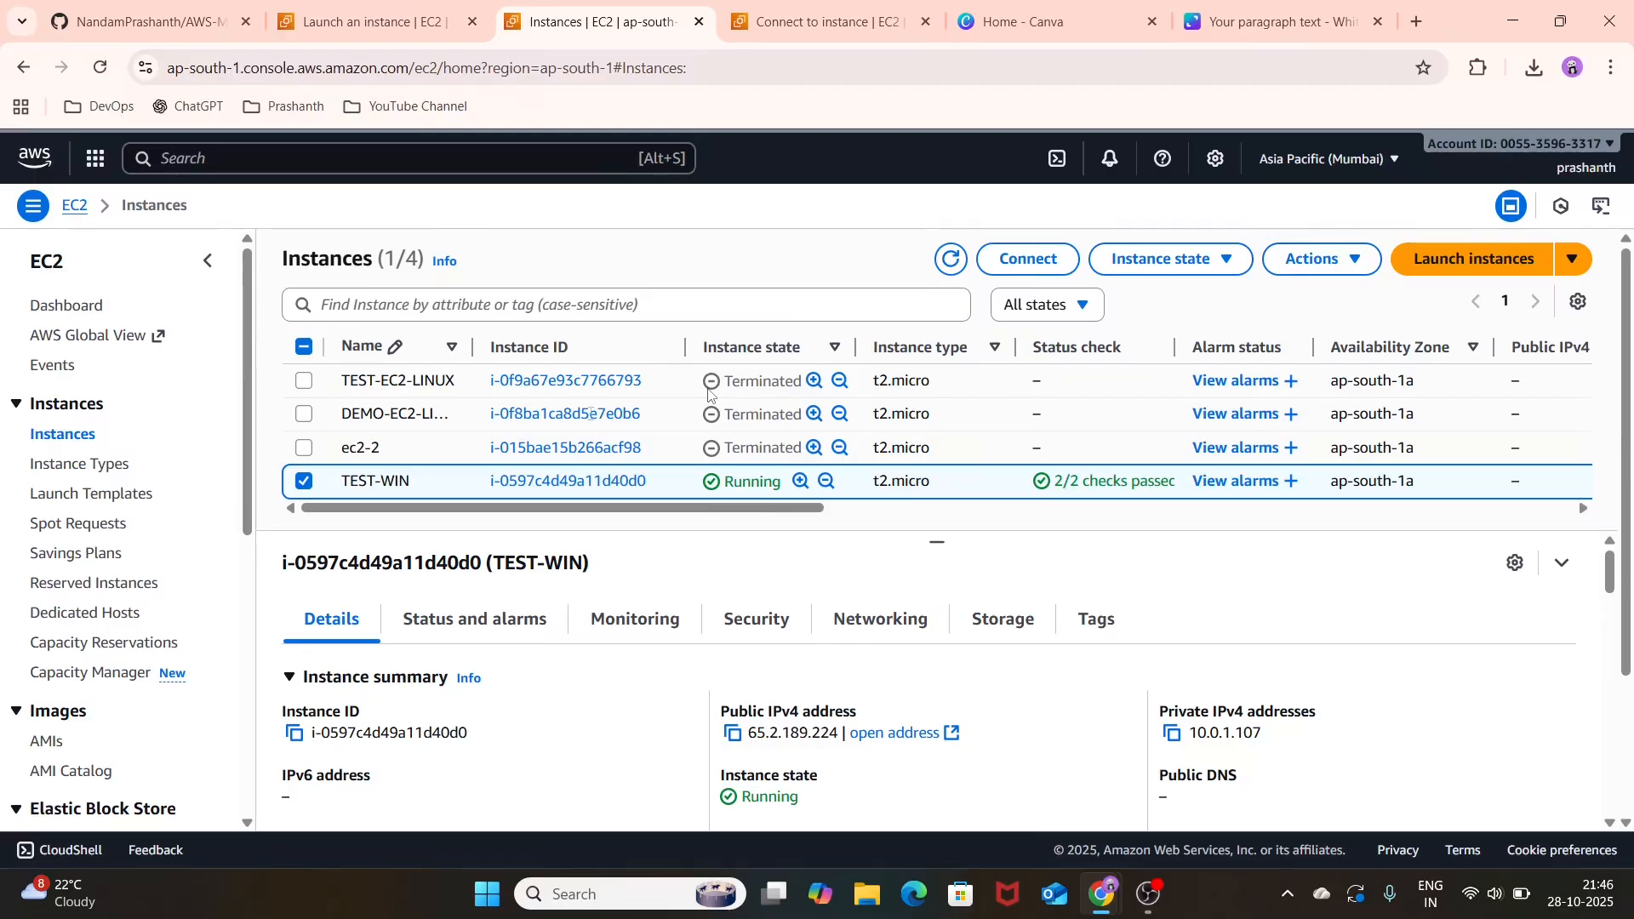
click(507, 165)
text(AMI)
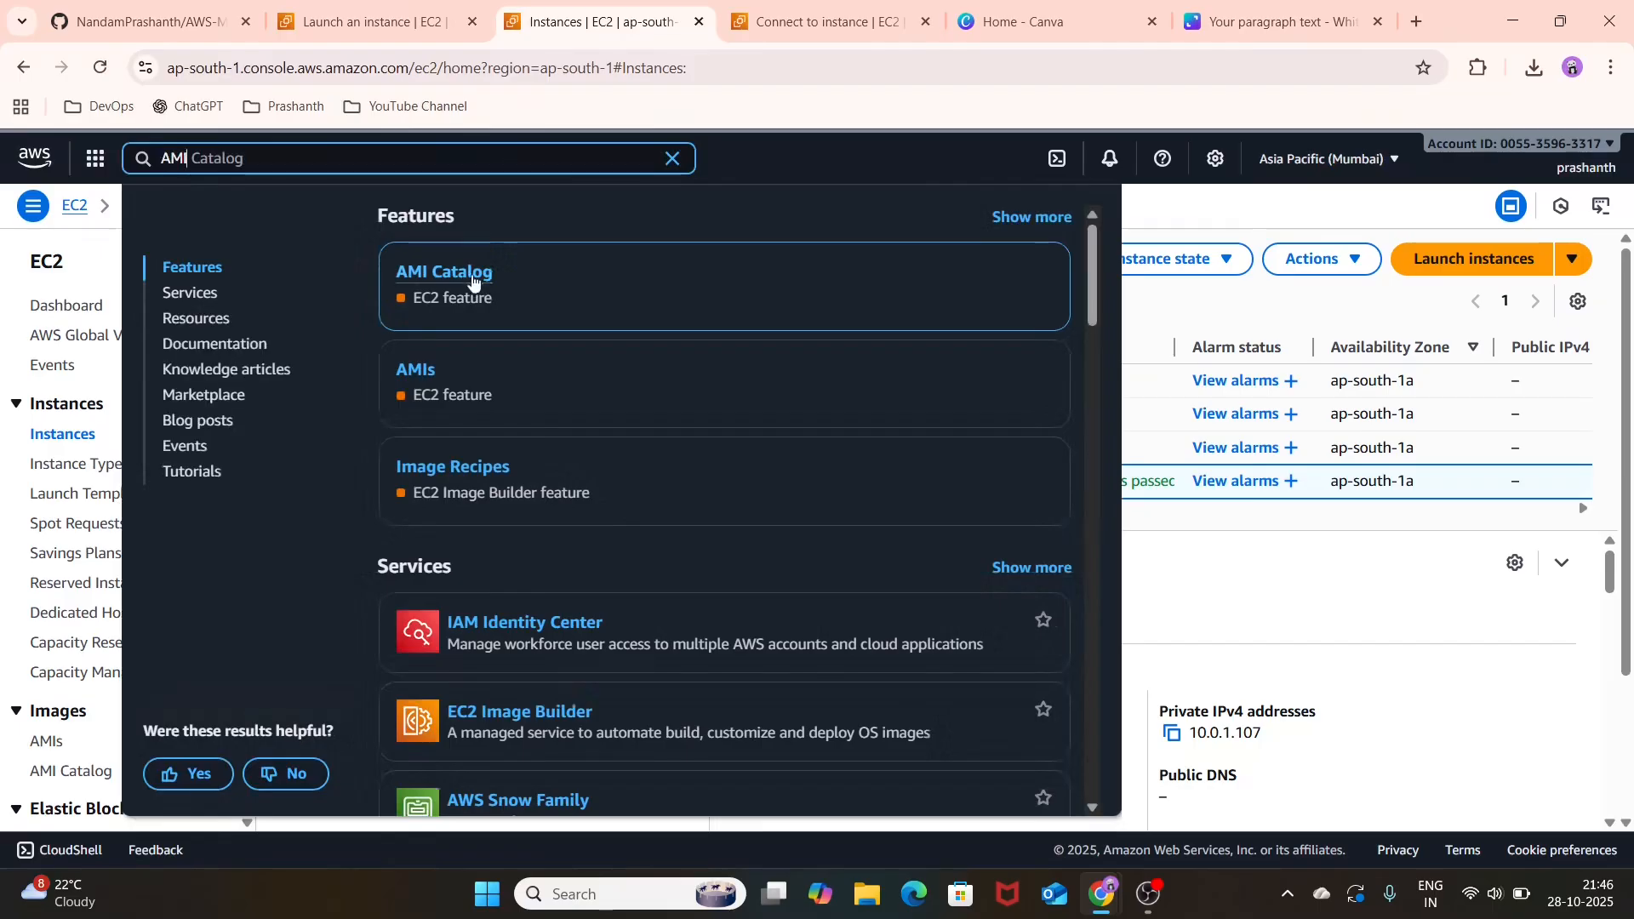
click(417, 371)
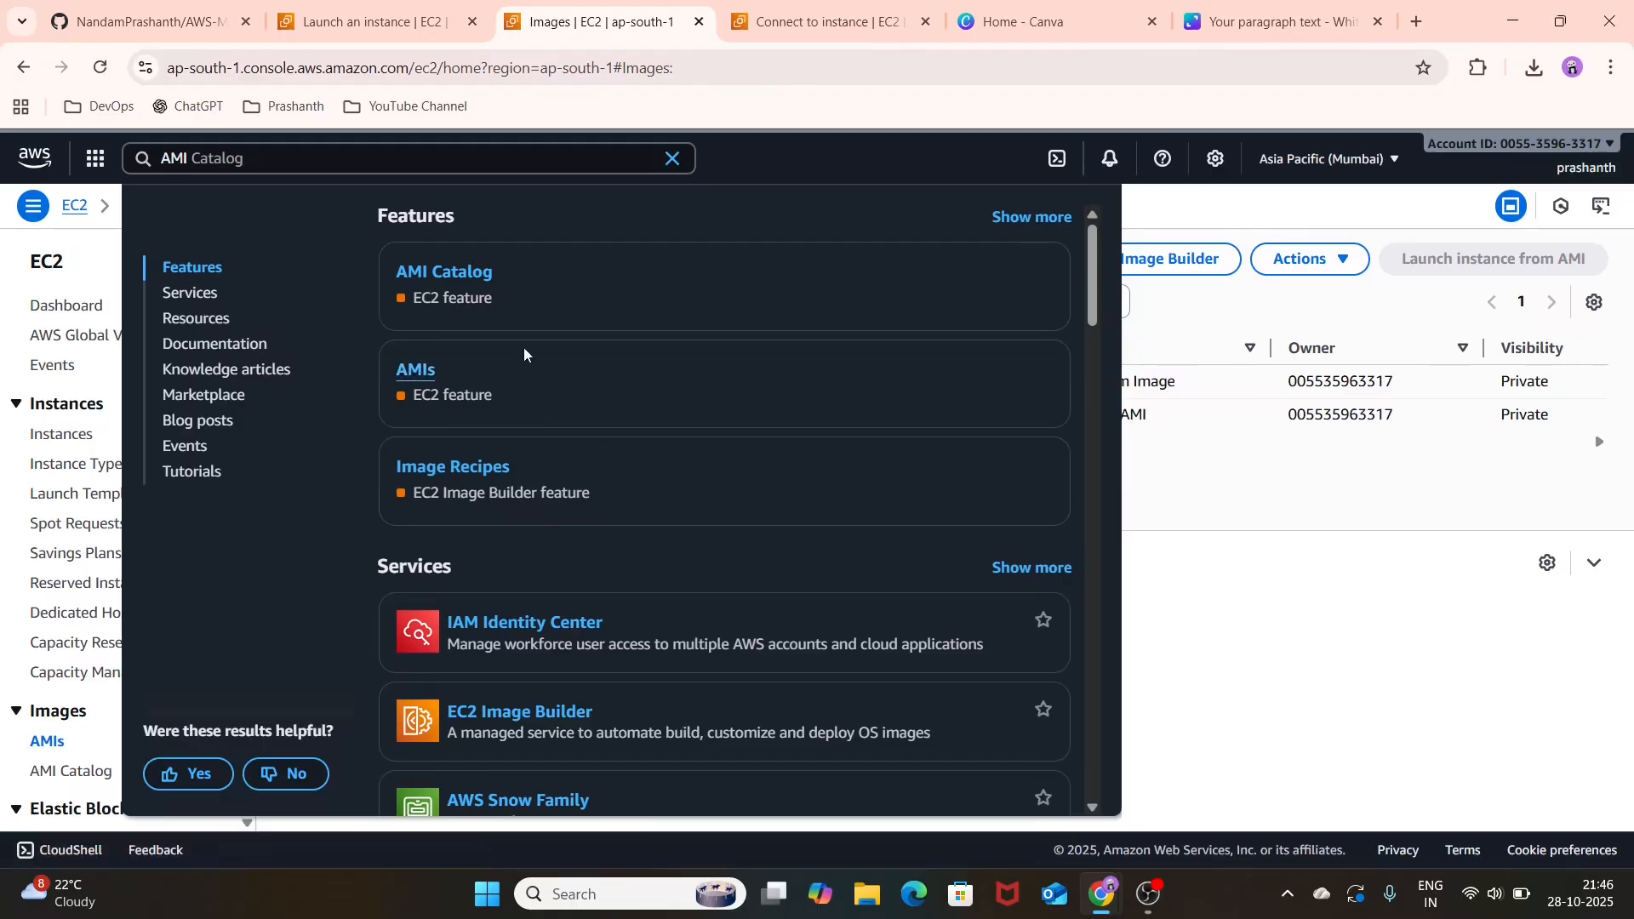
Step: Open the AMI Catalog and browse the Quick Start AMIs
click(453, 279)
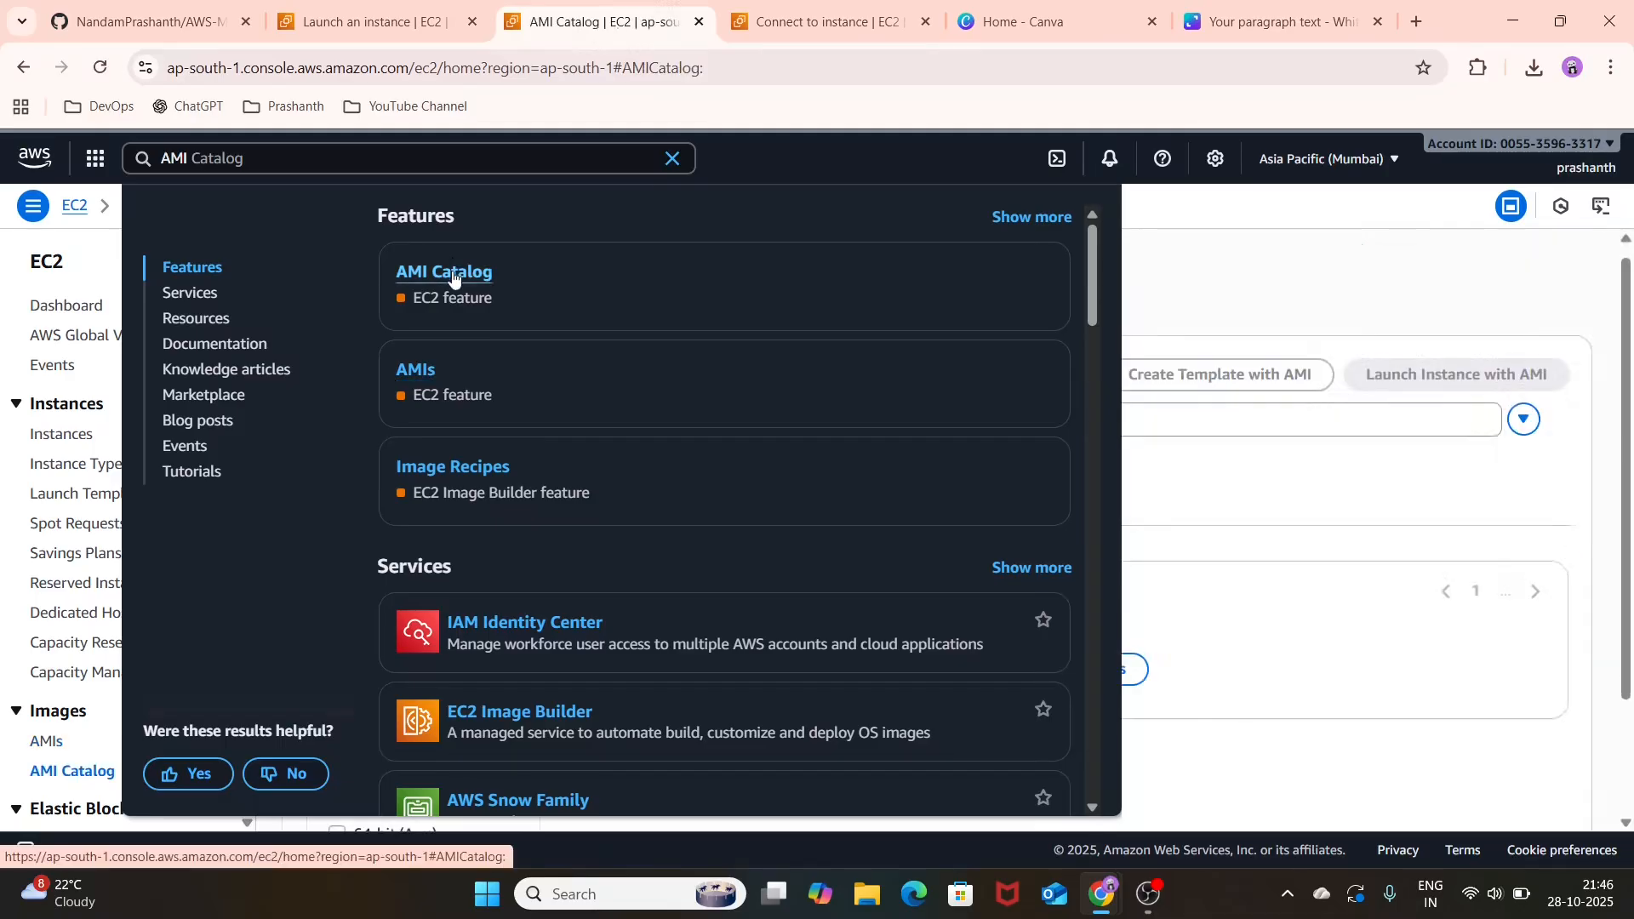
click(1318, 602)
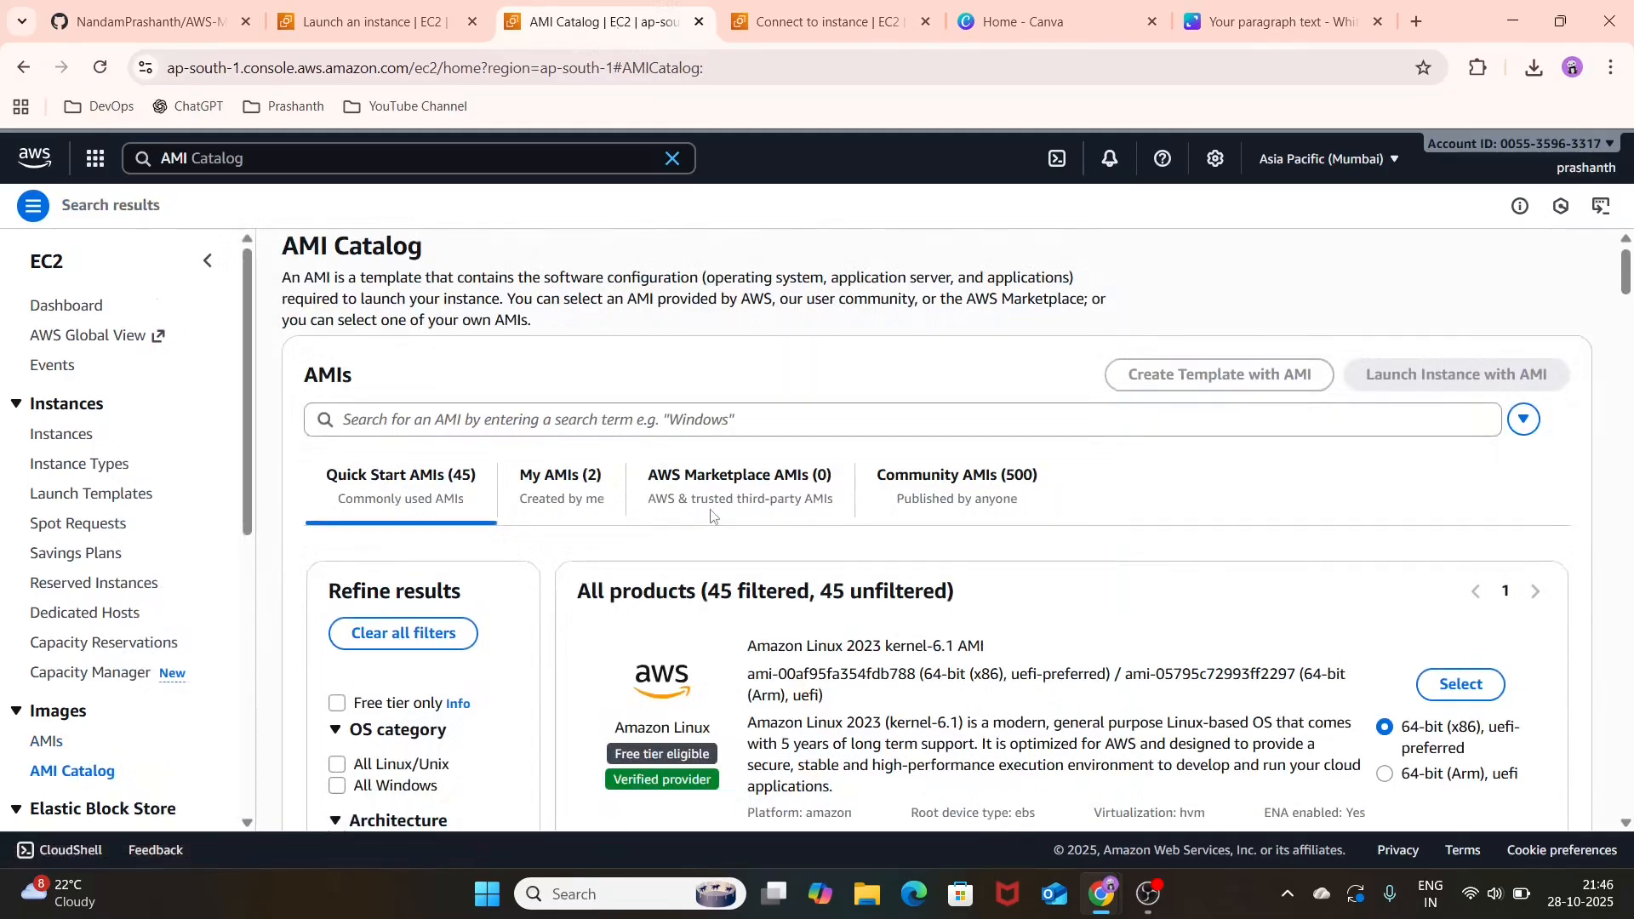
scroll(711, 508, down, 4)
scroll(711, 508, up, 1)
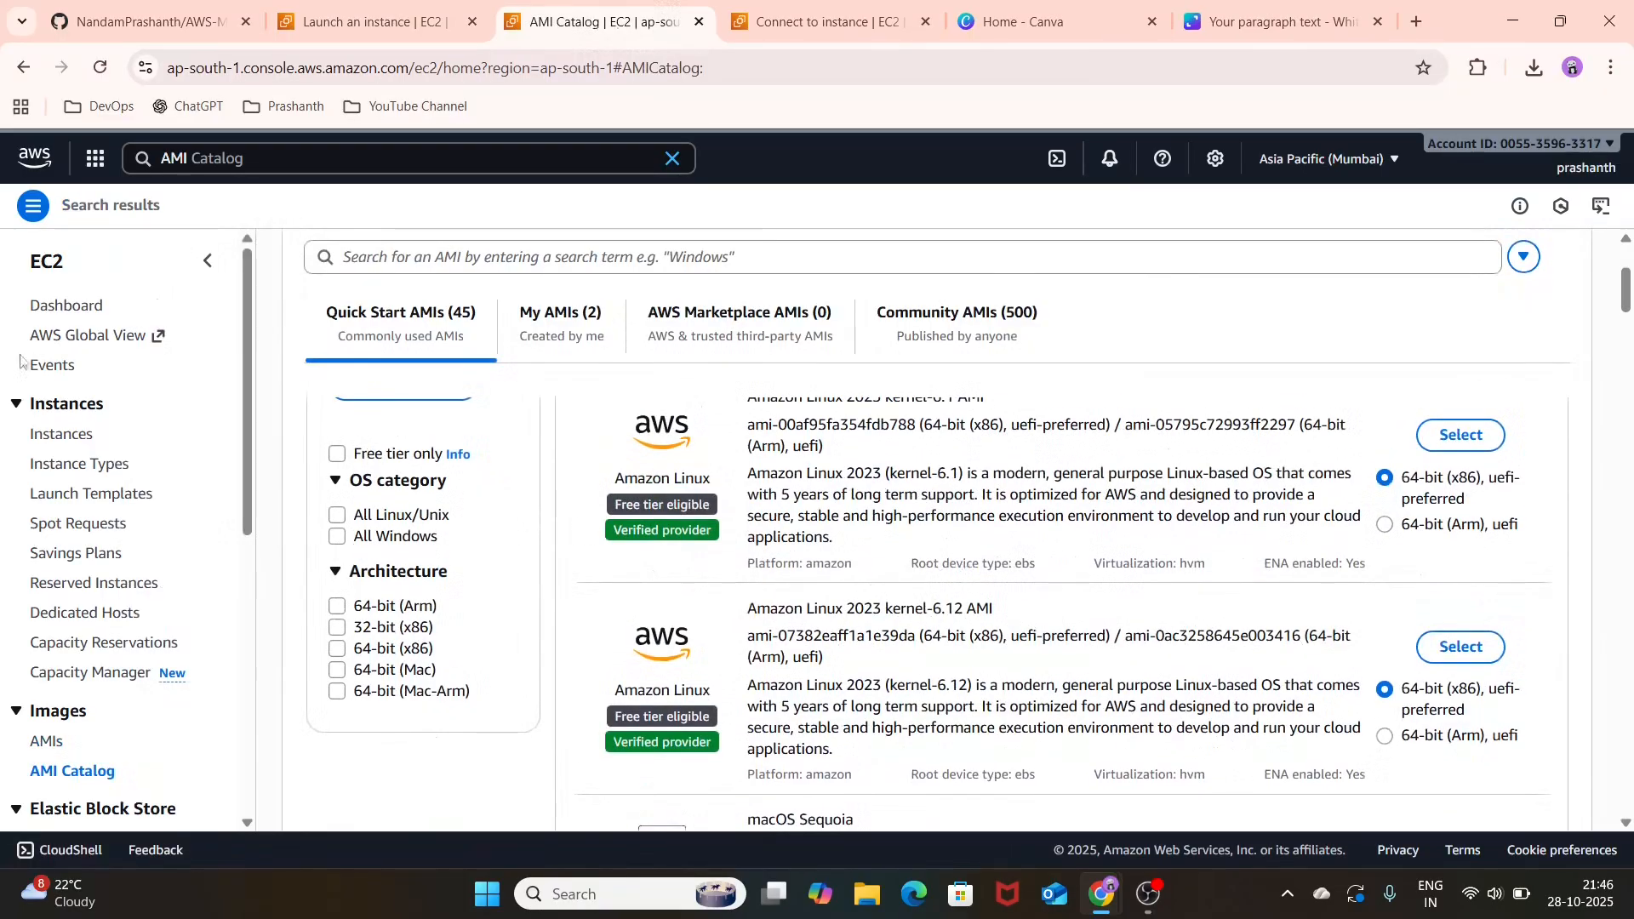
Step: Search the console for VPC and open the list of VPCs from the VPC dashboard
click(428, 162)
text(VPC)
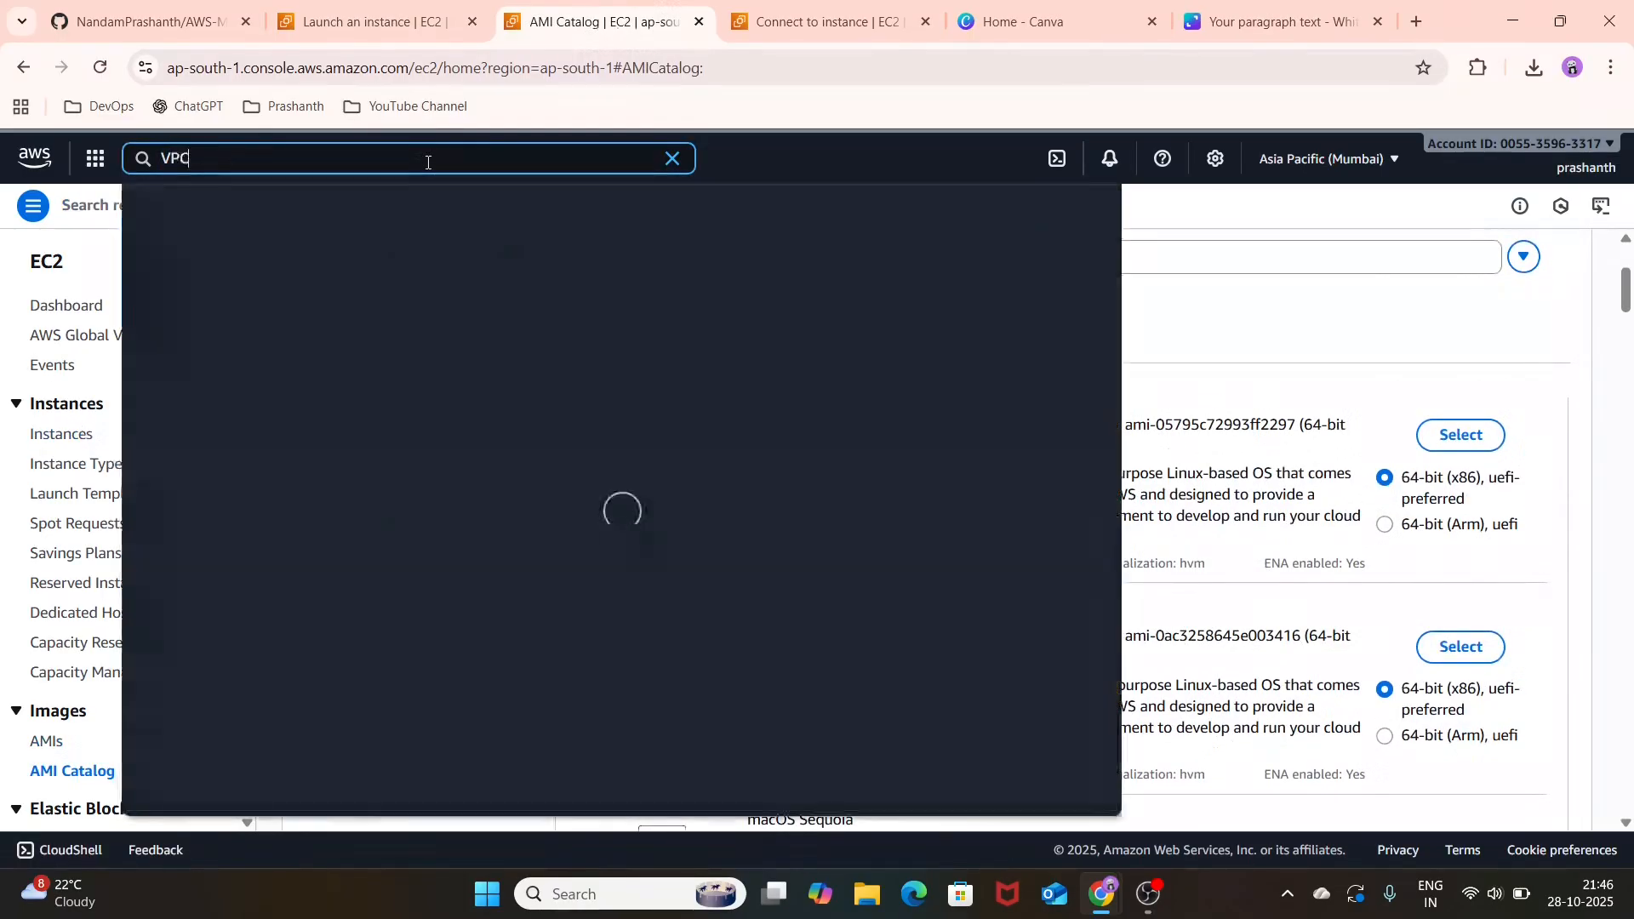
click(469, 286)
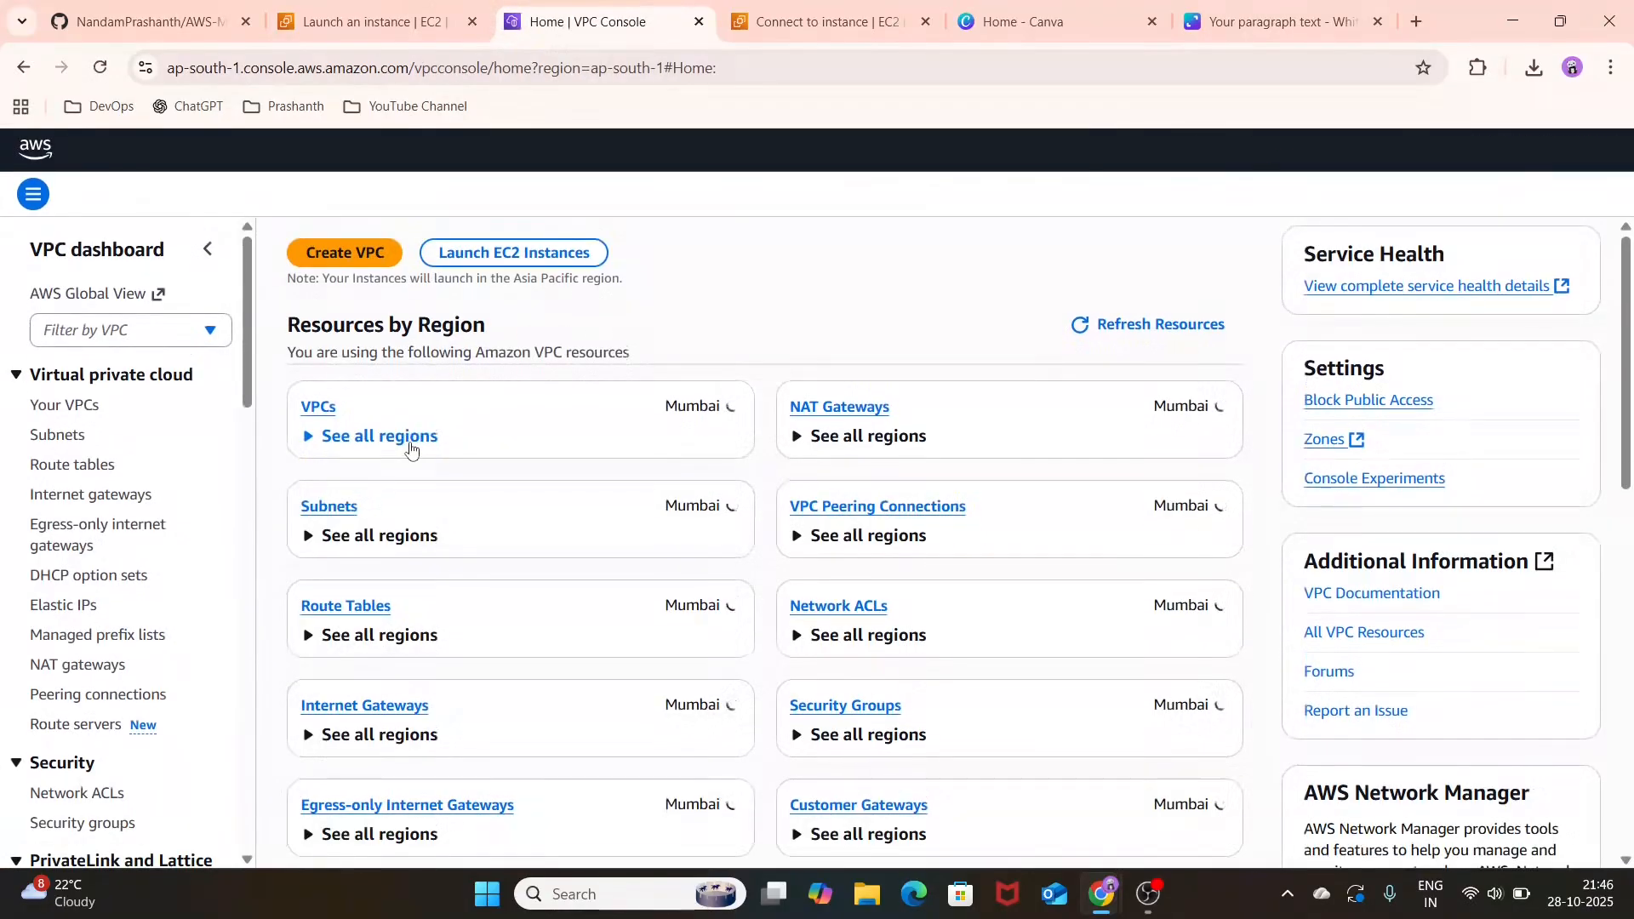
click(320, 422)
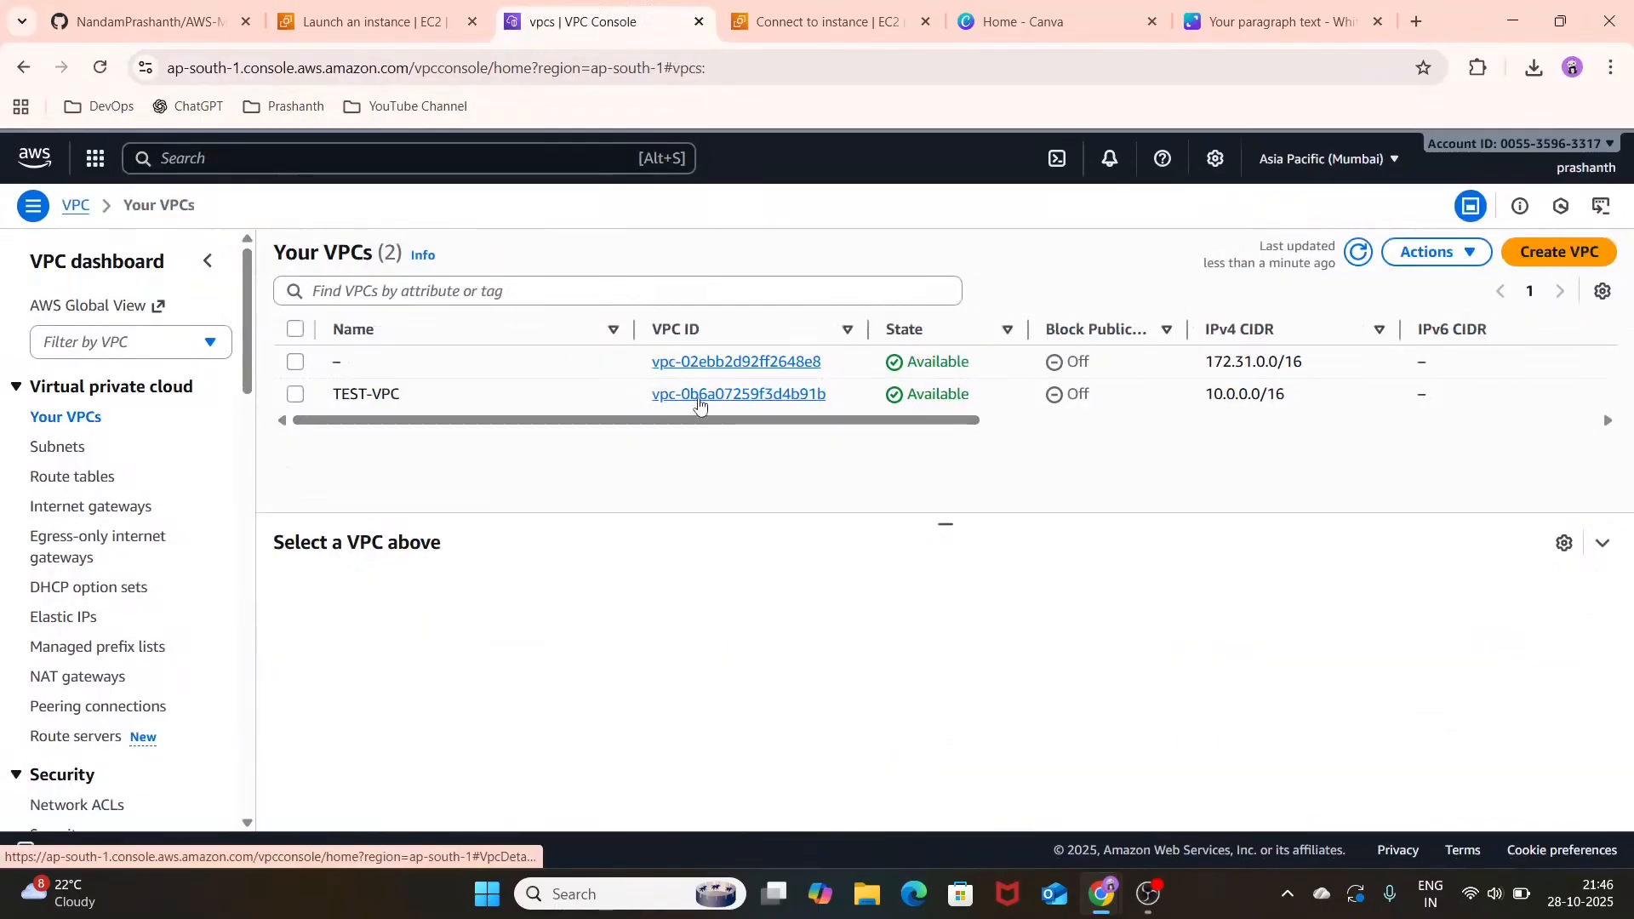
Step: Review the VPC subnets, route tables and internet gateways
click(38, 448)
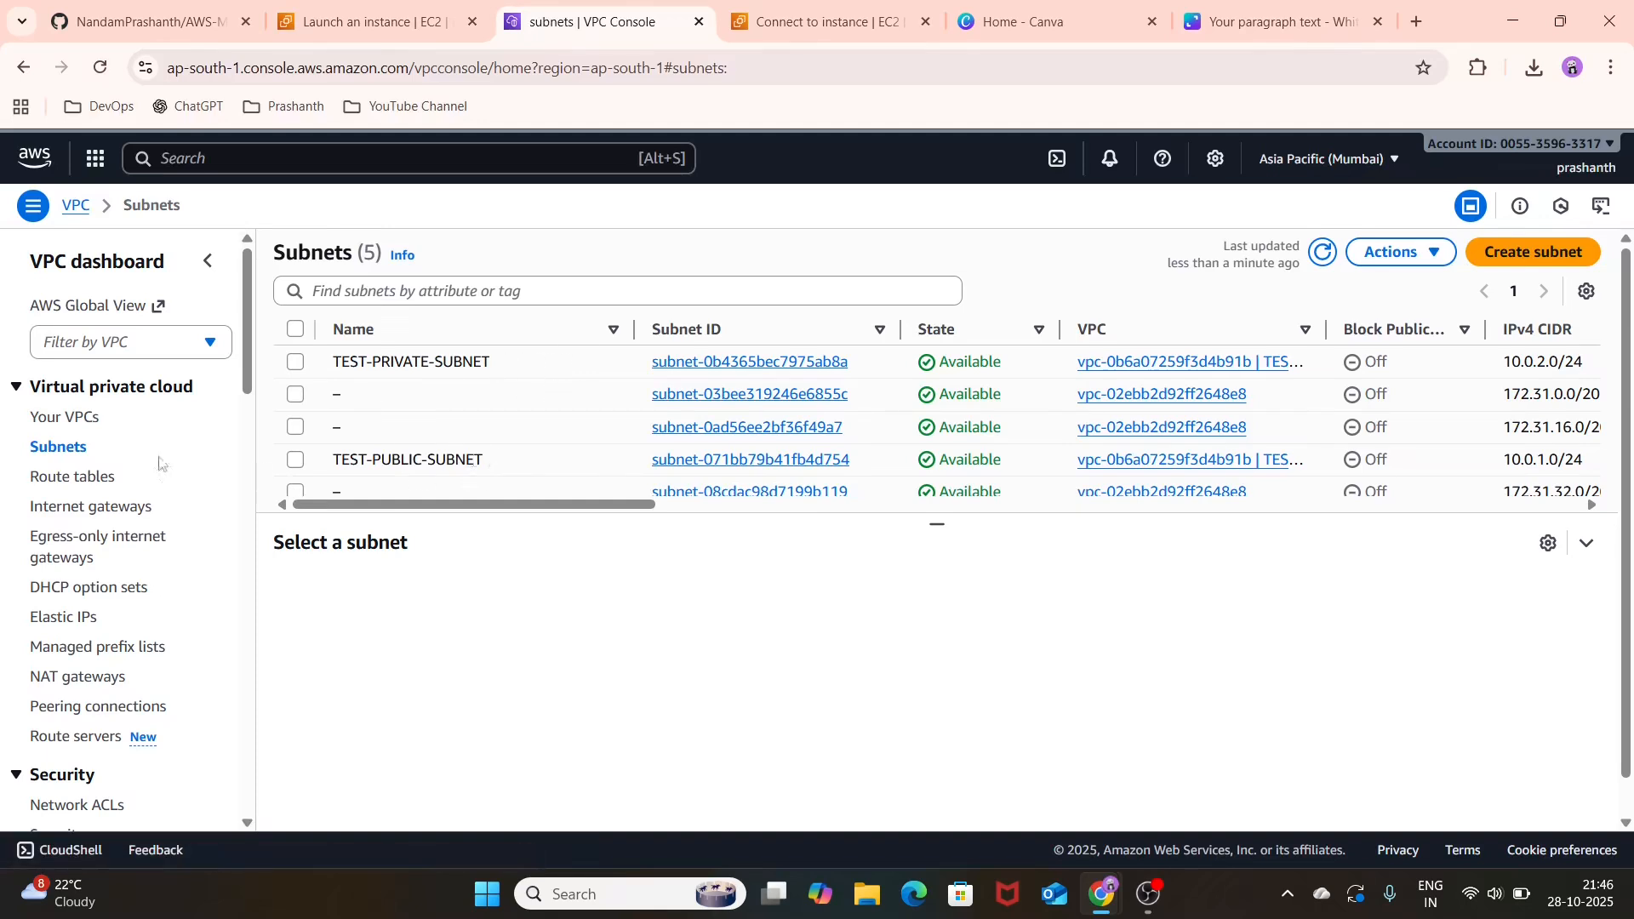
click(104, 489)
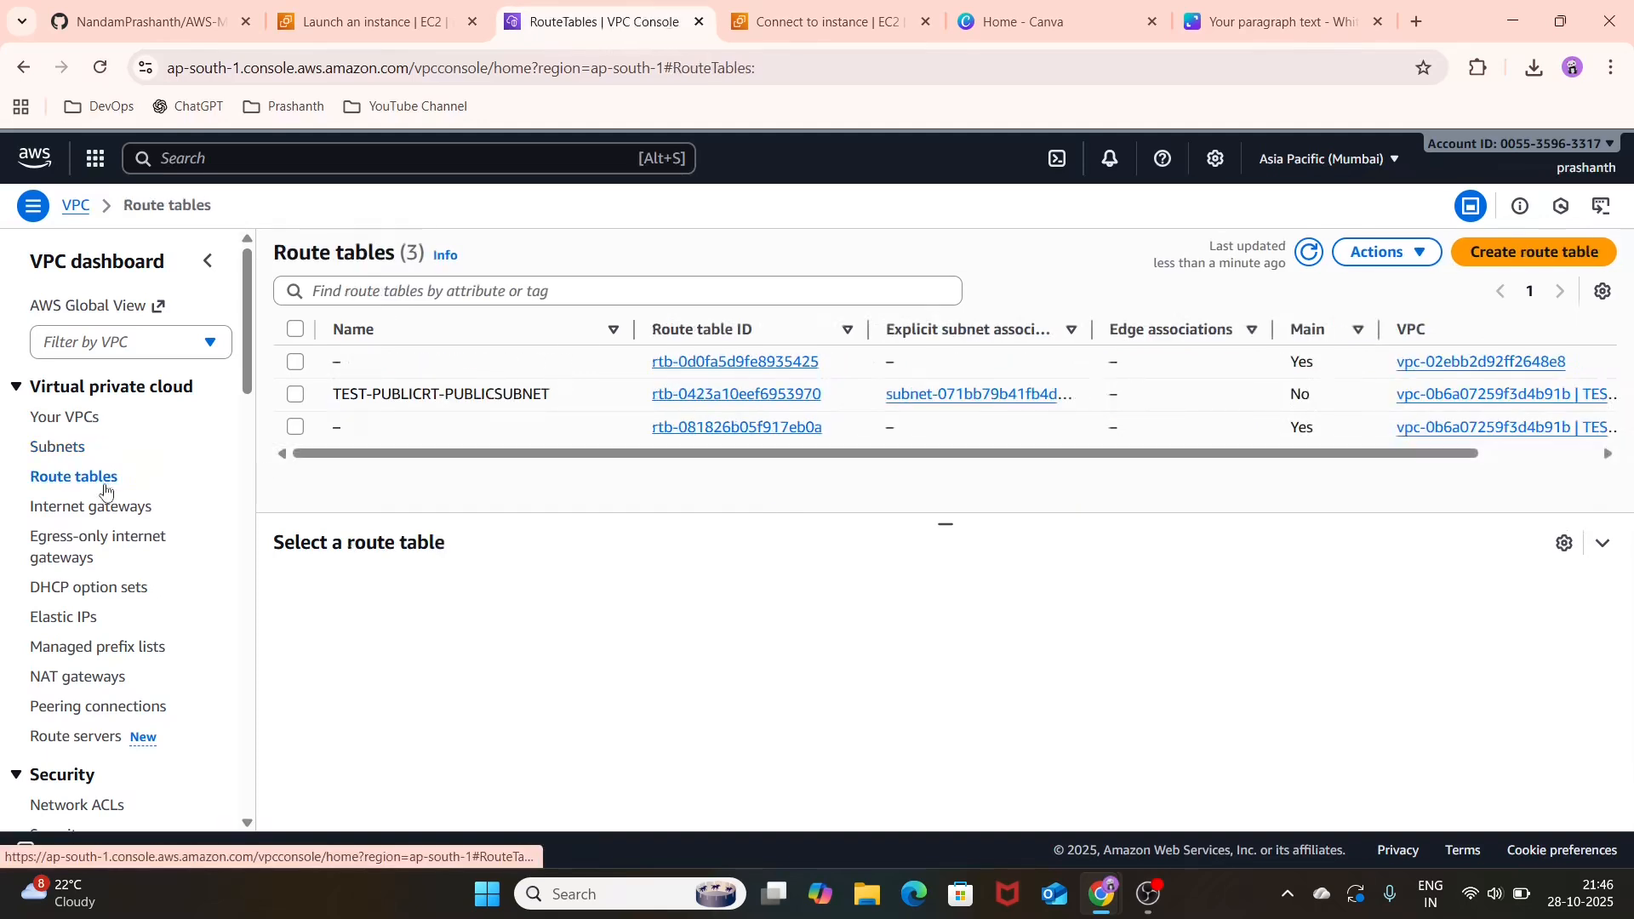
click(124, 507)
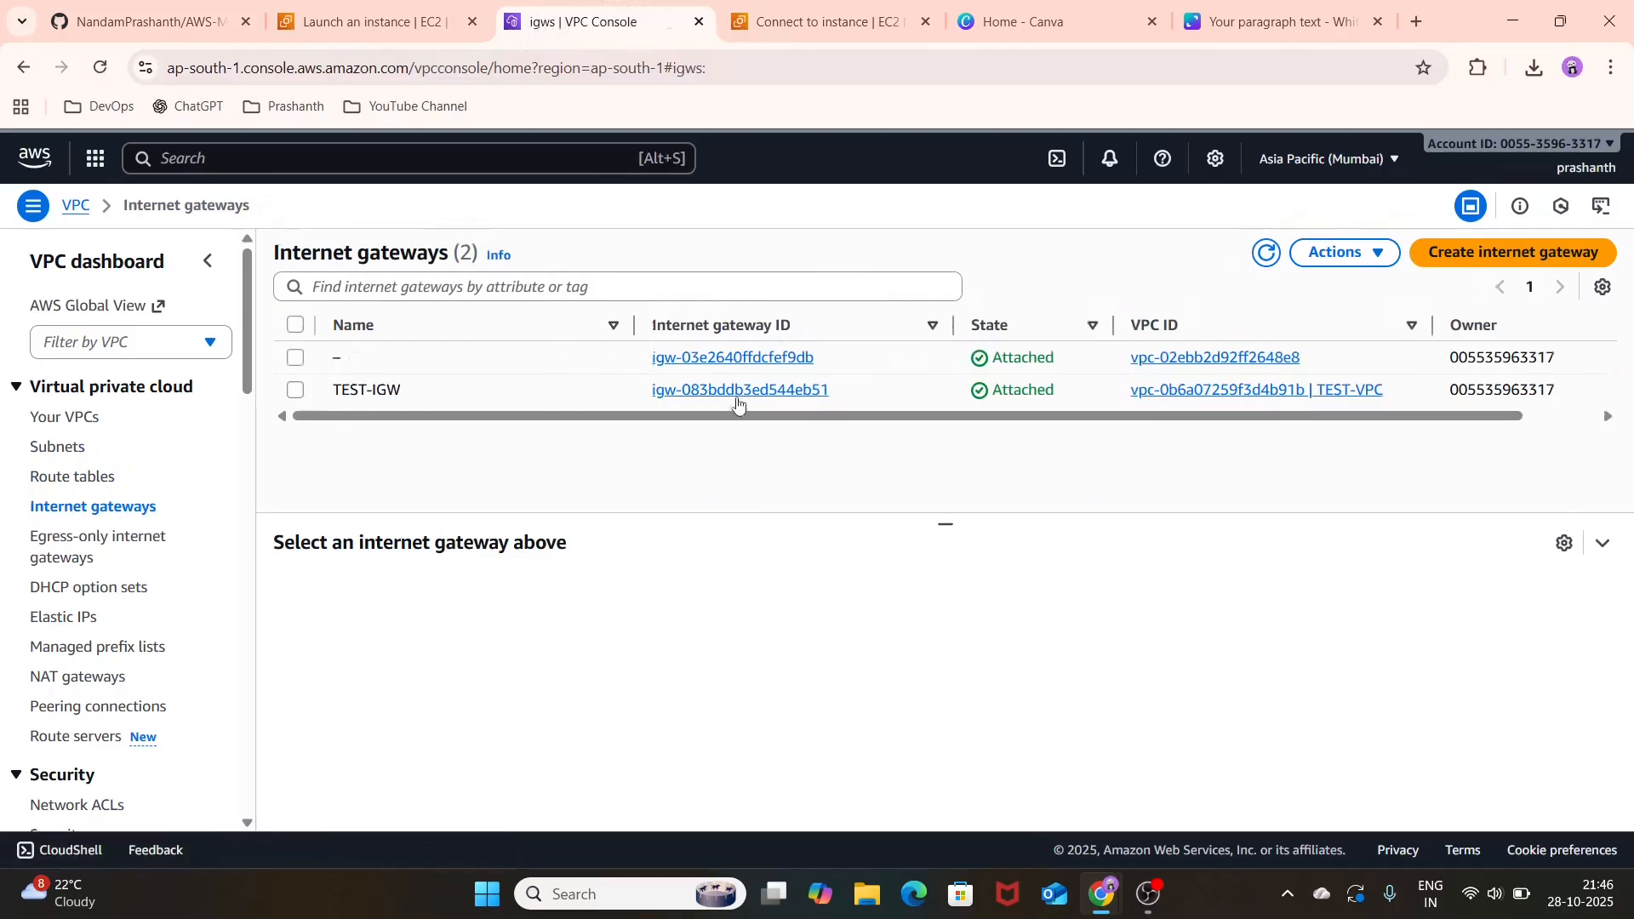
Step: Open the TEST-PUBLICRT-PUBLICSUBNET route table and examine its routes and subnet associations
click(100, 488)
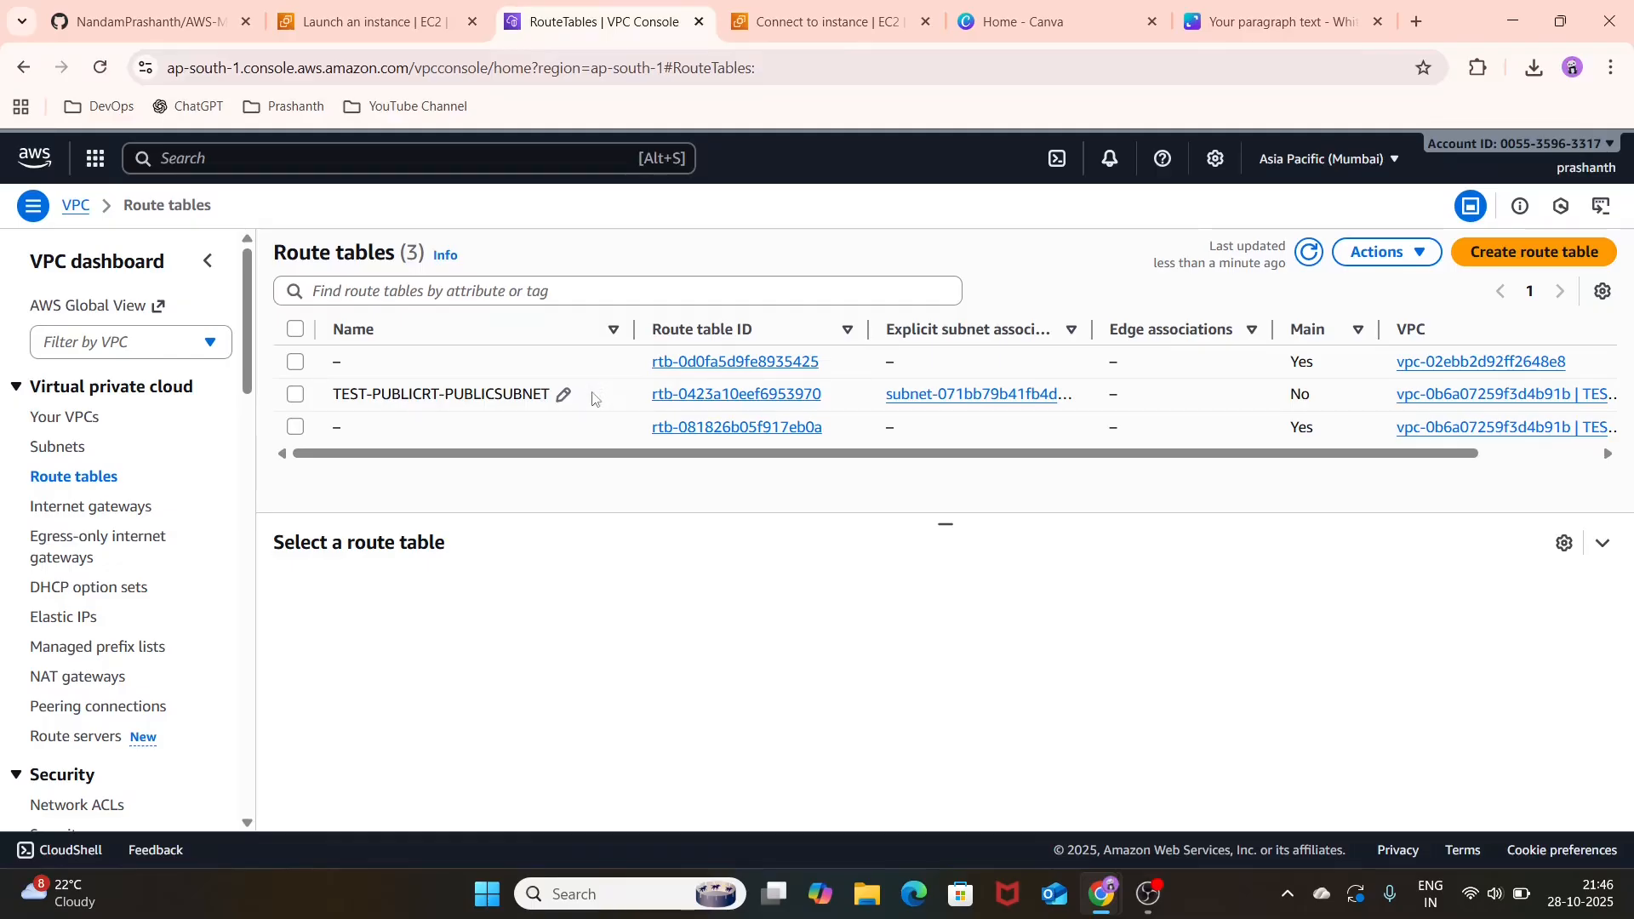
click(707, 395)
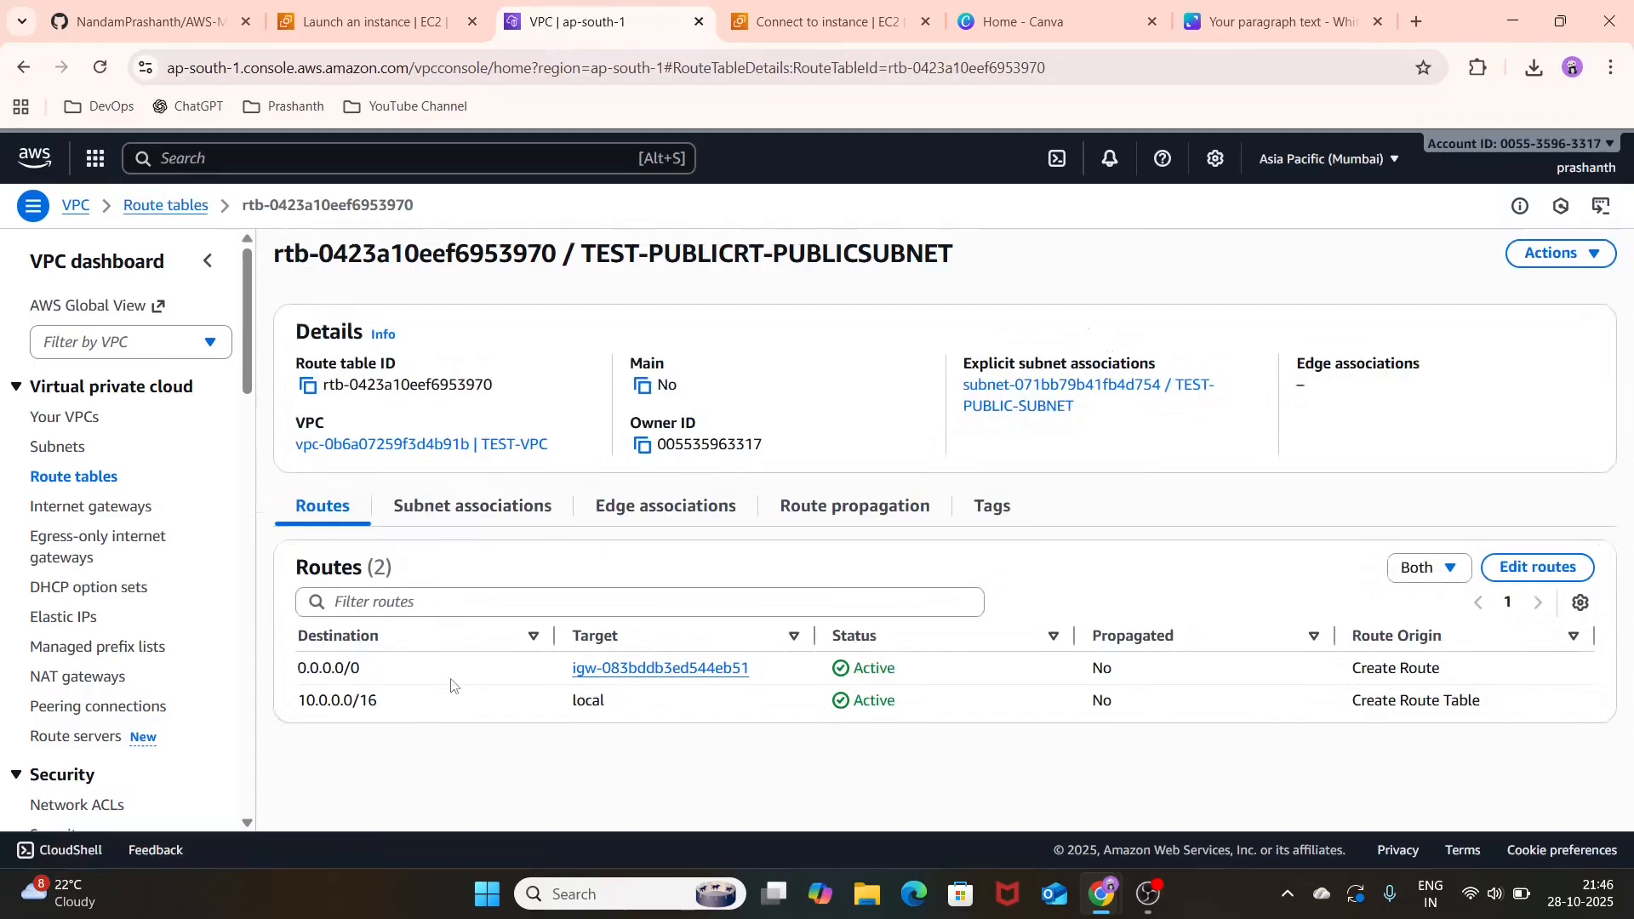
click(509, 509)
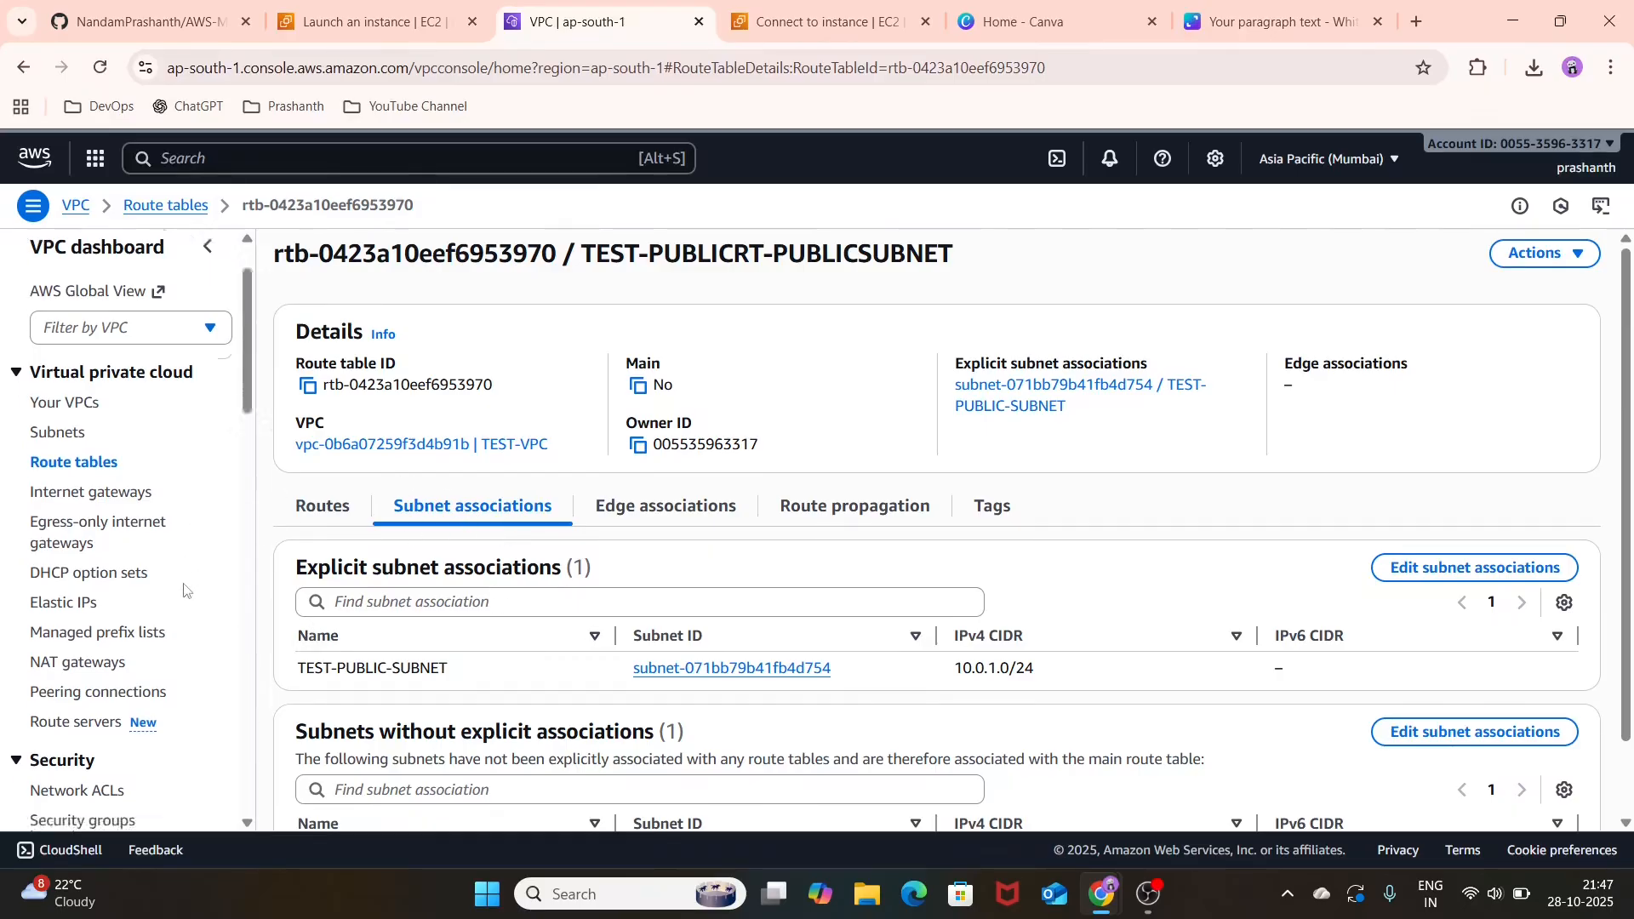
Step: Open the TEST-SG security group and examine its inbound RDP rule and its outbound rules
scroll(184, 589, down, 5)
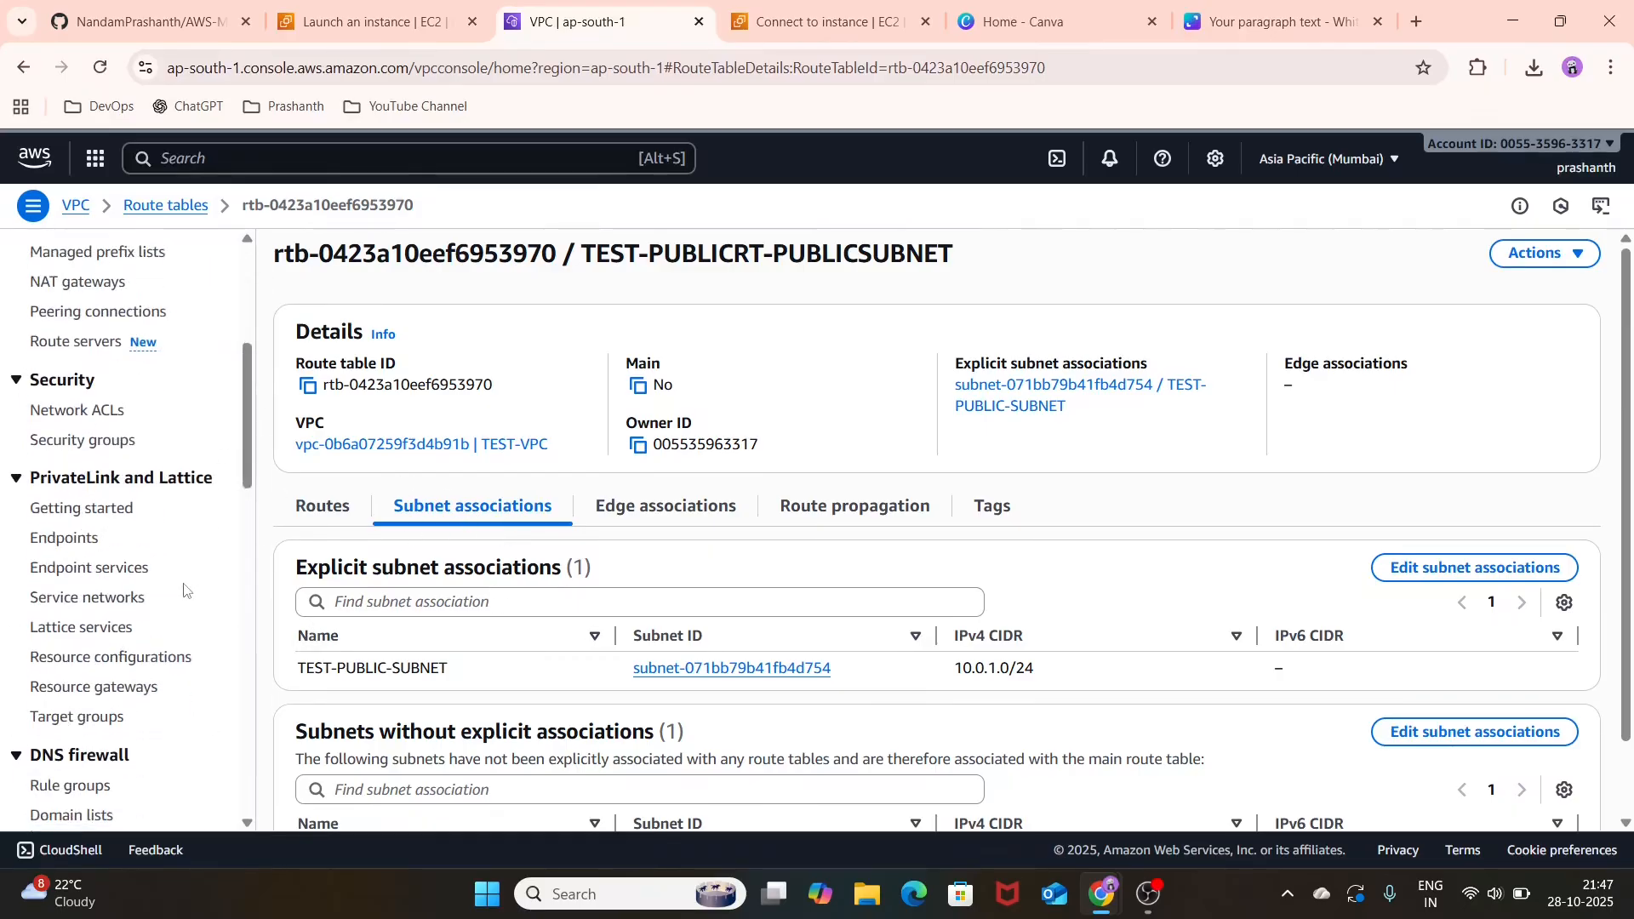
click(85, 439)
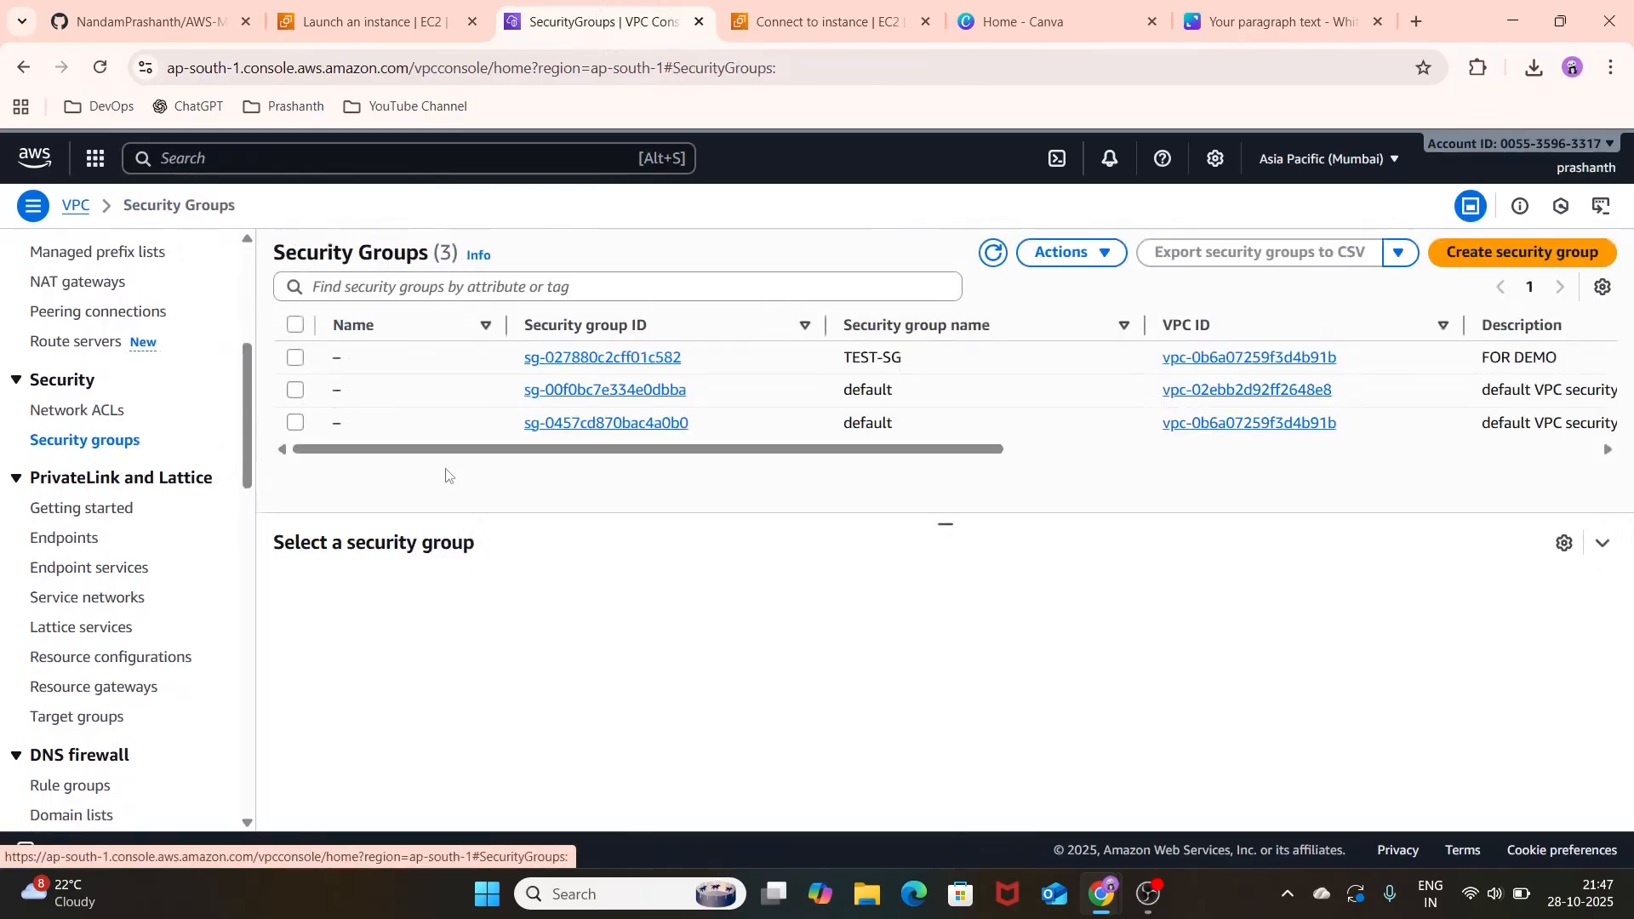
click(634, 366)
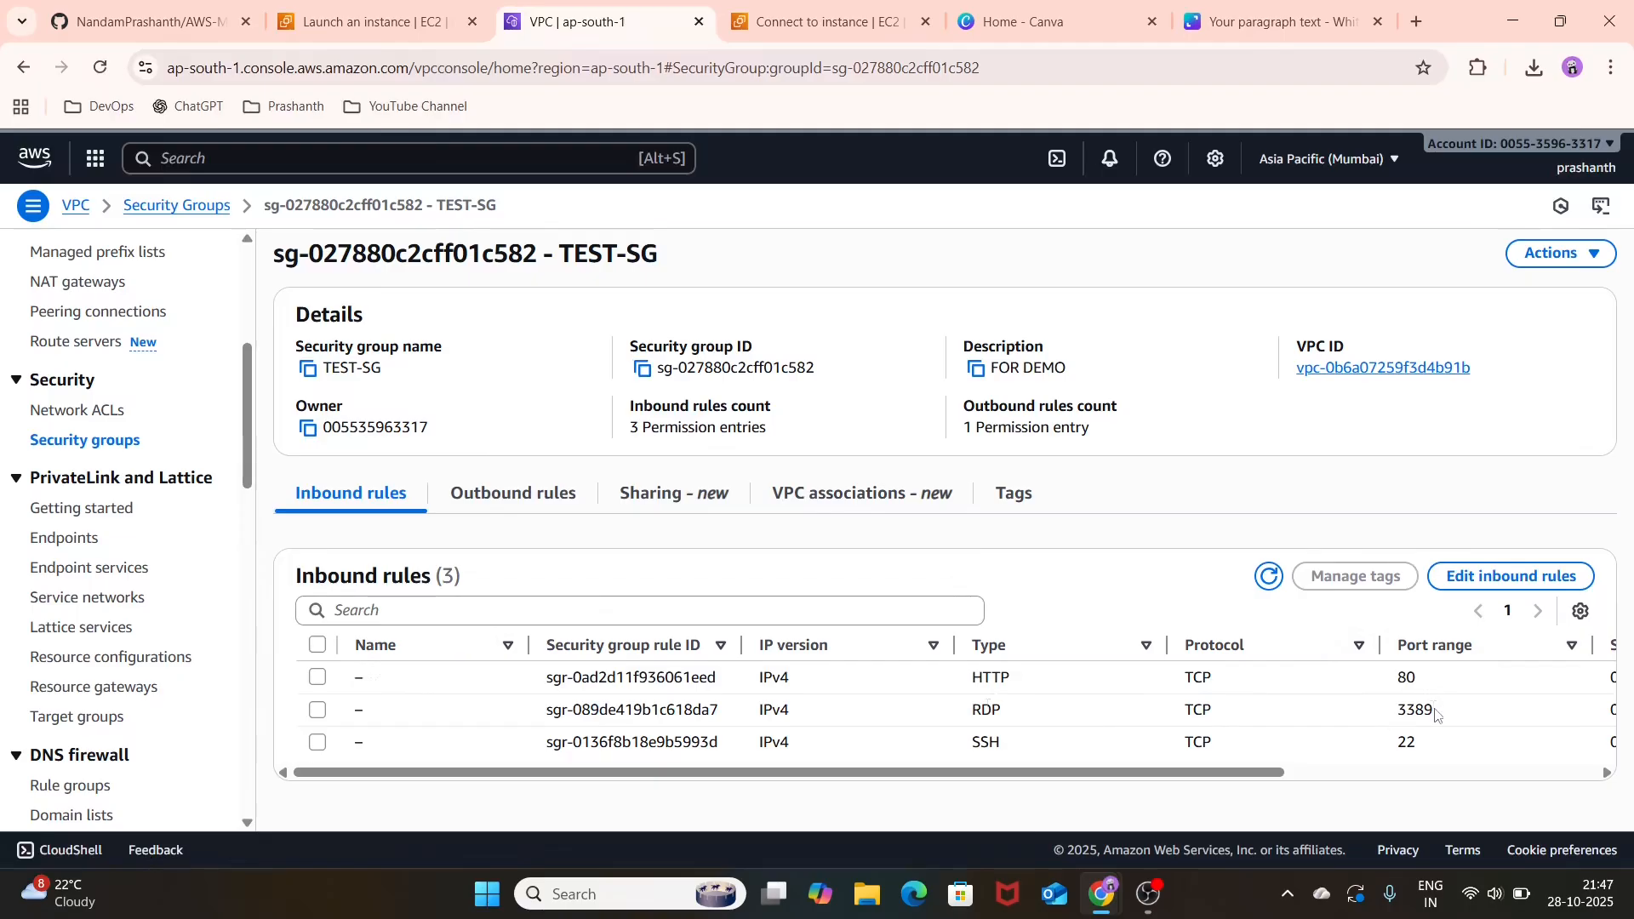
drag(1436, 713, 913, 721)
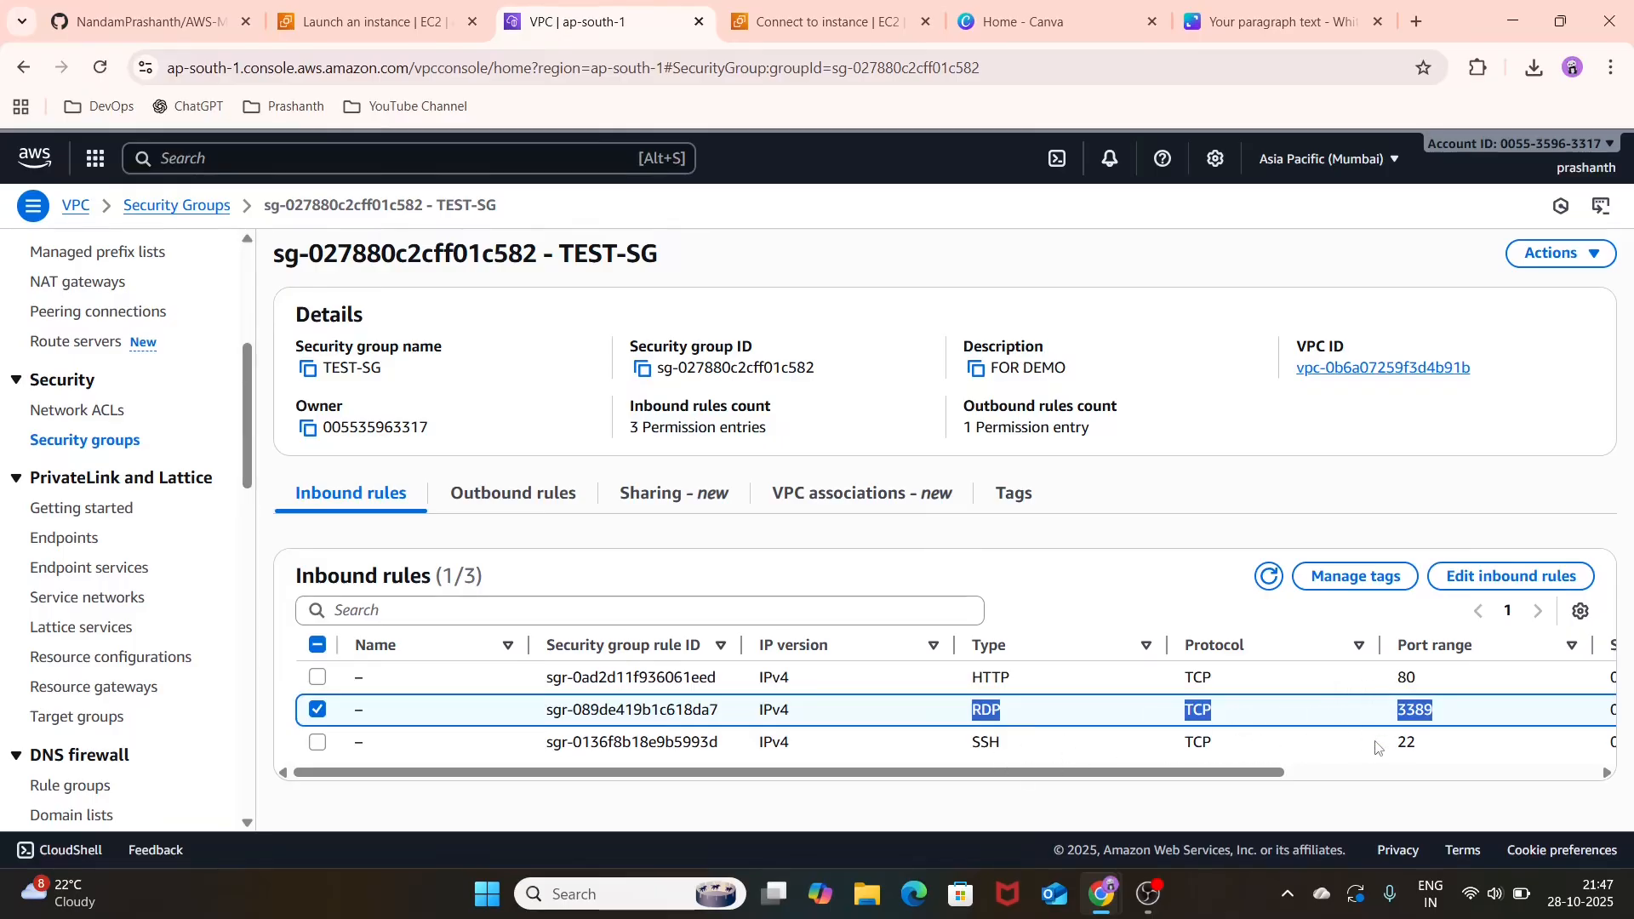
click(452, 514)
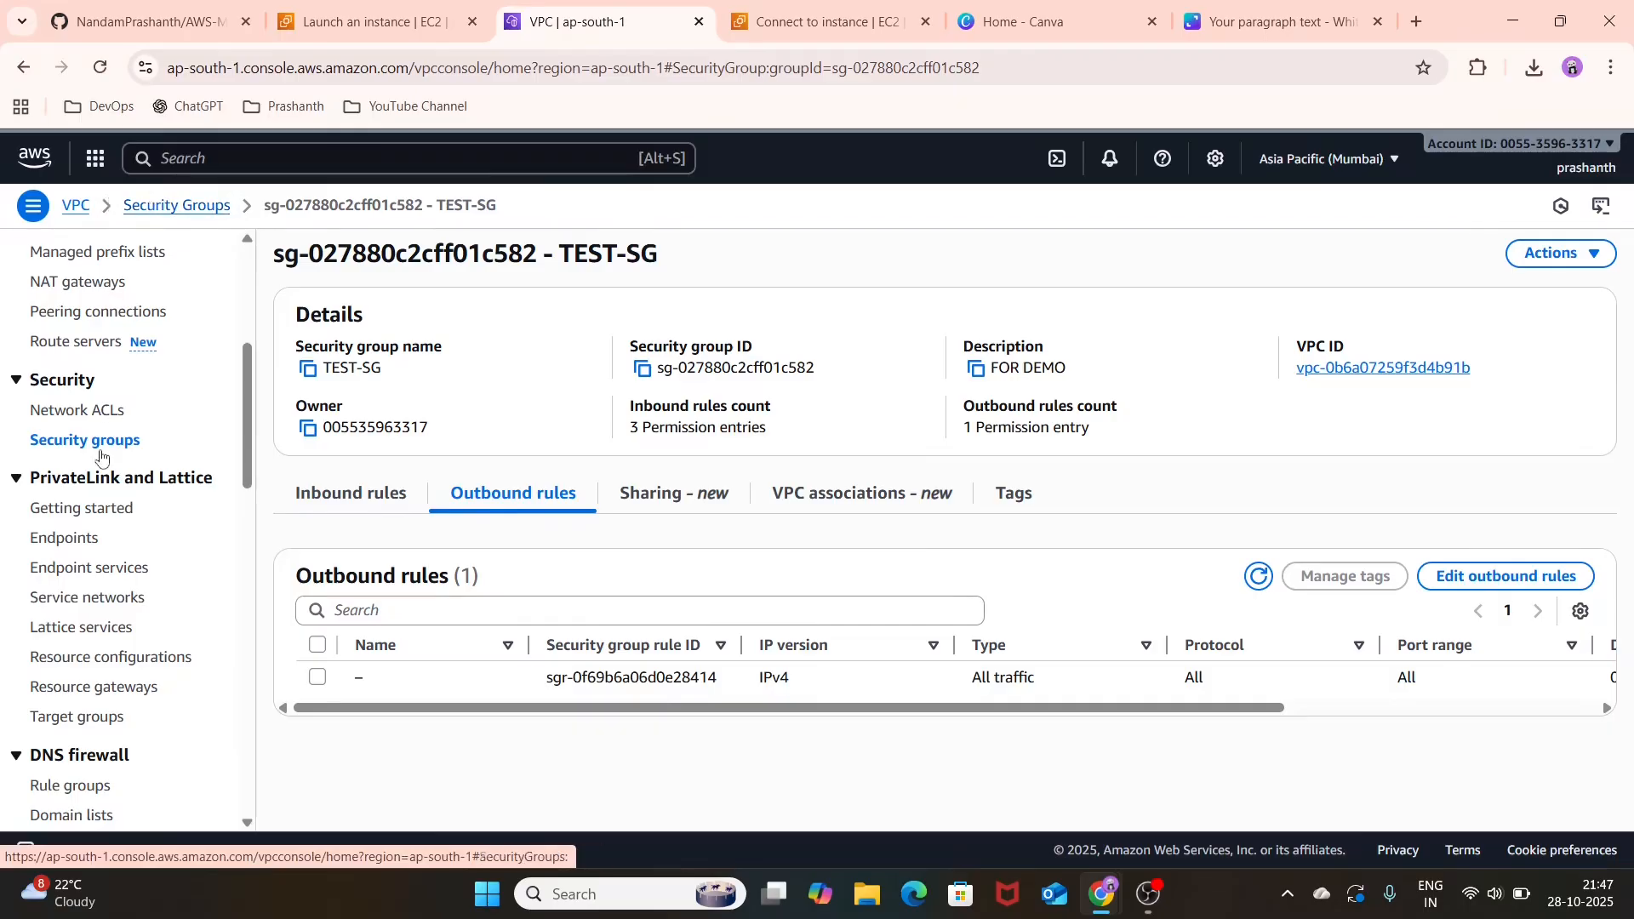
Step: Search the console for EC2 and open the list of instances
scroll(98, 455, up, 5)
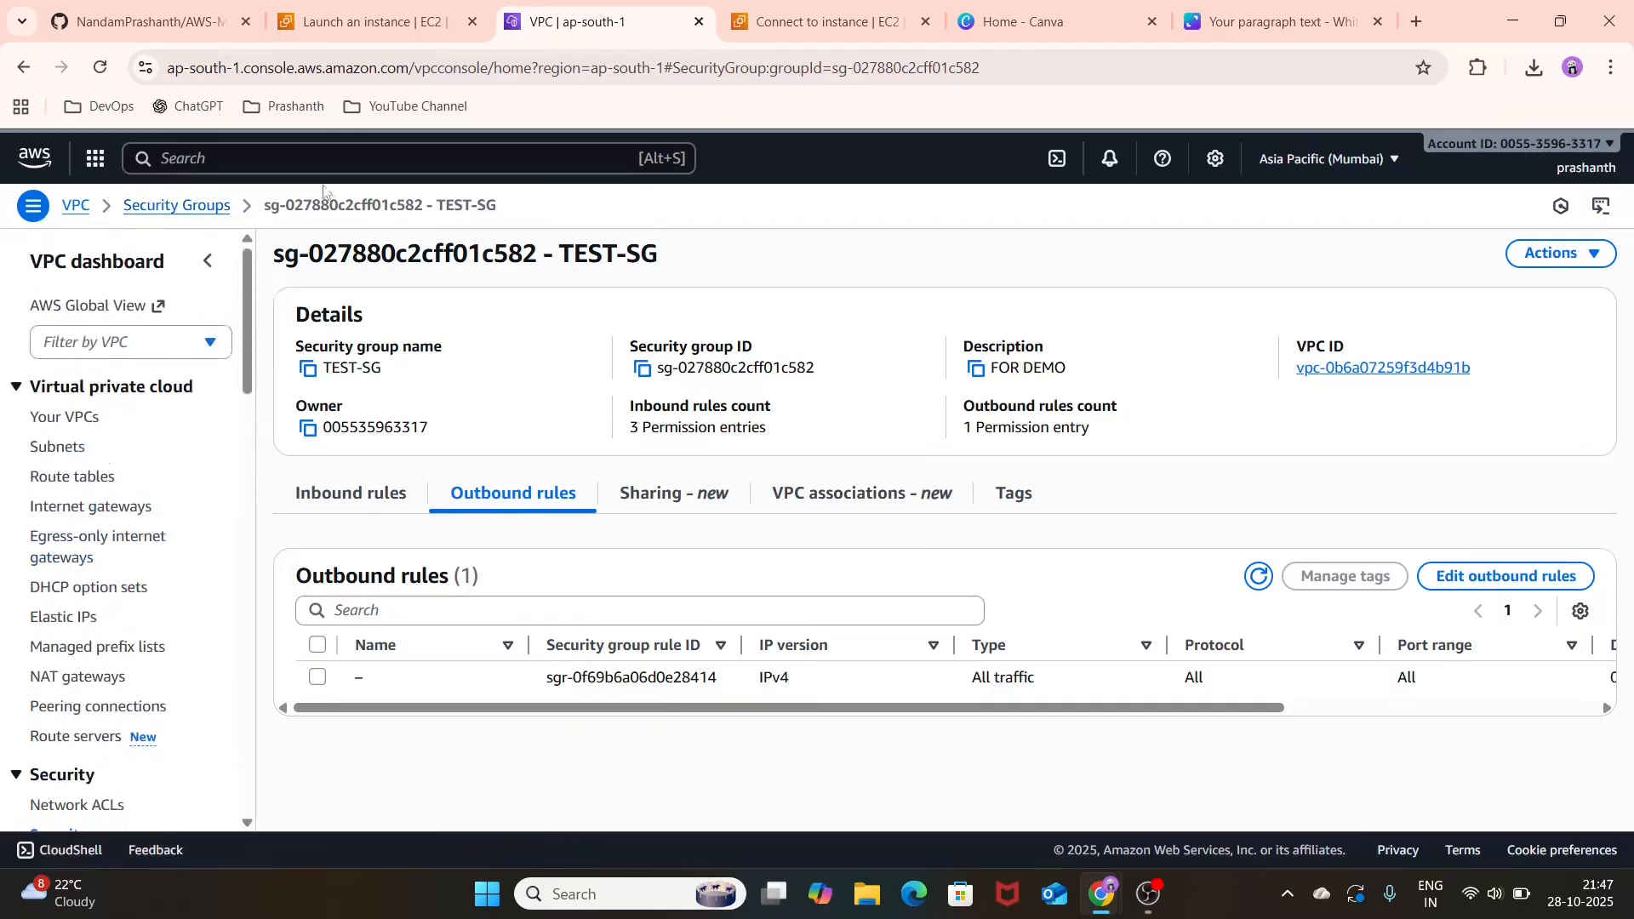
click(272, 168)
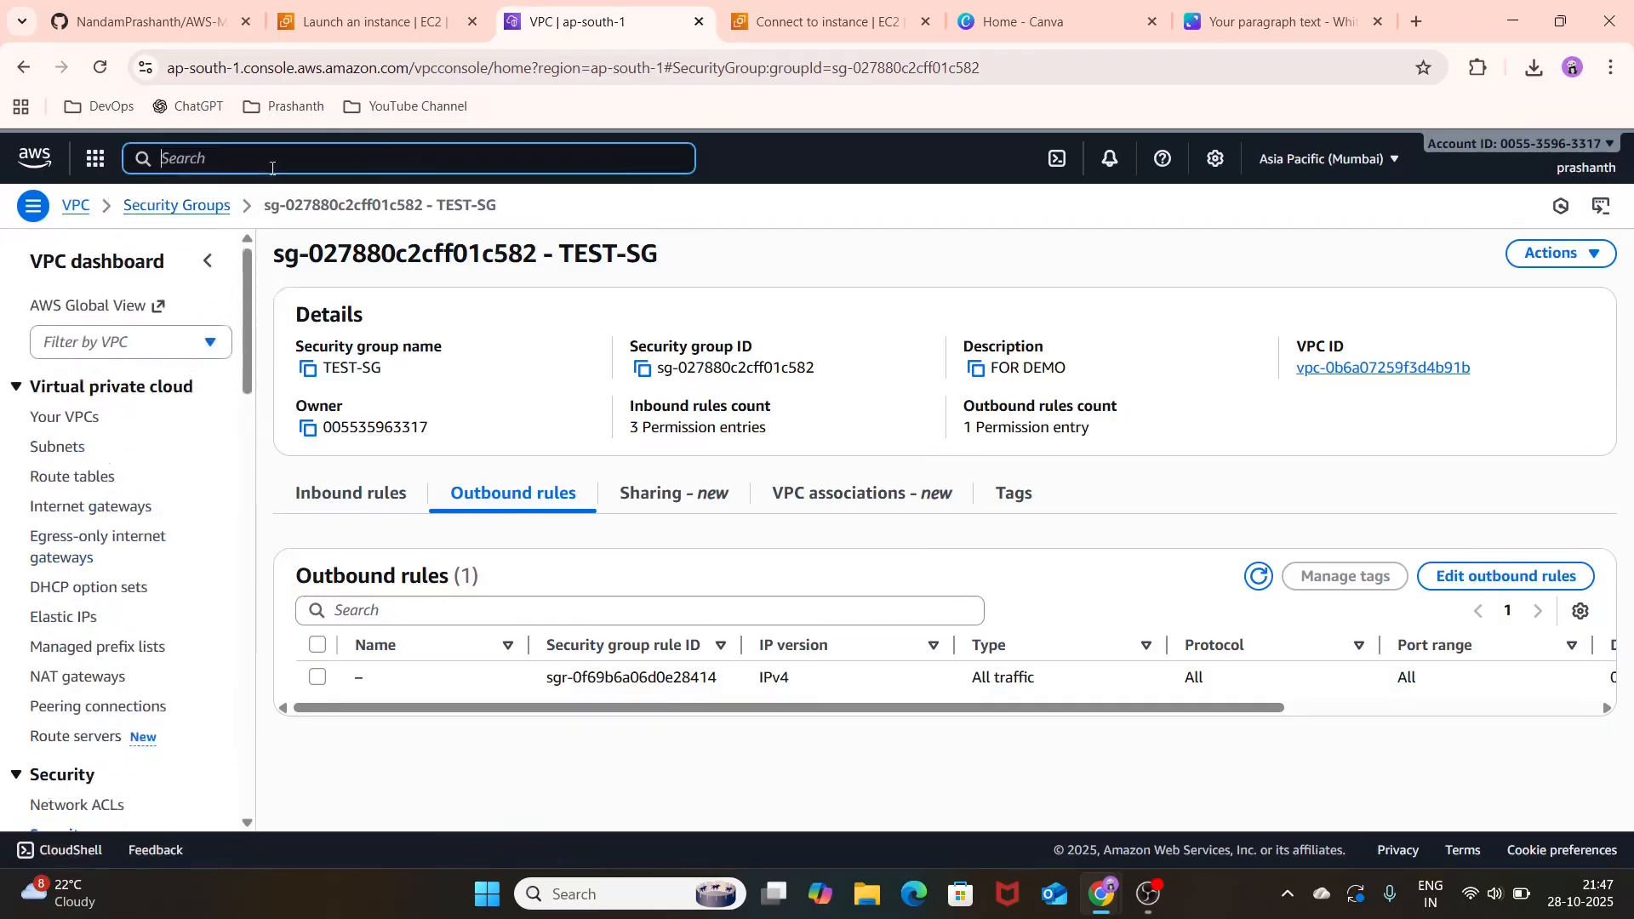
text(EC2)
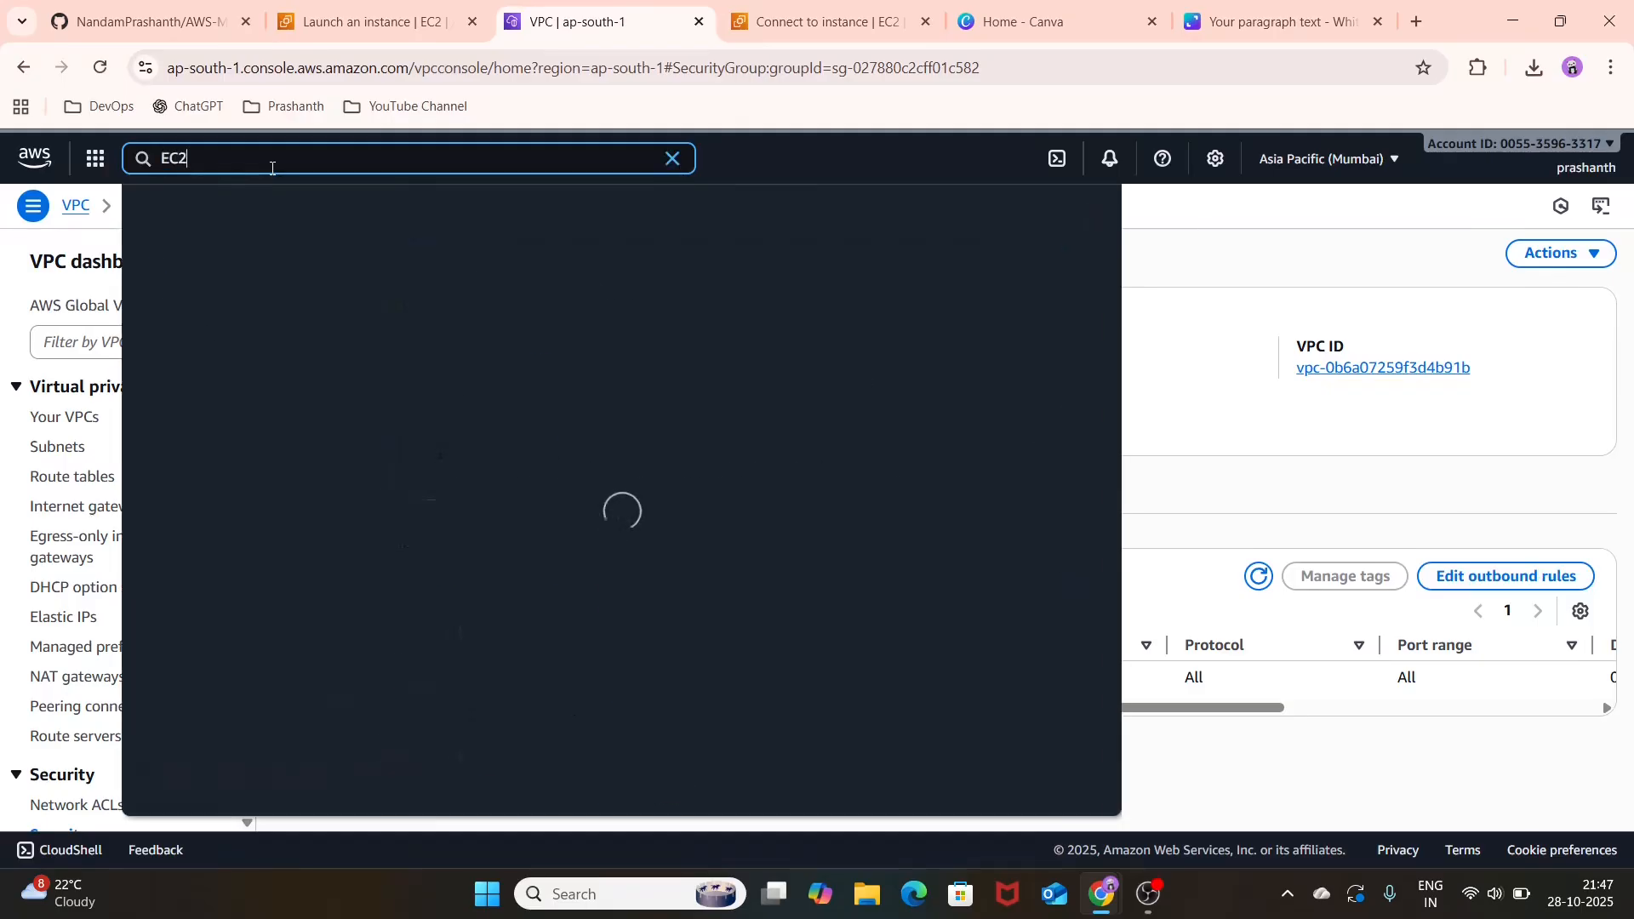
click(453, 284)
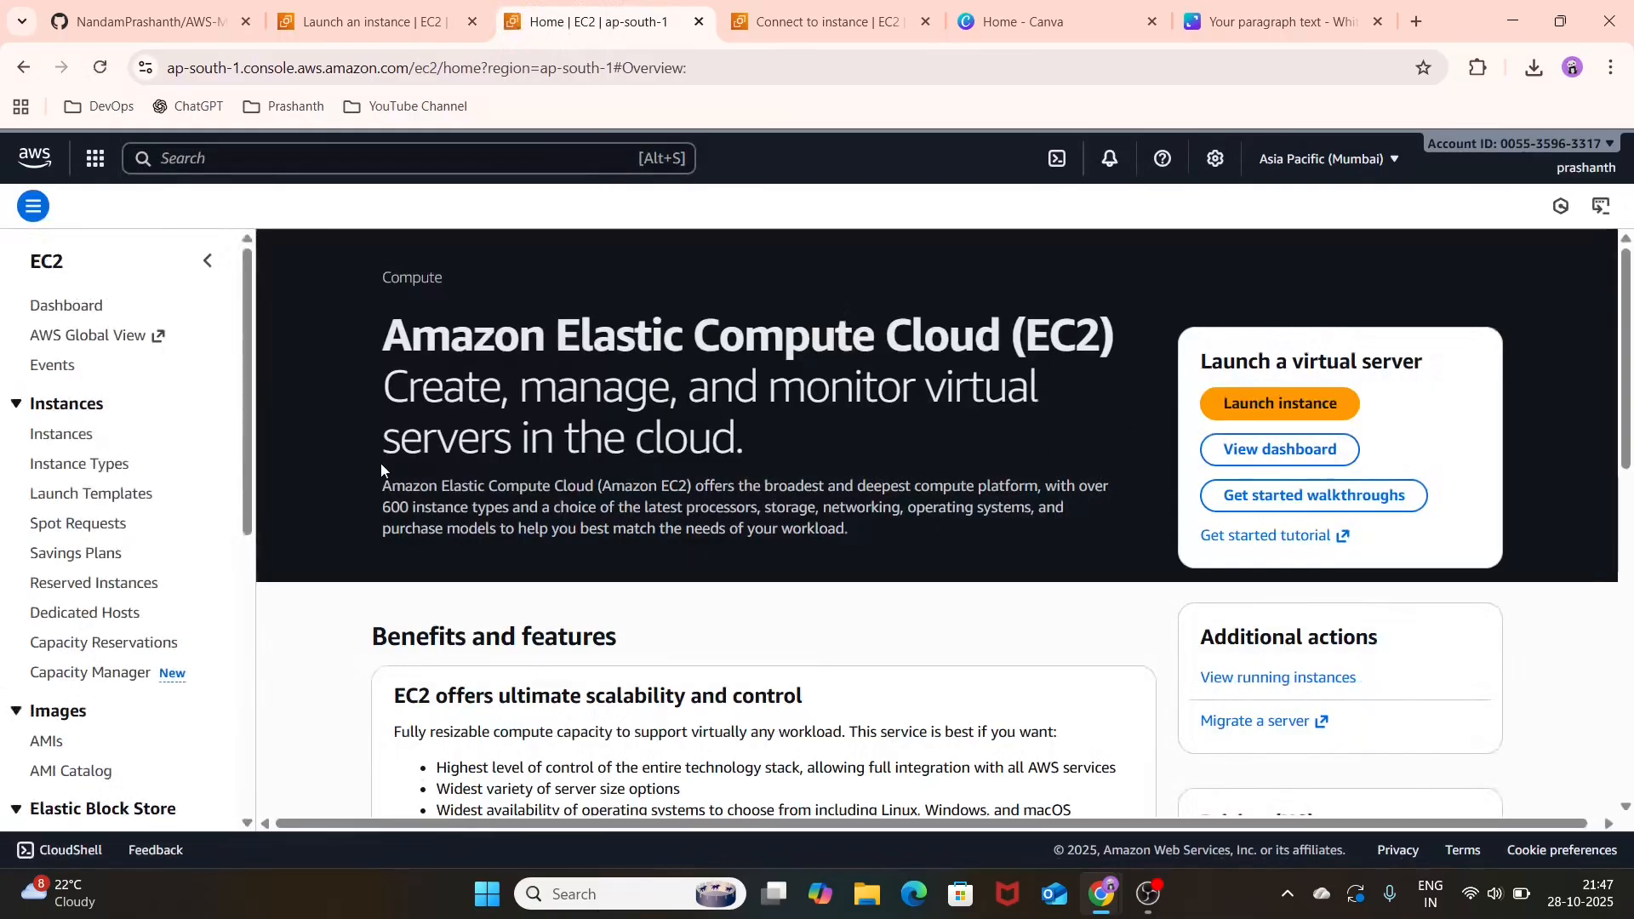
click(62, 445)
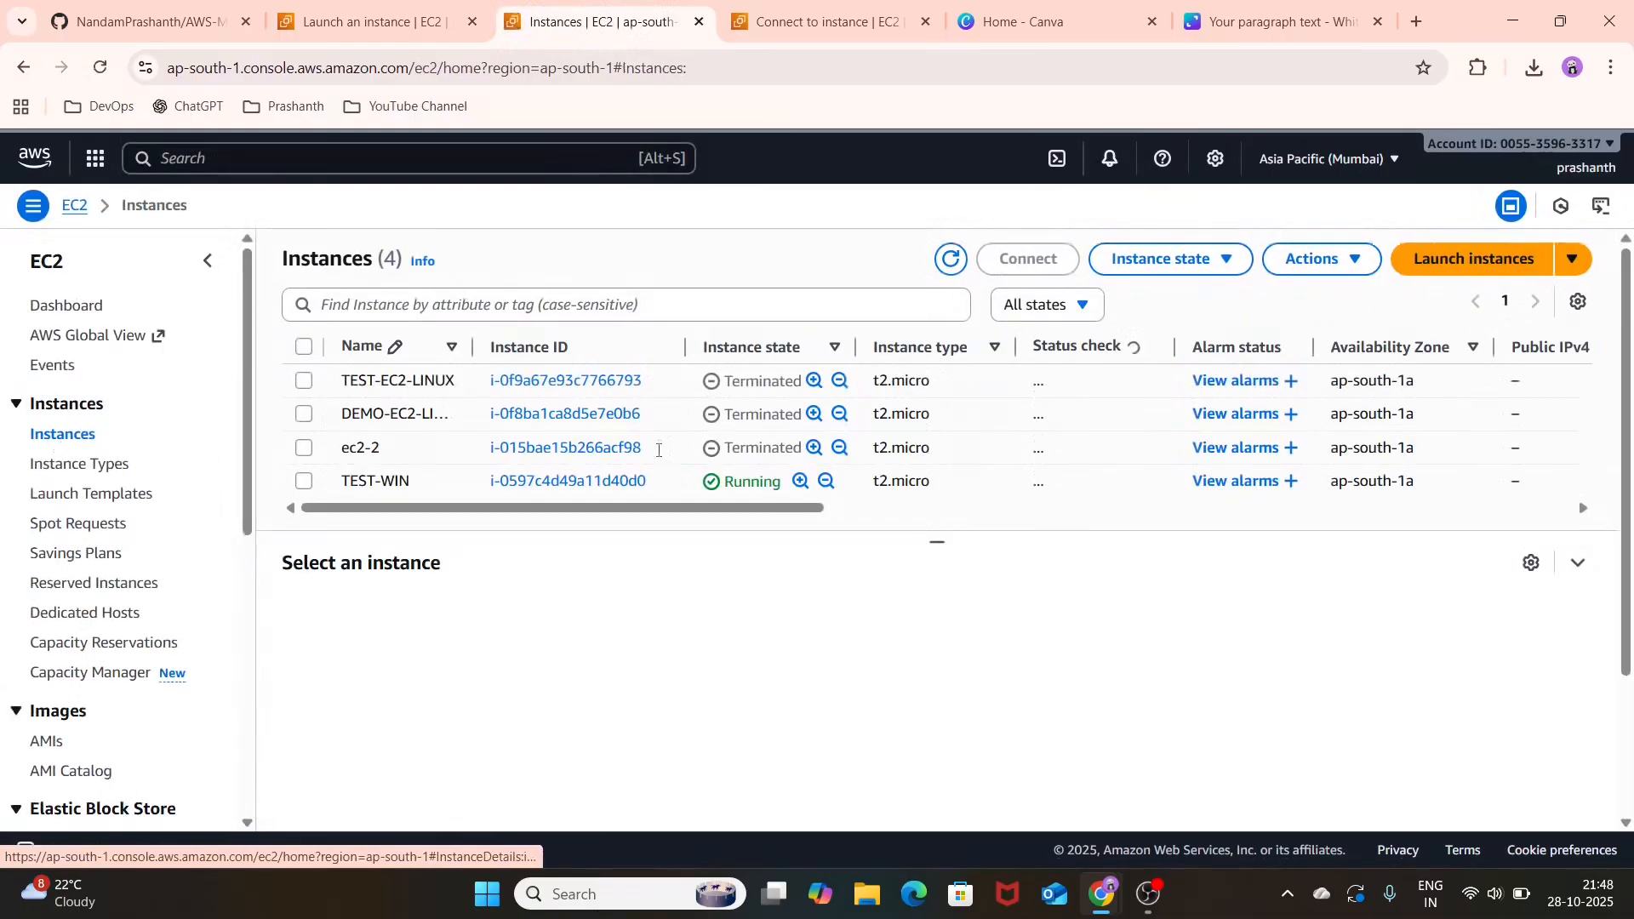
Step: Terminate the running TEST-WIN instance
click(303, 481)
click(1210, 260)
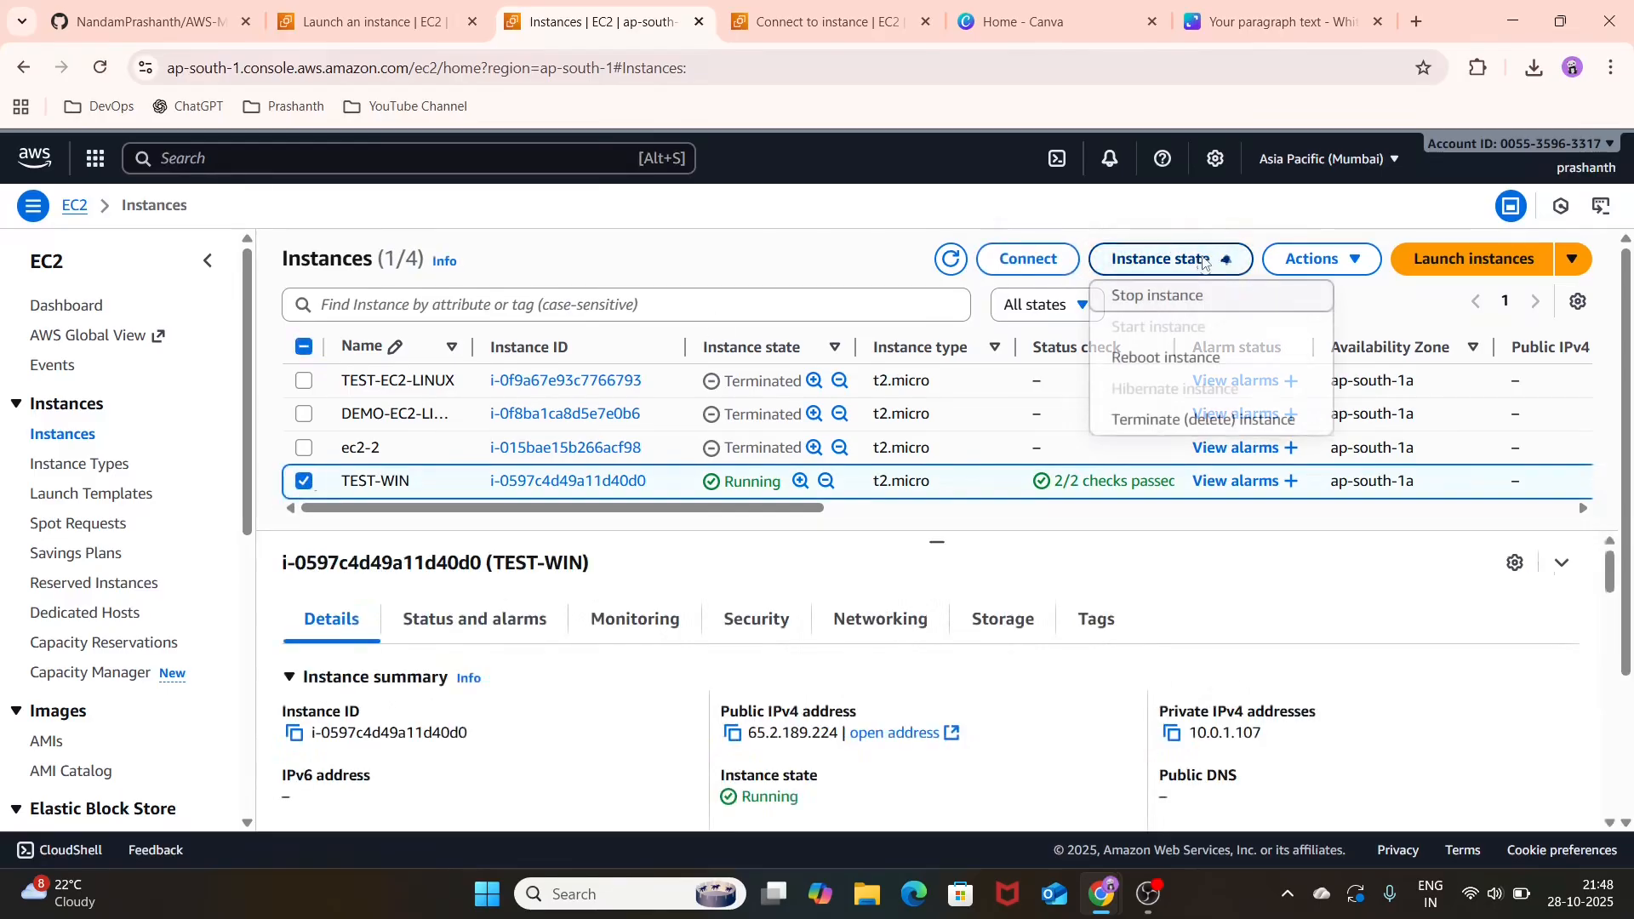
click(1223, 421)
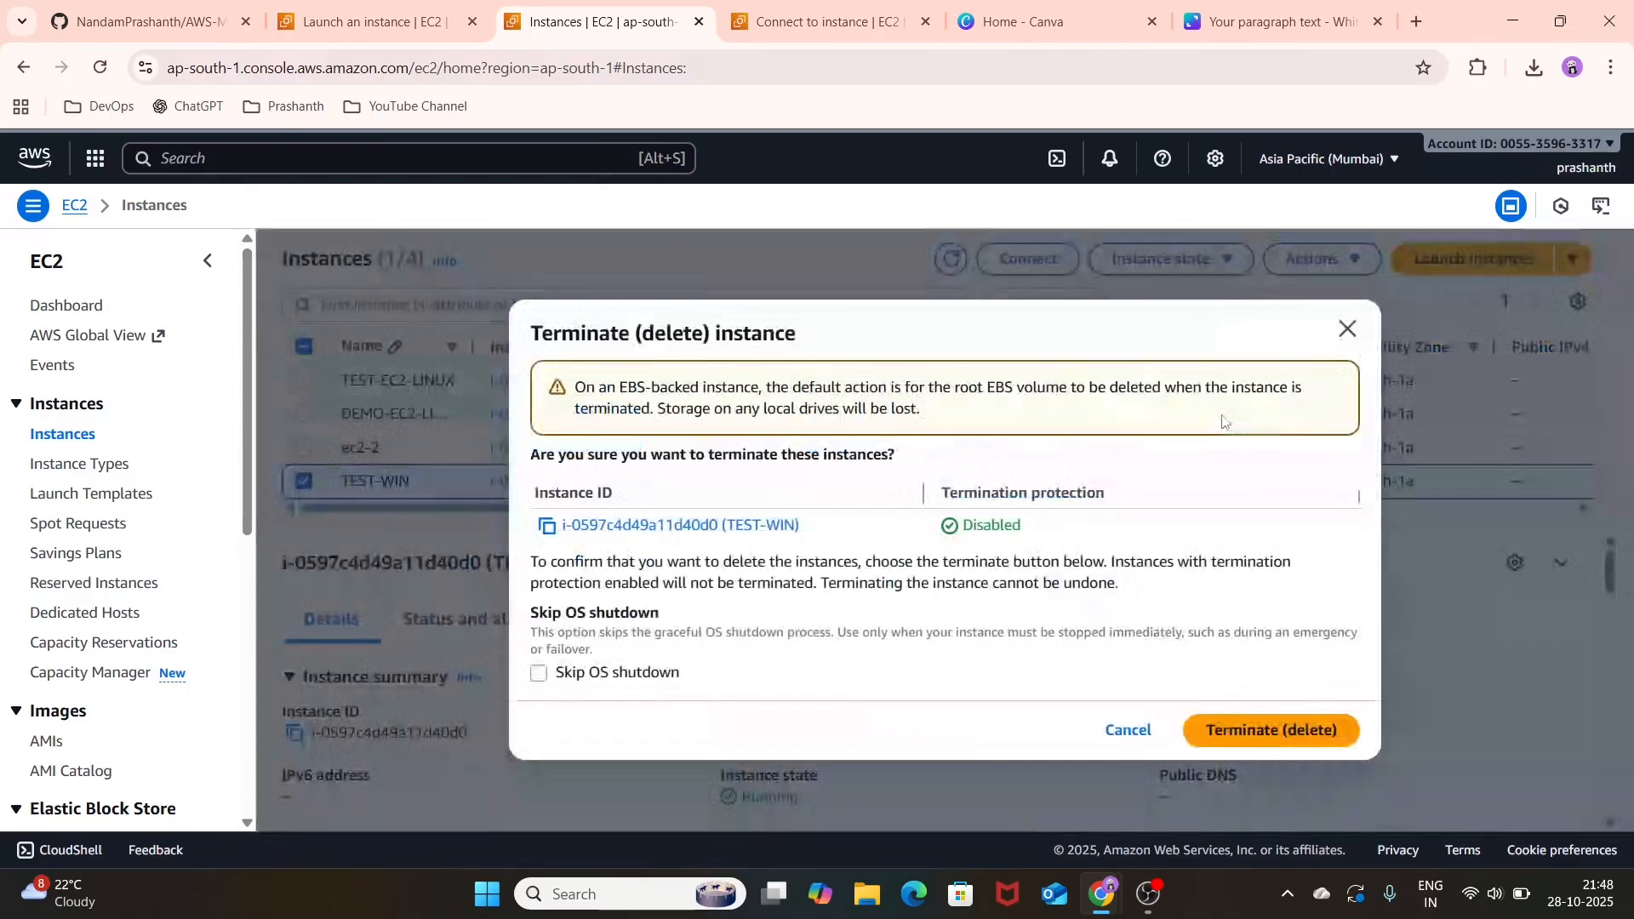
click(1271, 731)
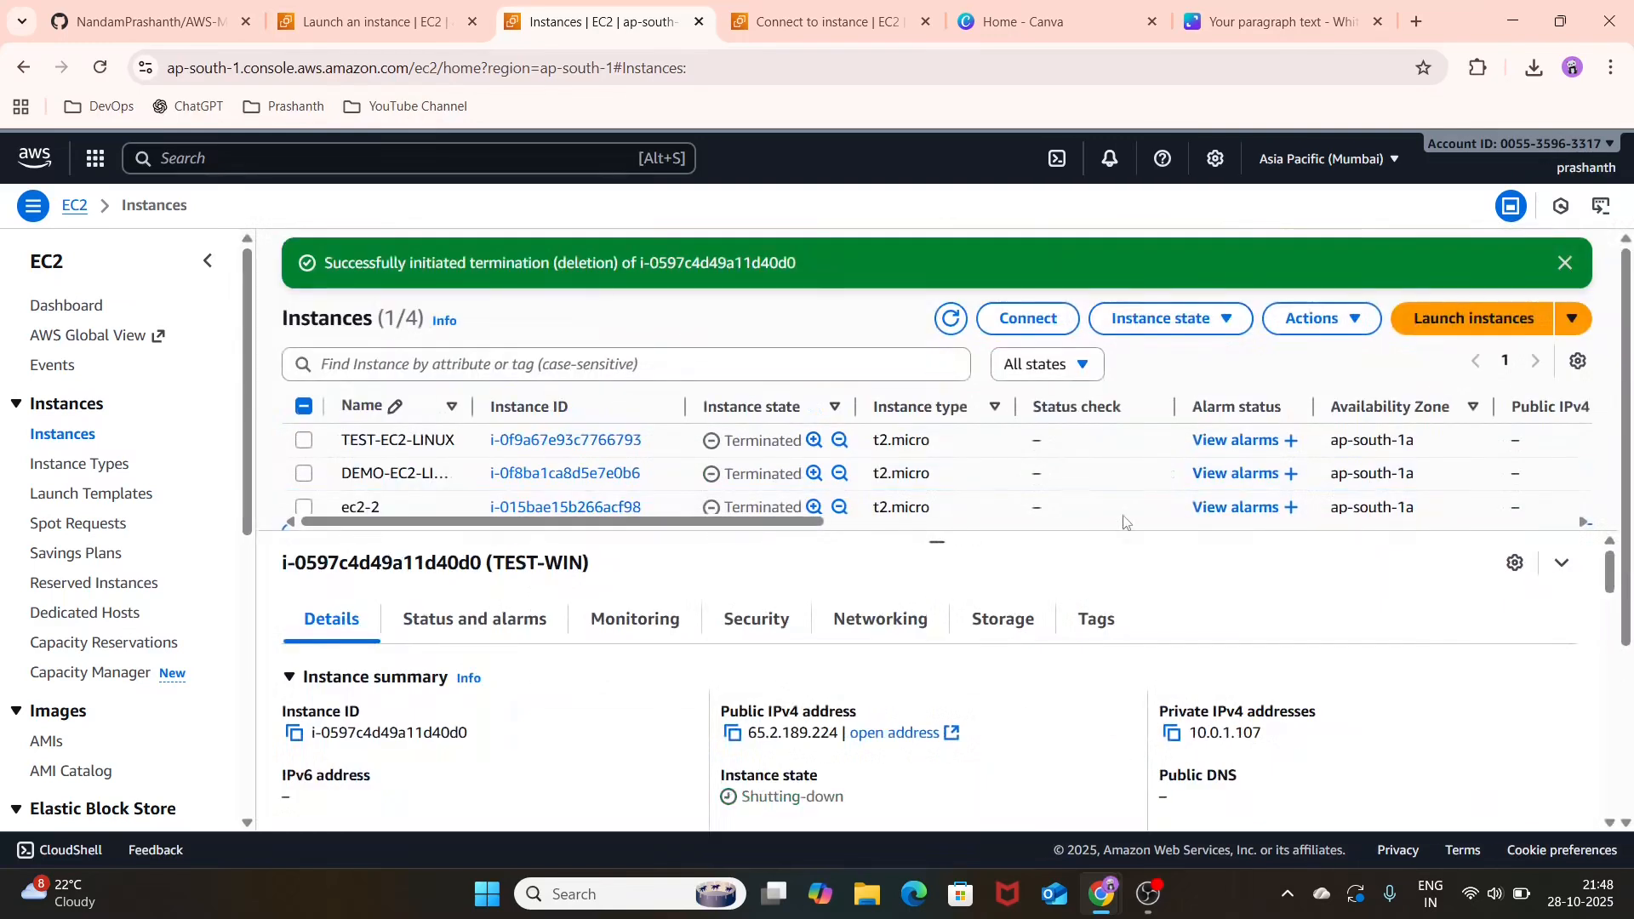
Step: Deregister both owned AMIs, custom Image and TEST-AMI, deleting their associated snapshots, and dismiss the notifications
click(48, 743)
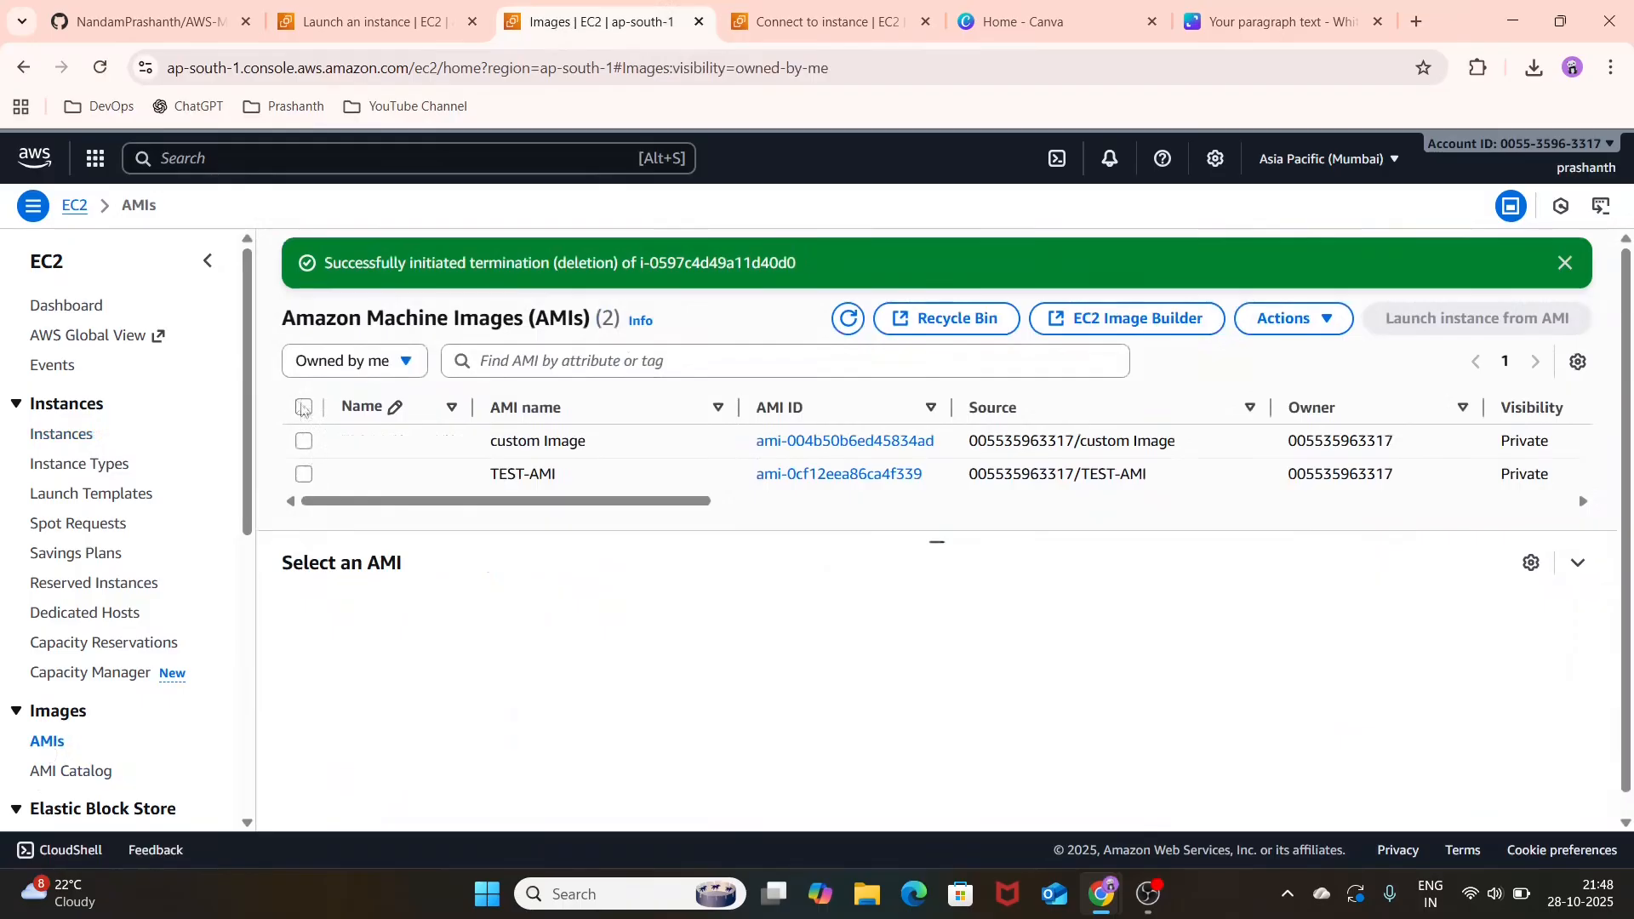
click(304, 408)
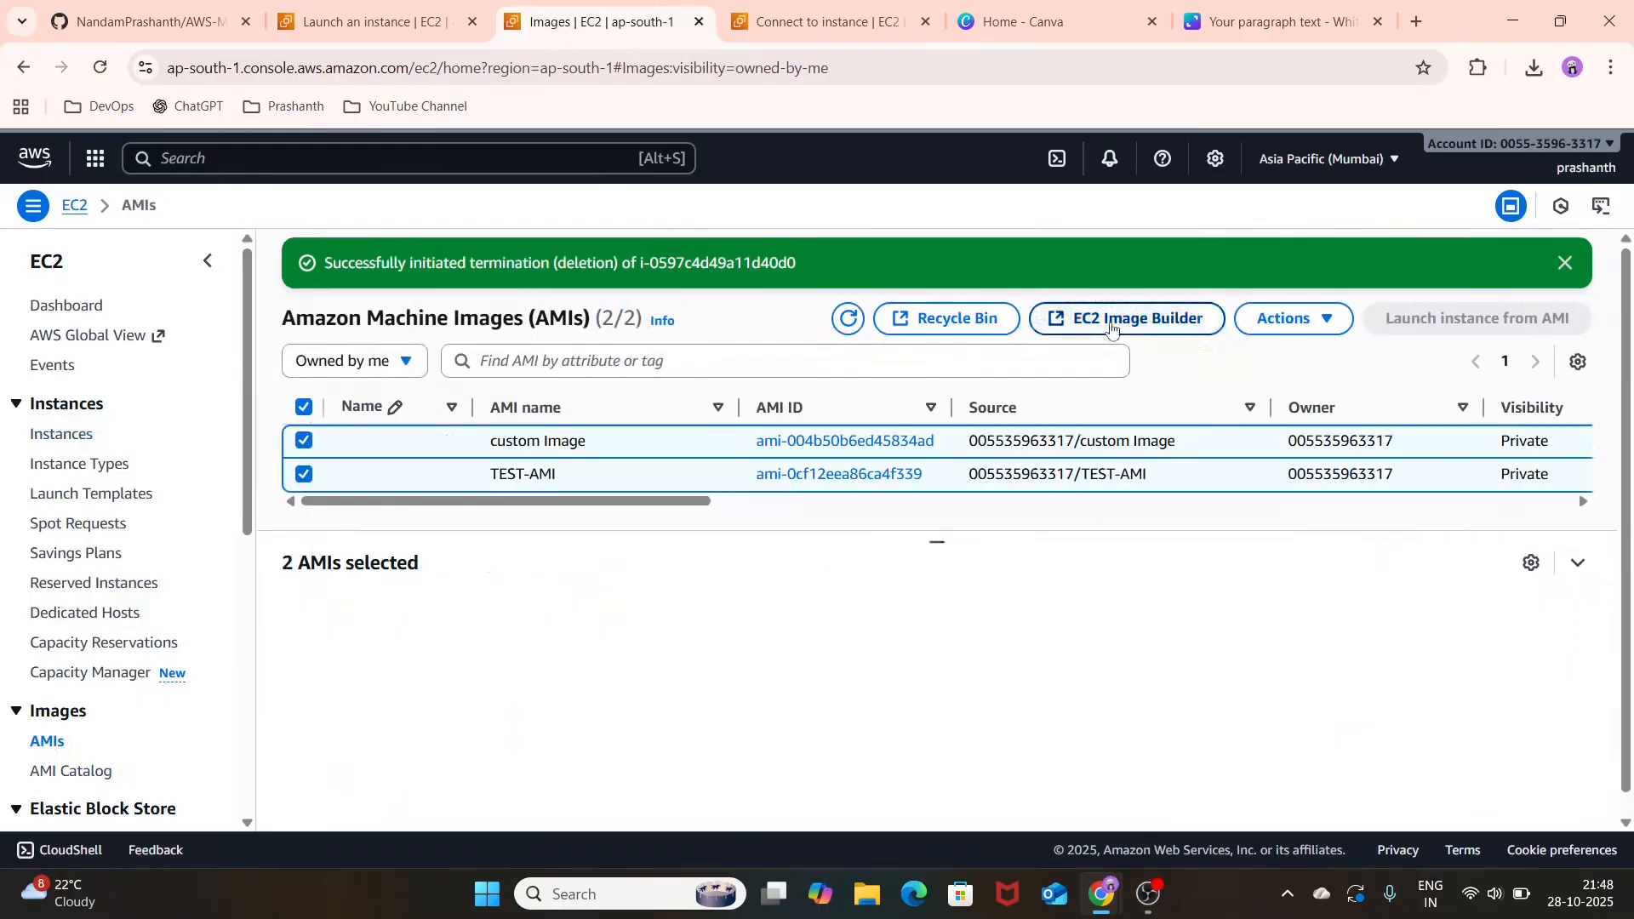
click(1317, 326)
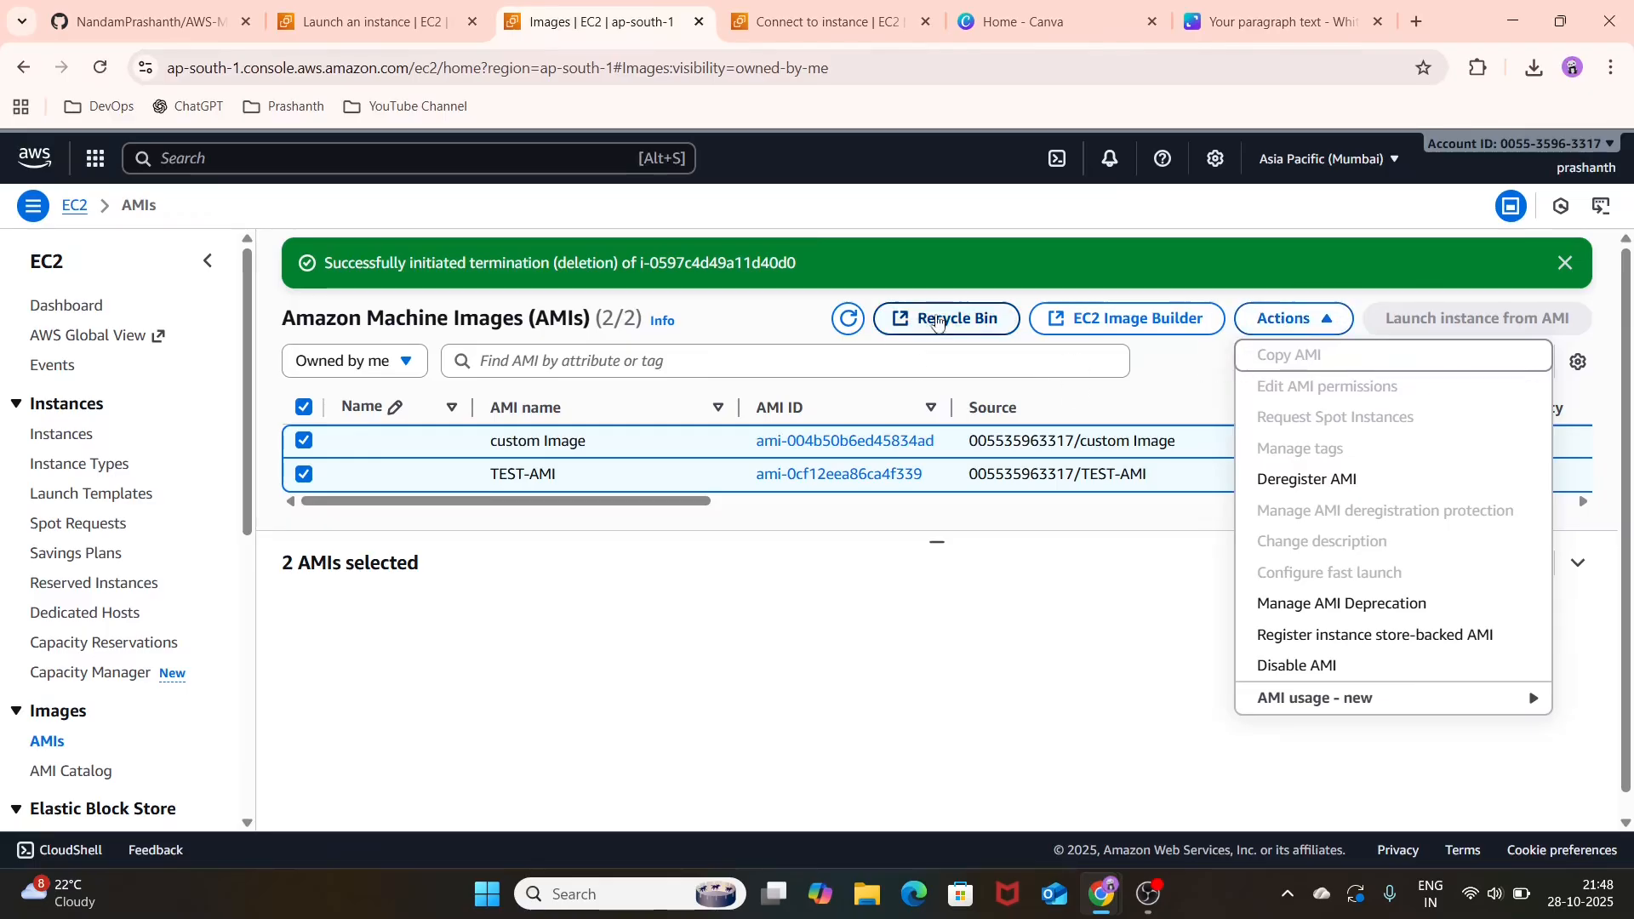
click(937, 321)
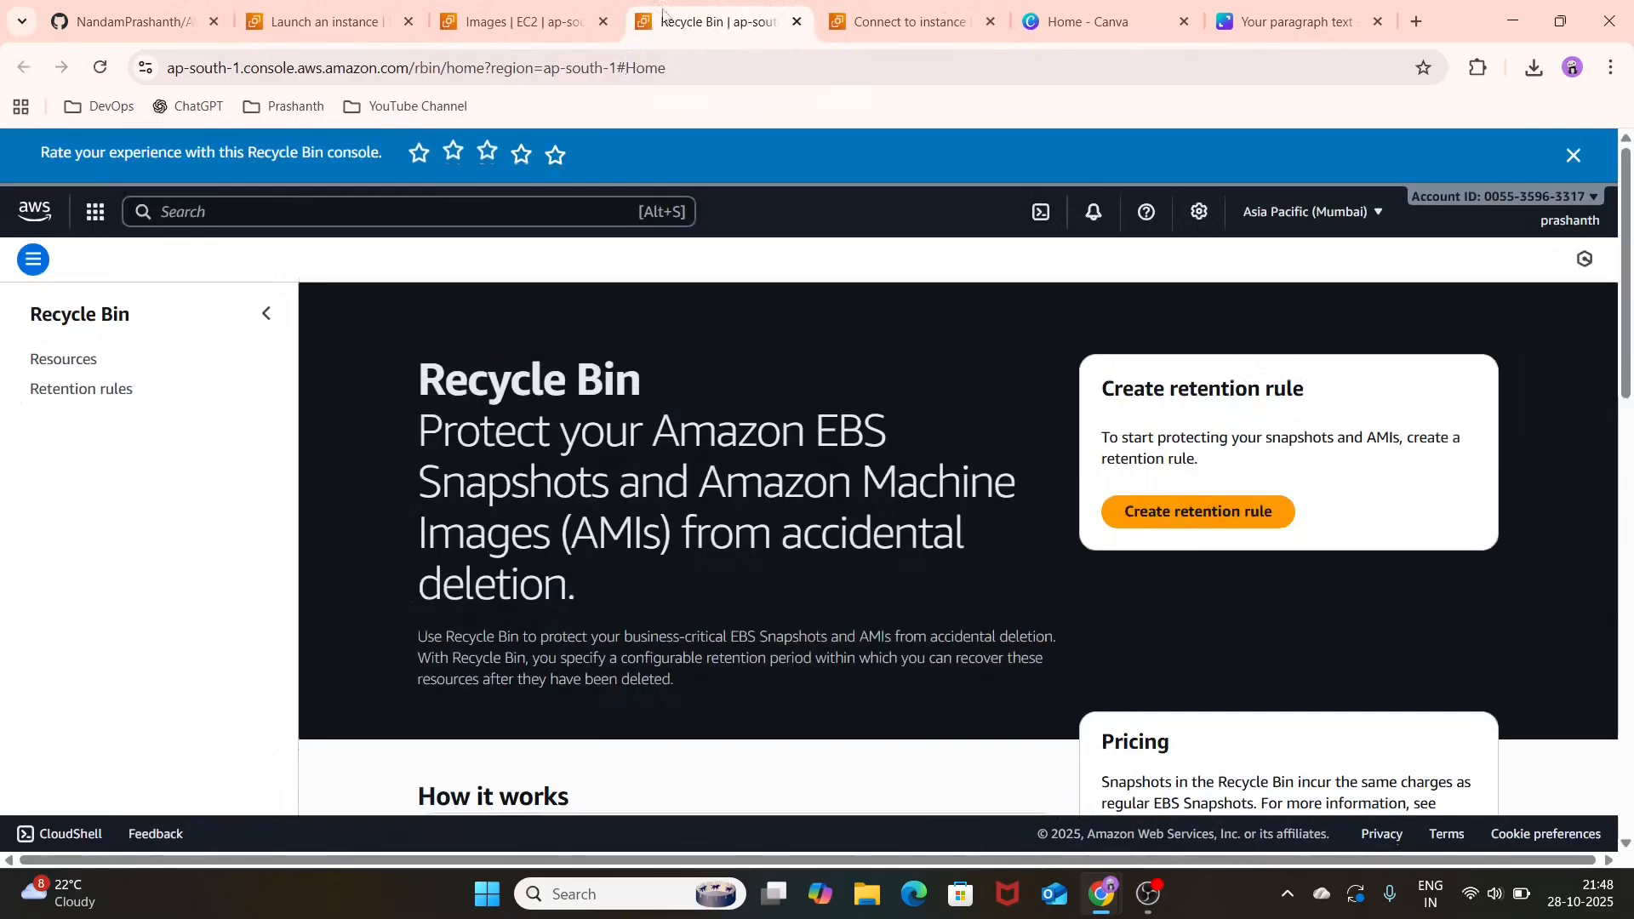
click(515, 21)
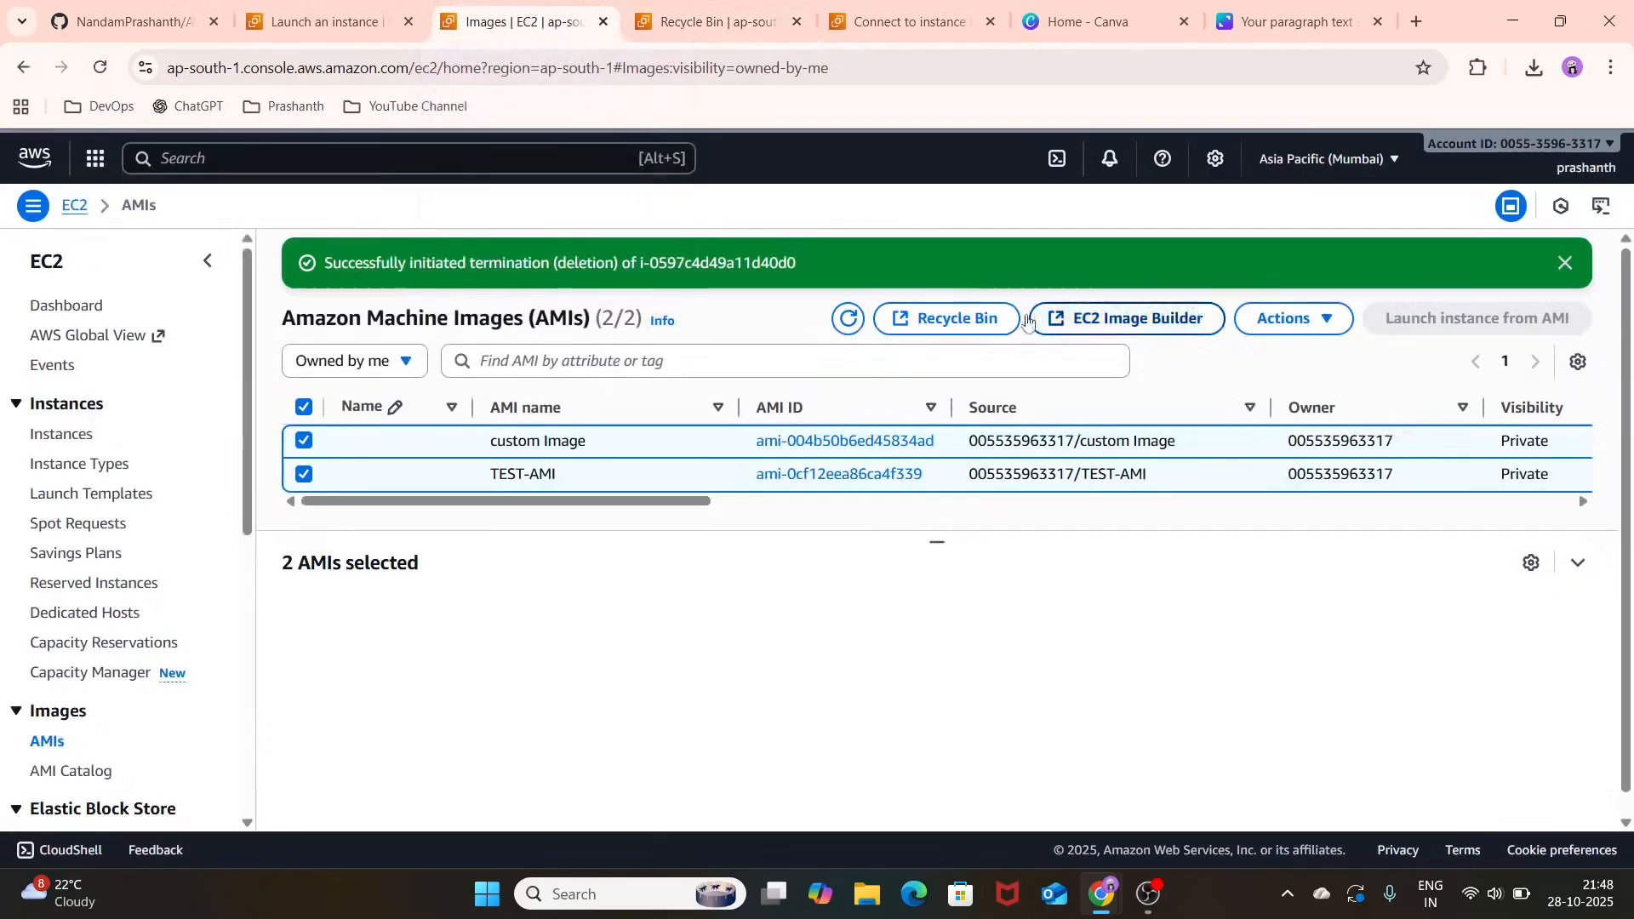
click(1300, 332)
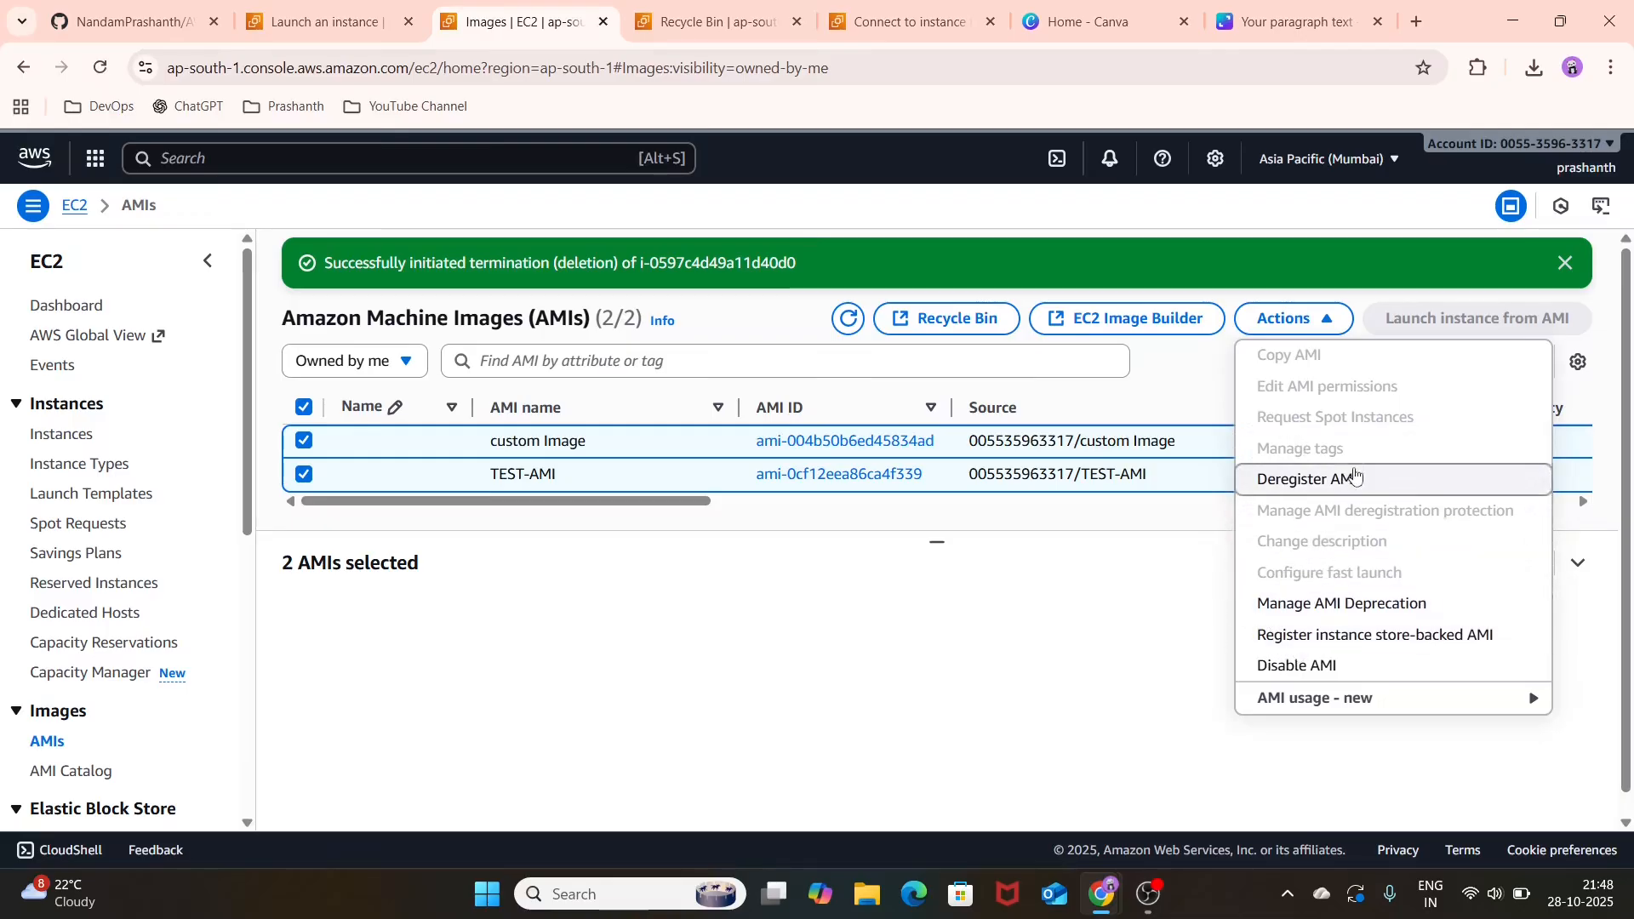
click(1355, 477)
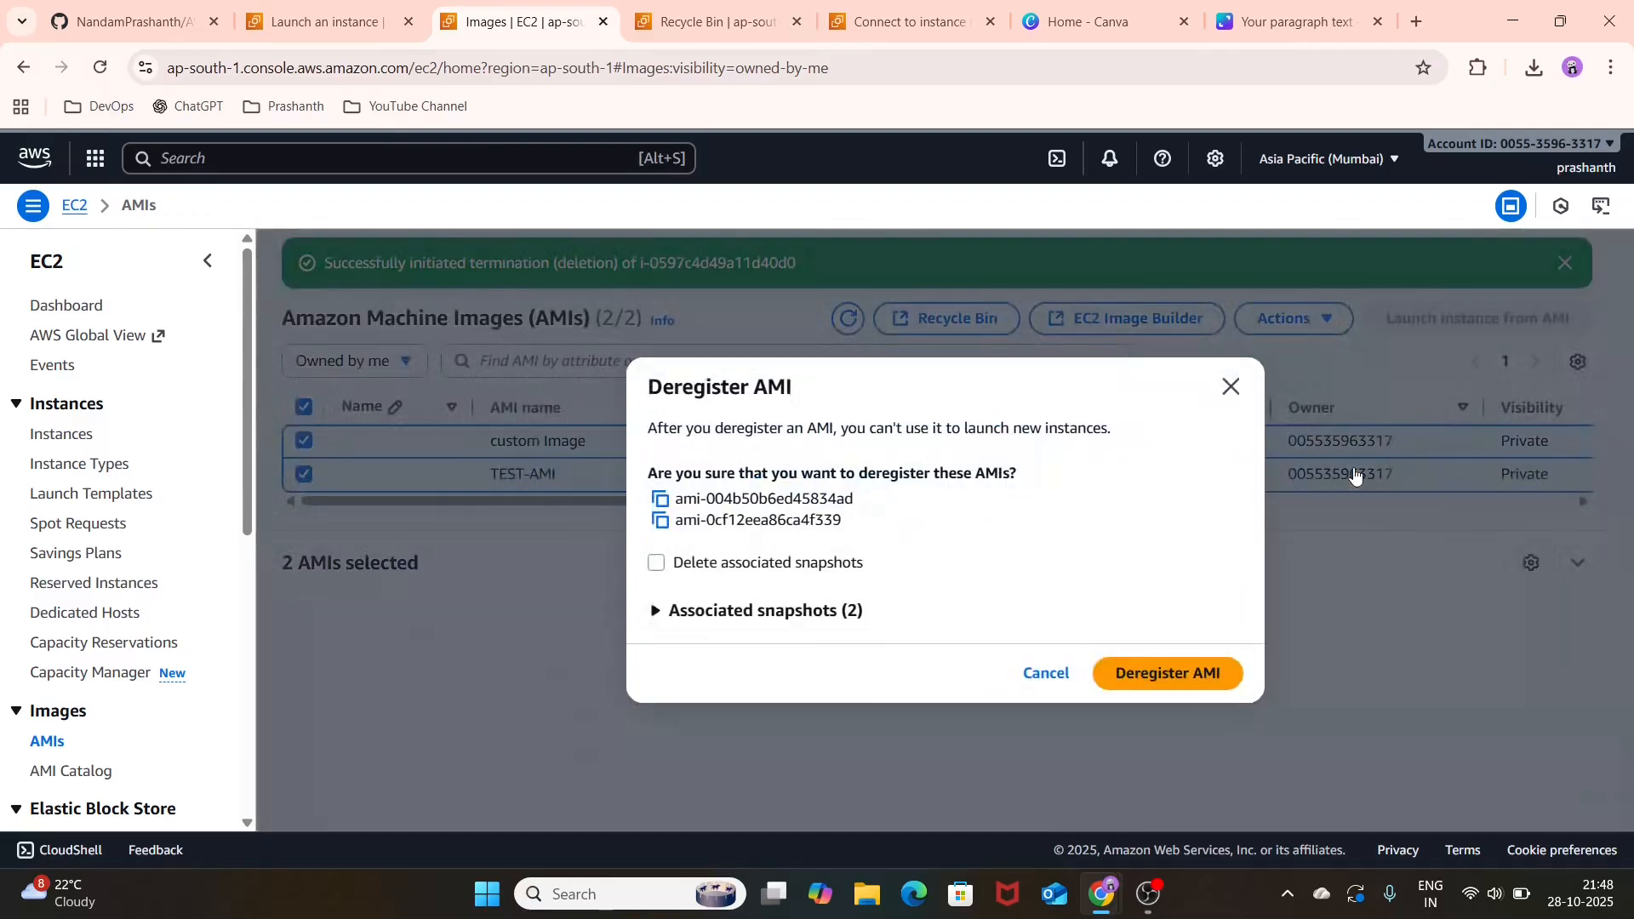
click(657, 564)
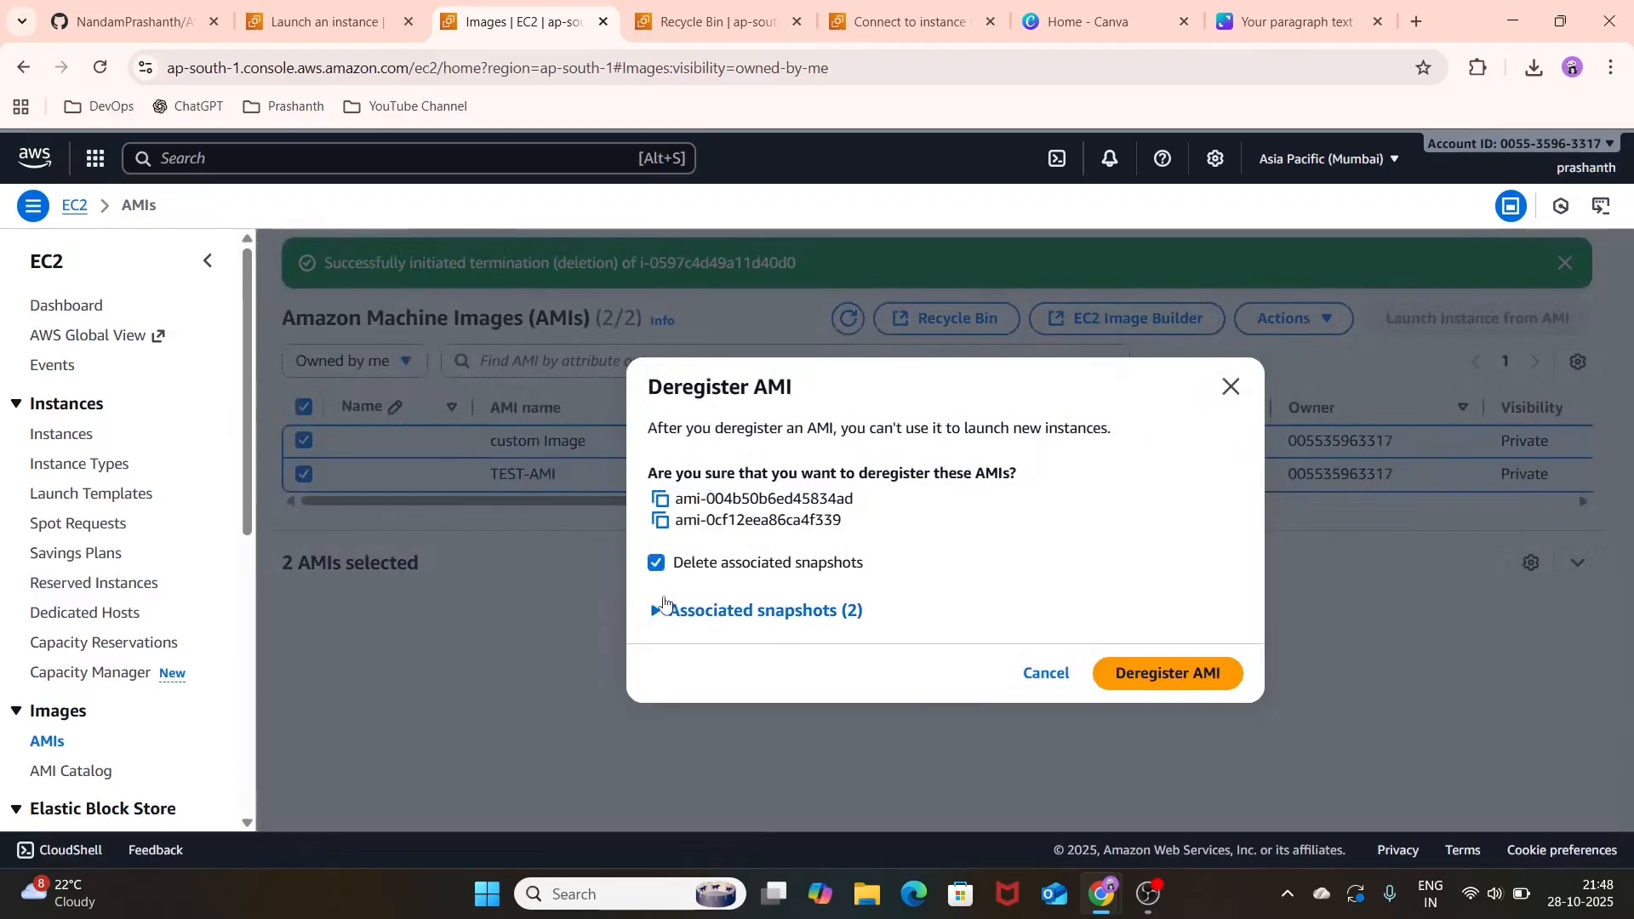
click(664, 608)
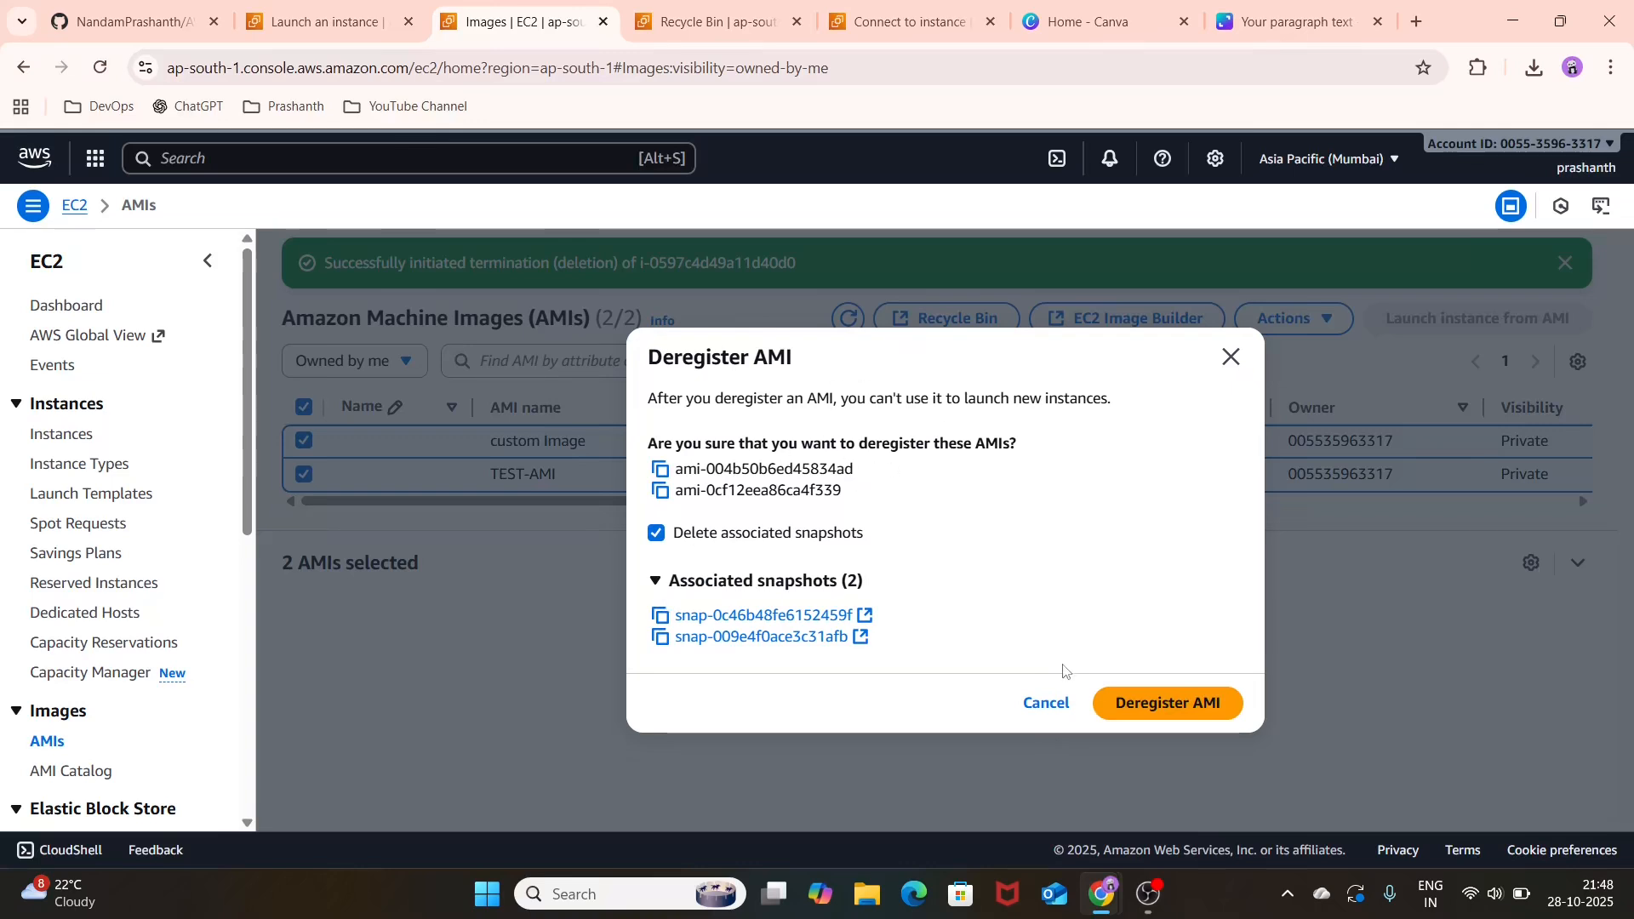
click(1152, 693)
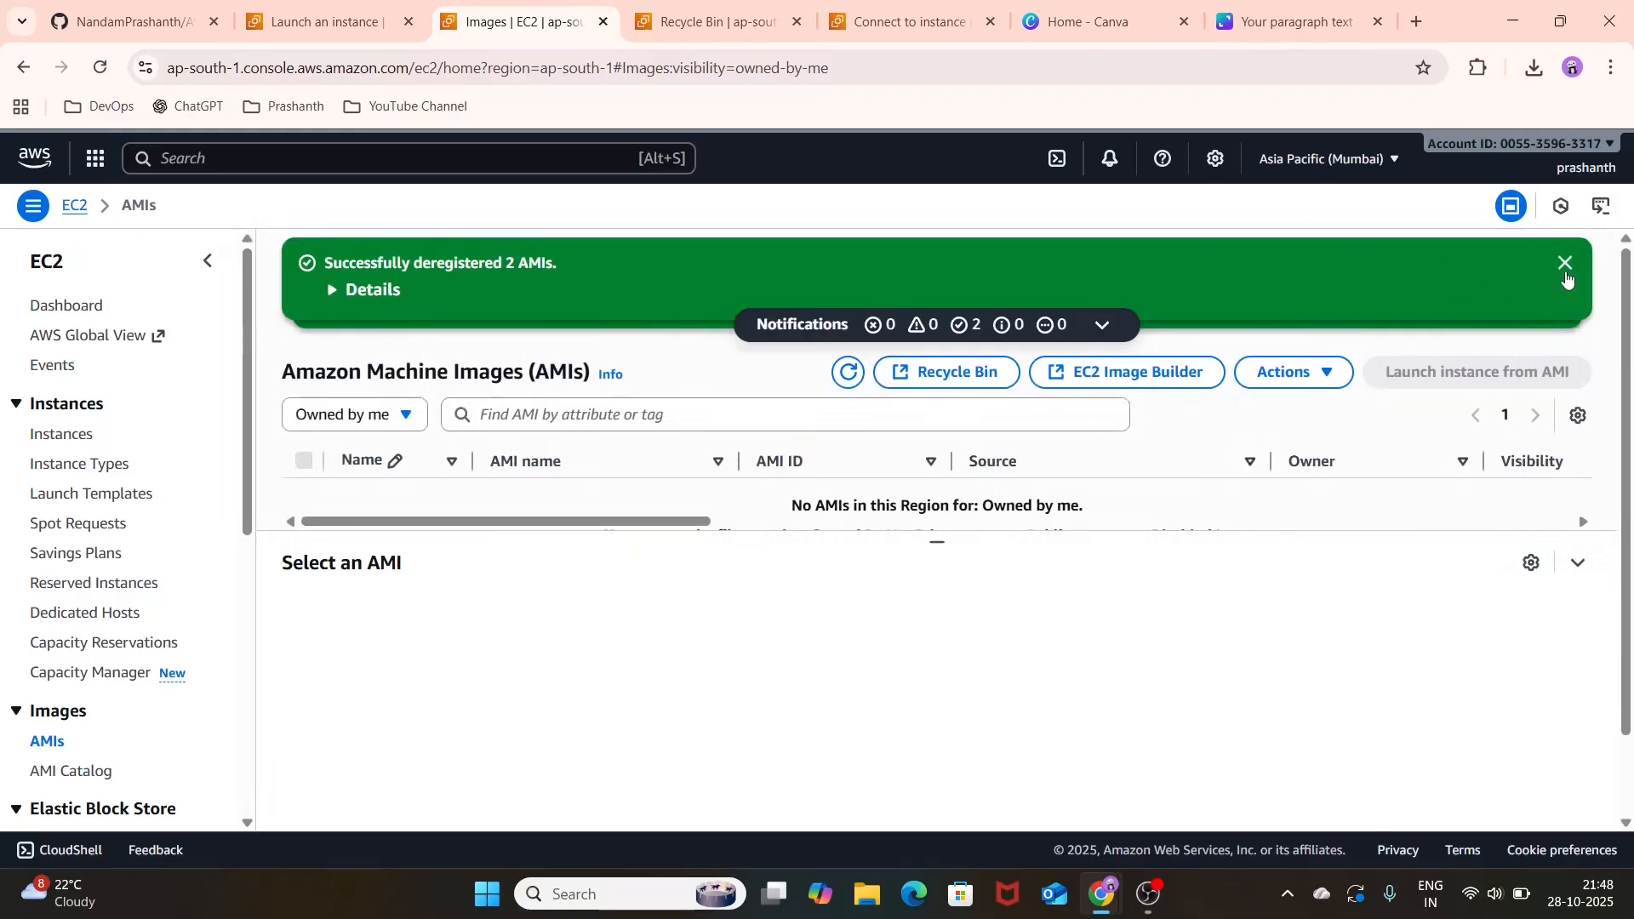
click(1566, 271)
click(1566, 264)
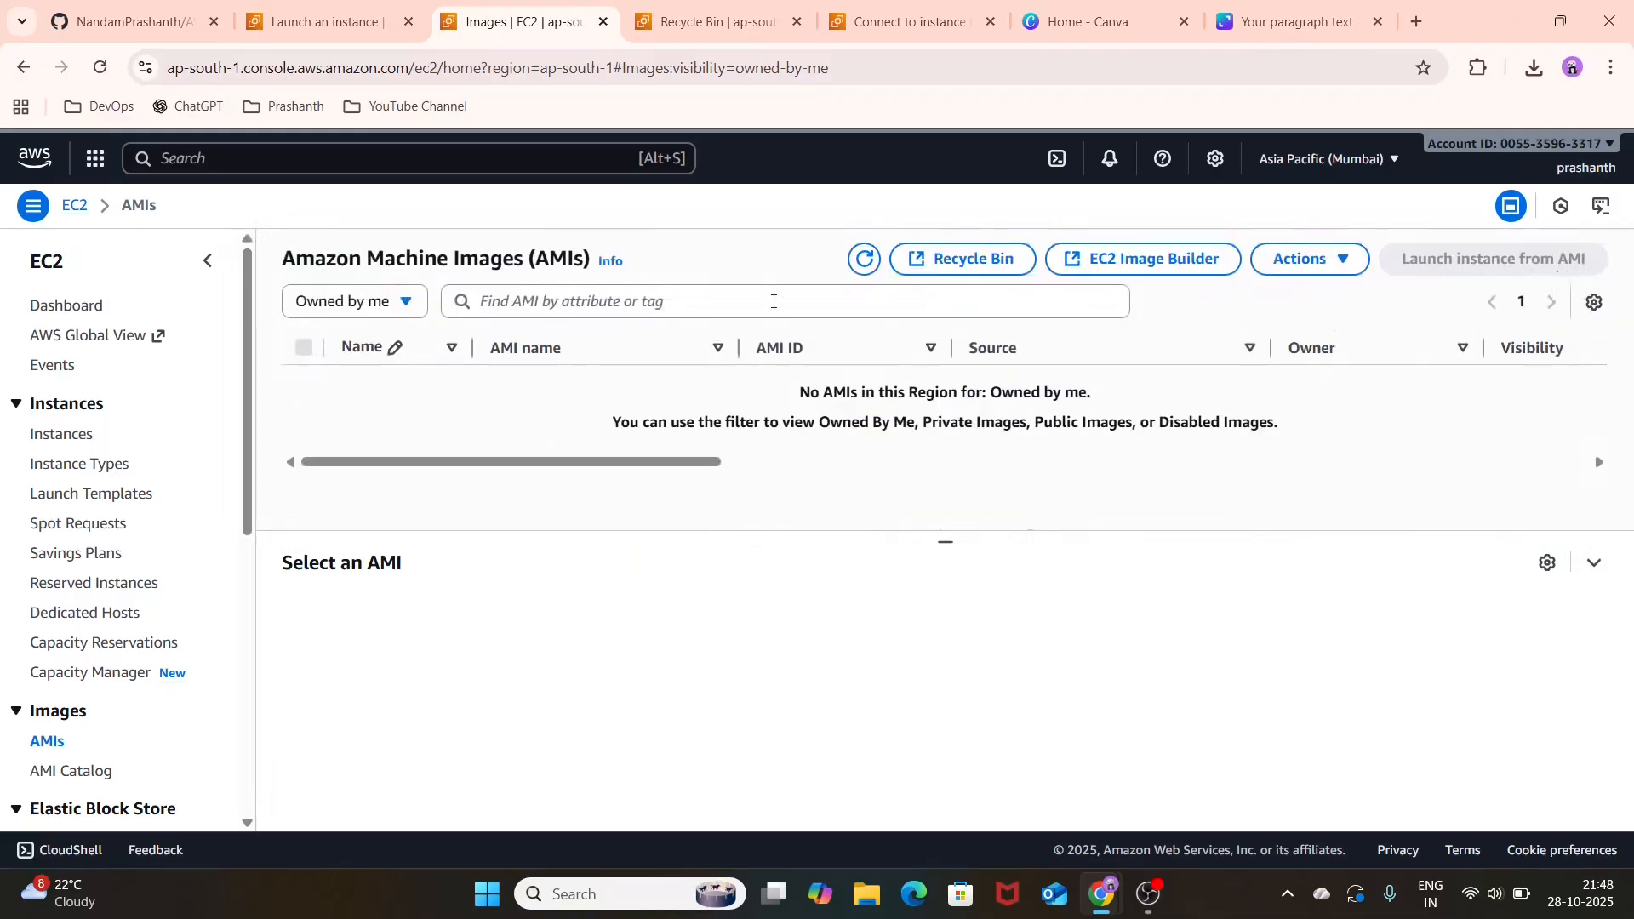
Step: Refresh the AMI list, then check the TEST-WIN instance's state in the instance list and deselect it
click(863, 260)
click(85, 436)
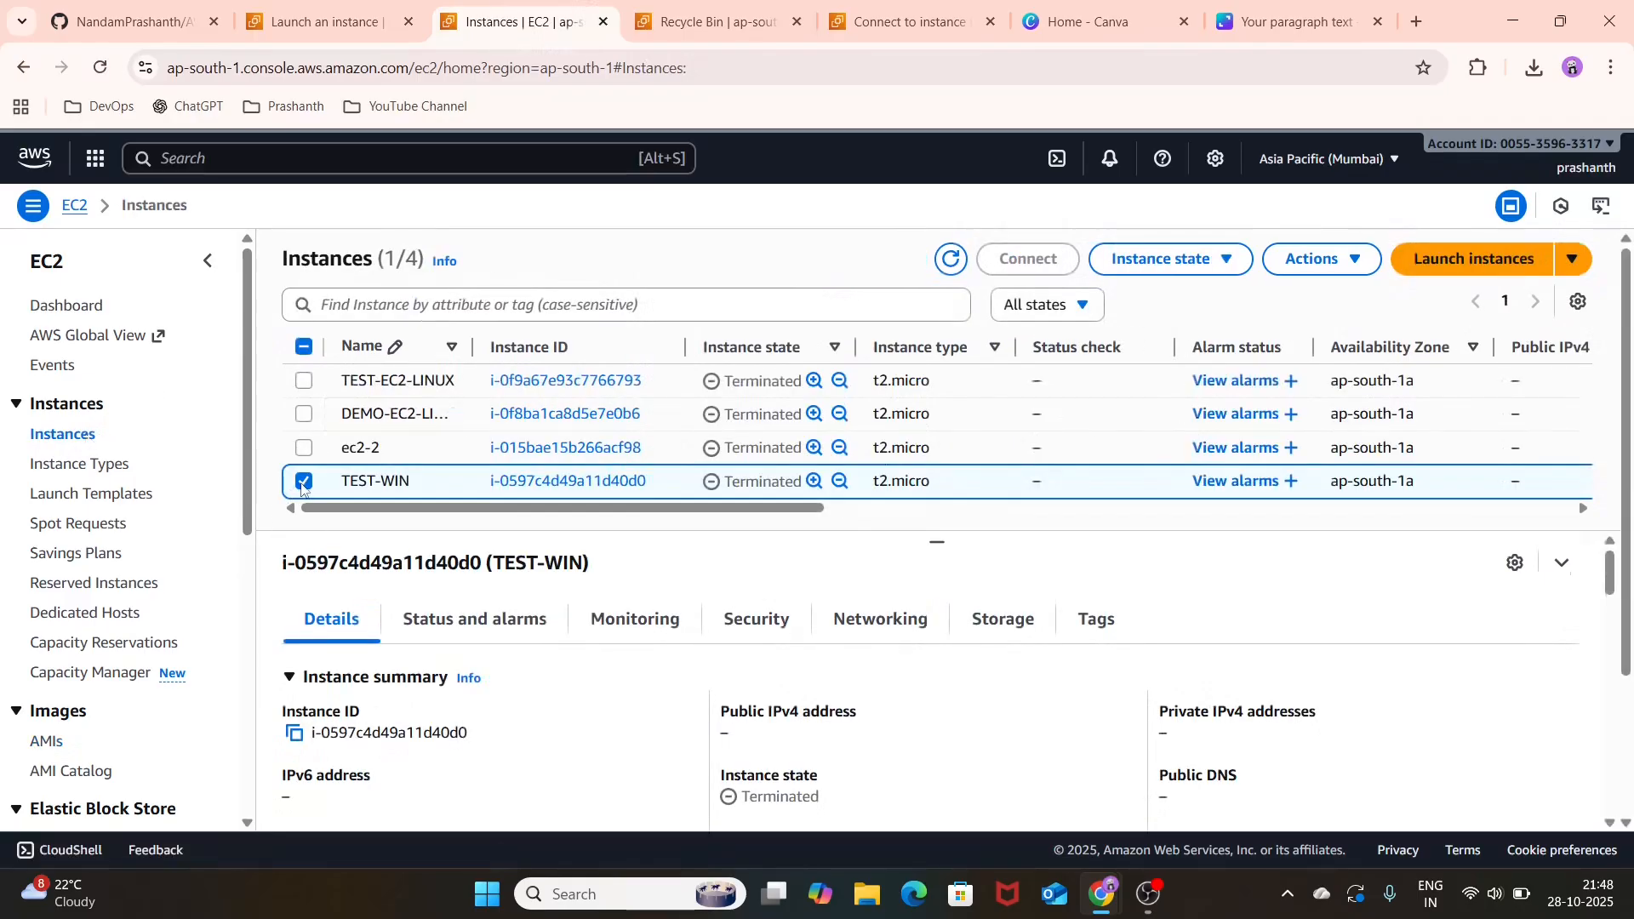
click(303, 482)
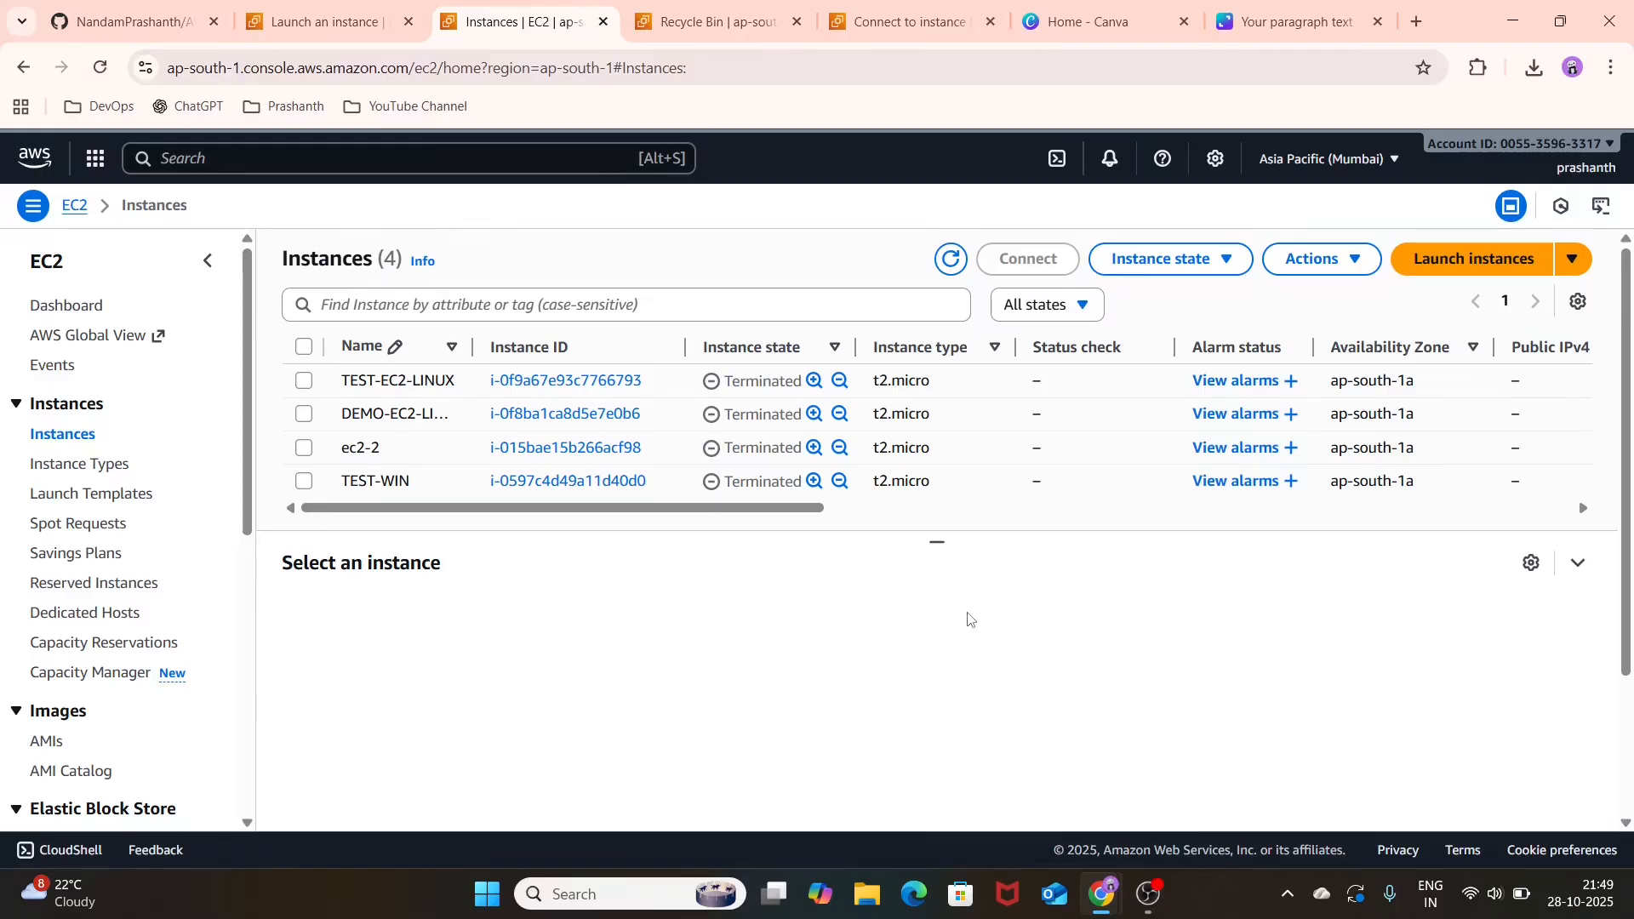
Step: Switch to the AWS-Masterclass-Series README on GitHub and review the Session 5 topics on AMIs and EC2 instances
click(132, 12)
scroll(405, 520, down, 2)
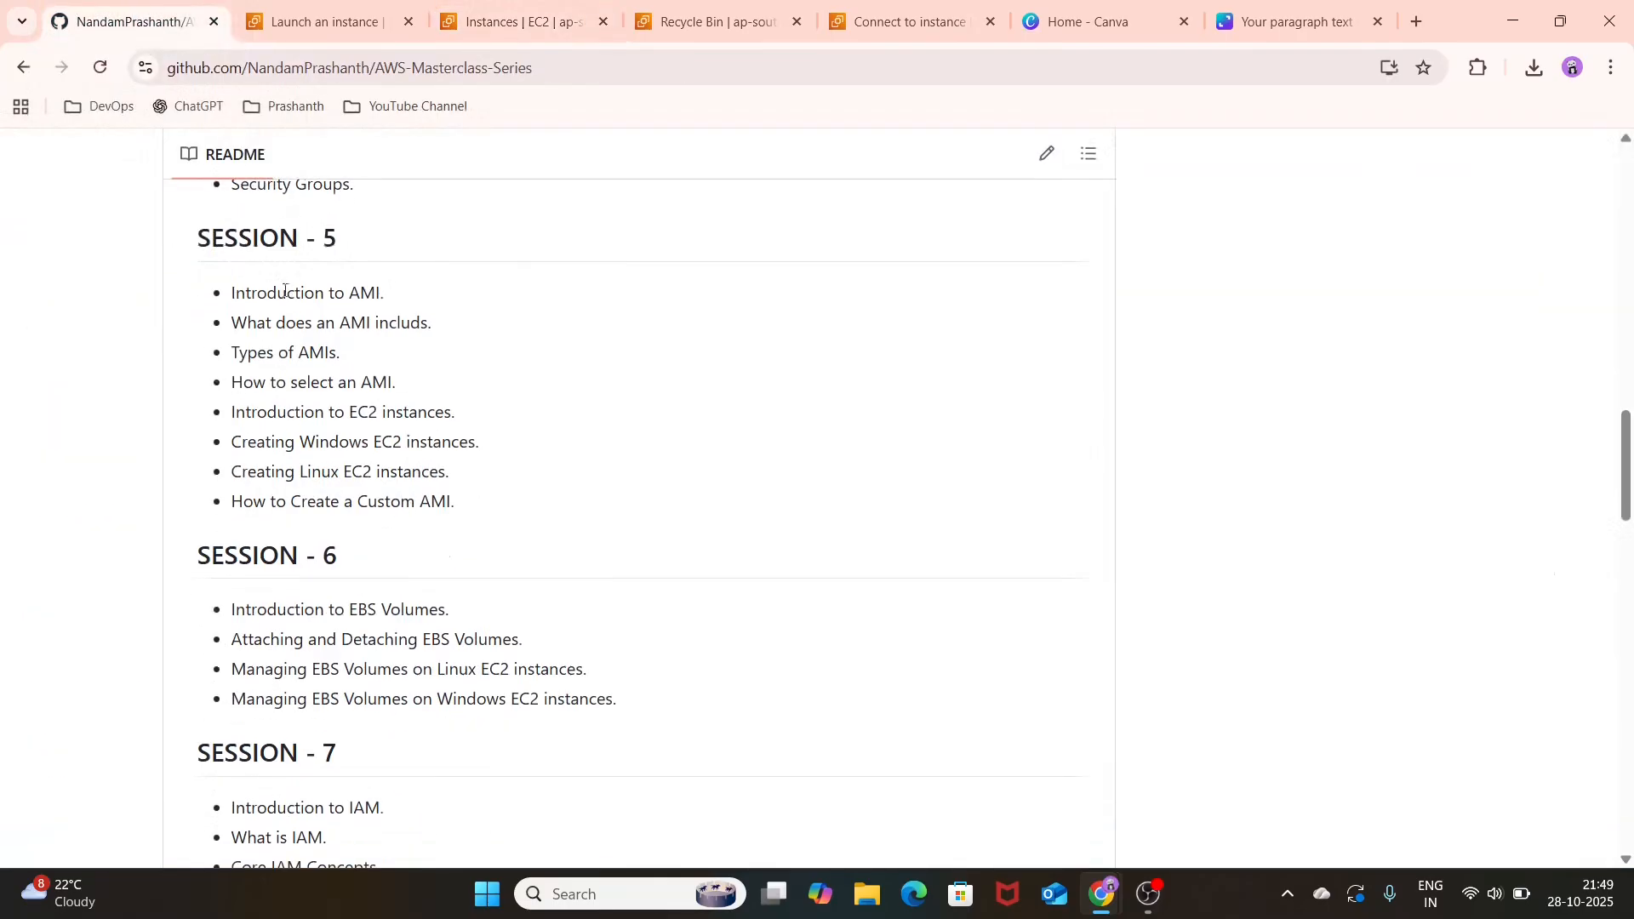
drag(279, 296, 374, 324)
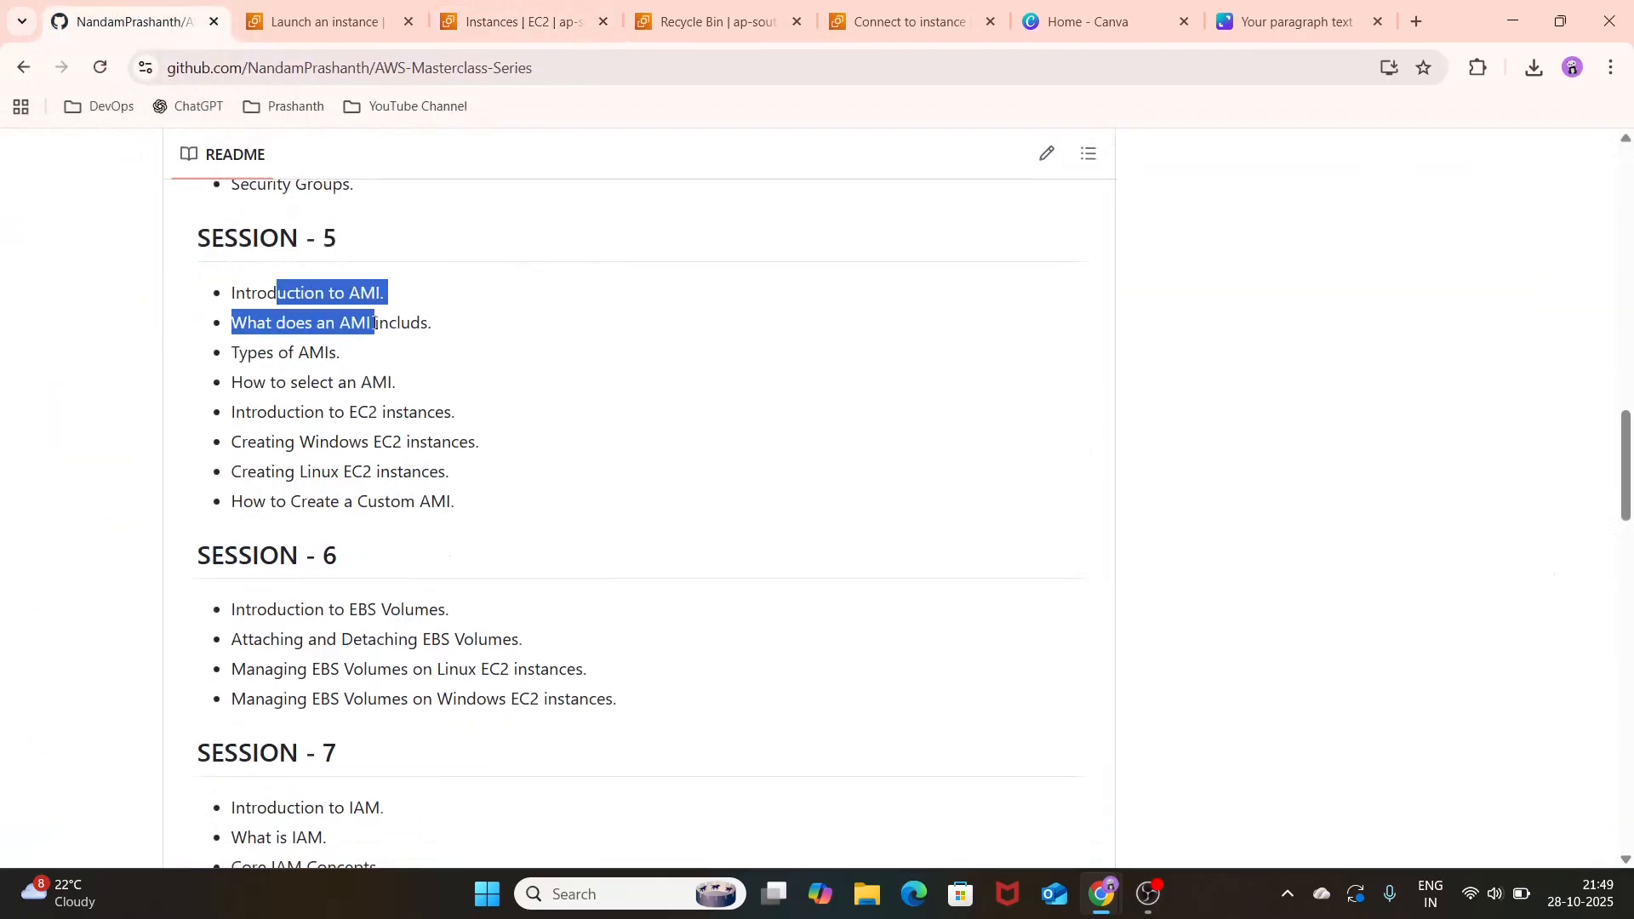
click(375, 324)
drag(405, 379, 194, 310)
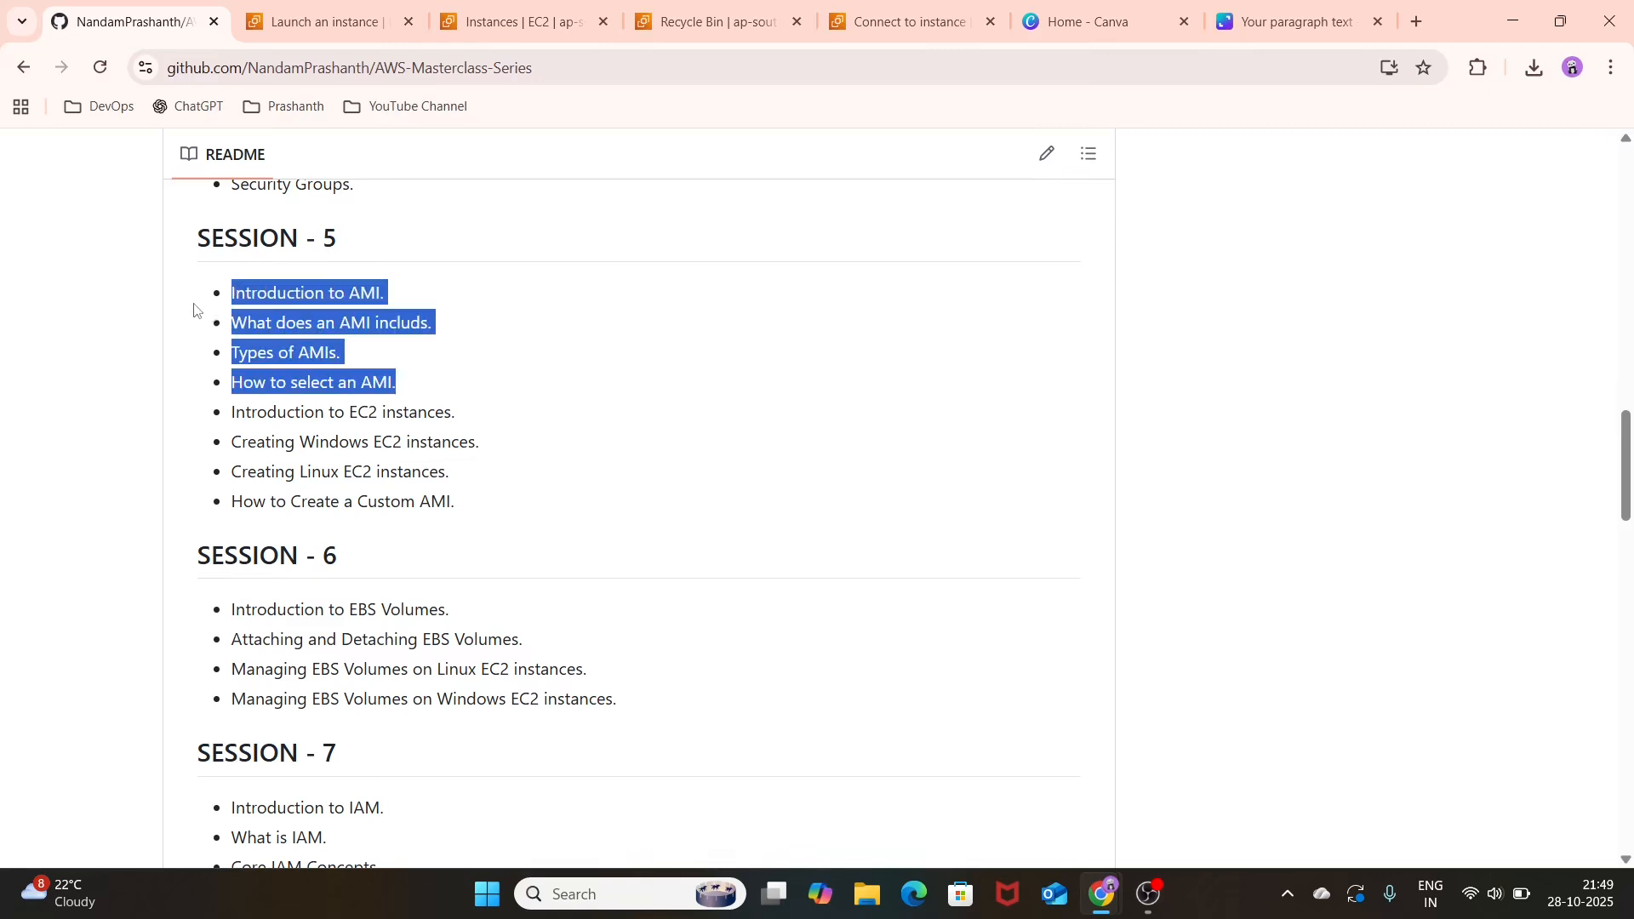
click(410, 404)
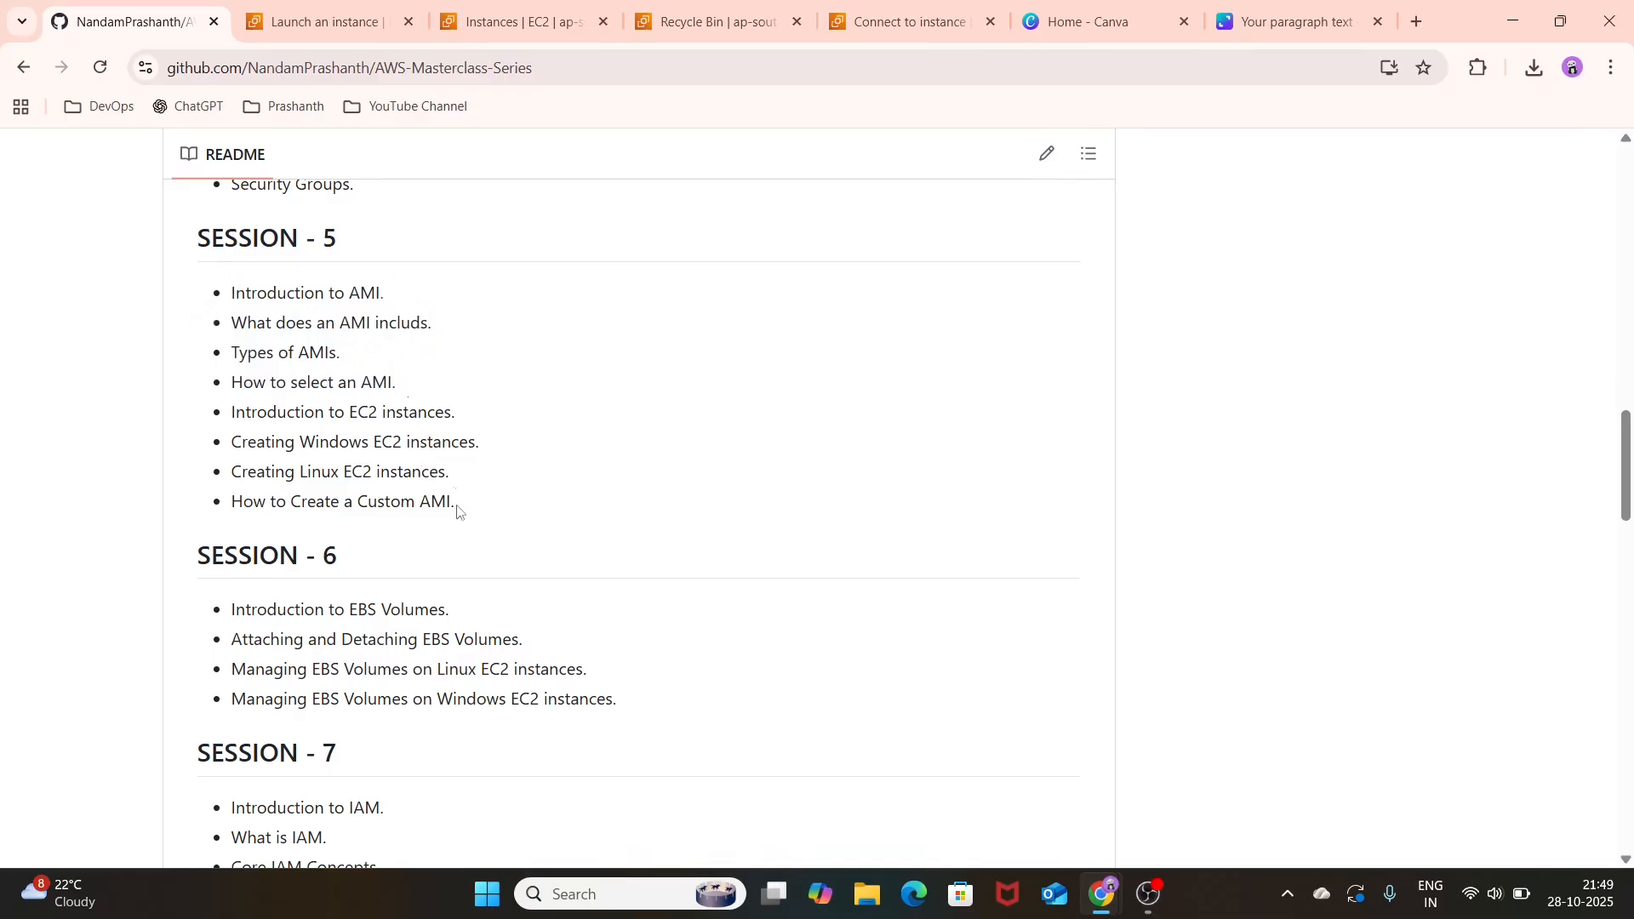
drag(457, 509, 397, 503)
triple_click(397, 503)
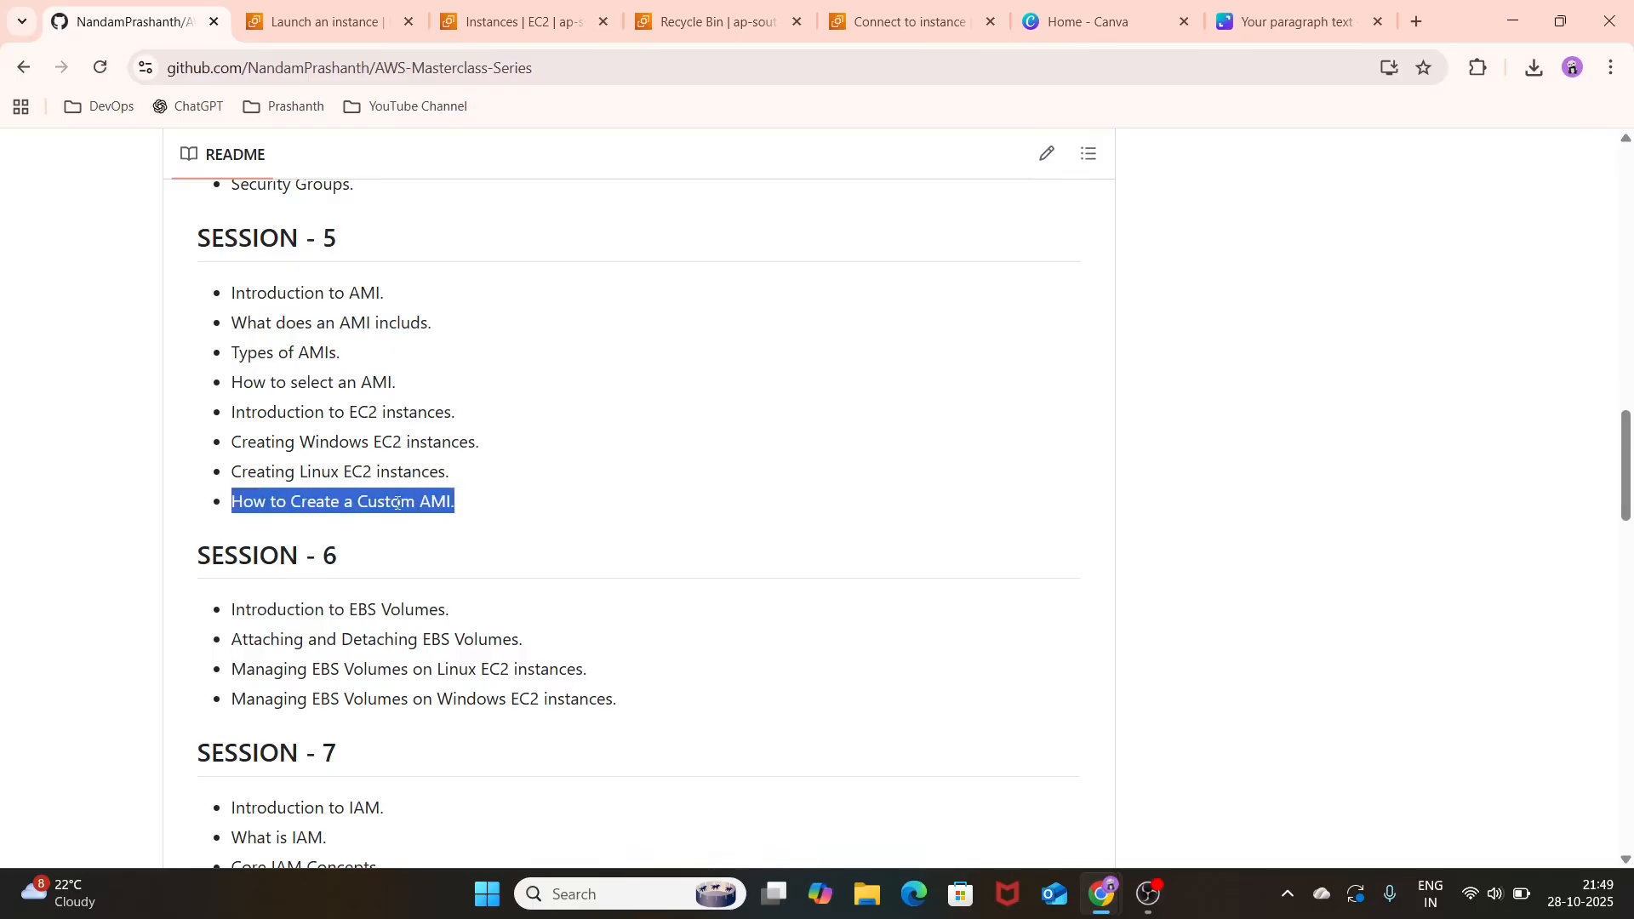
double_click(431, 461)
click(431, 462)
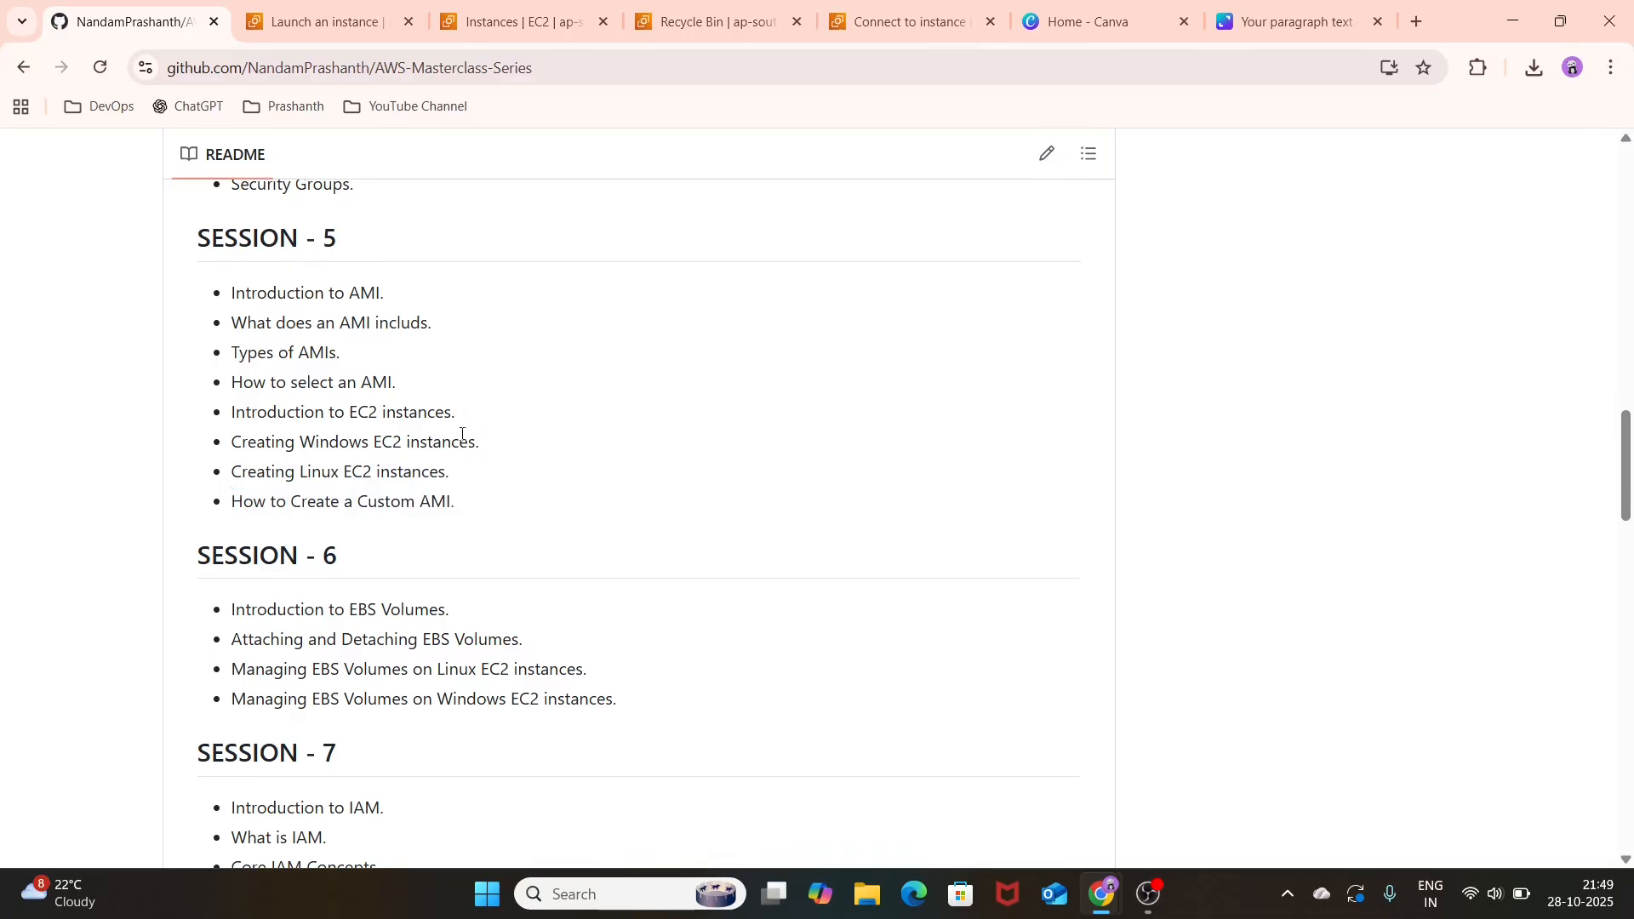